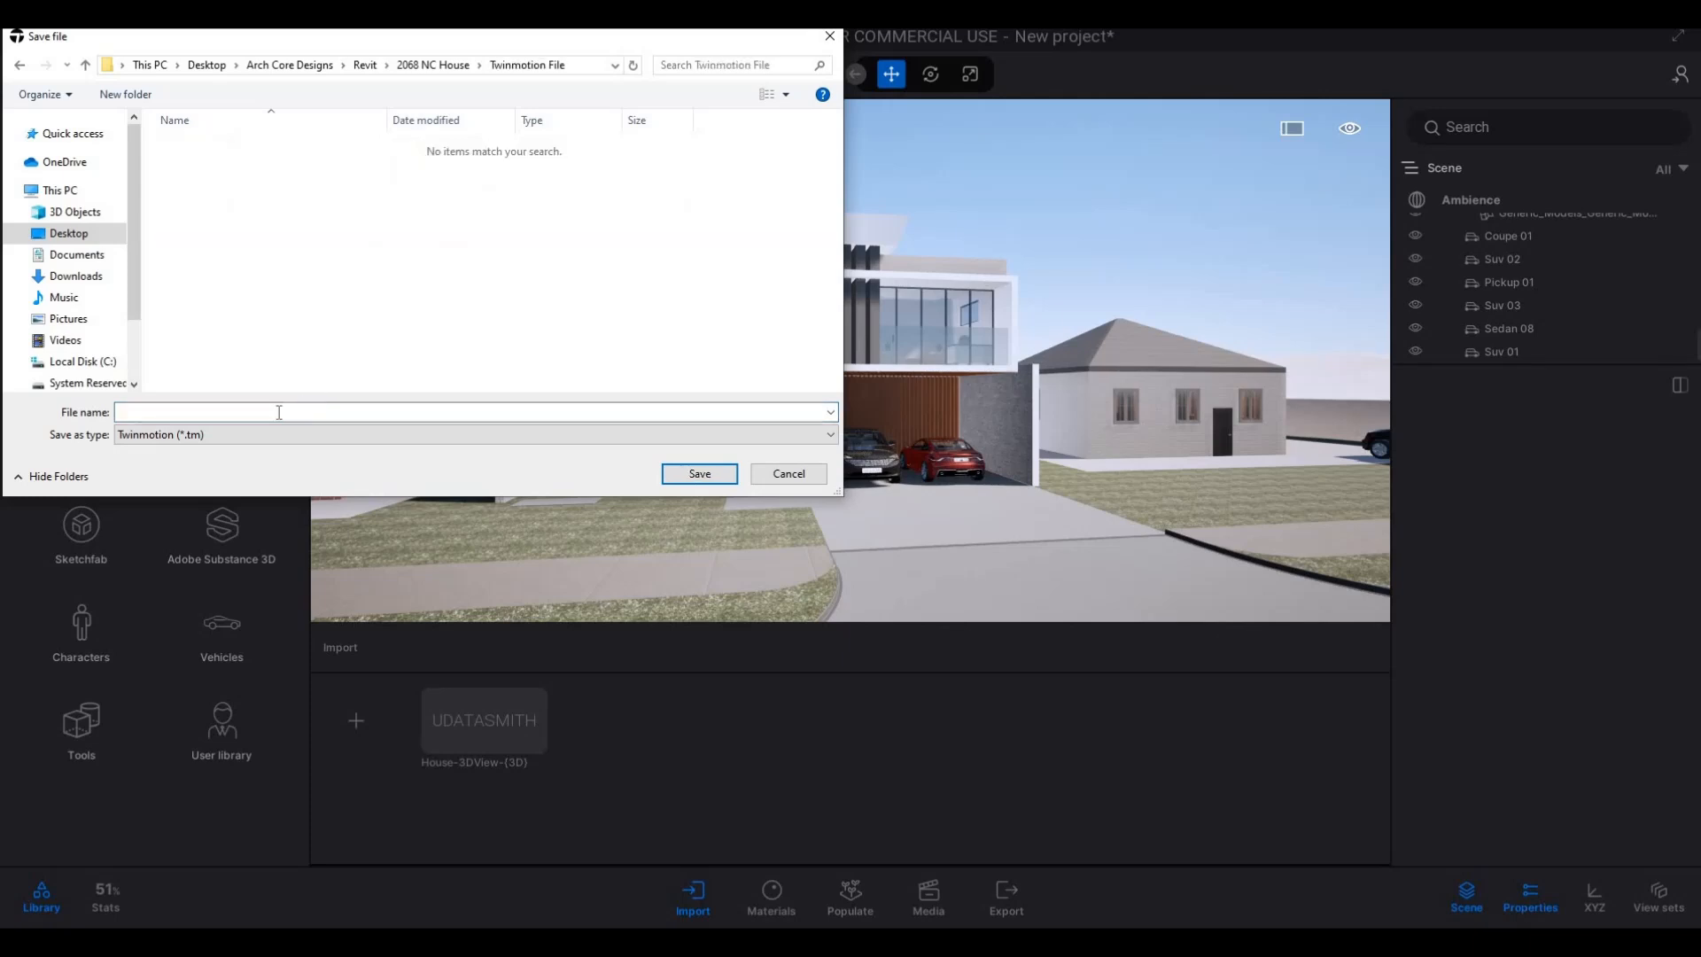
Save the project as NC House in the Twinmotion File folder.
{"action": "left_click", "coordinate": [279, 412]}
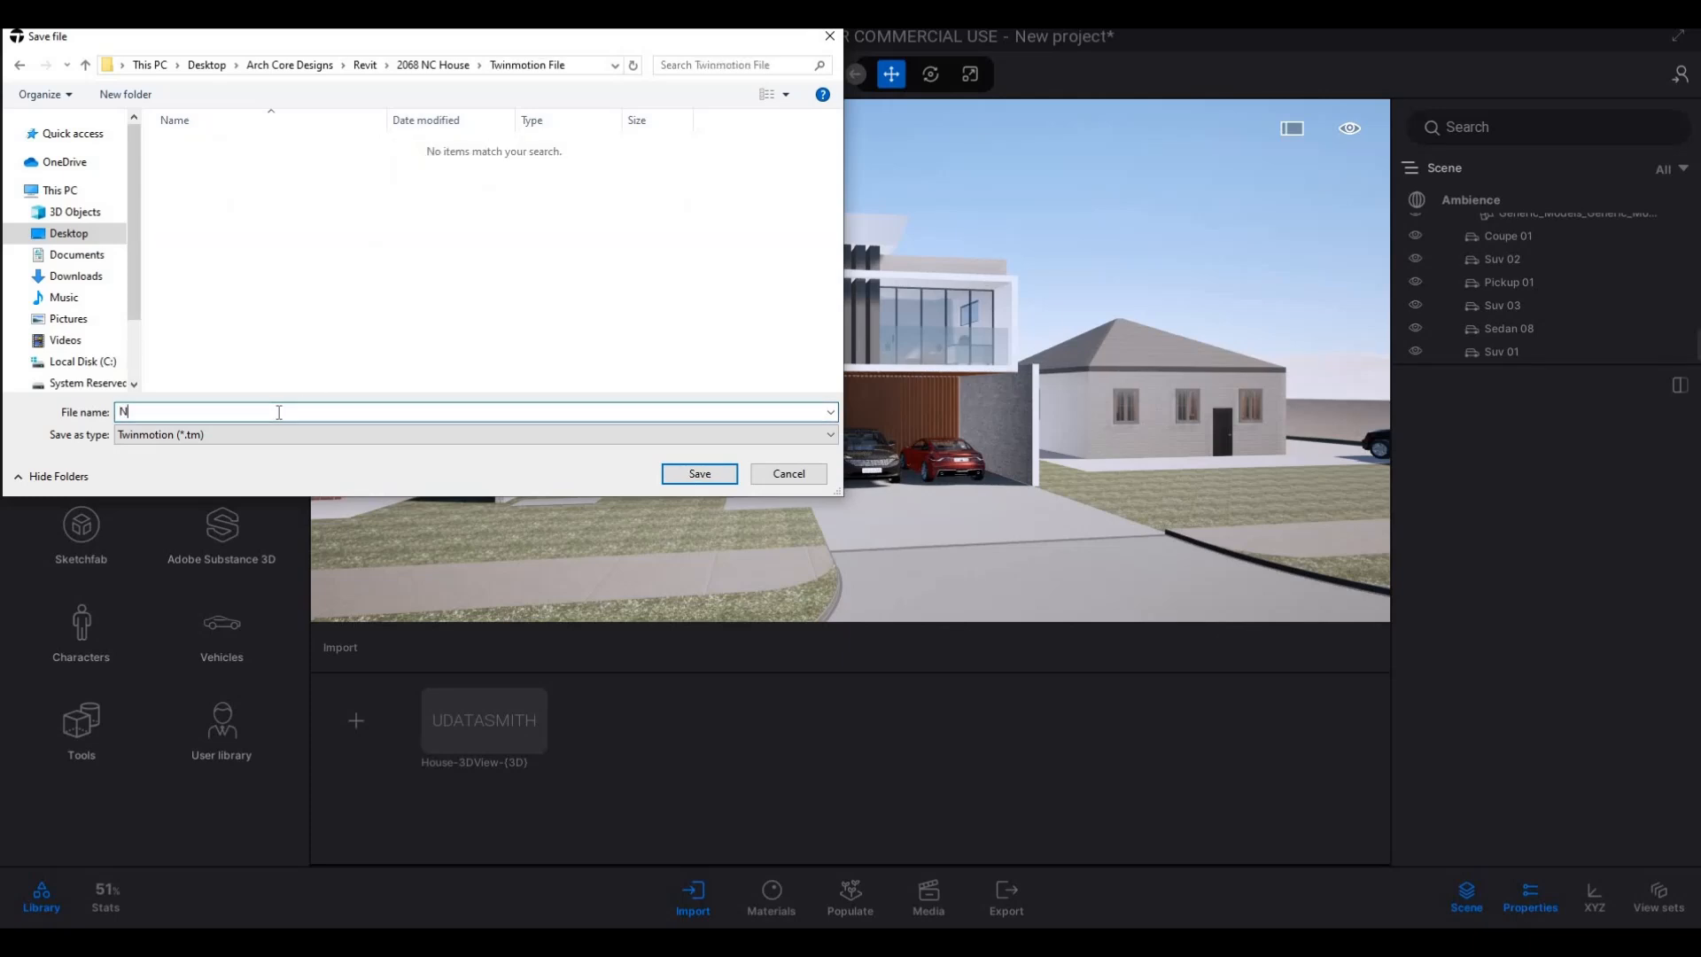
{"action": "type", "text": "NC"}
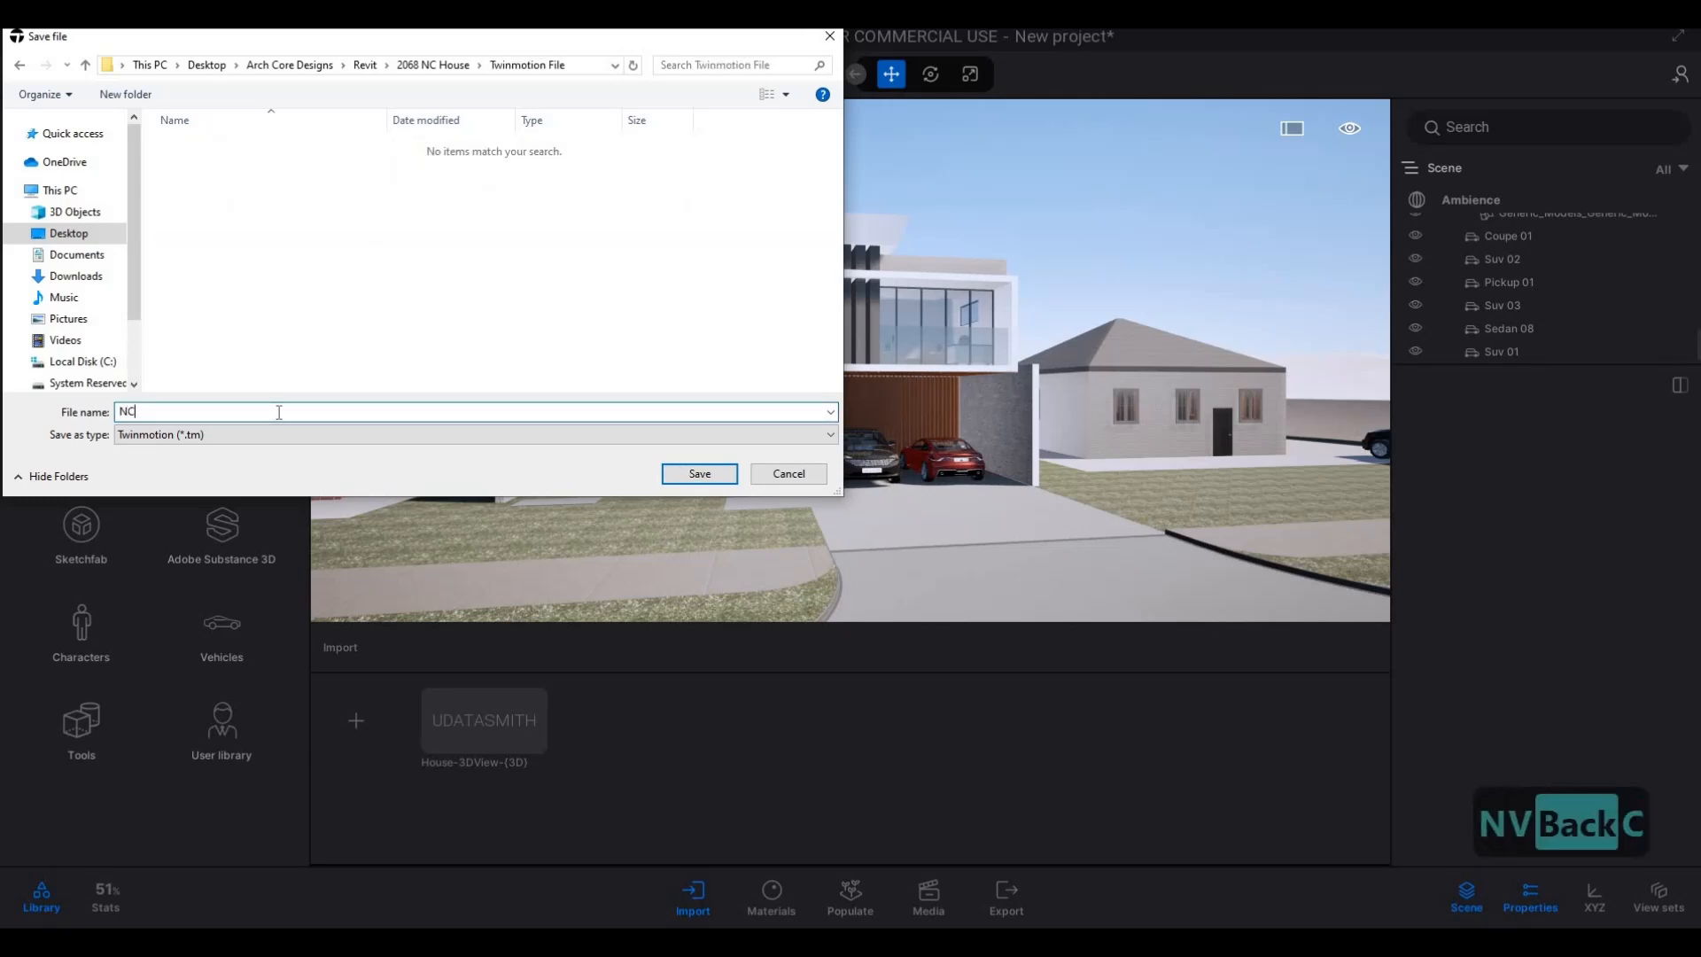
{"action": "type", "text": " House"}
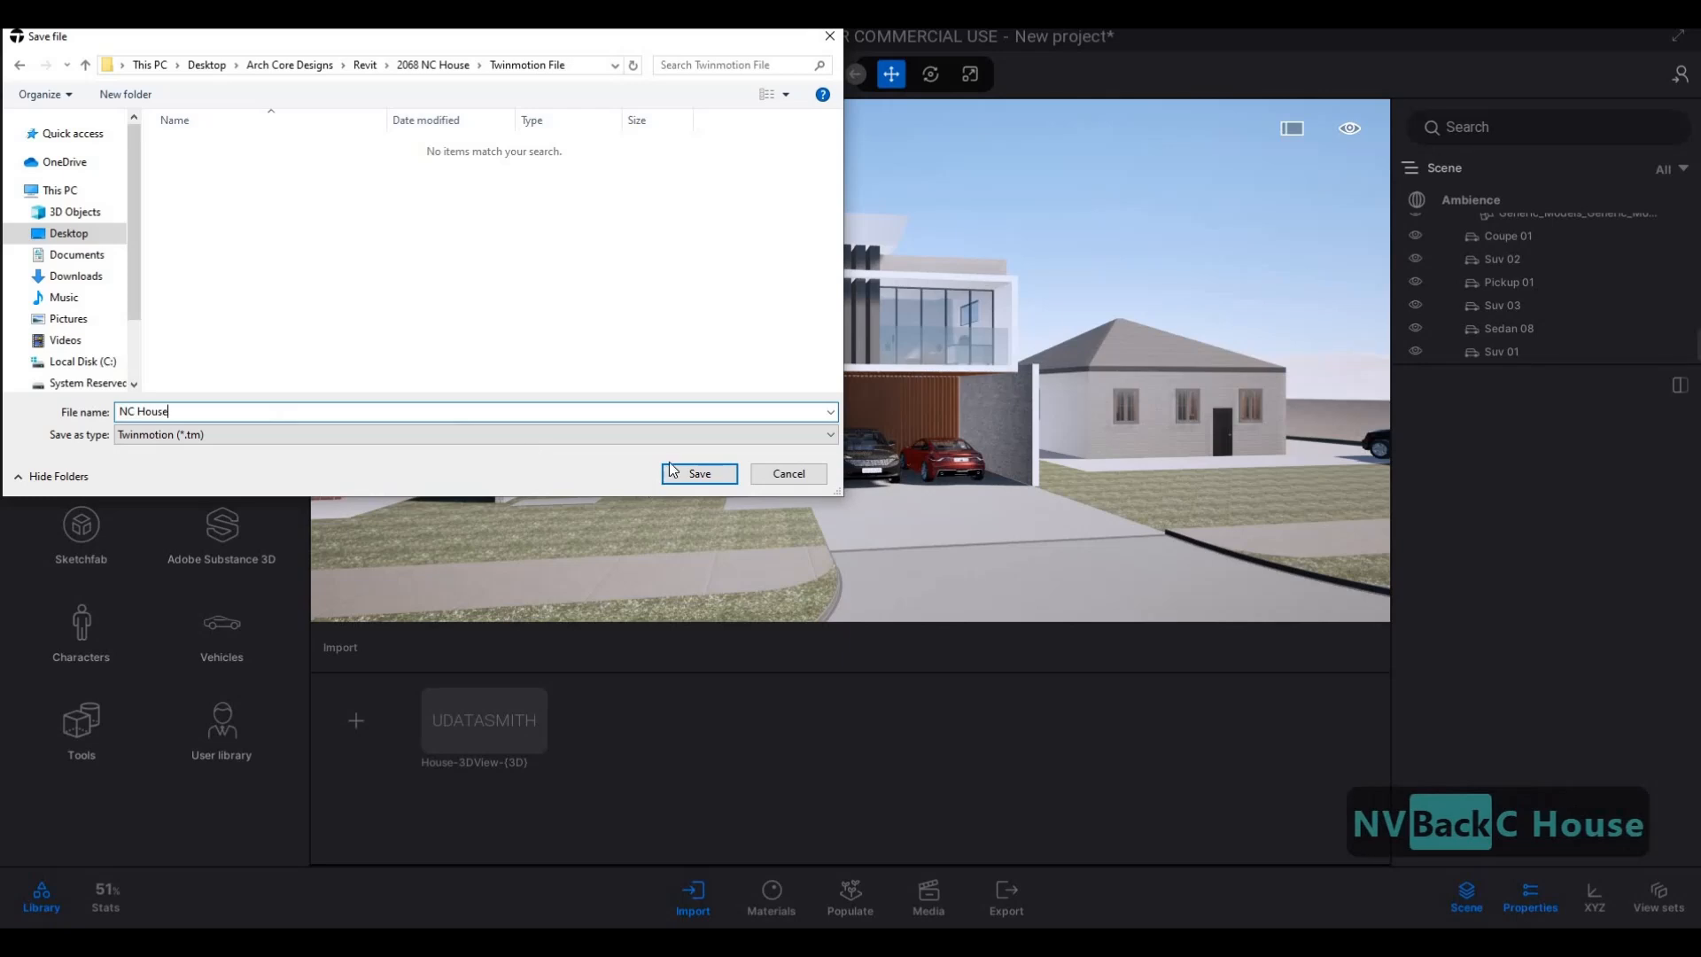
{"action": "left_click", "coordinate": [697, 472]}
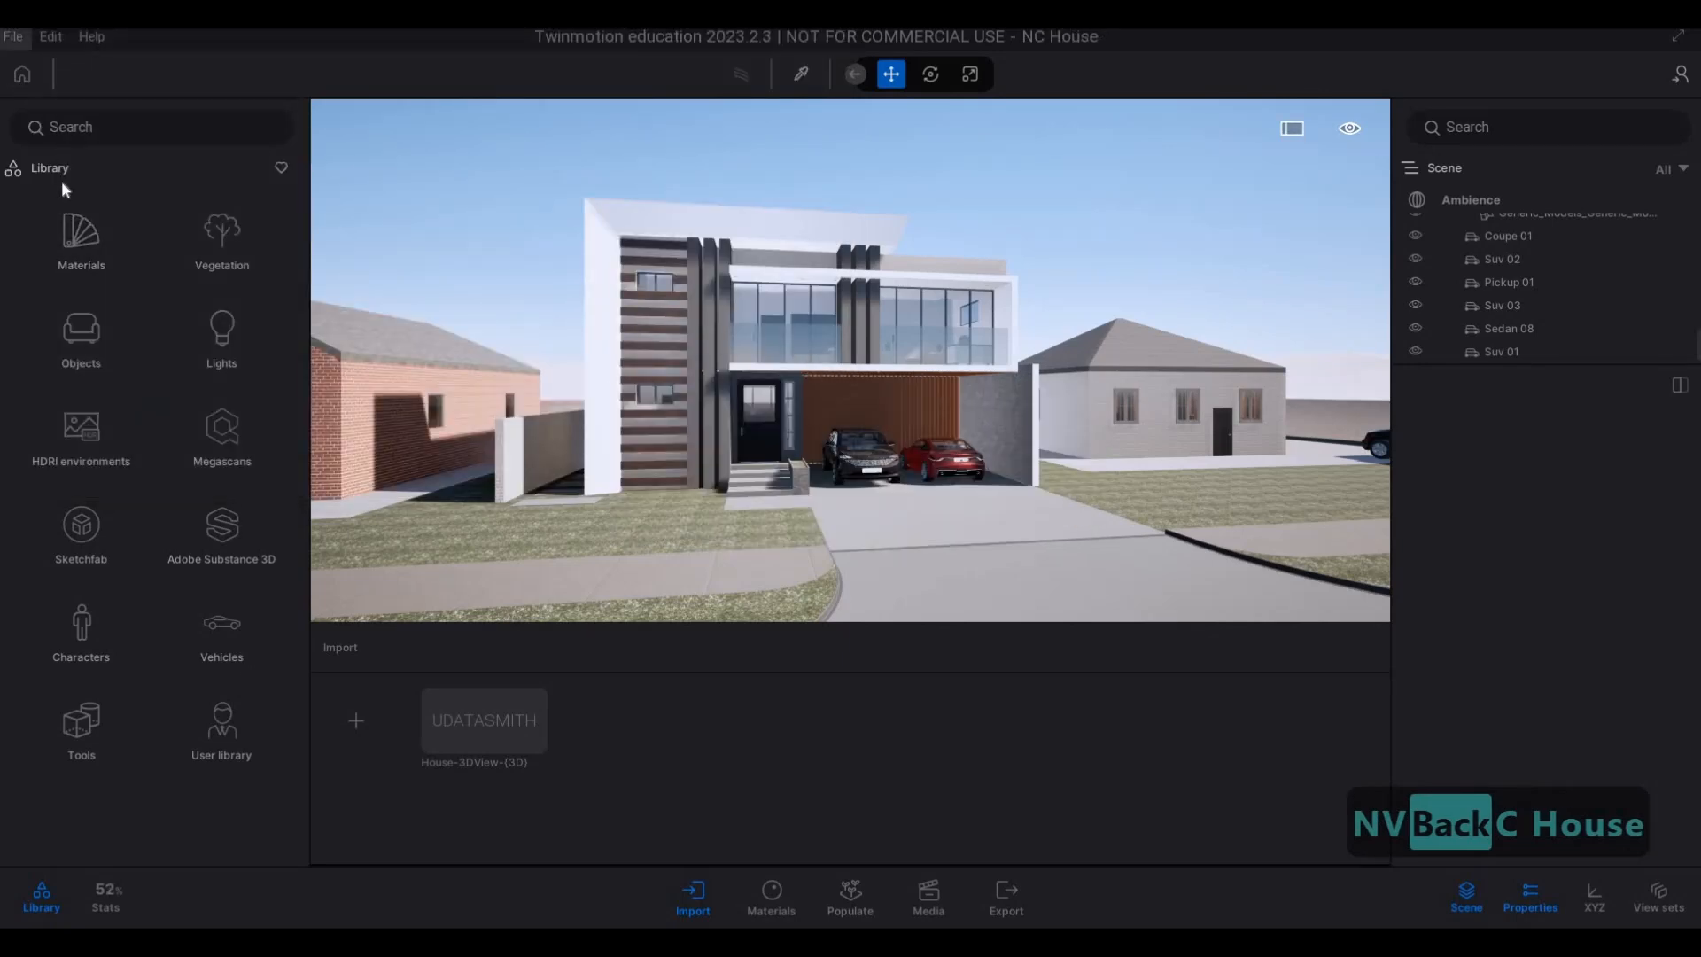
Sign in to Epic Games and dismiss the sign-in confirmation.
{"action": "left_click", "coordinate": [12, 36]}
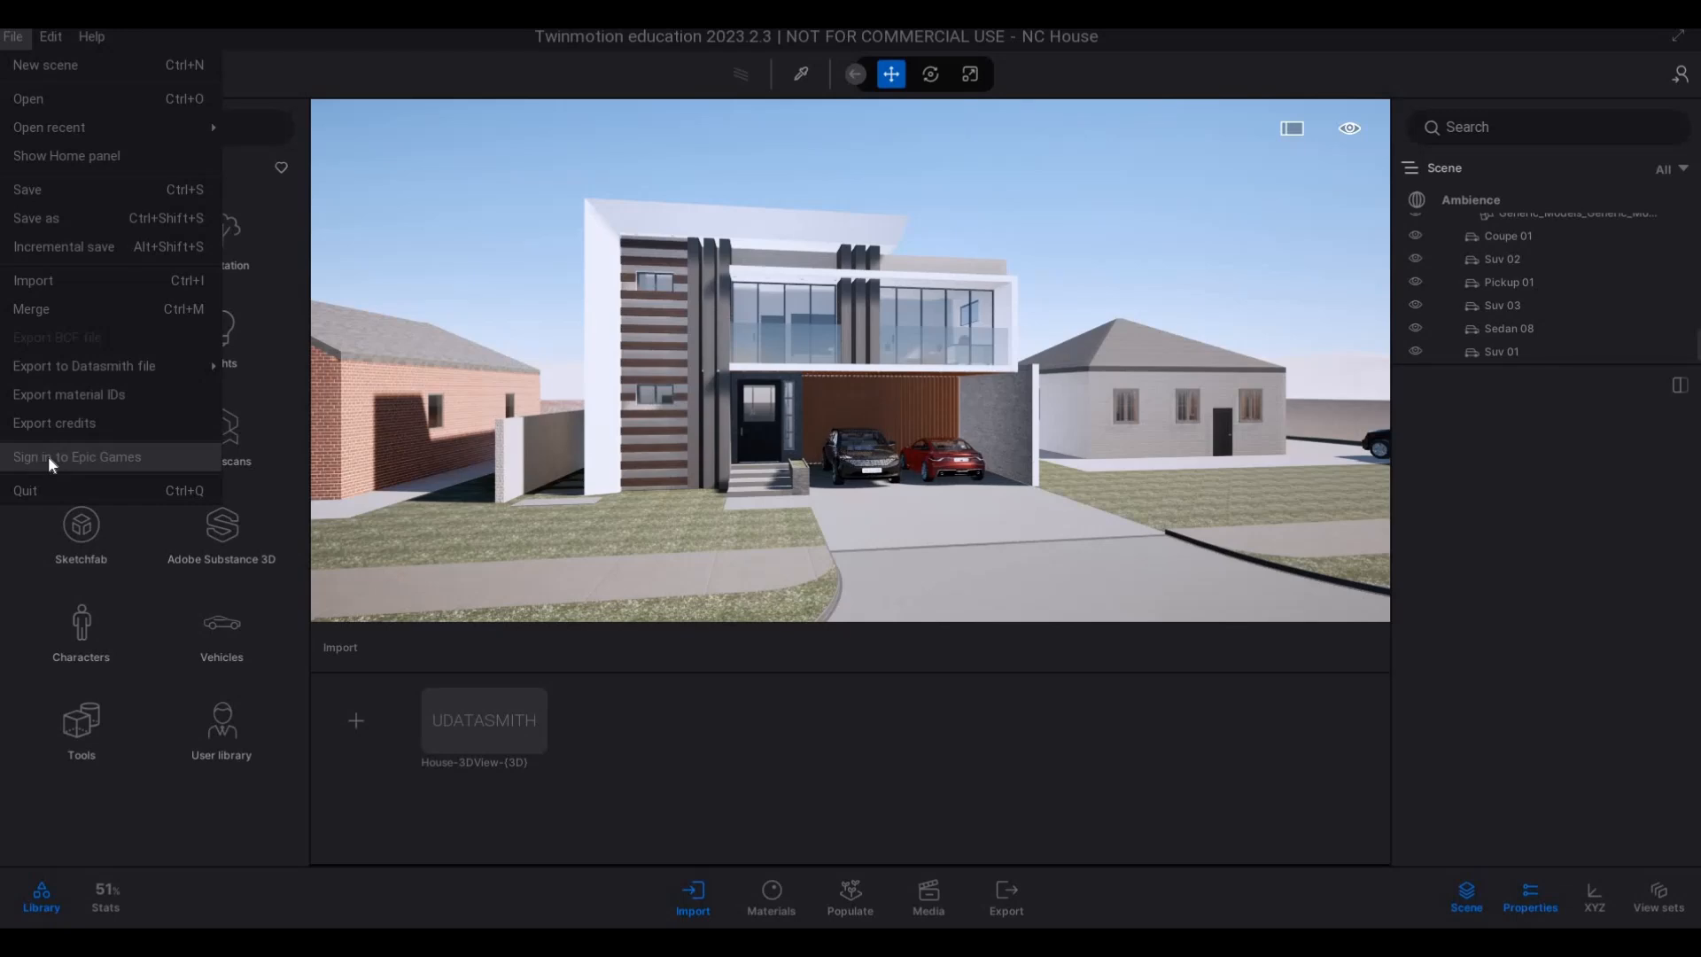
{"action": "left_click", "coordinate": [48, 455]}
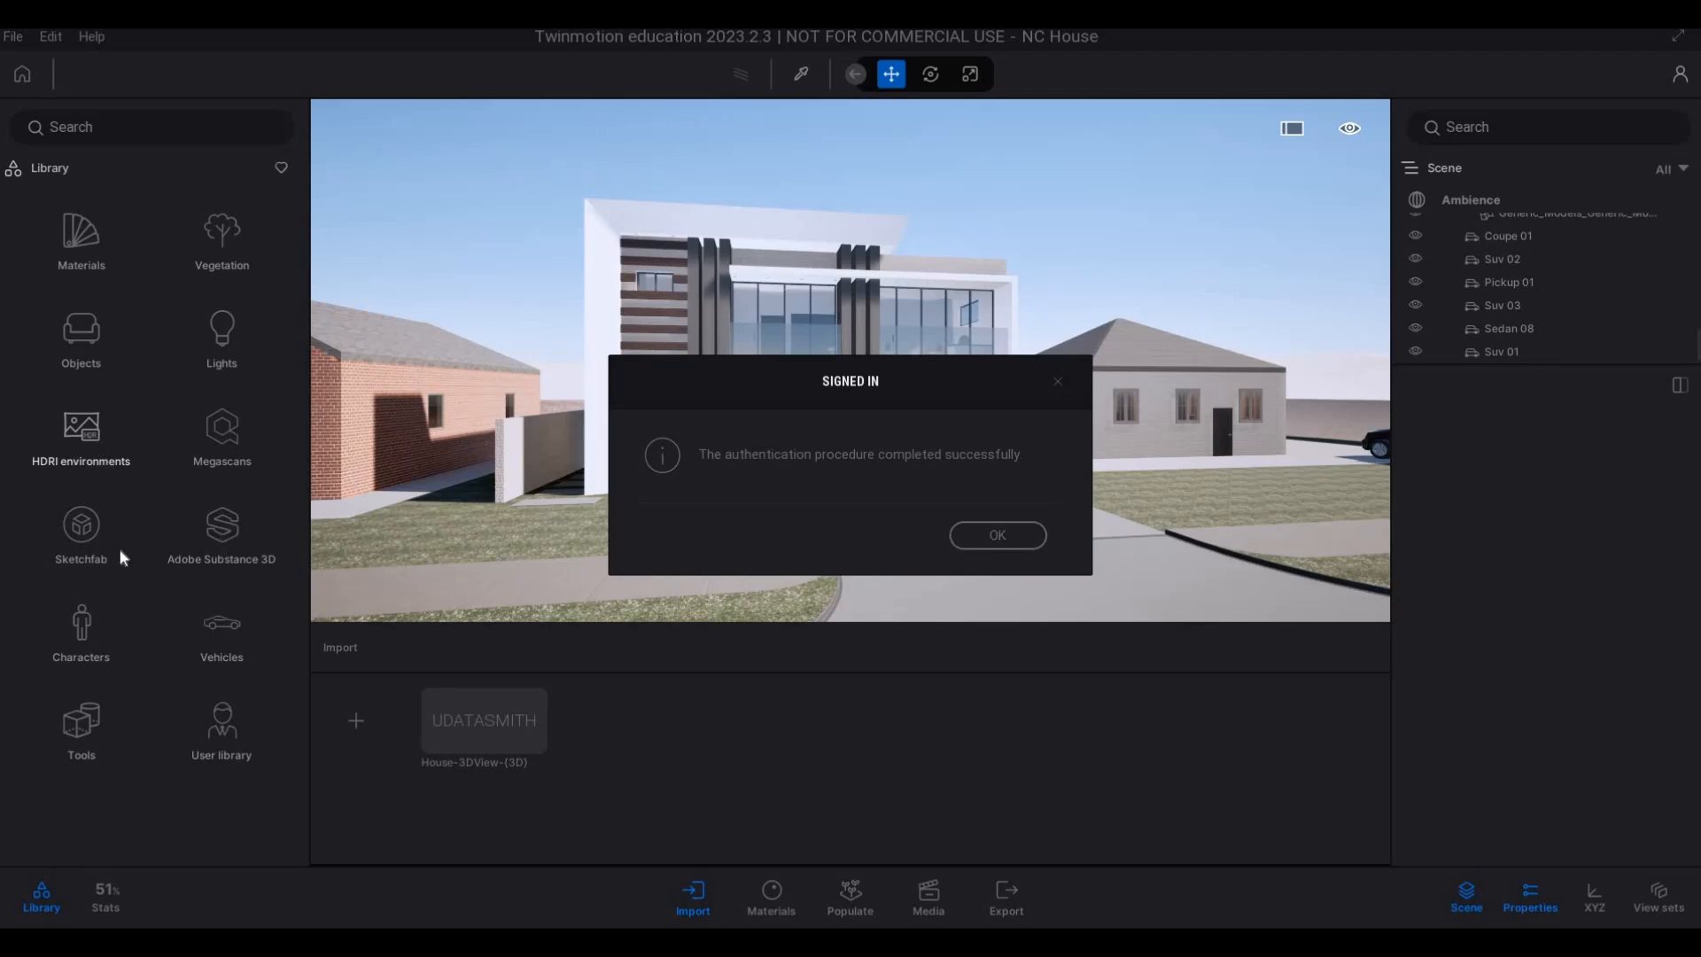
{"action": "left_click", "coordinate": [977, 537]}
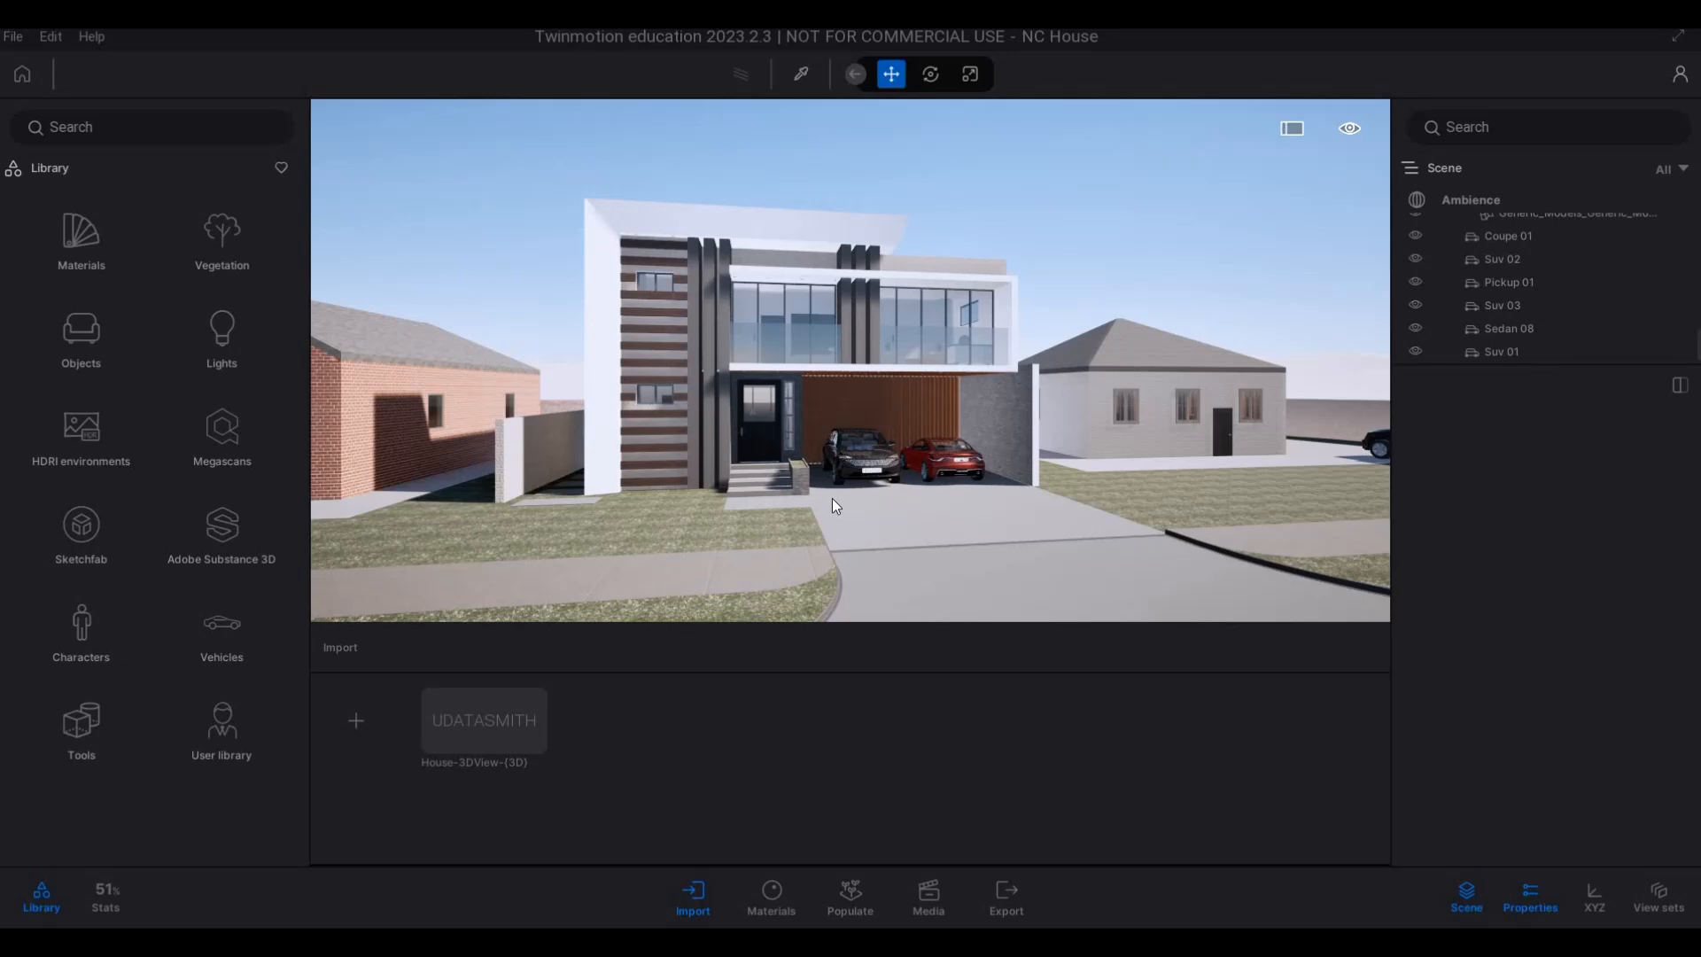
Fly around the front of the house to examine its facade, driveway and neighbouring houses.
{"action": "key", "text": "s"}
{"action": "key", "text": "d"}
{"action": "right_click_drag", "start_coordinate": [950, 503], "coordinate": [1017, 523]}
{"action": "key", "text": "w"}
{"action": "key", "text": "d"}
{"action": "key", "text": "s"}
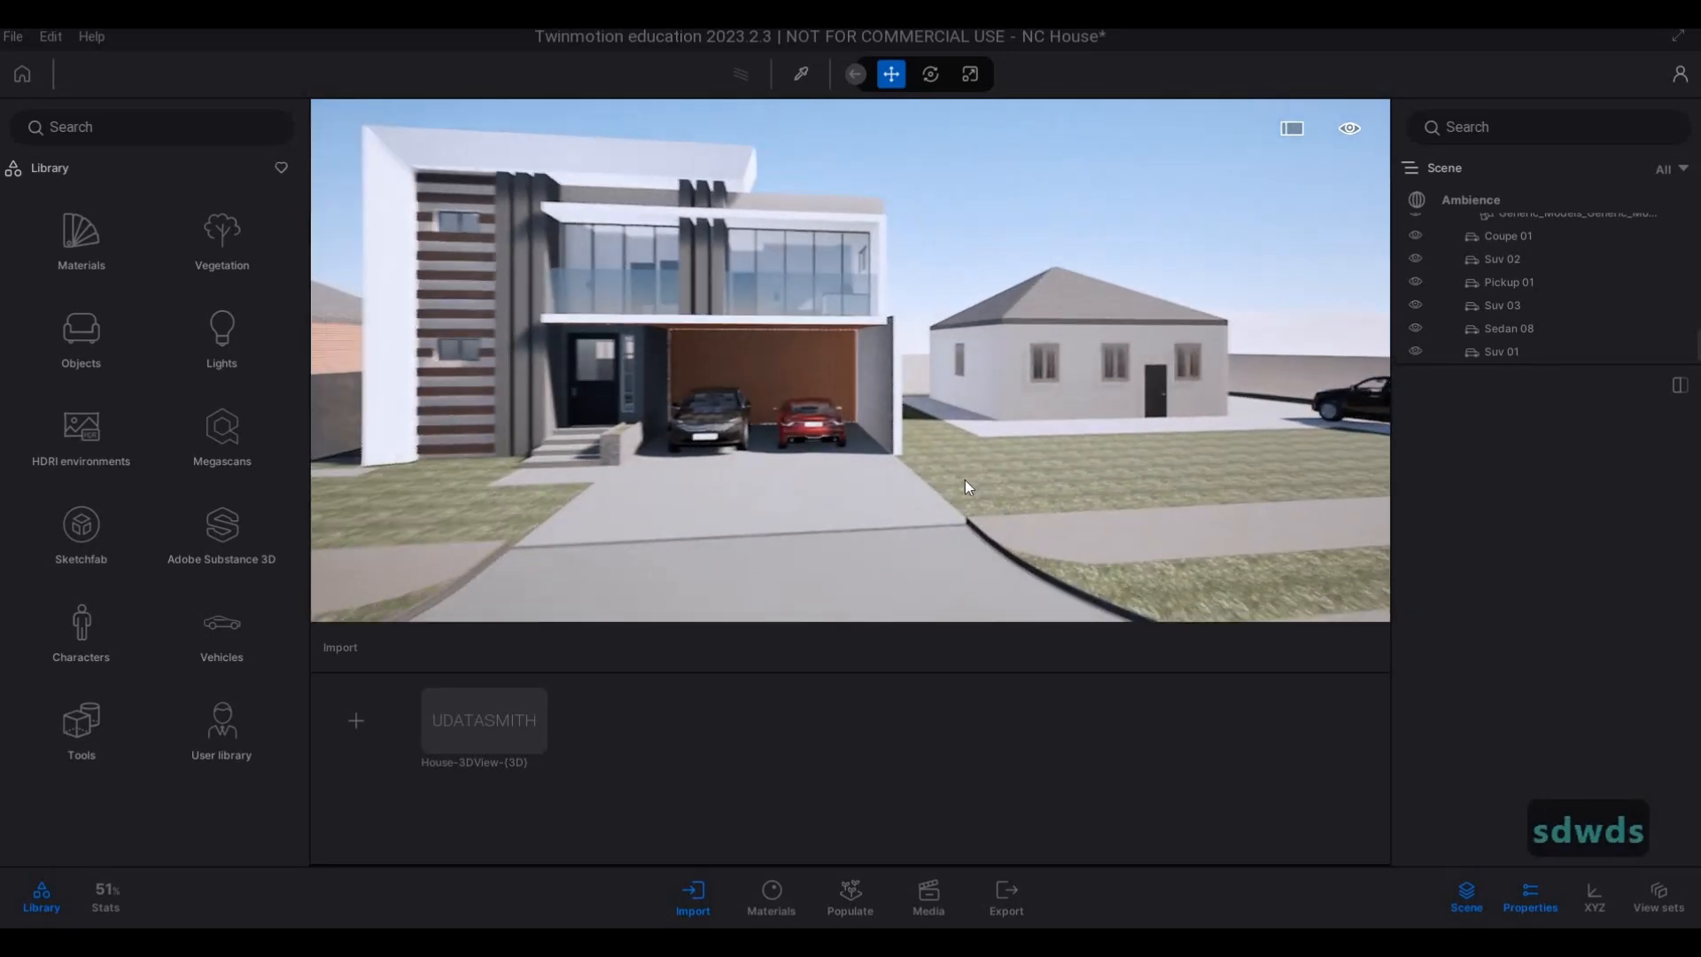
{"action": "key", "text": "q"}
{"action": "key", "text": "s"}
{"action": "key", "text": "a"}
{"action": "key", "text": "w"}
{"action": "right_click_drag", "start_coordinate": [949, 480], "coordinate": [604, 496]}
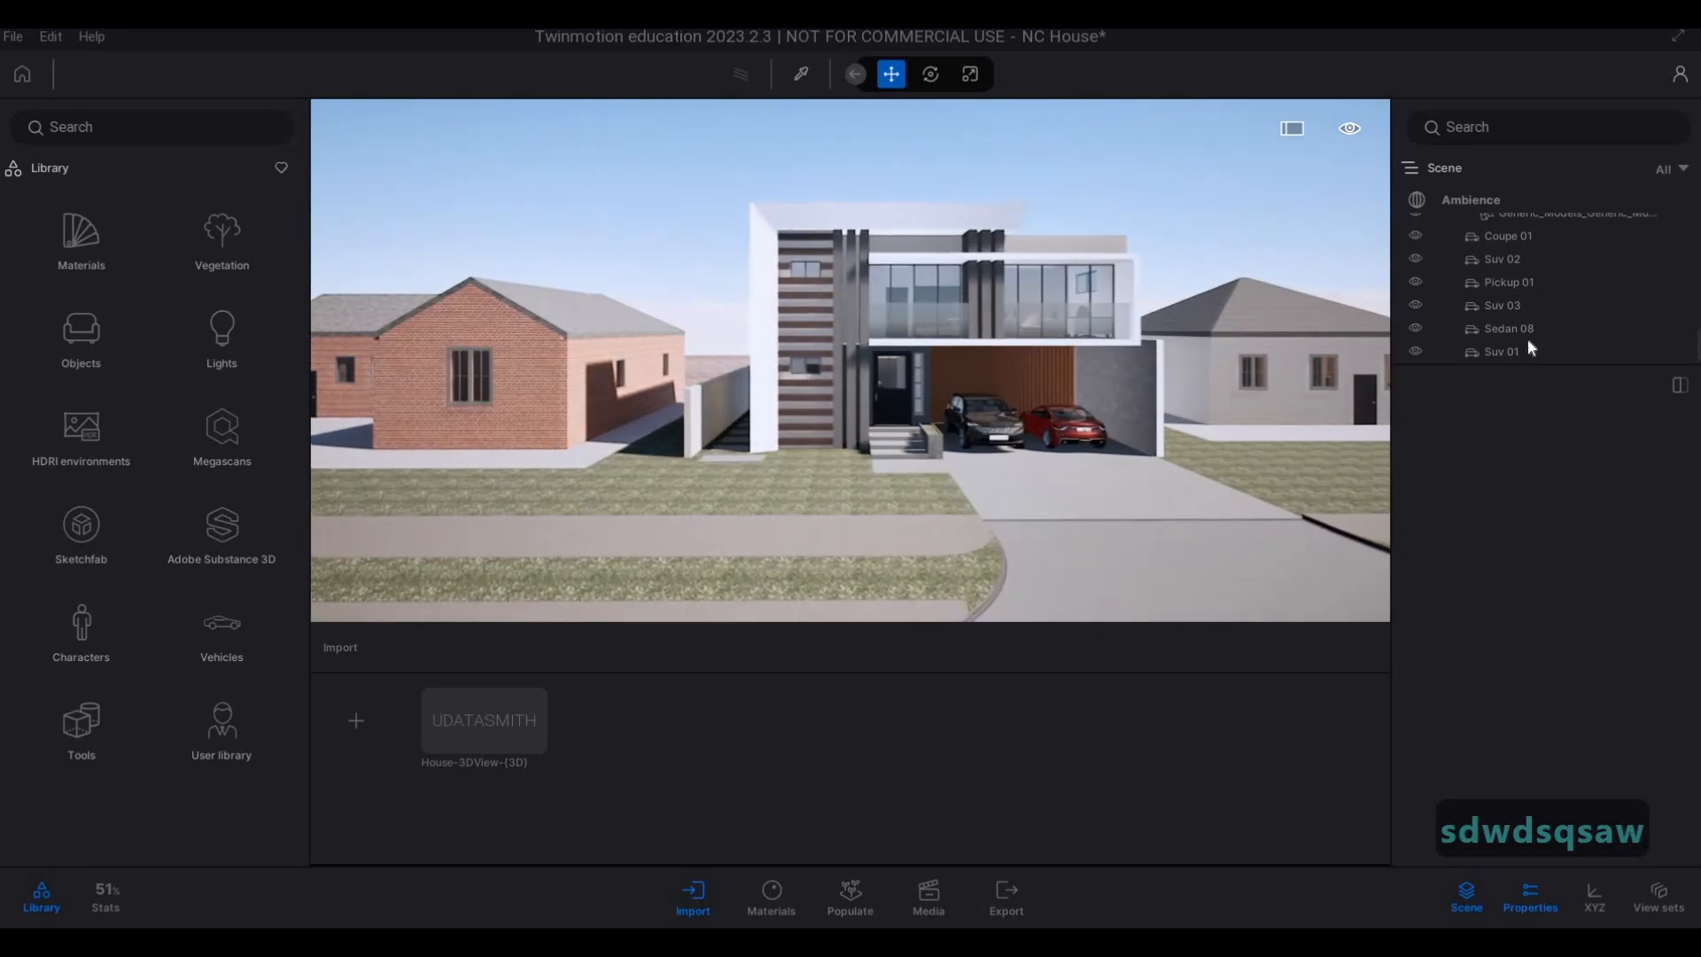
Enable the HDRI environment in the Ambience environment settings and switch it to Backdrop HDRI.
{"action": "left_click", "coordinate": [1479, 205]}
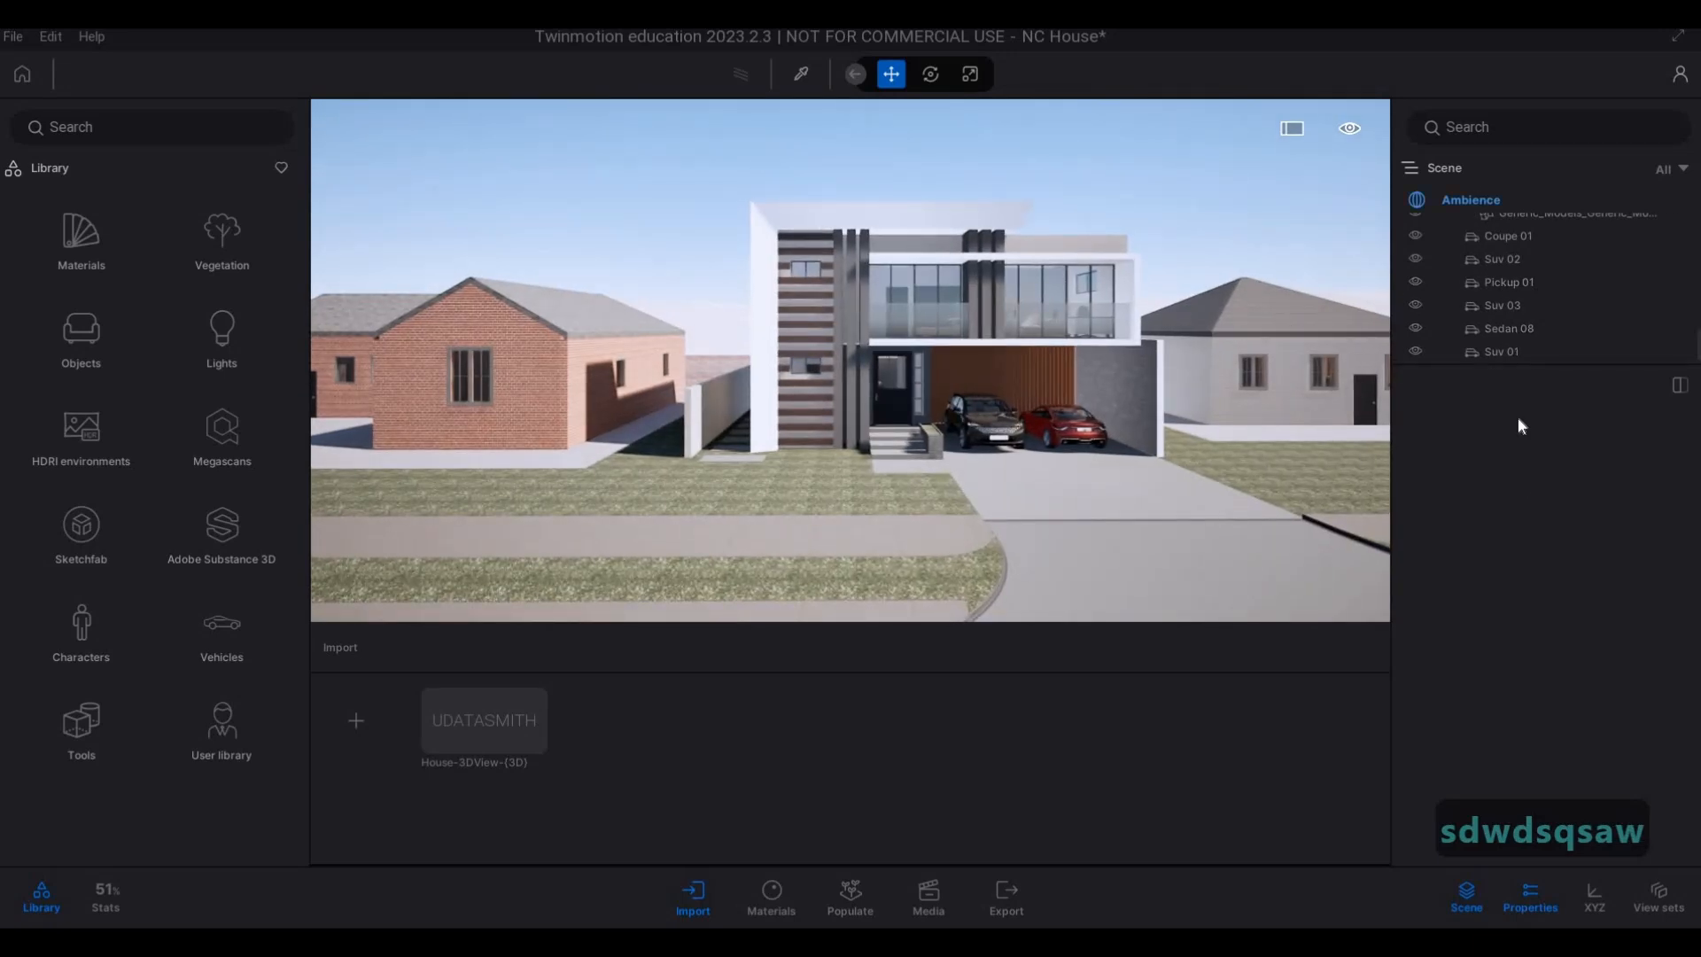
{"action": "left_click", "coordinate": [1472, 443]}
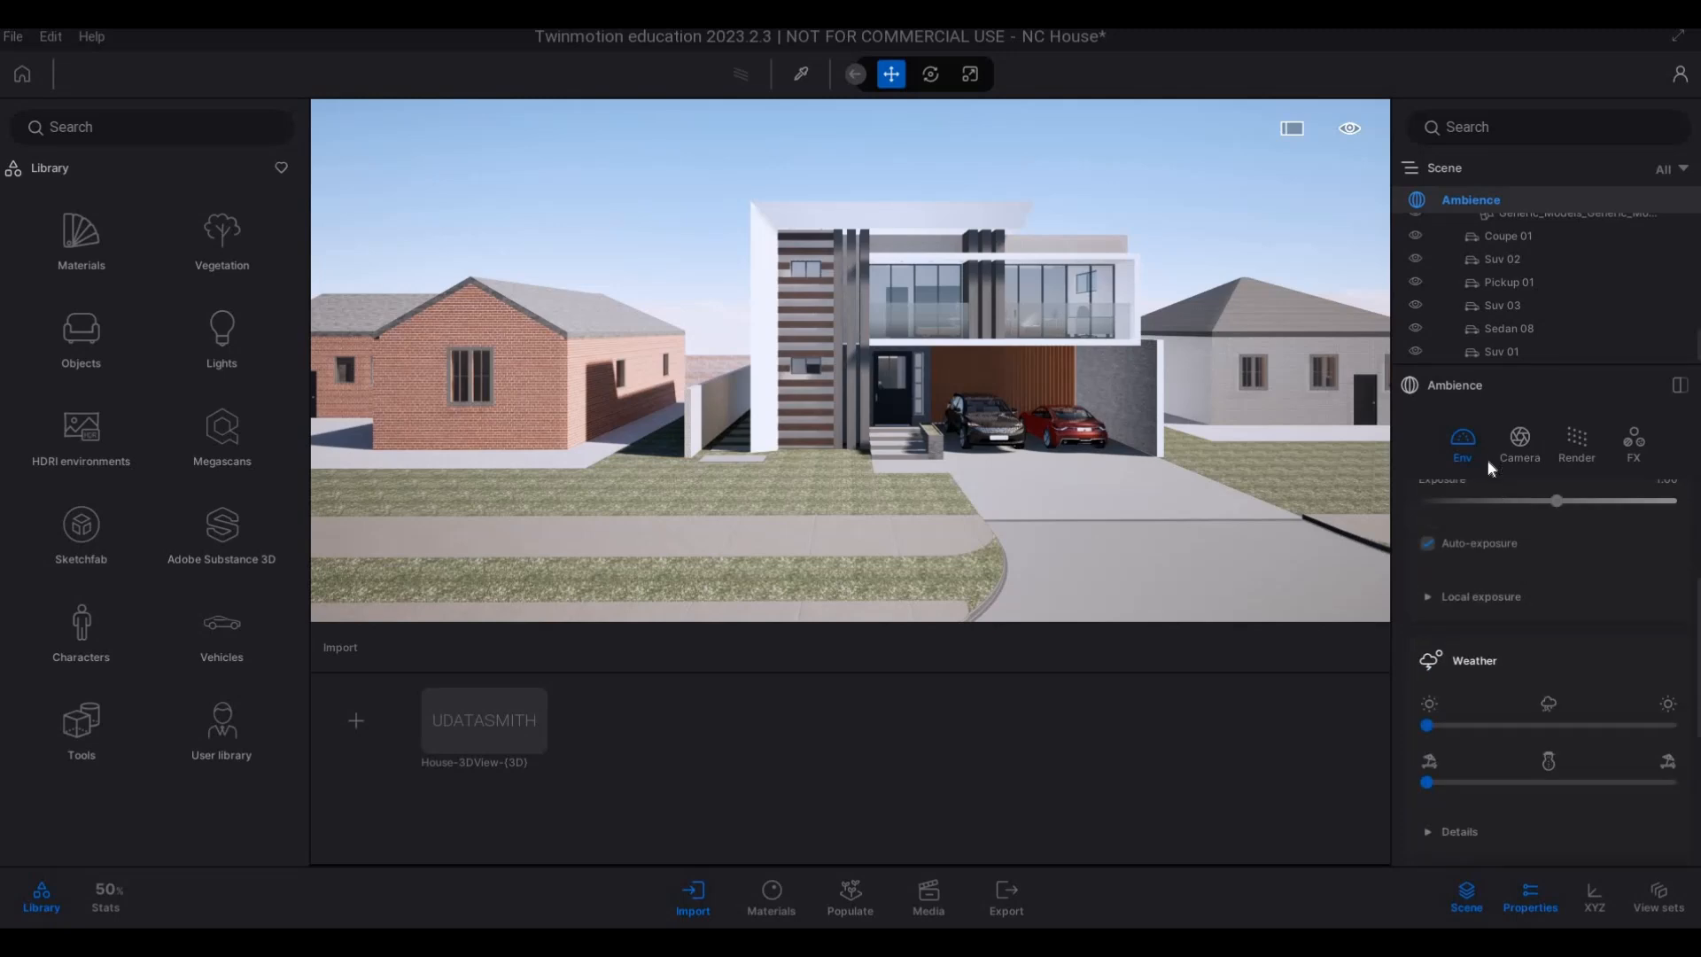
{"action": "scroll", "coordinate": [1497, 700], "scroll_direction": "down", "scroll_amount": 2}
{"action": "scroll", "coordinate": [1495, 716], "scroll_direction": "down", "scroll_amount": 5}
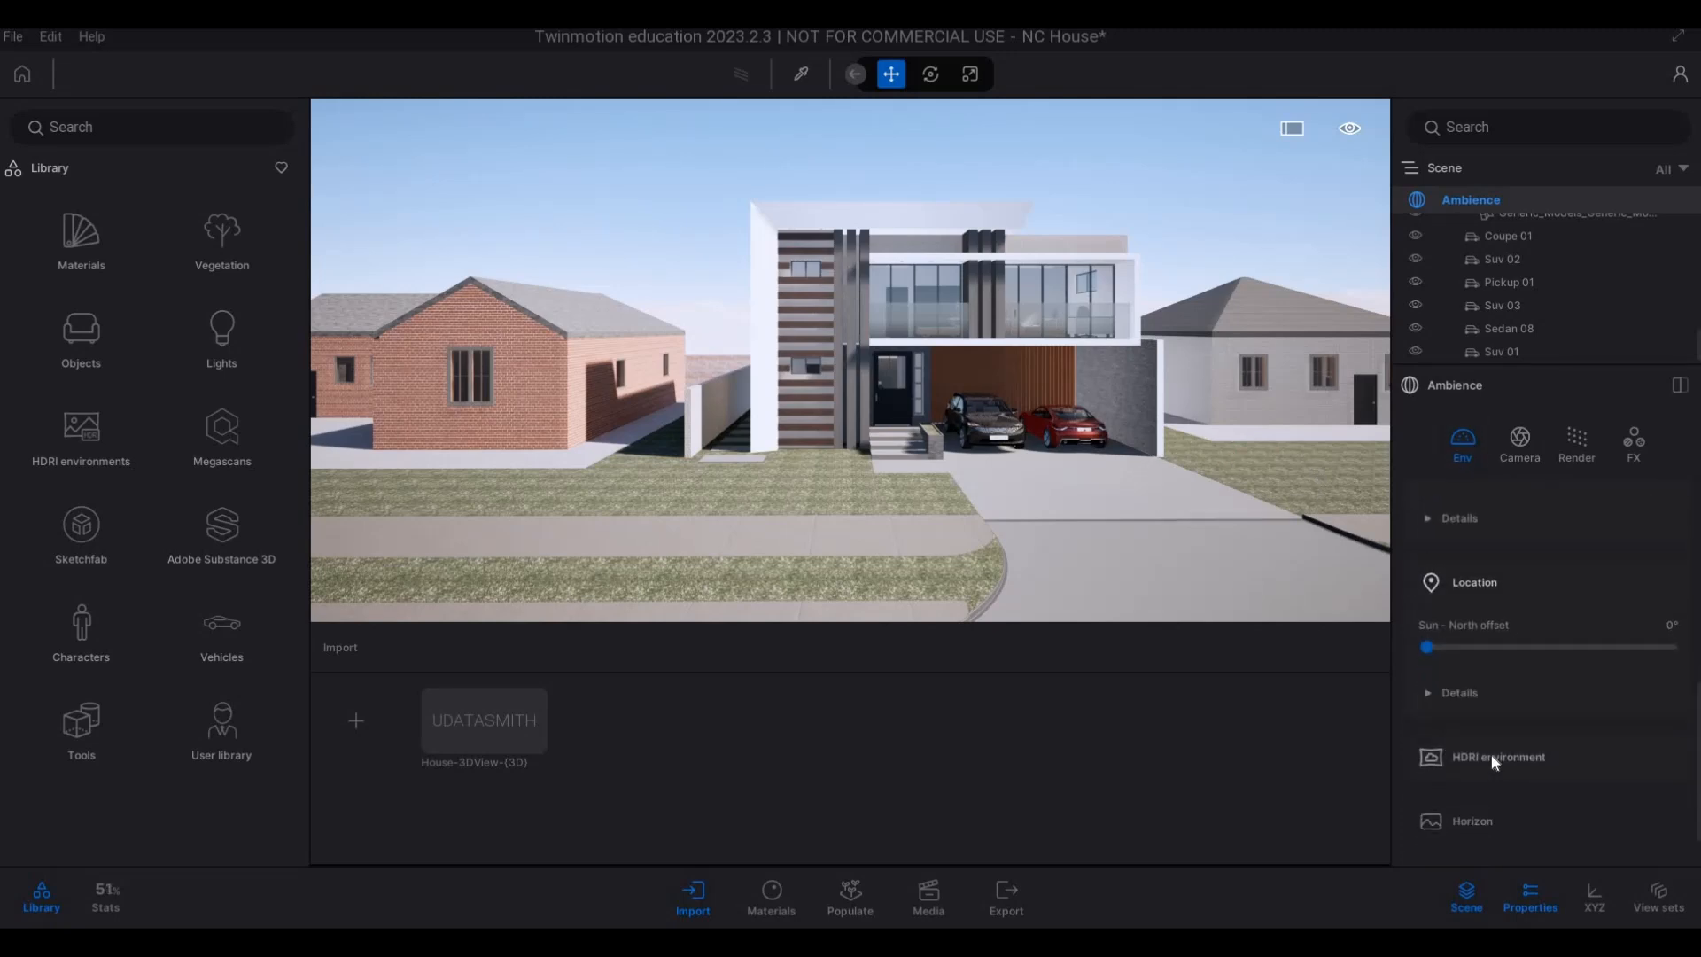
{"action": "left_click", "coordinate": [1493, 758]}
{"action": "scroll", "coordinate": [1435, 789], "scroll_direction": "down", "scroll_amount": 1}
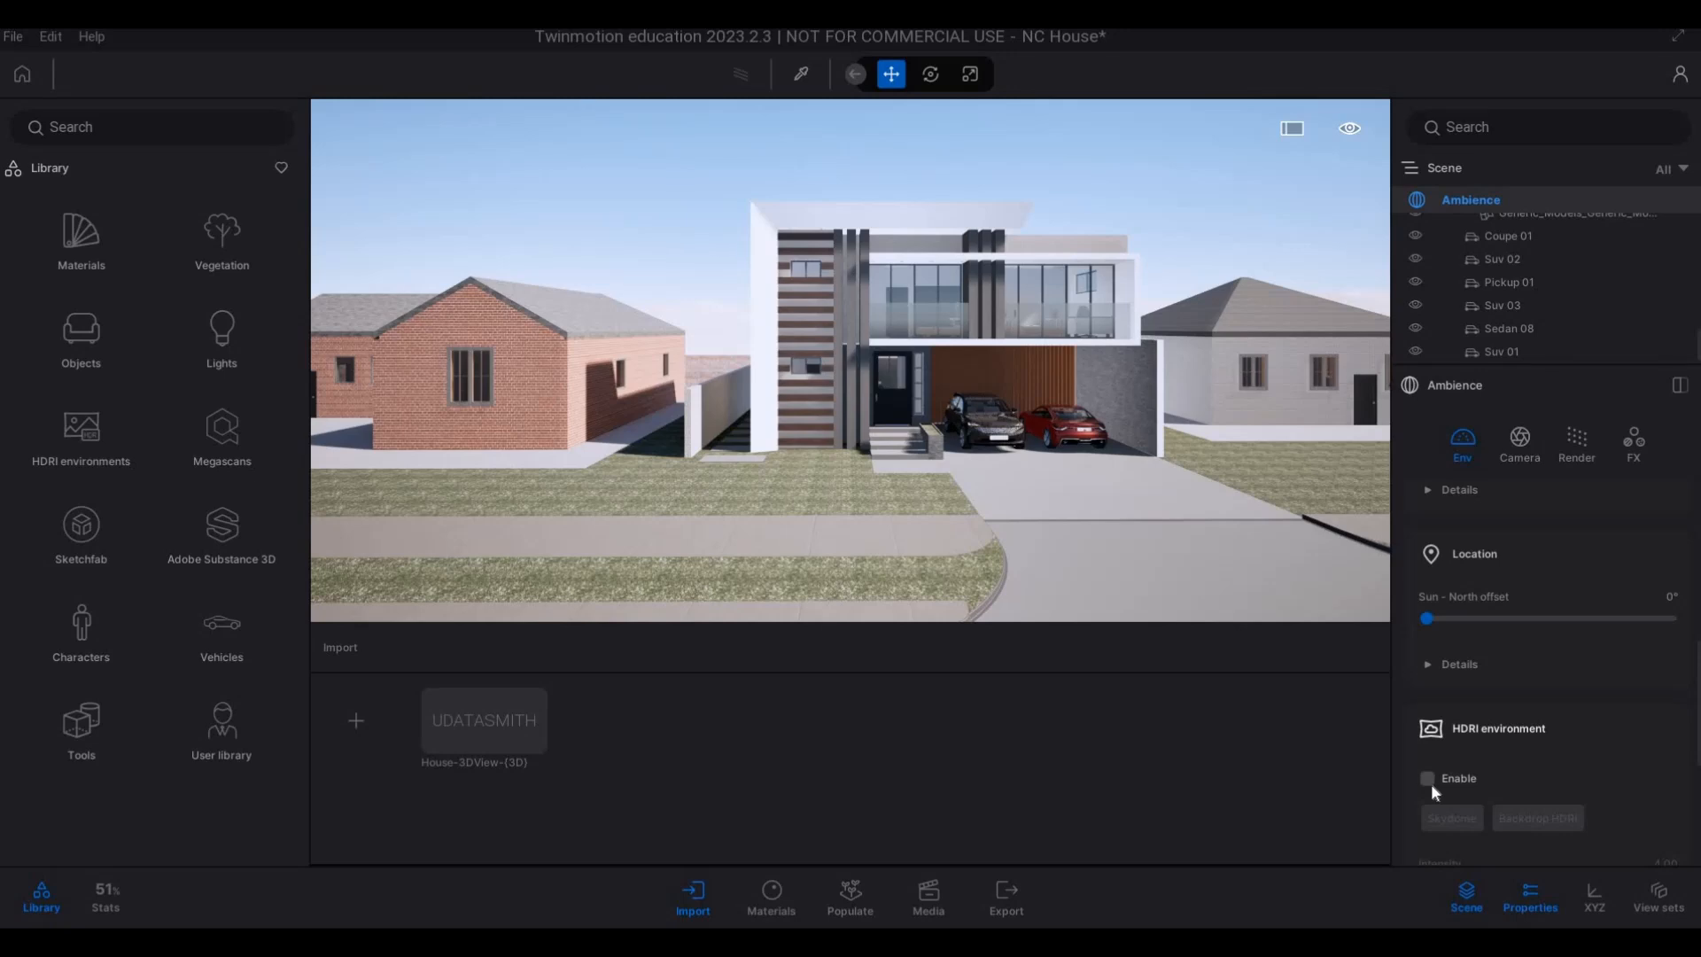
{"action": "left_click", "coordinate": [1426, 778]}
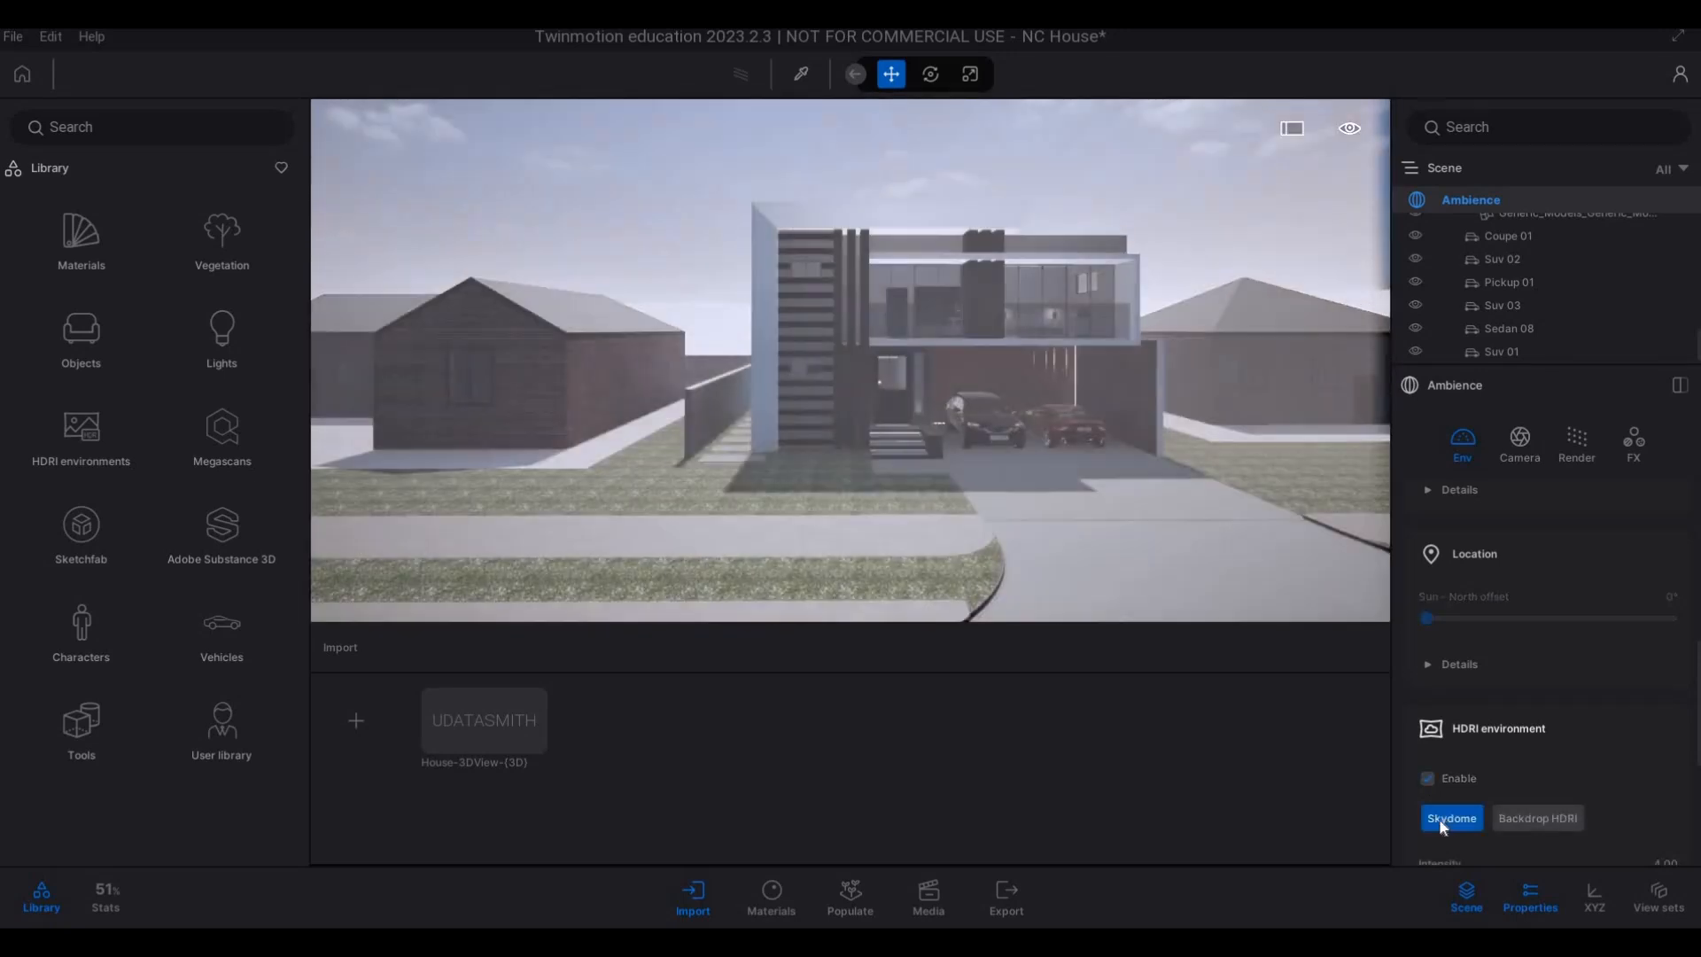
{"action": "left_click", "coordinate": [1515, 817]}
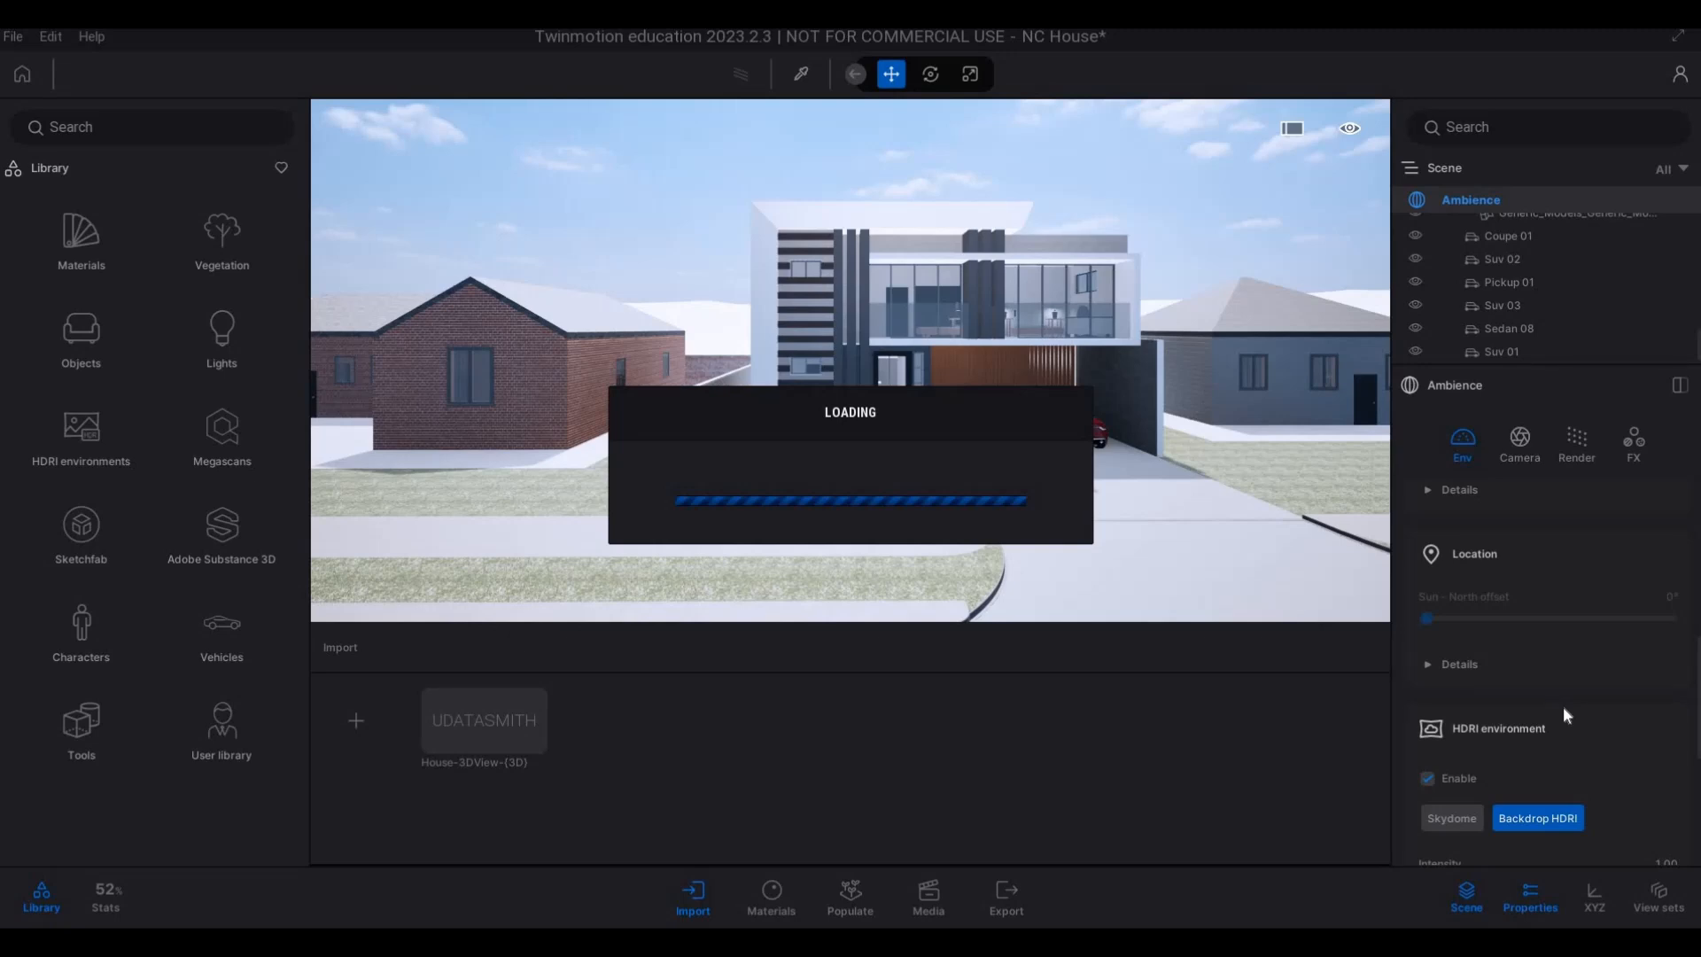
{"action": "scroll", "coordinate": [1564, 713], "scroll_direction": "down", "scroll_amount": 1}
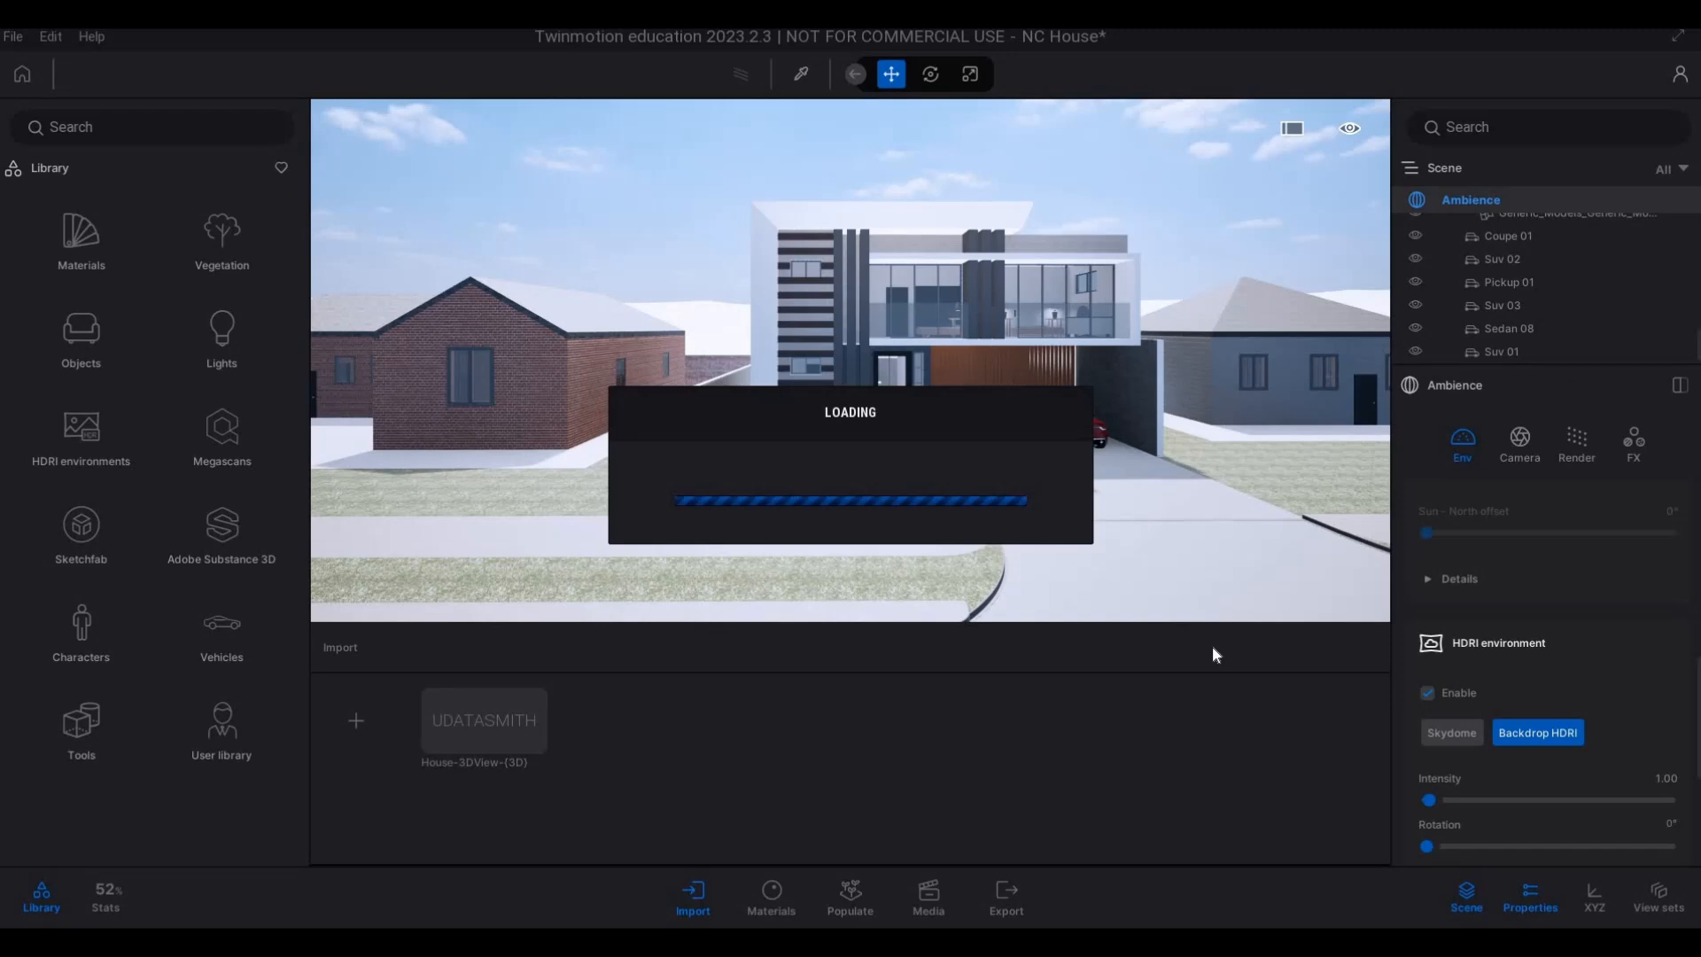
{"action": "key", "text": "F1"}
{"action": "key", "text": "F1"}
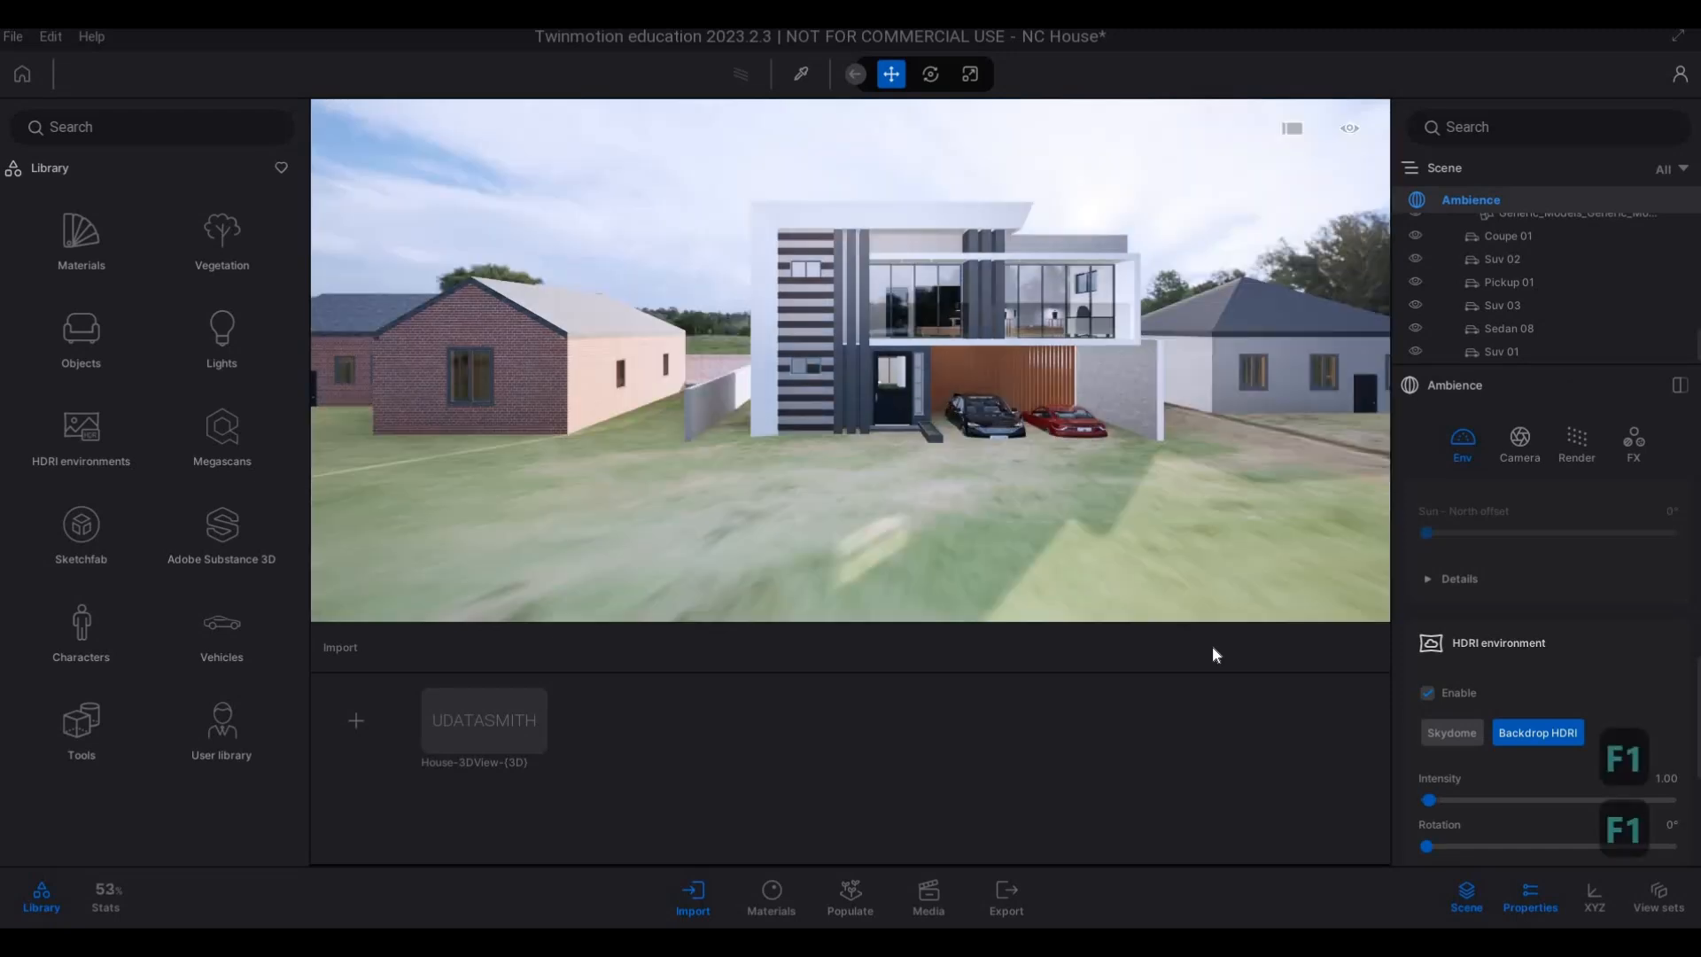
Lower the backdrop HDRI's height offset to -1.2 m in its detail settings.
{"action": "scroll", "coordinate": [1548, 646], "scroll_direction": "down", "scroll_amount": 3}
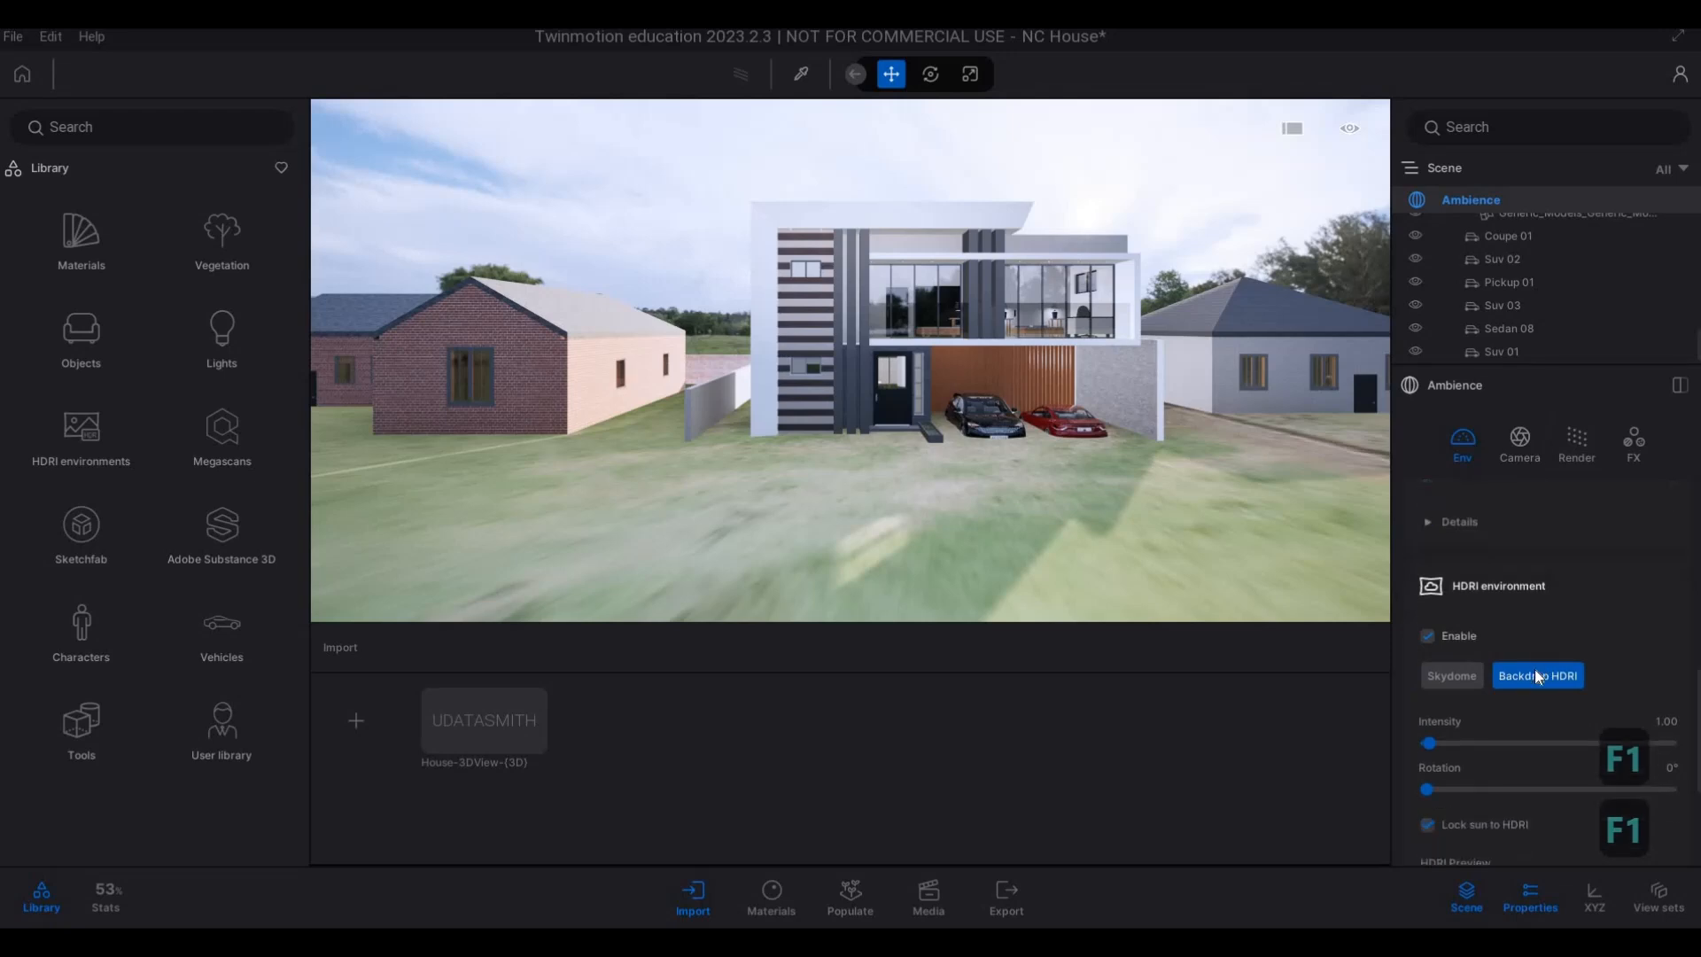
{"action": "scroll", "coordinate": [1506, 704], "scroll_direction": "down", "scroll_amount": 4}
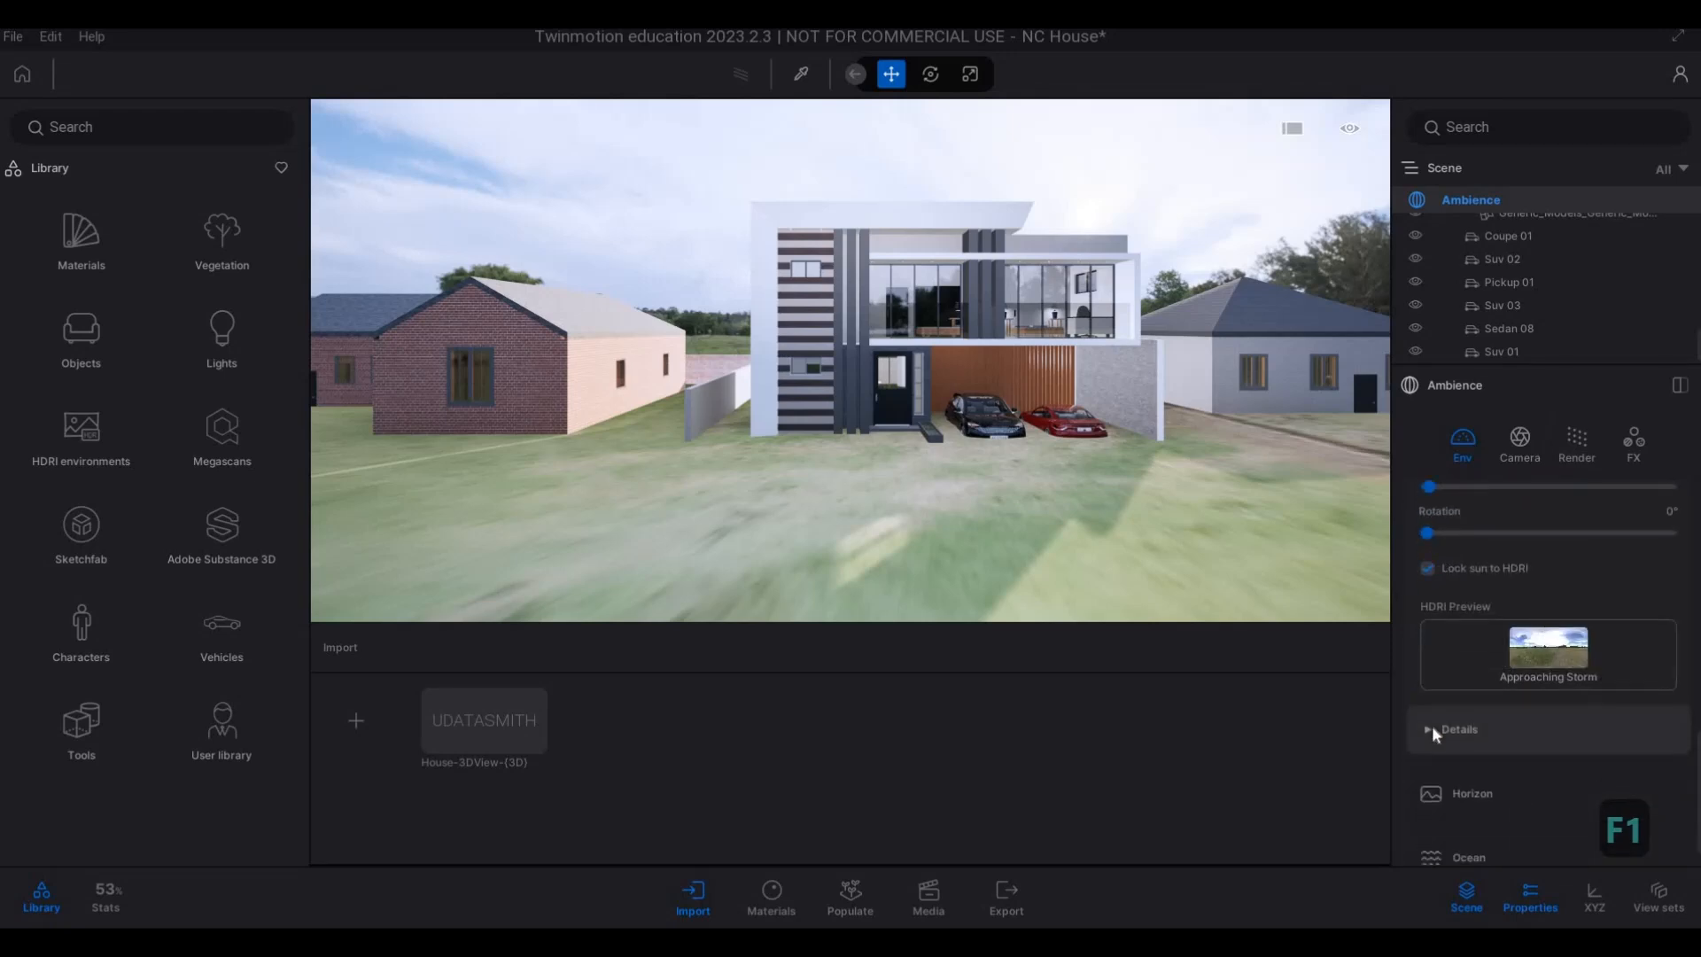
{"action": "left_click", "coordinate": [1479, 739]}
{"action": "scroll", "coordinate": [1471, 733], "scroll_direction": "down", "scroll_amount": 3}
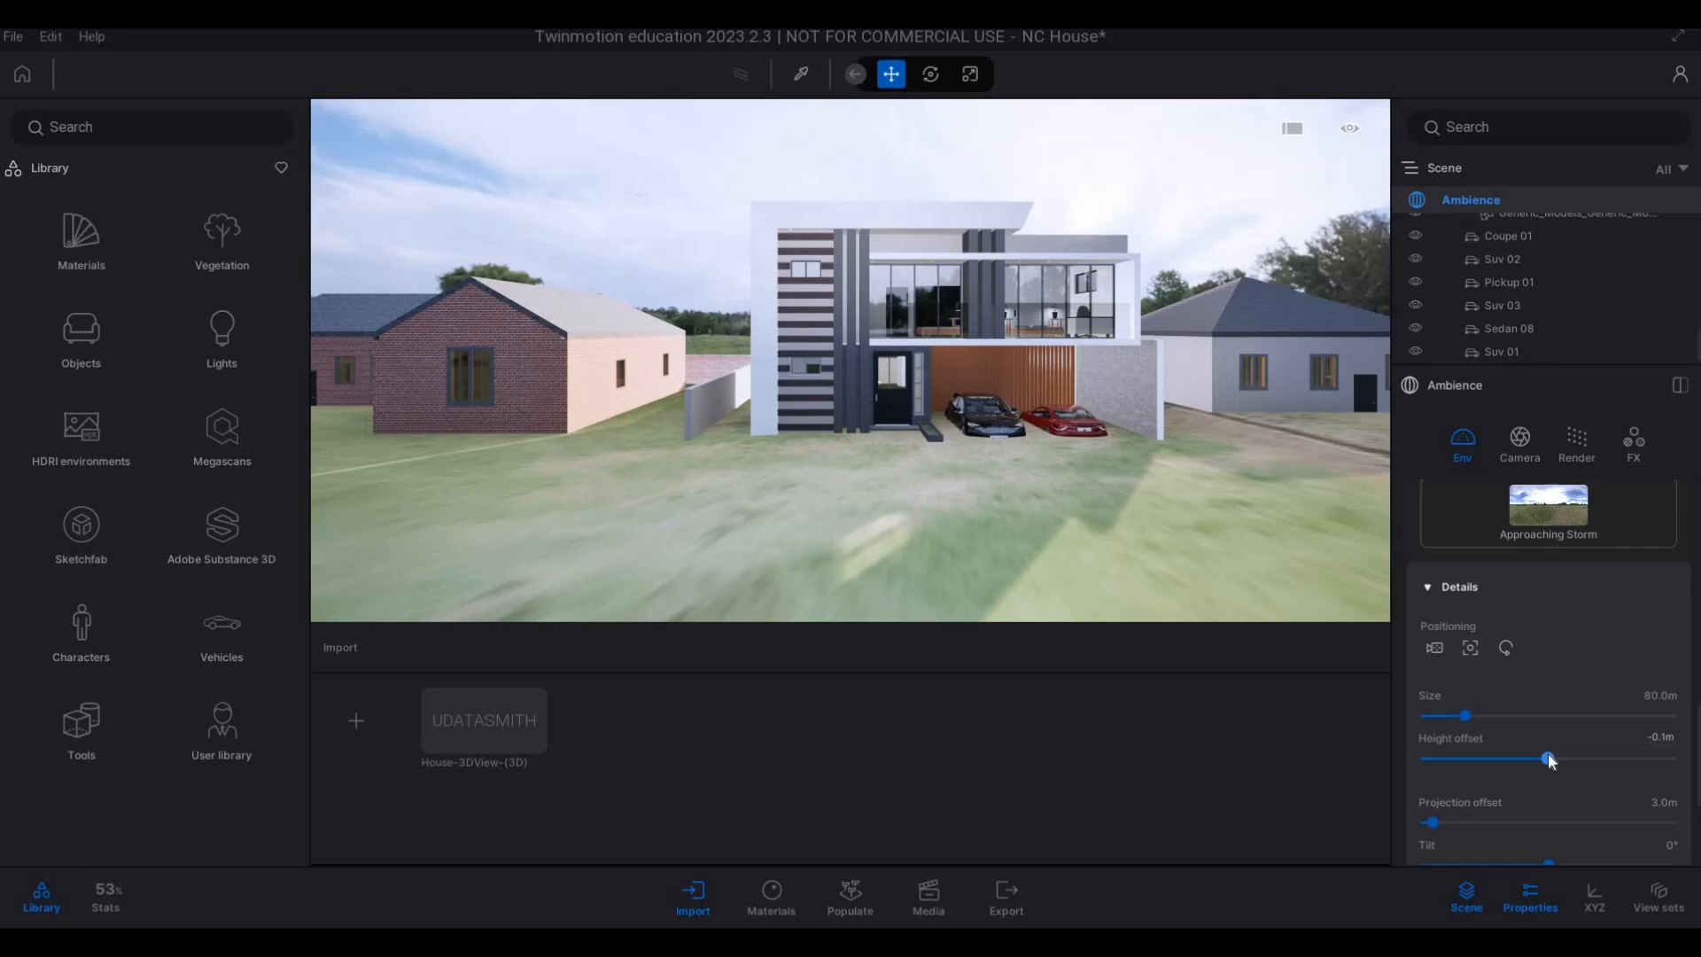
{"action": "left_click_drag", "start_coordinate": [1541, 755], "coordinate": [1532, 756]}
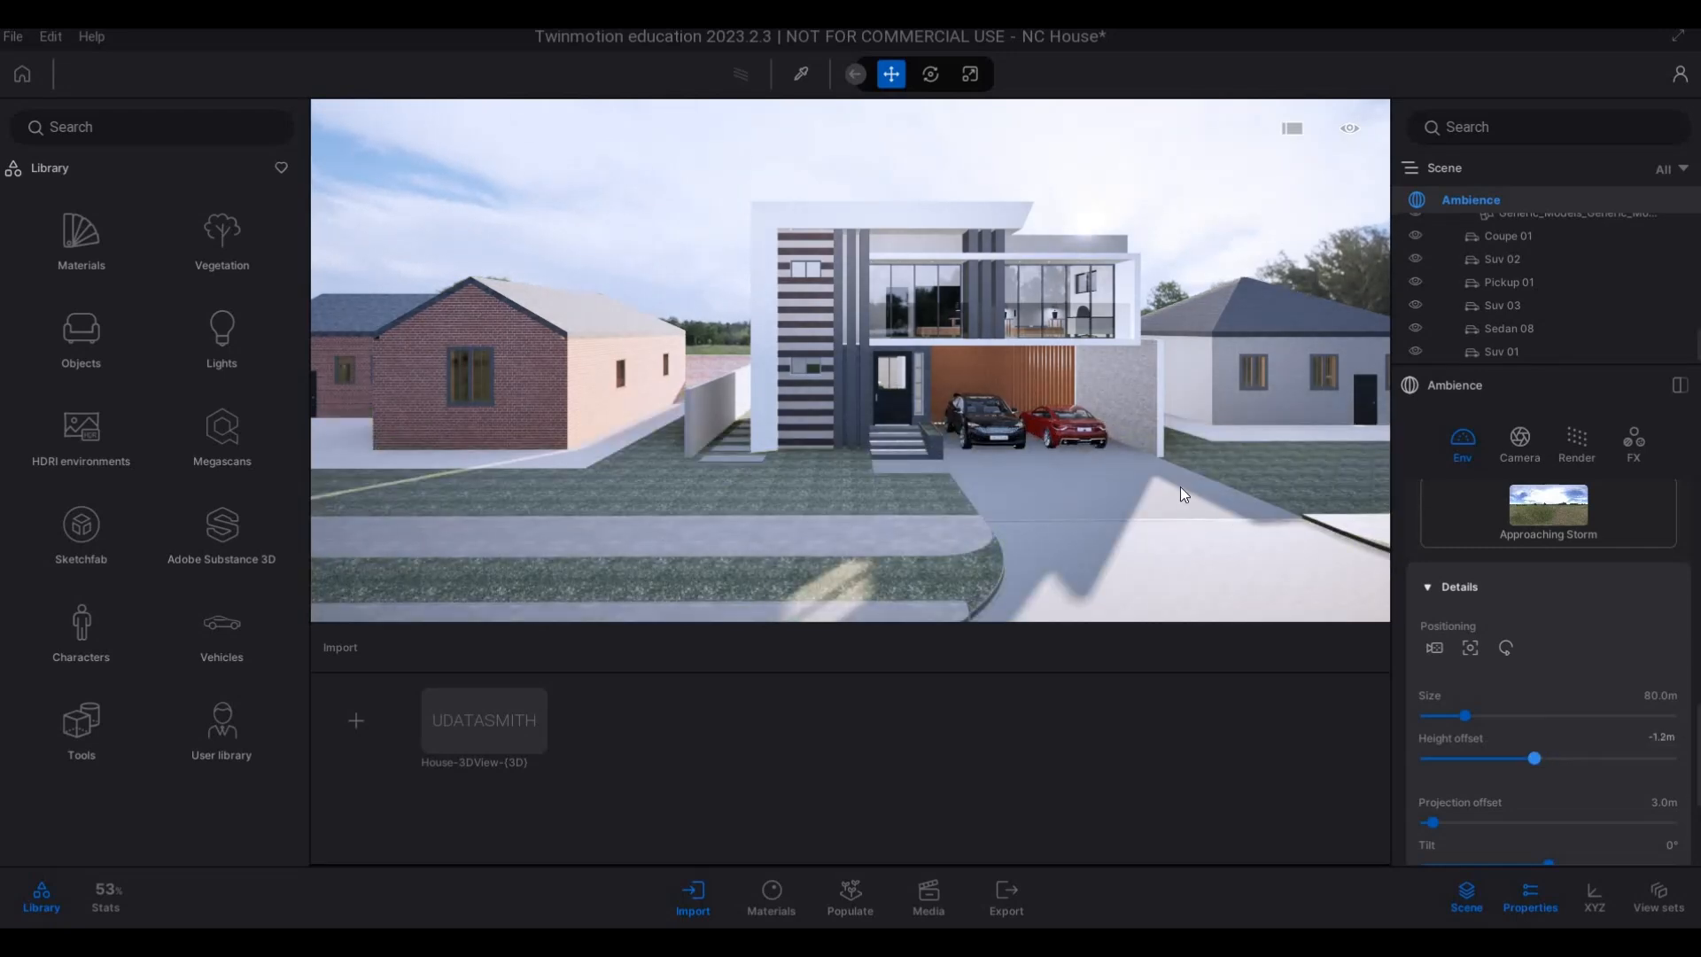
Rotate the HDRI environment to 252°.
{"action": "right_click_drag", "start_coordinate": [1180, 487], "coordinate": [1231, 489]}
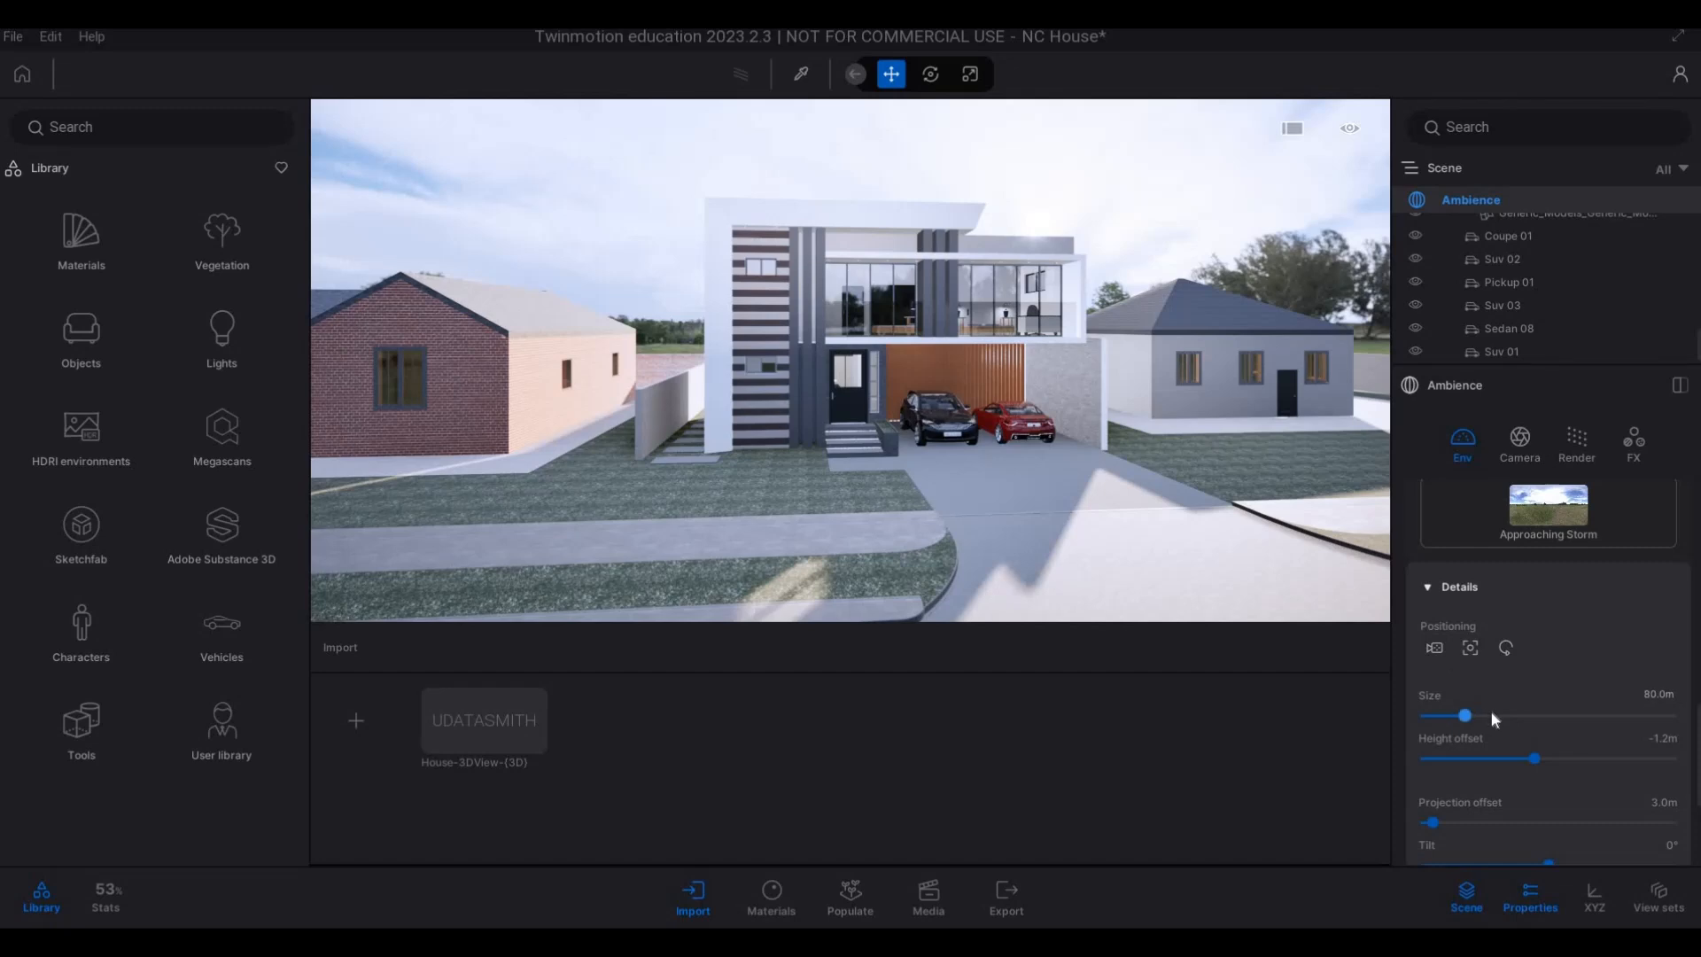
{"action": "scroll", "coordinate": [1496, 744], "scroll_direction": "up", "scroll_amount": 3}
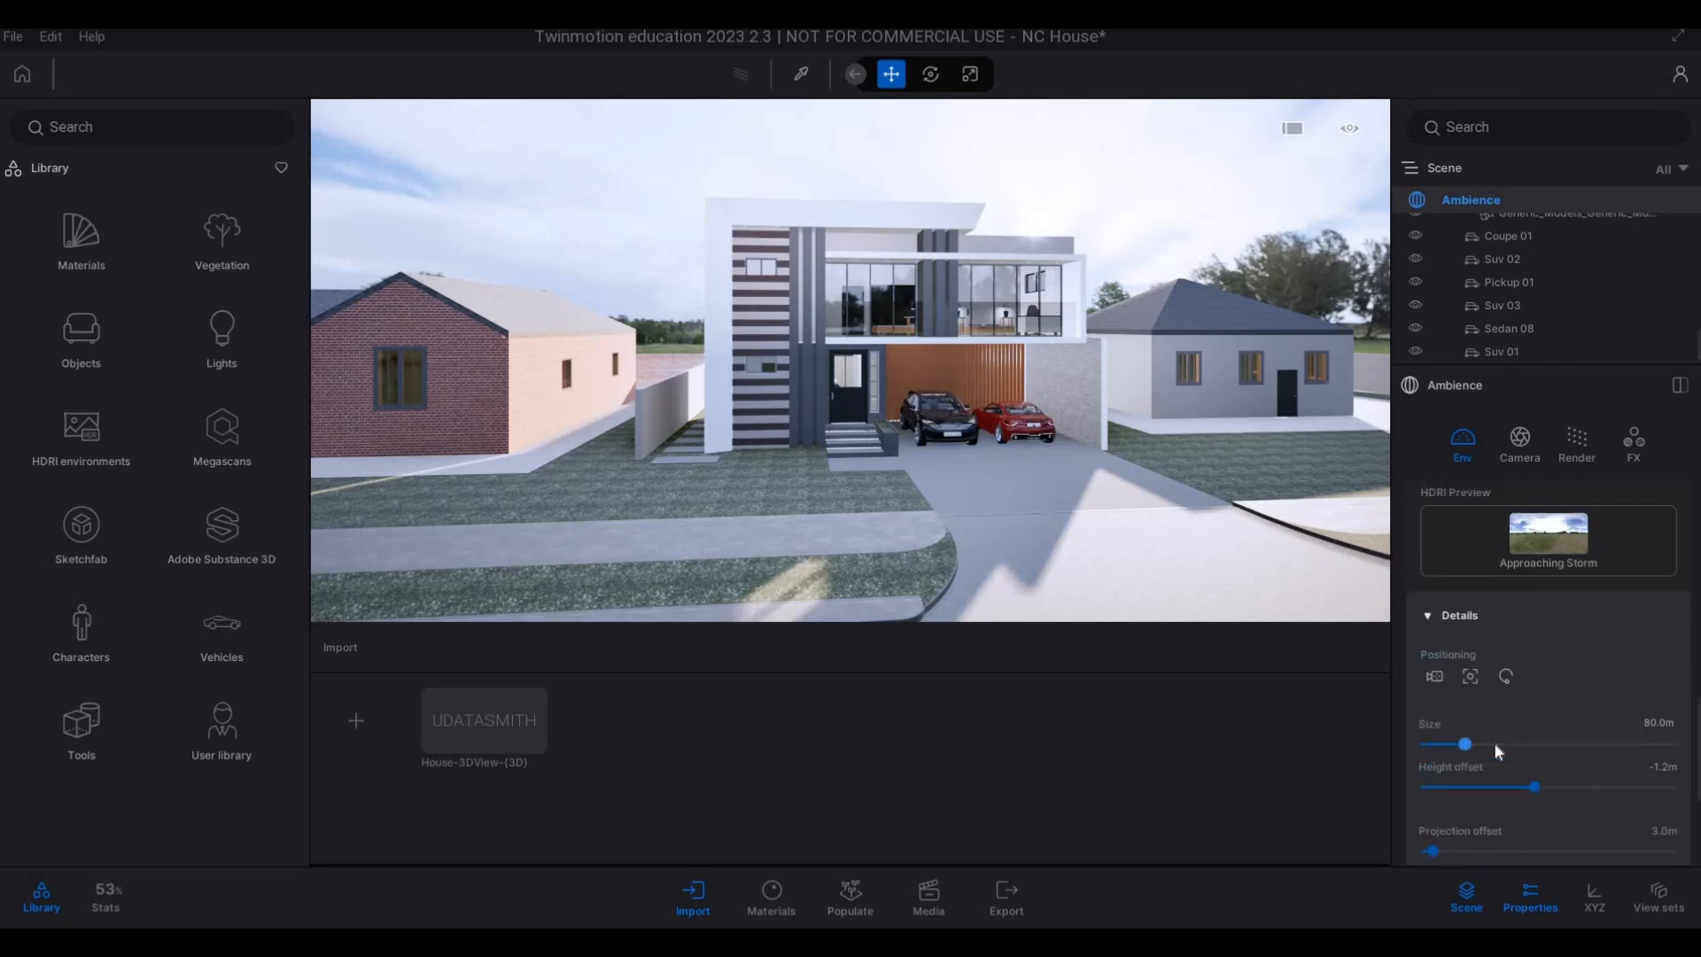
{"action": "scroll", "coordinate": [1495, 744], "scroll_direction": "up", "scroll_amount": 3}
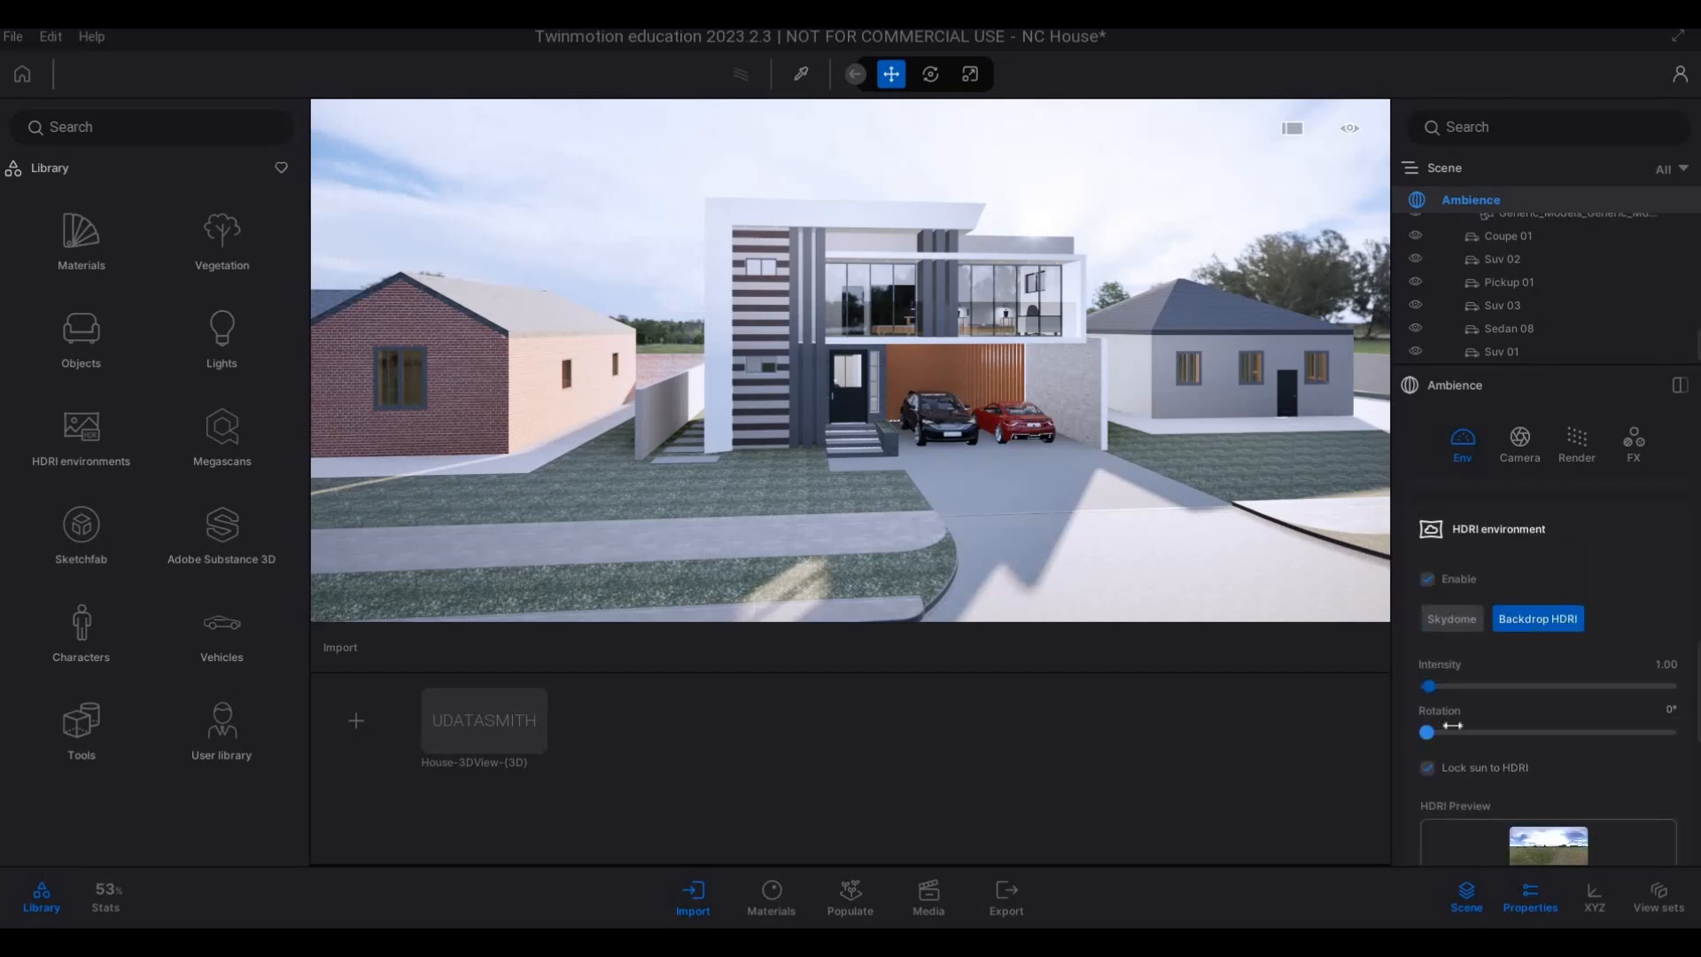
{"action": "left_click_drag", "start_coordinate": [1463, 726], "coordinate": [1602, 730]}
Examine the house and its surroundings from several viewpoints under the rotated HDRI lighting.
{"action": "key", "text": "d"}
{"action": "key", "text": "d"}
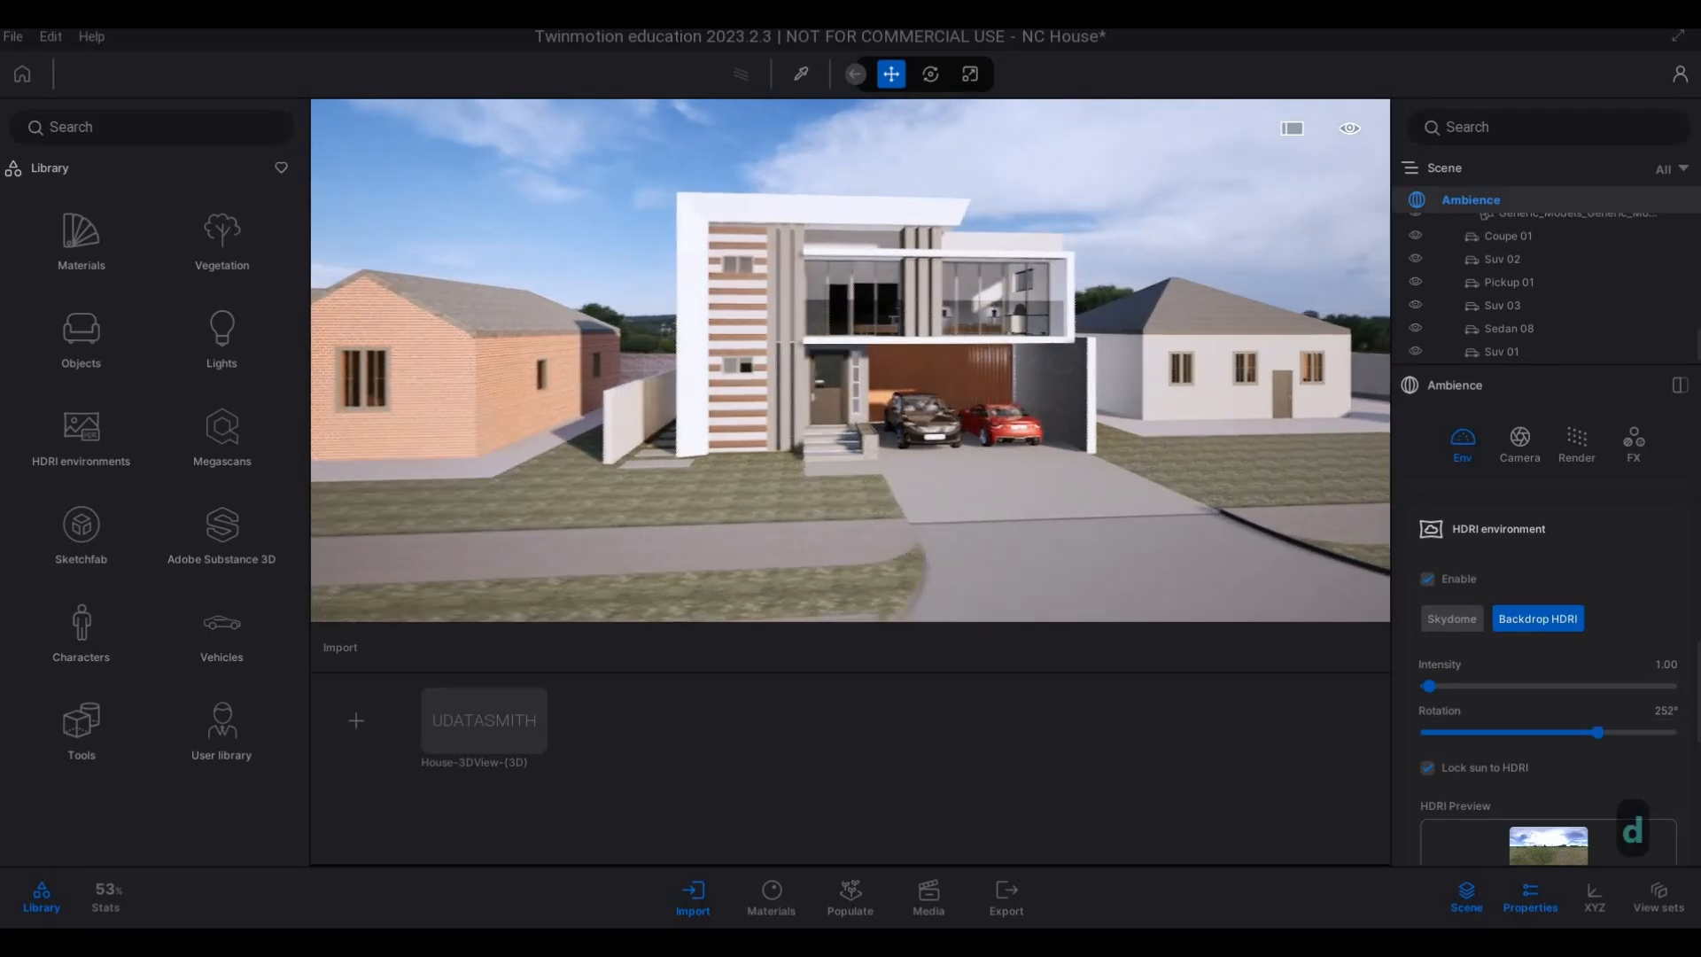
{"action": "key", "text": "s"}
{"action": "key", "text": "w"}
{"action": "key", "text": "e"}
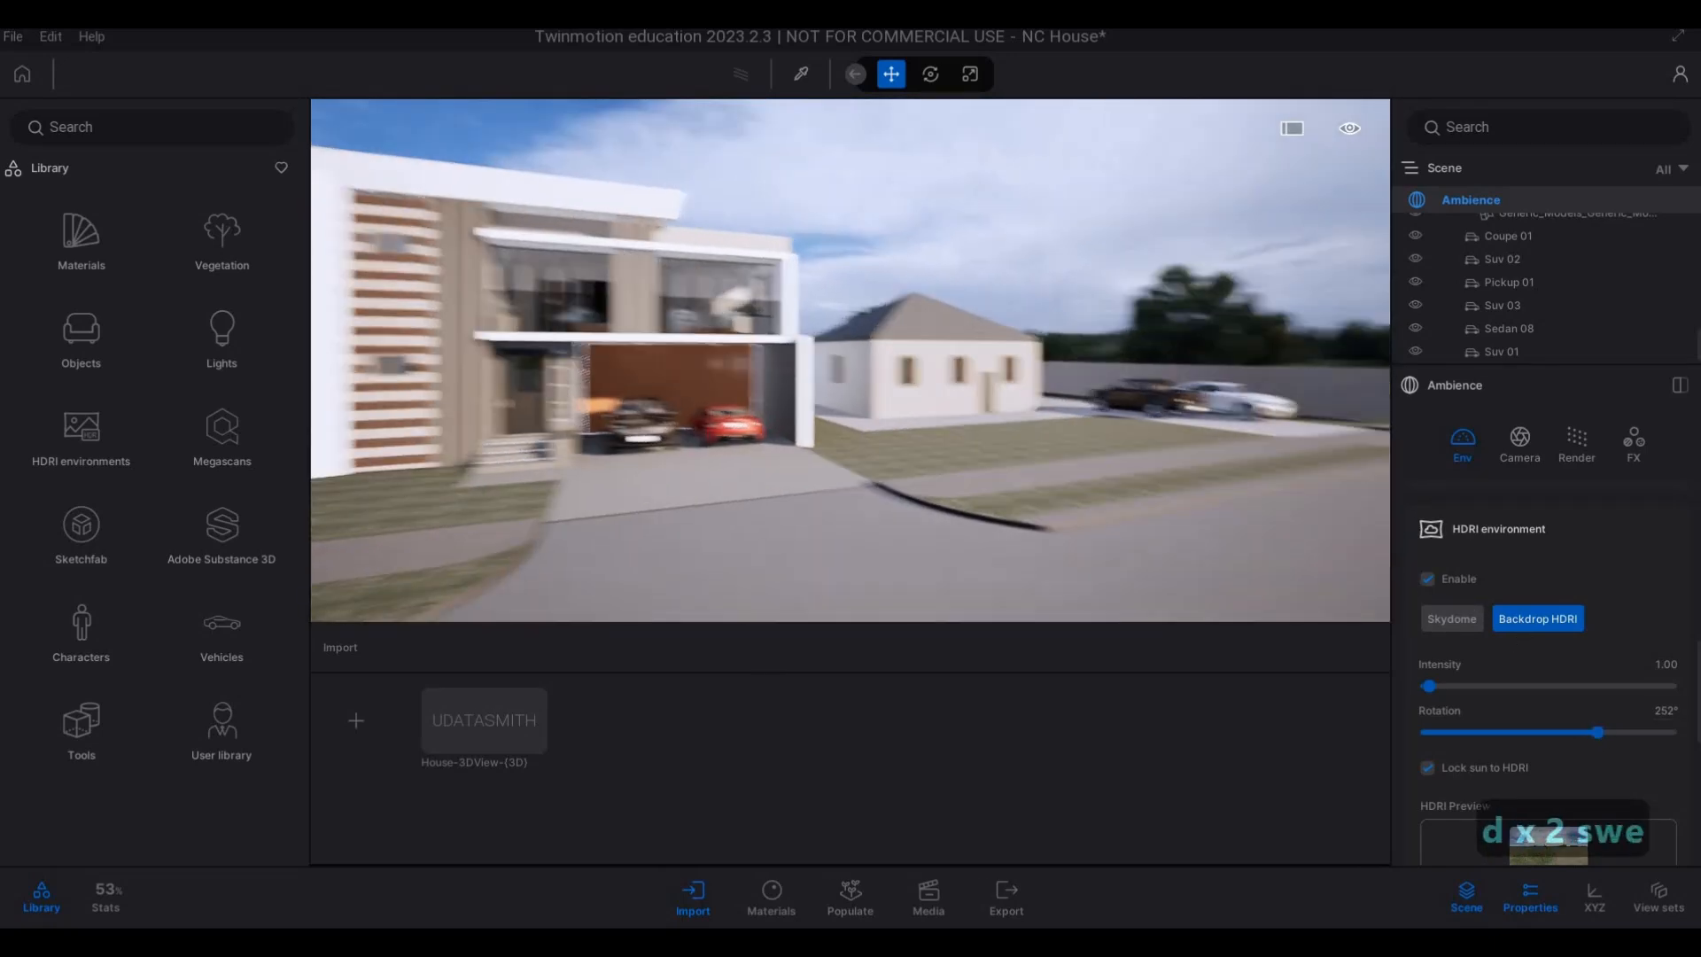
{"action": "mouse_move", "coordinate": [1146, 482]}
{"action": "right_mouse_down"}
{"action": "mouse_move", "coordinate": [886, 482]}
{"action": "mouse_move", "coordinate": [1146, 481]}
{"action": "right_mouse_up"}
{"action": "key", "text": "a"}
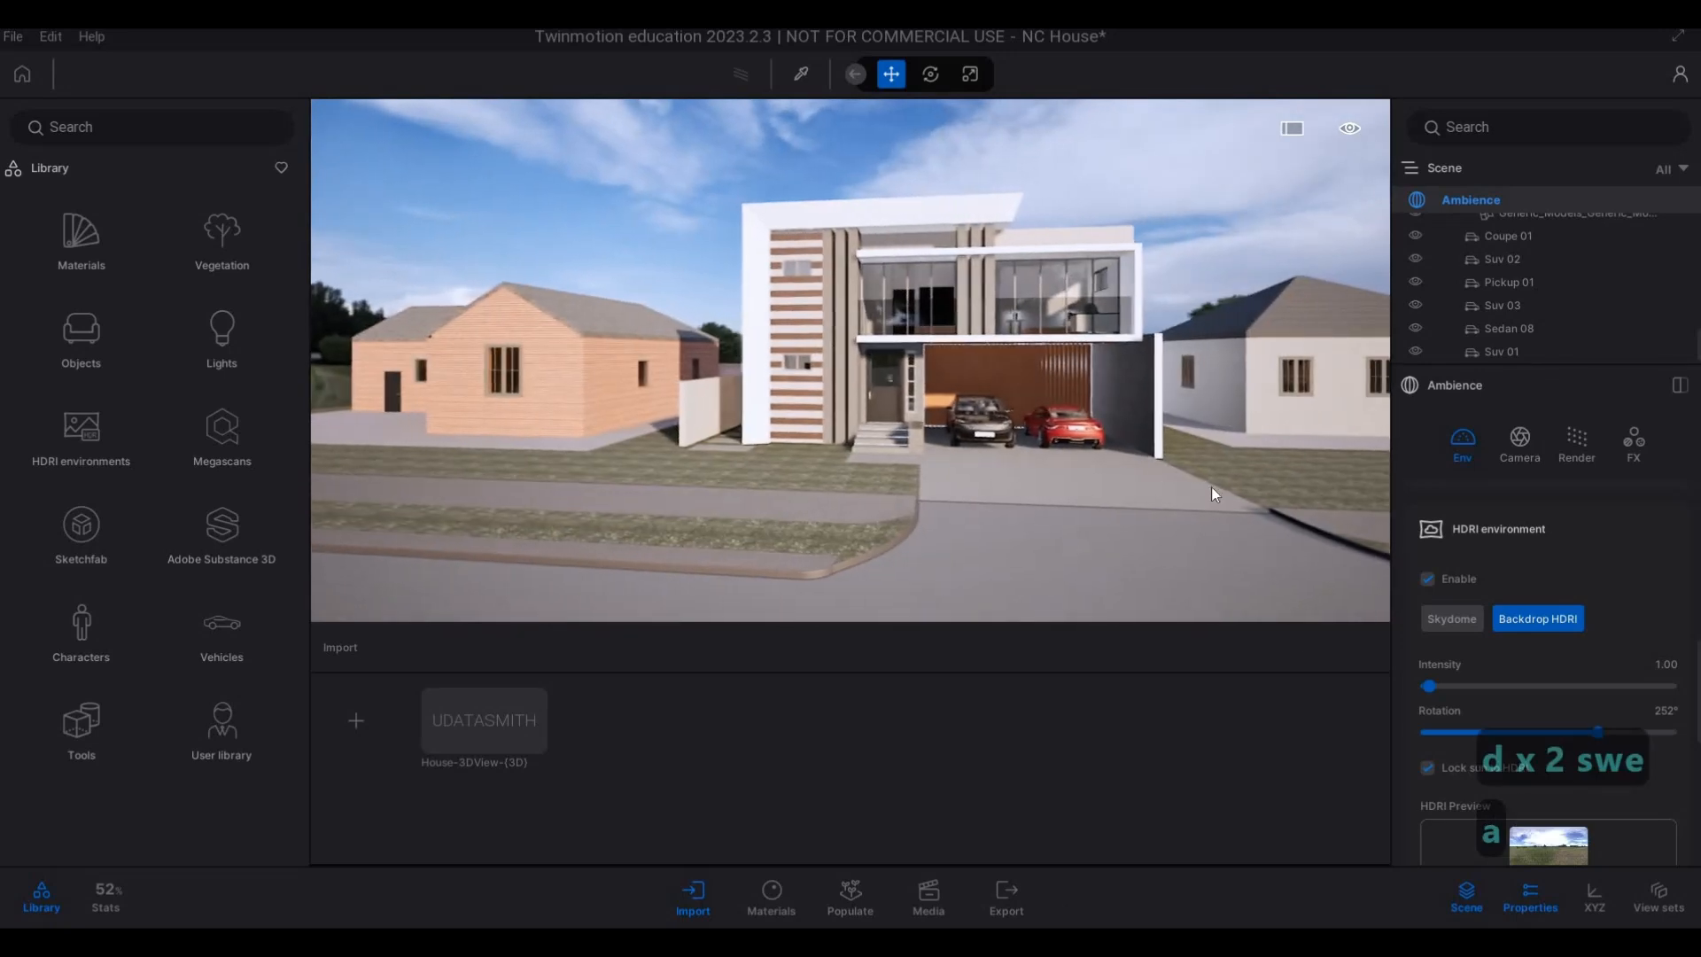
{"action": "scroll", "coordinate": [1566, 668], "scroll_direction": "down", "scroll_amount": 3}
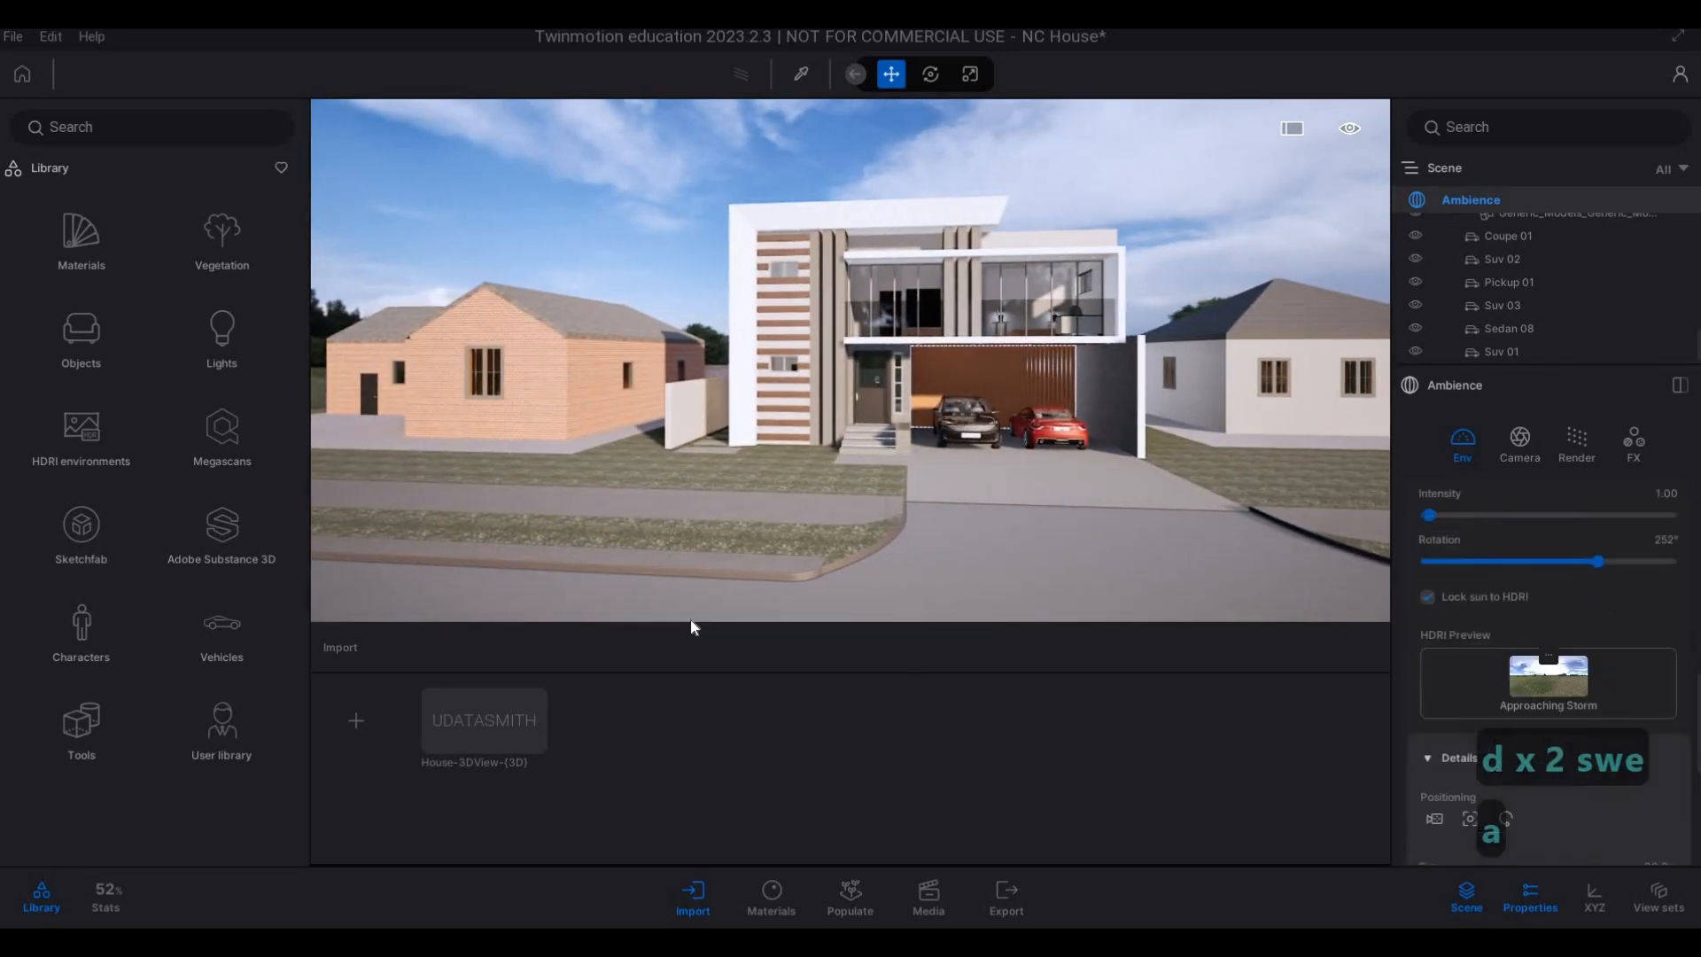
Browse the Outdoor HDRI environments in the library and preview candidates such as Teufelsberg Ground 1, Spruit Sunrise and Secluded Beach.
{"action": "left_click", "coordinate": [84, 443]}
{"action": "left_click", "coordinate": [78, 355]}
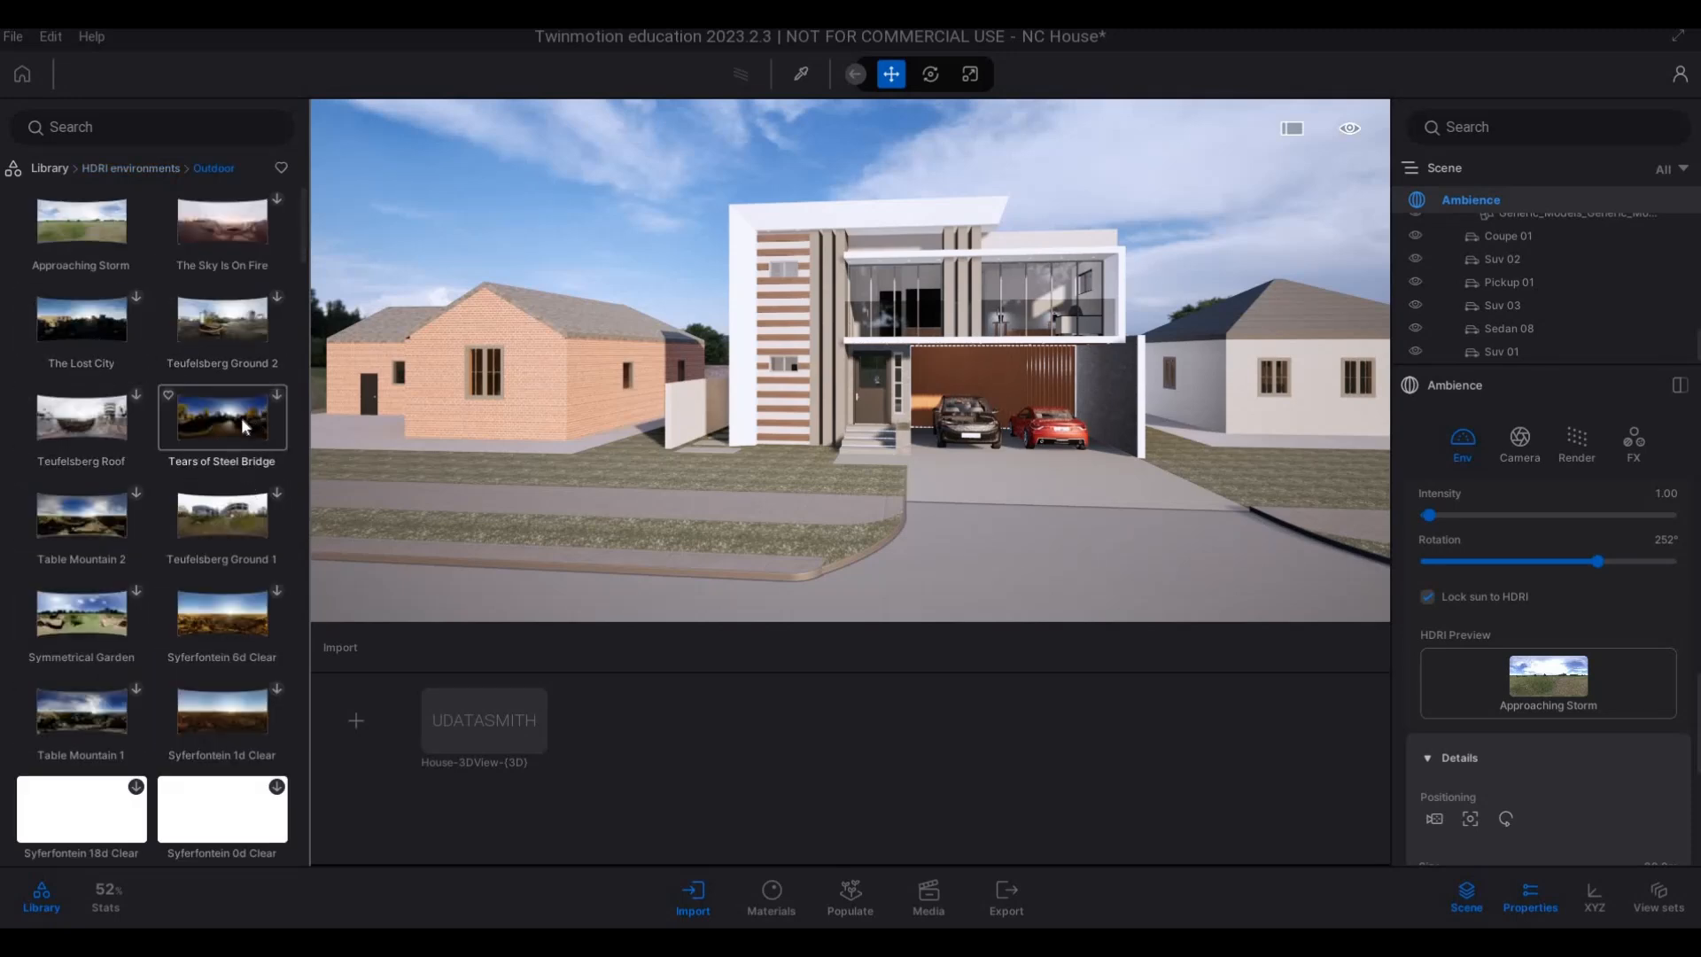
{"action": "scroll", "coordinate": [235, 619], "scroll_direction": "down", "scroll_amount": 1}
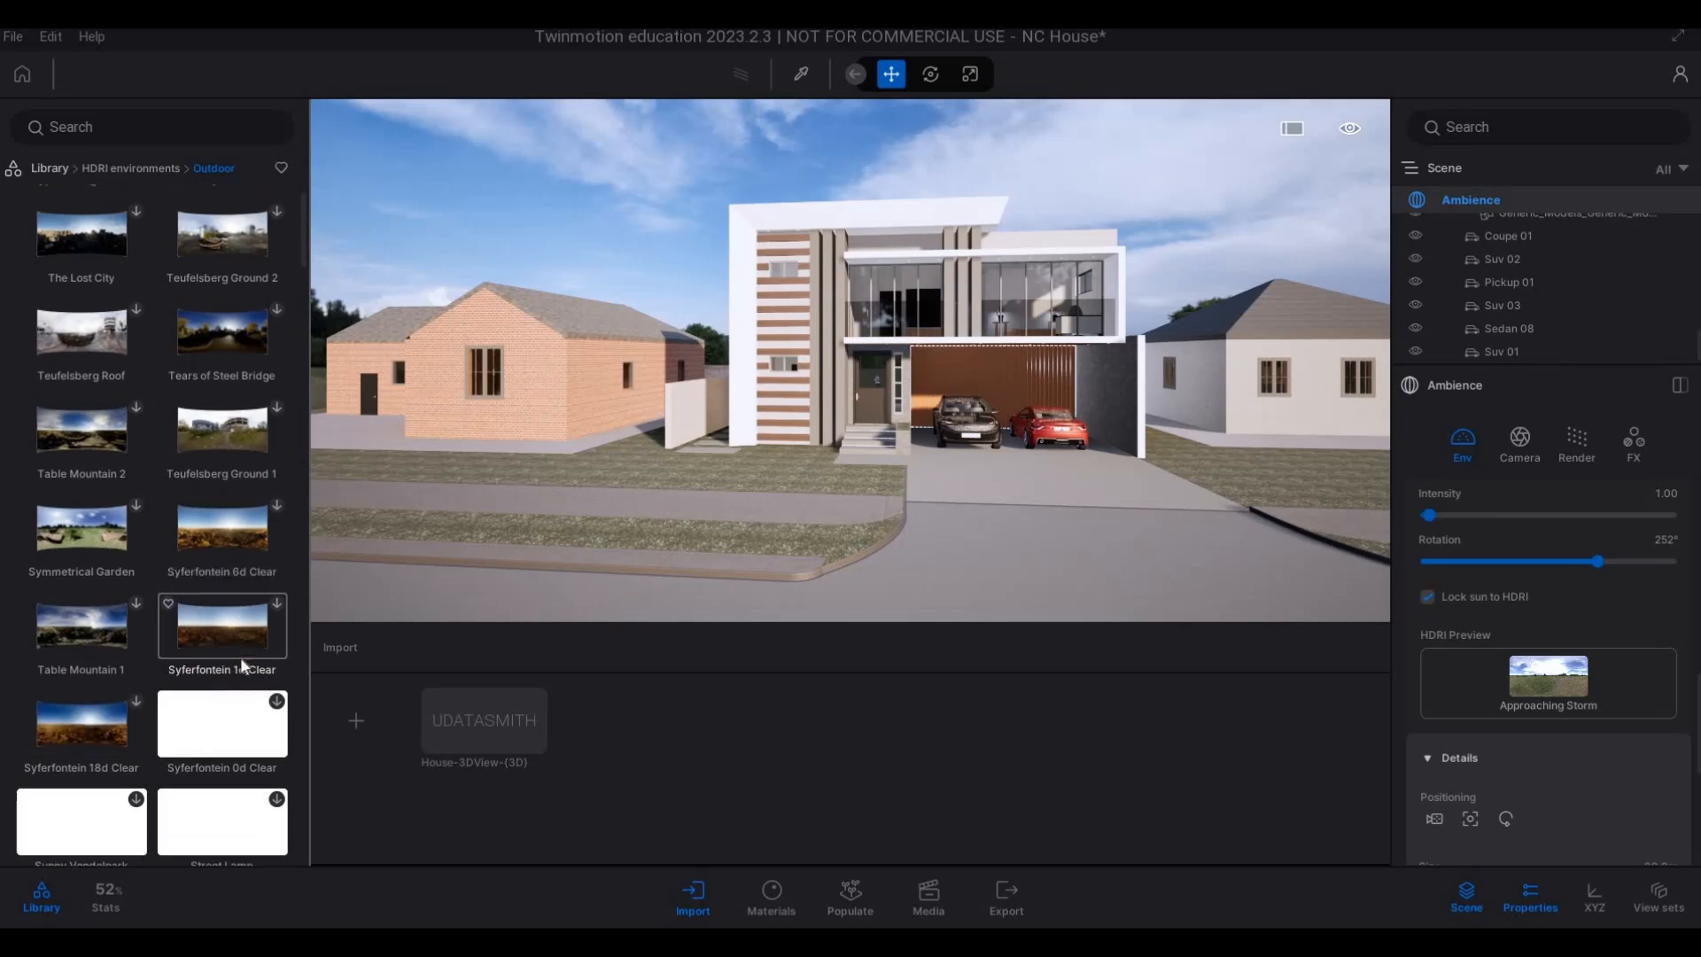
{"action": "scroll", "coordinate": [247, 660], "scroll_direction": "down", "scroll_amount": 3}
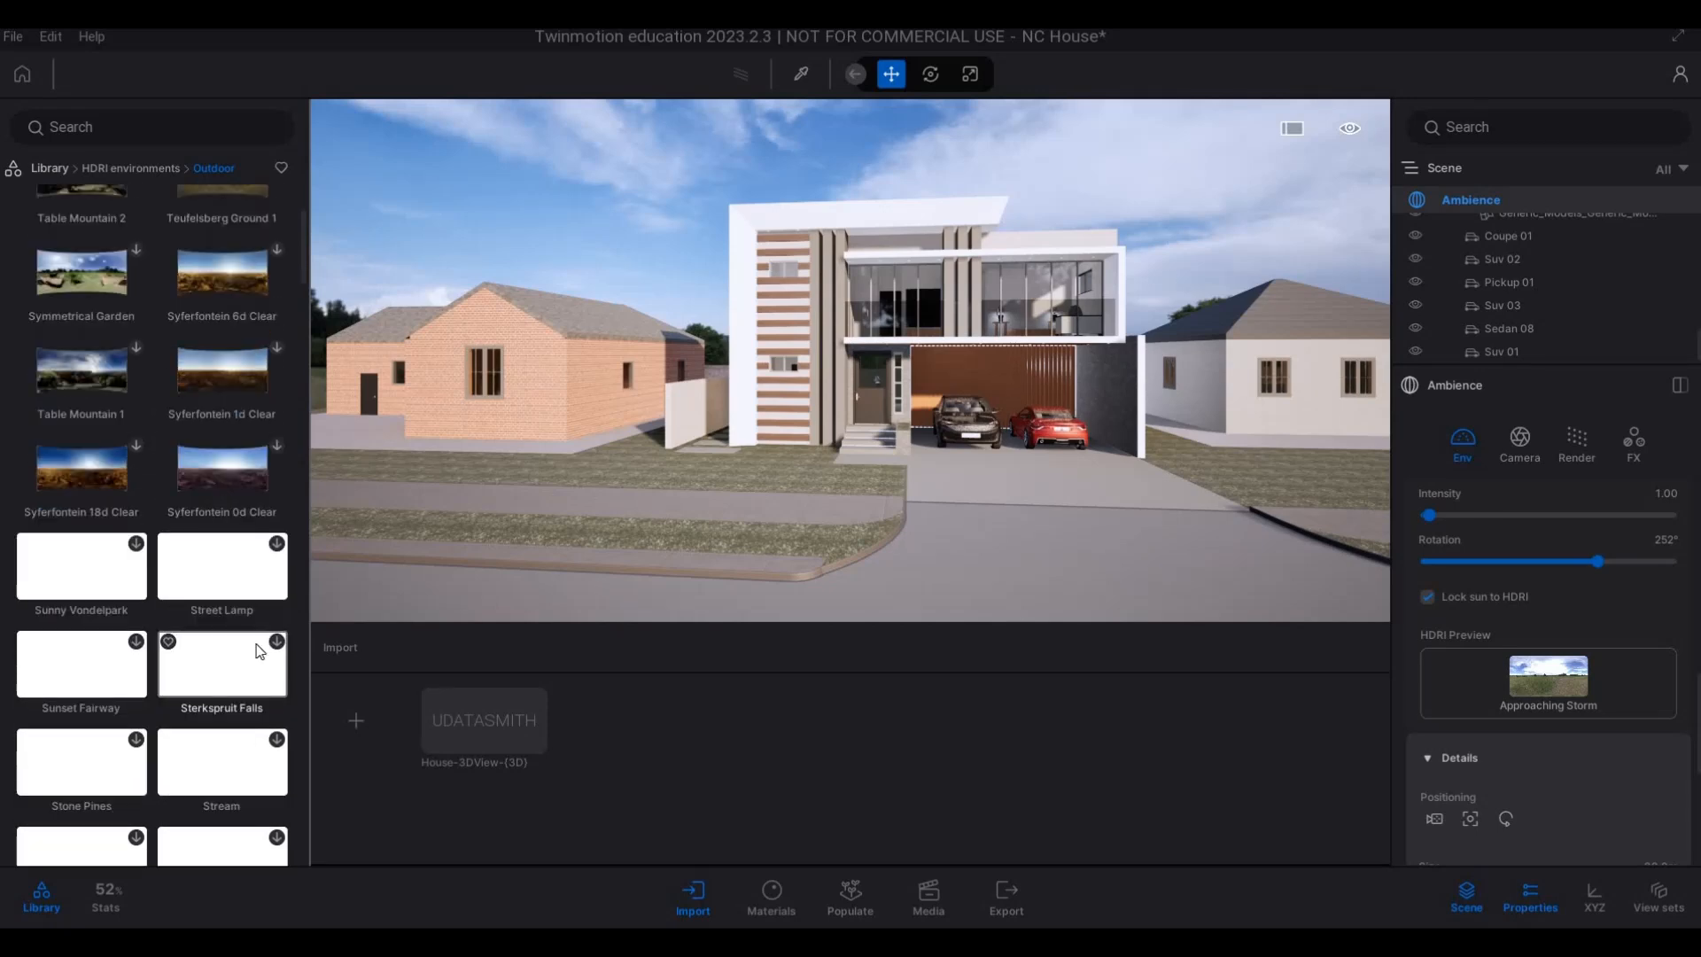
{"action": "scroll", "coordinate": [225, 296], "scroll_direction": "up", "scroll_amount": 4}
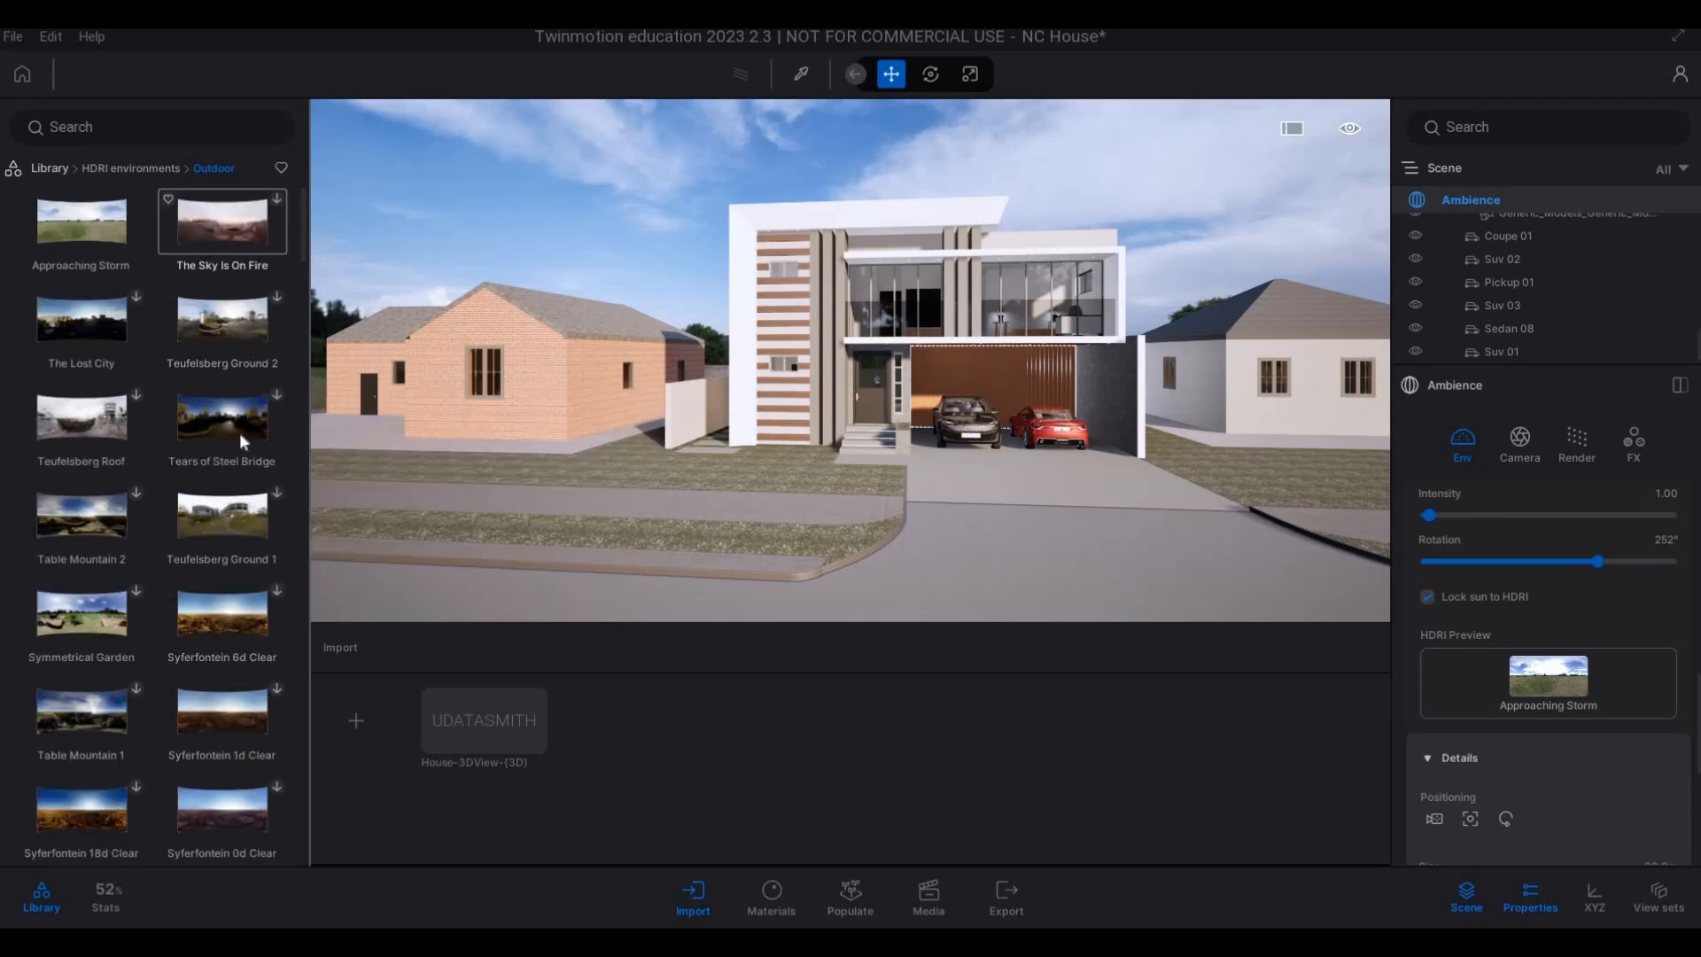
{"action": "mouse_move", "coordinate": [215, 555]}
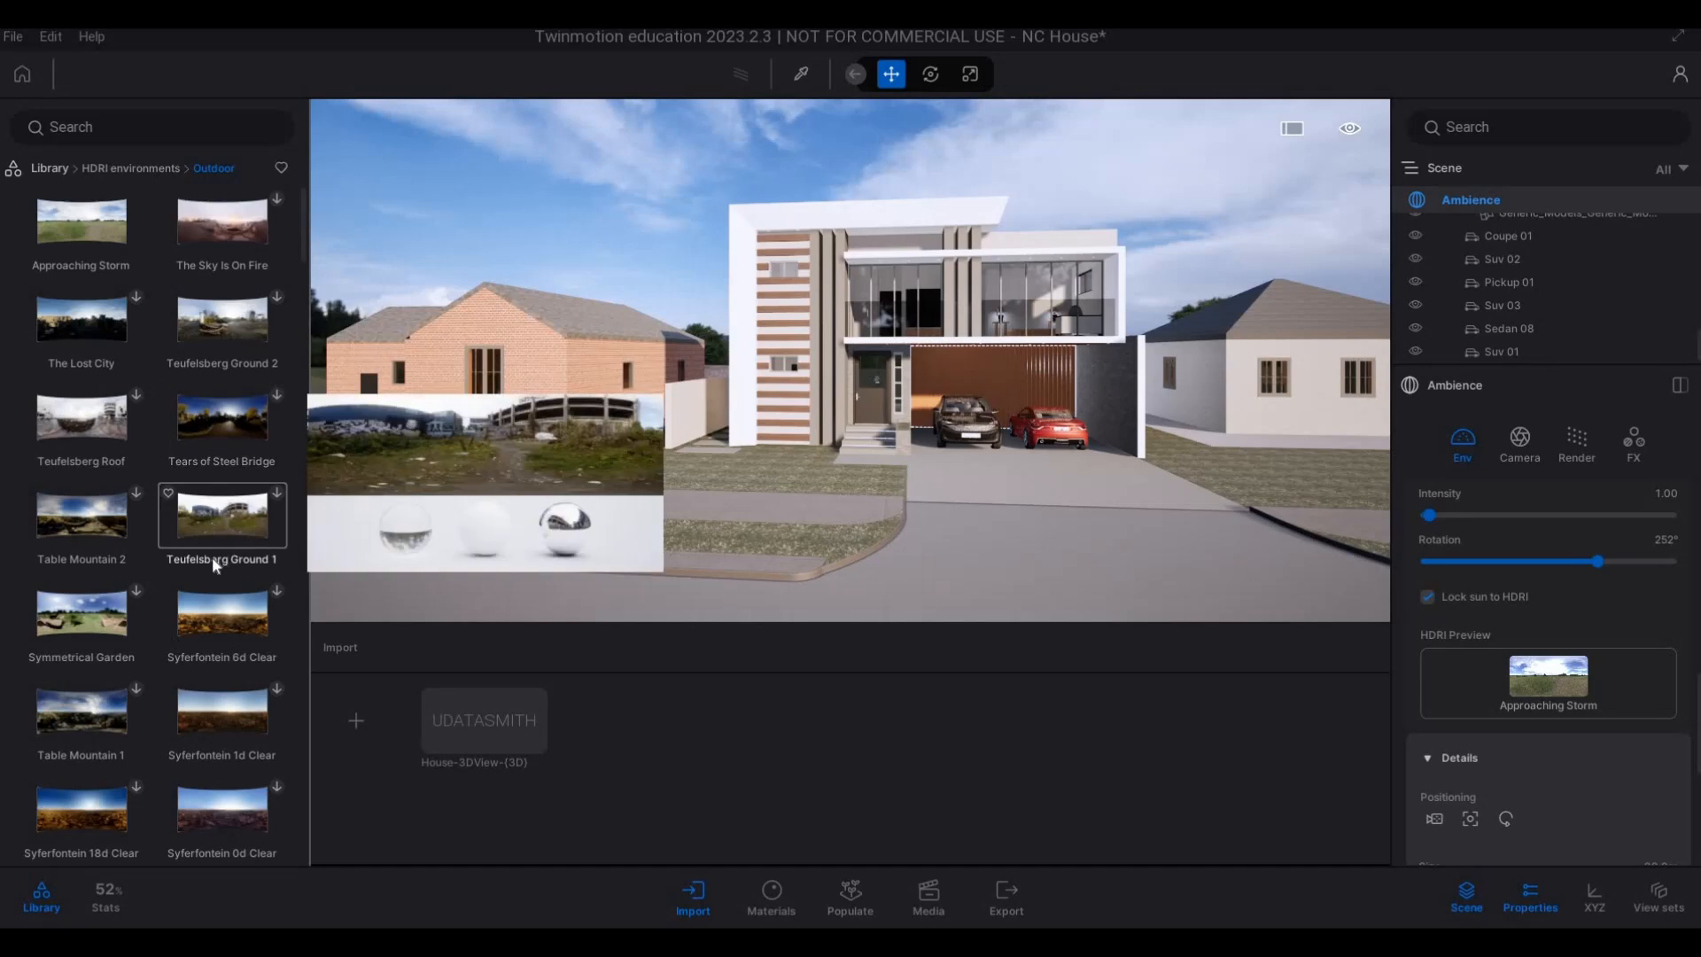
{"action": "scroll", "coordinate": [204, 595], "scroll_direction": "down", "scroll_amount": 4}
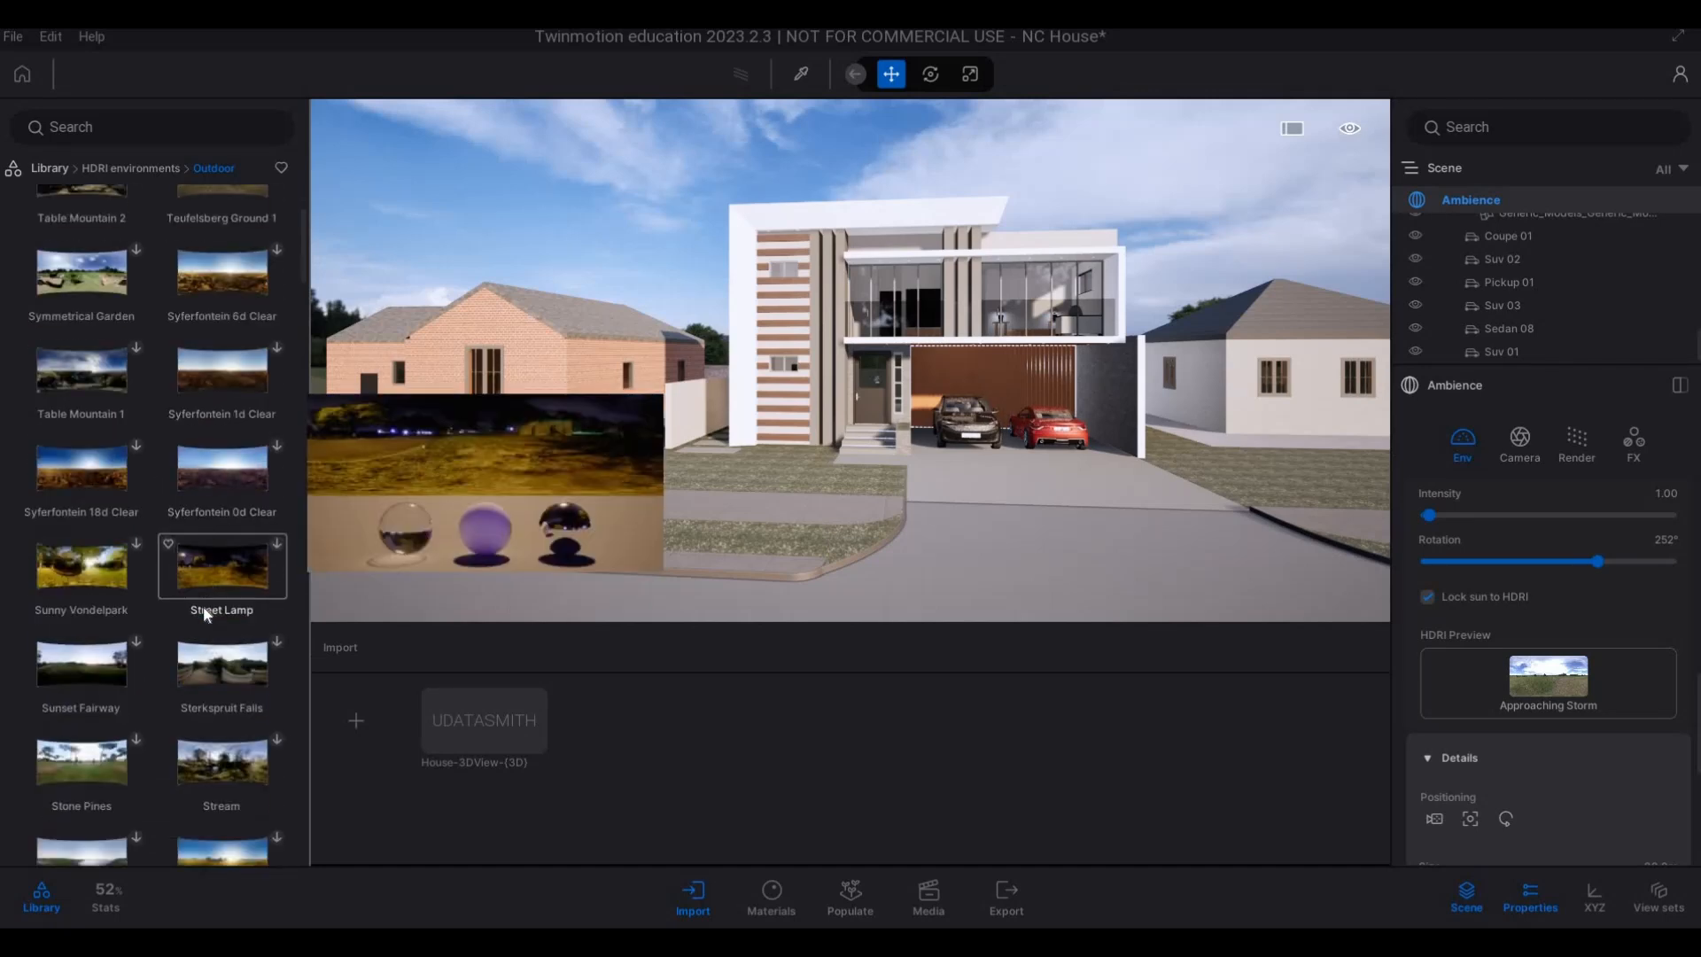
{"action": "scroll", "coordinate": [210, 652], "scroll_direction": "down", "scroll_amount": 4}
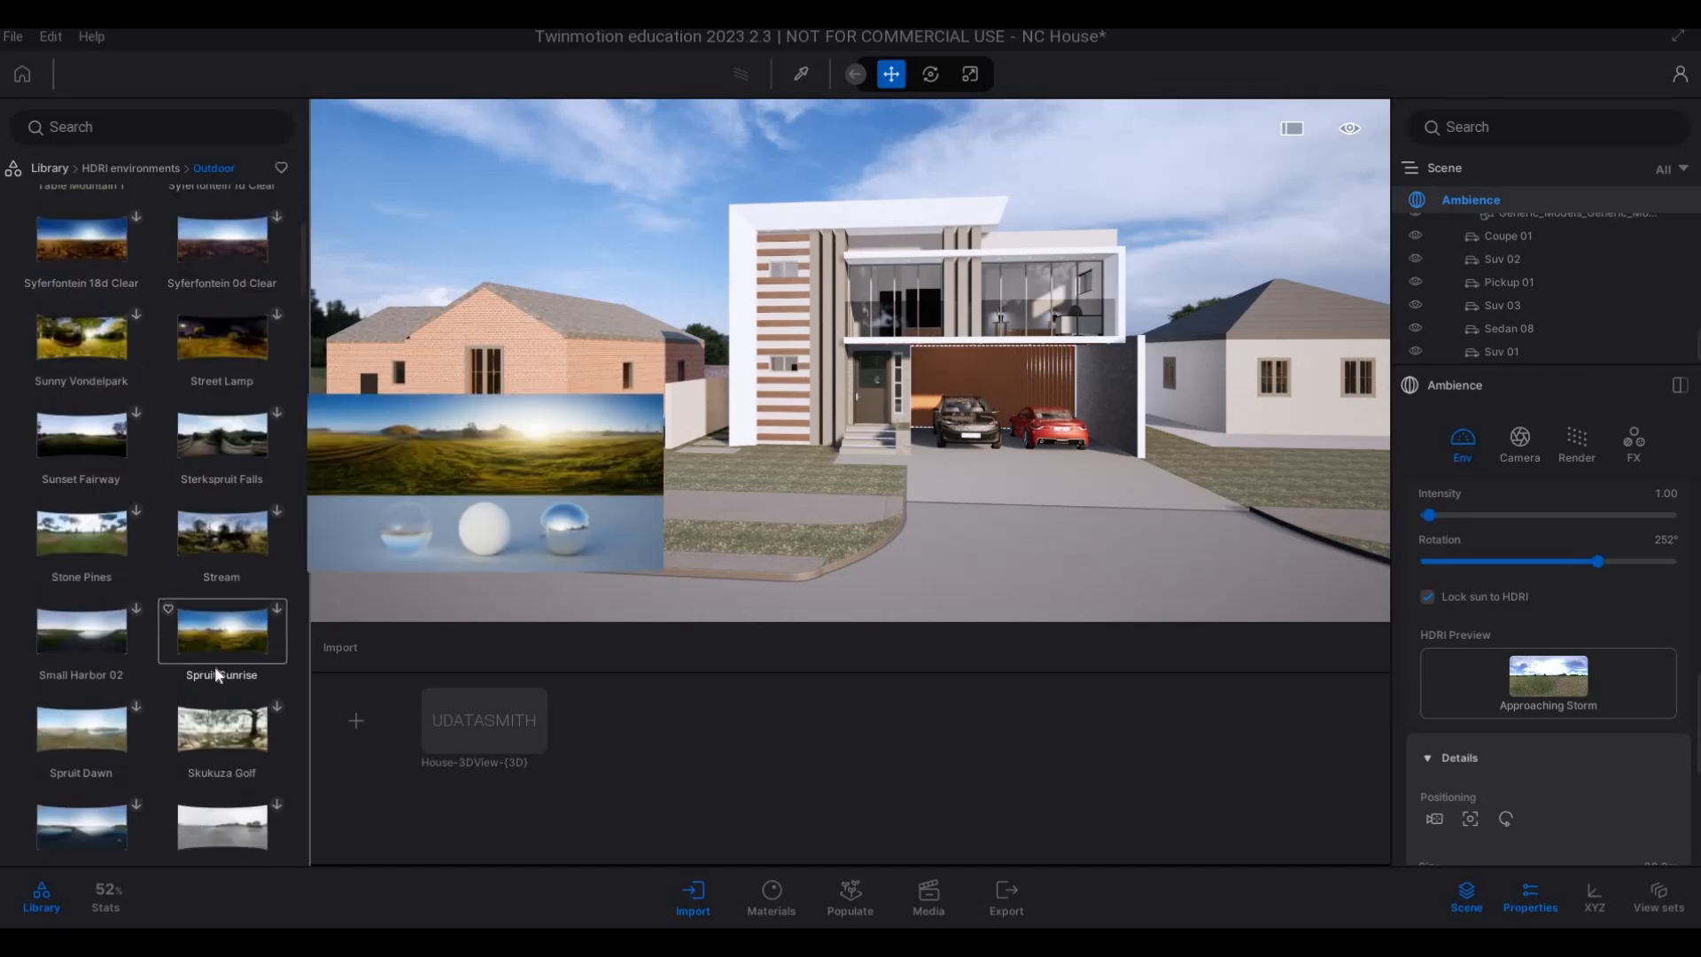
{"action": "scroll", "coordinate": [214, 677], "scroll_direction": "down", "scroll_amount": 4}
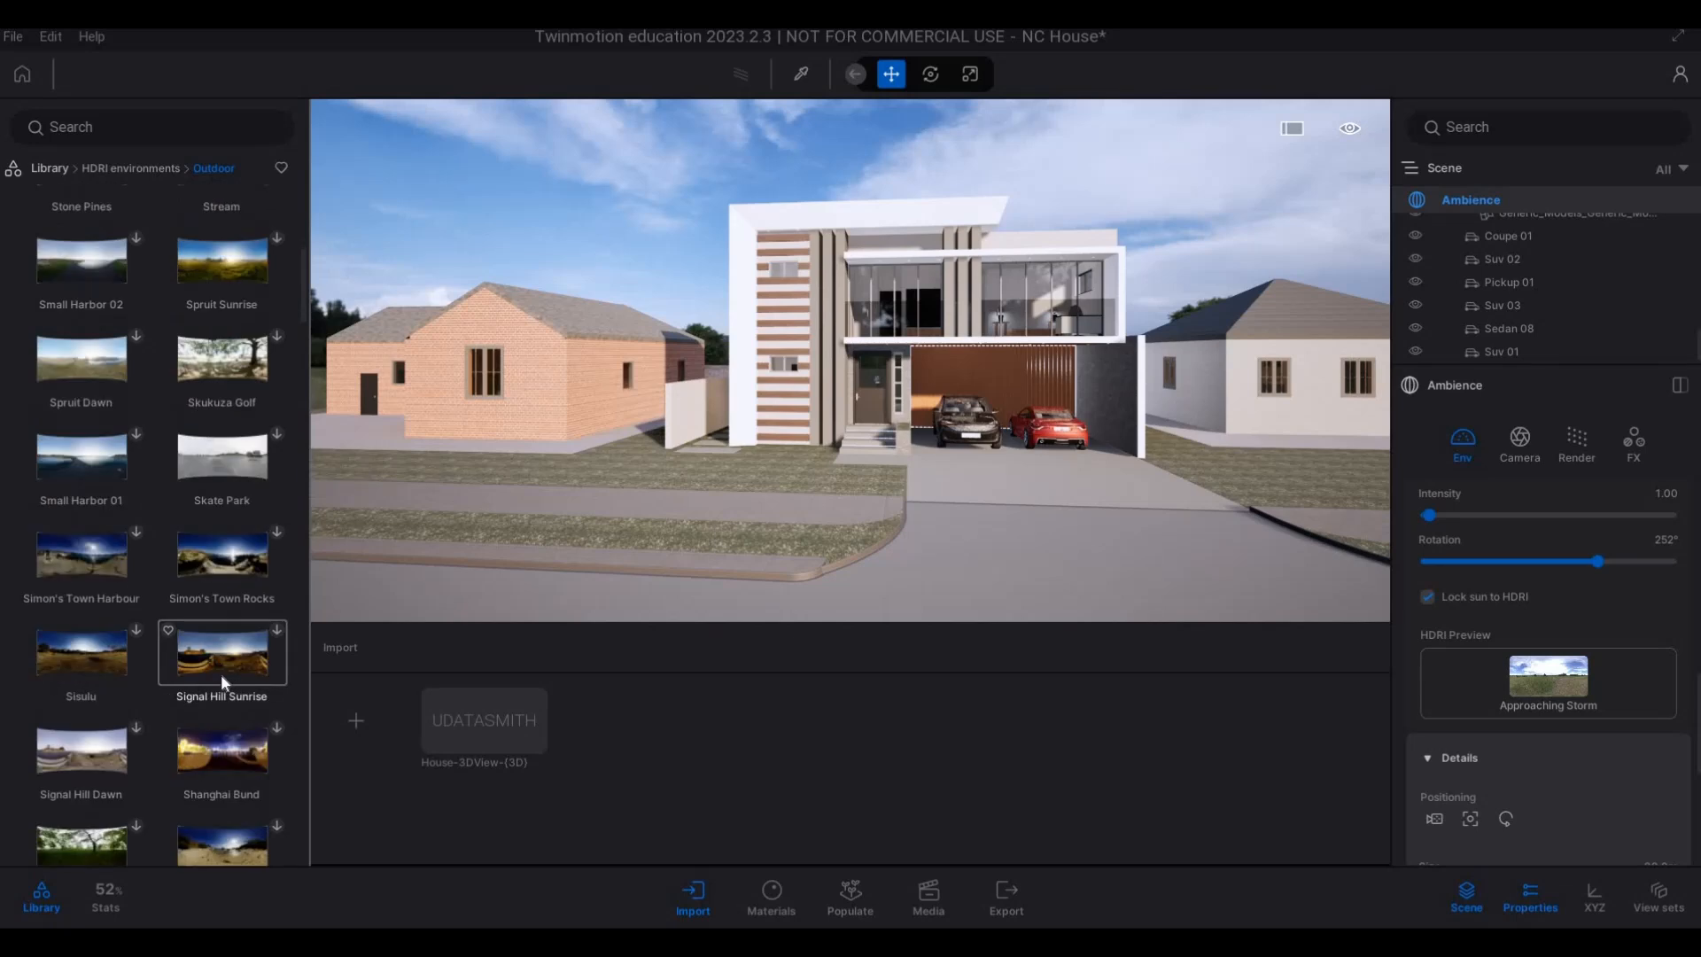
{"action": "scroll", "coordinate": [217, 689], "scroll_direction": "down", "scroll_amount": 1}
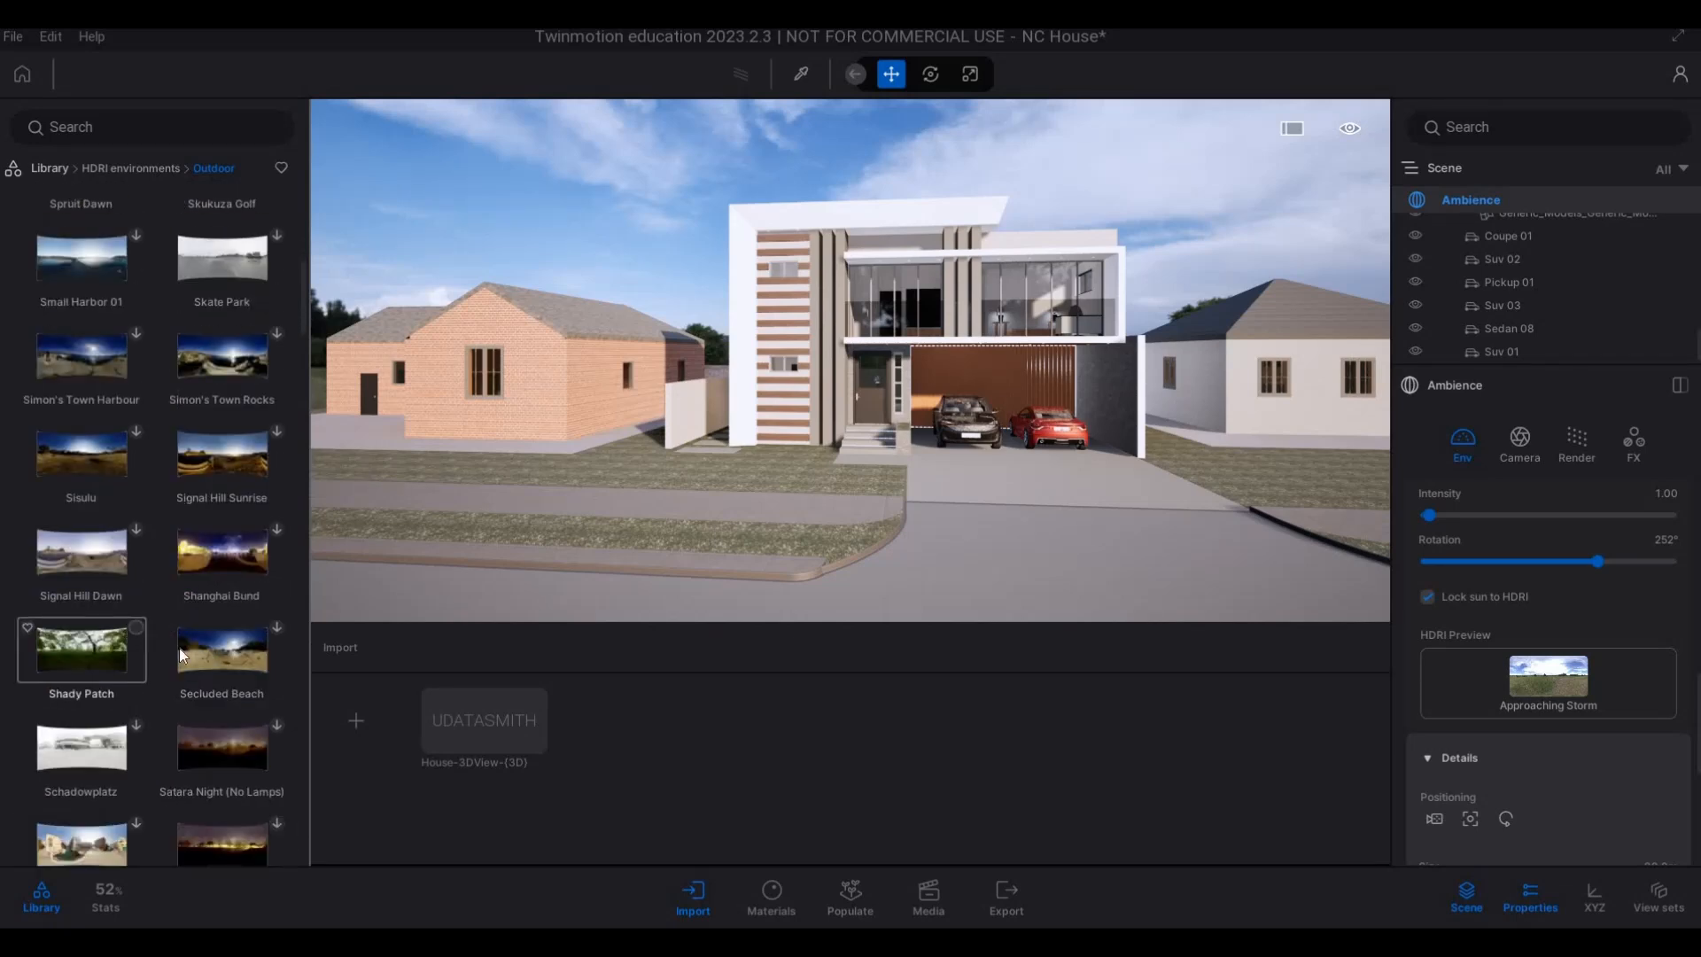
{"action": "mouse_move", "coordinate": [179, 663]}
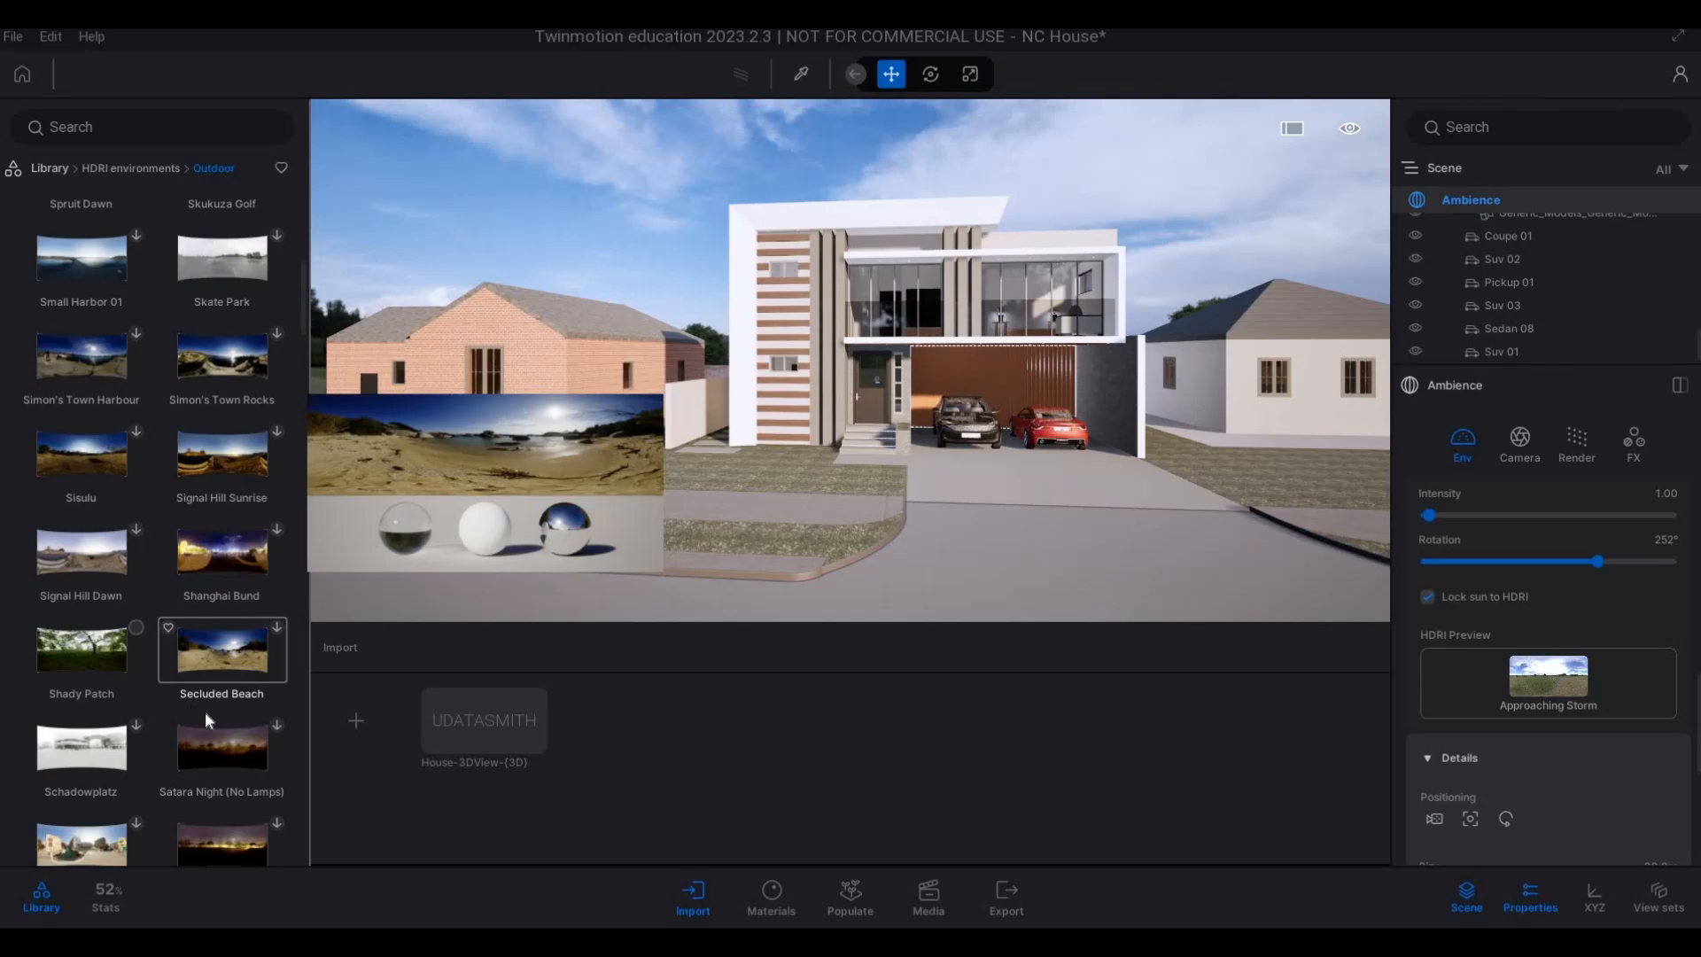
{"action": "scroll", "coordinate": [213, 718], "scroll_direction": "down", "scroll_amount": 4}
{"action": "scroll", "coordinate": [257, 746], "scroll_direction": "down", "scroll_amount": 4}
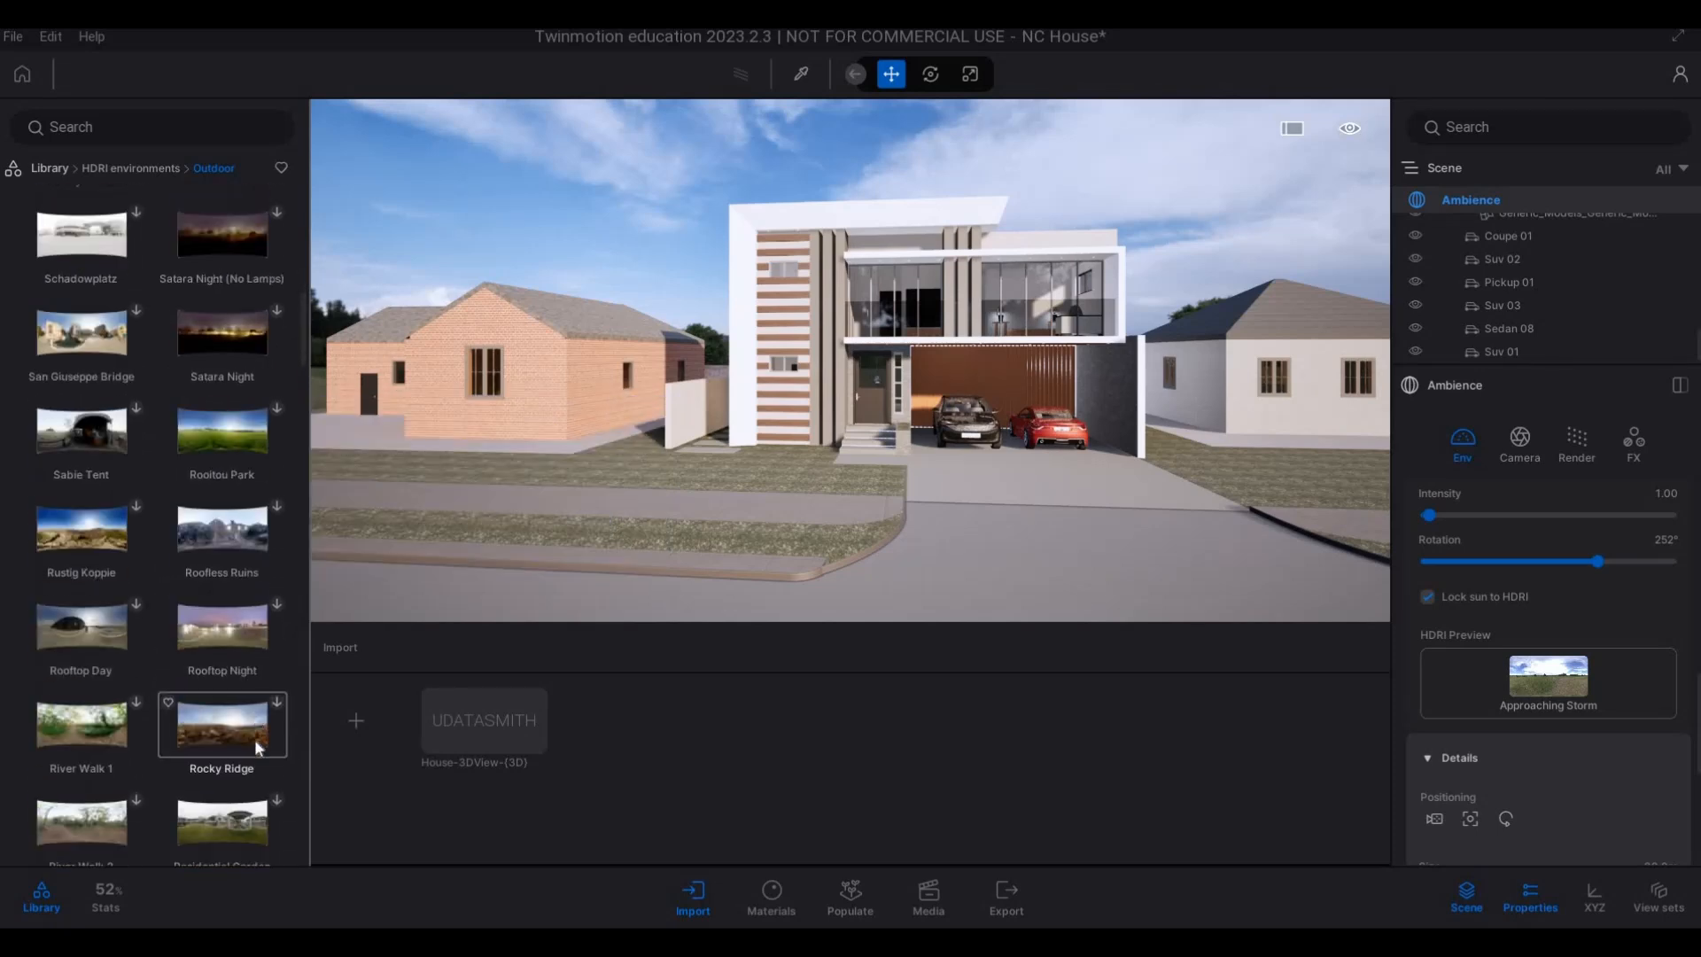
{"action": "scroll", "coordinate": [254, 738], "scroll_direction": "down", "scroll_amount": 2}
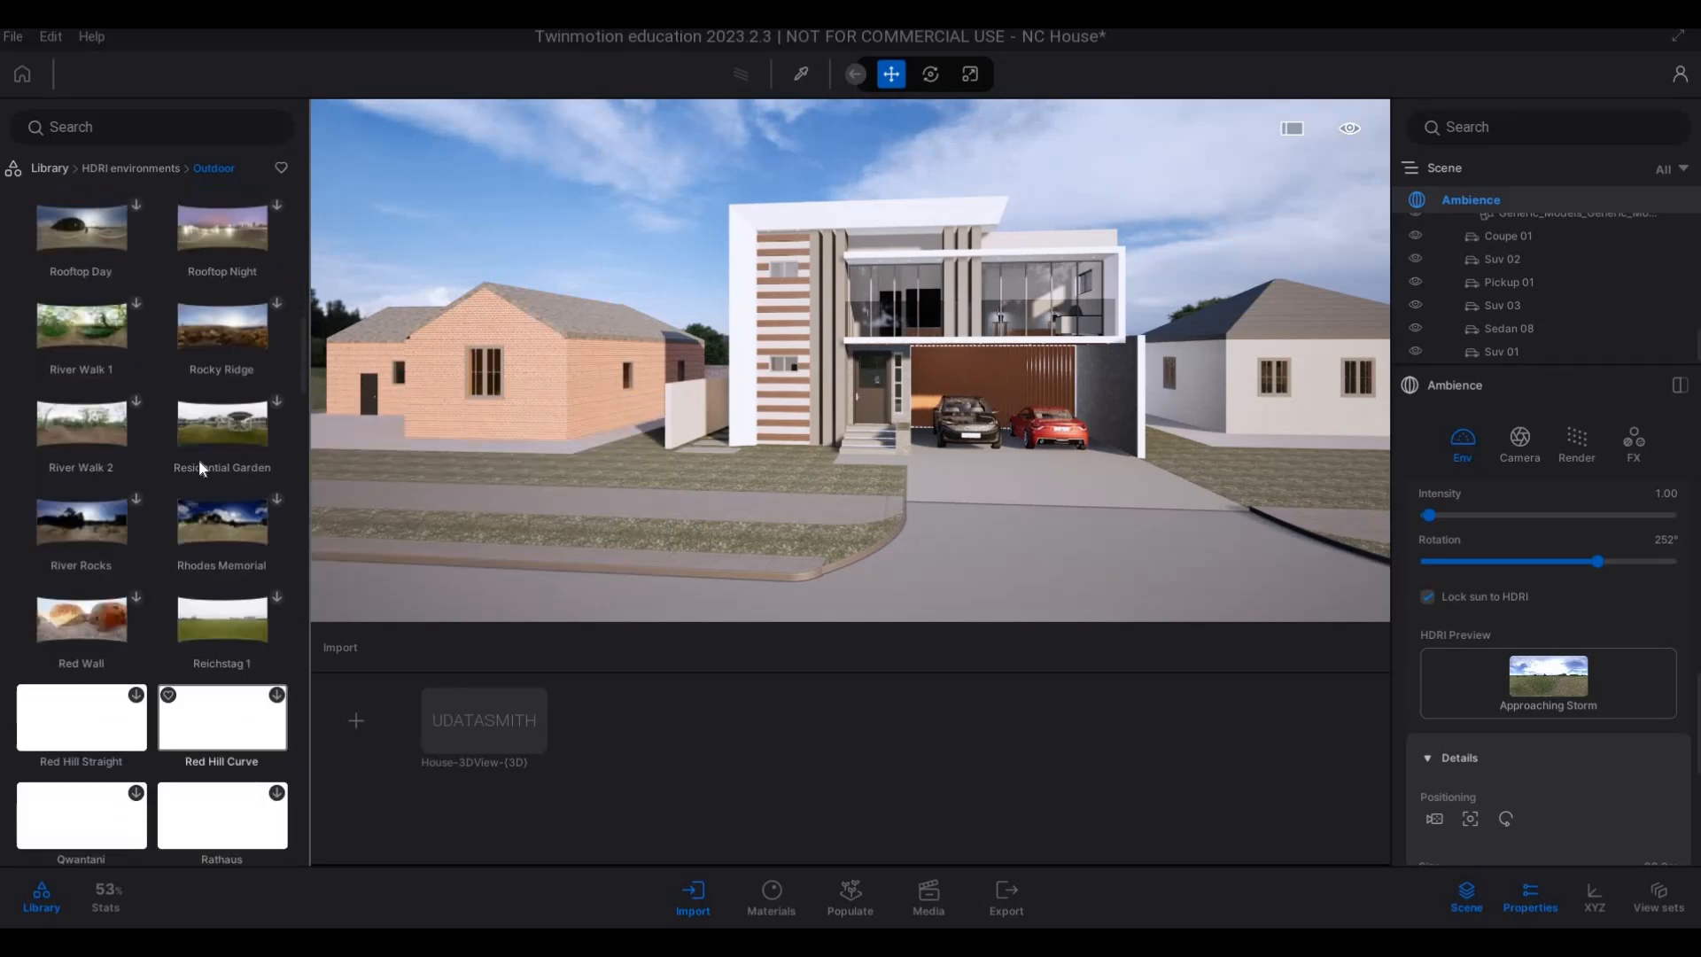
Search the library for "tie" and look through the Outdoor HDRI environments for the Tiergarten backdrop.
{"action": "left_click", "coordinate": [131, 130]}
{"action": "type", "text": "tie"}
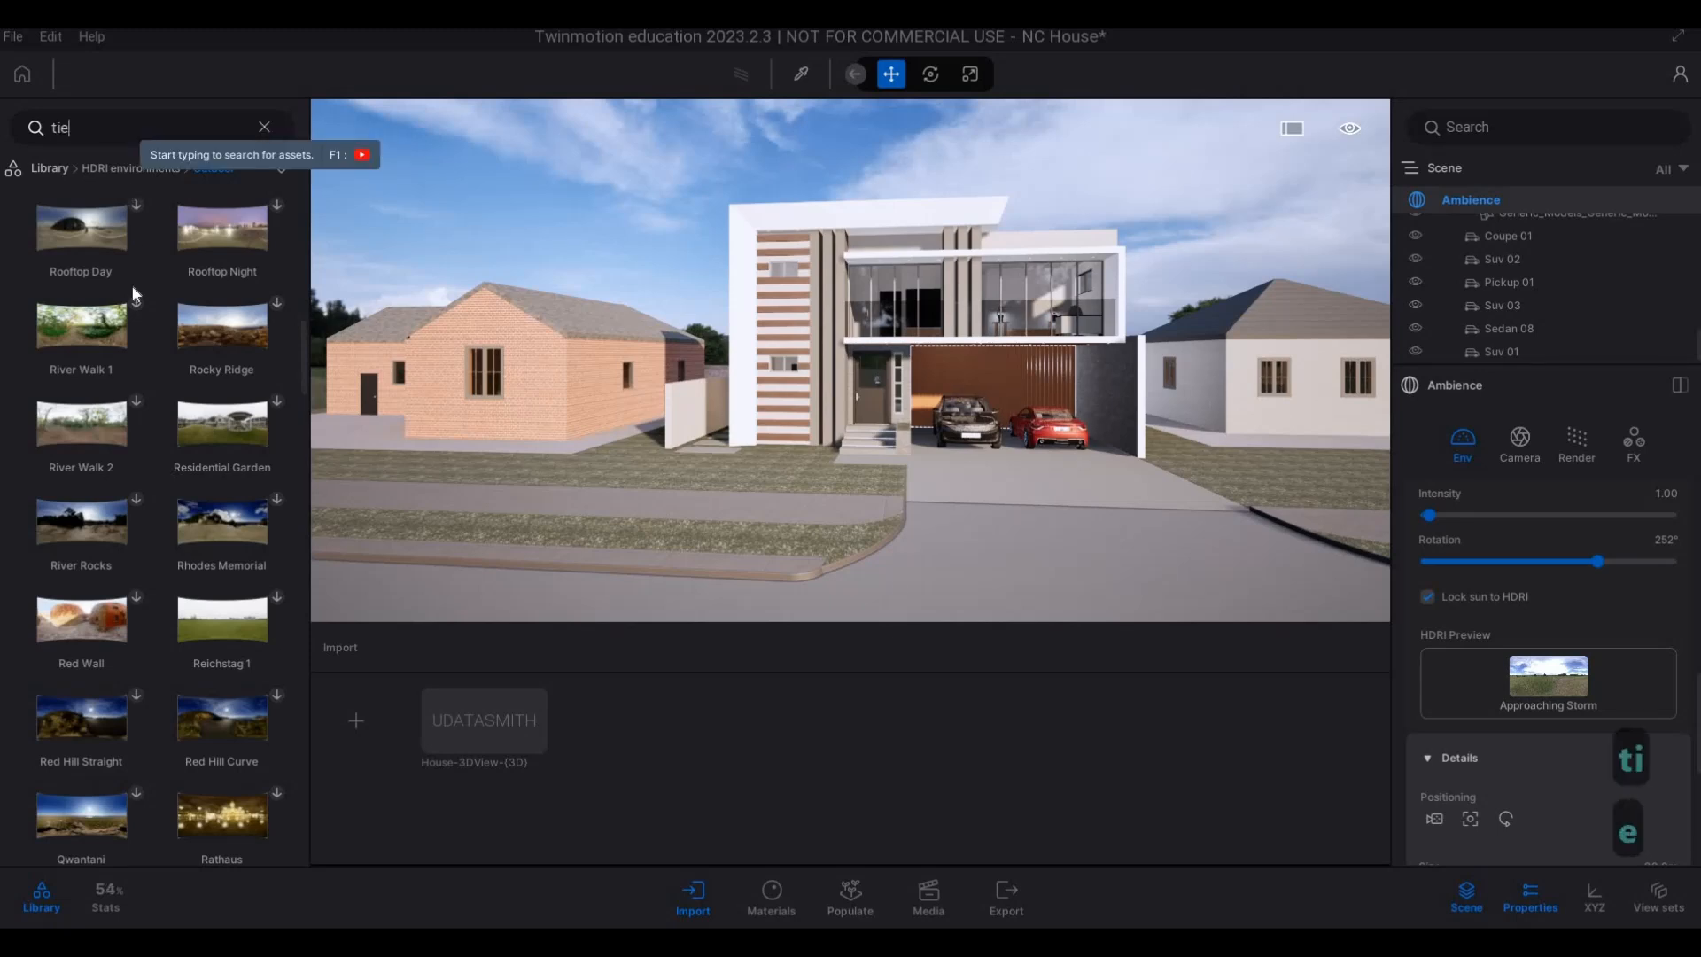
{"action": "mouse_move", "coordinate": [137, 460]}
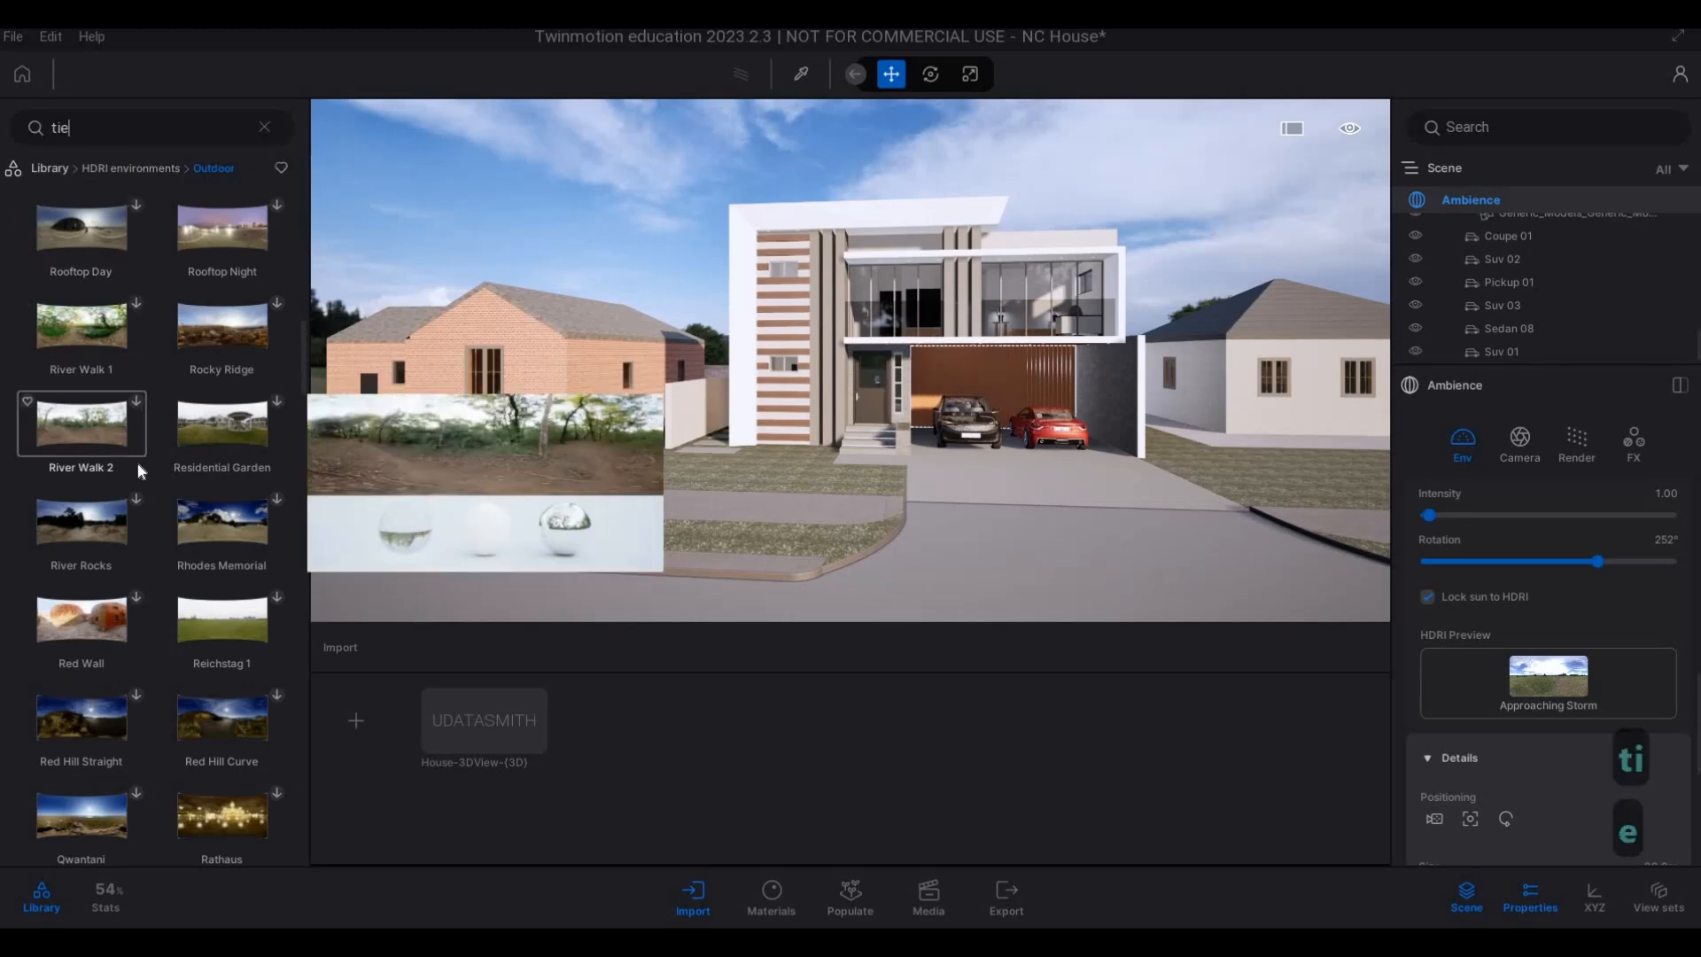
{"action": "scroll", "coordinate": [113, 440], "scroll_direction": "up", "scroll_amount": 7}
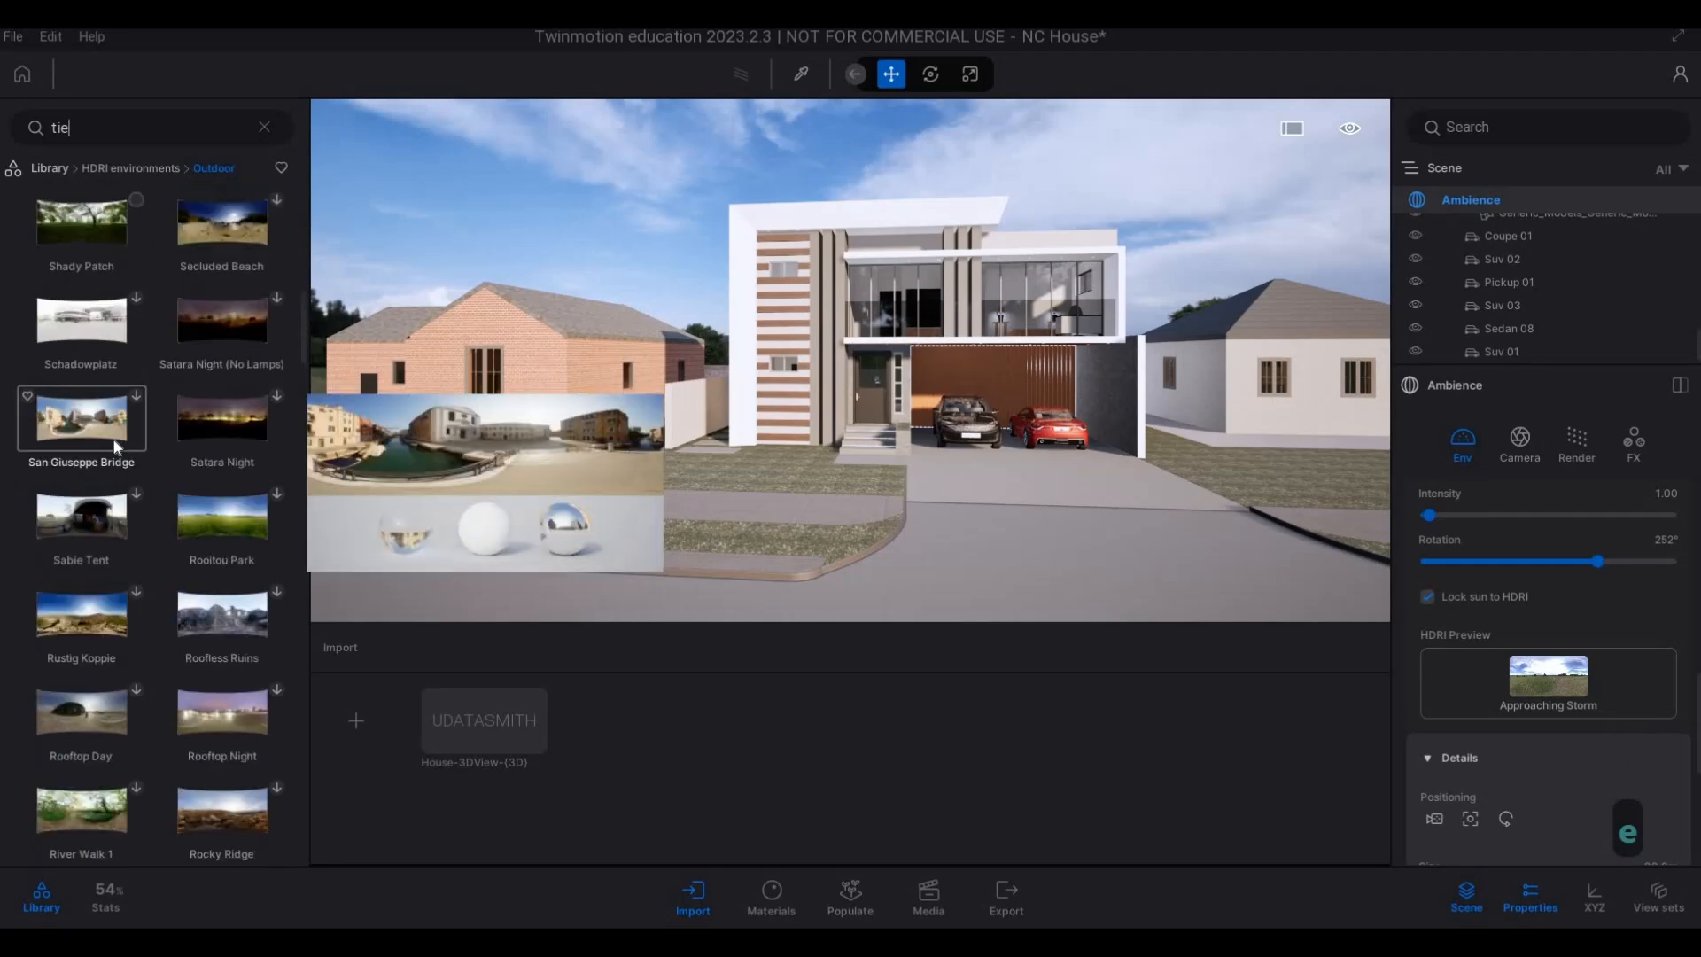
{"action": "scroll", "coordinate": [113, 438], "scroll_direction": "up", "scroll_amount": 8}
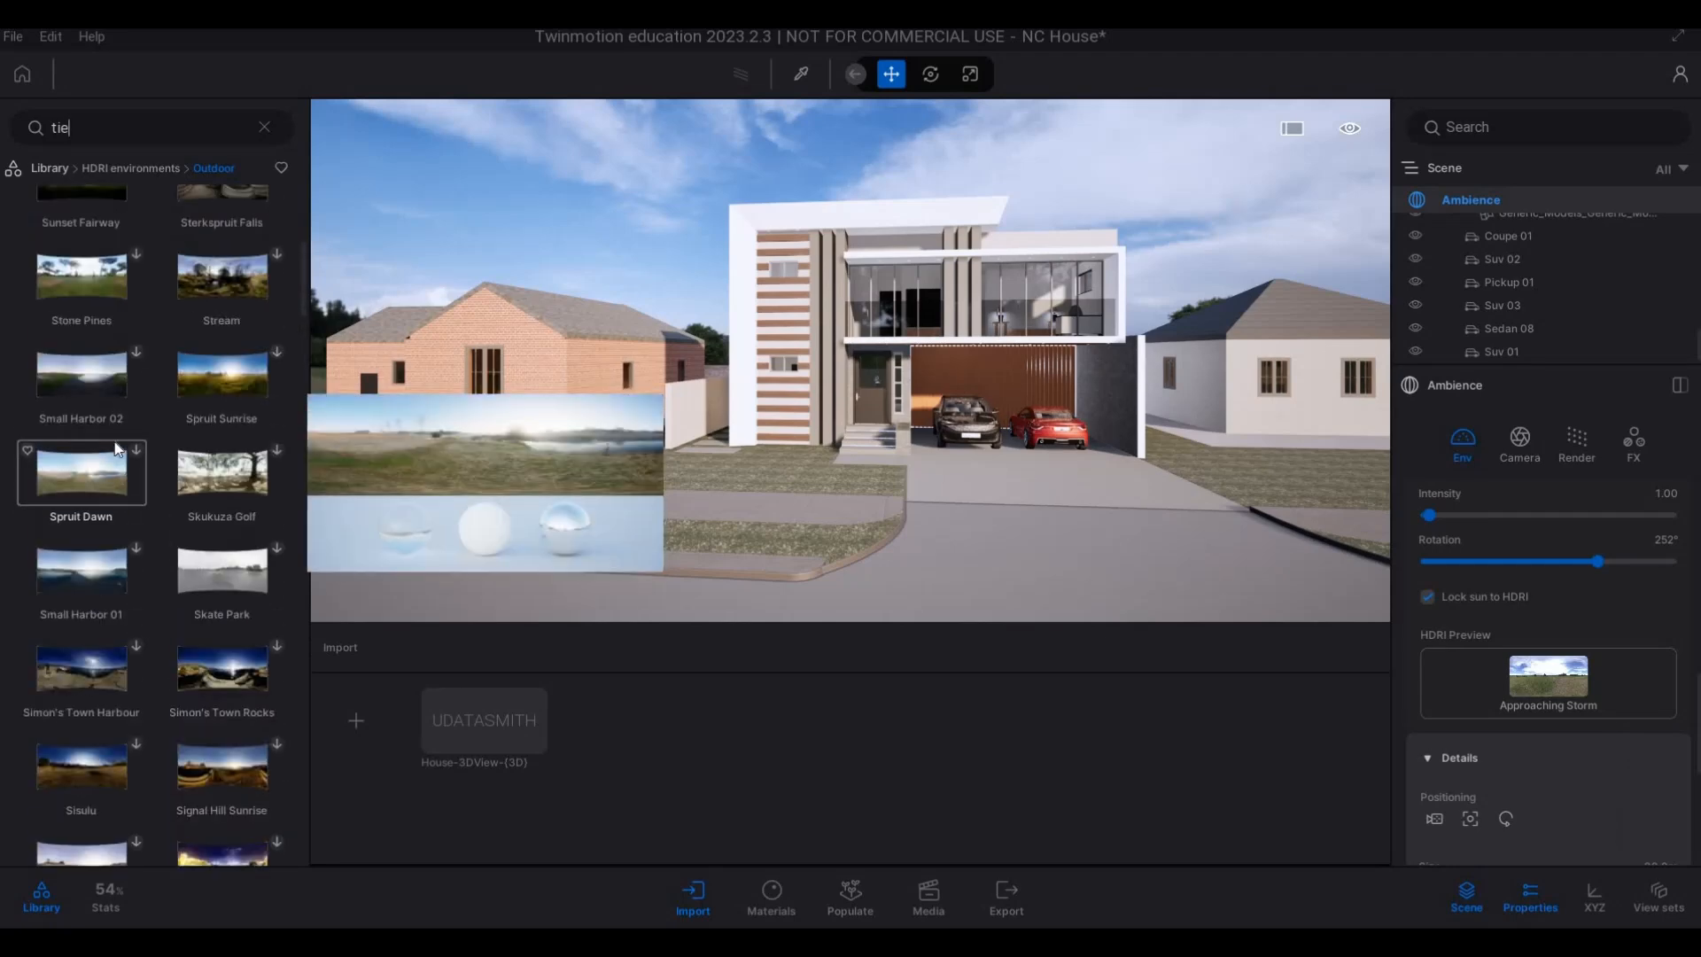
{"action": "scroll", "coordinate": [115, 500], "scroll_direction": "up", "scroll_amount": 2}
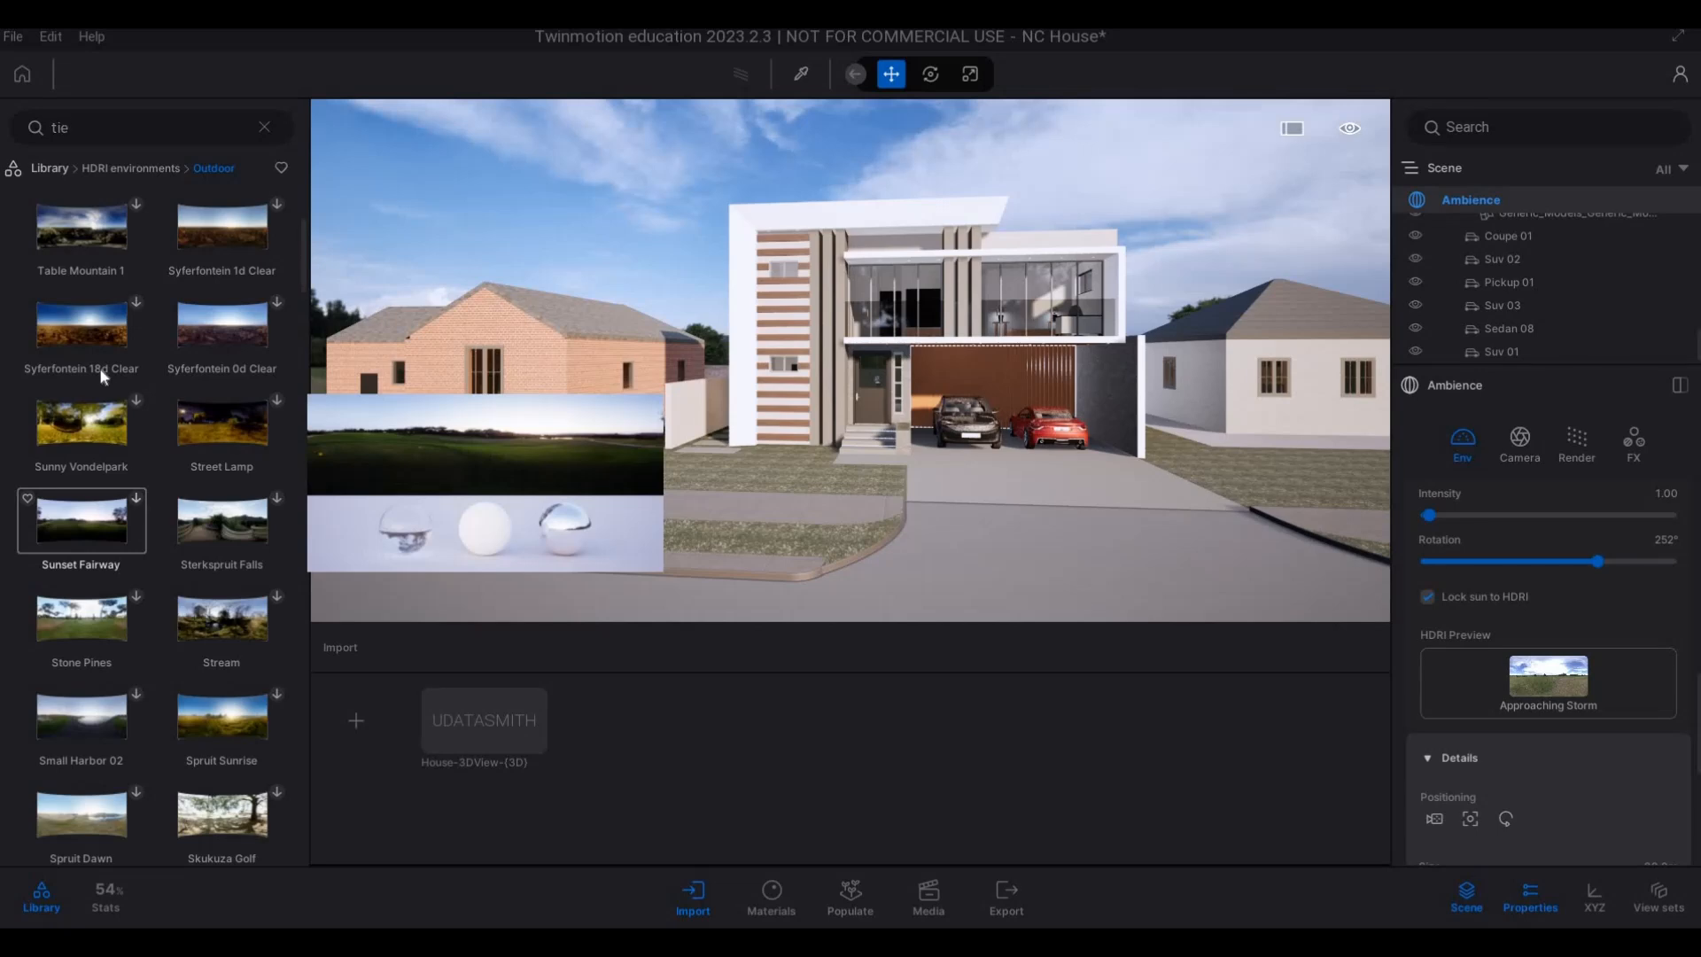
{"action": "scroll", "coordinate": [142, 427], "scroll_direction": "up", "scroll_amount": 3}
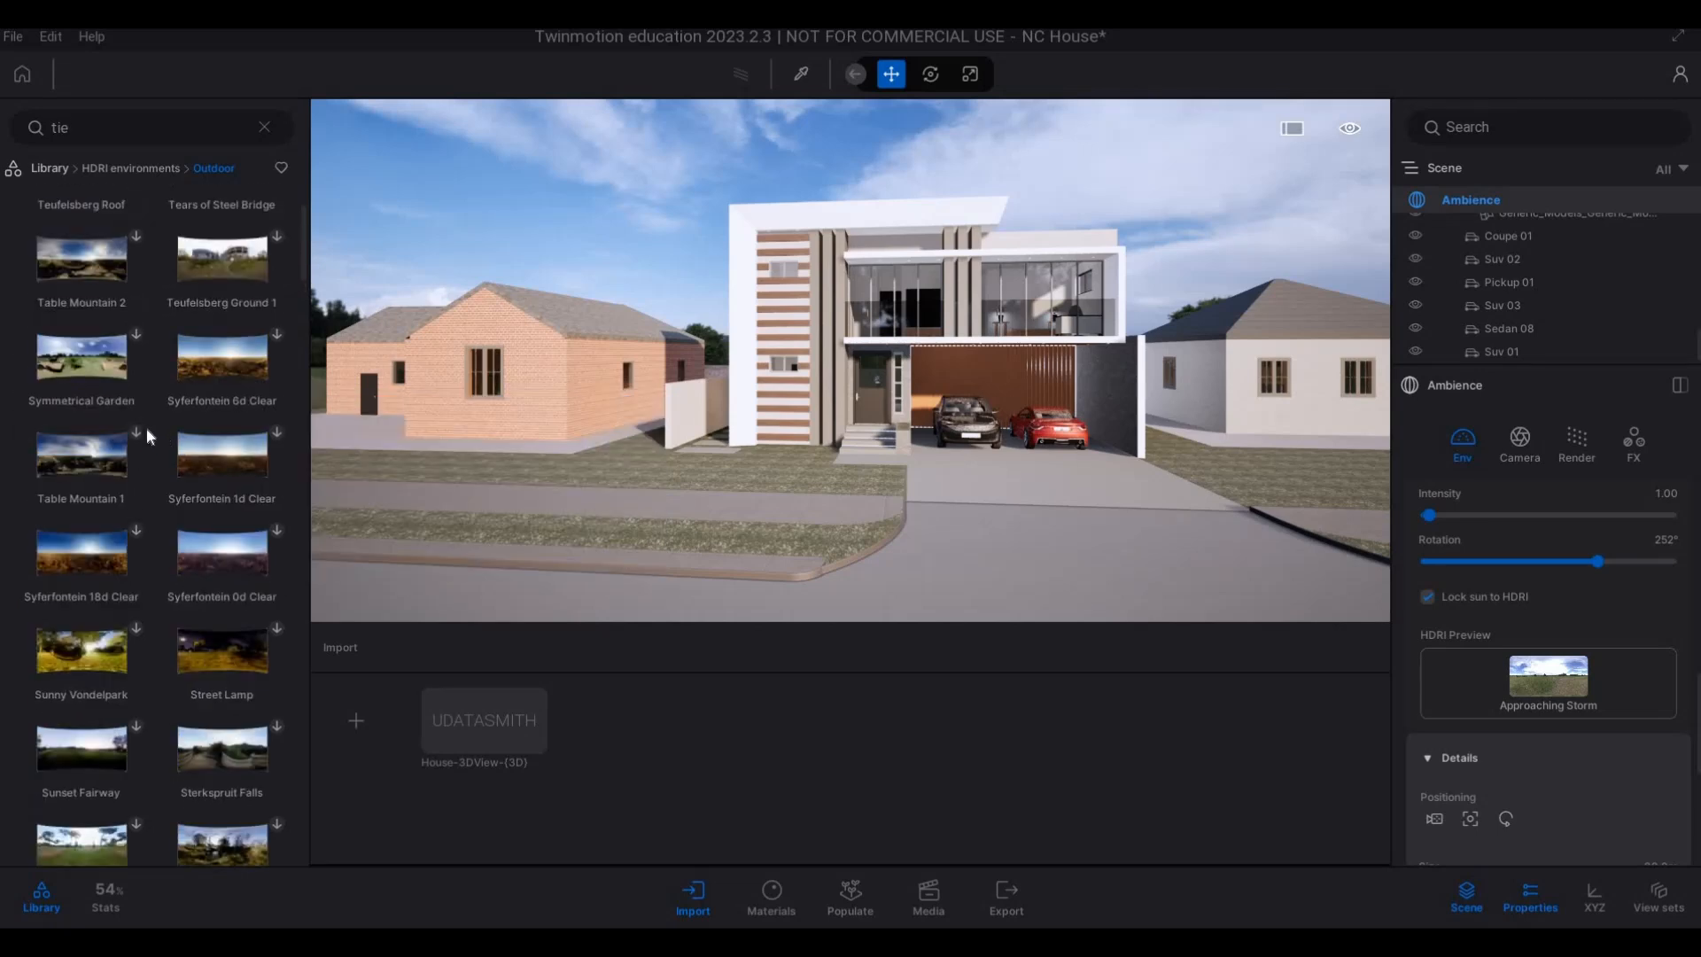
{"action": "scroll", "coordinate": [177, 436], "scroll_direction": "up", "scroll_amount": 2}
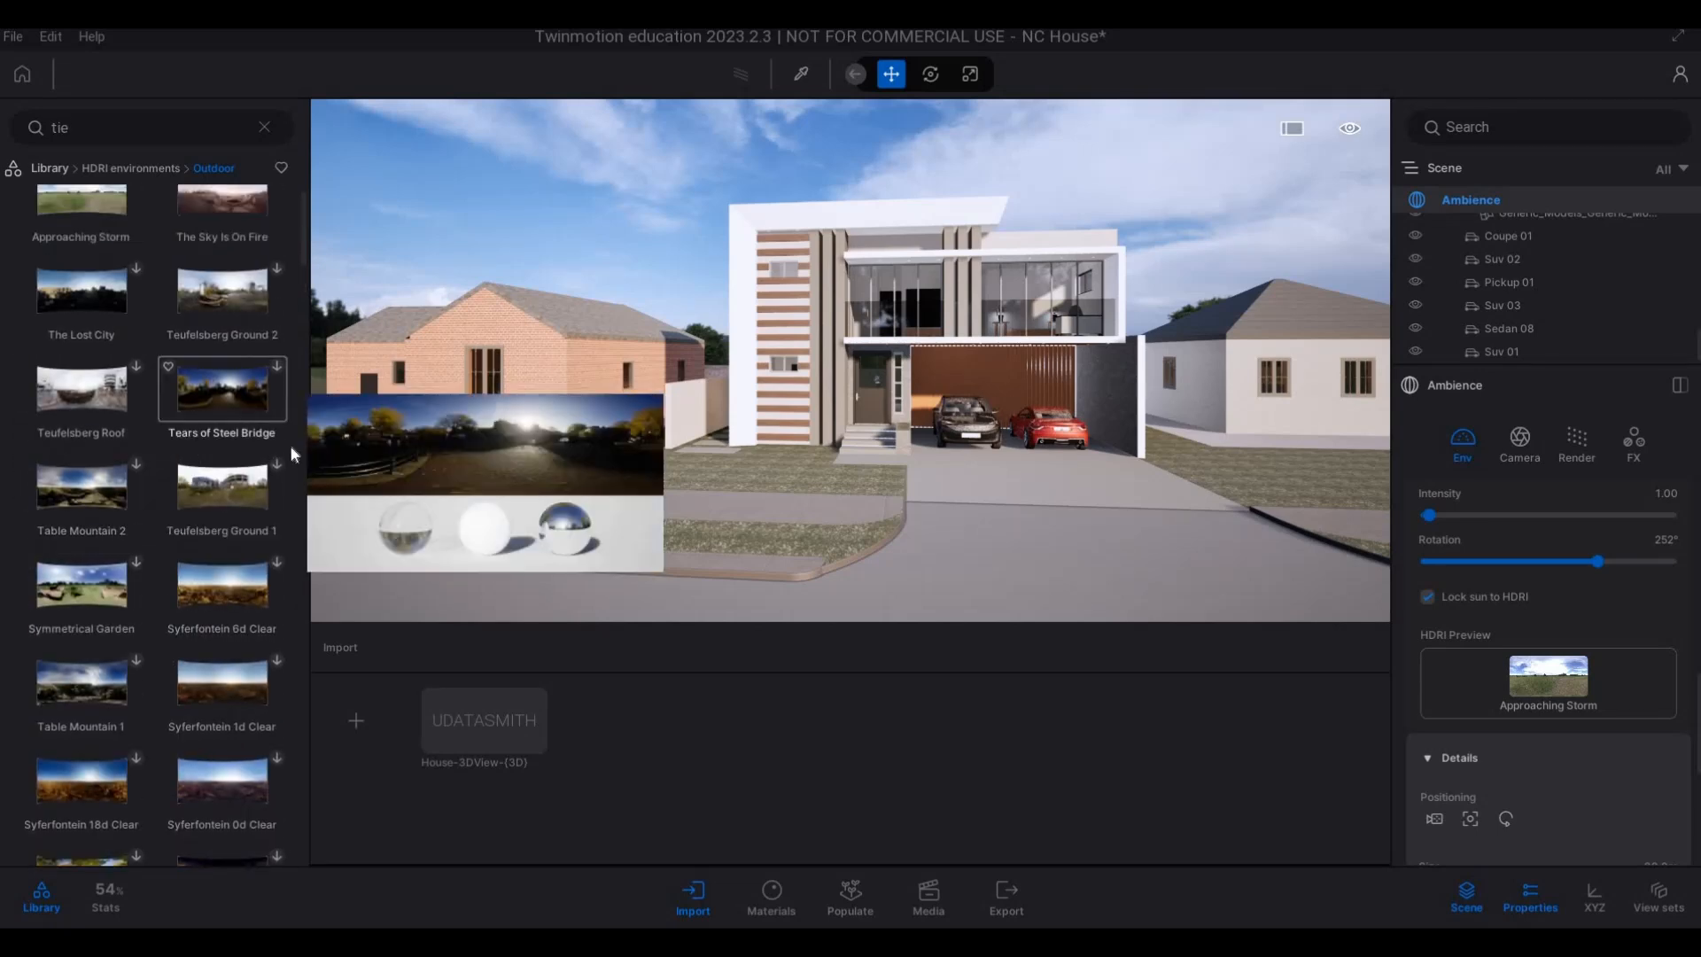
{"action": "scroll", "coordinate": [257, 453], "scroll_direction": "down", "scroll_amount": 1}
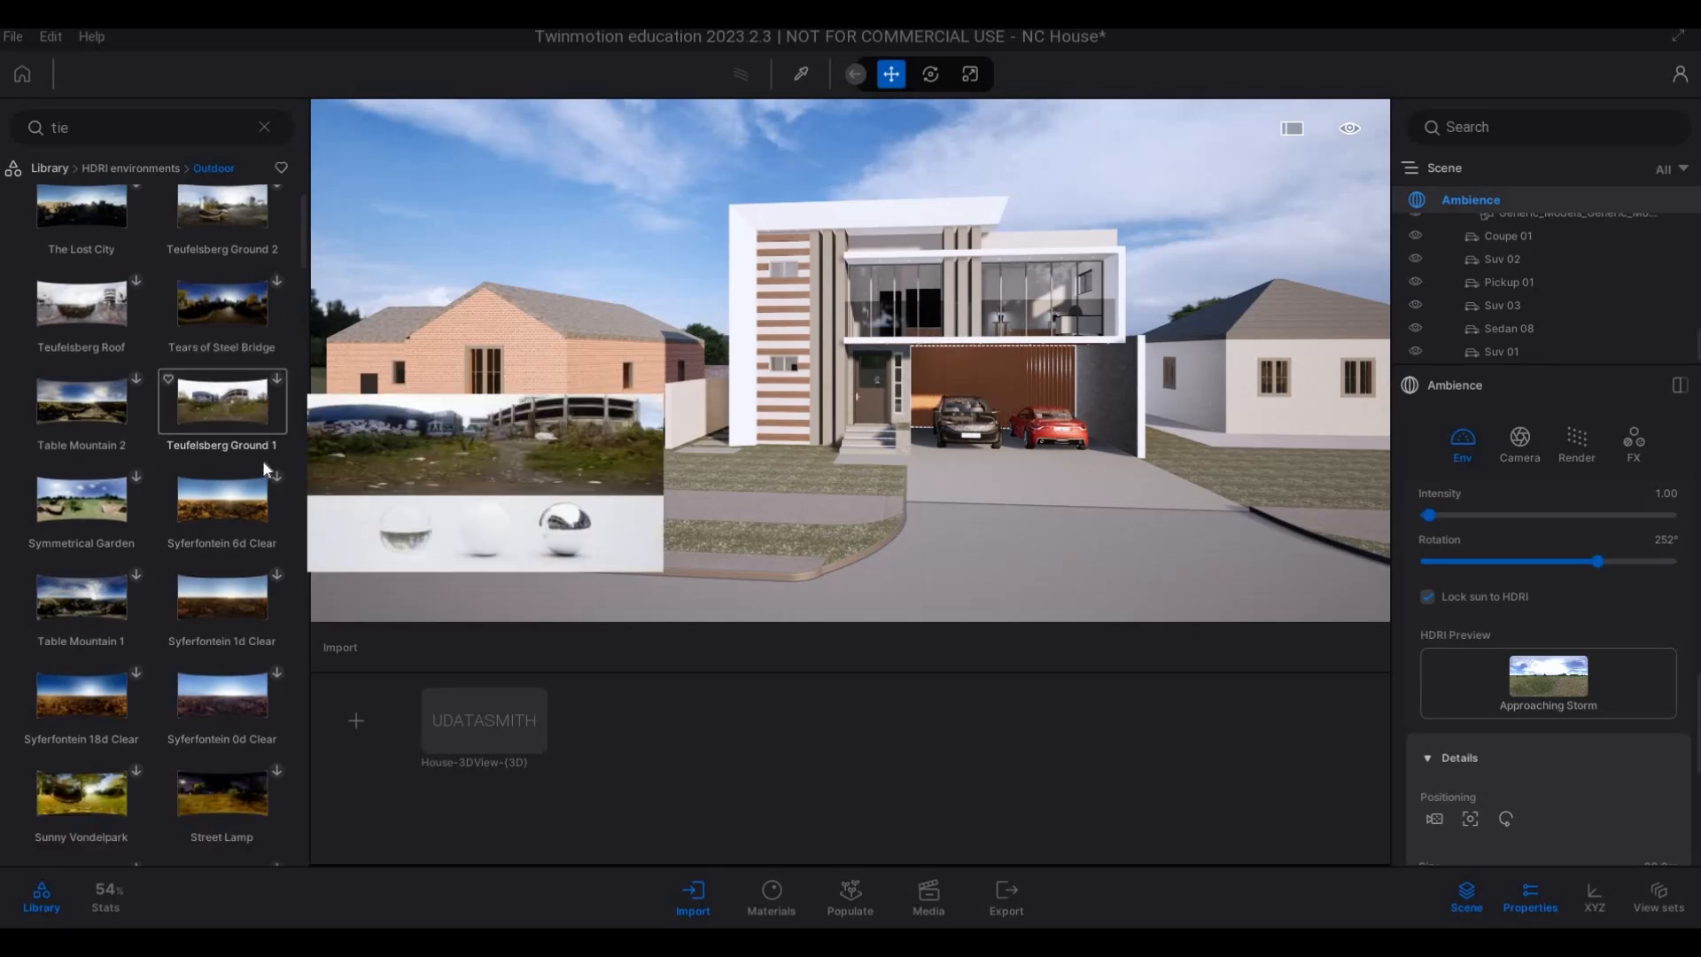
{"action": "scroll", "coordinate": [303, 246], "scroll_direction": "up", "scroll_amount": 1}
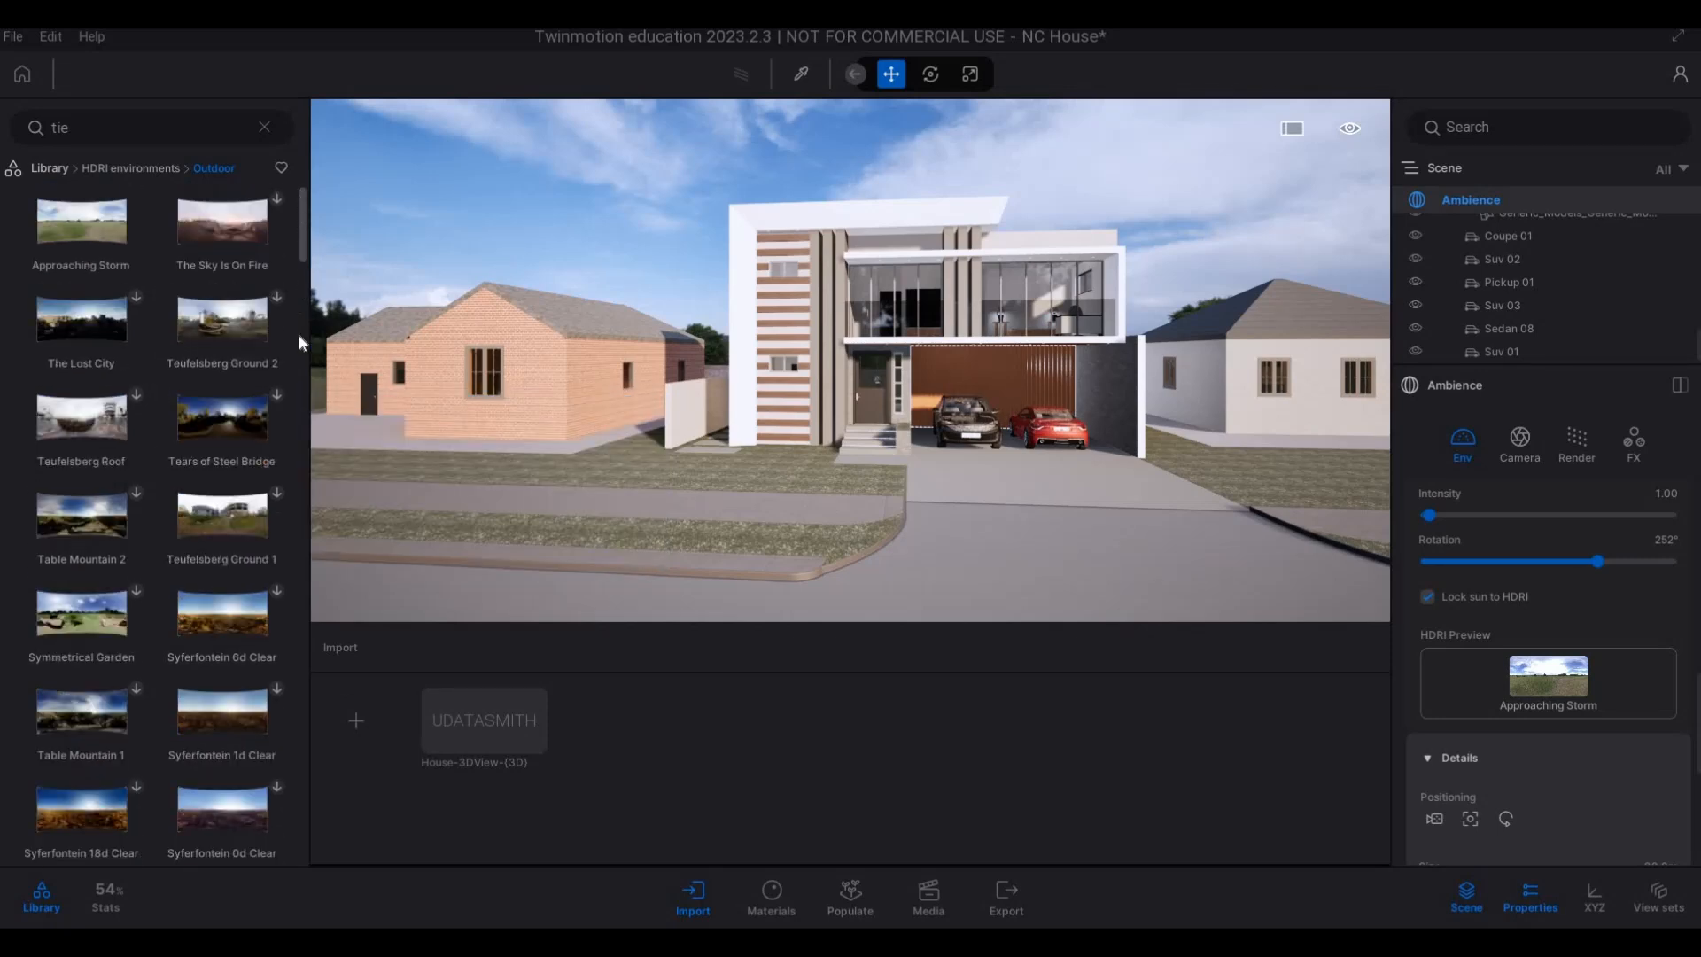
{"action": "left_click", "coordinate": [302, 420]}
{"action": "scroll", "coordinate": [278, 674], "scroll_direction": "down", "scroll_amount": 15}
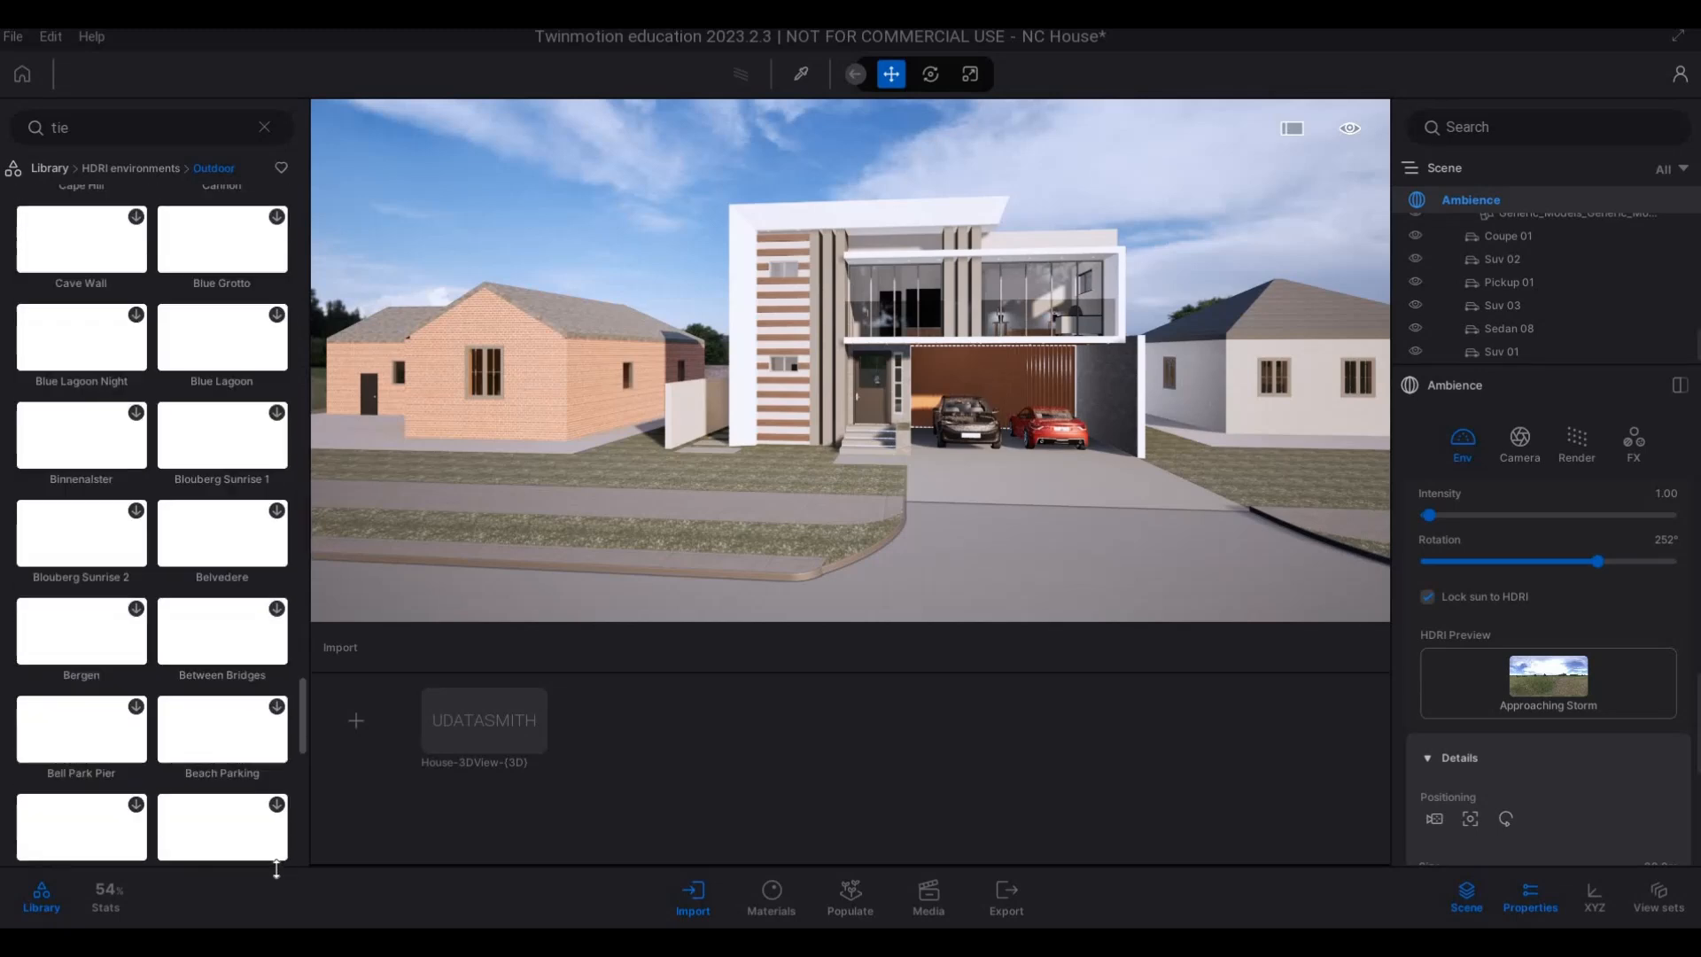
{"action": "scroll", "coordinate": [277, 864], "scroll_direction": "down", "scroll_amount": 5}
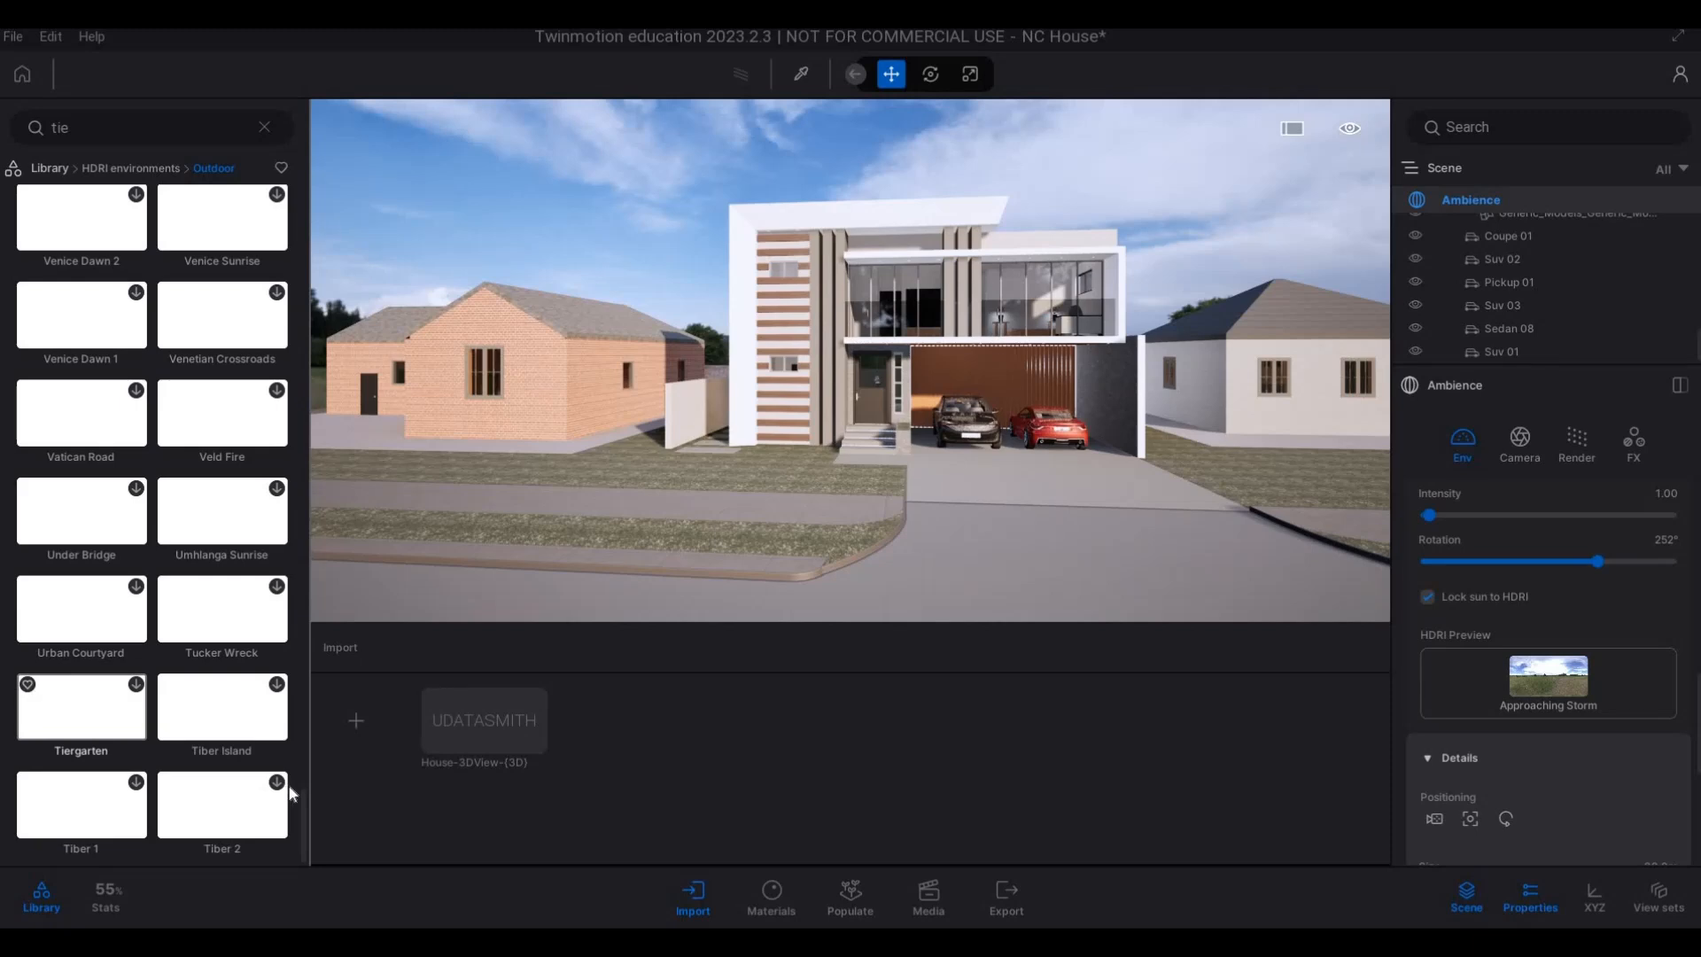
{"action": "left_click_drag", "start_coordinate": [299, 791], "coordinate": [322, 166]}
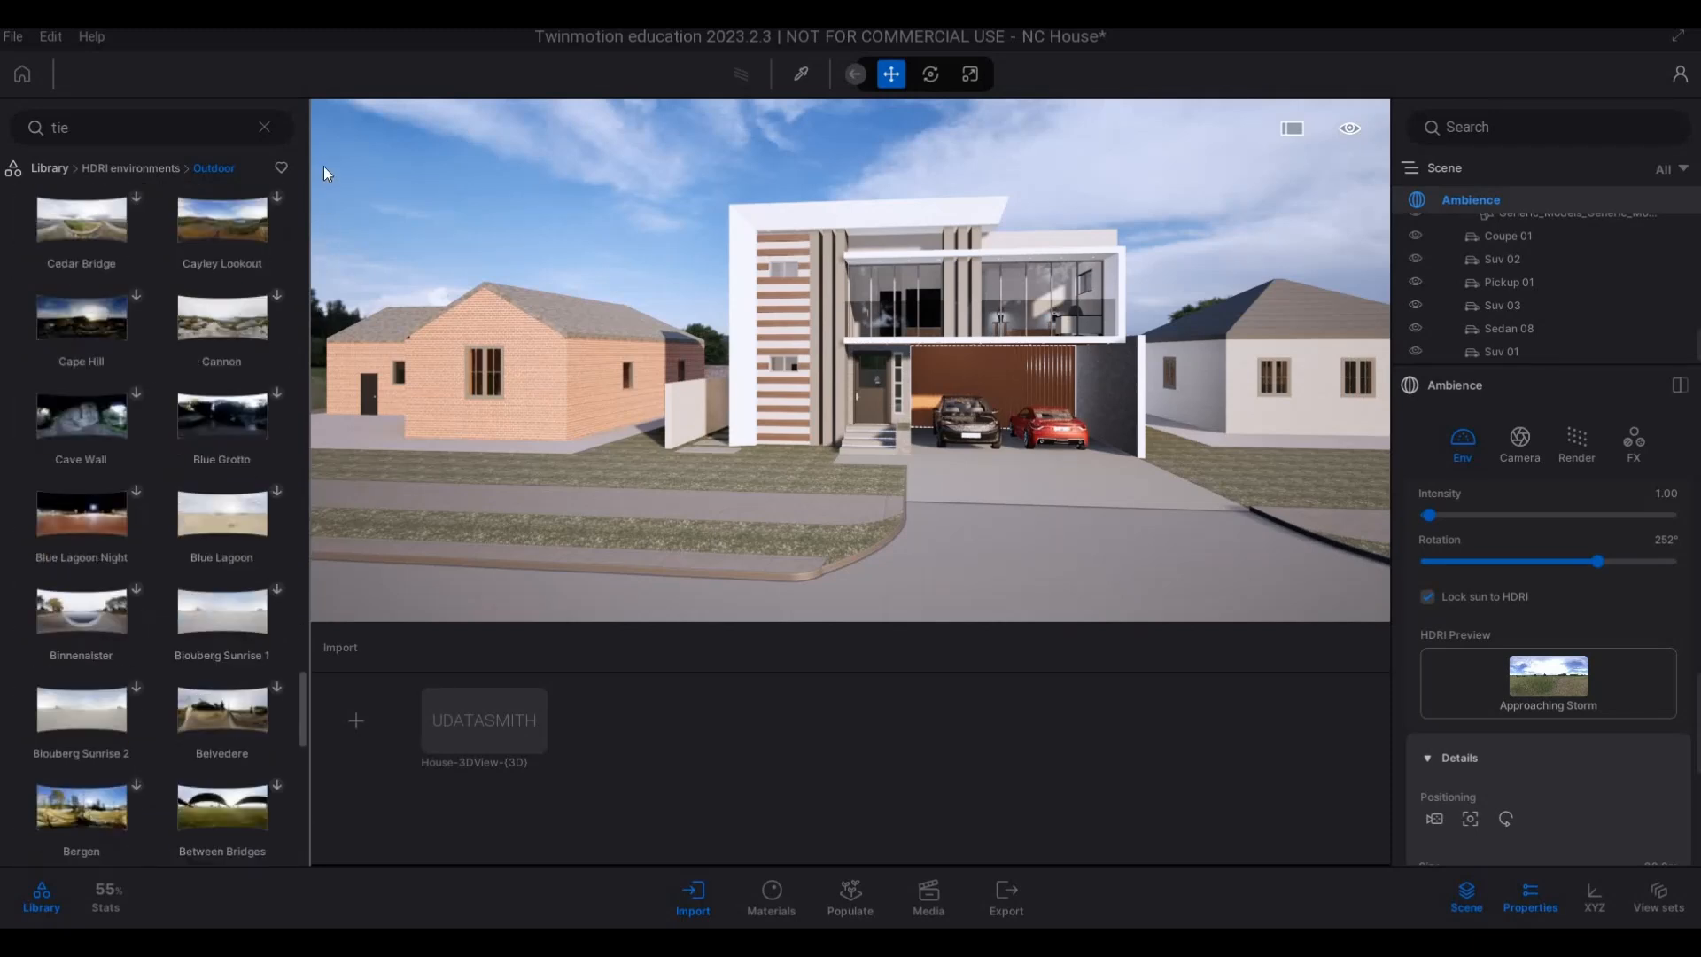
Reopen the Outdoor HDRI category and filter it to show only favourites.
{"action": "left_click", "coordinate": [151, 172]}
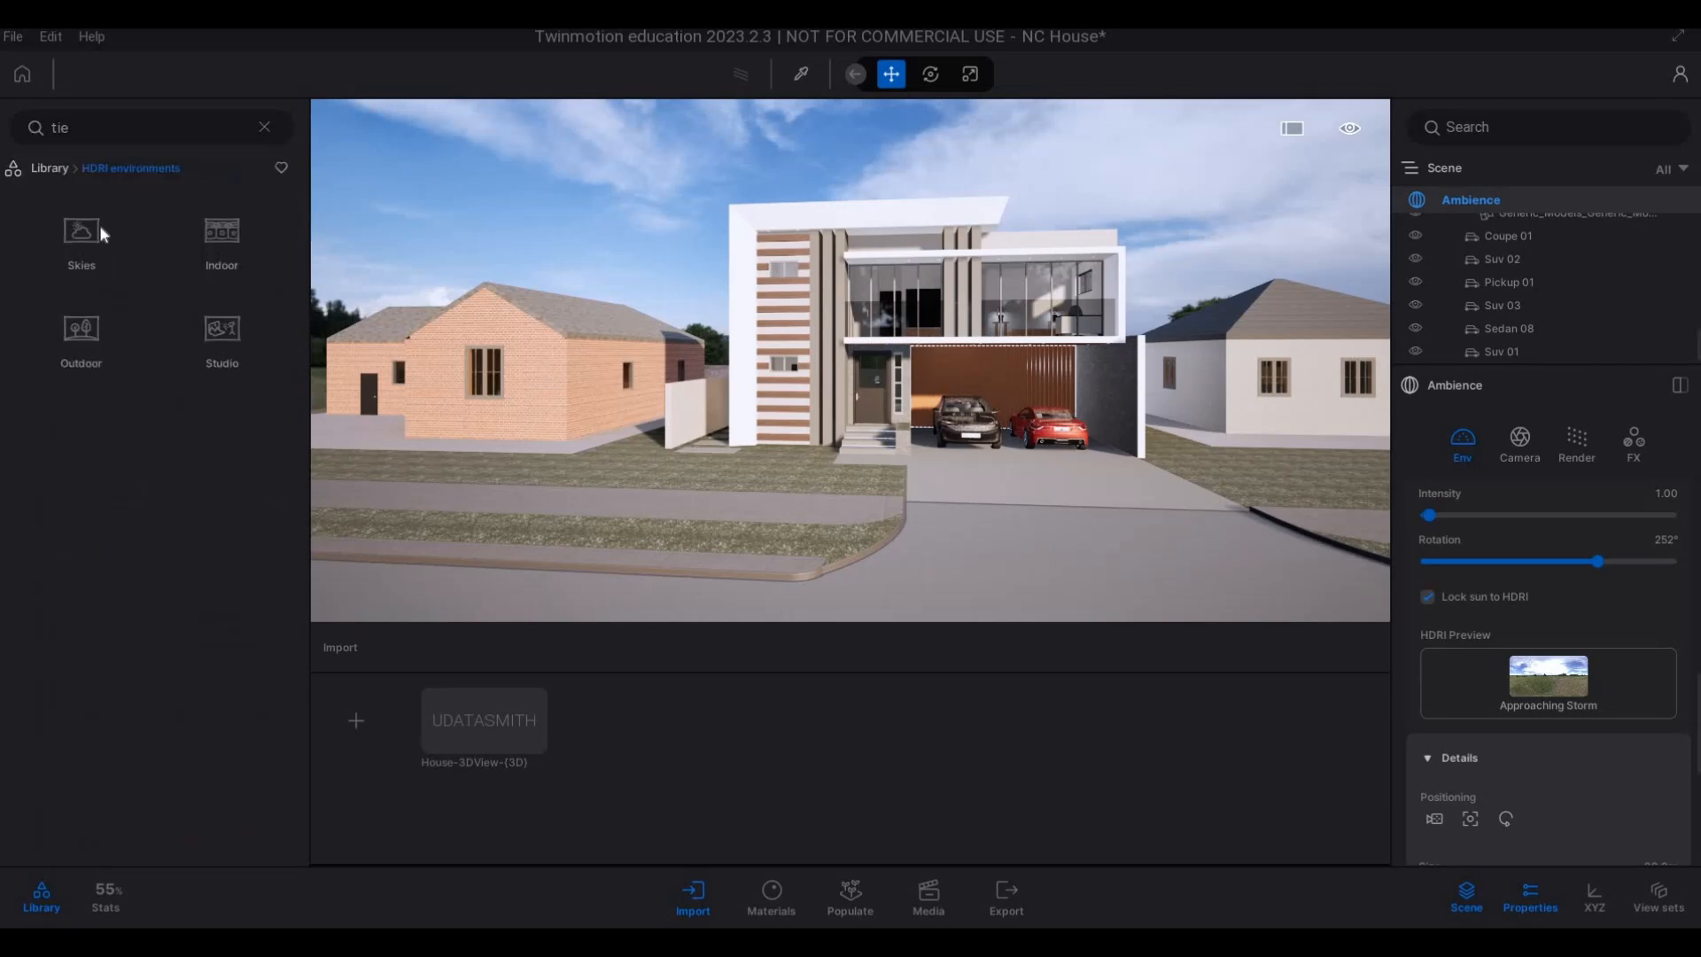
{"action": "left_click", "coordinate": [76, 353]}
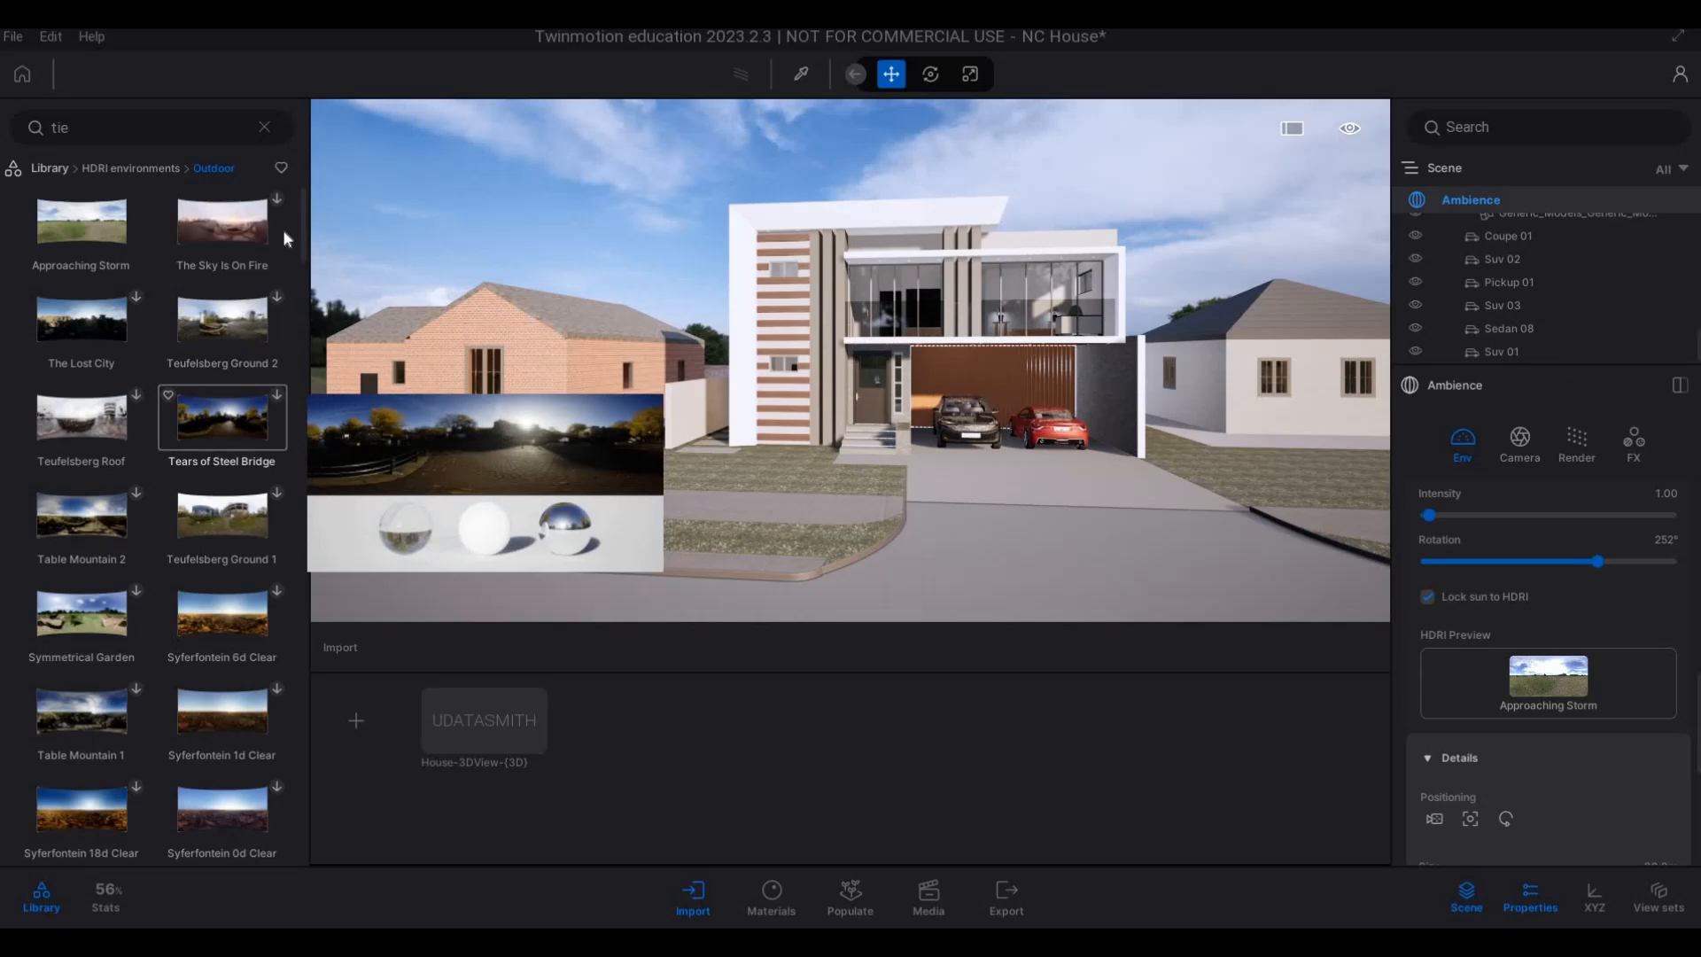
{"action": "left_click", "coordinate": [281, 168]}
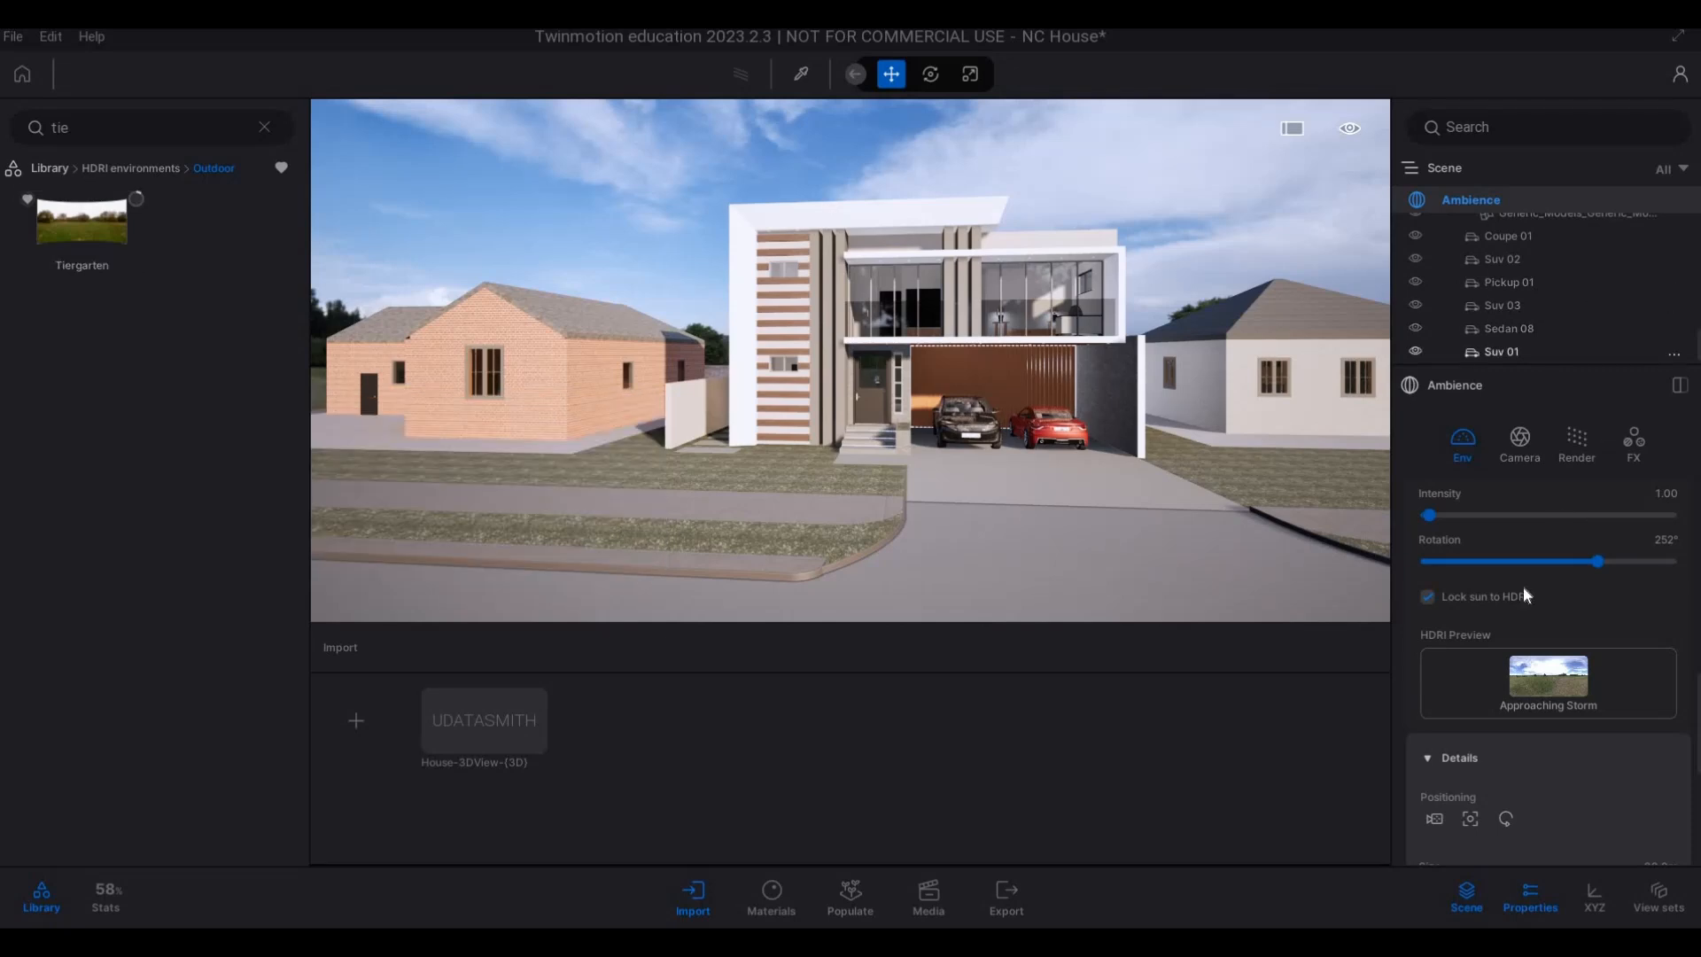
Raise the backdrop HDRI's intensity to 12.77 in the Ambience environment settings.
{"action": "left_click", "coordinate": [1438, 572]}
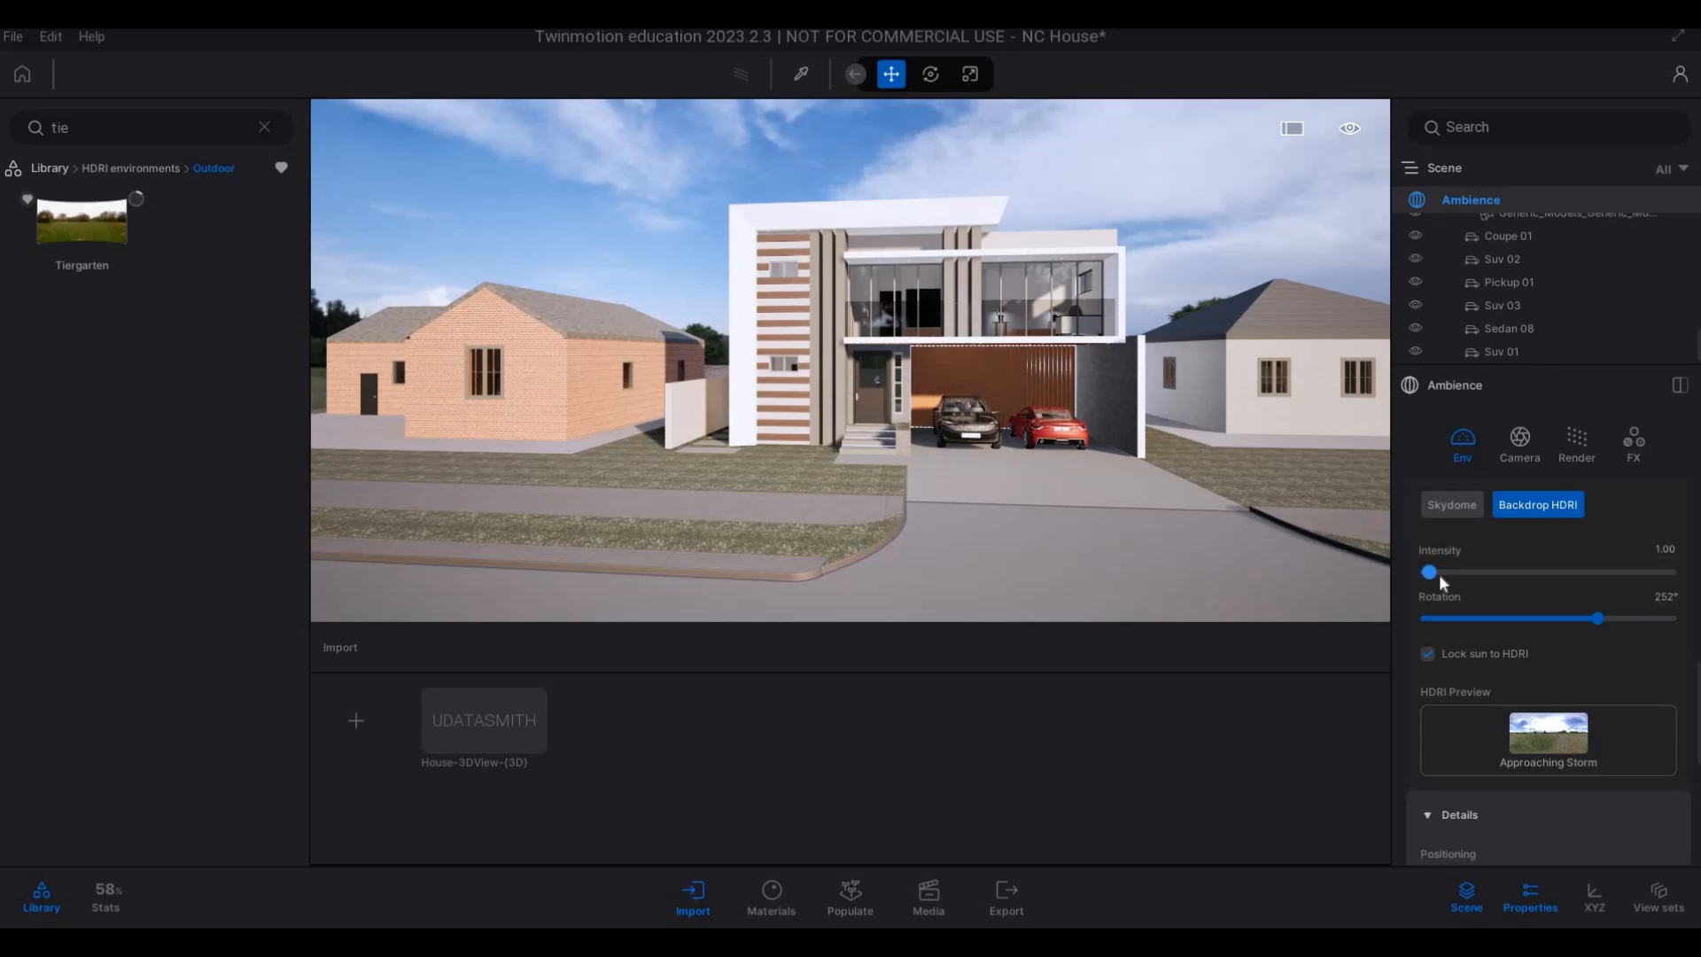
{"action": "left_click_drag", "start_coordinate": [1439, 574], "coordinate": [1450, 574]}
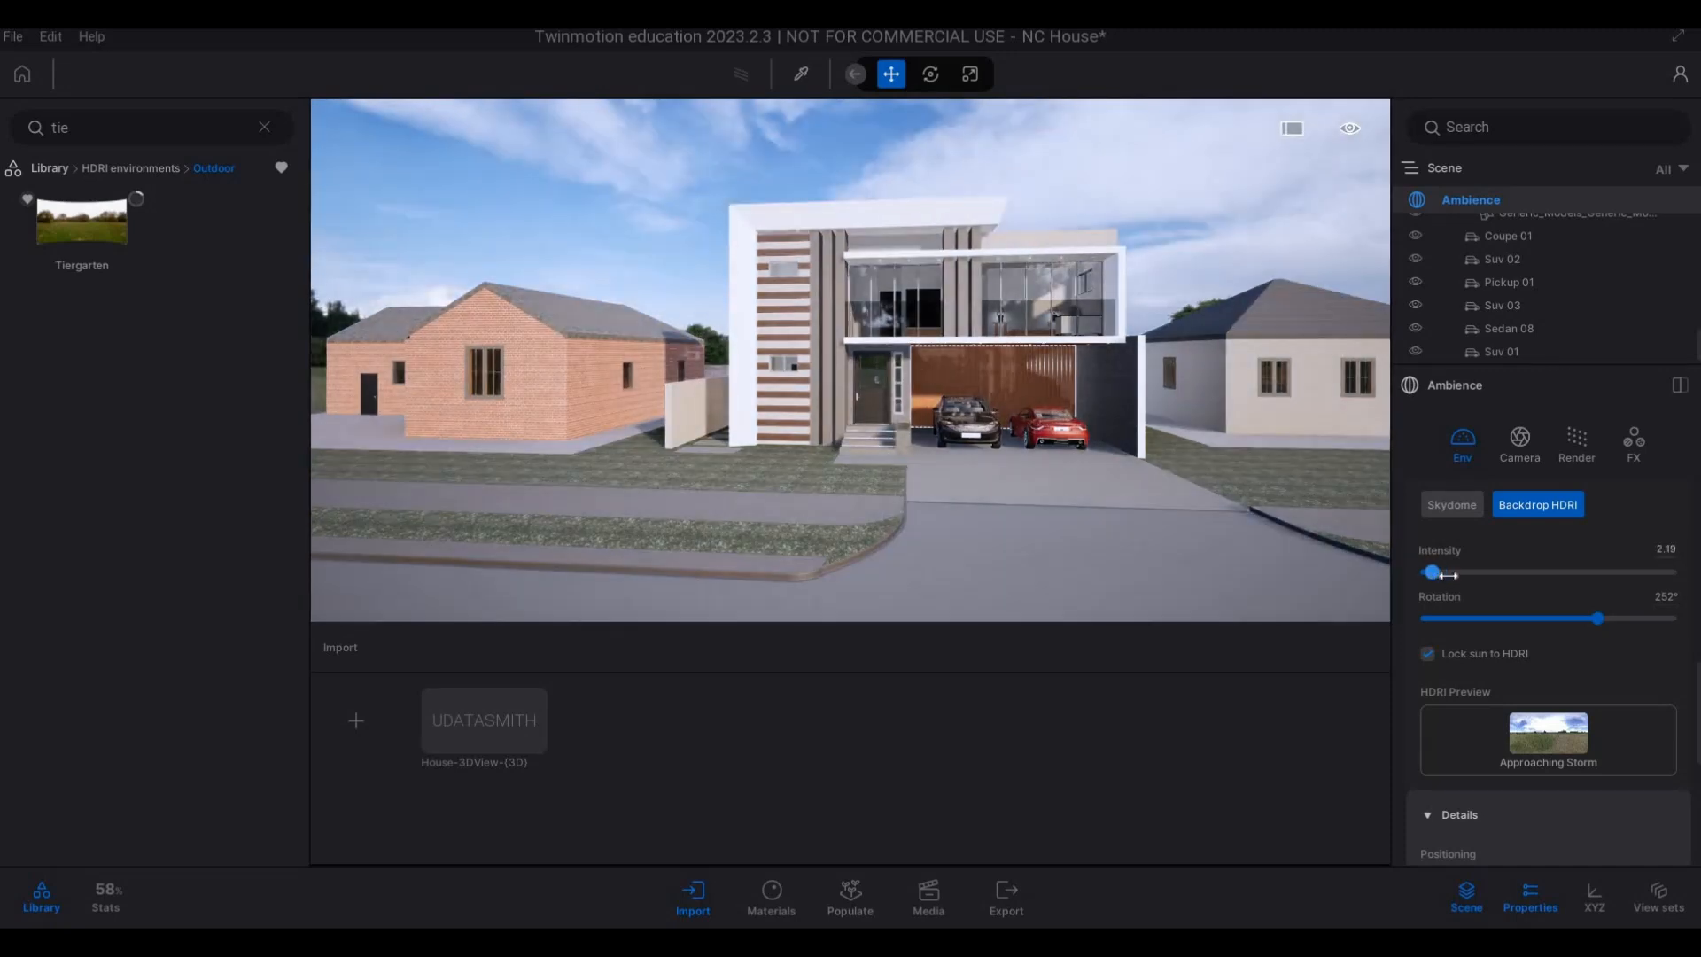
{"action": "left_click", "coordinate": [1457, 575]}
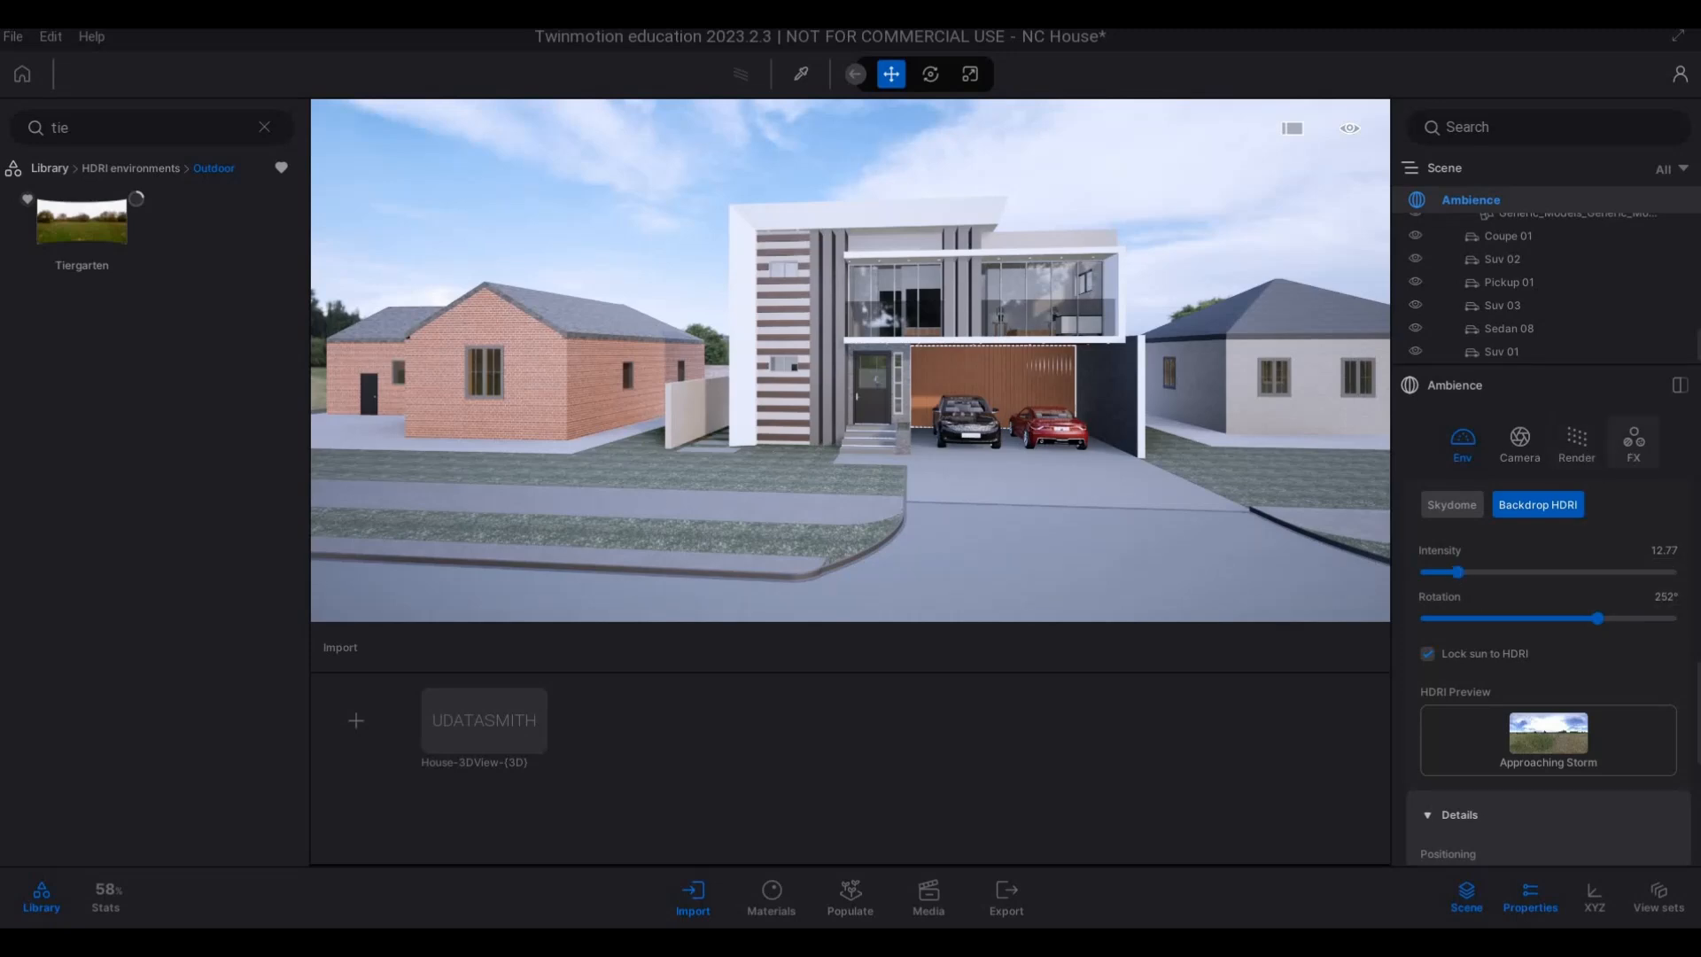
Set the Ambience color grading's color gradient to None in place of Blue Tint.
{"action": "right_click_drag", "start_coordinate": [773, 448], "coordinate": [774, 450]}
{"action": "key", "text": "s"}
{"action": "key", "text": "a"}
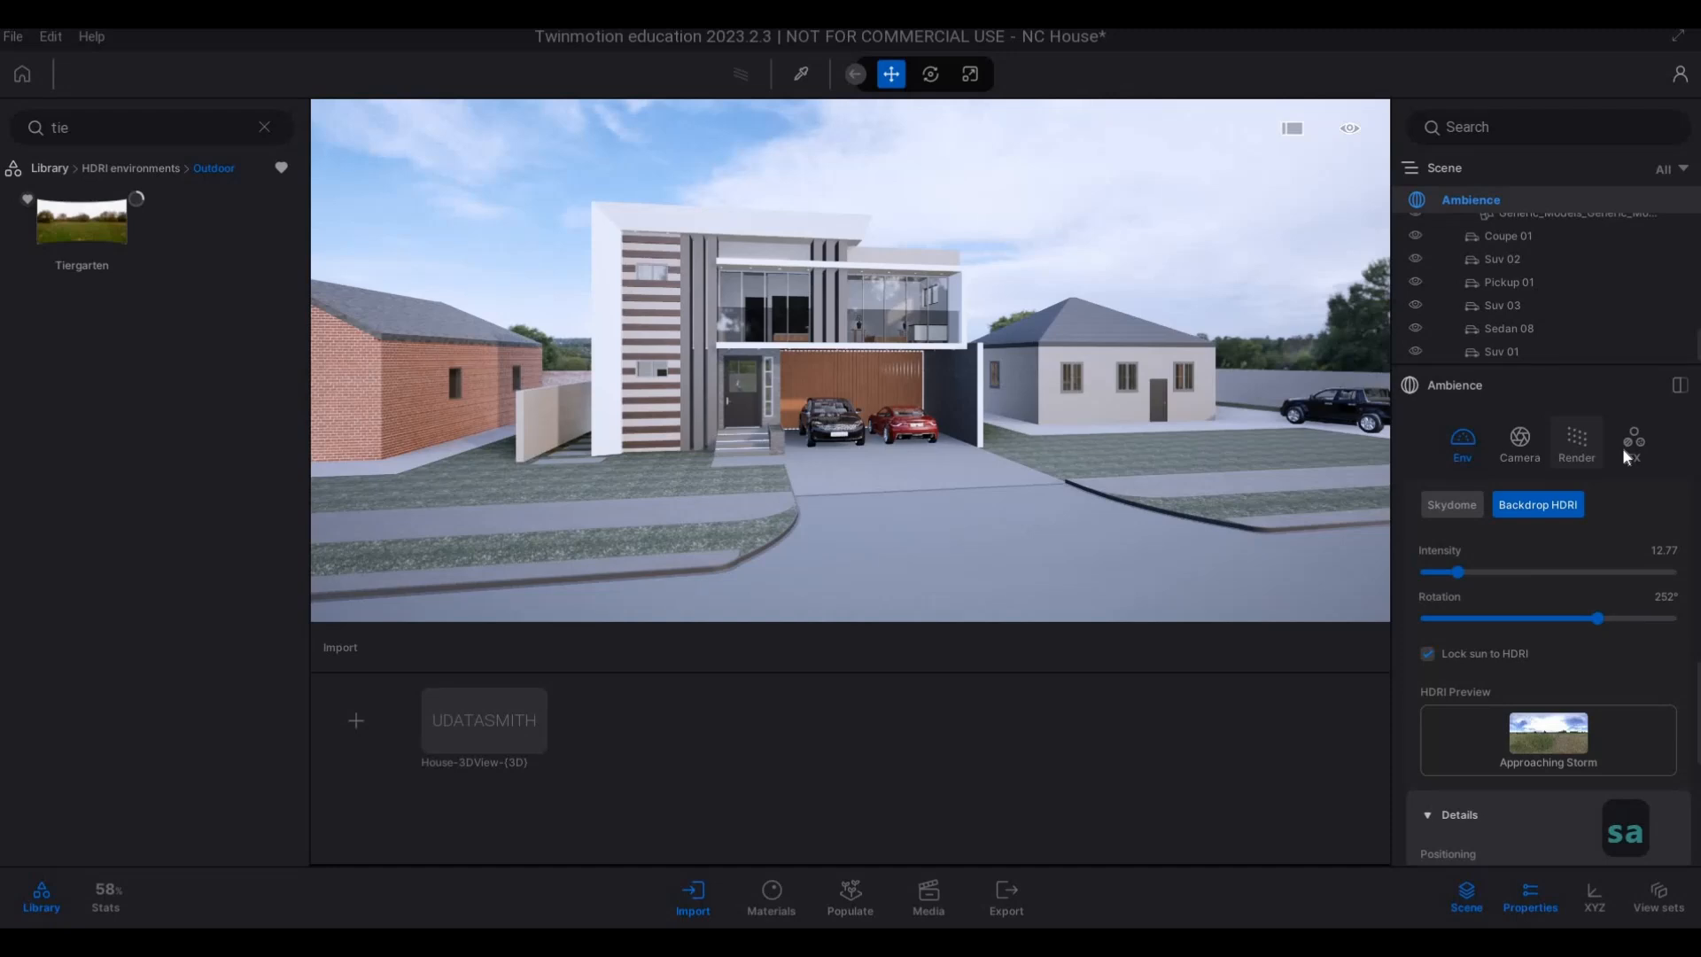
{"action": "left_click", "coordinate": [1623, 448]}
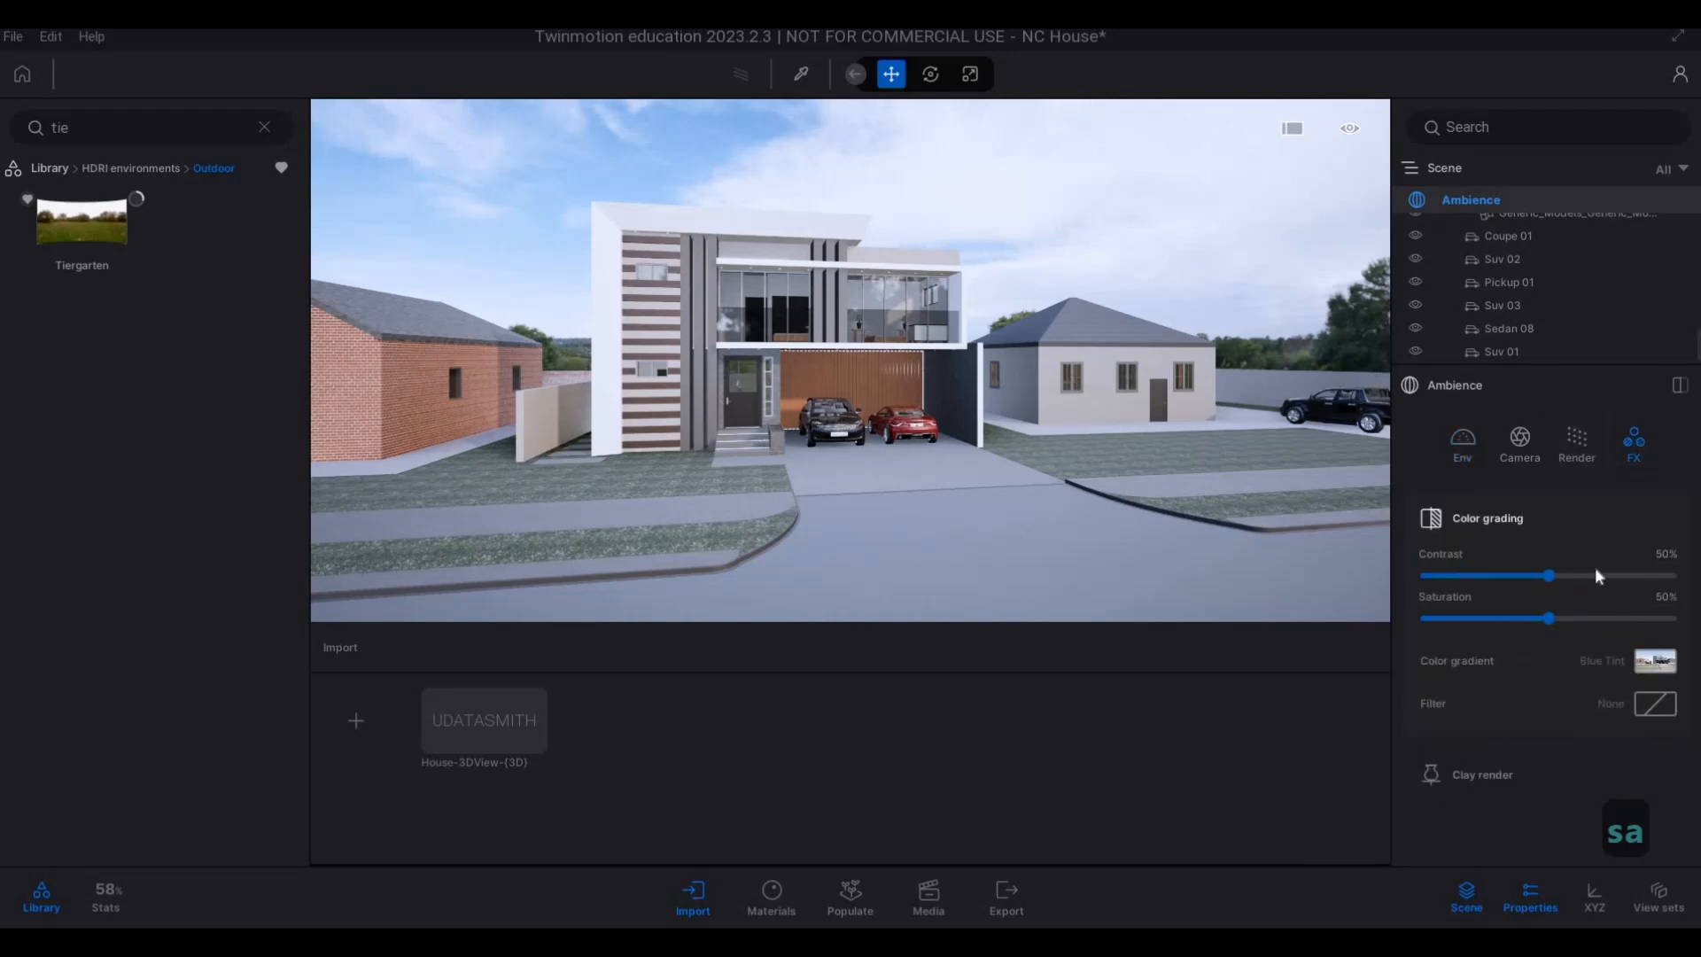
{"action": "left_click", "coordinate": [1654, 660]}
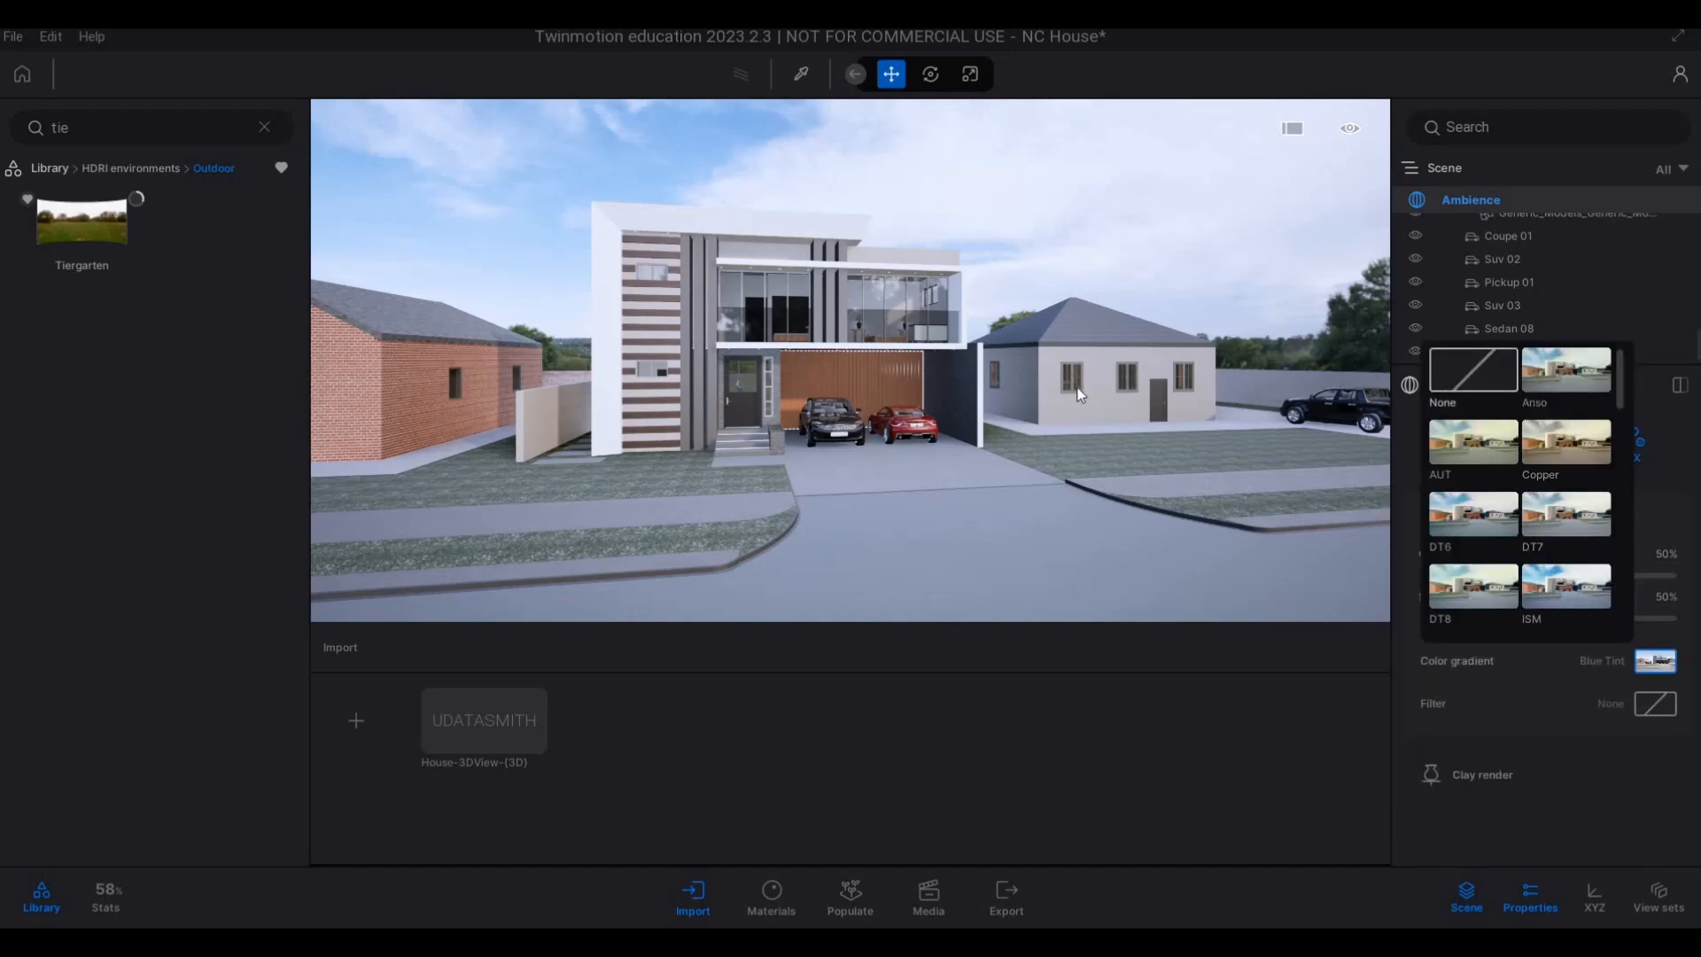
{"action": "left_click", "coordinate": [1500, 364]}
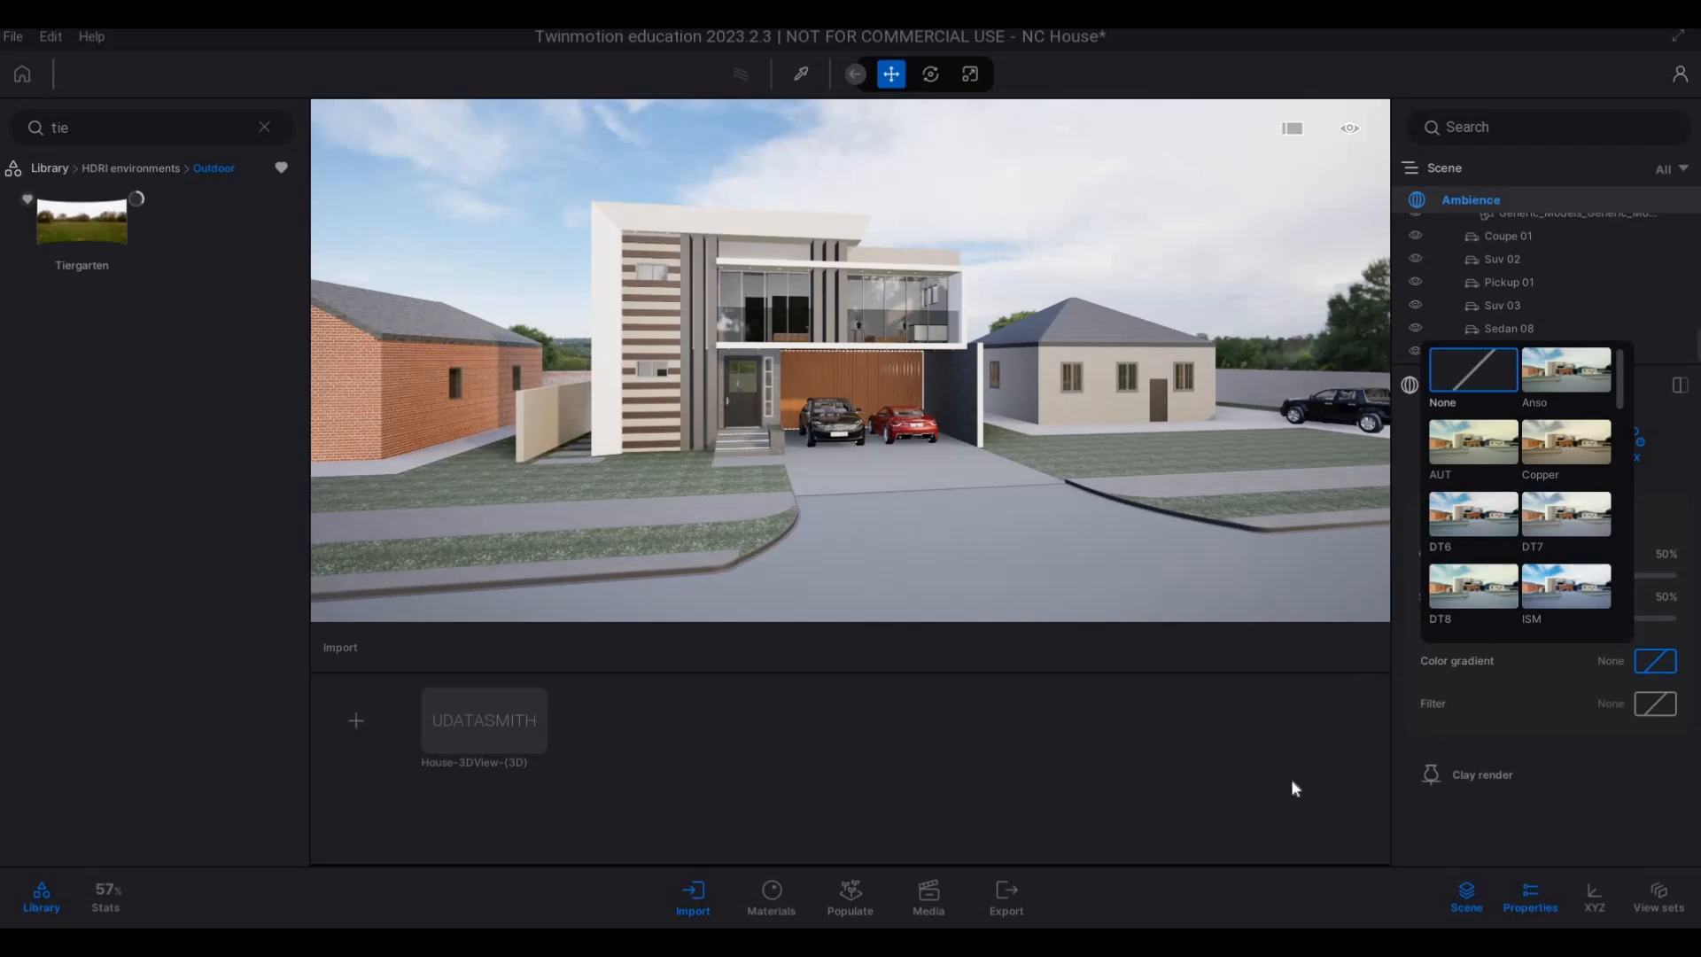
{"action": "left_click", "coordinate": [1478, 354]}
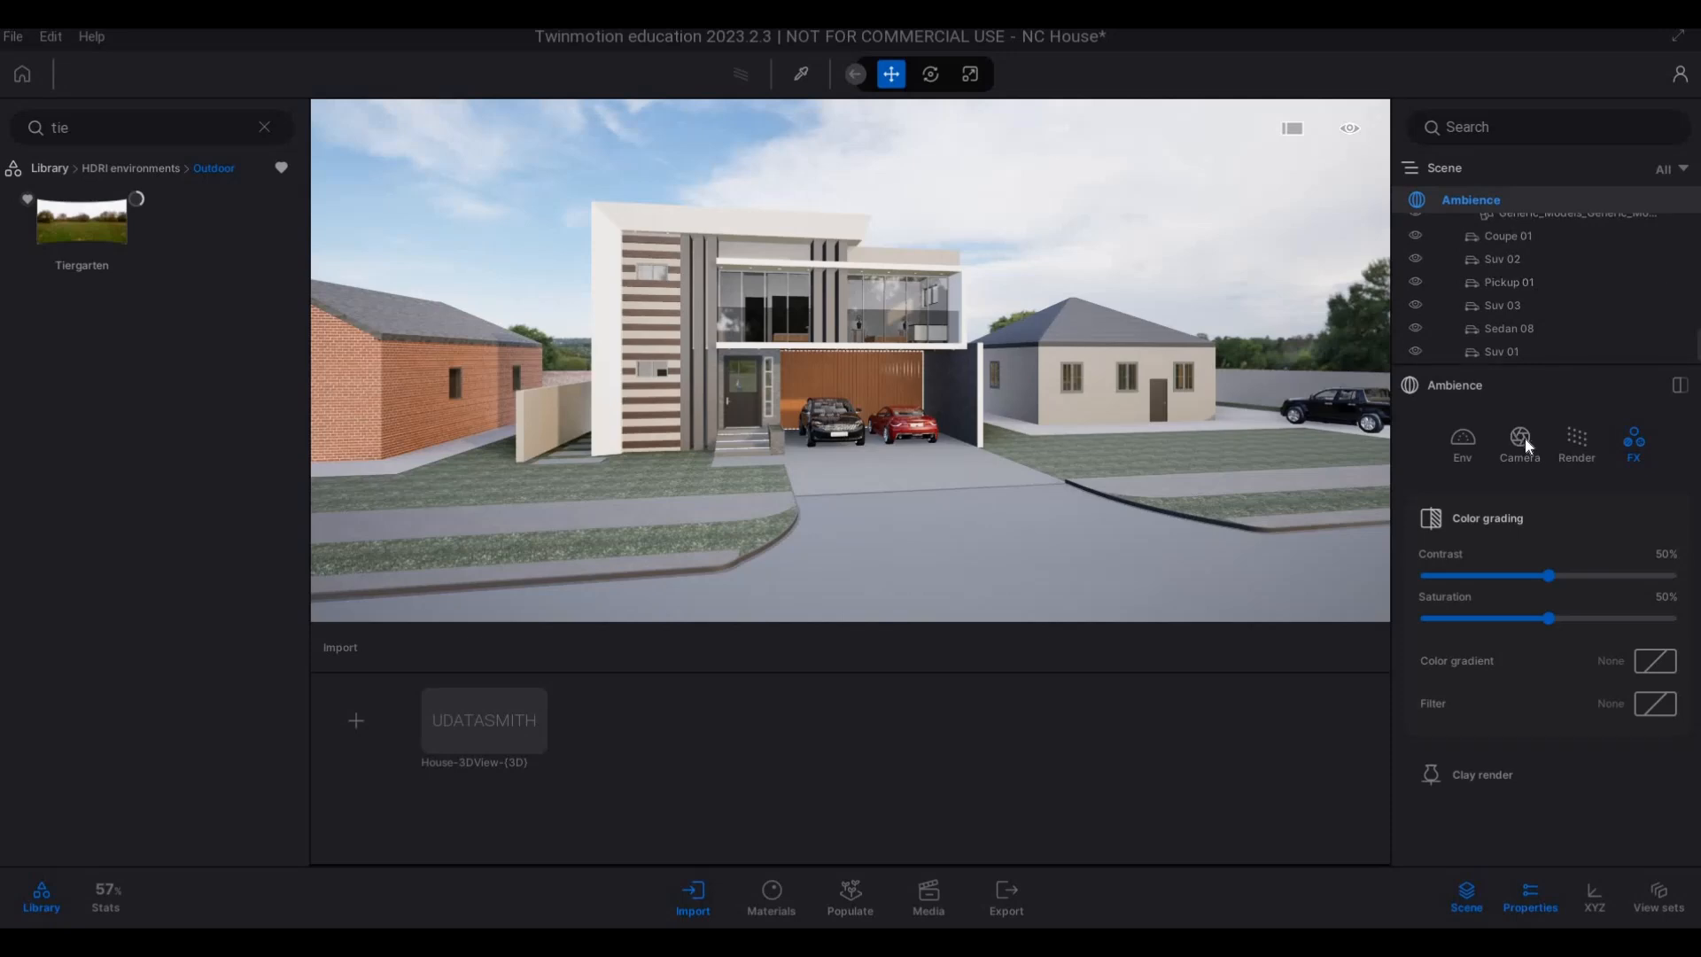
Reopen the Ambience environment settings and lower the backdrop HDRI's intensity to 9.49, judging the brightness on the house front.
{"action": "left_click", "coordinate": [1463, 445]}
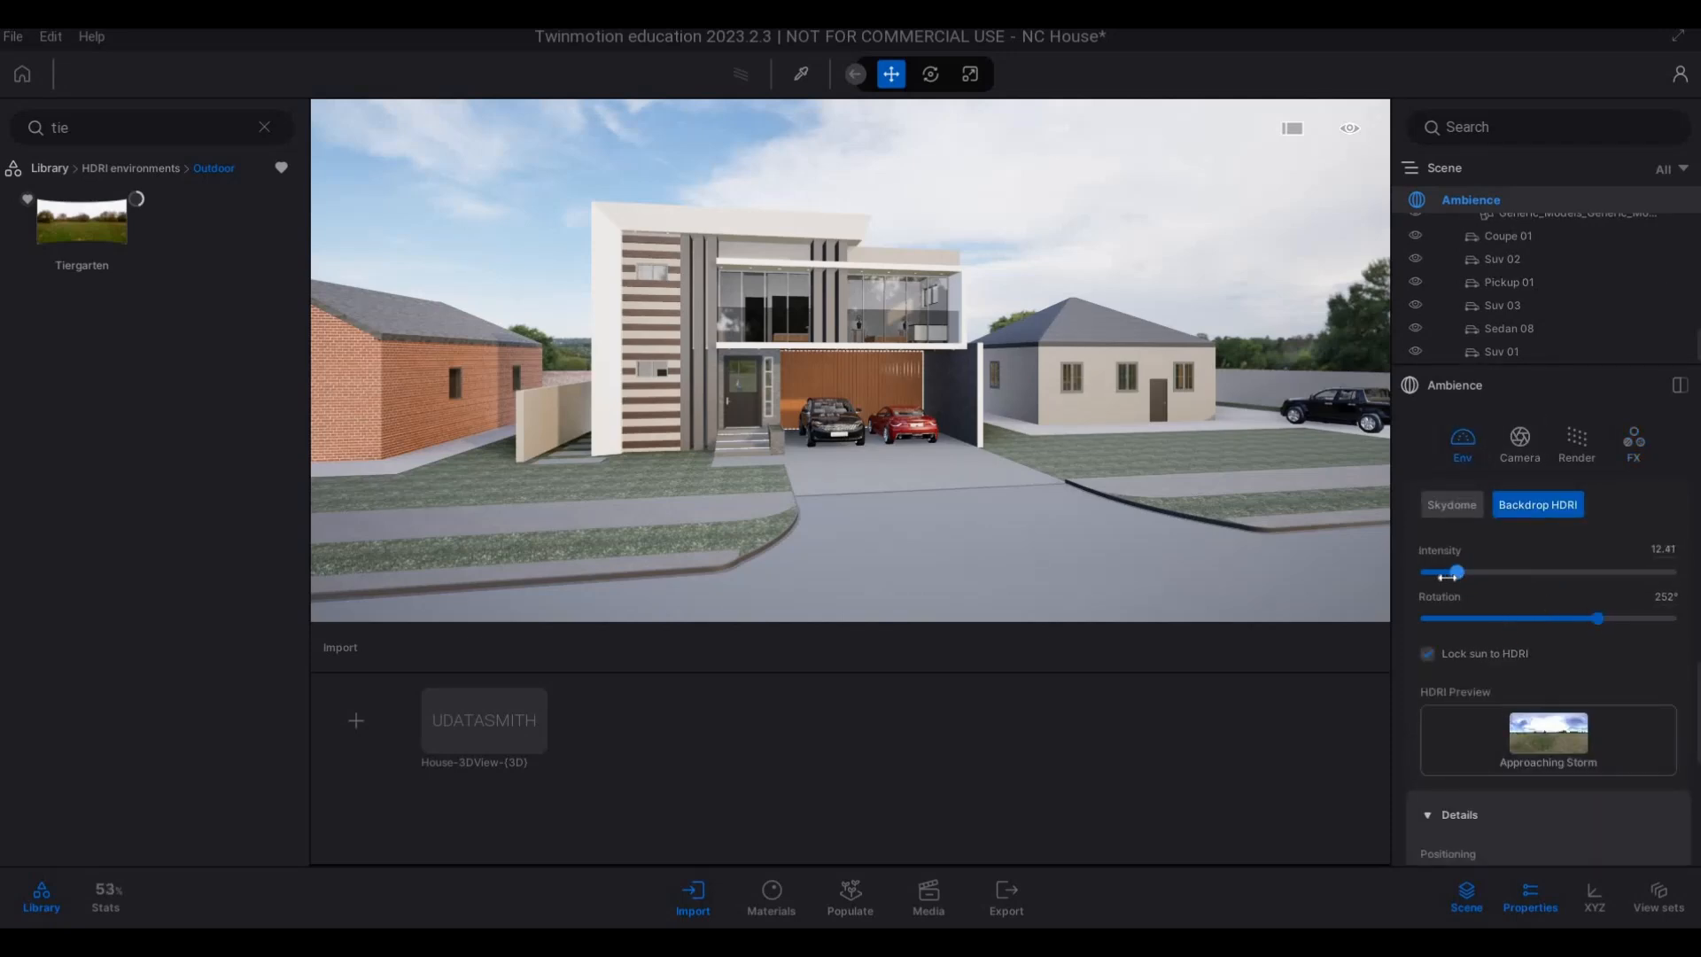
{"action": "left_click_drag", "start_coordinate": [1447, 576], "coordinate": [1447, 574]}
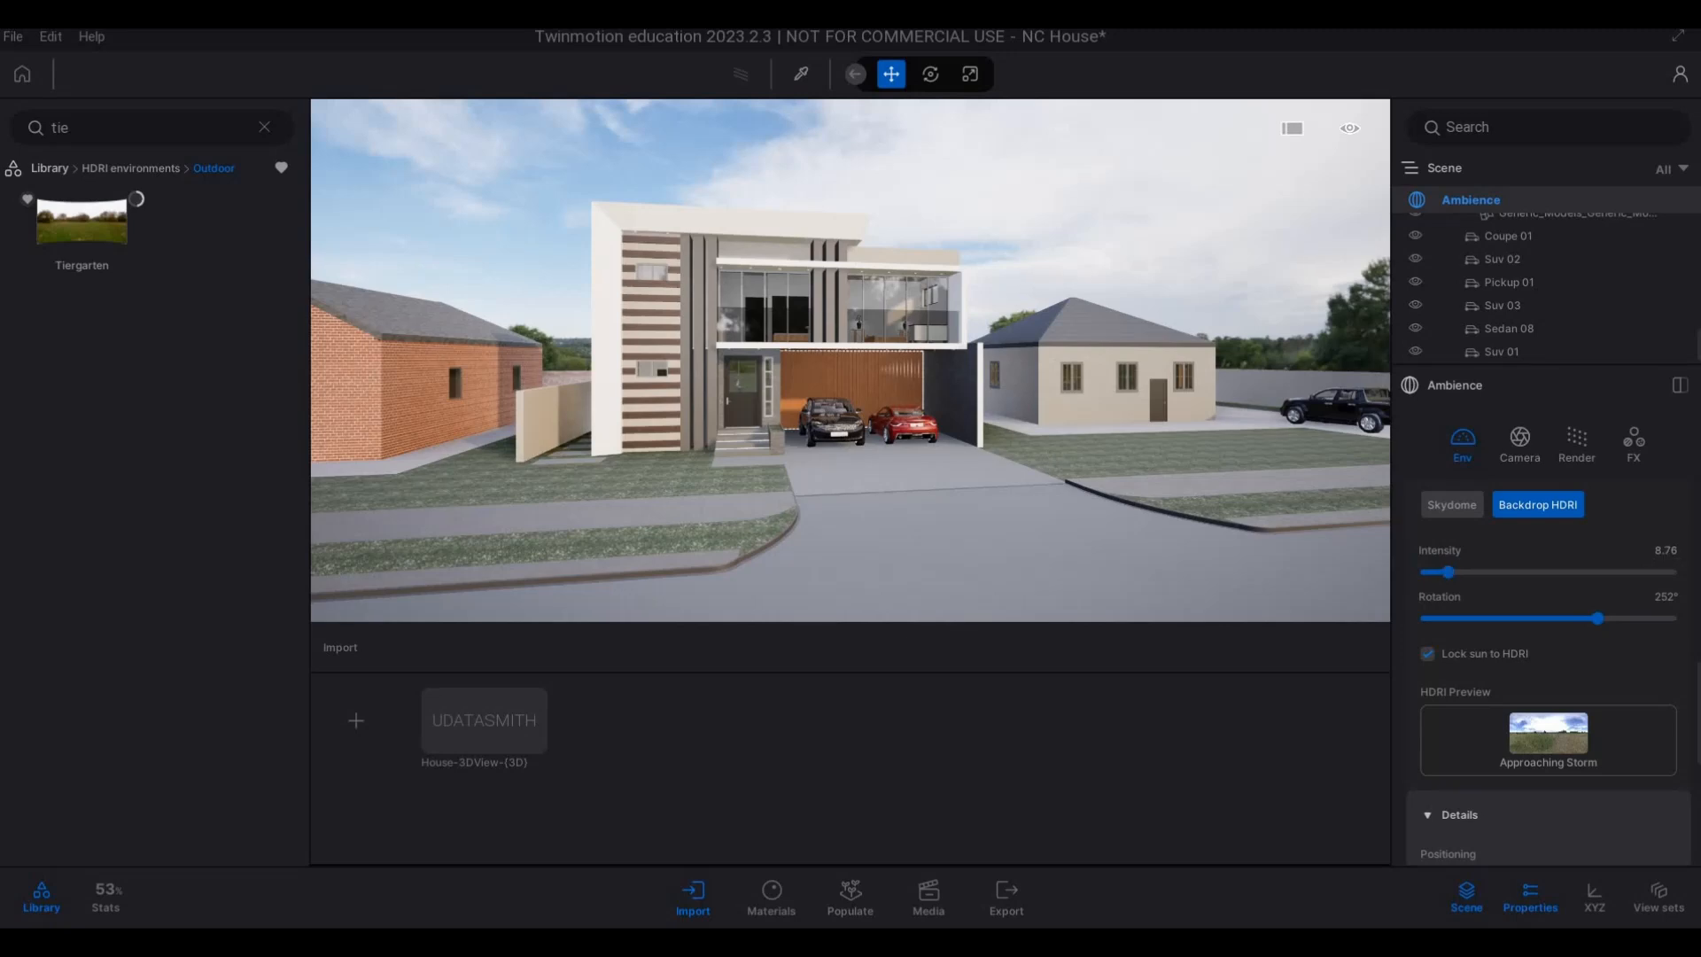
{"action": "right_click_drag", "start_coordinate": [1046, 456], "coordinate": [970, 456]}
{"action": "key", "text": "d"}
{"action": "key", "text": "w"}
{"action": "key", "text": "e"}
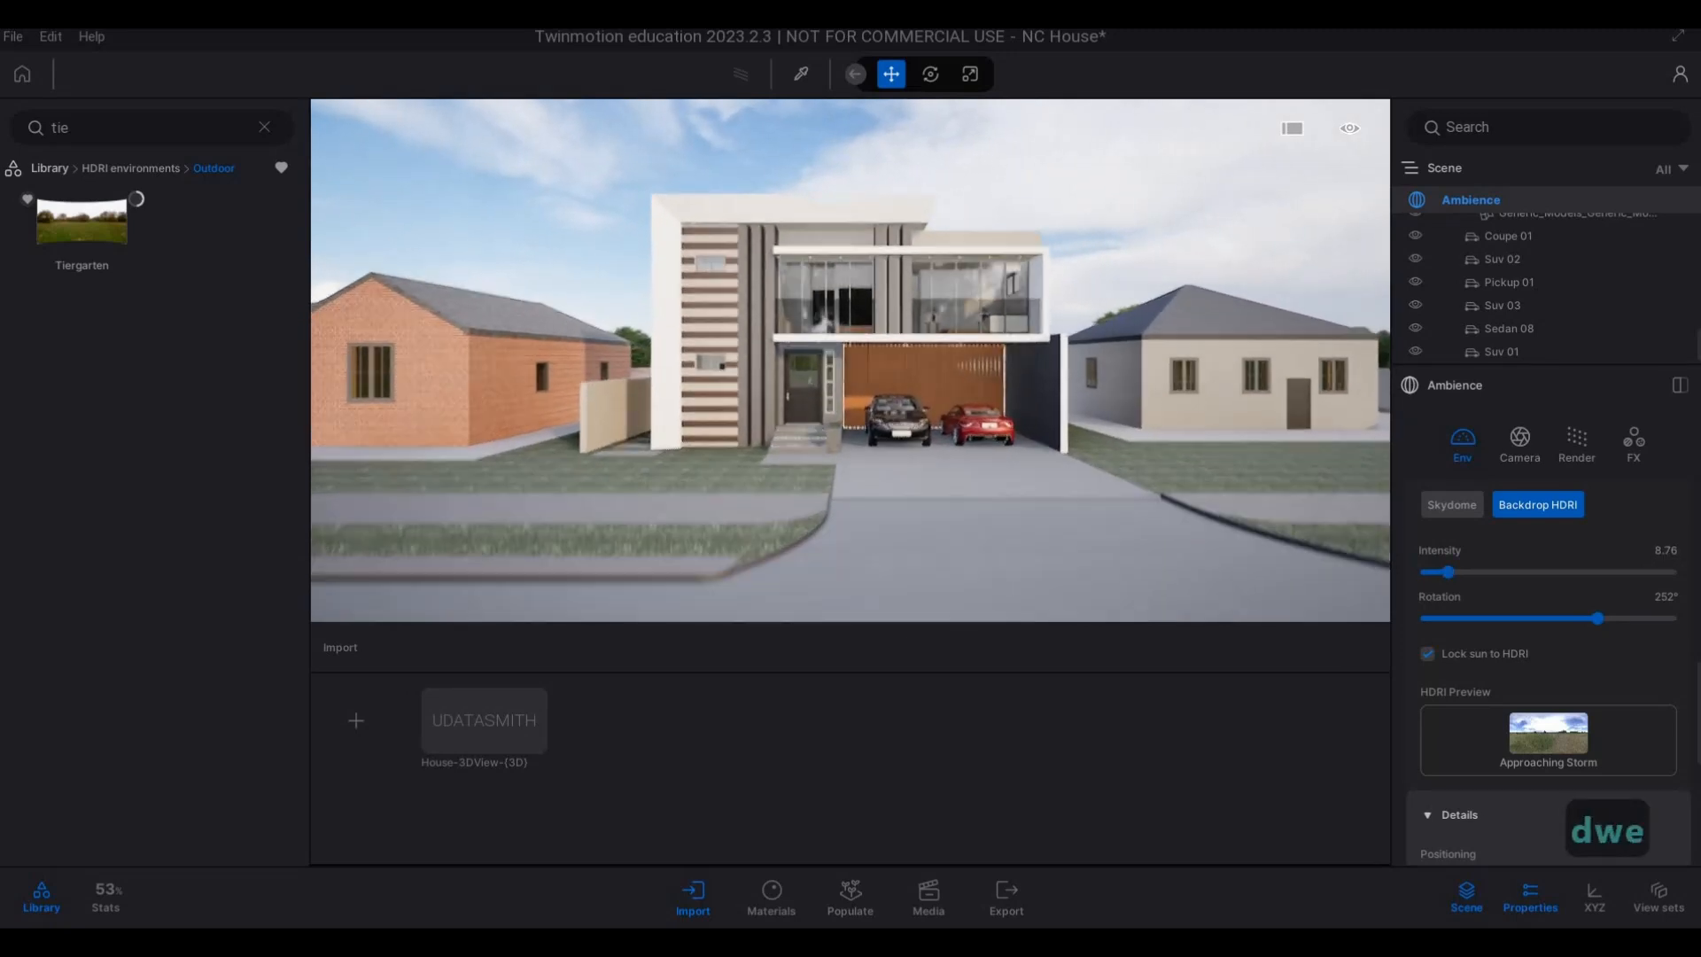
{"action": "key", "text": "a"}
{"action": "key", "text": "d"}
{"action": "key", "text": "a"}
{"action": "key", "text": "w"}
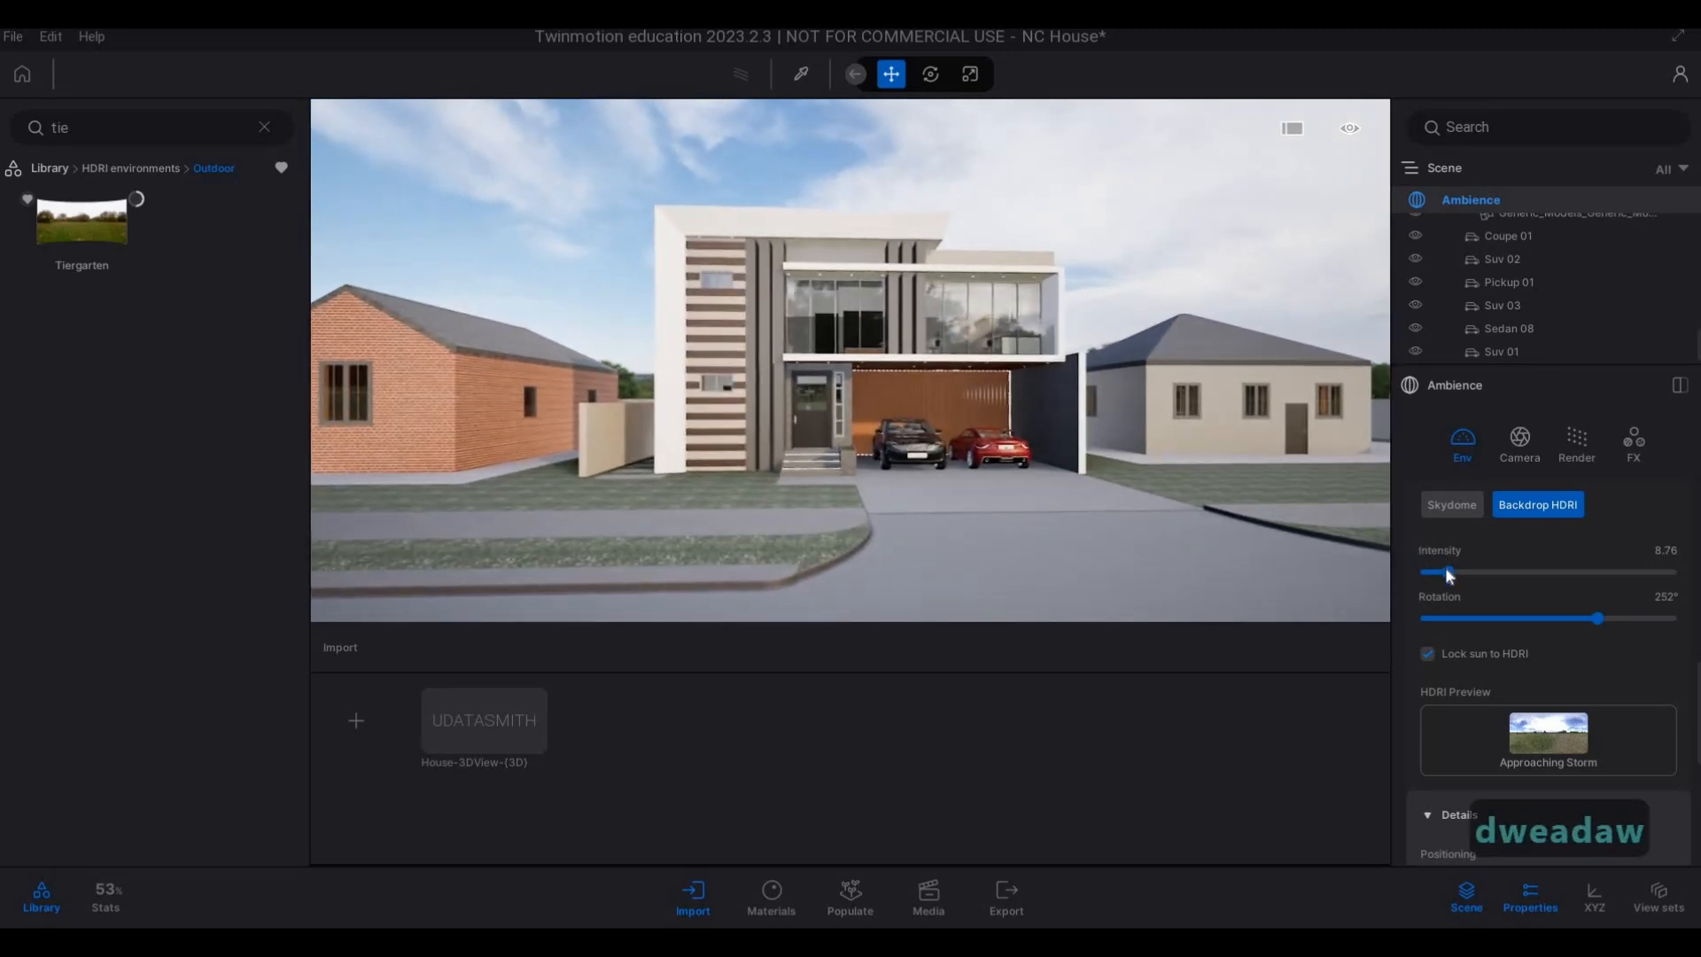
{"action": "left_click", "coordinate": [1444, 567]}
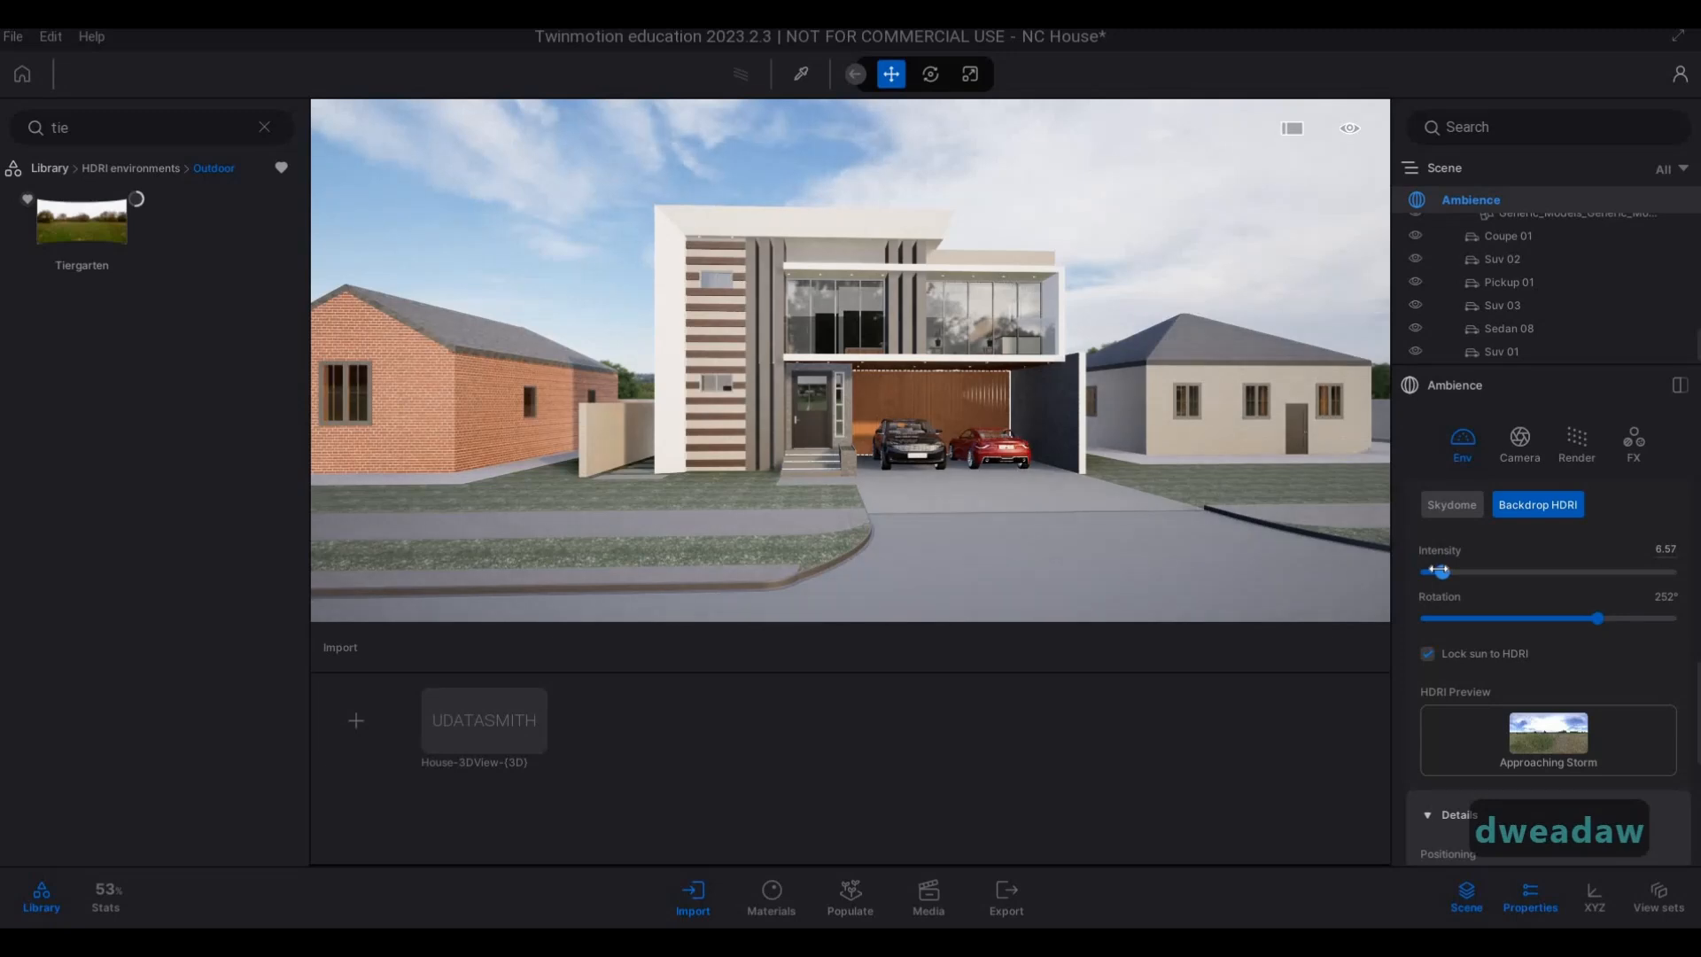
{"action": "left_click_drag", "start_coordinate": [1432, 569], "coordinate": [1454, 569]}
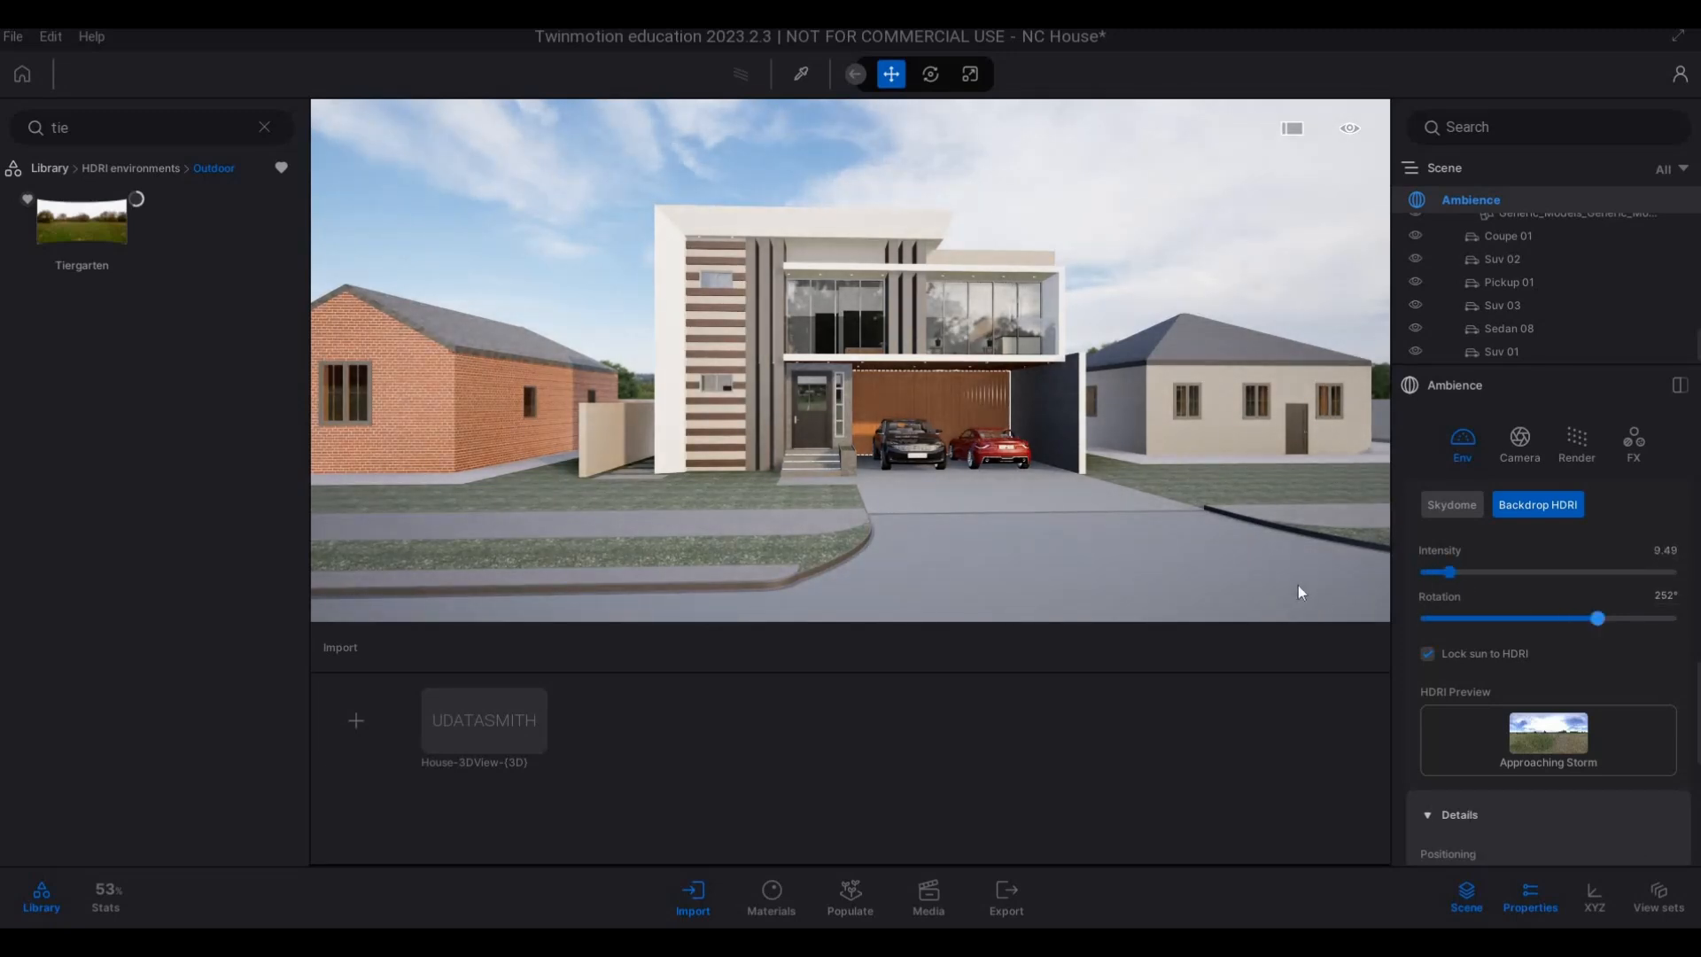
Switch Lock sun to HDRI off and back on to compare the shadows on the house front.
{"action": "left_click", "coordinate": [1427, 653]}
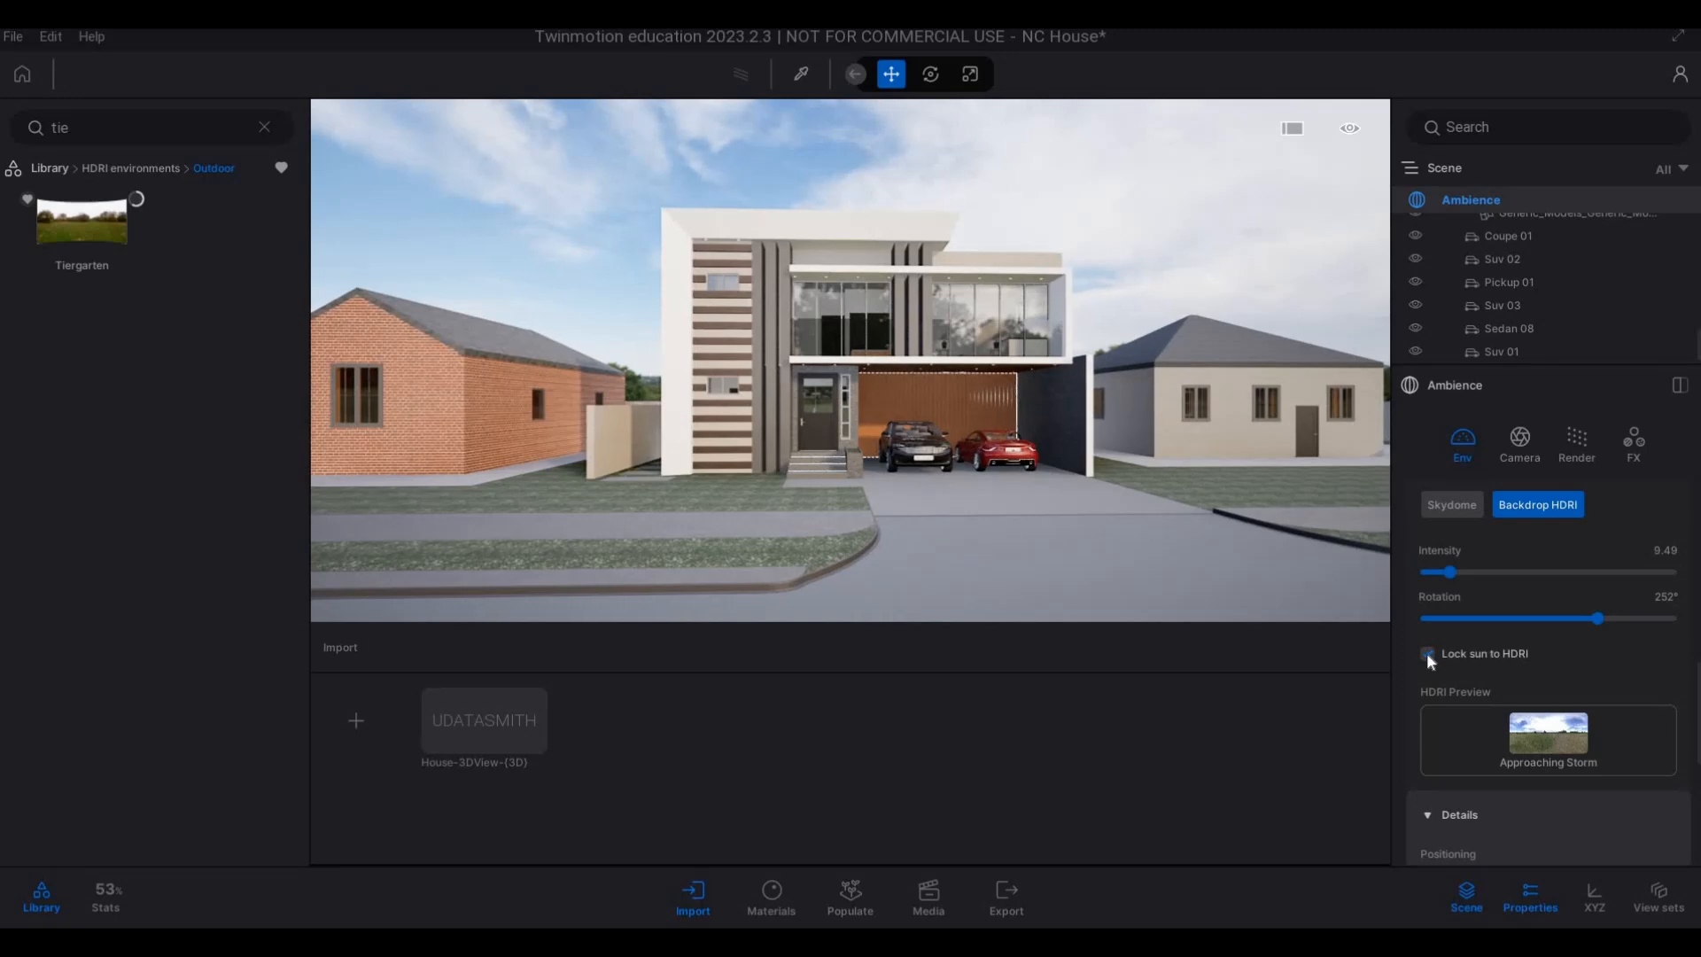
{"action": "left_click", "coordinate": [1427, 654]}
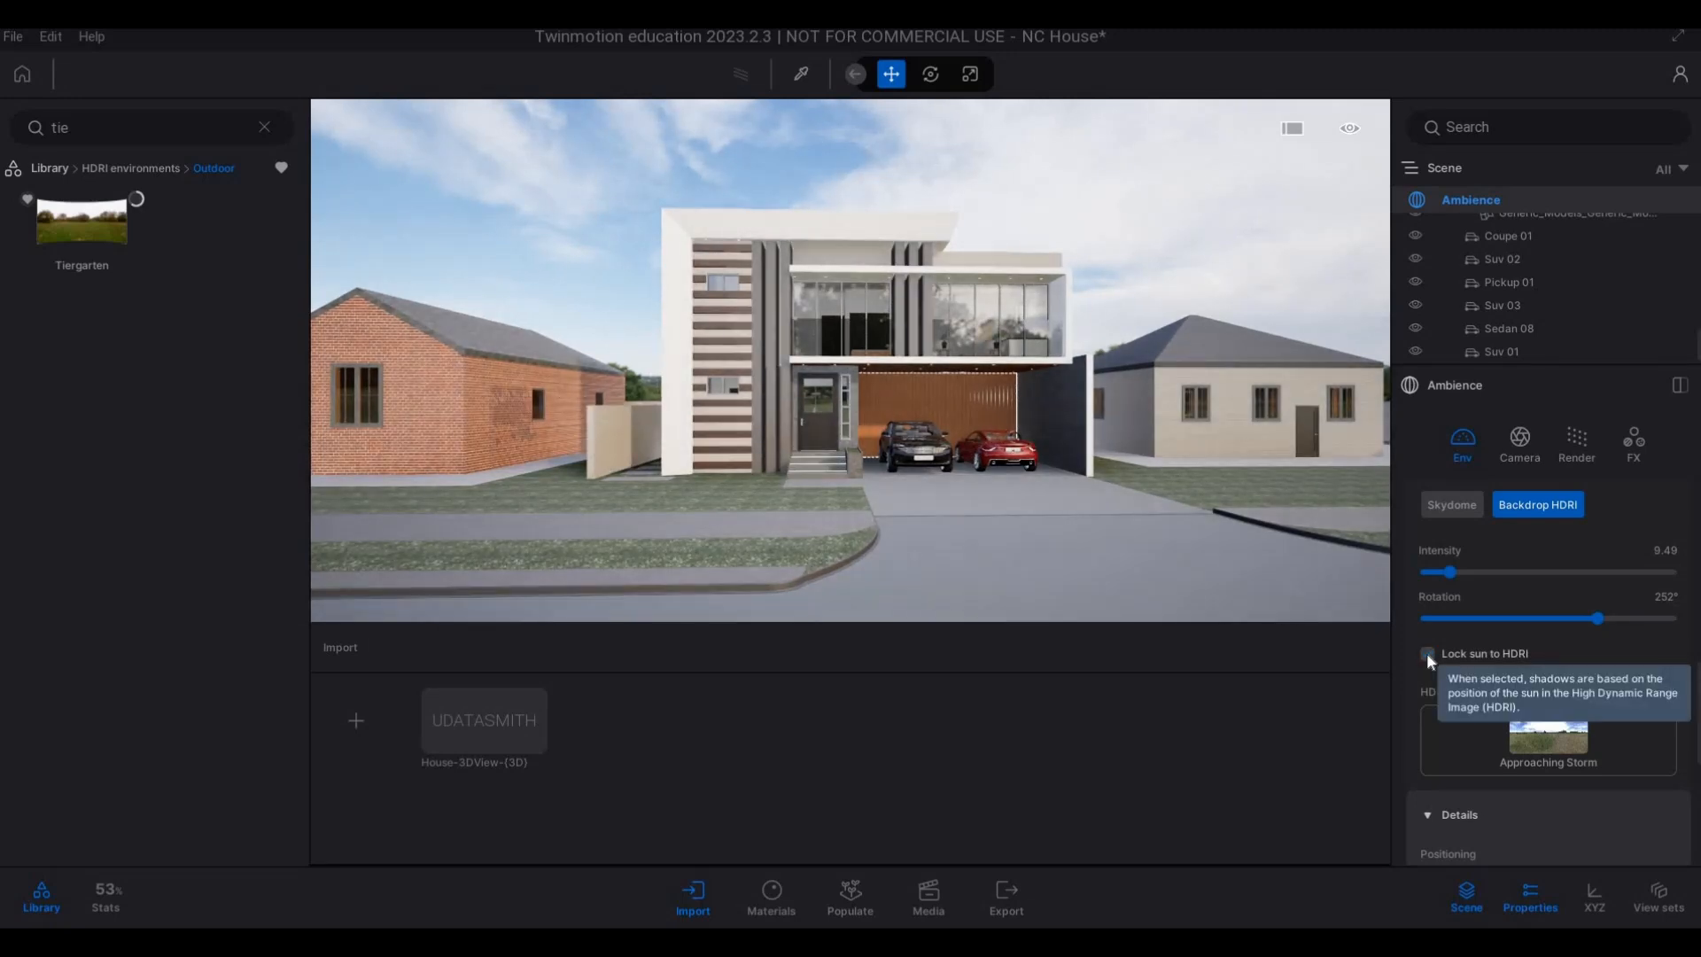
{"action": "scroll", "coordinate": [1018, 462], "scroll_direction": "up", "scroll_amount": 3}
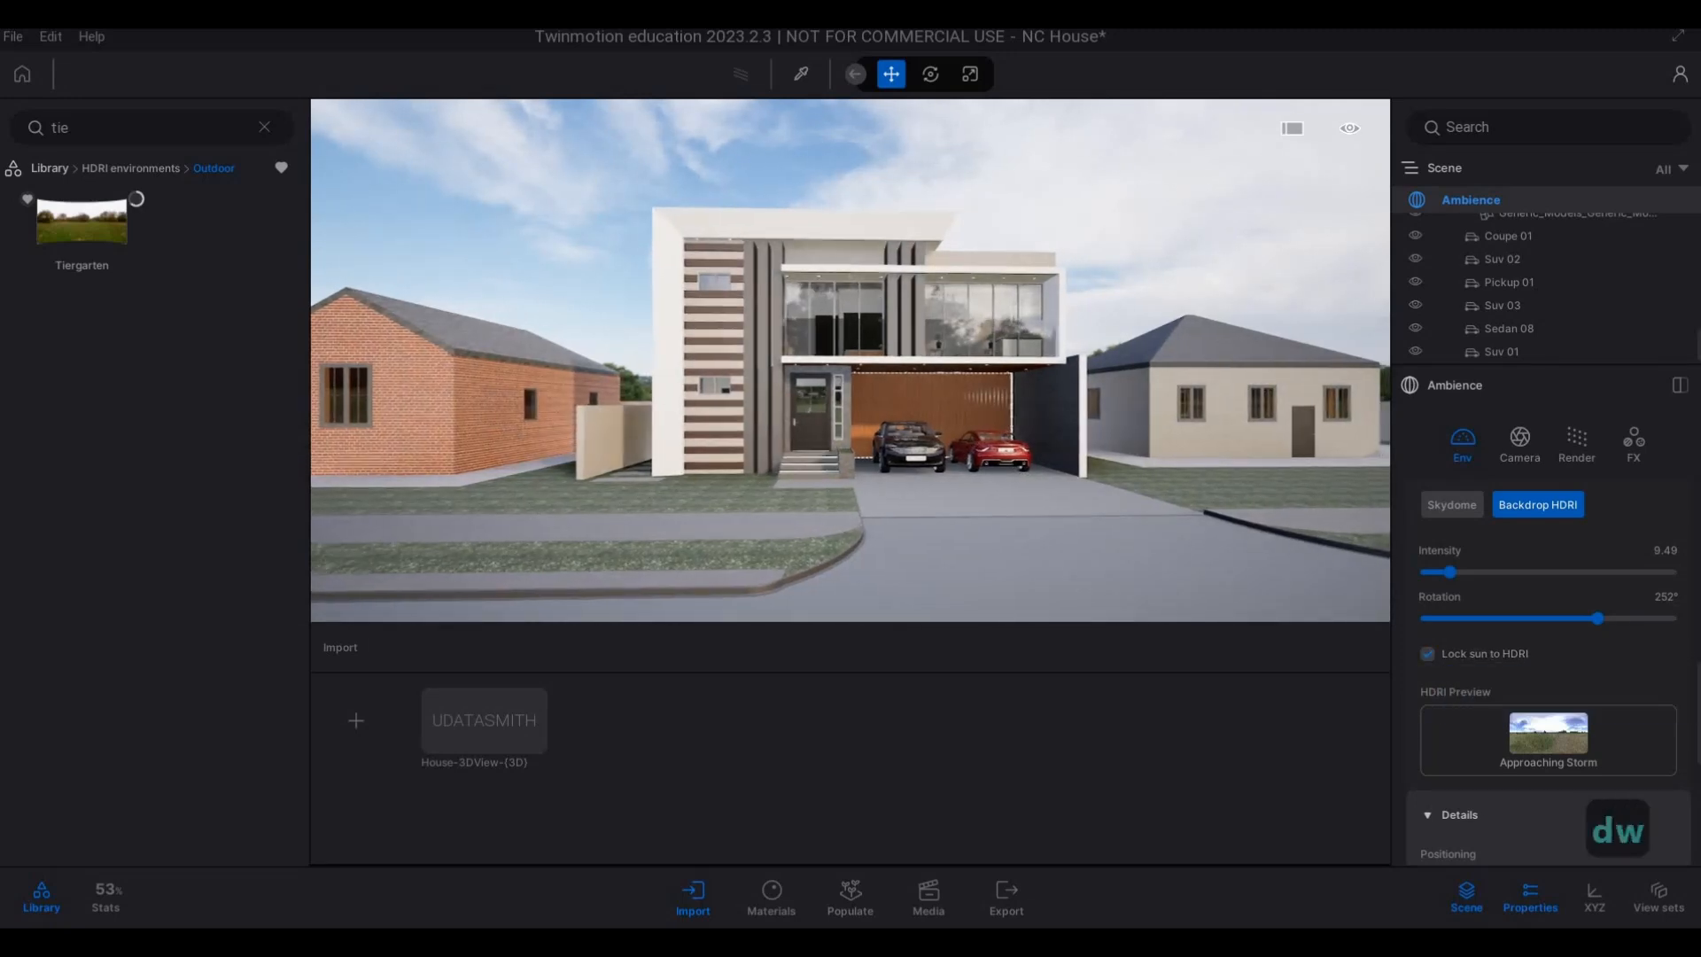
{"action": "right_click_drag", "start_coordinate": [1109, 494], "coordinate": [1390, 628]}
{"action": "left_click", "coordinate": [1433, 653]}
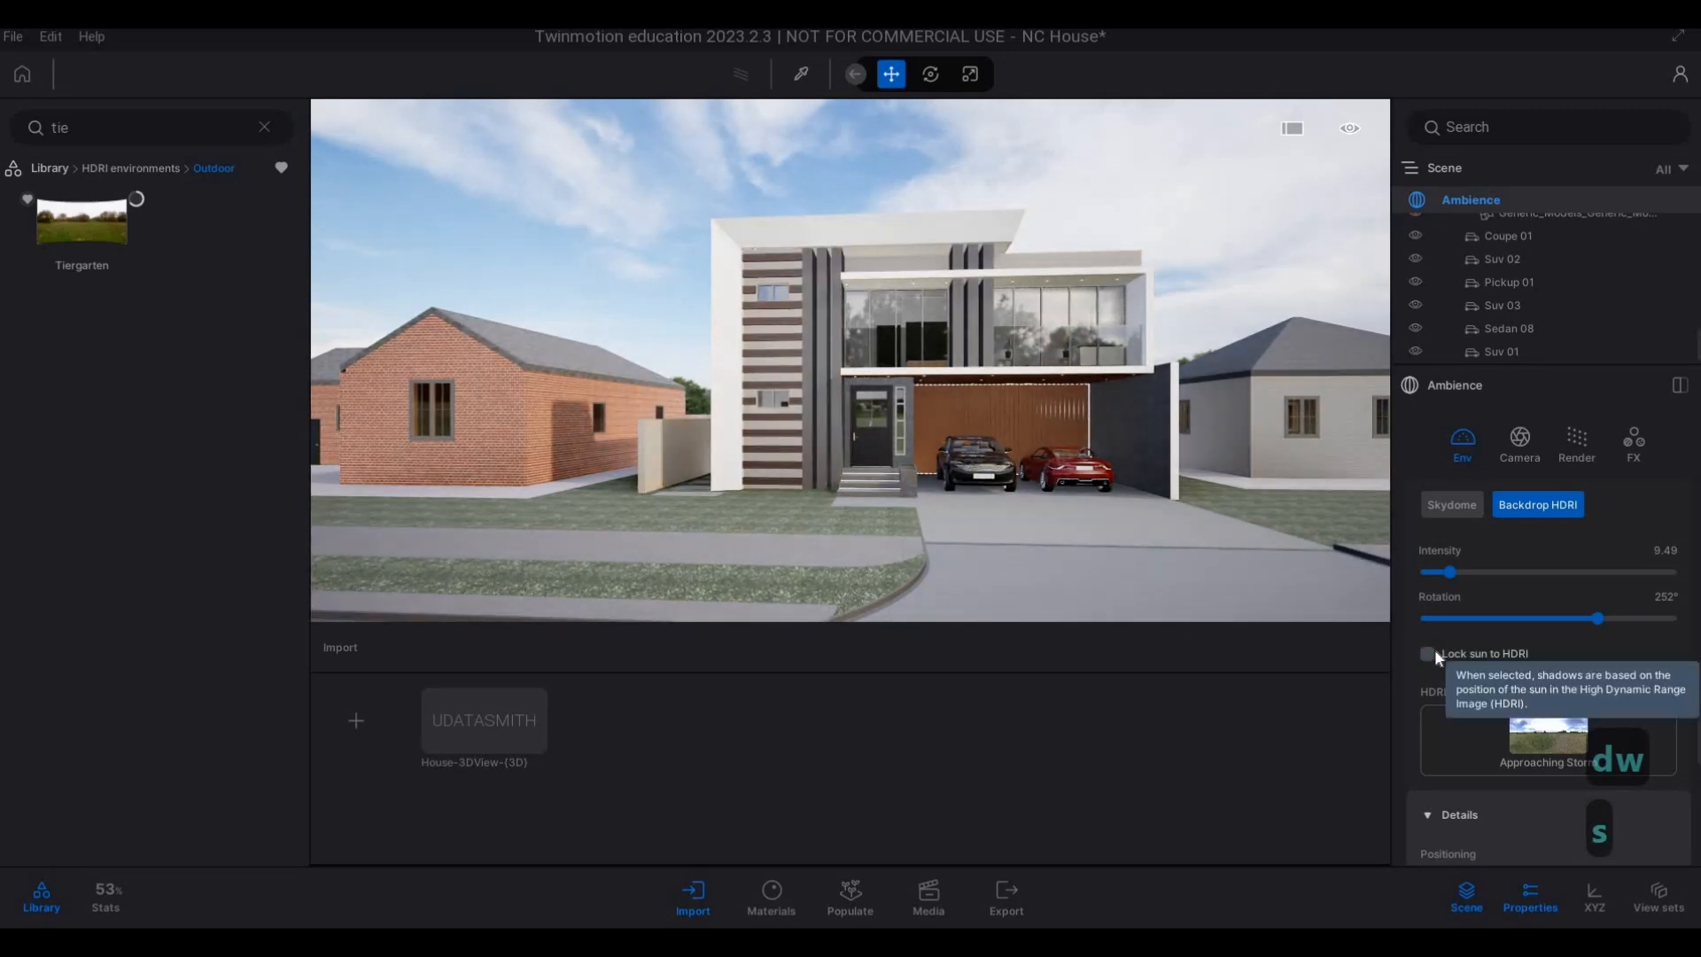
{"action": "left_click", "coordinate": [1427, 652]}
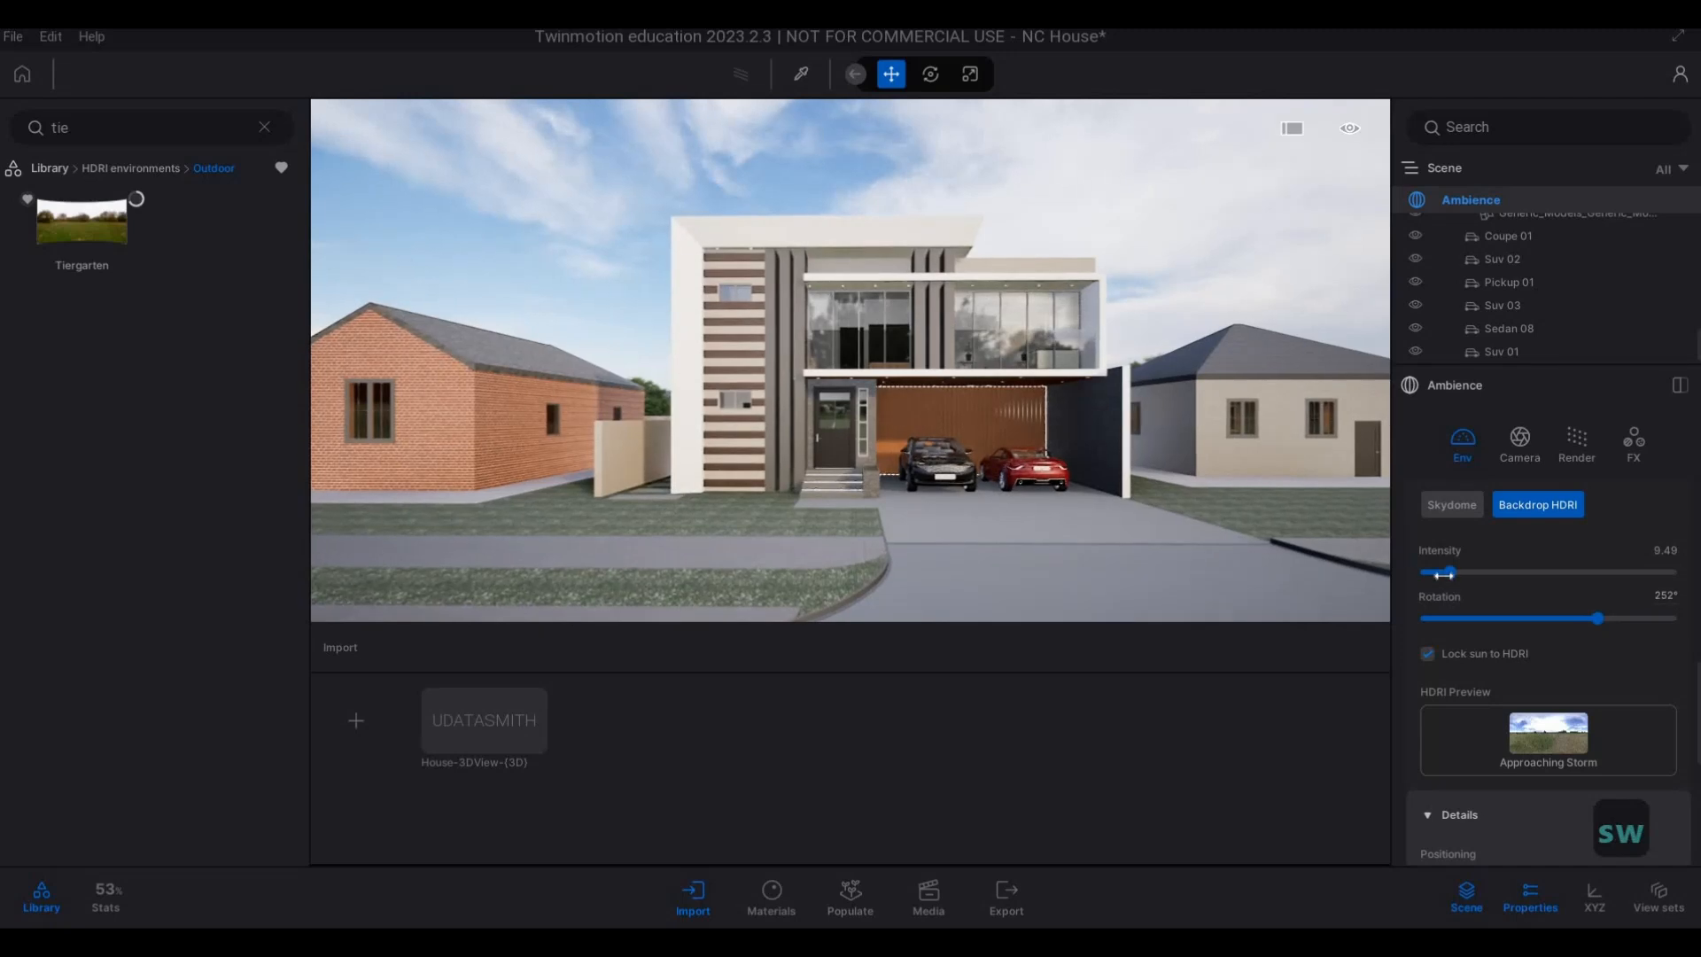
Set the backdrop HDRI's intensity to 7.66 and check the lighting on the house.
{"action": "left_click_drag", "start_coordinate": [1447, 572], "coordinate": [1440, 576]}
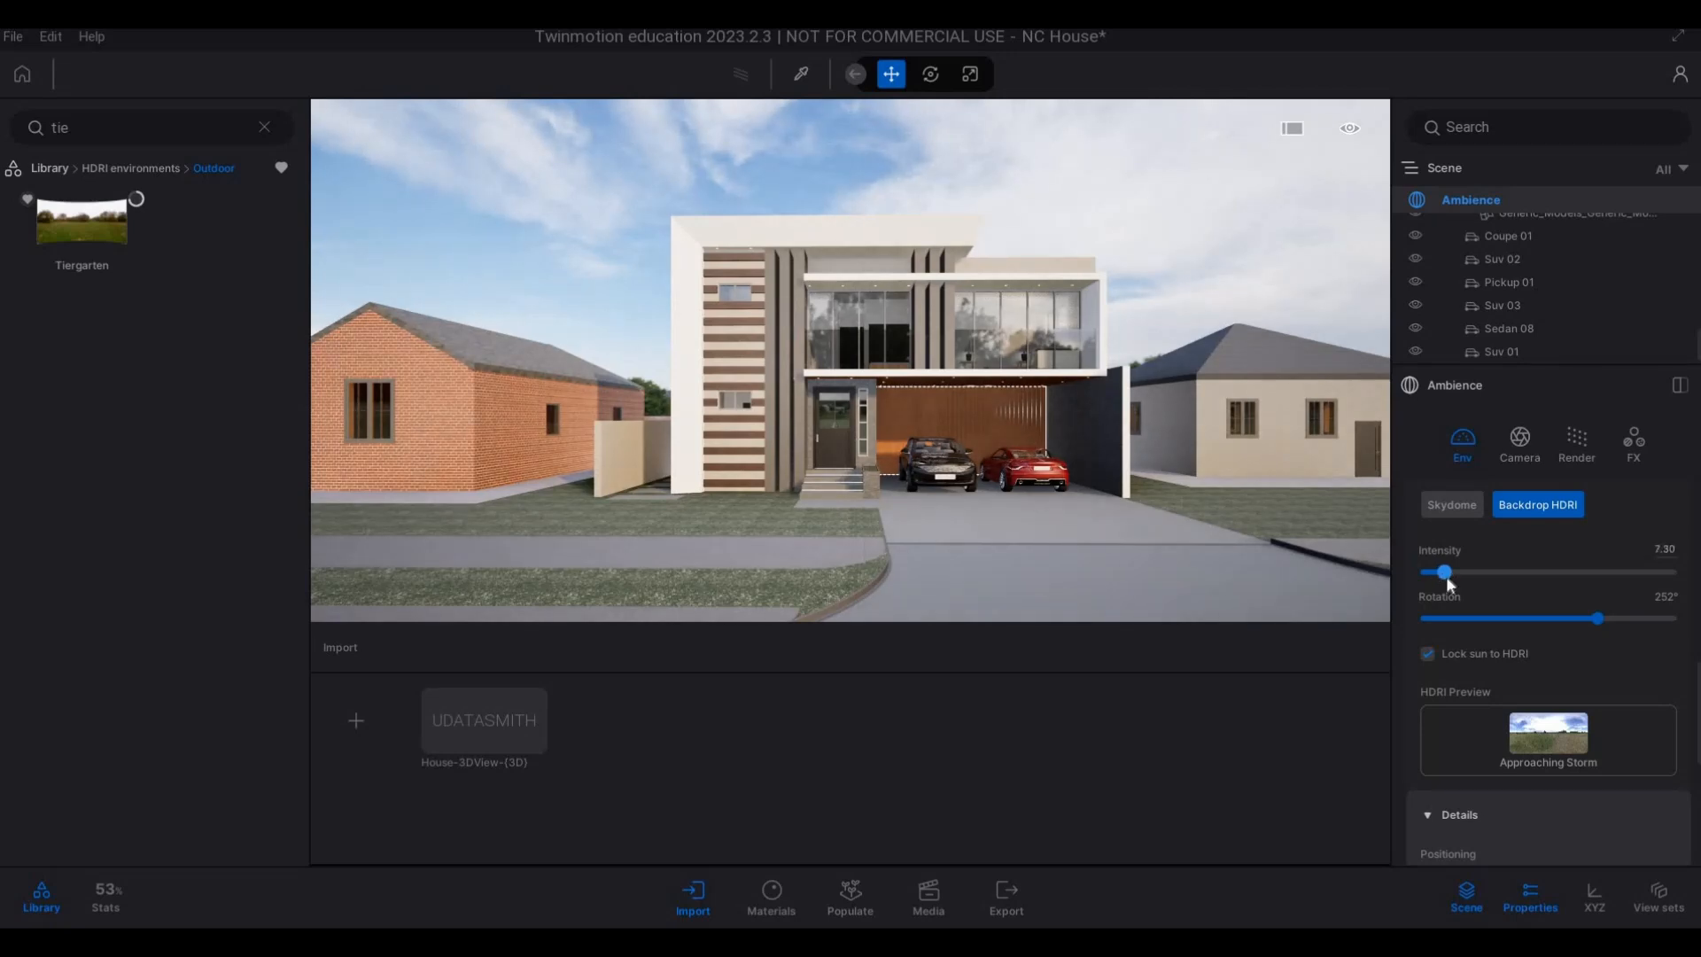
{"action": "key", "text": "d"}
{"action": "key", "text": "a"}
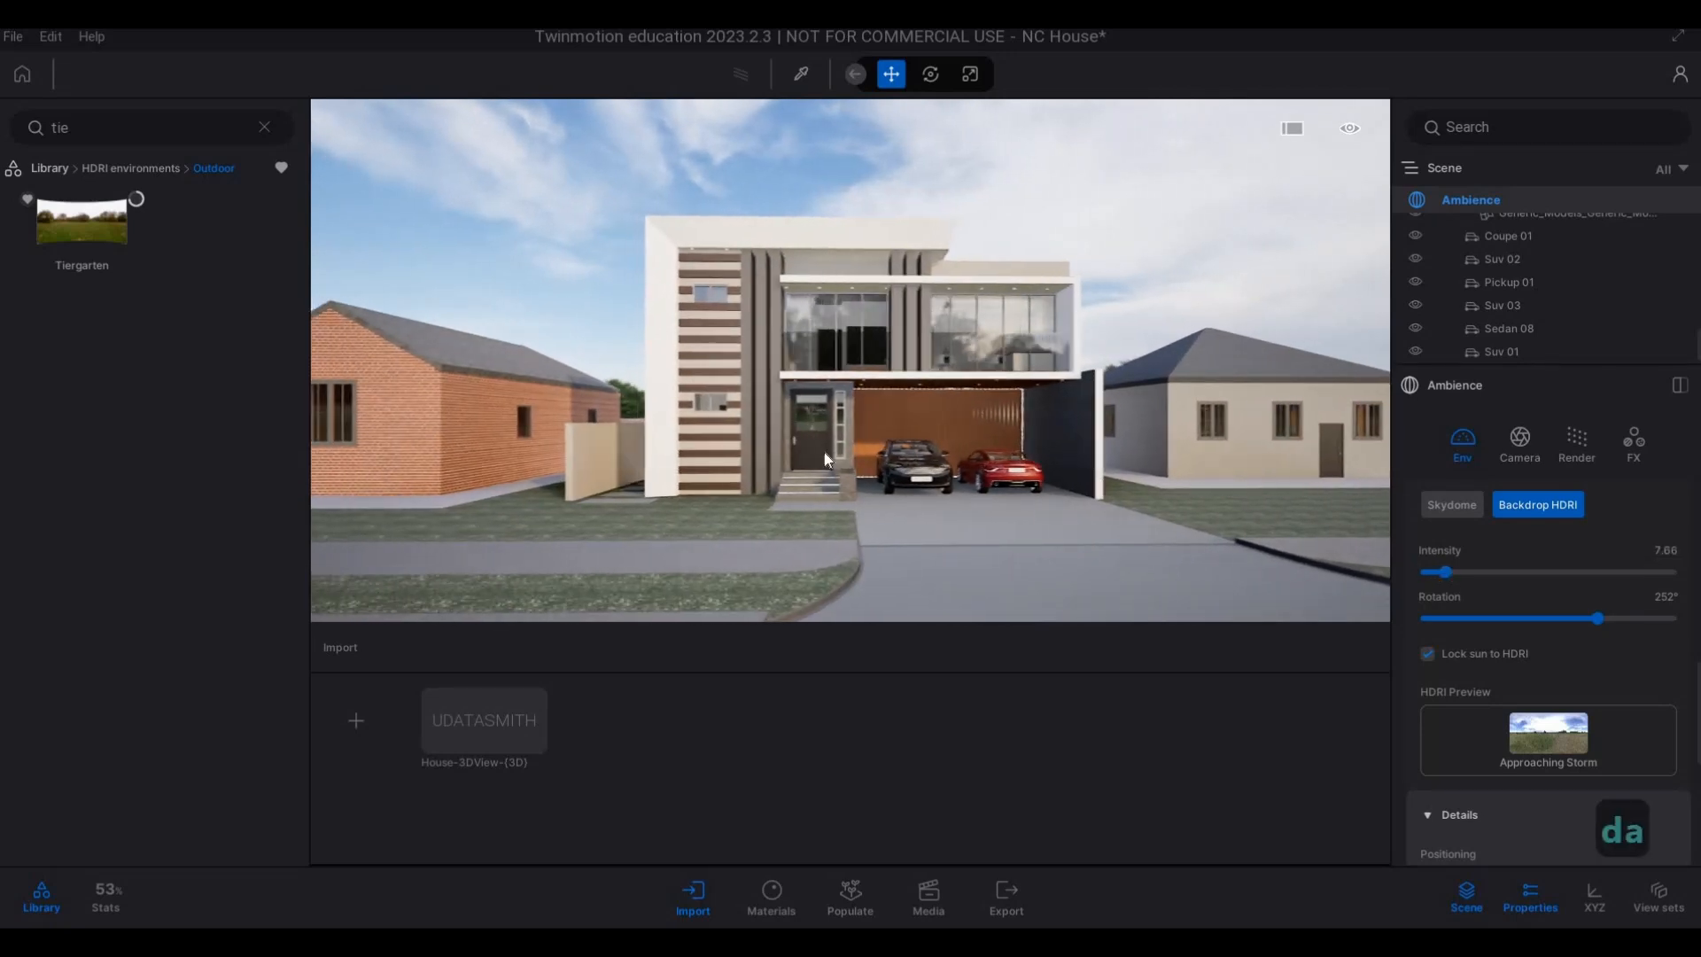
{"action": "key", "text": "w"}
{"action": "key", "text": "a"}
{"action": "key", "text": "s"}
{"action": "key", "text": "e"}
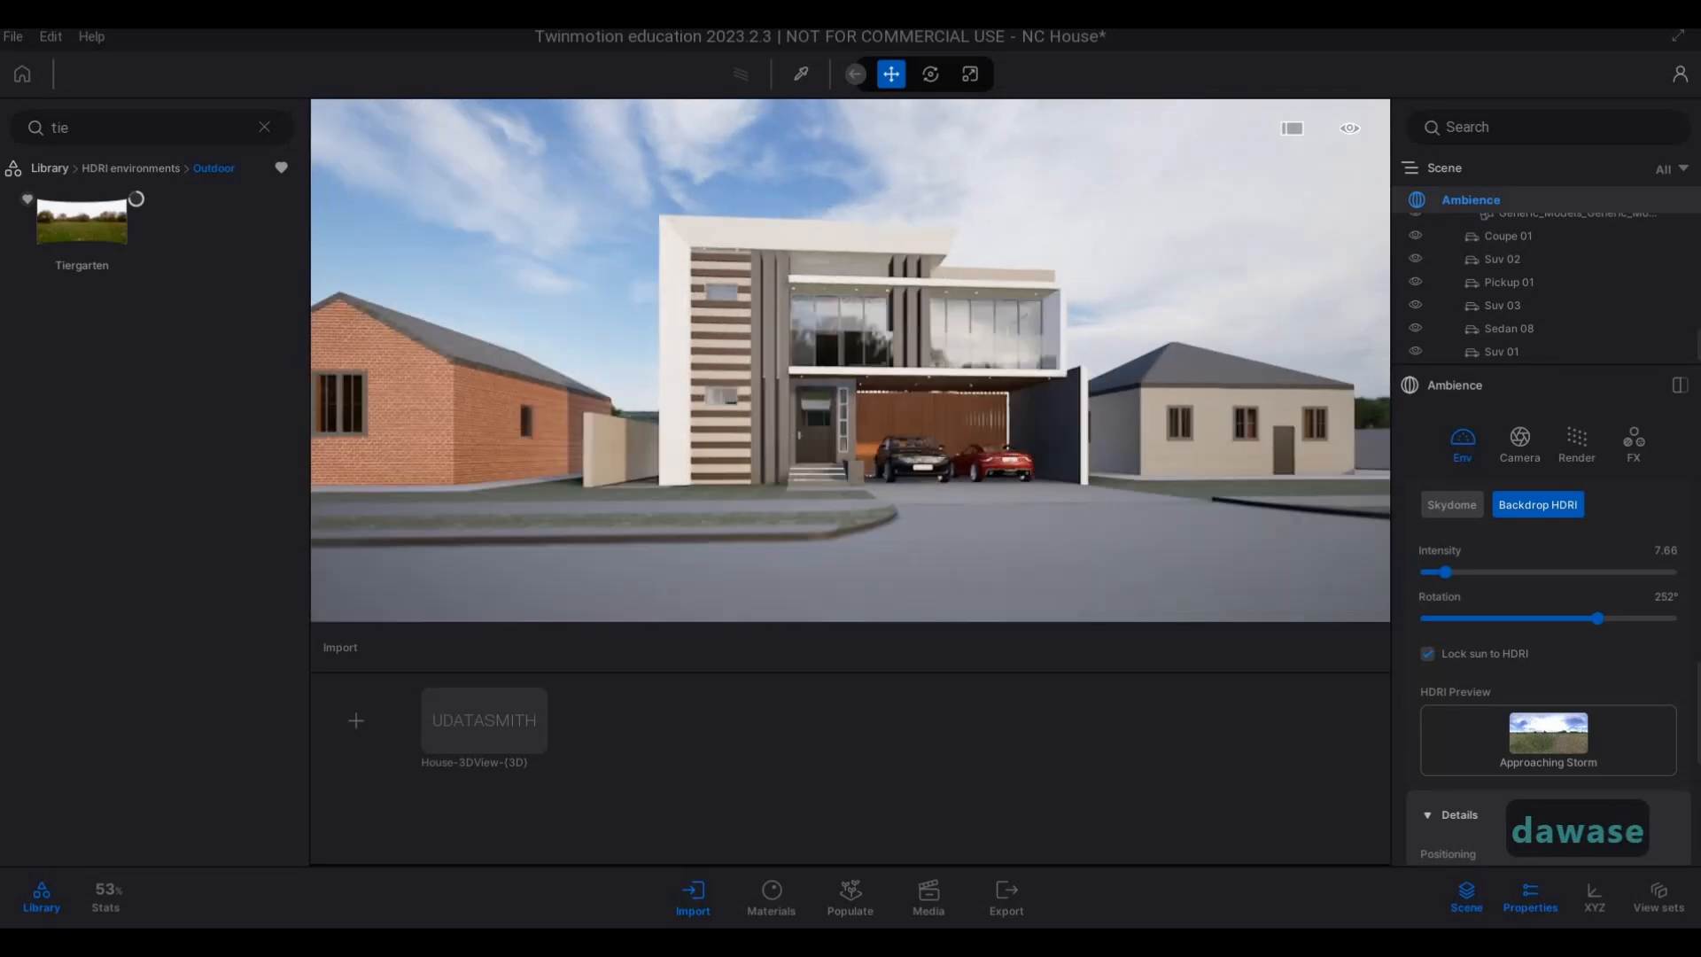
{"action": "key", "text": "q"}
{"action": "key", "text": "q"}
{"action": "key", "text": "d"}
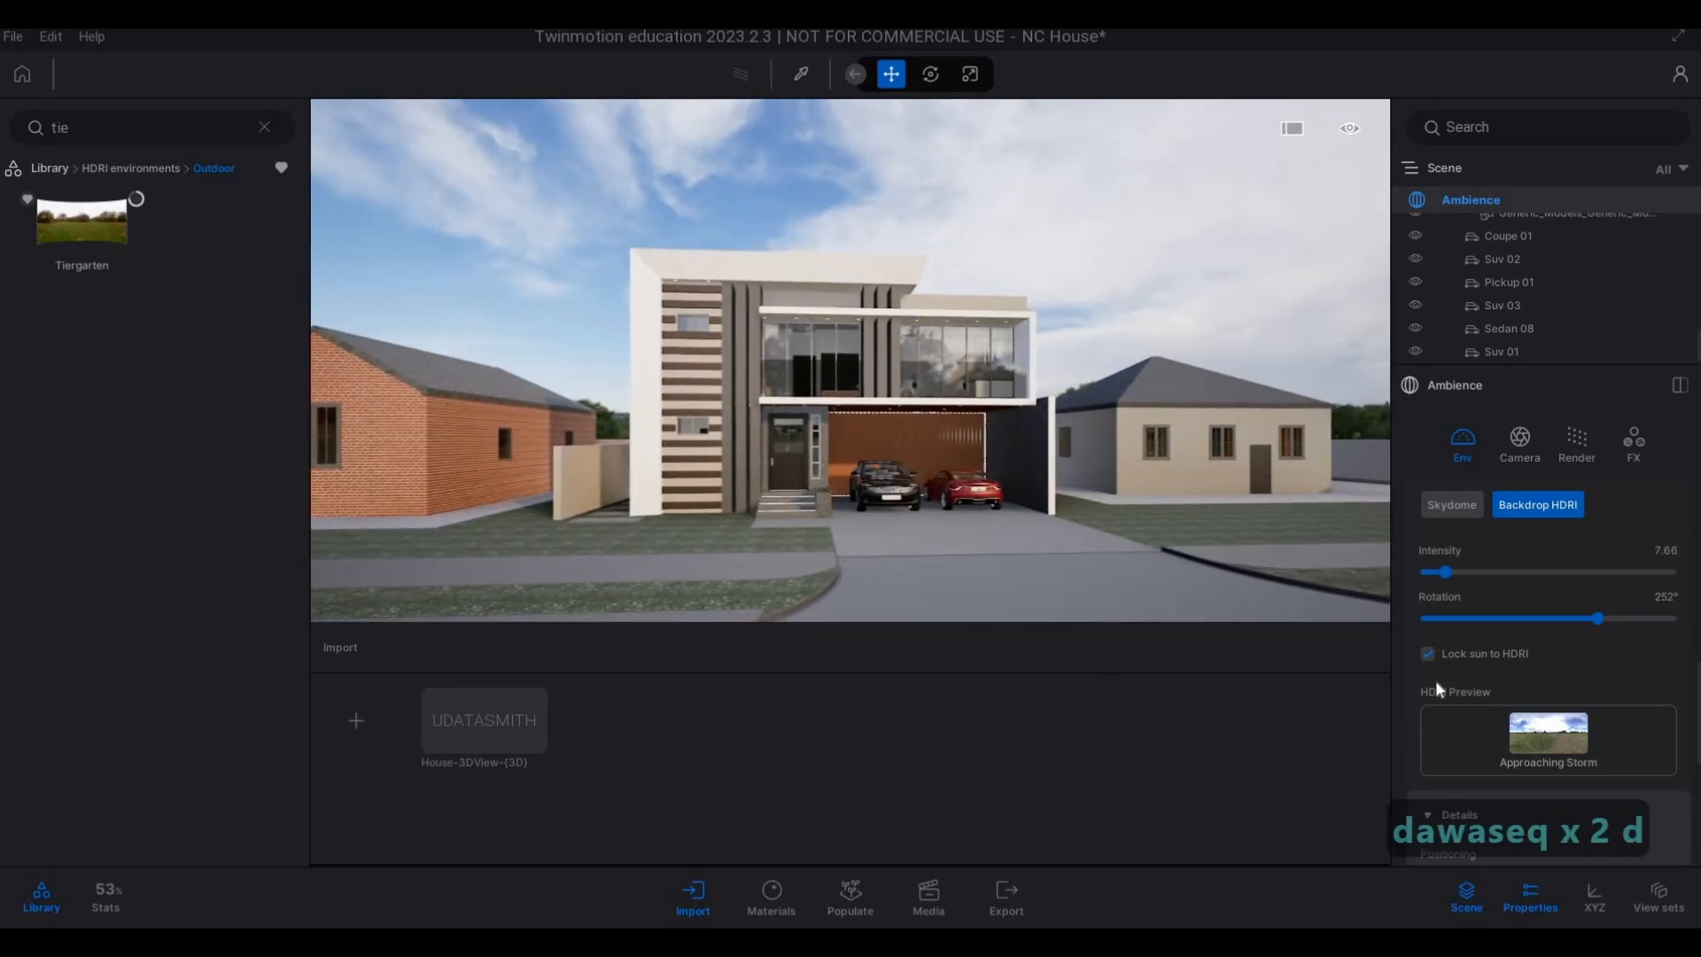
Set the backdrop HDRI's height offset to about -0.9 m in its positioning details.
{"action": "scroll", "coordinate": [1435, 678], "scroll_direction": "down", "scroll_amount": 2}
{"action": "scroll", "coordinate": [1449, 681], "scroll_direction": "down", "scroll_amount": 6}
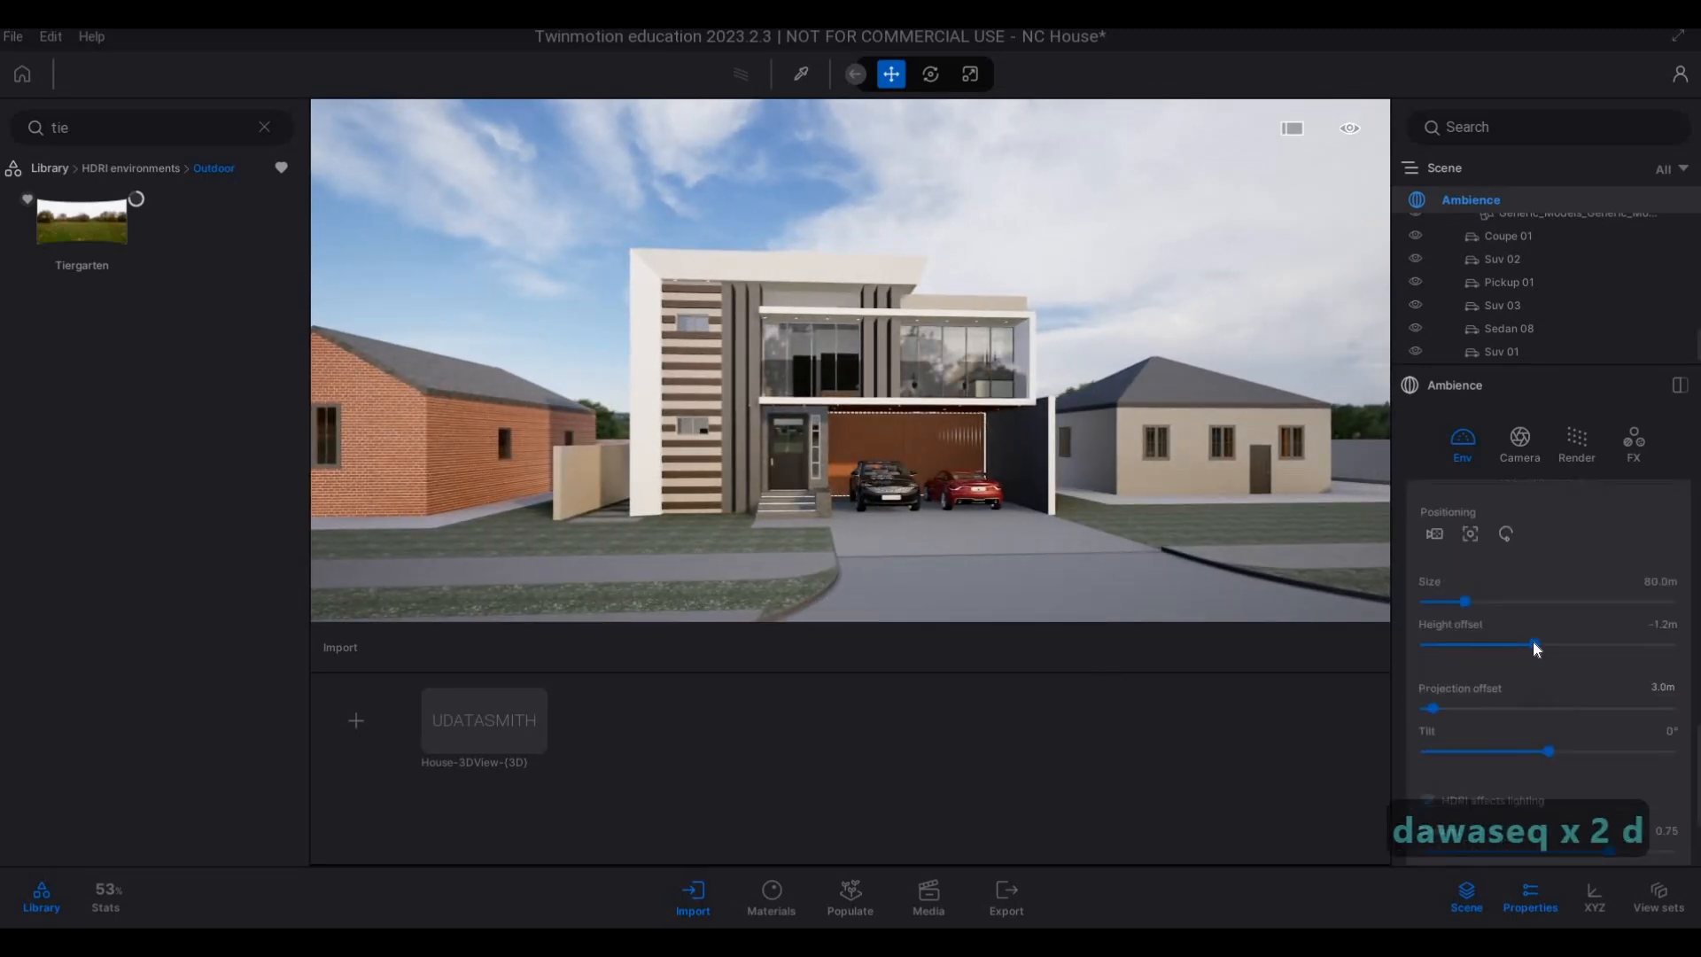
{"action": "left_click_drag", "start_coordinate": [1533, 643], "coordinate": [1524, 643]}
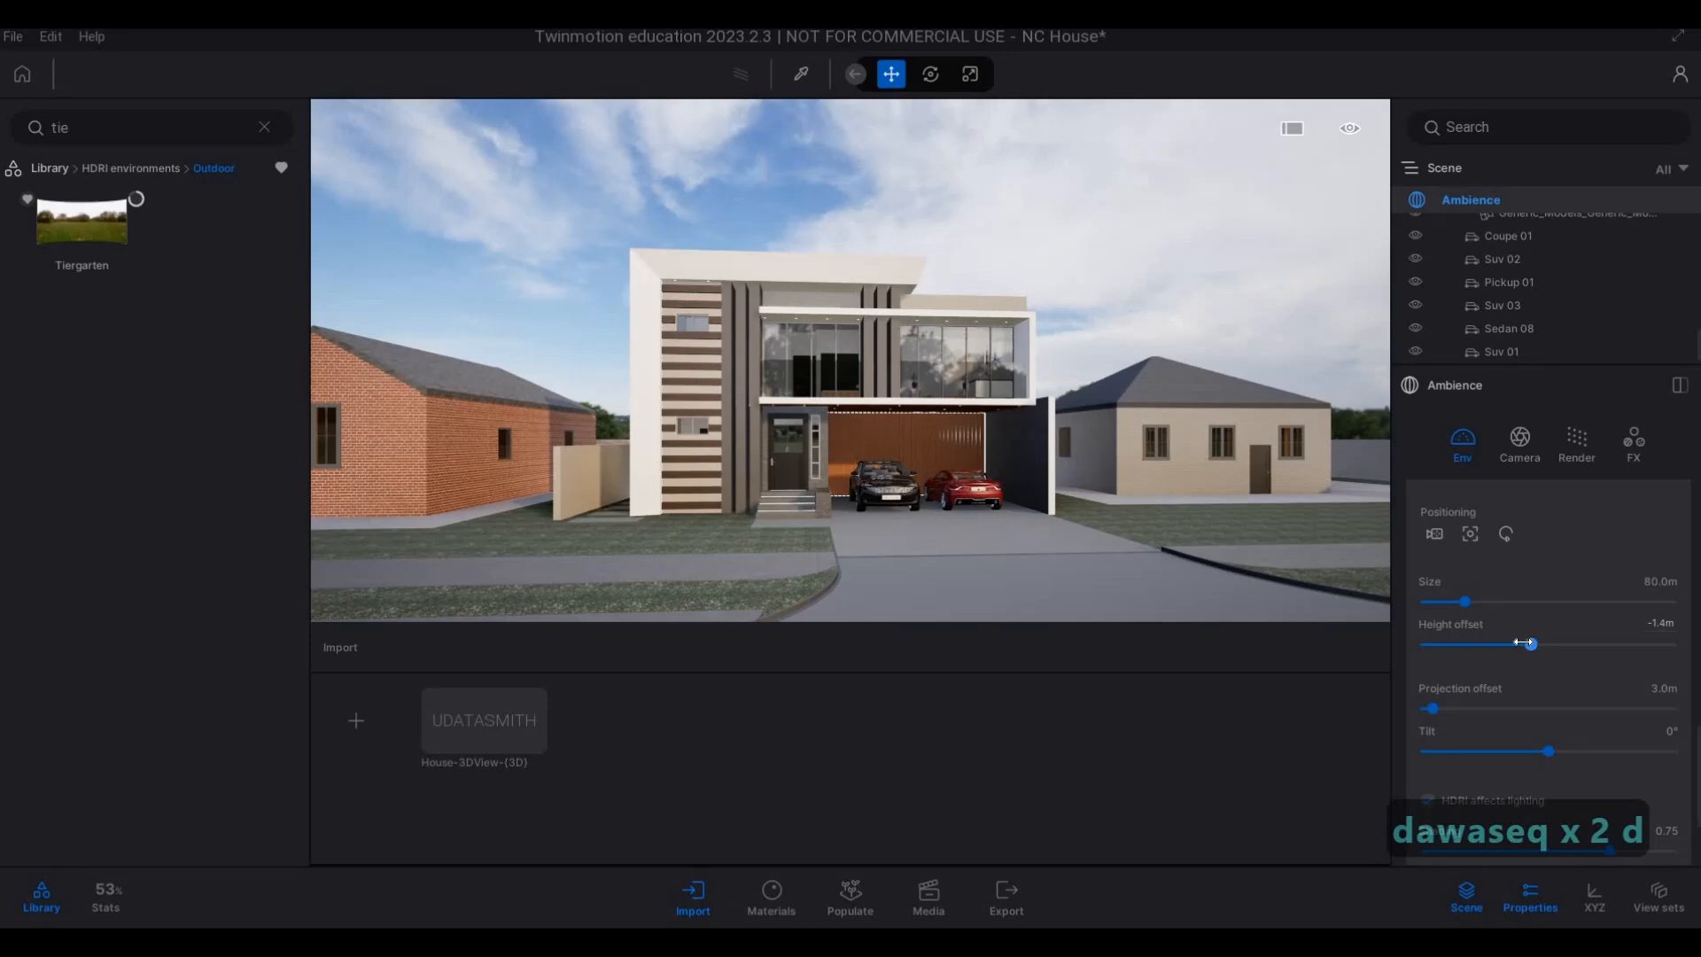
{"action": "left_click", "coordinate": [1536, 644]}
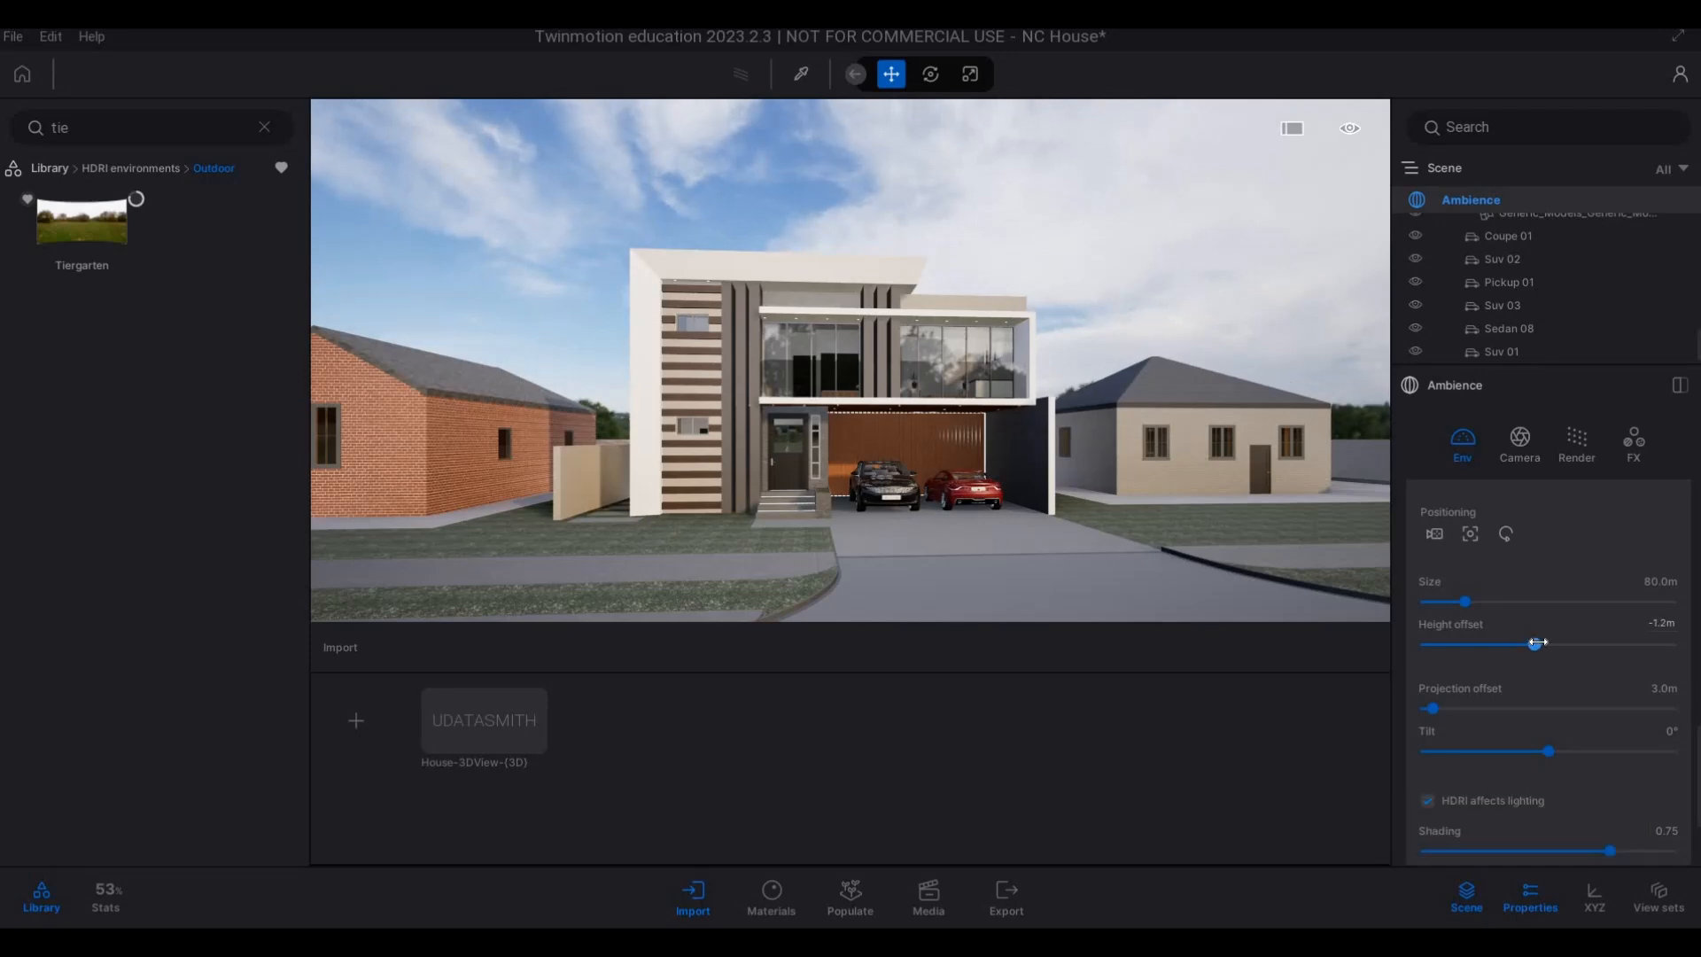
{"action": "left_click", "coordinate": [1537, 643]}
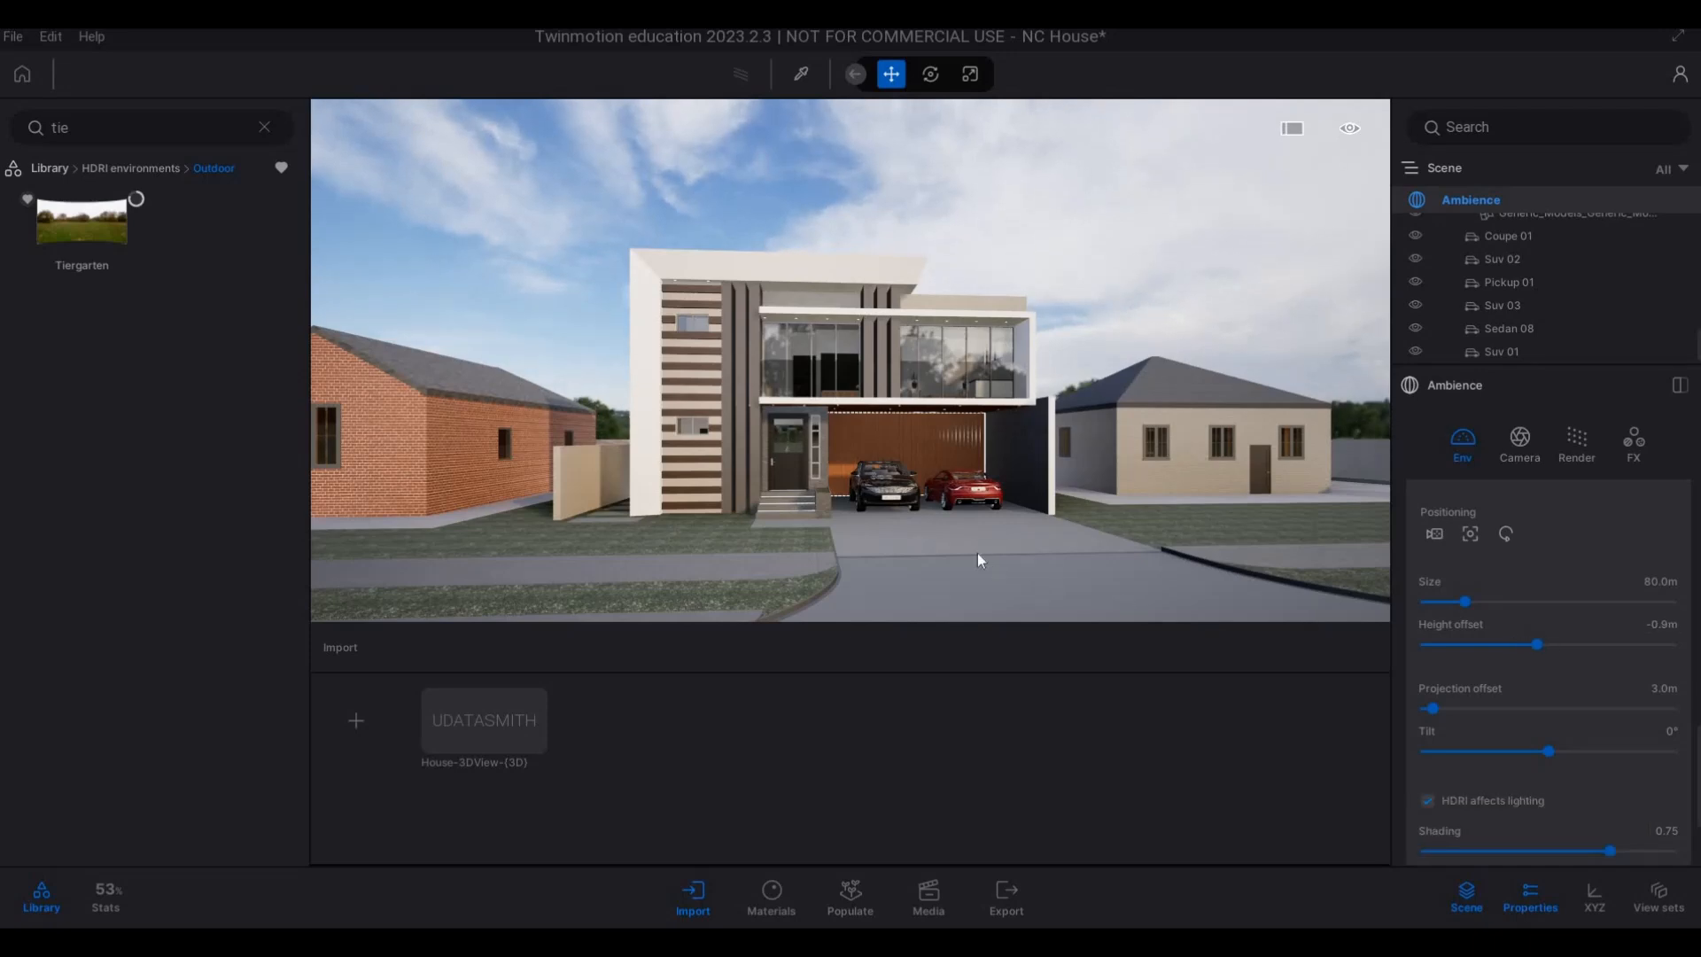
{"action": "key", "text": "s"}
{"action": "key", "text": "d"}
{"action": "key", "text": "q"}
{"action": "key", "text": "d"}
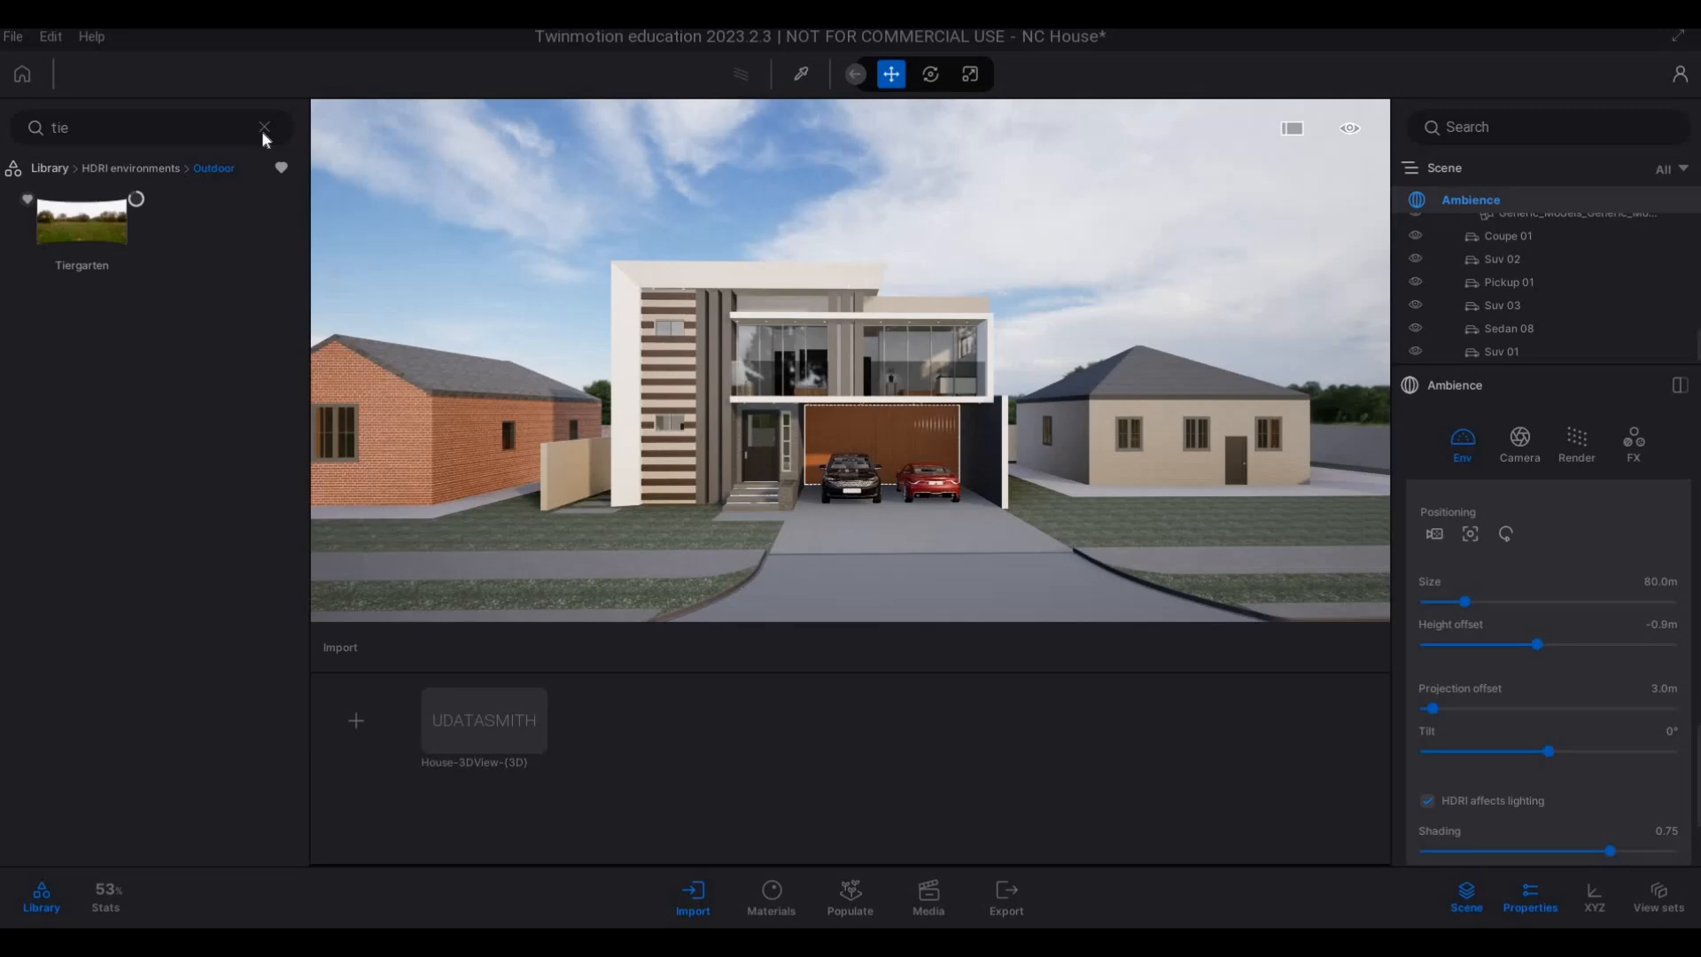
Clear the library search, return to the Library's top level and turn off the favourites filter.
{"action": "left_click", "coordinate": [262, 130]}
{"action": "left_click", "coordinate": [49, 171]}
{"action": "left_click", "coordinate": [281, 169]}
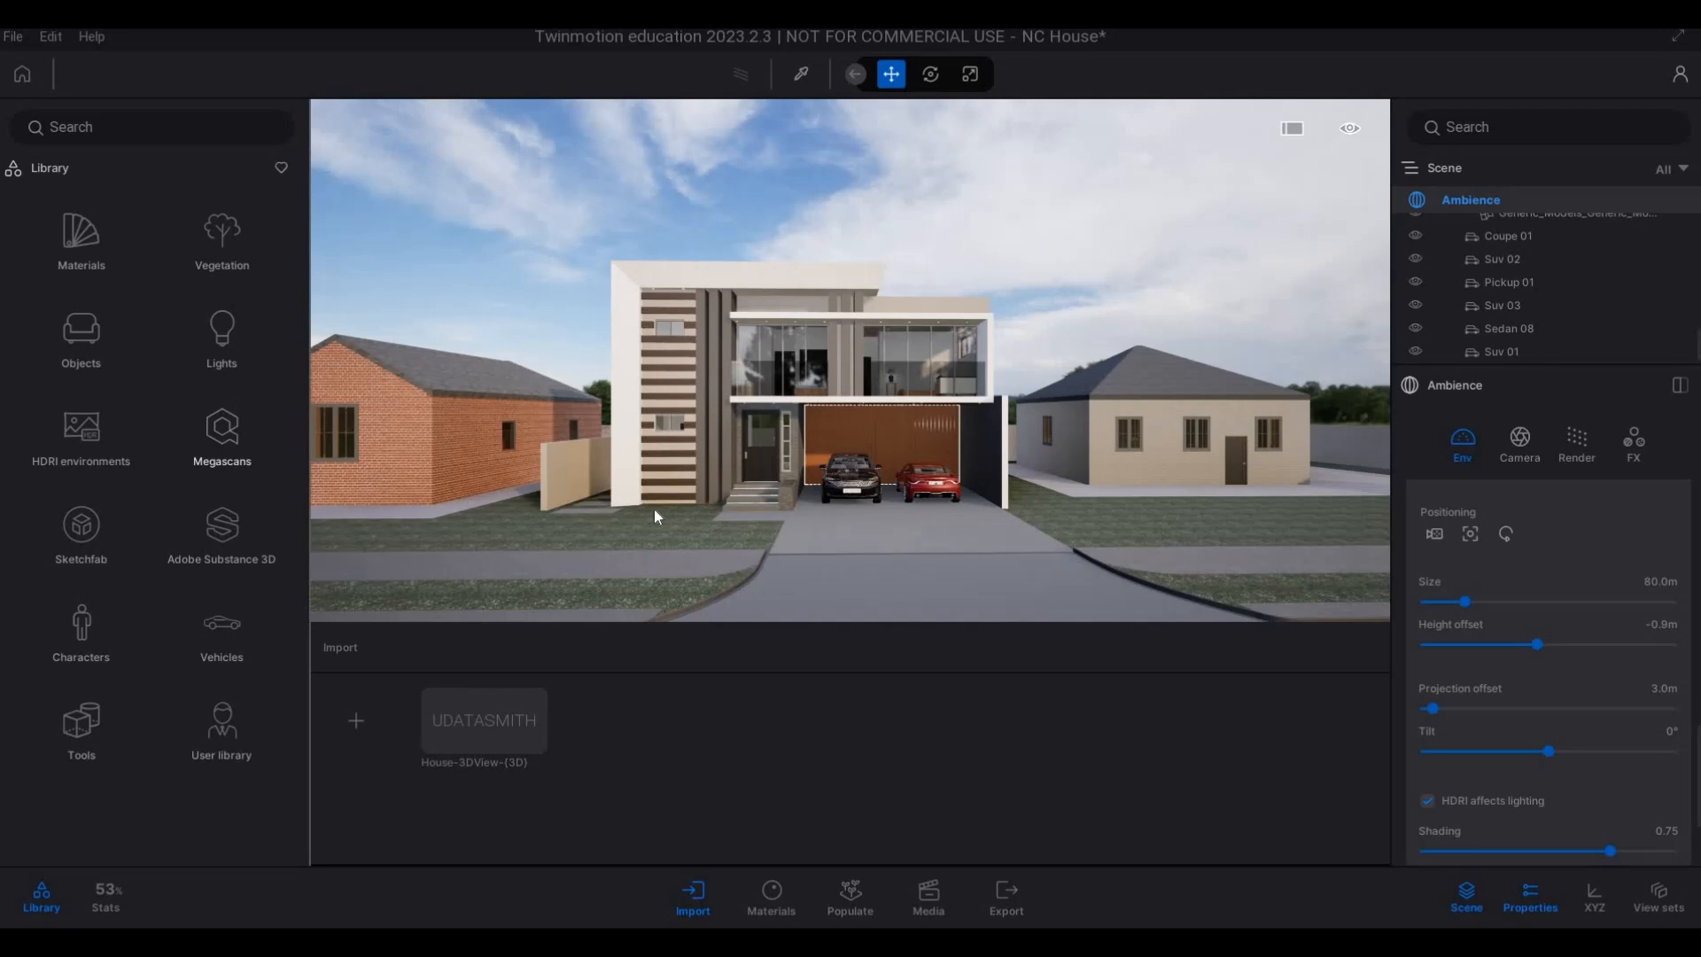
Isolate the front lawn floor beside the driveway, Floors_Floor_FLOOR_2.
{"action": "key", "text": "a"}
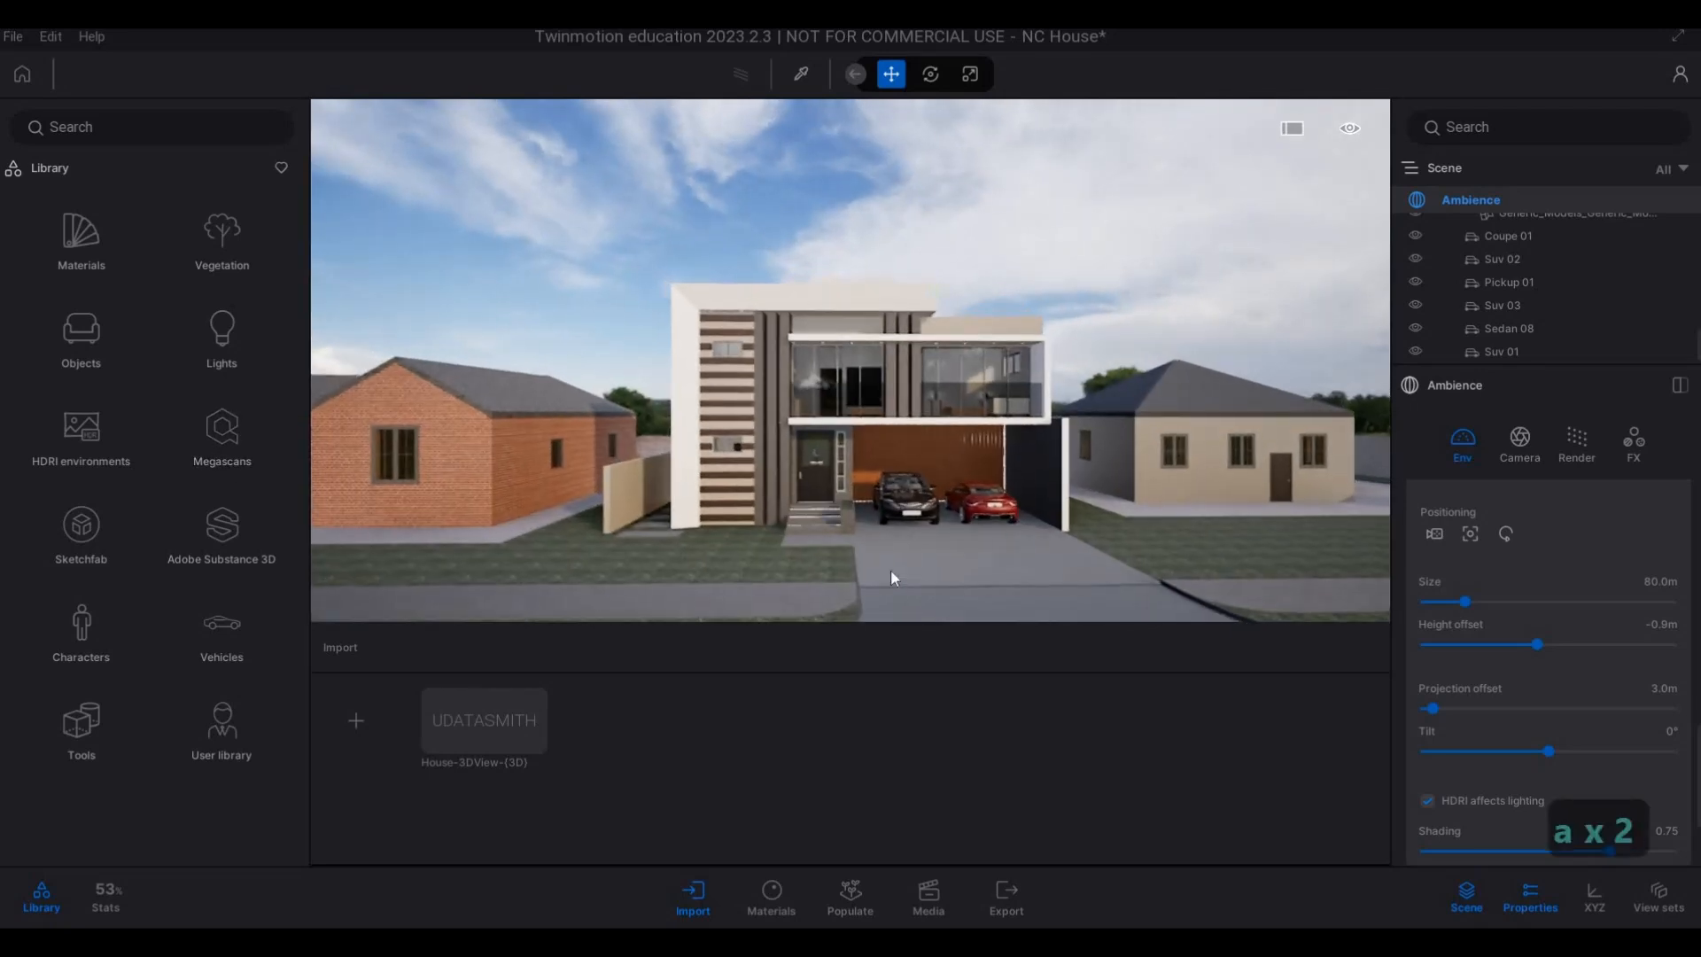
{"action": "key", "text": "a"}
{"action": "key", "text": "w"}
{"action": "key", "text": "a"}
{"action": "key", "text": "w"}
{"action": "key", "text": "e"}
{"action": "key", "text": "a"}
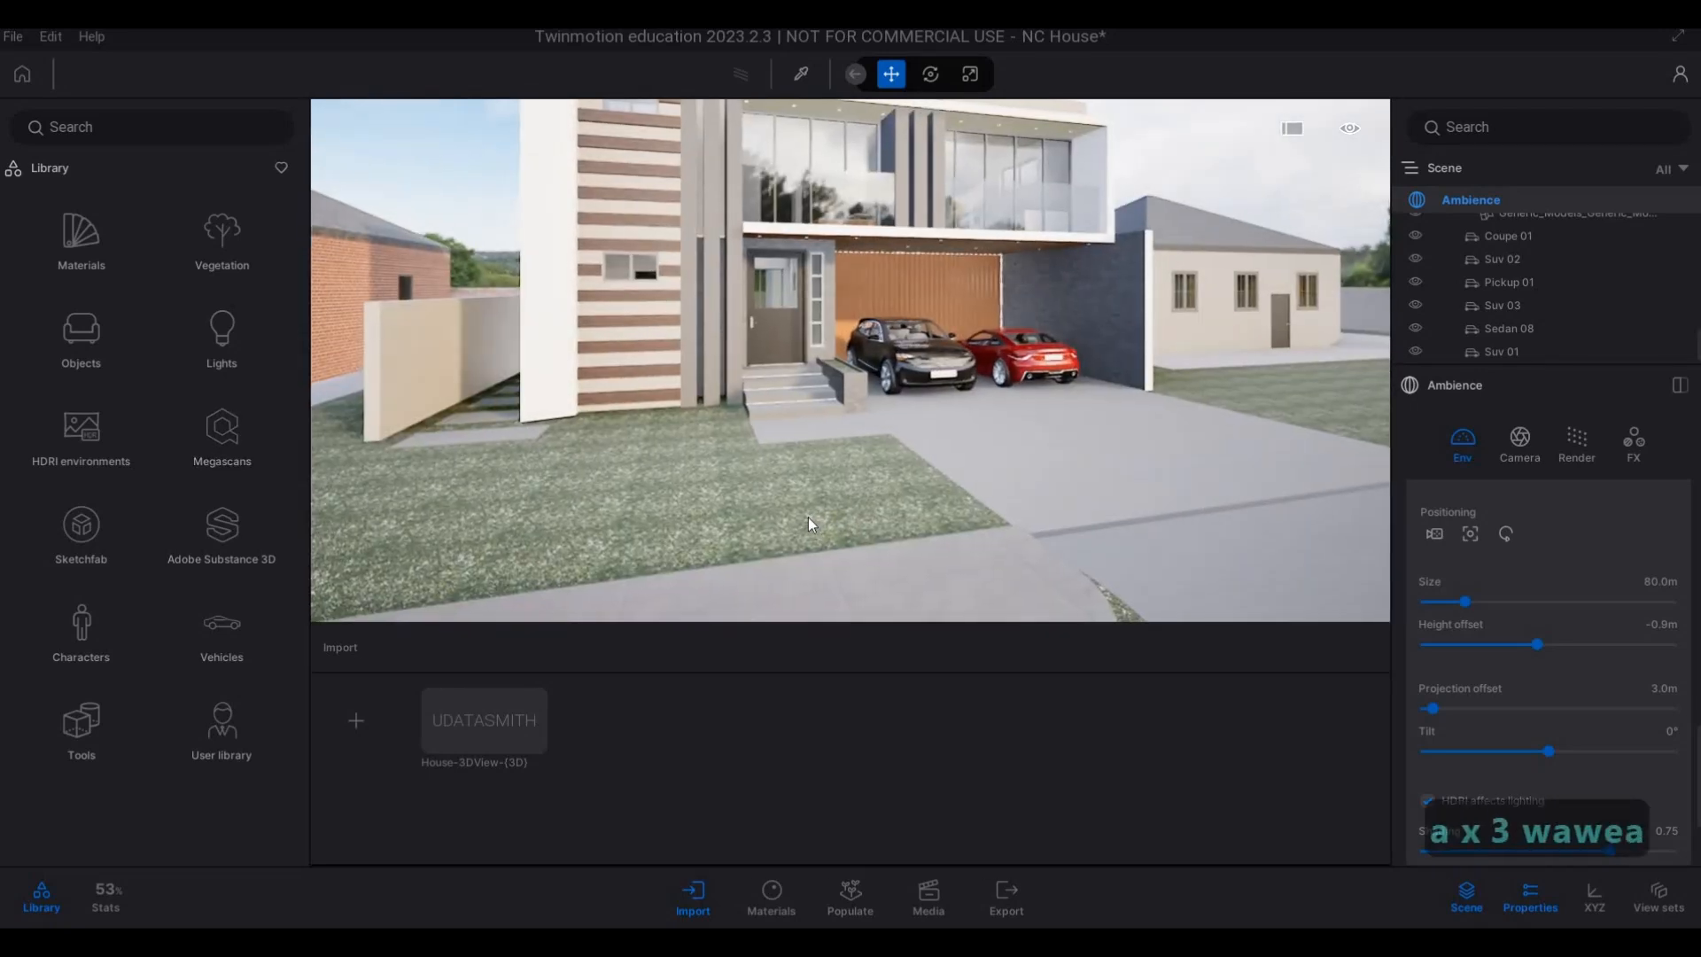
{"action": "left_click", "coordinate": [808, 517]}
{"action": "key", "text": "s"}
{"action": "key", "text": "s"}
{"action": "key", "text": "s"}
{"action": "key", "text": "s"}
{"action": "key", "text": "s"}
{"action": "key", "text": "s"}
{"action": "key", "text": "s"}
{"action": "key", "text": "s"}
{"action": "key", "text": "s"}
{"action": "key", "text": "s"}
{"action": "key", "text": "s"}
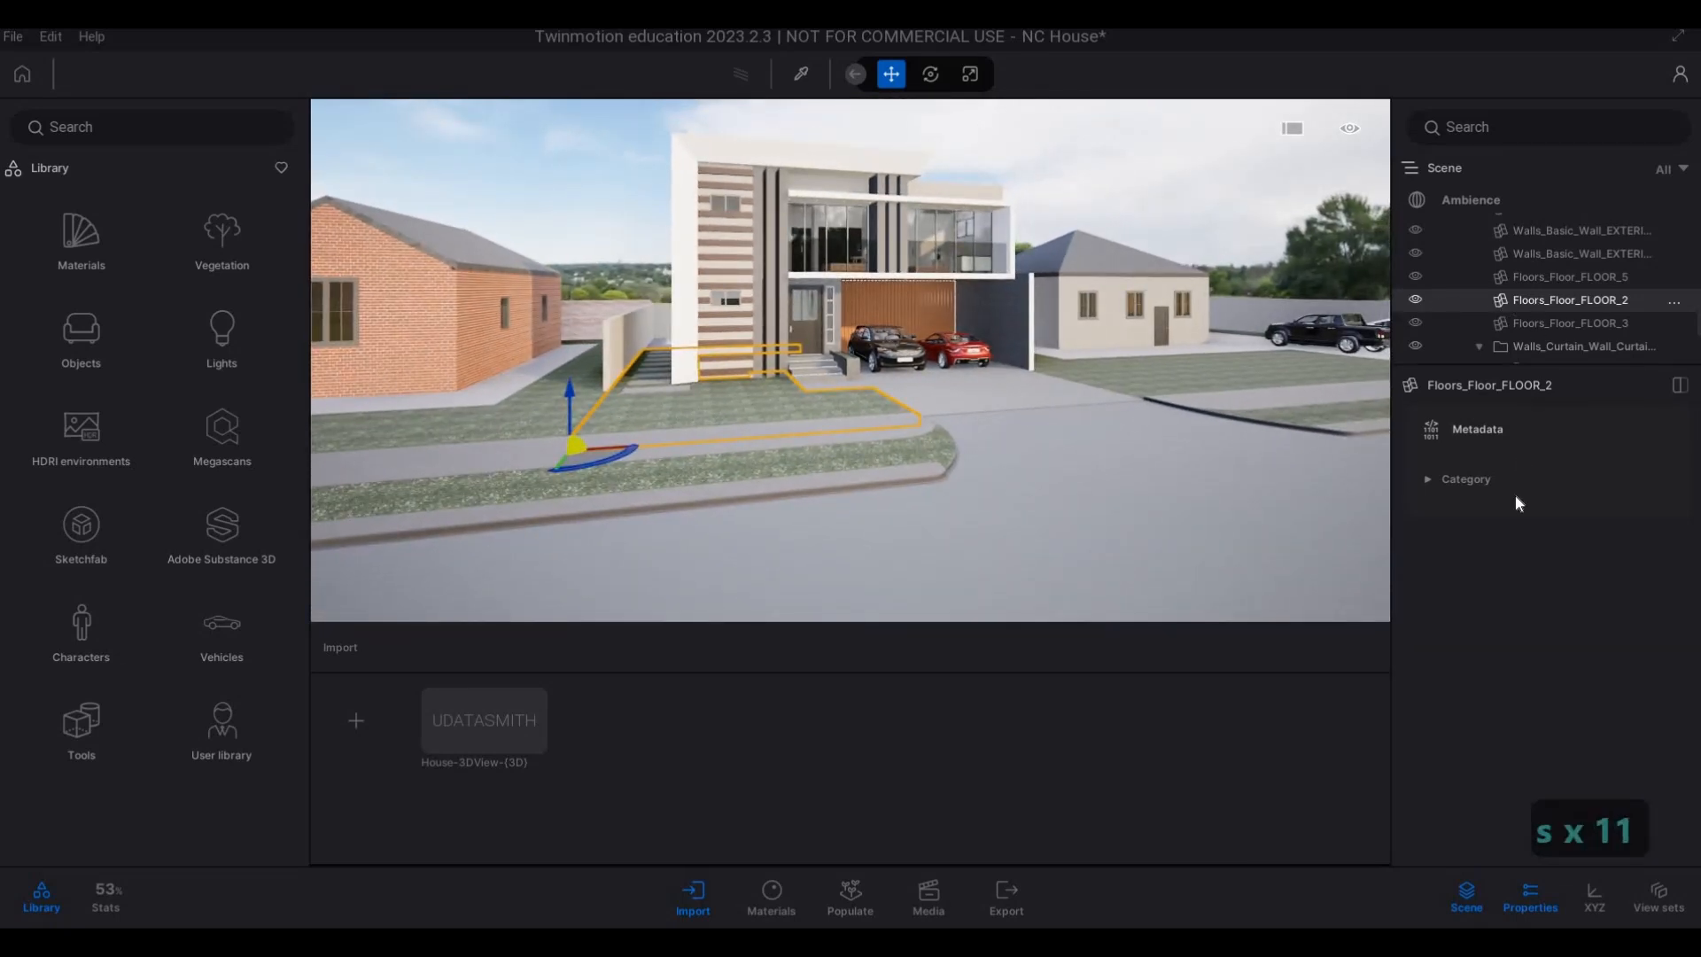
{"action": "right_click", "coordinate": [1533, 299]}
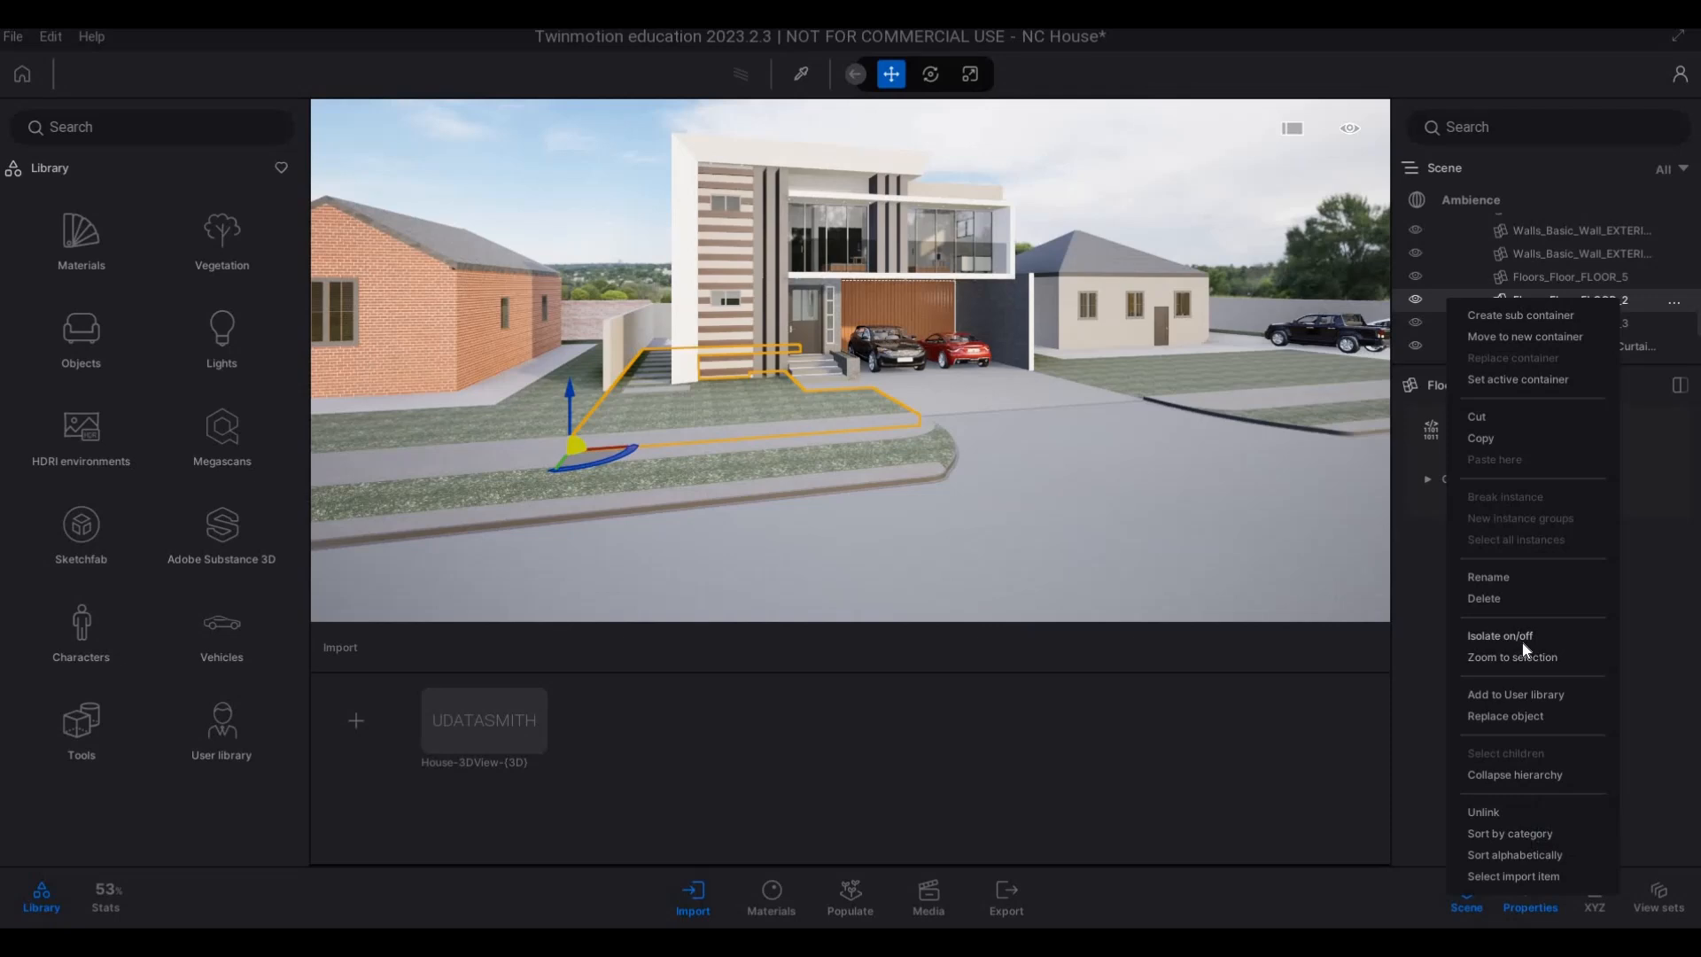
{"action": "left_click", "coordinate": [1521, 639]}
Undo the isolation of the front lawn floor and clear the selection of ground surfaces.
{"action": "key", "text": "ctrl+z"}
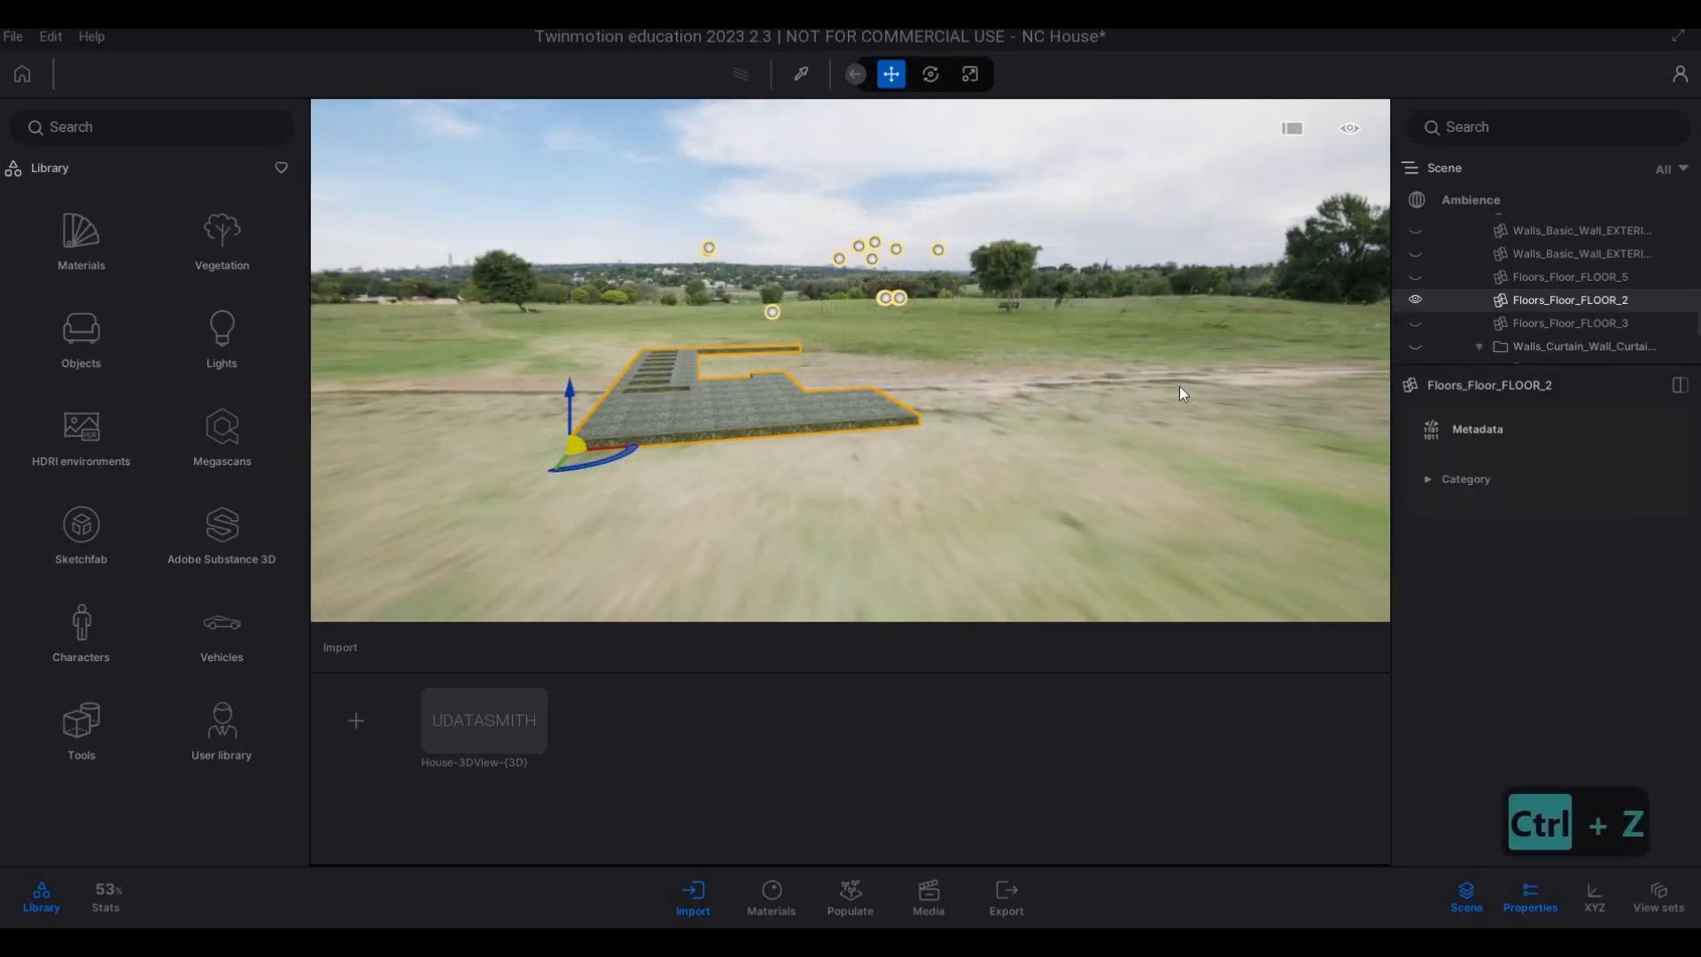
{"action": "key", "text": "ctrl+z"}
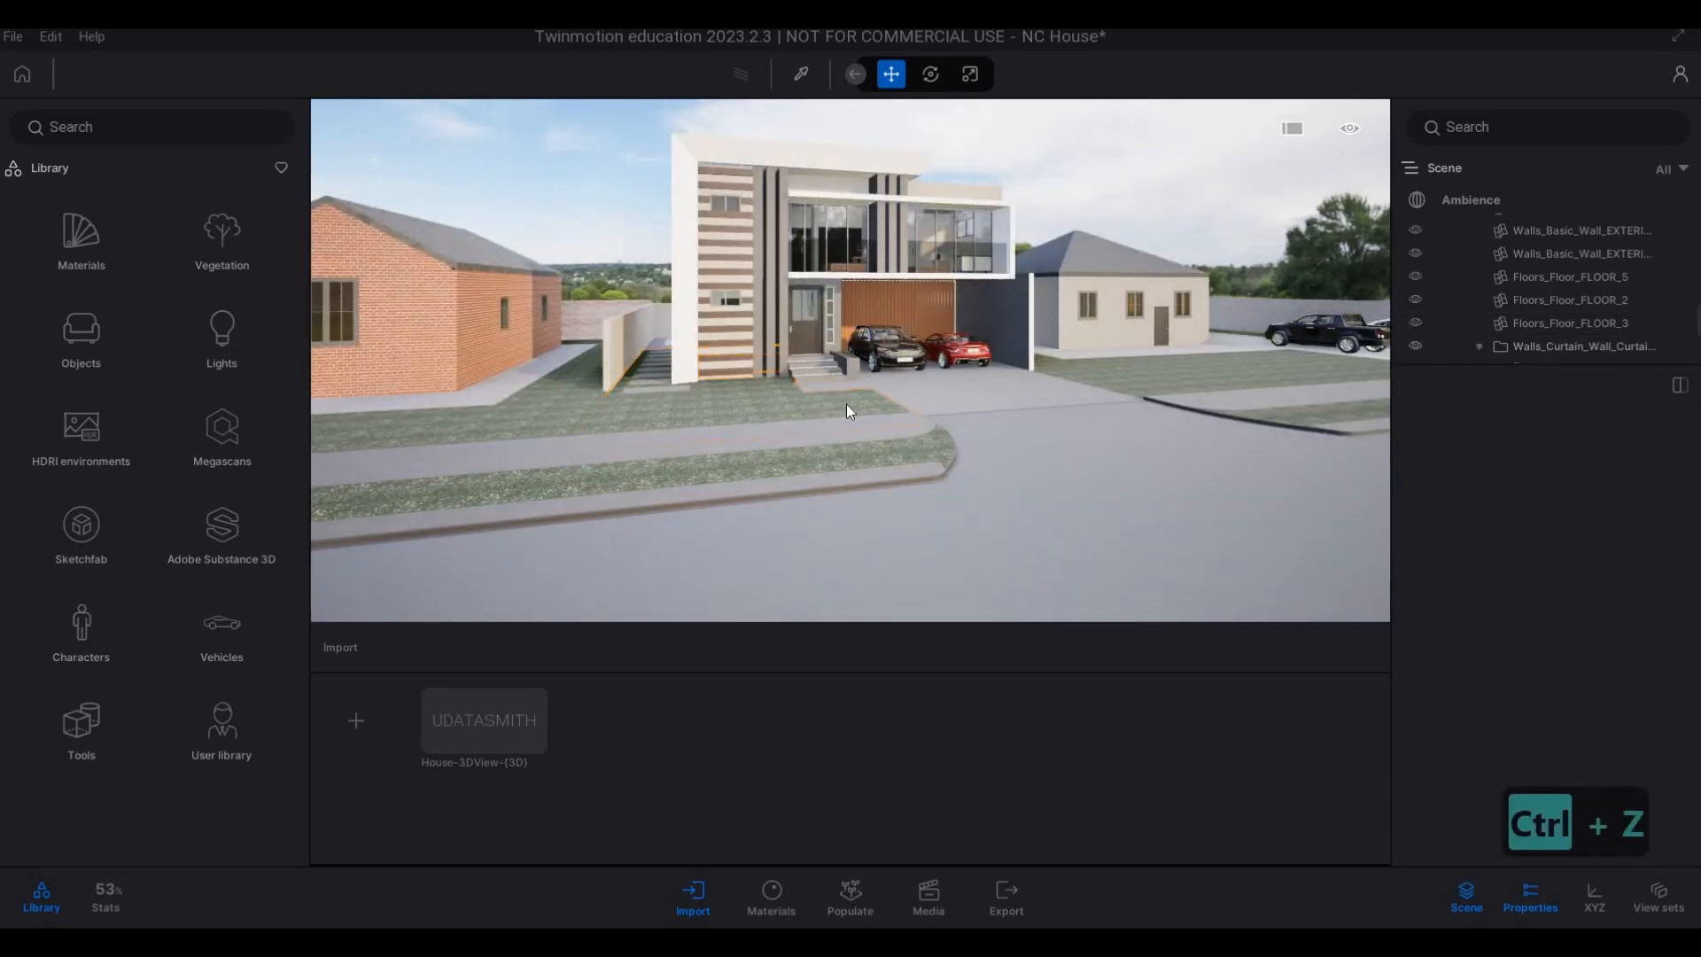
{"action": "key", "text": "ctrl+z"}
{"action": "key", "text": "ctrl+z"}
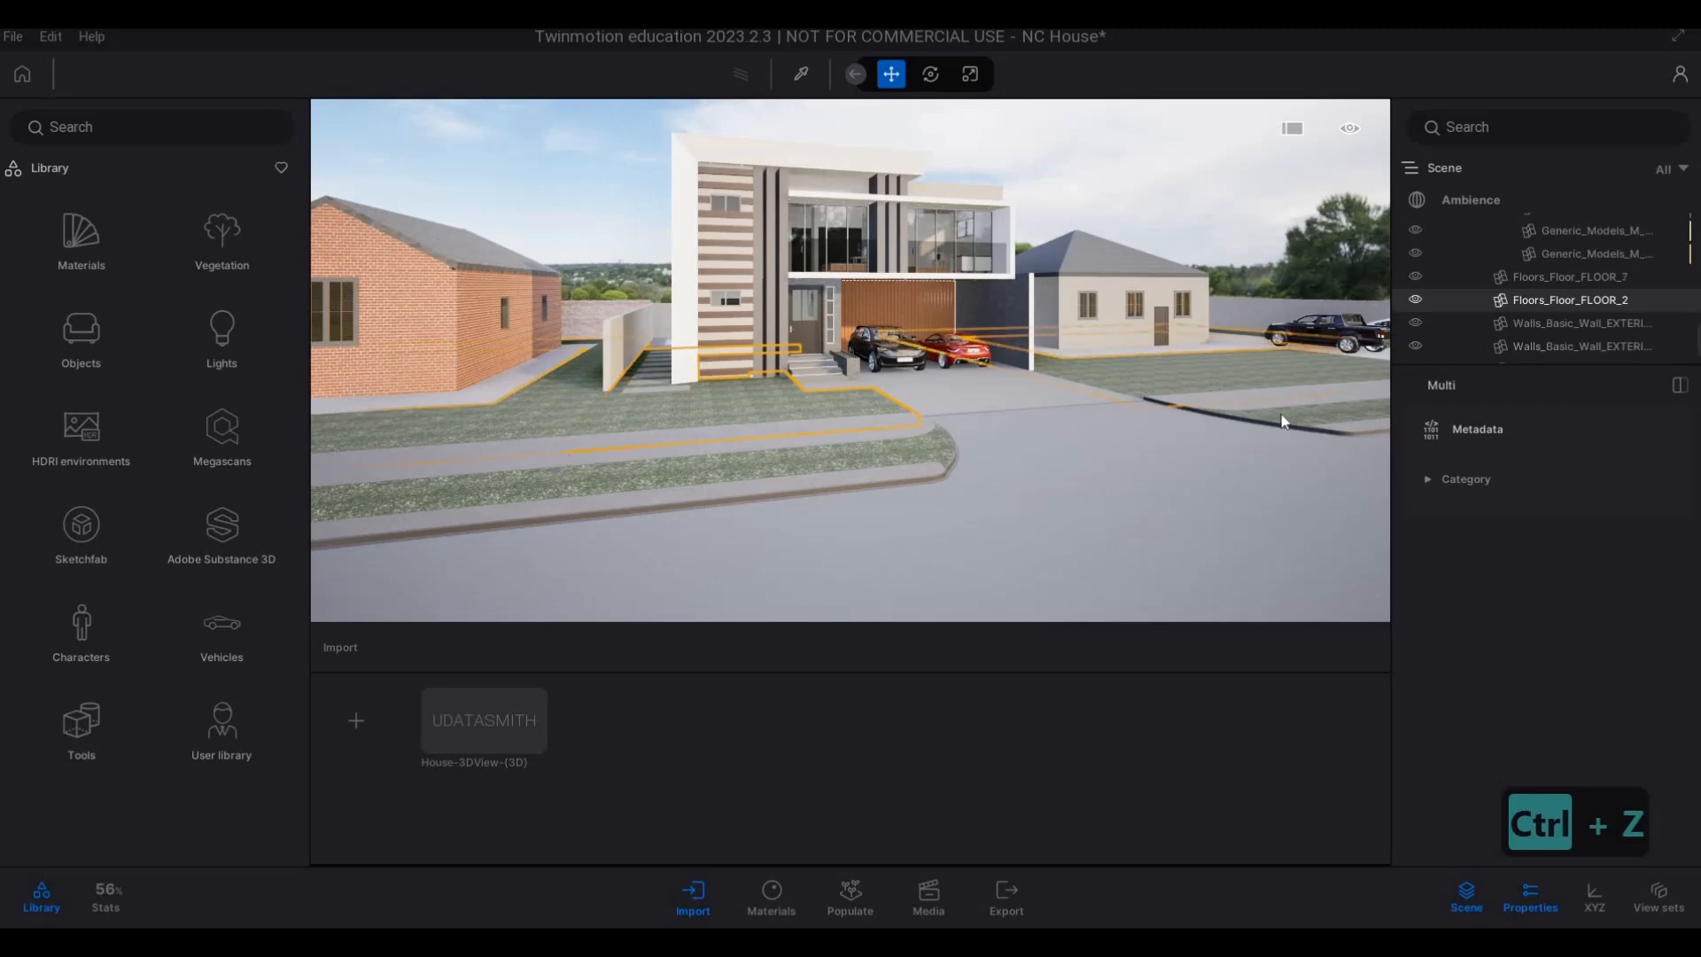
{"action": "left_click", "coordinate": [812, 469], "text": "ctrl"}
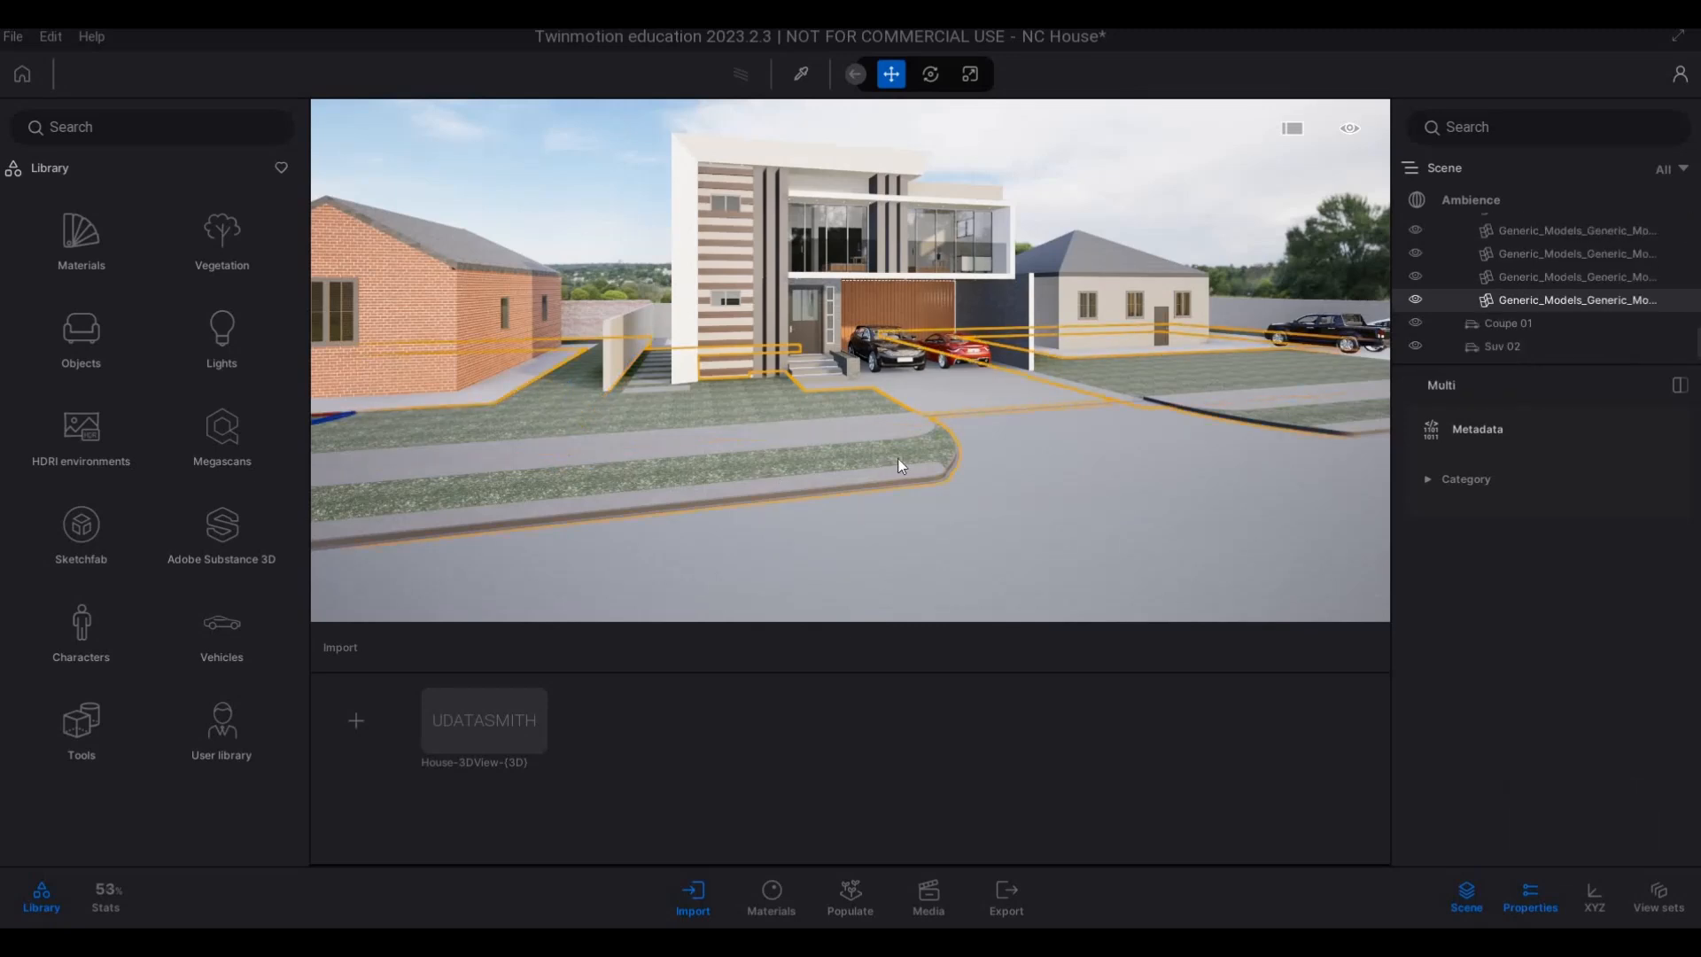
{"action": "key", "text": "Escape"}
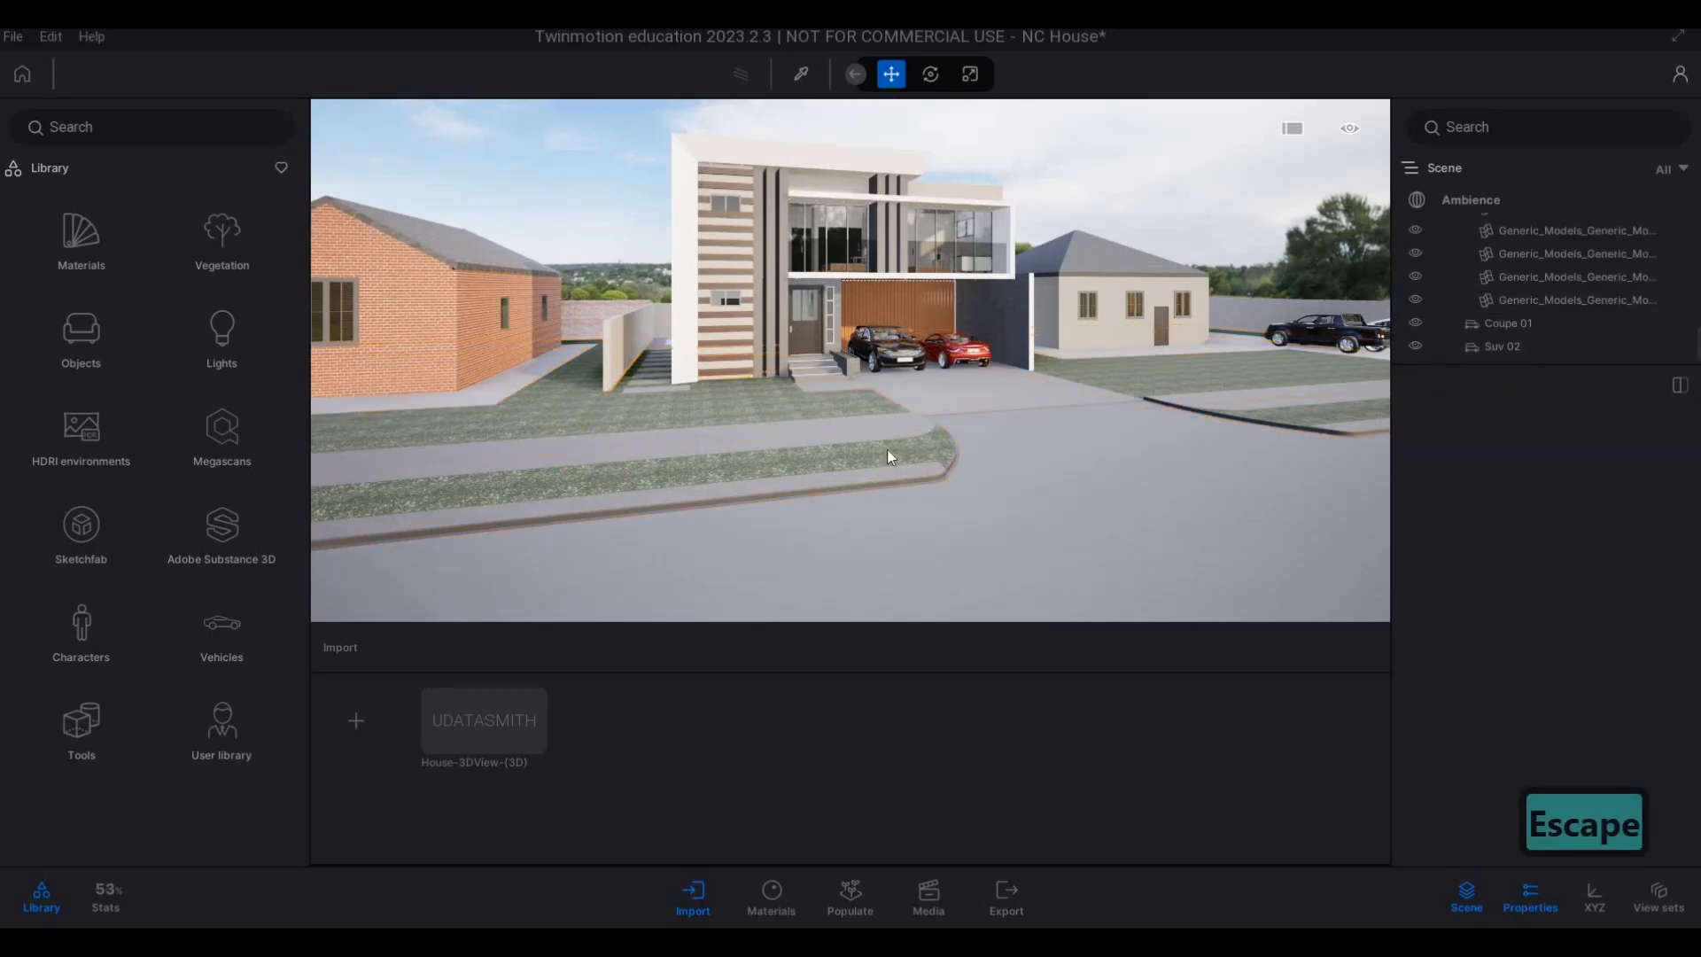
{"action": "left_click", "coordinate": [885, 450]}
{"action": "left_click", "coordinate": [886, 449], "text": "ctrl"}
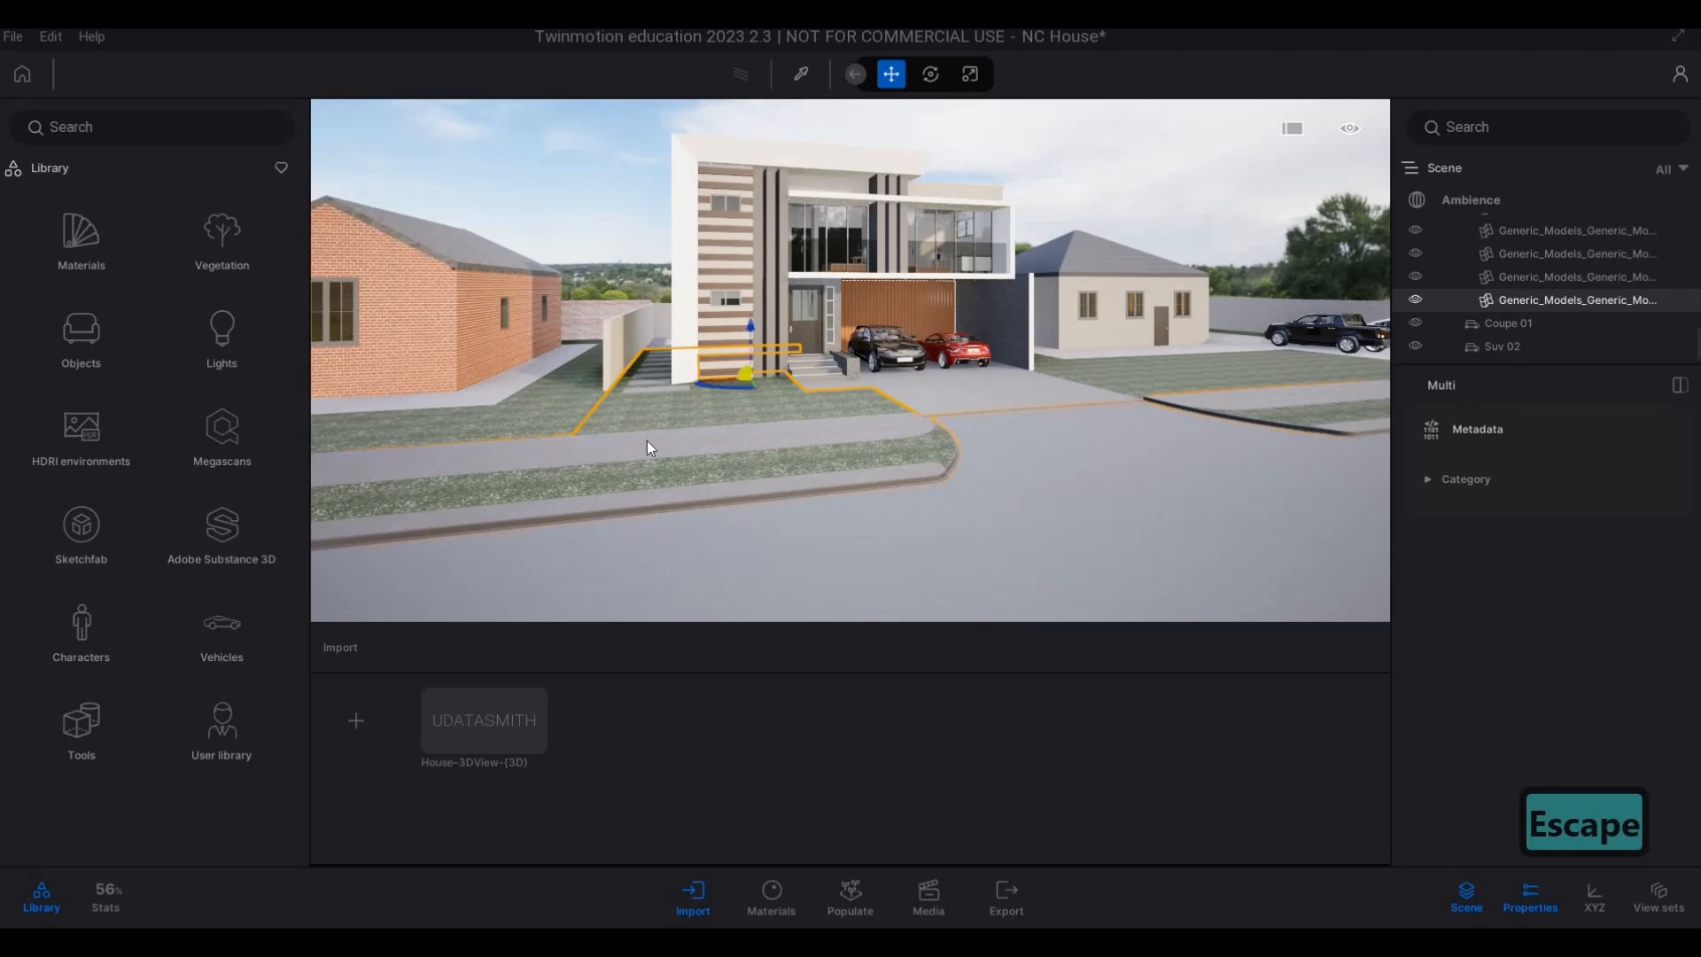
{"action": "left_click", "coordinate": [542, 405], "text": "ctrl"}
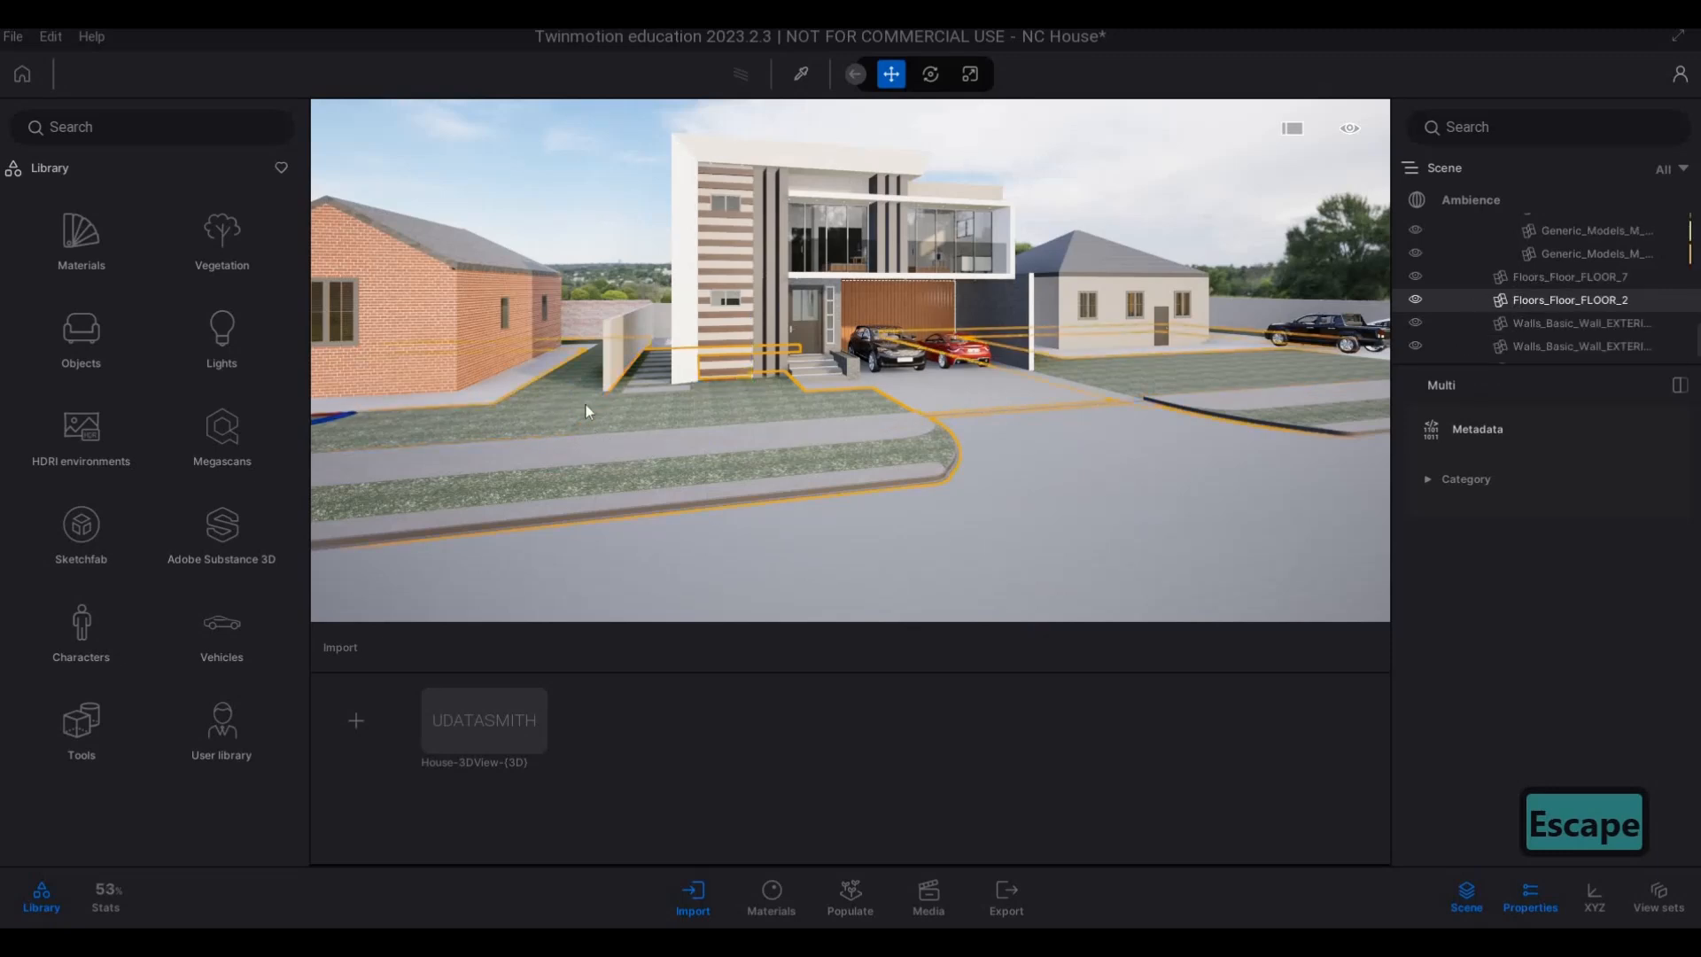
{"action": "left_click", "coordinate": [604, 405]}
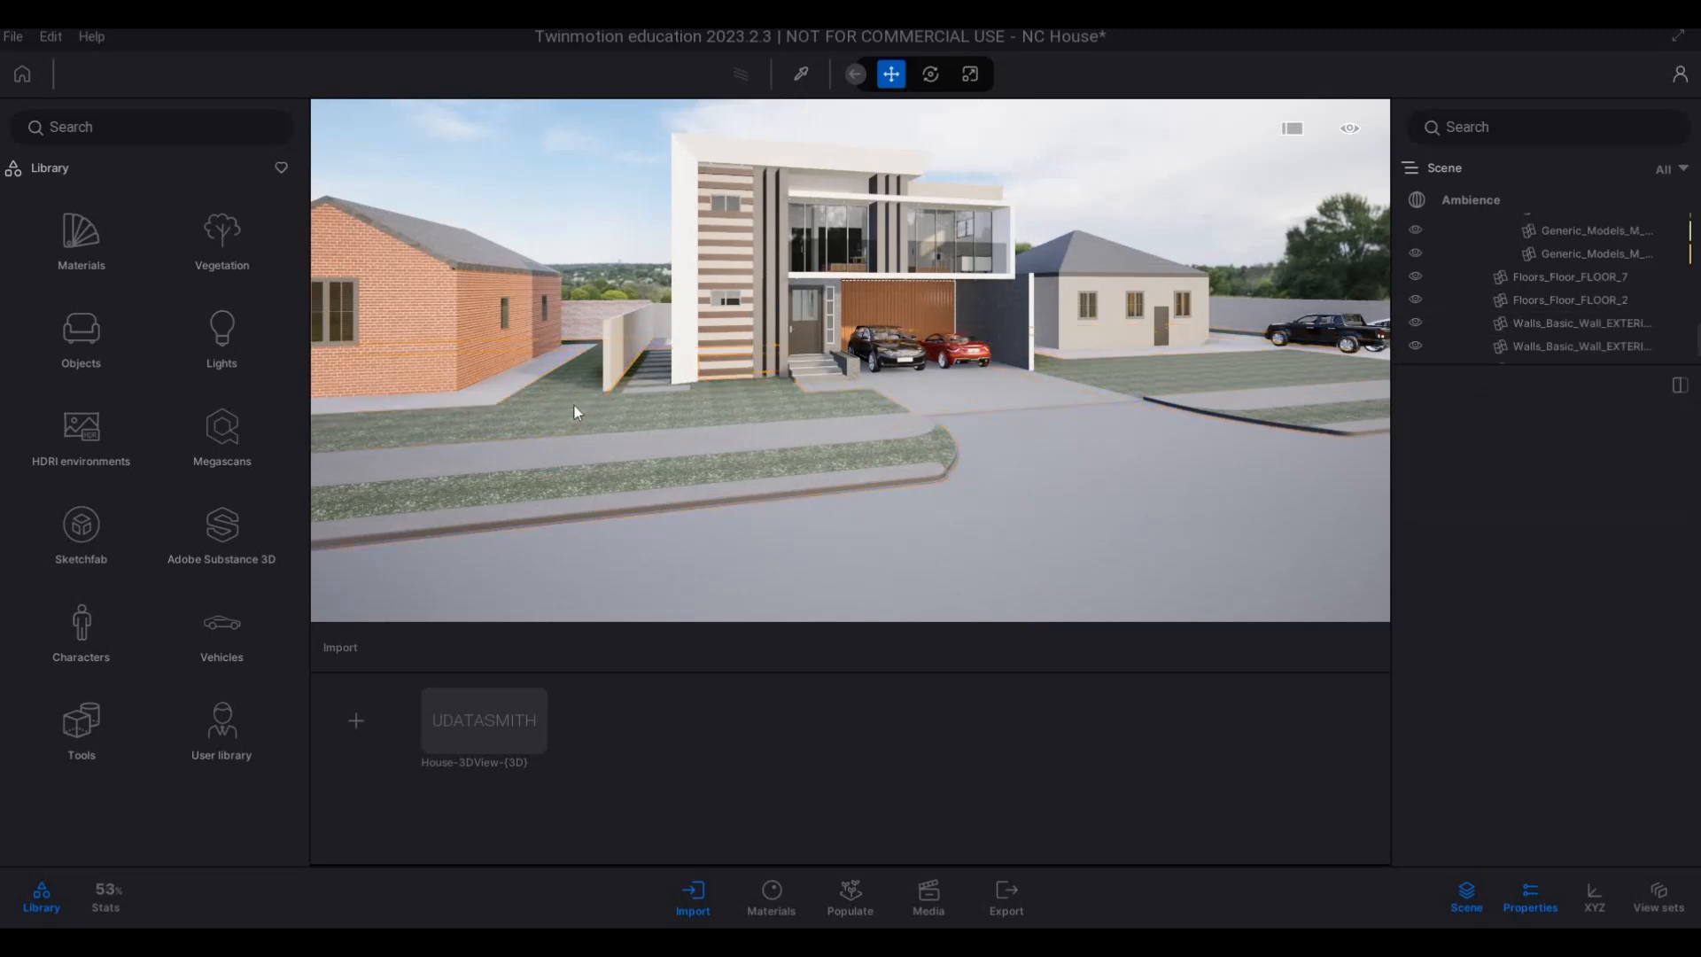
Select the front lawn, the verge strip beside the road and the ground across the road together, and isolate them.
{"action": "left_click", "coordinate": [700, 408], "text": "ctrl"}
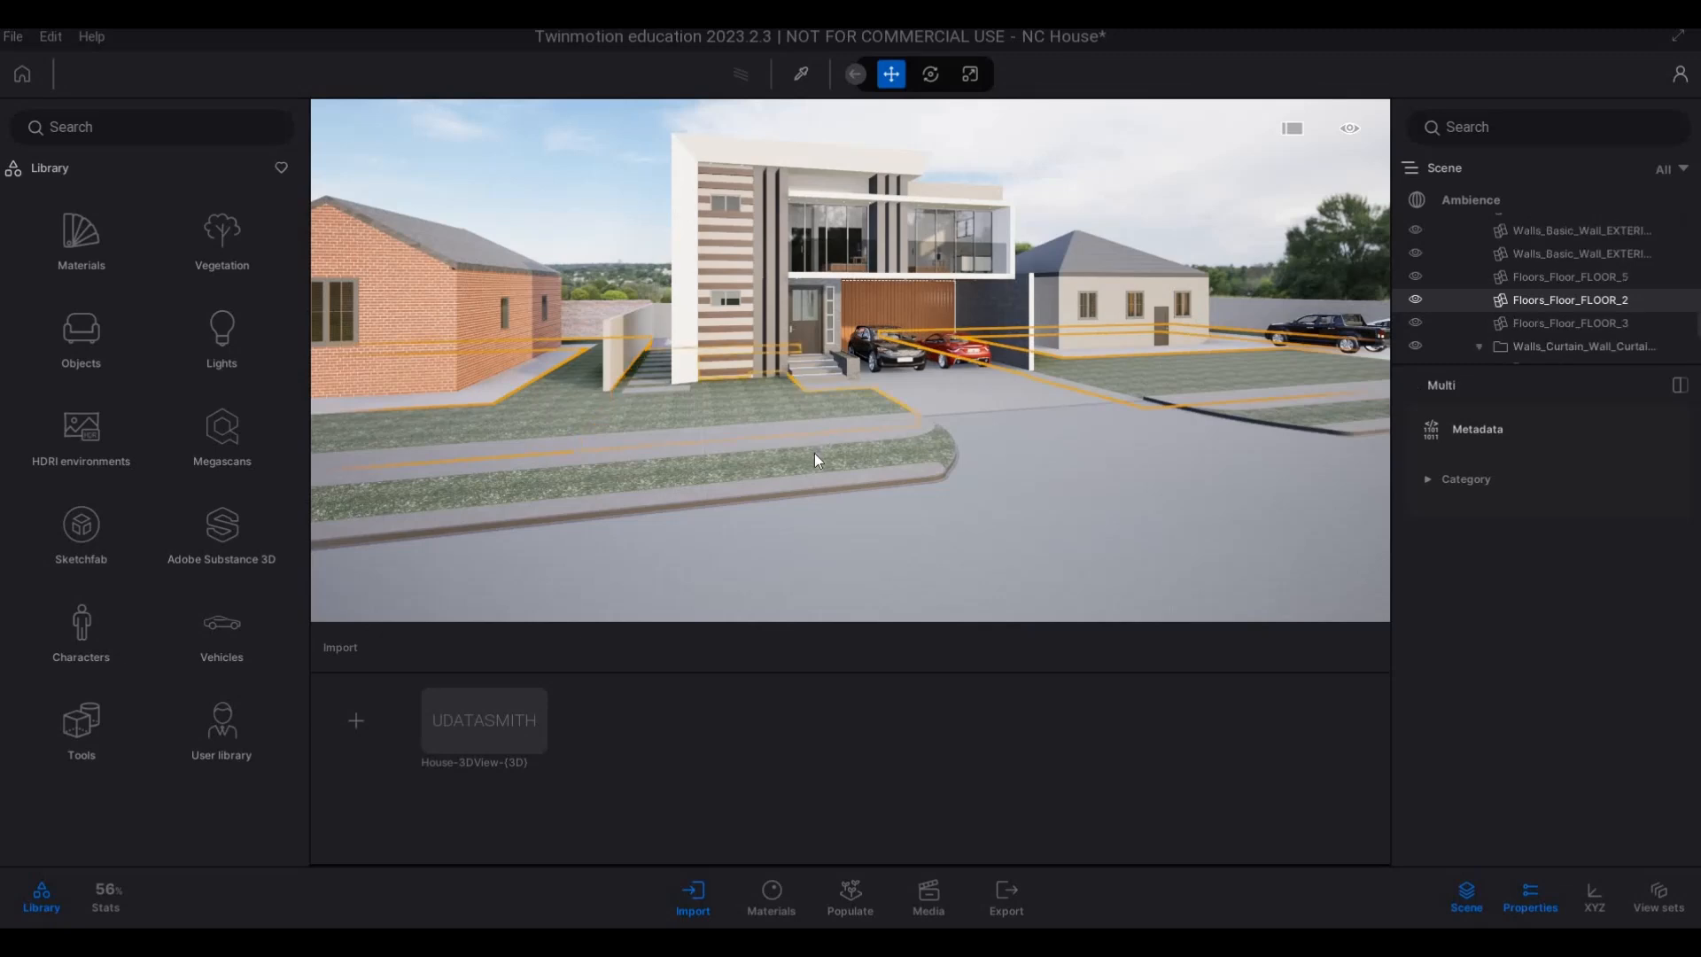
{"action": "left_click", "coordinate": [820, 433], "text": "ctrl"}
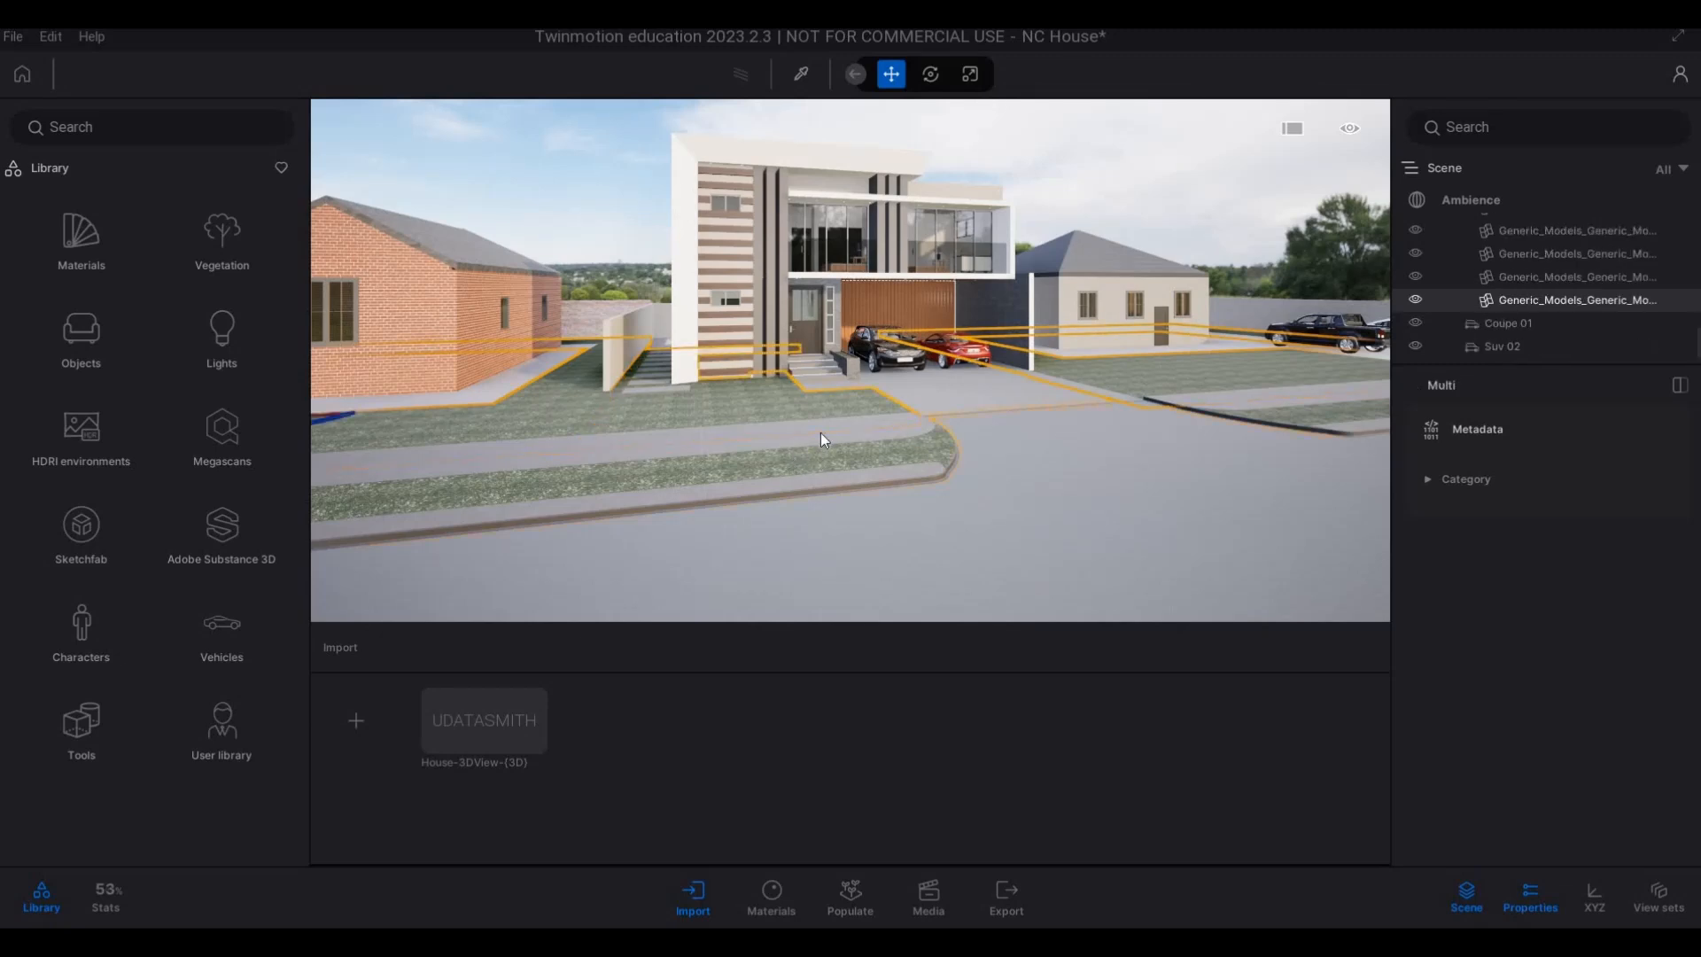
{"action": "scroll", "coordinate": [820, 434], "scroll_direction": "down", "scroll_amount": 5}
{"action": "scroll", "coordinate": [1015, 518], "scroll_direction": "down", "scroll_amount": 5}
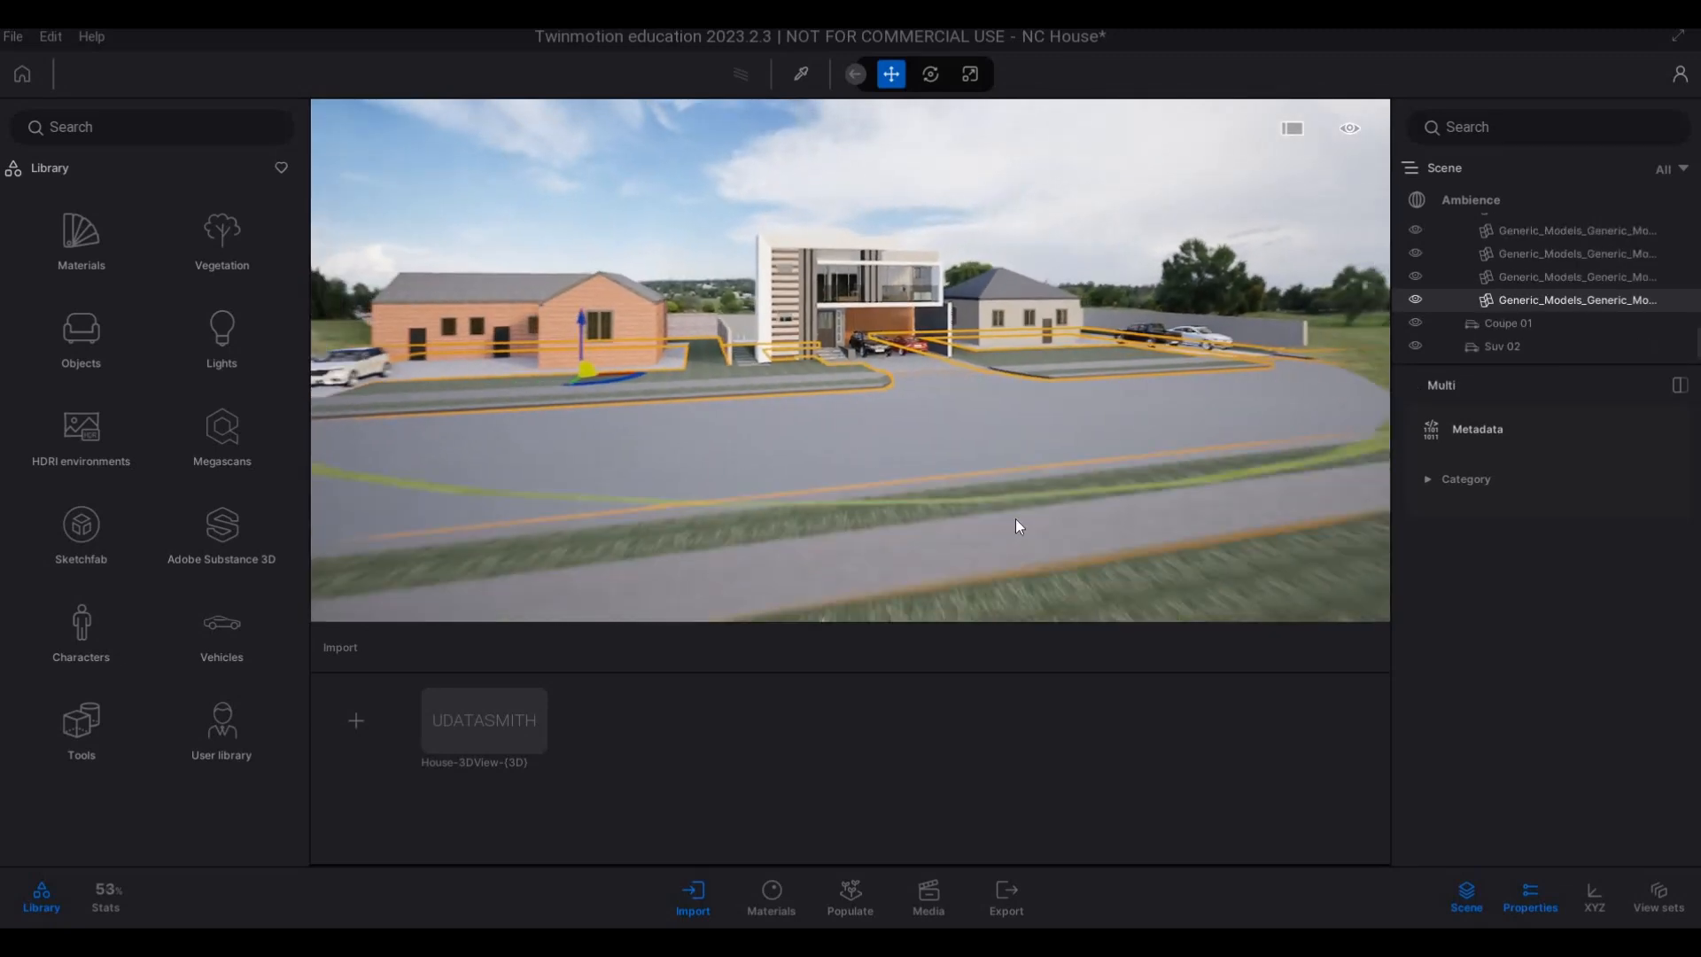
{"action": "left_click", "coordinate": [1018, 520], "text": "ctrl"}
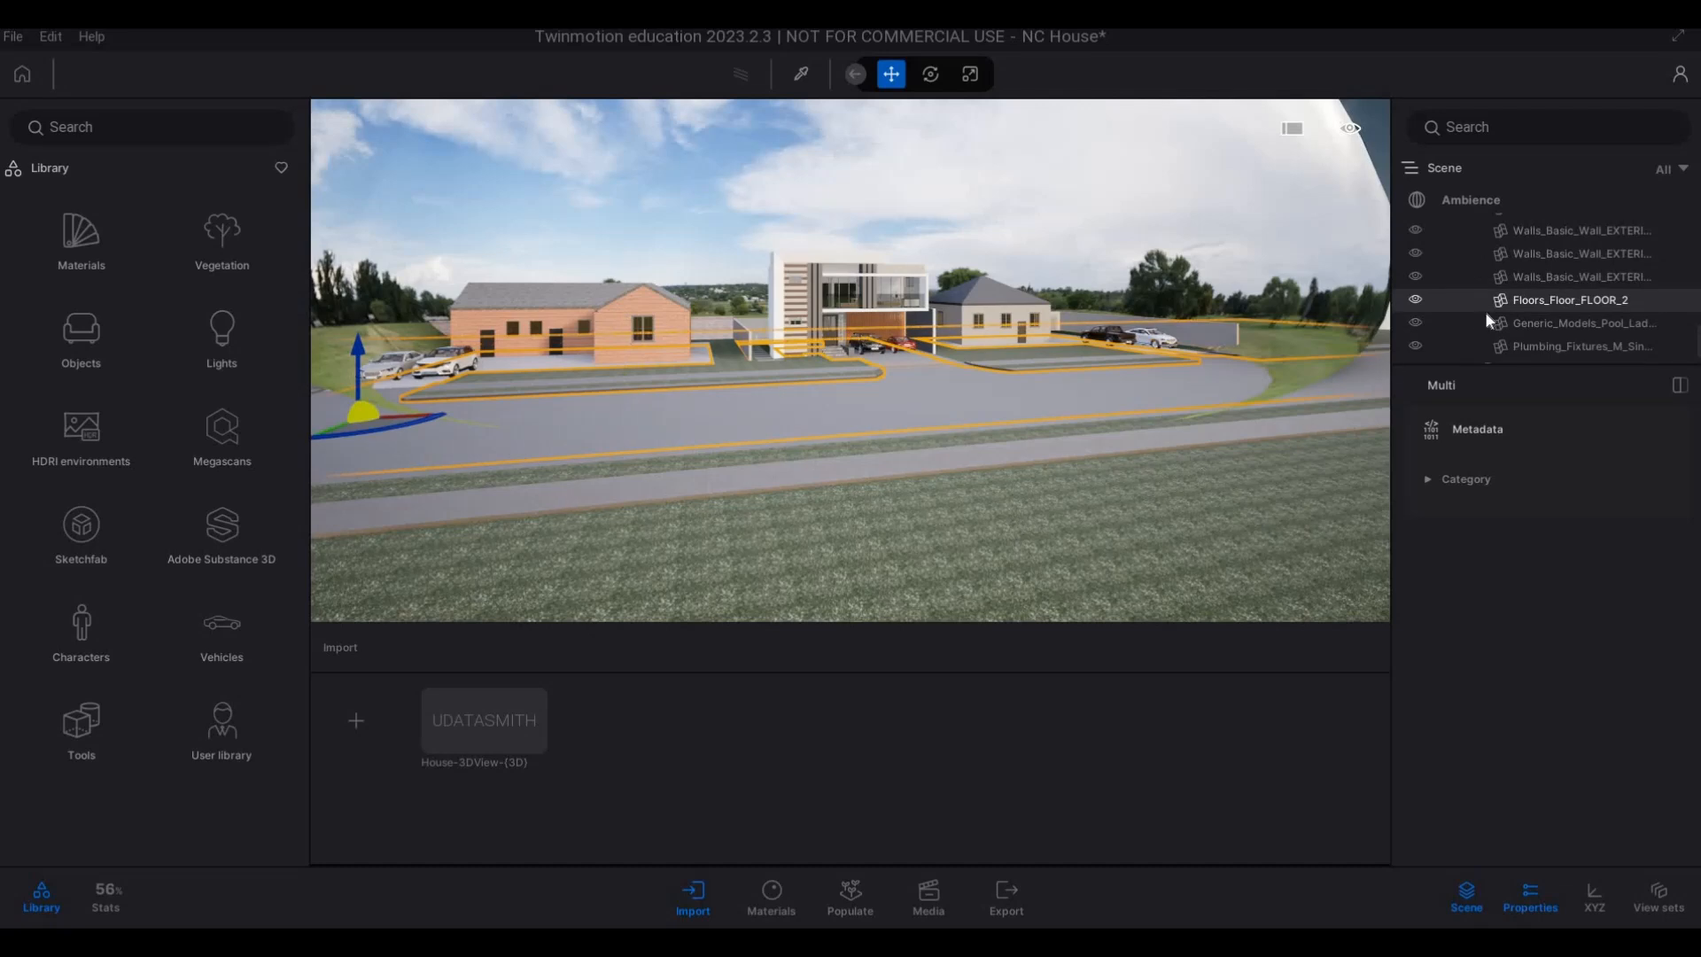
{"action": "right_click", "coordinate": [1501, 663]}
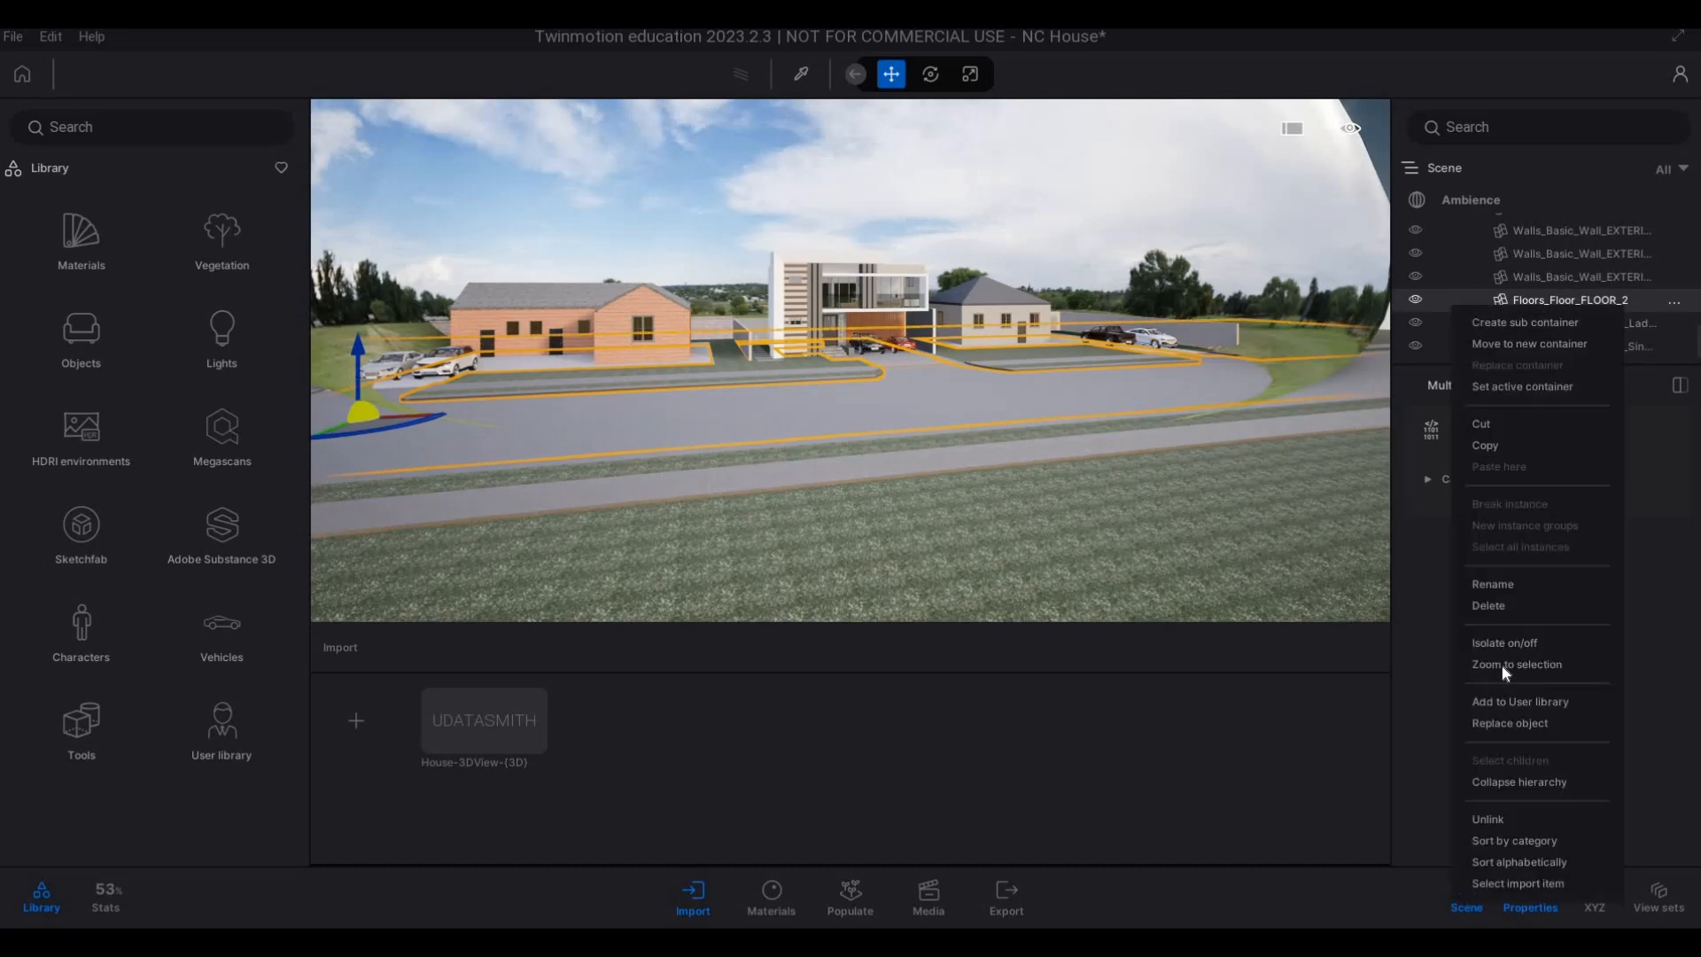
{"action": "left_click", "coordinate": [1504, 644]}
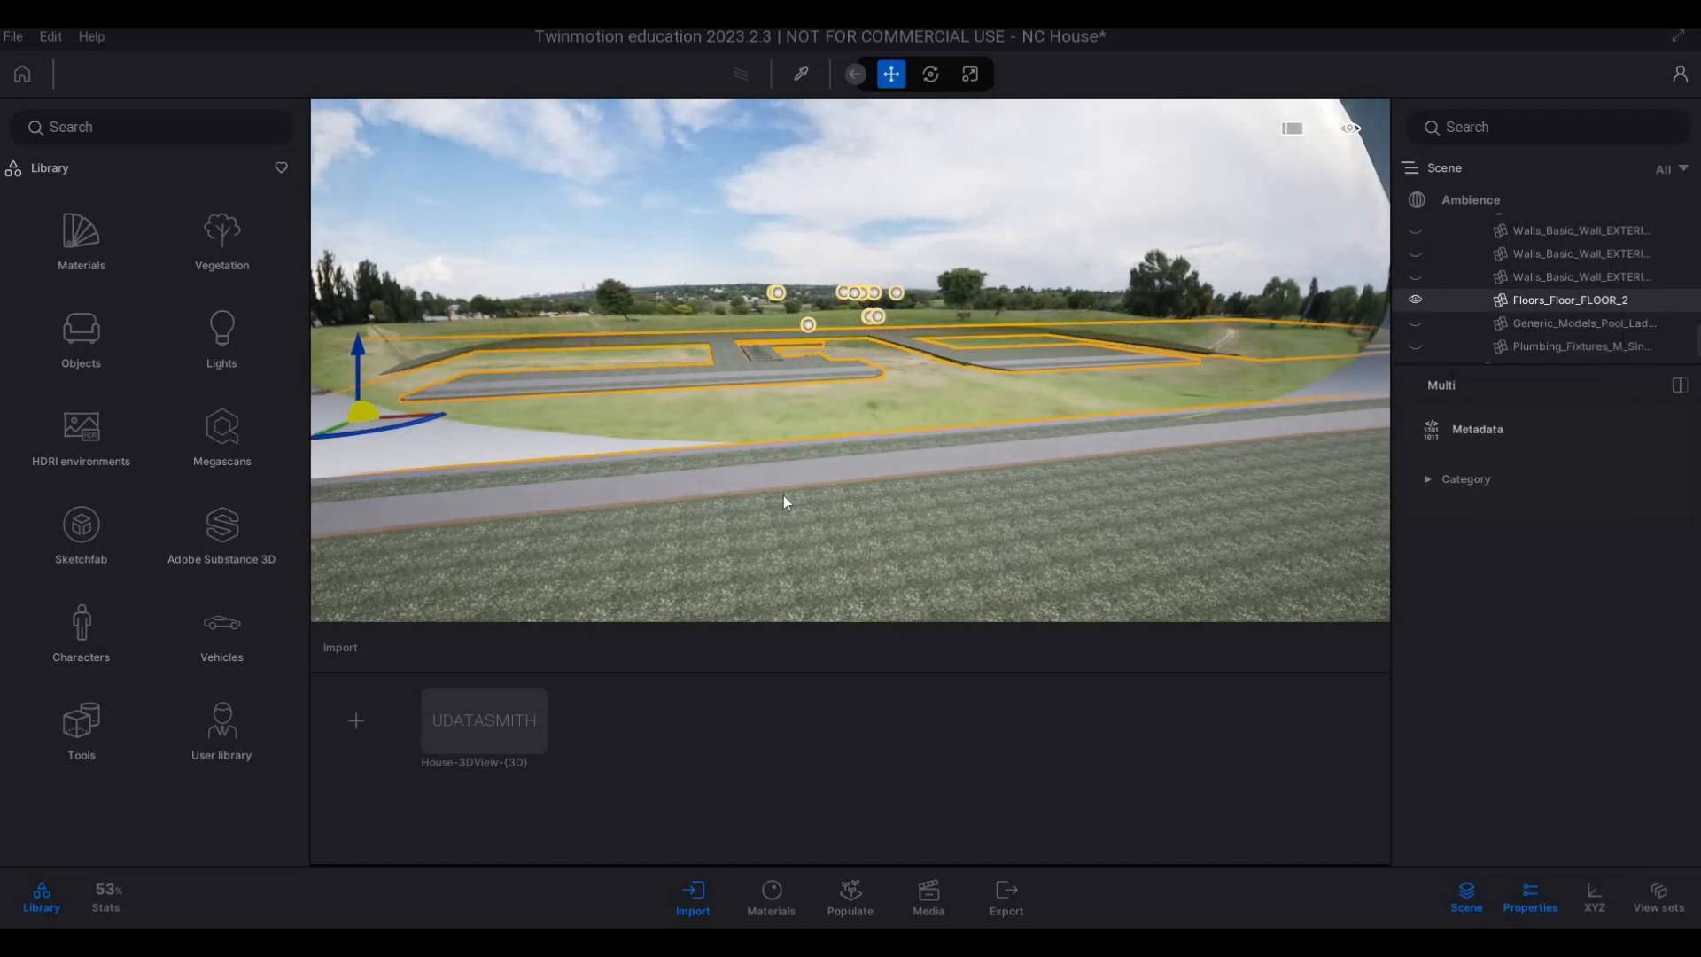
Examine the isolated lawn and verge surfaces from several sides, ending with a view over the house plot's front lawn.
{"action": "scroll", "coordinate": [744, 444], "scroll_direction": "down", "scroll_amount": 2}
{"action": "right_click_drag", "start_coordinate": [744, 444], "coordinate": [571, 407]}
{"action": "key", "text": "Caps_Lock"}
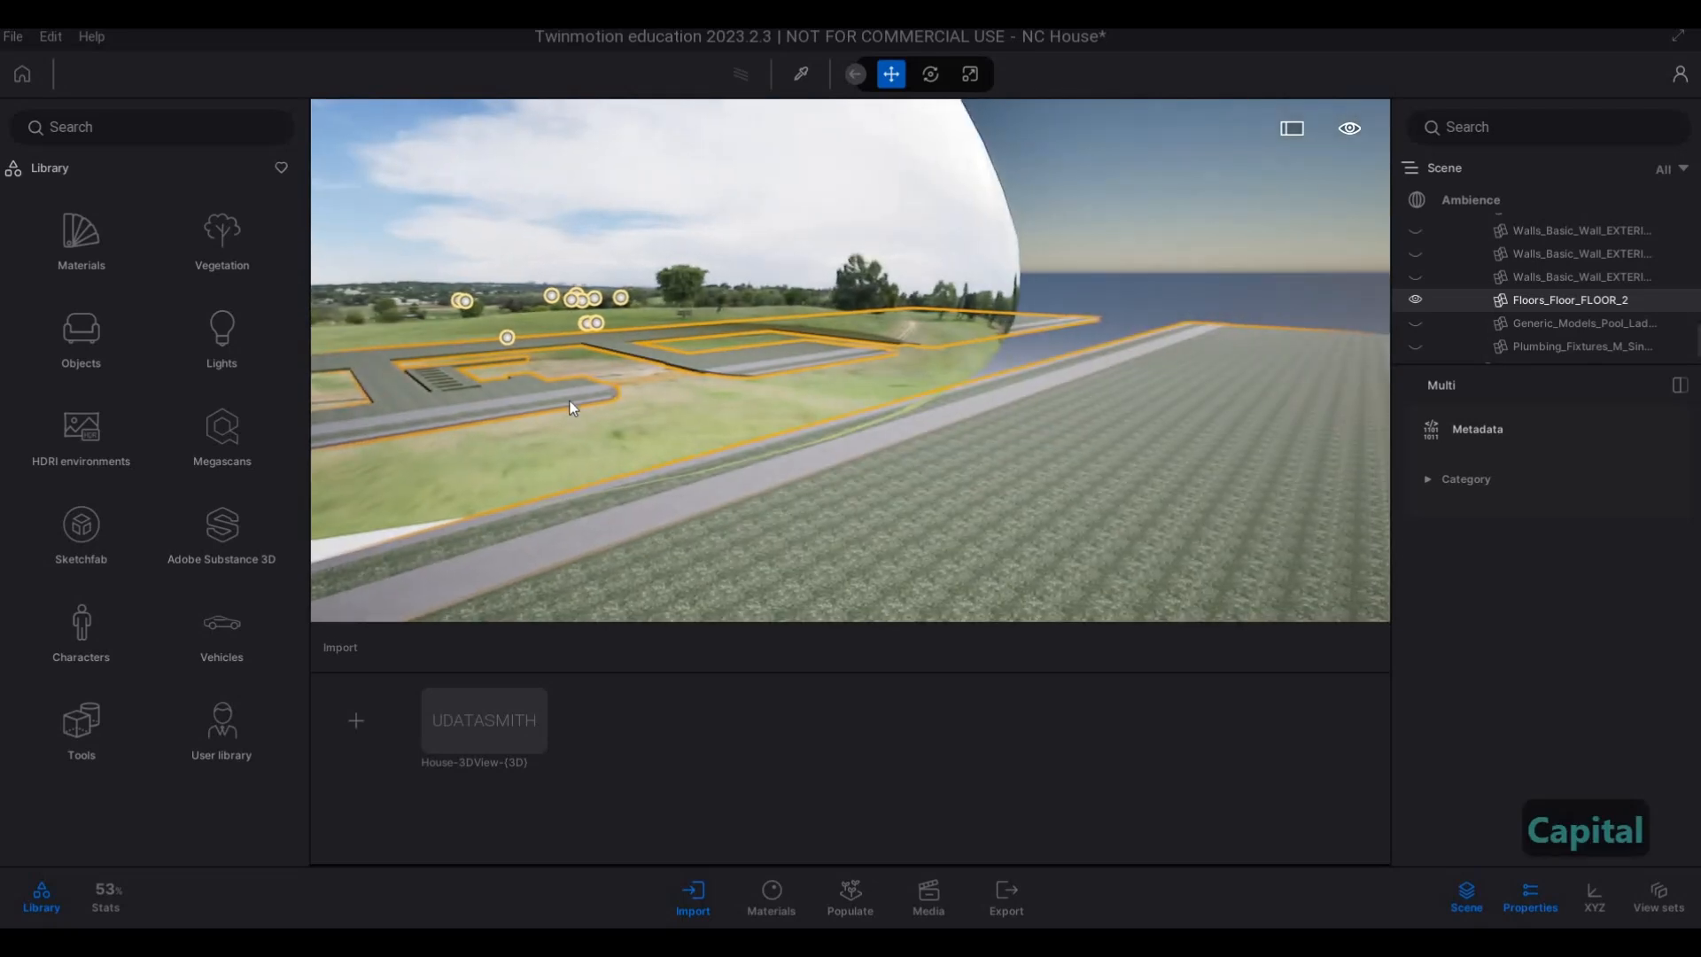
{"action": "key", "text": "q"}
{"action": "key", "text": "a"}
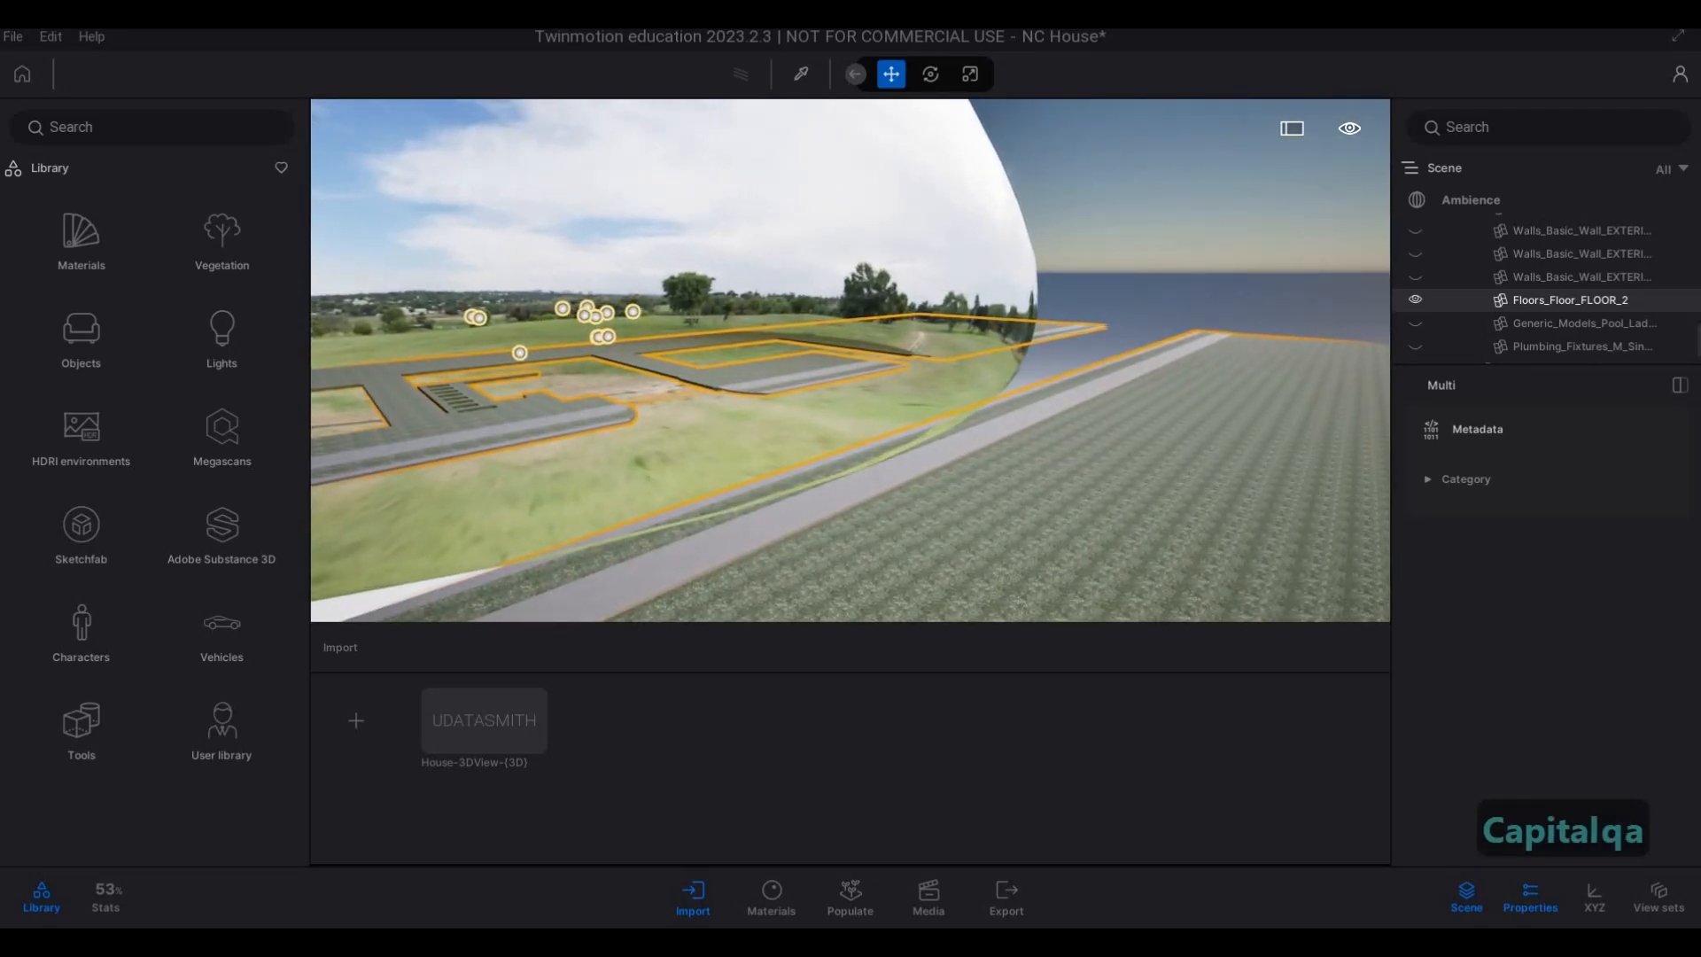
{"action": "key", "text": "a"}
{"action": "key", "text": "a"}
{"action": "key", "text": "a"}
{"action": "key", "text": "a"}
{"action": "key", "text": "a"}
{"action": "key", "text": "a"}
{"action": "key", "text": "a"}
{"action": "key", "text": "w"}
{"action": "key", "text": "s"}
{"action": "right_click_drag", "start_coordinate": [481, 402], "coordinate": [1342, 386]}
{"action": "key", "text": "d"}
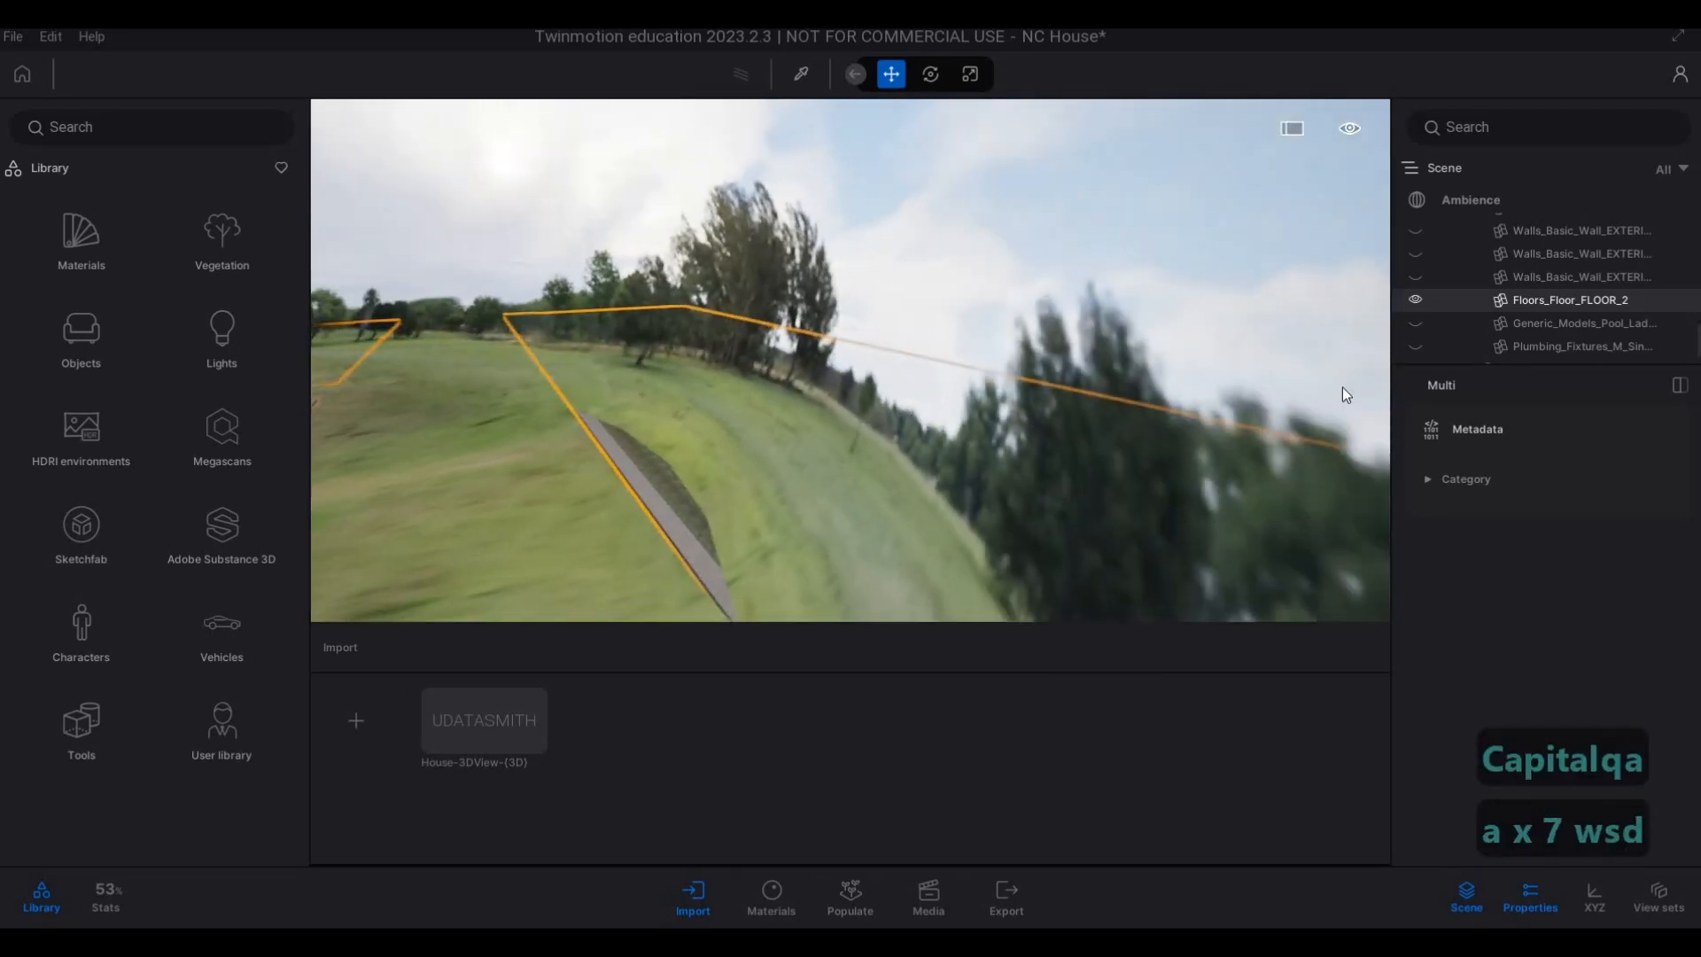
{"action": "key", "text": "s"}
{"action": "key", "text": "d"}
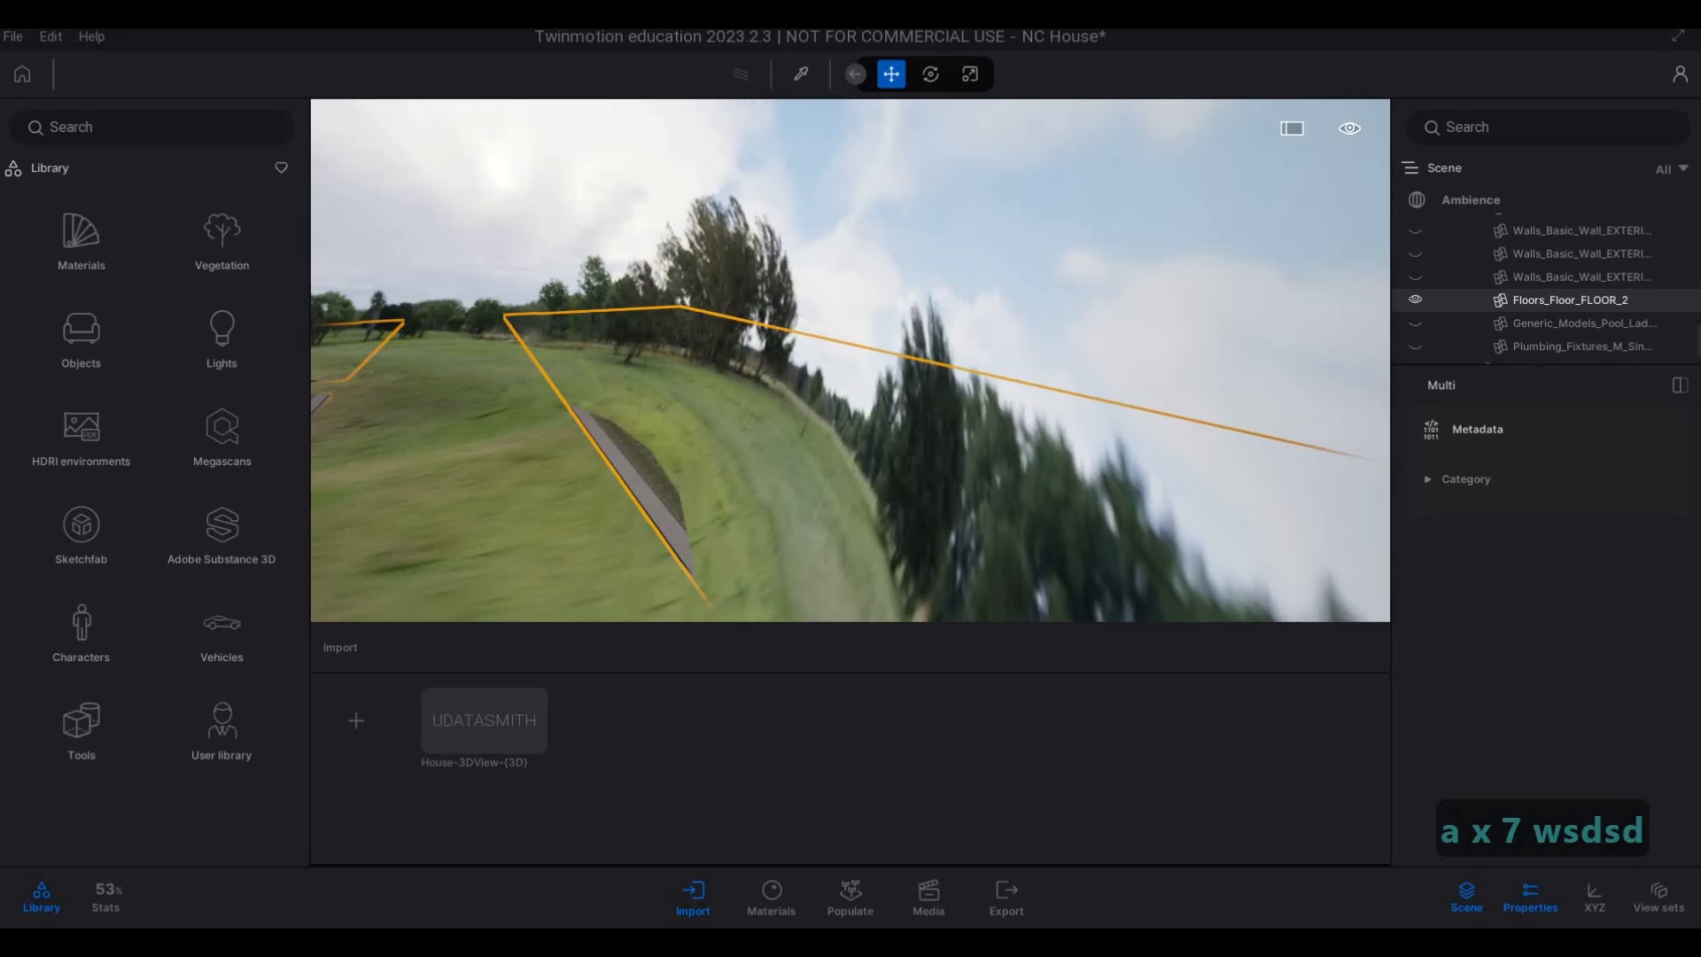
{"action": "key", "text": "d"}
{"action": "key", "text": "w"}
{"action": "right_click_drag", "start_coordinate": [702, 354], "coordinate": [803, 340]}
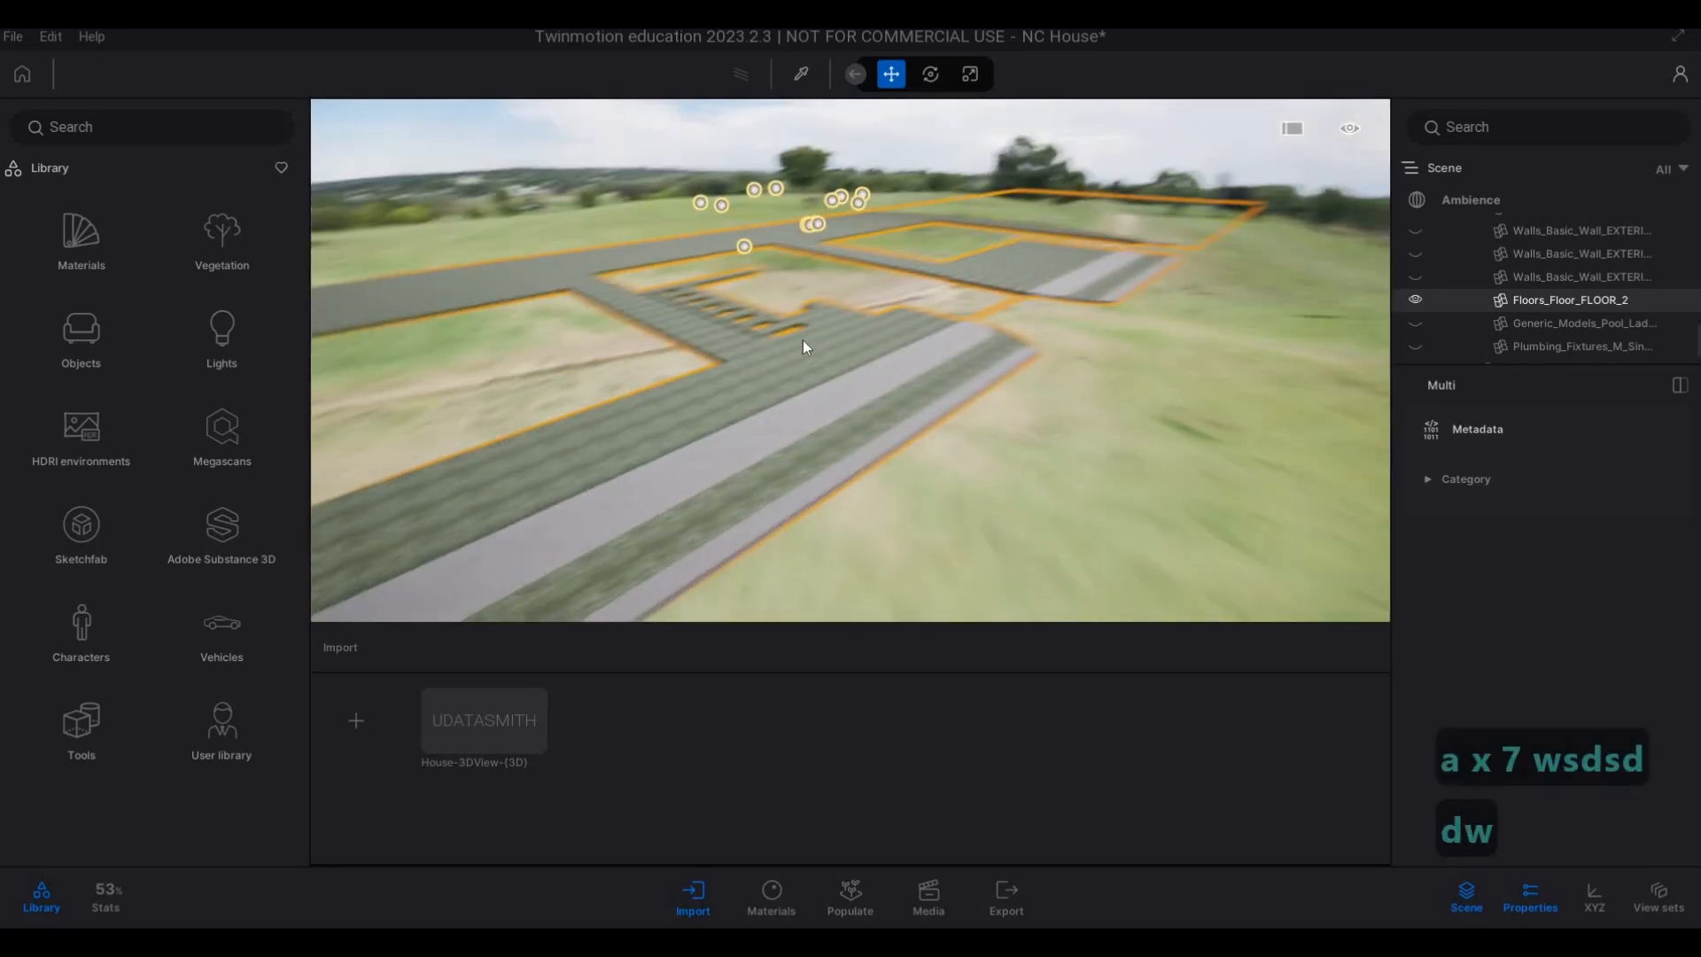
{"action": "key", "text": "w"}
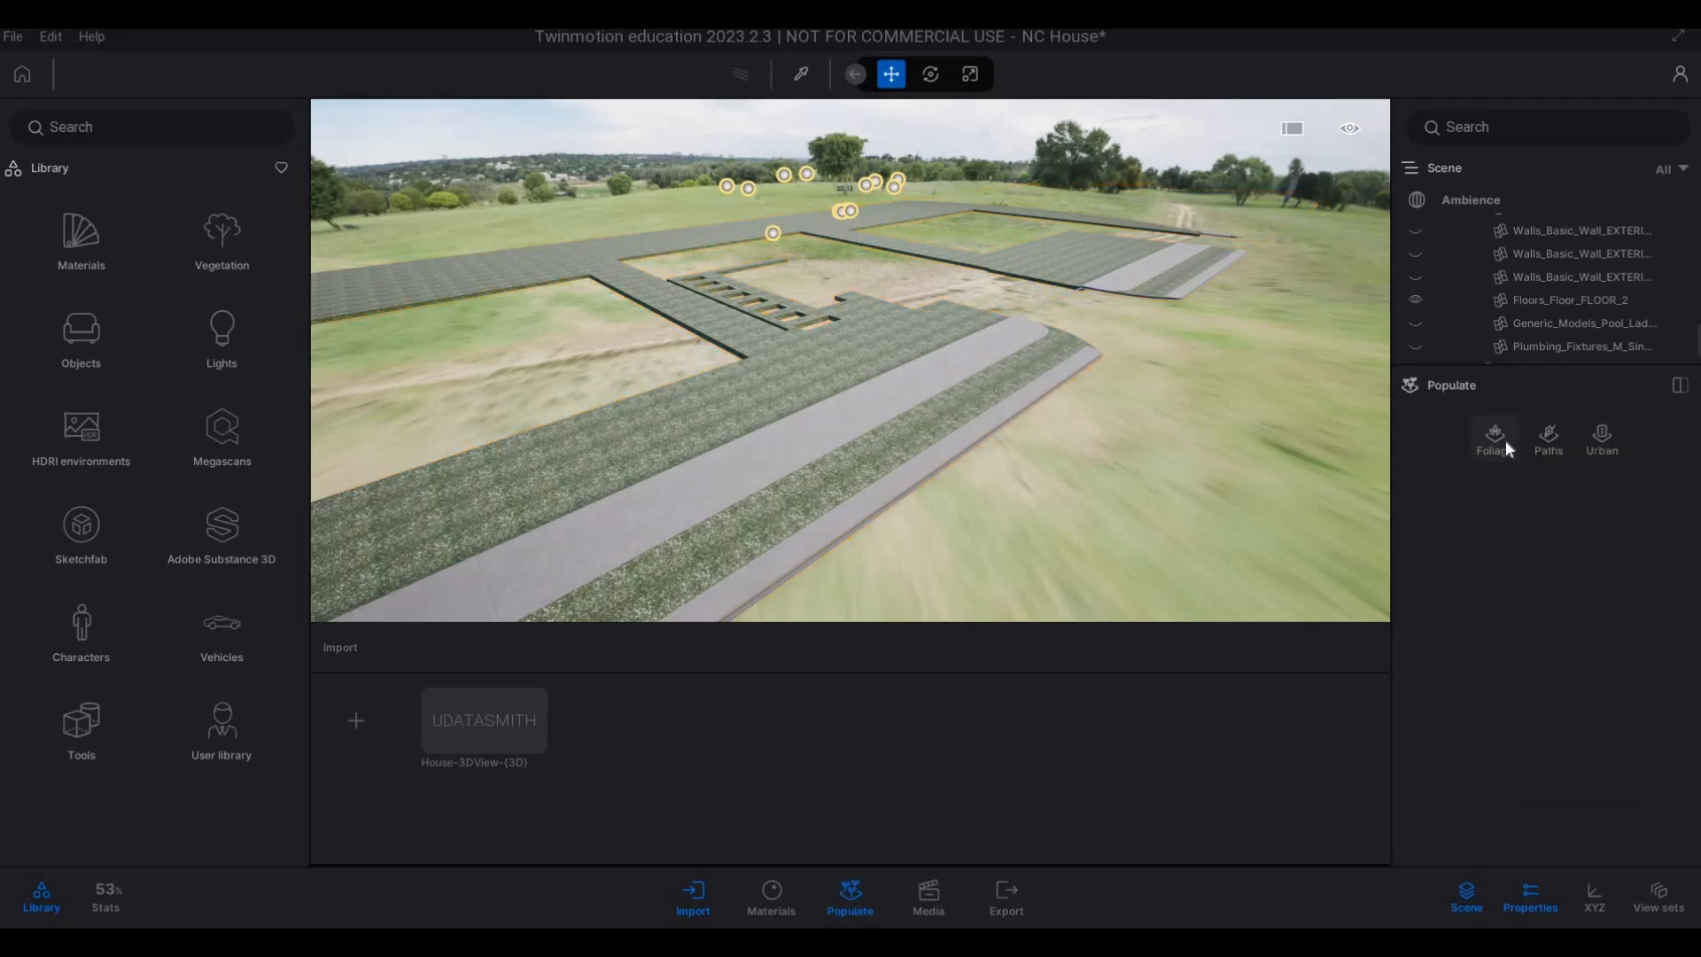
Set up a Foliage Scatter and add Long grass borders 02 to it from the Detail grasses in the Vegetation library.
{"action": "left_click", "coordinate": [1506, 439]}
{"action": "left_click", "coordinate": [1522, 510]}
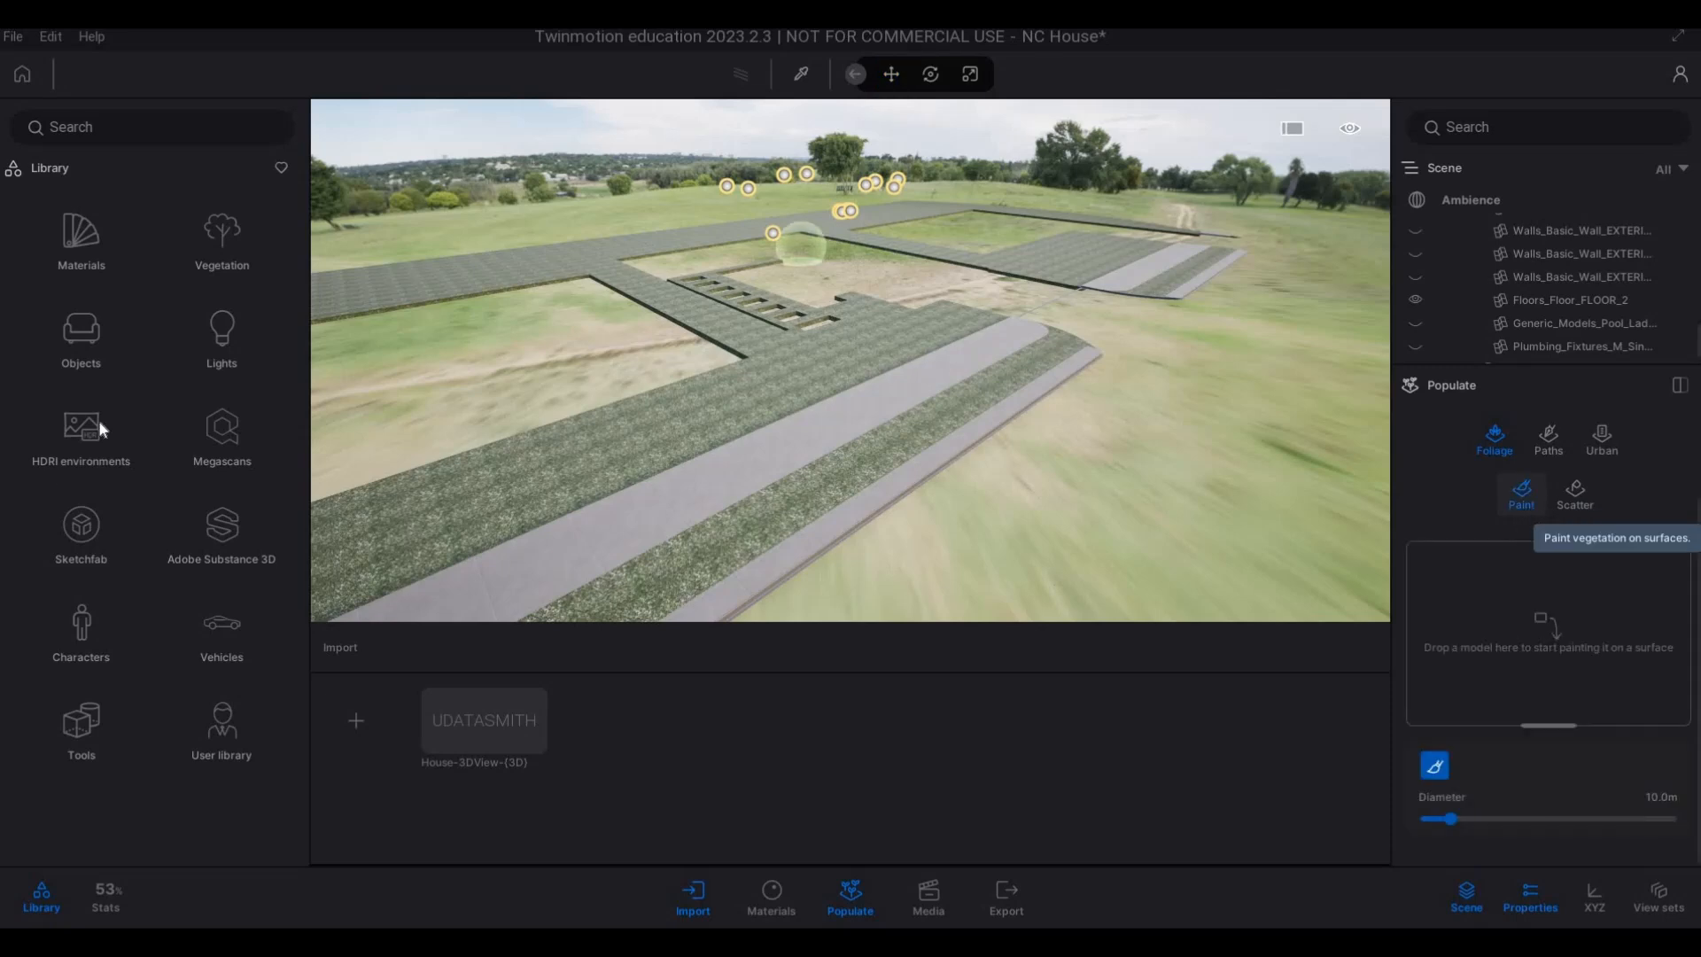
{"action": "left_click", "coordinate": [1575, 496]}
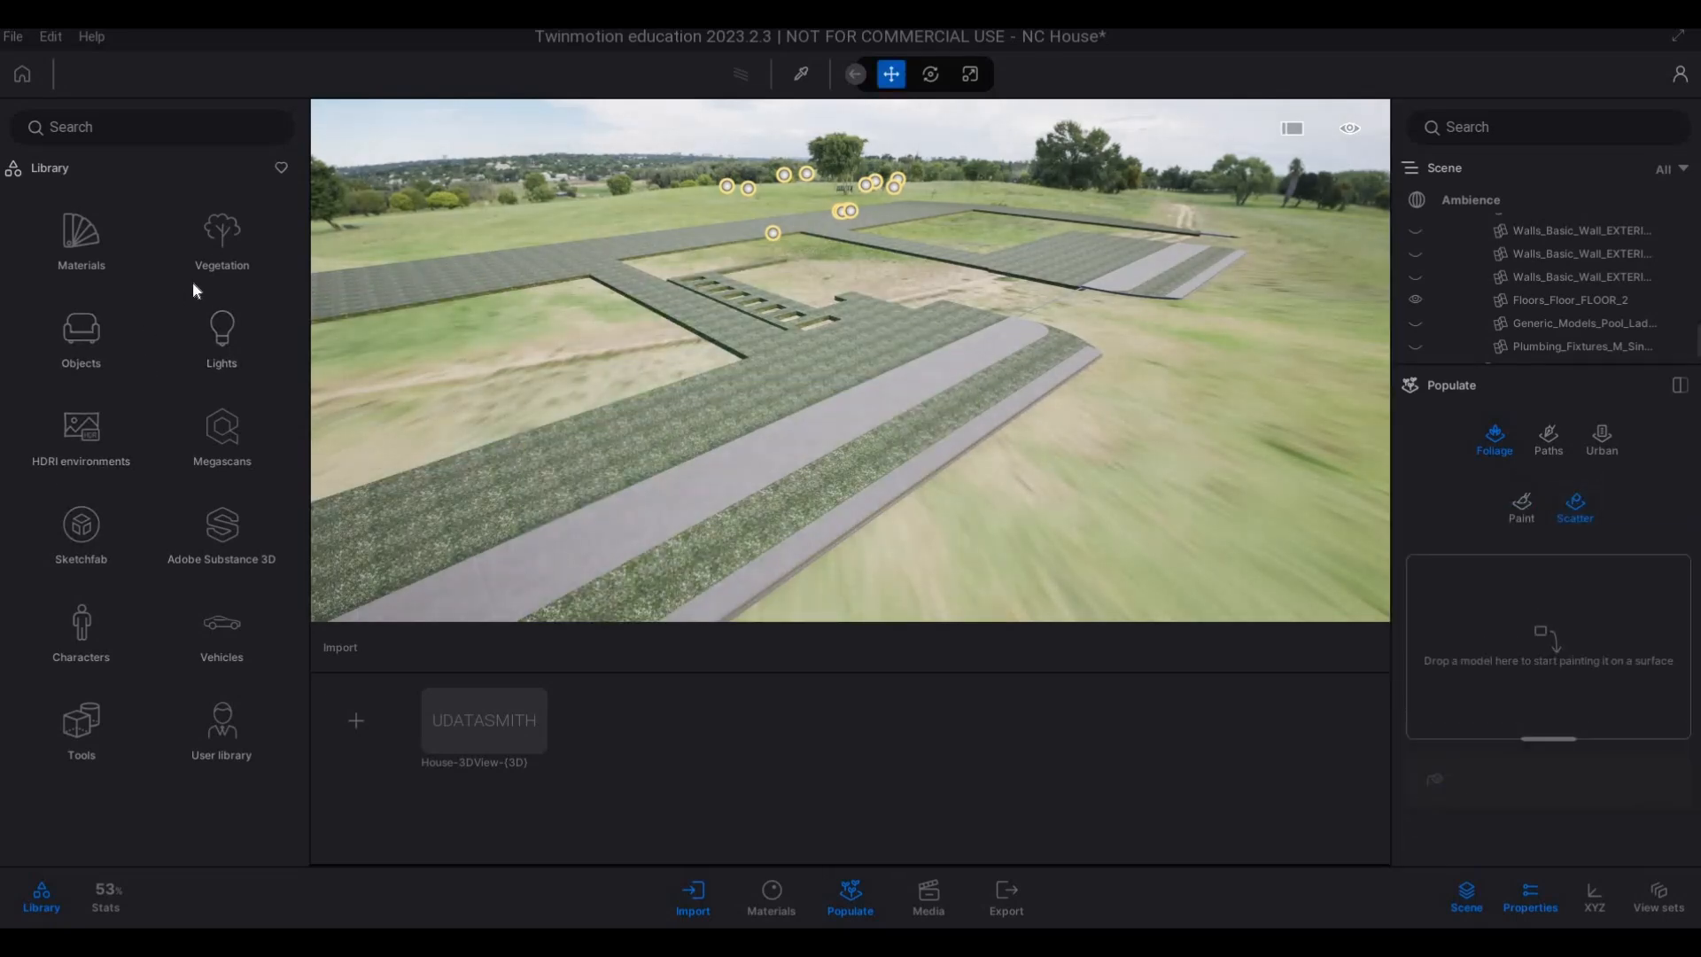
{"action": "left_click", "coordinate": [241, 263]}
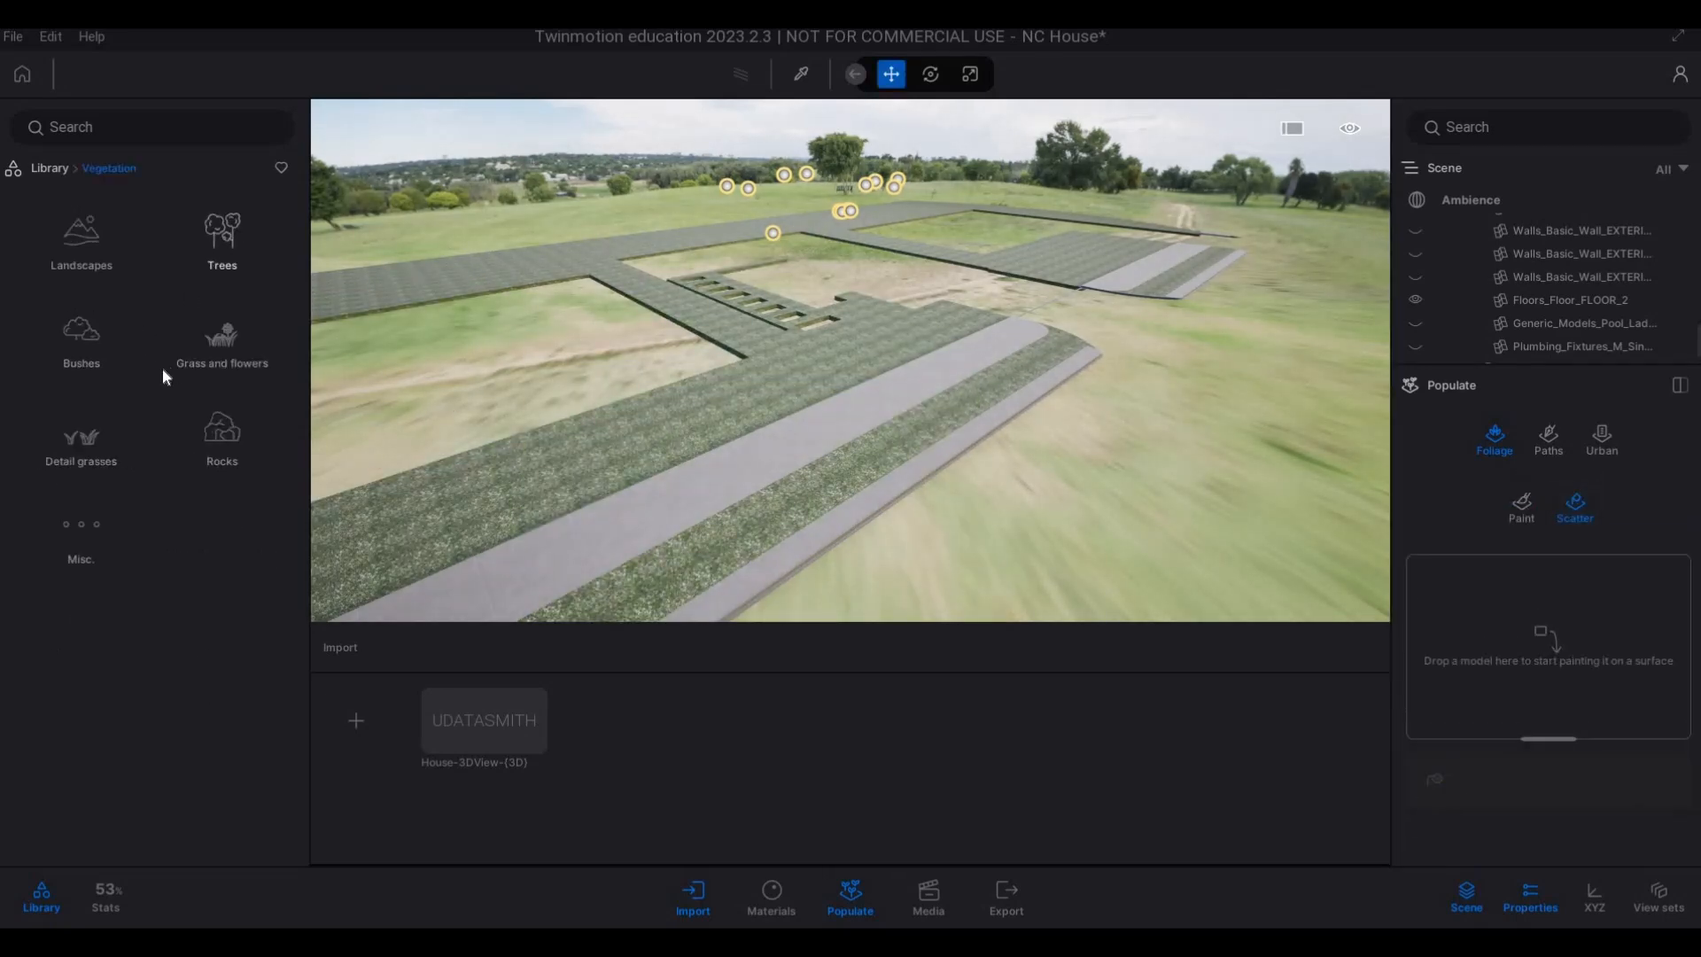
{"action": "left_click", "coordinate": [79, 438]}
{"action": "mouse_move", "coordinate": [86, 341]}
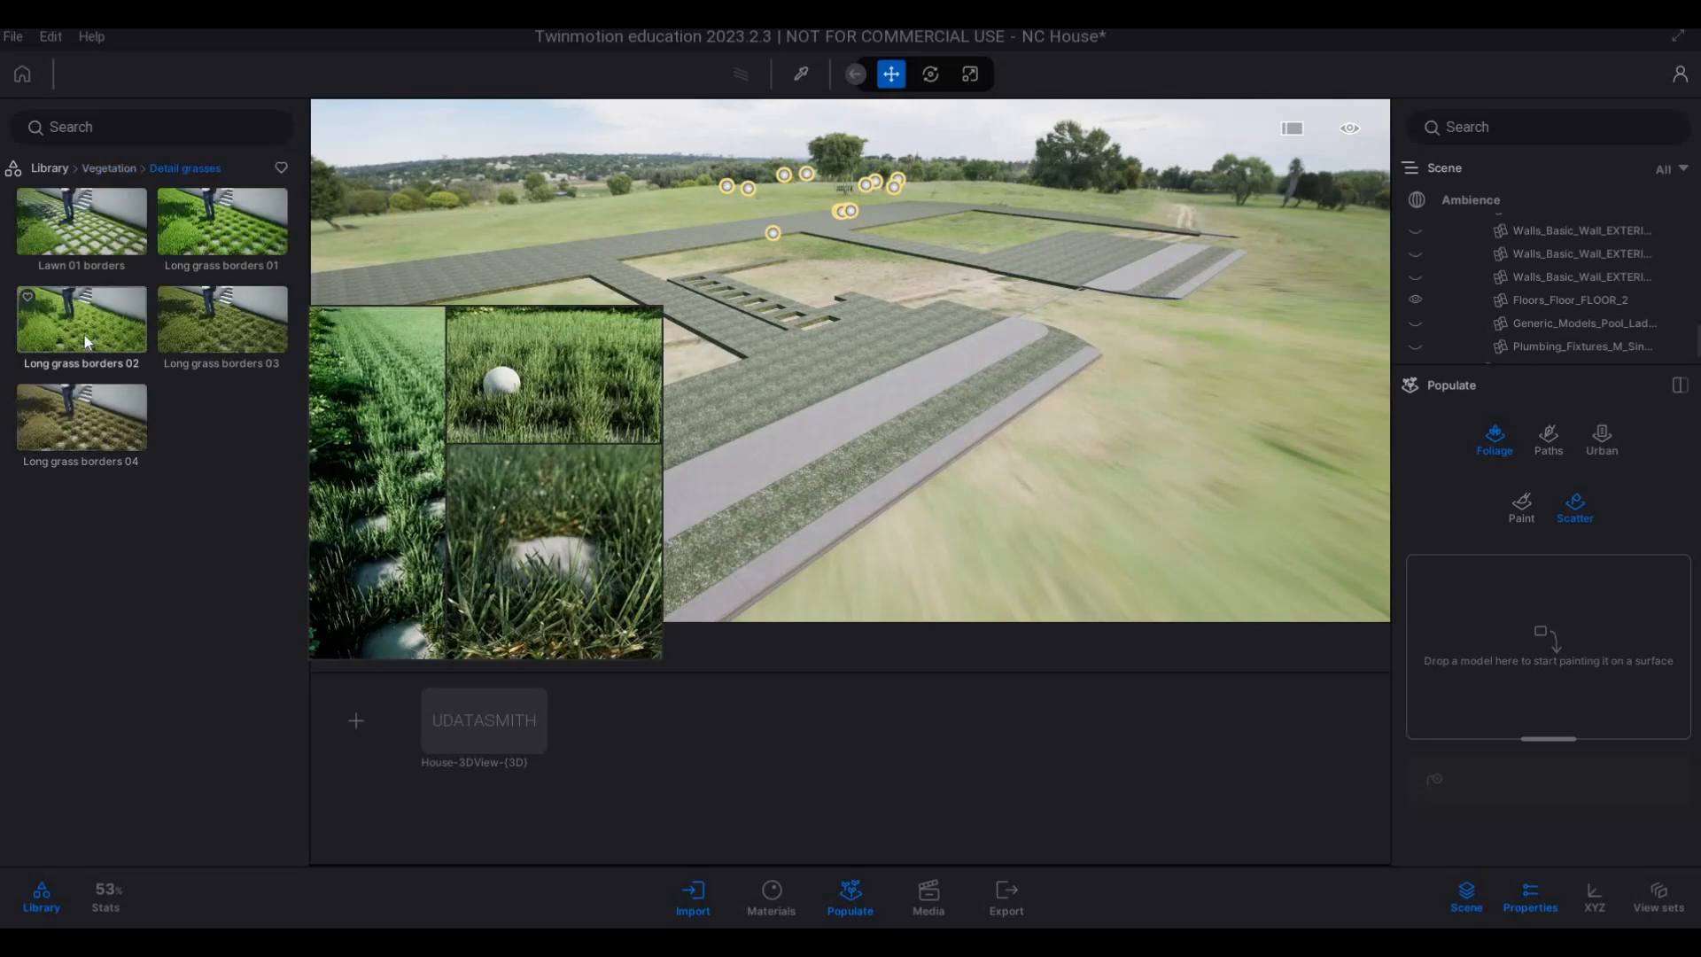
{"action": "left_click_drag", "start_coordinate": [416, 375], "coordinate": [1443, 613]}
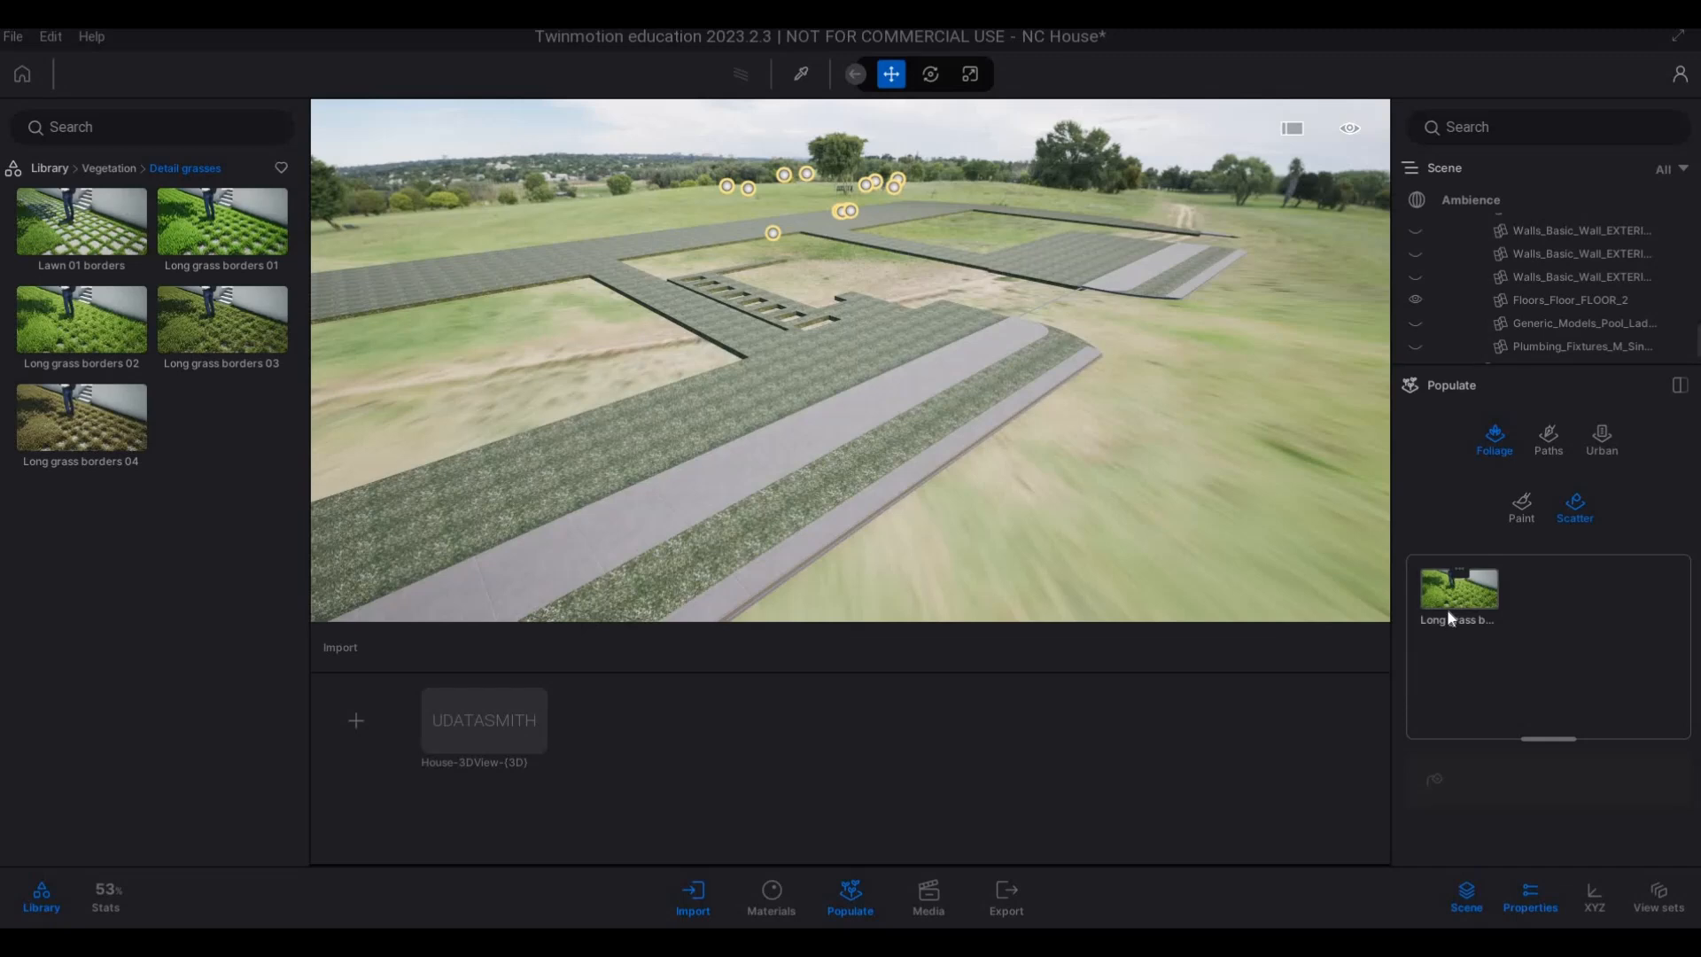
Slightly reduce the size of the long grass in the scatter palette and activate the surface scattering tool.
{"action": "left_click", "coordinate": [110, 169]}
{"action": "left_click", "coordinate": [104, 443]}
{"action": "left_click", "coordinate": [1433, 620]}
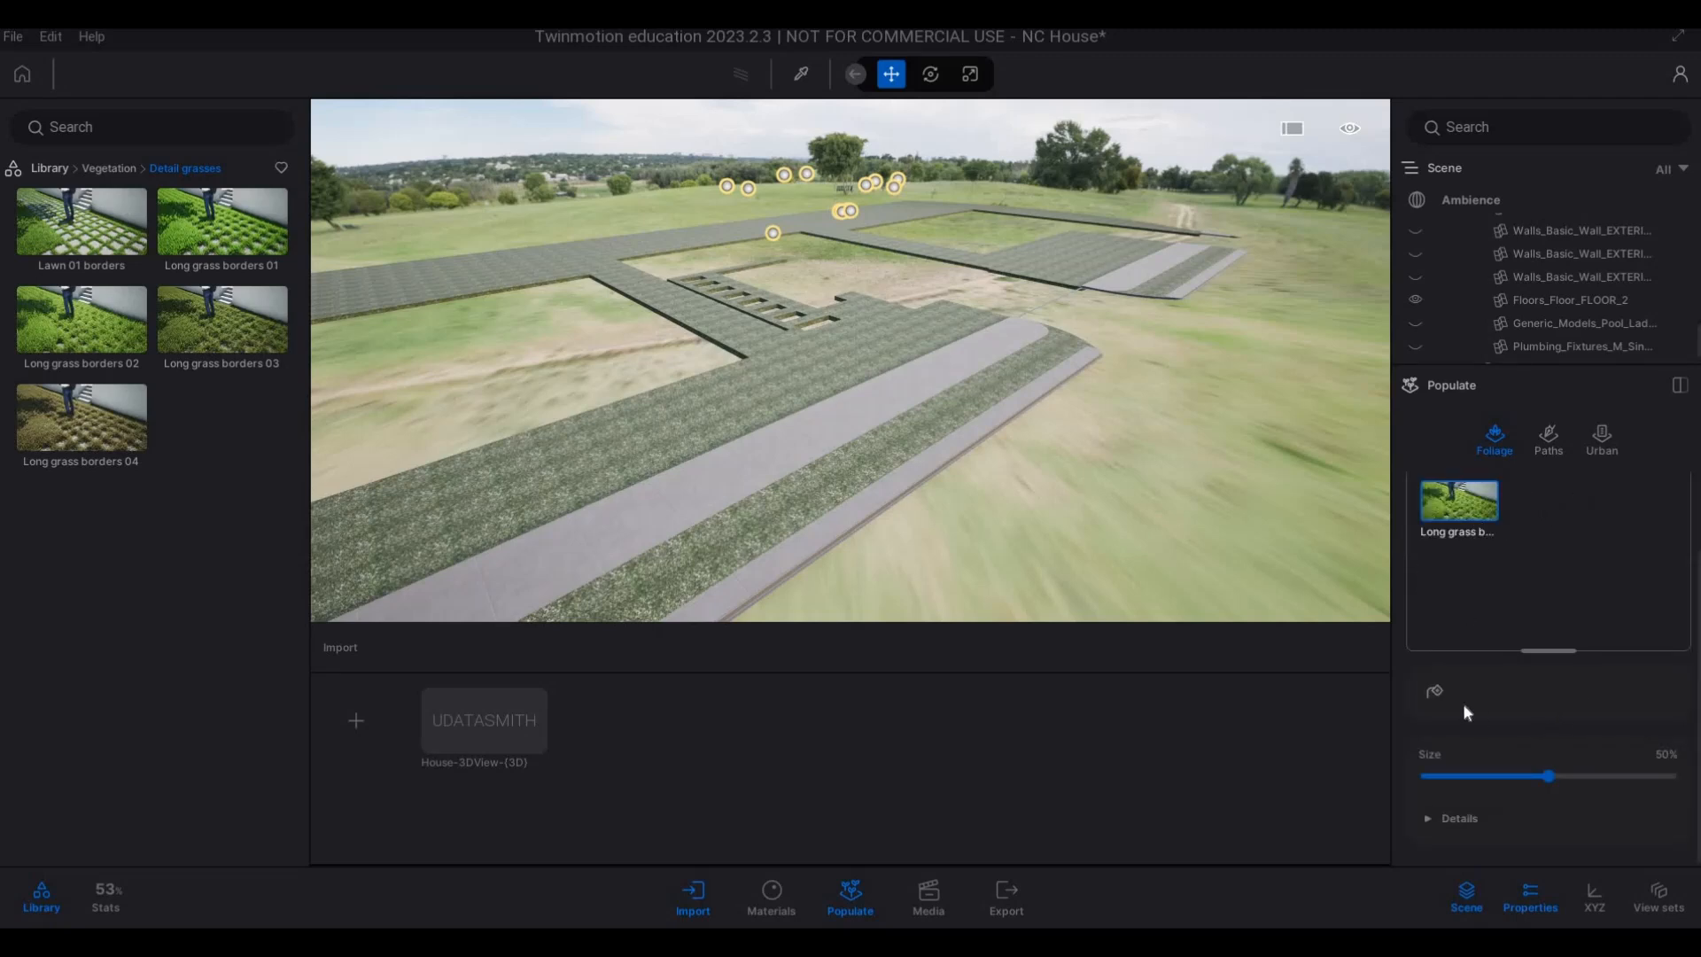
{"action": "left_click_drag", "start_coordinate": [1539, 773], "coordinate": [1511, 774]}
{"action": "left_click", "coordinate": [1434, 693]}
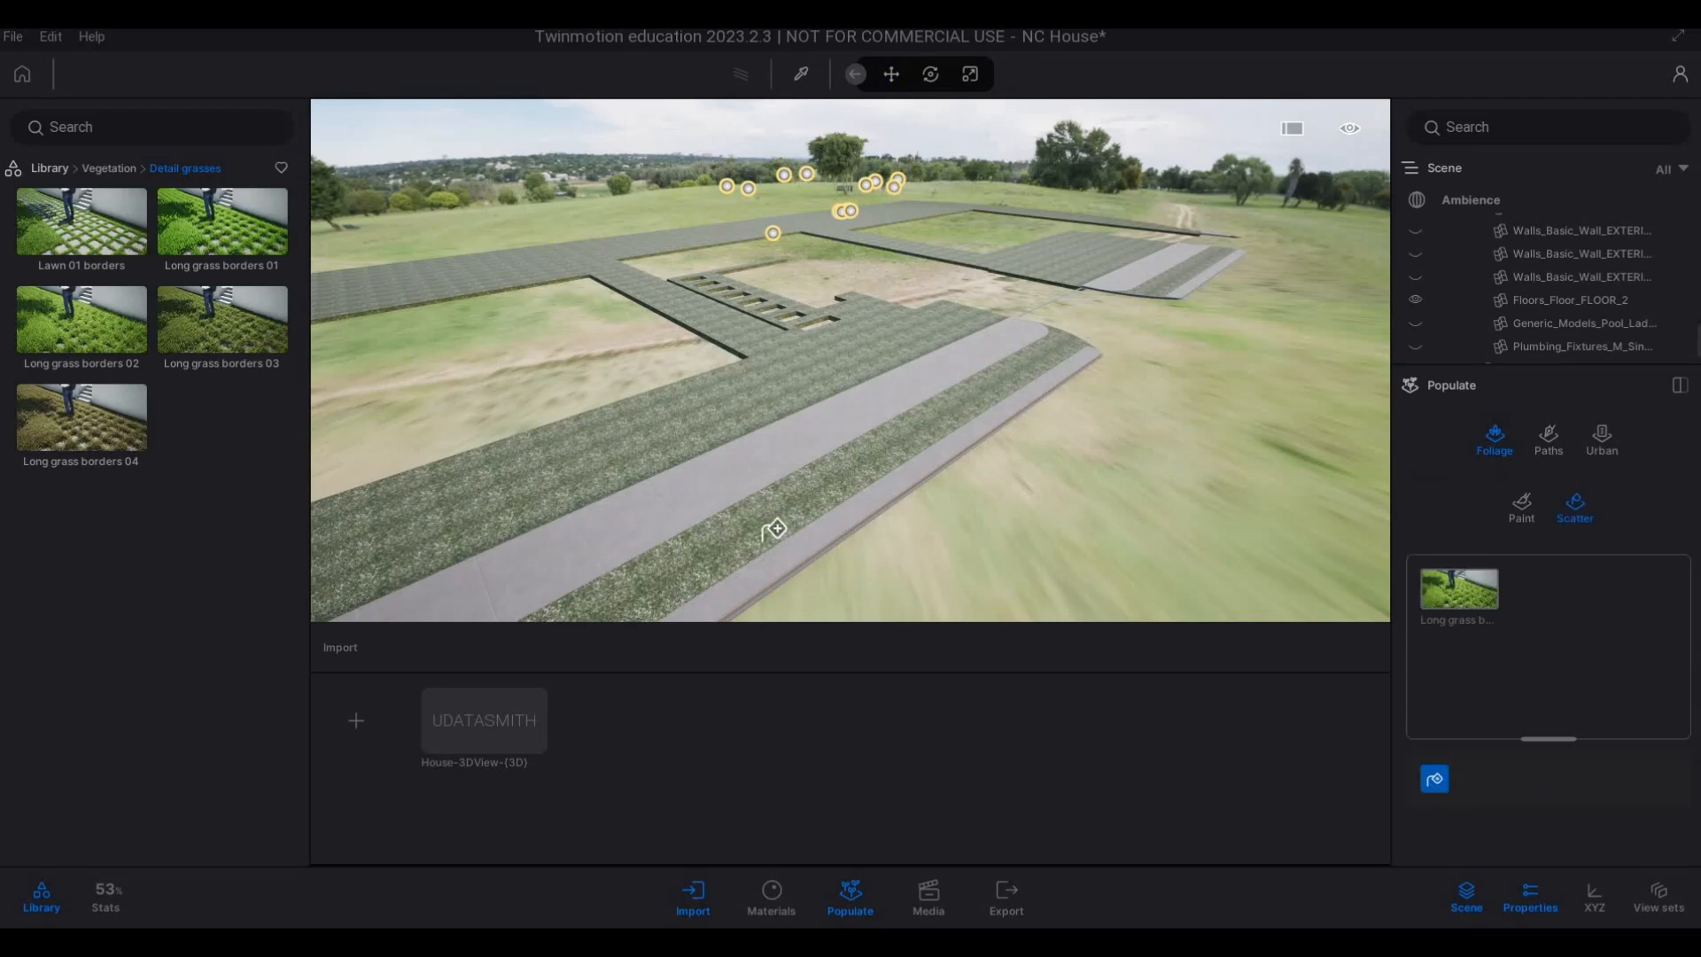
Scatter the long grass over the front lawn, including a denser fill beside the house footprint.
{"action": "left_click", "coordinate": [766, 513]}
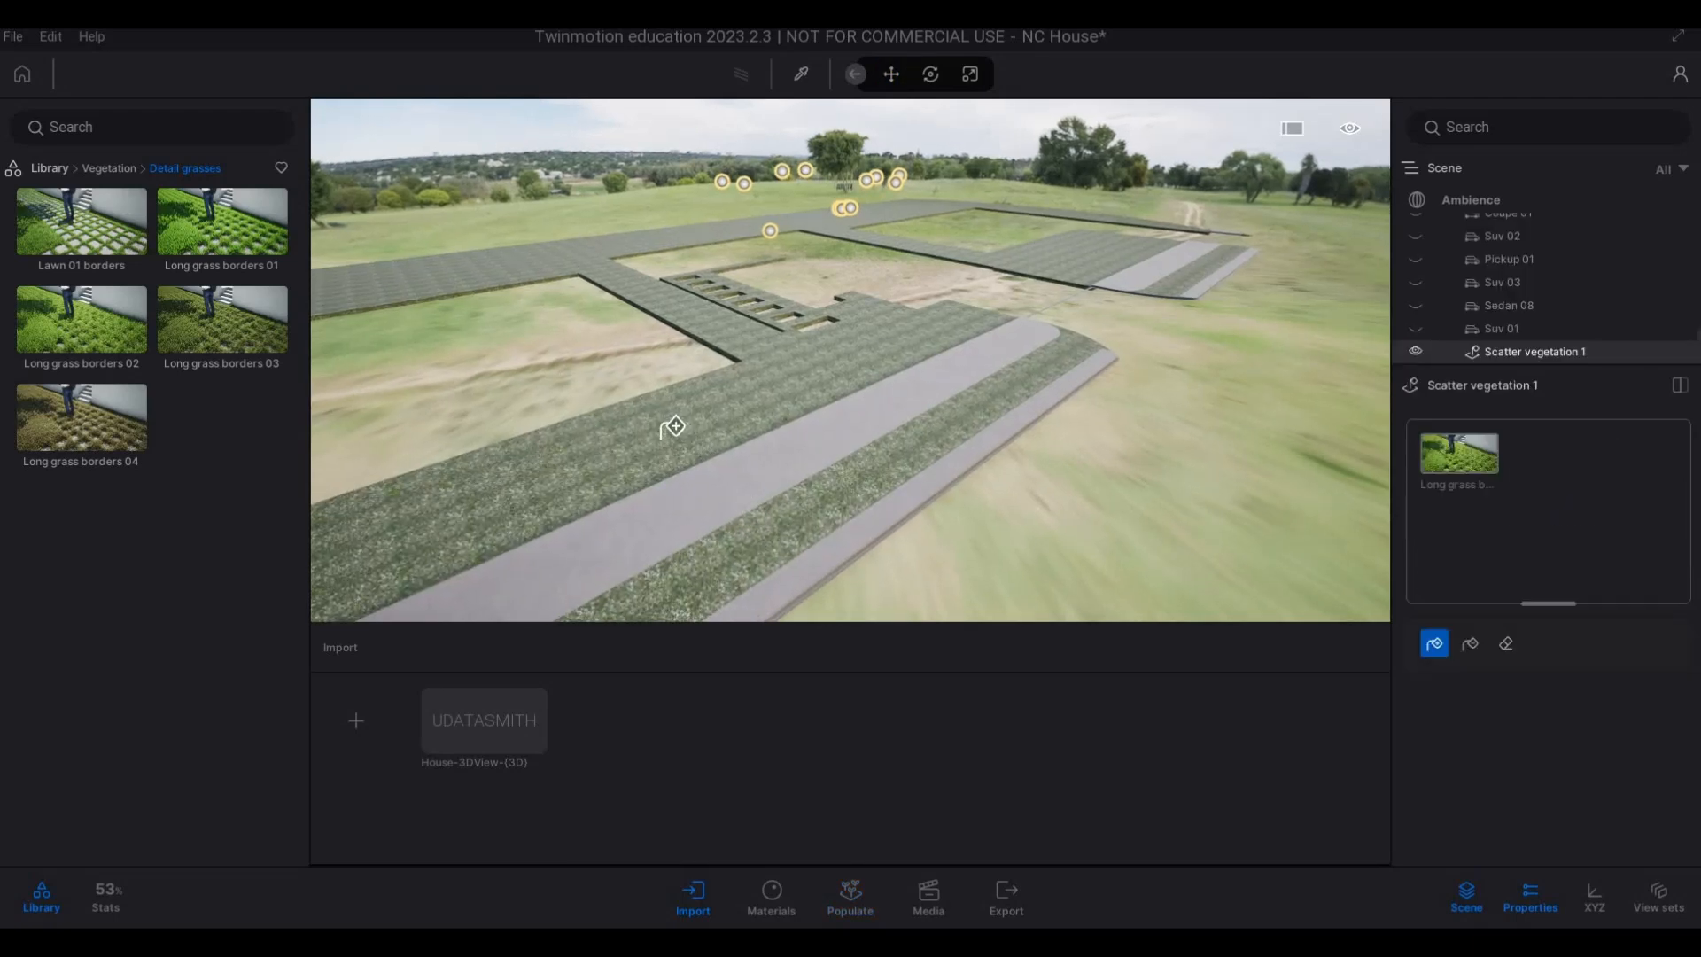
{"action": "scroll", "coordinate": [673, 443], "scroll_direction": "up", "scroll_amount": 5}
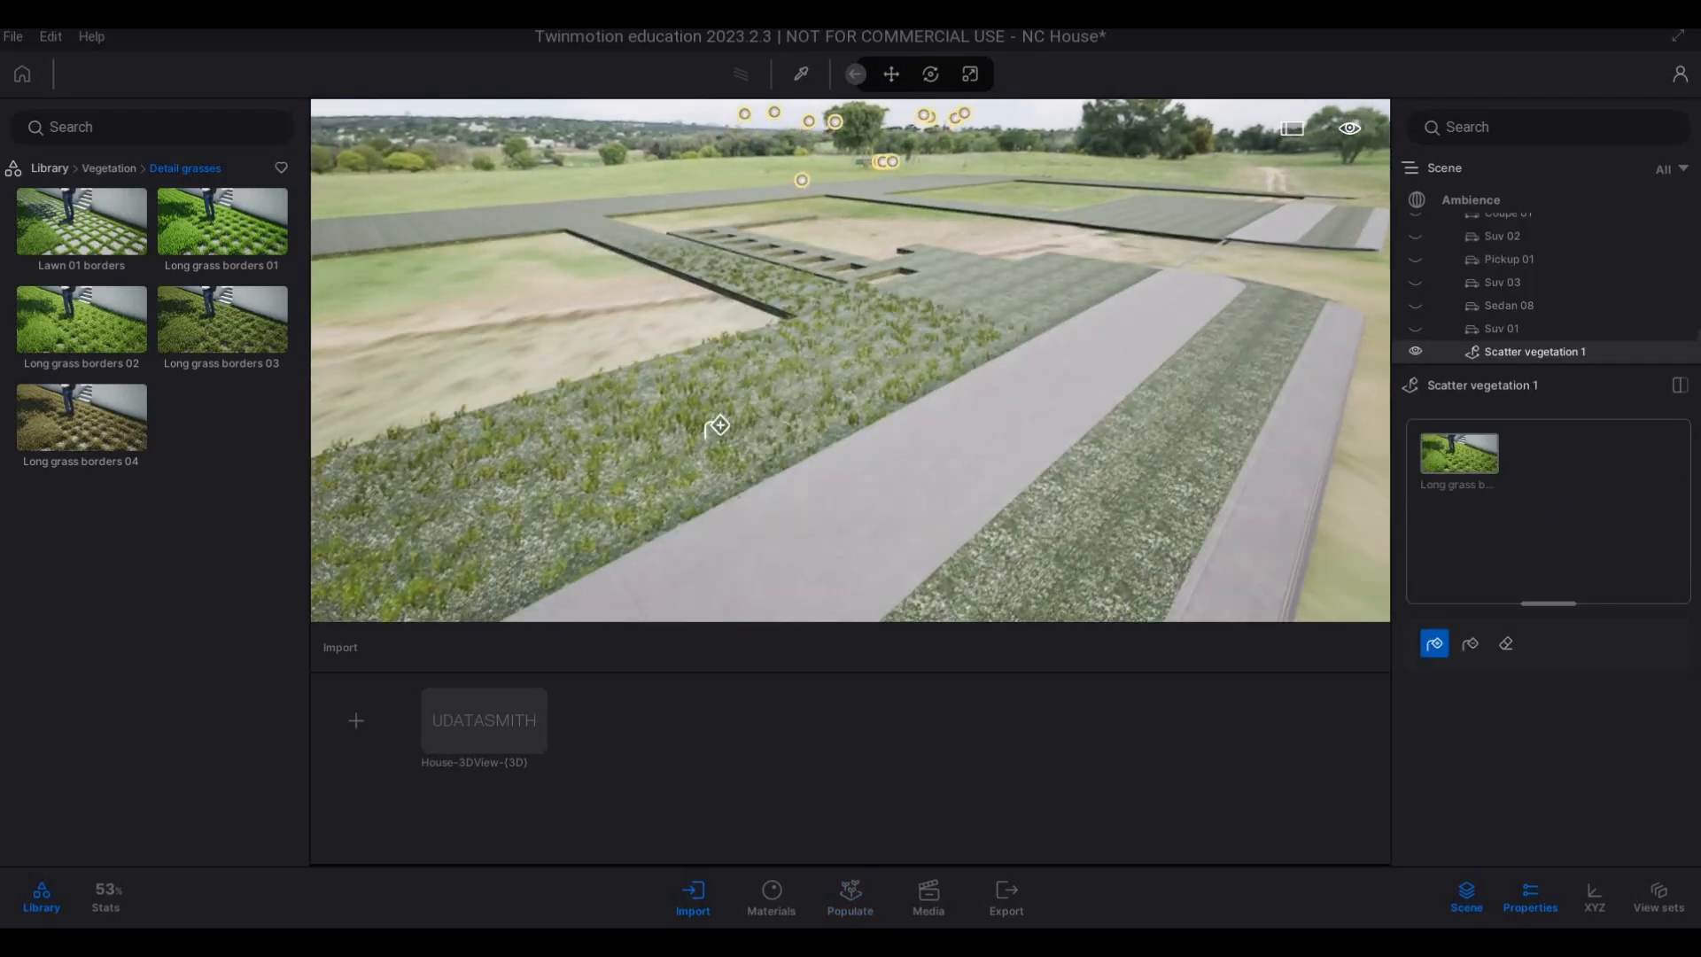
{"action": "left_click", "coordinate": [1005, 284]}
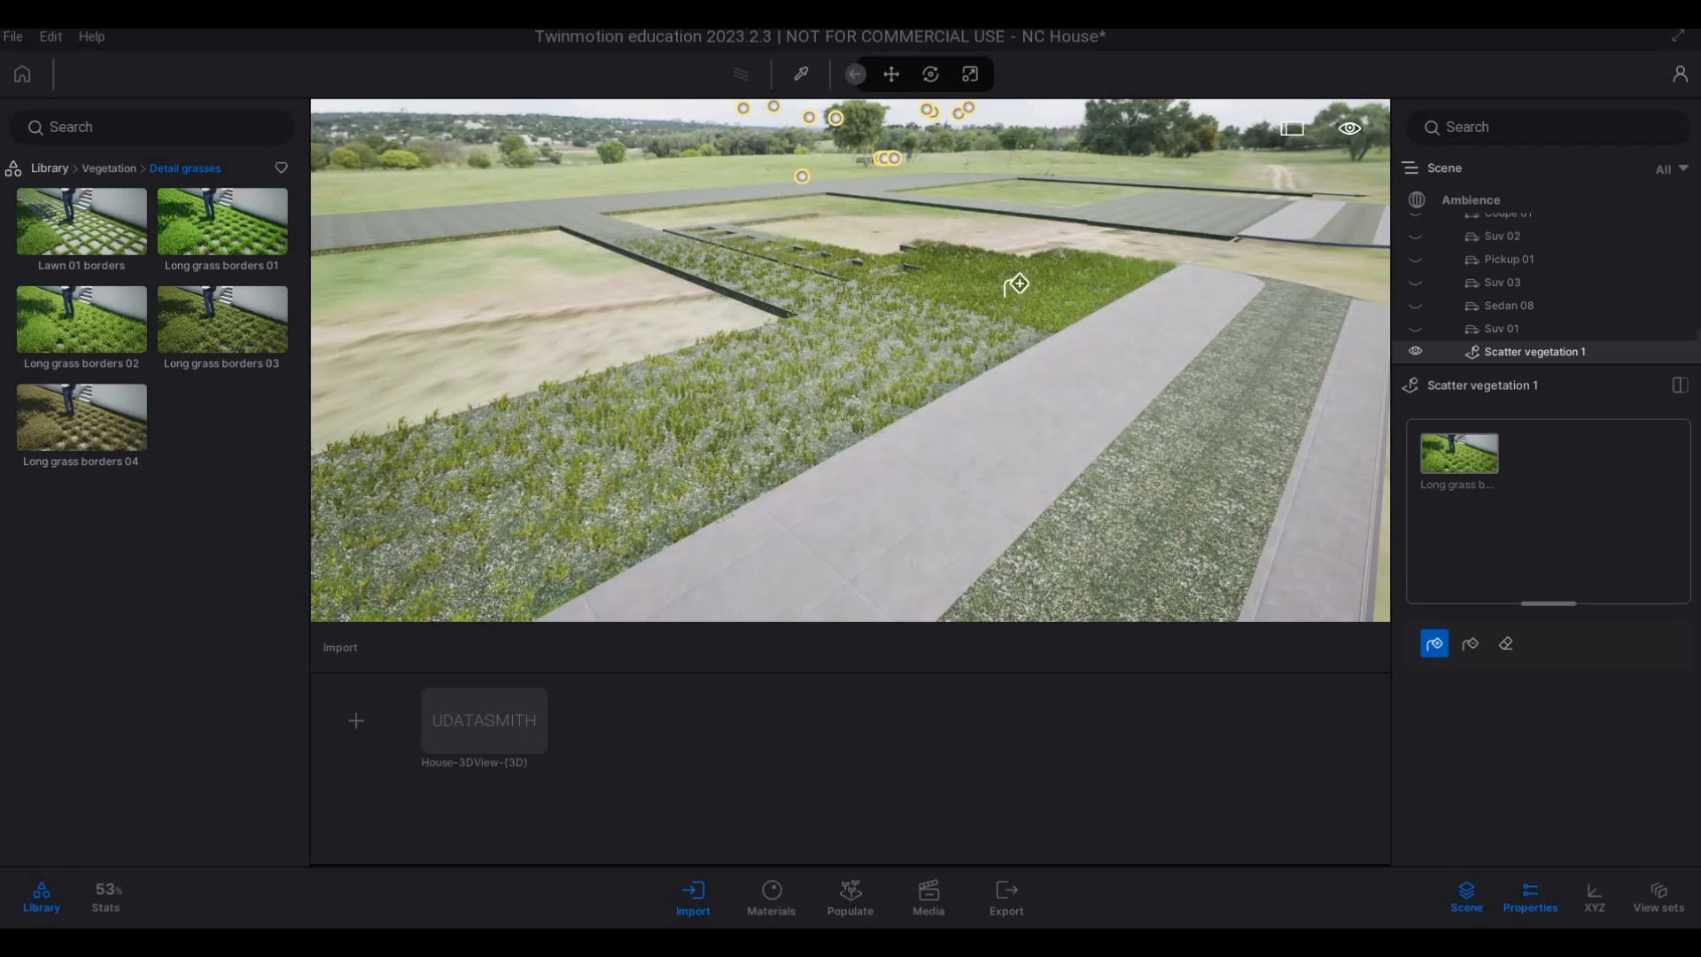
{"action": "scroll", "coordinate": [998, 284], "scroll_direction": "up", "scroll_amount": 5}
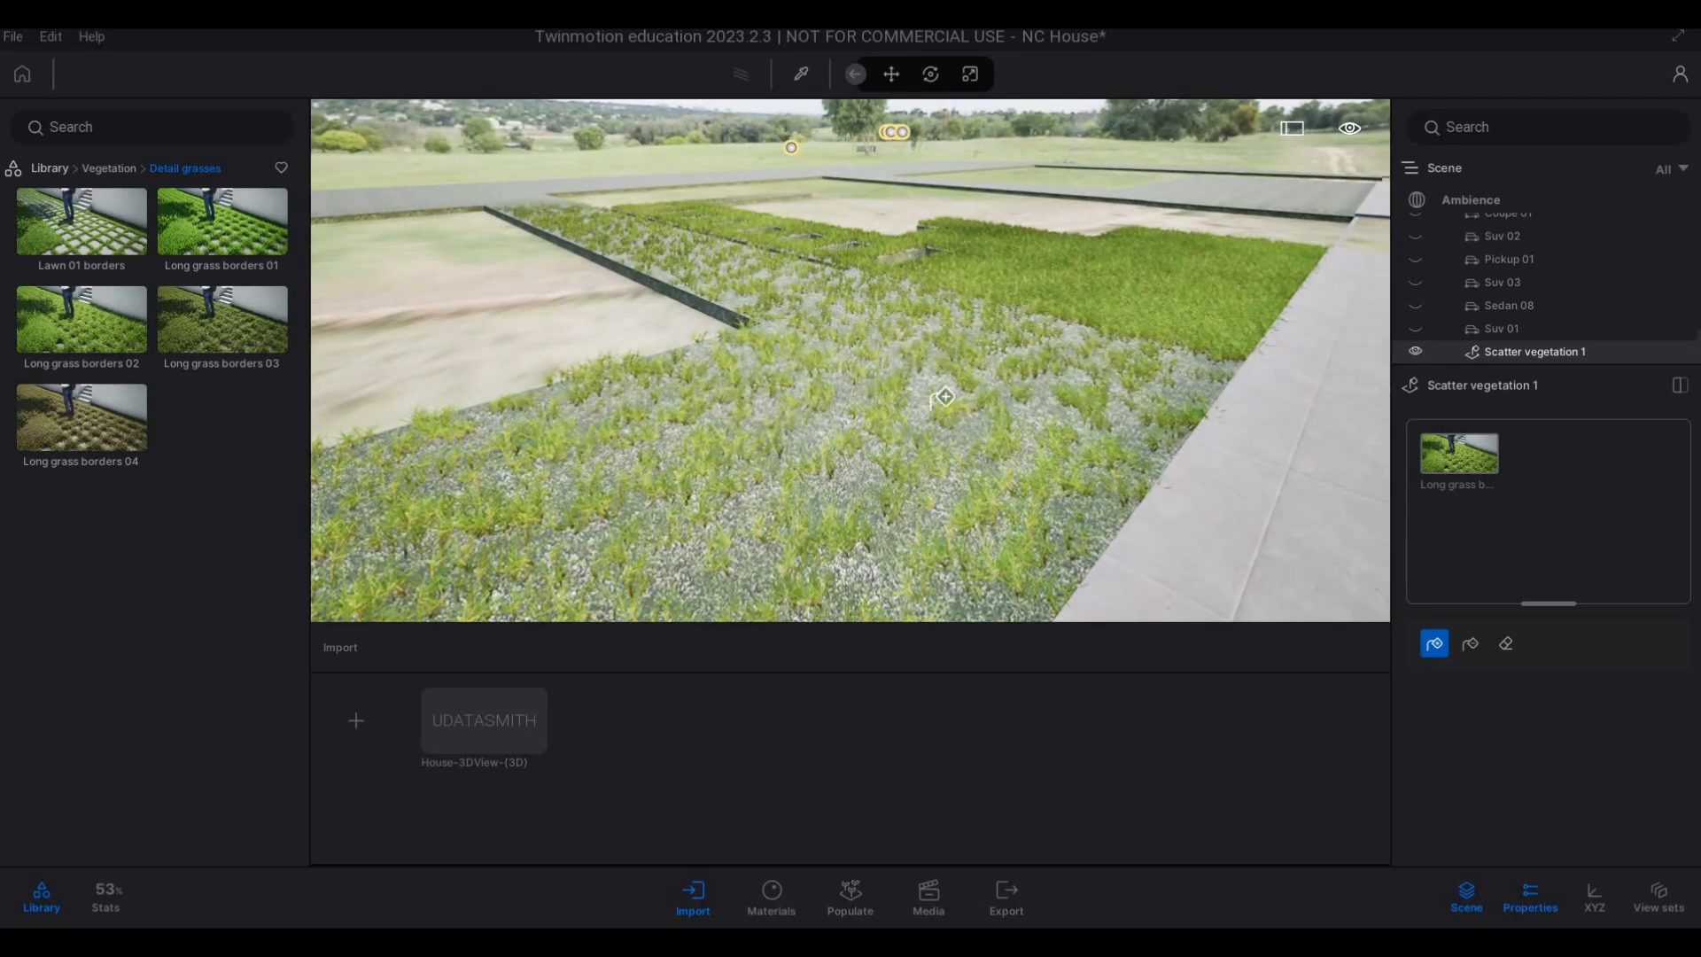
Try to scatter the long grass on the verge strip between the two pavements and check its coverage.
{"action": "scroll", "coordinate": [935, 390], "scroll_direction": "down", "scroll_amount": 3}
{"action": "key", "text": "d"}
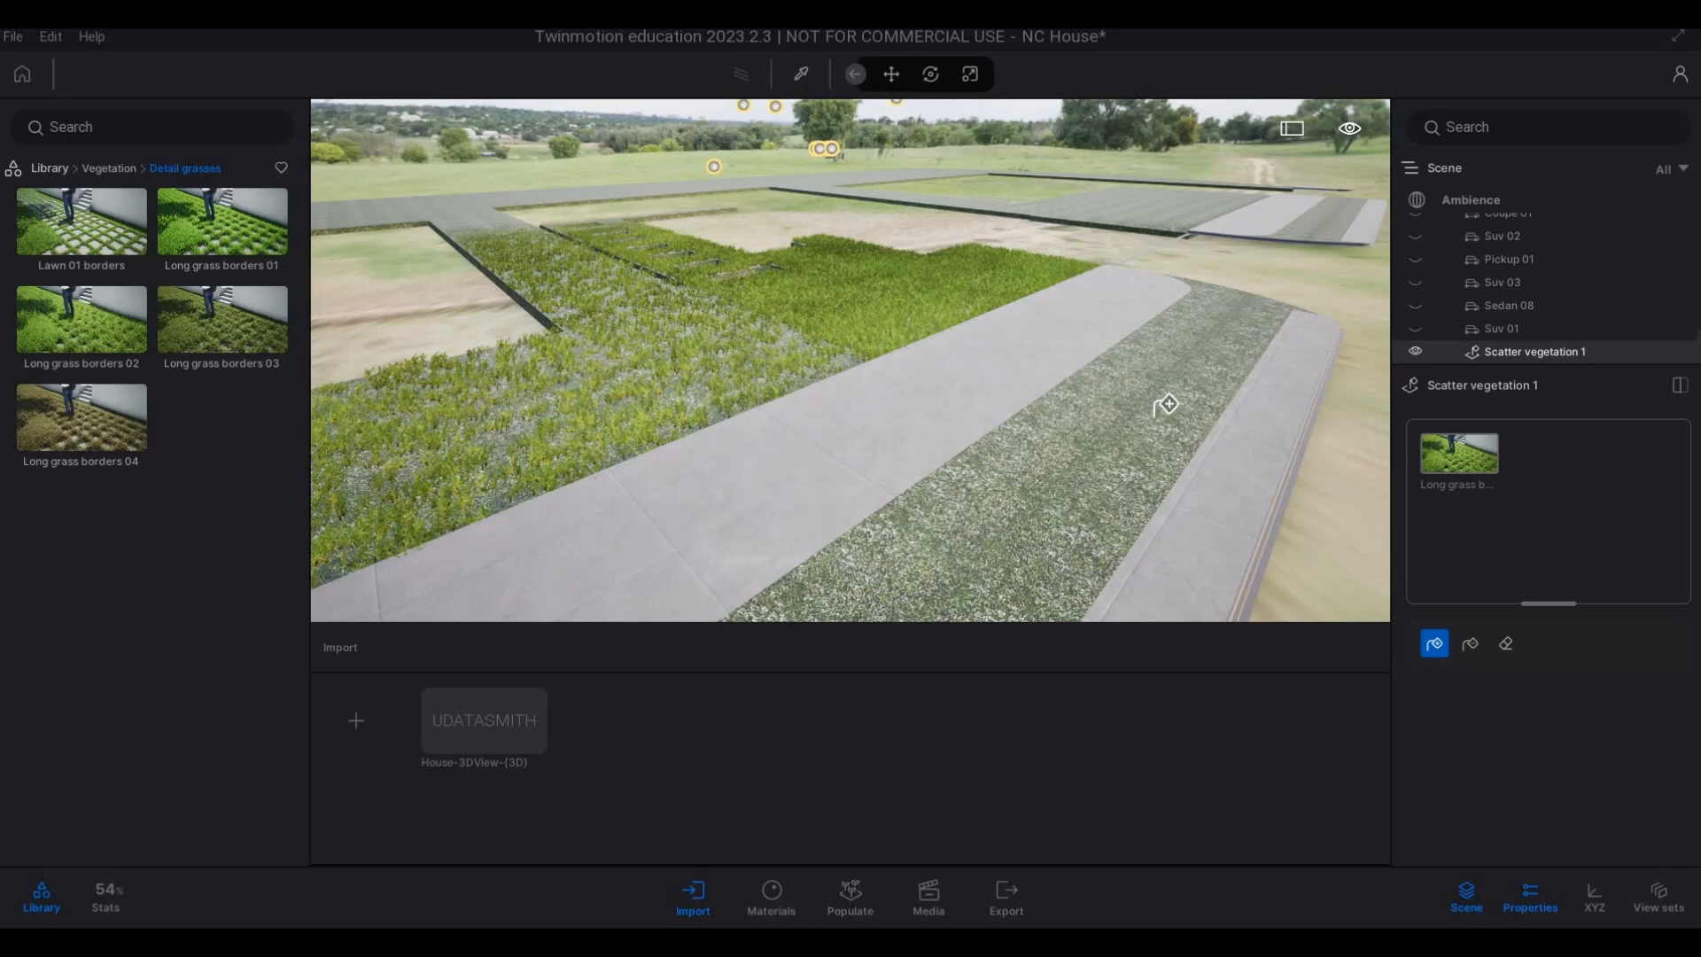
{"action": "scroll", "coordinate": [1162, 399], "scroll_direction": "up", "scroll_amount": 3}
{"action": "left_click", "coordinate": [1221, 417]}
{"action": "key", "text": "d"}
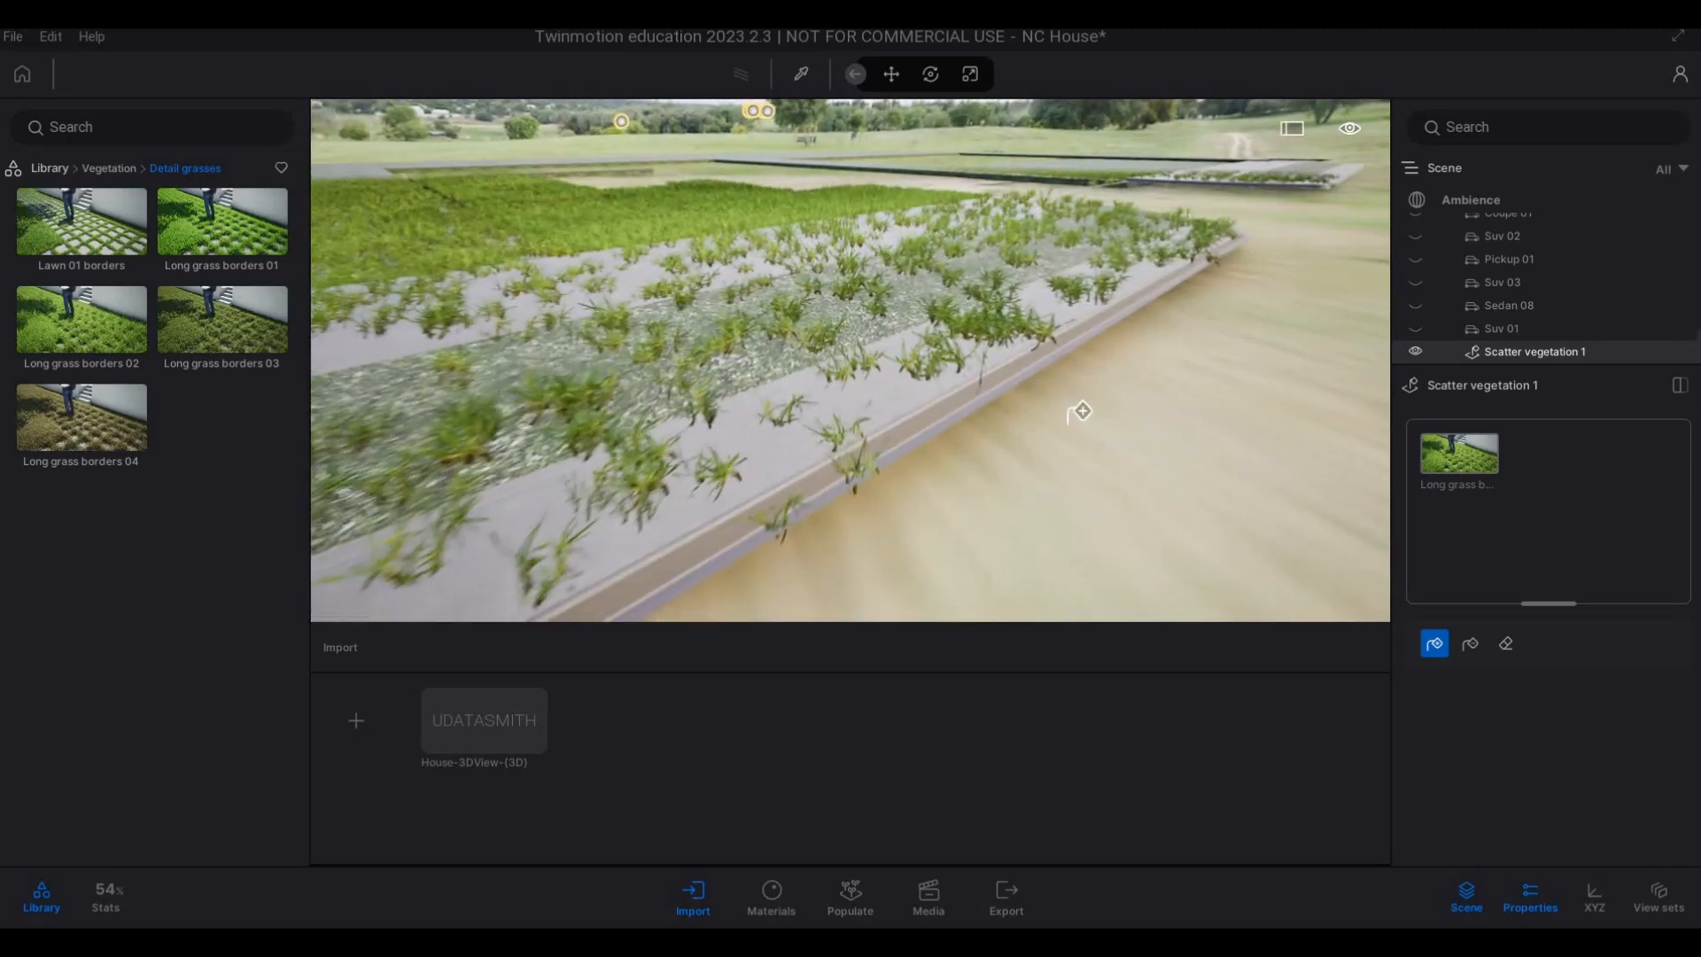
{"action": "scroll", "coordinate": [1078, 411], "scroll_direction": "down", "scroll_amount": 5}
{"action": "key", "text": "q"}
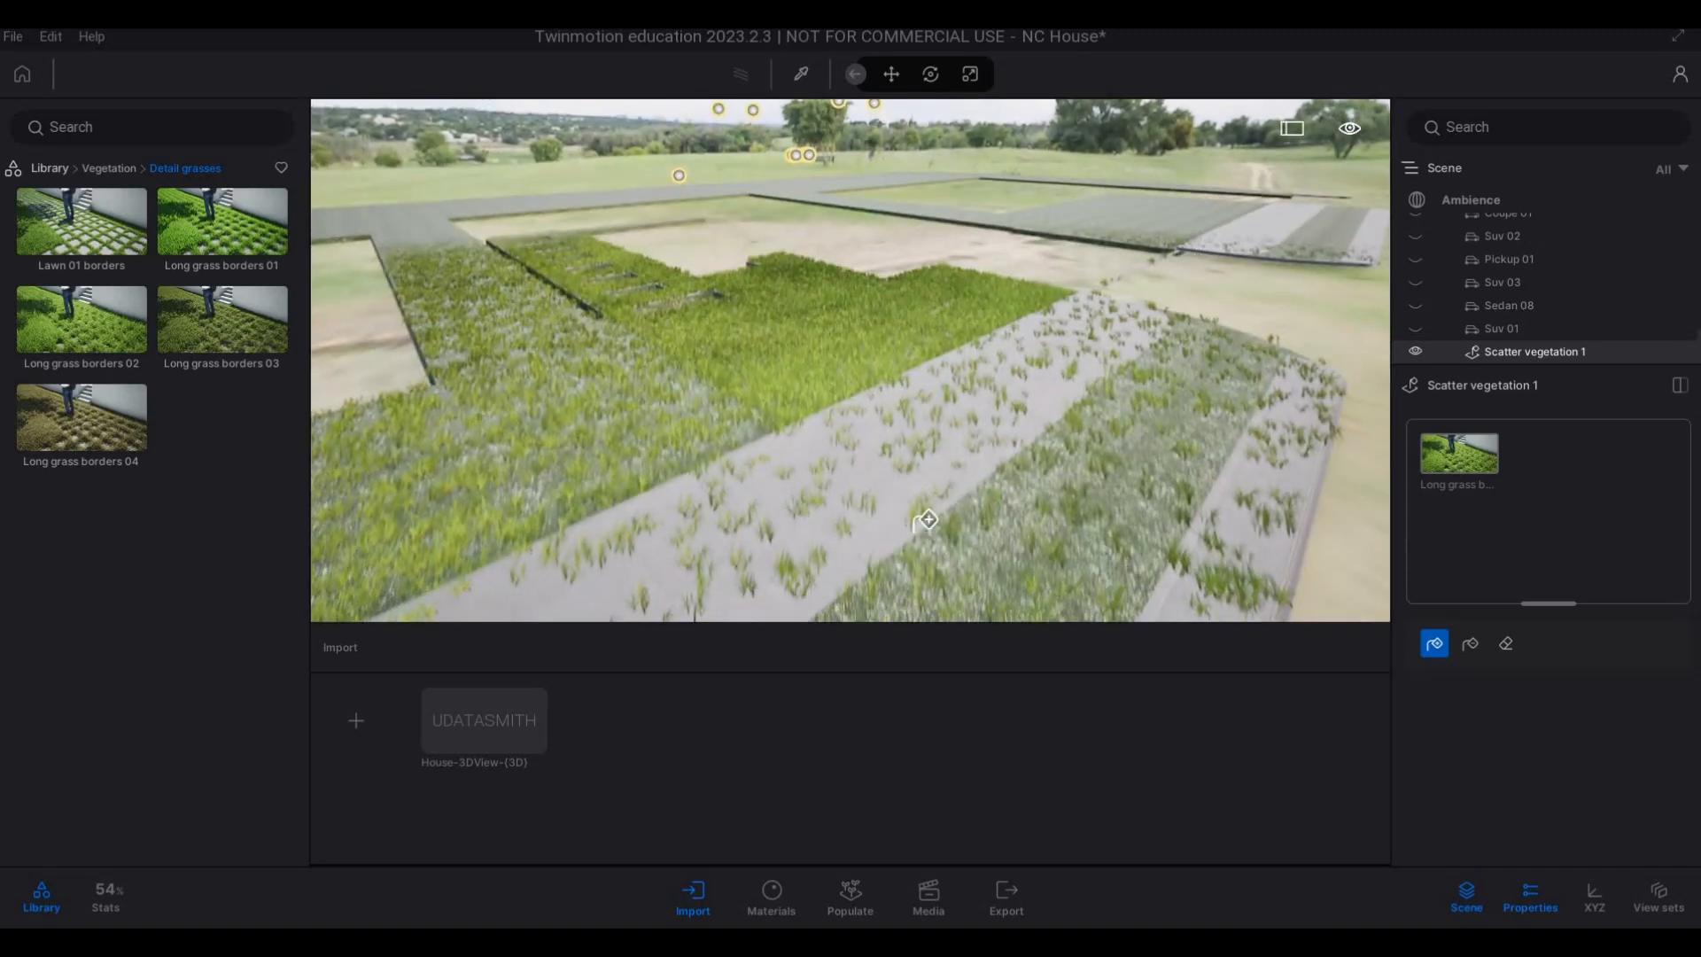
{"action": "key", "text": "w"}
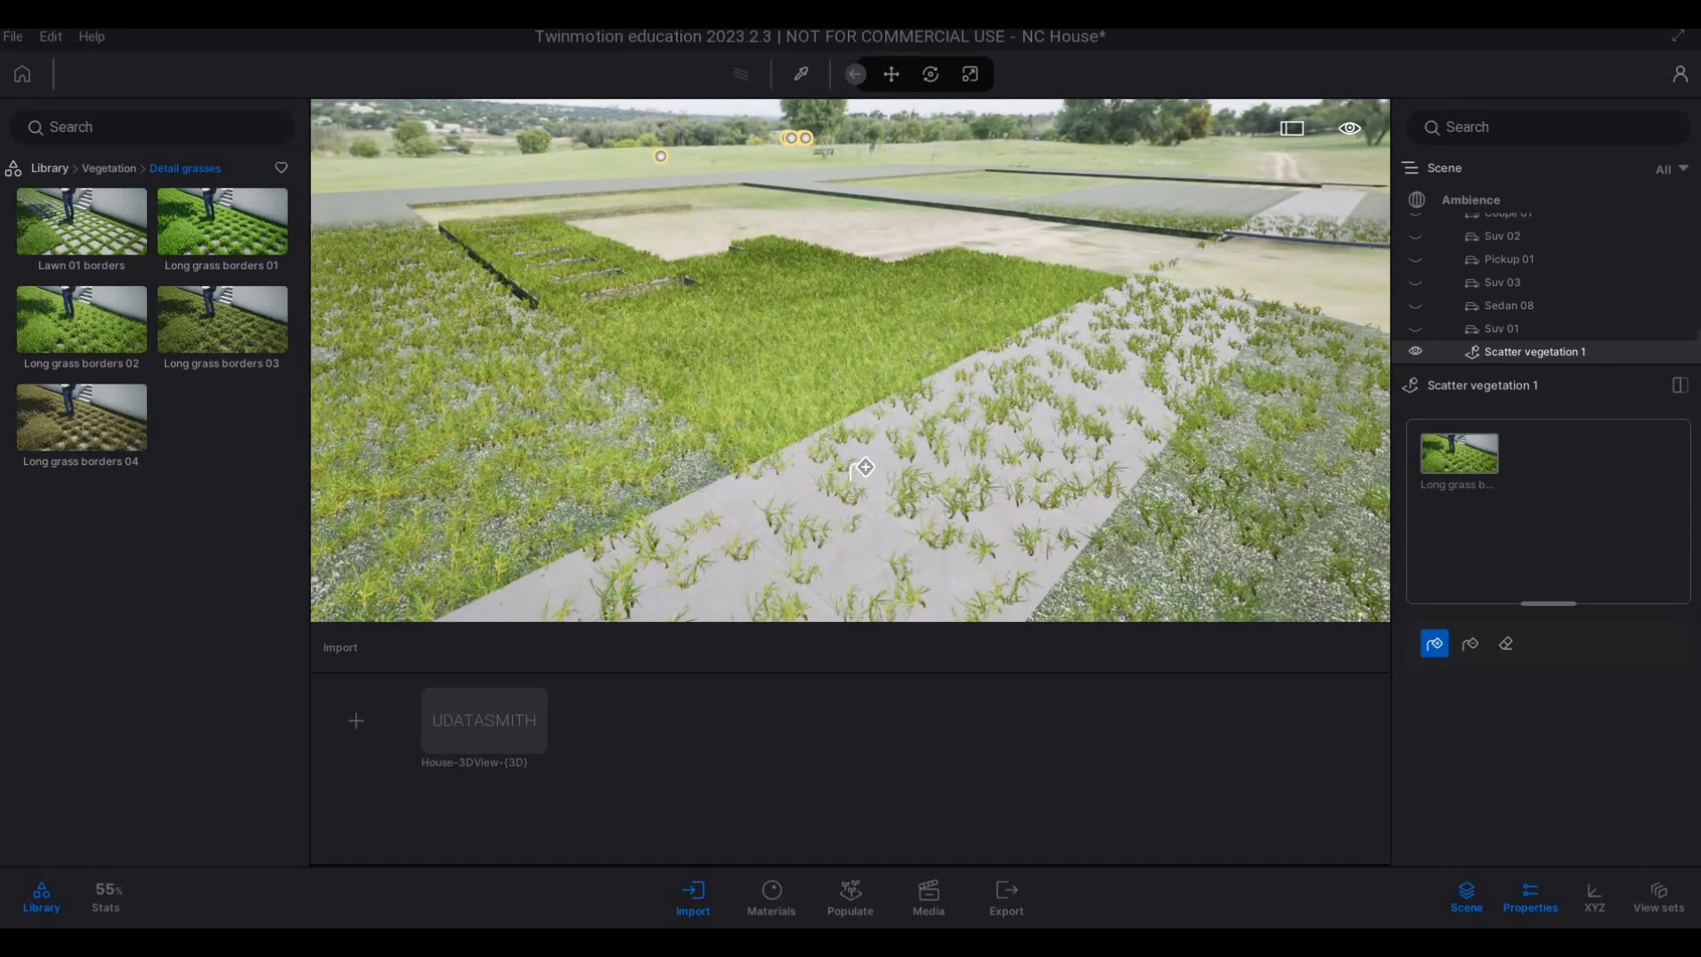
Undo the long grass scattered over the verge strip and the adjoining pavements.
{"action": "key", "text": "ctrl+z"}
{"action": "key", "text": "ctrl+z"}
{"action": "key", "text": "ctrl+z"}
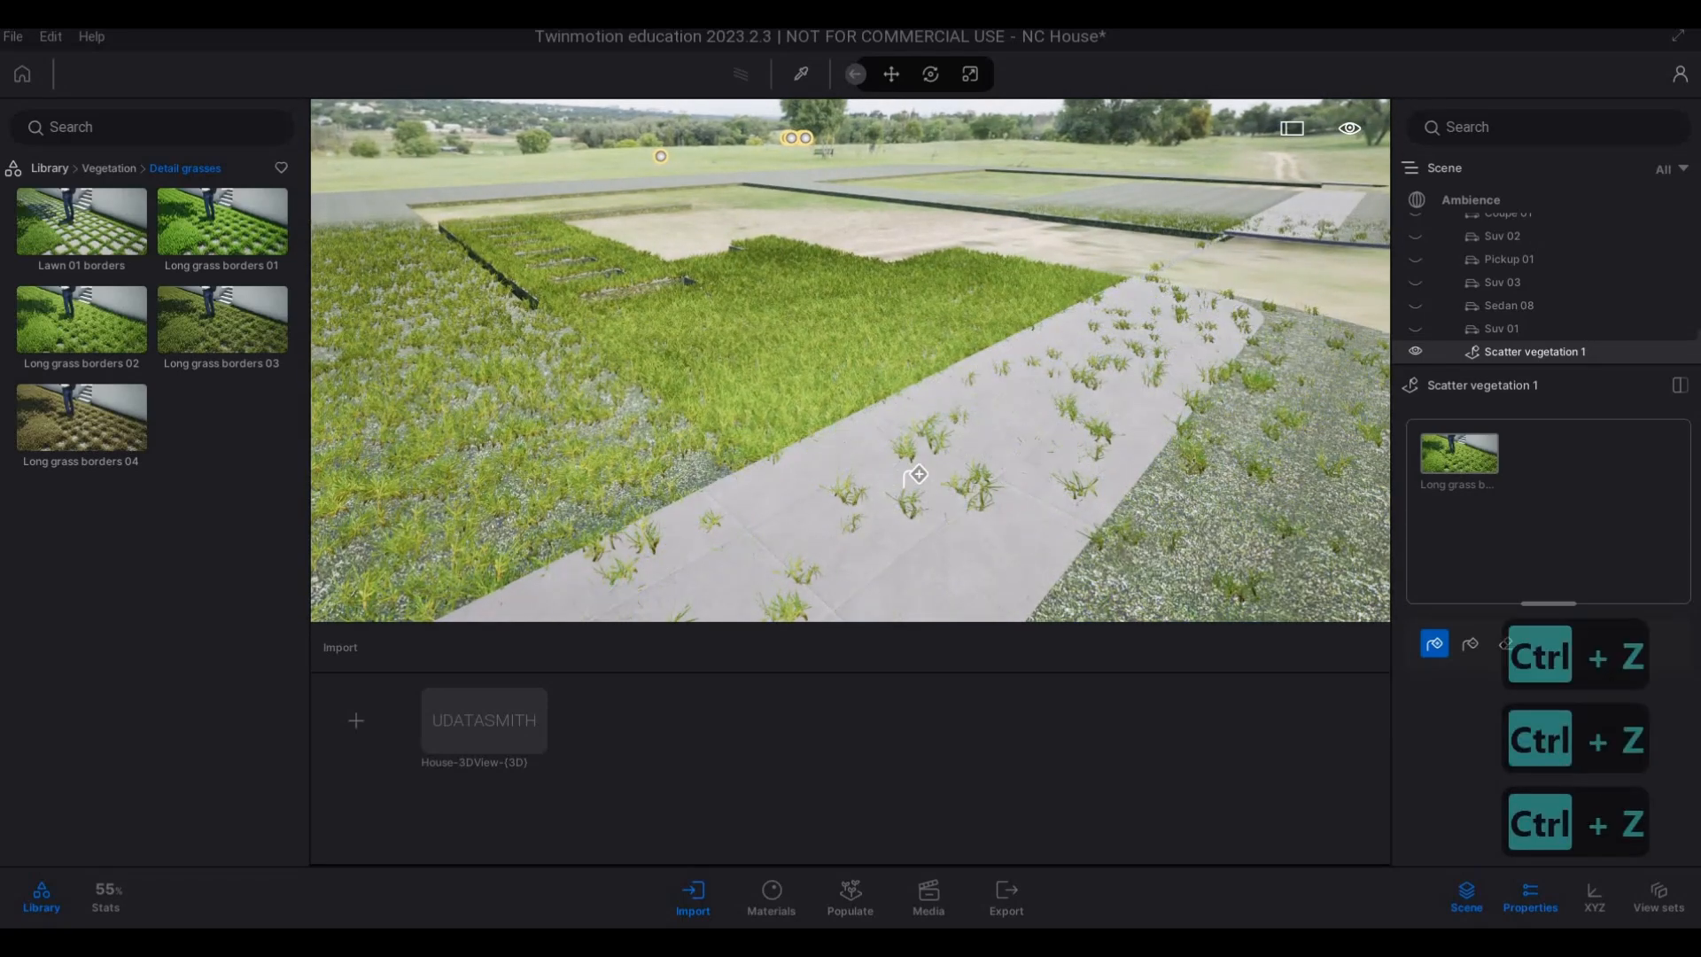
Examine the grass coverage on the front lawn and the still bare verge and neighbouring lawn areas.
{"action": "right_click_drag", "start_coordinate": [919, 476], "coordinate": [877, 463]}
{"action": "key", "text": "e"}
{"action": "key", "text": "w"}
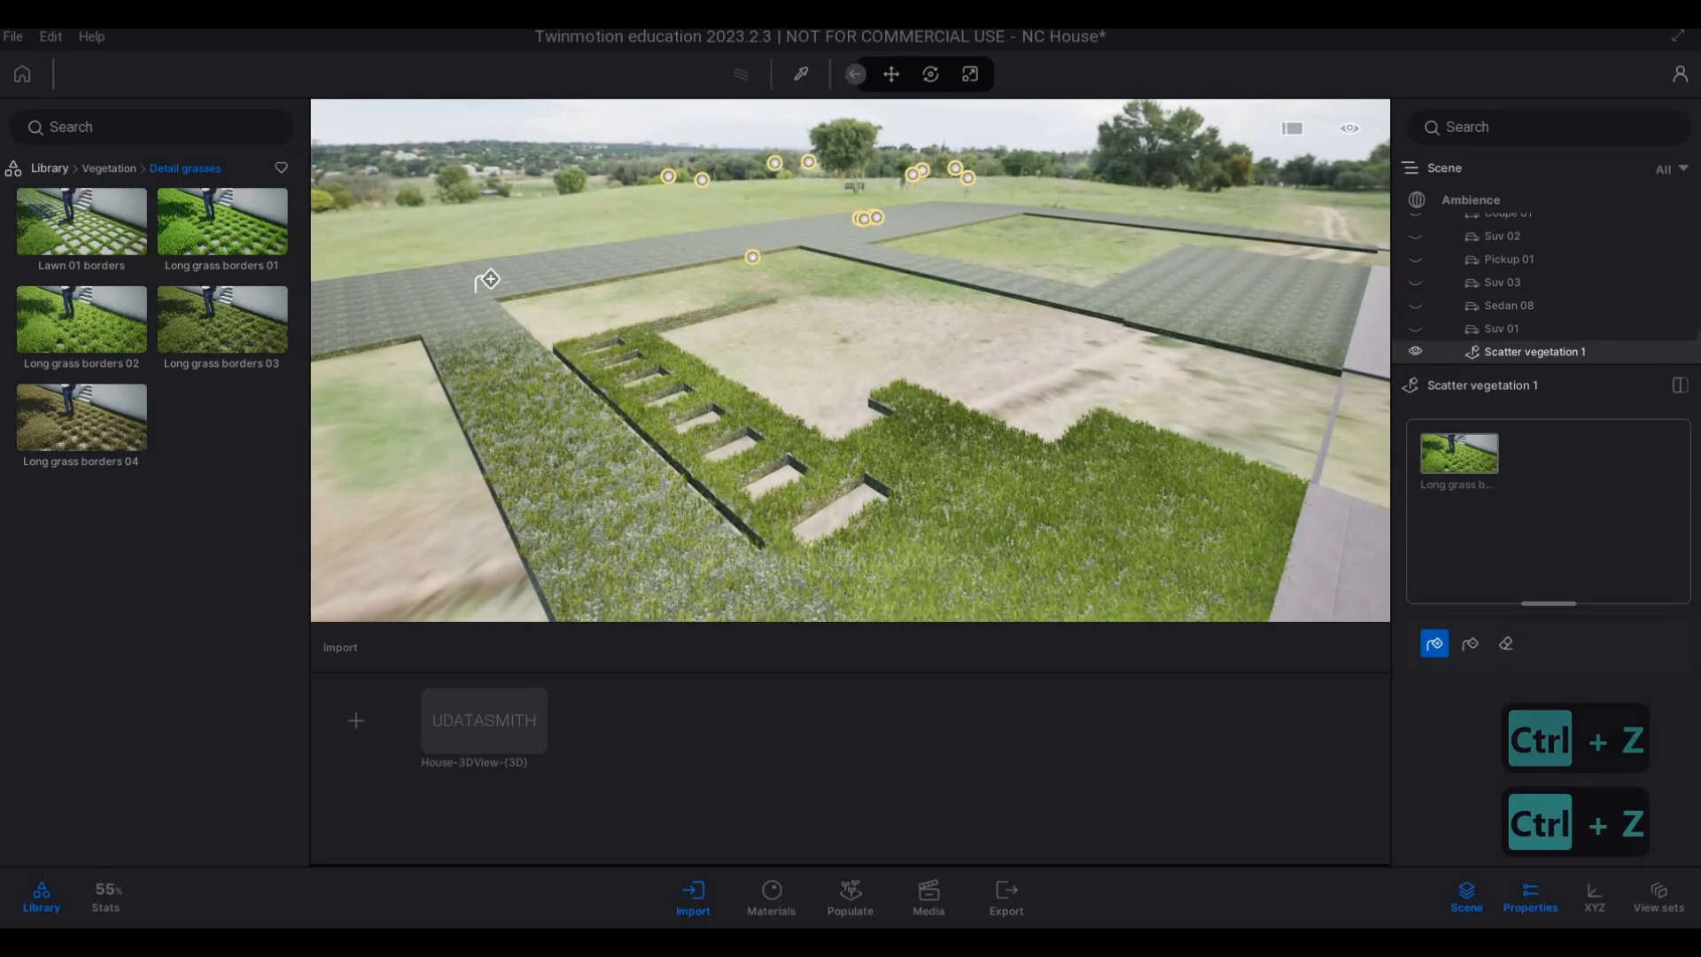
{"action": "key", "text": "w"}
{"action": "key", "text": "s"}
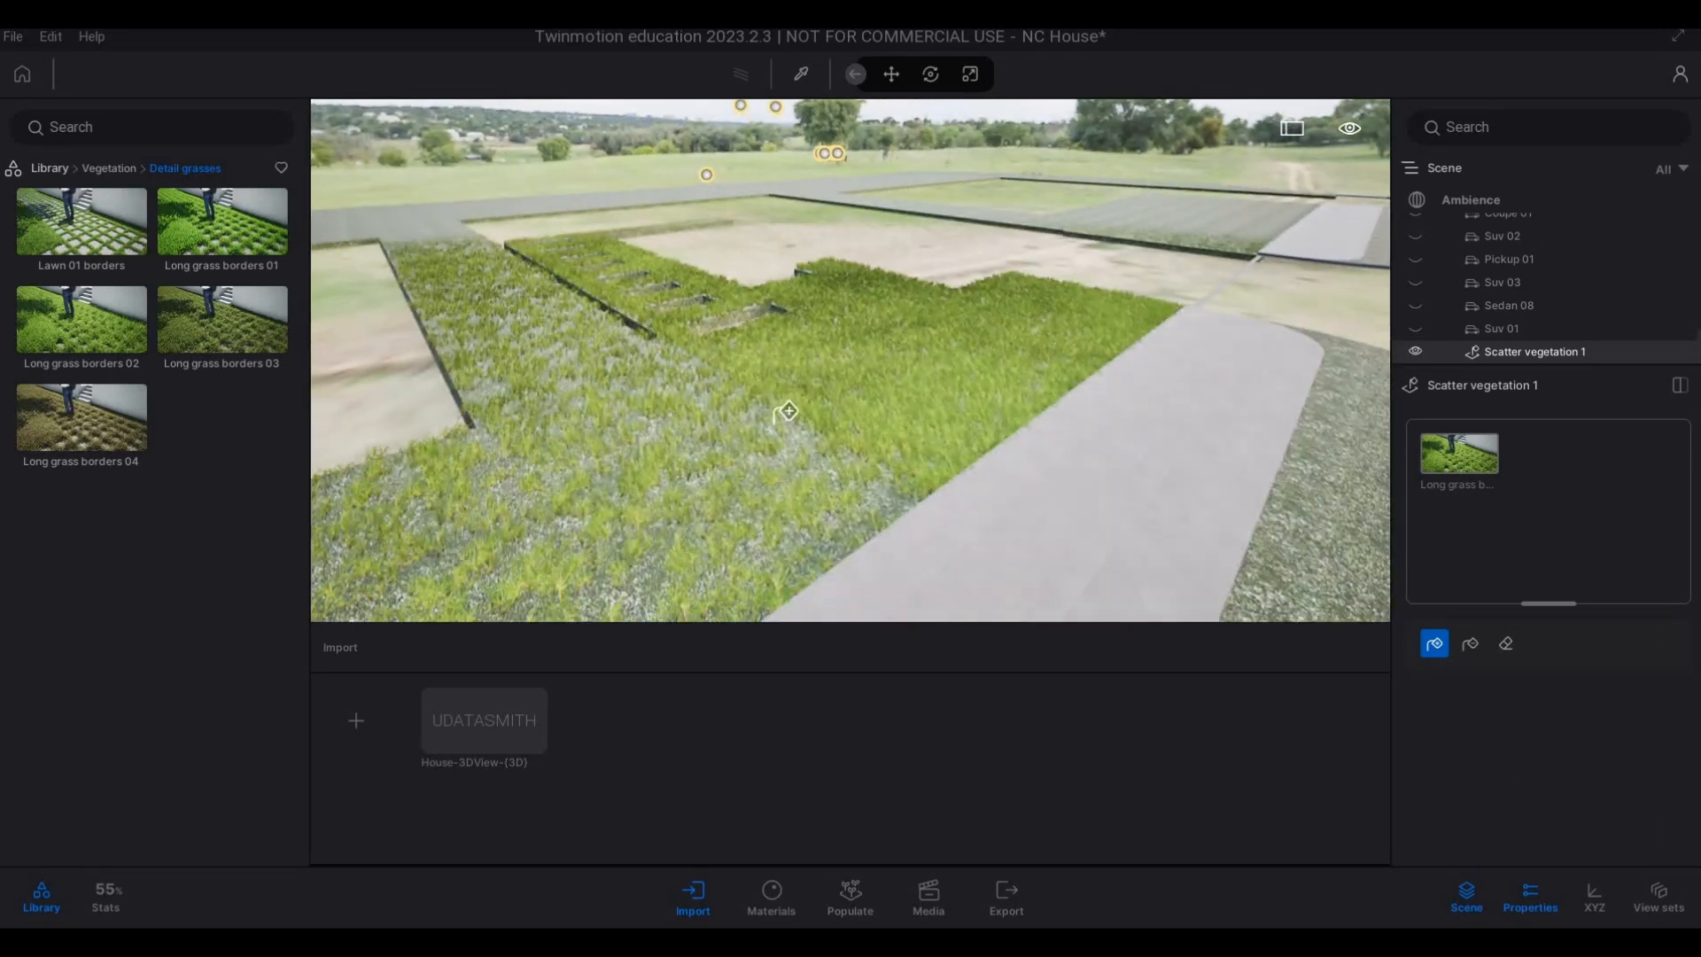
{"action": "key", "text": "d"}
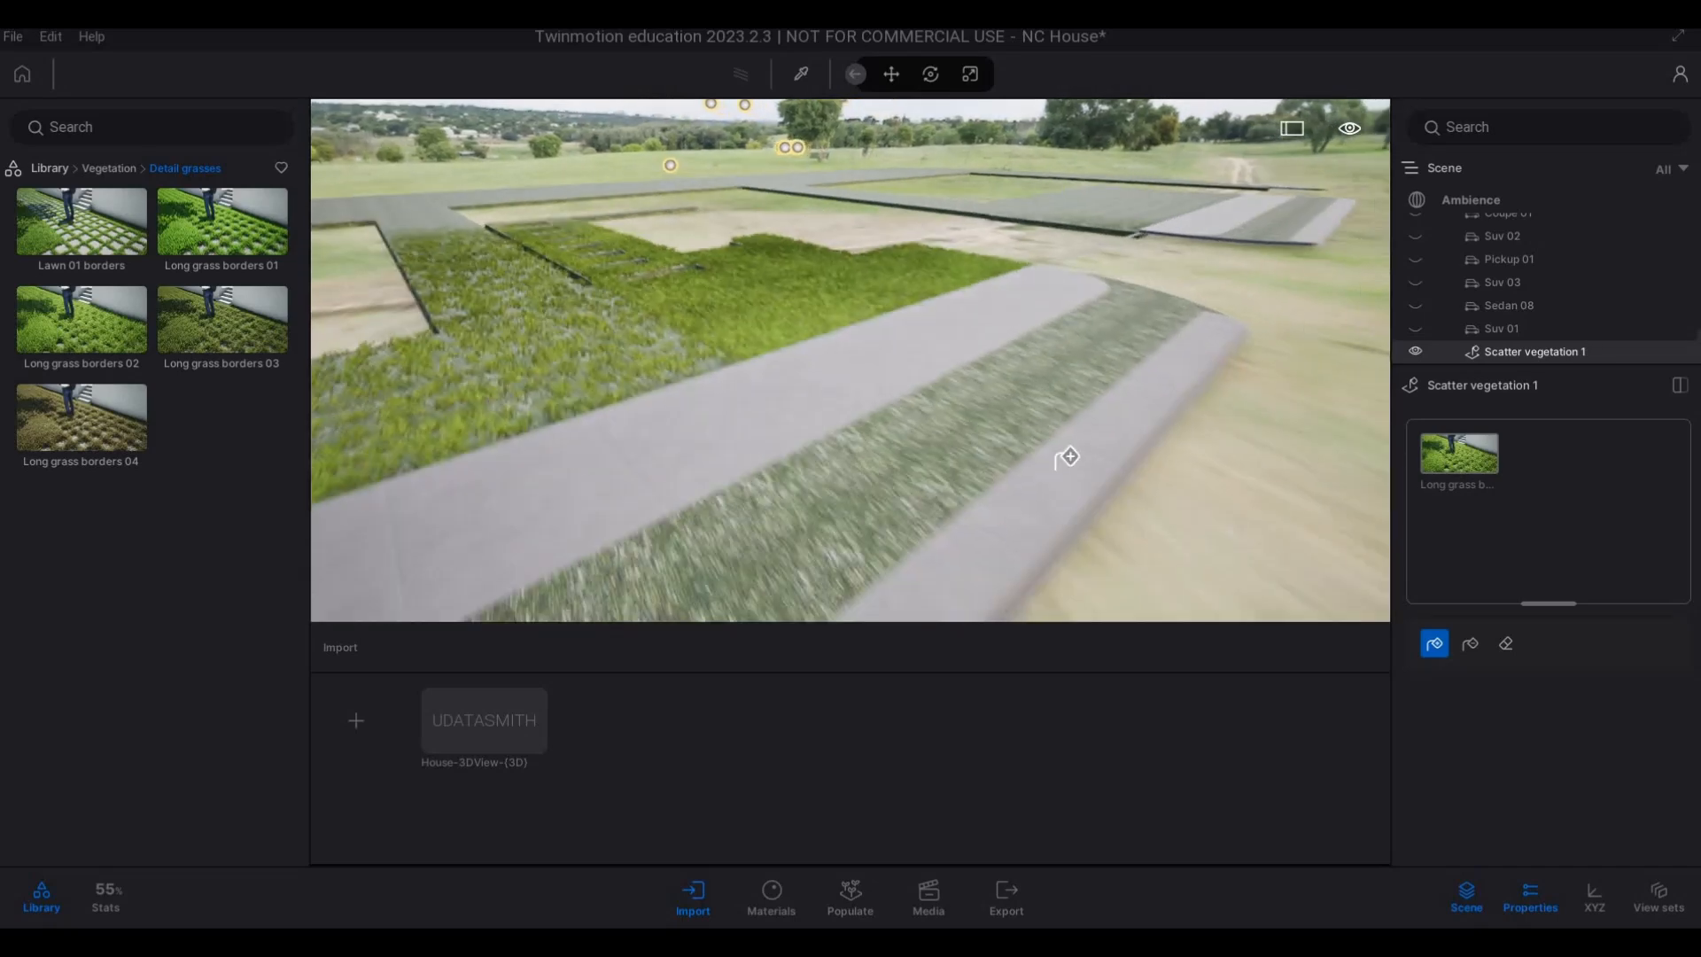
{"action": "right_click_drag", "start_coordinate": [815, 452], "coordinate": [813, 434]}
{"action": "key", "text": "e"}
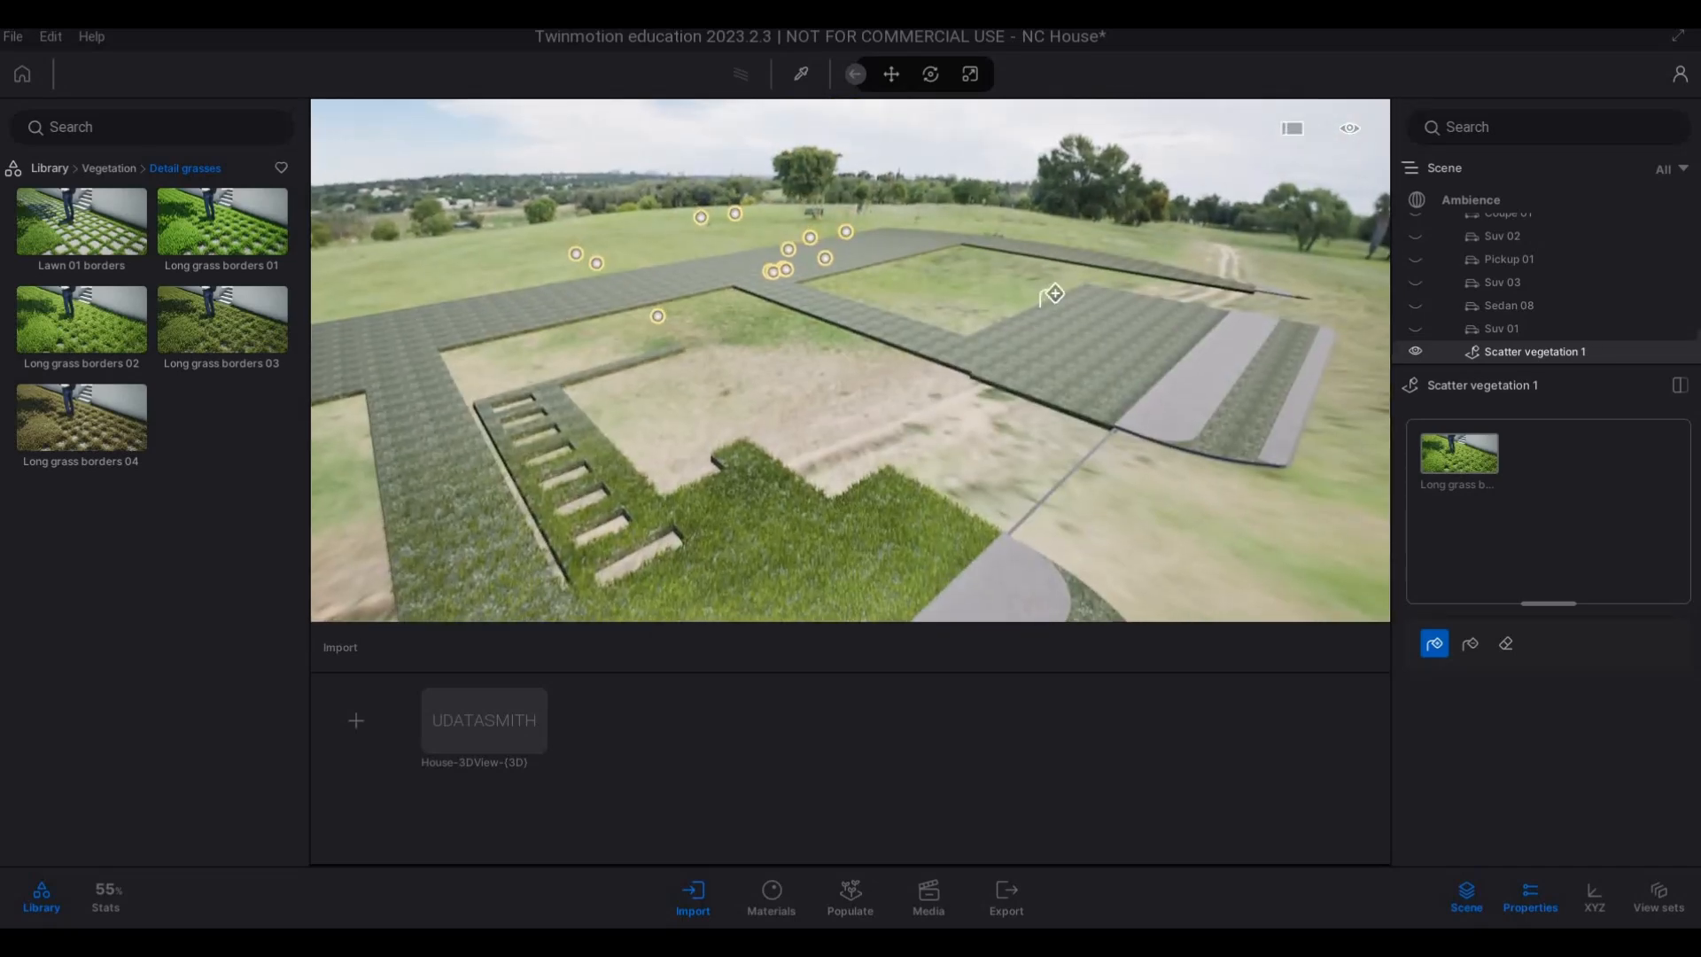
Try to scatter the long grass over the verge strip on the opposite side of the road, and undo it.
{"action": "key", "text": "w"}
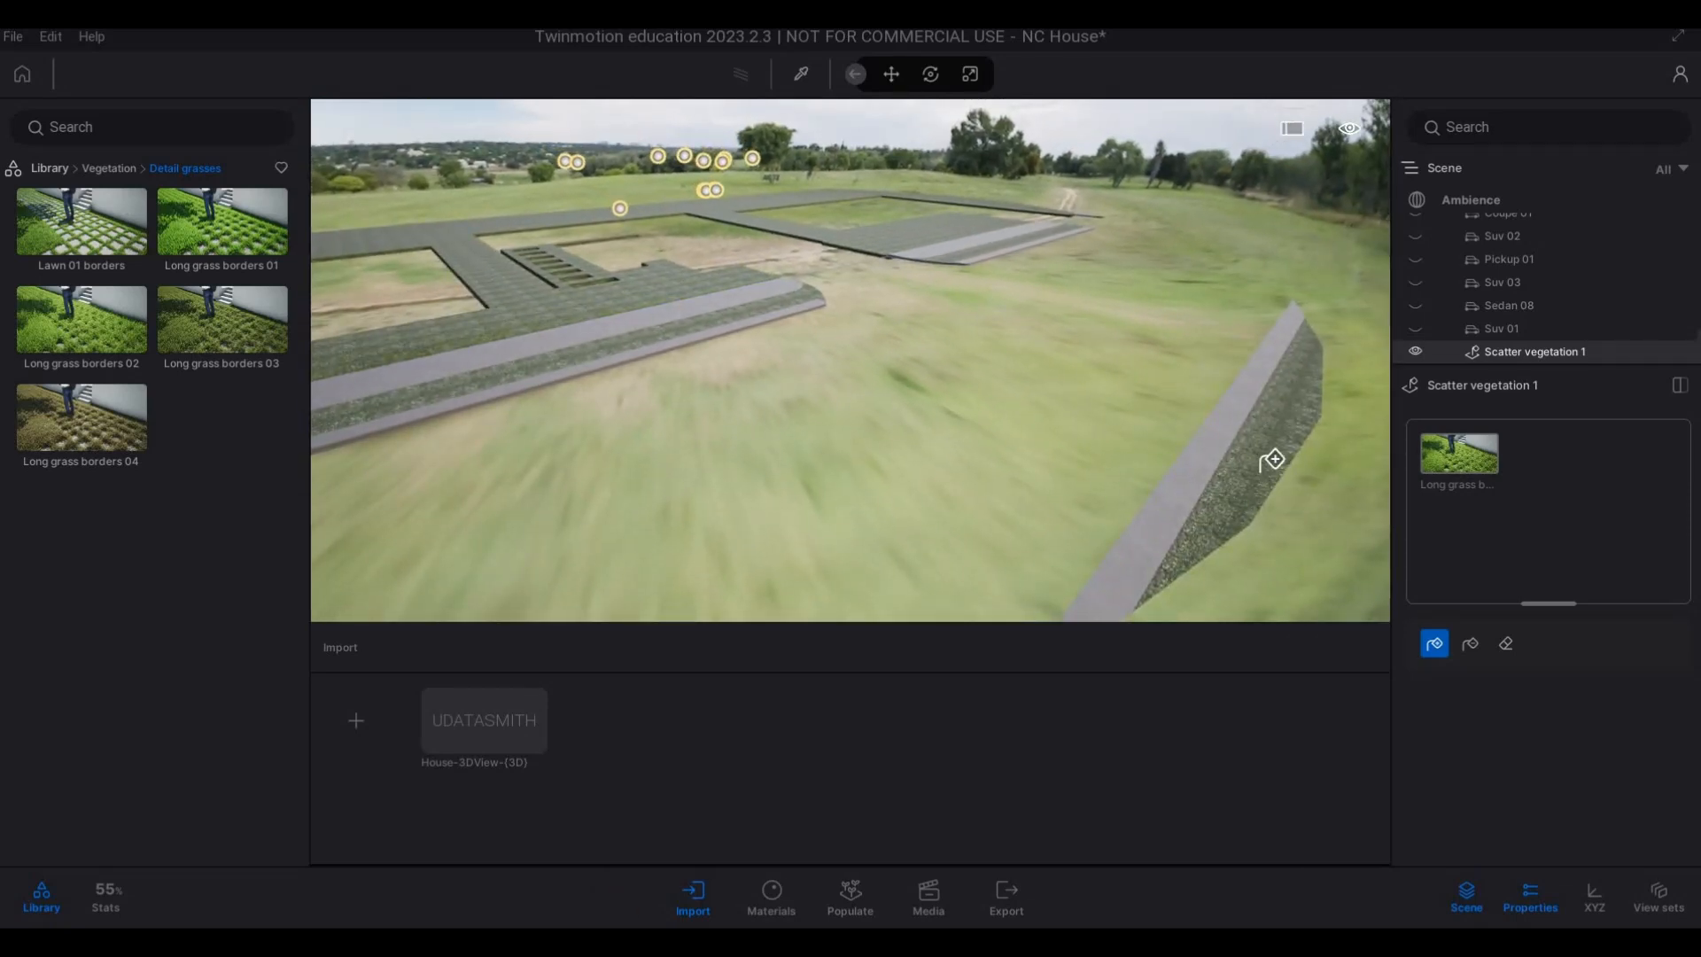
{"action": "left_click", "coordinate": [1290, 485]}
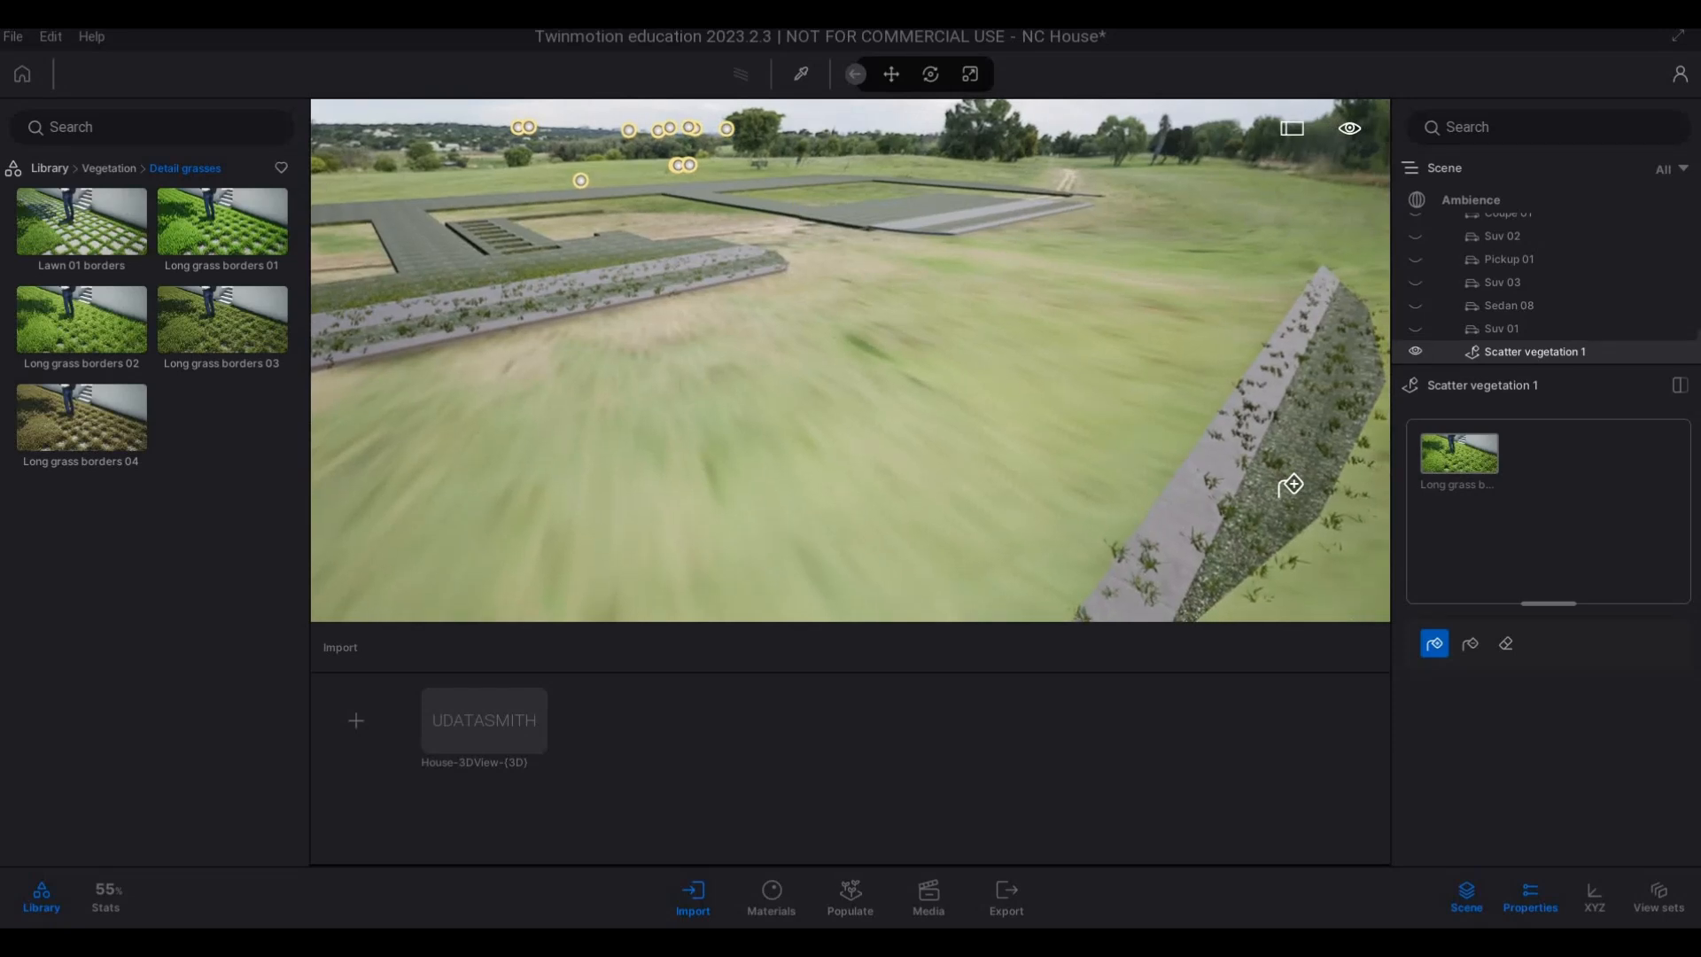
{"action": "key", "text": "ctrl+z"}
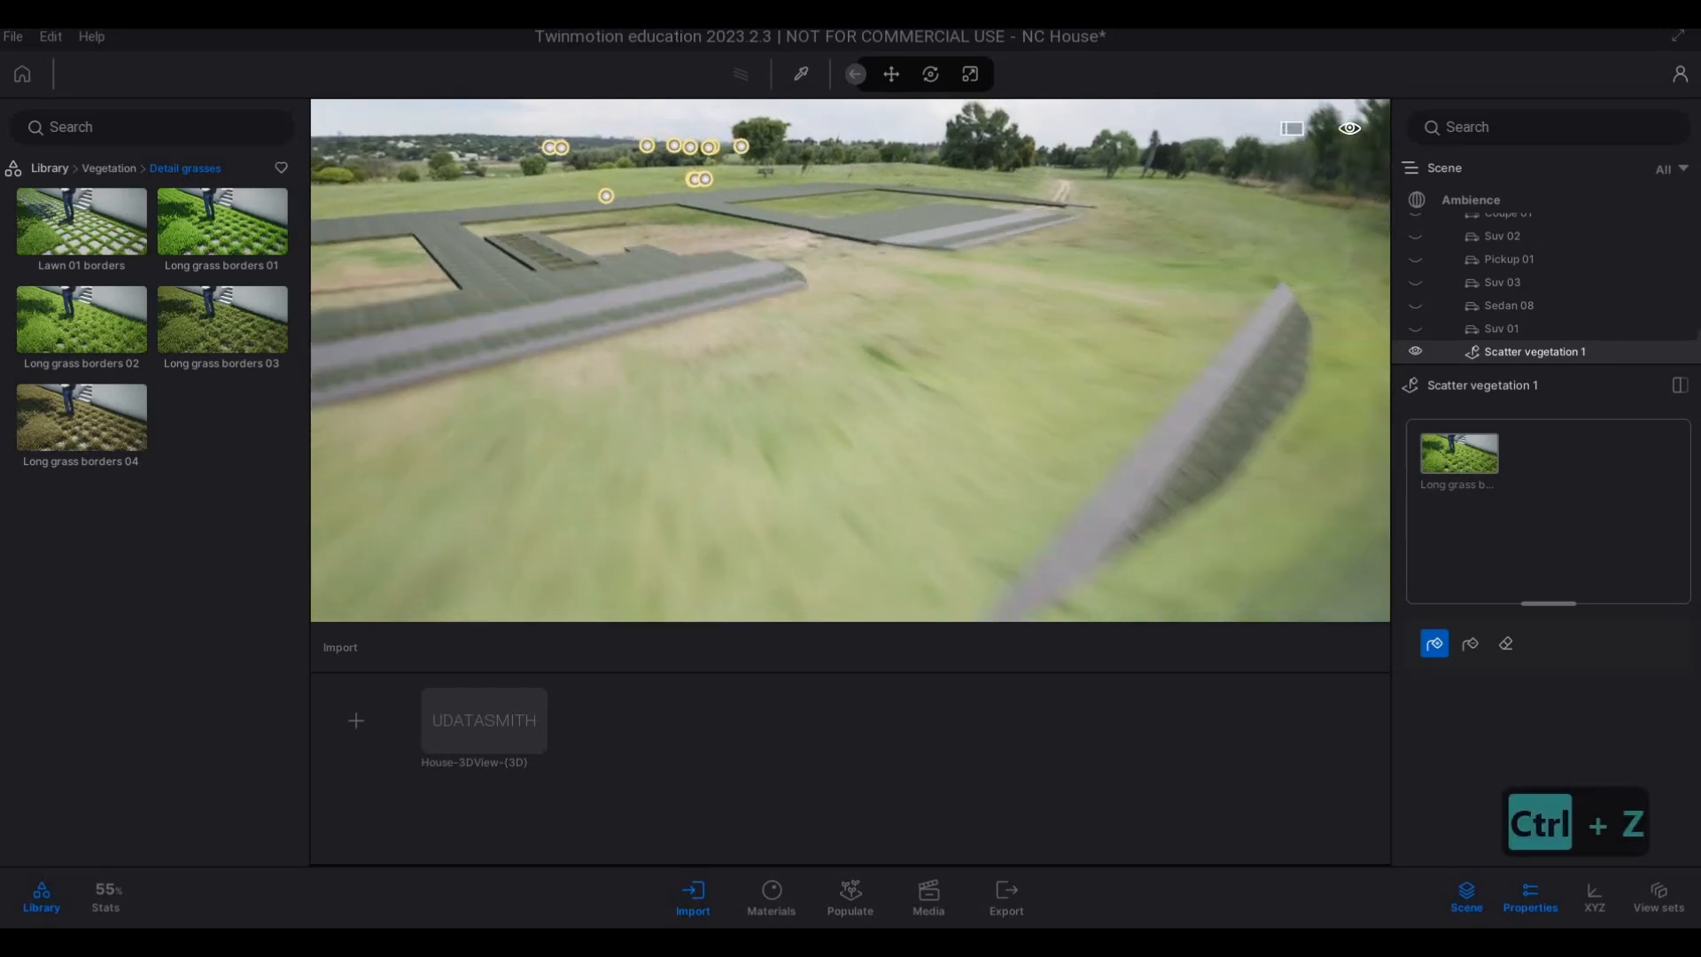
Examine the long grass coverage along the full length of the front lawn beside the pavement.
{"action": "key", "text": "w"}
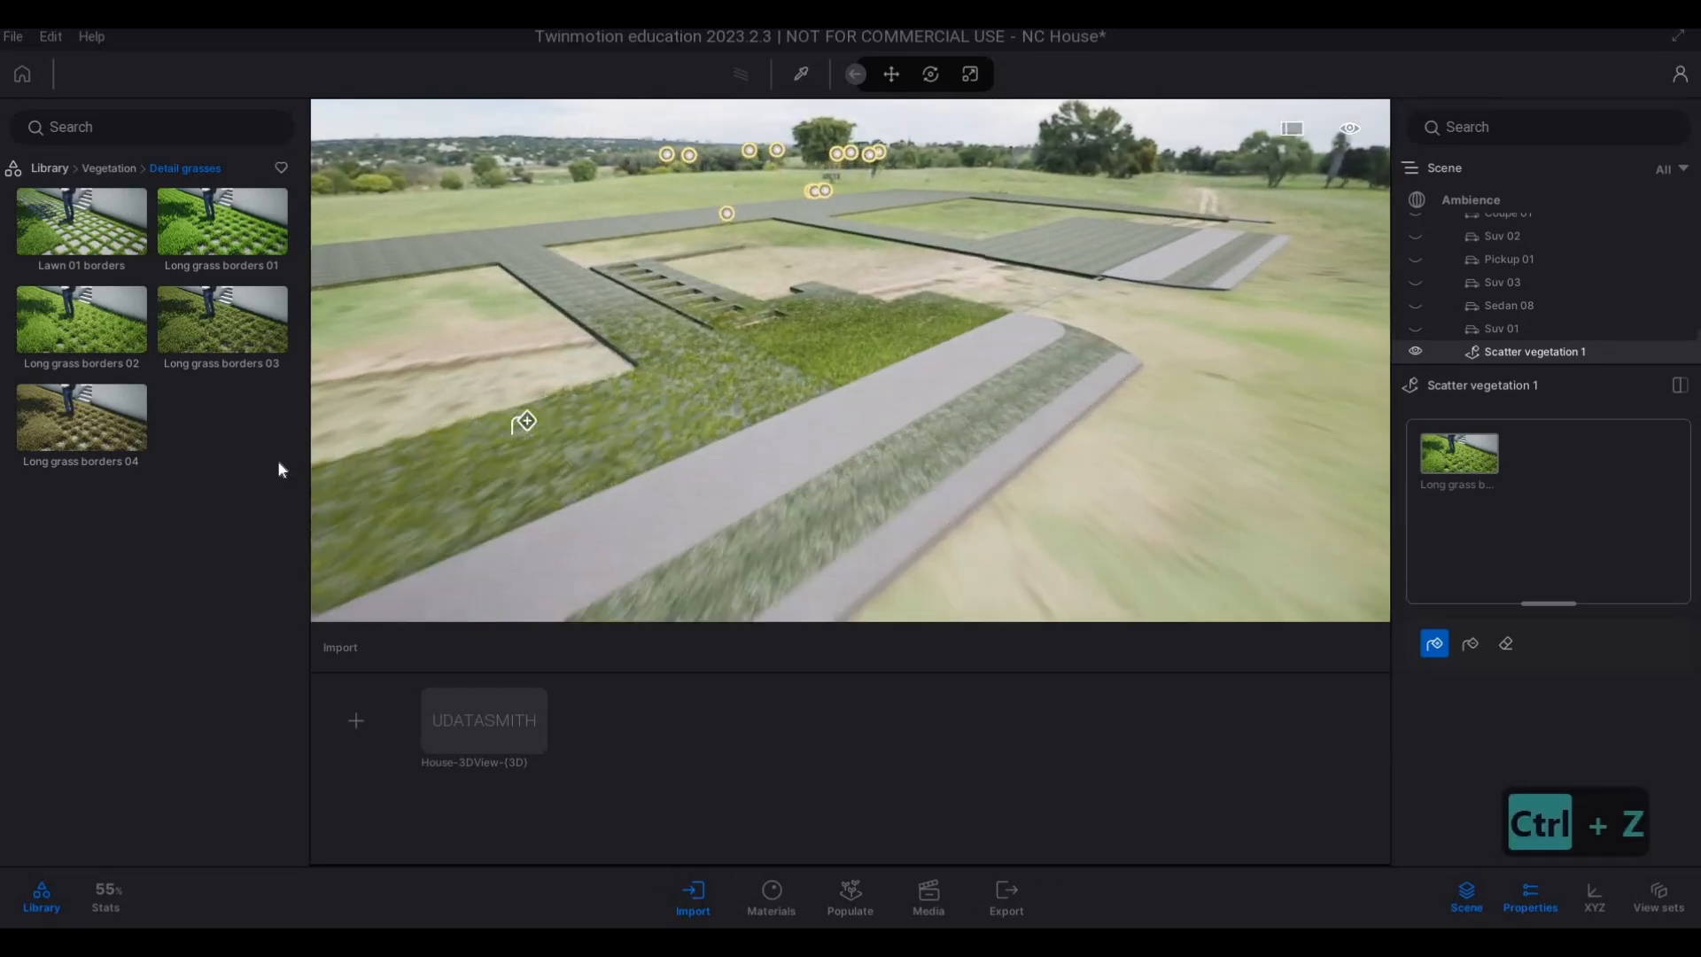
{"action": "left_click", "coordinate": [523, 421]}
{"action": "right_click_drag", "start_coordinate": [334, 463], "coordinate": [846, 467]}
{"action": "key", "text": "s"}
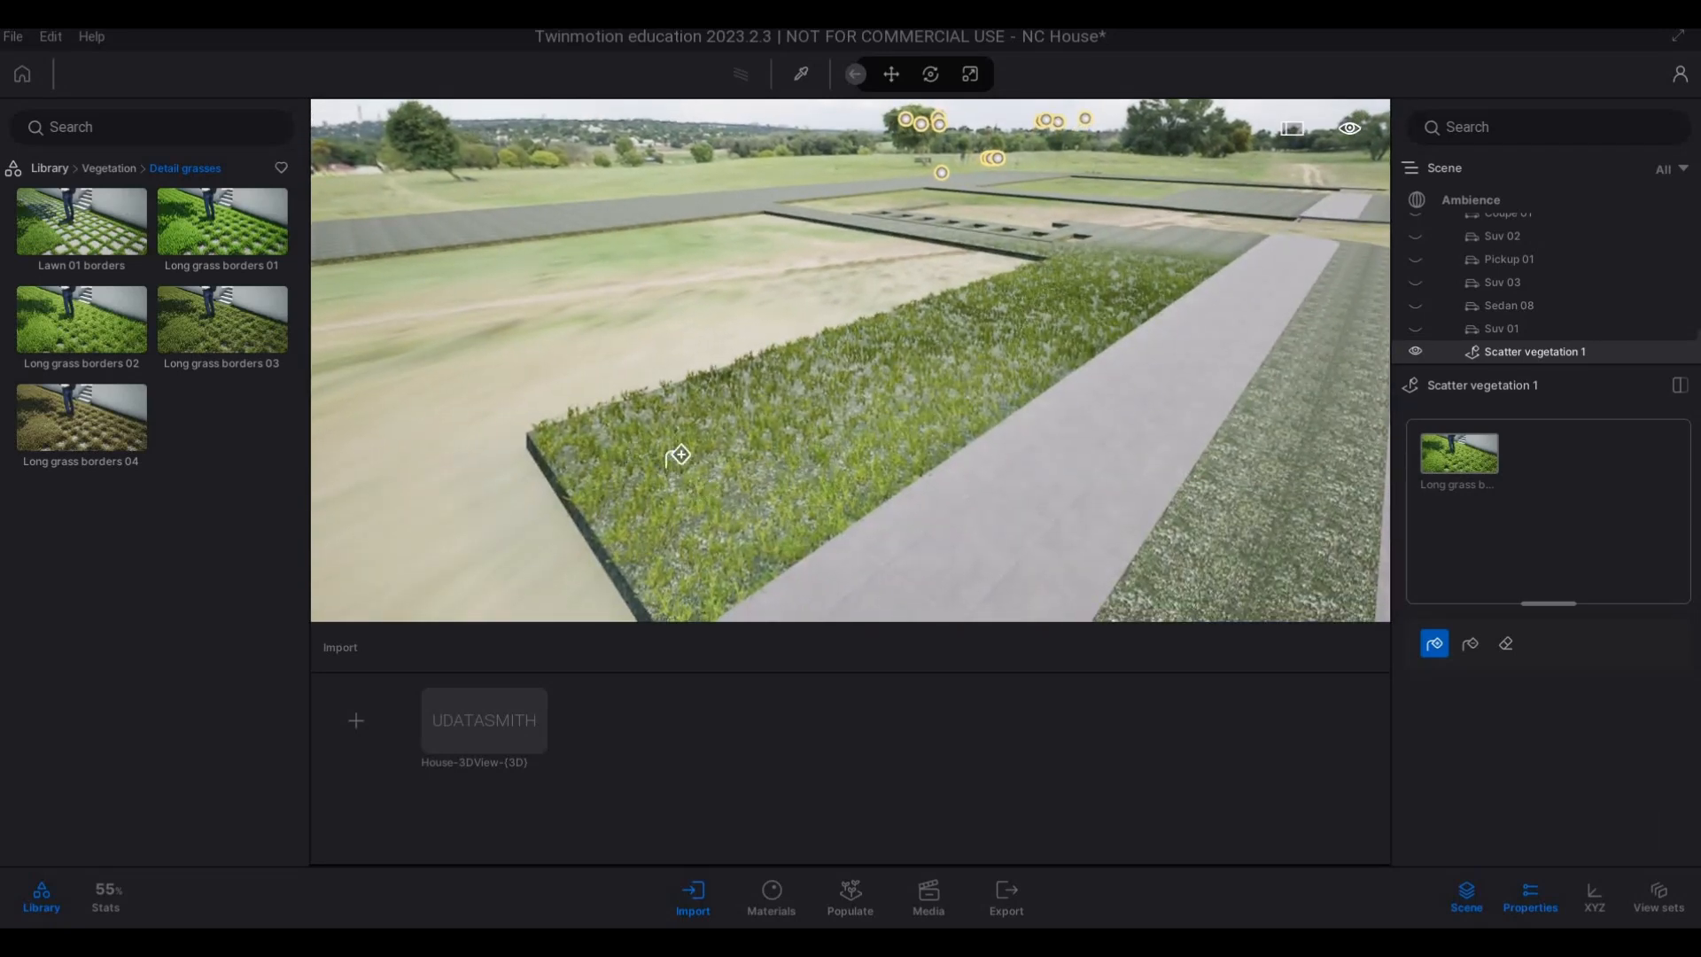
{"action": "key", "text": "w"}
{"action": "right_click_drag", "start_coordinate": [691, 454], "coordinate": [1169, 282]}
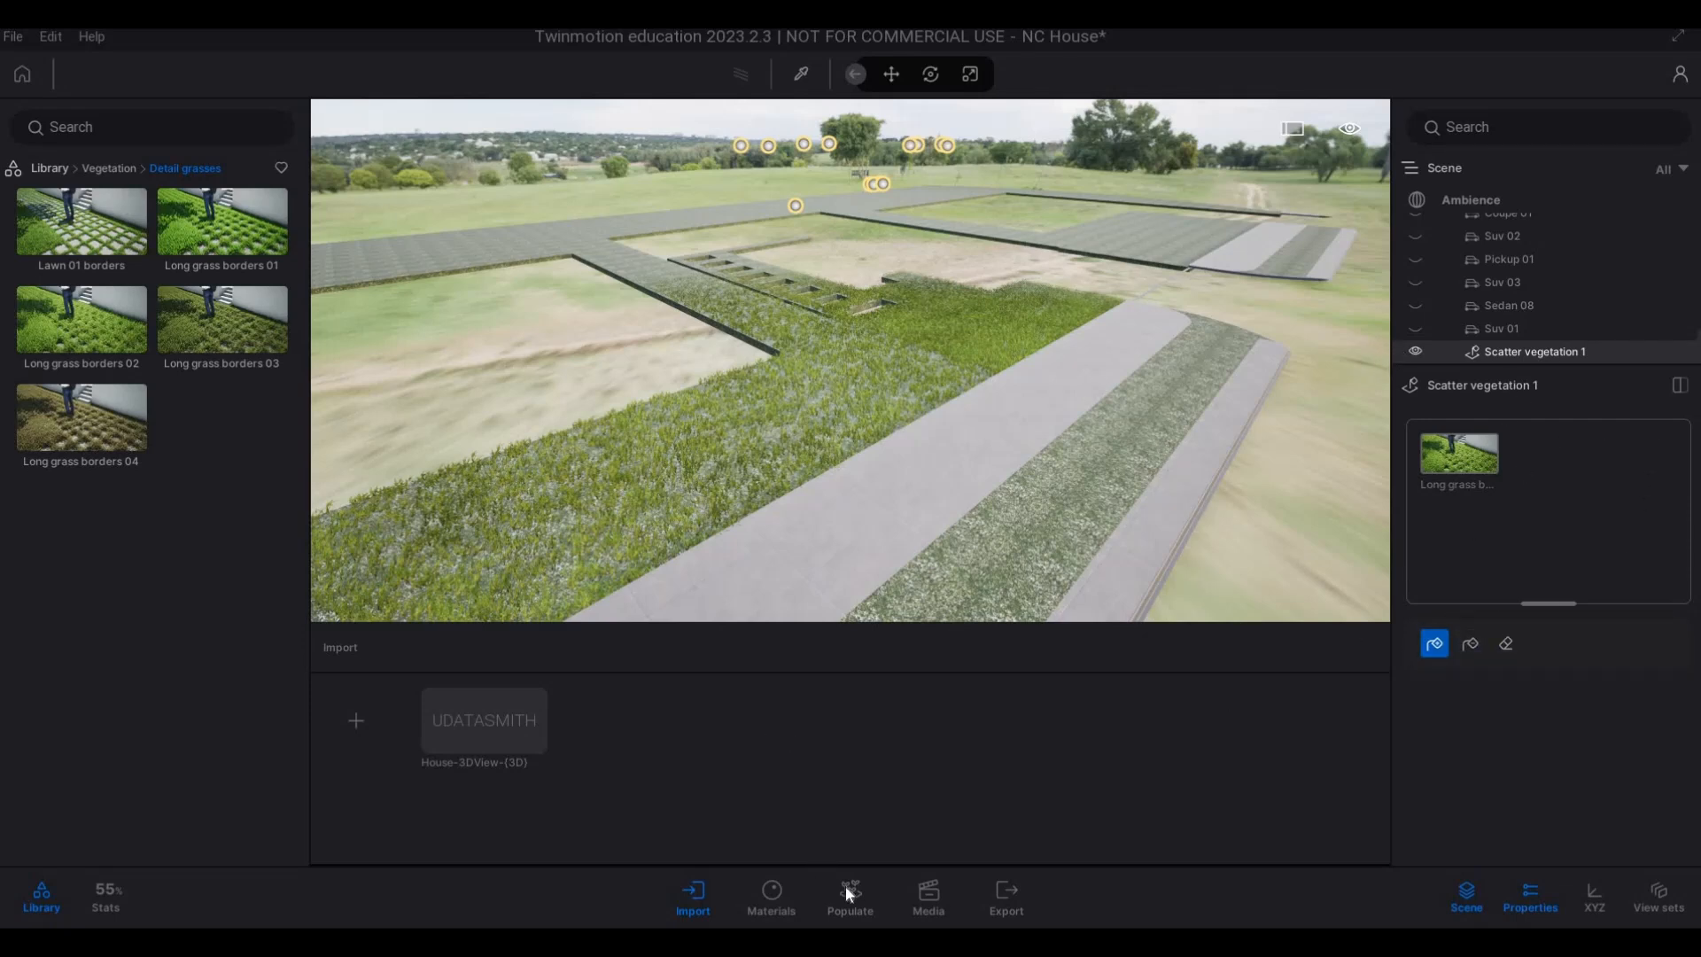
Switch the foliage mode from Scatter to Paint and load Long grass borders 02 as the model to paint.
{"action": "key", "text": "Escape"}
{"action": "key", "text": "Escape"}
{"action": "left_click", "coordinate": [1513, 510]}
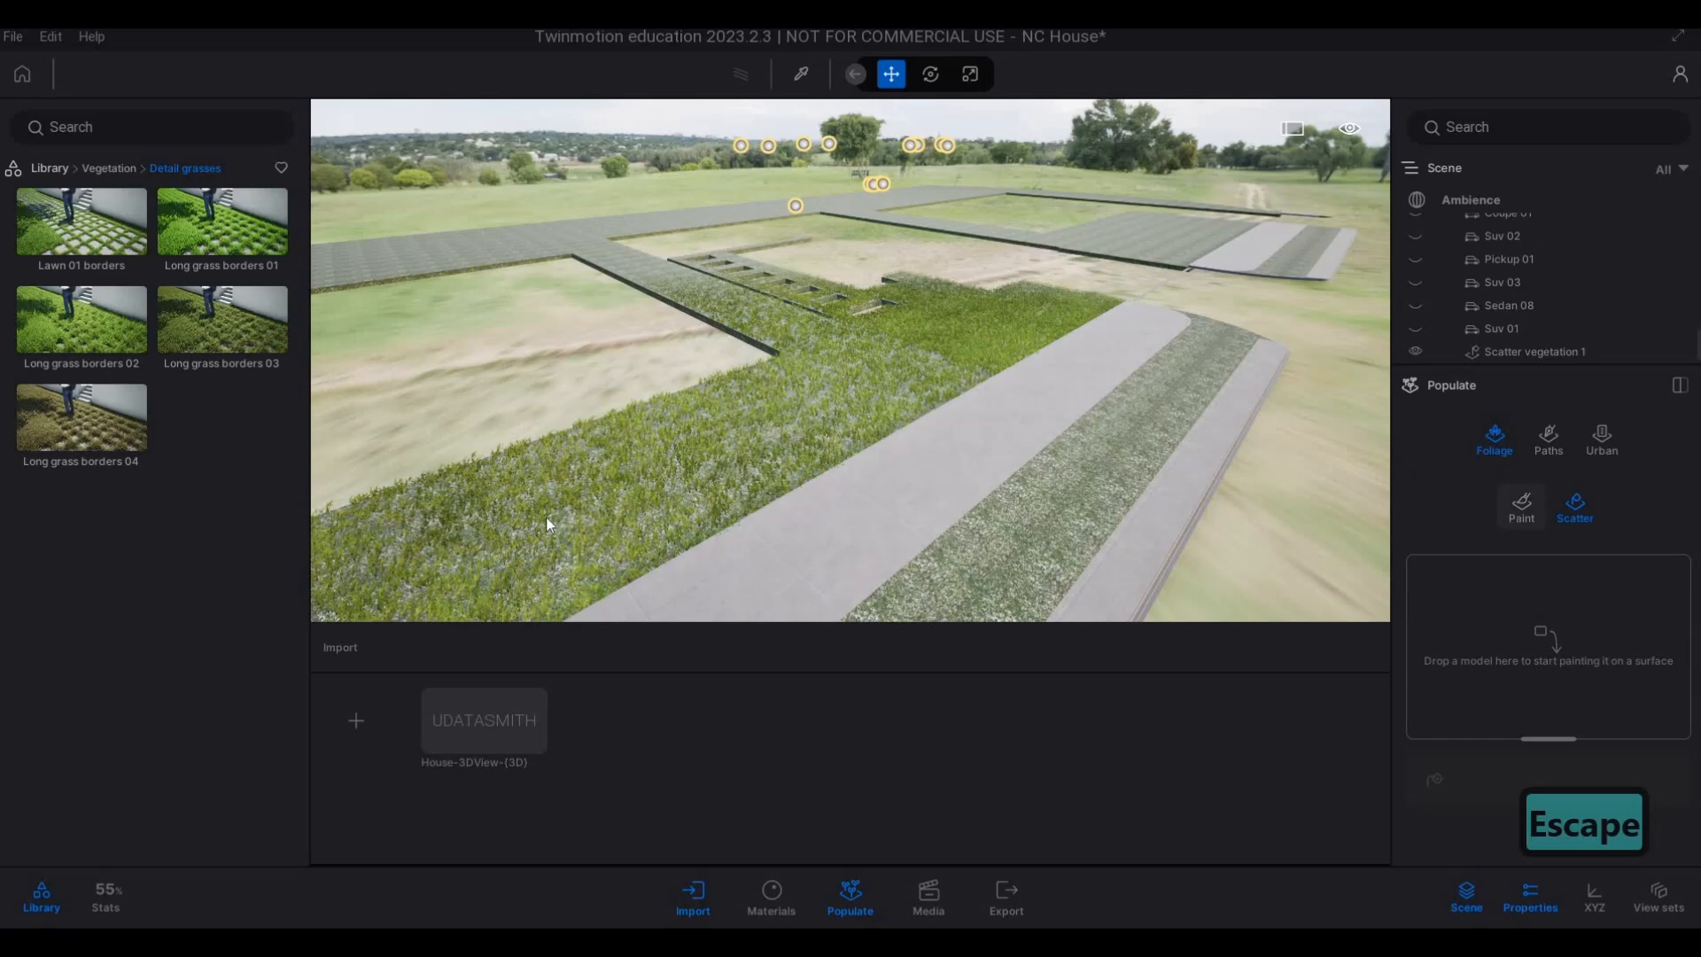
{"action": "mouse_move", "coordinate": [71, 346]}
{"action": "left_mouse_down"}
{"action": "mouse_move", "coordinate": [486, 463]}
{"action": "mouse_move", "coordinate": [1559, 646]}
{"action": "mouse_move", "coordinate": [1535, 560]}
{"action": "left_mouse_up"}
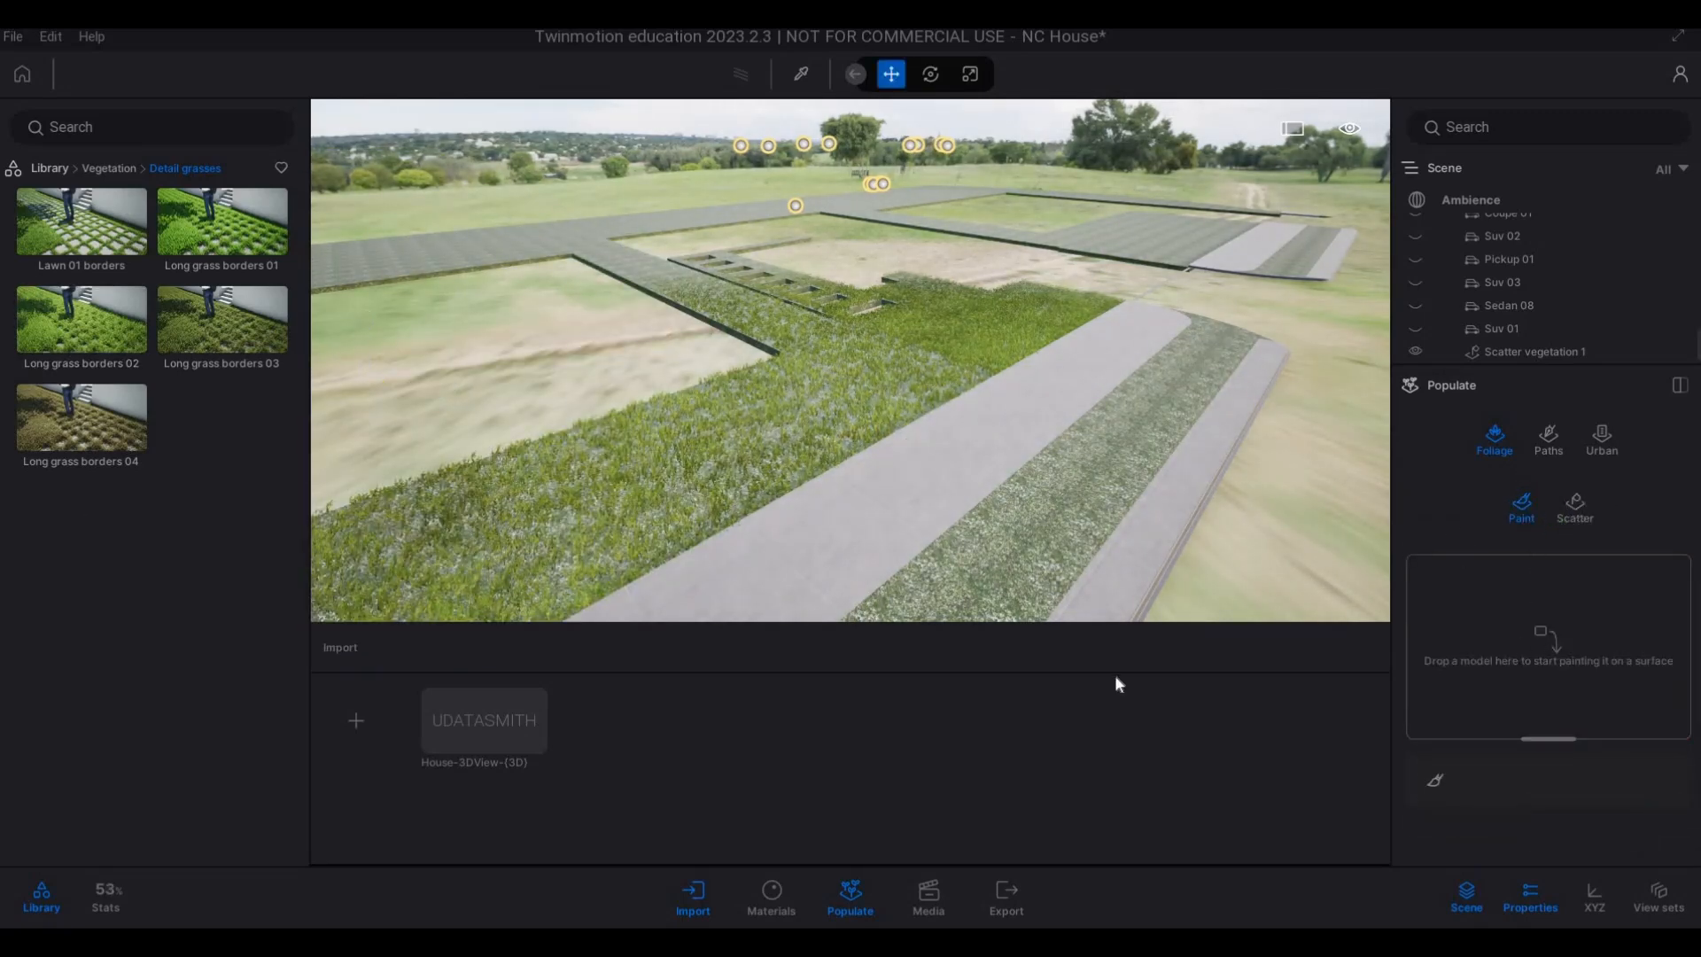
{"action": "left_click_drag", "start_coordinate": [79, 344], "coordinate": [1459, 637]}
{"action": "key", "text": "Escape"}
{"action": "key", "text": "Escape"}
{"action": "key", "text": "Escape"}
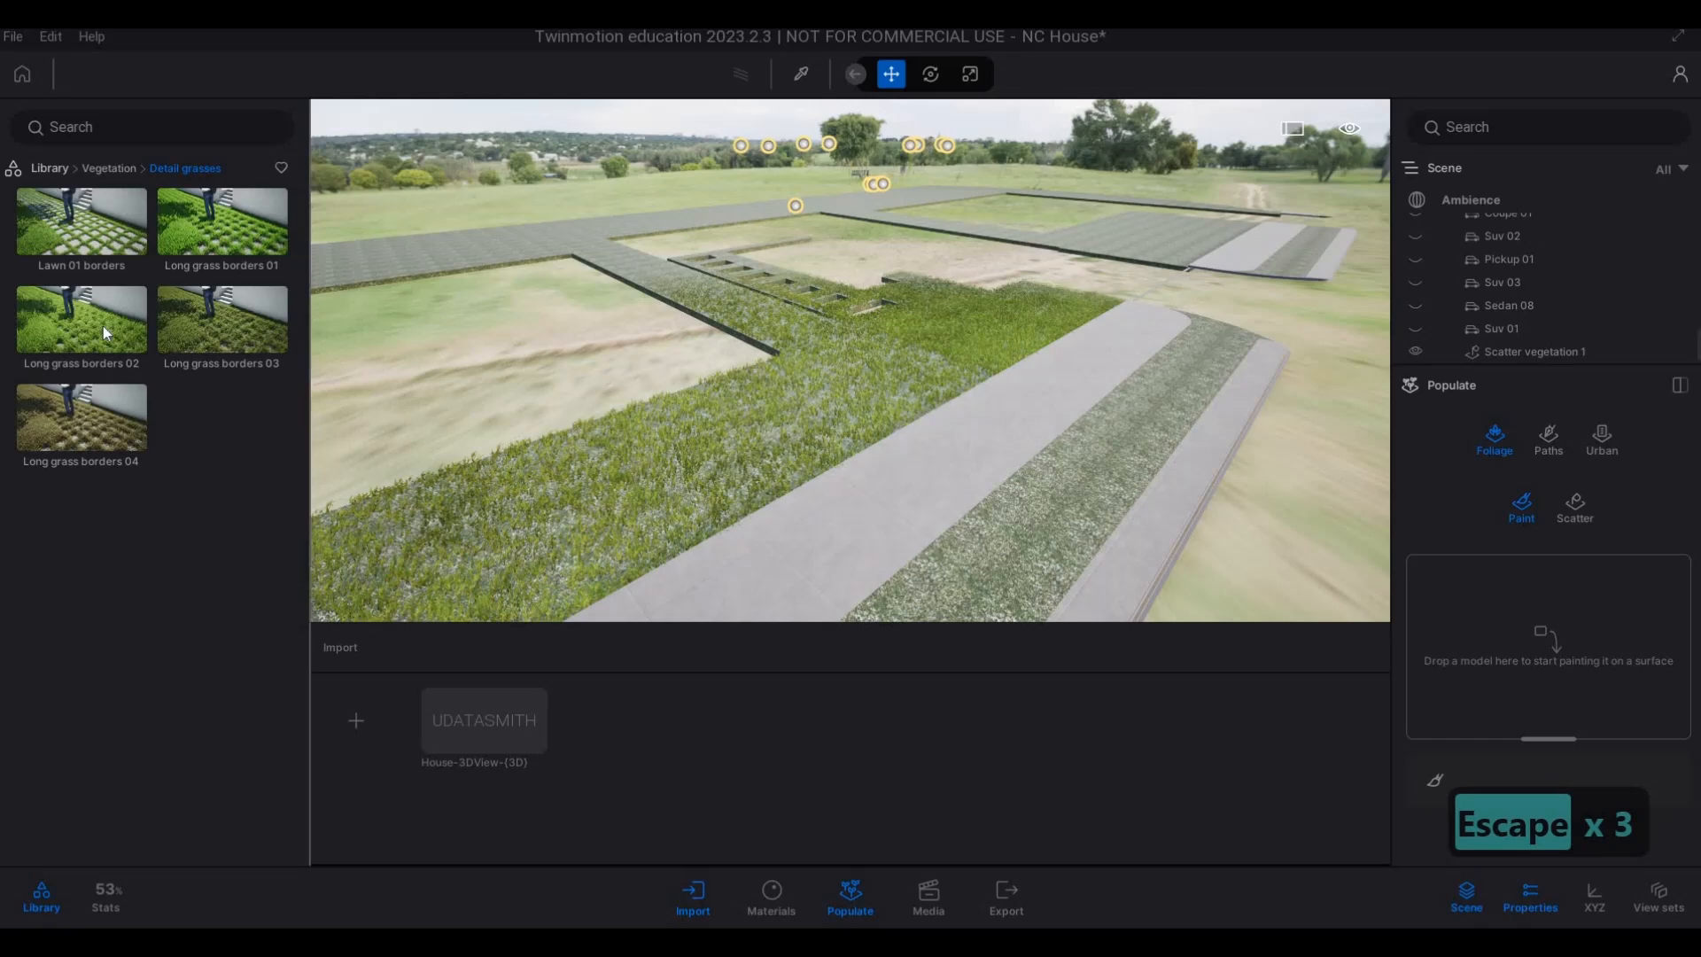
{"action": "mouse_move", "coordinate": [102, 326]}
{"action": "left_mouse_down"}
{"action": "mouse_move", "coordinate": [1165, 471]}
{"action": "mouse_move", "coordinate": [1569, 613]}
{"action": "mouse_move", "coordinate": [1565, 635]}
{"action": "mouse_move", "coordinate": [1591, 605]}
{"action": "left_mouse_up"}
Load Long grass 02 from the Grass and flowers vegetation library for painting and set the brush diameter to 1 m.
{"action": "key", "text": "F1"}
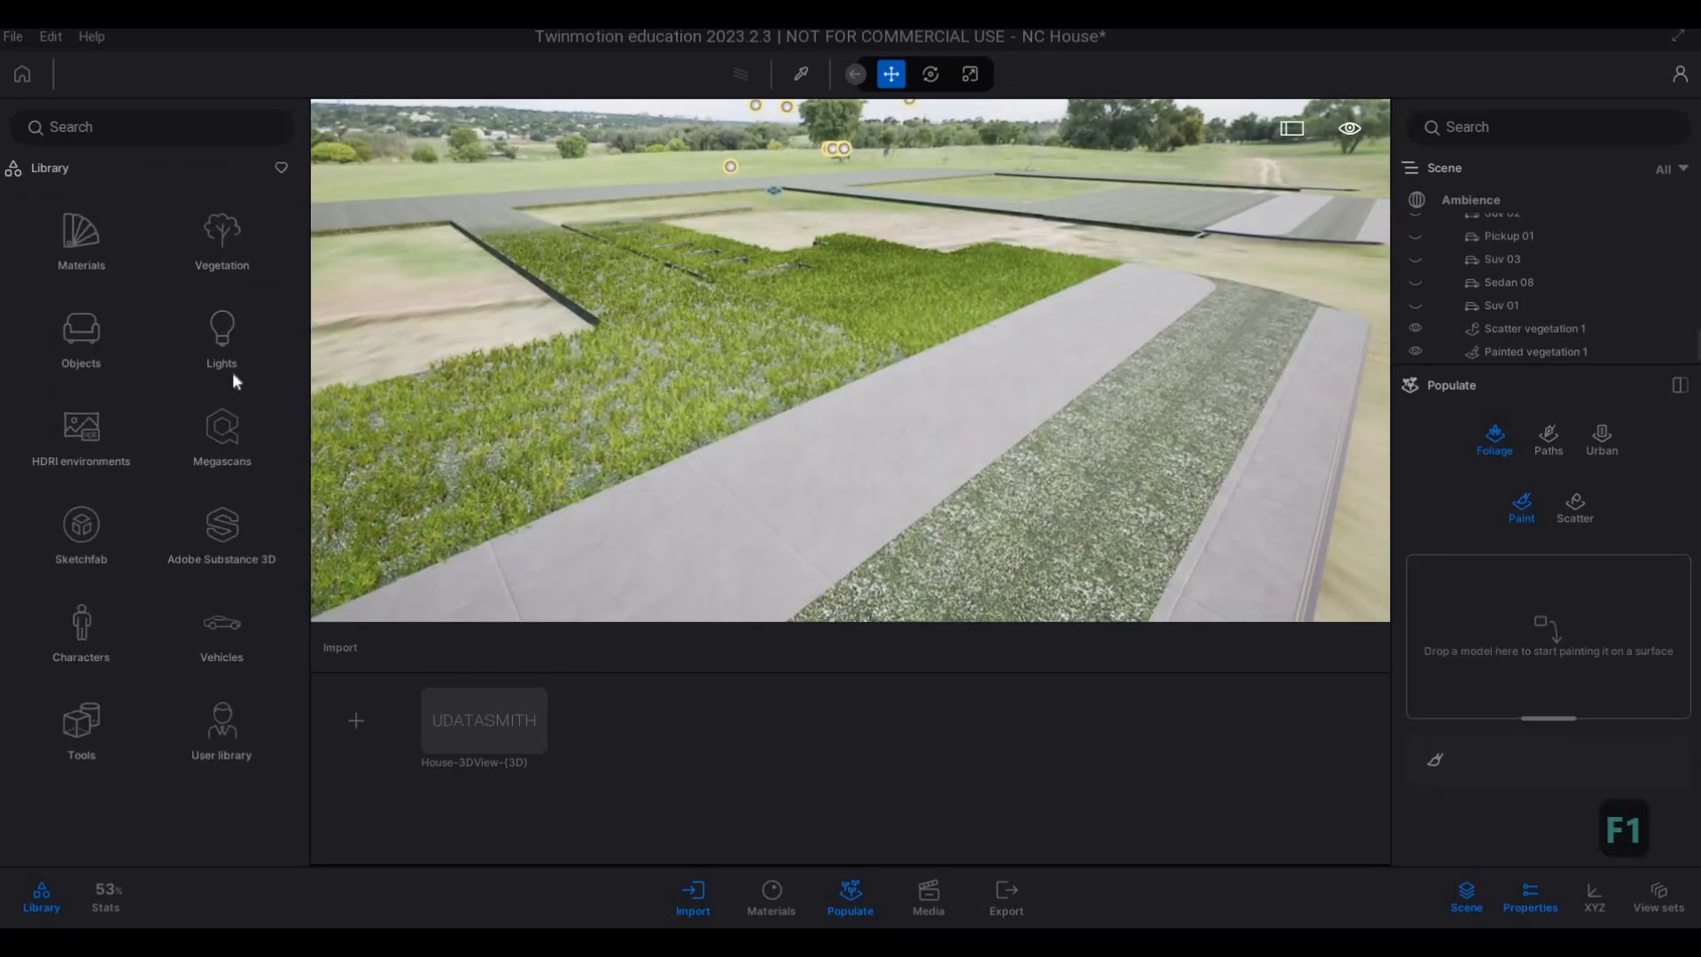
{"action": "left_click", "coordinate": [223, 253]}
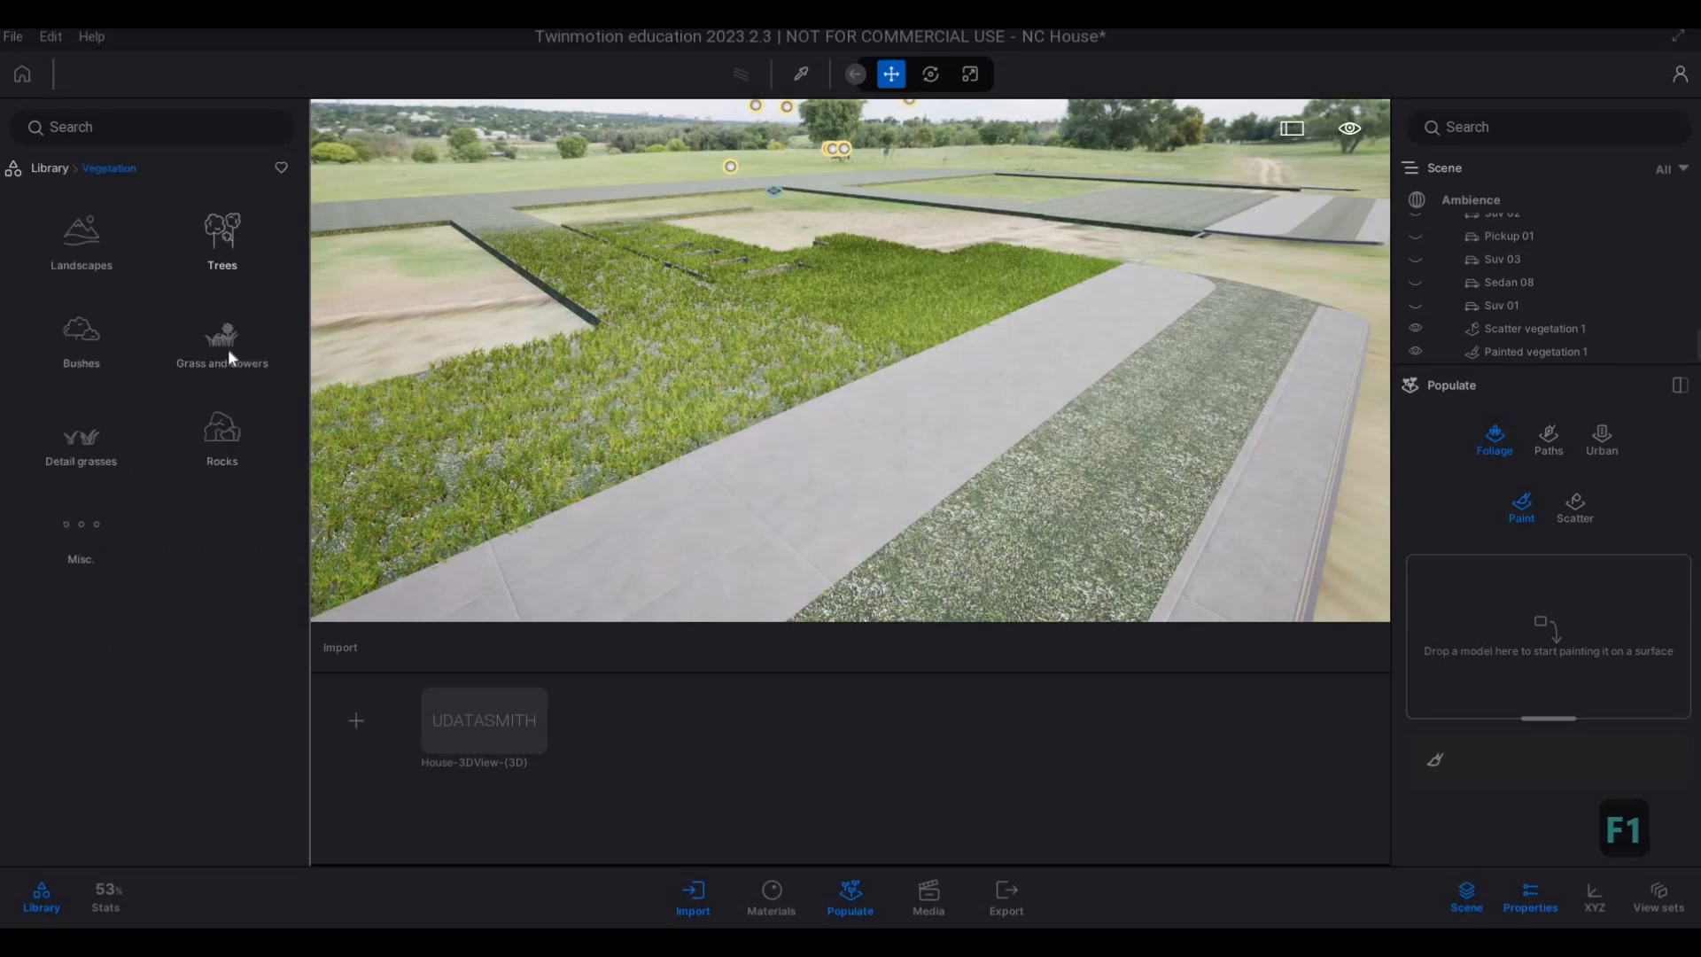
{"action": "left_click", "coordinate": [221, 342]}
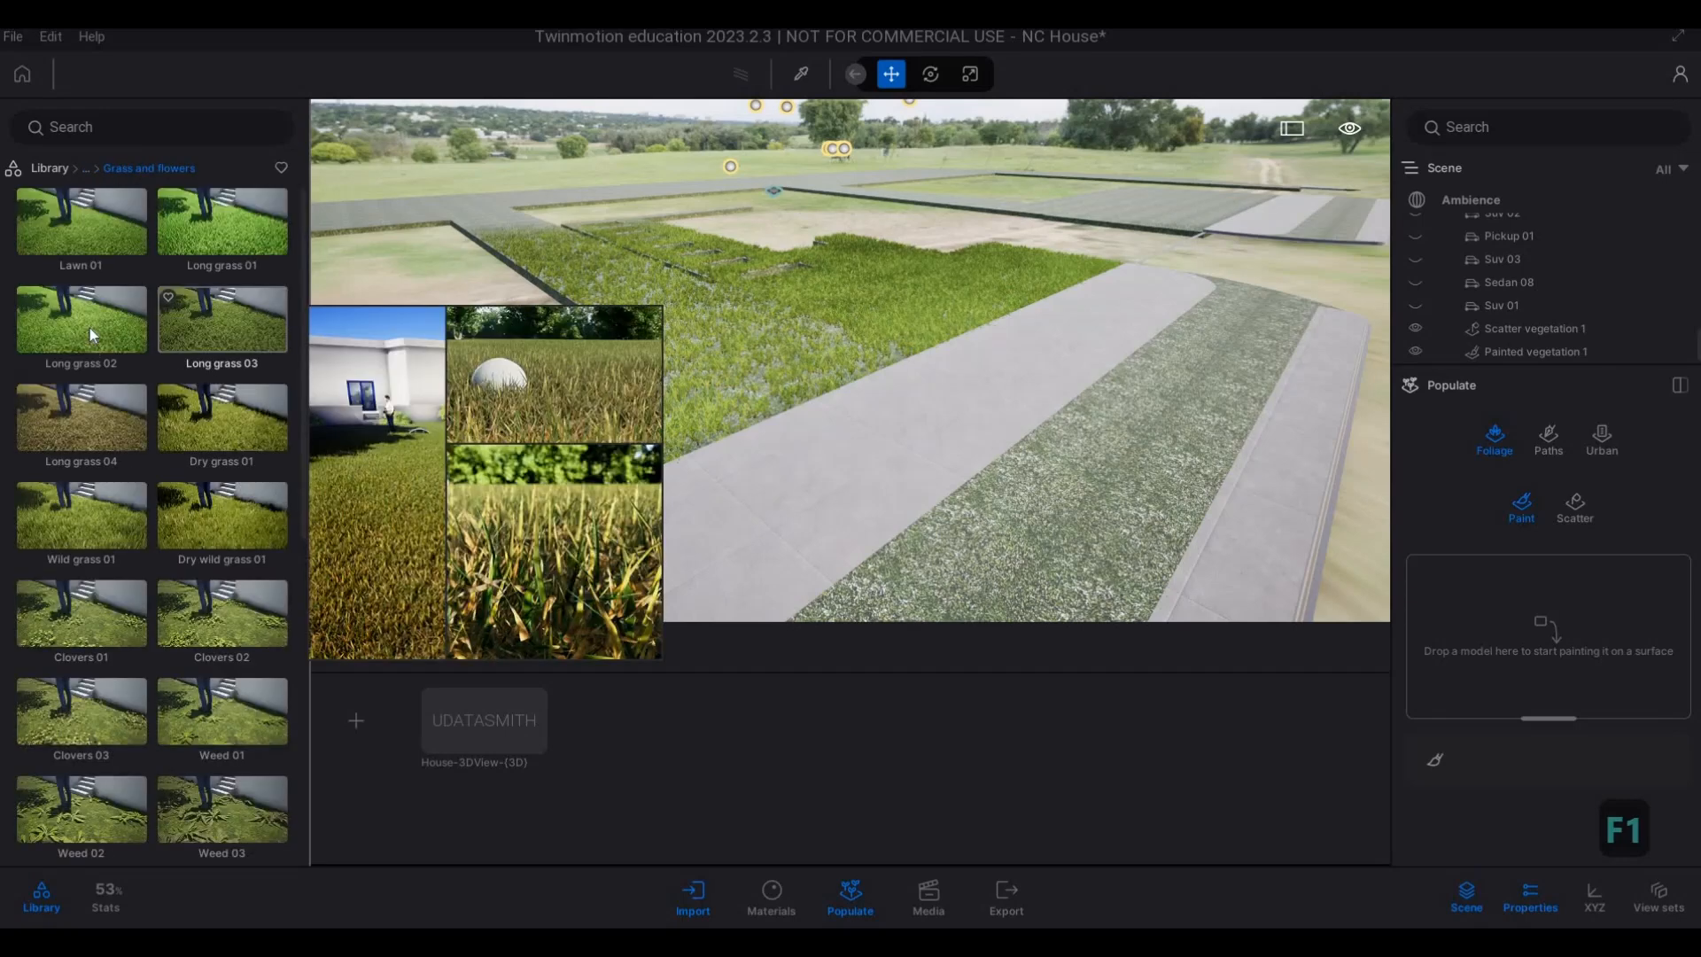
{"action": "left_click_drag", "start_coordinate": [90, 330], "coordinate": [969, 459]}
{"action": "left_click_drag", "start_coordinate": [1493, 599], "coordinate": [1510, 620]}
{"action": "right_click_drag", "start_coordinate": [1240, 533], "coordinate": [1322, 549]}
{"action": "scroll", "coordinate": [1322, 549], "scroll_direction": "down", "scroll_amount": 5}
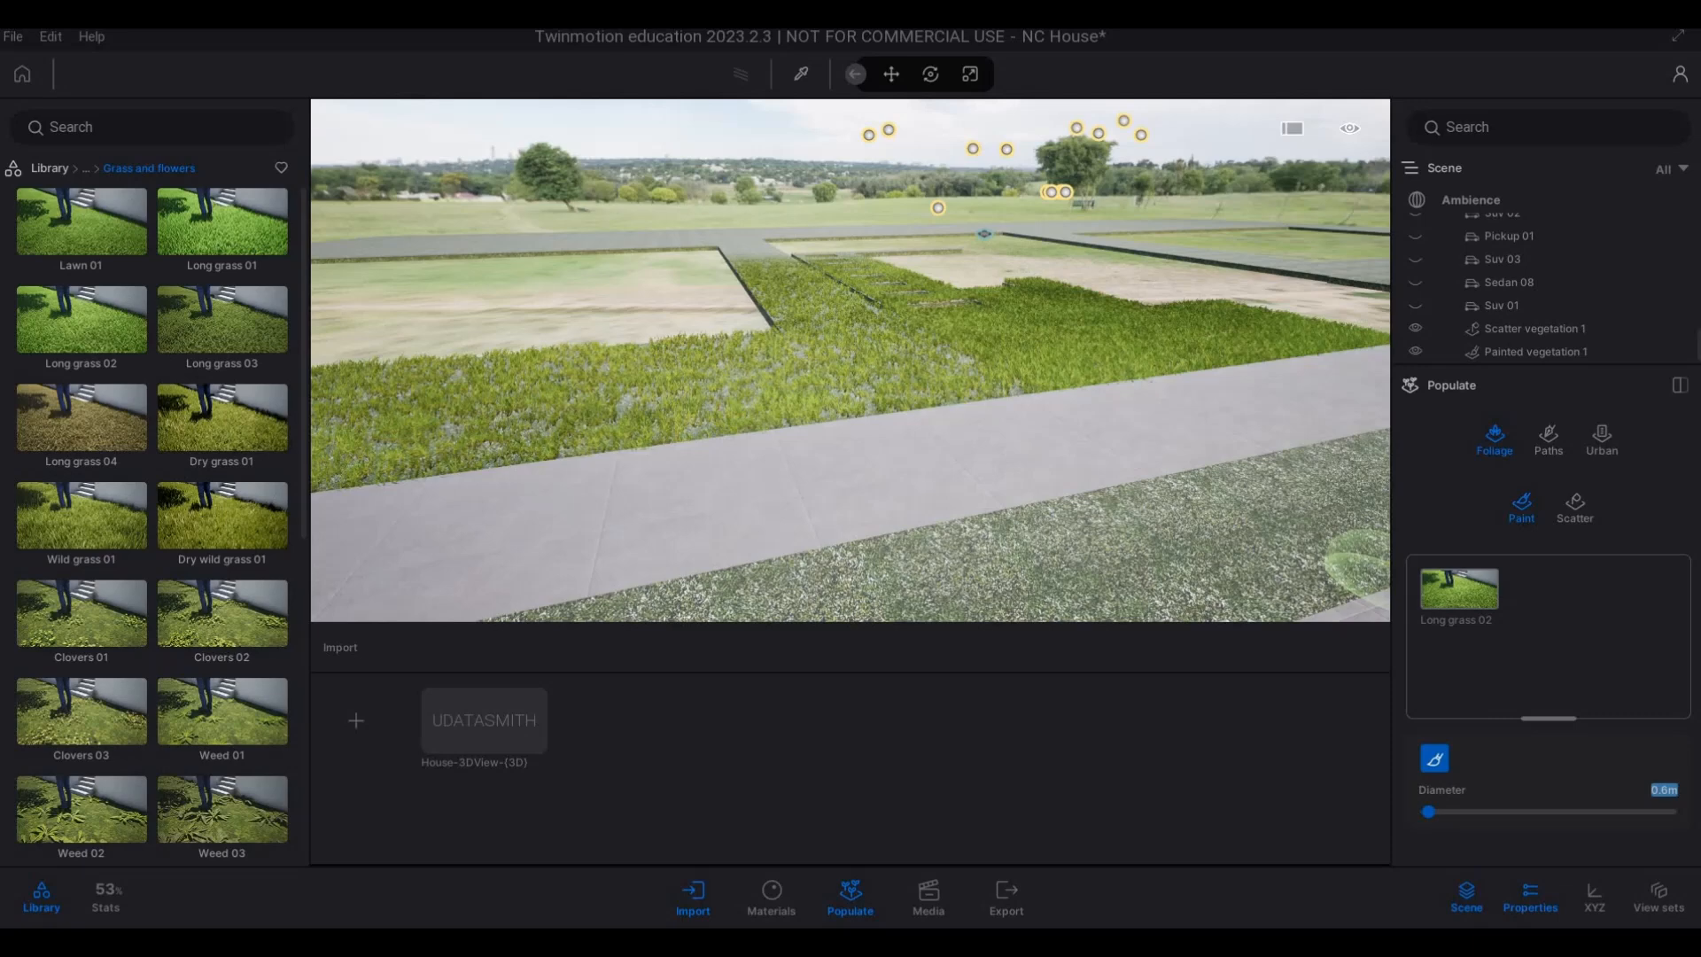
{"action": "type", "text": "1"}
{"action": "key", "text": "Return"}
Paint Long grass 02 over the rounded end of the verge strip between the two pavements.
{"action": "right_click_drag", "start_coordinate": [911, 444], "coordinate": [1163, 434]}
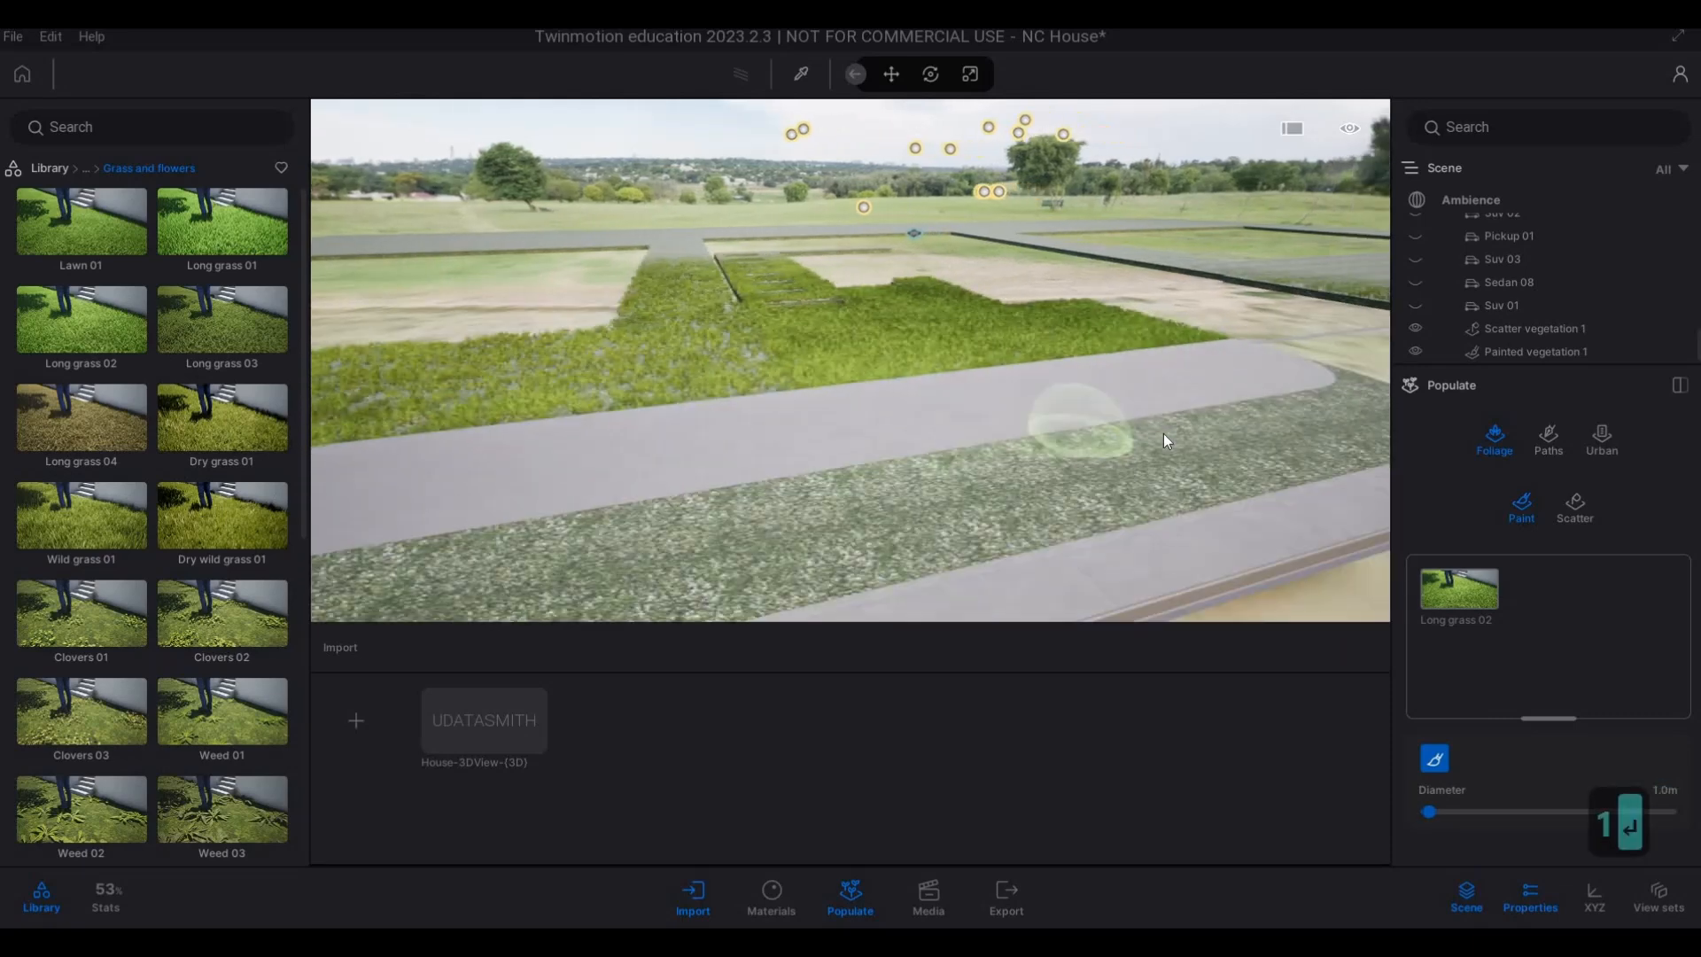
{"action": "key", "text": "d"}
{"action": "key", "text": "d"}
{"action": "key", "text": "d"}
{"action": "key", "text": "a"}
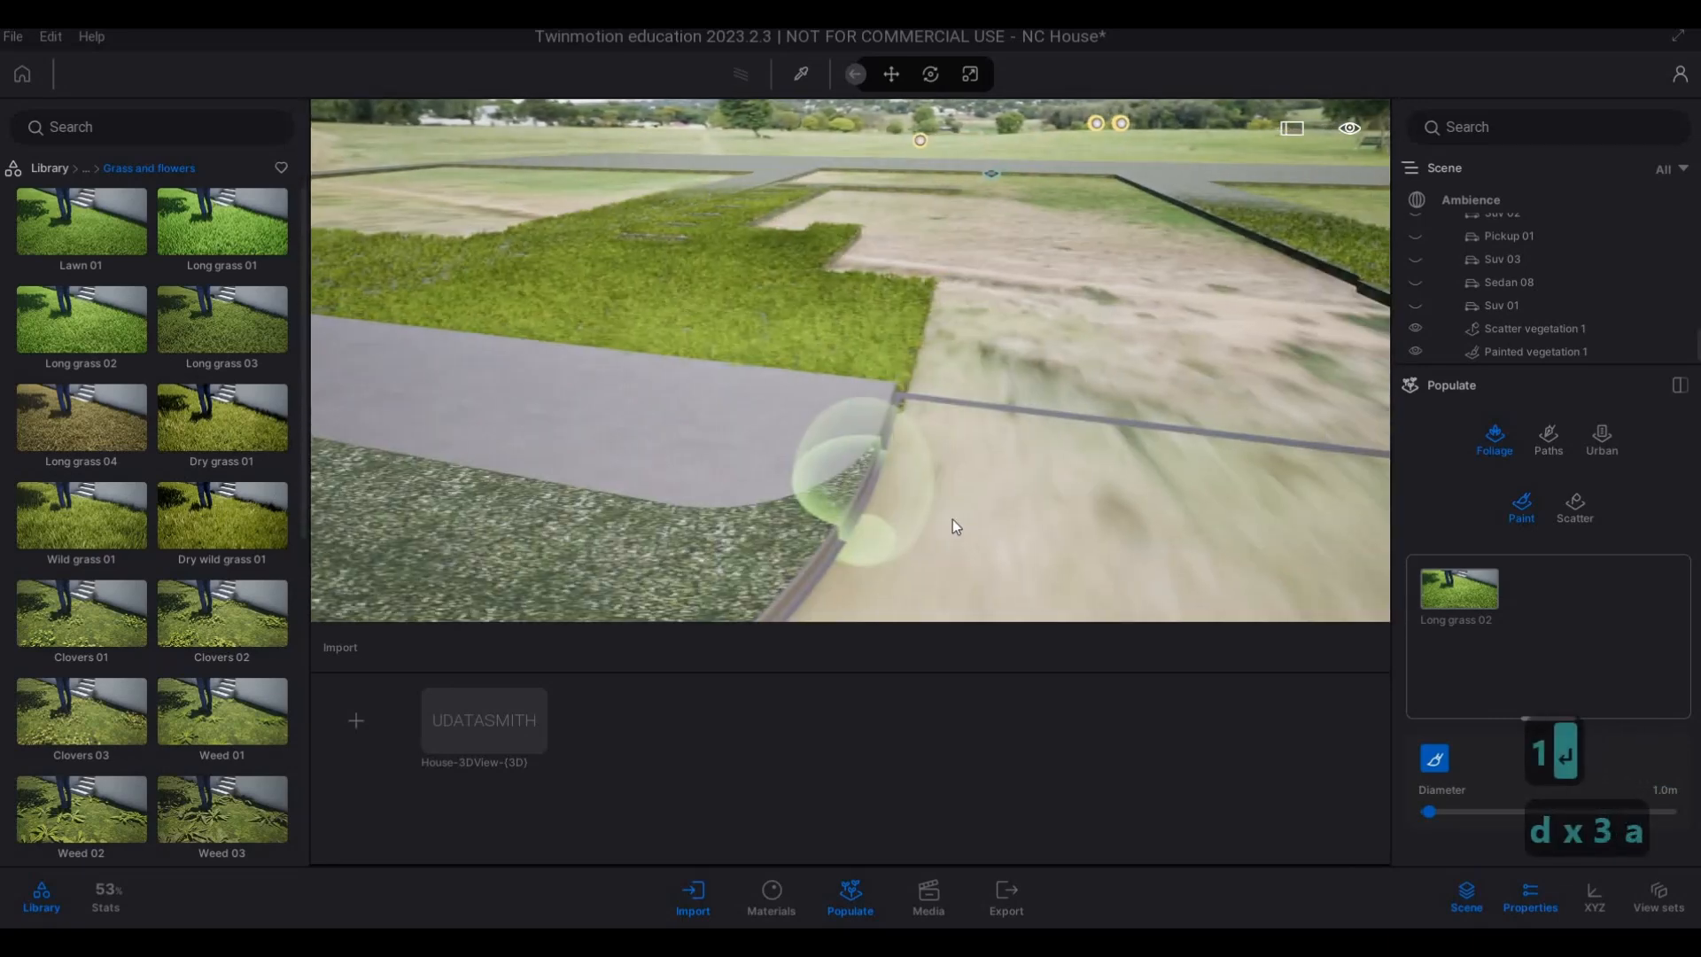
{"action": "key", "text": "a"}
{"action": "key", "text": "s"}
{"action": "left_click", "coordinate": [1045, 505]}
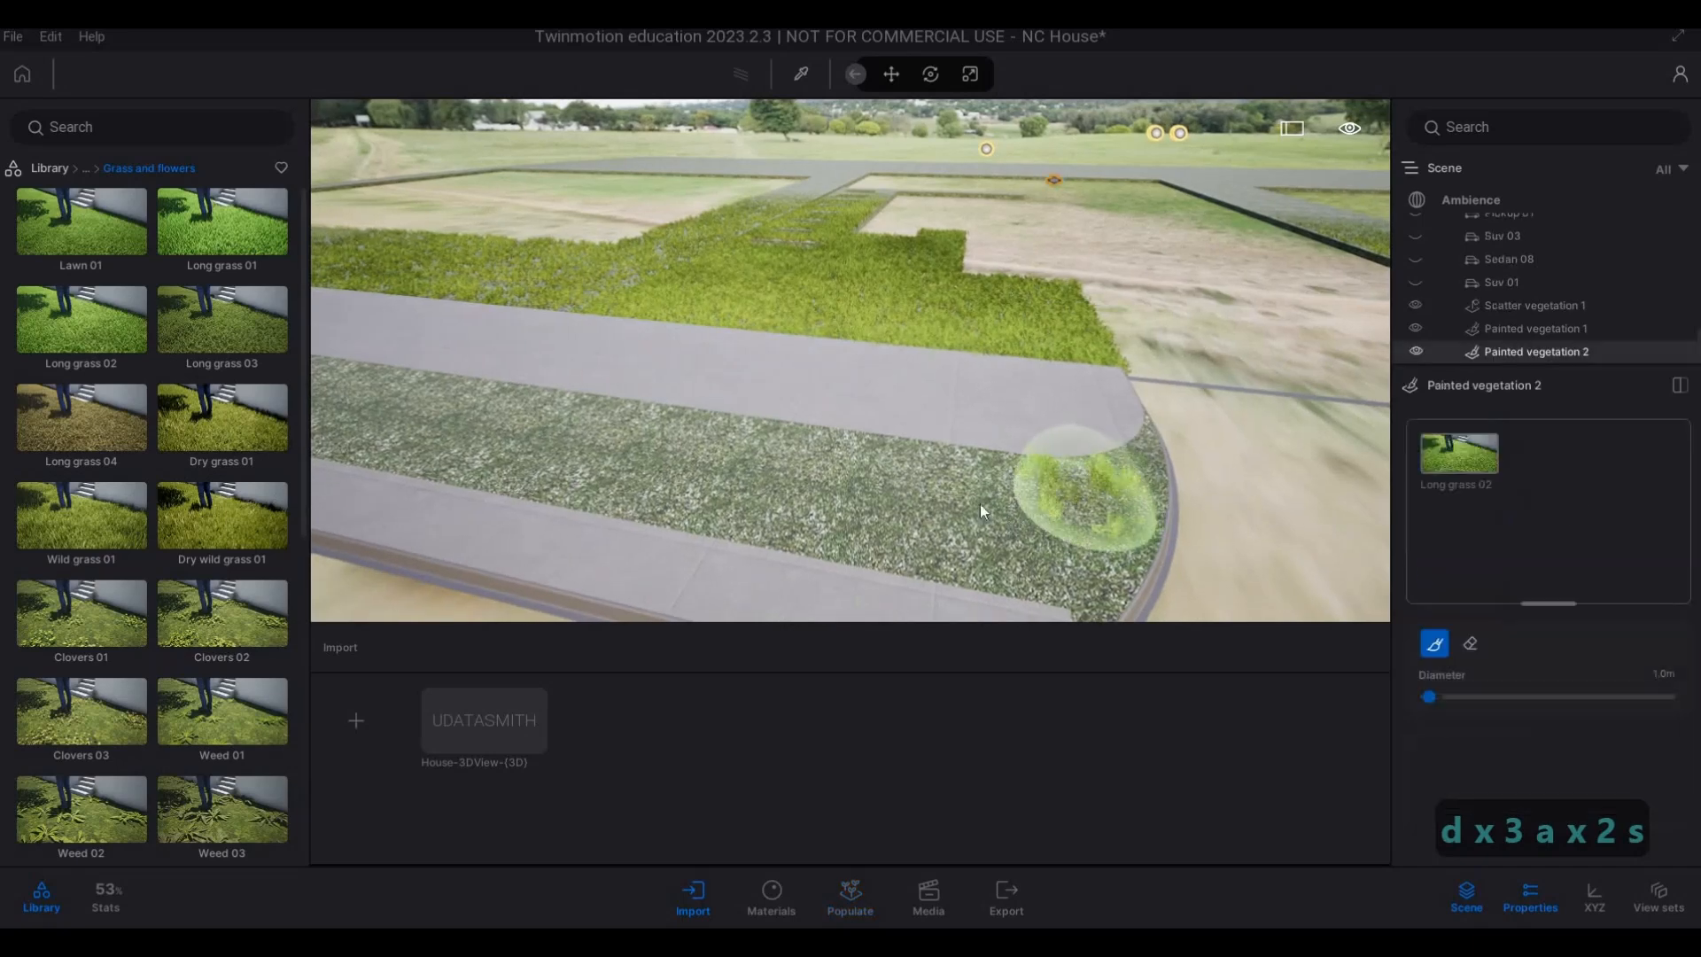
{"action": "mouse_move", "coordinate": [979, 503]}
{"action": "left_mouse_down"}
{"action": "mouse_move", "coordinate": [1054, 534]}
{"action": "mouse_move", "coordinate": [822, 501]}
{"action": "left_mouse_up"}
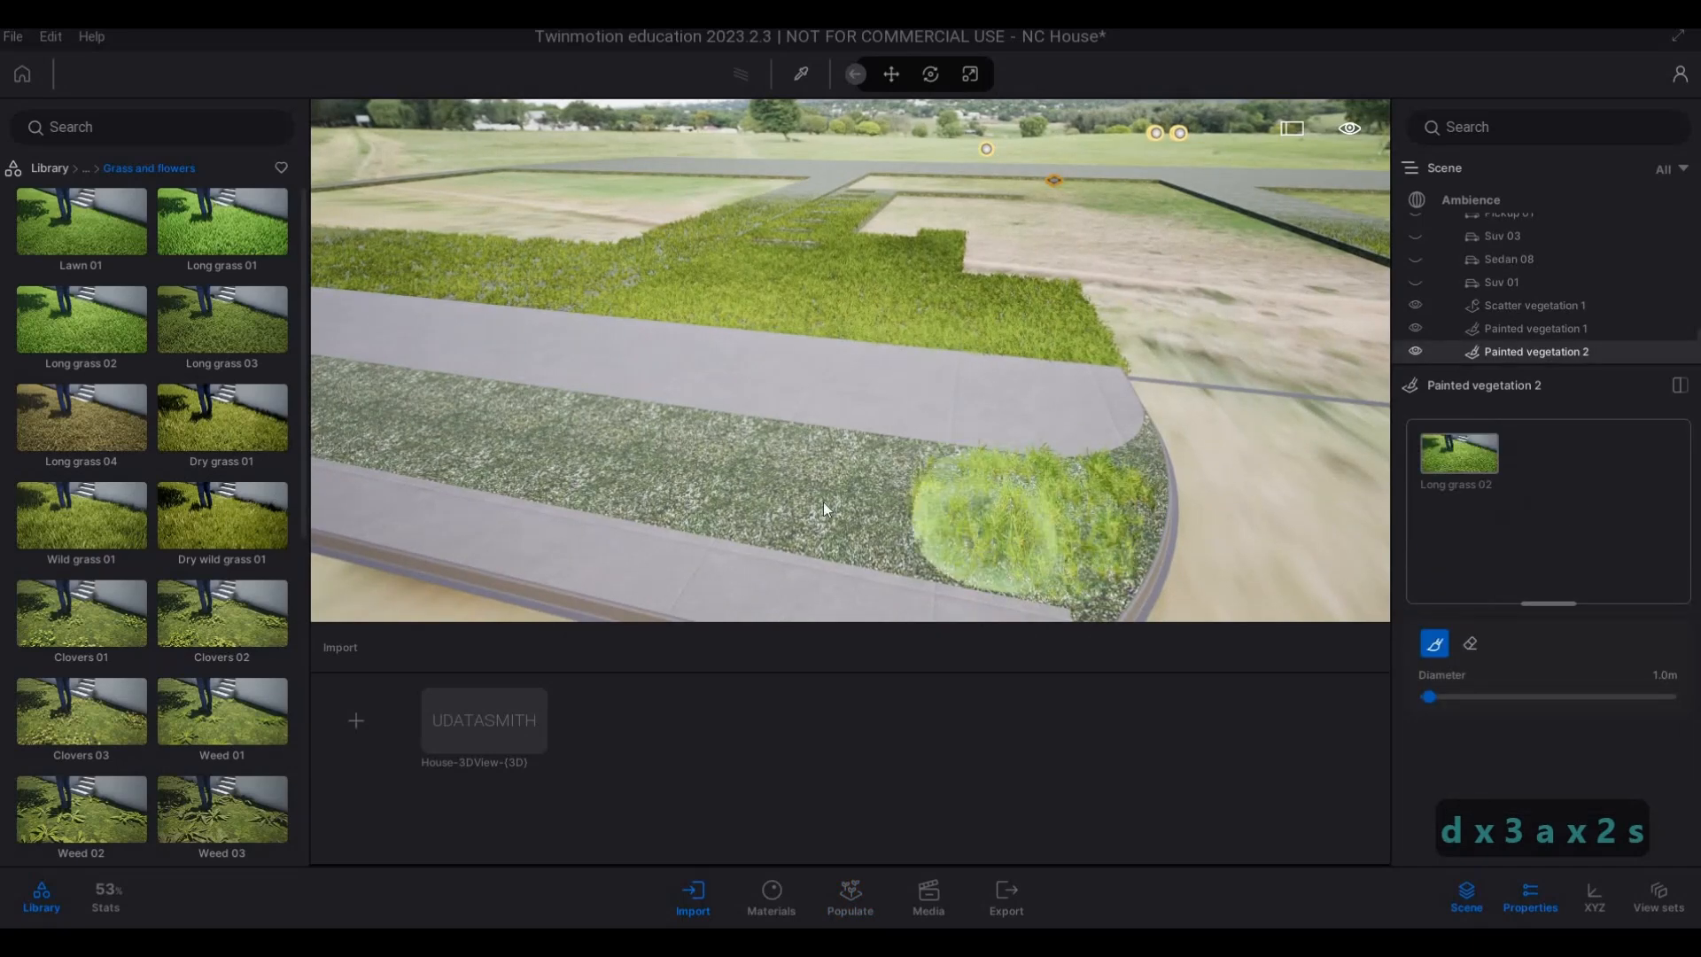
Continue painting Long grass 02 along the front verge strip up to its opposite straight end.
{"action": "key", "text": "a"}
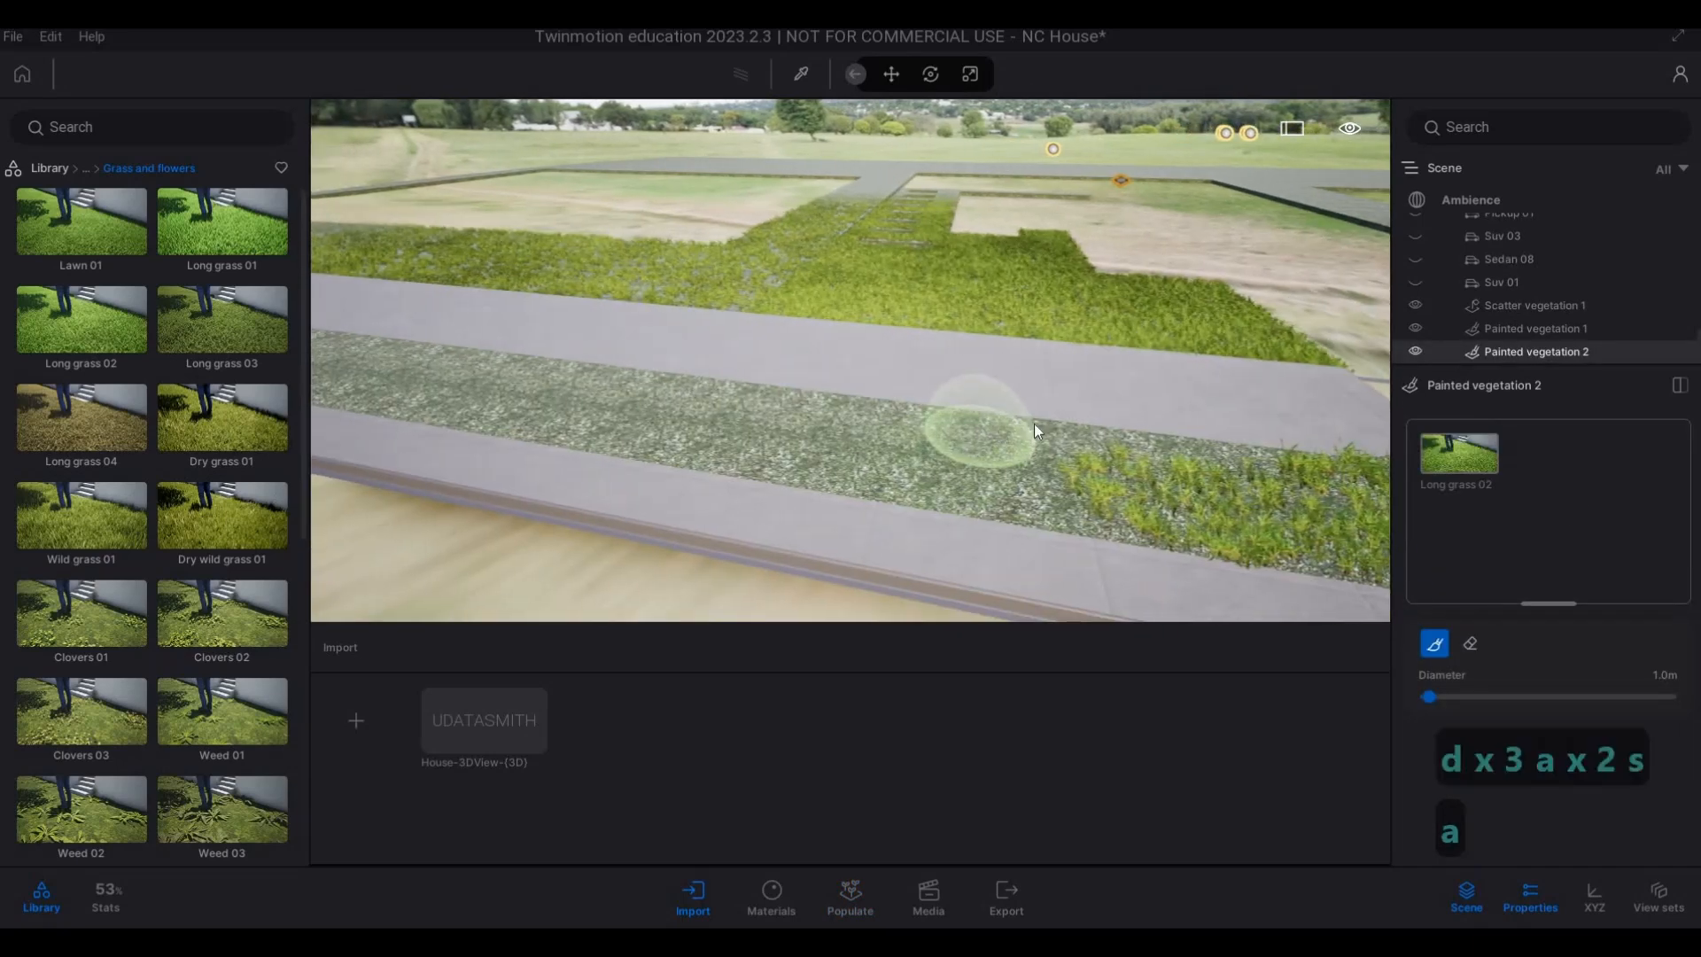
{"action": "right_click_drag", "start_coordinate": [1033, 423], "coordinate": [1071, 419]}
{"action": "mouse_move", "coordinate": [1072, 418]}
{"action": "left_mouse_down"}
{"action": "mouse_move", "coordinate": [792, 422]}
{"action": "mouse_move", "coordinate": [934, 433]}
{"action": "mouse_move", "coordinate": [769, 437]}
{"action": "mouse_move", "coordinate": [1217, 444]}
{"action": "mouse_move", "coordinate": [1010, 417]}
{"action": "mouse_move", "coordinate": [987, 439]}
{"action": "mouse_move", "coordinate": [994, 407]}
{"action": "mouse_move", "coordinate": [625, 409]}
{"action": "mouse_move", "coordinate": [886, 425]}
{"action": "mouse_move", "coordinate": [635, 412]}
{"action": "mouse_move", "coordinate": [731, 397]}
{"action": "left_mouse_up"}
{"action": "key", "text": "a"}
{"action": "key", "text": "a"}
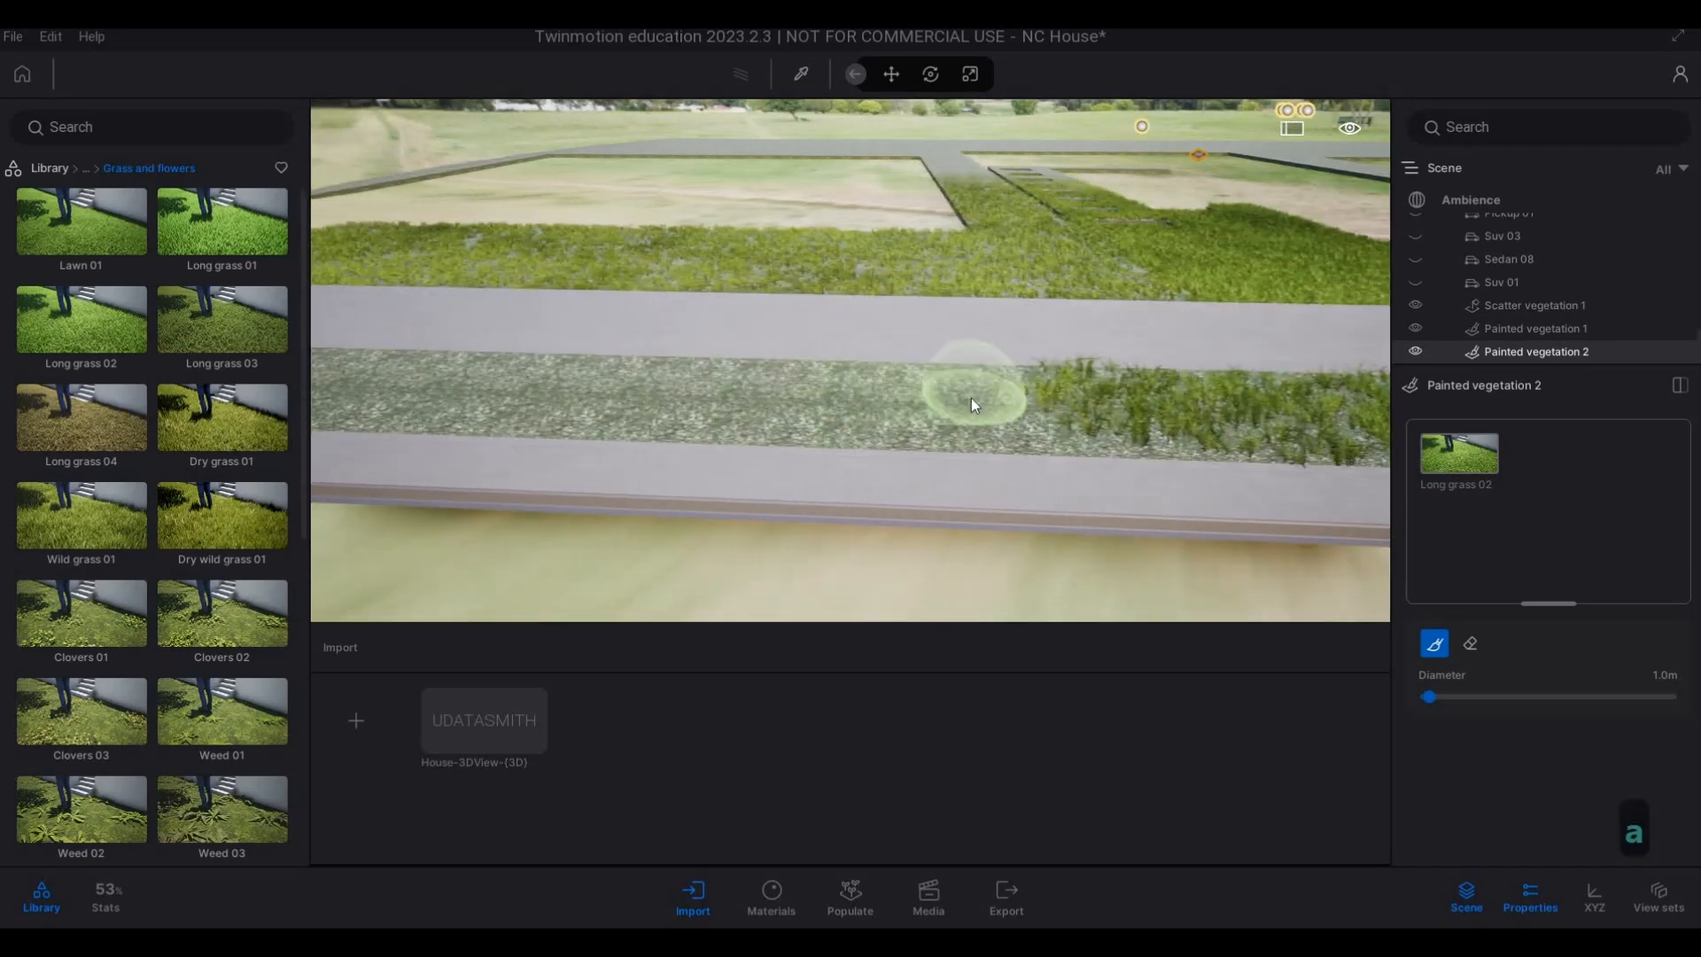
{"action": "mouse_move", "coordinate": [974, 406]}
{"action": "left_mouse_down"}
{"action": "mouse_move", "coordinate": [736, 383]}
{"action": "mouse_move", "coordinate": [684, 389]}
{"action": "mouse_move", "coordinate": [693, 409]}
{"action": "left_mouse_up"}
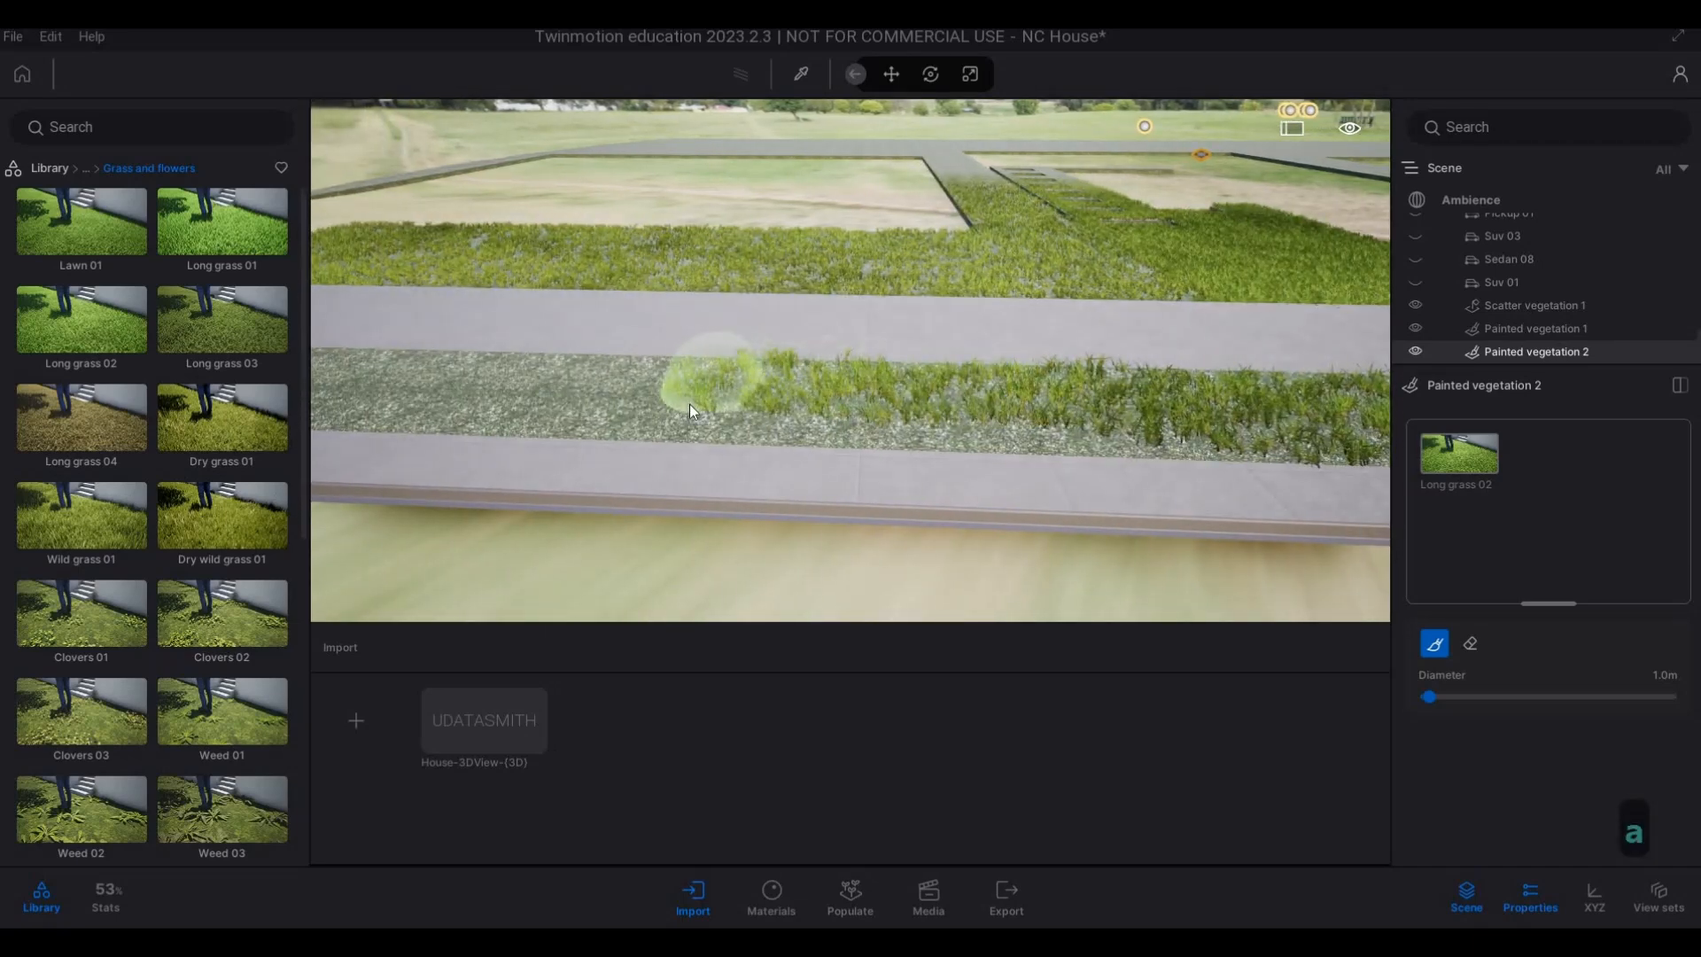
{"action": "mouse_move", "coordinate": [858, 412]}
{"action": "left_mouse_down"}
{"action": "mouse_move", "coordinate": [1184, 424]}
{"action": "mouse_move", "coordinate": [769, 372]}
{"action": "mouse_move", "coordinate": [391, 364]}
{"action": "mouse_move", "coordinate": [785, 392]}
{"action": "mouse_move", "coordinate": [1286, 393]}
{"action": "mouse_move", "coordinate": [1109, 406]}
{"action": "mouse_move", "coordinate": [1019, 399]}
{"action": "mouse_move", "coordinate": [1313, 397]}
{"action": "mouse_move", "coordinate": [1123, 401]}
{"action": "left_mouse_up"}
{"action": "key", "text": "a"}
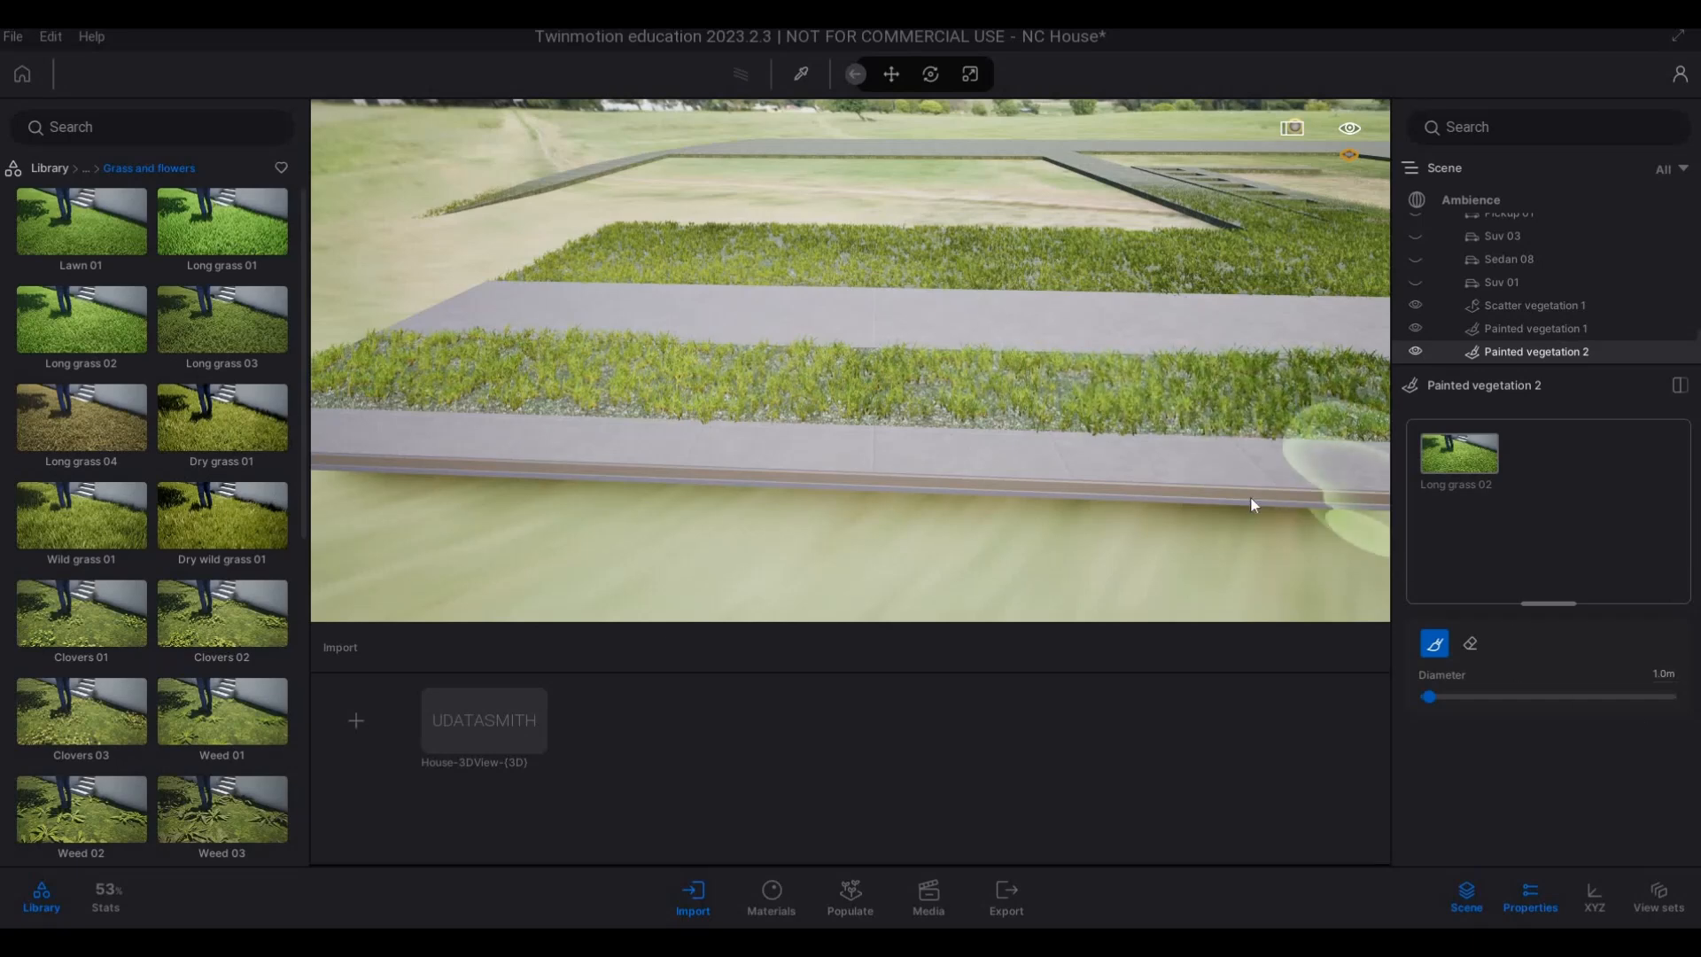
Paint Long grass 02 over the rounded end of the verge strip in front of the neighbouring lawn.
{"action": "key", "text": "d"}
{"action": "key", "text": "d"}
{"action": "key", "text": "d"}
{"action": "key", "text": "d"}
{"action": "key", "text": "d"}
{"action": "key", "text": "d"}
{"action": "key", "text": "d"}
{"action": "key", "text": "d"}
{"action": "key", "text": "d"}
{"action": "key", "text": "d"}
{"action": "key", "text": "d"}
{"action": "key", "text": "d"}
{"action": "key", "text": "d"}
{"action": "key", "text": "d"}
{"action": "key", "text": "d"}
{"action": "key", "text": "d"}
{"action": "key", "text": "d"}
{"action": "key", "text": "d"}
{"action": "key", "text": "d"}
{"action": "key", "text": "d"}
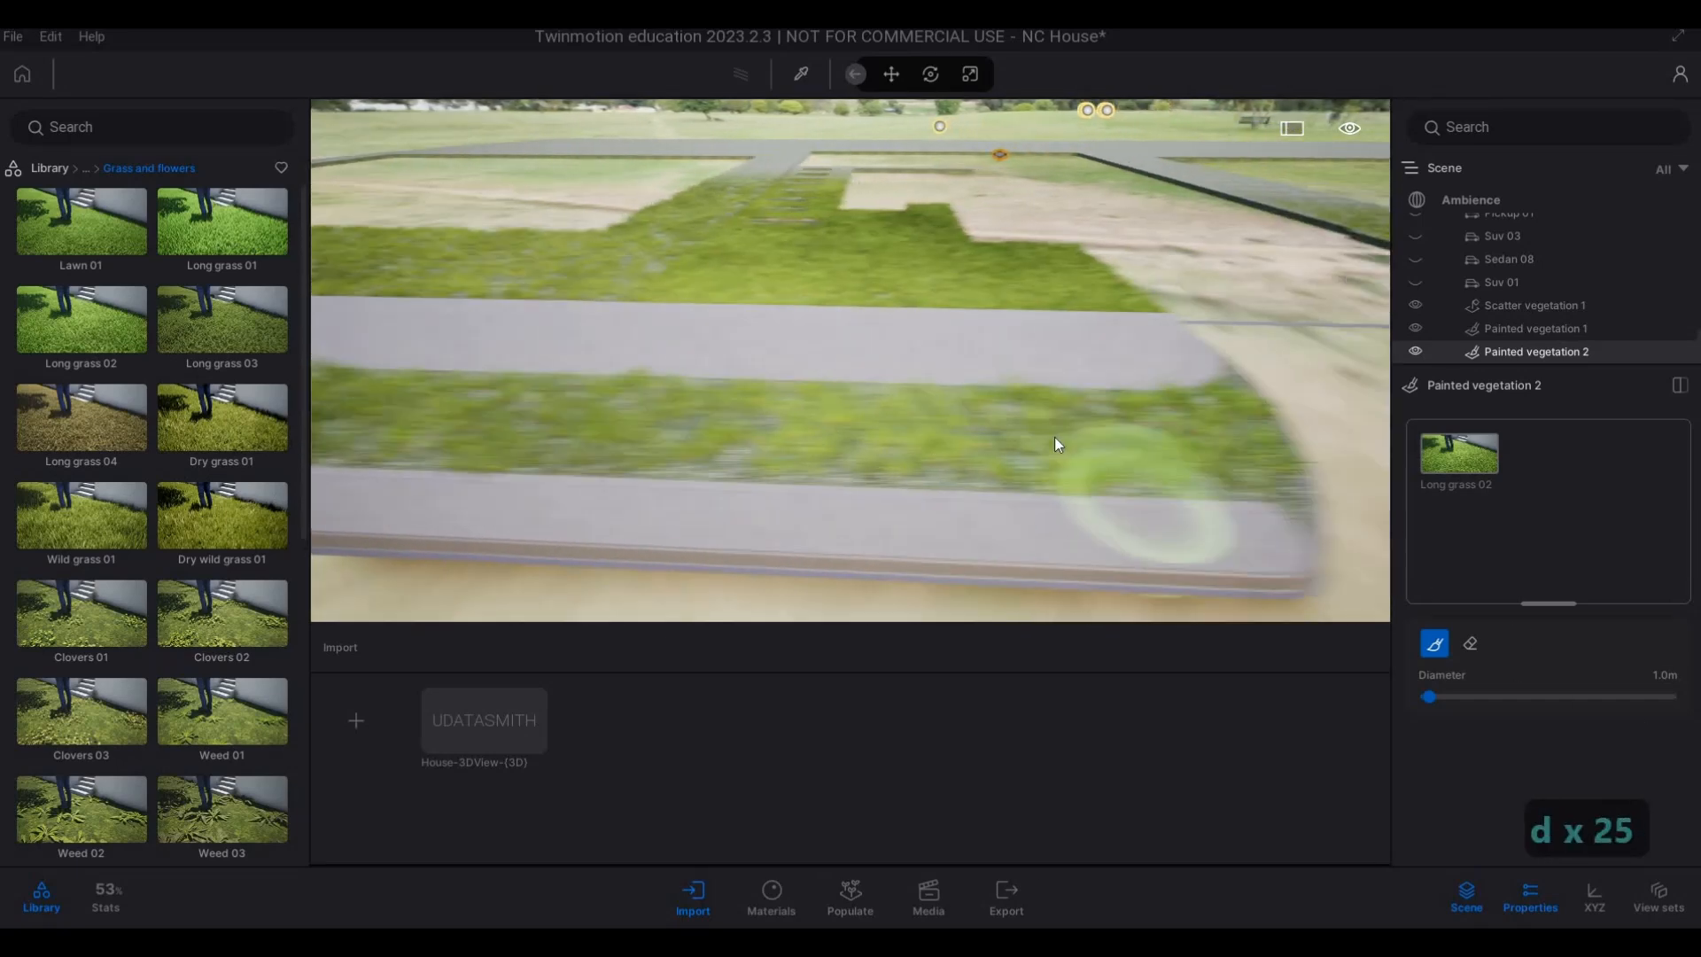
{"action": "key", "text": "d"}
{"action": "key", "text": "d"}
{"action": "key", "text": "d"}
{"action": "key", "text": "d"}
{"action": "key", "text": "d"}
{"action": "key", "text": "d"}
{"action": "key", "text": "d"}
{"action": "key", "text": "d"}
{"action": "key", "text": "d"}
{"action": "key", "text": "d"}
{"action": "key", "text": "d"}
{"action": "key", "text": "d"}
{"action": "key", "text": "d"}
{"action": "key", "text": "d"}
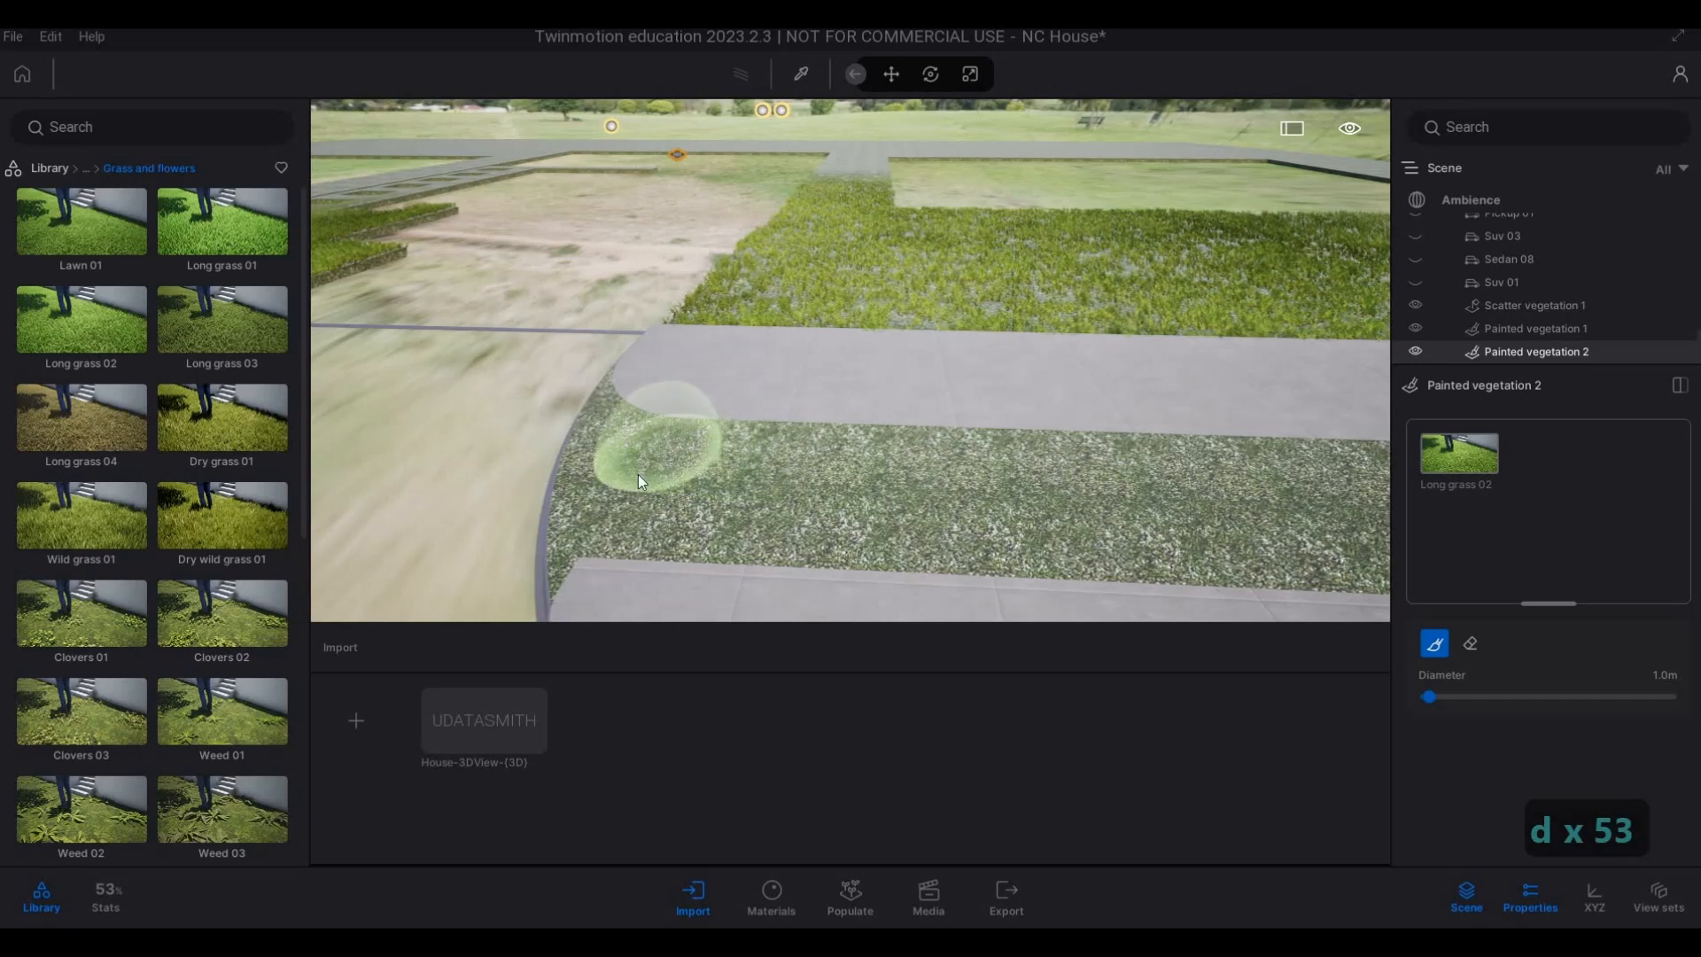
{"action": "mouse_move", "coordinate": [636, 488]}
{"action": "left_mouse_down"}
{"action": "mouse_move", "coordinate": [843, 508]}
{"action": "mouse_move", "coordinate": [841, 493]}
{"action": "mouse_move", "coordinate": [764, 472]}
{"action": "mouse_move", "coordinate": [1294, 491]}
{"action": "mouse_move", "coordinate": [939, 512]}
{"action": "mouse_move", "coordinate": [1169, 513]}
{"action": "mouse_move", "coordinate": [1041, 502]}
{"action": "left_mouse_up"}
{"action": "key", "text": "d"}
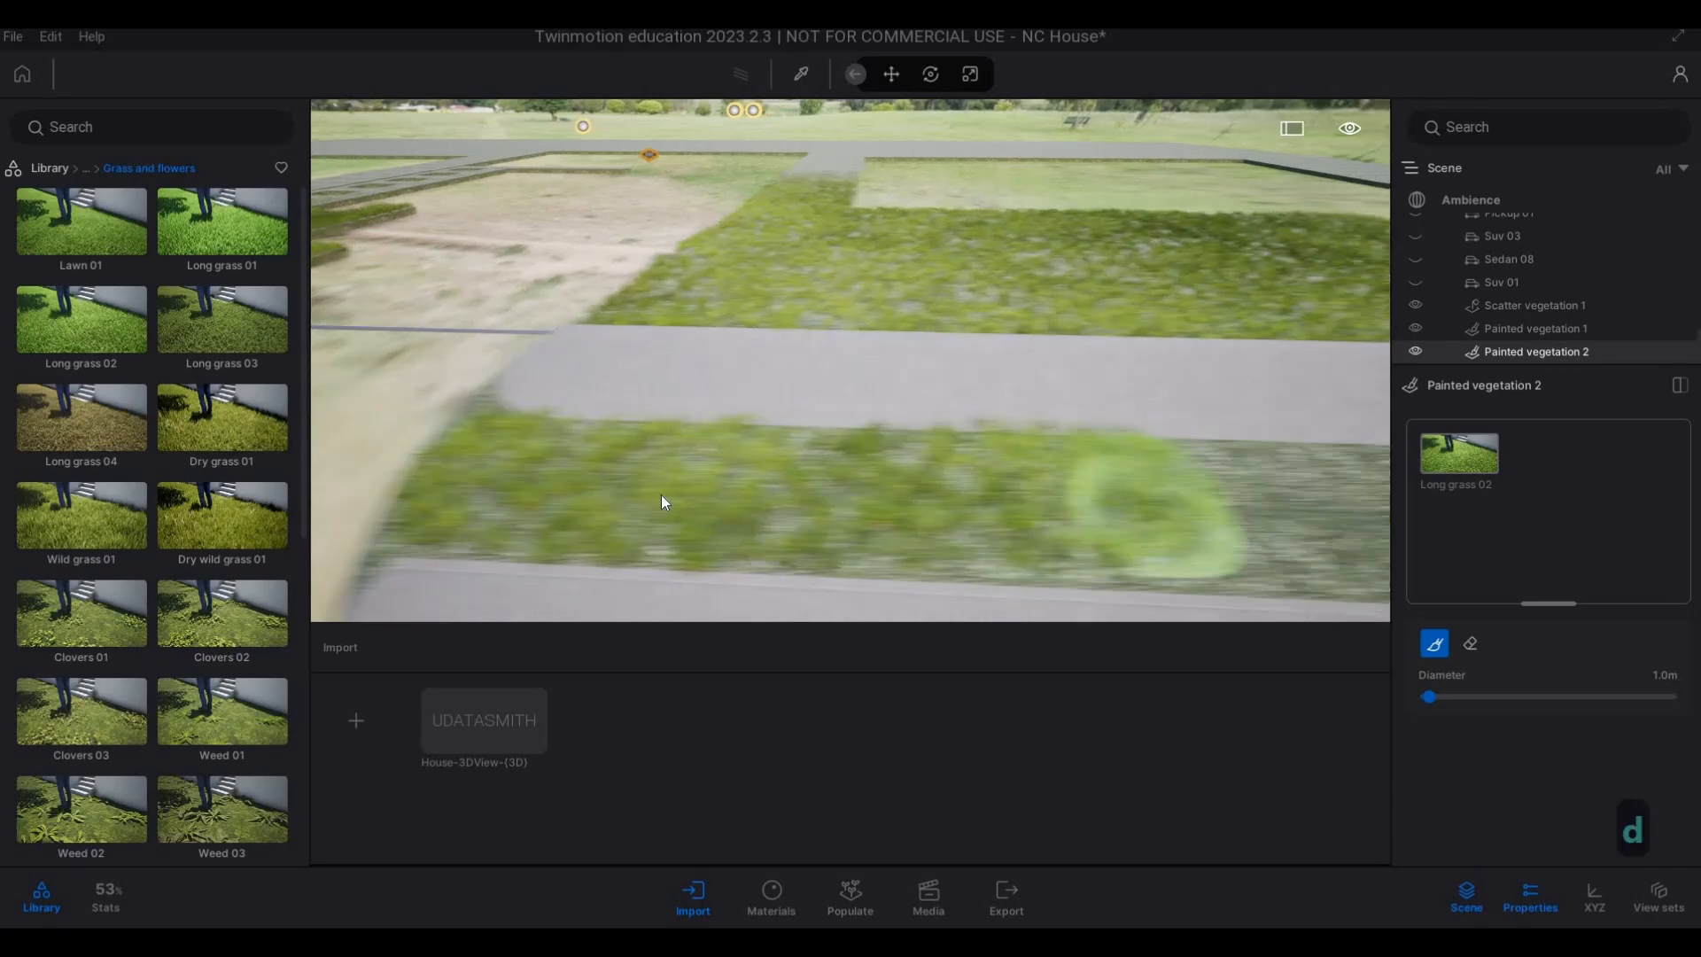
Extend the painted Long grass 02 to the far end of the neighbouring verge and fill its bare gaps.
{"action": "mouse_move", "coordinate": [768, 503]}
{"action": "left_mouse_down"}
{"action": "mouse_move", "coordinate": [1171, 508]}
{"action": "mouse_move", "coordinate": [935, 551]}
{"action": "mouse_move", "coordinate": [454, 523]}
{"action": "mouse_move", "coordinate": [1149, 518]}
{"action": "left_mouse_up"}
{"action": "key", "text": "d"}
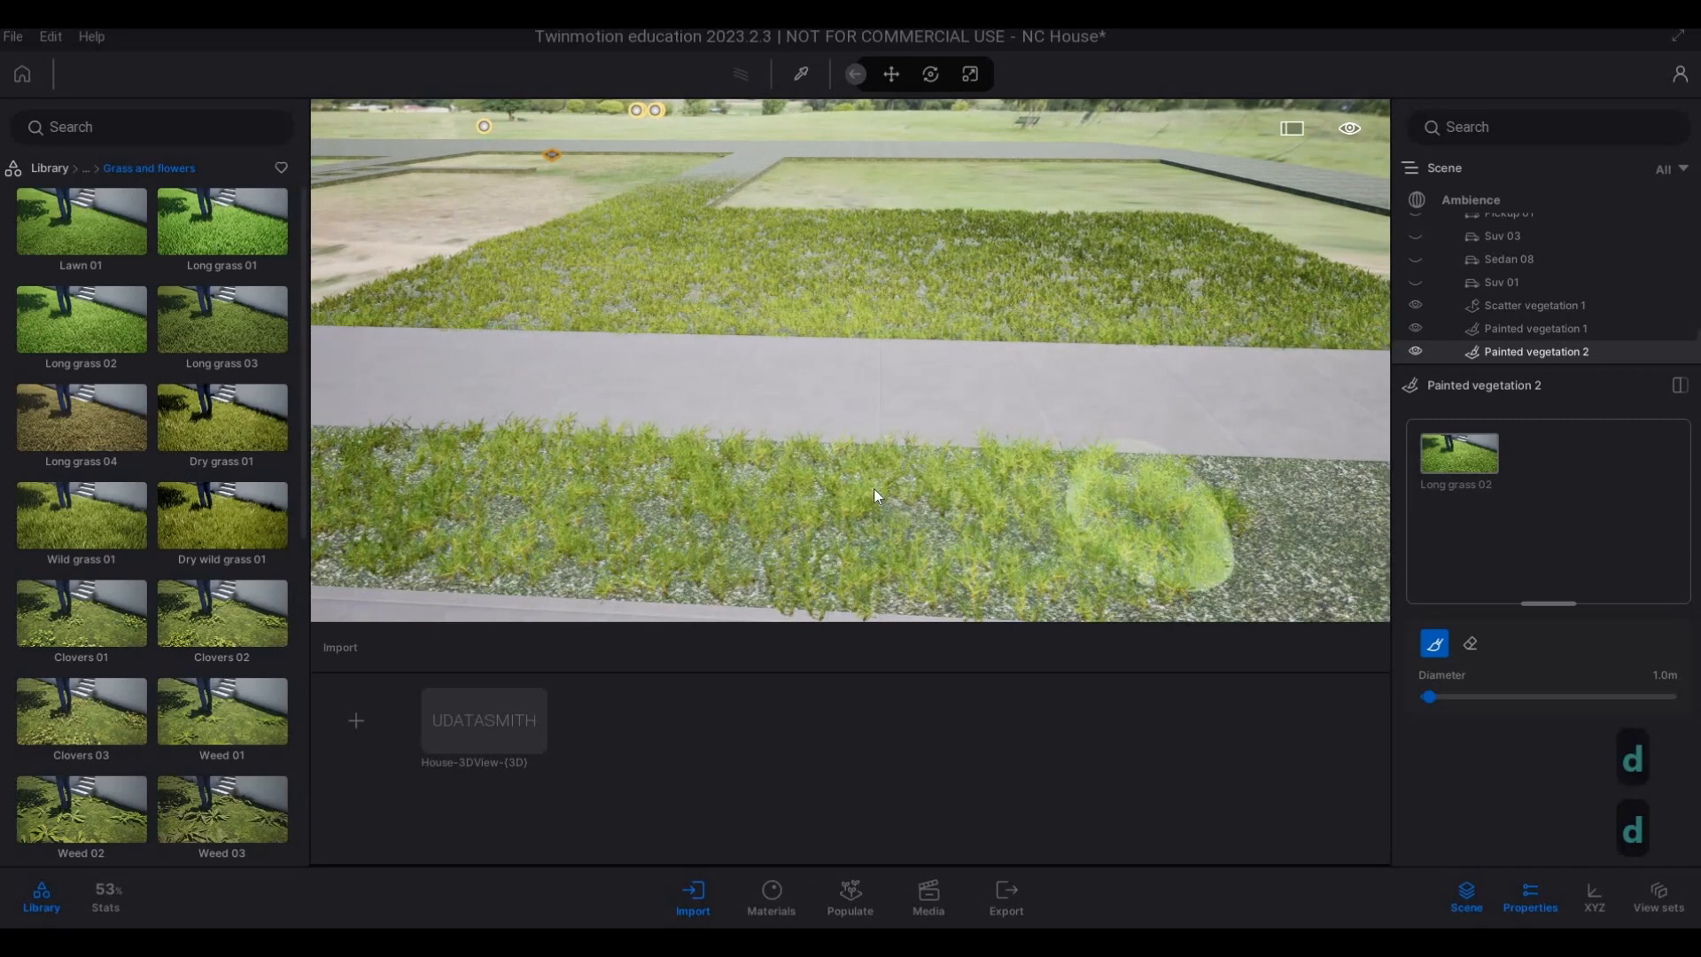
{"action": "key", "text": "s"}
{"action": "mouse_move", "coordinate": [692, 438]}
{"action": "left_mouse_down"}
{"action": "mouse_move", "coordinate": [1162, 448]}
{"action": "mouse_move", "coordinate": [1275, 483]}
{"action": "mouse_move", "coordinate": [939, 481]}
{"action": "left_mouse_up"}
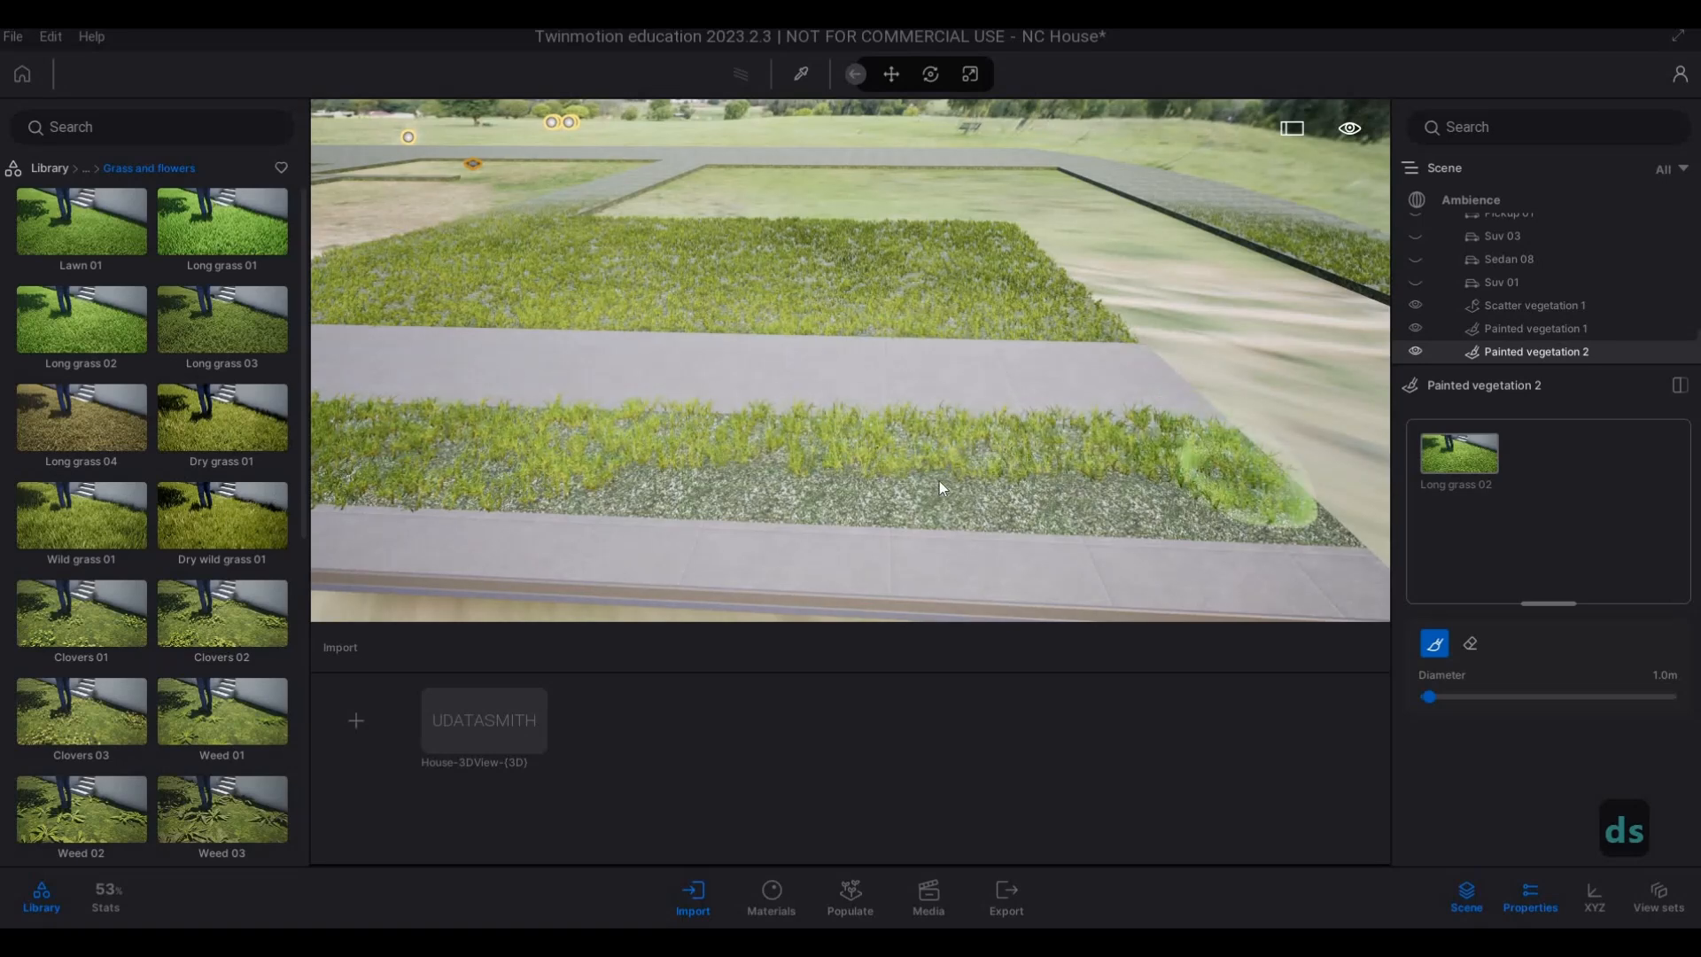
{"action": "key", "text": "d"}
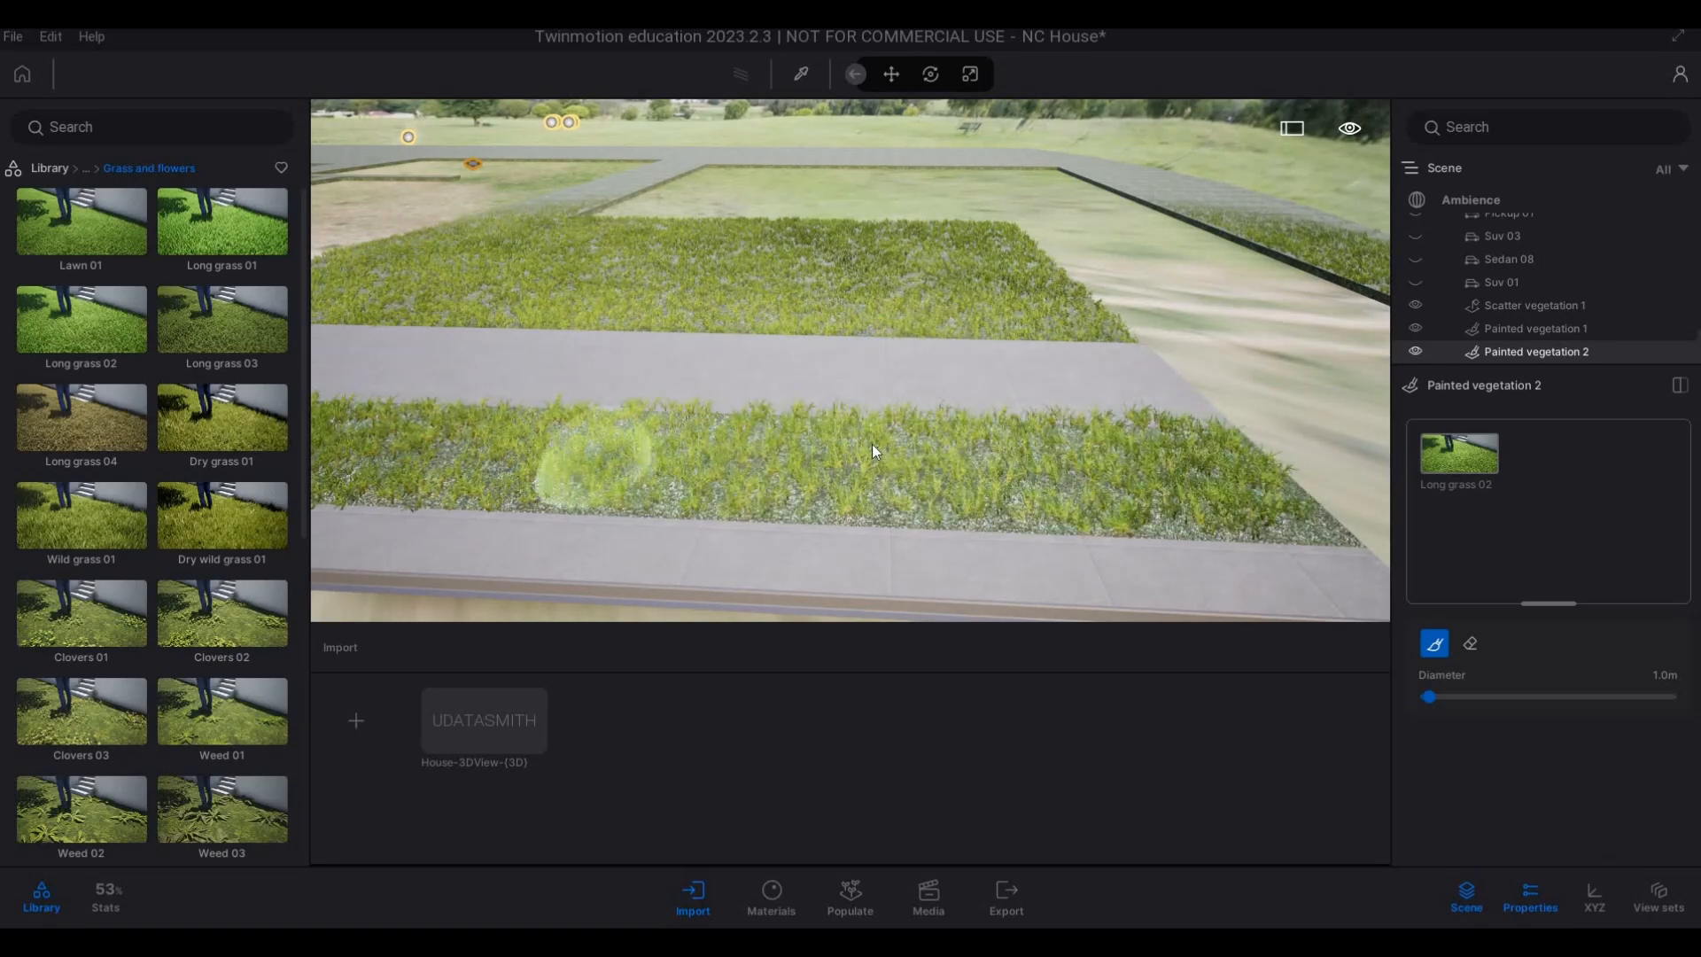
Paint Long grass 02 on the verge strip across the road, along the part outside the HDRI ground dome.
{"action": "key", "text": "a"}
{"action": "key", "text": "s"}
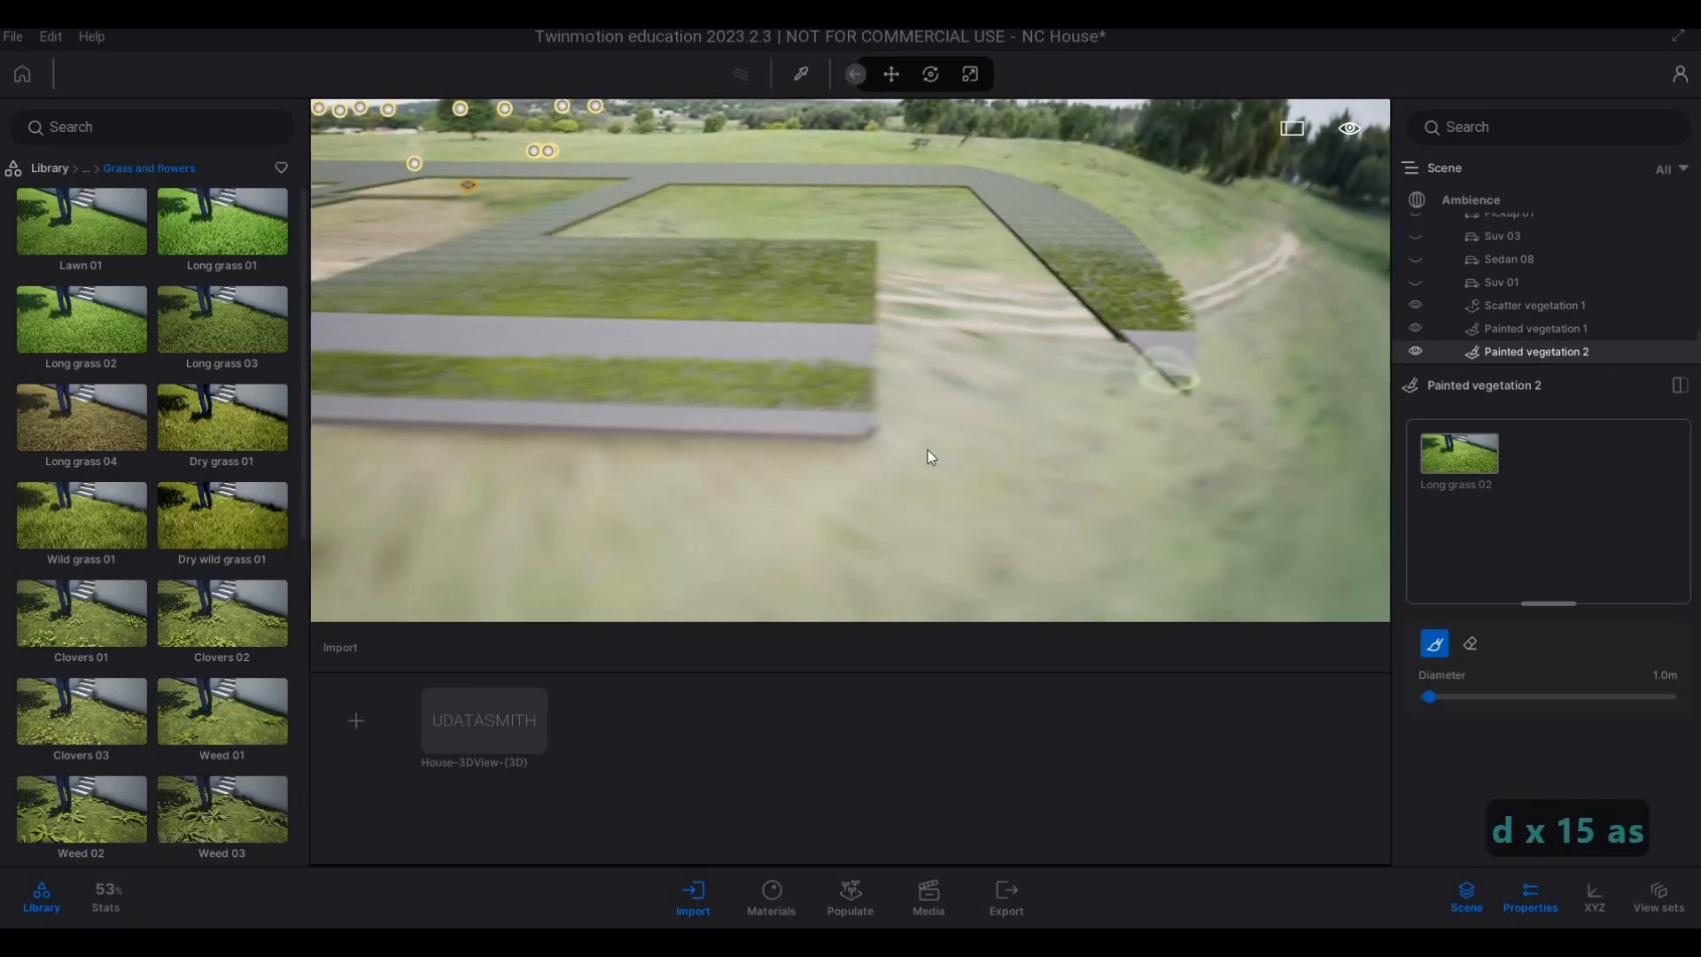
{"action": "right_click_drag", "start_coordinate": [957, 450], "coordinate": [1008, 343]}
{"action": "key", "text": "s"}
{"action": "key", "text": "s"}
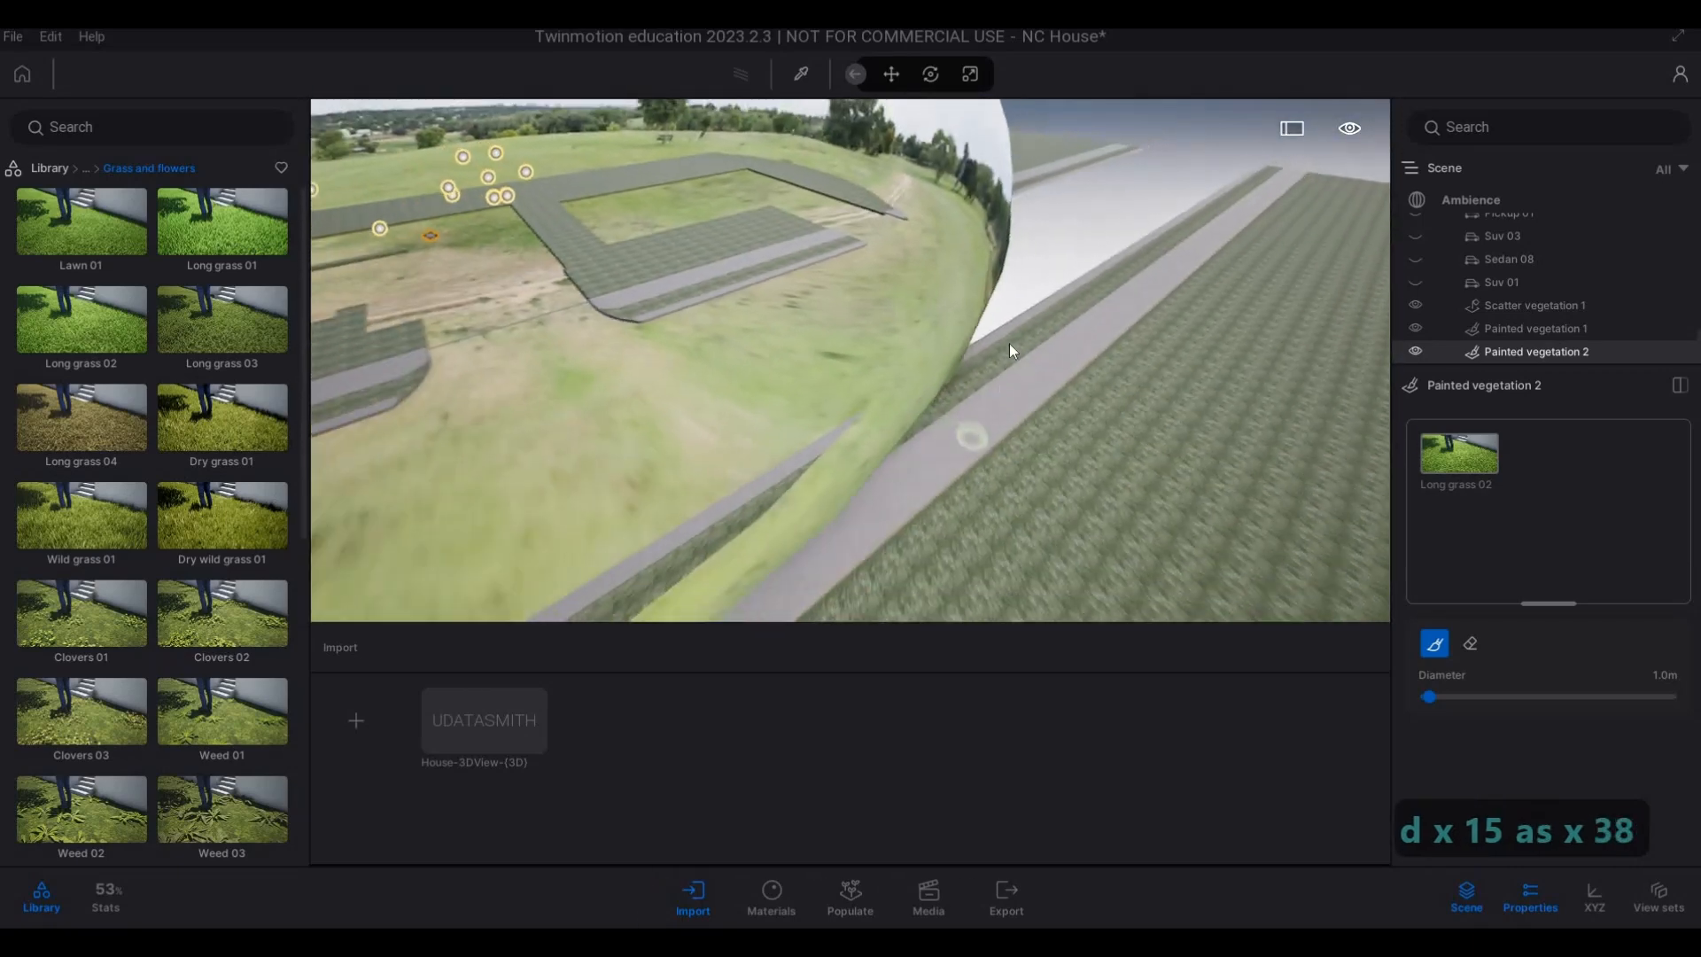
{"action": "key", "text": "d"}
{"action": "key", "text": "w"}
{"action": "key", "text": "w"}
{"action": "key", "text": "w"}
{"action": "key", "text": "w"}
{"action": "key", "text": "w"}
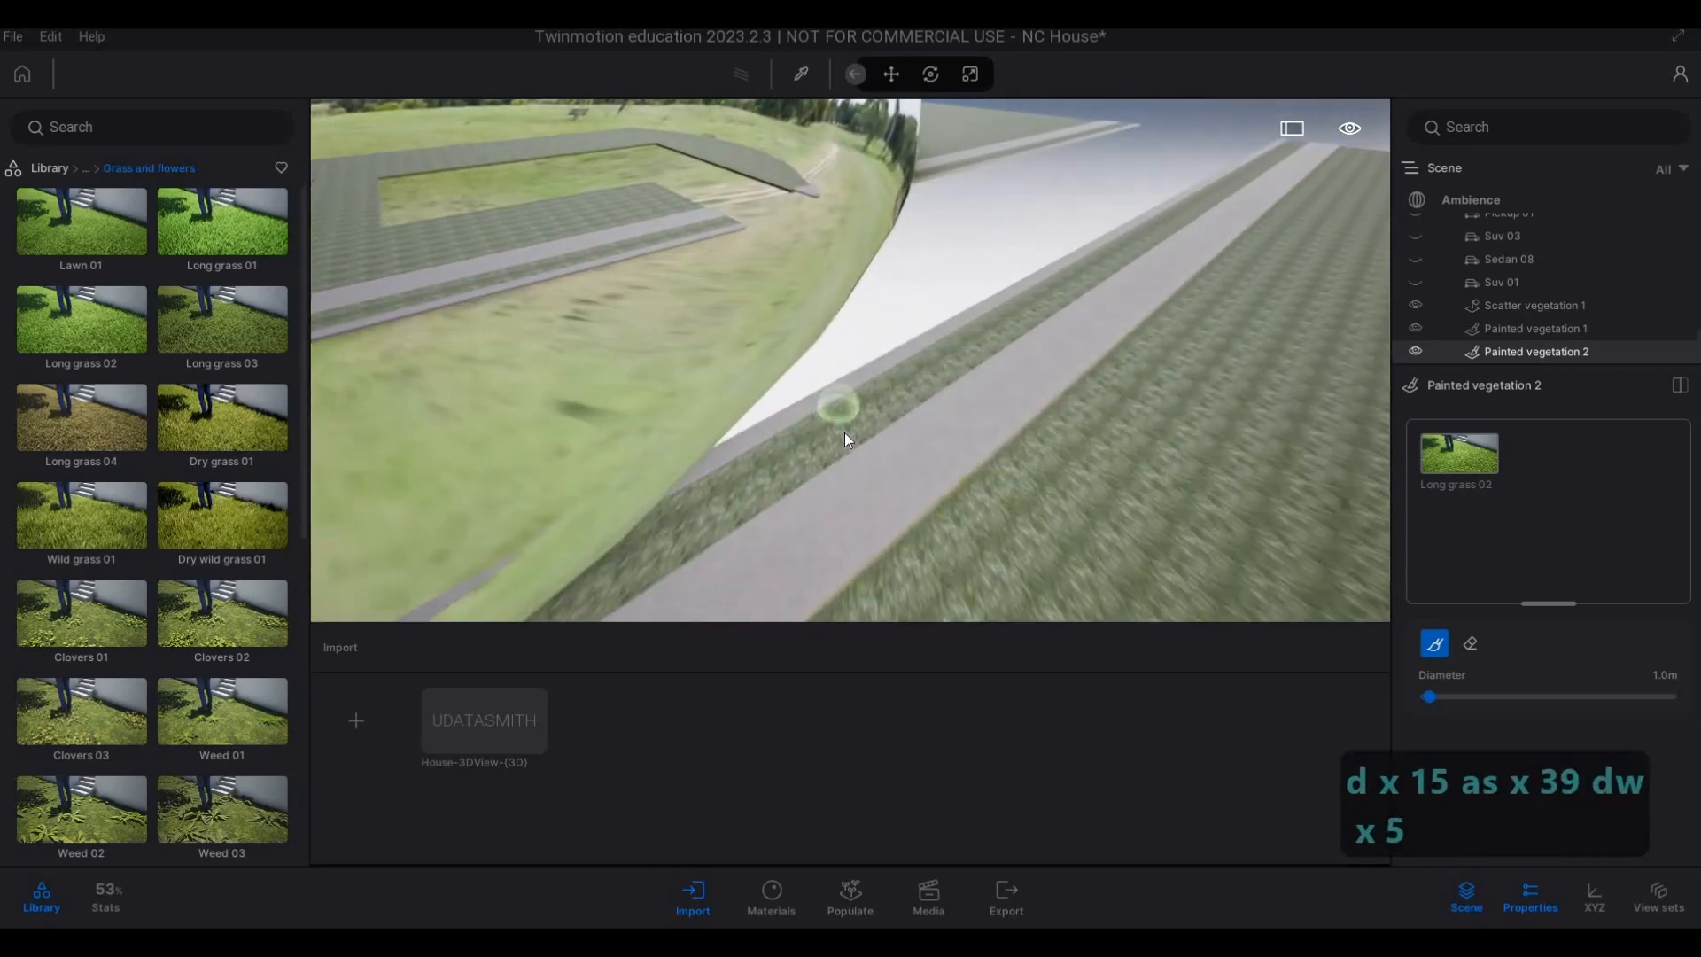
{"action": "mouse_move", "coordinate": [793, 483]}
{"action": "left_mouse_down"}
{"action": "mouse_move", "coordinate": [689, 523]}
{"action": "mouse_move", "coordinate": [778, 508]}
{"action": "mouse_move", "coordinate": [853, 447]}
{"action": "mouse_move", "coordinate": [652, 556]}
{"action": "mouse_move", "coordinate": [906, 384]}
{"action": "left_mouse_up"}
{"action": "key", "text": "s"}
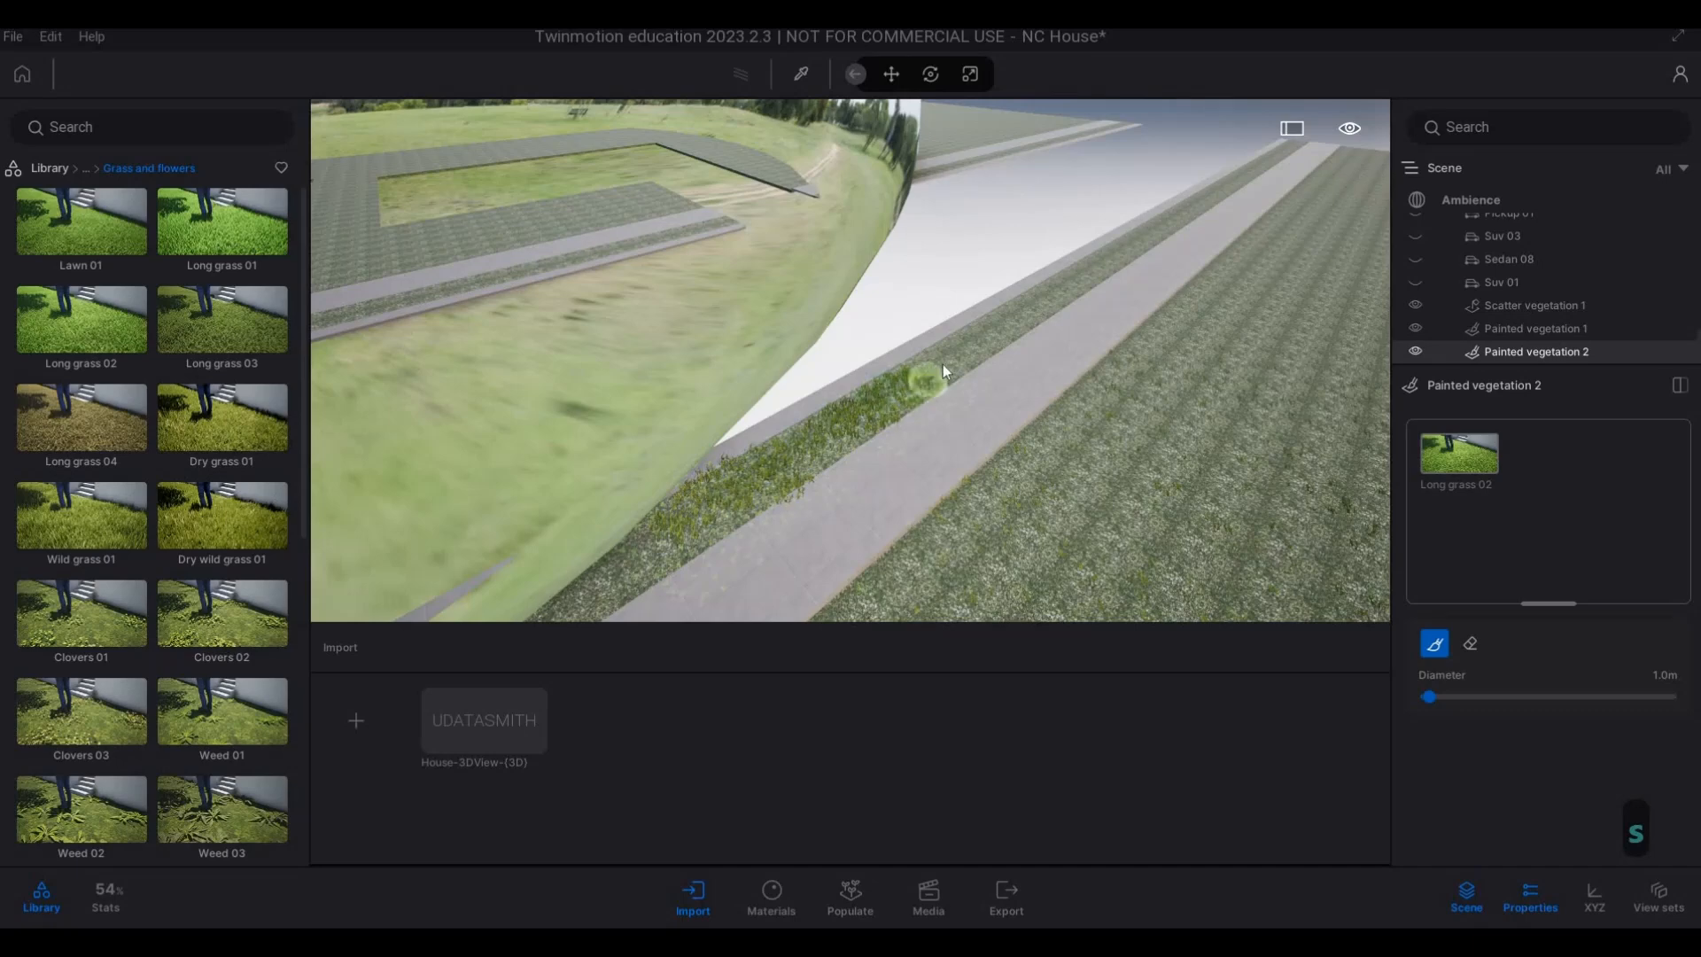
{"action": "key", "text": "s"}
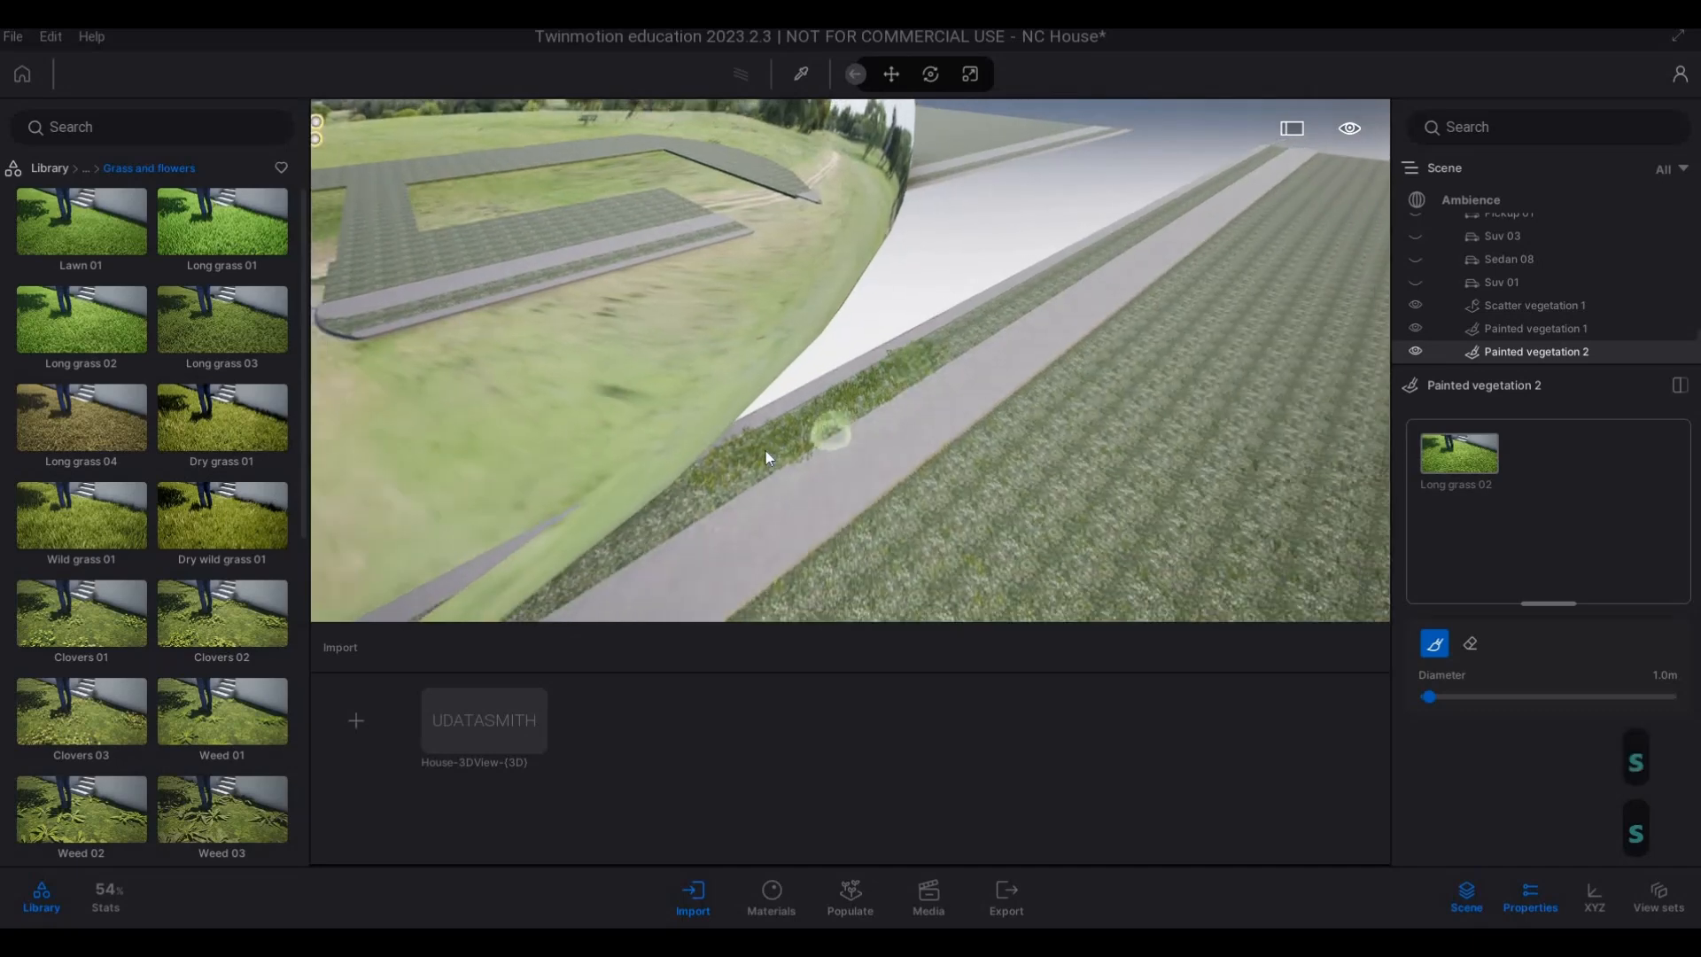
{"action": "right_click_drag", "start_coordinate": [719, 472], "coordinate": [655, 472]}
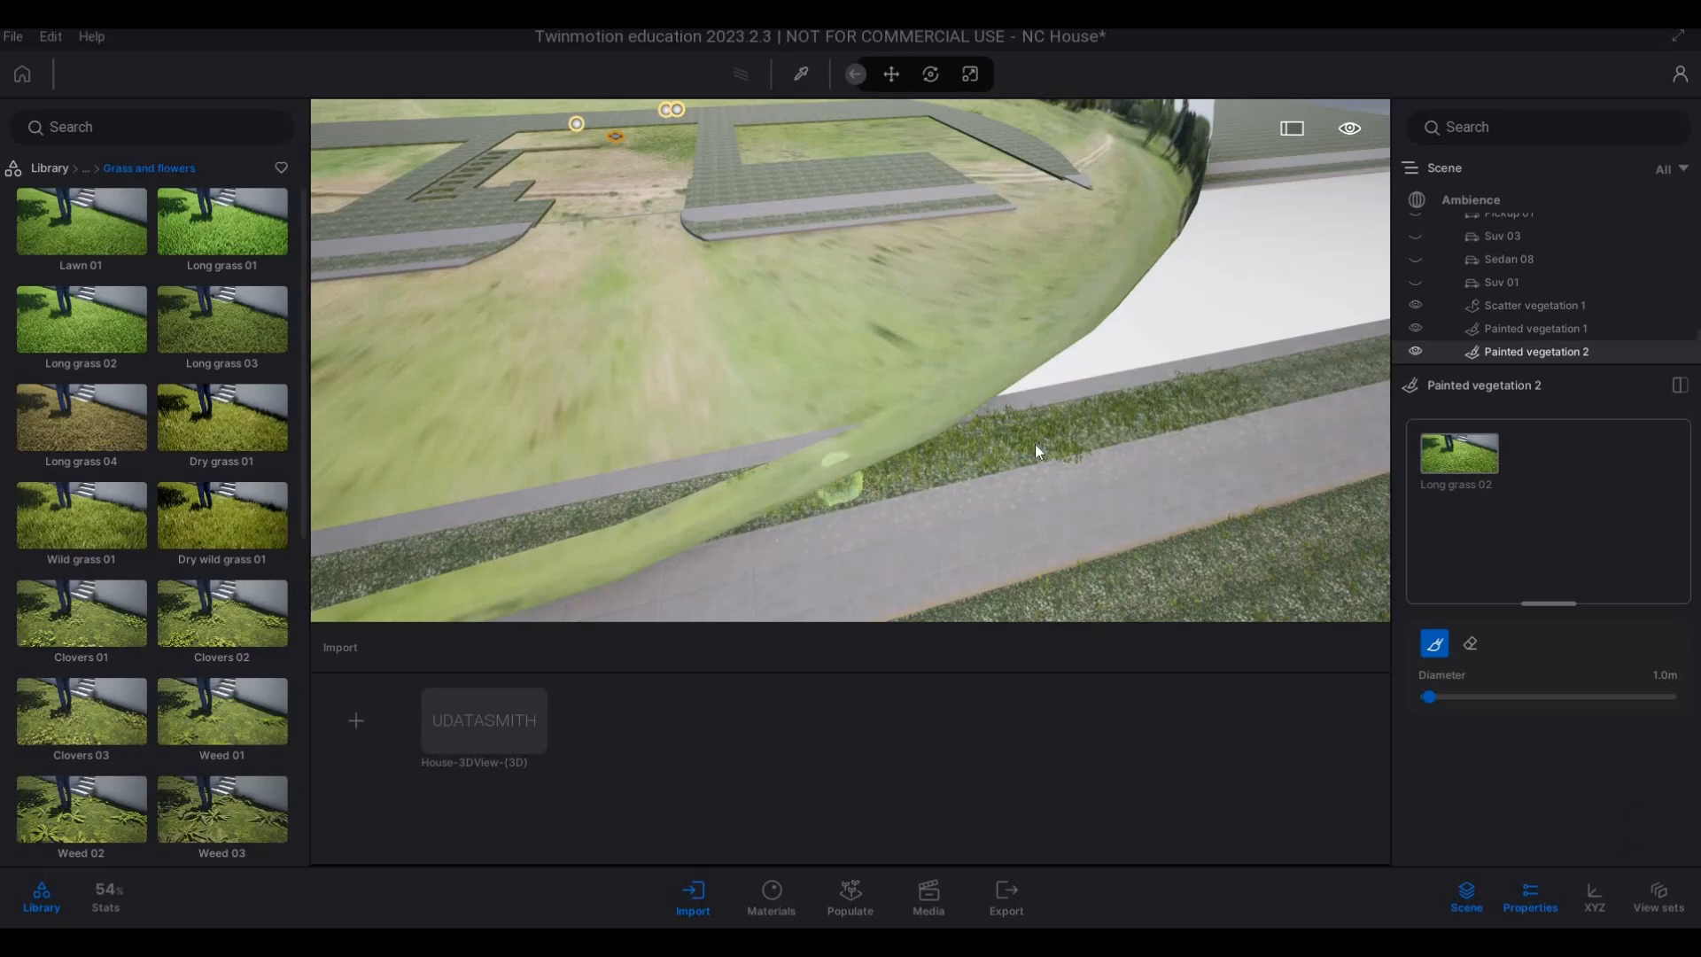
Paint Long grass 02 on the verge strip across the road, along the stretch inside the HDRI ground dome.
{"action": "key", "text": "a"}
{"action": "key", "text": "a"}
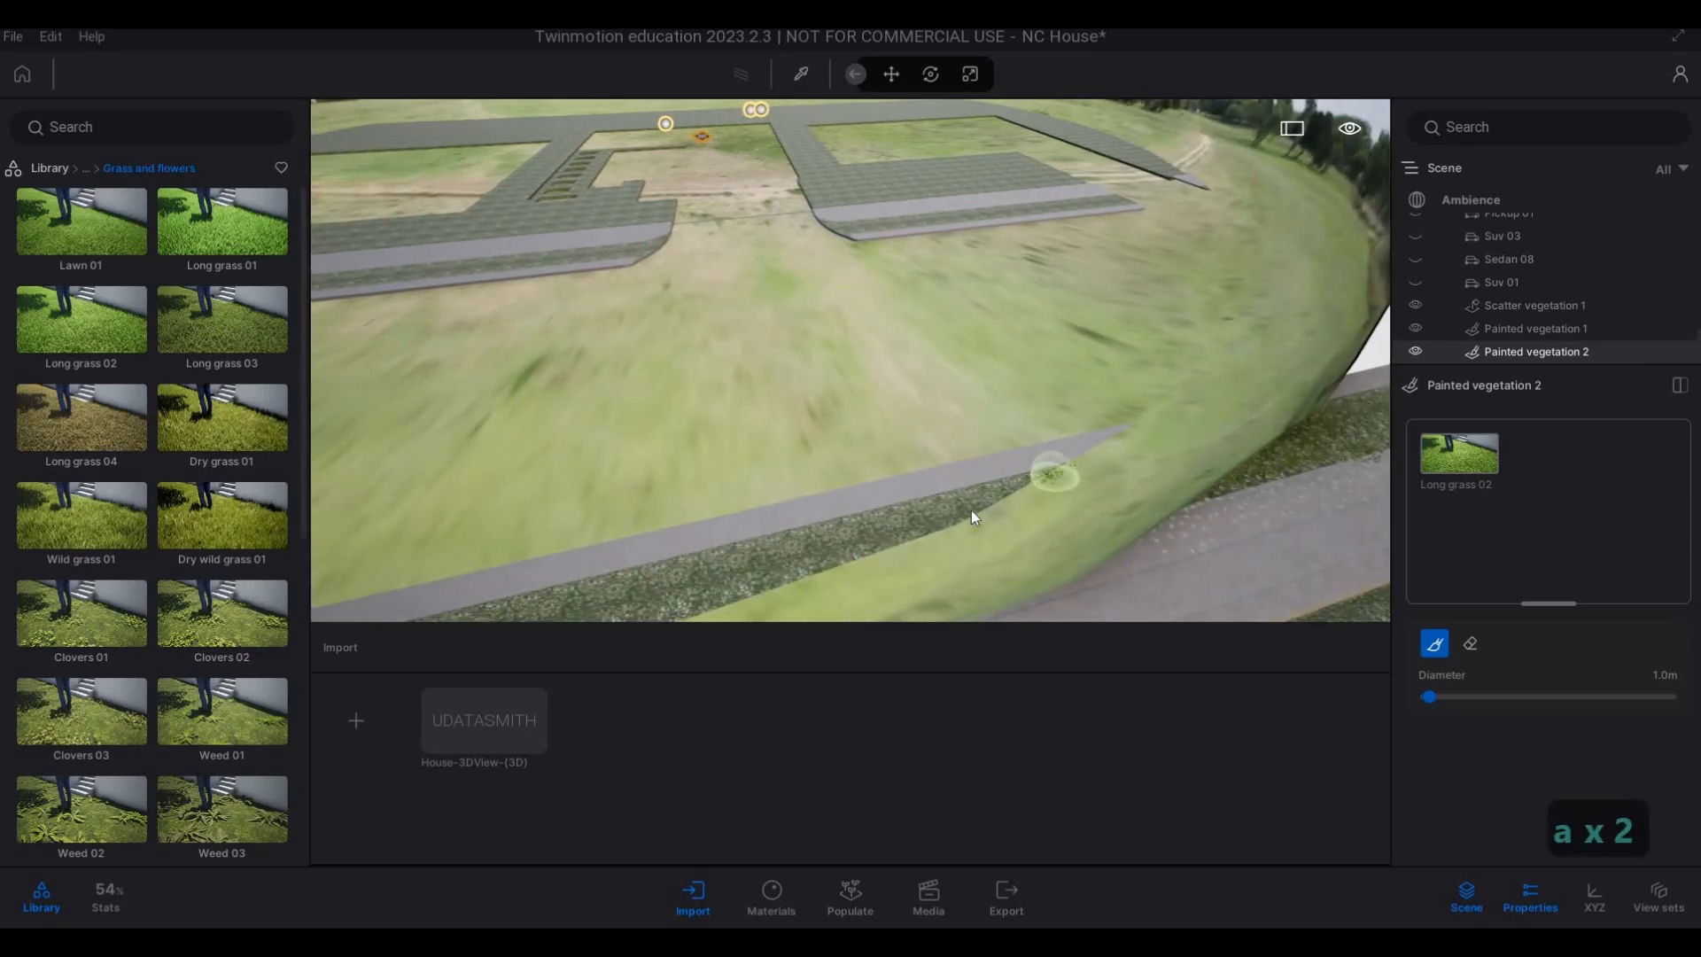
{"action": "mouse_move", "coordinate": [868, 538]}
{"action": "left_mouse_down"}
{"action": "mouse_move", "coordinate": [757, 566]}
{"action": "mouse_move", "coordinate": [833, 570]}
{"action": "mouse_move", "coordinate": [1063, 506]}
{"action": "left_mouse_up"}
{"action": "key", "text": "s"}
{"action": "key", "text": "a"}
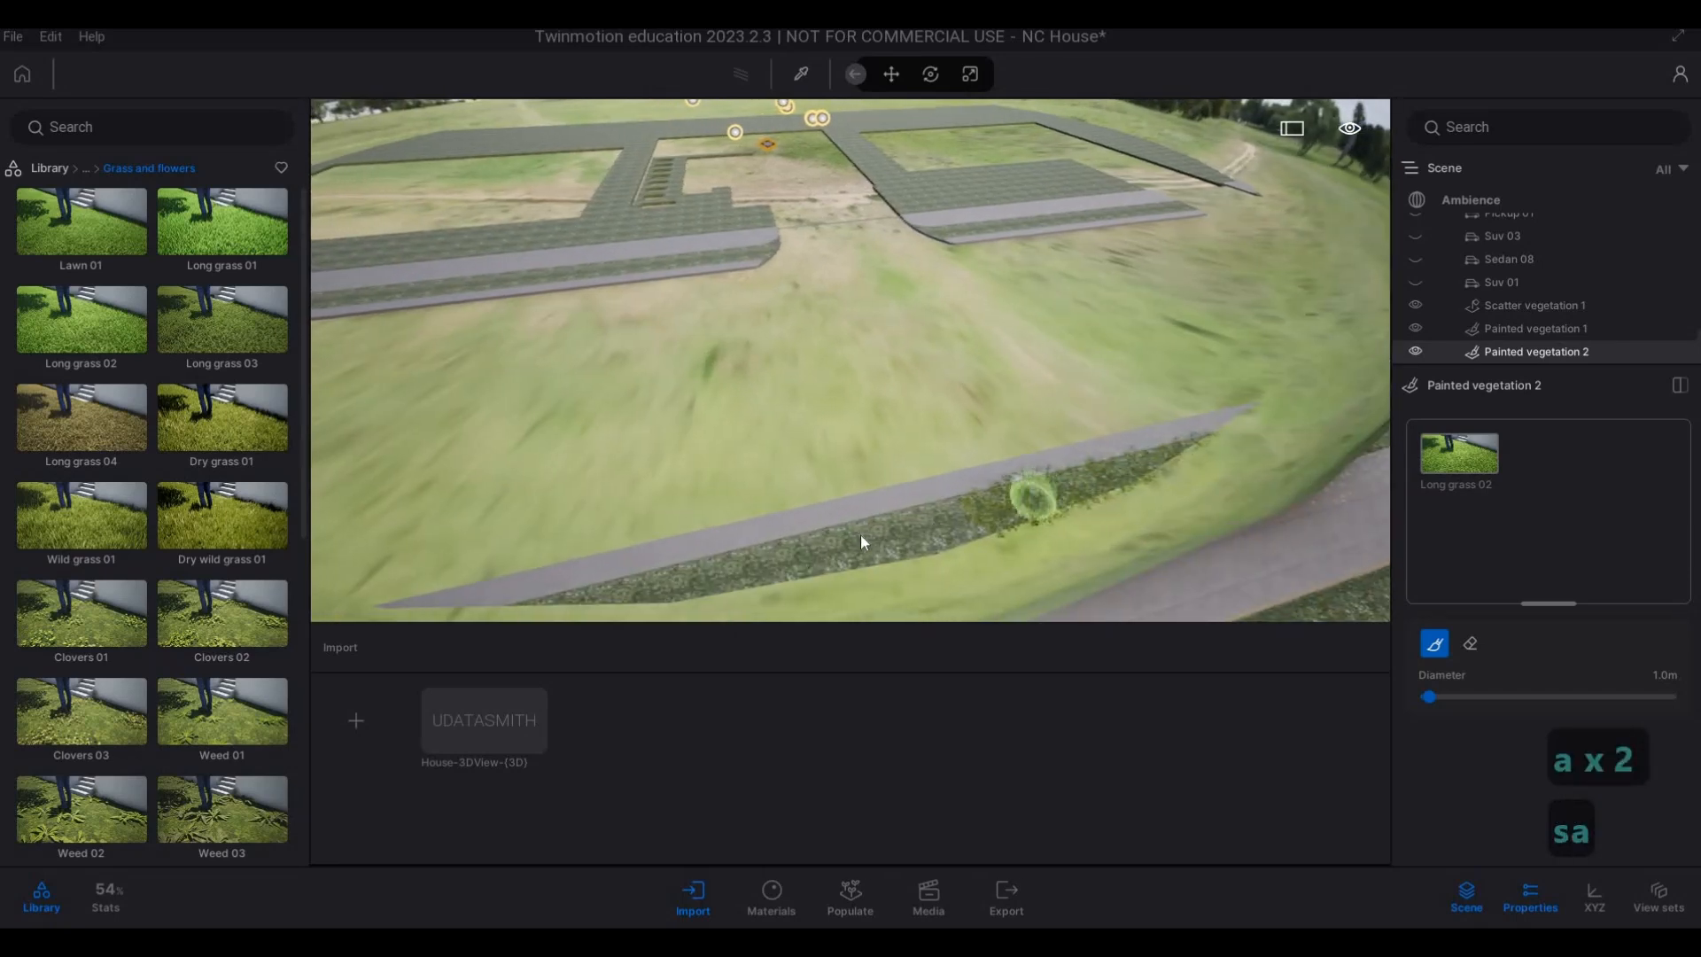
{"action": "left_click_drag", "start_coordinate": [758, 571], "coordinate": [658, 603]}
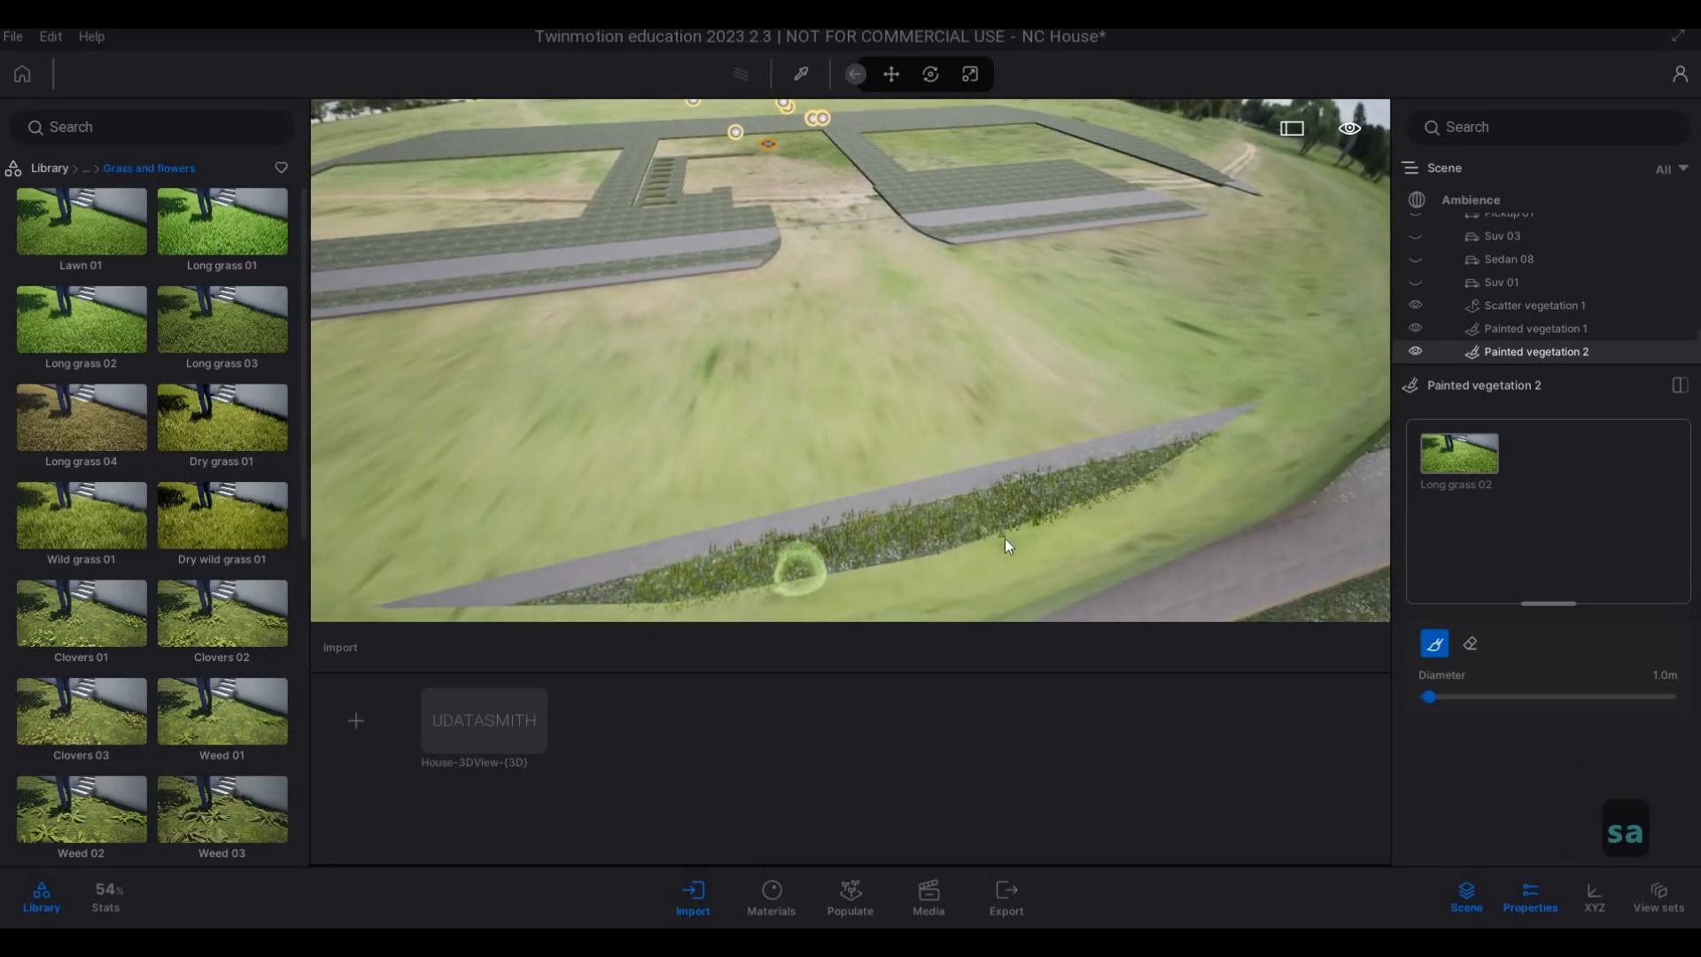
Paint Long grass 02 on the across-road verge where it leaves the opposite edge of the ground dome.
{"action": "key", "text": "s"}
{"action": "key", "text": "a"}
{"action": "key", "text": "e"}
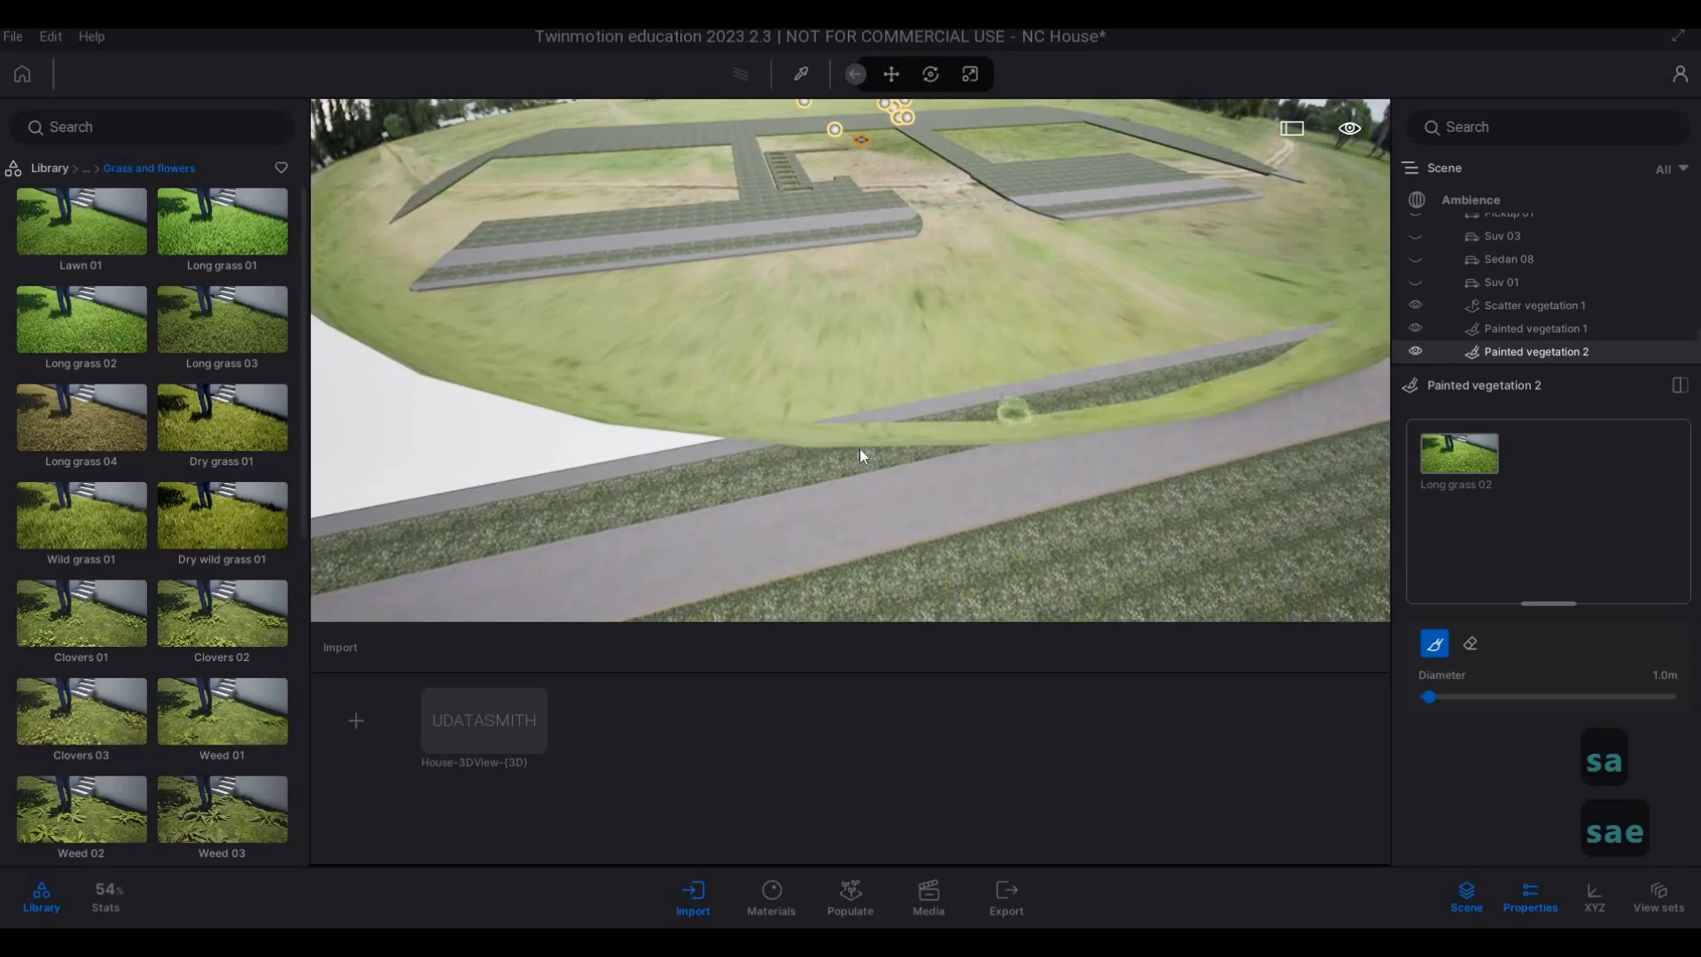
{"action": "left_click_drag", "start_coordinate": [597, 501], "coordinate": [930, 456]}
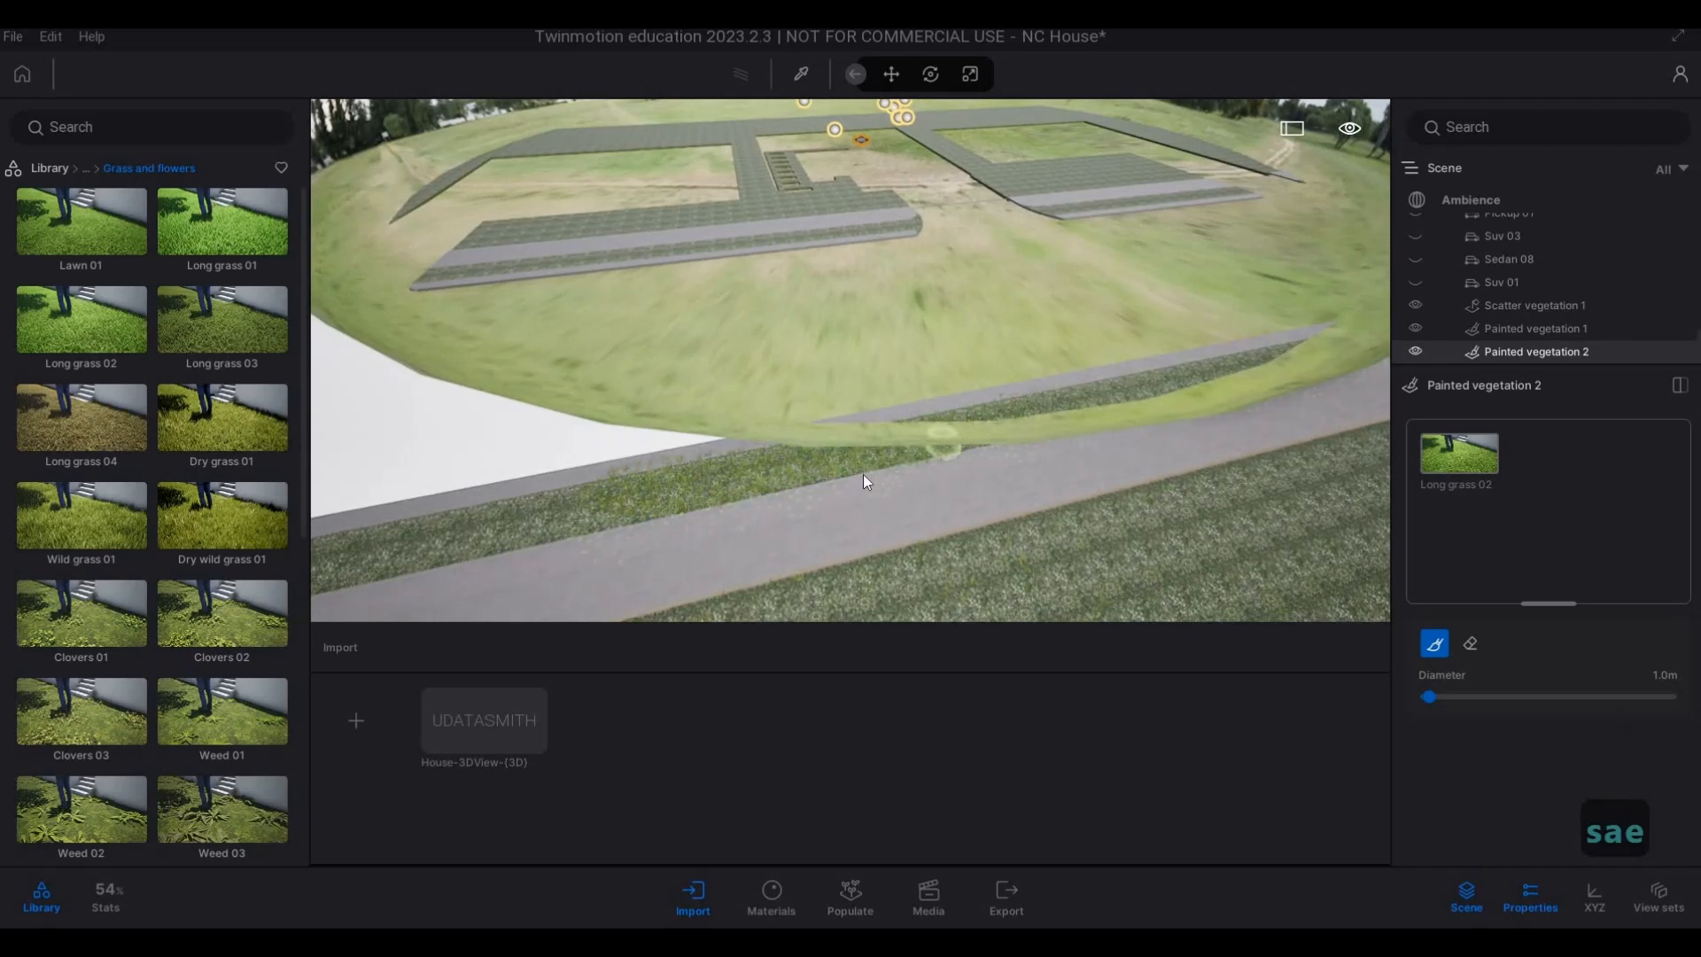
Extend the painted Long grass 02 along the across-road verge, farther from the ground dome past the blank area.
{"action": "key", "text": "a"}
{"action": "key", "text": "a"}
{"action": "key", "text": "a"}
{"action": "key", "text": "e"}
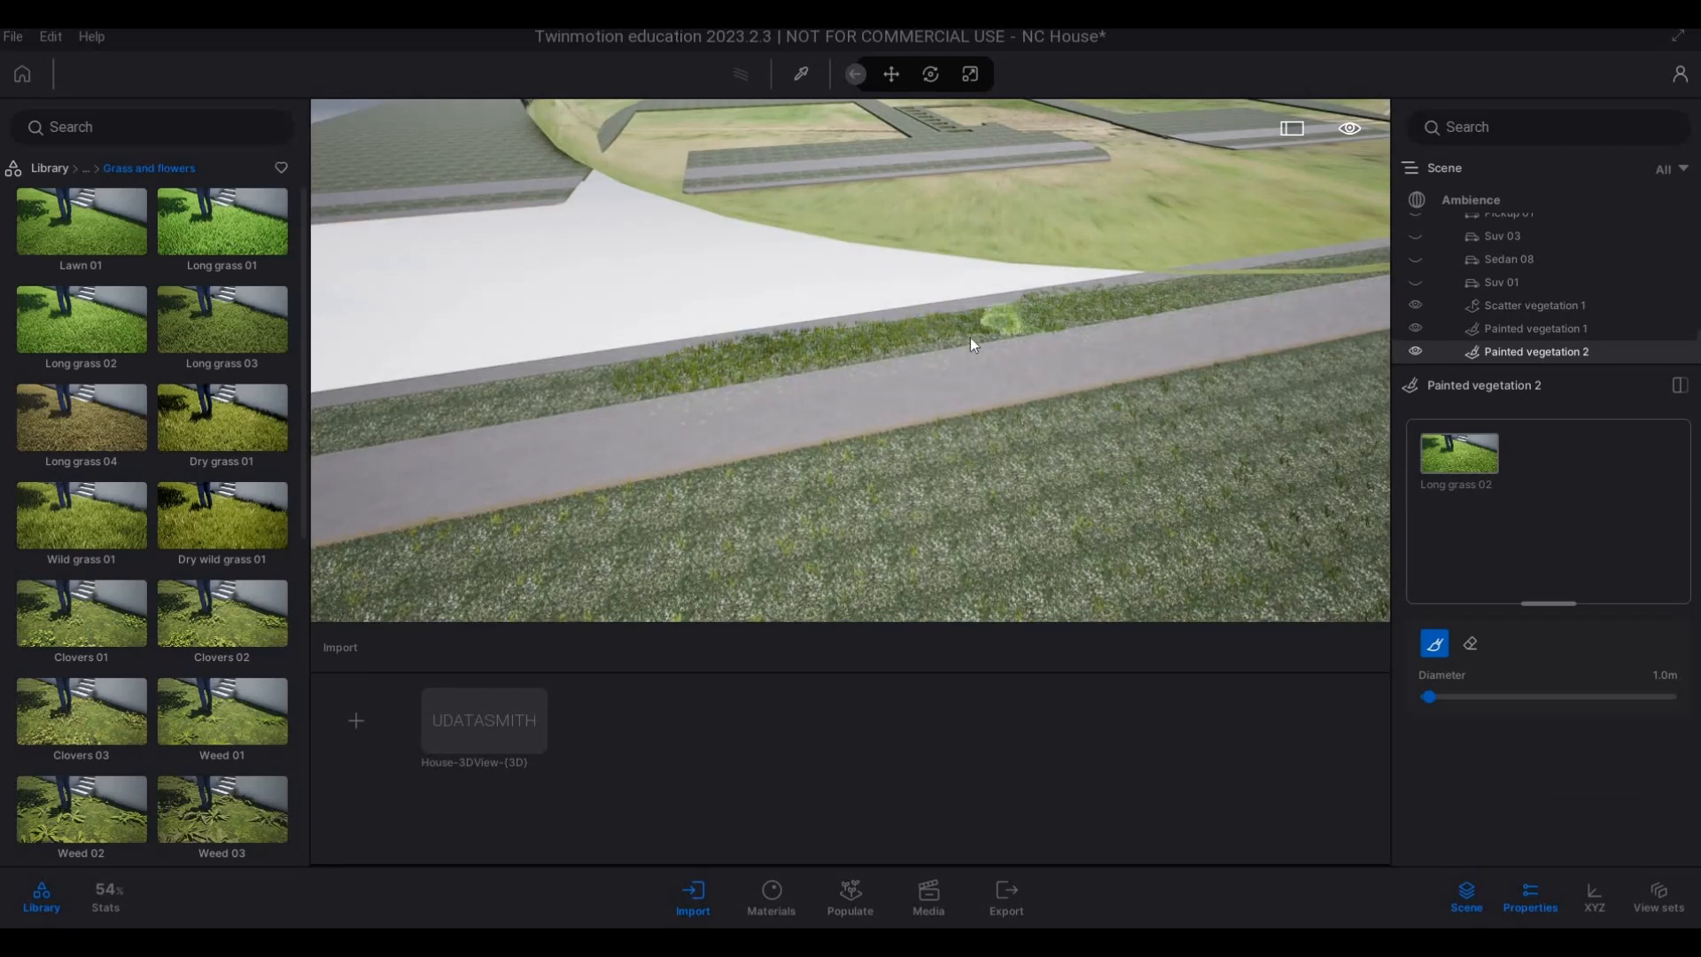
{"action": "key", "text": "a"}
{"action": "key", "text": "s"}
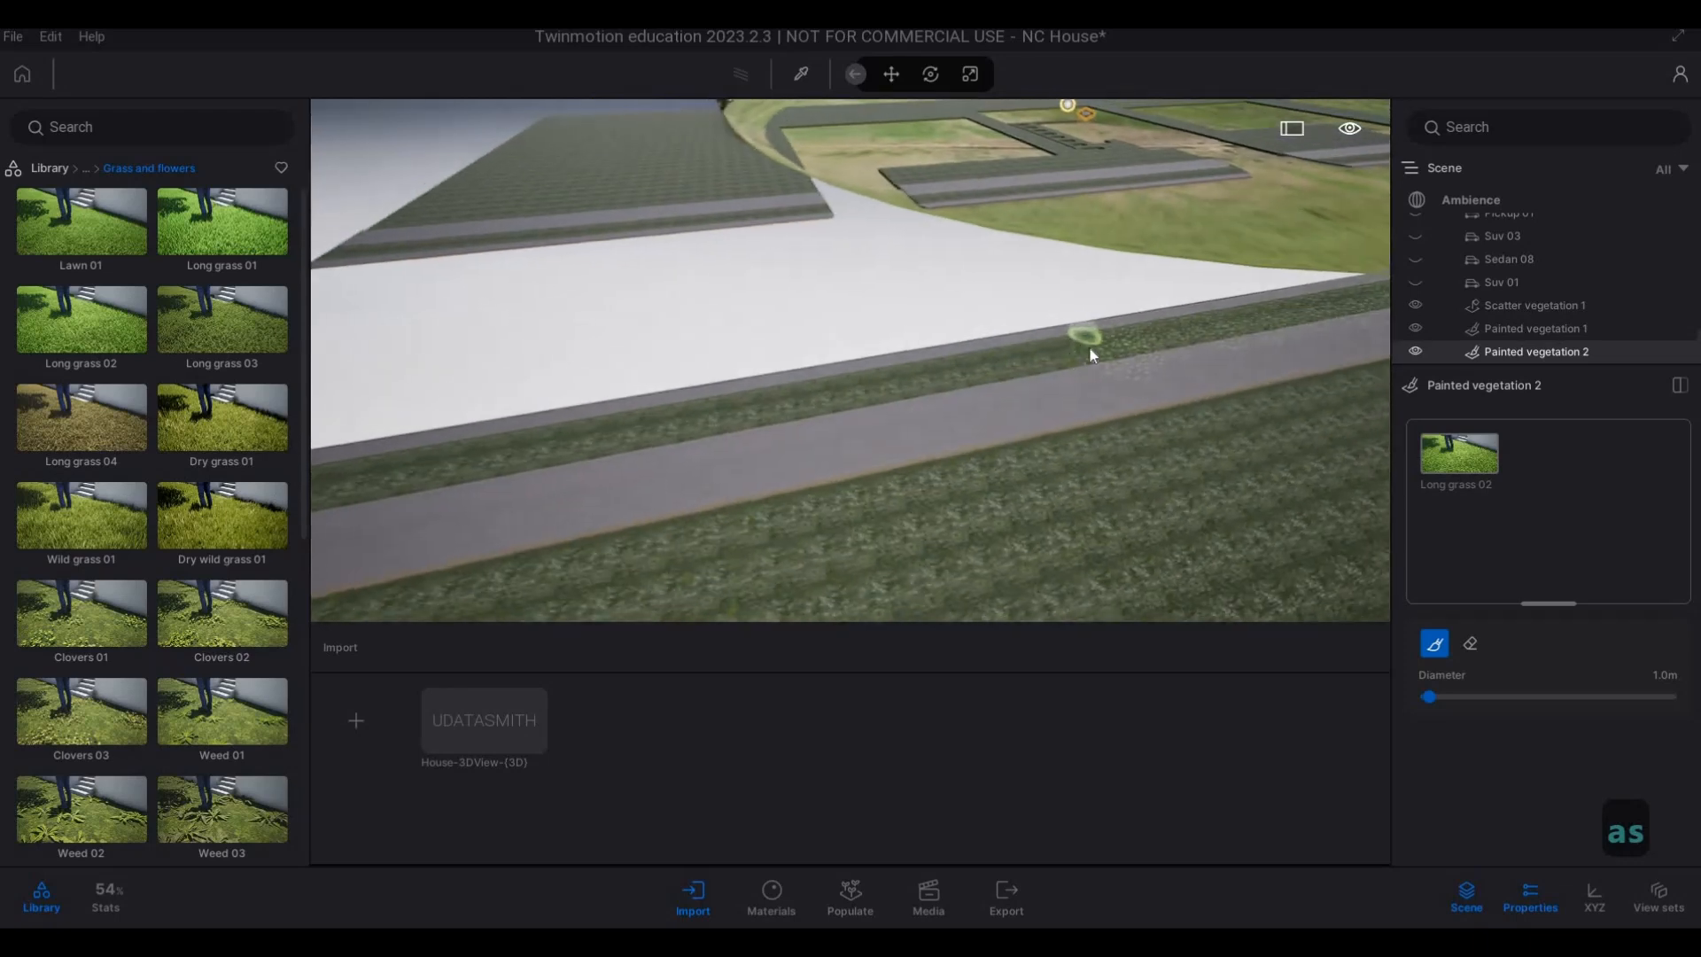
{"action": "mouse_move", "coordinate": [725, 408]}
{"action": "left_mouse_down"}
{"action": "mouse_move", "coordinate": [689, 418]}
{"action": "mouse_move", "coordinate": [711, 422]}
{"action": "left_mouse_up"}
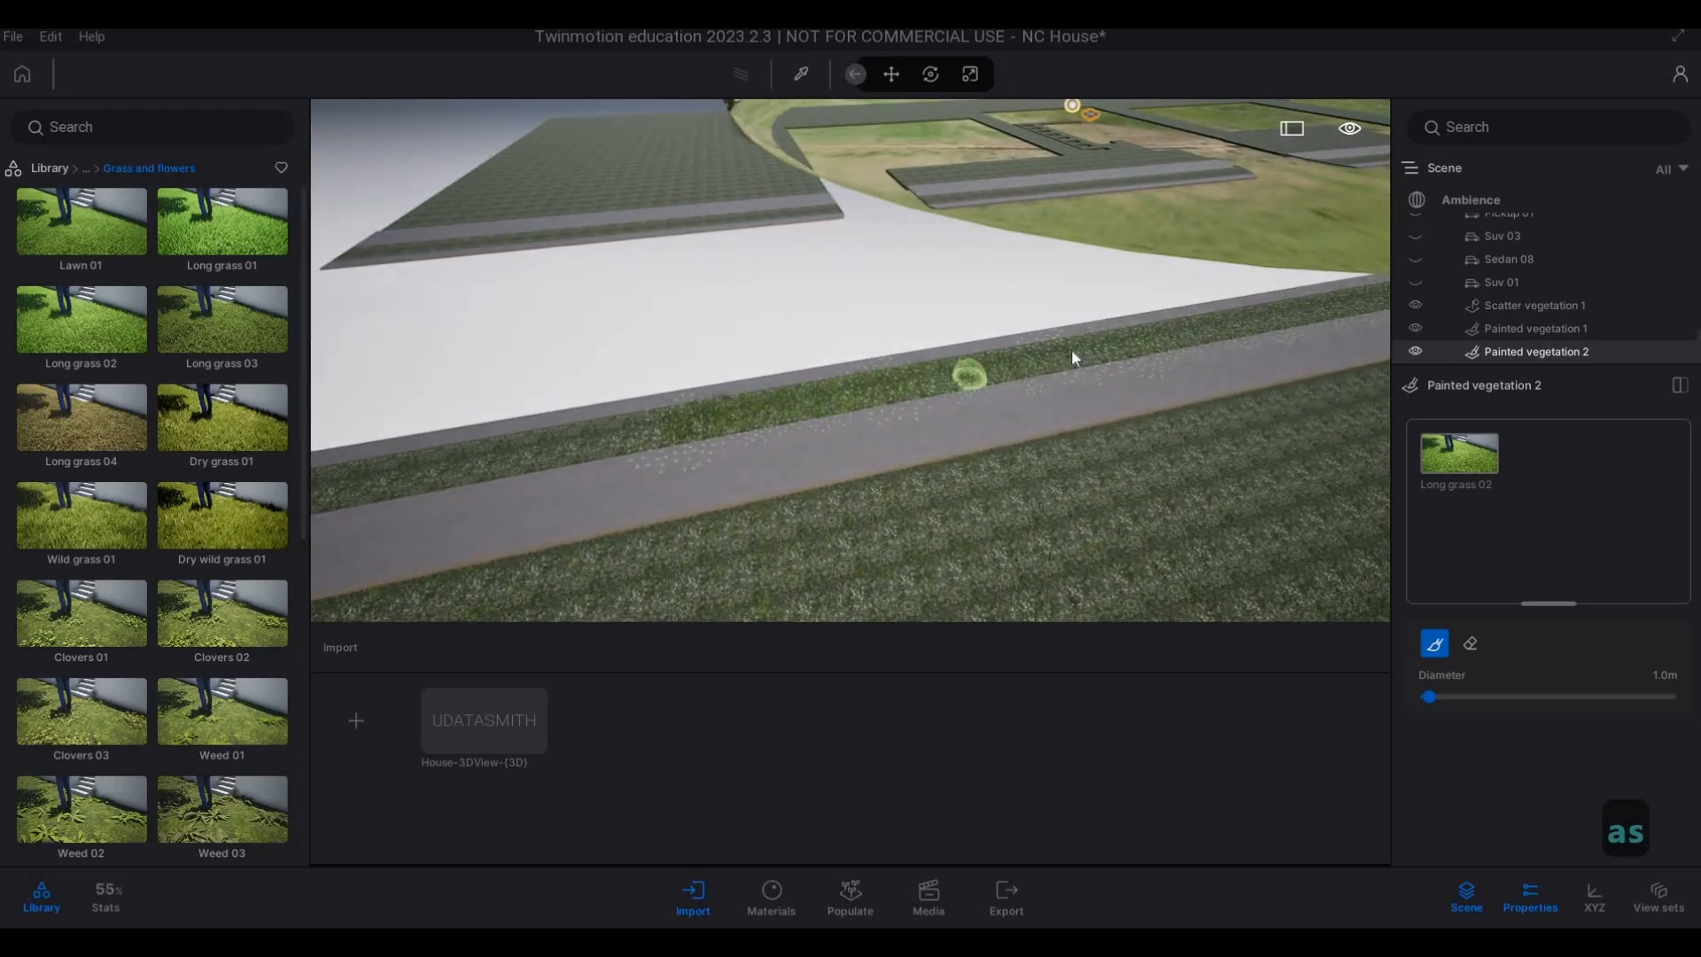
Paint Long grass 02 on the verge in front of the neighbouring lawn outside the dome, from its rounded corner.
{"action": "key", "text": "a"}
{"action": "key", "text": "w"}
{"action": "key", "text": "q"}
{"action": "key", "text": "a"}
{"action": "key", "text": "w"}
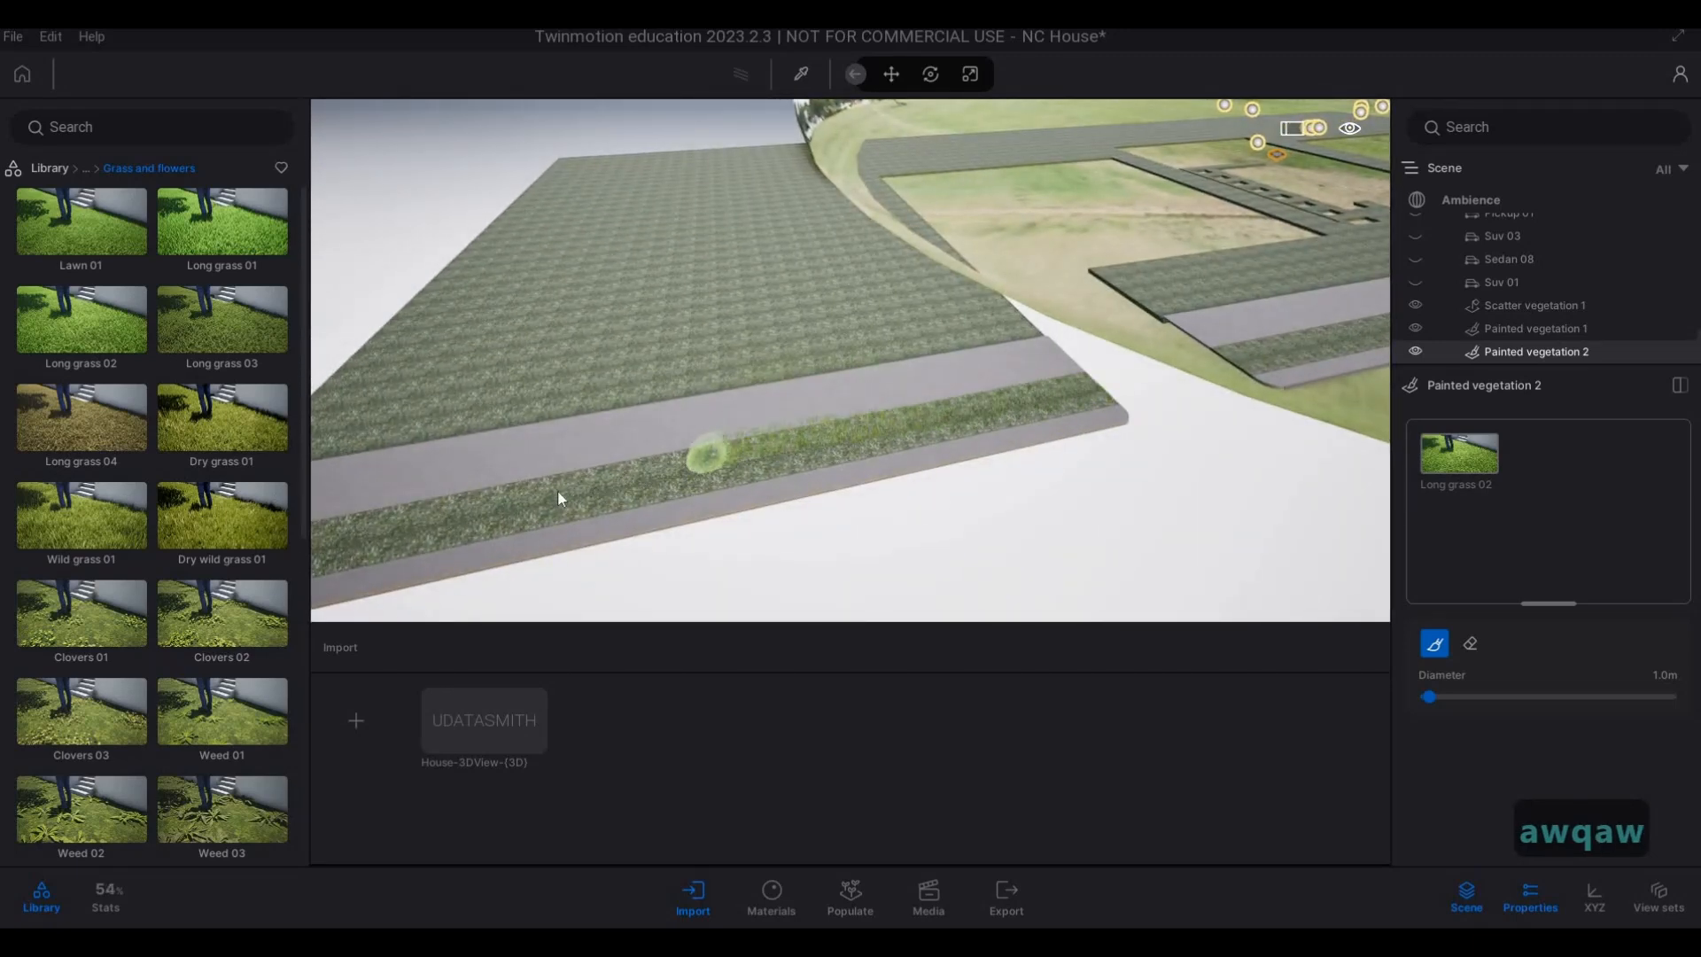
{"action": "left_click_drag", "start_coordinate": [559, 497], "coordinate": [912, 448]}
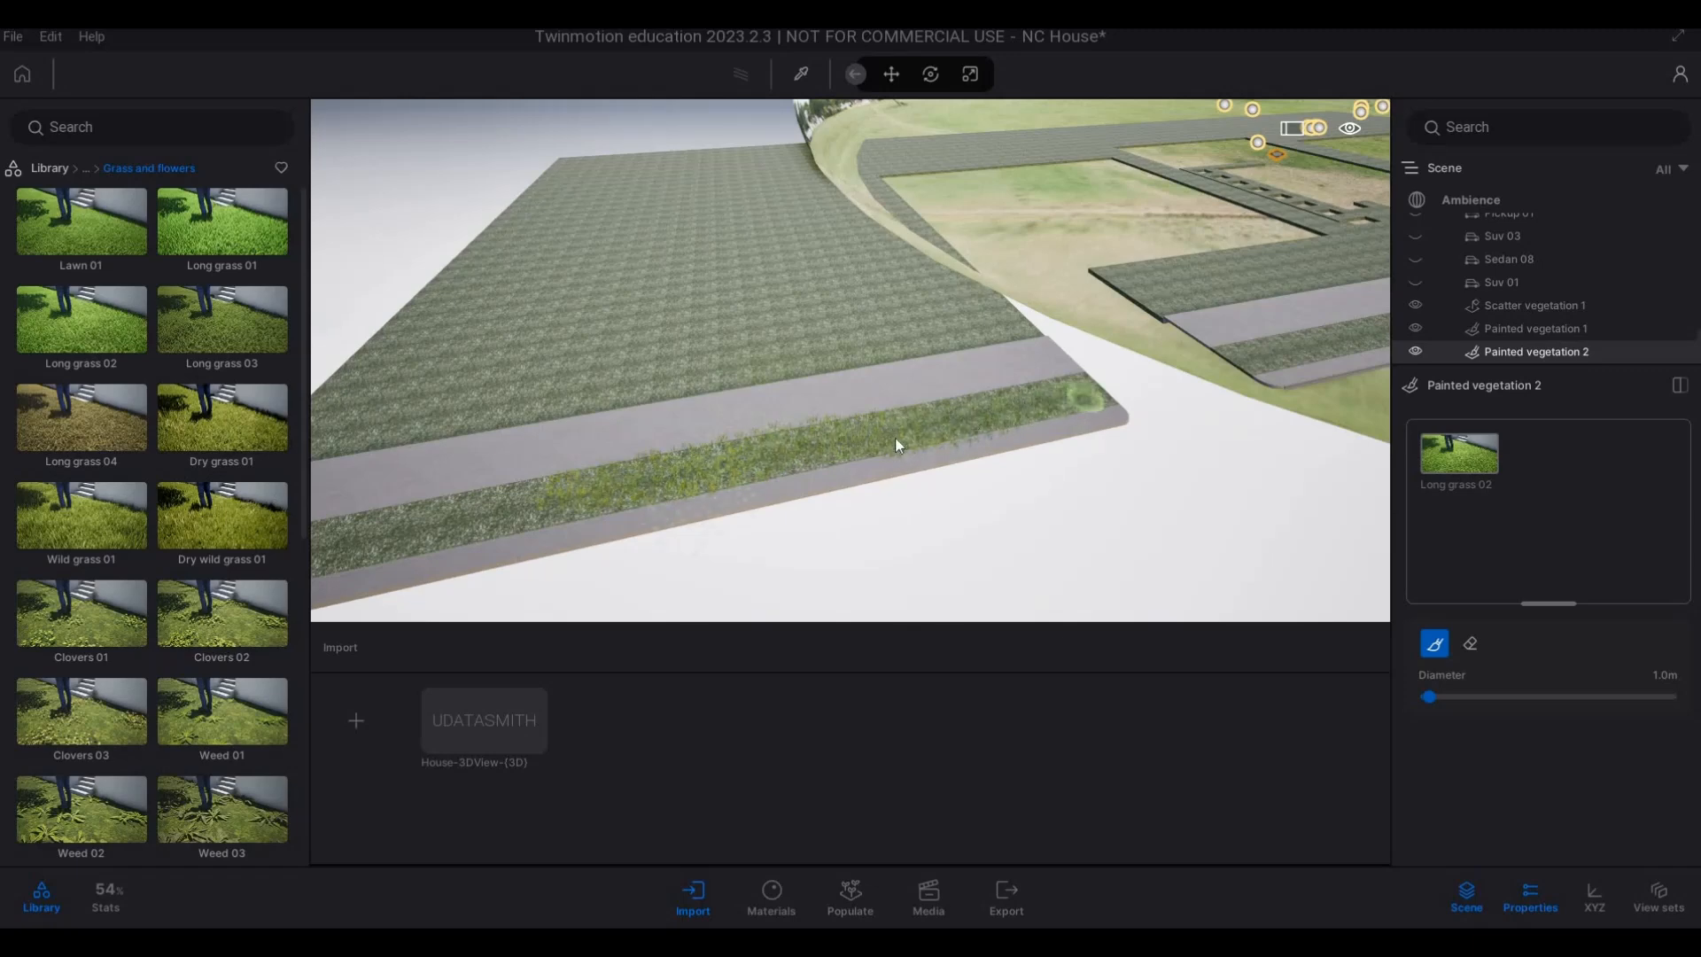
Continue the painted Long grass 02 along the neighbouring lawn's verge up to its straight outer end.
{"action": "key", "text": "a"}
{"action": "key", "text": "e"}
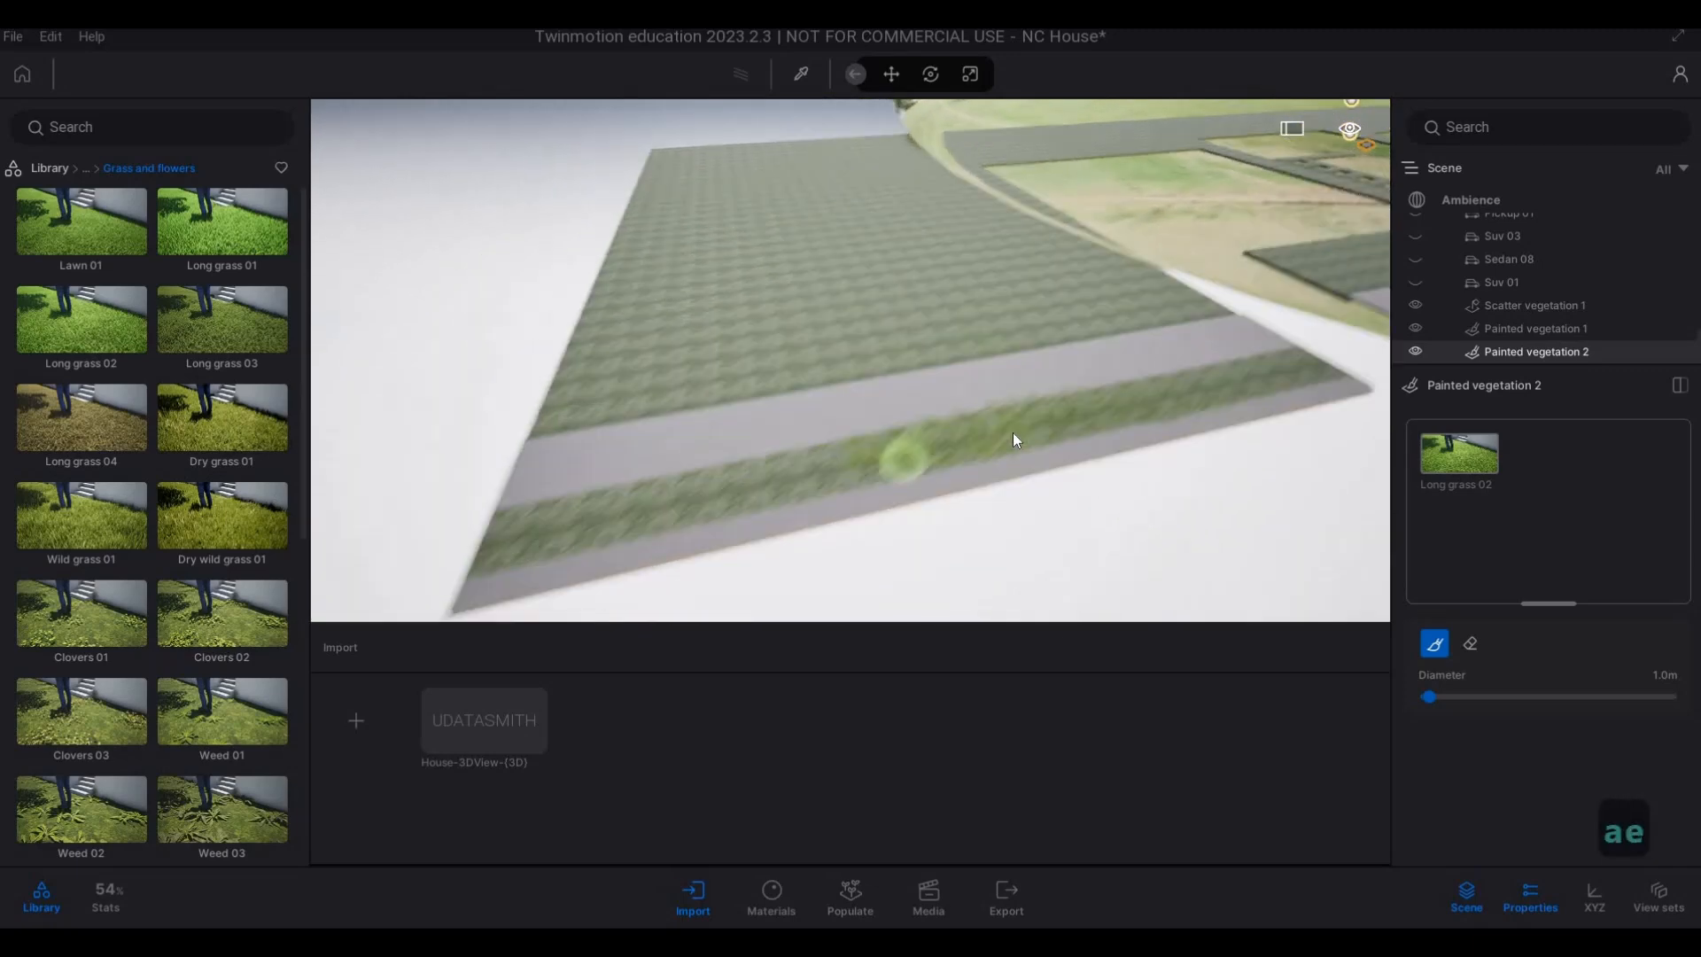
{"action": "key", "text": "w"}
{"action": "key", "text": "a"}
{"action": "key", "text": "w"}
{"action": "mouse_move", "coordinate": [974, 496]}
{"action": "left_mouse_down"}
{"action": "mouse_move", "coordinate": [560, 578]}
{"action": "mouse_move", "coordinate": [695, 569]}
{"action": "left_mouse_up"}
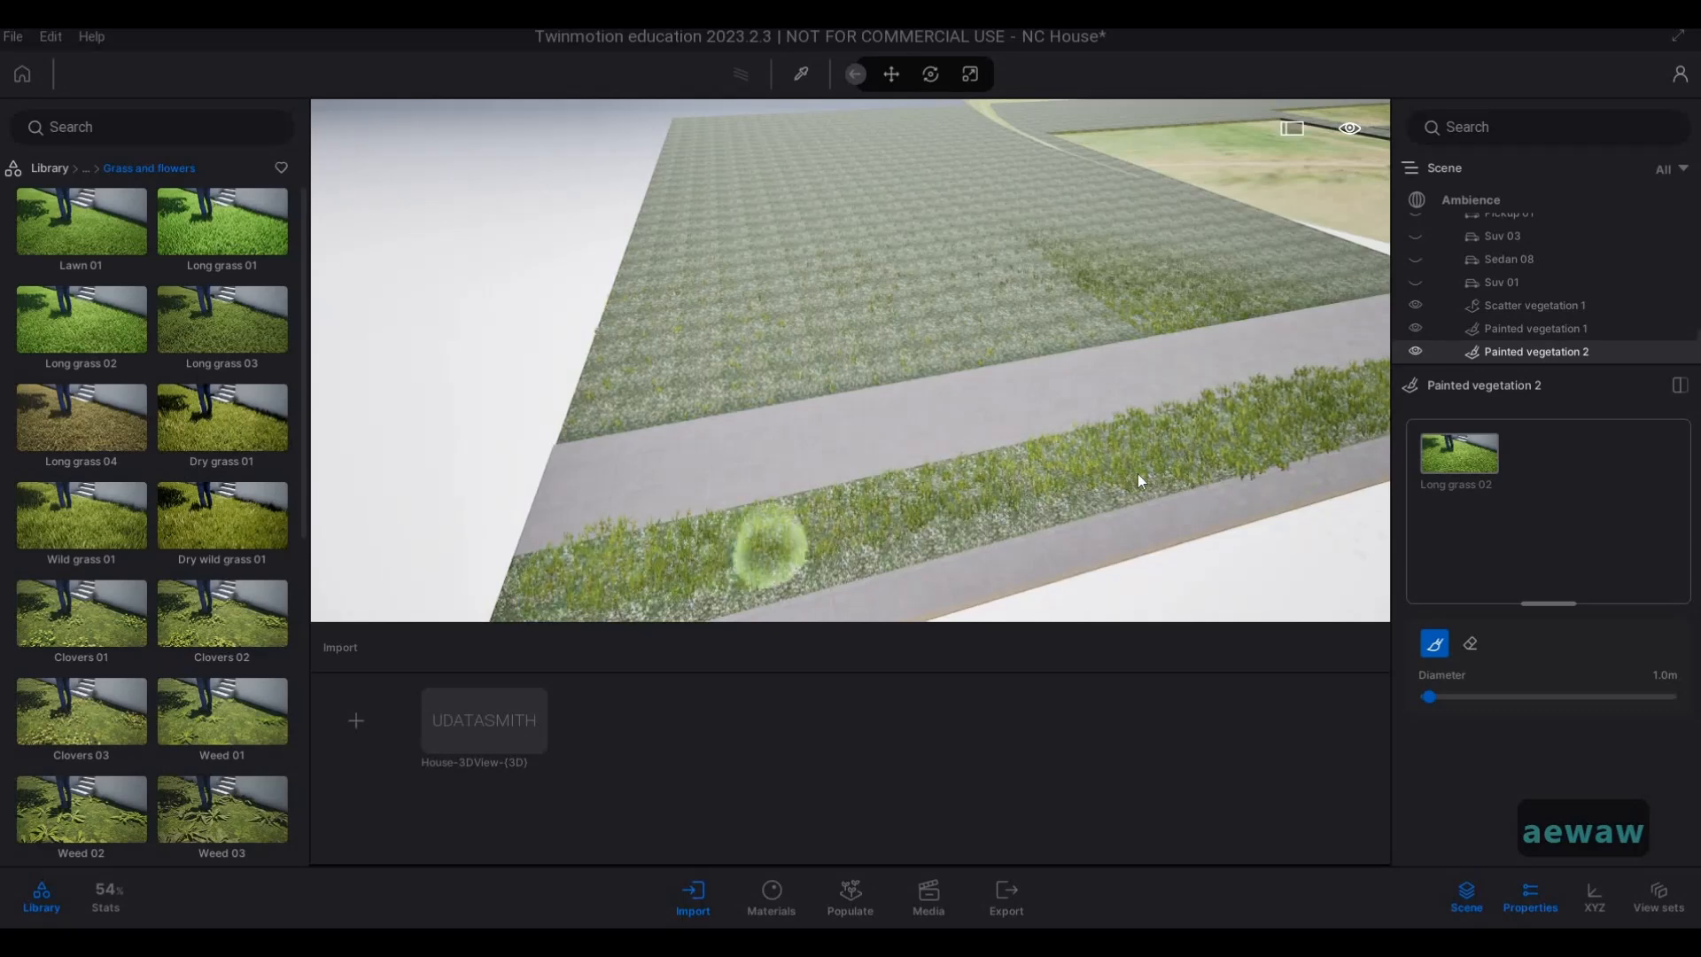
{"action": "key", "text": "s"}
{"action": "key", "text": "a"}
{"action": "key", "text": "e"}
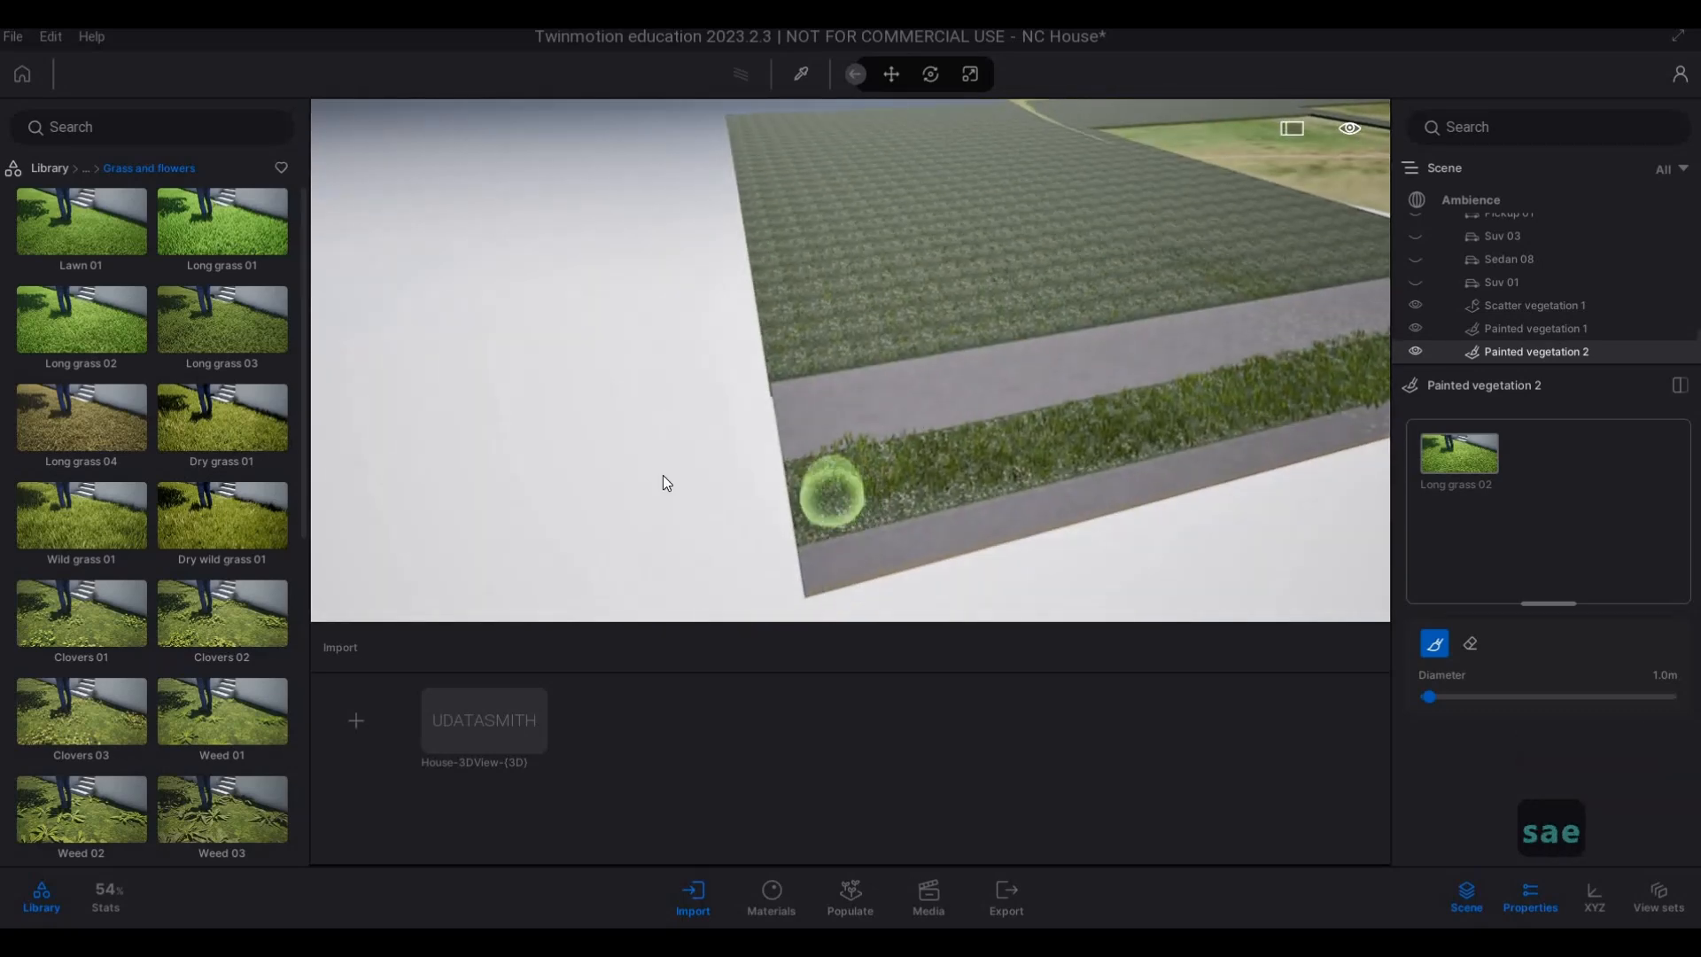
Set the brush diameter to 32.5 m and paint Long grass 02 over the first part of the large lawn across the road.
{"action": "key", "text": "s"}
{"action": "key", "text": "d"}
{"action": "key", "text": "d"}
{"action": "key", "text": "d"}
{"action": "key", "text": "d"}
{"action": "key", "text": "d"}
{"action": "key", "text": "d"}
{"action": "key", "text": "d"}
{"action": "key", "text": "d"}
{"action": "key", "text": "d"}
{"action": "key", "text": "d"}
{"action": "key", "text": "d"}
{"action": "key", "text": "d"}
{"action": "key", "text": "d"}
{"action": "key", "text": "d"}
{"action": "key", "text": "d"}
{"action": "key", "text": "d"}
{"action": "key", "text": "d"}
{"action": "key", "text": "d"}
{"action": "key", "text": "d"}
{"action": "key", "text": "d"}
{"action": "key", "text": "d"}
{"action": "key", "text": "d"}
{"action": "key", "text": "d"}
{"action": "key", "text": "d"}
{"action": "key", "text": "d"}
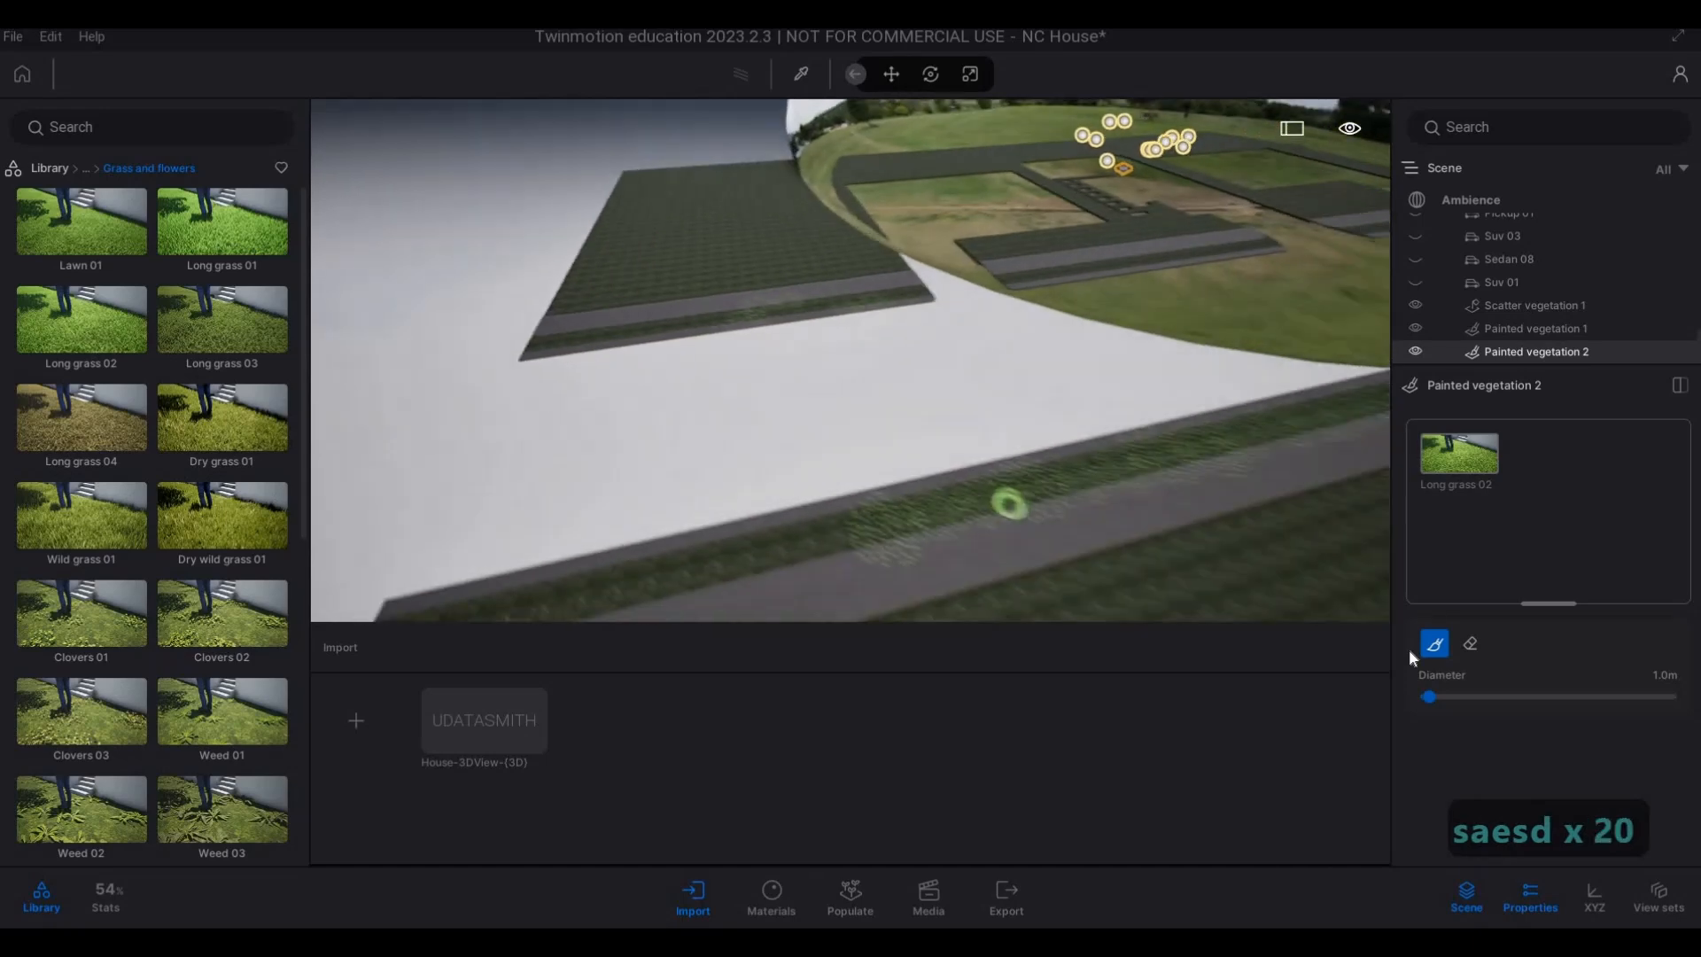
{"action": "left_click_drag", "start_coordinate": [1455, 693], "coordinate": [1506, 695]}
{"action": "key", "text": "s"}
{"action": "key", "text": "s"}
{"action": "key", "text": "s"}
{"action": "key", "text": "s"}
{"action": "key", "text": "s"}
{"action": "key", "text": "s"}
{"action": "key", "text": "s"}
{"action": "key", "text": "s"}
{"action": "key", "text": "s"}
{"action": "key", "text": "s"}
{"action": "key", "text": "s"}
{"action": "key", "text": "s"}
{"action": "key", "text": "s"}
{"action": "key", "text": "s"}
{"action": "key", "text": "s"}
{"action": "key", "text": "s"}
{"action": "key", "text": "s"}
{"action": "key", "text": "s"}
{"action": "key", "text": "s"}
{"action": "key", "text": "s"}
{"action": "key", "text": "s"}
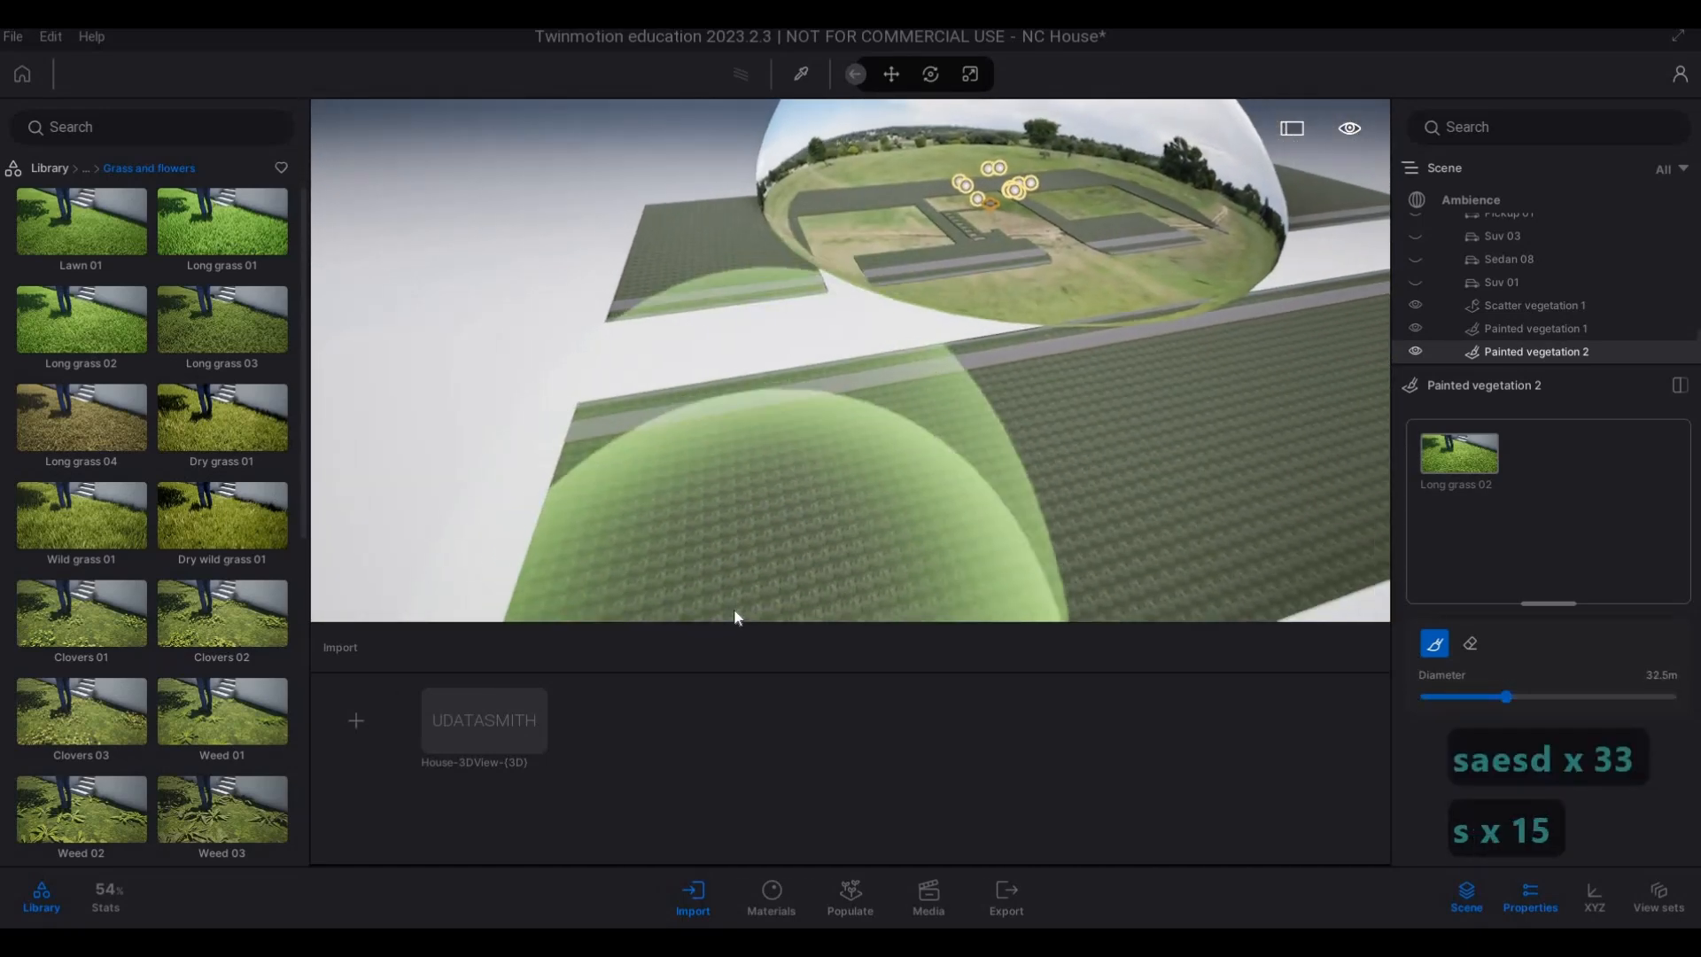
{"action": "left_click", "coordinate": [735, 603]}
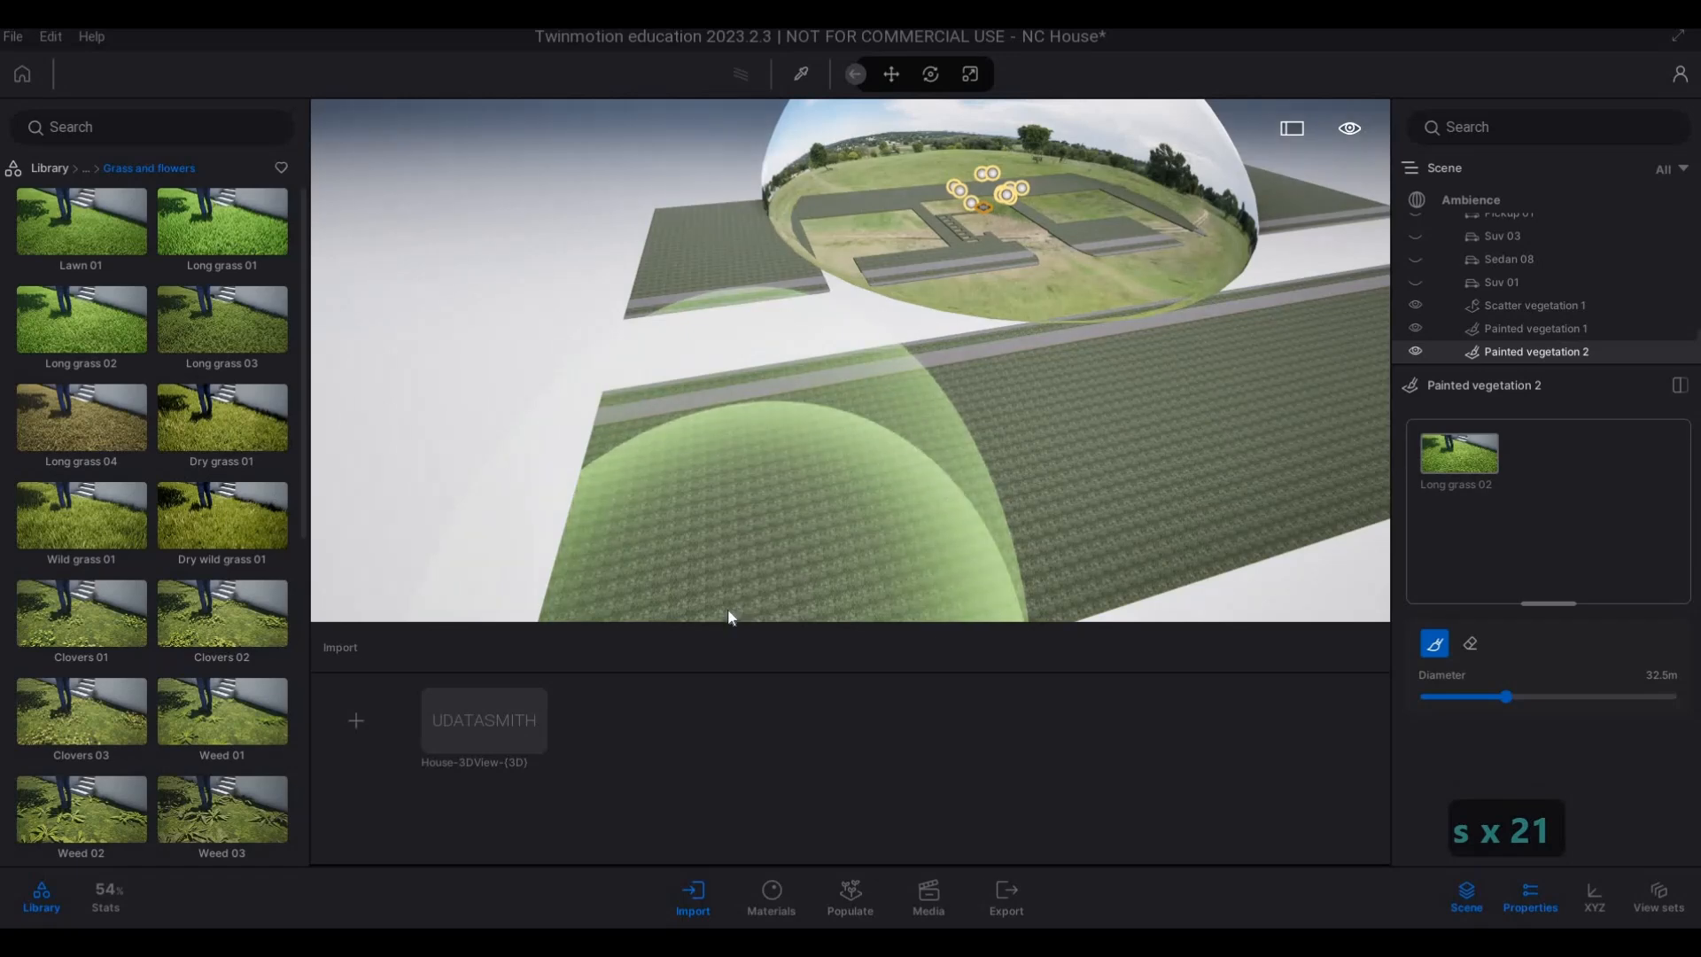
{"action": "left_click_drag", "start_coordinate": [620, 636], "coordinate": [1057, 521]}
Continue painting Long grass 02 with the large brush over the across-road lawn to its far end.
{"action": "key", "text": "d"}
{"action": "key", "text": "d"}
{"action": "key", "text": "d"}
{"action": "key", "text": "d"}
{"action": "key", "text": "d"}
{"action": "key", "text": "w"}
{"action": "key", "text": "w"}
{"action": "key", "text": "w"}
{"action": "key", "text": "w"}
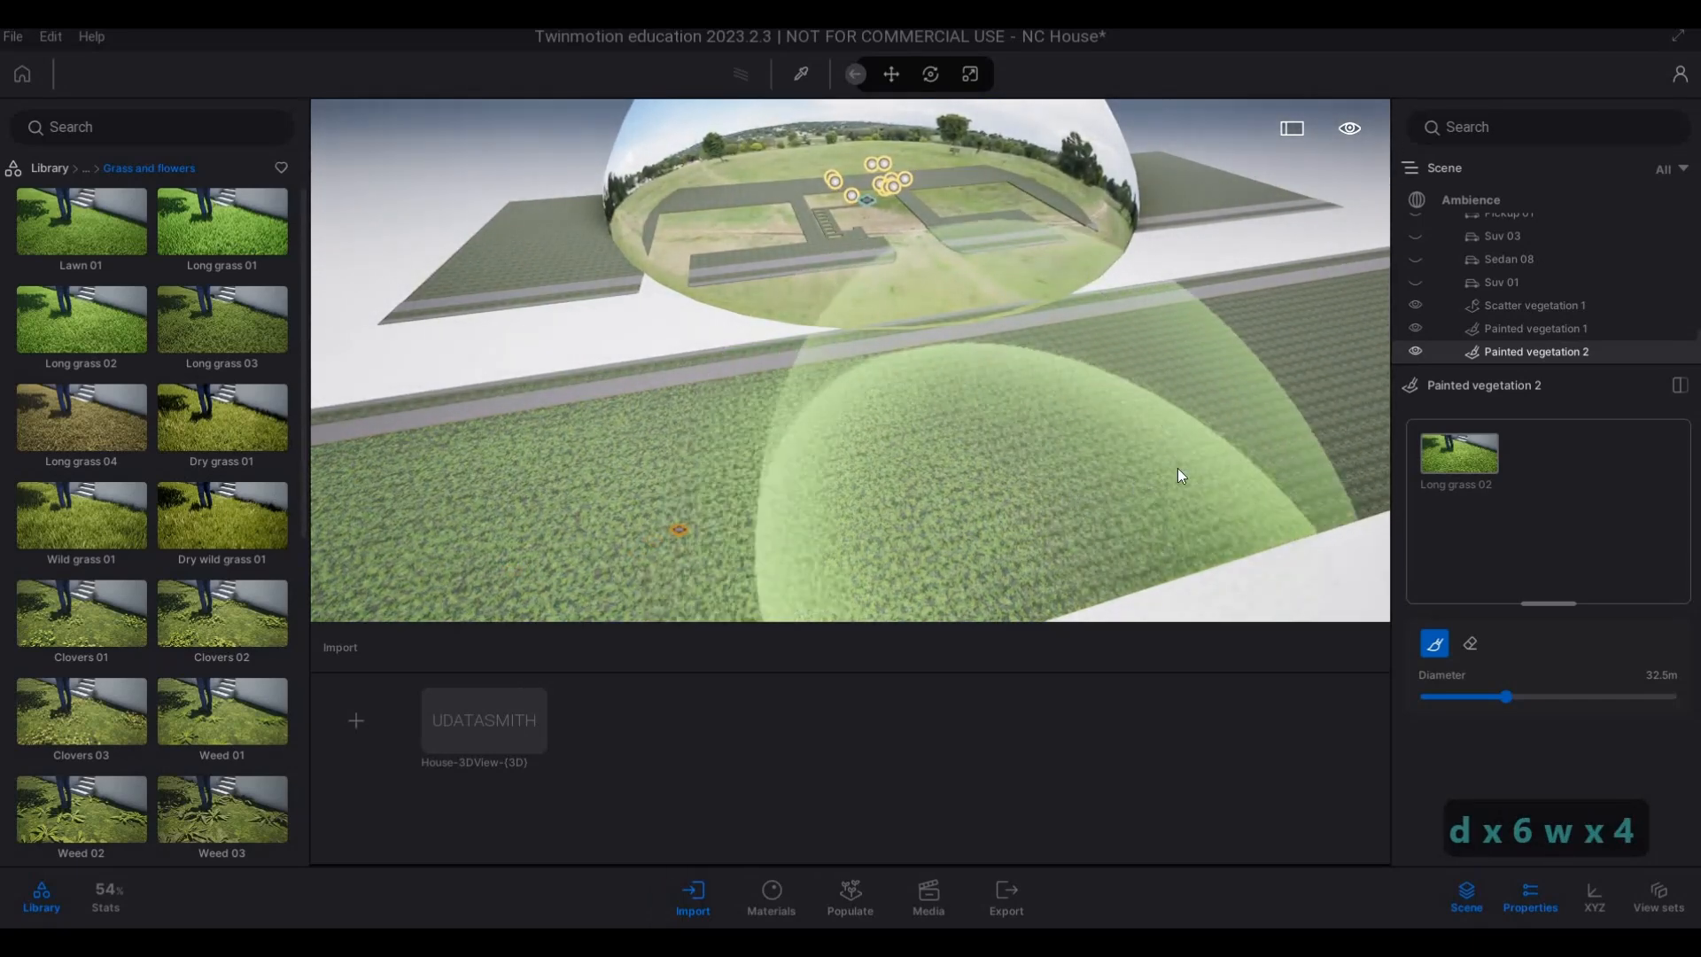
{"action": "key", "text": "d"}
{"action": "key", "text": "w"}
{"action": "key", "text": "d"}
{"action": "key", "text": "w"}
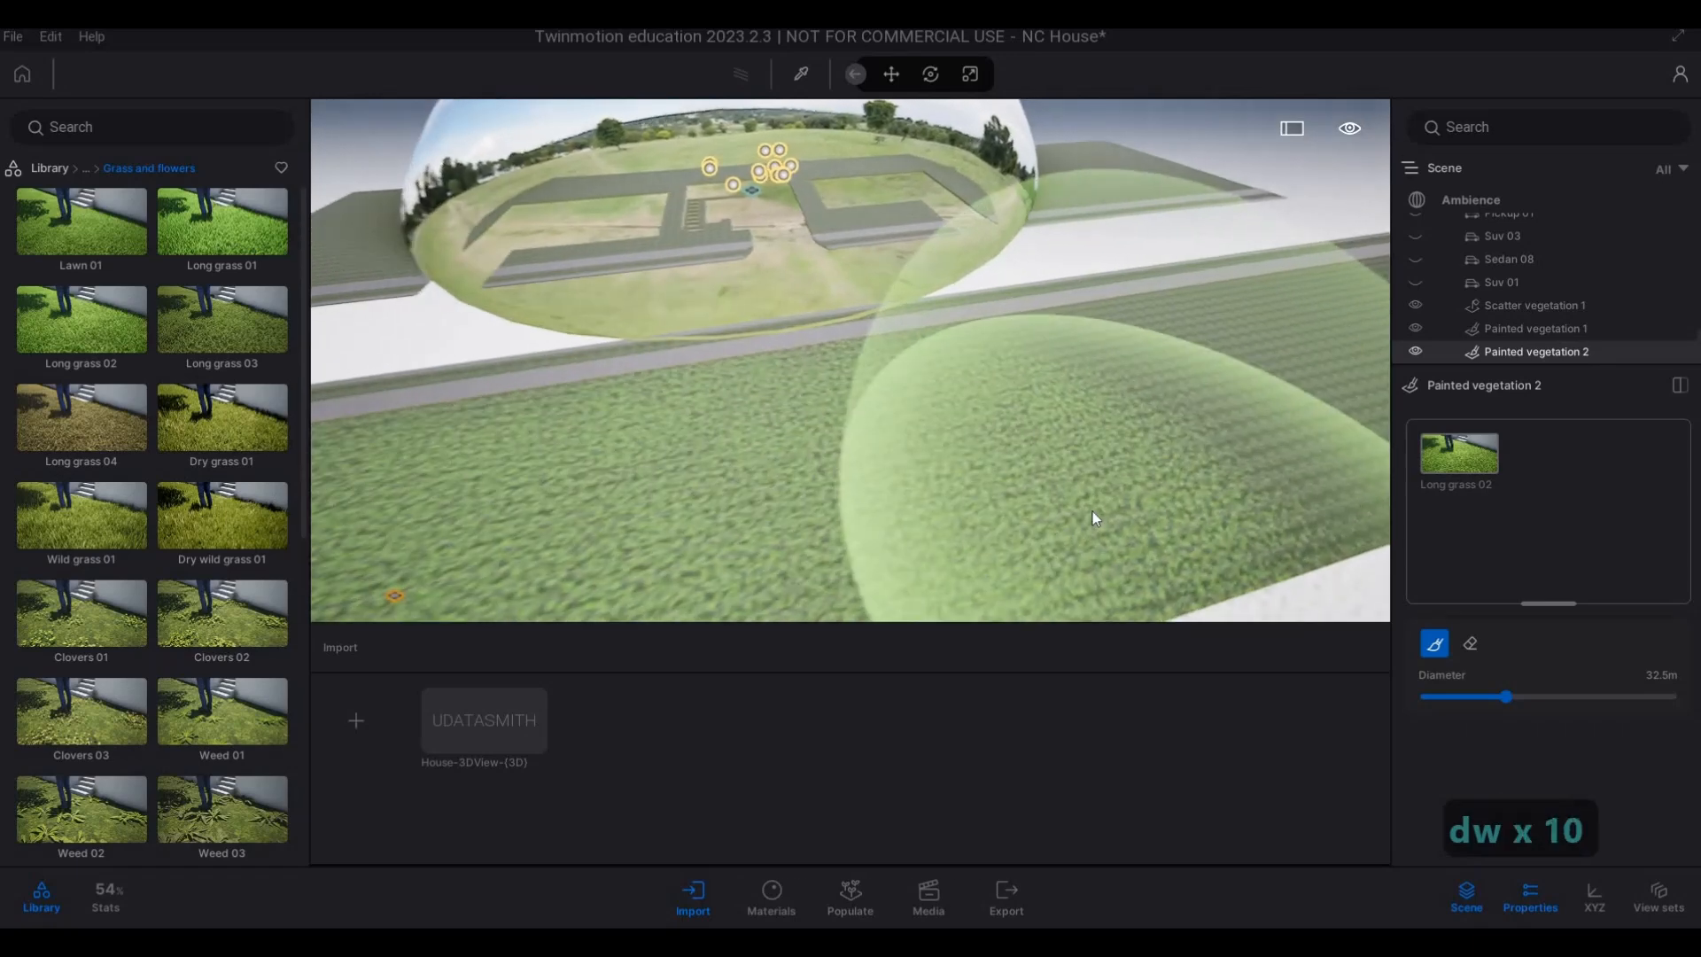
{"action": "key", "text": "d"}
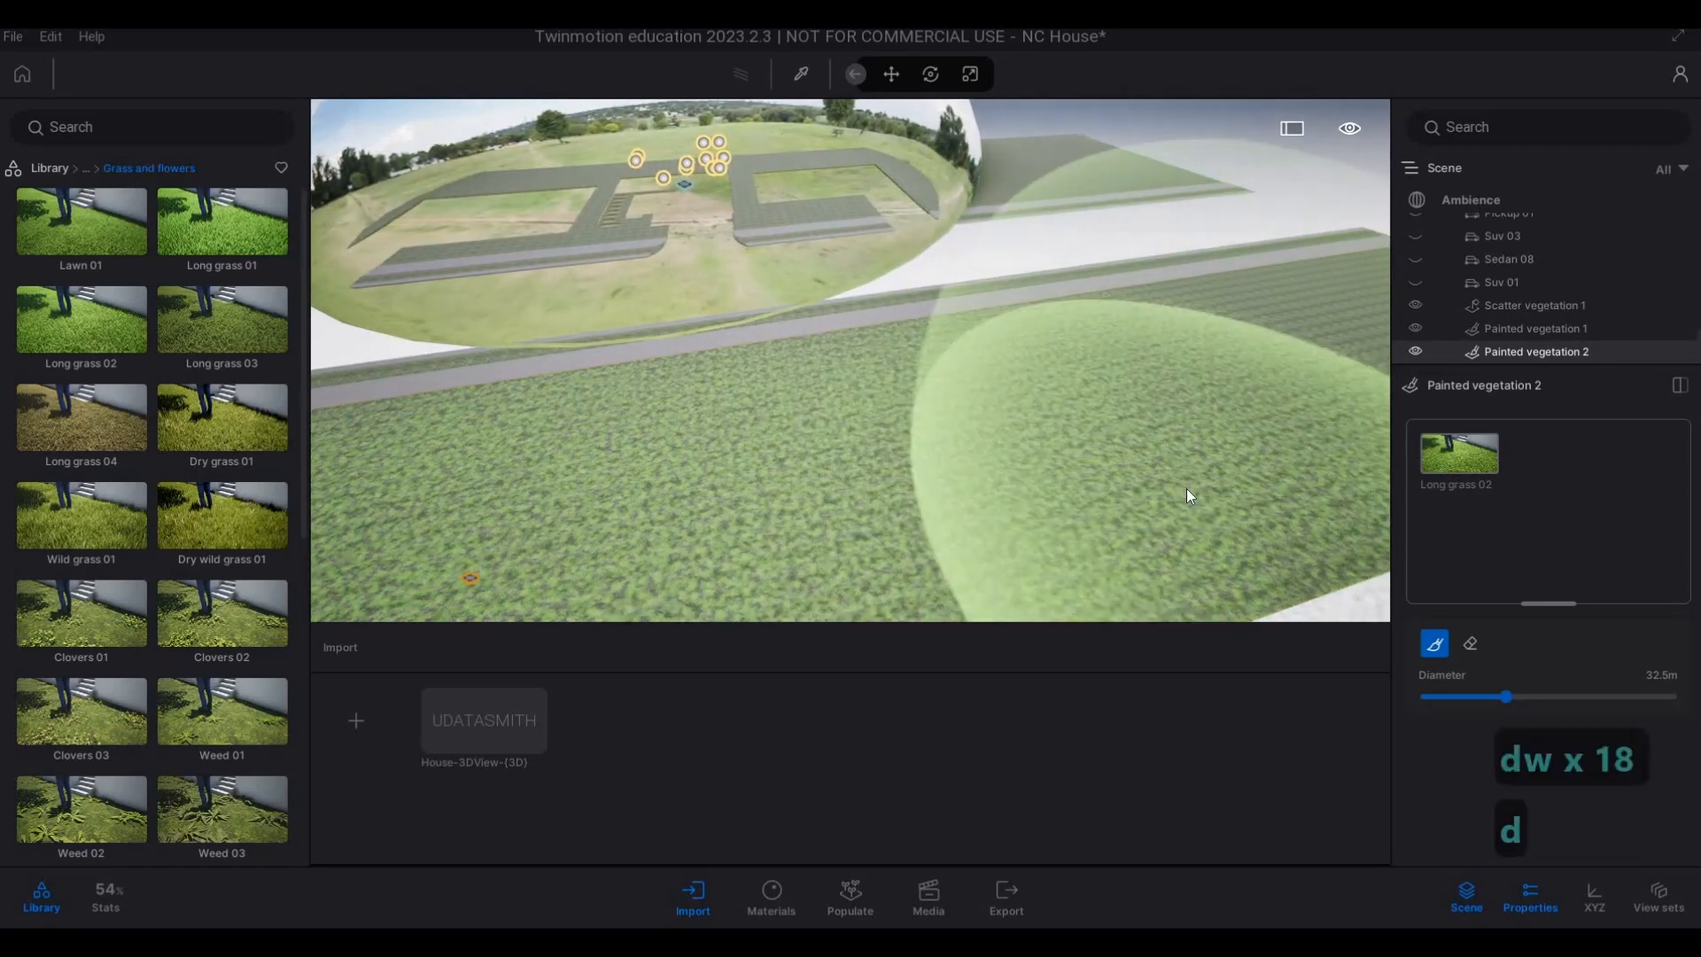
{"action": "key", "text": "w"}
{"action": "key", "text": "s"}
{"action": "key", "text": "w"}
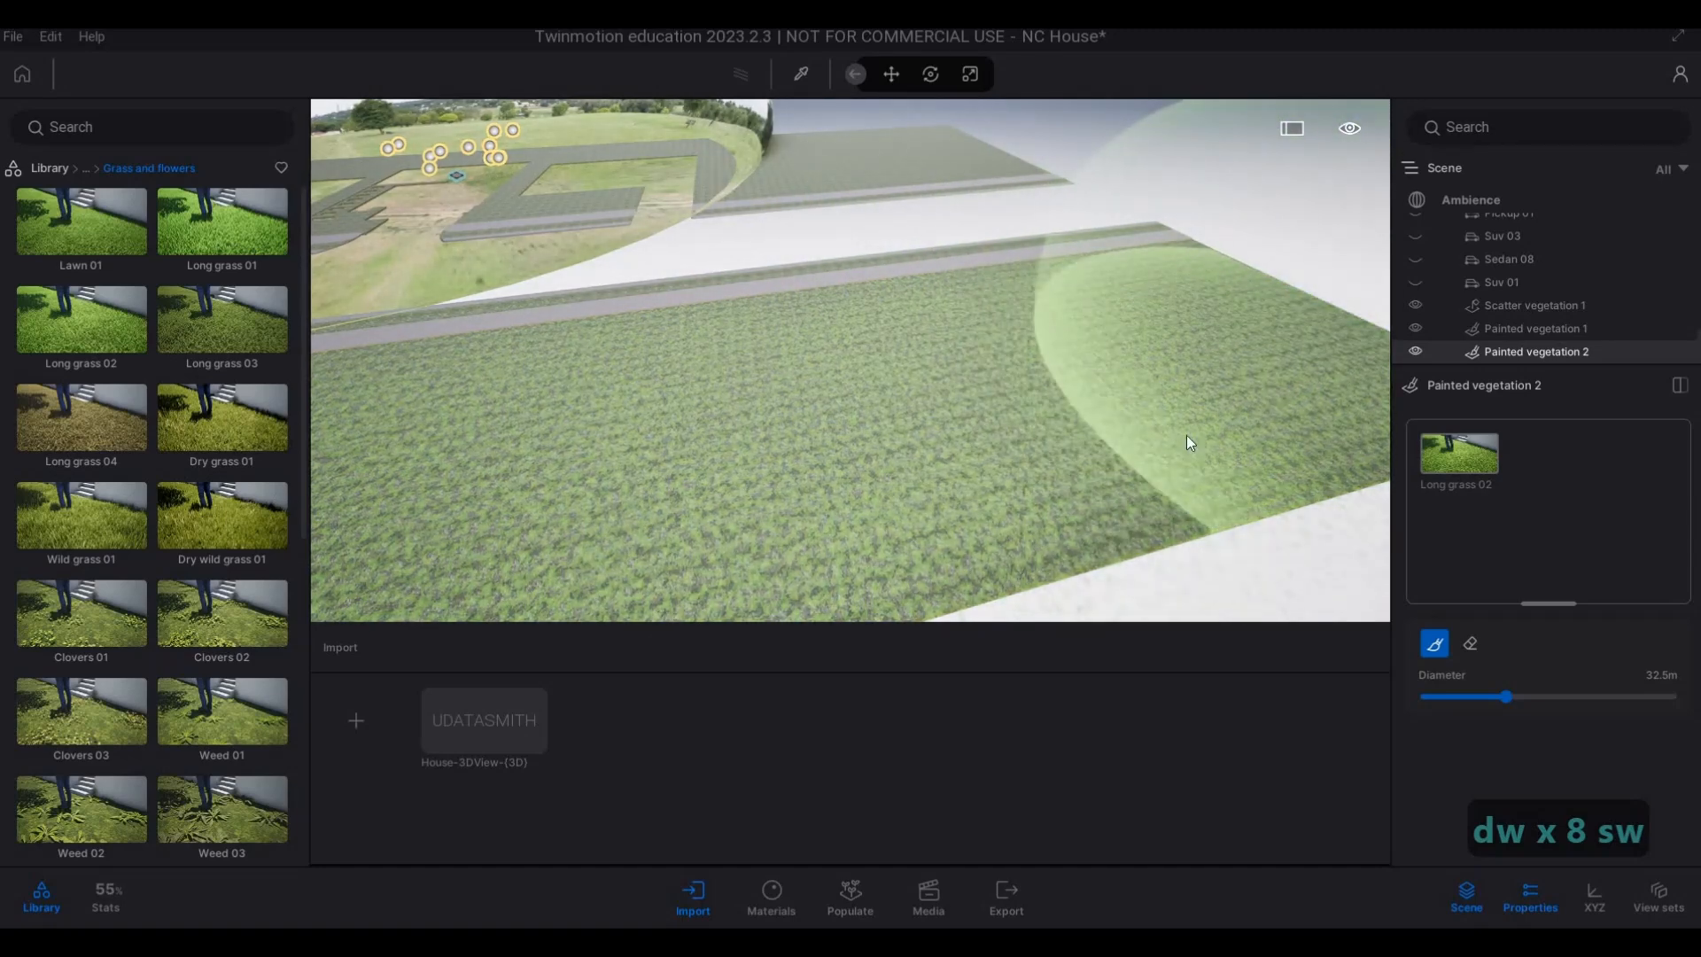
Reduce the brush diameter to 1.5 m and paint Long grass 02 on the unpainted across-road verge beyond the dome.
{"action": "key", "text": "w"}
{"action": "key", "text": "q"}
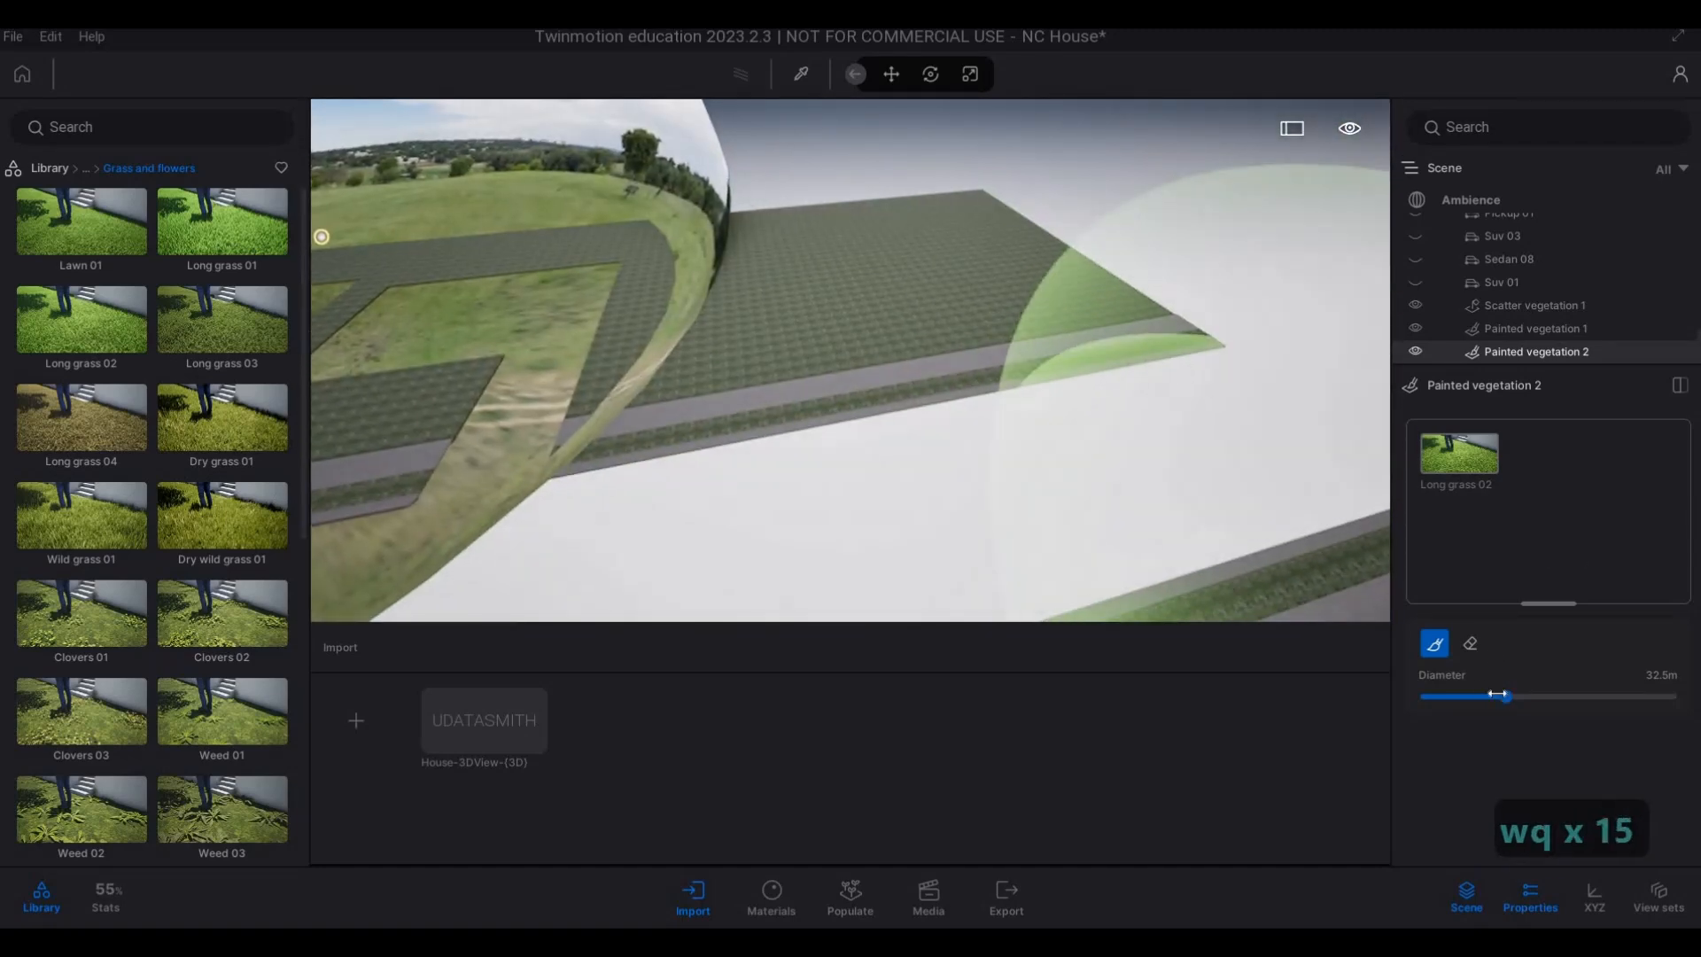
{"action": "left_click_drag", "start_coordinate": [1501, 696], "coordinate": [1428, 703]}
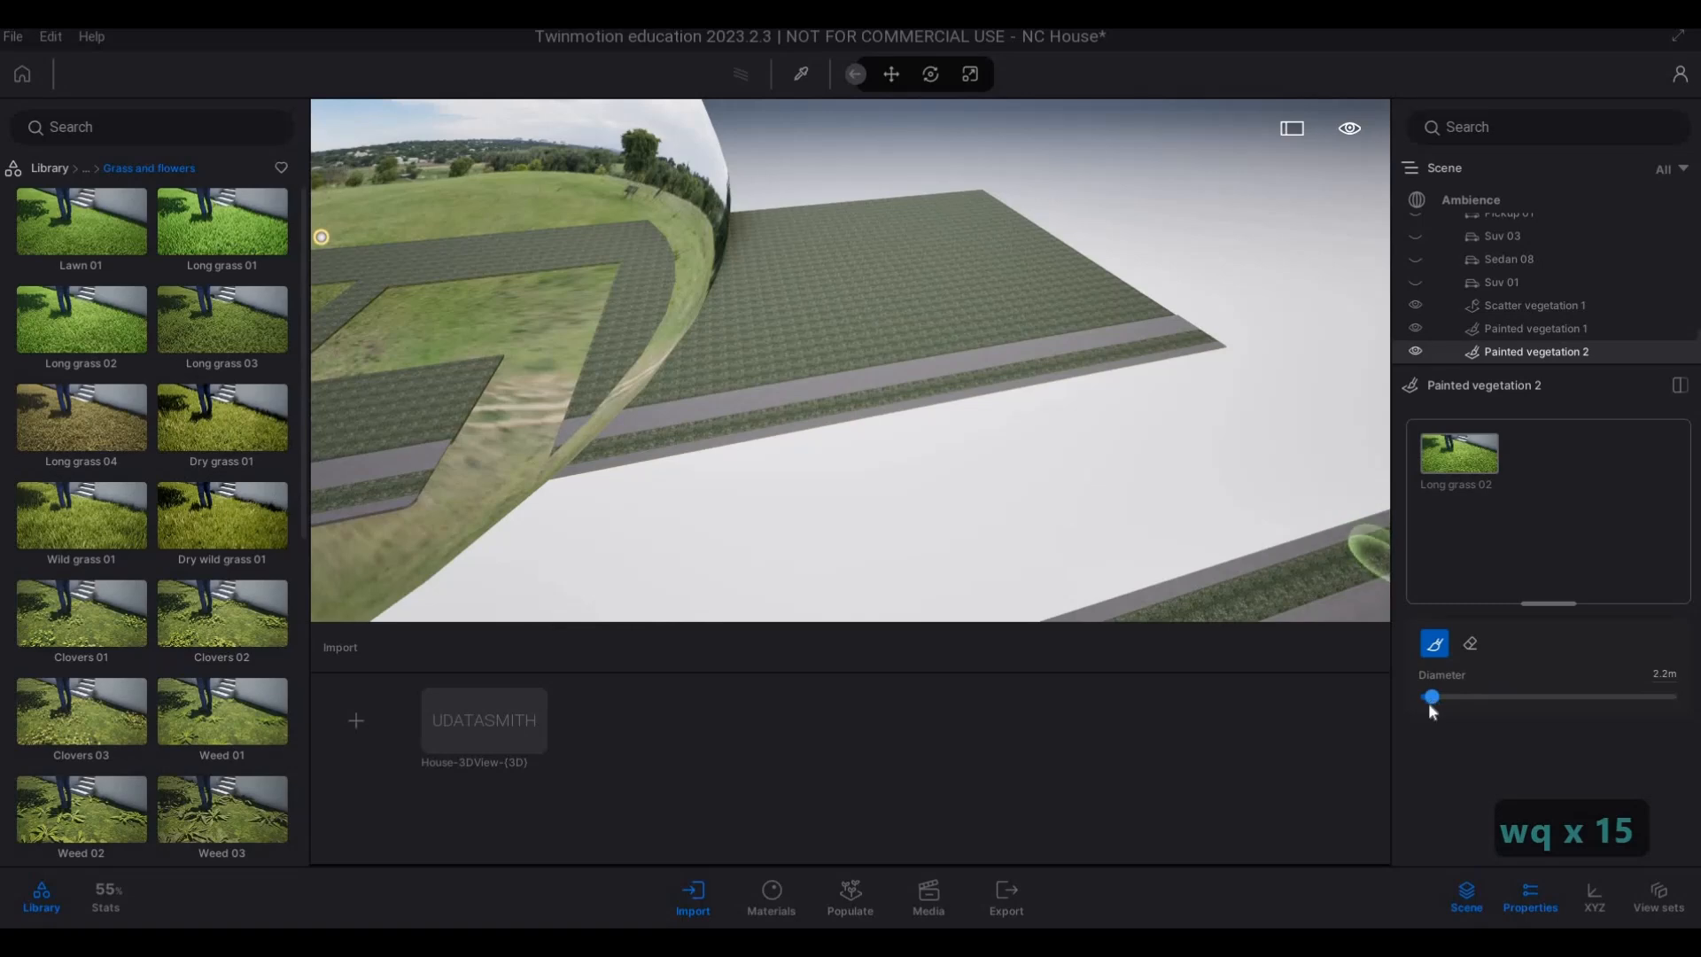
{"action": "key", "text": "e"}
{"action": "key", "text": "a"}
{"action": "key", "text": "w"}
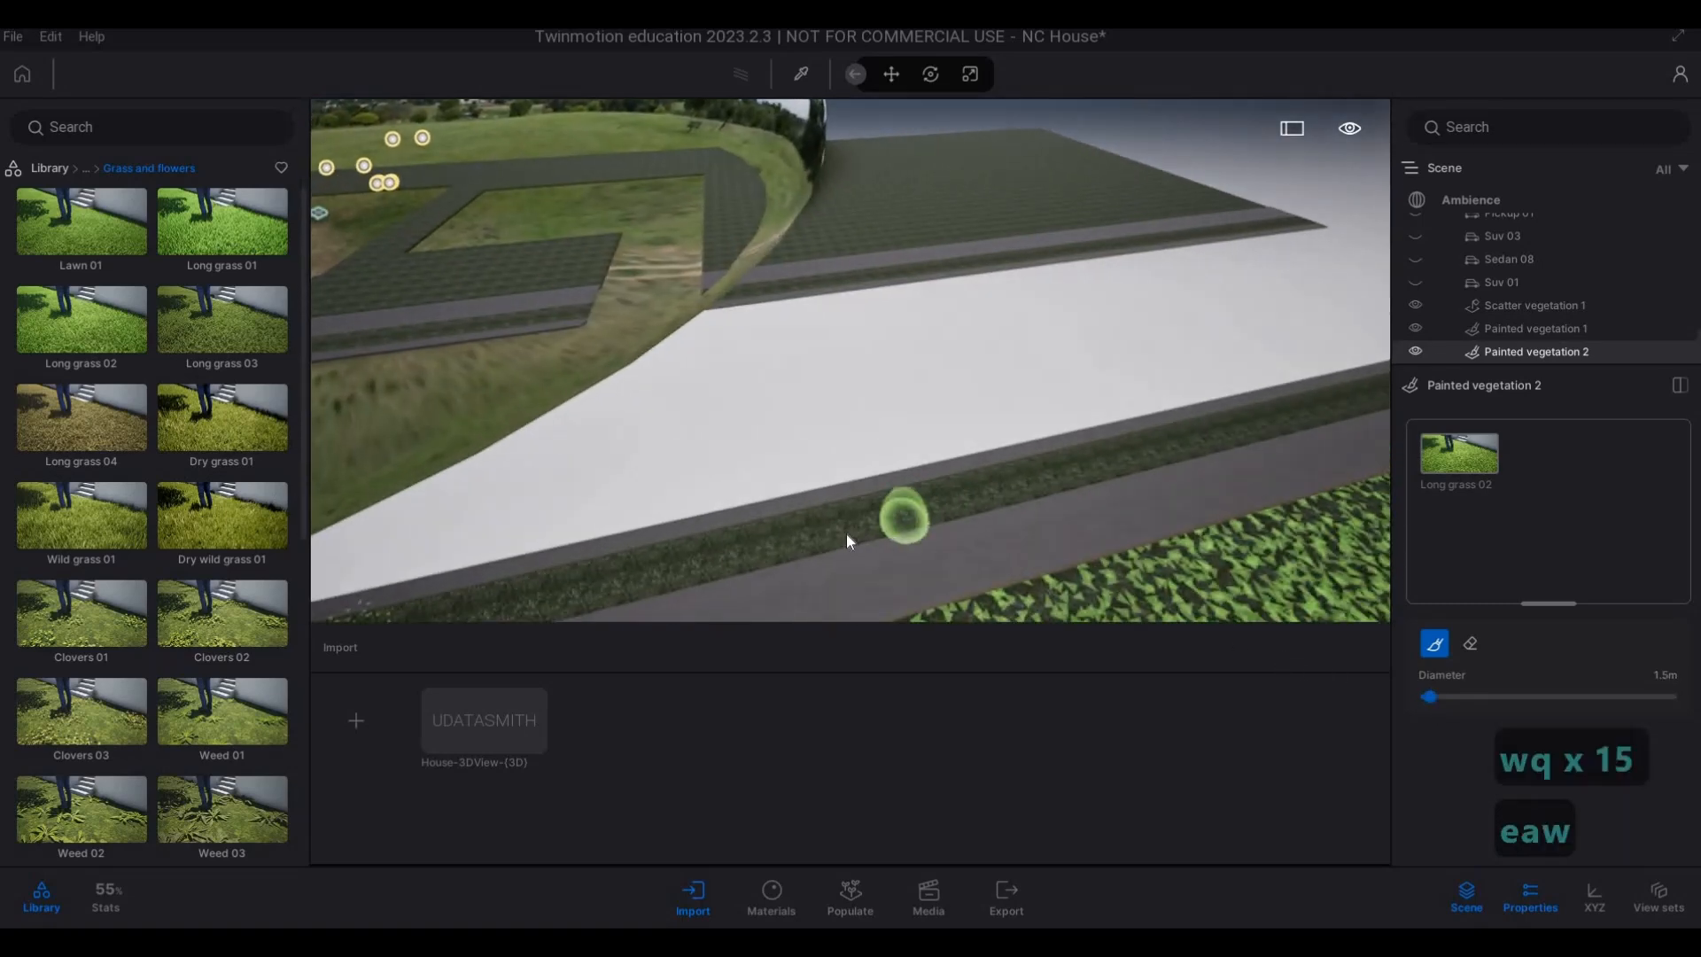
{"action": "key", "text": "w"}
{"action": "key", "text": "a"}
{"action": "key", "text": "w"}
{"action": "key", "text": "e"}
{"action": "mouse_move", "coordinate": [554, 532]}
{"action": "left_mouse_down"}
{"action": "mouse_move", "coordinate": [535, 537]}
{"action": "mouse_move", "coordinate": [964, 459]}
{"action": "left_mouse_up"}
Continue painting Long grass 02 along the middle of the across-road verge beside the freshly painted lawn.
{"action": "key", "text": "d"}
{"action": "key", "text": "w"}
{"action": "key", "text": "q"}
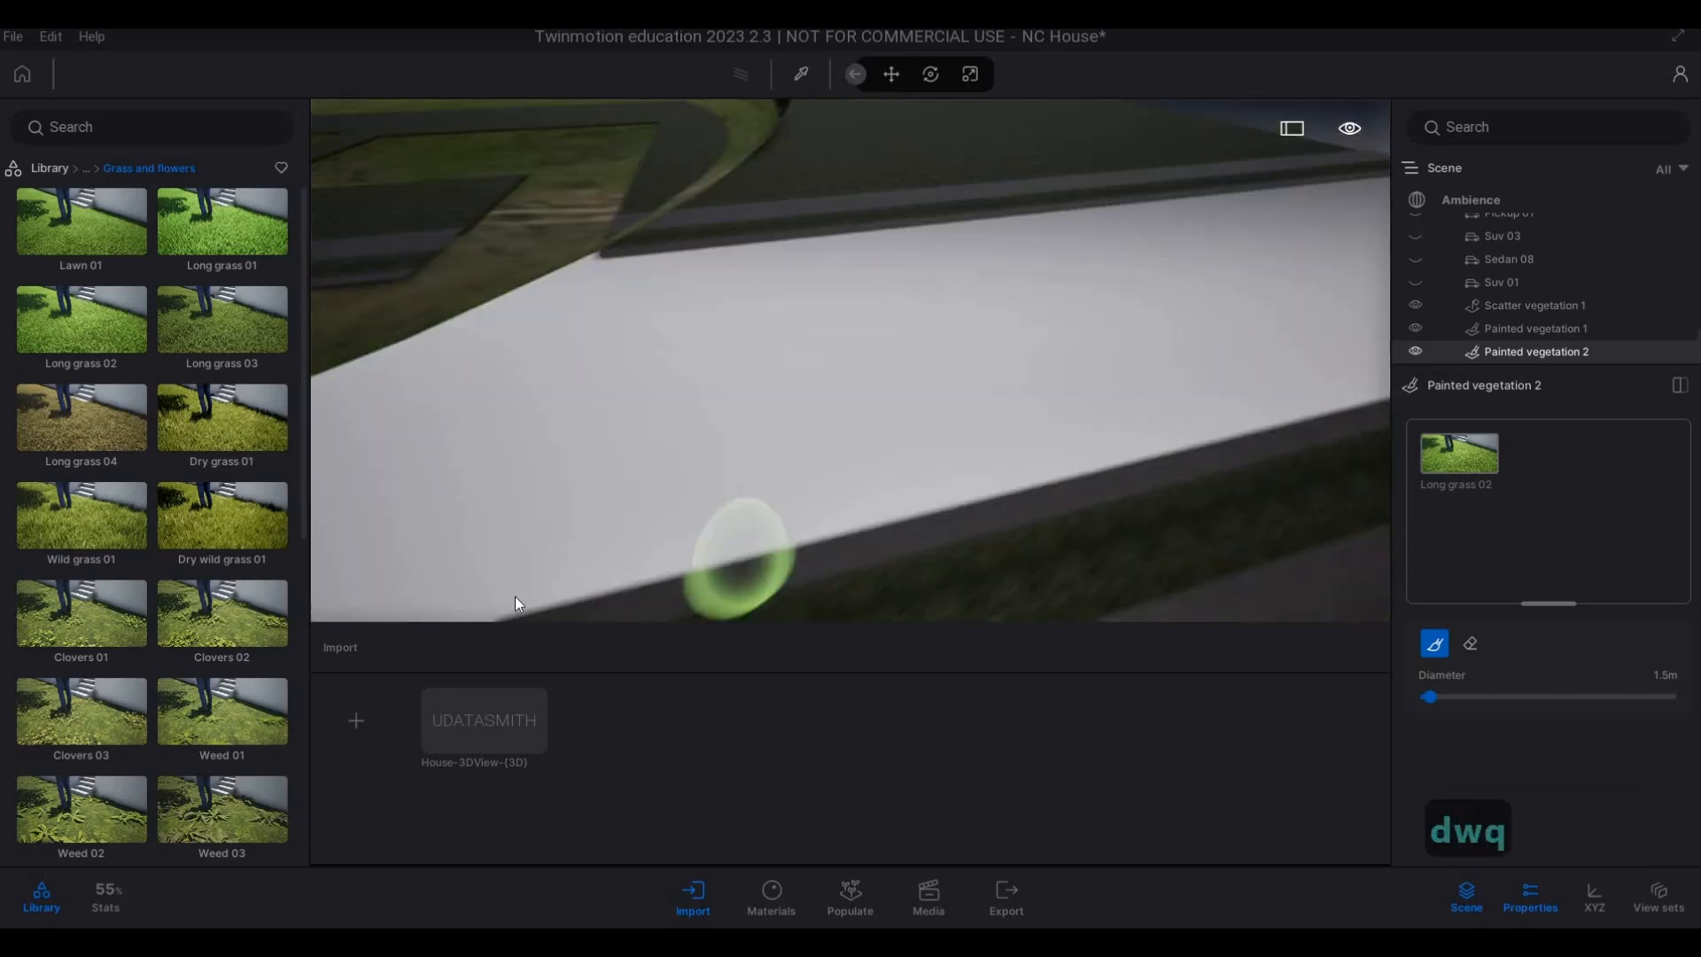
{"action": "key", "text": "s"}
{"action": "mouse_move", "coordinate": [478, 602]}
{"action": "left_mouse_down"}
{"action": "mouse_move", "coordinate": [1016, 482]}
{"action": "mouse_move", "coordinate": [992, 487]}
{"action": "left_mouse_up"}
{"action": "key", "text": "d"}
{"action": "key", "text": "w"}
{"action": "left_click_drag", "start_coordinate": [824, 514], "coordinate": [1155, 423]}
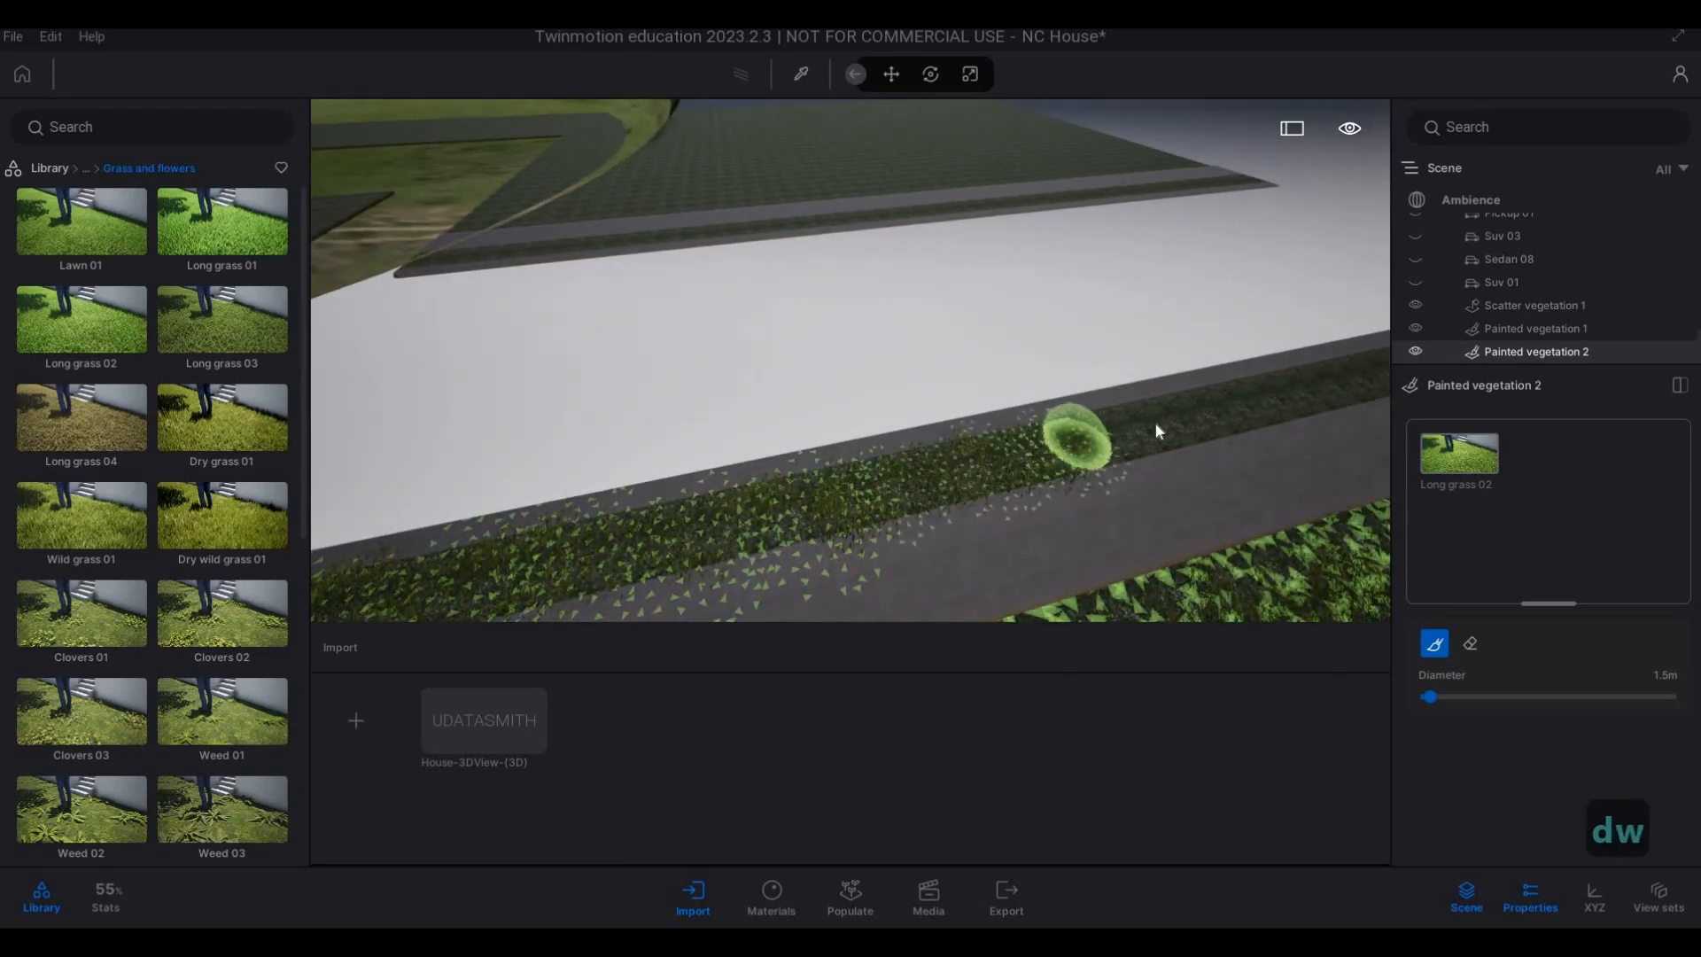
Extend the painted Long grass 02 along the across-road verge to its far end.
{"action": "key", "text": "d"}
{"action": "key", "text": "w"}
{"action": "mouse_move", "coordinate": [990, 470]}
{"action": "left_mouse_down"}
{"action": "mouse_move", "coordinate": [1277, 402]}
{"action": "mouse_move", "coordinate": [1206, 441]}
{"action": "left_mouse_up"}
{"action": "key", "text": "d"}
{"action": "key", "text": "w"}
{"action": "key", "text": "s"}
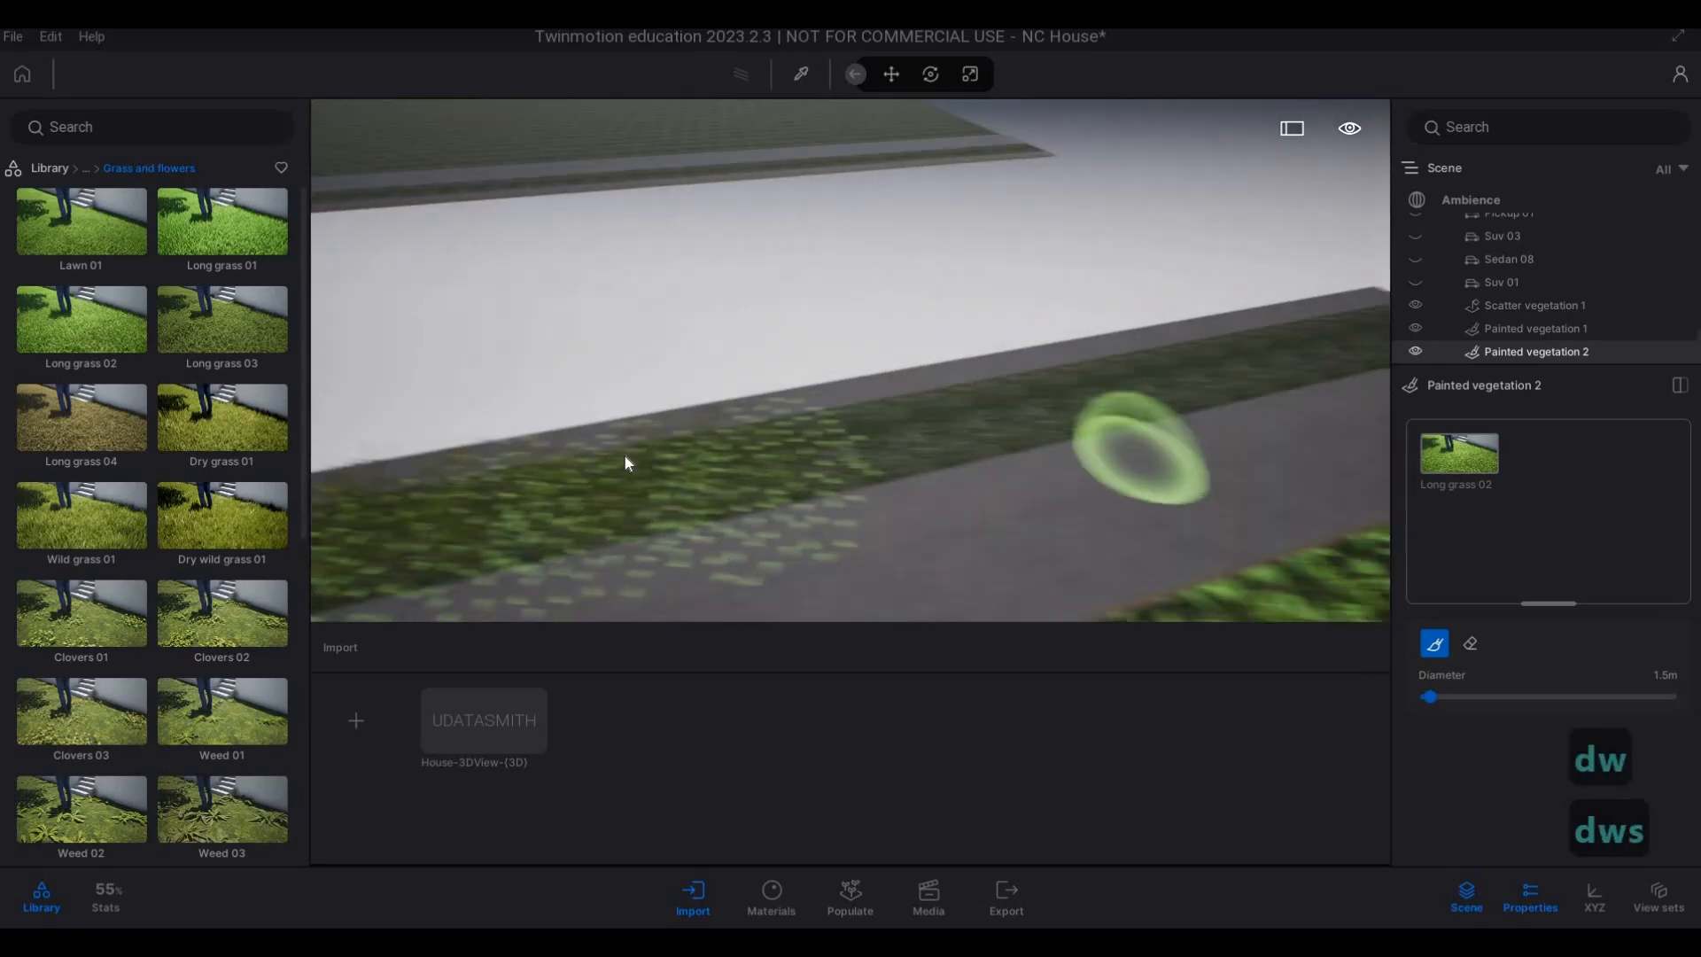
{"action": "key", "text": "w"}
{"action": "left_click_drag", "start_coordinate": [579, 450], "coordinate": [1290, 326]}
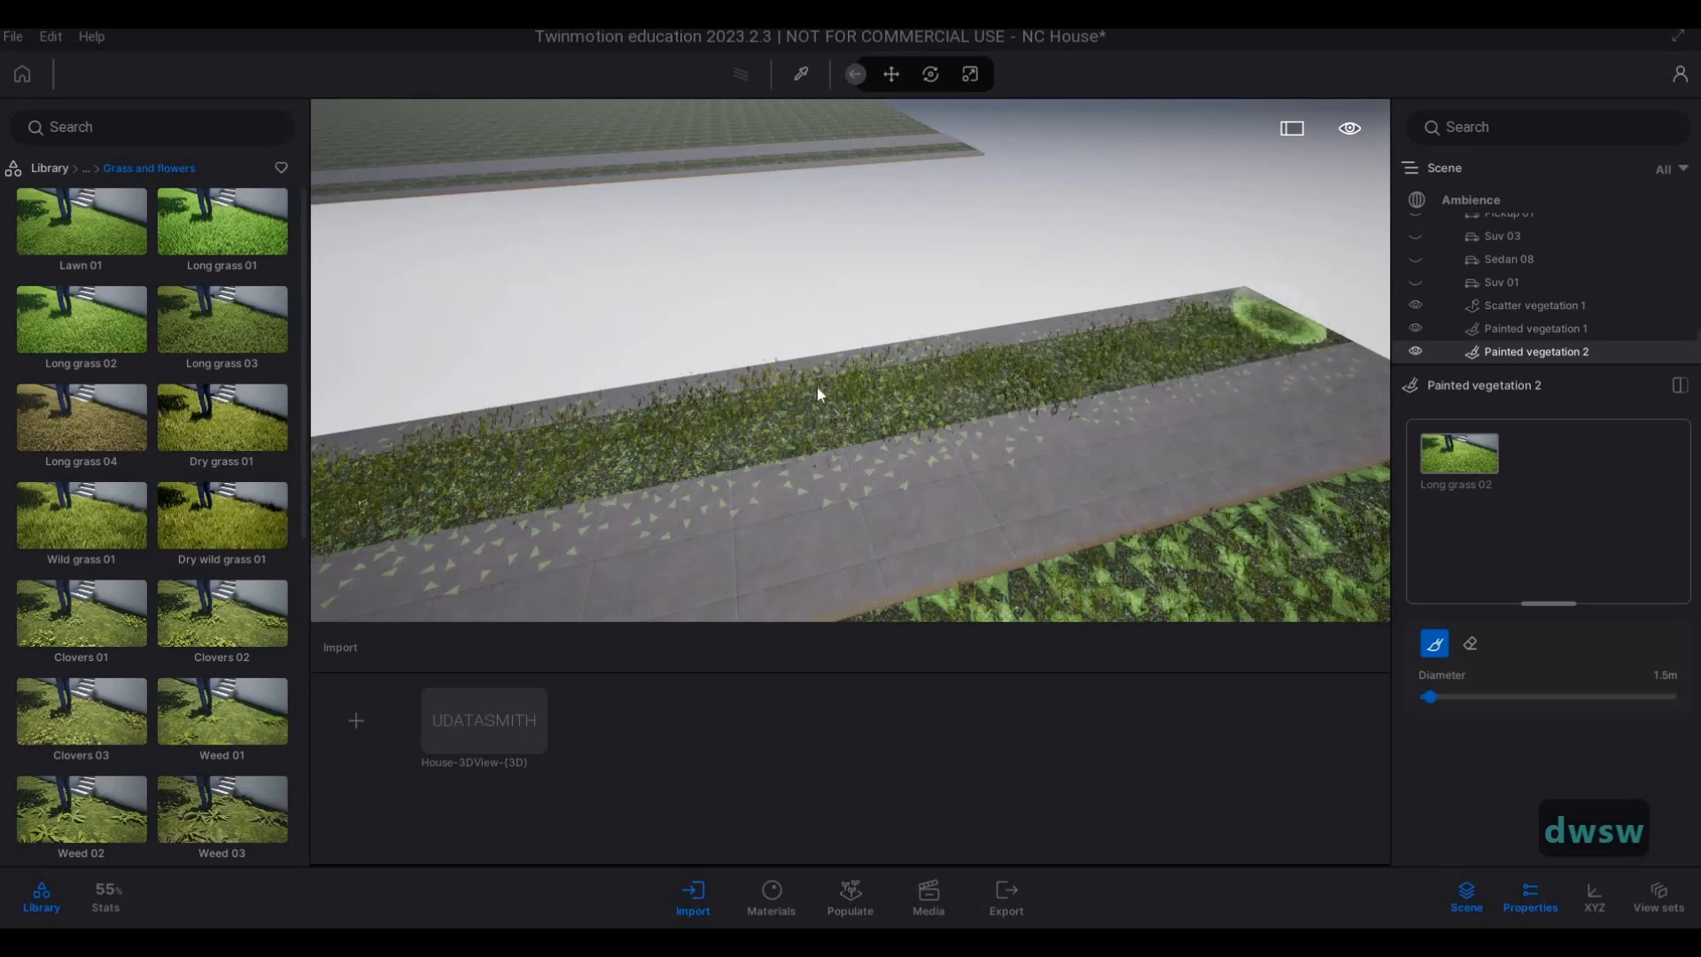
Paint Long grass 02 on the rounded end of the house-side neighbouring verge, at the edge of the ground dome.
{"action": "key", "text": "q"}
{"action": "key", "text": "a"}
{"action": "key", "text": "w"}
{"action": "key", "text": "w"}
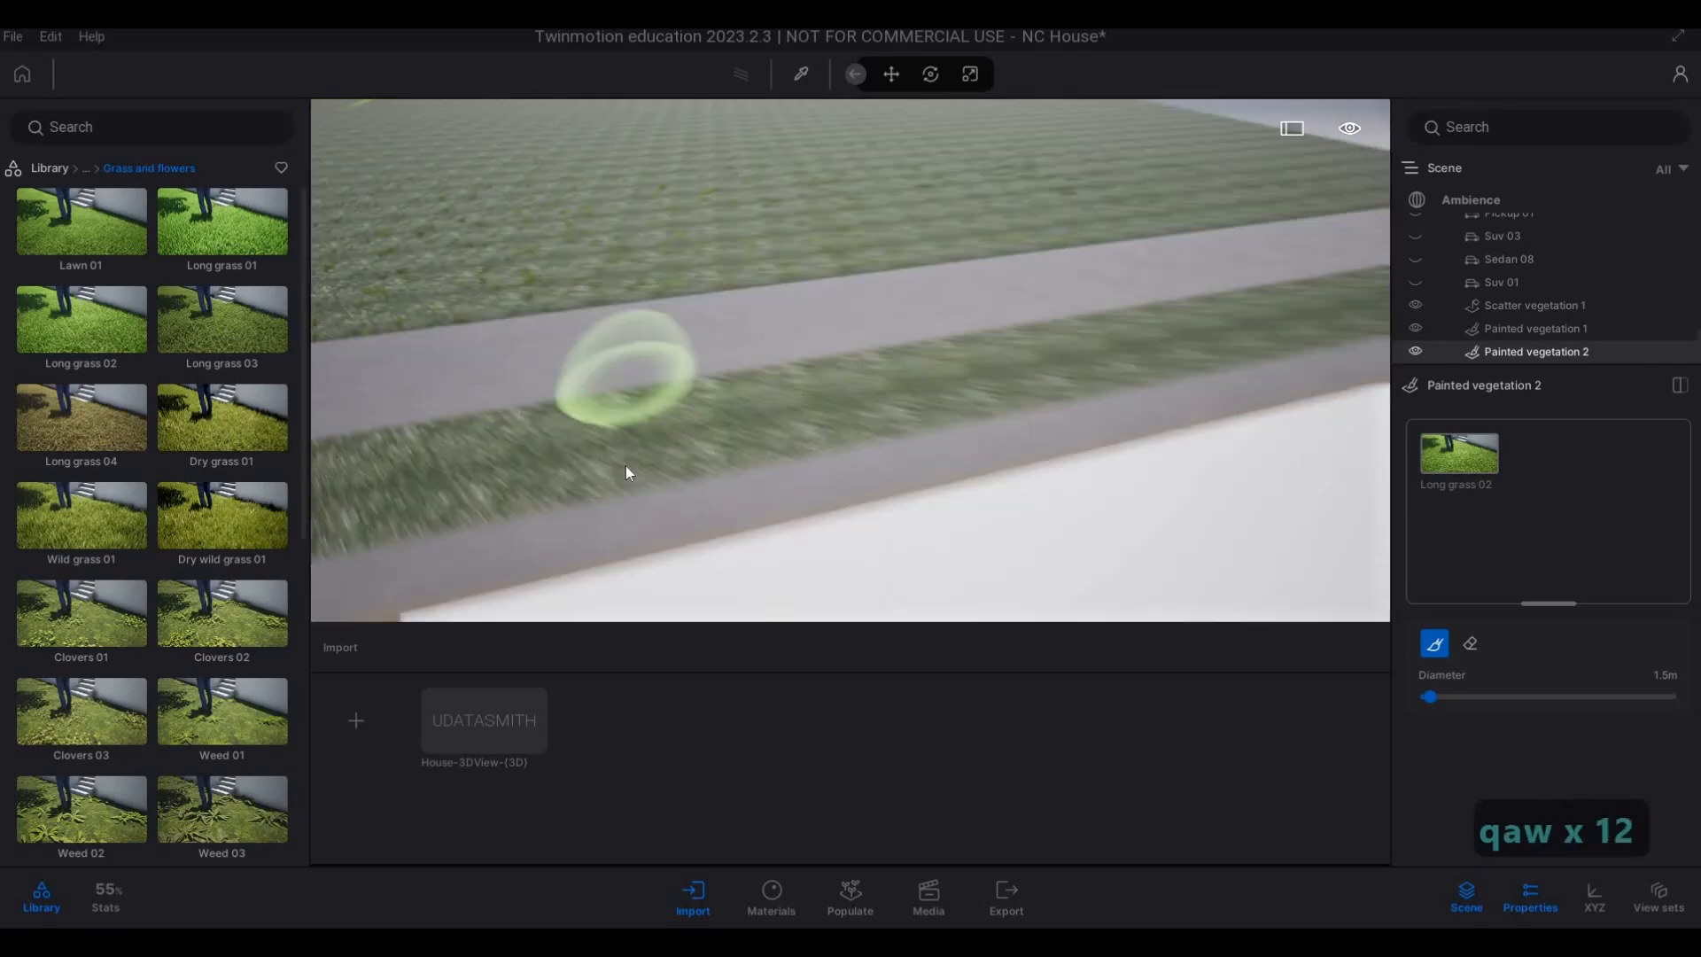
{"action": "key", "text": "s"}
{"action": "key", "text": "a"}
{"action": "key", "text": "s"}
{"action": "key", "text": "a"}
{"action": "key", "text": "e"}
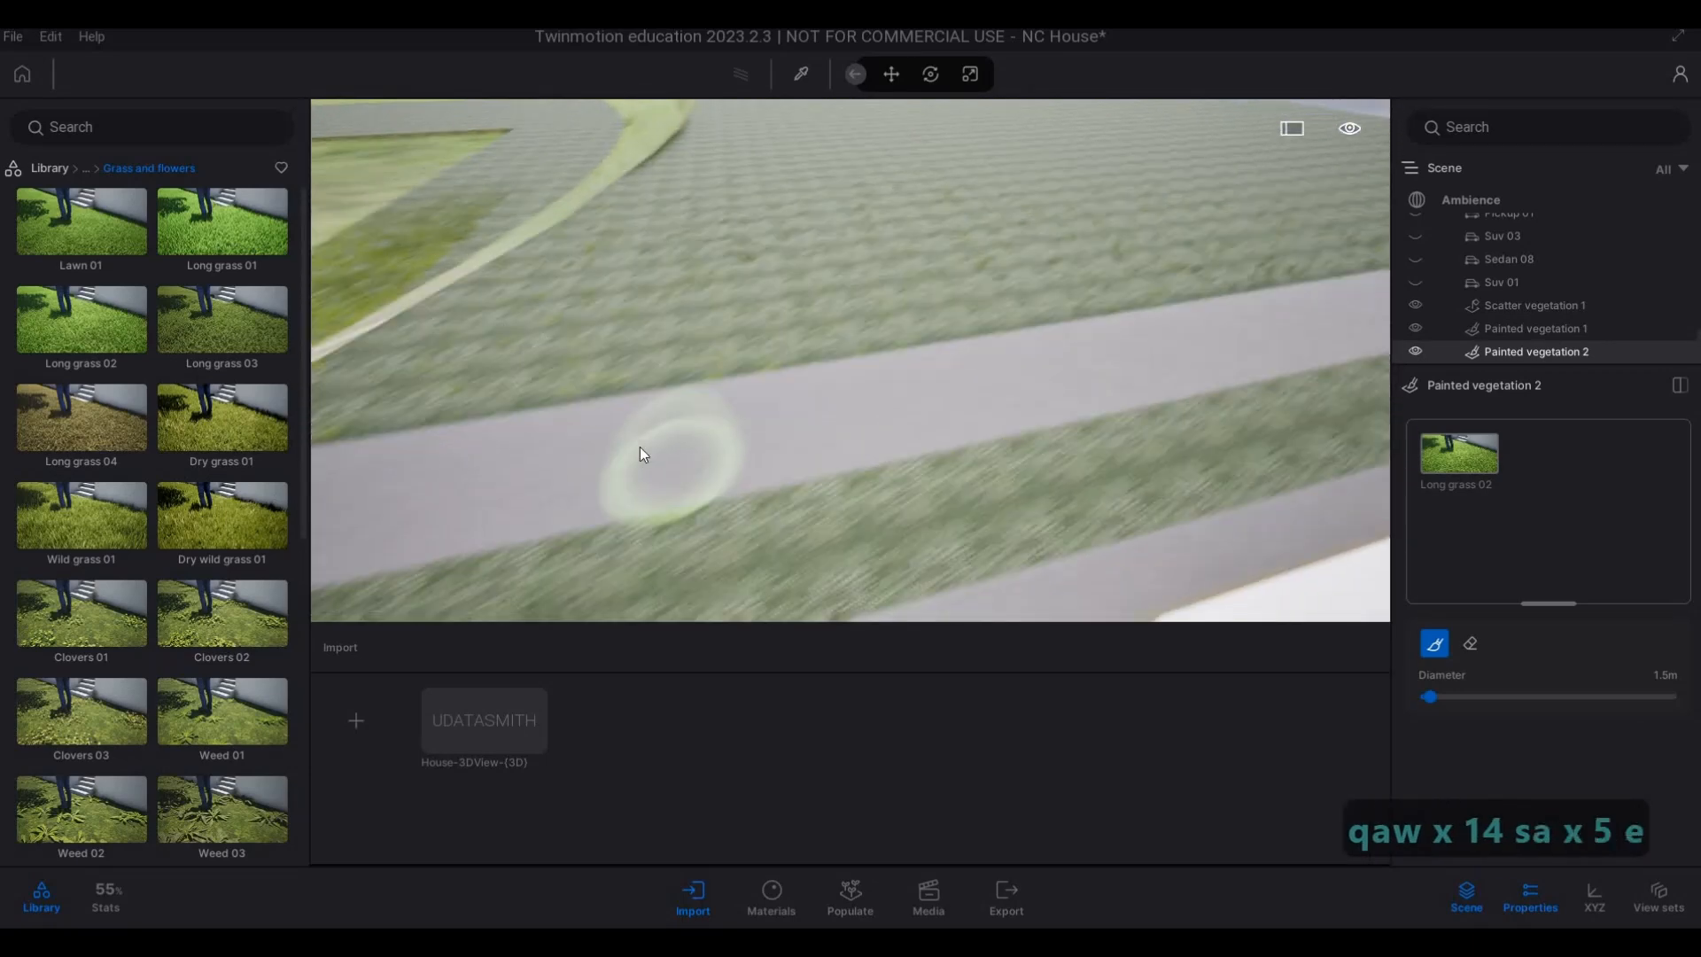
{"action": "key", "text": "a"}
{"action": "key", "text": "w"}
{"action": "key", "text": "d"}
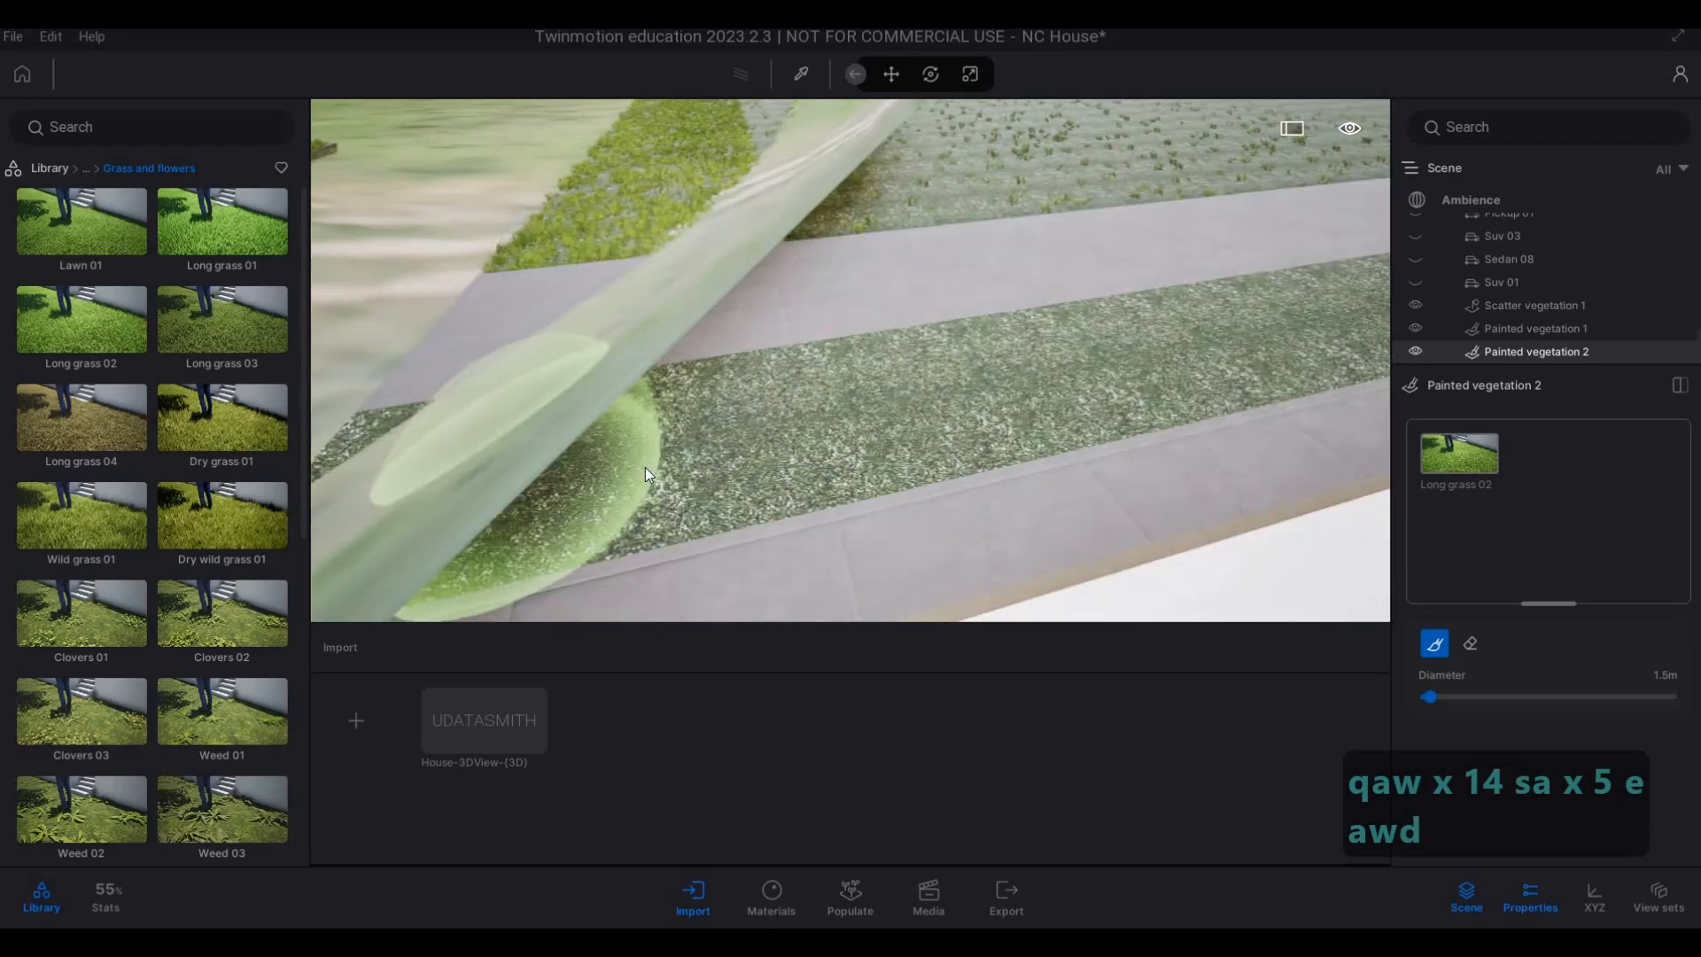
{"action": "key", "text": "d"}
{"action": "key", "text": "q"}
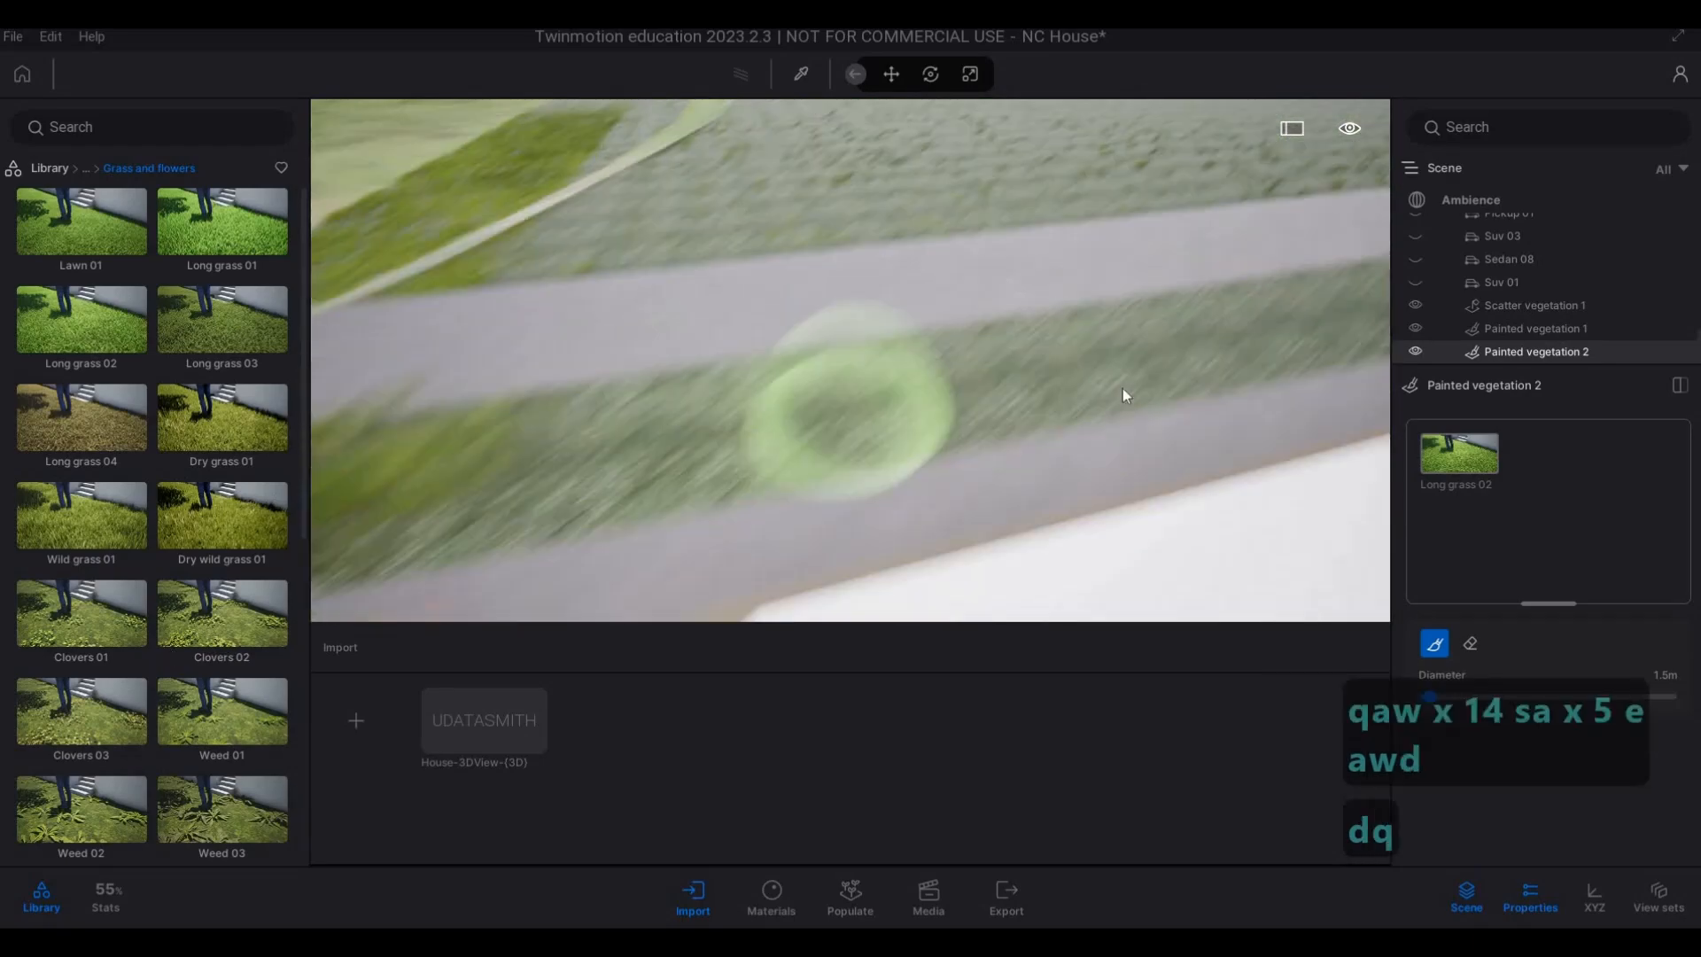
{"action": "key", "text": "s"}
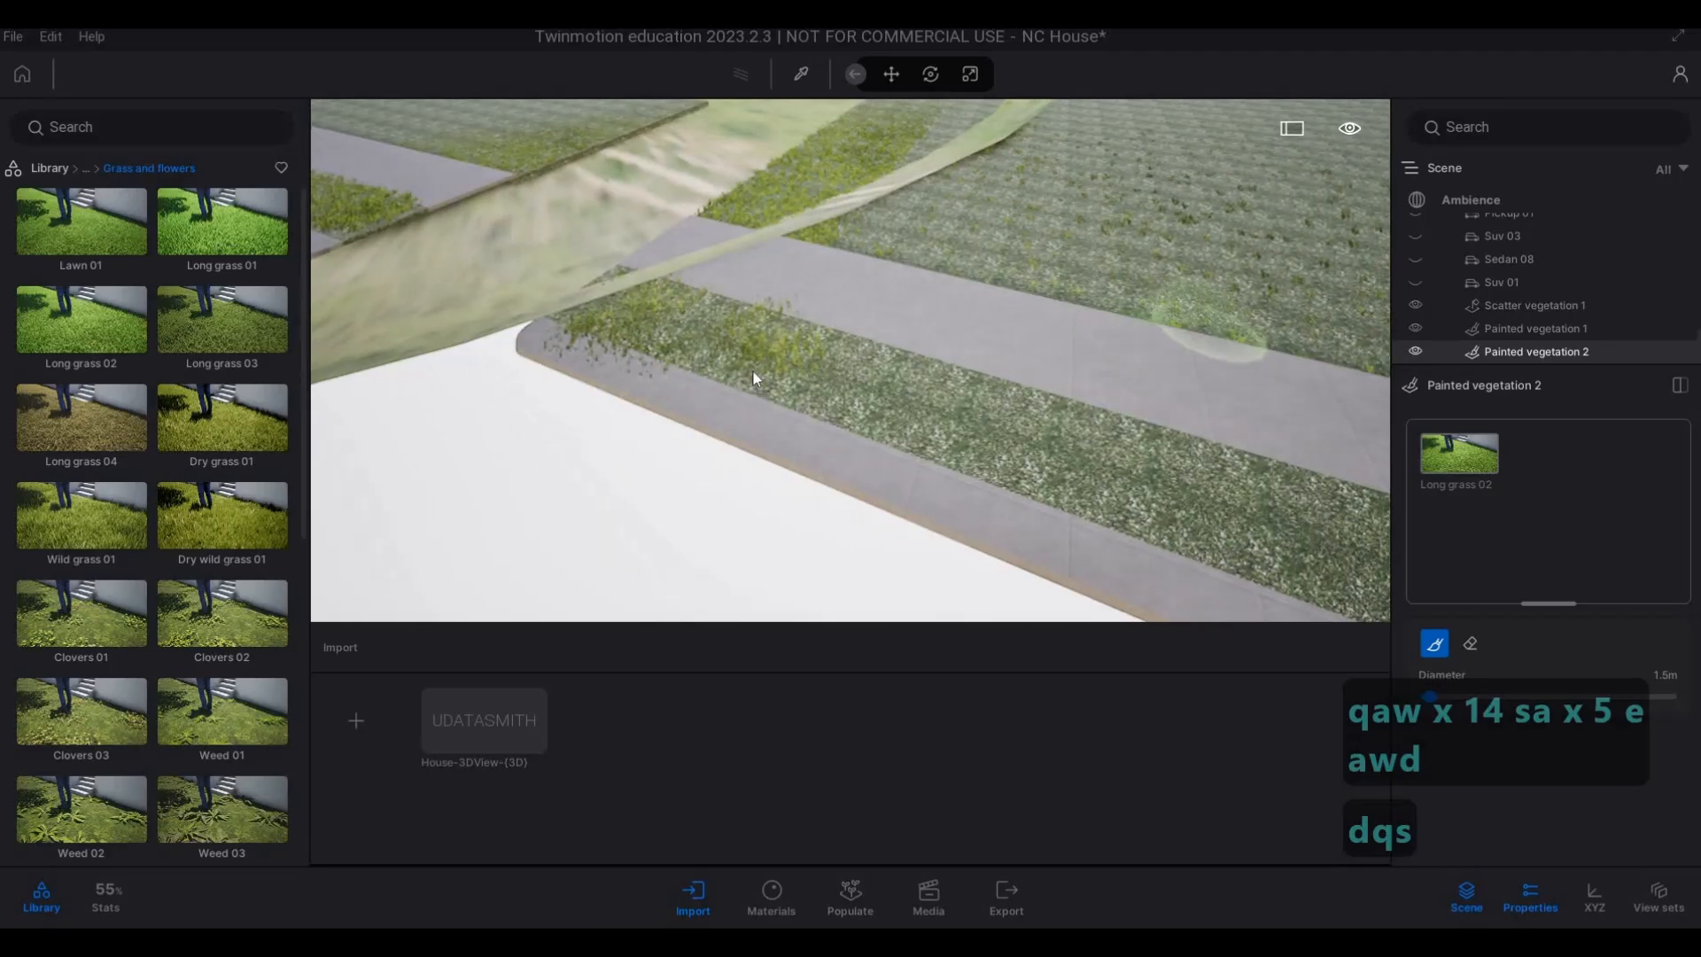
{"action": "mouse_move", "coordinate": [753, 379]}
{"action": "left_mouse_down"}
{"action": "mouse_move", "coordinate": [763, 353]}
{"action": "mouse_move", "coordinate": [859, 364]}
{"action": "mouse_move", "coordinate": [1173, 444]}
{"action": "left_mouse_up"}
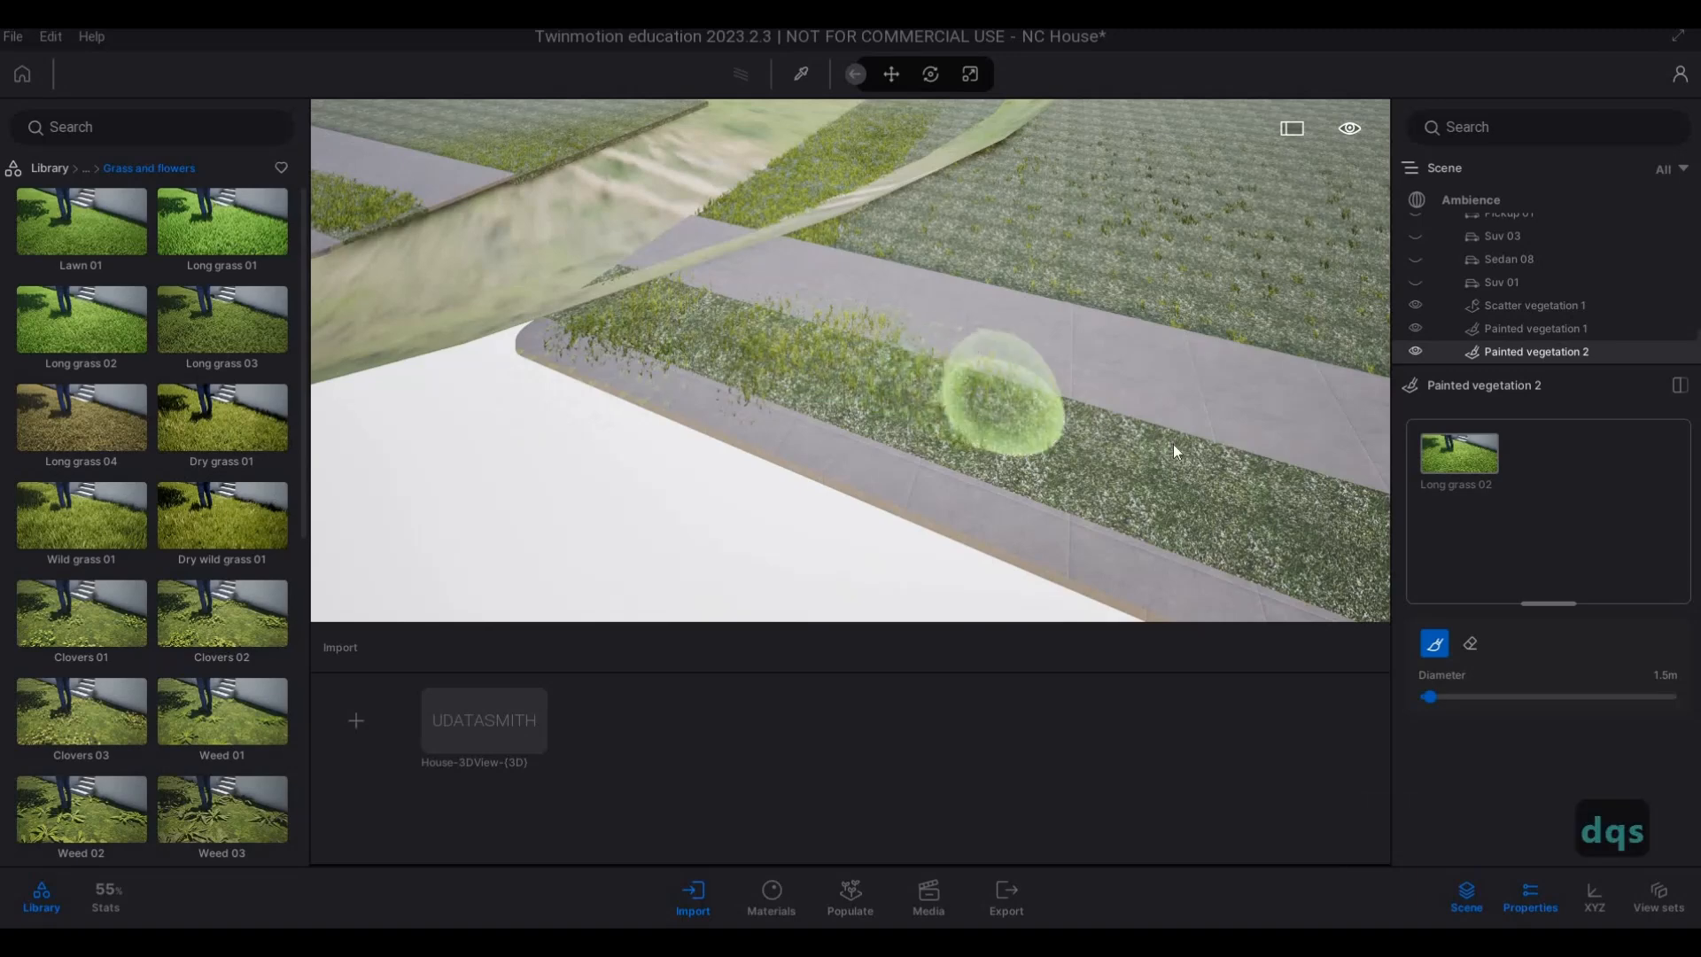
Continue painting Long grass 02 from the rounded end along the middle of the house-side neighbouring verge, outside the dome.
{"action": "key", "text": "s"}
{"action": "key", "text": "d"}
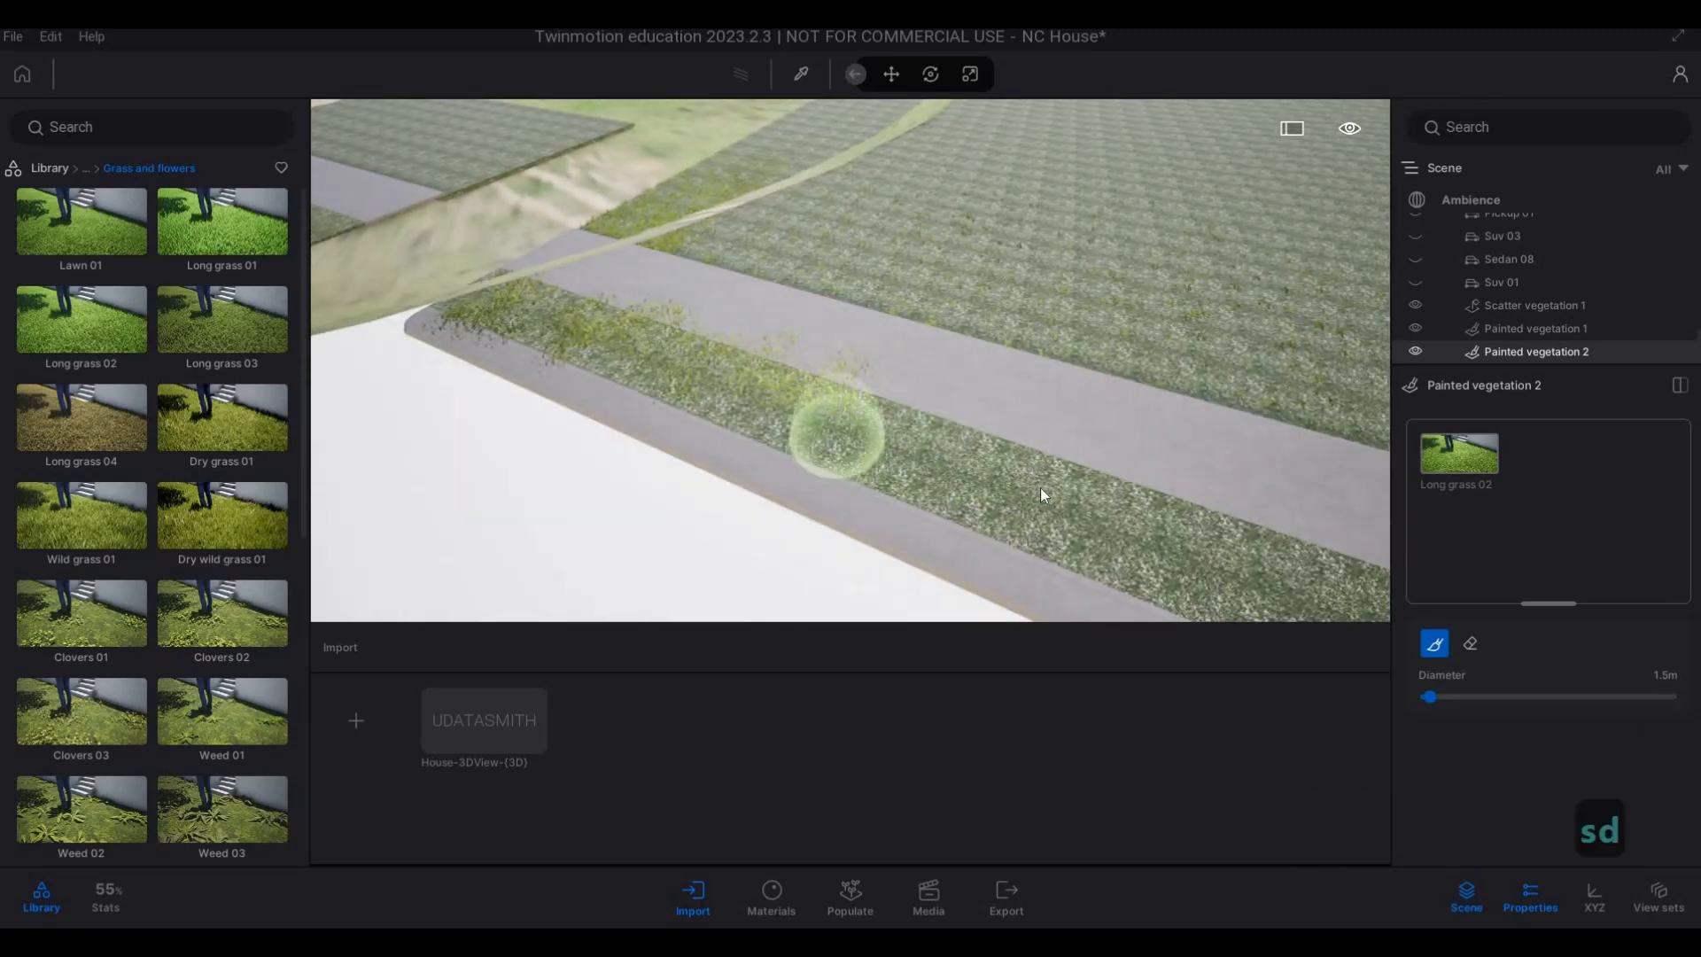
{"action": "key", "text": "d"}
{"action": "key", "text": "s"}
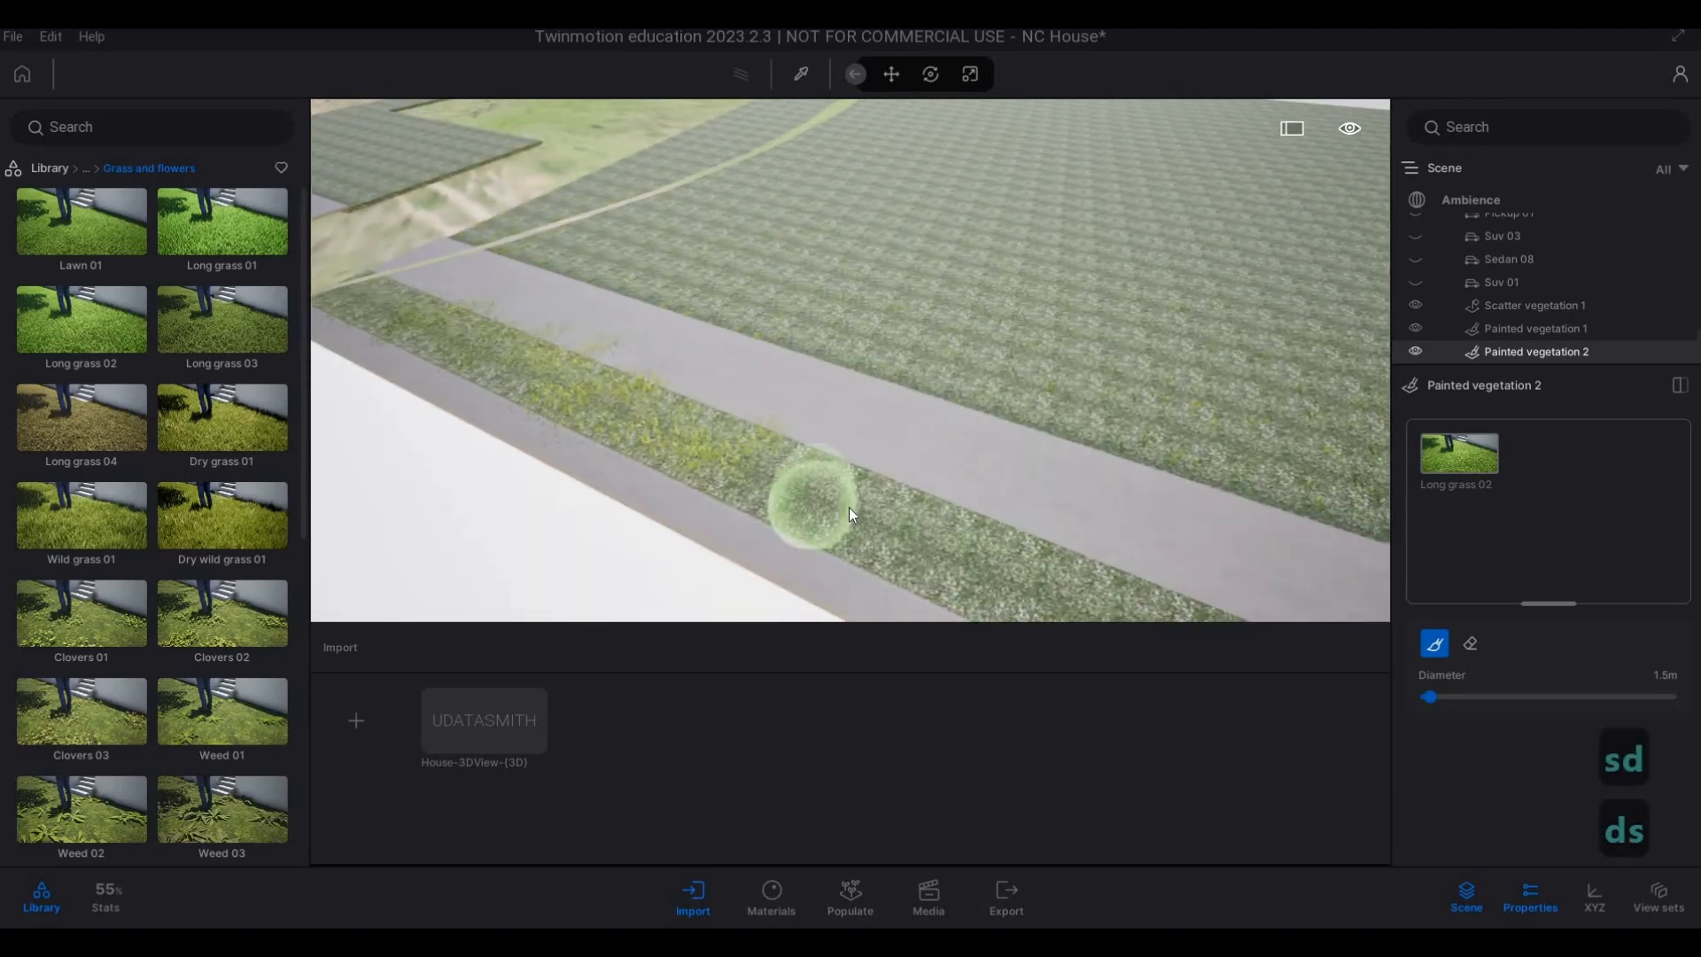
{"action": "key", "text": "s"}
{"action": "key", "text": "e"}
{"action": "mouse_move", "coordinate": [934, 374]}
{"action": "left_mouse_down"}
{"action": "mouse_move", "coordinate": [1337, 480]}
{"action": "mouse_move", "coordinate": [1327, 452]}
{"action": "left_mouse_up"}
Extend the painted Long grass 02 along the house-side neighbouring verge up to its far end.
{"action": "key", "text": "s"}
{"action": "key", "text": "e"}
{"action": "key", "text": "d"}
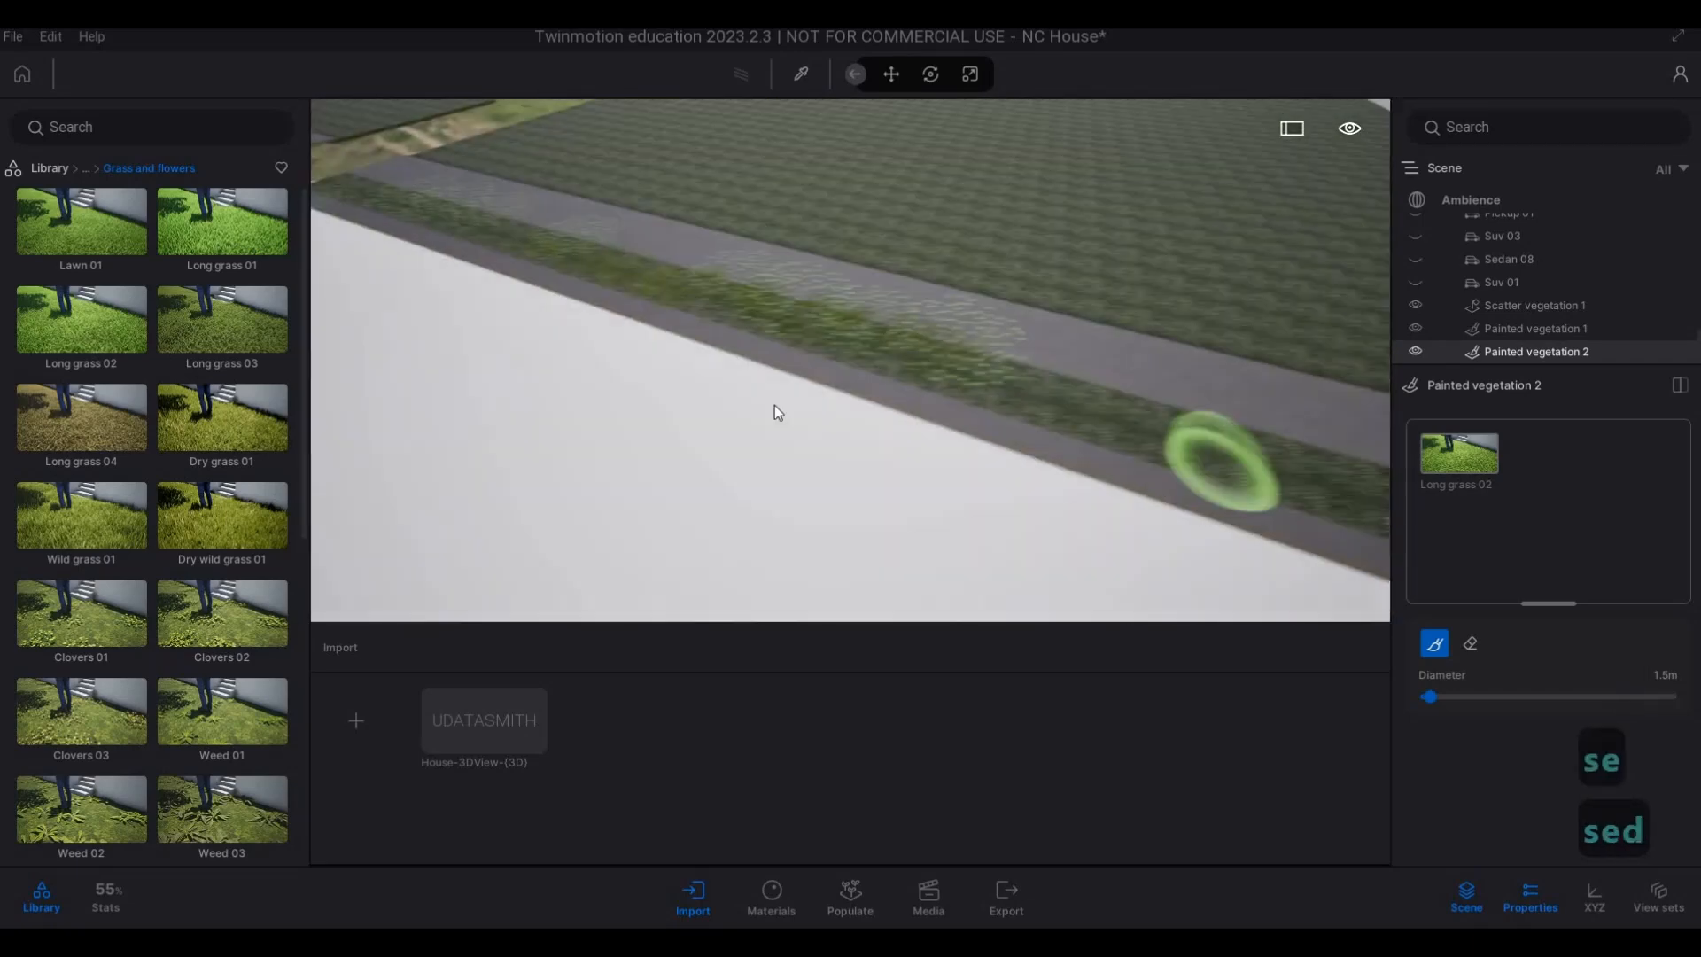
{"action": "mouse_move", "coordinate": [768, 388]}
{"action": "left_mouse_down"}
{"action": "mouse_move", "coordinate": [1309, 565]}
{"action": "mouse_move", "coordinate": [837, 439]}
{"action": "mouse_move", "coordinate": [1054, 517]}
{"action": "mouse_move", "coordinate": [921, 530]}
{"action": "left_mouse_up"}
{"action": "key", "text": "d"}
{"action": "key", "text": "s"}
{"action": "key", "text": "e"}
{"action": "mouse_move", "coordinate": [917, 398]}
{"action": "left_mouse_down"}
{"action": "mouse_move", "coordinate": [1237, 466]}
{"action": "mouse_move", "coordinate": [1331, 522]}
{"action": "mouse_move", "coordinate": [1043, 471]}
{"action": "left_mouse_up"}
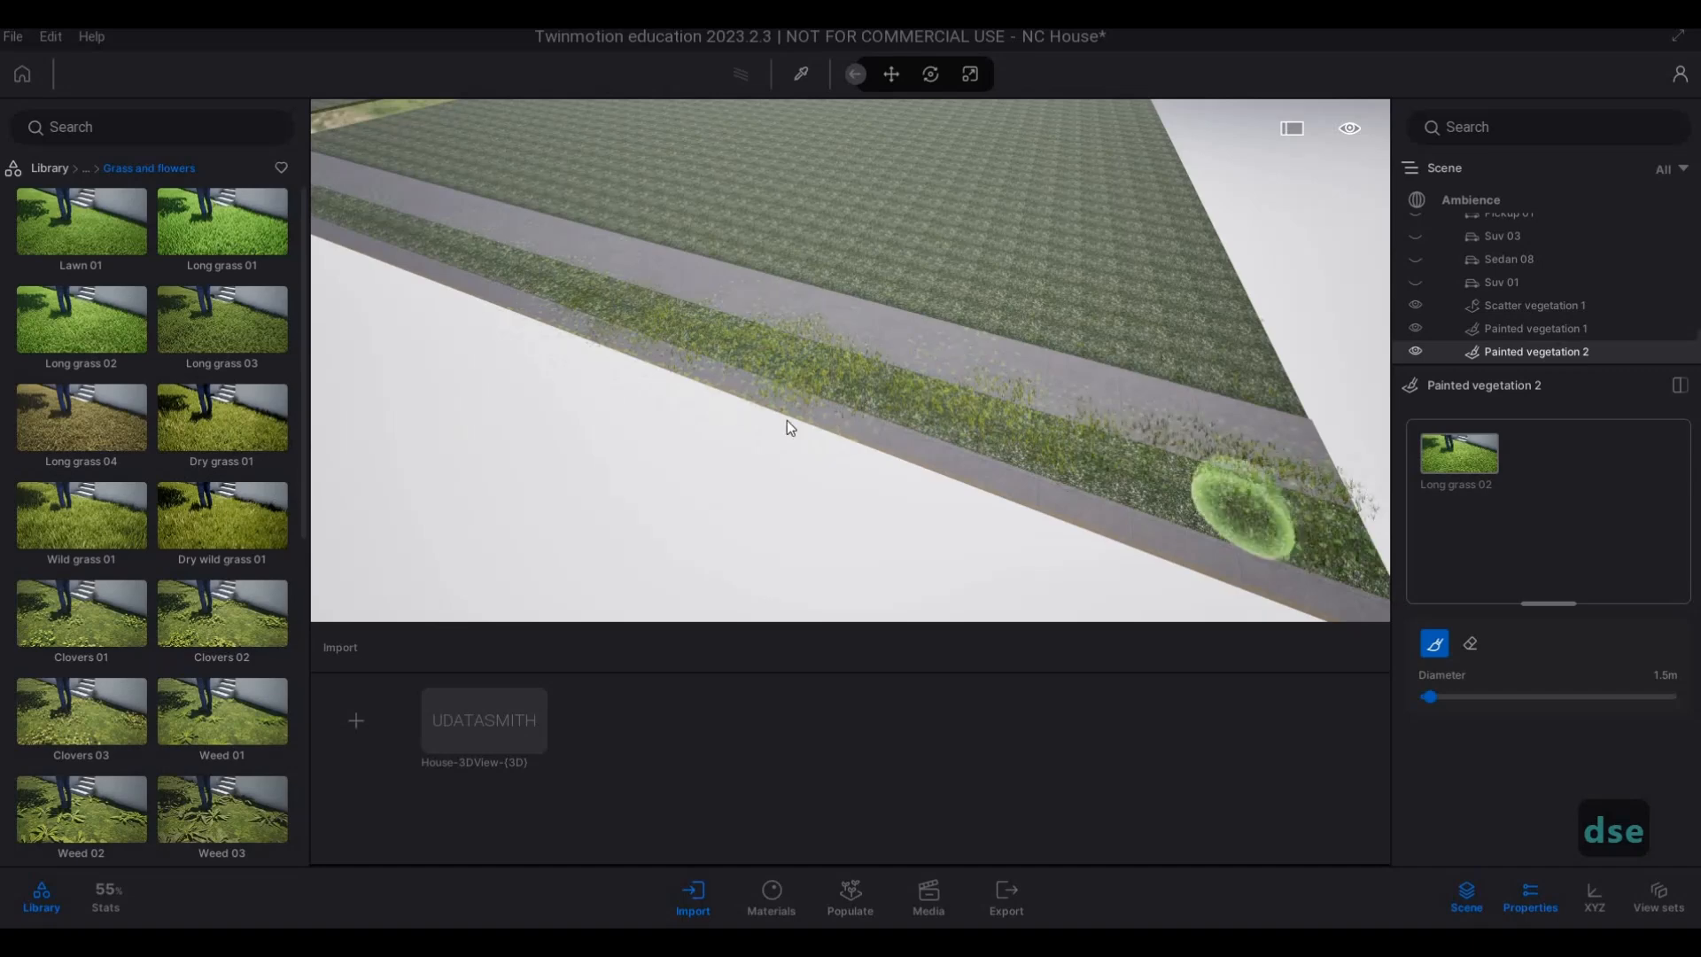
Switch off the isolation on Painted vegetation 2 to restore the hidden scene objects.
{"action": "key", "text": "a"}
{"action": "key", "text": "x"}
{"action": "key", "text": "6"}
{"action": "key", "text": "w"}
{"action": "key", "text": "w"}
{"action": "key", "text": "w"}
{"action": "key", "text": "w"}
{"action": "key", "text": "w"}
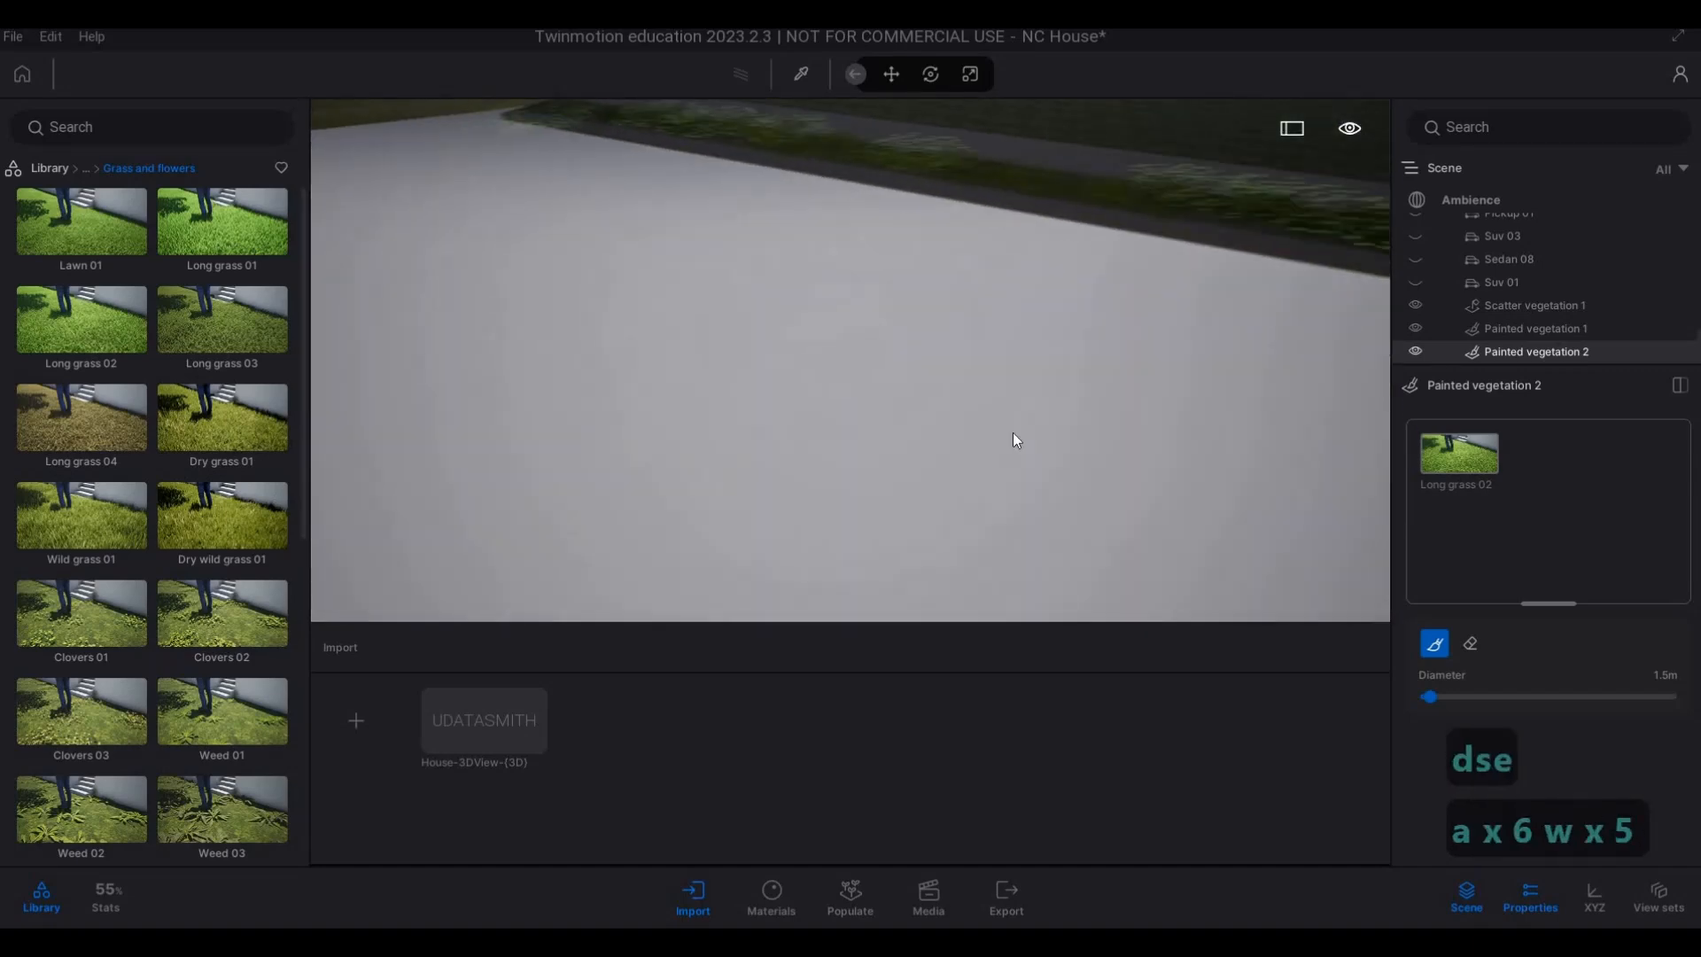
{"action": "key", "text": "q"}
{"action": "key", "text": "a"}
{"action": "key", "text": "a"}
{"action": "key", "text": "a"}
{"action": "key", "text": "a"}
{"action": "key", "text": "a"}
{"action": "key", "text": "a"}
{"action": "key", "text": "a"}
{"action": "key", "text": "a"}
{"action": "key", "text": "a"}
{"action": "key", "text": "a"}
Frame the street front of the houses and save the project.
{"action": "key", "text": "a"}
{"action": "right_click", "coordinate": [1538, 354]}
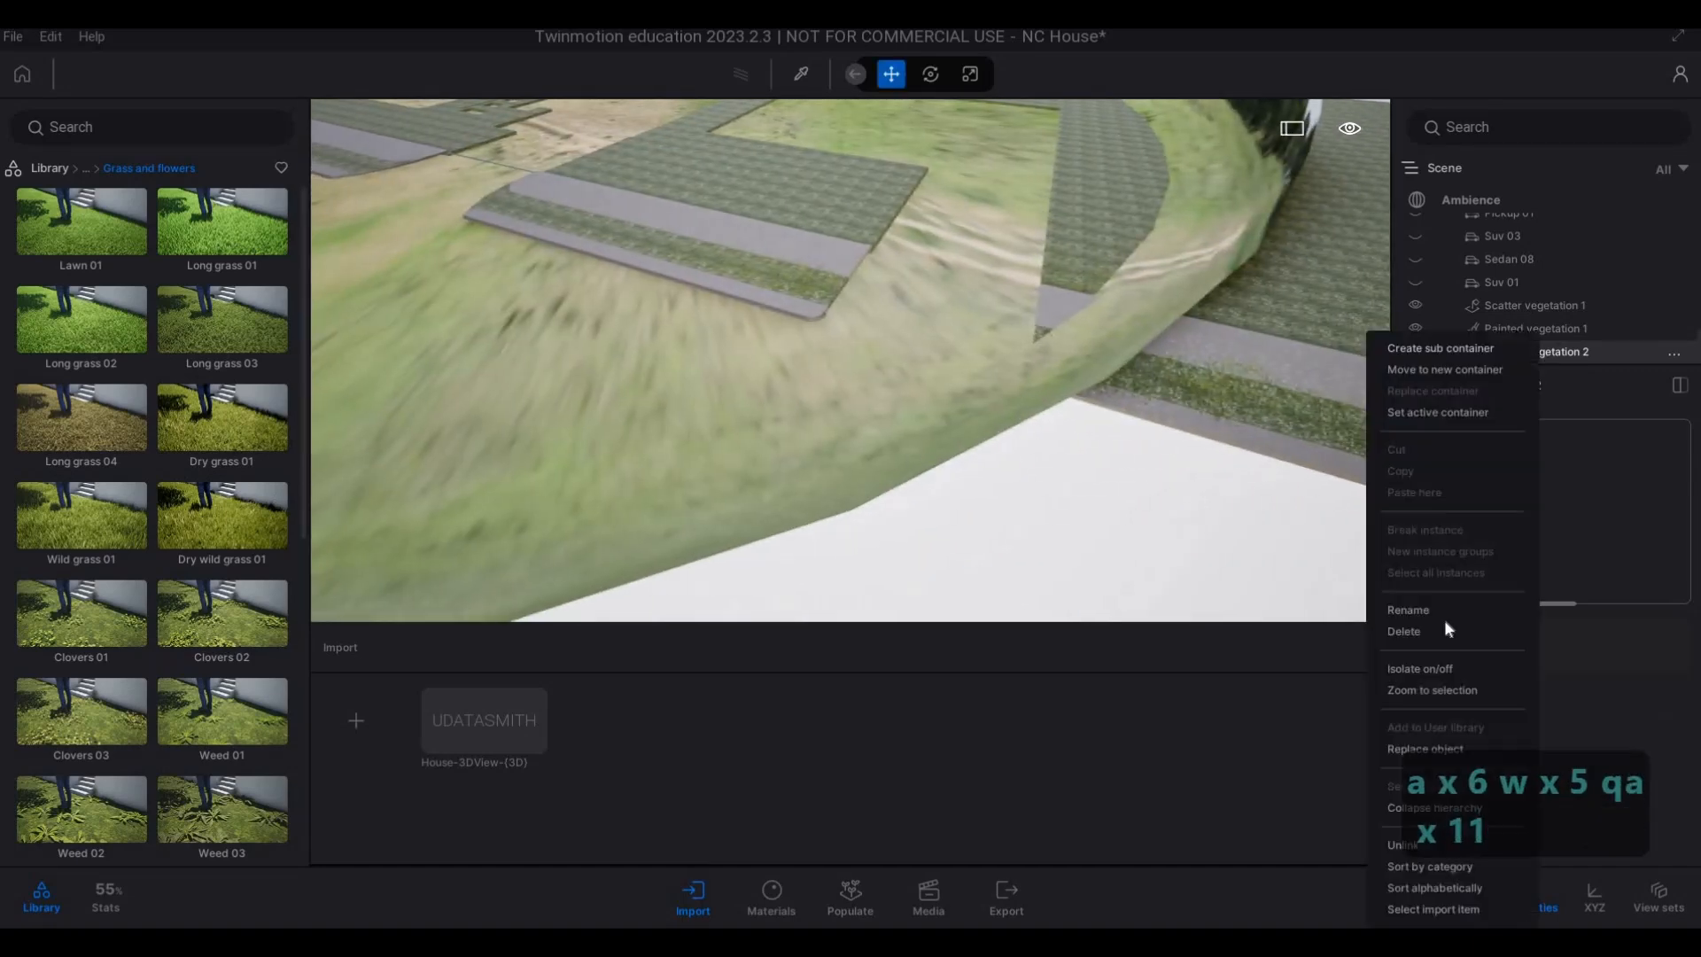
{"action": "left_click", "coordinate": [1417, 667]}
{"action": "key", "text": "a"}
{"action": "key", "text": "a"}
{"action": "key", "text": "a"}
{"action": "key", "text": "a"}
{"action": "key", "text": "a"}
{"action": "key", "text": "a"}
{"action": "key", "text": "a"}
{"action": "key", "text": "a"}
{"action": "key", "text": "a"}
{"action": "key", "text": "a"}
{"action": "key", "text": "a"}
{"action": "key", "text": "a"}
{"action": "key", "text": "a"}
{"action": "key", "text": "a"}
{"action": "key", "text": "a"}
{"action": "key", "text": "a"}
{"action": "key", "text": "a"}
{"action": "key", "text": "a"}
{"action": "key", "text": "a"}
{"action": "key", "text": "a"}
{"action": "key", "text": "a"}
{"action": "key", "text": "a"}
{"action": "key", "text": "a"}
{"action": "key", "text": "a"}
{"action": "key", "text": "a"}
{"action": "key", "text": "a"}
{"action": "key", "text": "a"}
{"action": "key", "text": "a"}
{"action": "key", "text": "a"}
{"action": "key", "text": "a"}
{"action": "key", "text": "a"}
{"action": "key", "text": "a"}
{"action": "key", "text": "a"}
{"action": "key", "text": "a"}
{"action": "key", "text": "a"}
{"action": "key", "text": "a"}
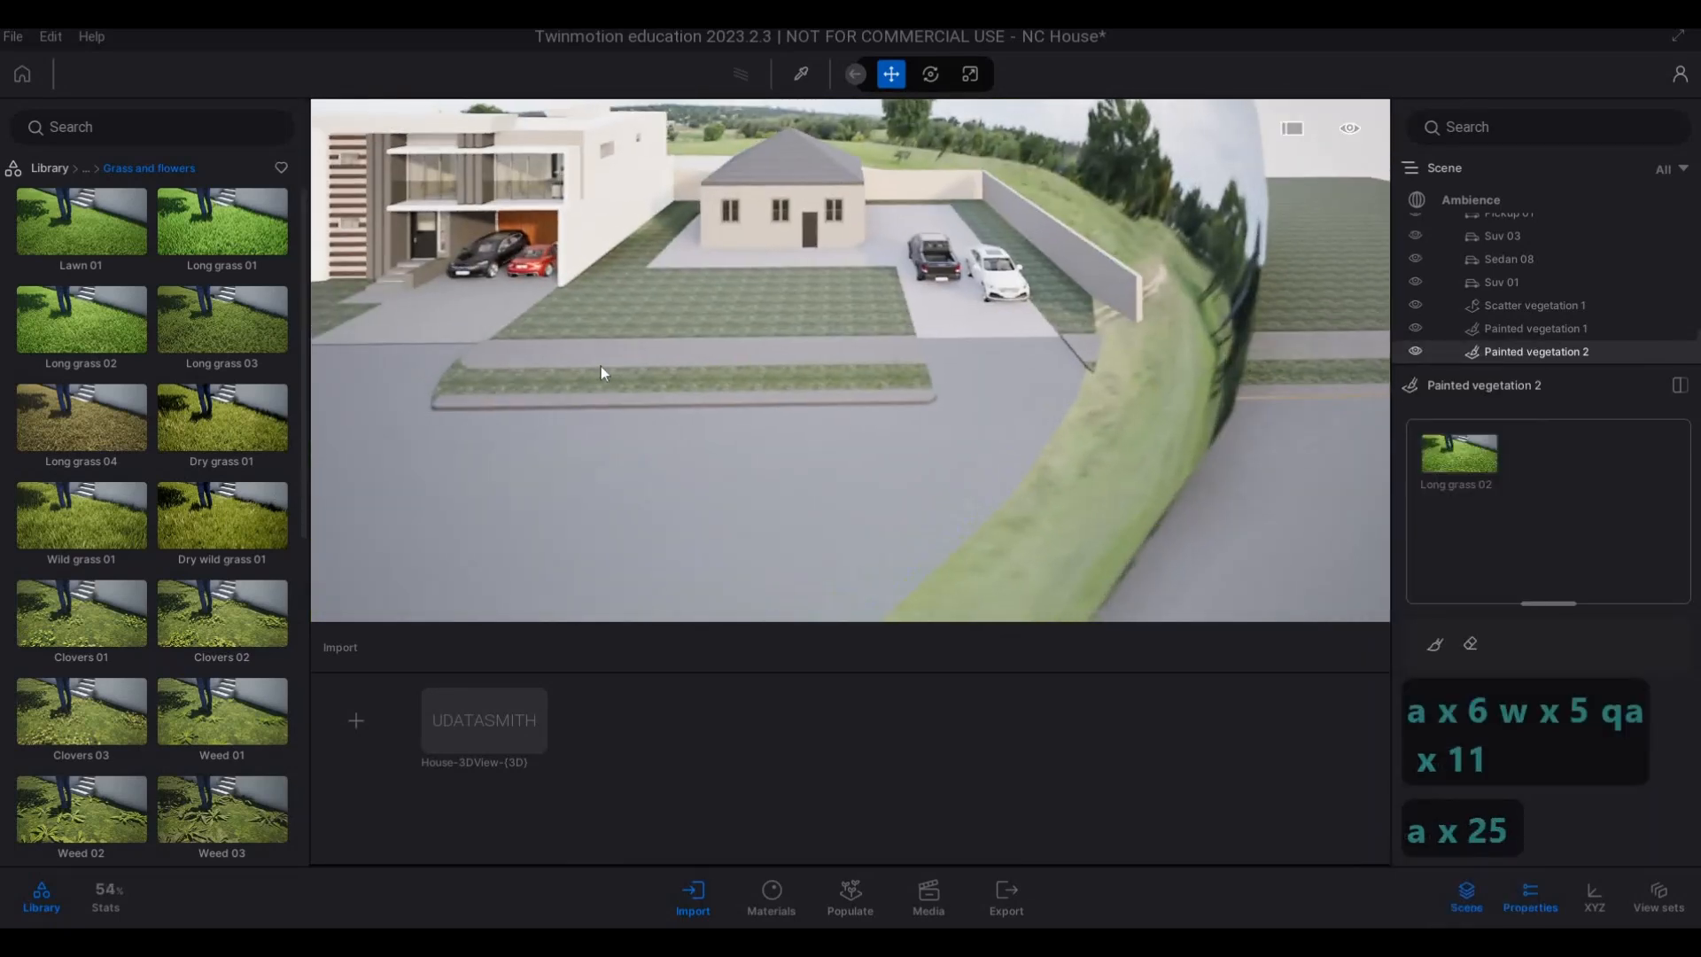
{"action": "left_click", "coordinate": [13, 37]}
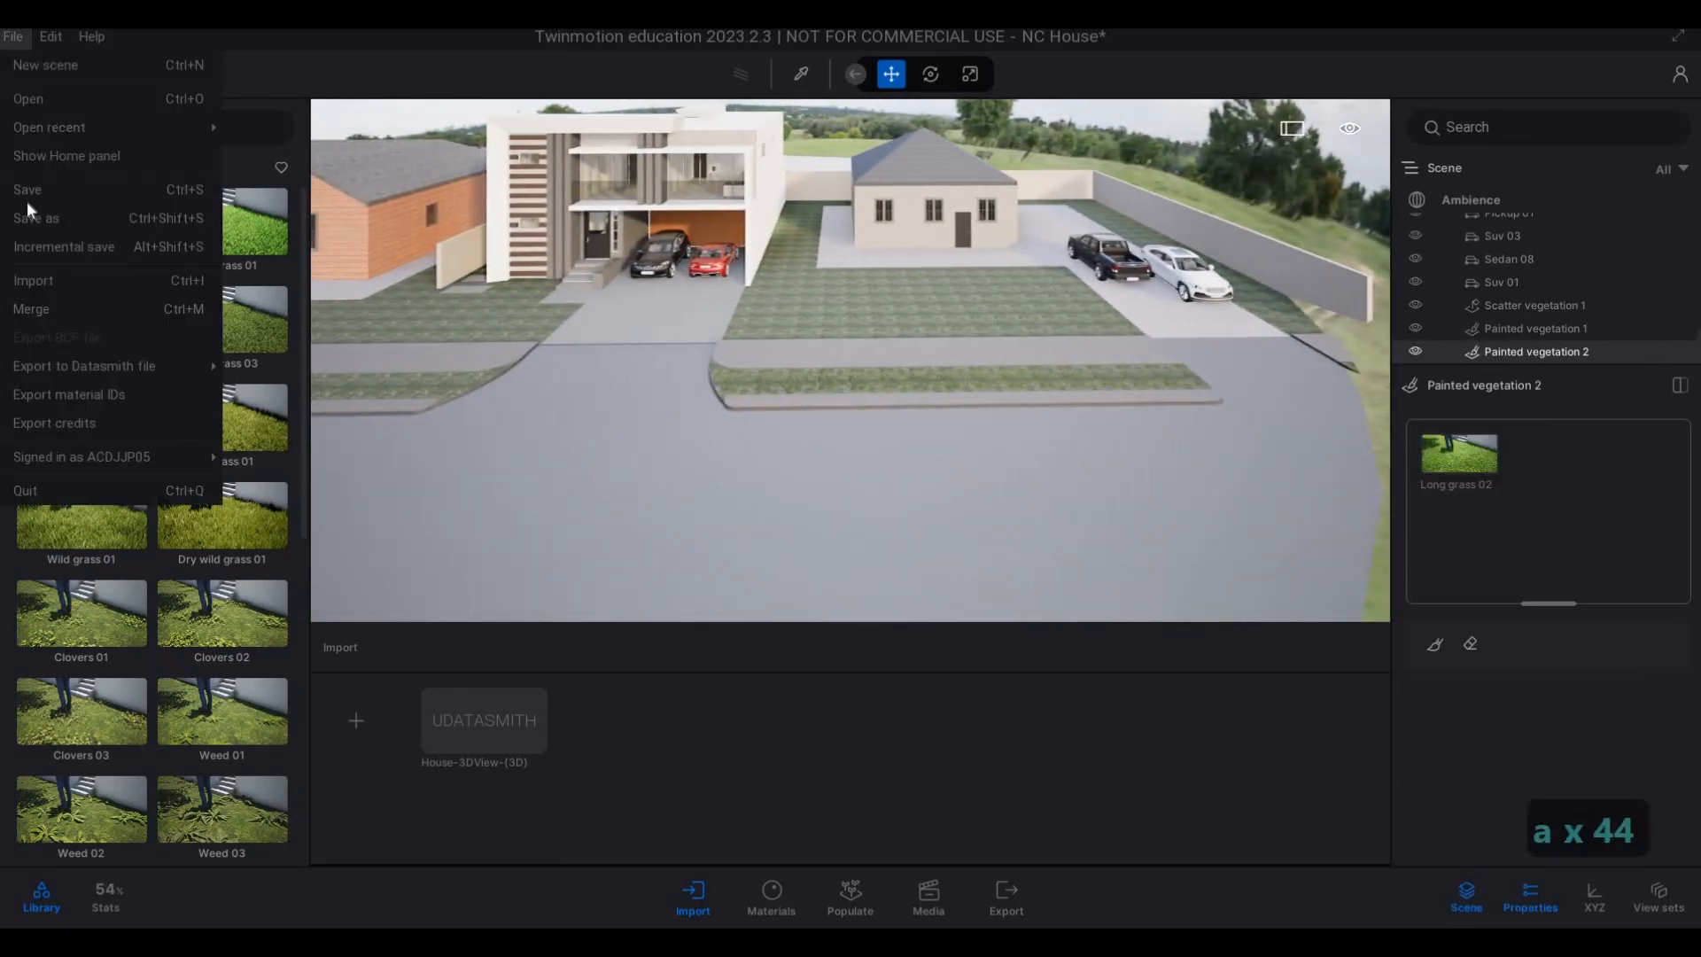
{"action": "left_click", "coordinate": [26, 188]}
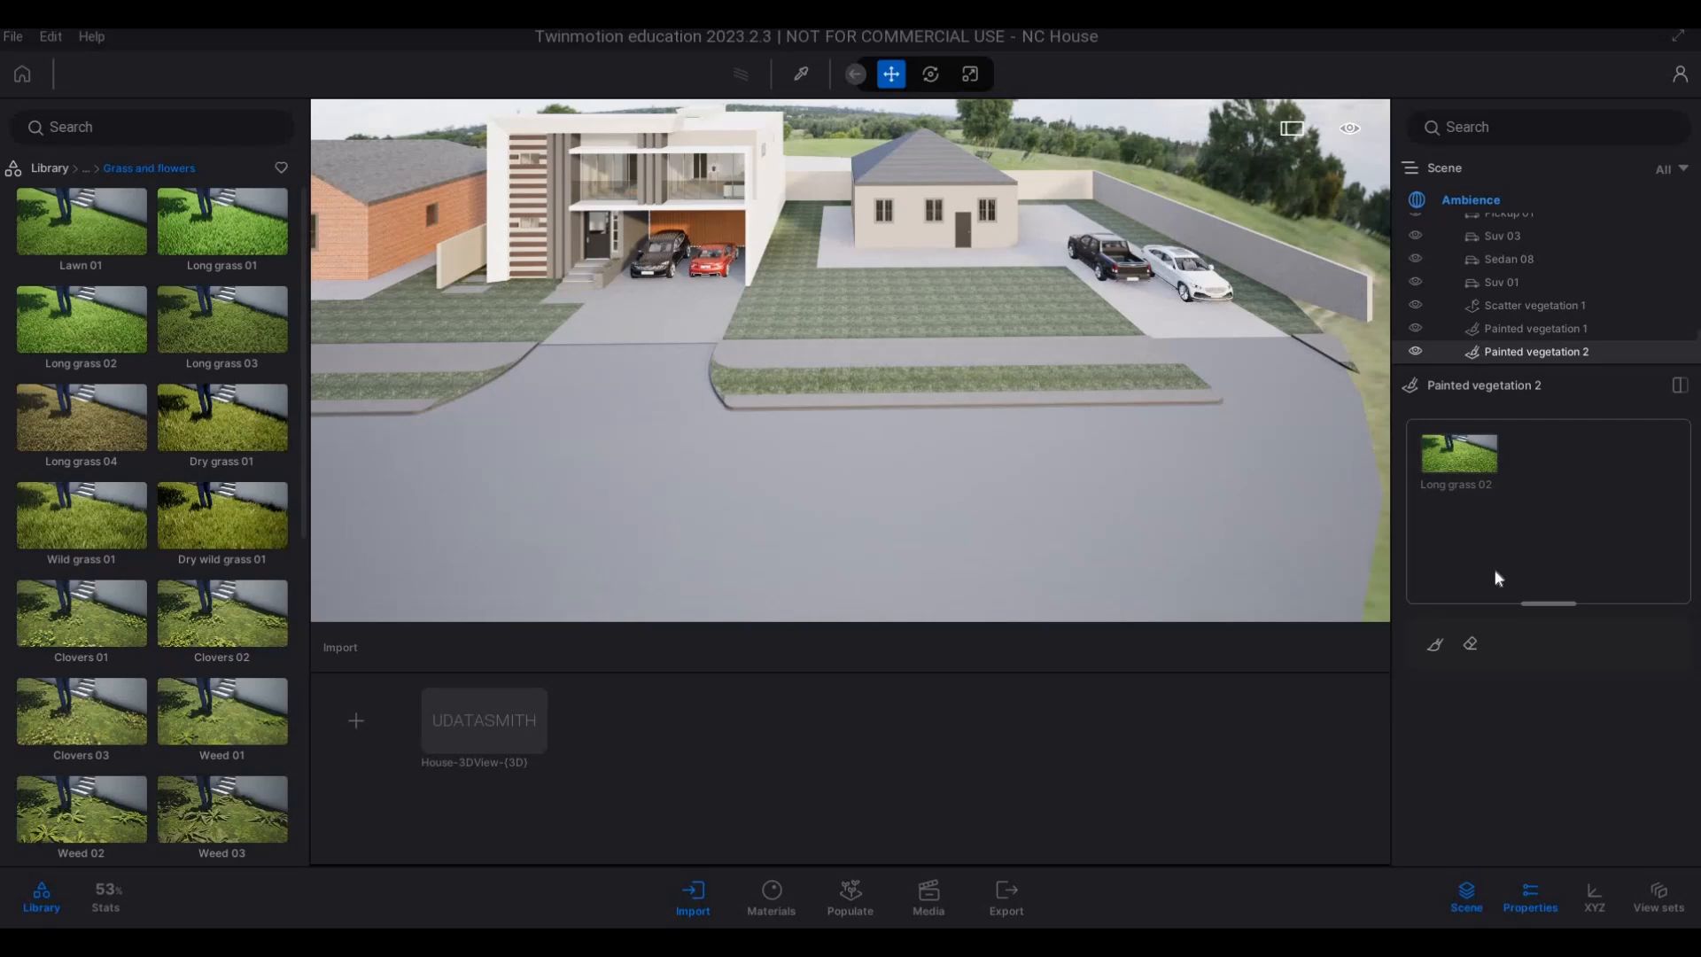
Increase the Backdrop HDRI size to 165.2 m in the Ambience environment settings.
{"action": "scroll", "coordinate": [1492, 693], "scroll_direction": "down", "scroll_amount": 3}
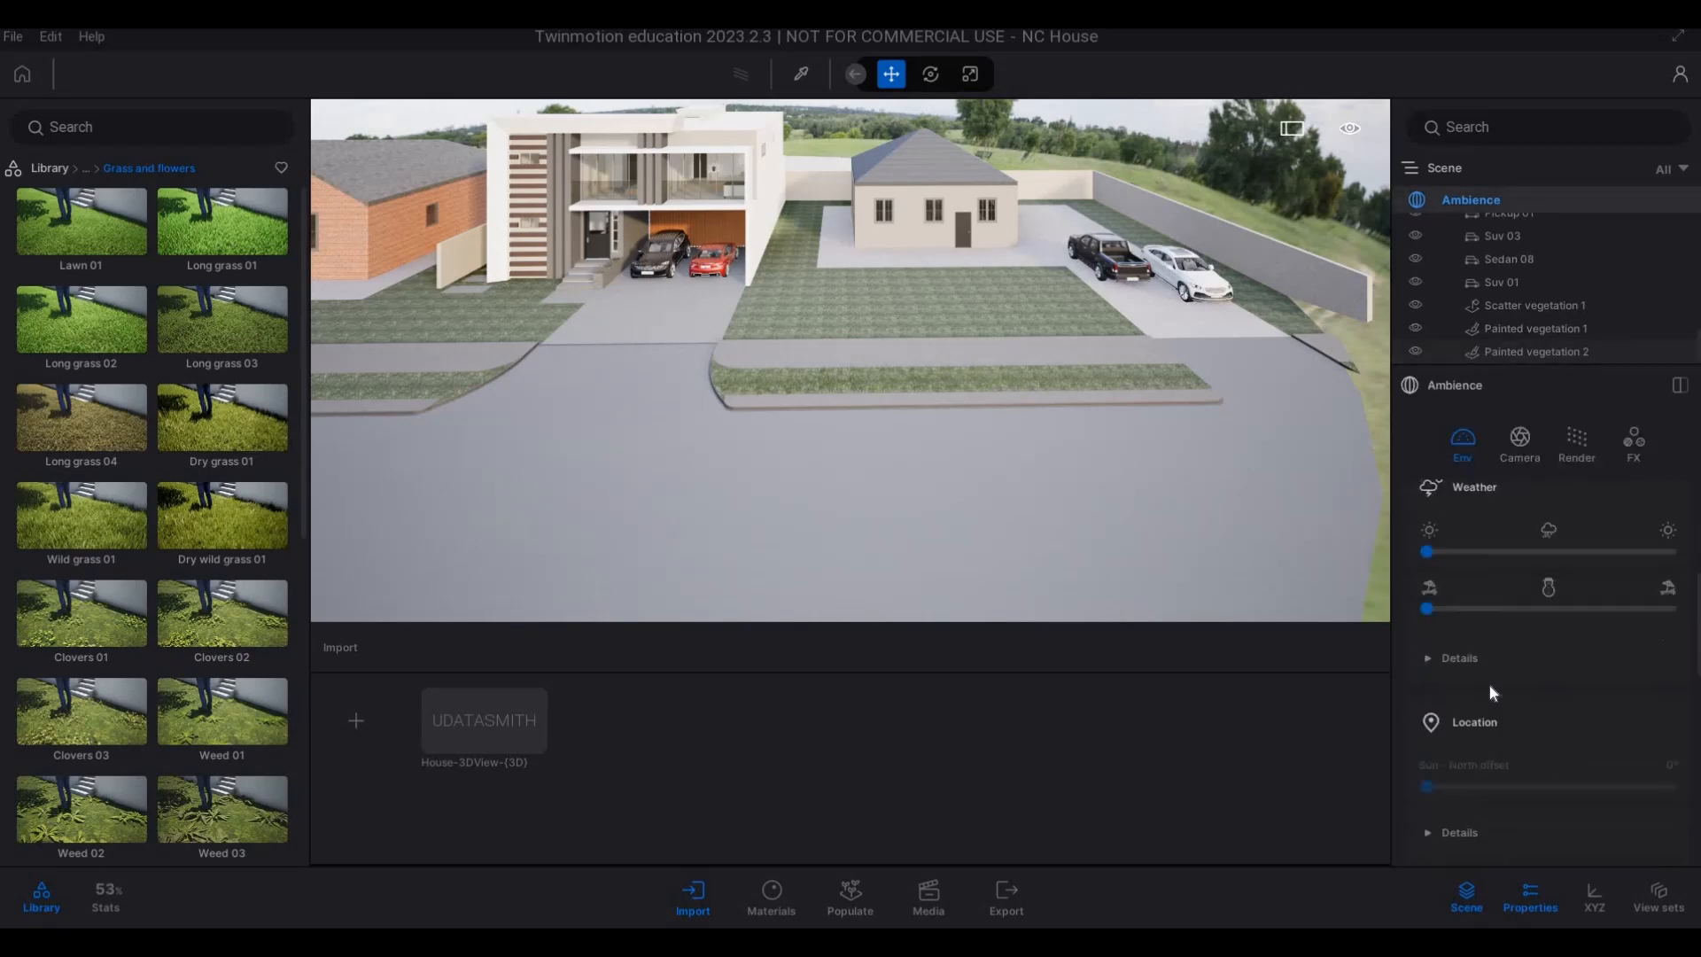
{"action": "scroll", "coordinate": [1493, 693], "scroll_direction": "down", "scroll_amount": 7}
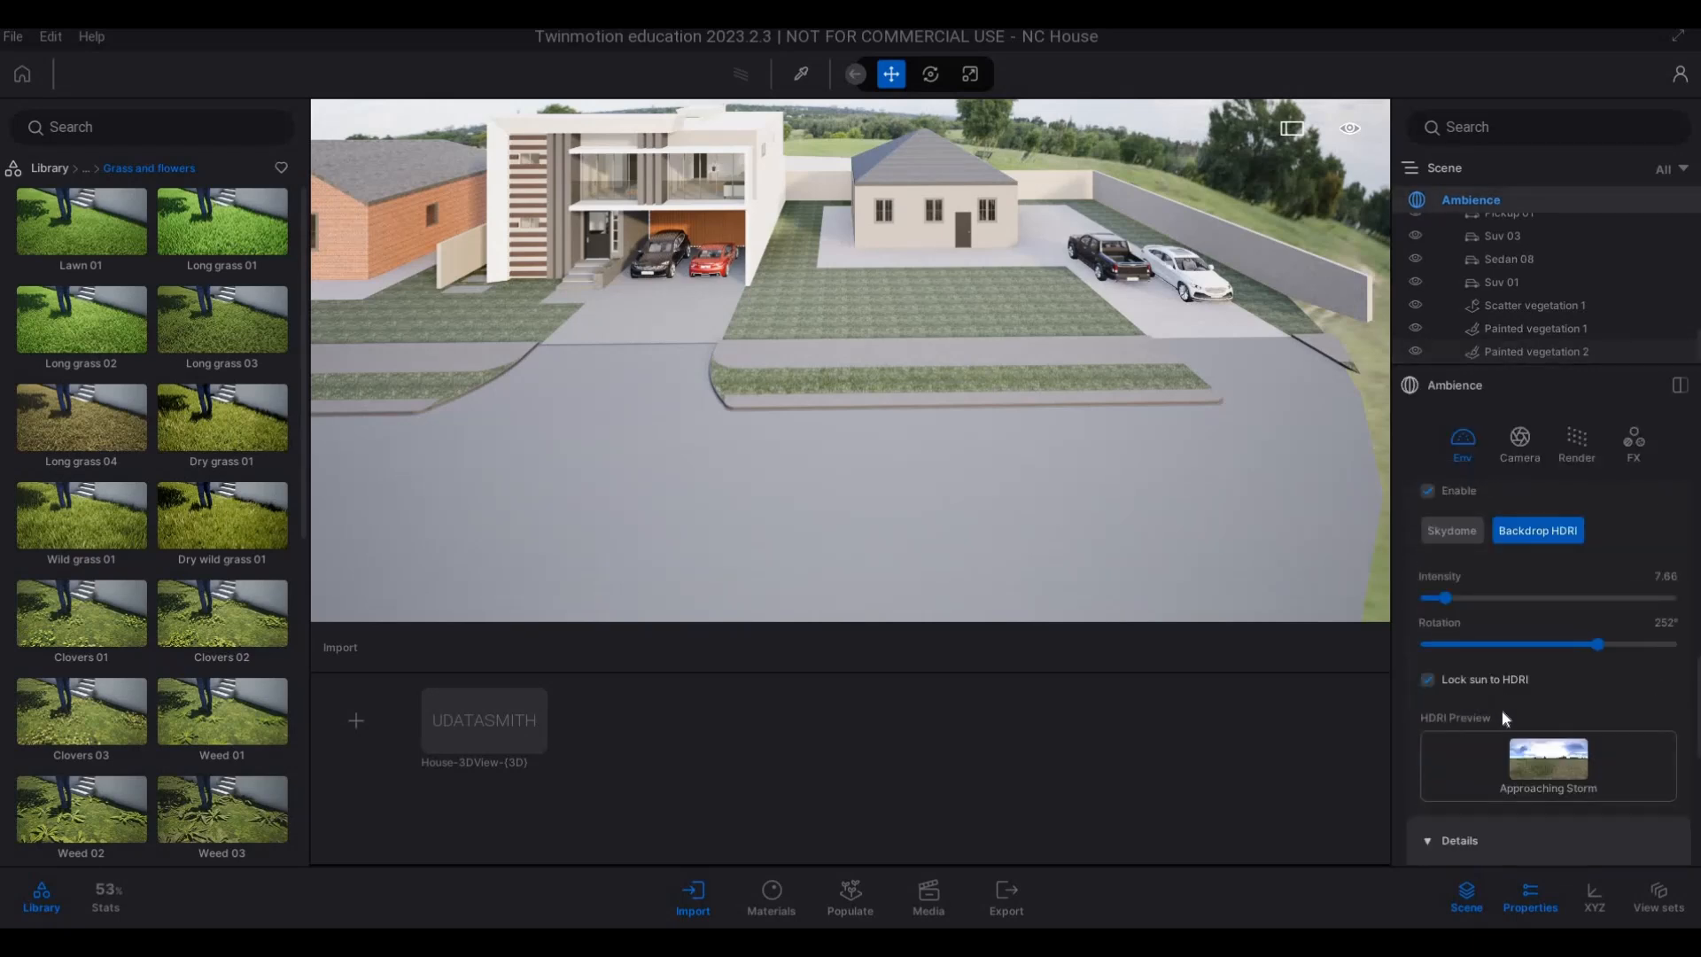
{"action": "scroll", "coordinate": [1504, 717], "scroll_direction": "down", "scroll_amount": 2}
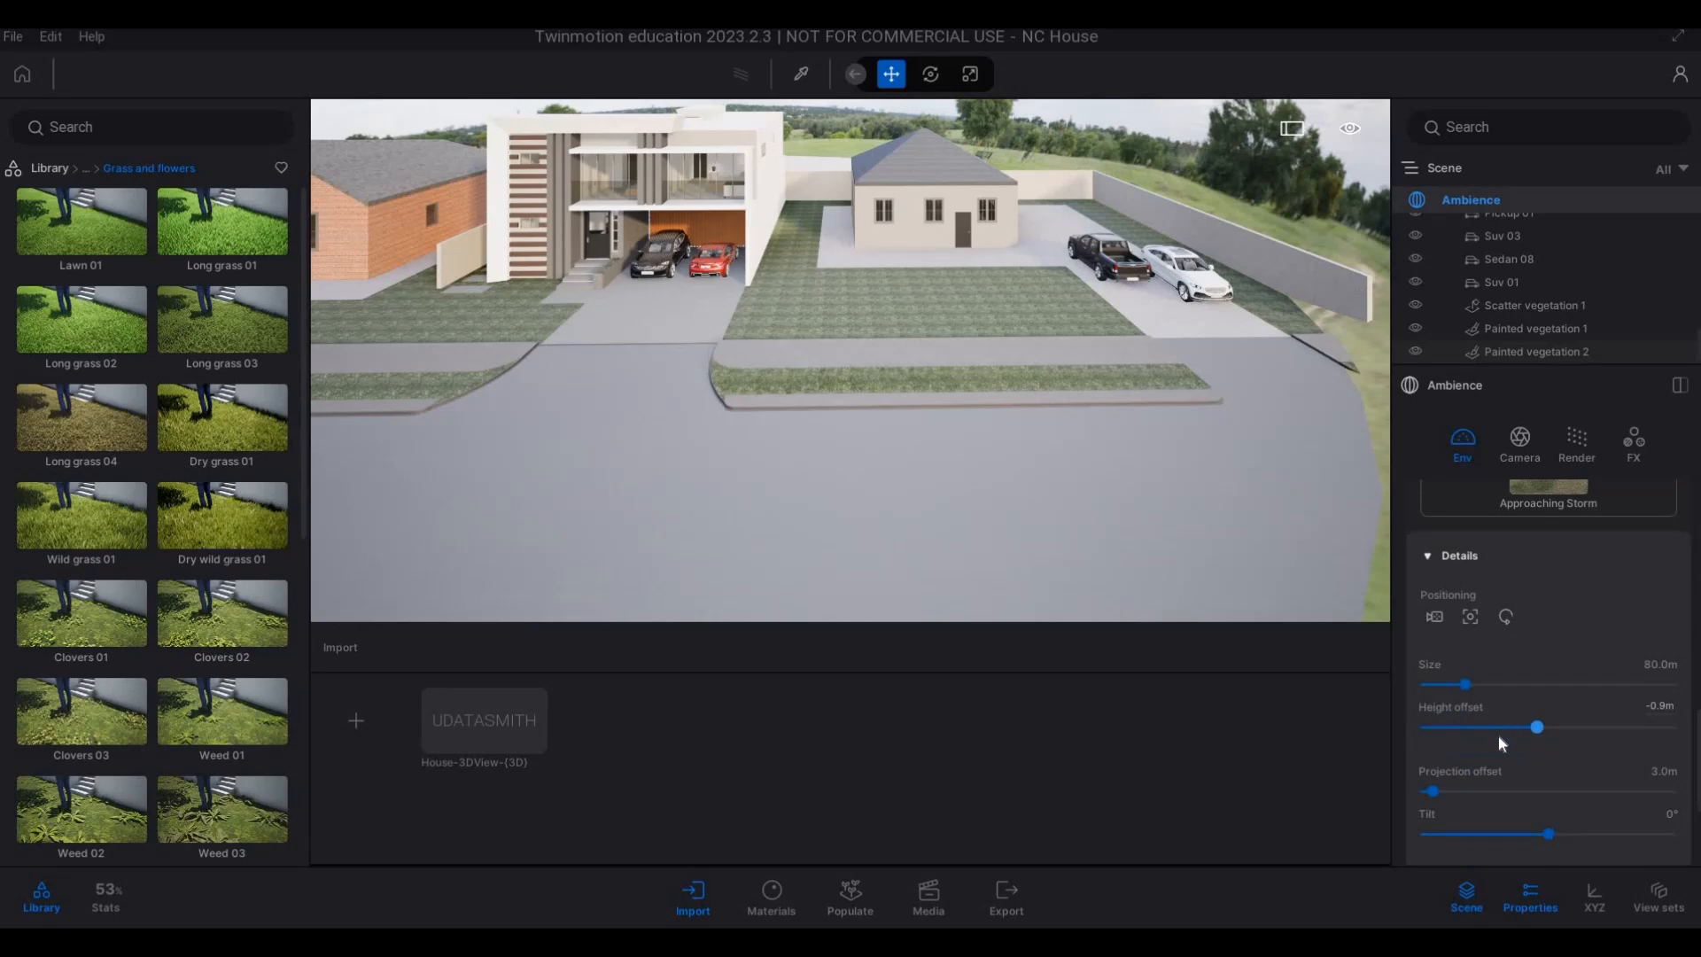
{"action": "scroll", "coordinate": [1485, 655], "scroll_direction": "down", "scroll_amount": 1}
{"action": "left_click_drag", "start_coordinate": [1466, 628], "coordinate": [1506, 628]}
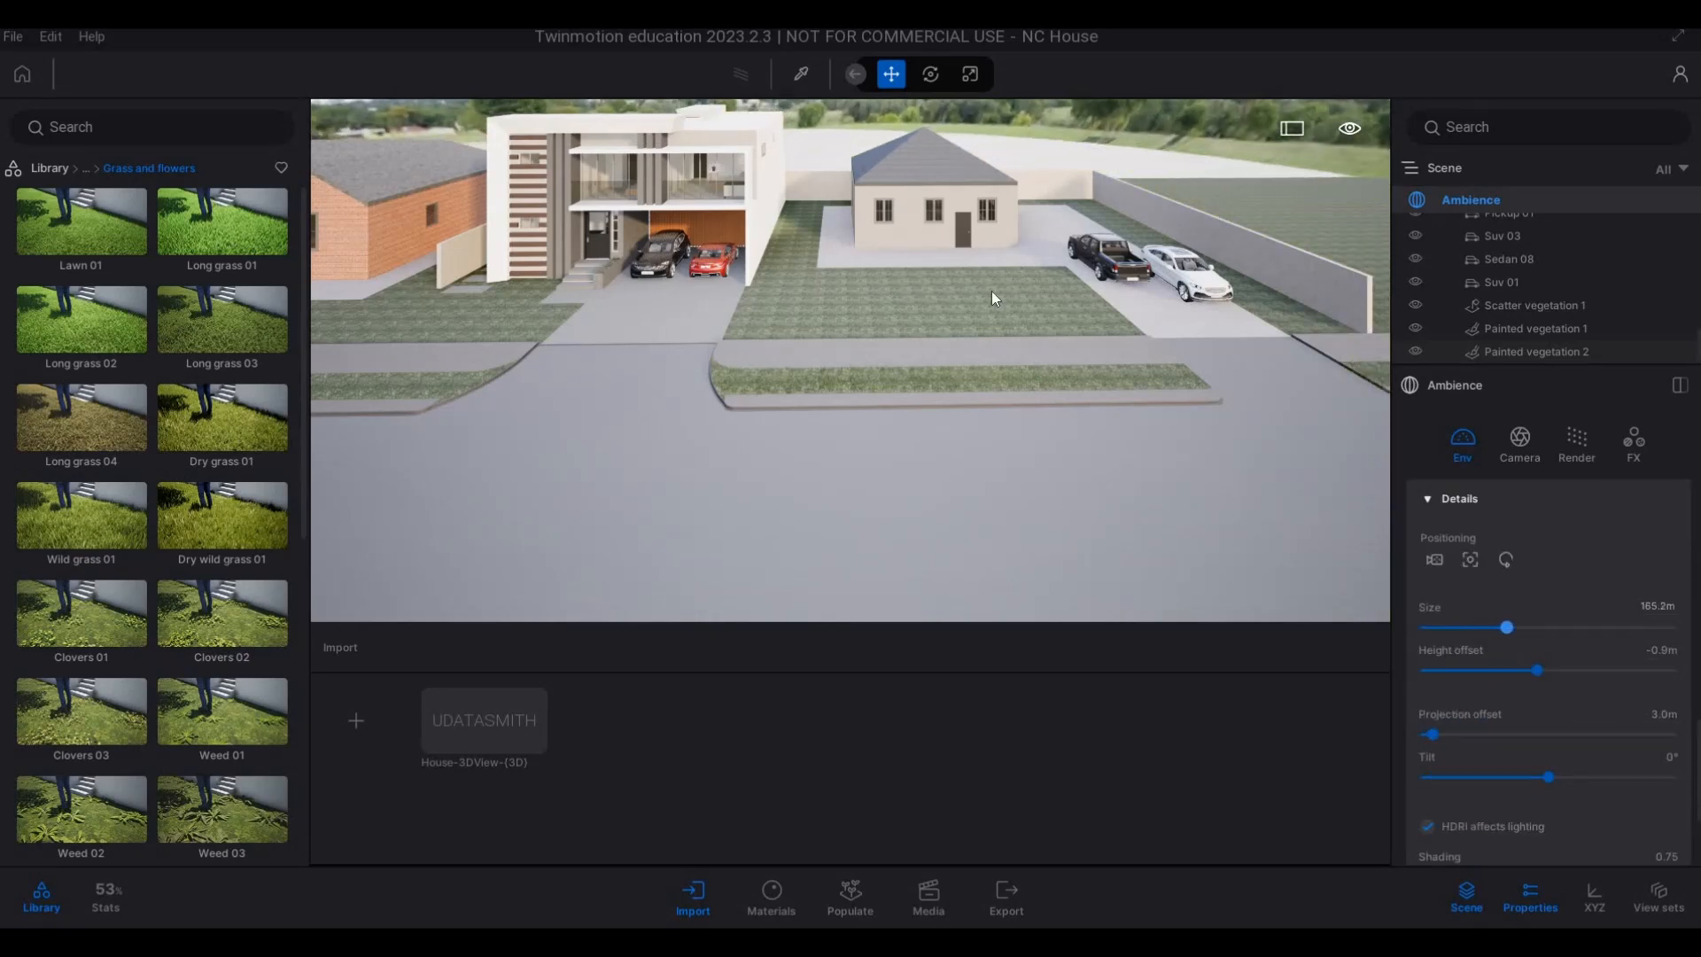
Examine the enlarged HDRI backdrop from the street and above the main house, including the bare ground behind the plots.
{"action": "key", "text": "a"}
{"action": "key", "text": "a"}
{"action": "key", "text": "w"}
{"action": "key", "text": "e"}
{"action": "key", "text": "s"}
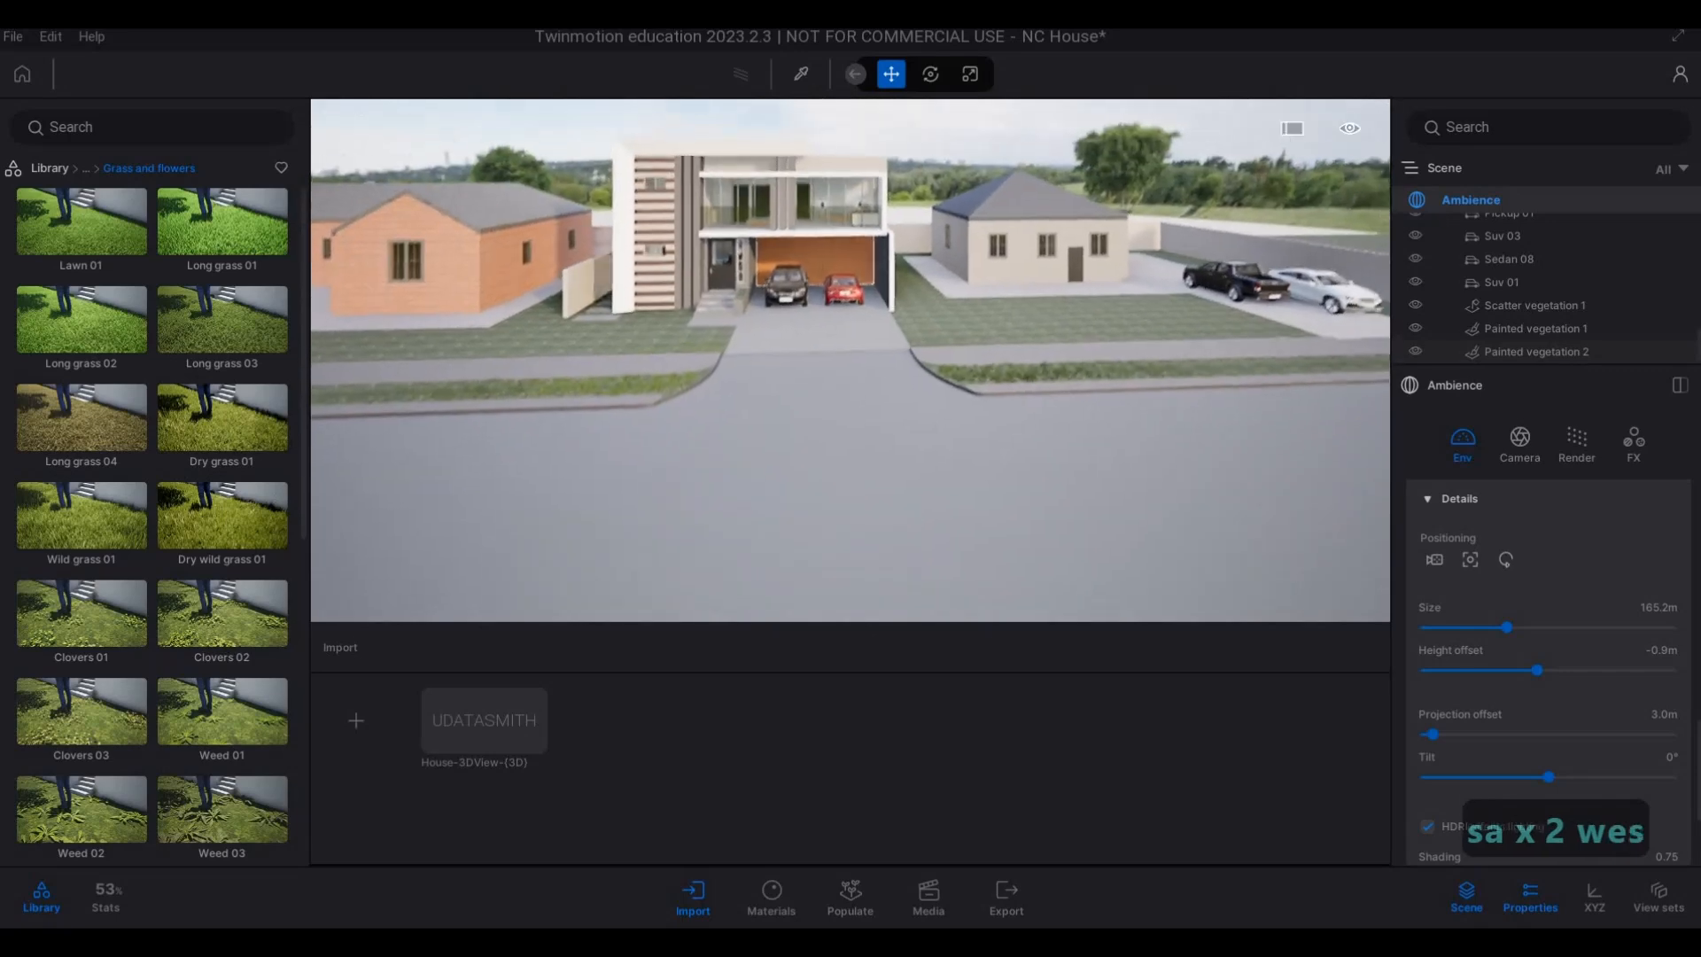
{"action": "key", "text": "a"}
{"action": "key", "text": "w"}
{"action": "key", "text": "q"}
{"action": "key", "text": "q"}
{"action": "key", "text": "q"}
{"action": "key", "text": "q"}
{"action": "key", "text": "q"}
{"action": "key", "text": "q"}
{"action": "key", "text": "q"}
{"action": "key", "text": "q"}
{"action": "key", "text": "q"}
{"action": "key", "text": "q"}
{"action": "key", "text": "q"}
{"action": "key", "text": "q"}
{"action": "key", "text": "q"}
{"action": "key", "text": "q"}
{"action": "key", "text": "q"}
{"action": "key", "text": "q"}
{"action": "key", "text": "q"}
{"action": "key", "text": "q"}
{"action": "key", "text": "q"}
{"action": "key", "text": "q"}
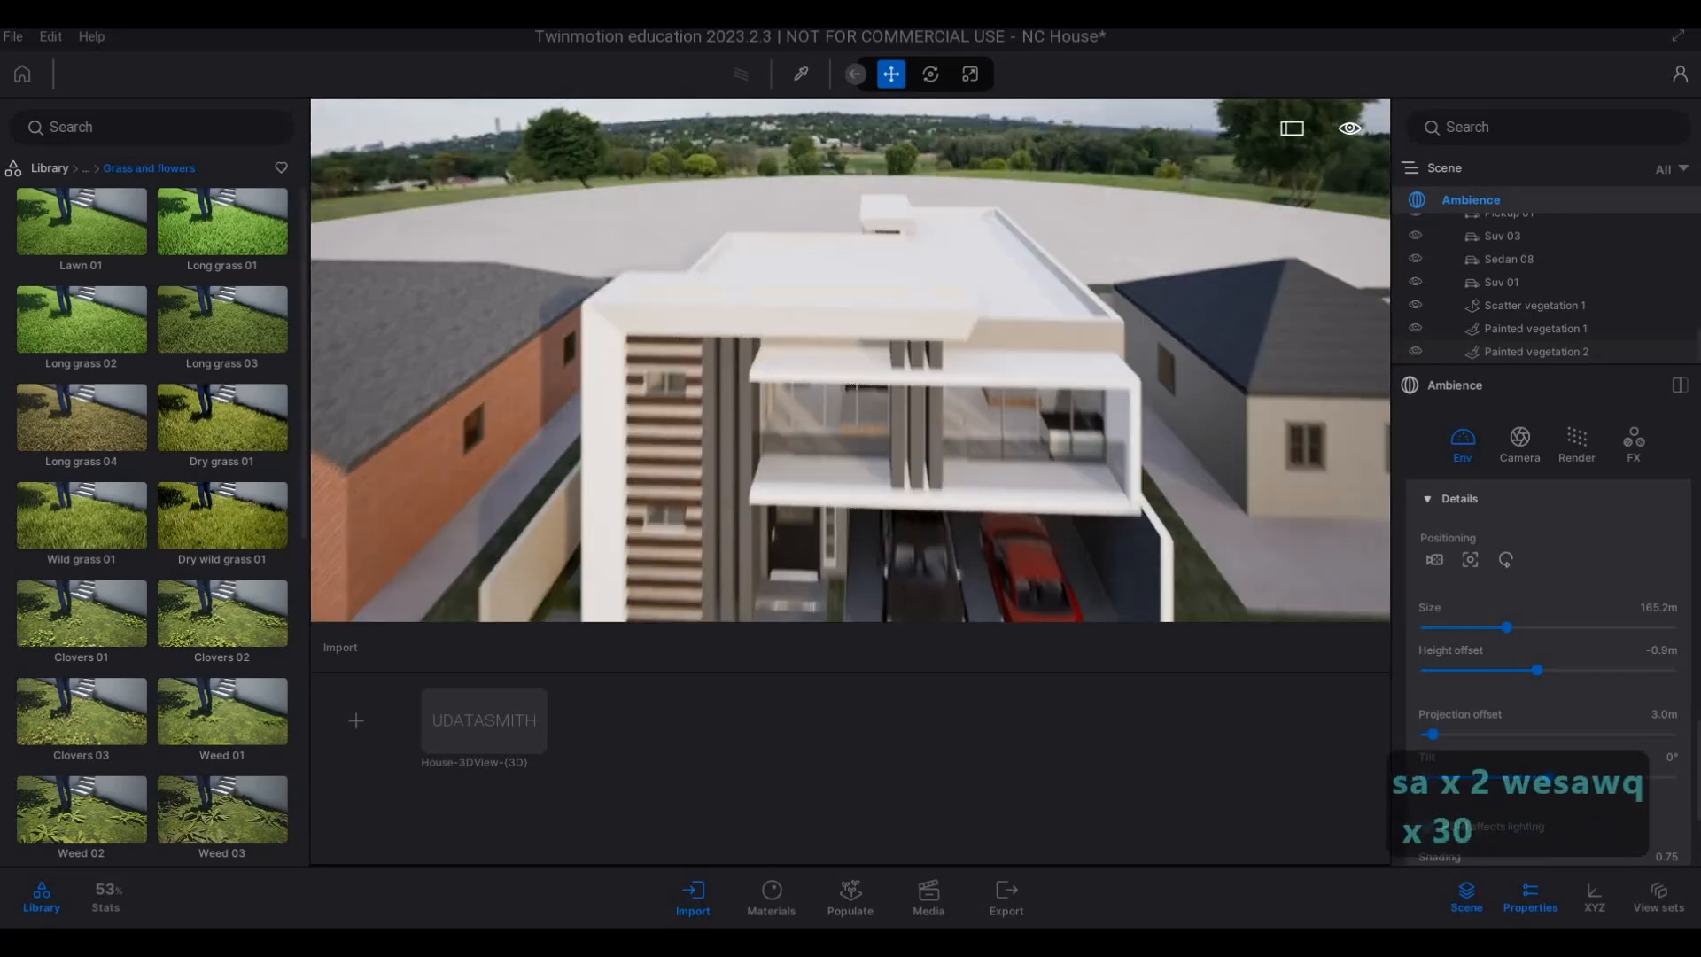
{"action": "key", "text": "q"}
{"action": "key", "text": "q"}
{"action": "key", "text": "q"}
{"action": "key", "text": "q"}
{"action": "key", "text": "q"}
{"action": "key", "text": "q"}
{"action": "key", "text": "q"}
{"action": "key", "text": "q"}
{"action": "key", "text": "q"}
{"action": "key", "text": "q"}
{"action": "key", "text": "q"}
{"action": "key", "text": "q"}
{"action": "key", "text": "q"}
{"action": "key", "text": "q"}
{"action": "key", "text": "q"}
{"action": "key", "text": "q"}
{"action": "key", "text": "q"}
{"action": "key", "text": "q"}
{"action": "key", "text": "q"}
{"action": "key", "text": "q"}
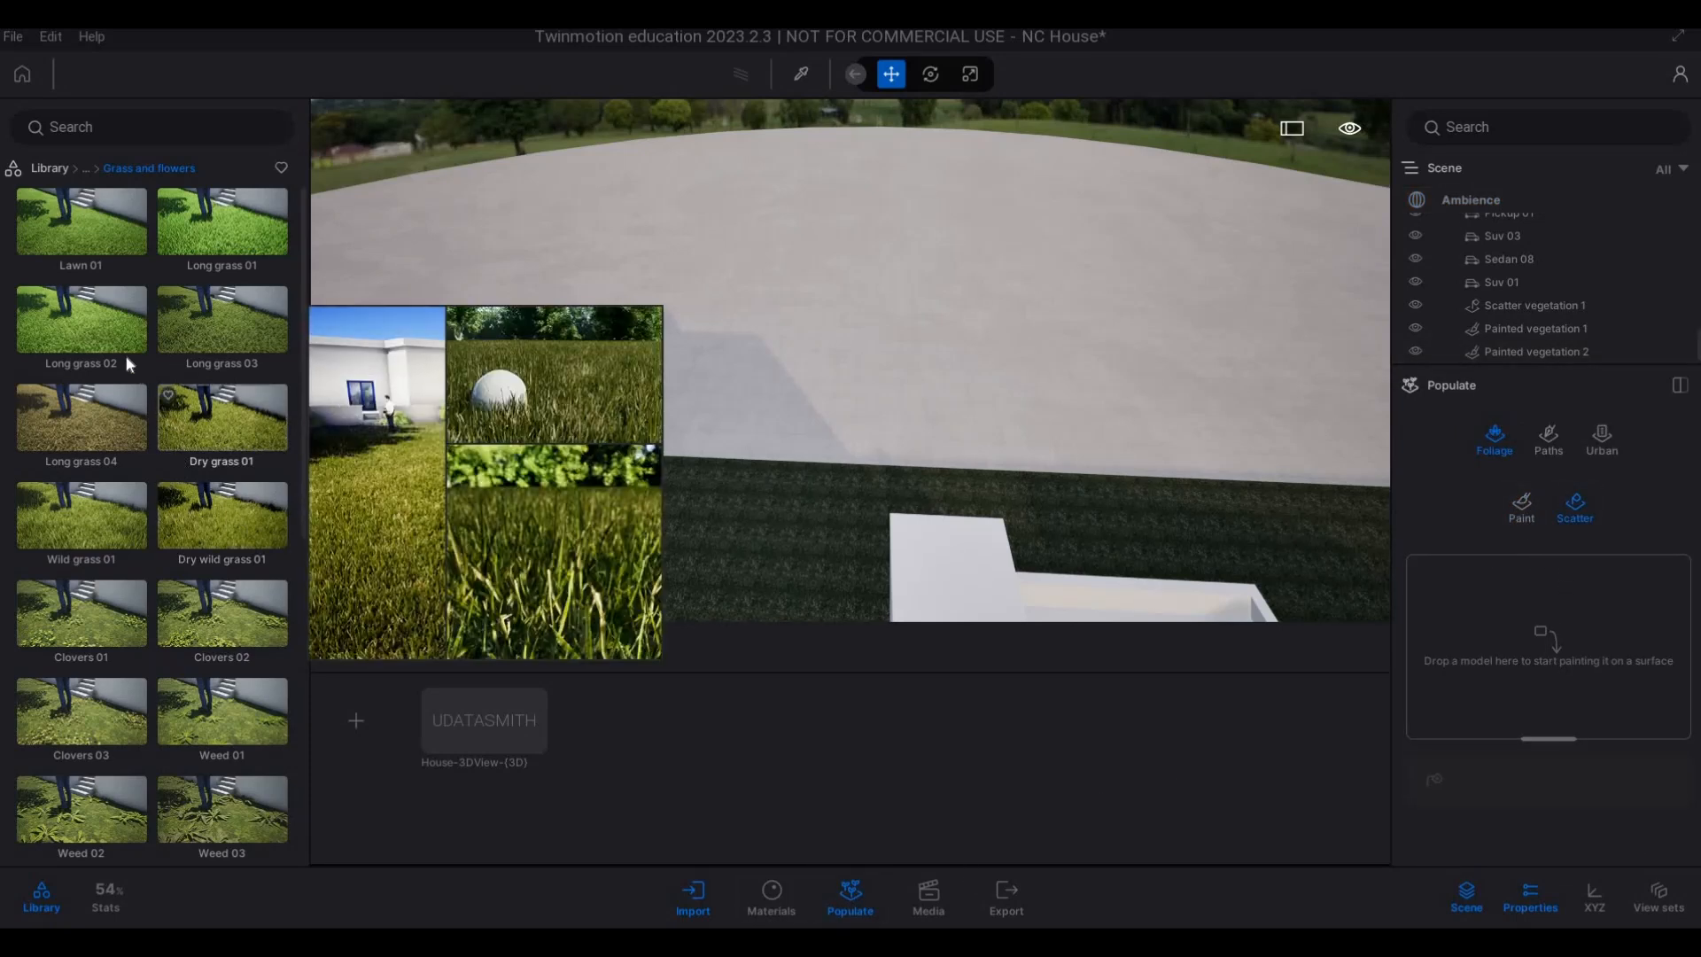
Scatter Long grass 02 over the bare ground surface behind the main house.
{"action": "left_click_drag", "start_coordinate": [110, 349], "coordinate": [1464, 592]}
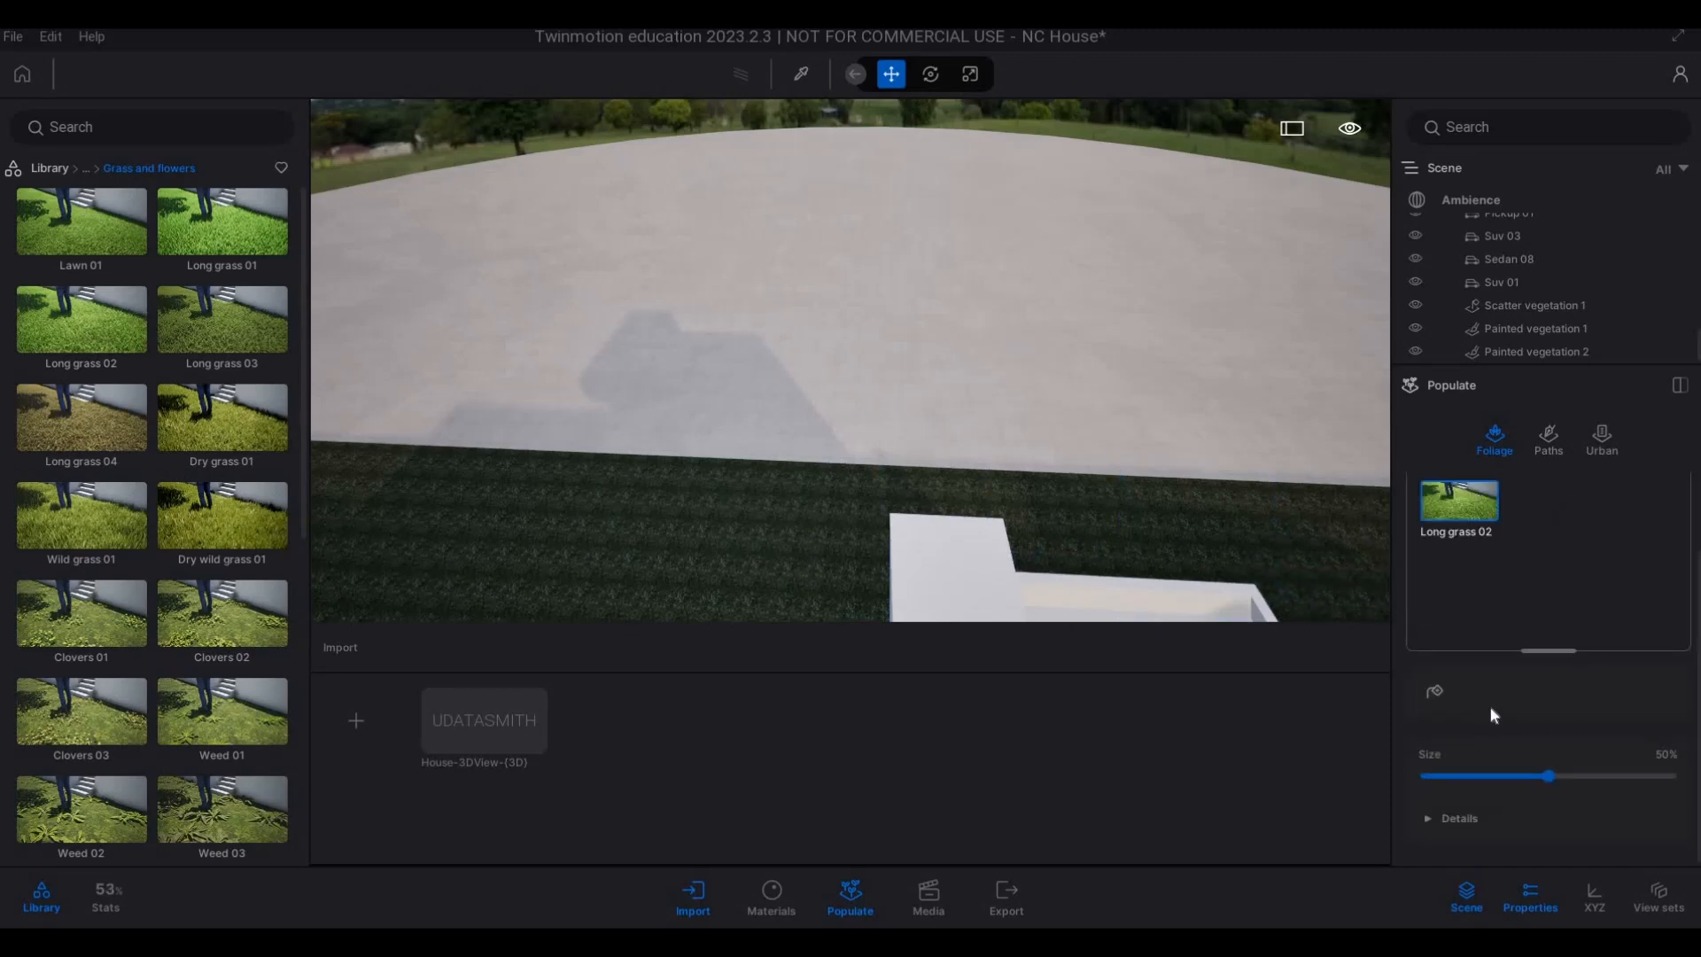
{"action": "left_click", "coordinate": [1436, 690]}
{"action": "left_click", "coordinate": [921, 365]}
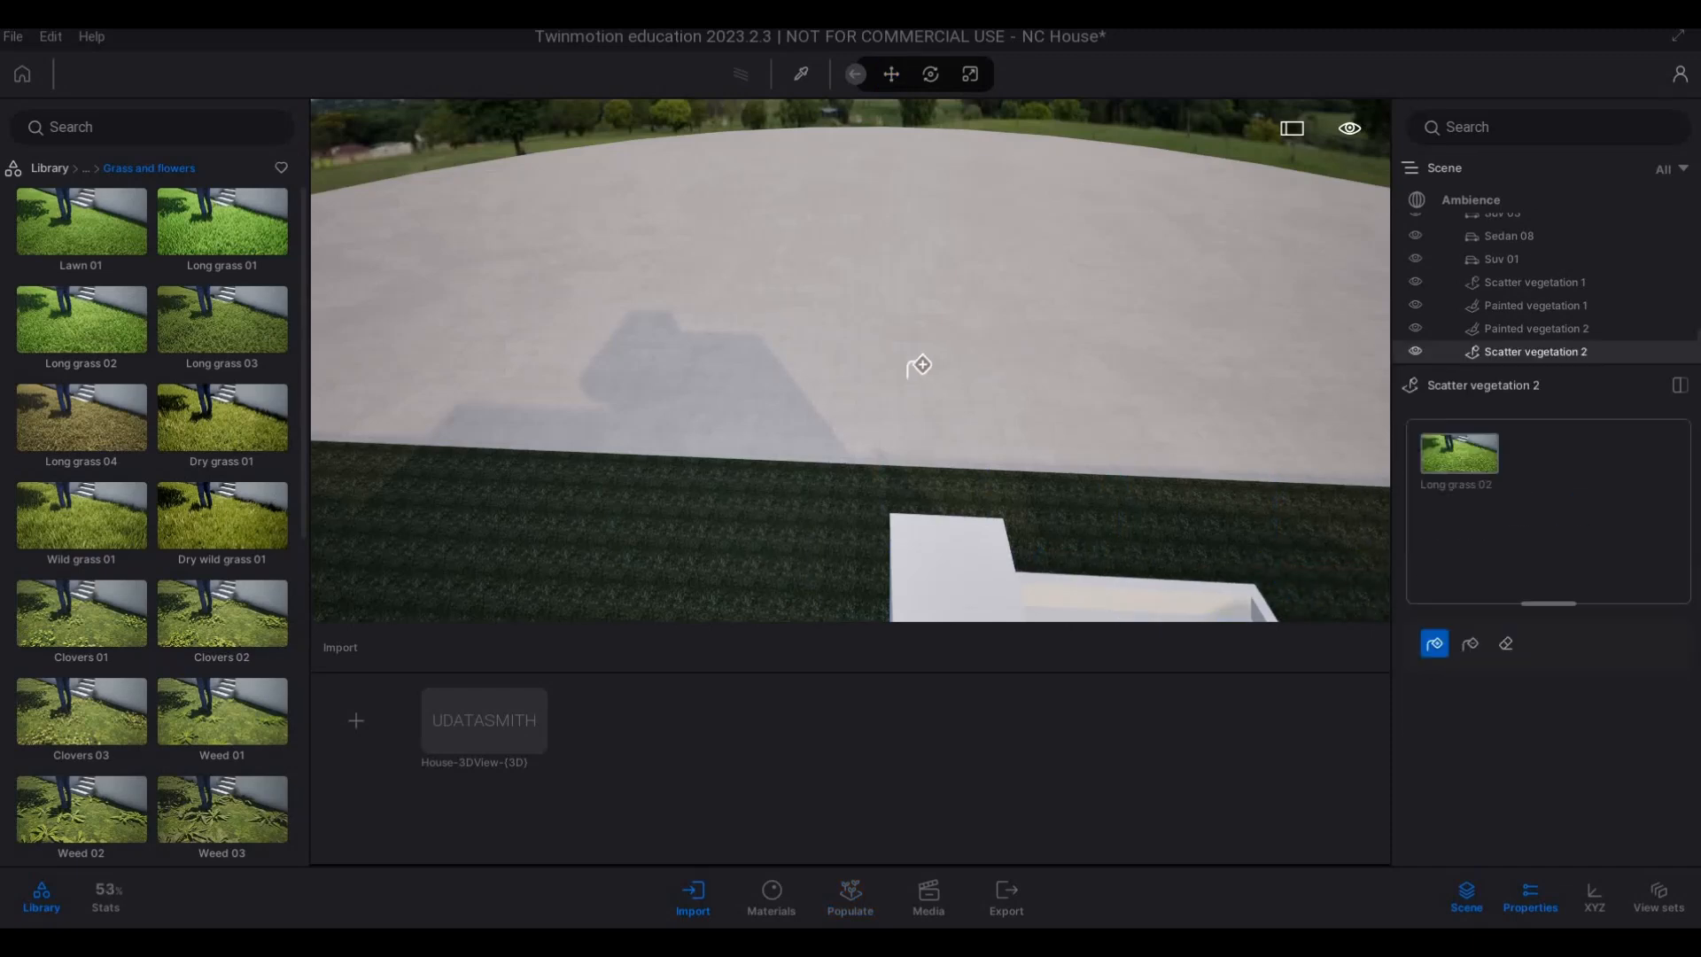
Inspect the density of the scattered grass on the bare ground behind the house, close up and from above.
{"action": "key", "text": "w"}
{"action": "key", "text": "q"}
{"action": "key", "text": "e"}
{"action": "key", "text": "q"}
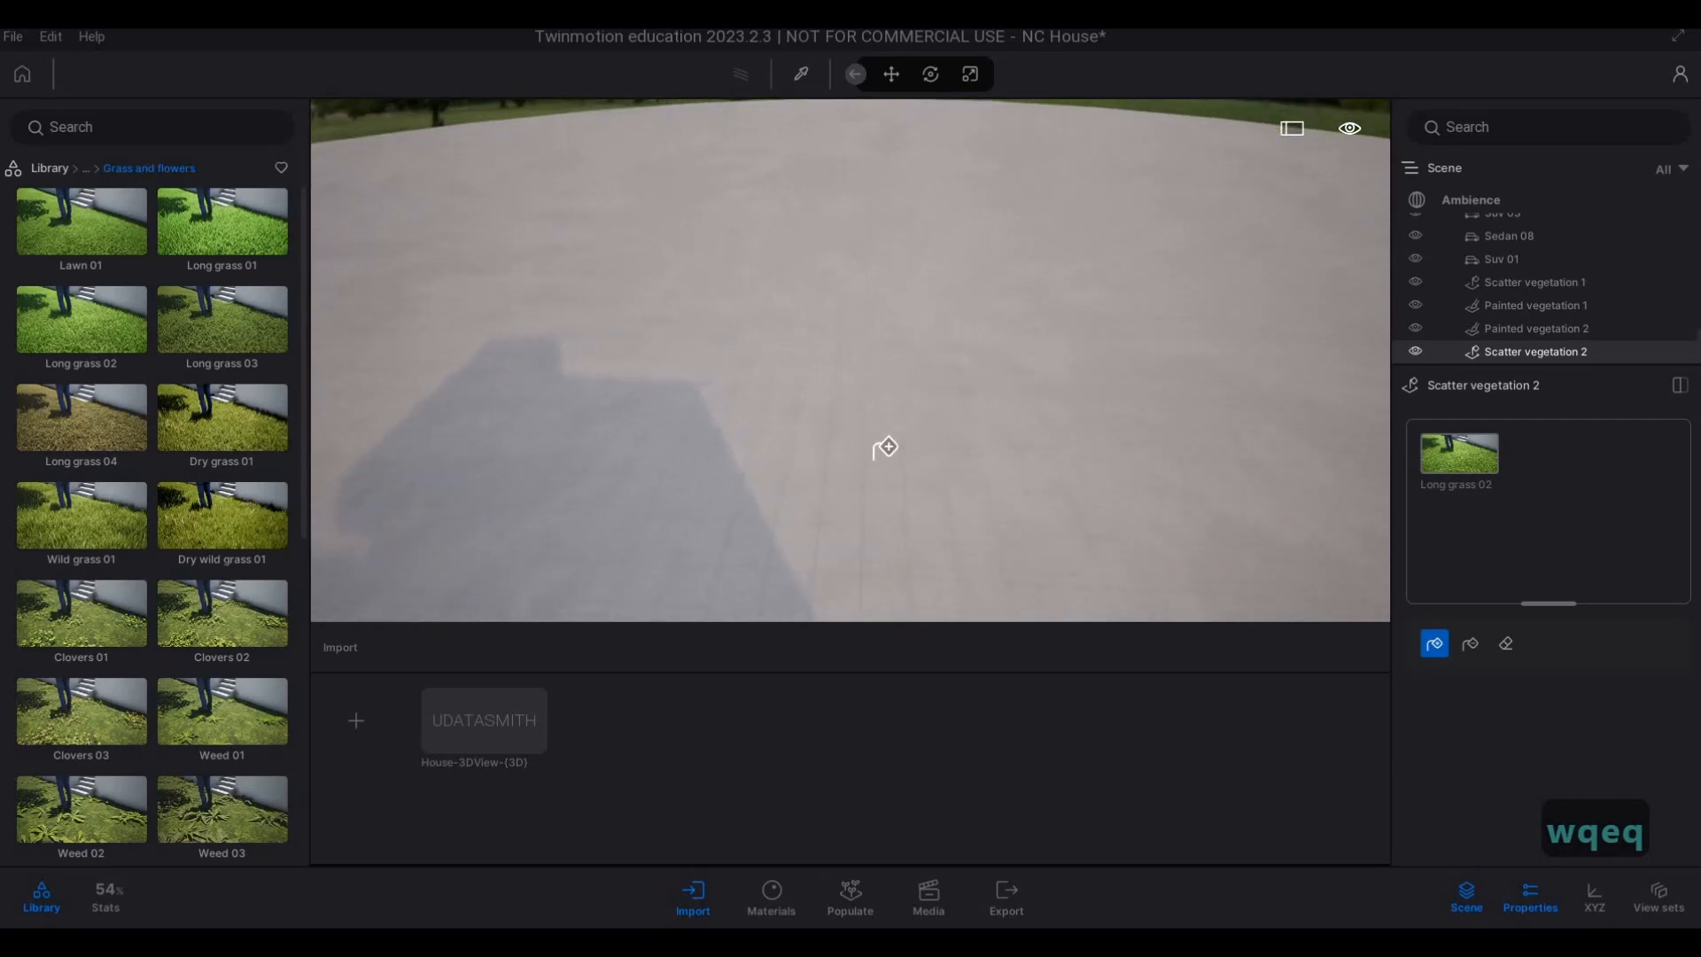
{"action": "key", "text": "q"}
{"action": "key", "text": "q"}
{"action": "key", "text": "q"}
{"action": "key", "text": "q"}
{"action": "key", "text": "q"}
{"action": "key", "text": "a"}
{"action": "key", "text": "q"}
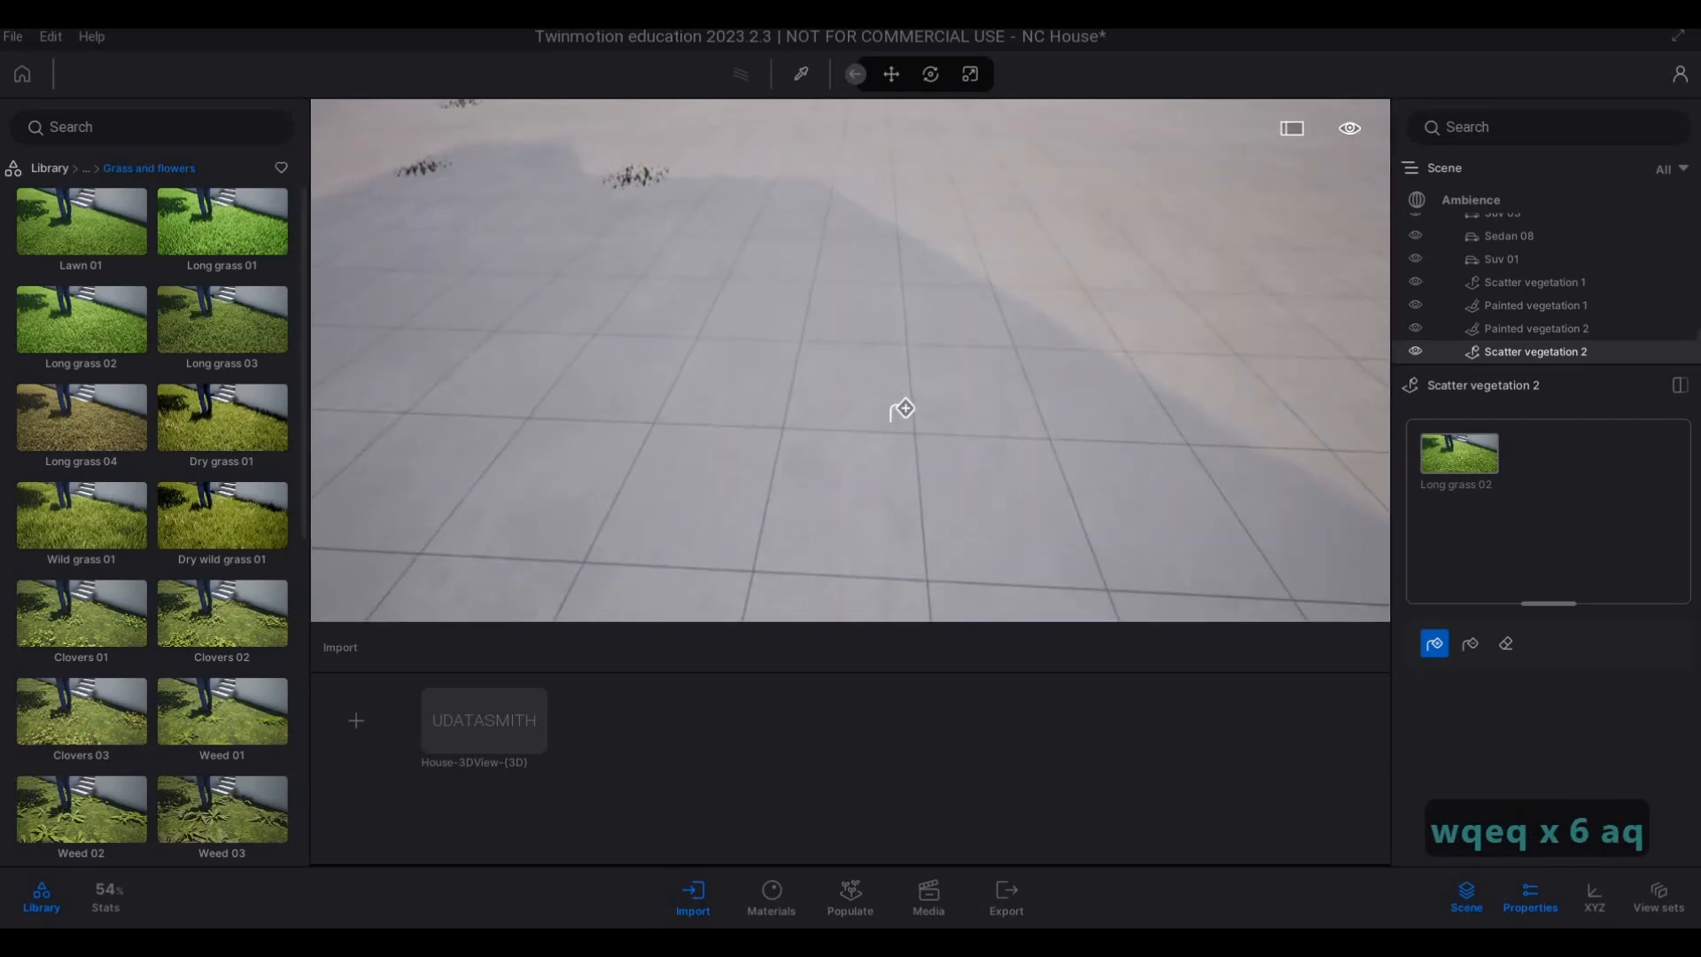
{"action": "key", "text": "s"}
{"action": "key", "text": "s"}
{"action": "key", "text": "s"}
{"action": "key", "text": "s"}
{"action": "key", "text": "s"}
{"action": "key", "text": "s"}
{"action": "key", "text": "s"}
{"action": "key", "text": "s"}
{"action": "key", "text": "s"}
{"action": "key", "text": "d"}
{"action": "key", "text": "s"}
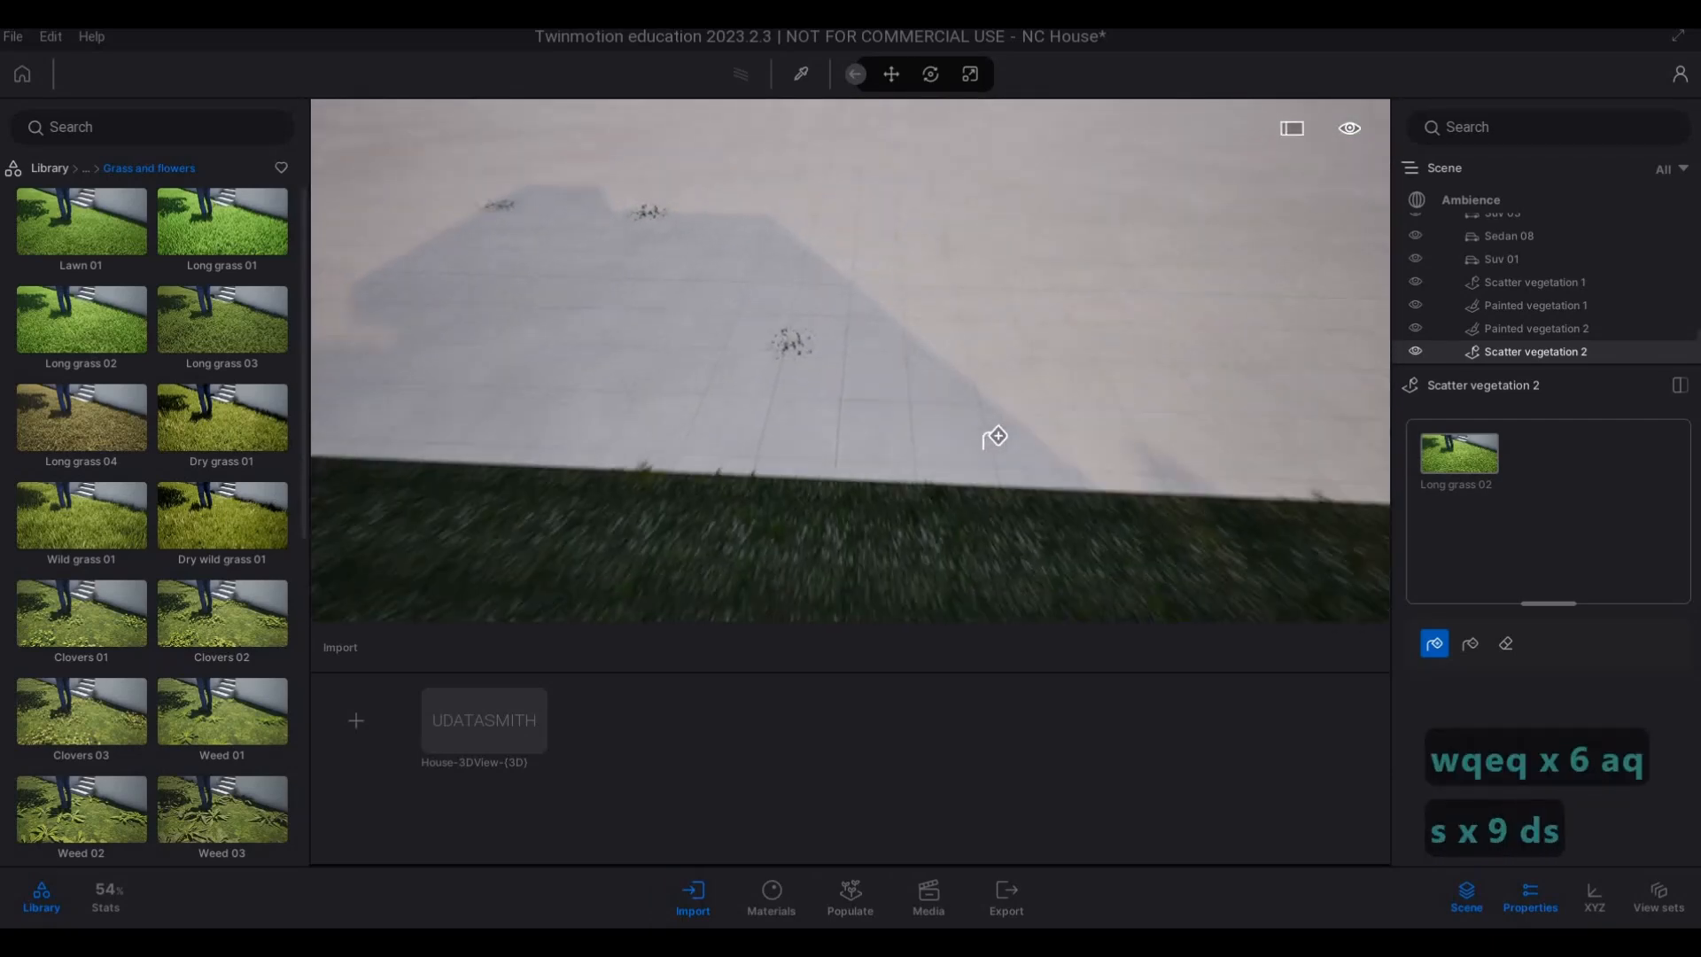
{"action": "key", "text": "q"}
Open the natural ground materials in the library.
{"action": "left_click", "coordinate": [56, 172]}
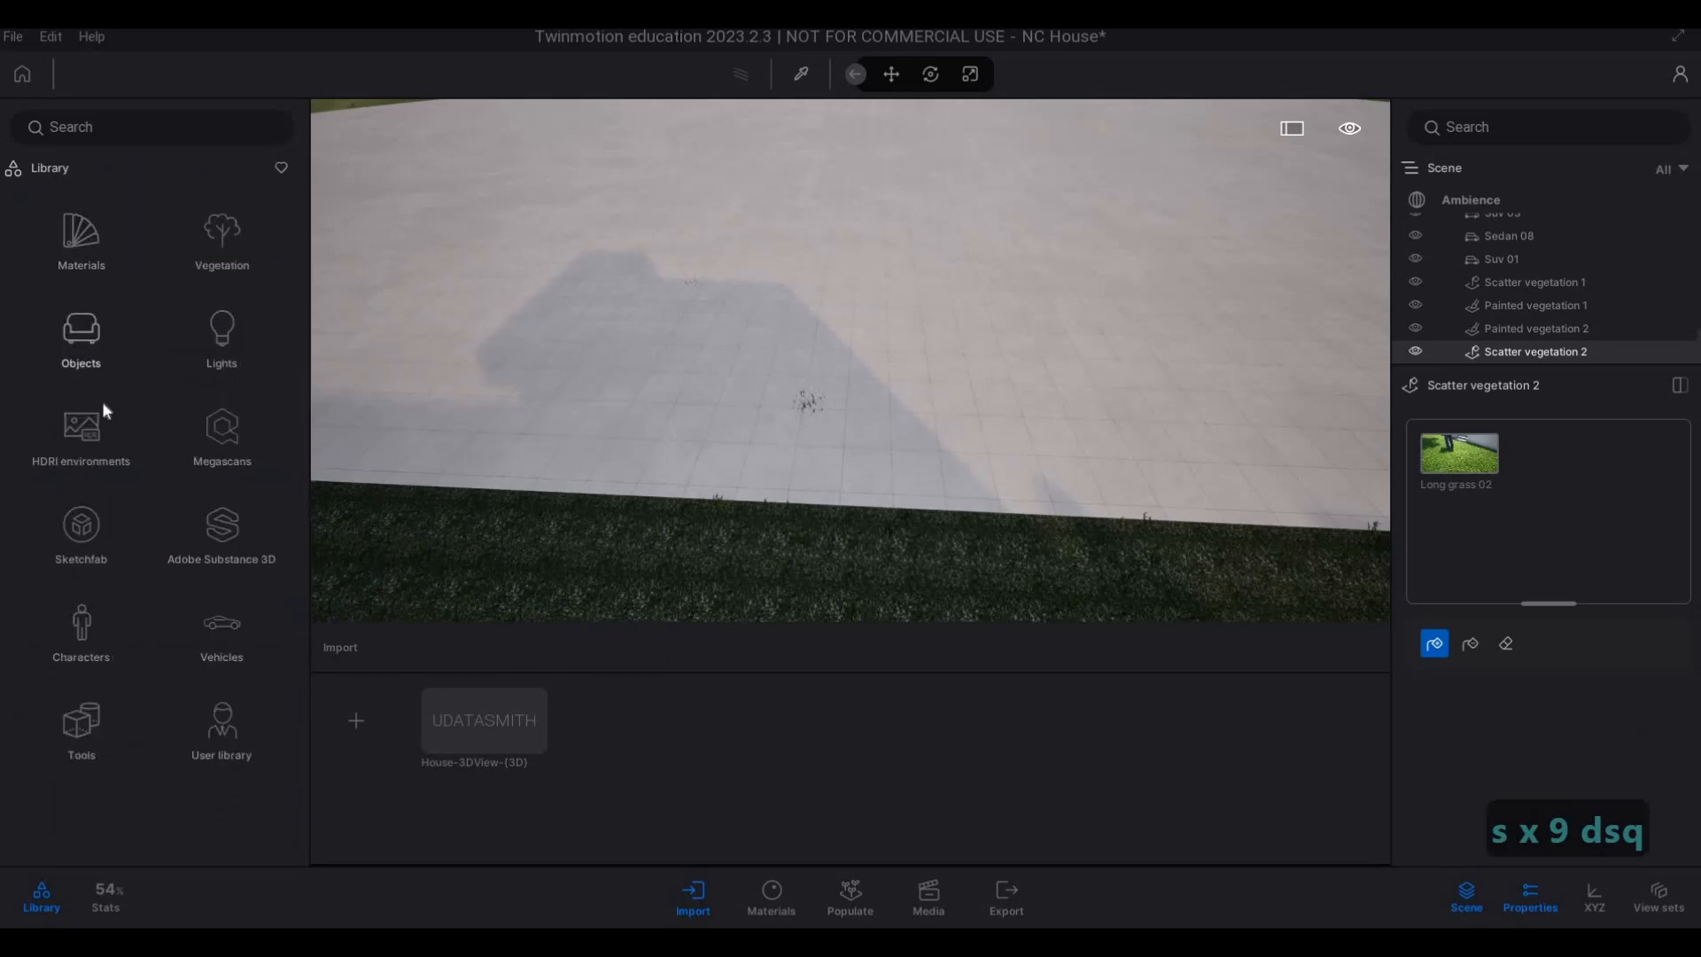
{"action": "left_click", "coordinate": [78, 259]}
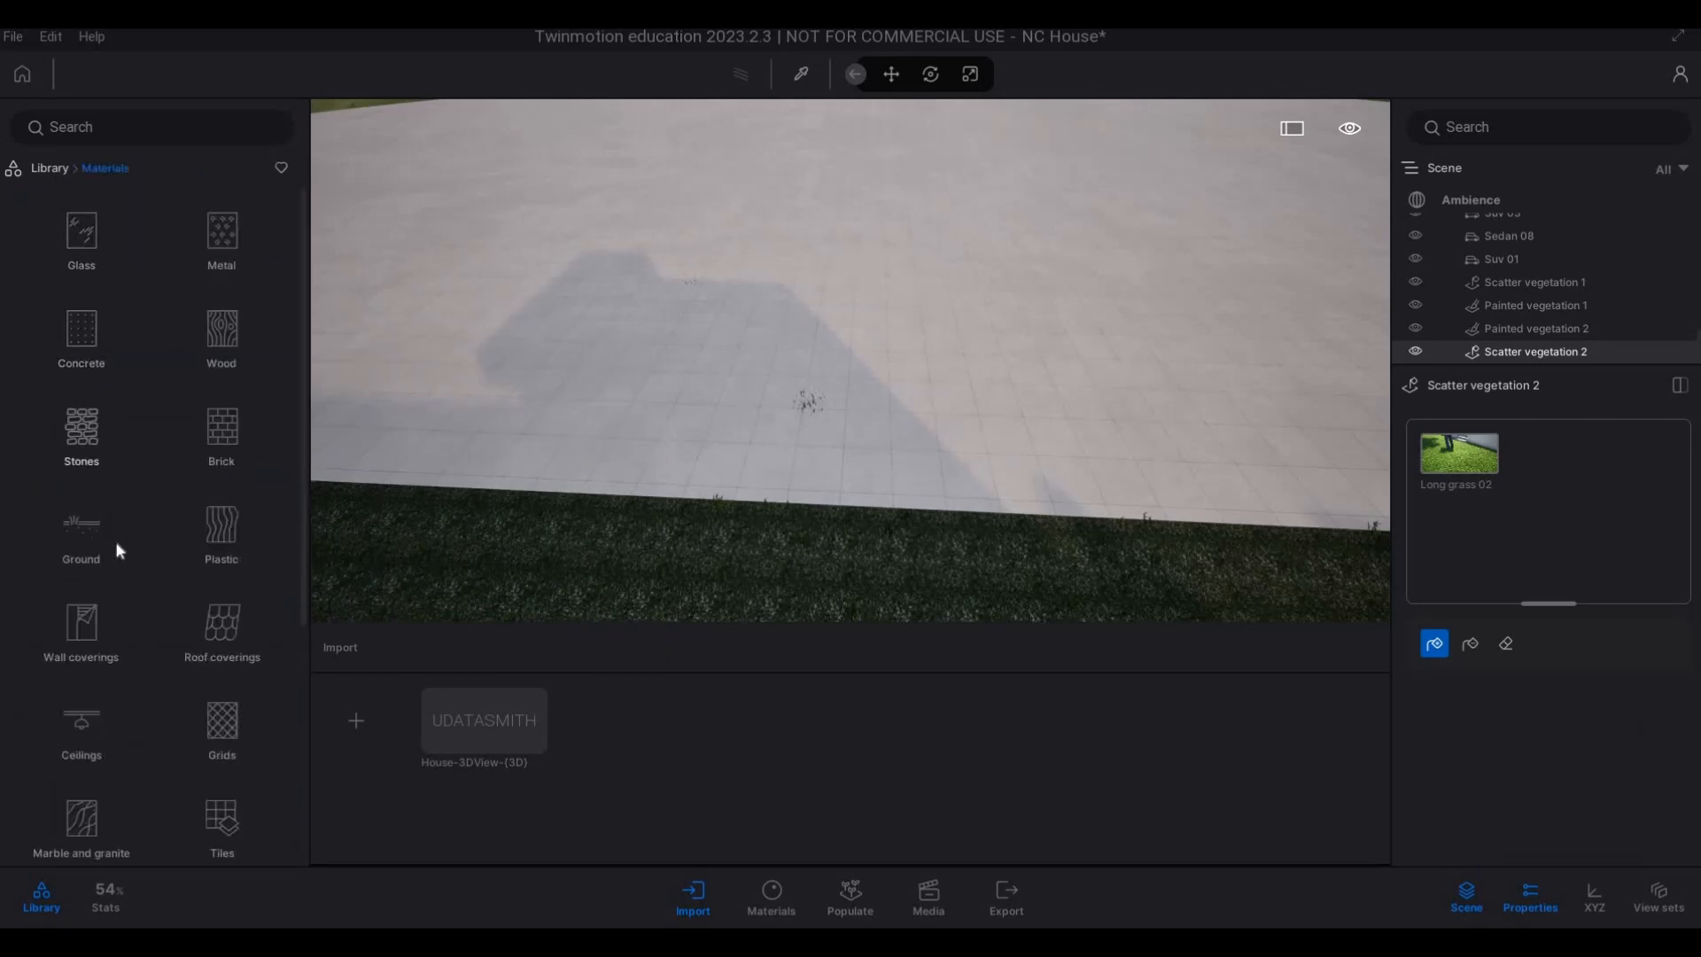
{"action": "left_click", "coordinate": [88, 531]}
{"action": "left_click", "coordinate": [81, 242]}
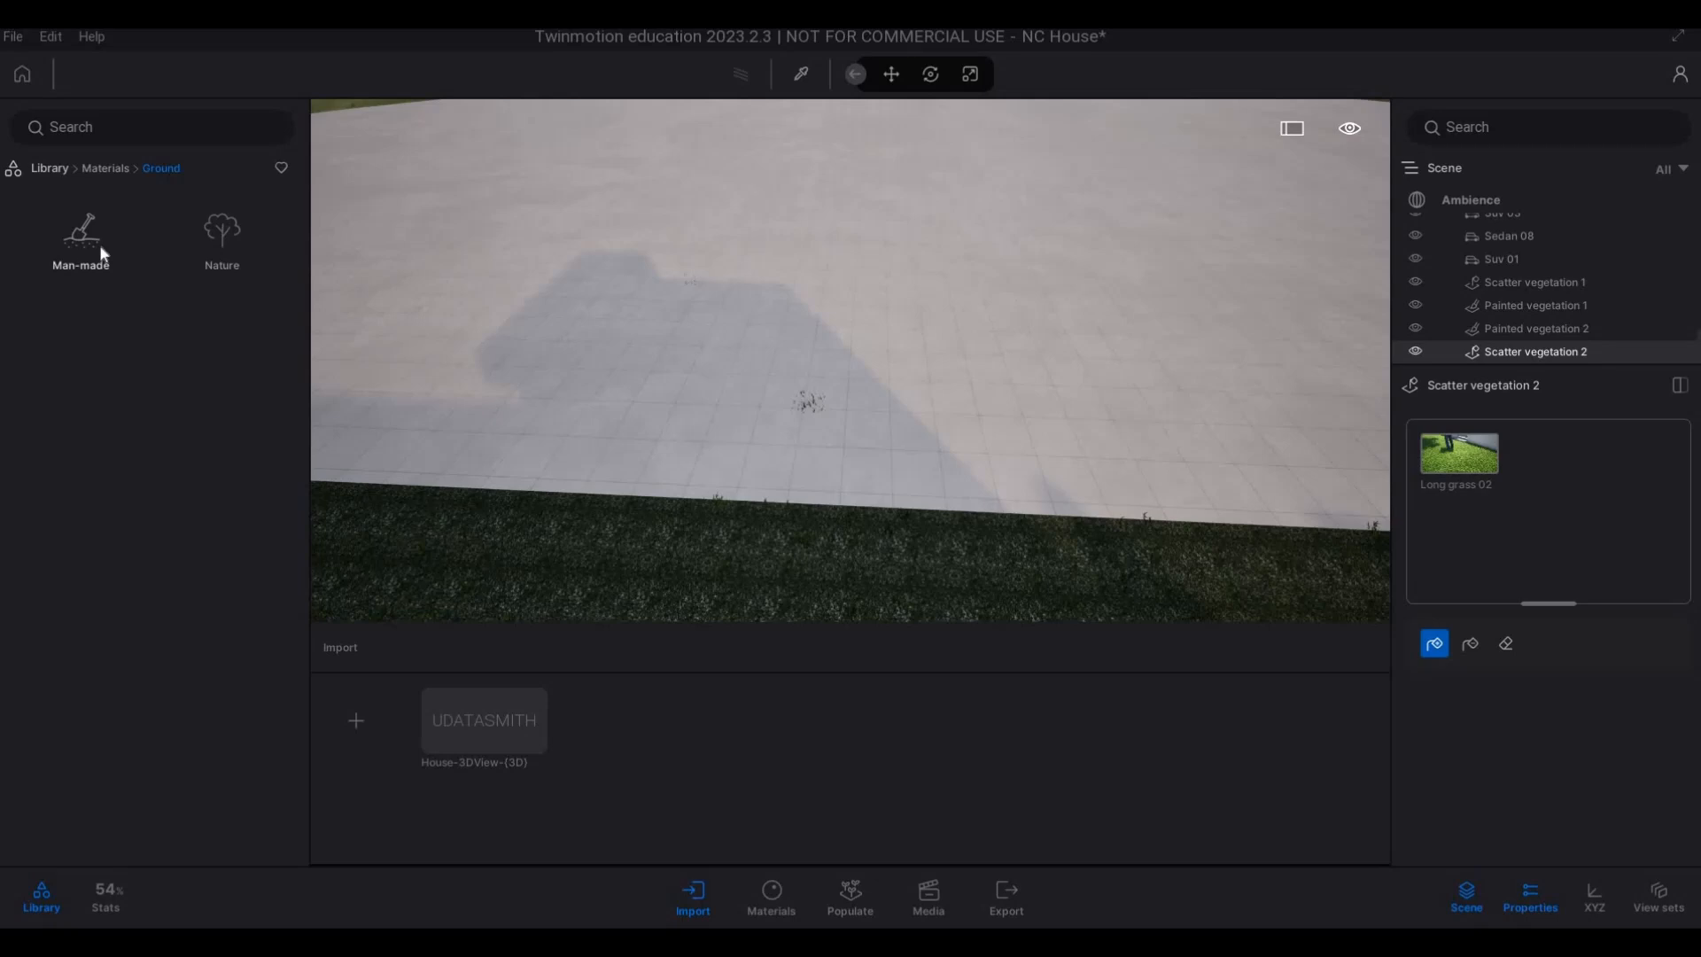
{"action": "left_click", "coordinate": [123, 168]}
{"action": "left_click", "coordinate": [214, 241]}
Try the Grass 4, Grass 5 and Grass 1 materials on the bare ground behind the house.
{"action": "left_click_drag", "start_coordinate": [228, 321], "coordinate": [689, 343]}
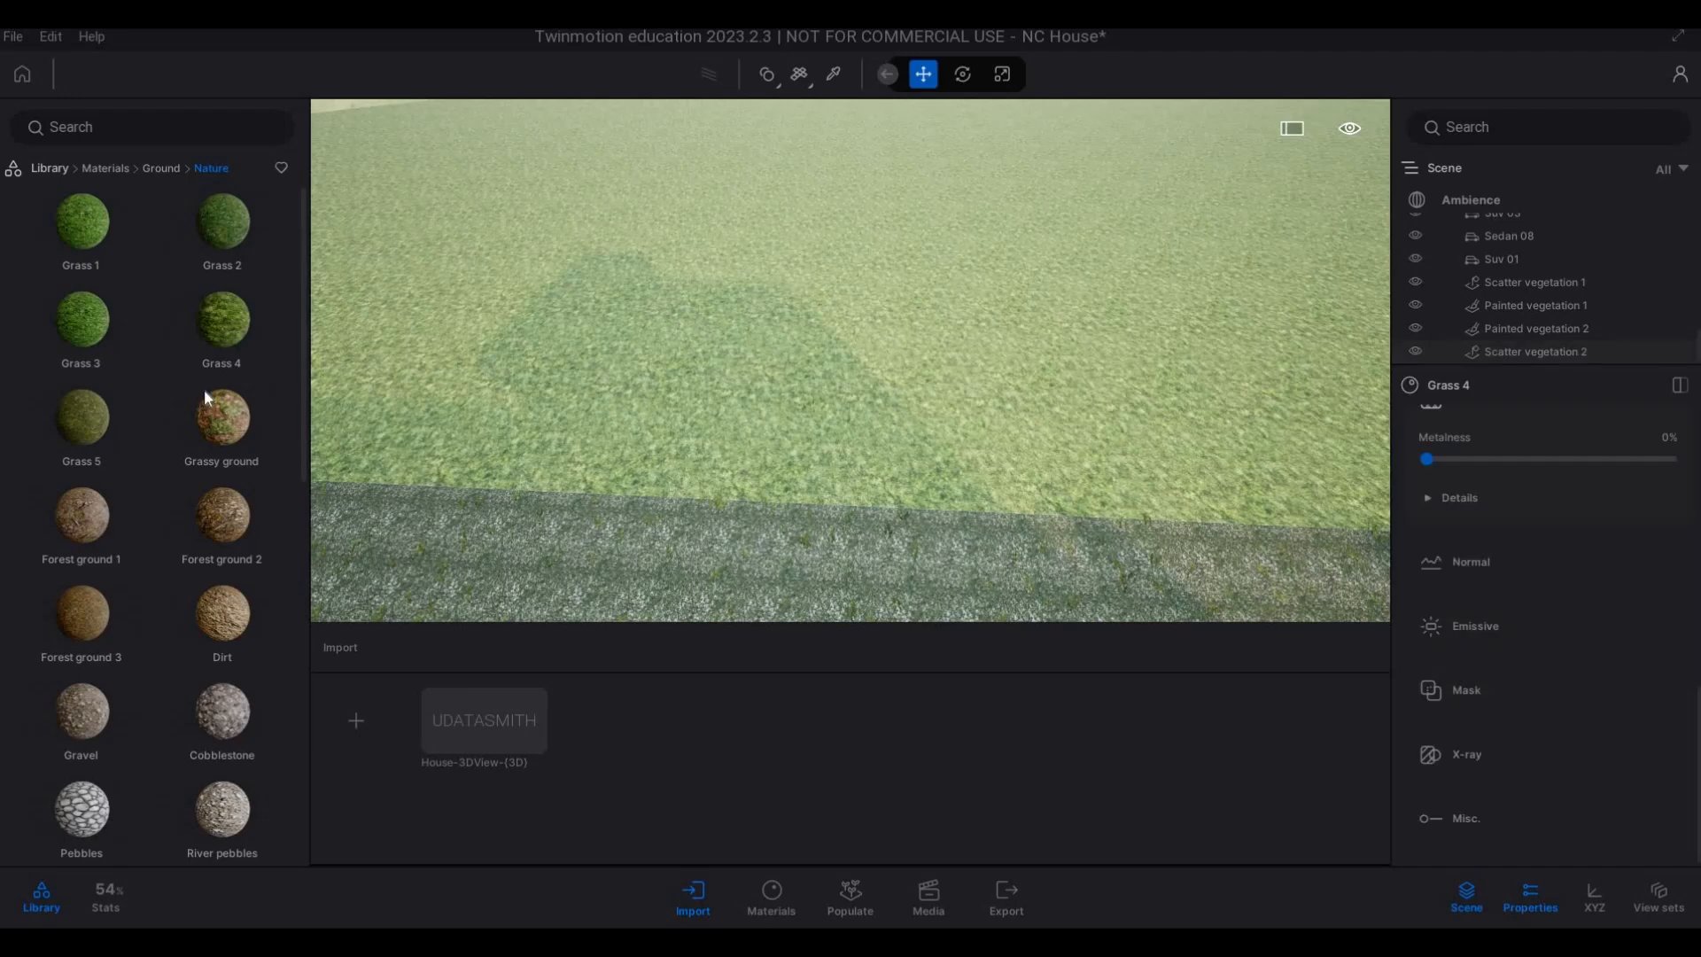
{"action": "left_click_drag", "start_coordinate": [87, 416], "coordinate": [687, 345]}
{"action": "left_click_drag", "start_coordinate": [223, 320], "coordinate": [581, 324]}
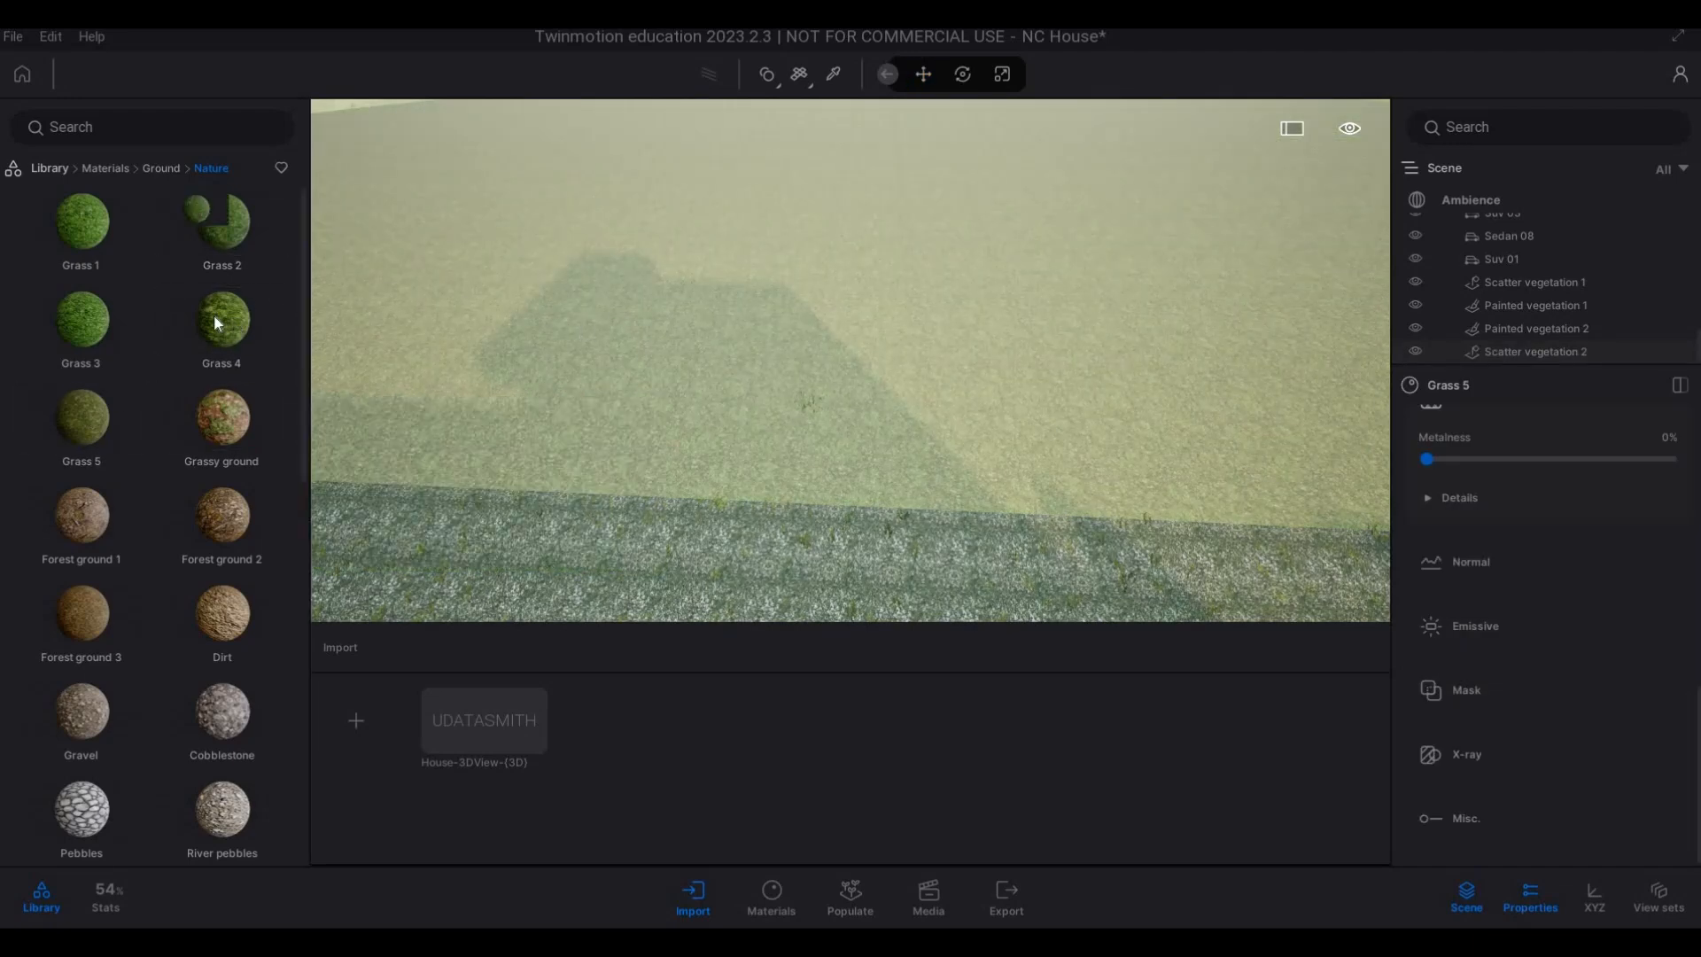
{"action": "left_click_drag", "start_coordinate": [103, 232], "coordinate": [609, 379]}
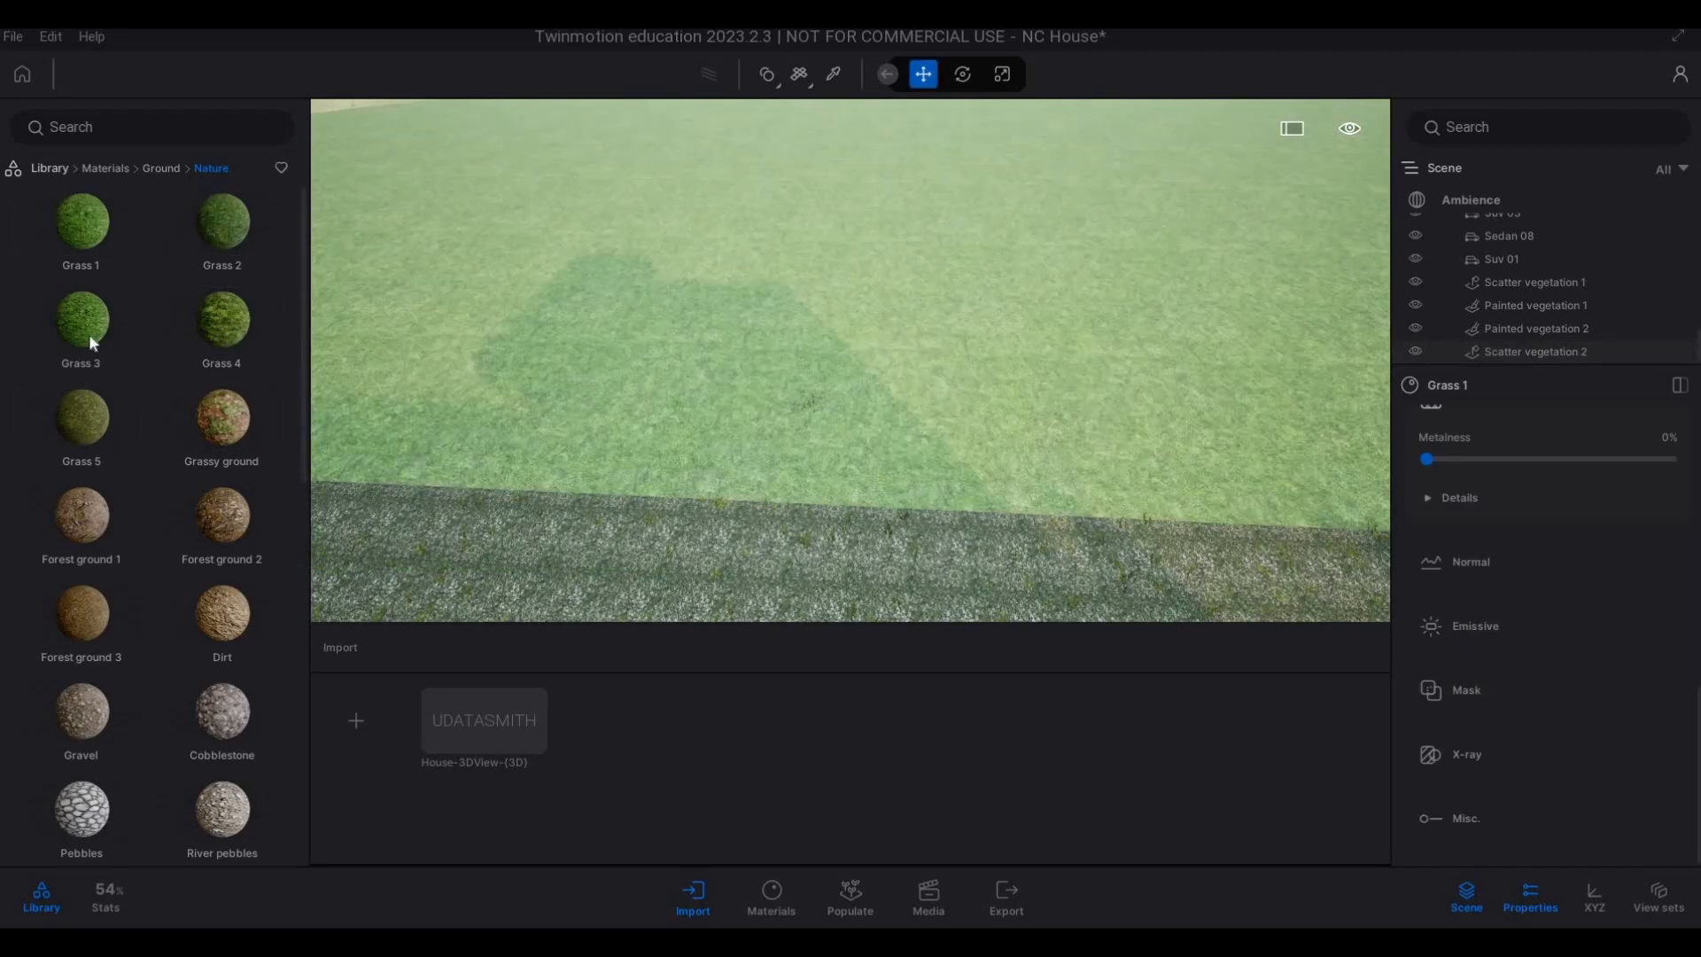
{"action": "left_click_drag", "start_coordinate": [82, 319], "coordinate": [788, 362]}
{"action": "key", "text": "s"}
{"action": "key", "text": "s"}
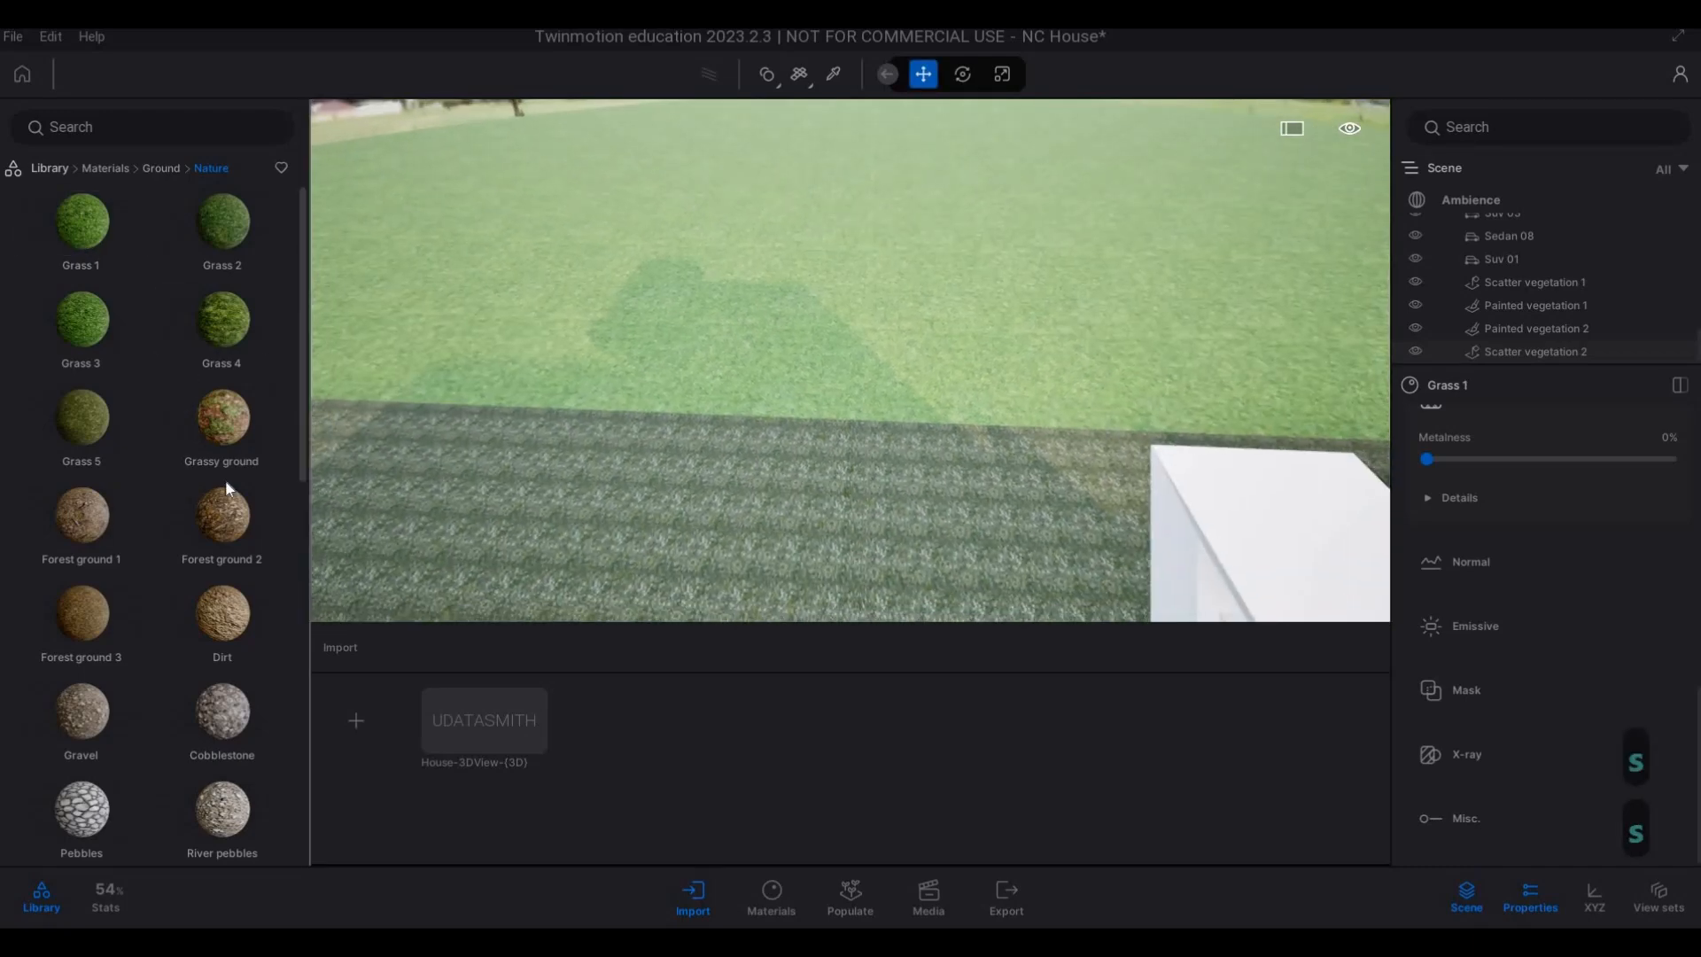
Apply the Grass 5 material to the large ground surface behind the house.
{"action": "key", "text": "w"}
{"action": "key", "text": "w"}
{"action": "key", "text": "w"}
{"action": "key", "text": "w"}
{"action": "left_click_drag", "start_coordinate": [109, 422], "coordinate": [870, 402]}
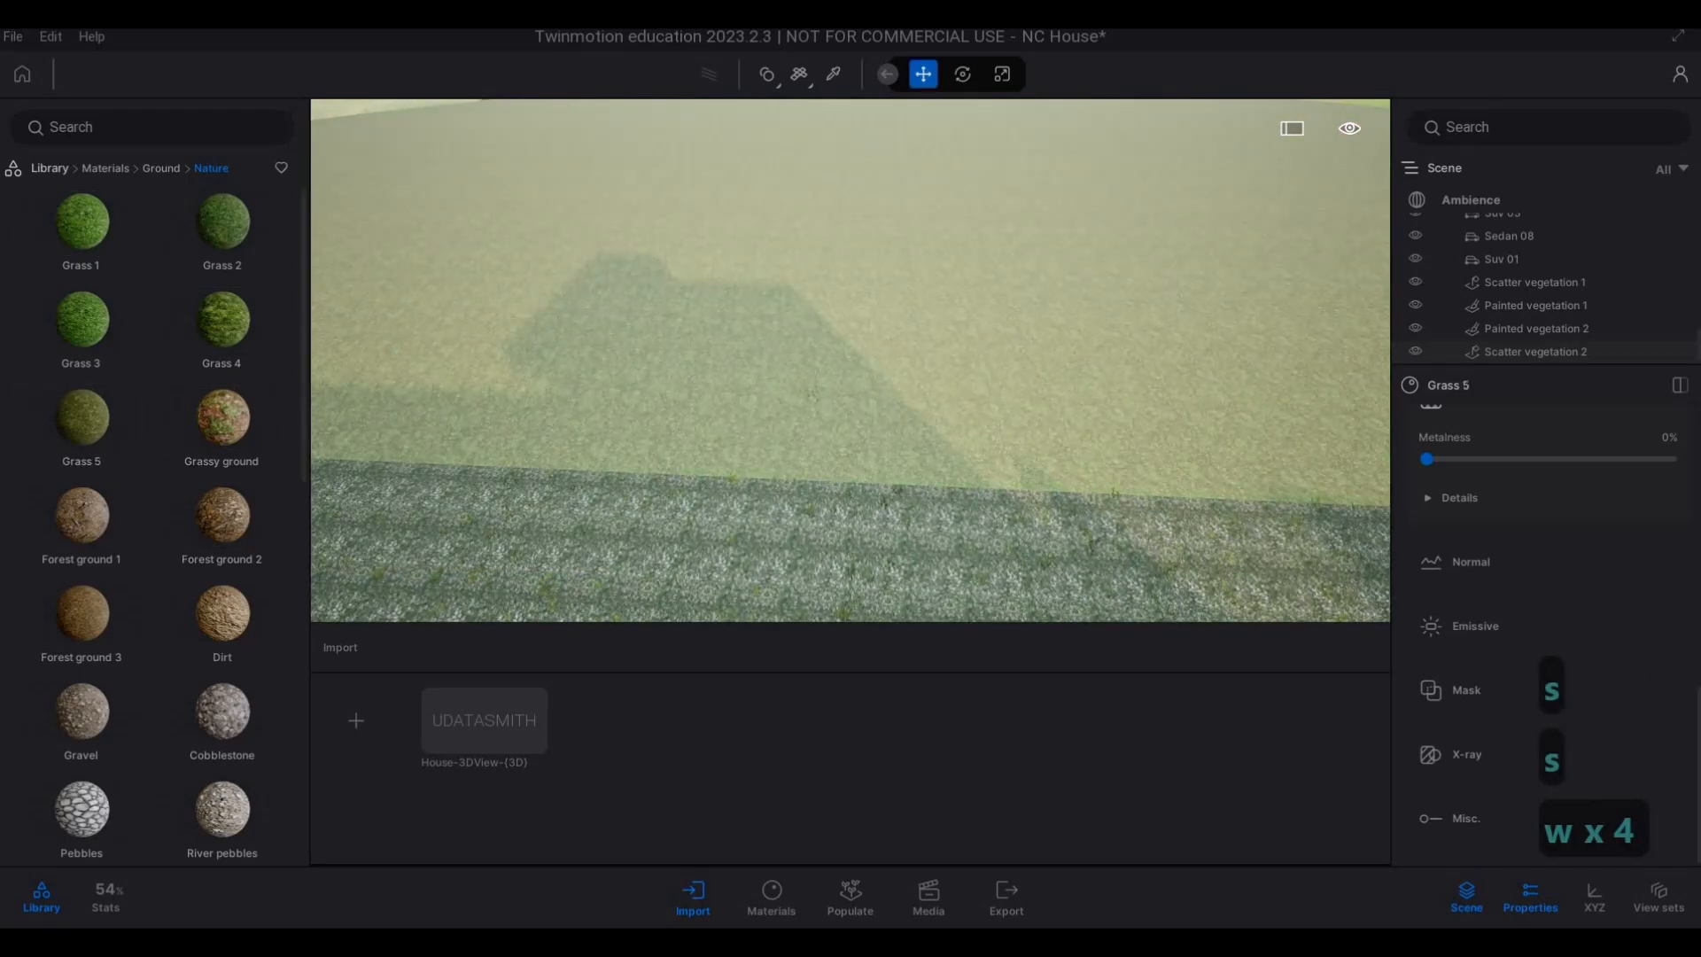
Deselect the material and examine how the new grass ground blends with the backdrop around the brick and main houses.
{"action": "key", "text": "s"}
{"action": "key", "text": "a"}
{"action": "key", "text": "e"}
{"action": "key", "text": "a"}
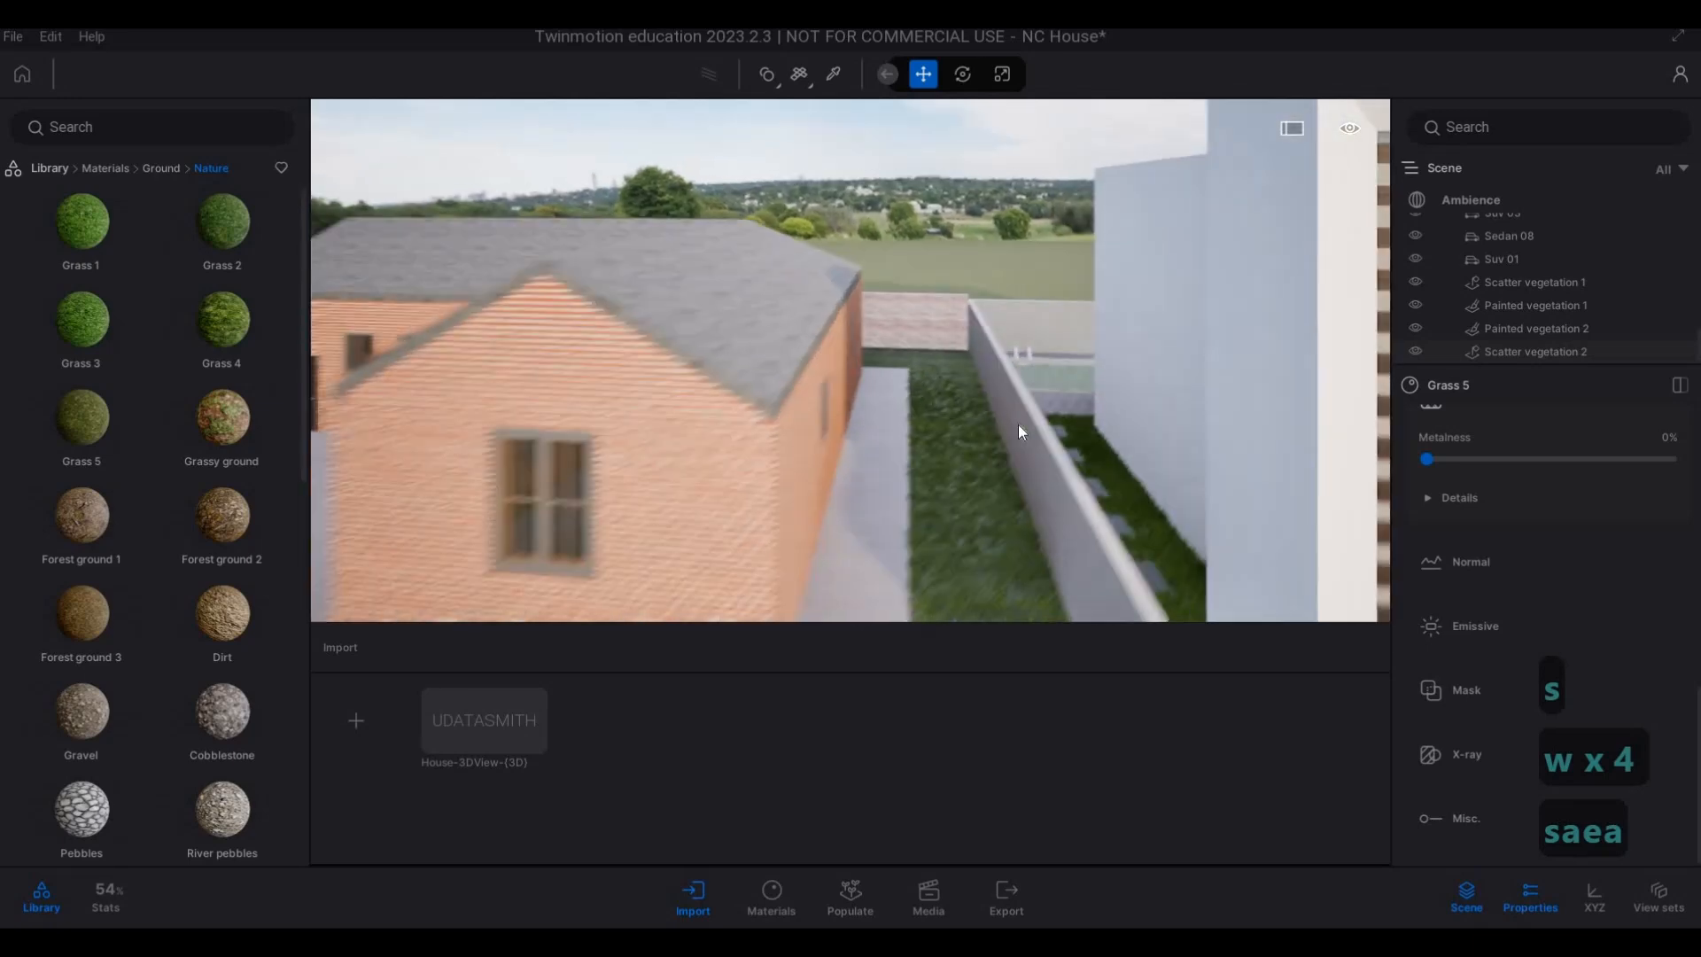
{"action": "key", "text": "s"}
{"action": "key", "text": "Escape"}
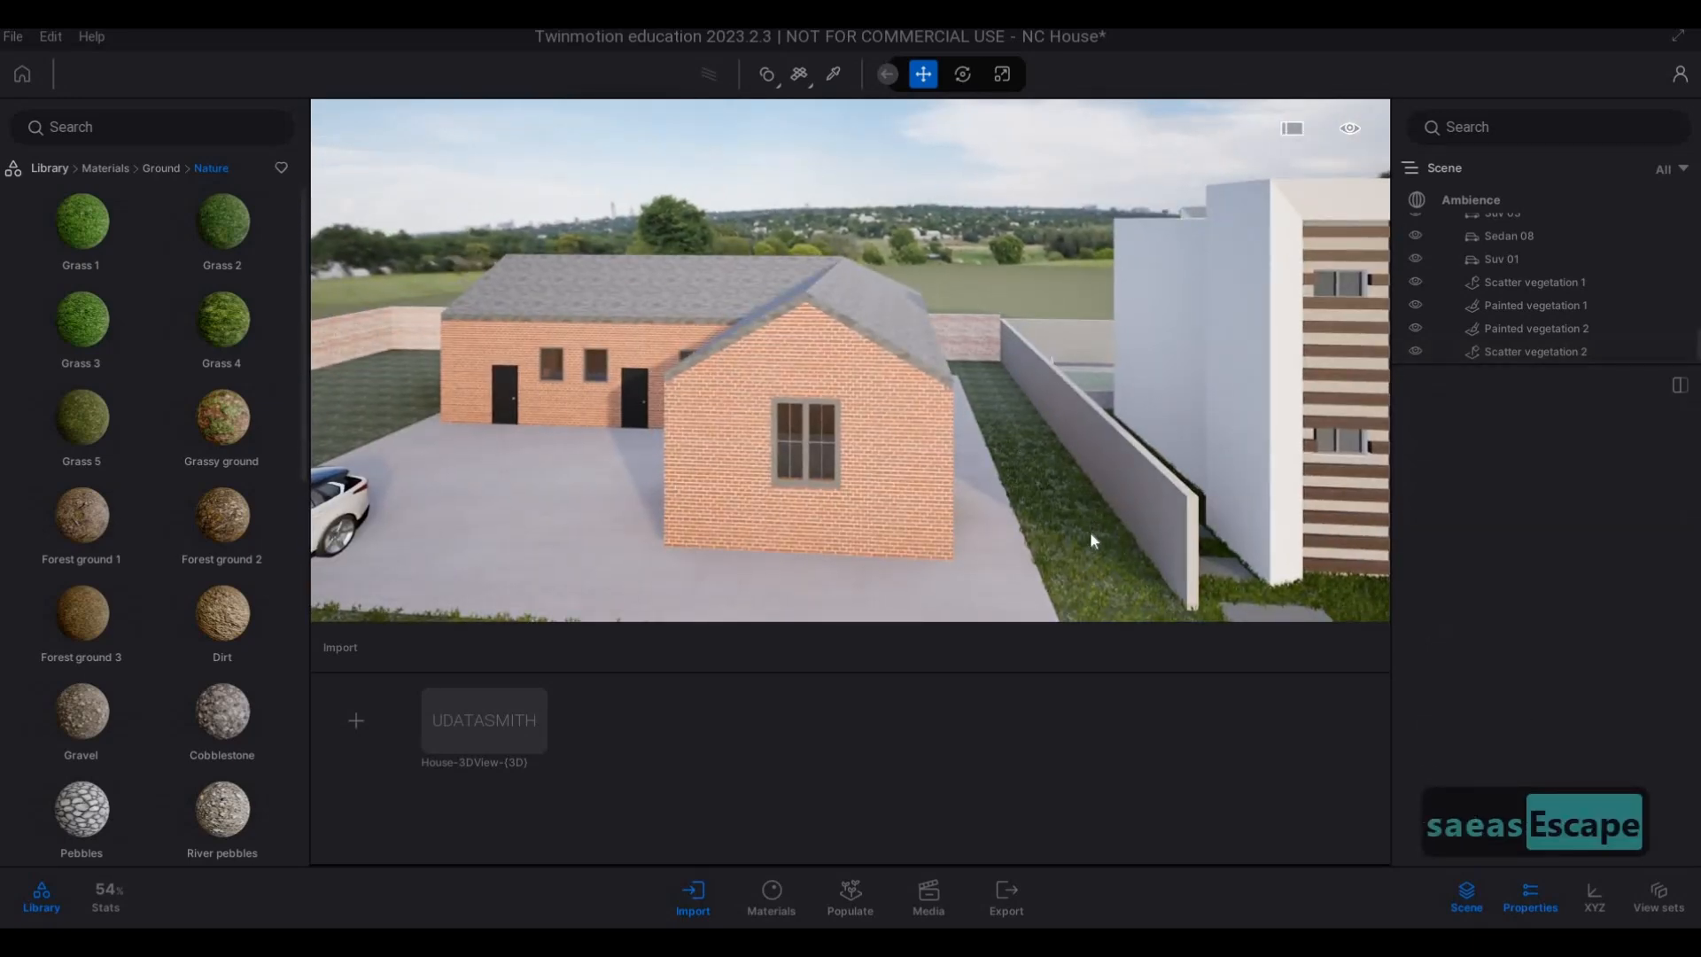
{"action": "key", "text": "s"}
{"action": "key", "text": "d"}
{"action": "key", "text": "a"}
{"action": "key", "text": "s"}
{"action": "key", "text": "e"}
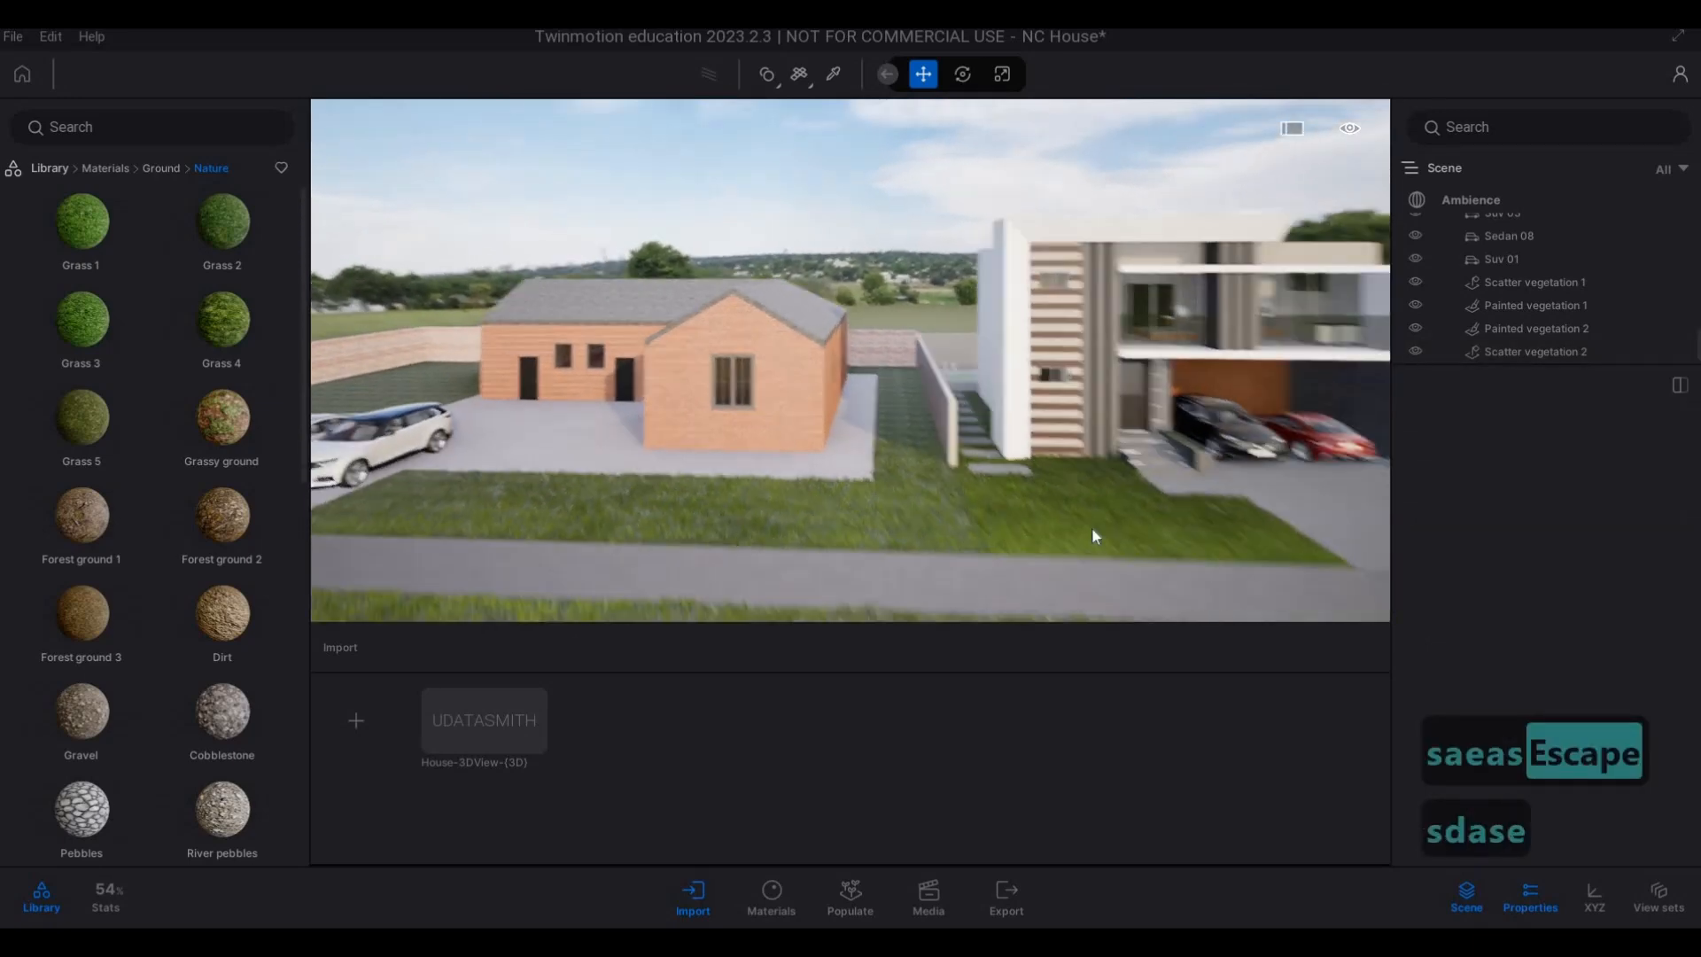
{"action": "key", "text": "d"}
{"action": "key", "text": "w"}
{"action": "key", "text": "q"}
{"action": "key", "text": "w"}
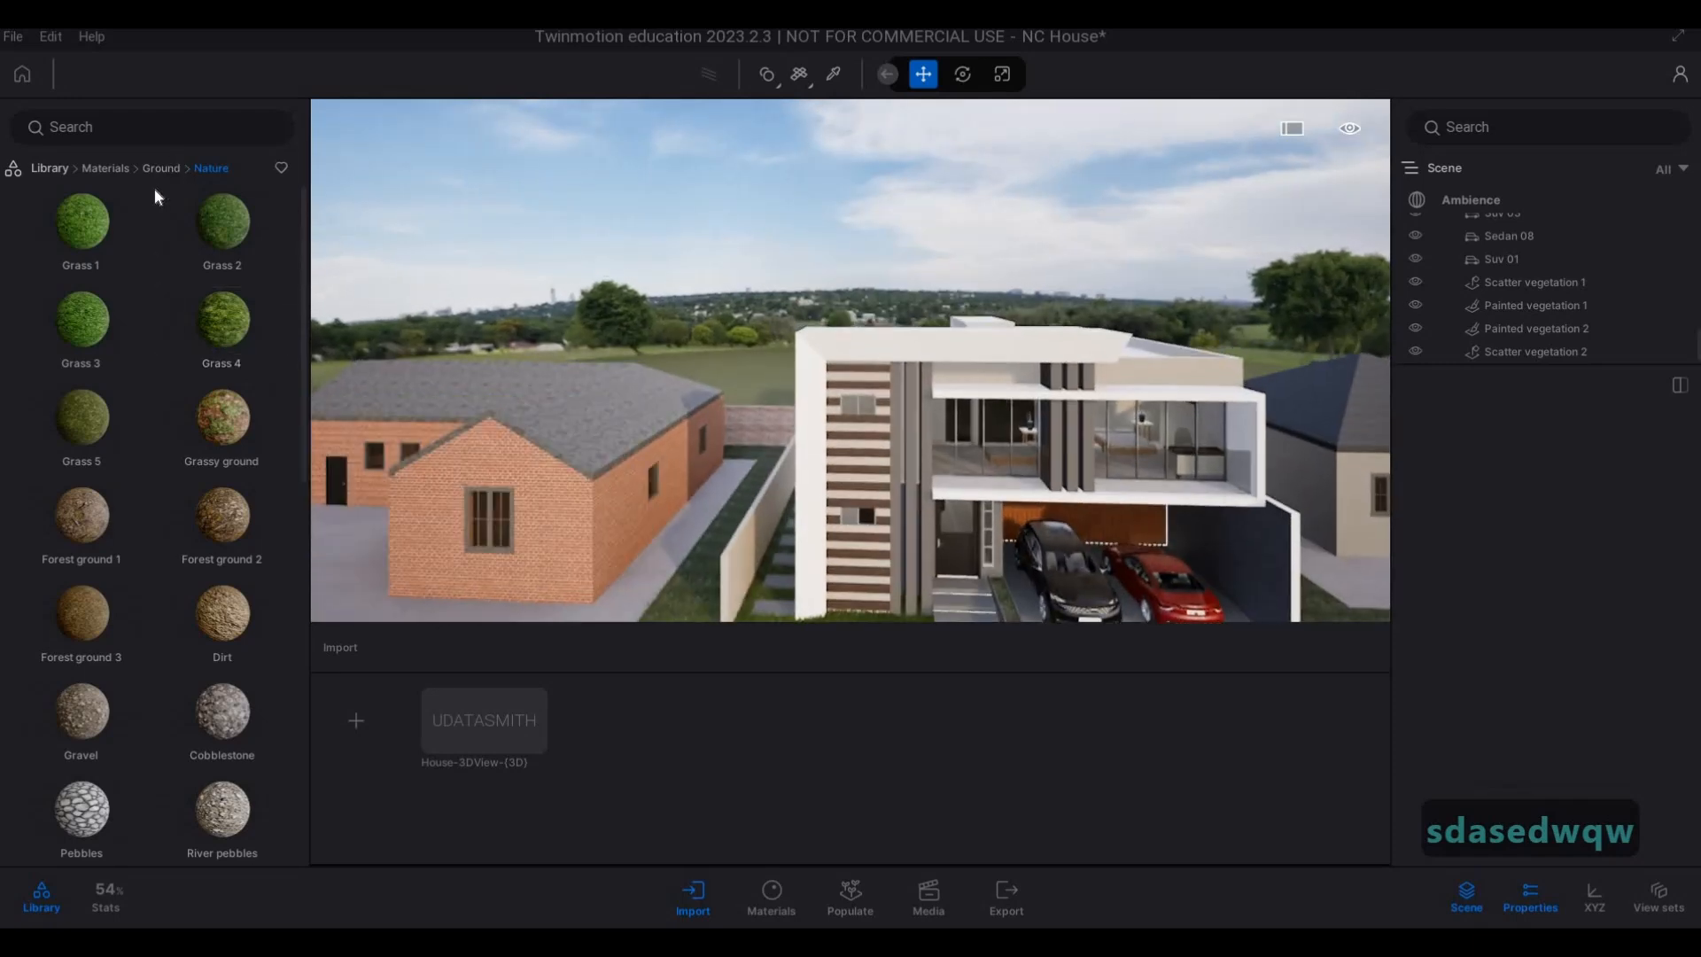
Examine the open grass field behind the main house from above its roof.
{"action": "left_click", "coordinate": [160, 170]}
{"action": "left_click", "coordinate": [237, 233]}
{"action": "key", "text": "w"}
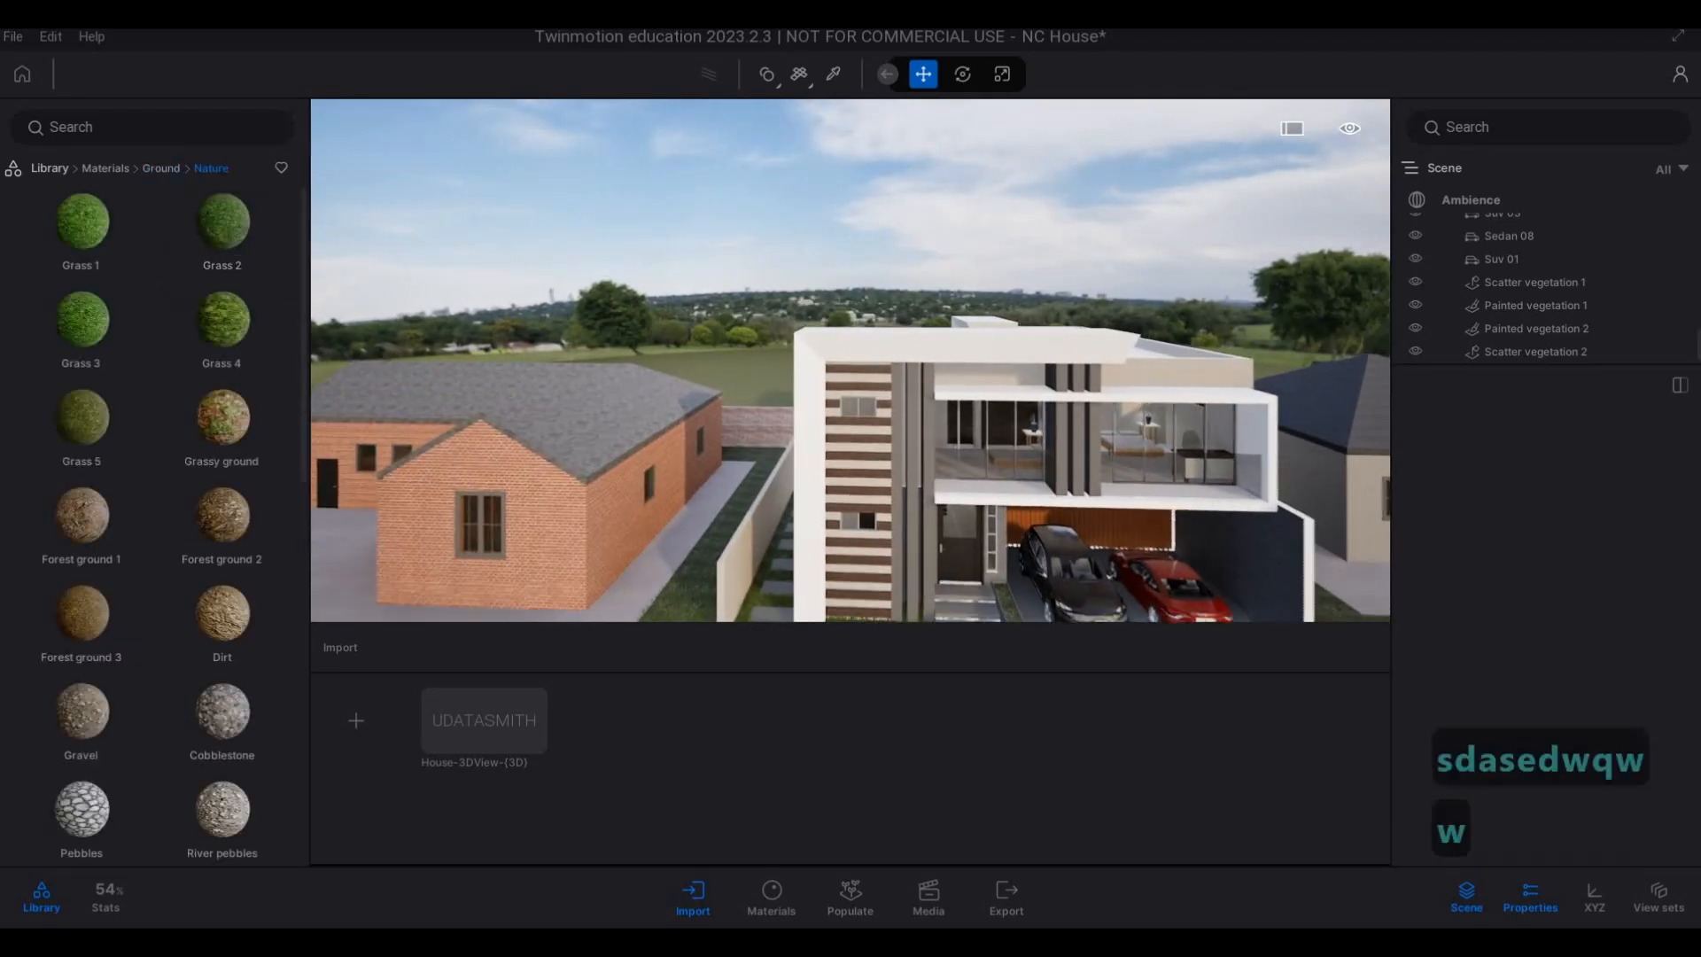
{"action": "key", "text": "q"}
{"action": "key", "text": "q"}
{"action": "key", "text": "q"}
{"action": "key", "text": "q"}
{"action": "key", "text": "q"}
{"action": "key", "text": "q"}
{"action": "key", "text": "q"}
{"action": "key", "text": "q"}
{"action": "key", "text": "q"}
{"action": "key", "text": "q"}
{"action": "key", "text": "q"}
{"action": "key", "text": "q"}
{"action": "key", "text": "q"}
{"action": "key", "text": "q"}
{"action": "key", "text": "d"}
{"action": "key", "text": "q"}
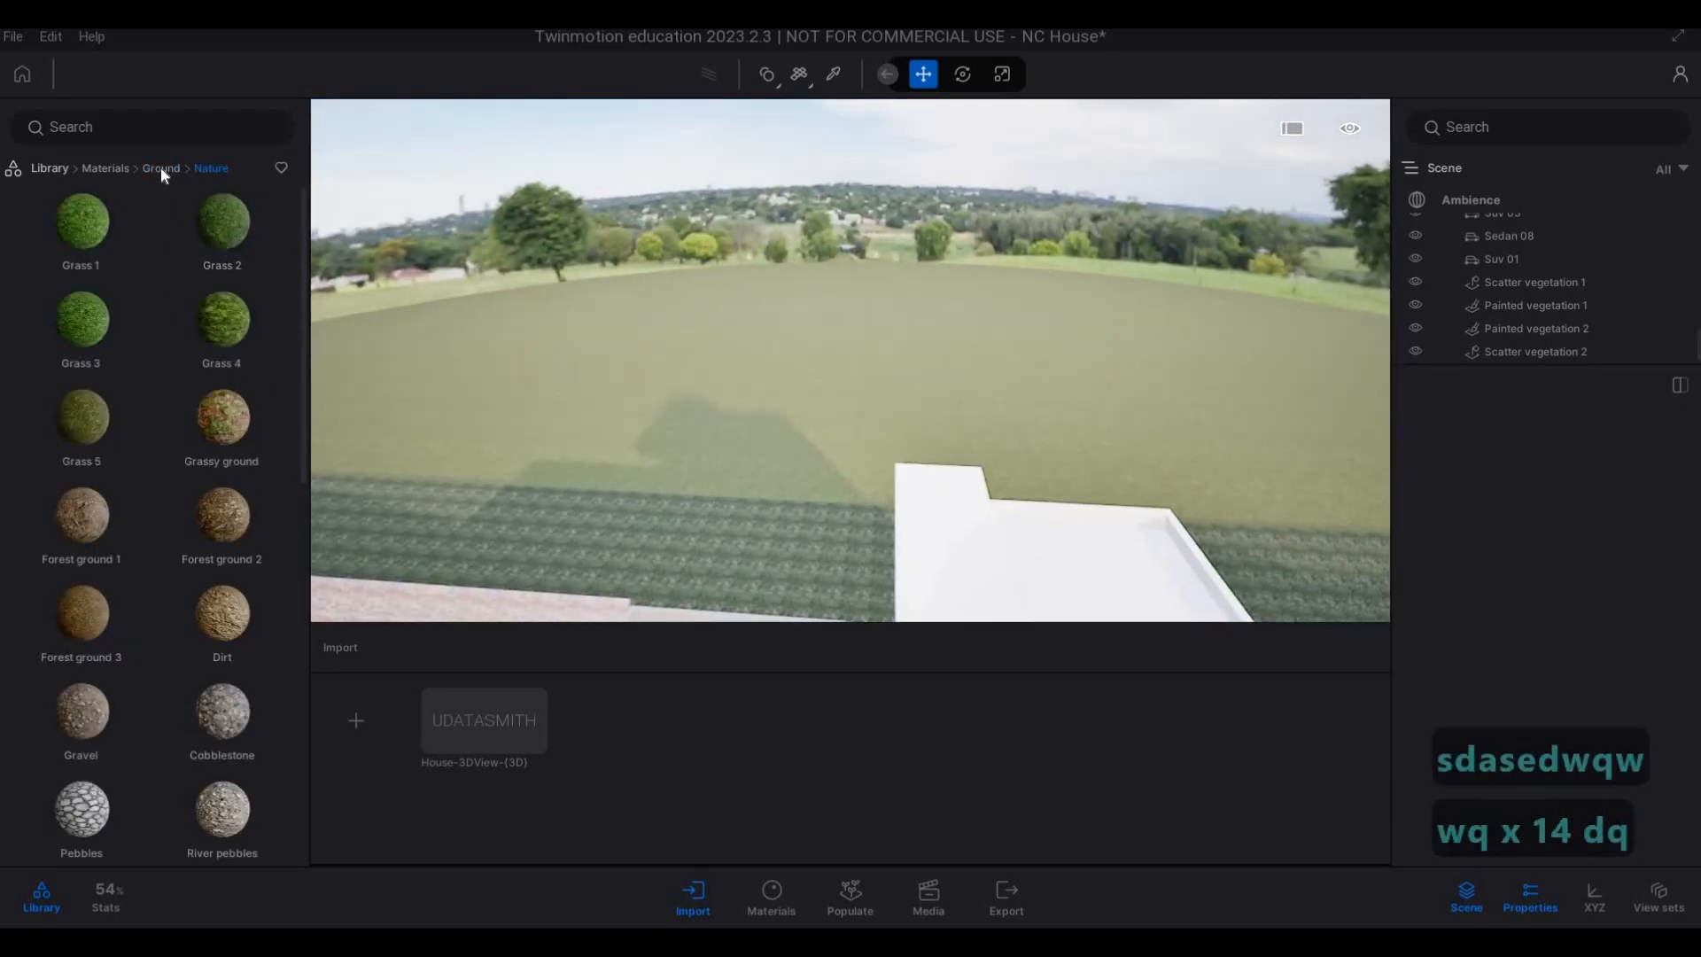
Open the Trees category of the vegetation library for the field behind the house.
{"action": "left_click", "coordinate": [161, 168]}
{"action": "left_click", "coordinate": [221, 232]}
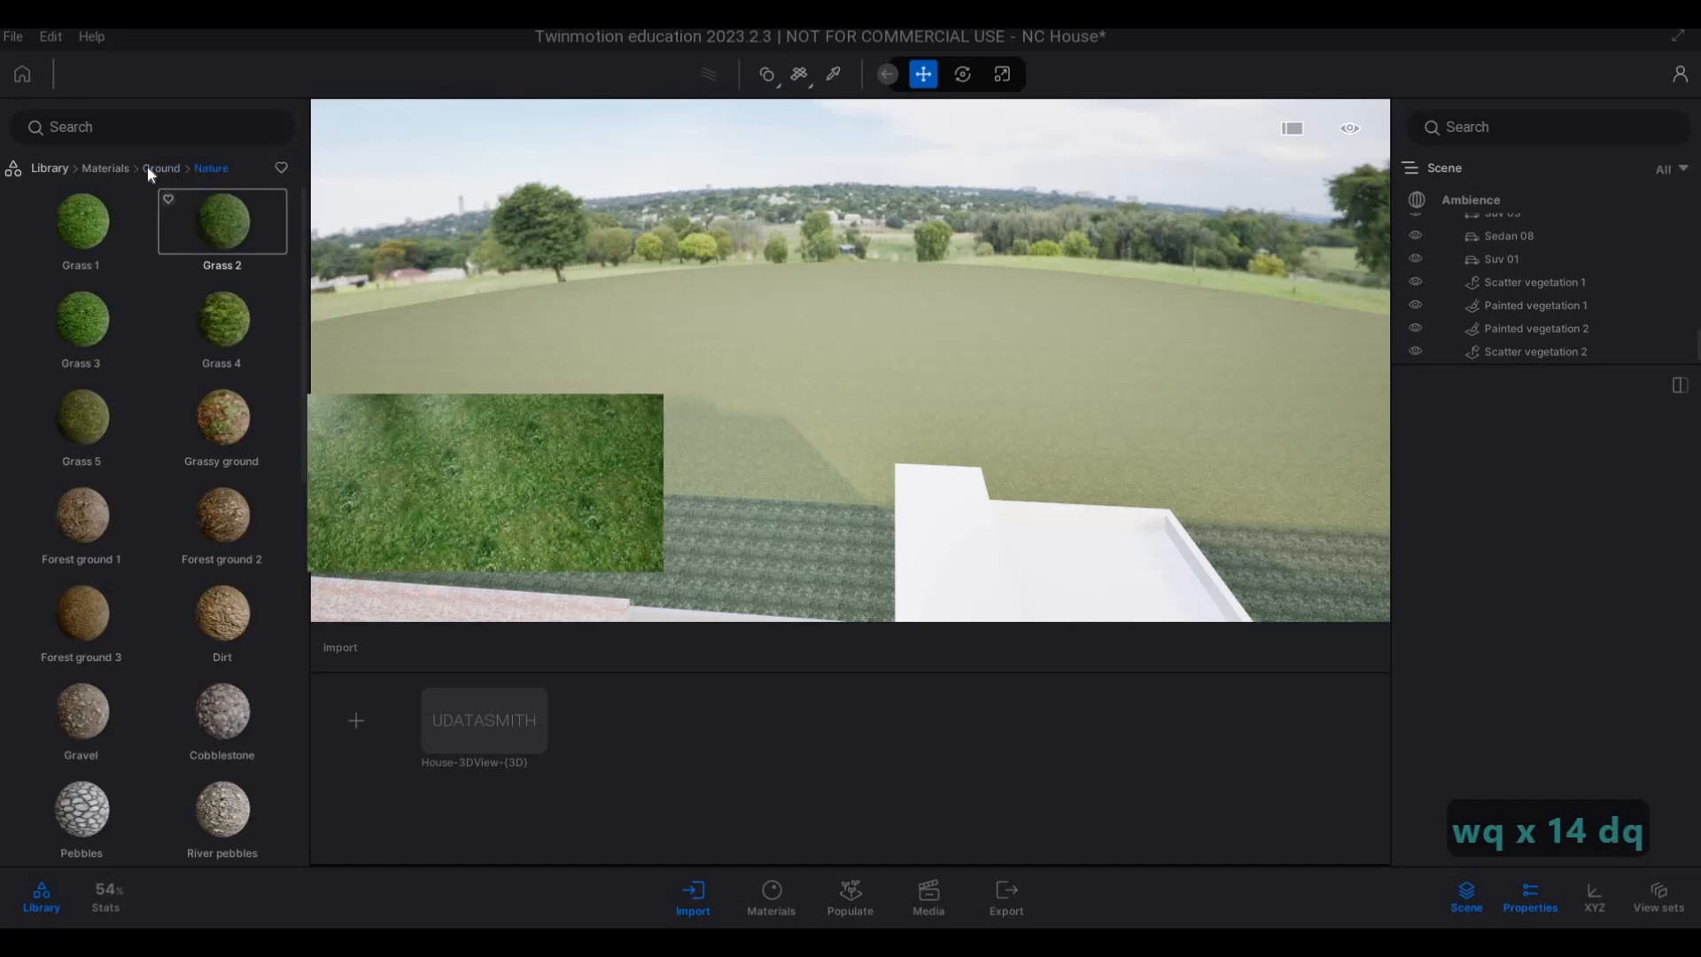
{"action": "left_click", "coordinate": [122, 170]}
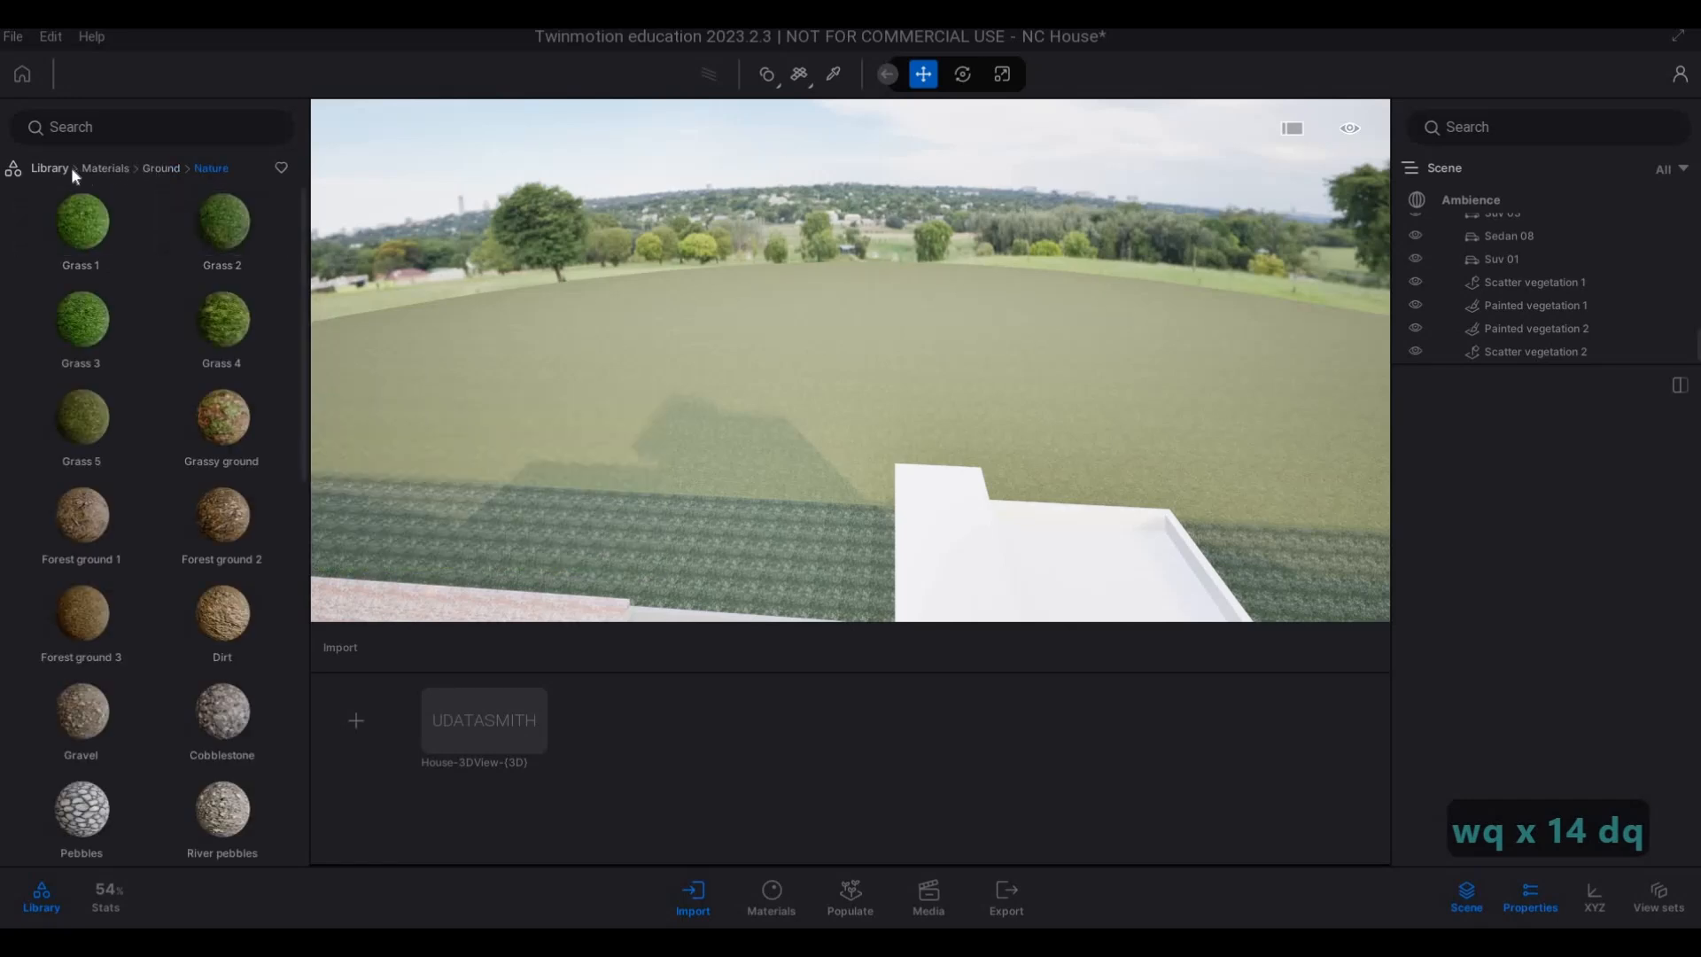
{"action": "left_click", "coordinate": [46, 168]}
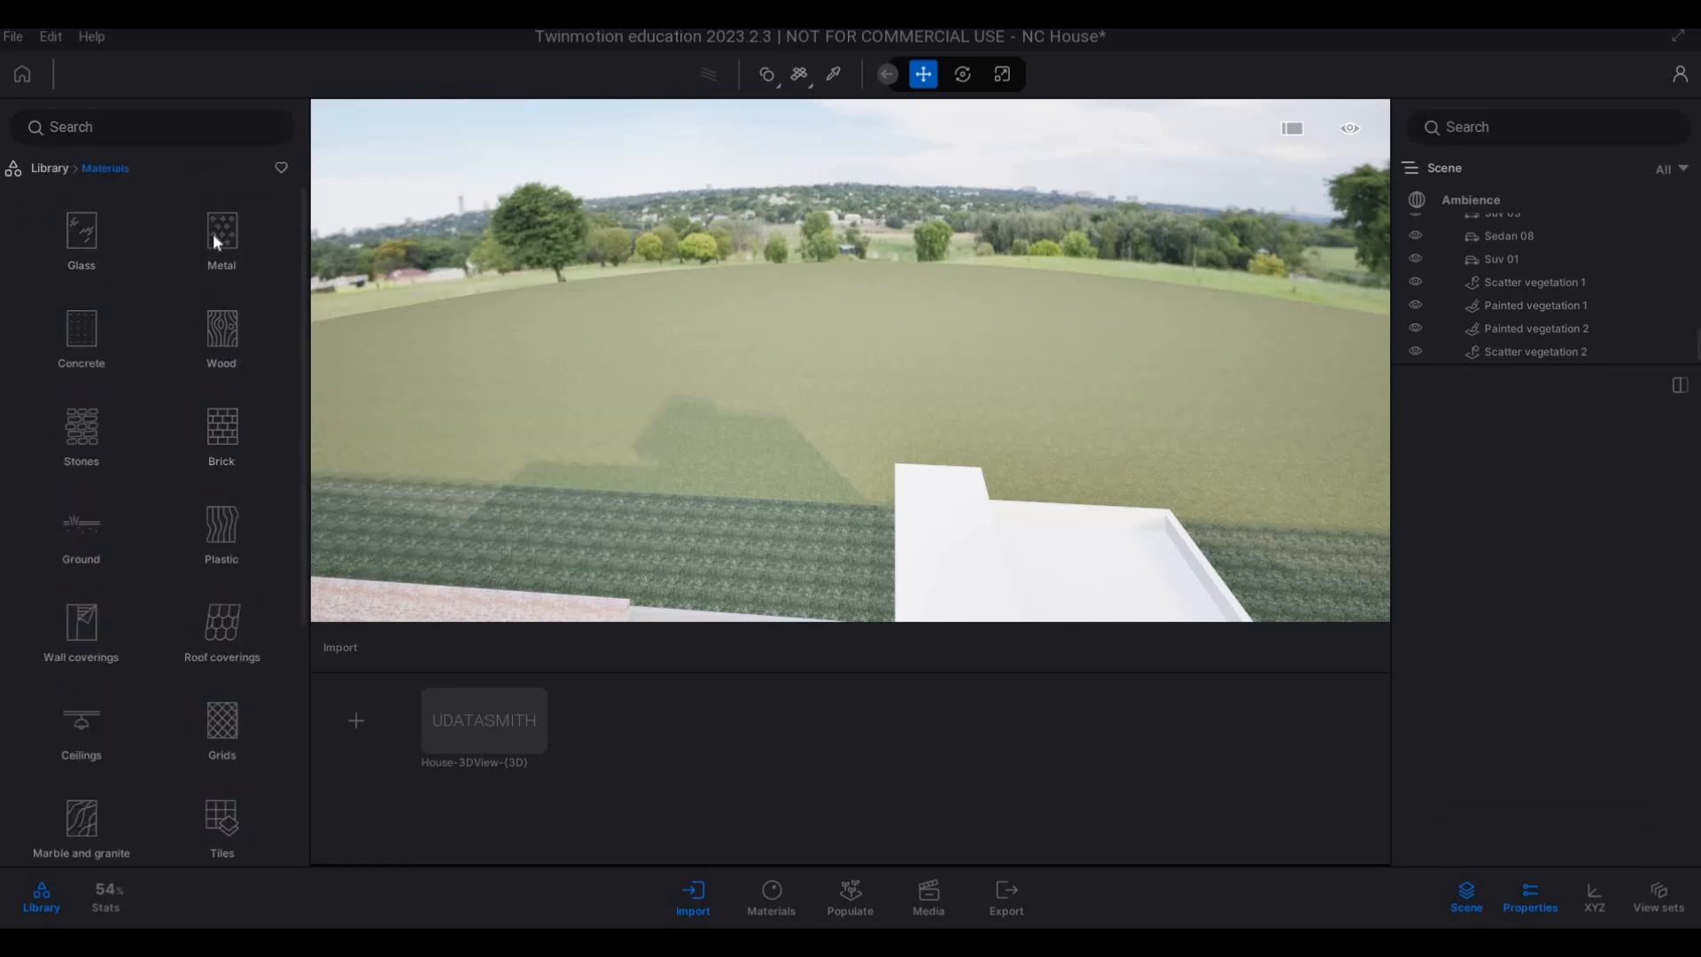
{"action": "left_click", "coordinate": [216, 236]}
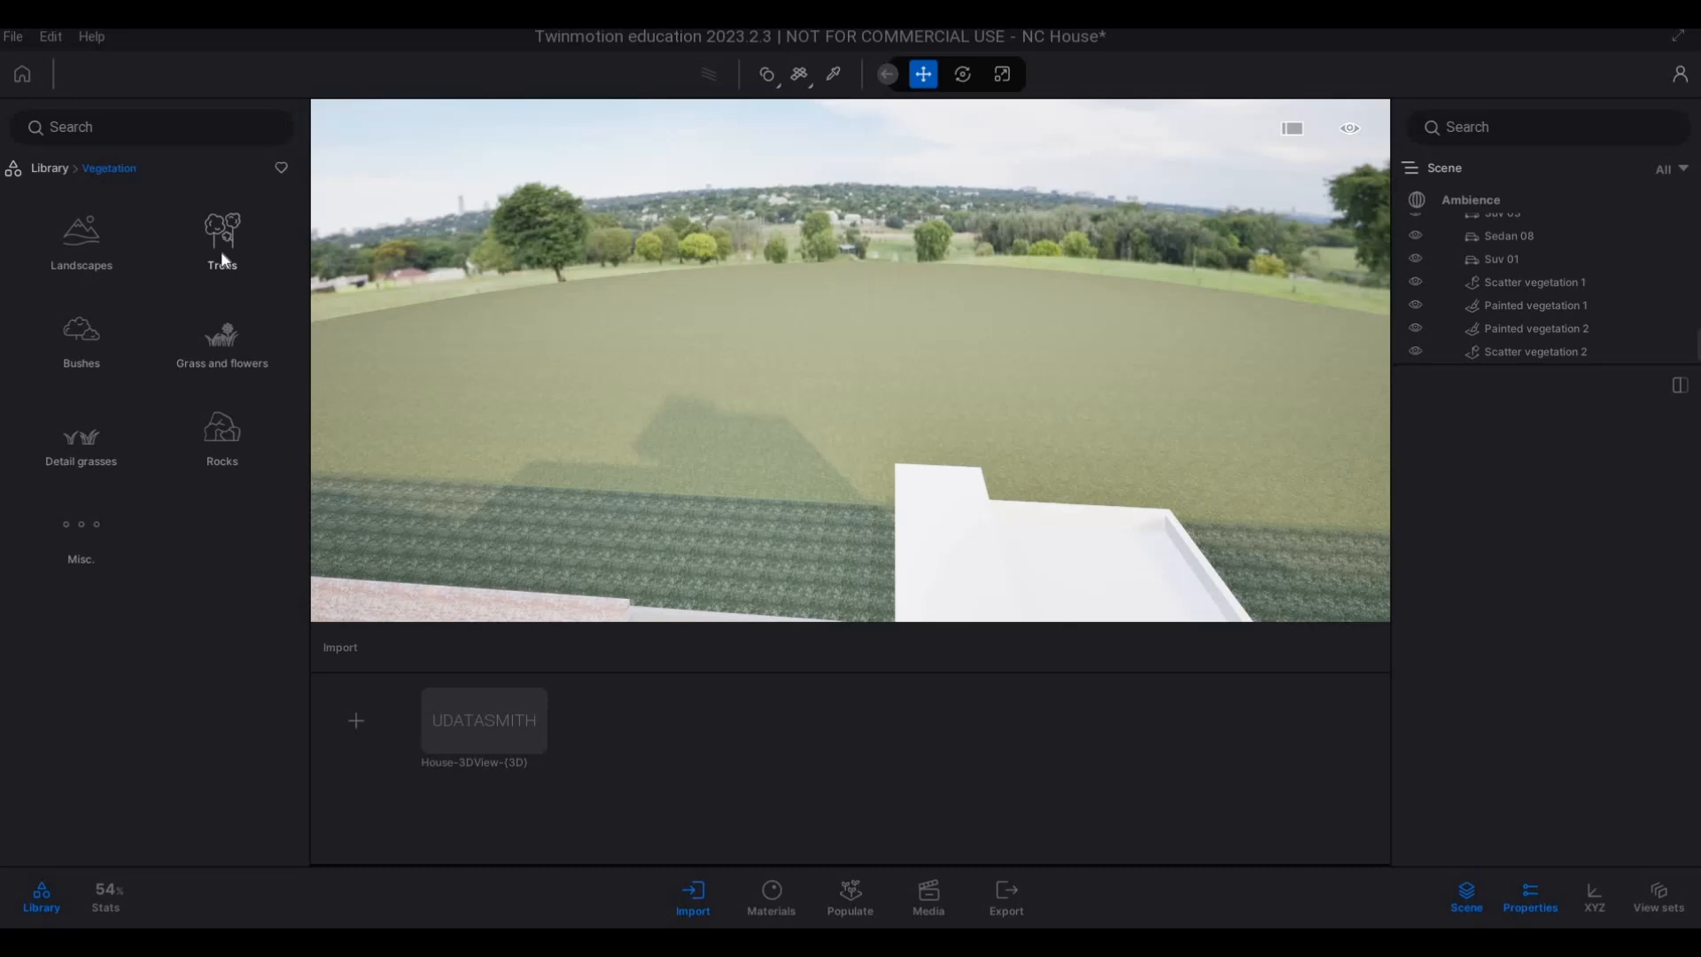
{"action": "left_click", "coordinate": [223, 260]}
{"action": "key", "text": "s"}
{"action": "key", "text": "d"}
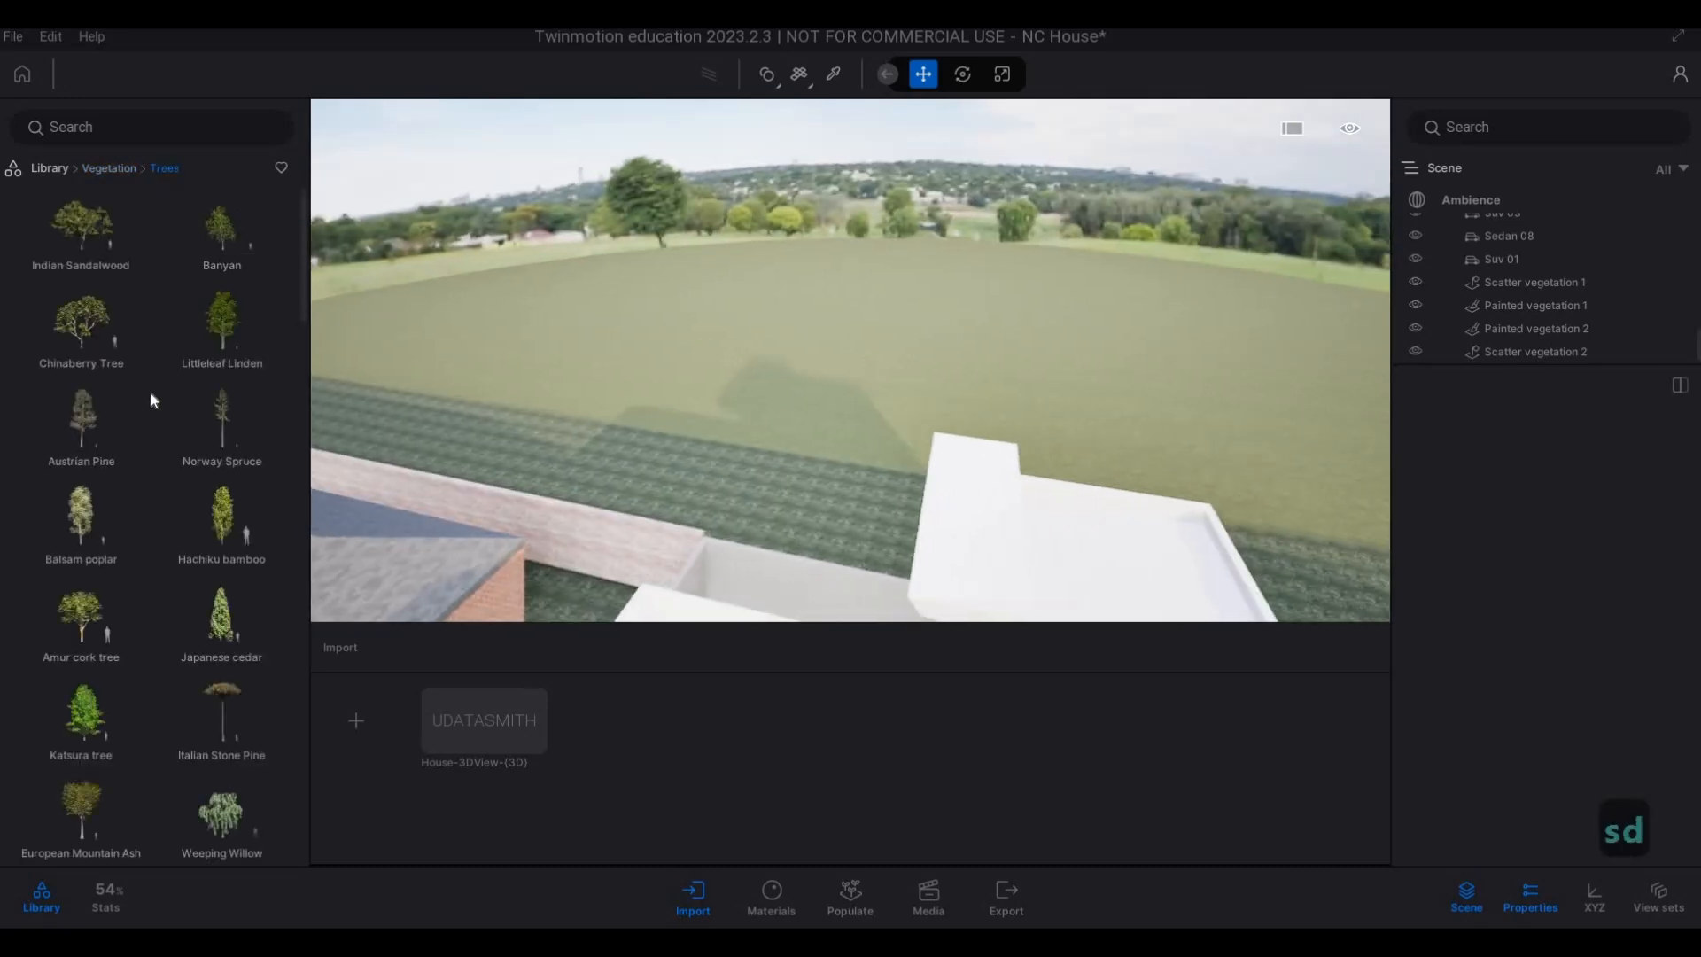
{"action": "key", "text": "w"}
Examine the tree models in the library and compare their preview shapes and sizes for the background field.
{"action": "scroll", "coordinate": [148, 386], "scroll_direction": "down", "scroll_amount": 3}
{"action": "mouse_move", "coordinate": [93, 306]}
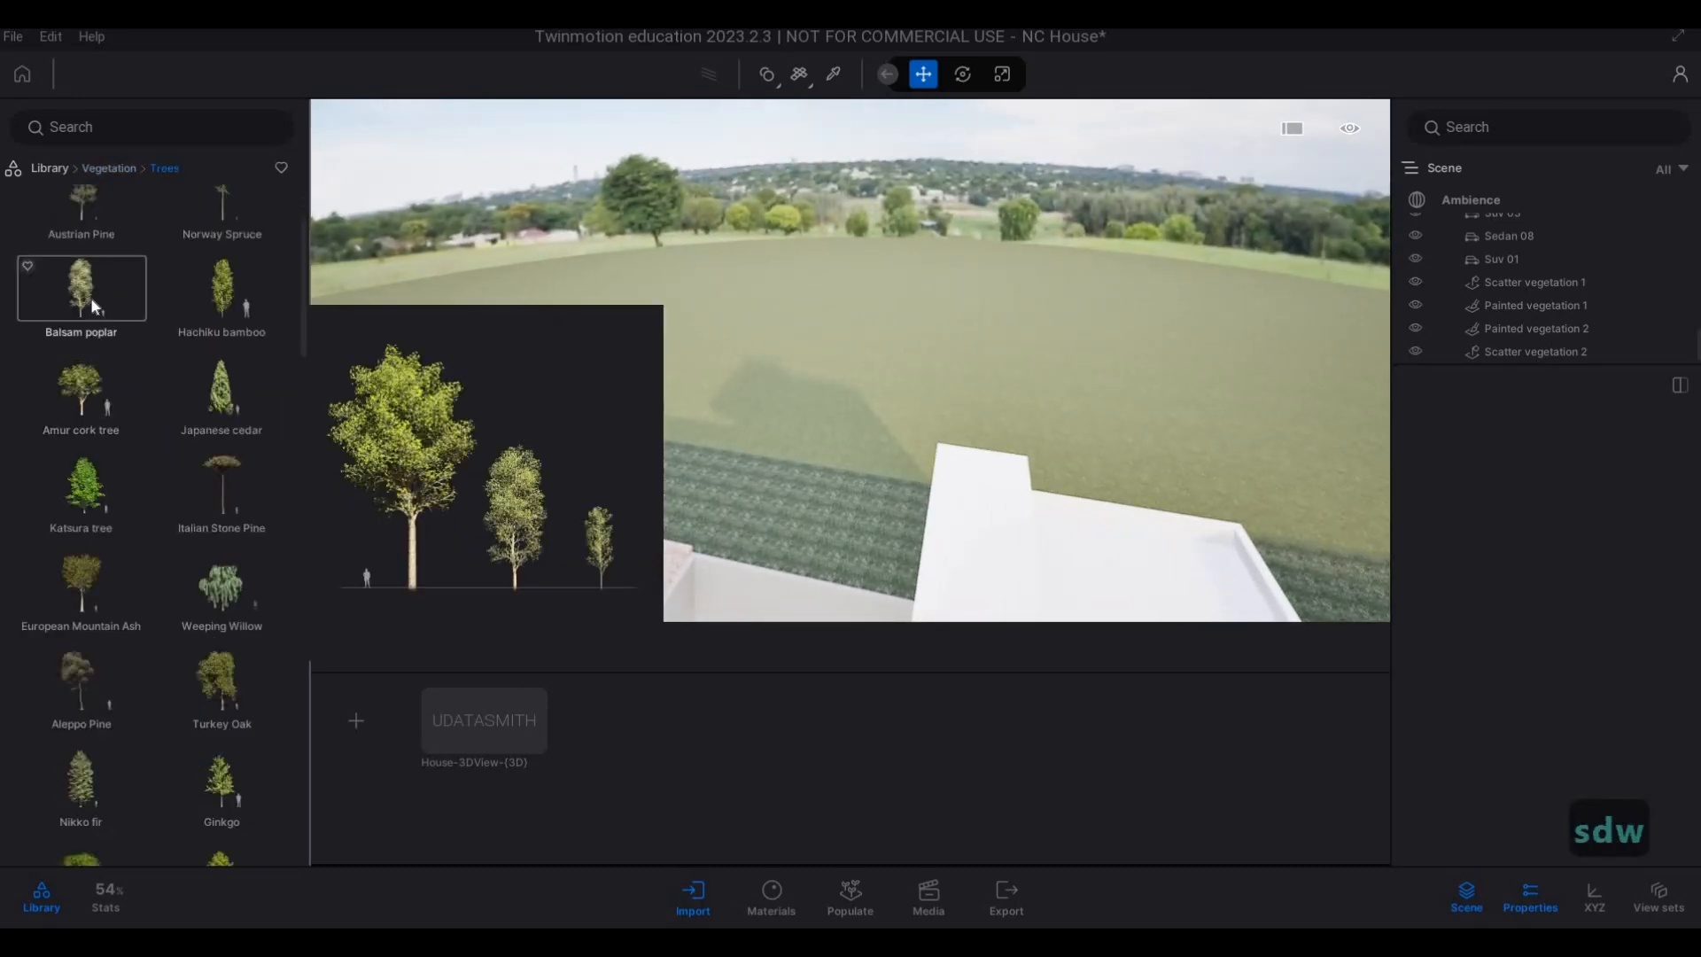
{"action": "scroll", "coordinate": [146, 379], "scroll_direction": "down", "scroll_amount": 2}
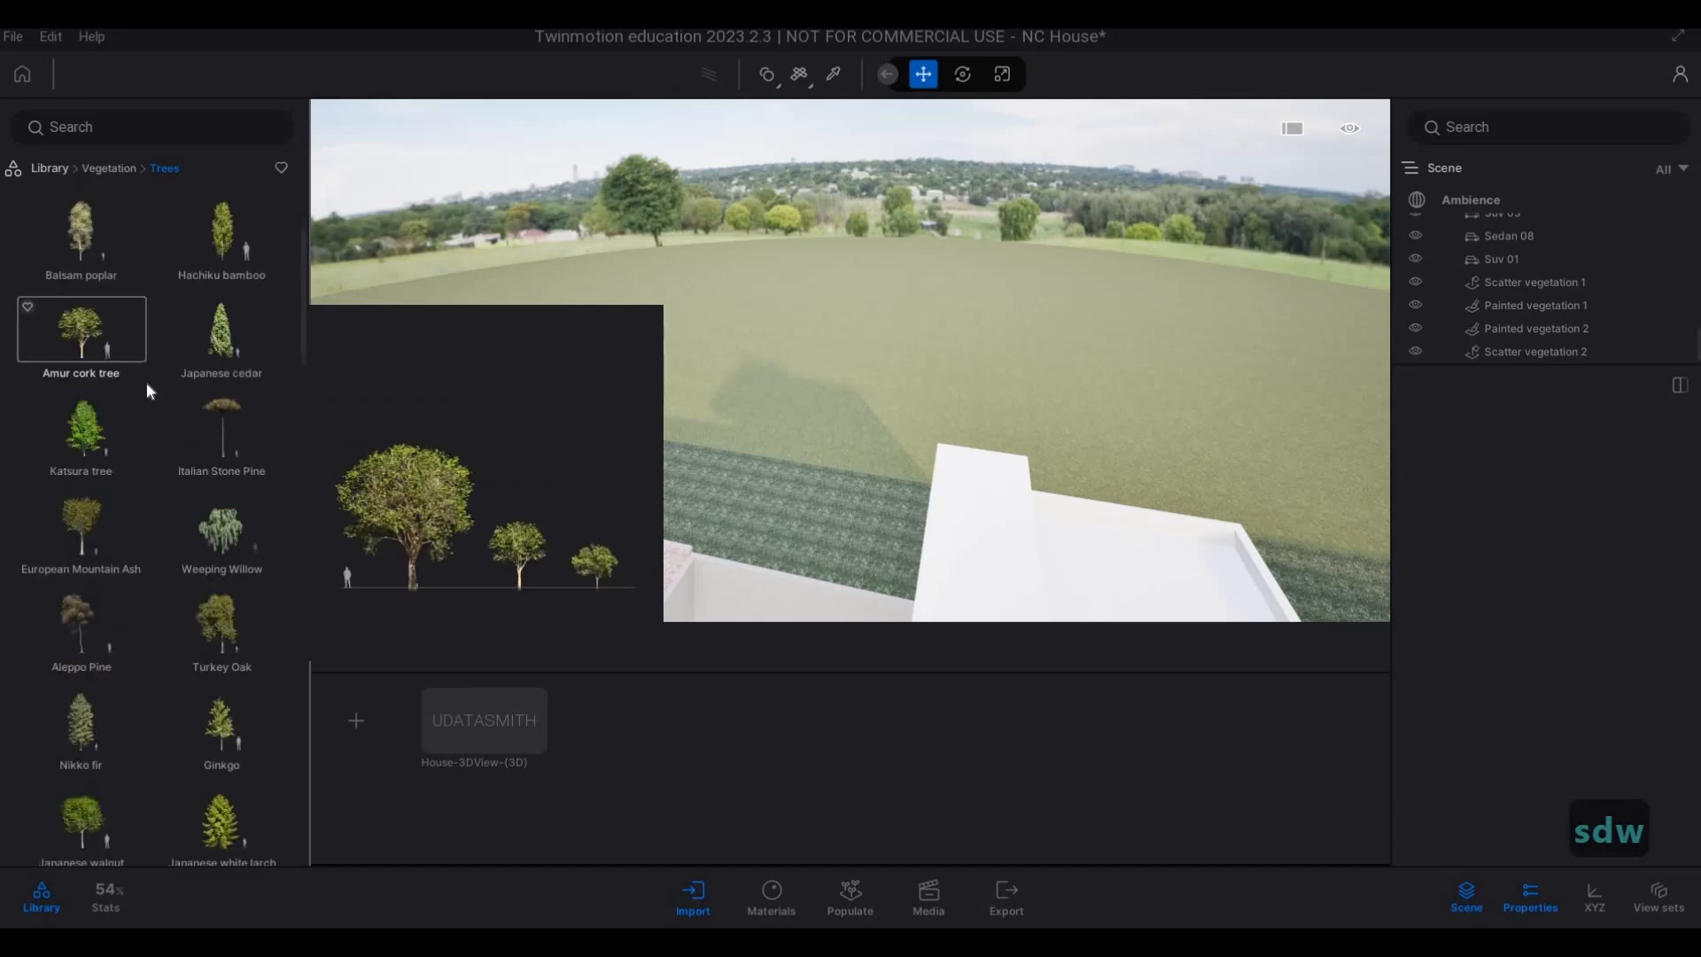
{"action": "scroll", "coordinate": [138, 469], "scroll_direction": "down", "scroll_amount": 2}
{"action": "scroll", "coordinate": [189, 512], "scroll_direction": "down", "scroll_amount": 3}
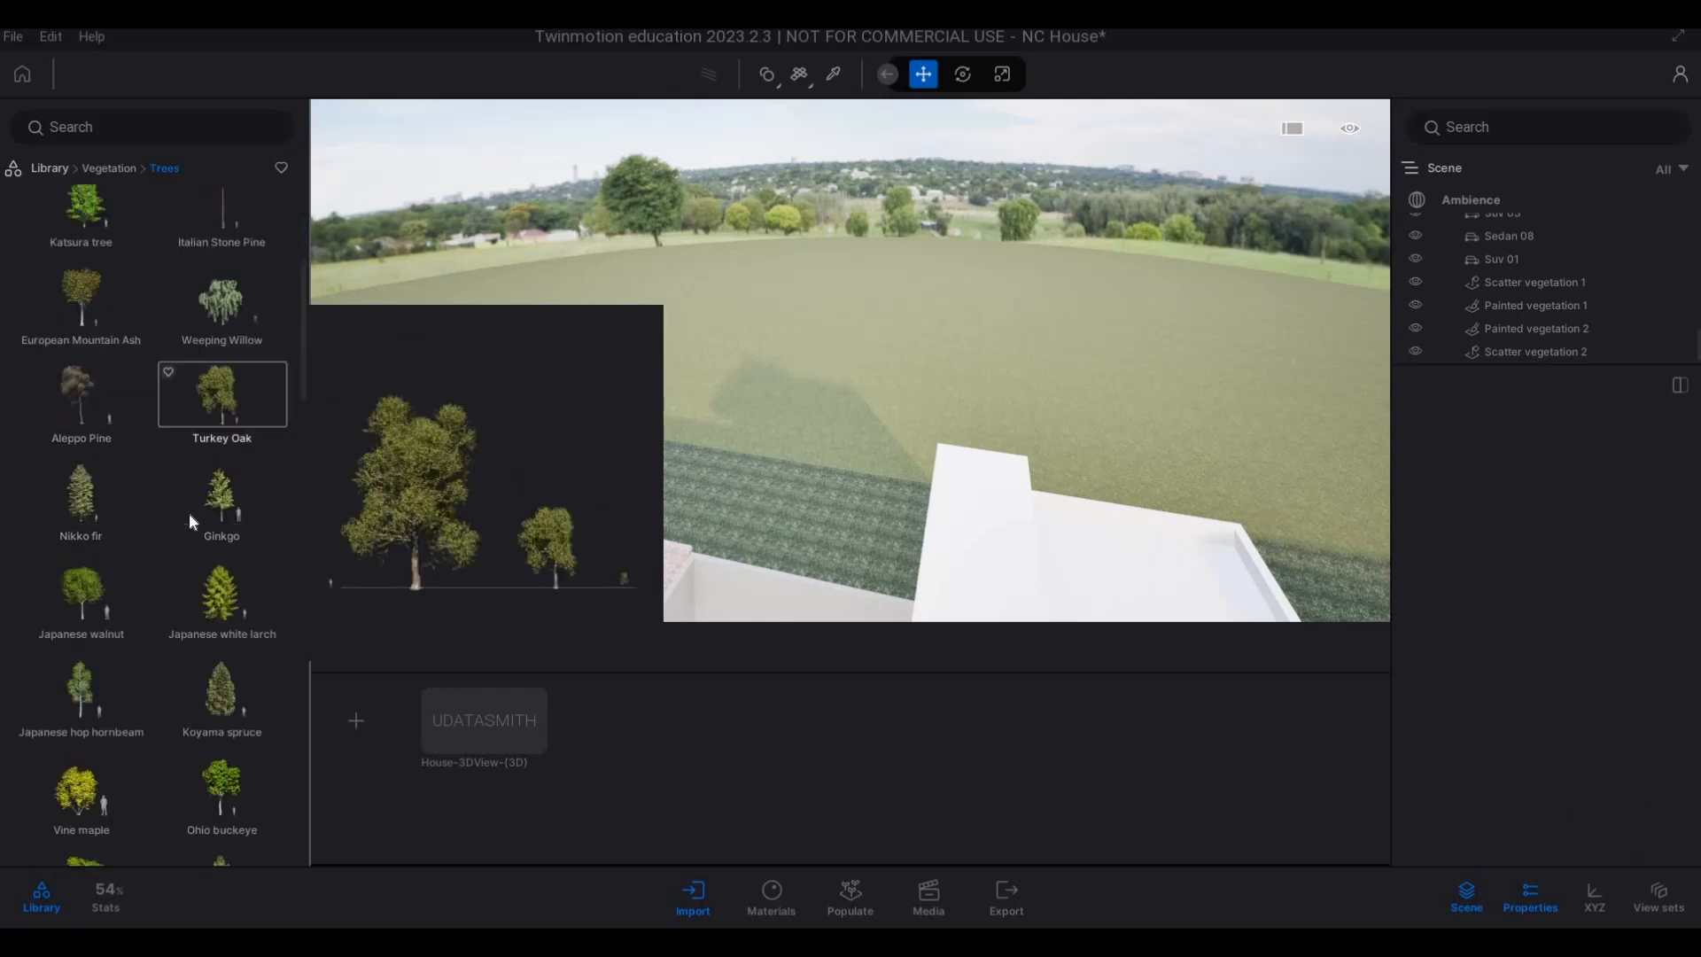
{"action": "scroll", "coordinate": [189, 512], "scroll_direction": "down", "scroll_amount": 3}
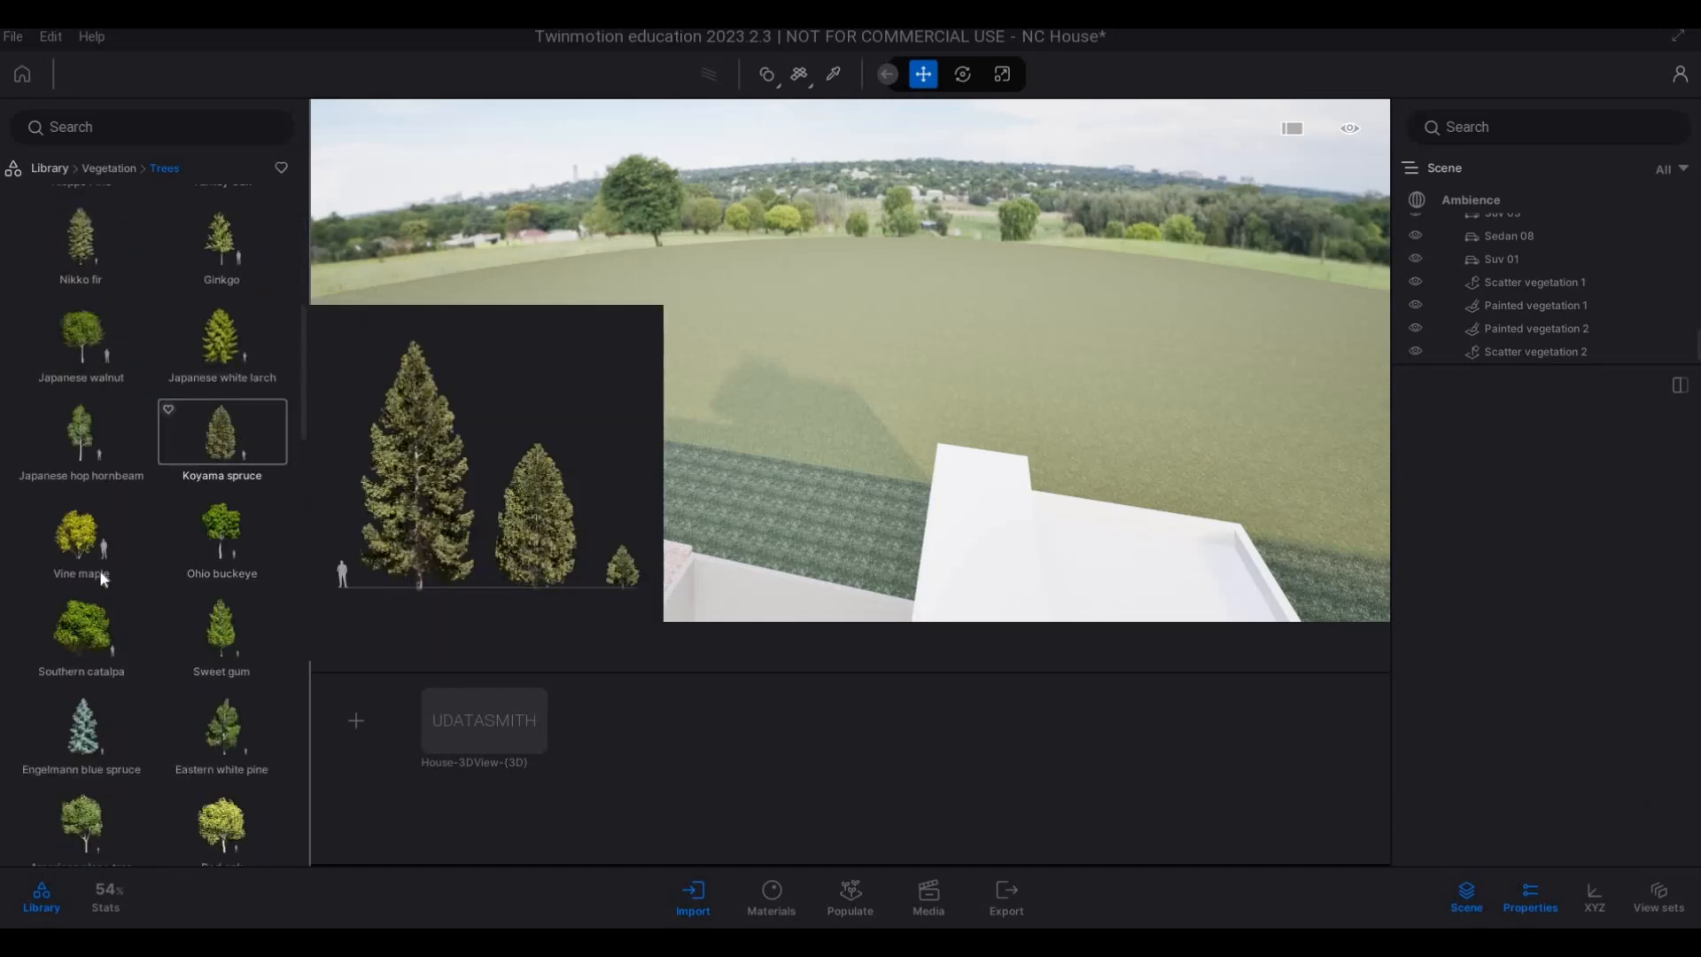
{"action": "scroll", "coordinate": [128, 549], "scroll_direction": "down", "scroll_amount": 2}
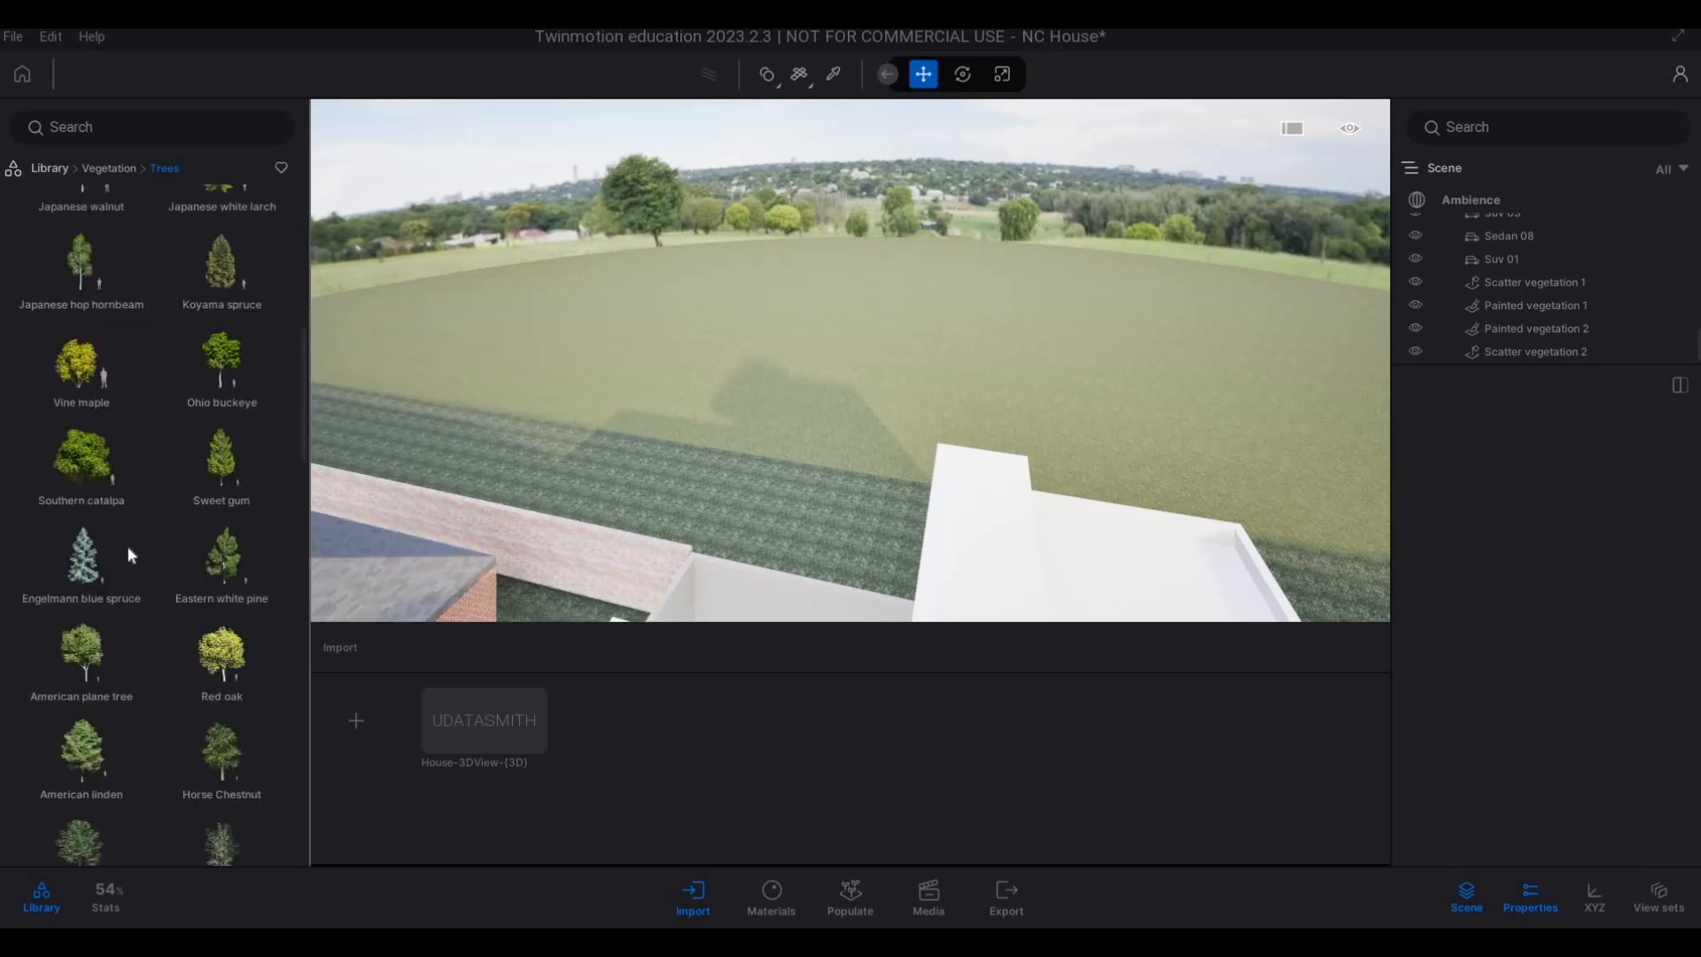
{"action": "scroll", "coordinate": [129, 555], "scroll_direction": "down", "scroll_amount": 5}
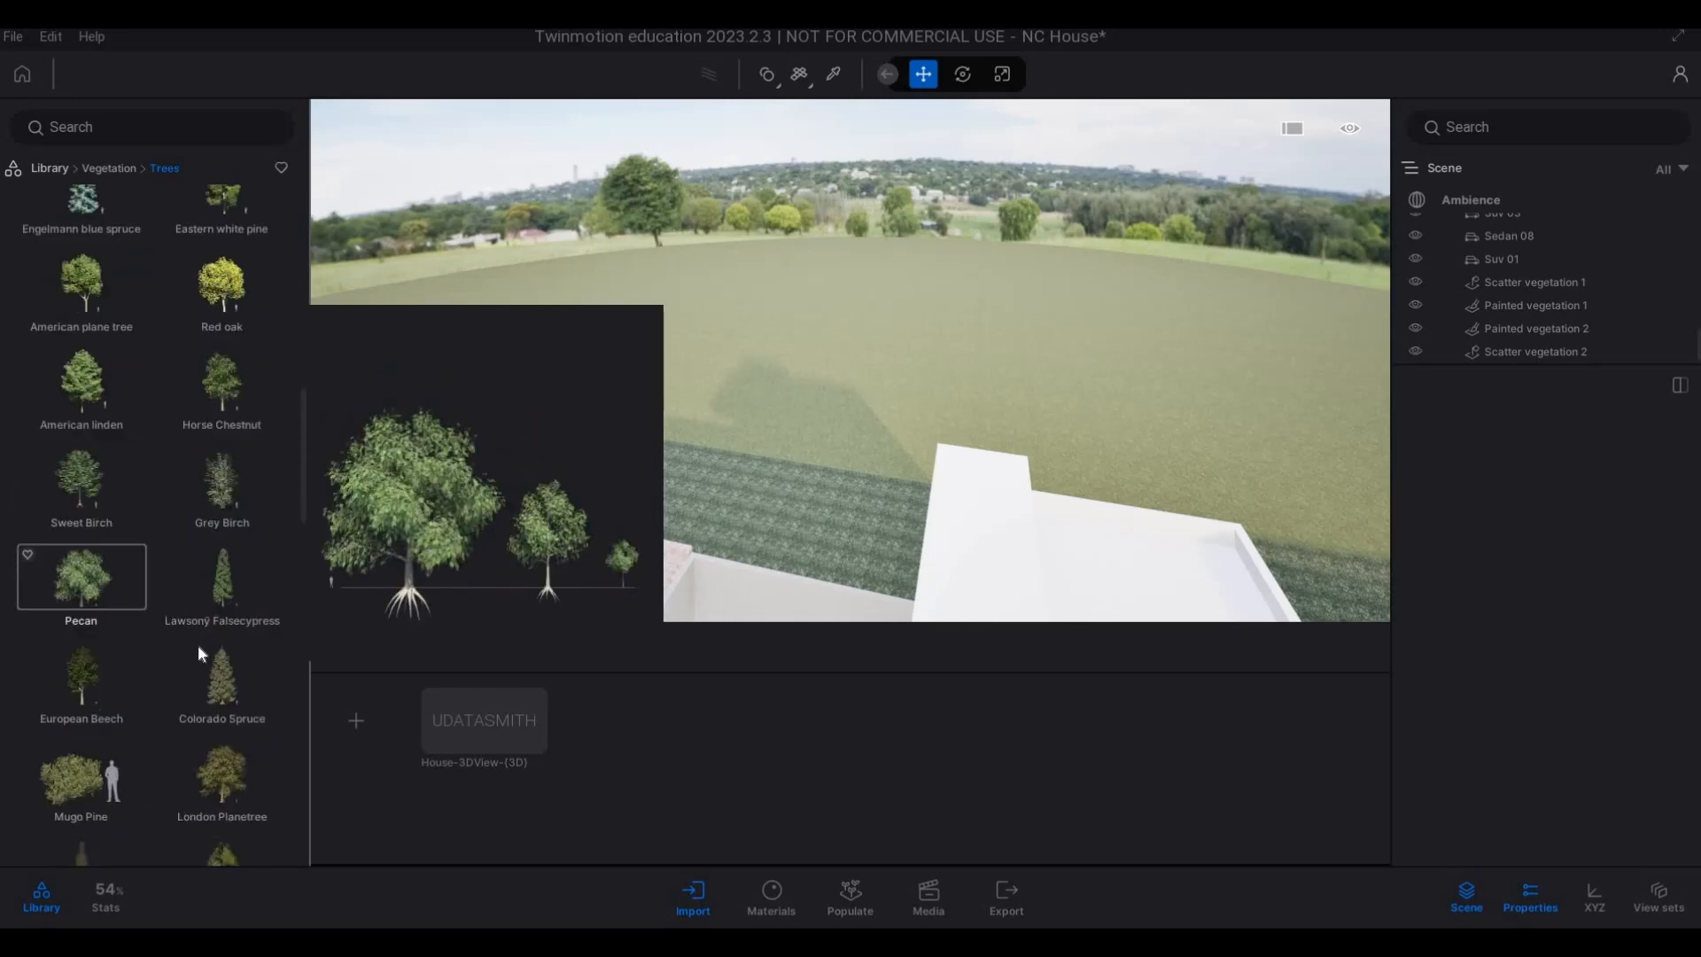
{"action": "scroll", "coordinate": [184, 636], "scroll_direction": "down", "scroll_amount": 2}
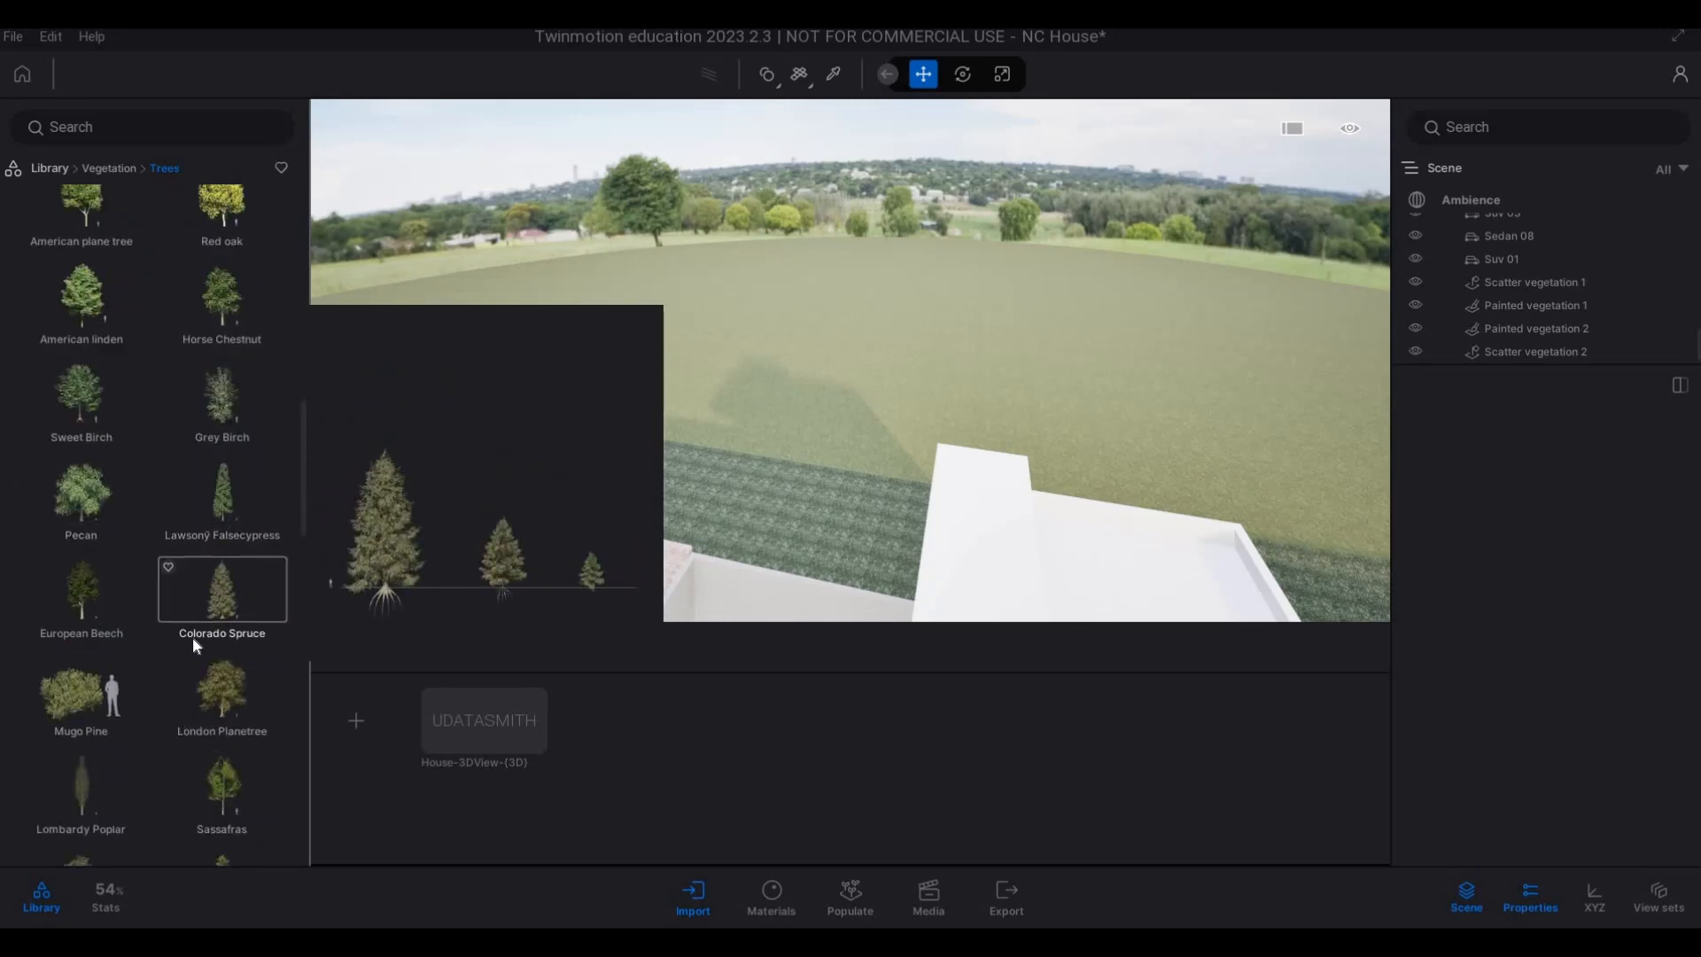
{"action": "scroll", "coordinate": [205, 624], "scroll_direction": "up", "scroll_amount": 1}
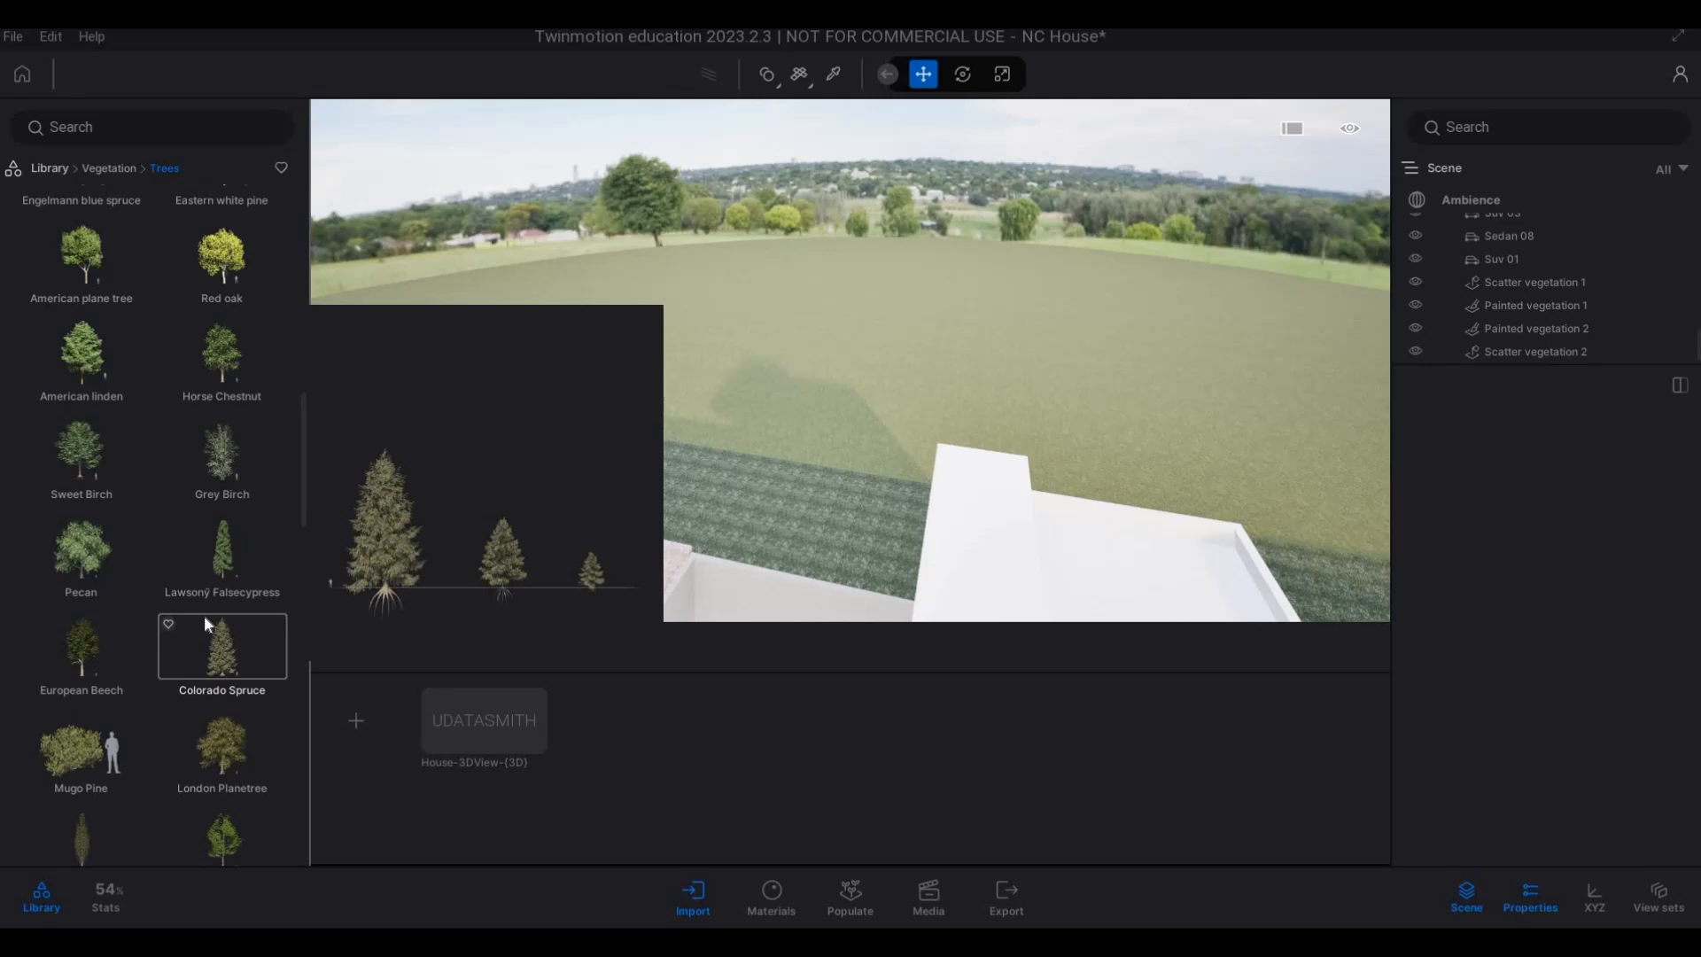
{"action": "scroll", "coordinate": [204, 618], "scroll_direction": "up", "scroll_amount": 8}
{"action": "scroll", "coordinate": [204, 615], "scroll_direction": "up", "scroll_amount": 5}
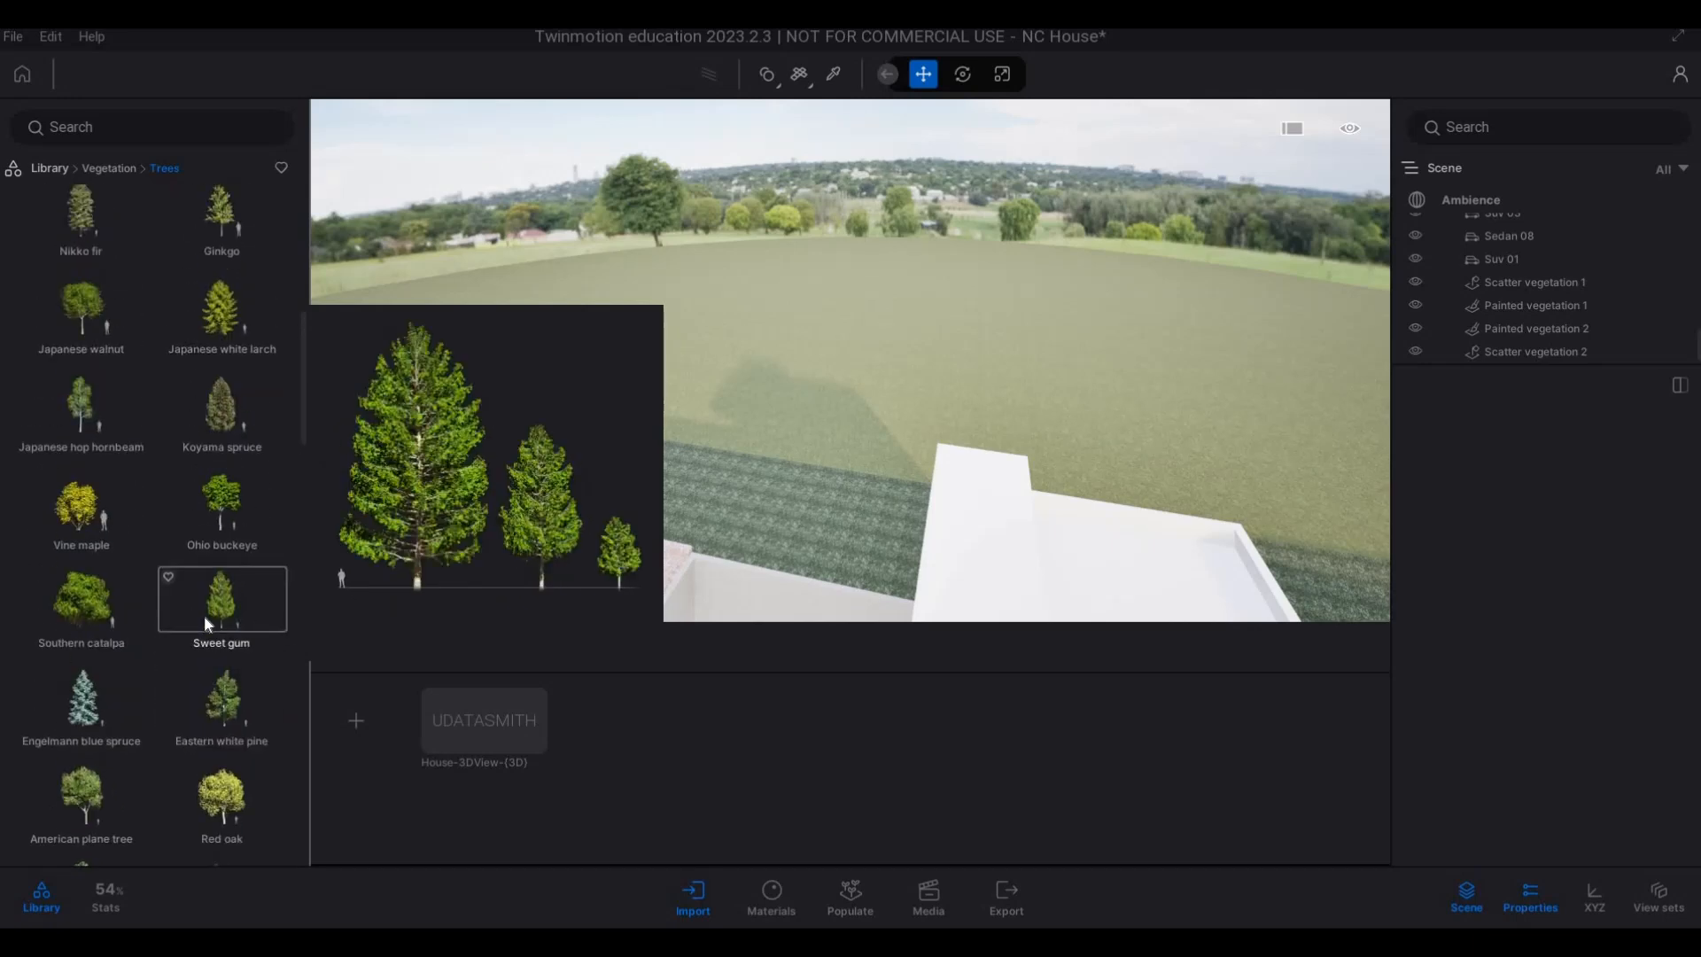
{"action": "scroll", "coordinate": [188, 609], "scroll_direction": "up", "scroll_amount": 2}
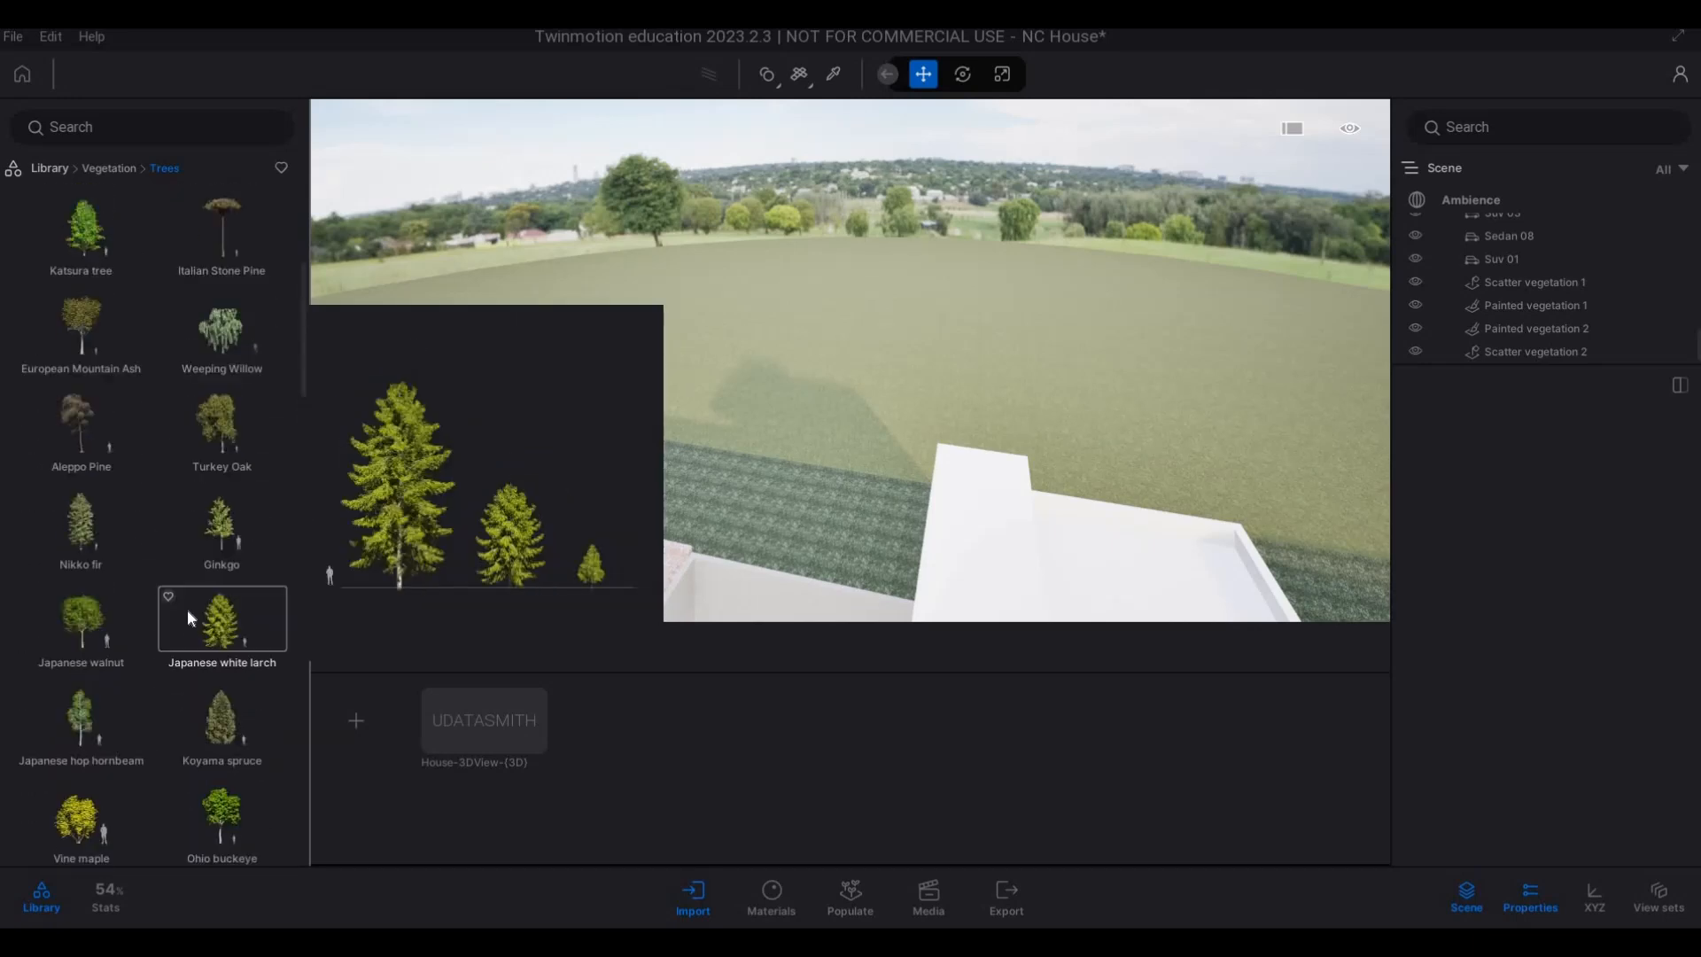
{"action": "scroll", "coordinate": [184, 603], "scroll_direction": "up", "scroll_amount": 3}
{"action": "scroll", "coordinate": [192, 610], "scroll_direction": "down", "scroll_amount": 7}
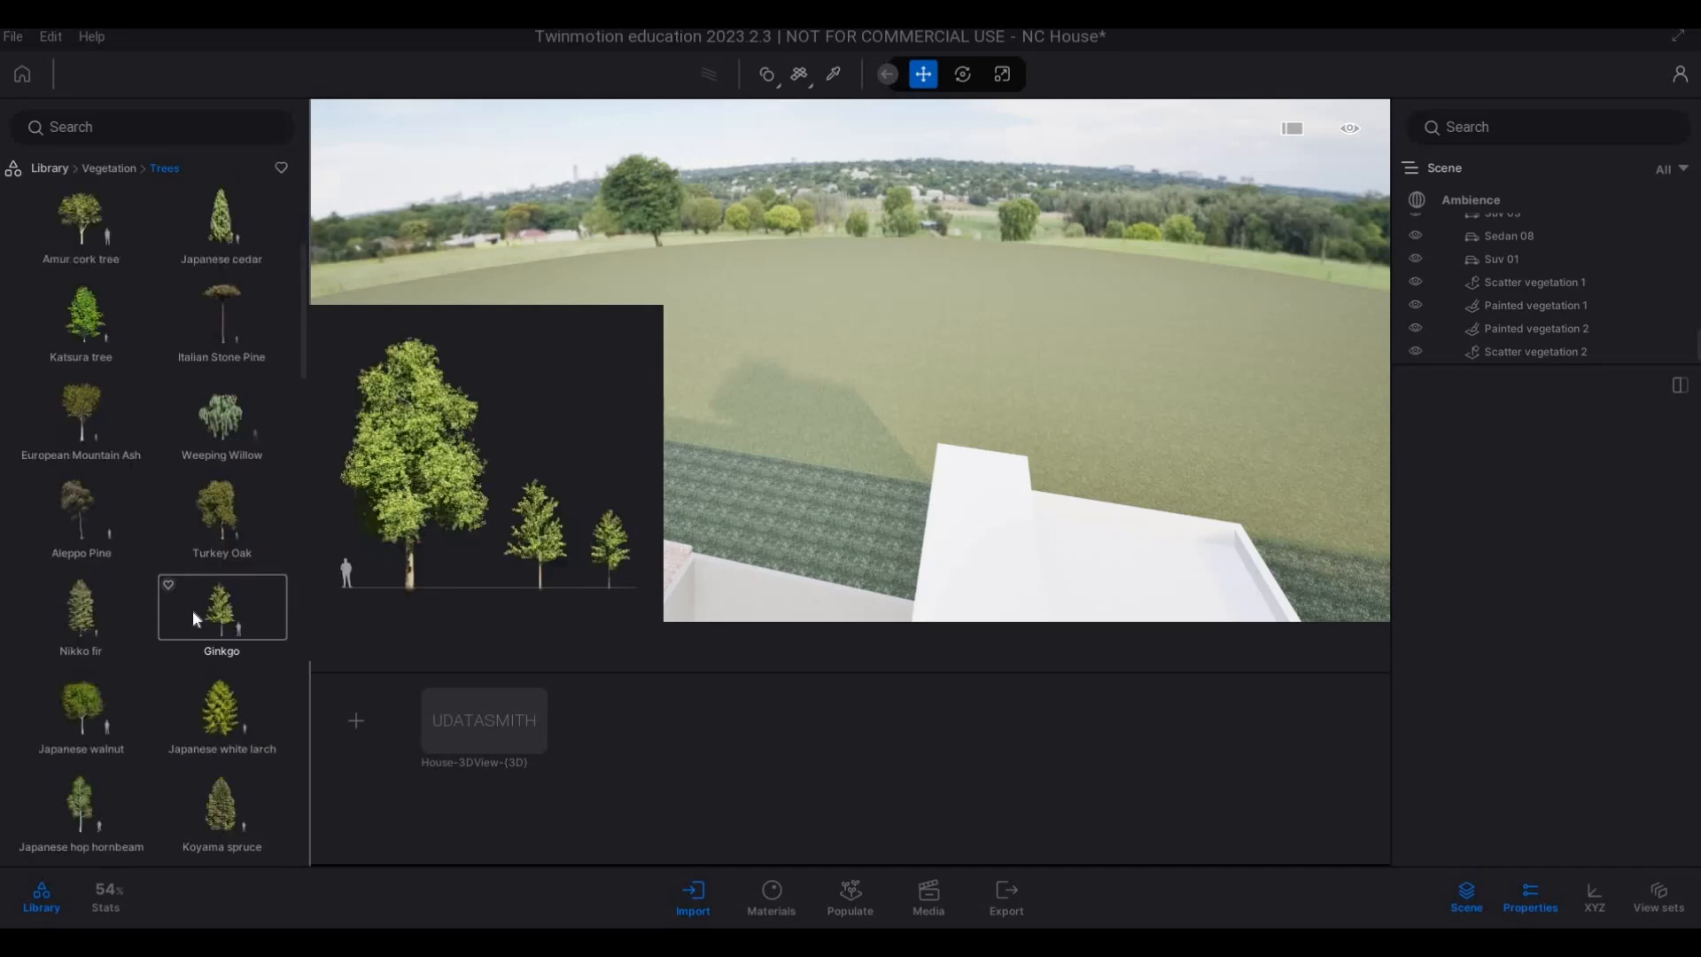
Pick the Colorado Spruce from the tree library and plant the first one behind the brick house's rear boundary wall.
{"action": "scroll", "coordinate": [224, 611], "scroll_direction": "down", "scroll_amount": 3}
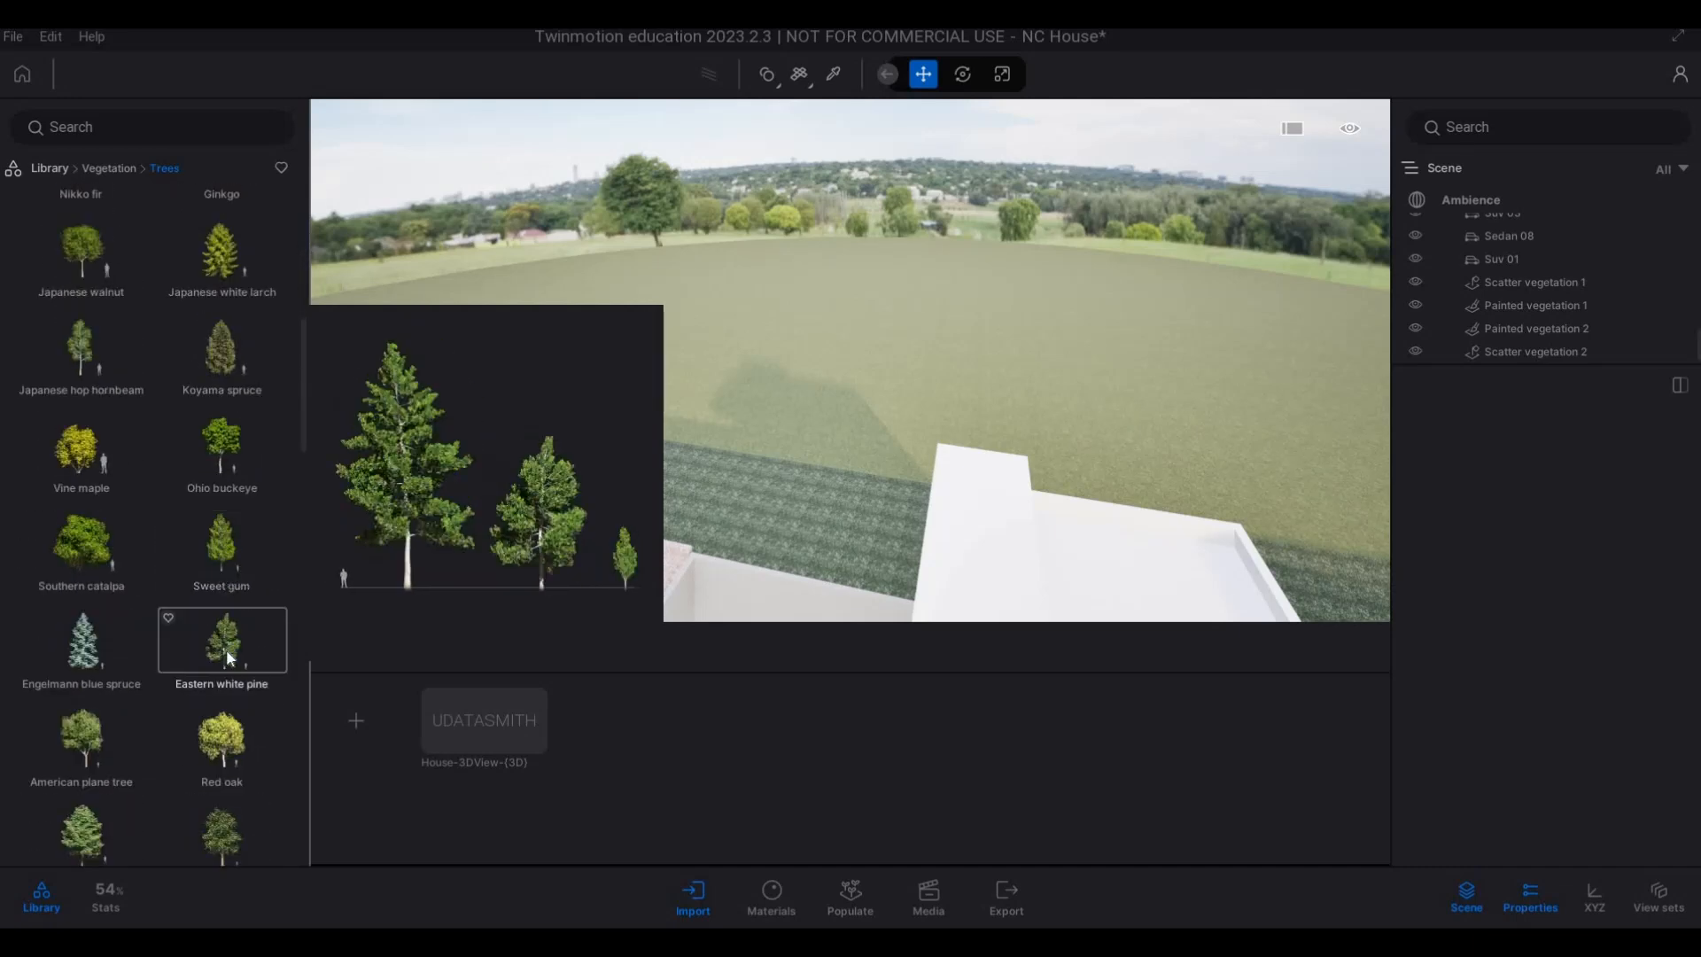
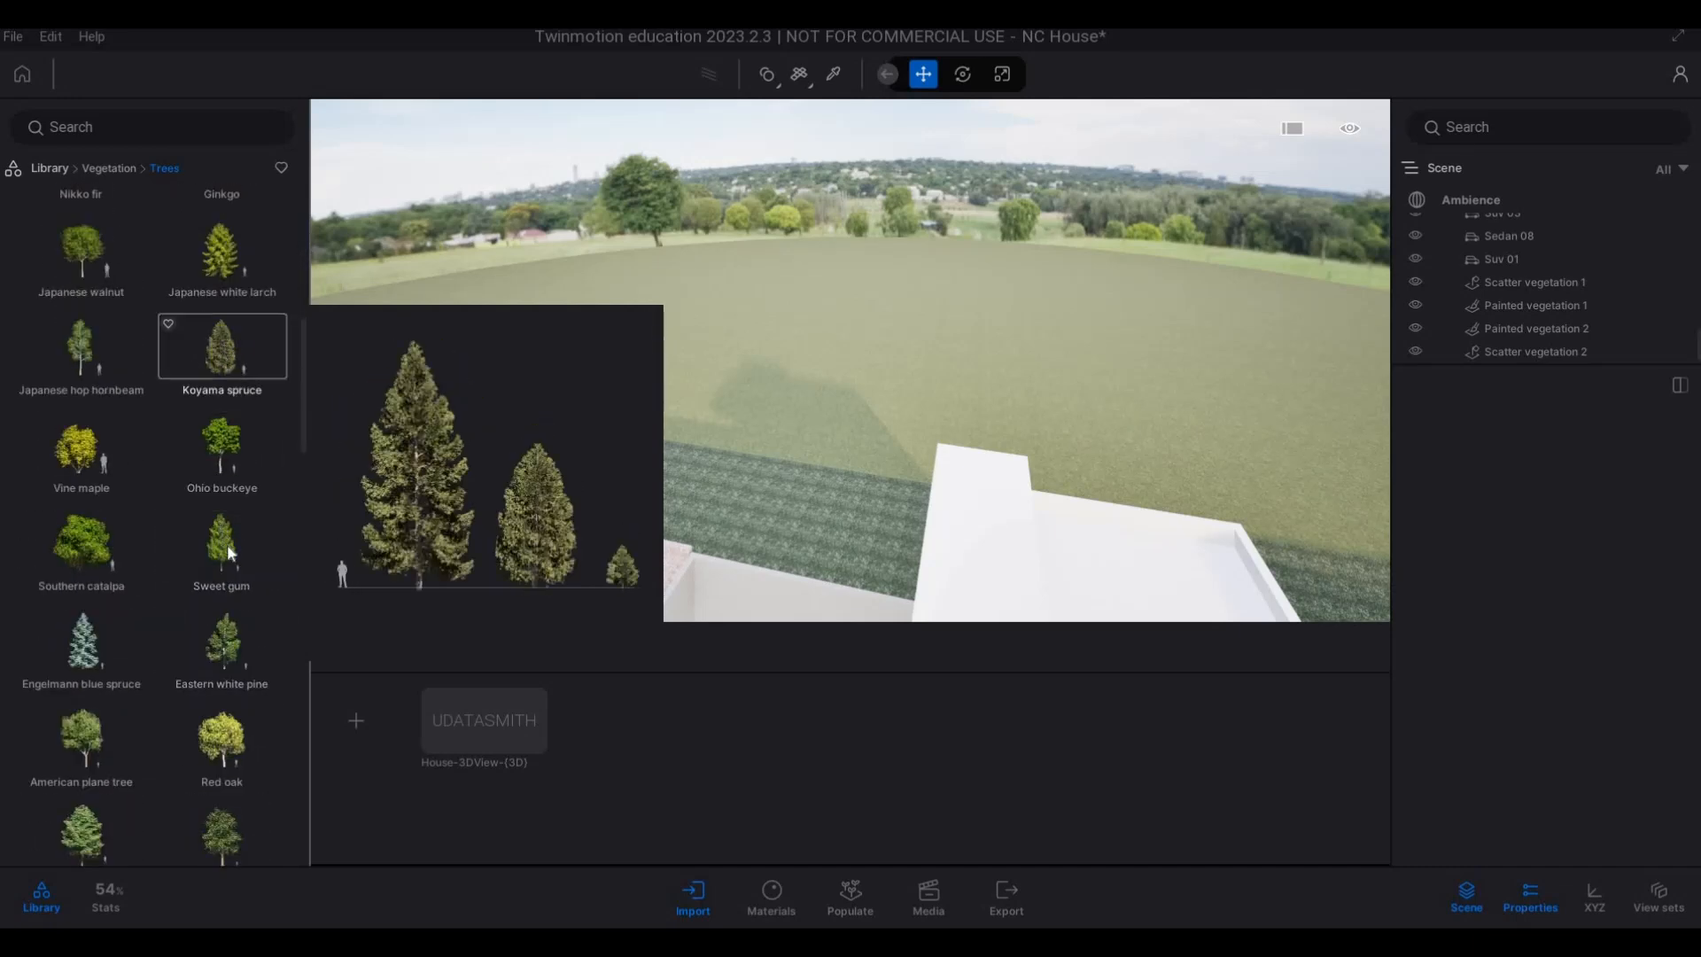
Pick the Colorado Spruce from the tree library and plant the first one behind the brick house's rear boundary wall.
{"action": "scroll", "coordinate": [222, 614], "scroll_direction": "down", "scroll_amount": 5}
{"action": "scroll", "coordinate": [214, 619], "scroll_direction": "down", "scroll_amount": 4}
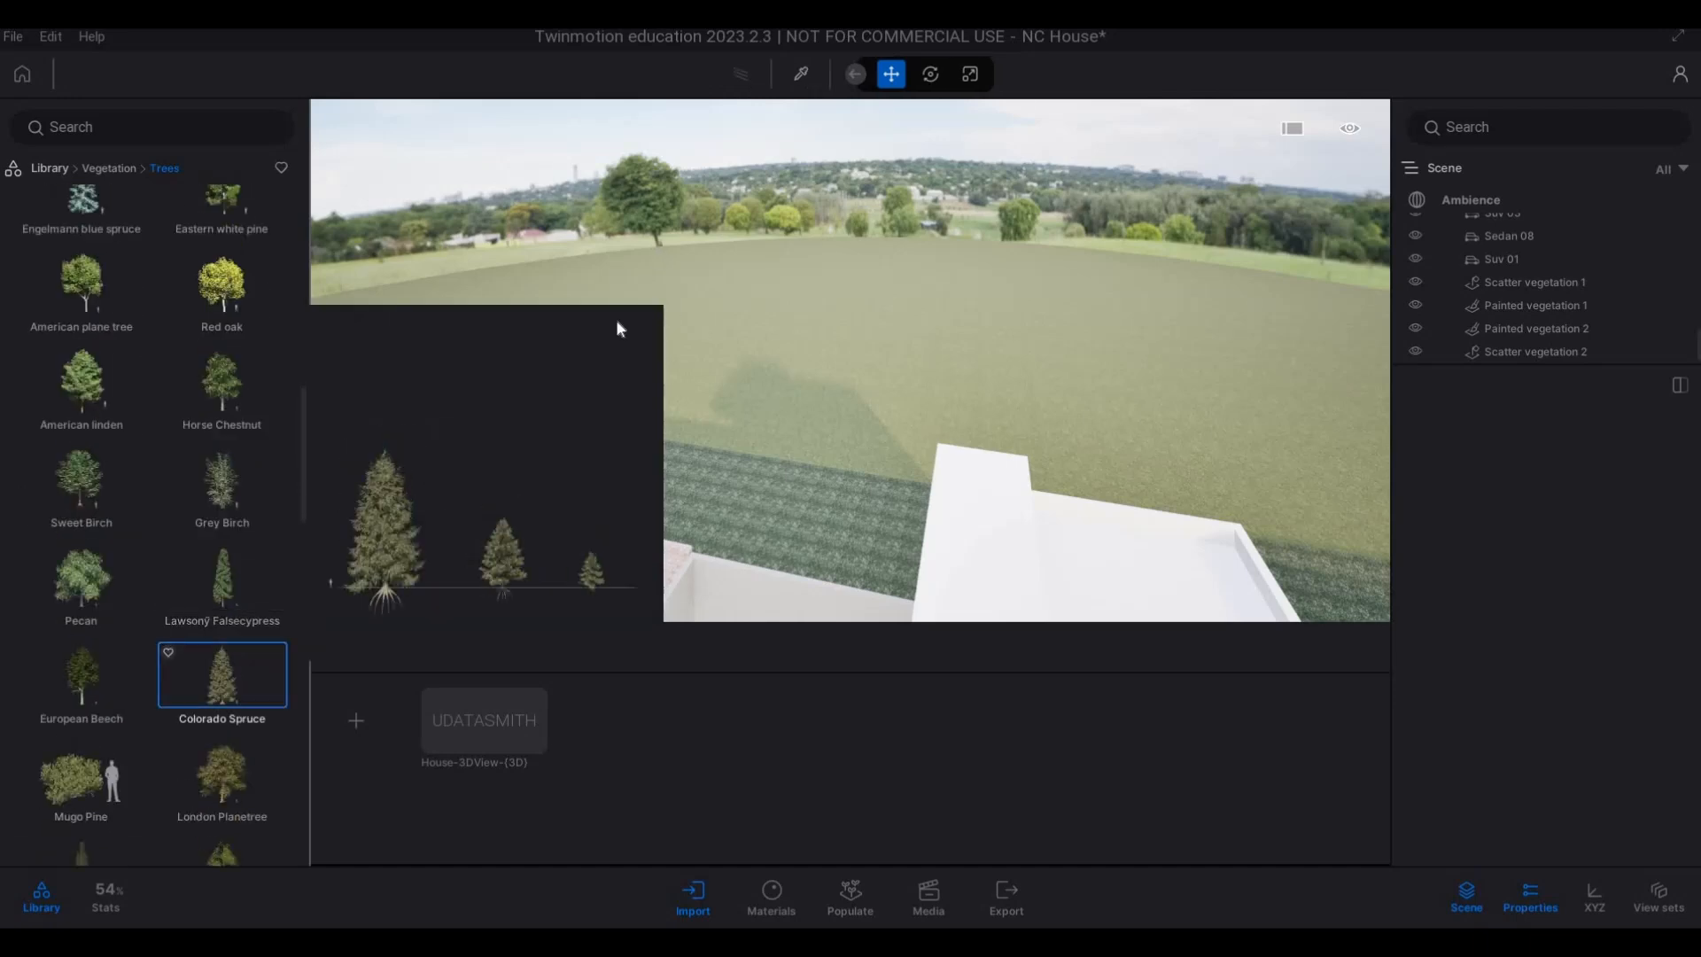
{"action": "key", "text": "a"}
{"action": "key", "text": "a"}
{"action": "key", "text": "a"}
{"action": "key", "text": "a"}
{"action": "key", "text": "a"}
{"action": "key", "text": "a"}
{"action": "key", "text": "a"}
{"action": "key", "text": "a"}
{"action": "key", "text": "a"}
{"action": "key", "text": "a"}
{"action": "key", "text": "a"}
{"action": "key", "text": "a"}
{"action": "key", "text": "a"}
{"action": "key", "text": "a"}
{"action": "key", "text": "a"}
{"action": "key", "text": "a"}
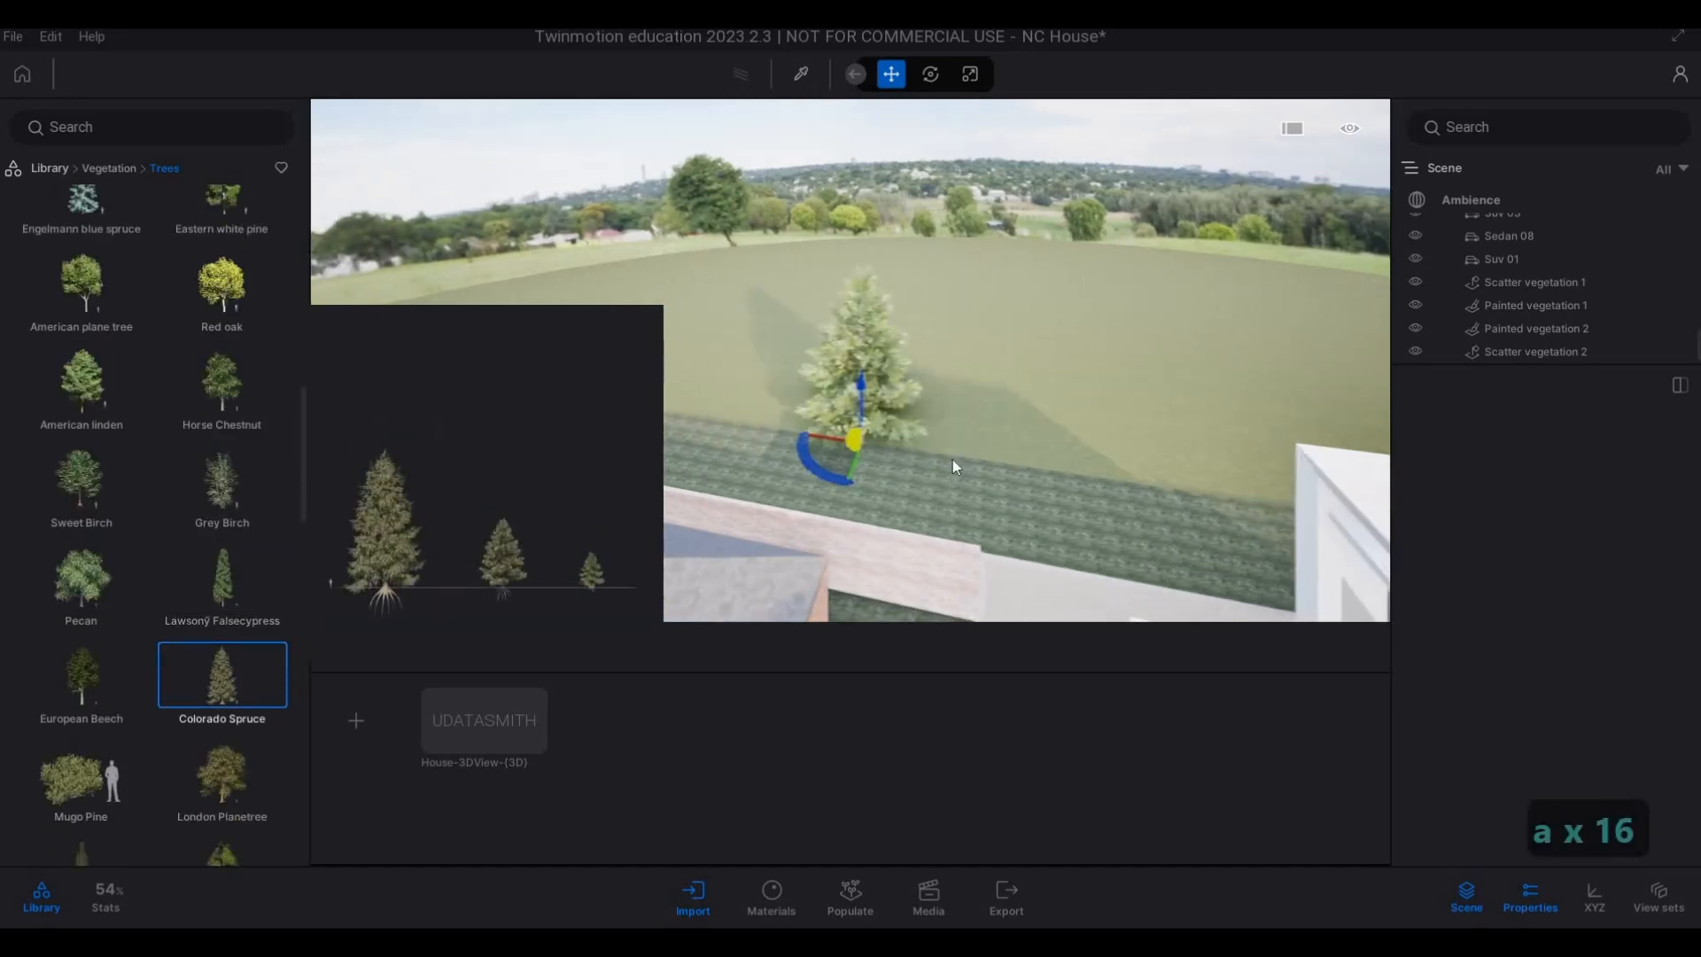
{"action": "key", "text": "s"}
{"action": "left_click_drag", "start_coordinate": [888, 436], "coordinate": [880, 427]}
{"action": "left_click", "coordinate": [881, 427]}
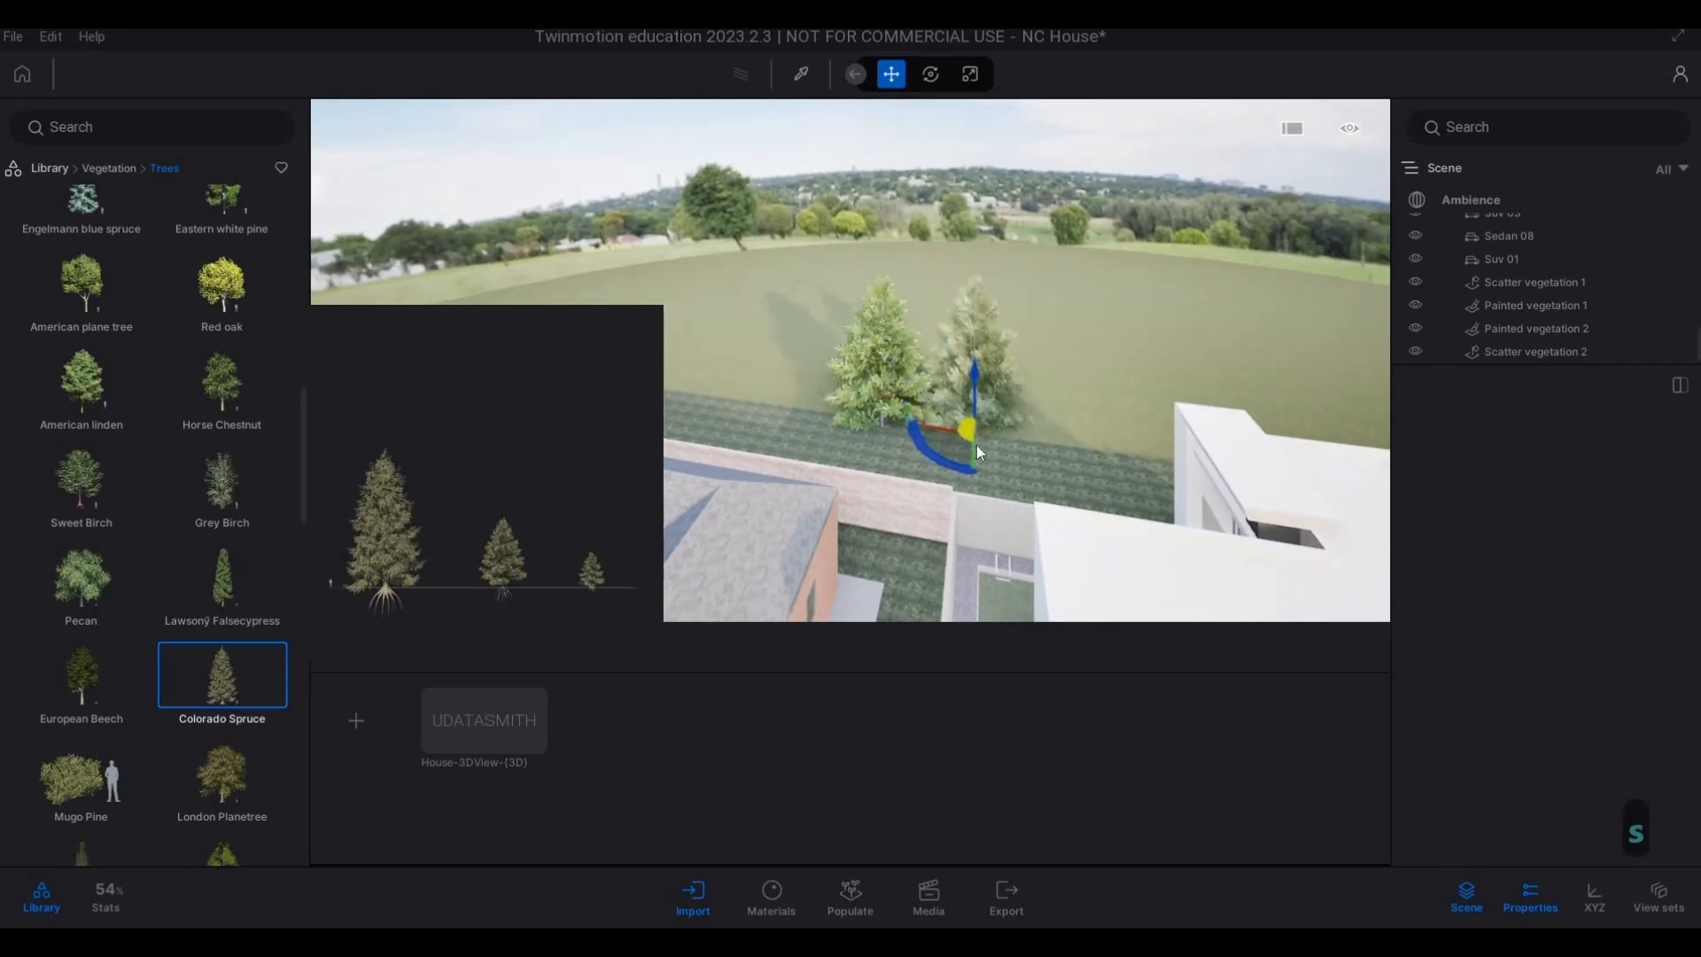
Continue the row of Colorado Spruces across the field directly behind the white main house.
{"action": "left_click", "coordinate": [1093, 401]}
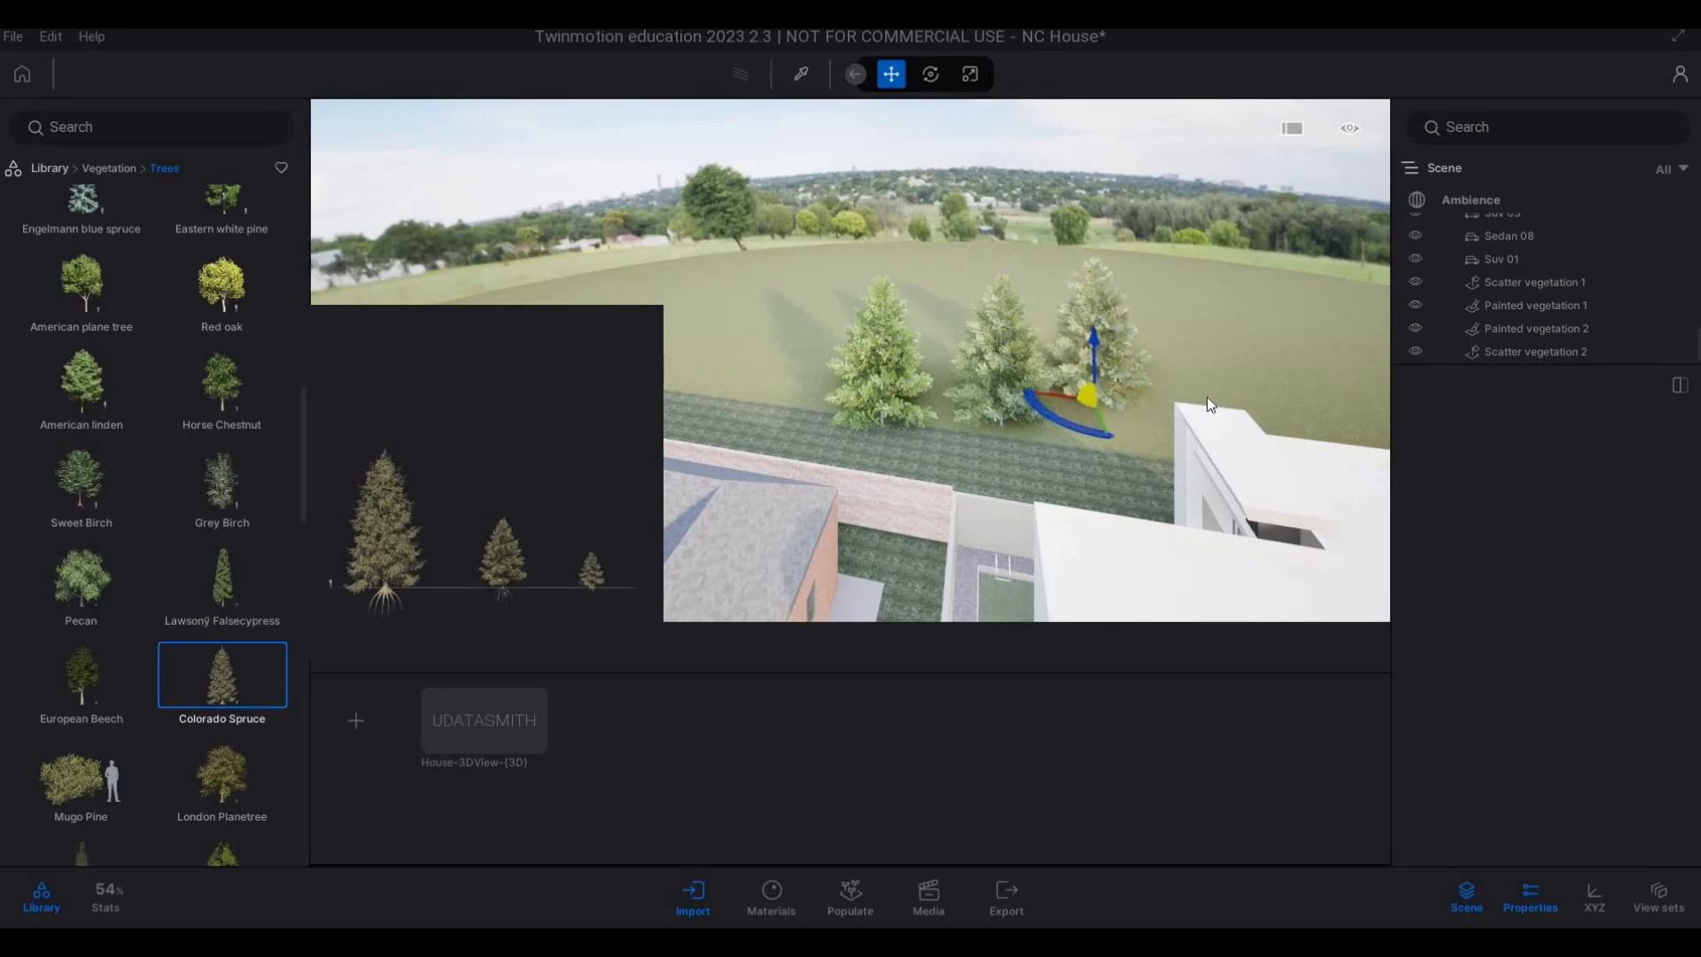
{"action": "left_click", "coordinate": [1182, 395]}
{"action": "key", "text": "d"}
{"action": "key", "text": "s"}
{"action": "key", "text": "d"}
{"action": "key", "text": "s"}
Extend the Colorado Spruces along the field behind the grey-roofed house, staggering some farther back.
{"action": "key", "text": "d"}
{"action": "key", "text": "s"}
{"action": "key", "text": "d"}
{"action": "key", "text": "s"}
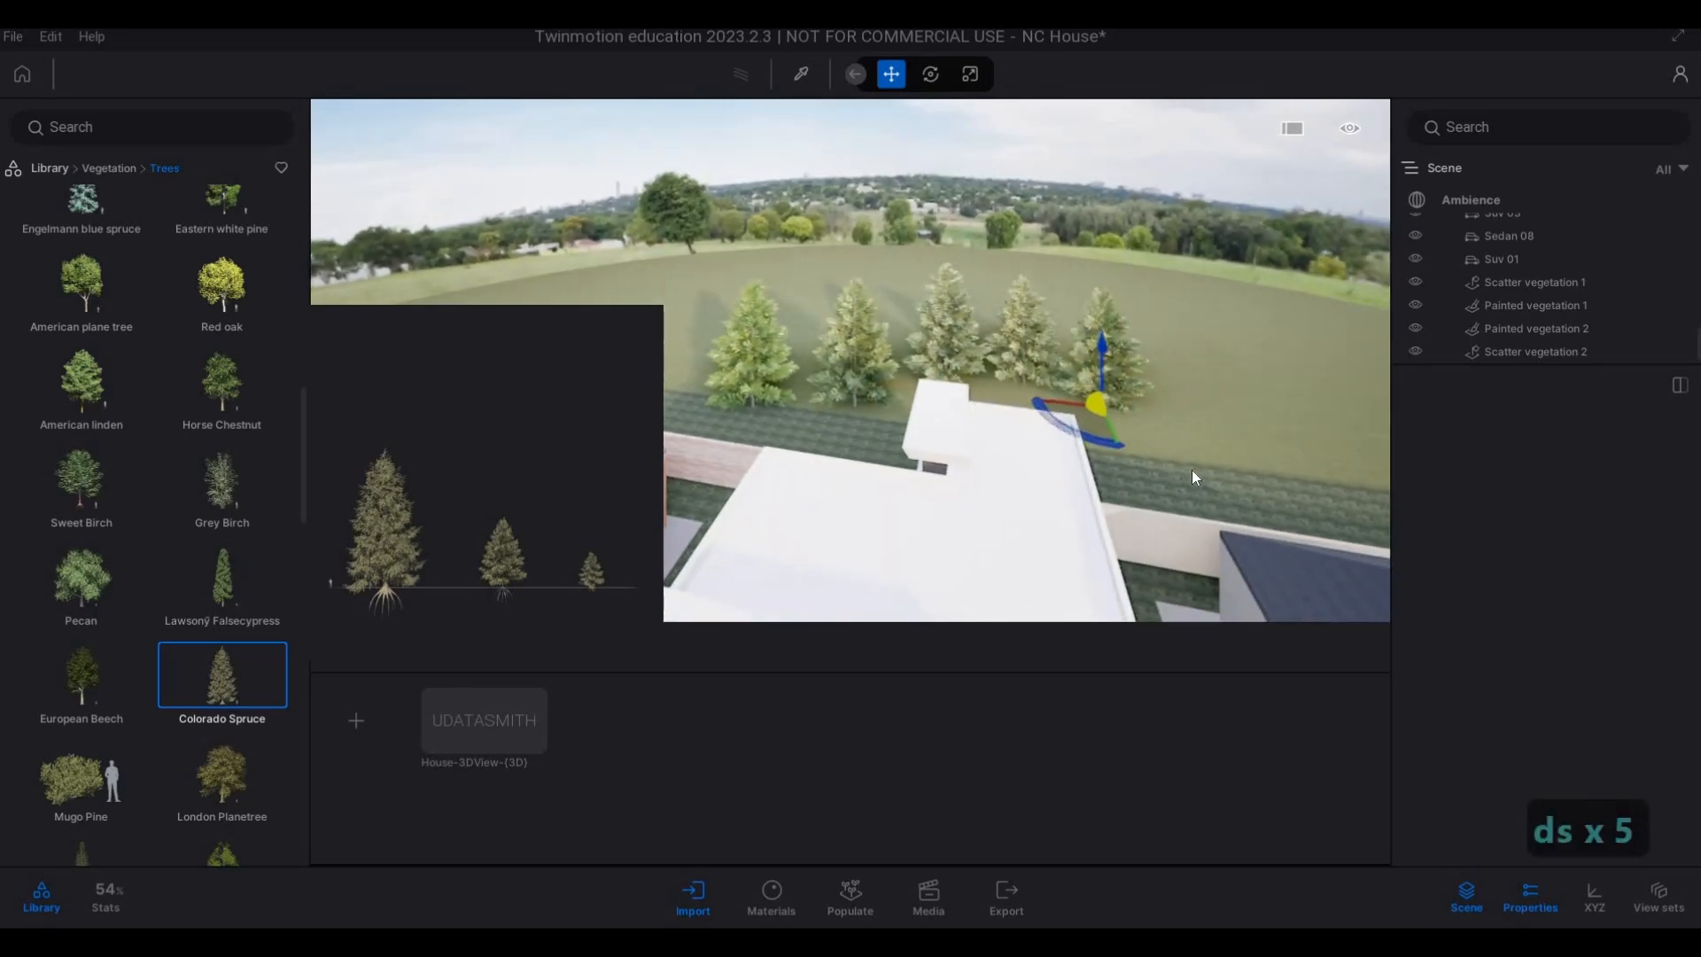
{"action": "key", "text": "s"}
{"action": "key", "text": "d"}
{"action": "key", "text": "s"}
{"action": "key", "text": "d"}
{"action": "key", "text": "s"}
{"action": "key", "text": "d"}
{"action": "key", "text": "s"}
{"action": "key", "text": "d"}
{"action": "key", "text": "s"}
{"action": "key", "text": "d"}
{"action": "key", "text": "s"}
{"action": "key", "text": "d"}
{"action": "key", "text": "s"}
{"action": "key", "text": "d"}
{"action": "key", "text": "s"}
{"action": "key", "text": "d"}
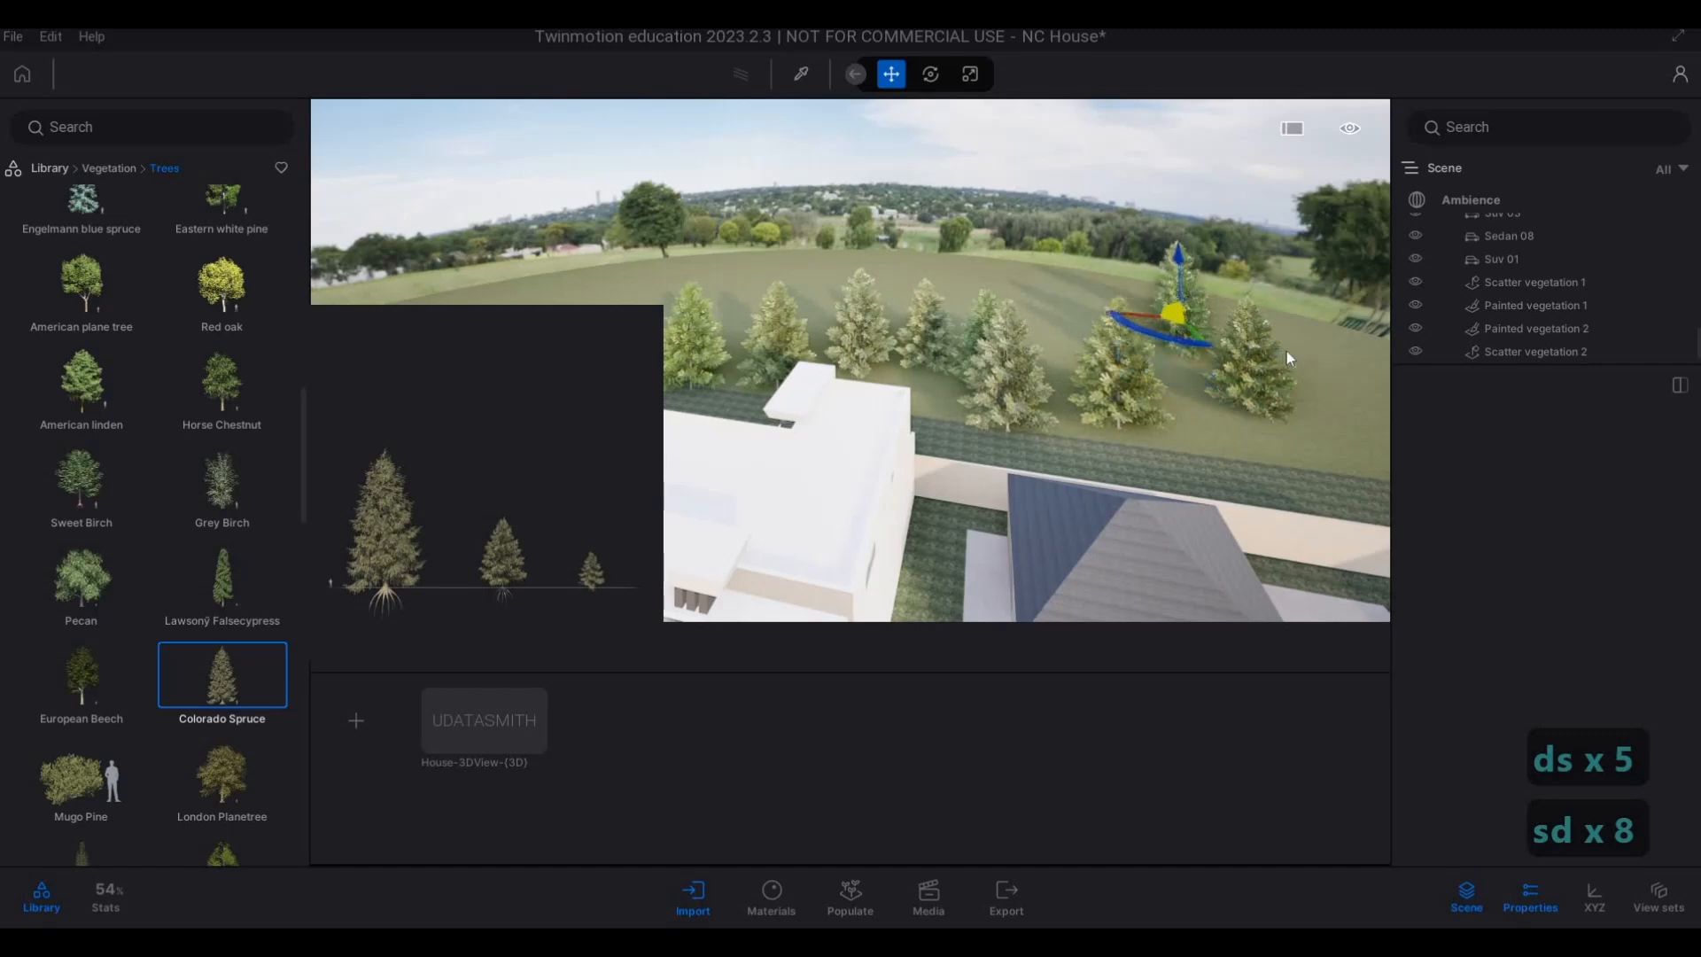
{"action": "key", "text": "d"}
{"action": "key", "text": "s"}
{"action": "key", "text": "d"}
{"action": "key", "text": "s"}
{"action": "key", "text": "d"}
{"action": "key", "text": "s"}
{"action": "key", "text": "d"}
{"action": "key", "text": "s"}
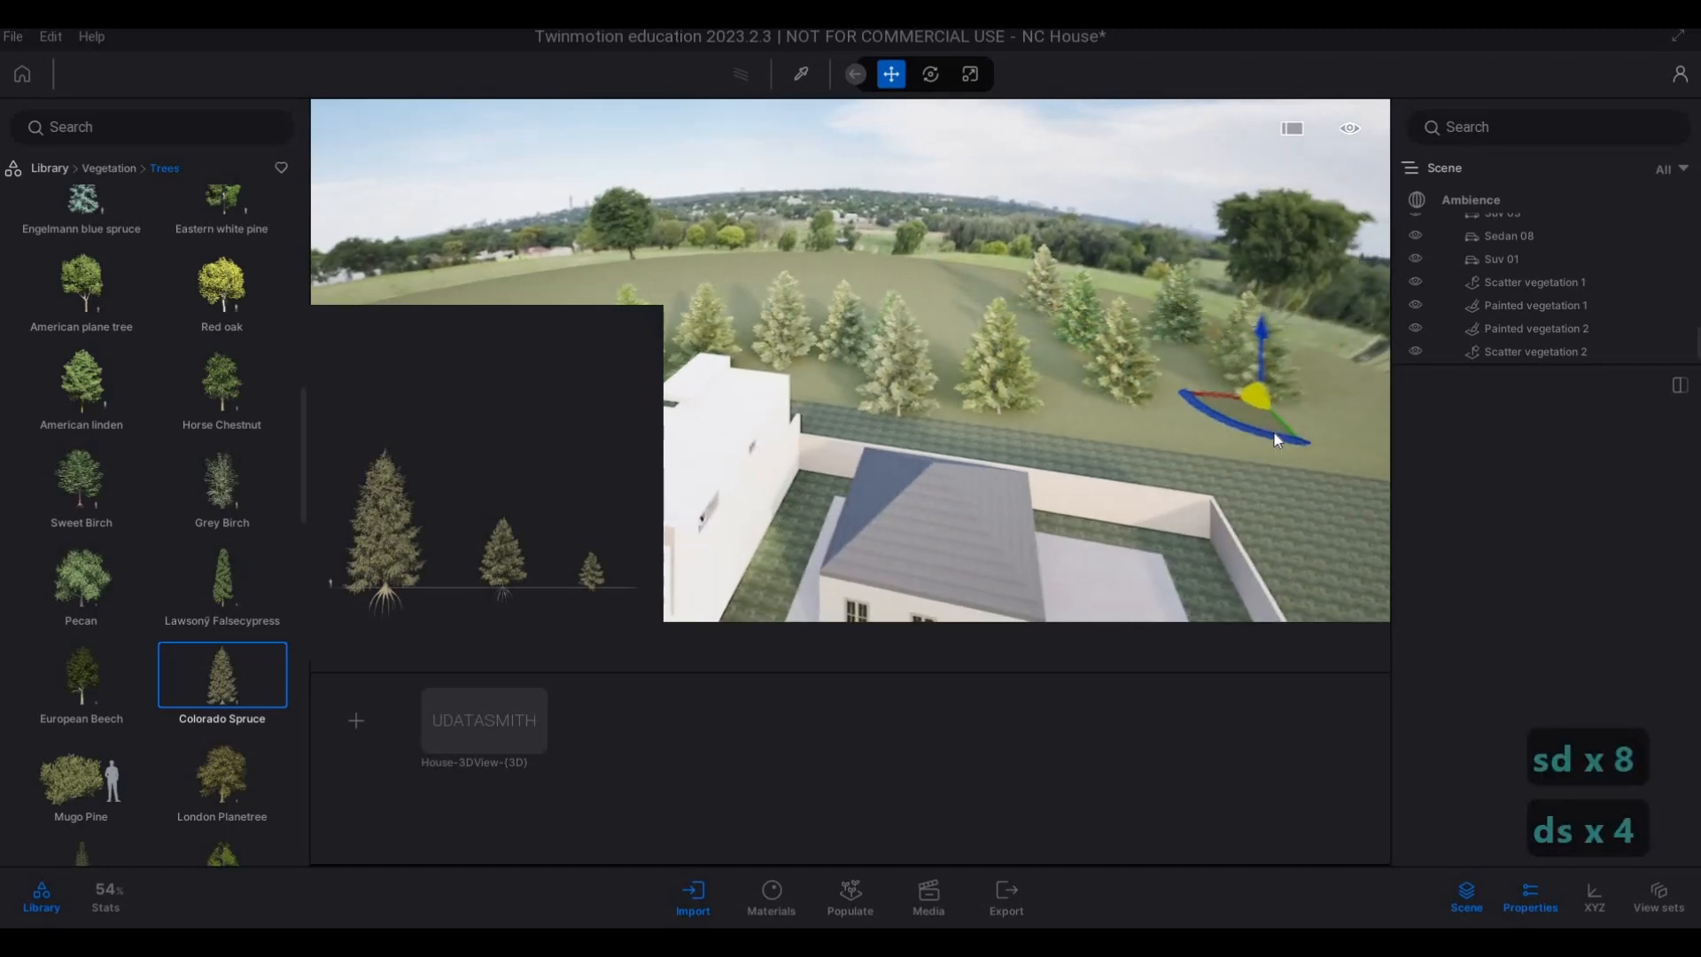
Plant more Colorado Spruces as a second row deeper in the field between the grey-roofed and main houses.
{"action": "key", "text": "a"}
{"action": "left_click", "coordinate": [967, 323]}
{"action": "key", "text": "w"}
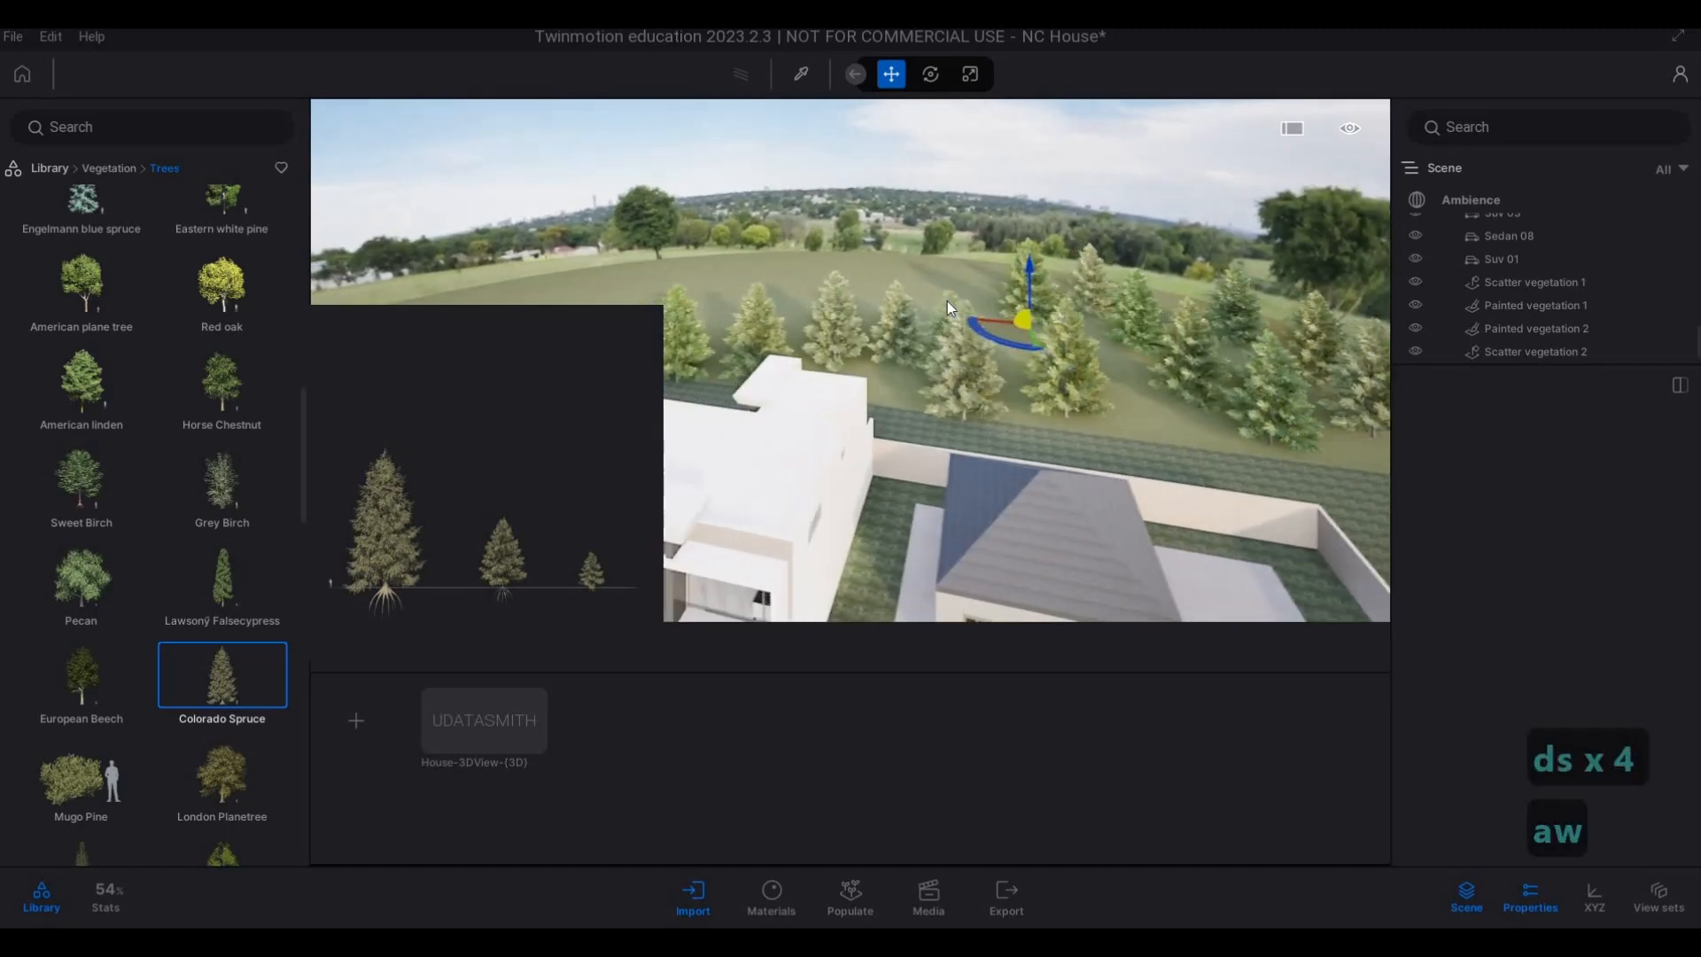
{"action": "left_click", "coordinate": [948, 302]}
{"action": "key", "text": "a"}
{"action": "left_click", "coordinate": [1032, 321]}
{"action": "key", "text": "a"}
{"action": "left_click", "coordinate": [988, 302]}
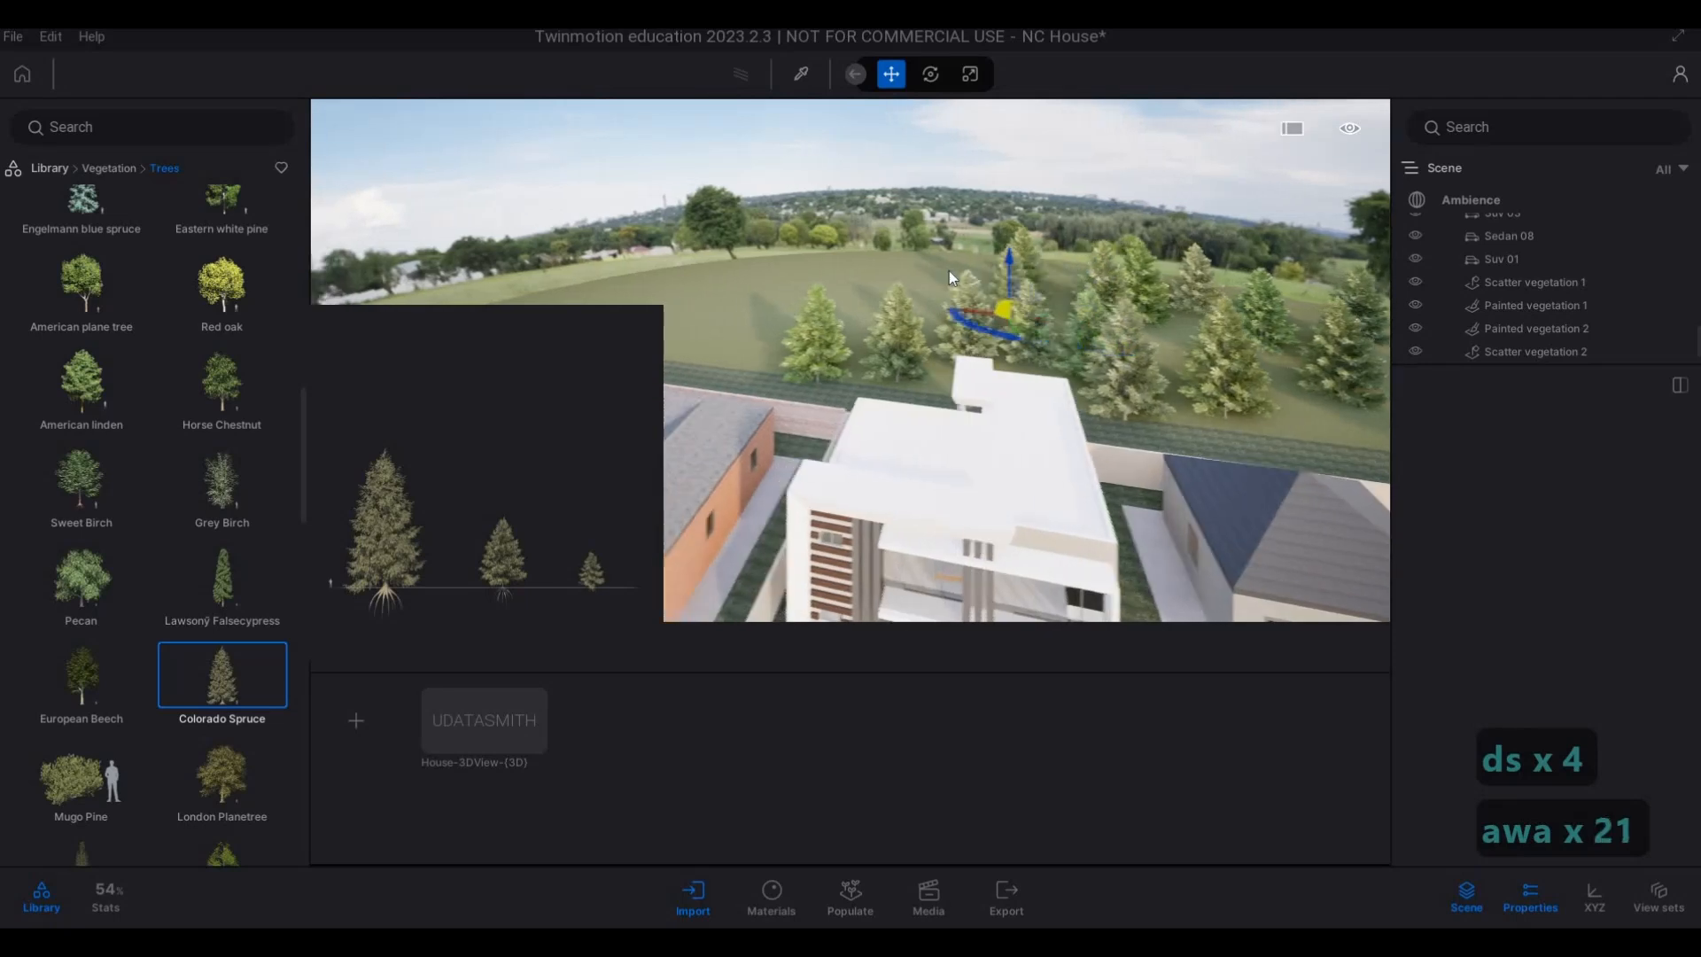
Carry the deeper row of Colorado Spruces from behind the main house toward the brick house.
{"action": "left_click", "coordinate": [959, 301]}
{"action": "left_click", "coordinate": [919, 300]}
{"action": "left_click", "coordinate": [890, 301]}
{"action": "key", "text": "a"}
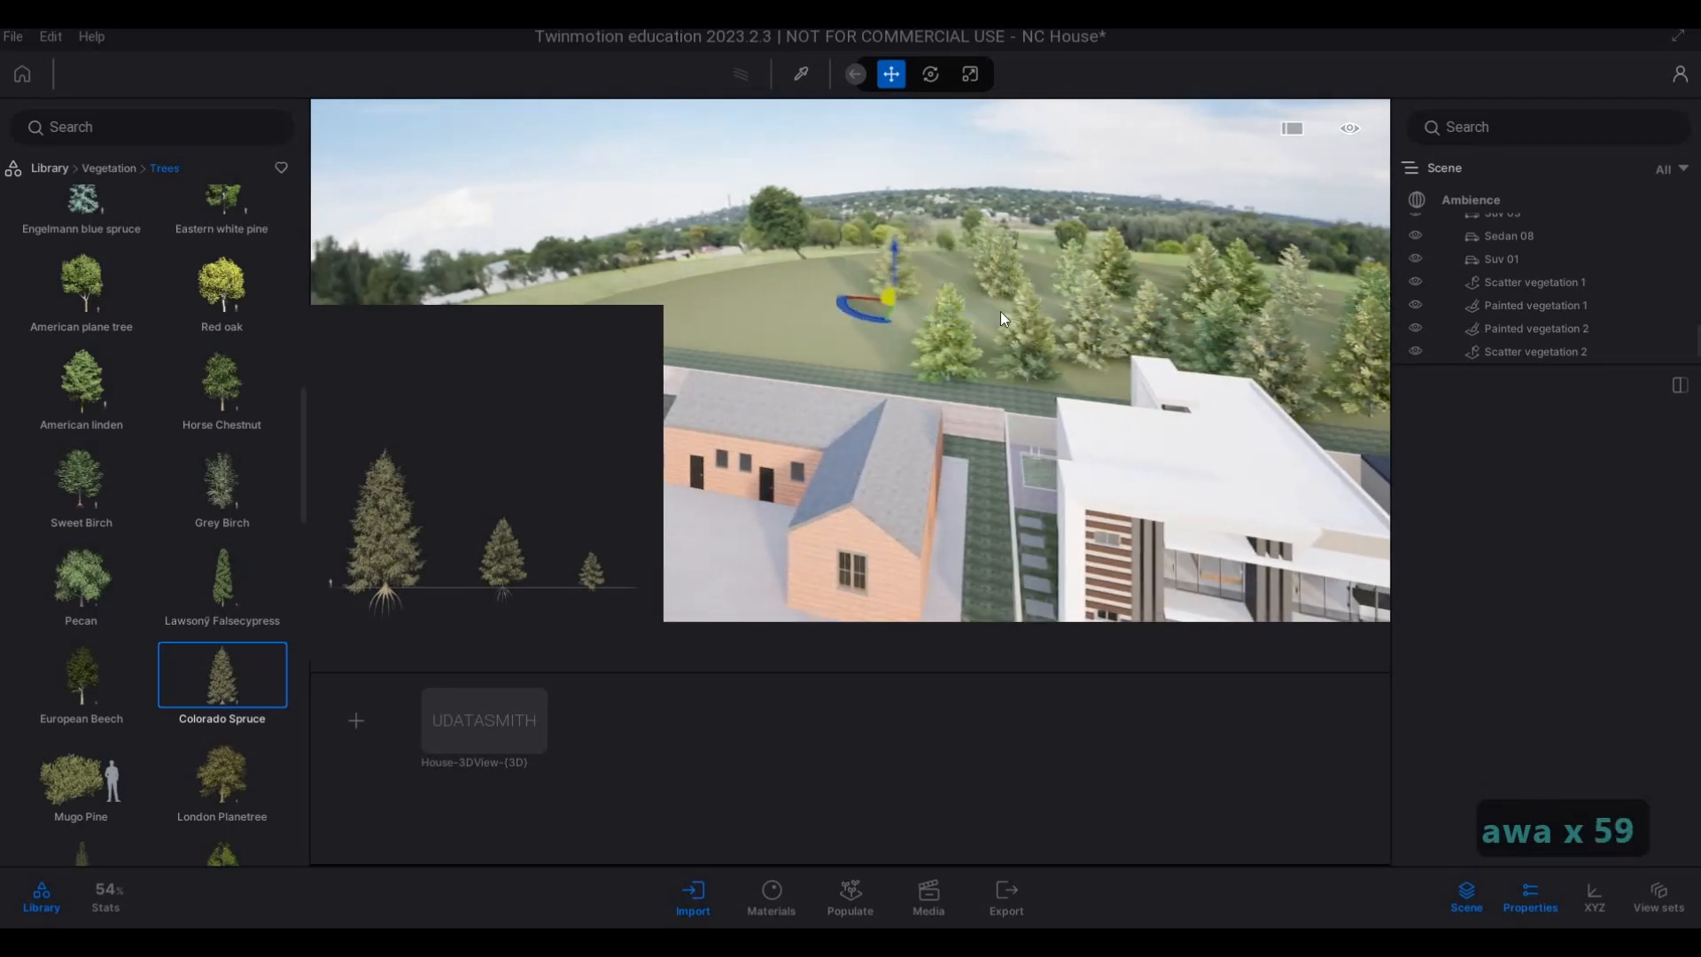
{"action": "left_click", "coordinate": [1000, 302]}
{"action": "left_click", "coordinate": [970, 285]}
{"action": "left_click", "coordinate": [907, 358]}
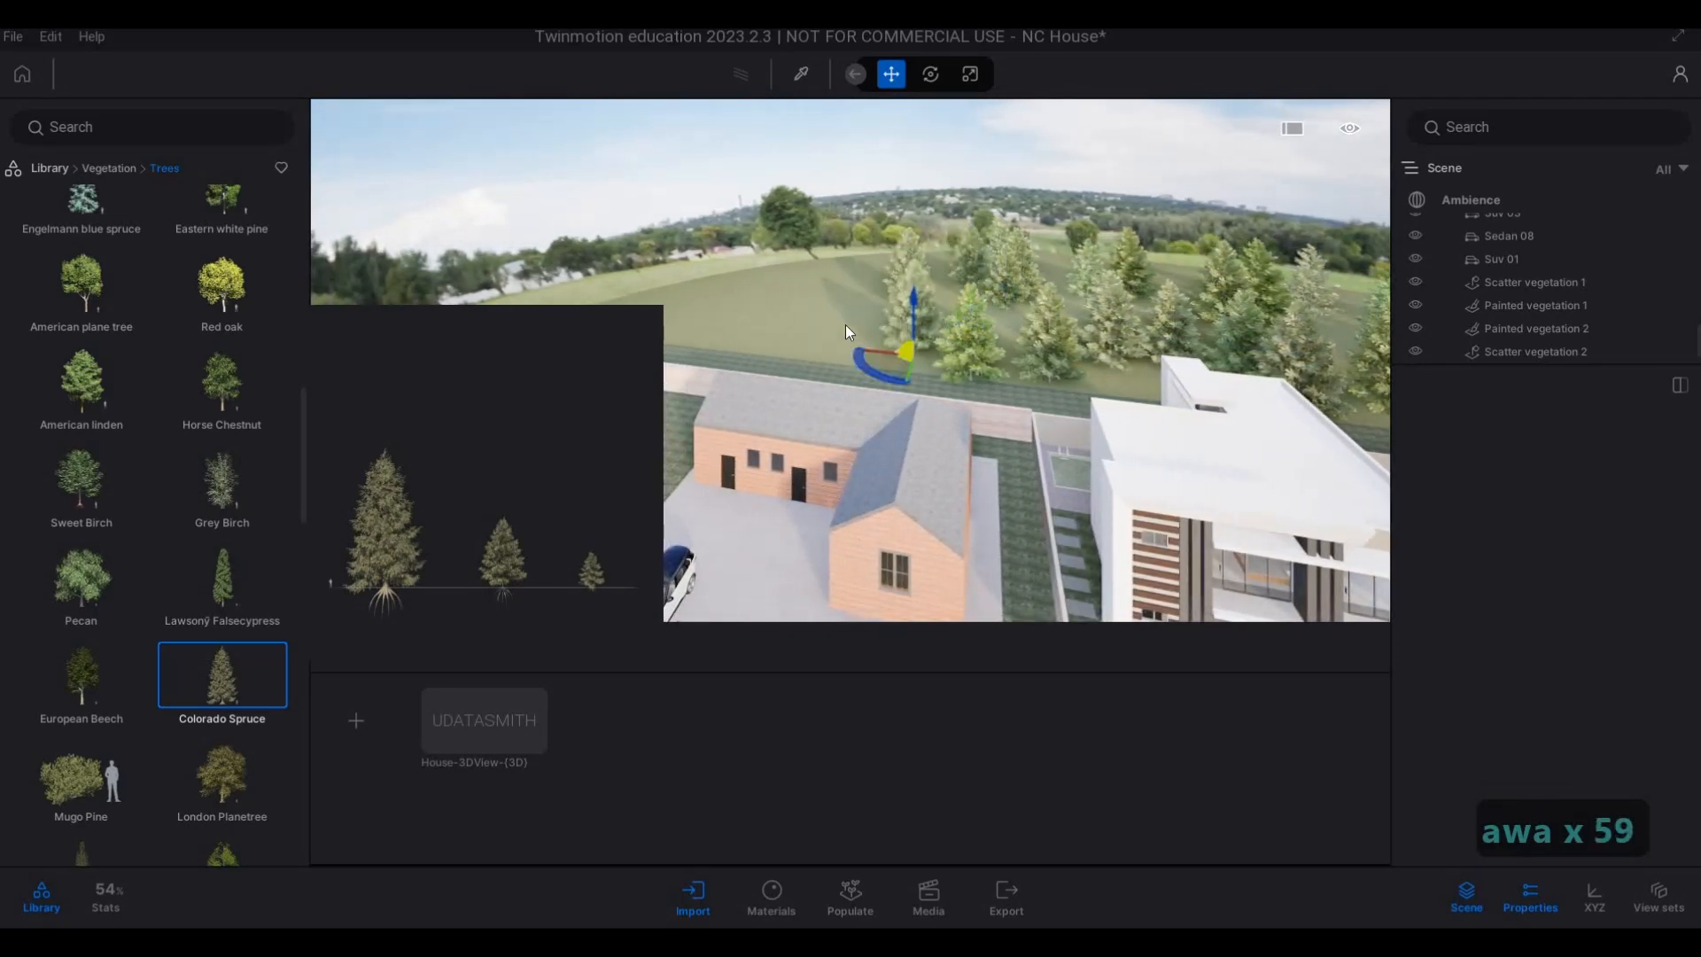
Fill the field directly behind the brick house with staggered Colorado Spruces.
{"action": "left_click", "coordinate": [845, 324]}
{"action": "key", "text": "a"}
{"action": "left_click", "coordinate": [877, 296]}
{"action": "left_click", "coordinate": [893, 369]}
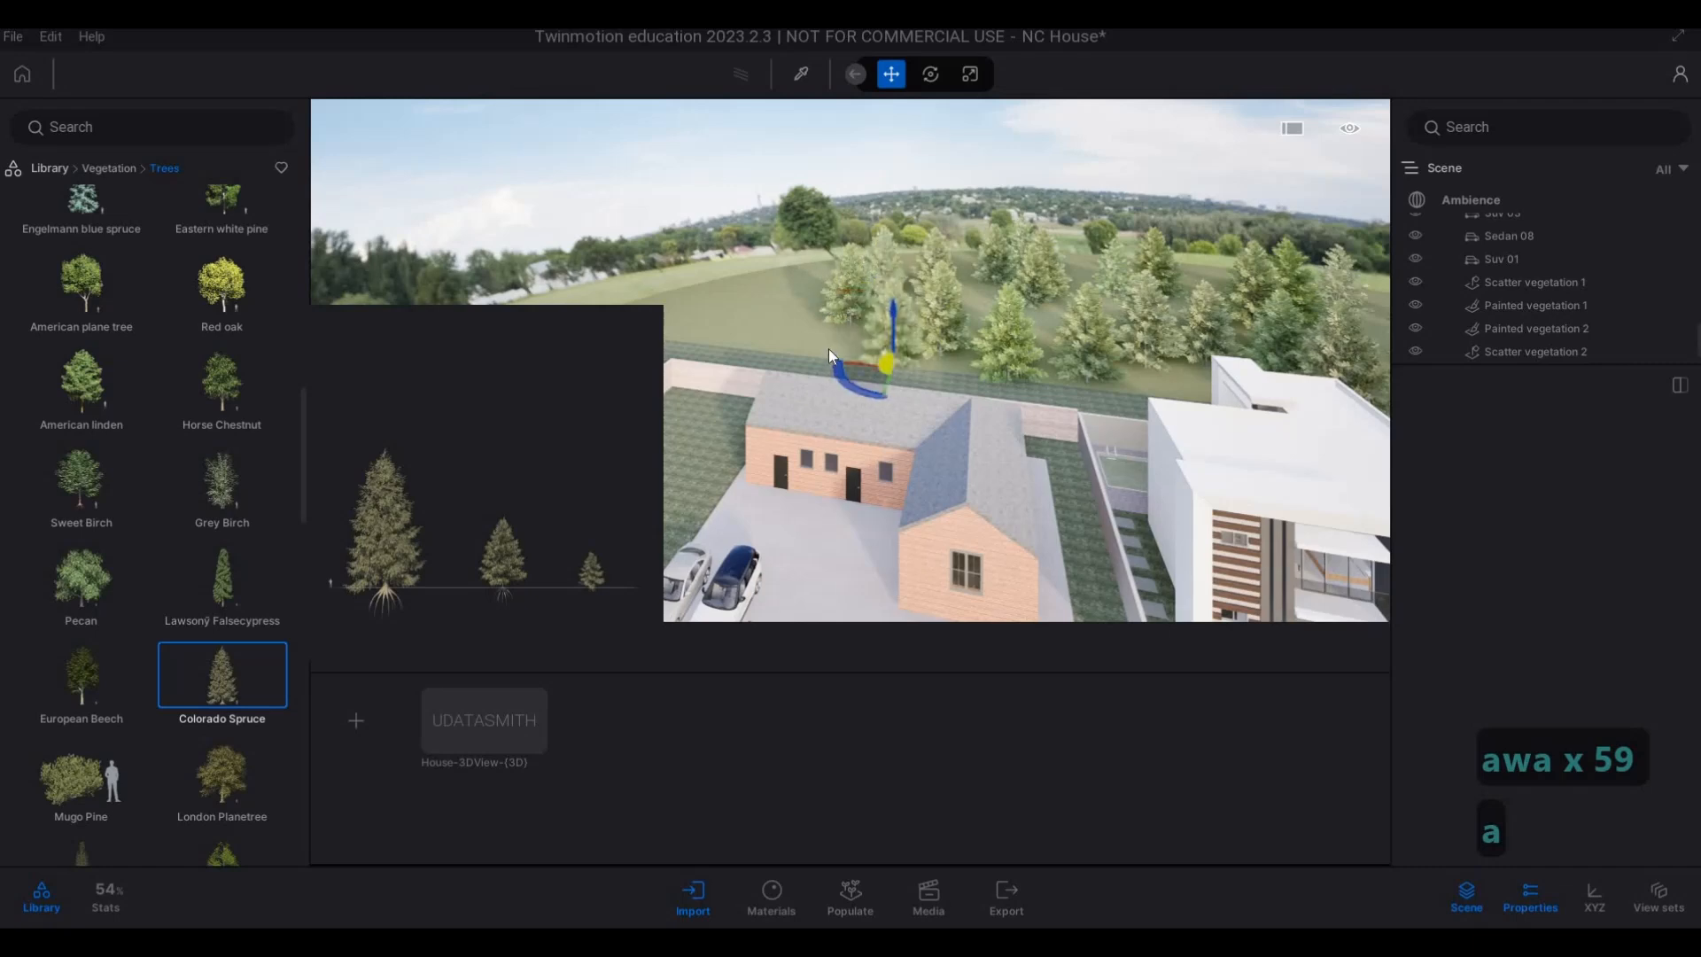
{"action": "key", "text": "a"}
{"action": "left_click", "coordinate": [800, 341]}
{"action": "left_click", "coordinate": [798, 326]}
Plant Colorado Spruces around the rear corner of the brick house's boundary wall.
{"action": "key", "text": "a"}
{"action": "key", "text": "a"}
{"action": "key", "text": "a"}
{"action": "key", "text": "a"}
{"action": "key", "text": "a"}
{"action": "key", "text": "a"}
{"action": "key", "text": "a"}
{"action": "key", "text": "a"}
{"action": "key", "text": "a"}
{"action": "key", "text": "a"}
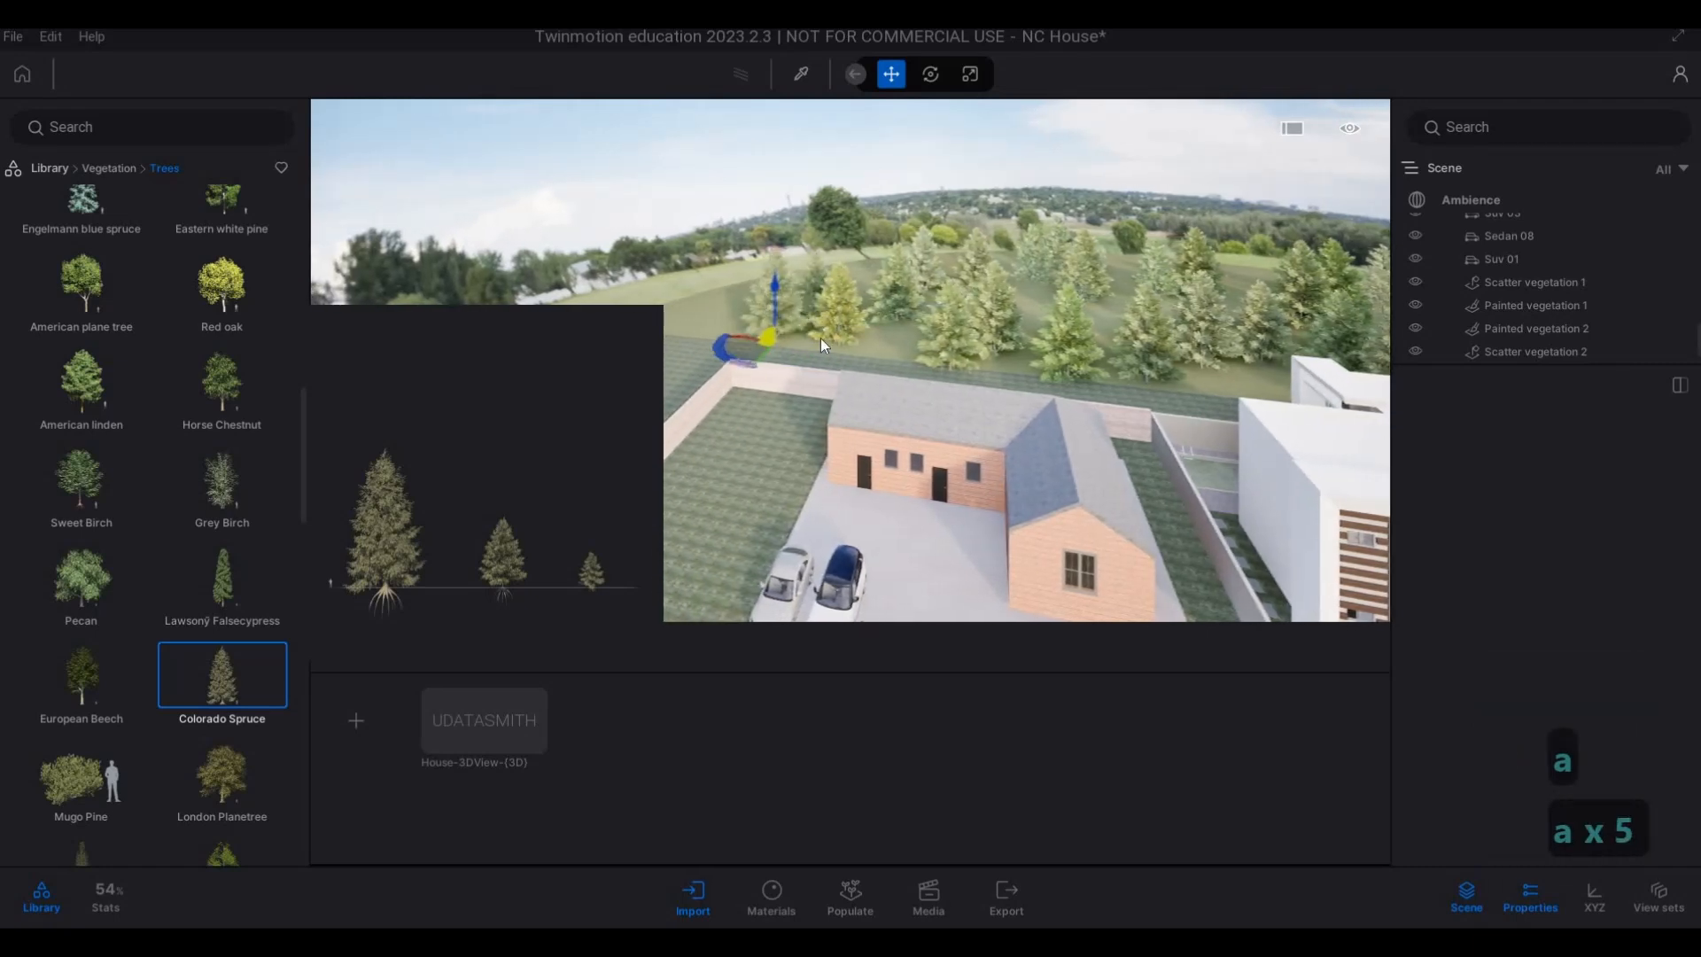
{"action": "key", "text": "a"}
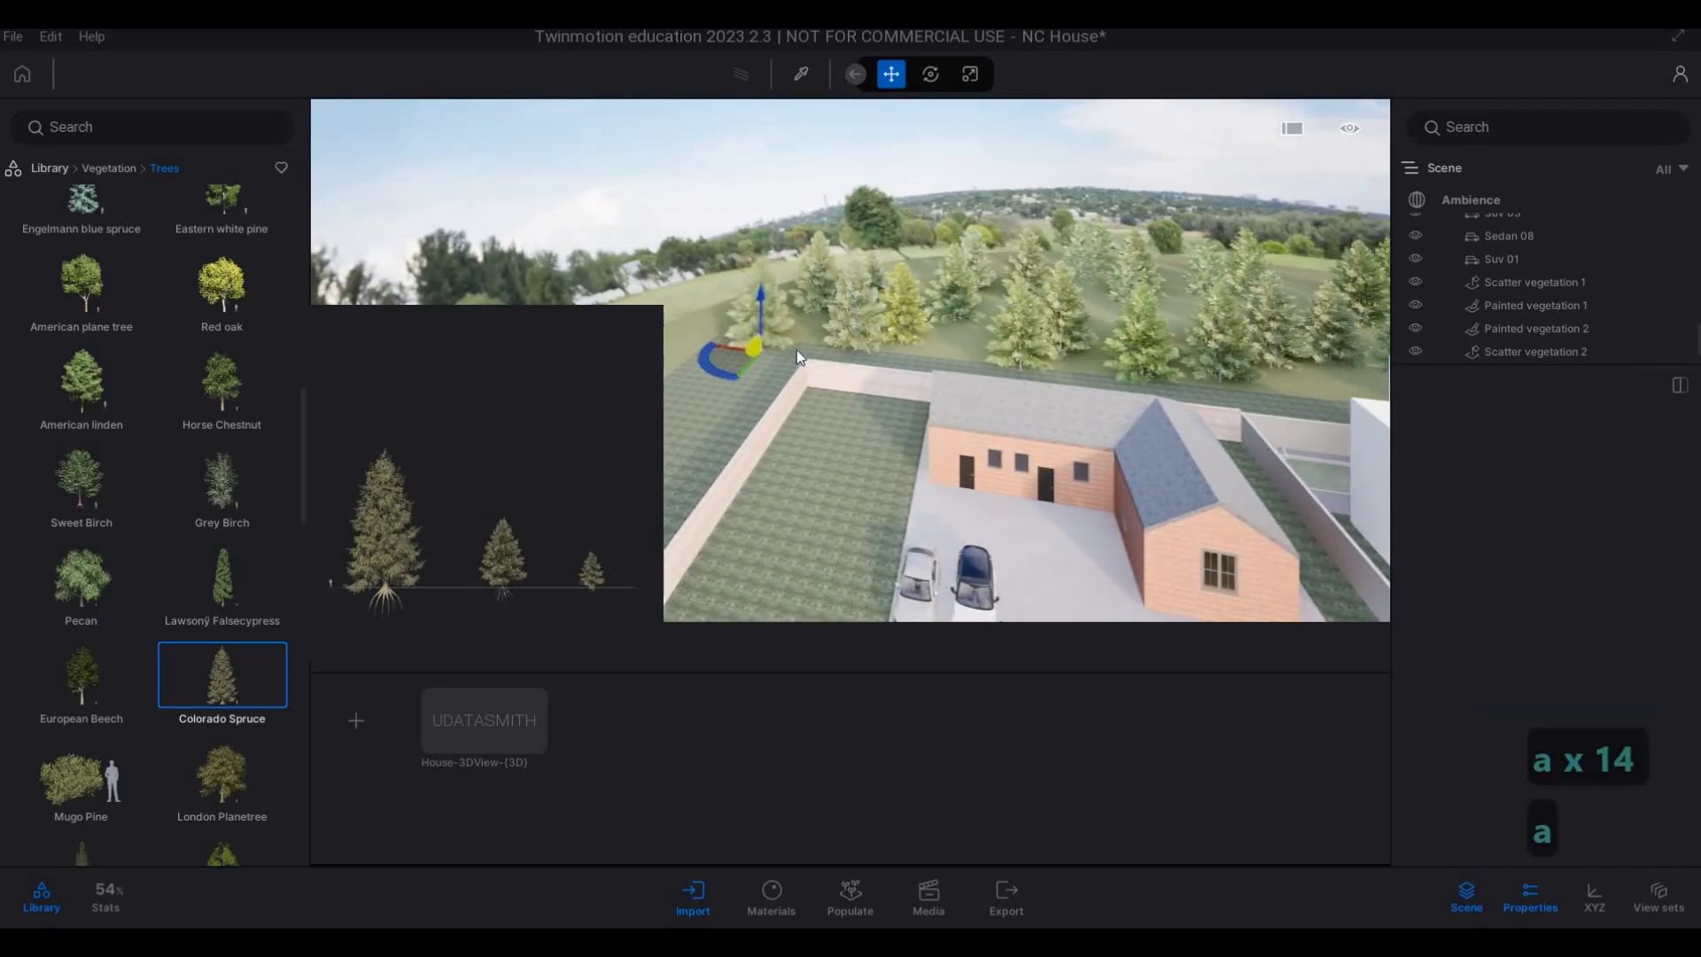
{"action": "key", "text": "s"}
{"action": "key", "text": "s"}
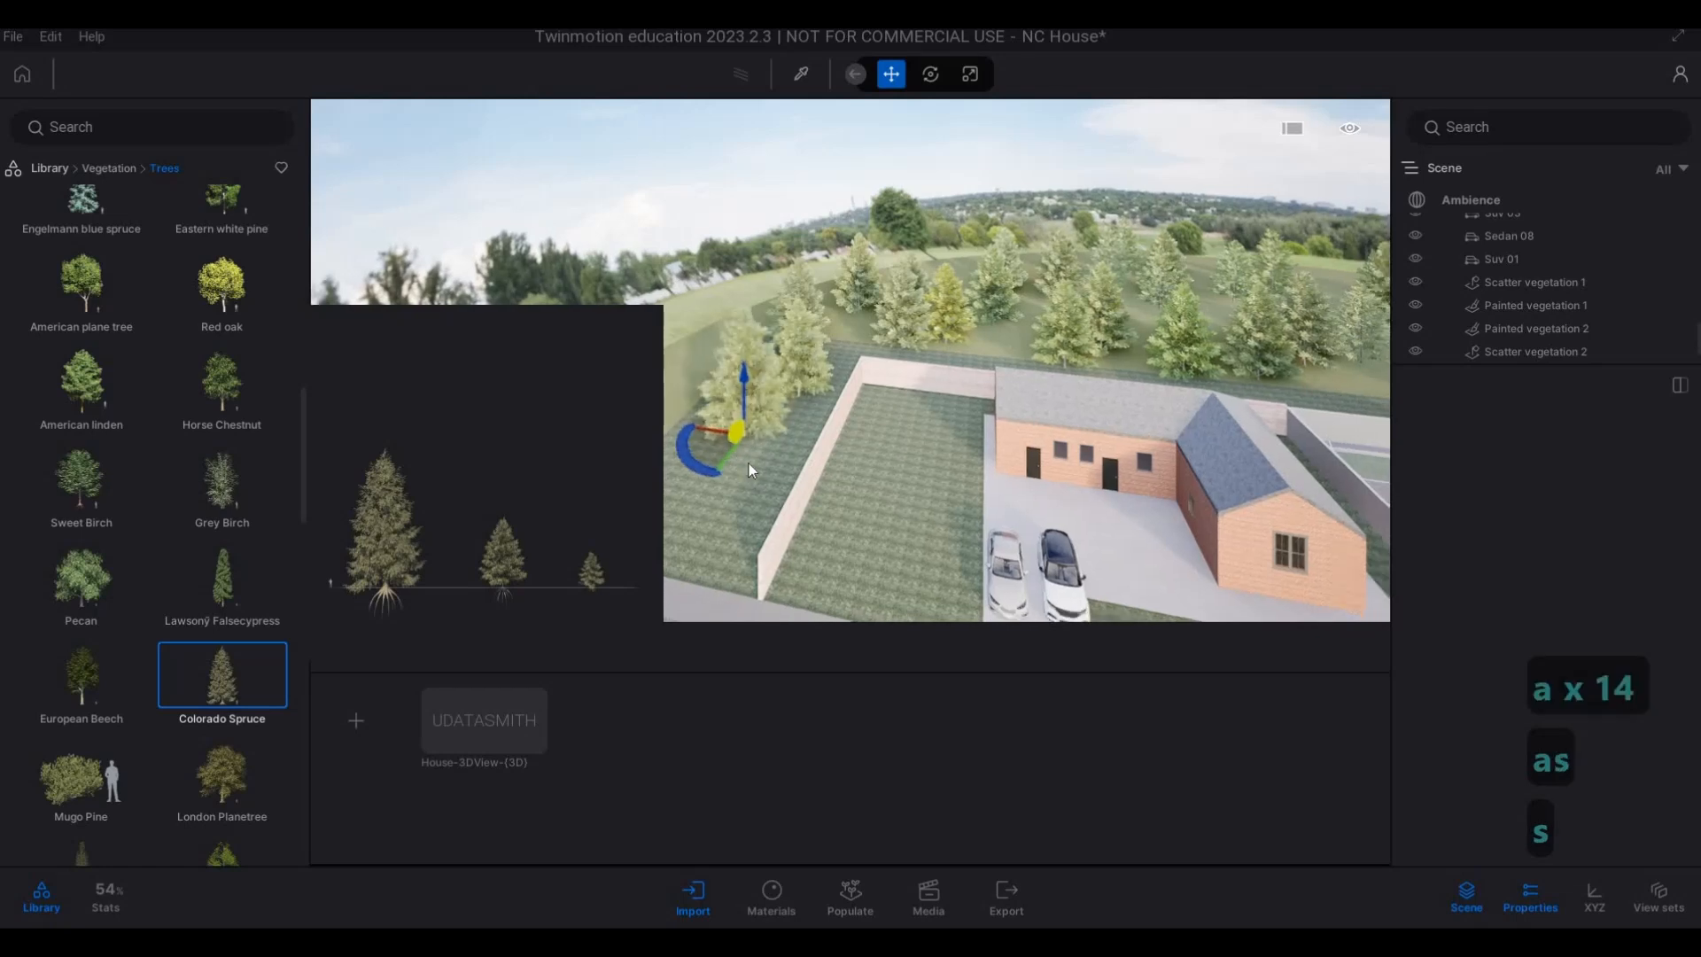
Plant a cluster of Colorado Spruces outside the brick house's side wall down to the street, and end the placement.
{"action": "key", "text": "a"}
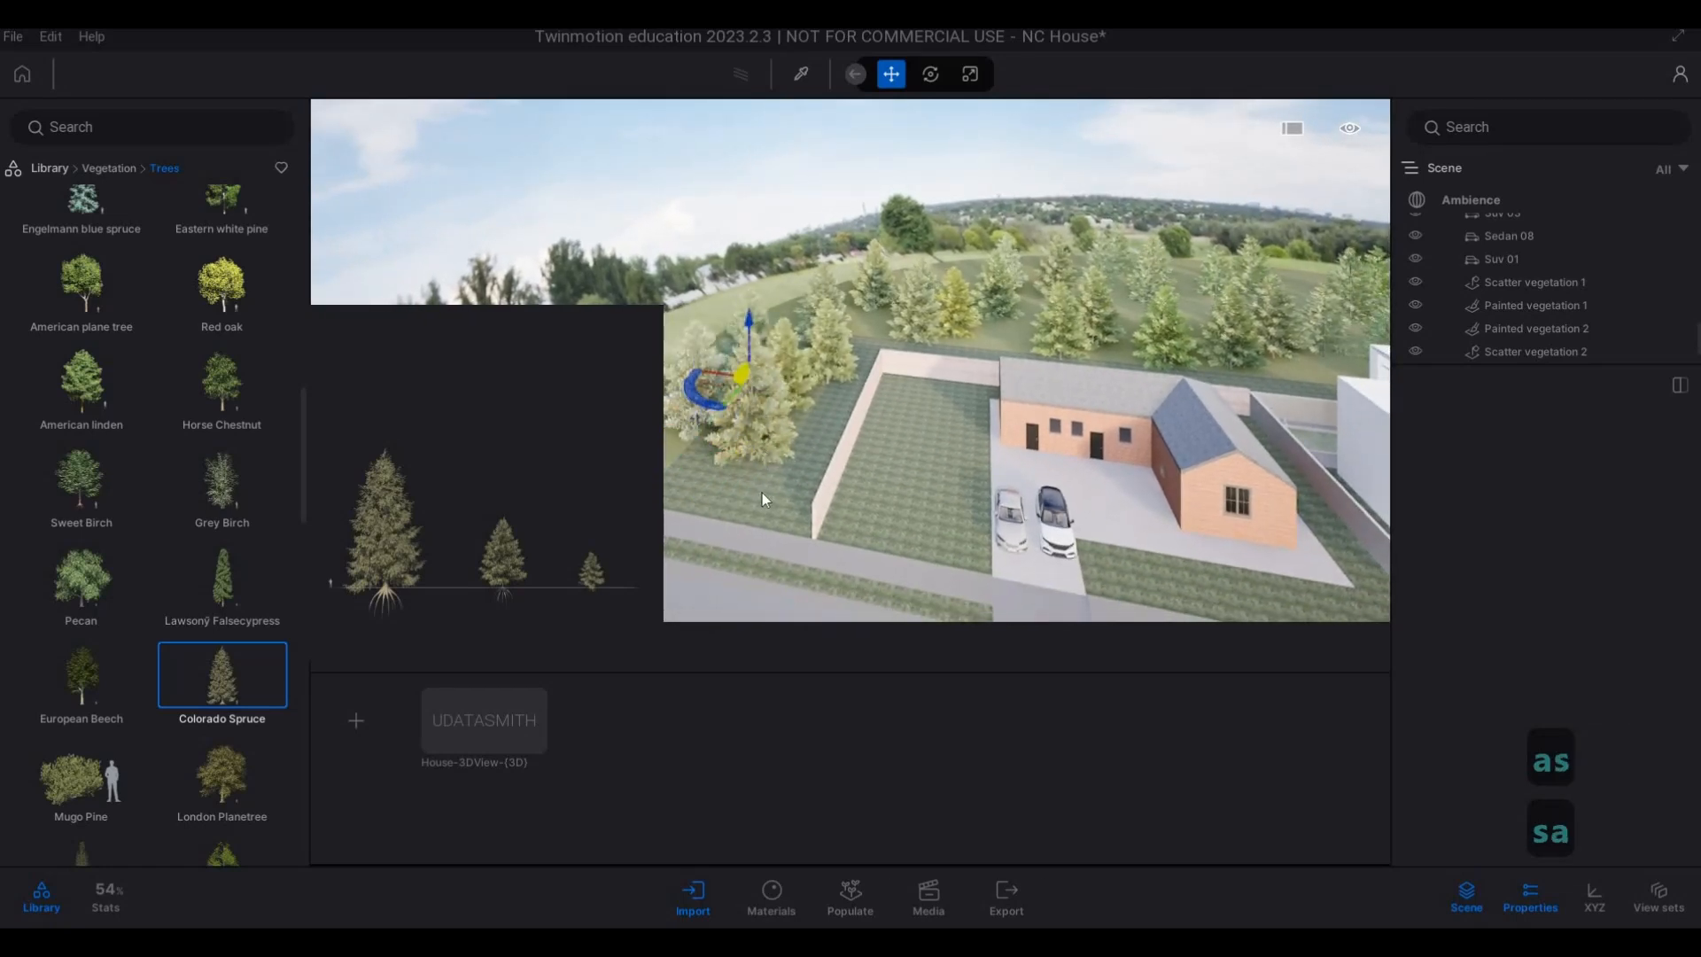
{"action": "key", "text": "a"}
{"action": "key", "text": "a"}
{"action": "key", "text": "a"}
{"action": "key", "text": "a"}
{"action": "key", "text": "a"}
{"action": "key", "text": "a"}
{"action": "key", "text": "a"}
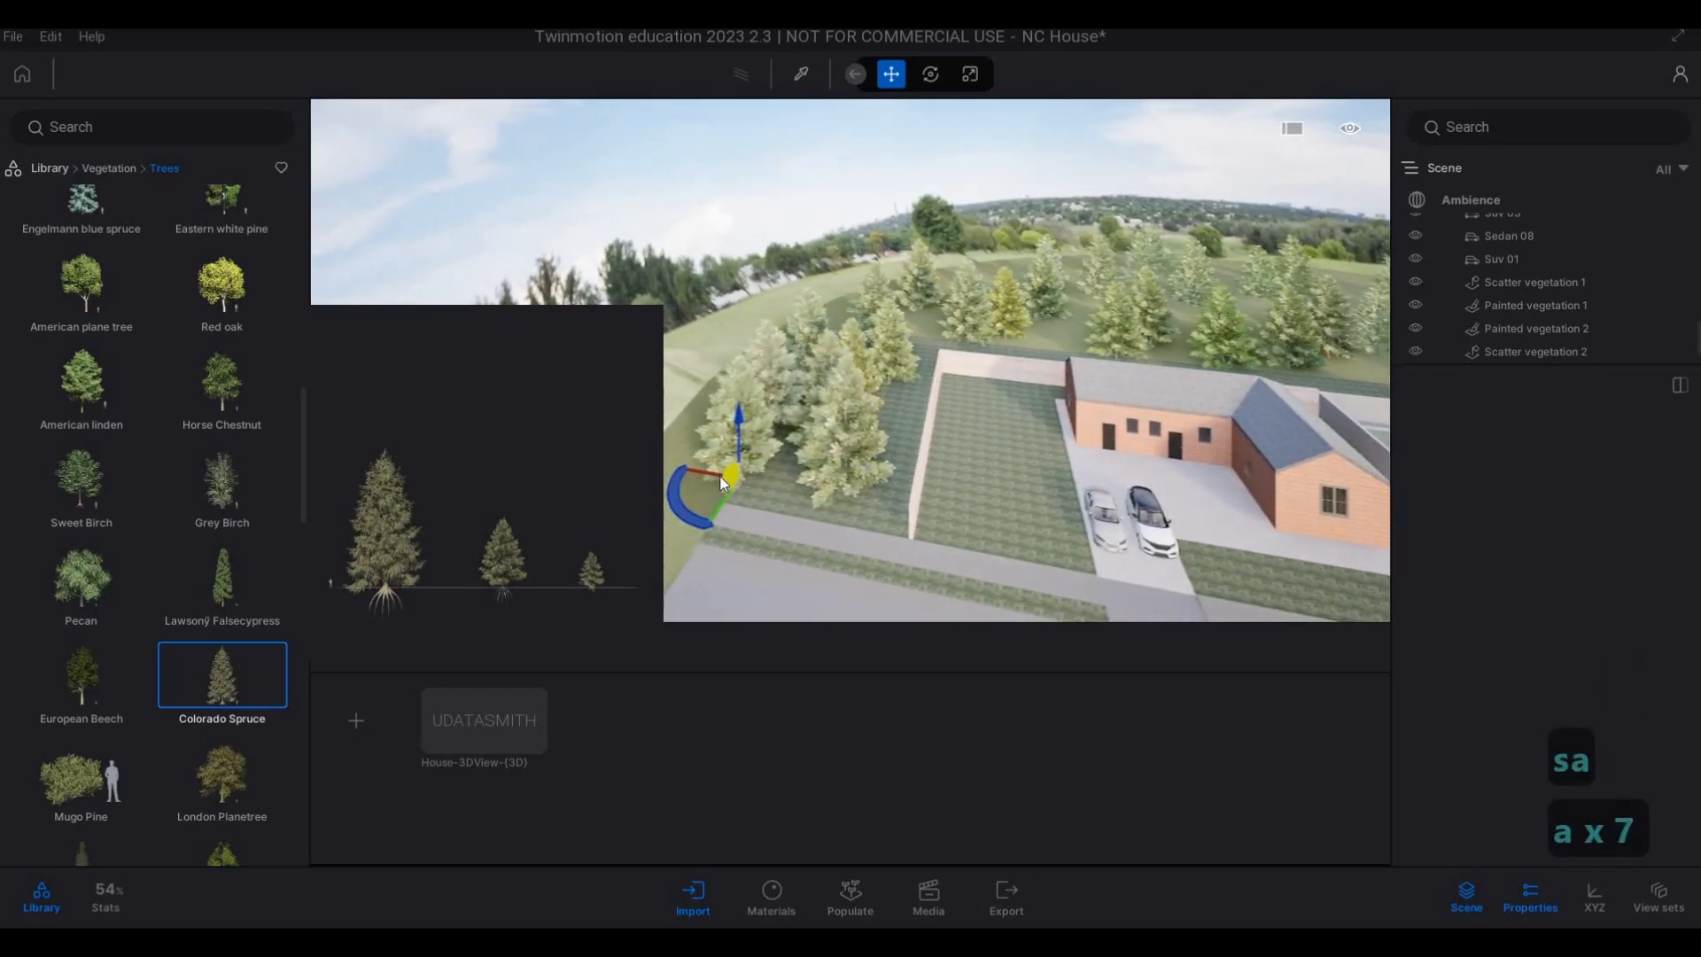
{"action": "key", "text": "d"}
{"action": "key", "text": "d"}
{"action": "key", "text": "d"}
{"action": "key", "text": "d"}
{"action": "key", "text": "d"}
{"action": "key", "text": "d"}
{"action": "key", "text": "d"}
{"action": "key", "text": "d"}
{"action": "key", "text": "d"}
{"action": "key", "text": "d"}
{"action": "key", "text": "d"}
{"action": "key", "text": "d"}
{"action": "key", "text": "d"}
{"action": "key", "text": "d"}
{"action": "key", "text": "d"}
{"action": "key", "text": "d"}
{"action": "key", "text": "d"}
{"action": "key", "text": "d"}
{"action": "key", "text": "d"}
{"action": "key", "text": "d"}
{"action": "key", "text": "d"}
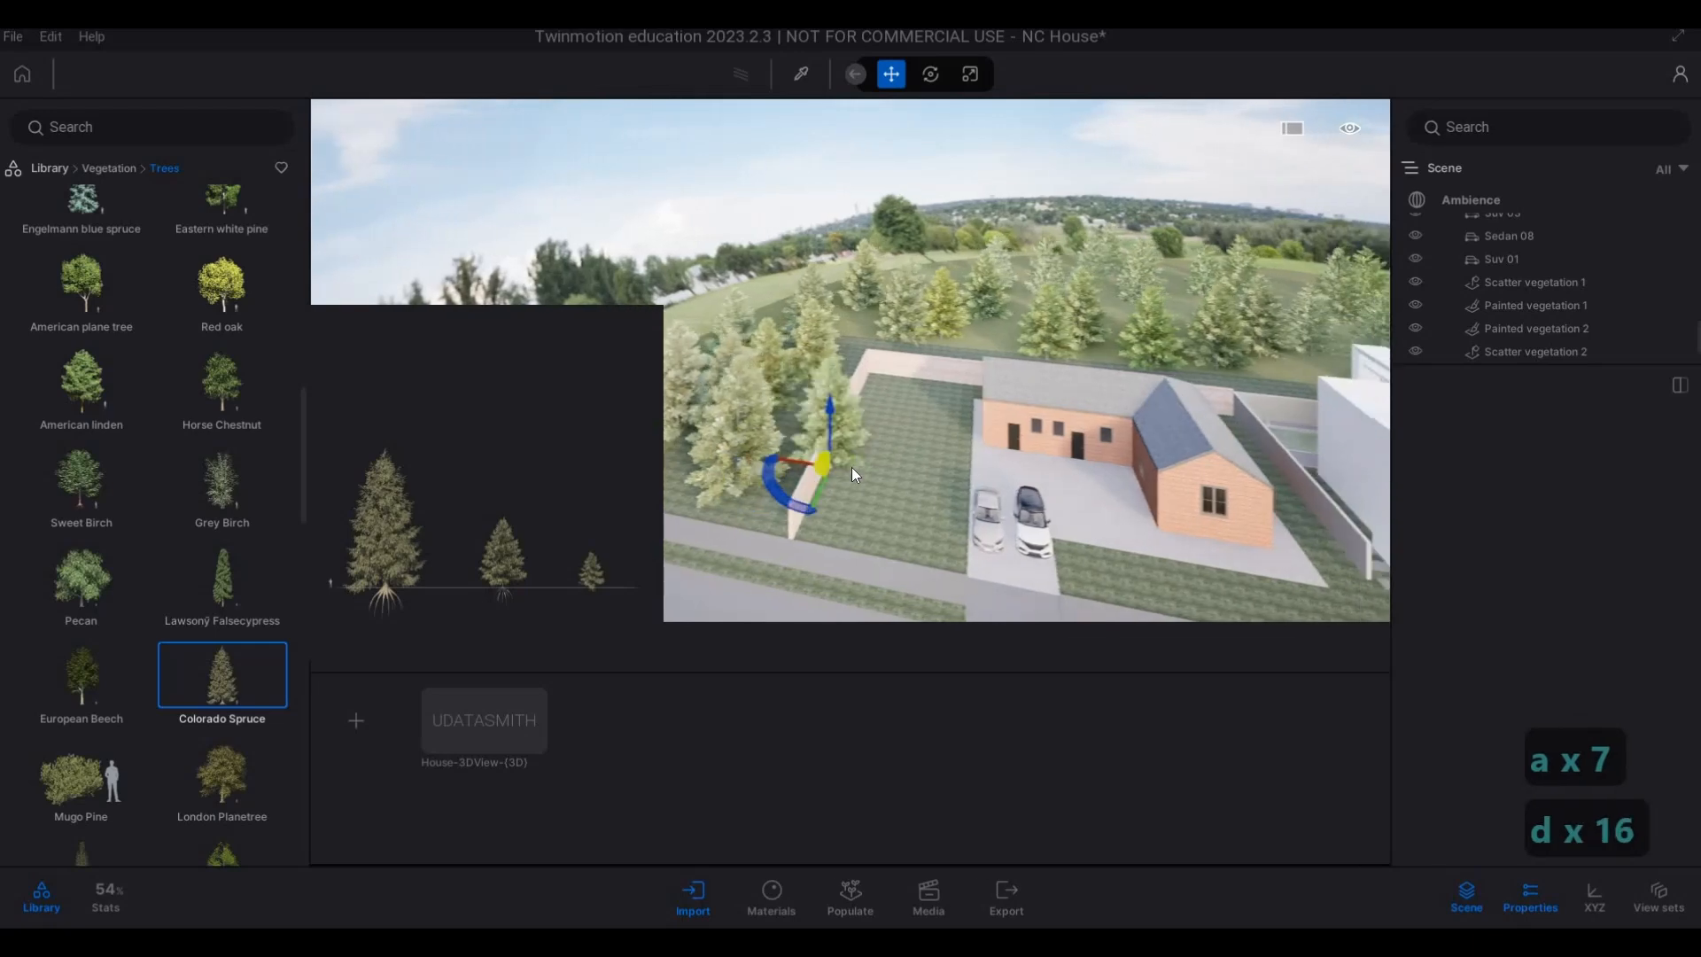
Plant Colorado Spruces along the rear of the open grass lot beside the grey-roofed house.
{"action": "key", "text": "d"}
{"action": "key", "text": "d"}
{"action": "key", "text": "d"}
{"action": "key", "text": "d"}
{"action": "key", "text": "d"}
{"action": "key", "text": "d"}
{"action": "key", "text": "d"}
{"action": "key", "text": "d"}
{"action": "key", "text": "d"}
{"action": "key", "text": "d"}
{"action": "key", "text": "d"}
{"action": "key", "text": "d"}
{"action": "key", "text": "d"}
{"action": "key", "text": "d"}
{"action": "key", "text": "d"}
{"action": "key", "text": "d"}
{"action": "key", "text": "d"}
{"action": "key", "text": "d"}
{"action": "key", "text": "d"}
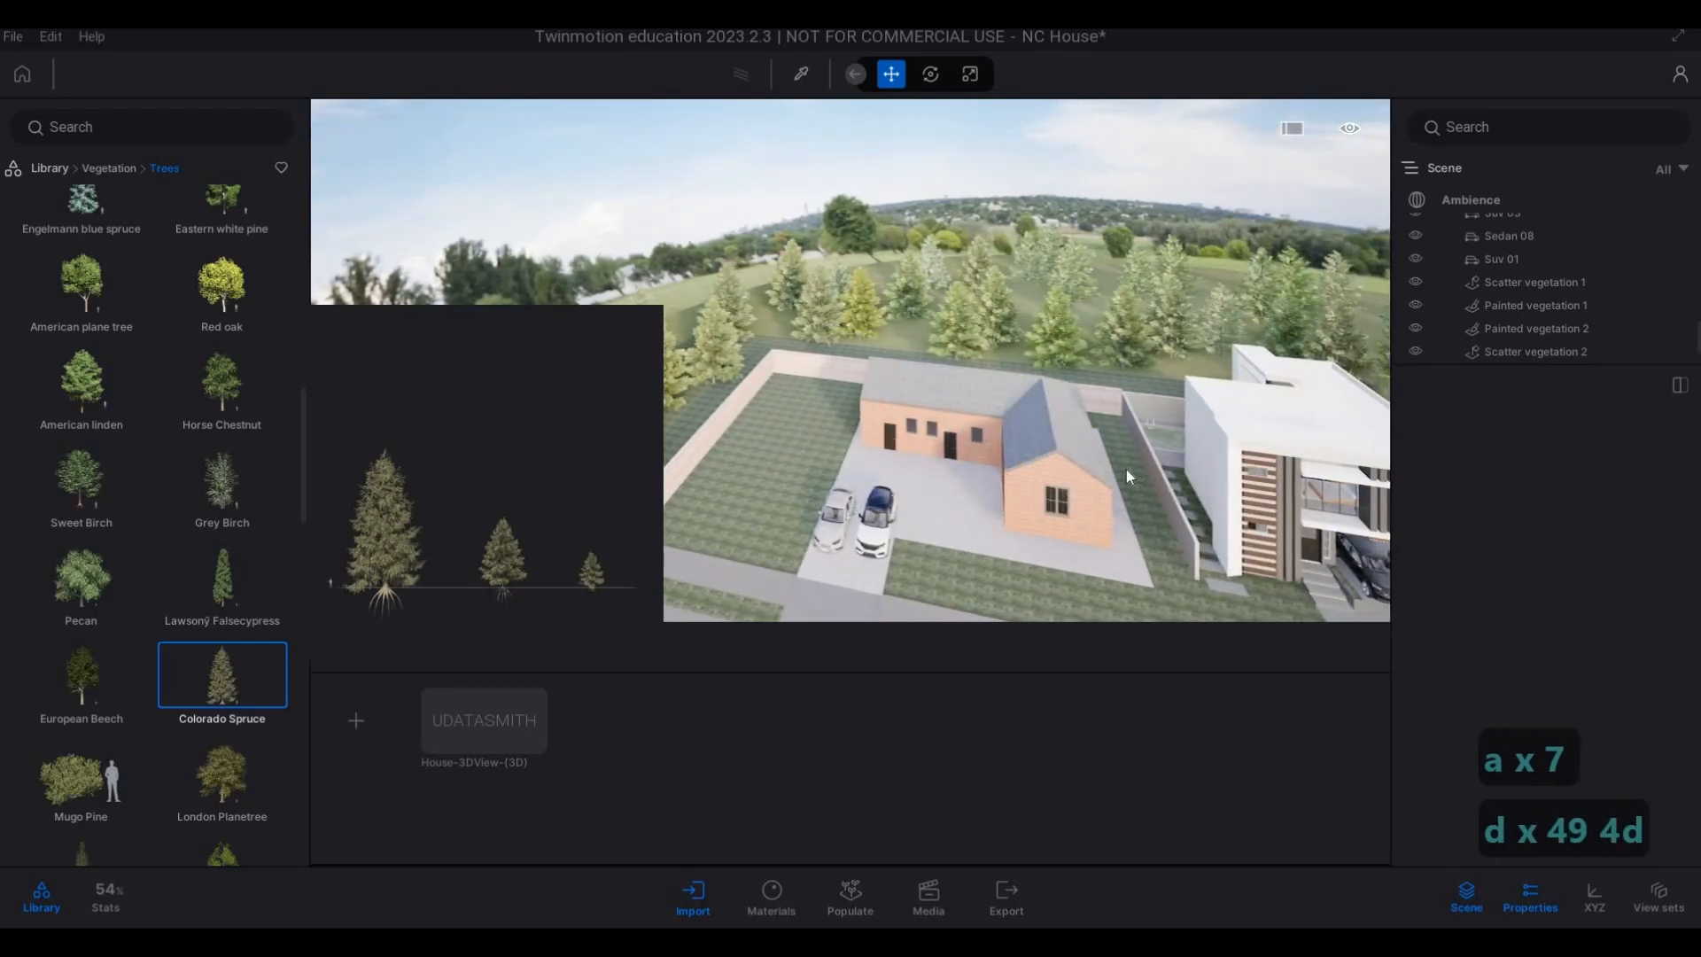
{"action": "key", "text": "w"}
{"action": "key", "text": "w"}
{"action": "key", "text": "w"}
{"action": "key", "text": "w"}
{"action": "key", "text": "w"}
{"action": "key", "text": "d"}
{"action": "key", "text": "d"}
{"action": "key", "text": "d"}
{"action": "key", "text": "d"}
{"action": "key", "text": "d"}
{"action": "key", "text": "d"}
{"action": "key", "text": "d"}
{"action": "key", "text": "d"}
{"action": "key", "text": "d"}
{"action": "key", "text": "d"}
{"action": "key", "text": "d"}
{"action": "key", "text": "d"}
{"action": "key", "text": "d"}
{"action": "key", "text": "d"}
{"action": "key", "text": "d"}
{"action": "key", "text": "d"}
{"action": "key", "text": "d"}
{"action": "key", "text": "d"}
{"action": "key", "text": "d"}
{"action": "key", "text": "d"}
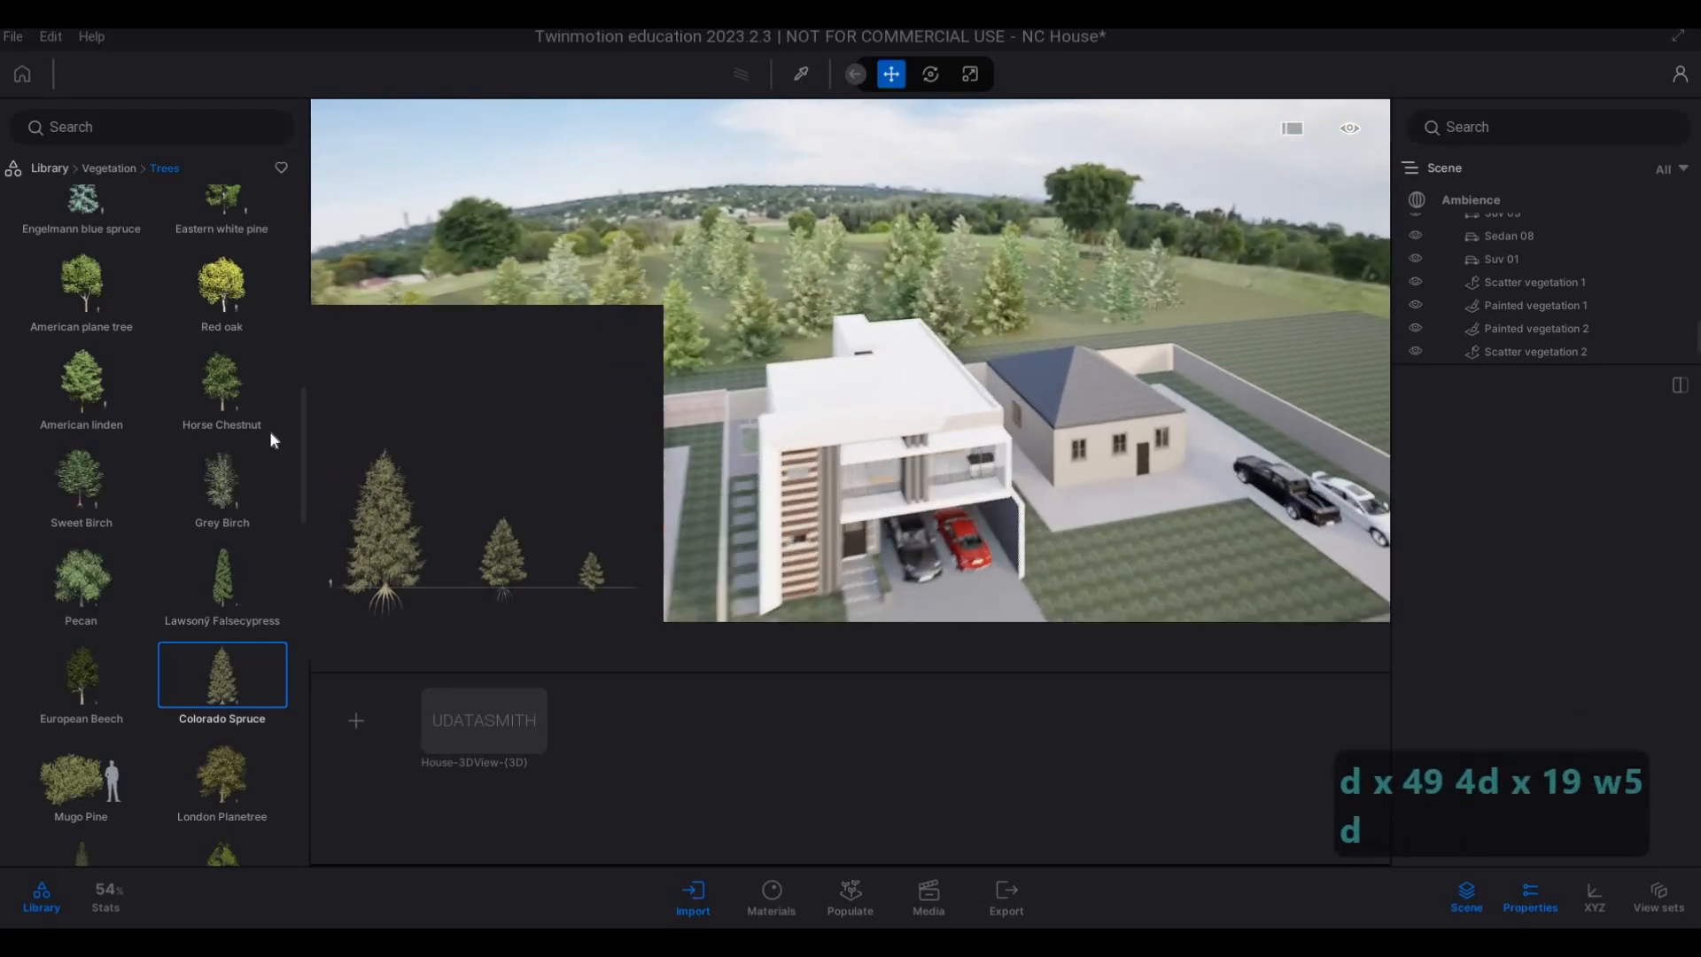
{"action": "key", "text": "d"}
{"action": "key", "text": "w"}
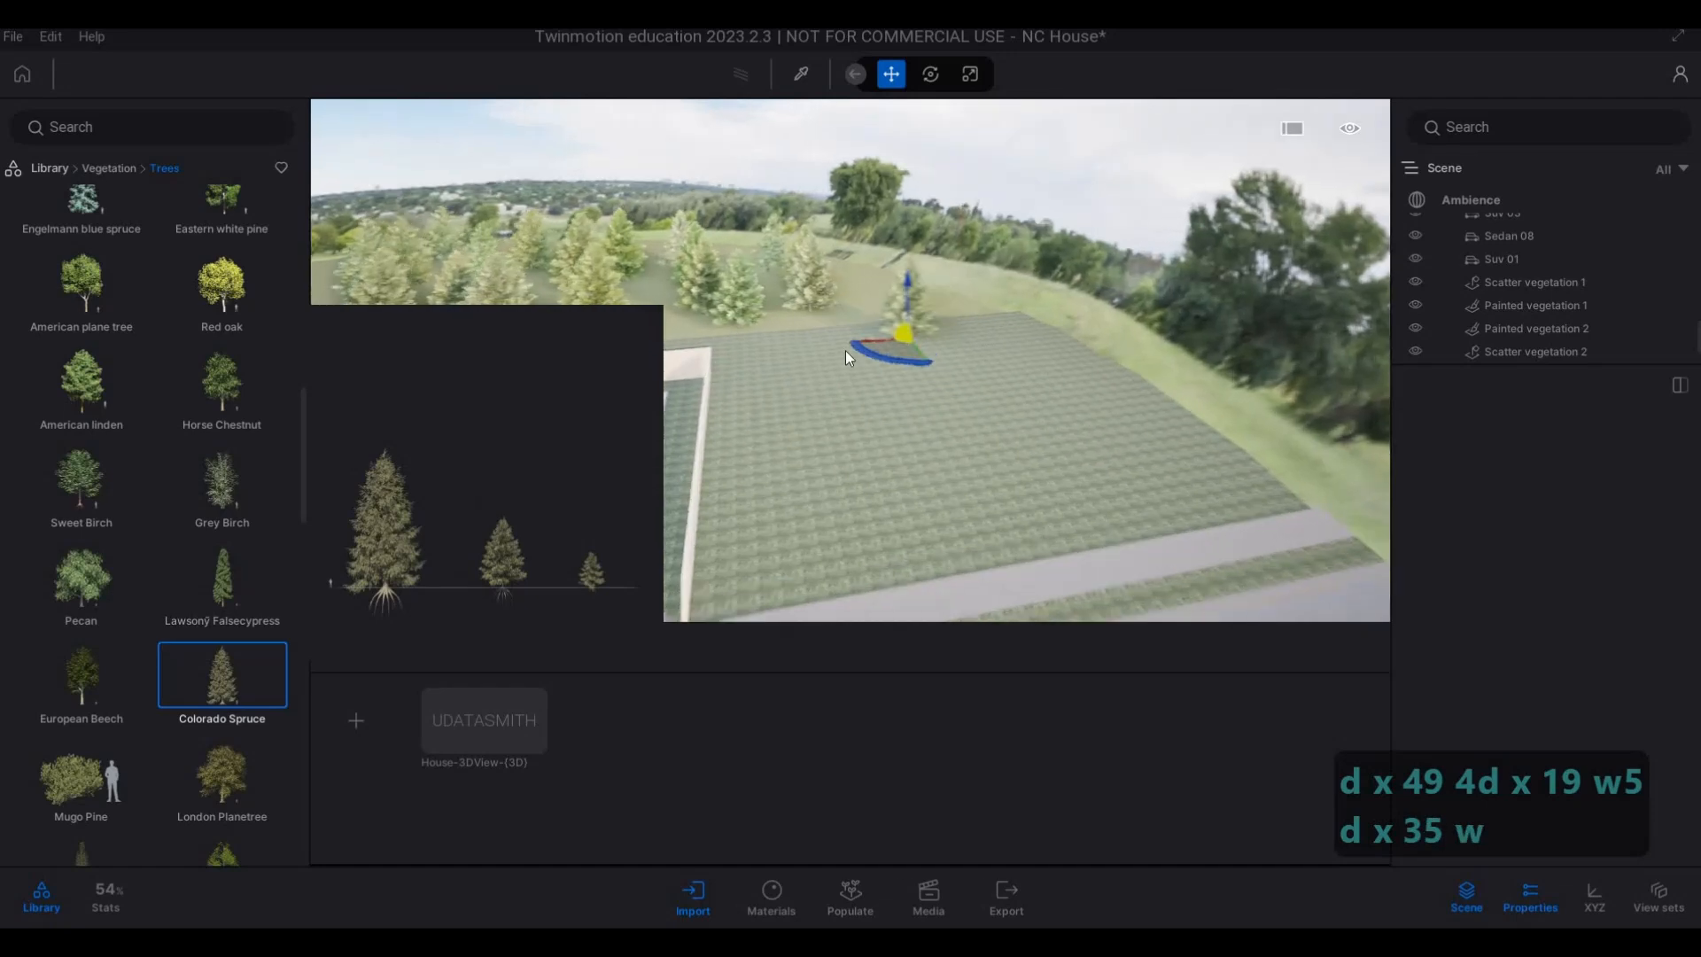
{"action": "key", "text": "a"}
{"action": "key", "text": "s"}
{"action": "key", "text": "s"}
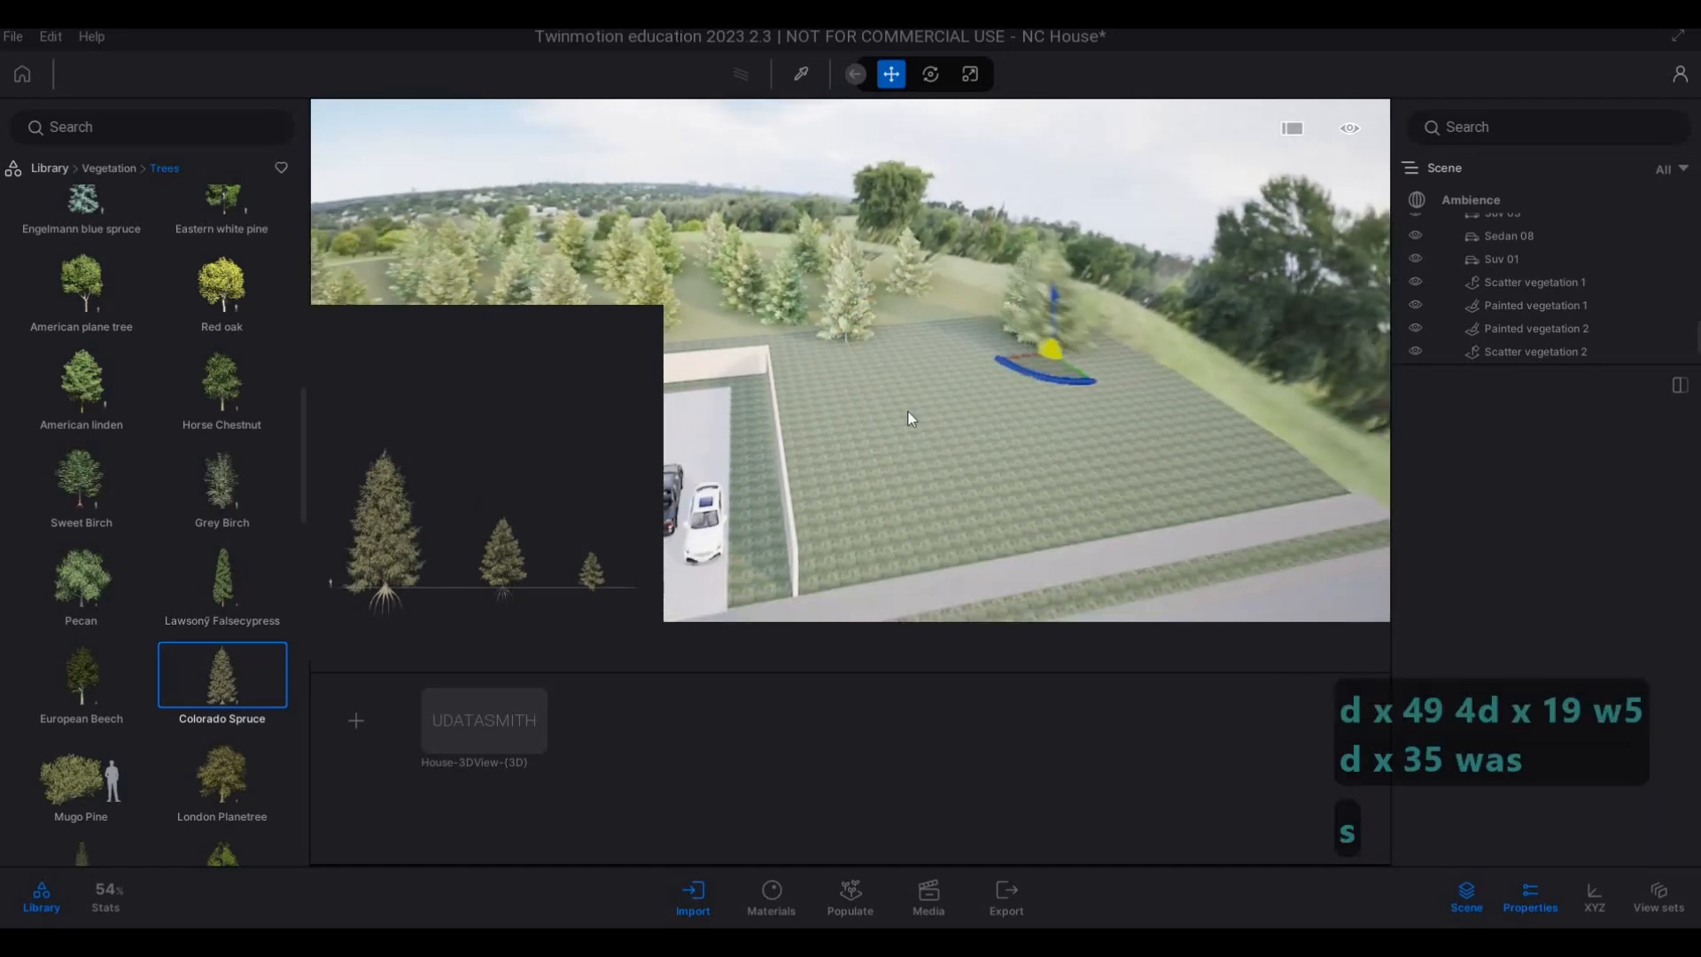
{"action": "left_click", "coordinate": [1039, 460]}
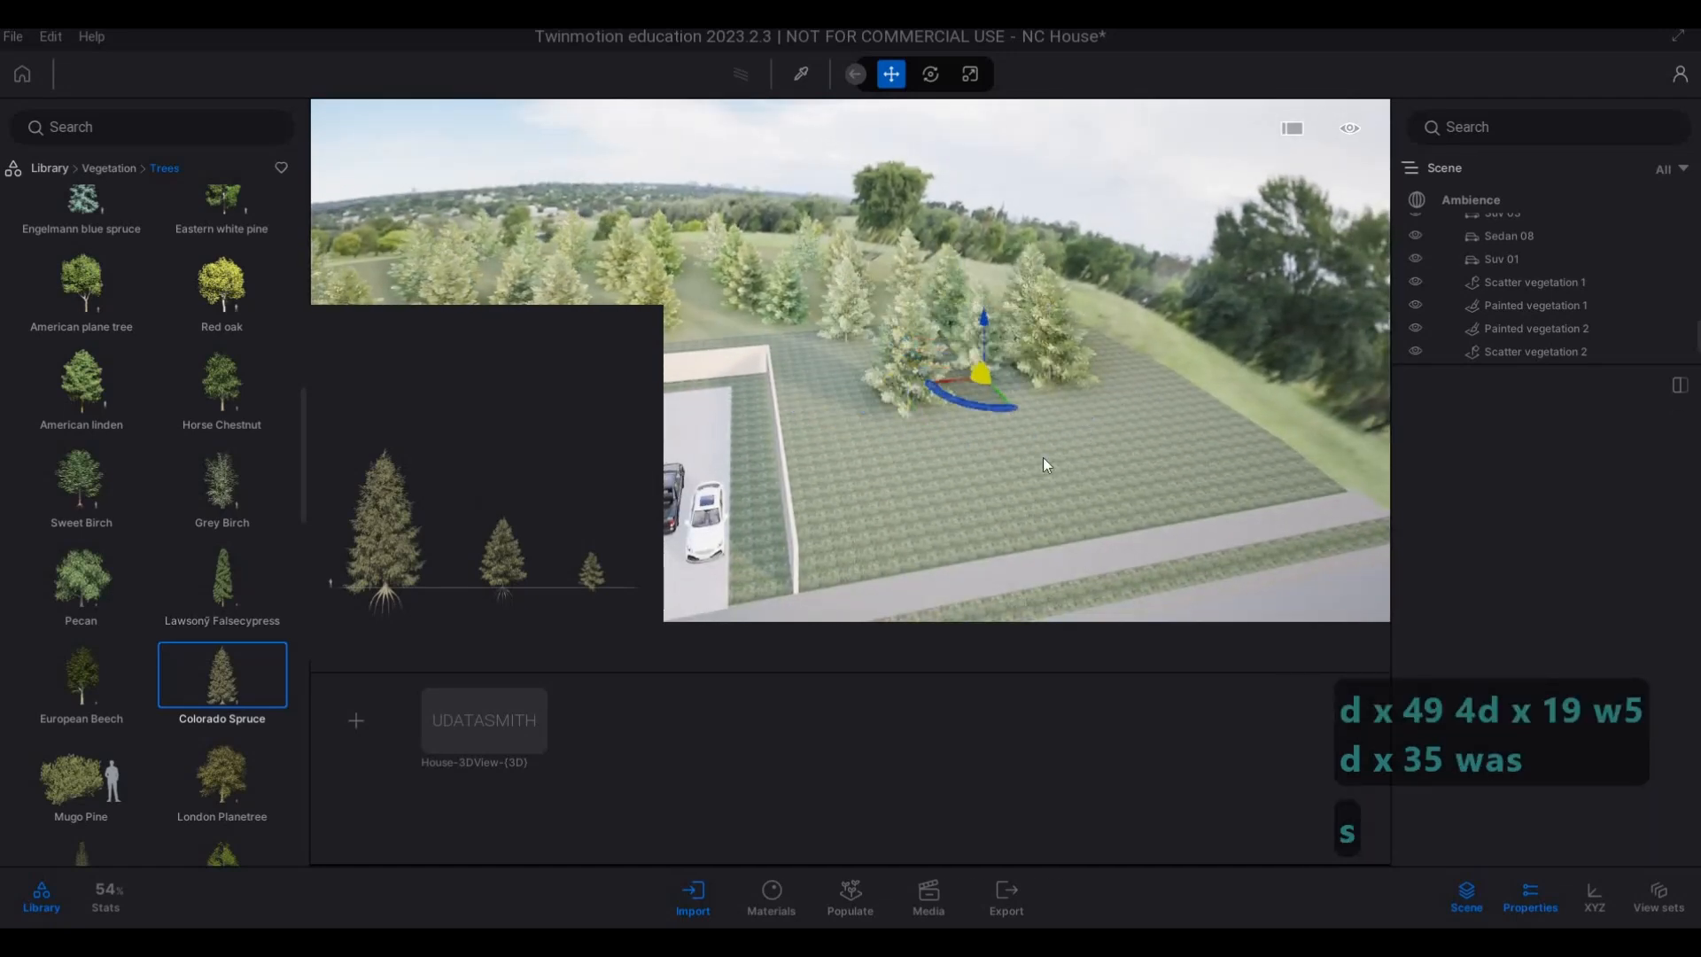
Thicken the open lot beside the grey-roofed house with more Colorado Spruces, including along its boundary wall.
{"action": "left_click", "coordinate": [875, 382]}
{"action": "key", "text": "s"}
{"action": "left_click", "coordinate": [922, 449]}
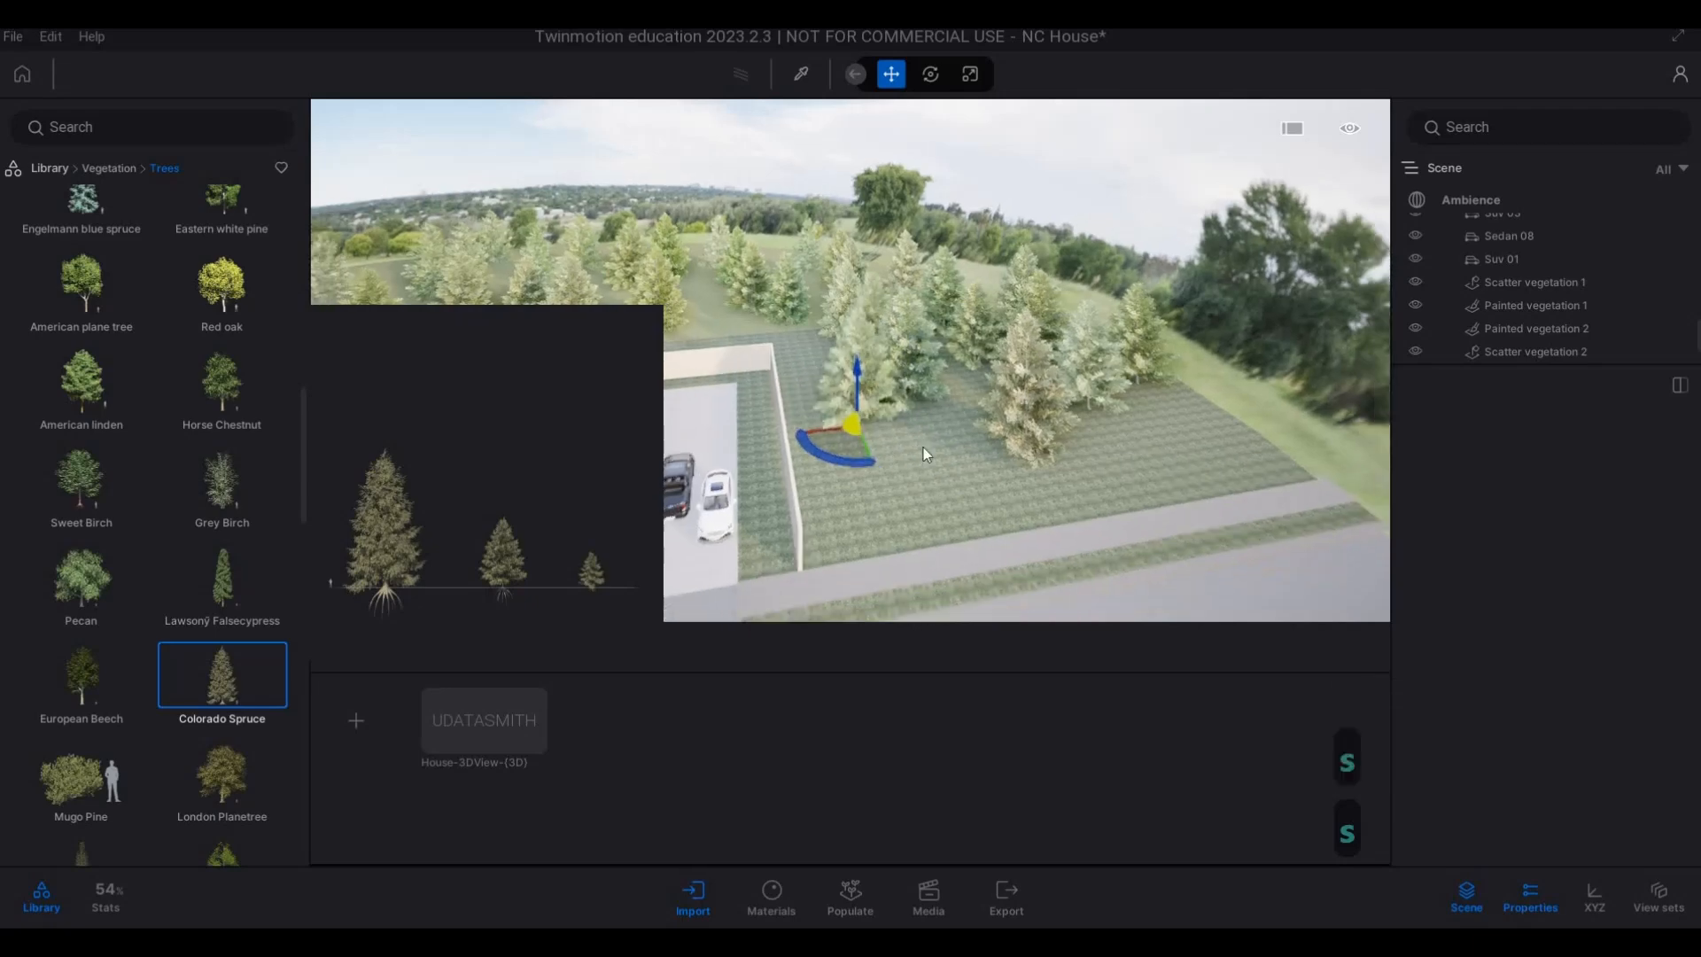
{"action": "left_click", "coordinate": [929, 427]}
{"action": "left_click", "coordinate": [811, 327]}
{"action": "left_click", "coordinate": [734, 319]}
{"action": "key", "text": "s"}
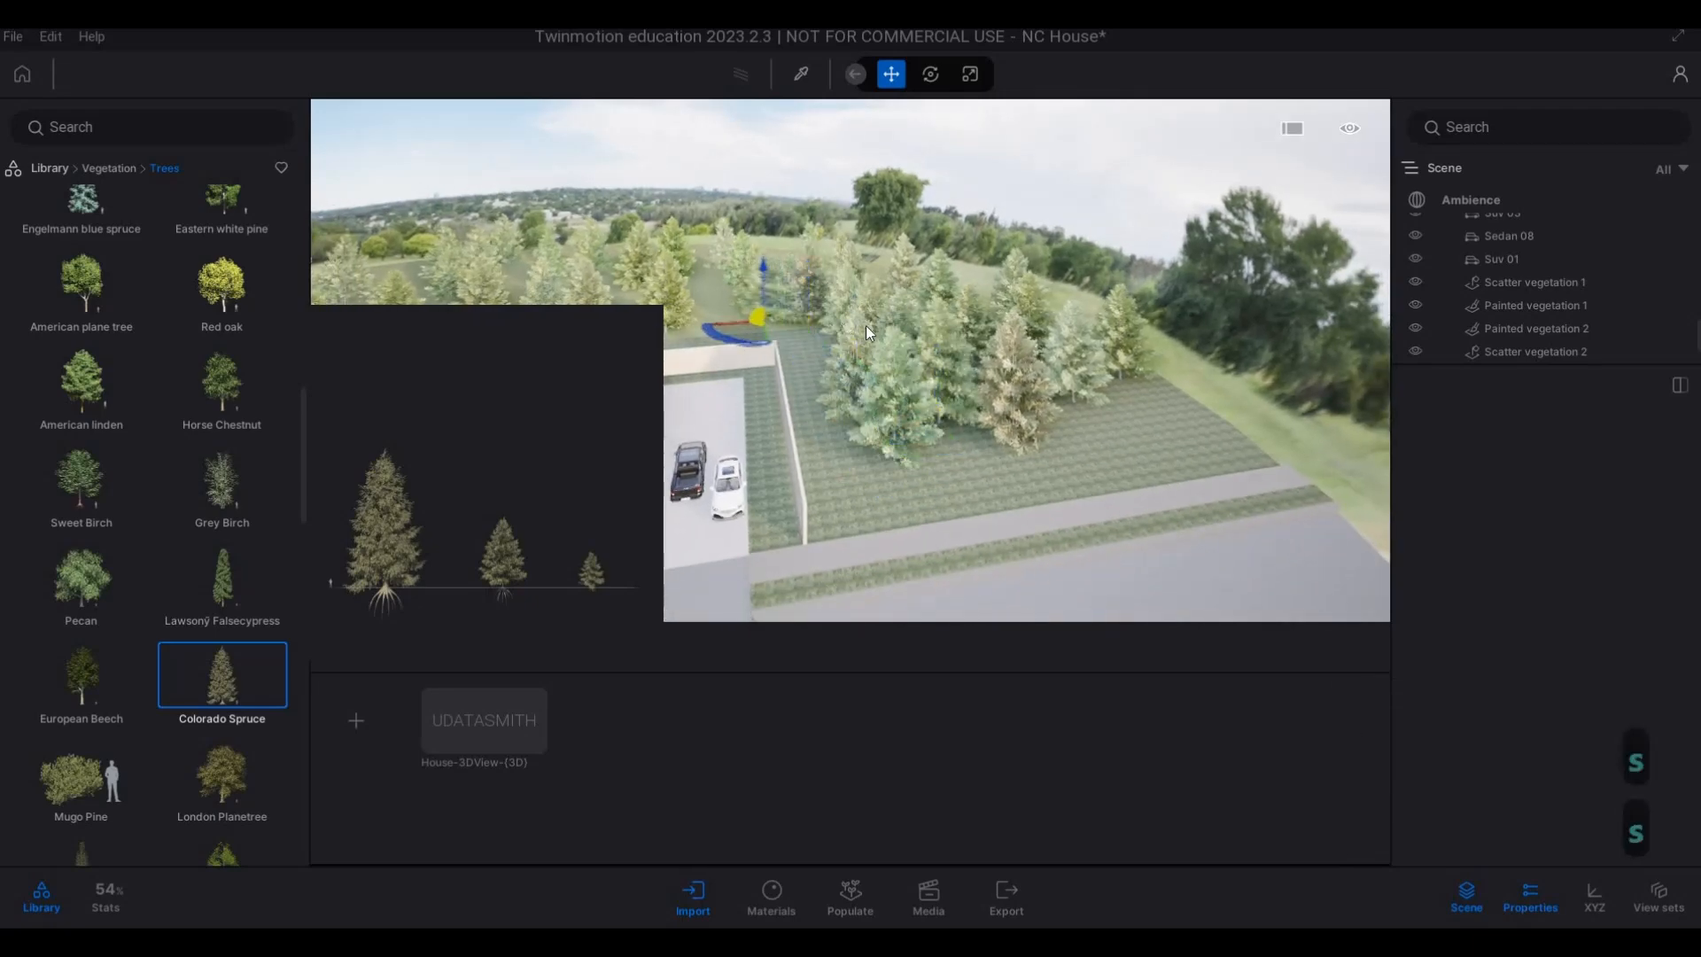
Plant Colorado Spruces at the far end of the grass strip across the road from the houses.
{"action": "key", "text": "a"}
{"action": "key", "text": "s"}
{"action": "key", "text": "e"}
{"action": "left_click", "coordinate": [868, 284]}
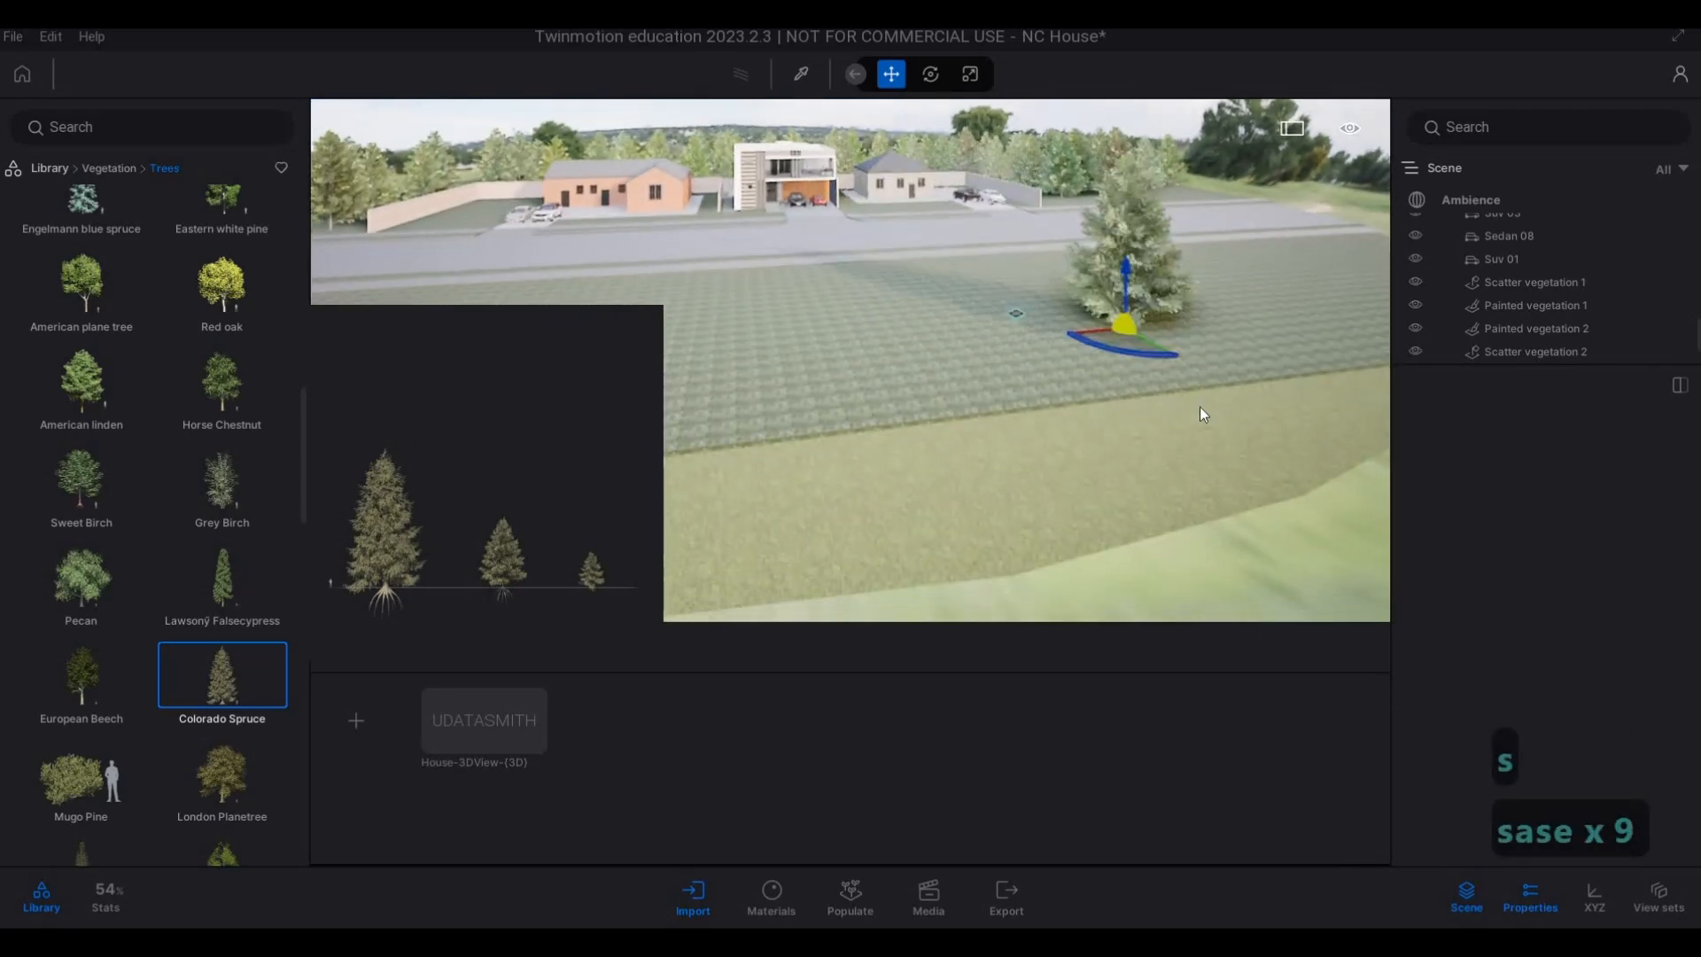
{"action": "key", "text": "s"}
{"action": "key", "text": "q"}
{"action": "key", "text": "a"}
{"action": "key", "text": "a"}
{"action": "key", "text": "a"}
{"action": "key", "text": "a"}
{"action": "key", "text": "a"}
{"action": "key", "text": "a"}
{"action": "key", "text": "a"}
{"action": "key", "text": "a"}
{"action": "key", "text": "a"}
{"action": "key", "text": "a"}
{"action": "key", "text": "w"}
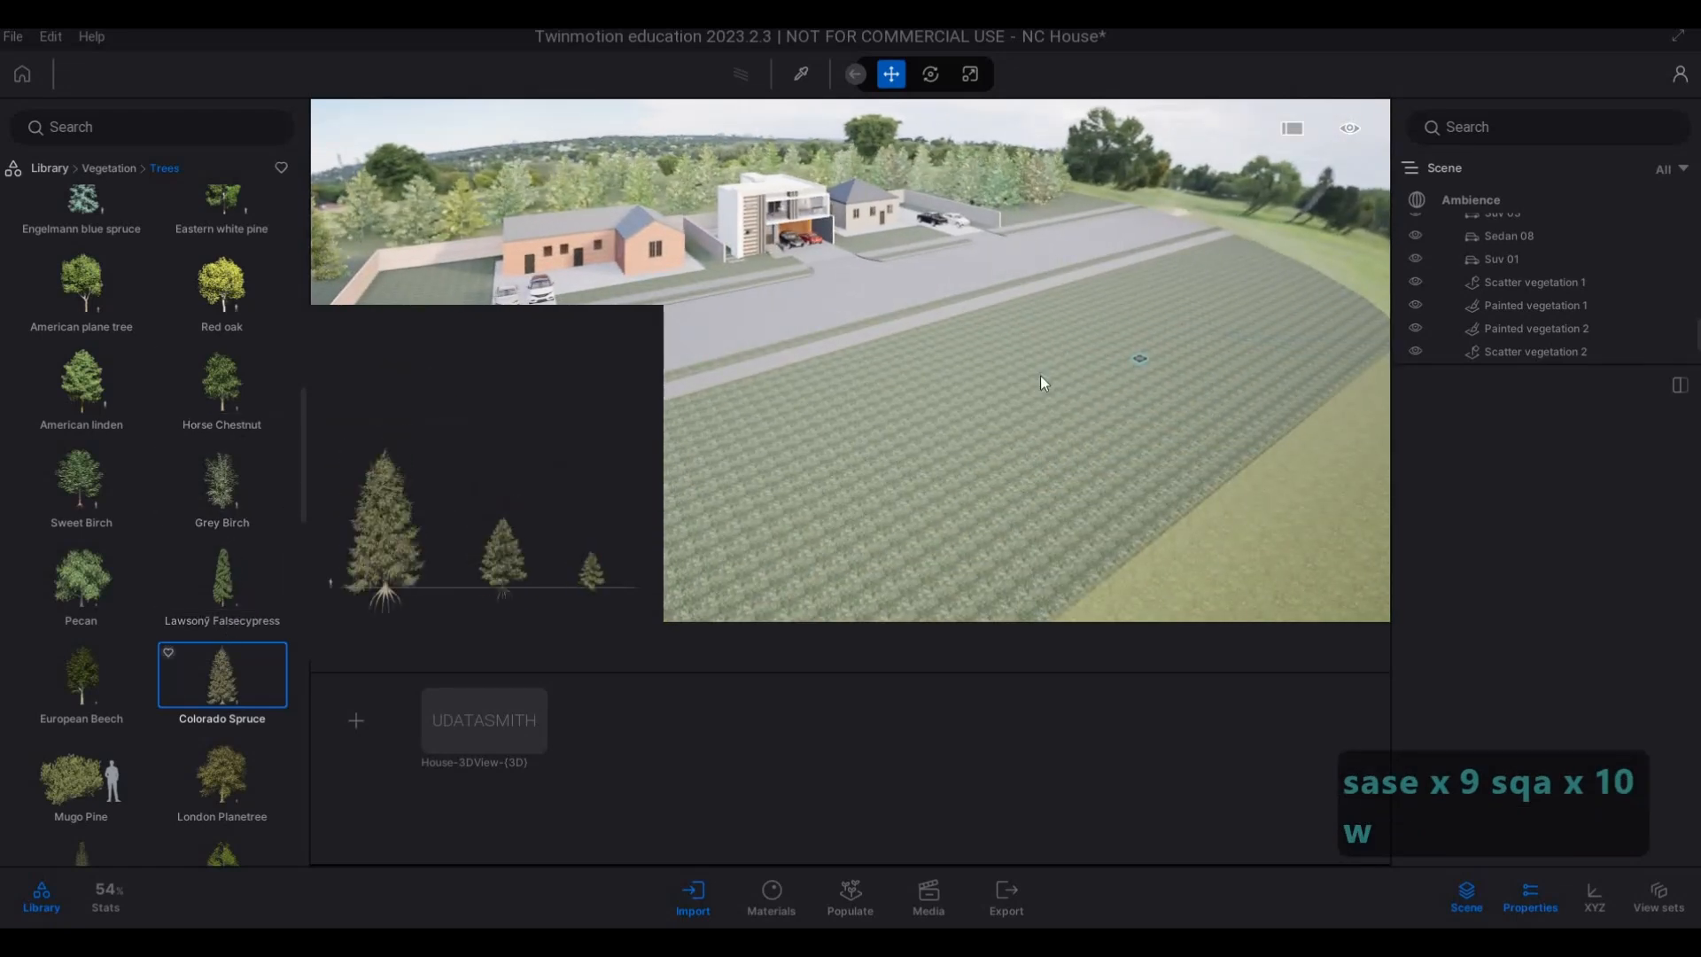
{"action": "left_click_drag", "start_coordinate": [222, 674], "coordinate": [1245, 297]}
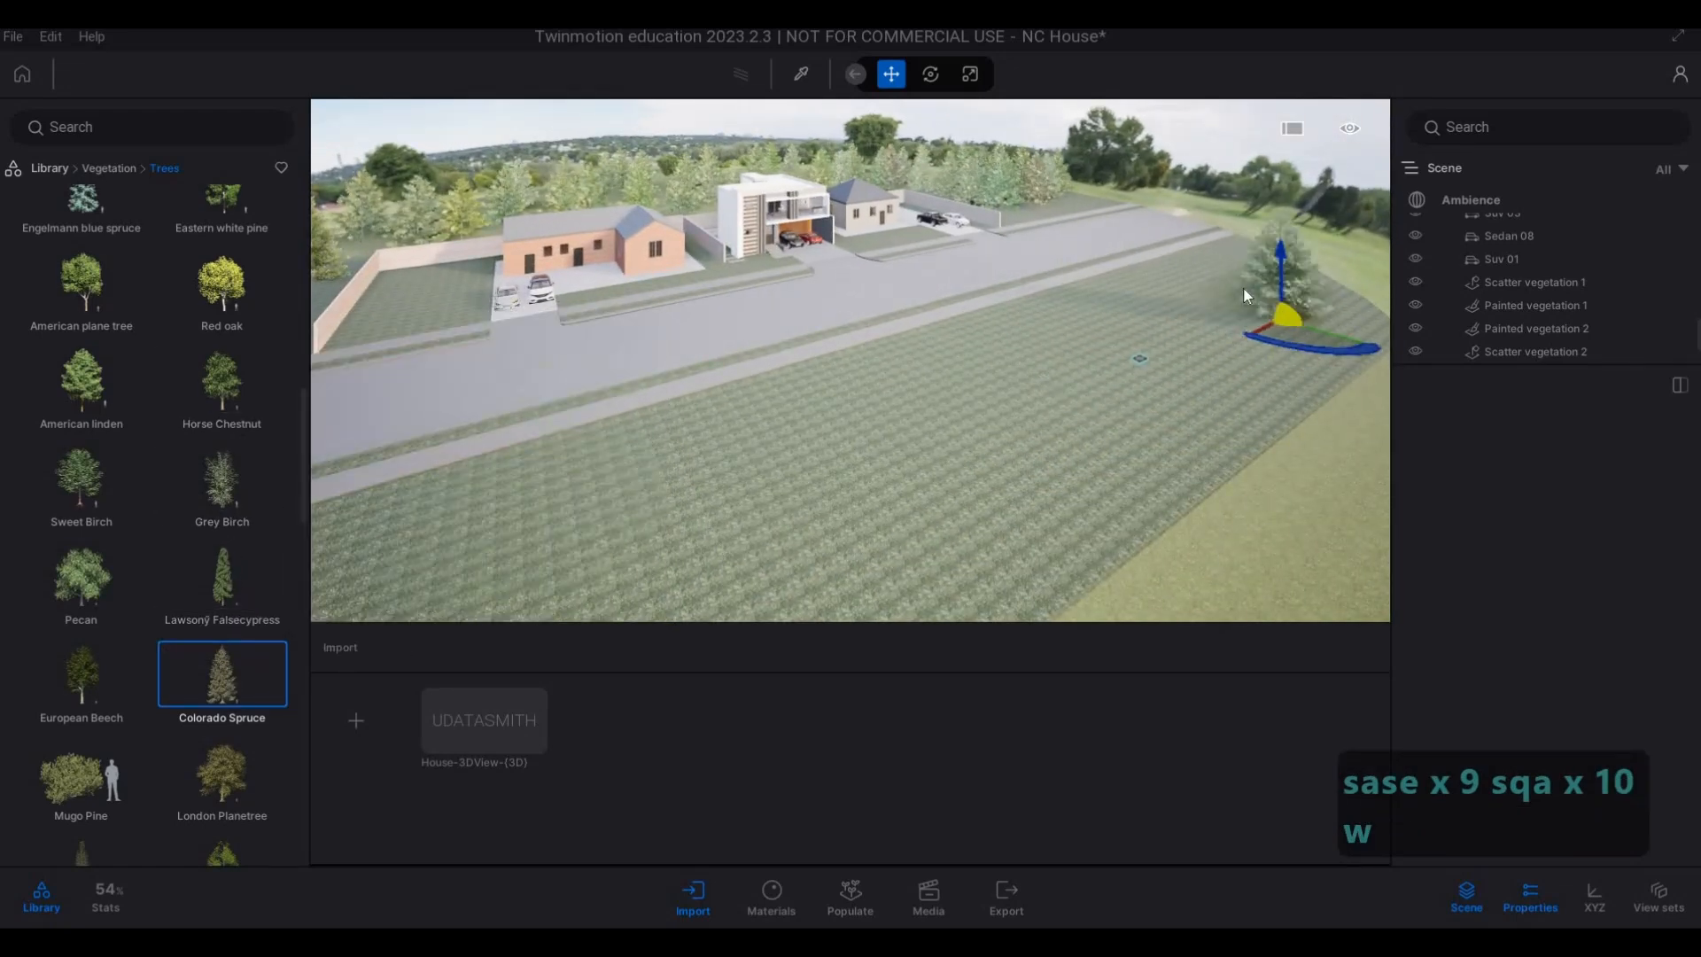
{"action": "key", "text": "a"}
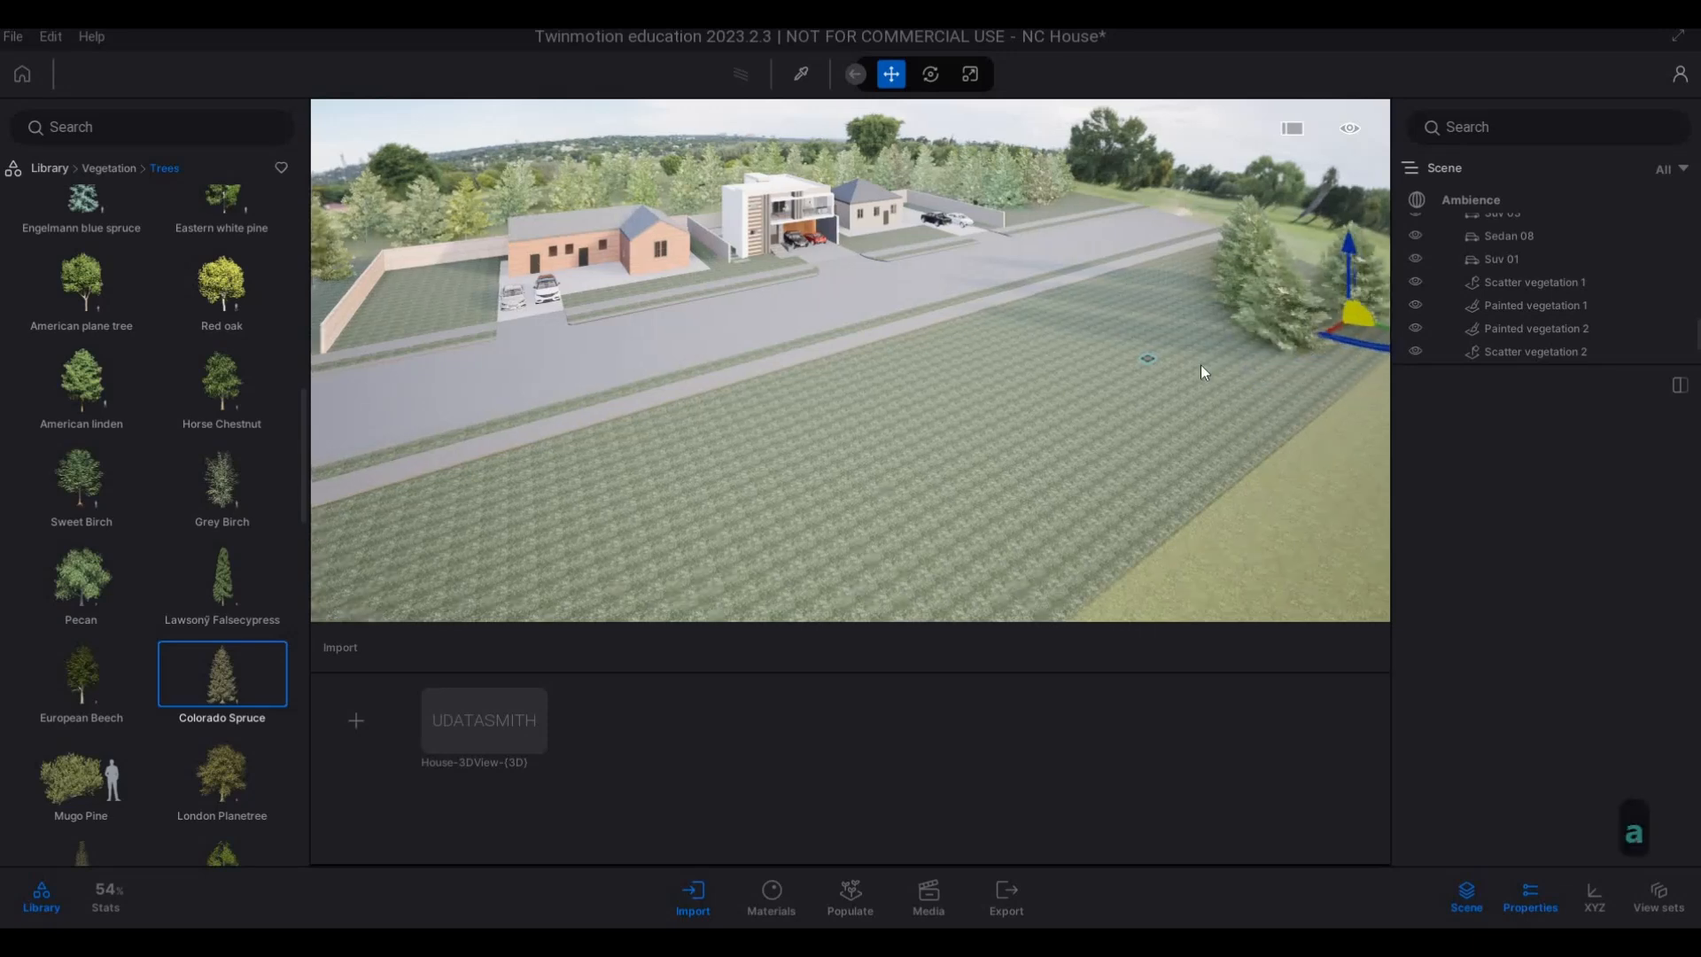
Extend the line of Colorado Spruces along the grass strip across the road to its near end.
{"action": "key", "text": "s"}
{"action": "key", "text": "a"}
{"action": "left_click_drag", "start_coordinate": [1097, 347], "coordinate": [698, 525]}
{"action": "key", "text": "a"}
{"action": "key", "text": "a"}
{"action": "key", "text": "a"}
{"action": "key", "text": "a"}
{"action": "key", "text": "a"}
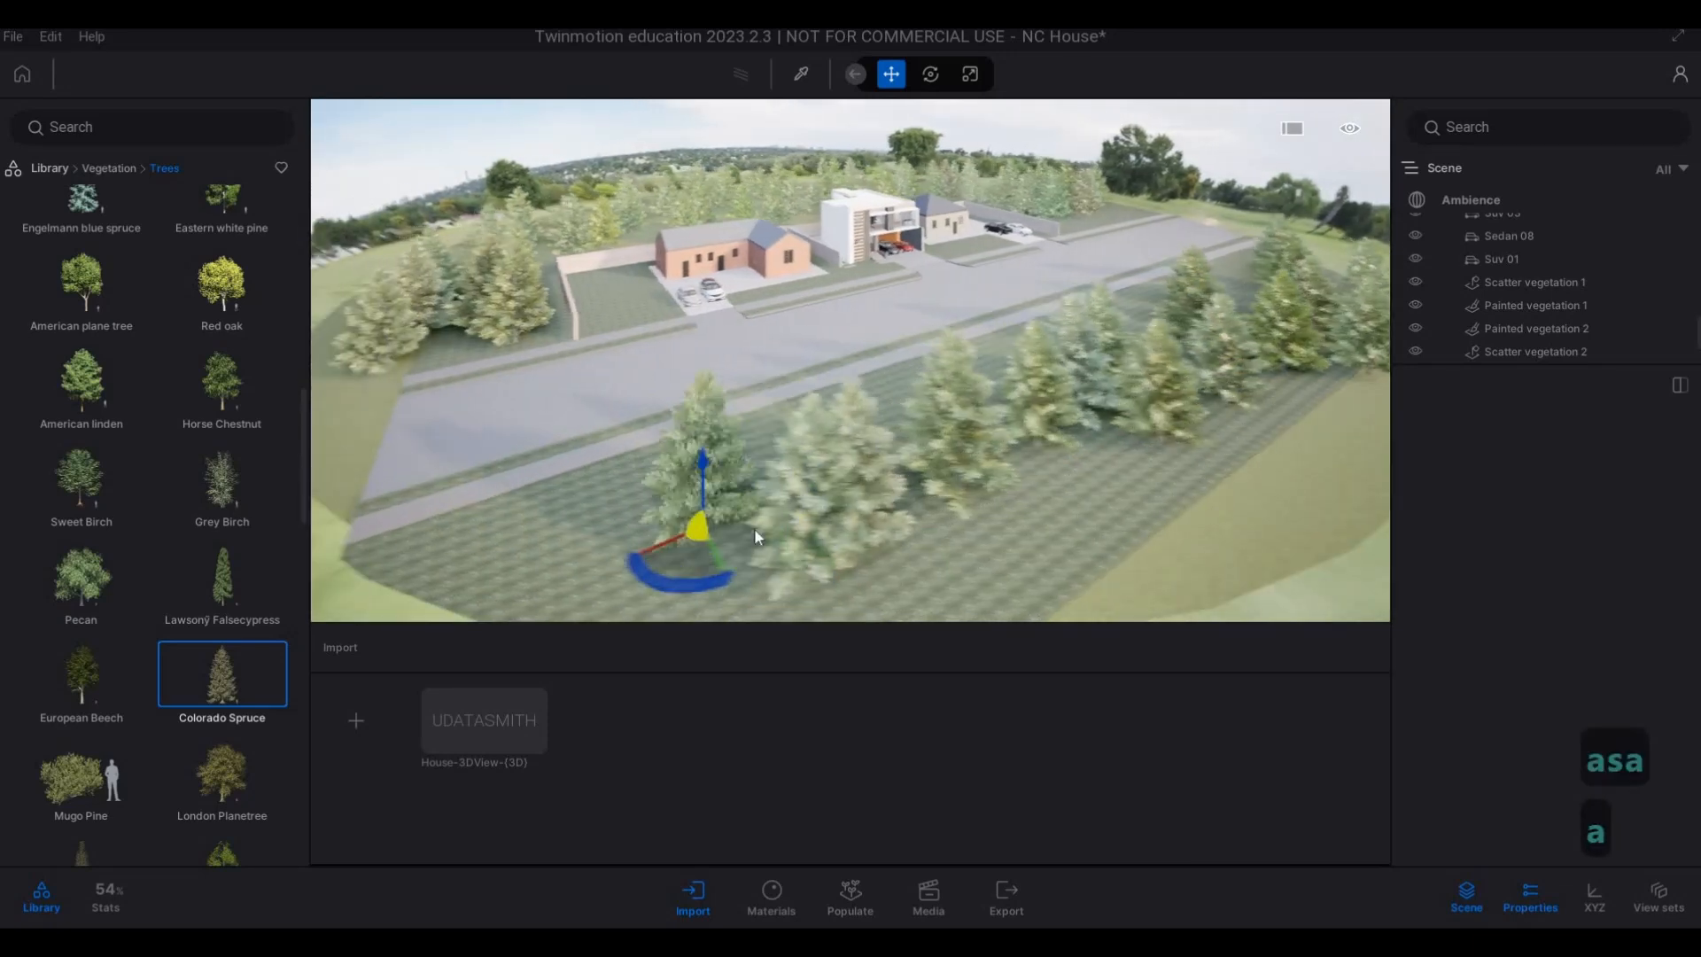
Add a second row of Colorado Spruces behind the near end of the line across the road.
{"action": "key", "text": "s"}
{"action": "left_click", "coordinate": [922, 550]}
{"action": "left_click", "coordinate": [1135, 533]}
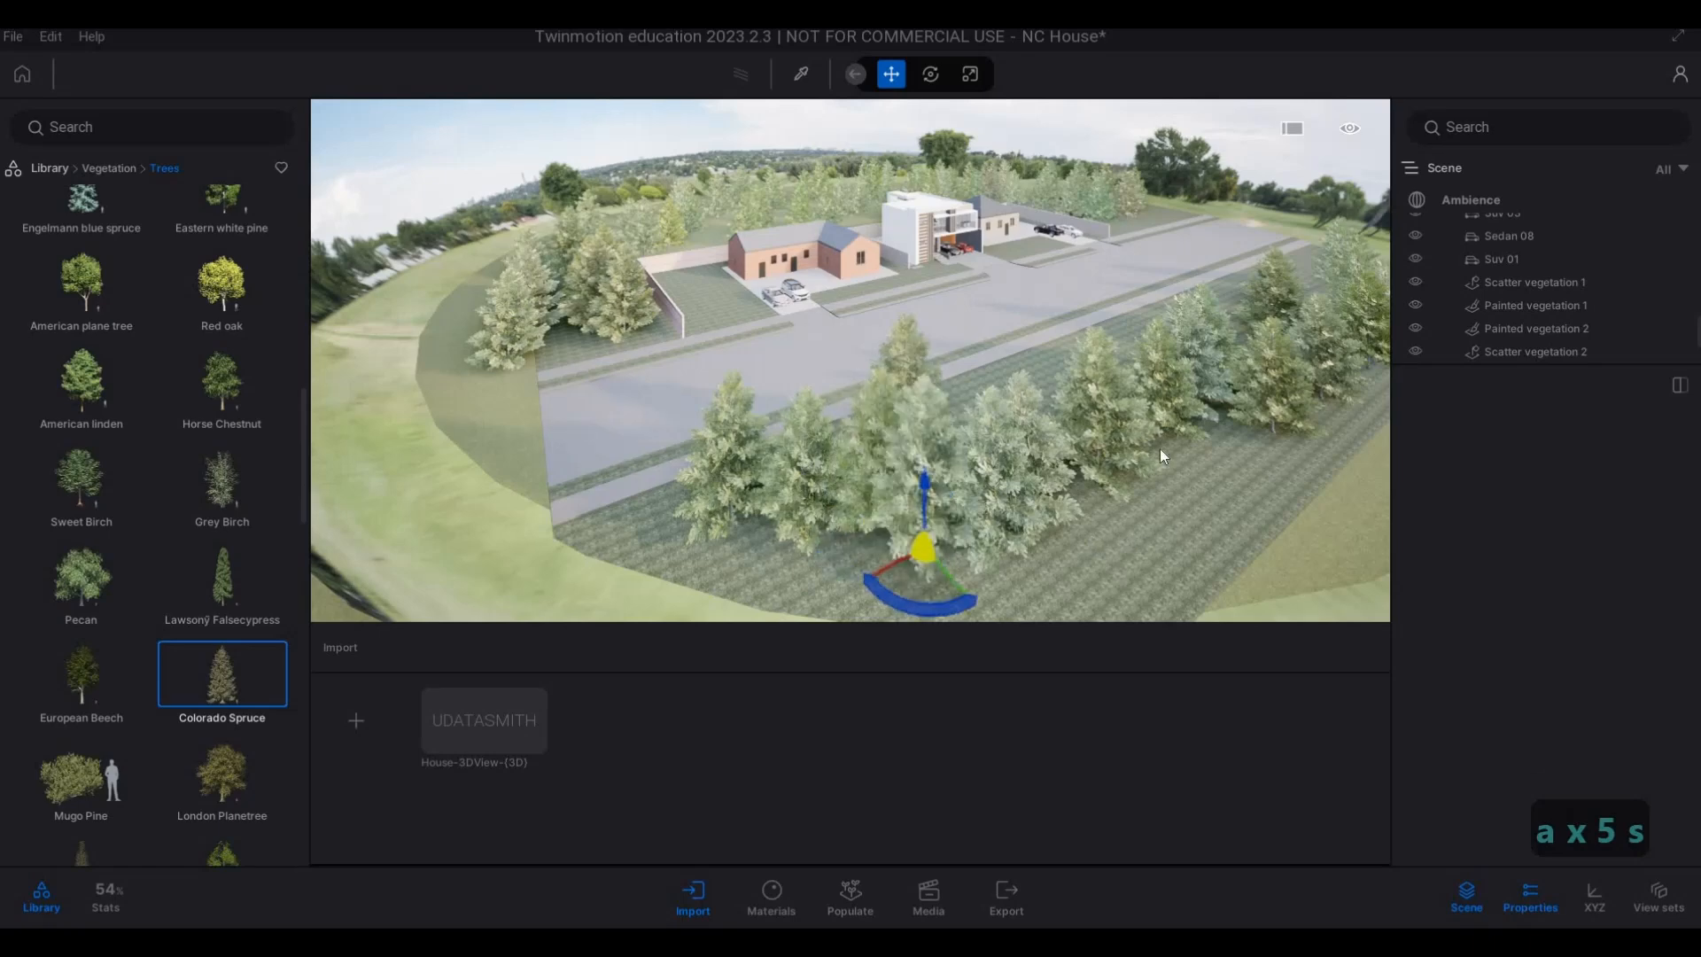
{"action": "left_click", "coordinate": [1161, 448]}
Fill the gaps in the middle and far end of the spruce line across the road with more Colorado Spruces.
{"action": "key", "text": "s"}
{"action": "key", "text": "d"}
{"action": "key", "text": "w"}
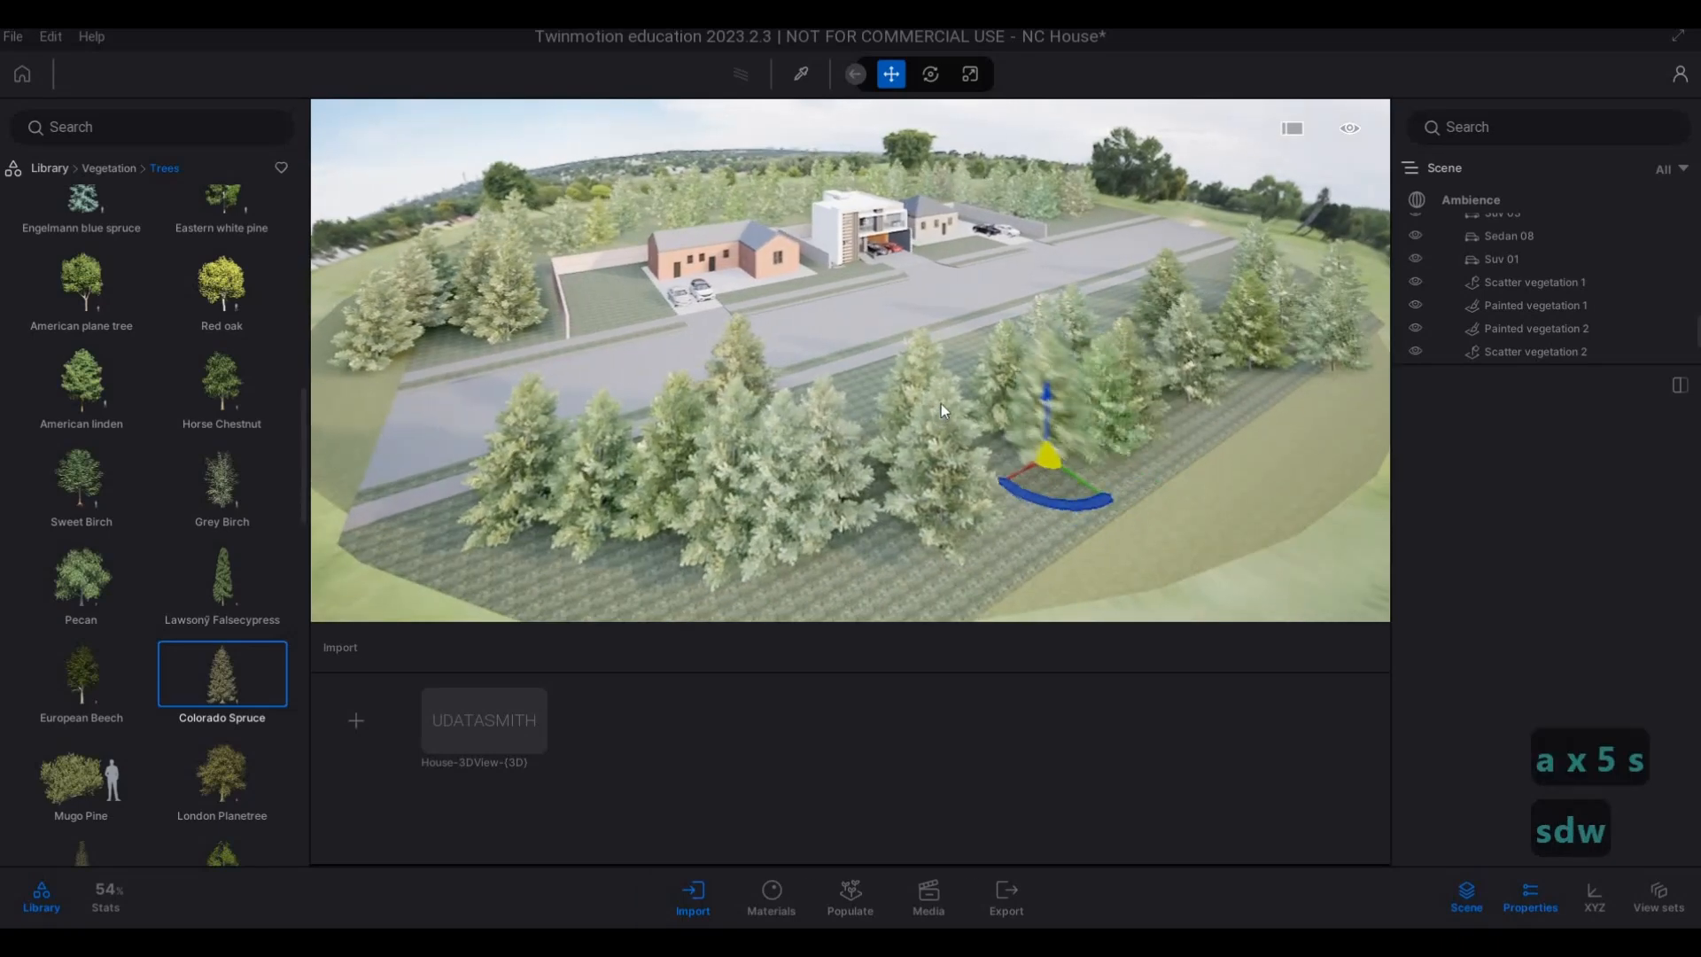
{"action": "left_click", "coordinate": [941, 402]}
{"action": "left_click", "coordinate": [1118, 350]}
{"action": "left_click", "coordinate": [1189, 273]}
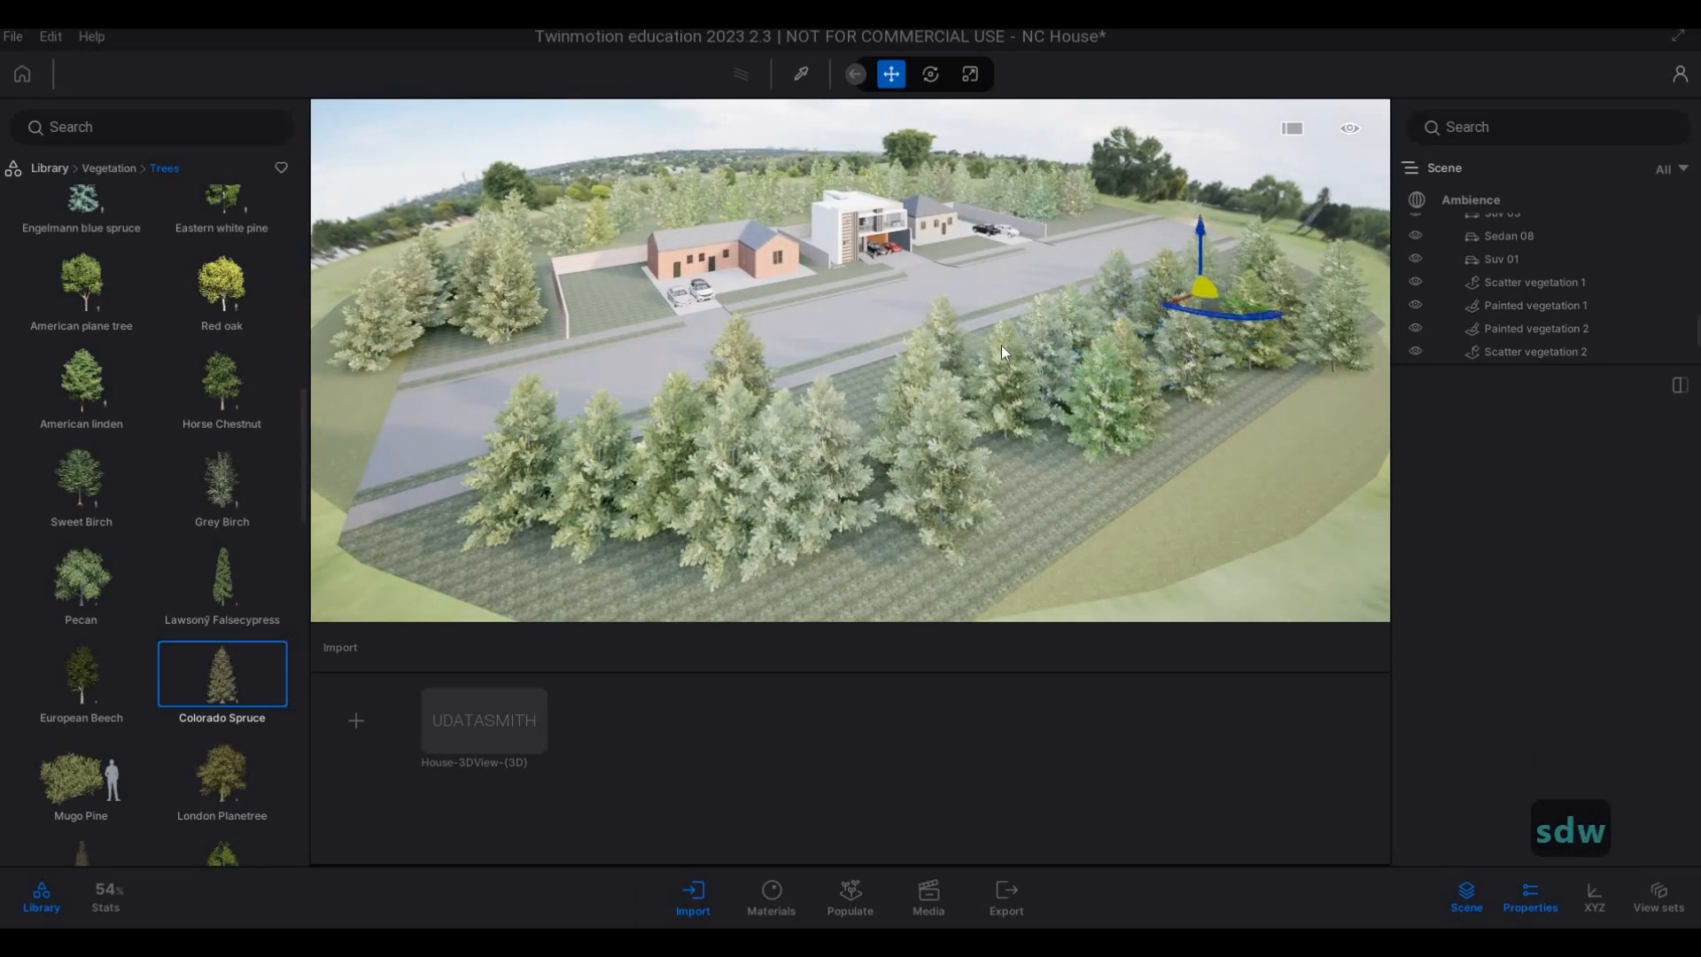
Stop planting Colorado Spruces and examine the planted surroundings from above the road and the house fronts from street level.
{"action": "key", "text": "d"}
{"action": "key", "text": "w"}
{"action": "key", "text": "d"}
{"action": "key", "text": "d"}
{"action": "key", "text": "d"}
{"action": "key", "text": "d"}
{"action": "key", "text": "d"}
{"action": "key", "text": "d"}
{"action": "key", "text": "d"}
{"action": "key", "text": "d"}
{"action": "key", "text": "d"}
{"action": "key", "text": "d"}
{"action": "key", "text": "d"}
{"action": "key", "text": "d"}
{"action": "key", "text": "a"}
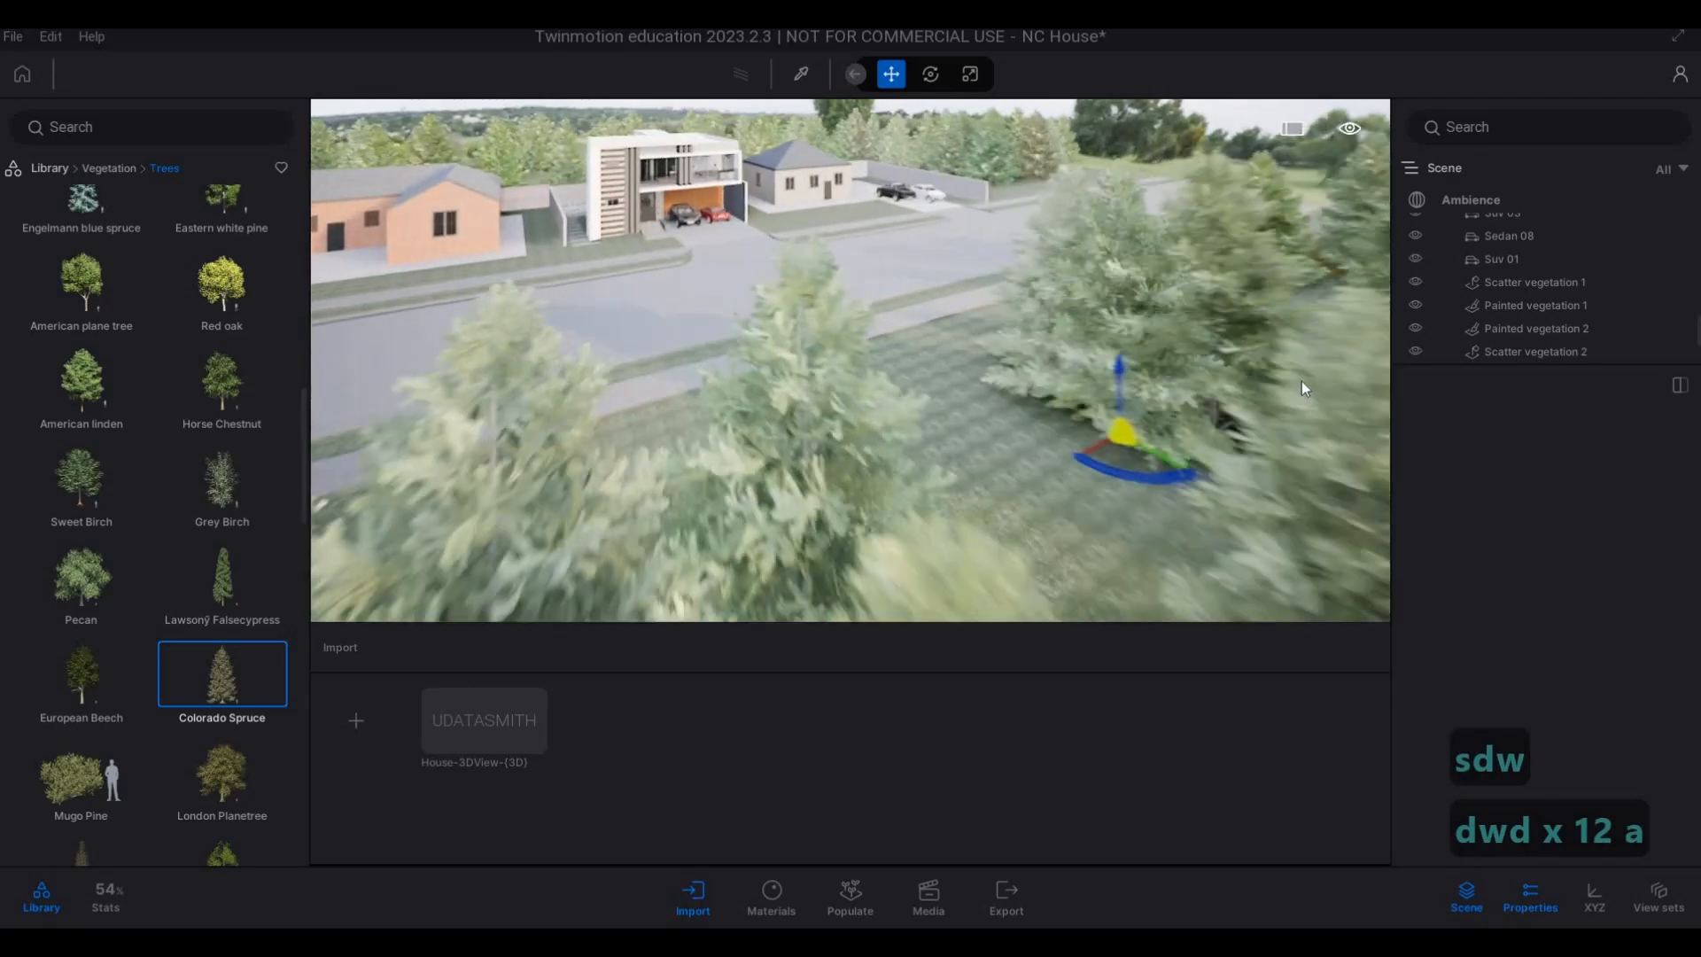
{"action": "key", "text": "d"}
{"action": "key", "text": "w"}
{"action": "key", "text": "w"}
{"action": "key", "text": "q"}
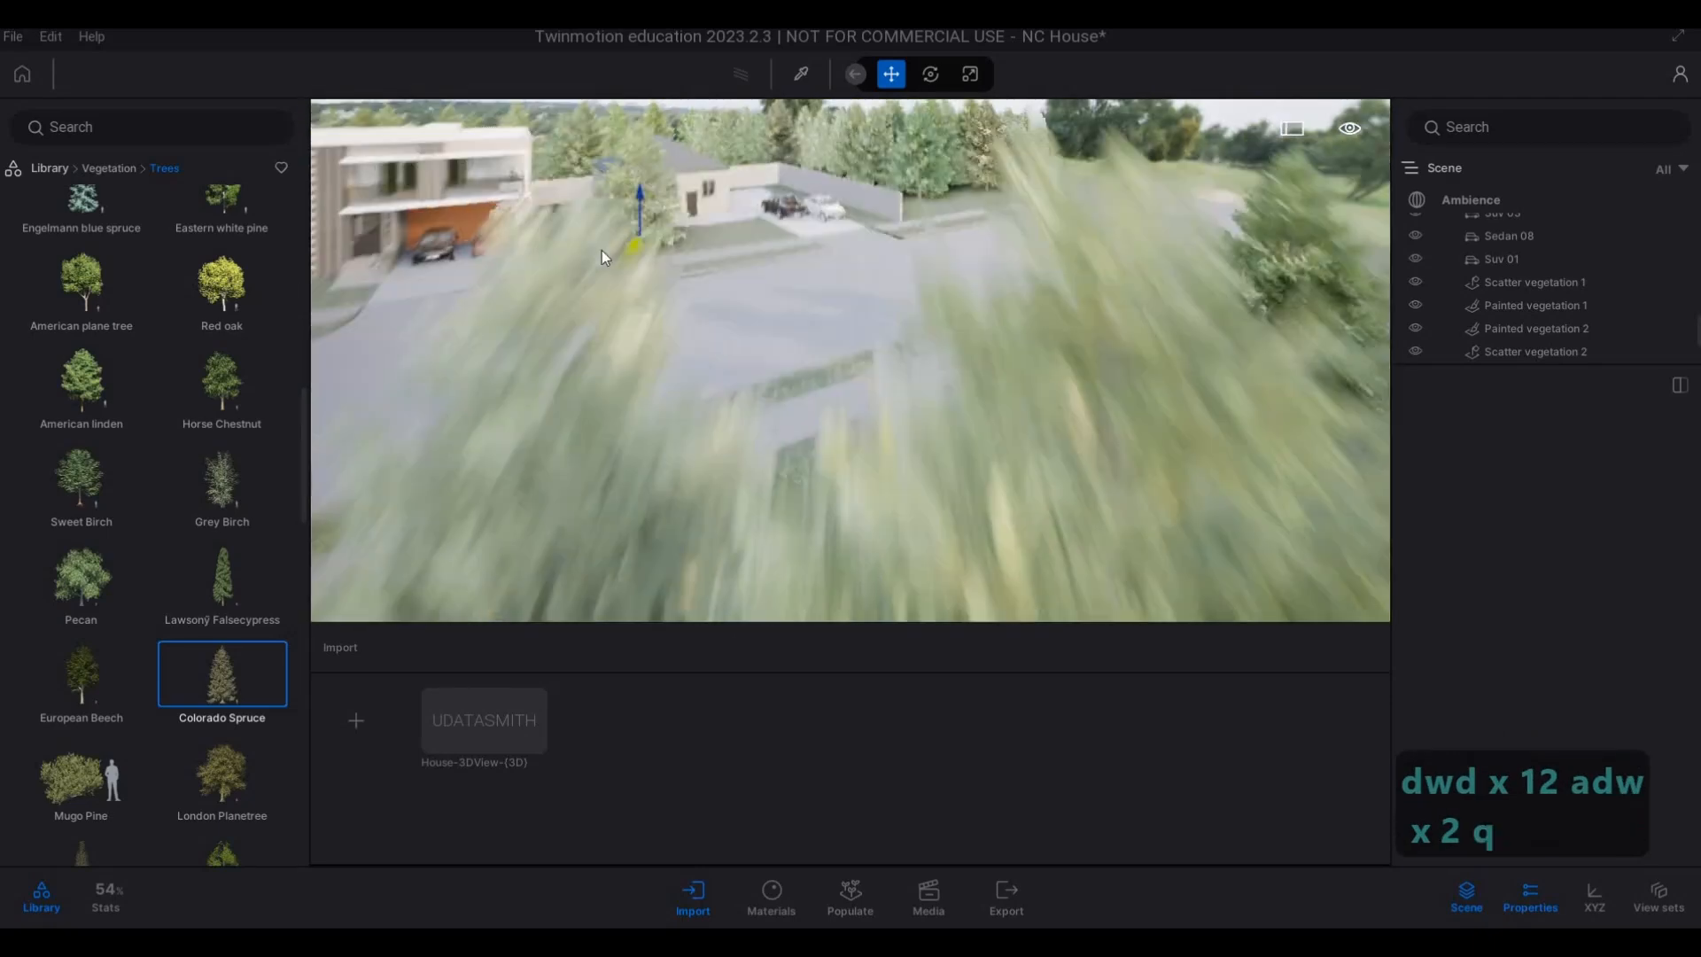
{"action": "key", "text": "a"}
{"action": "key", "text": "w"}
{"action": "key", "text": "Escape"}
{"action": "key", "text": "a"}
{"action": "key", "text": "w"}
{"action": "key", "text": "e"}
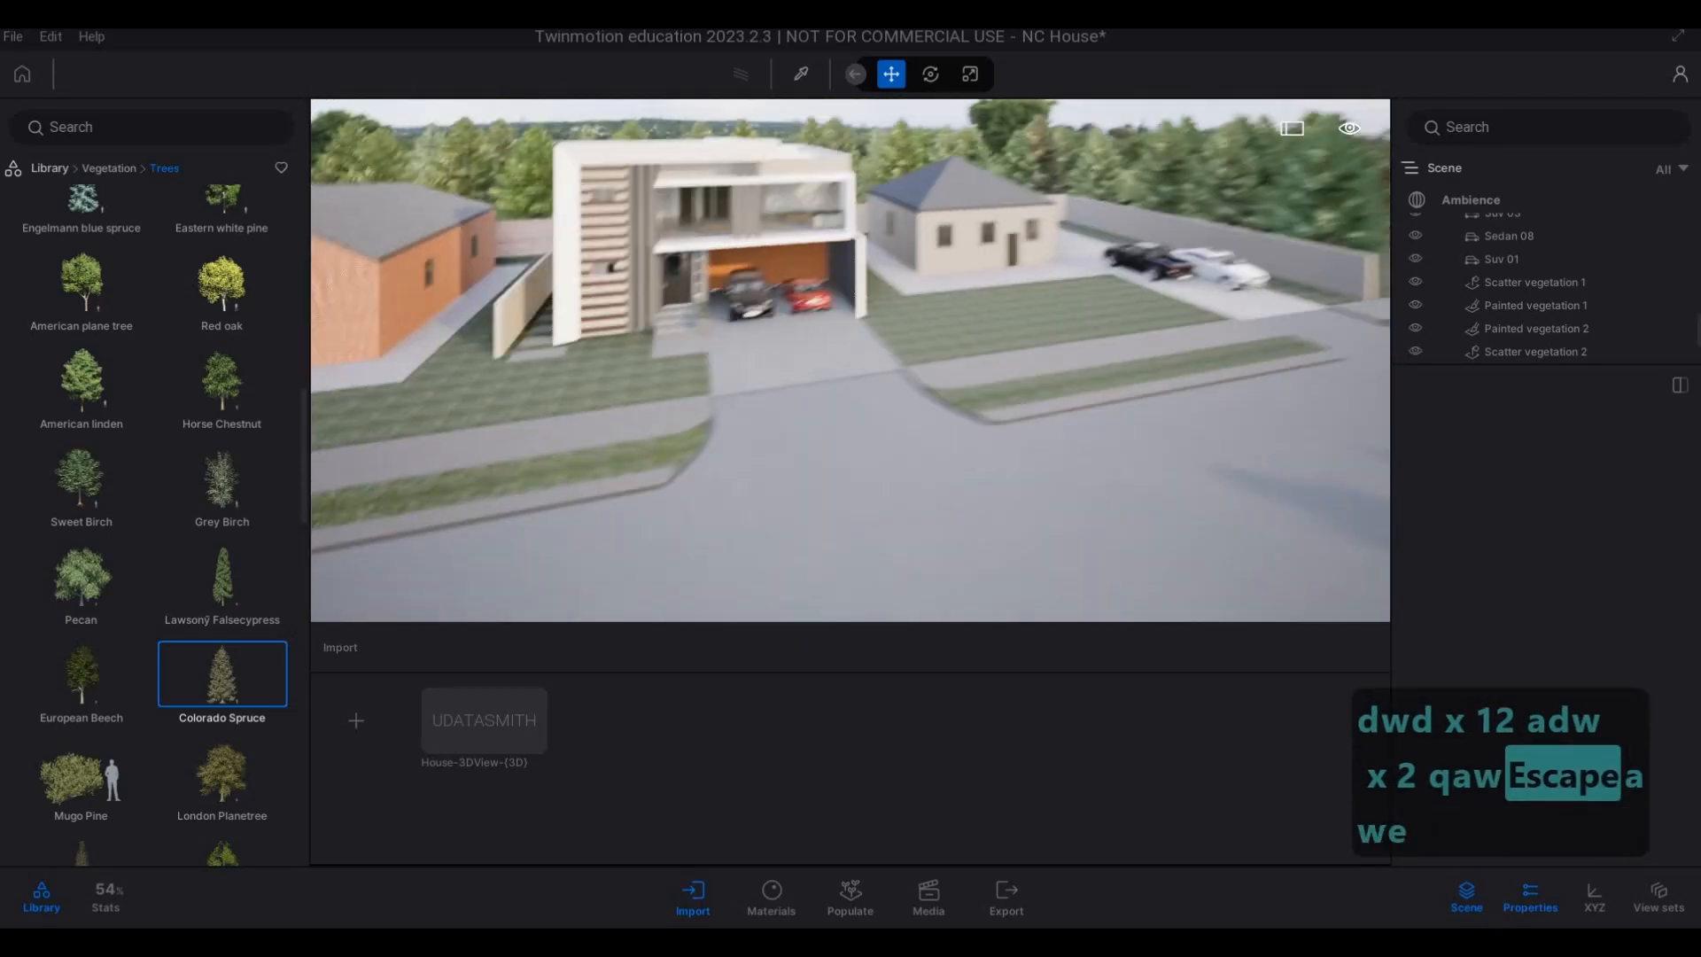
{"action": "key", "text": "e"}
{"action": "key", "text": "d"}
{"action": "key", "text": "d"}
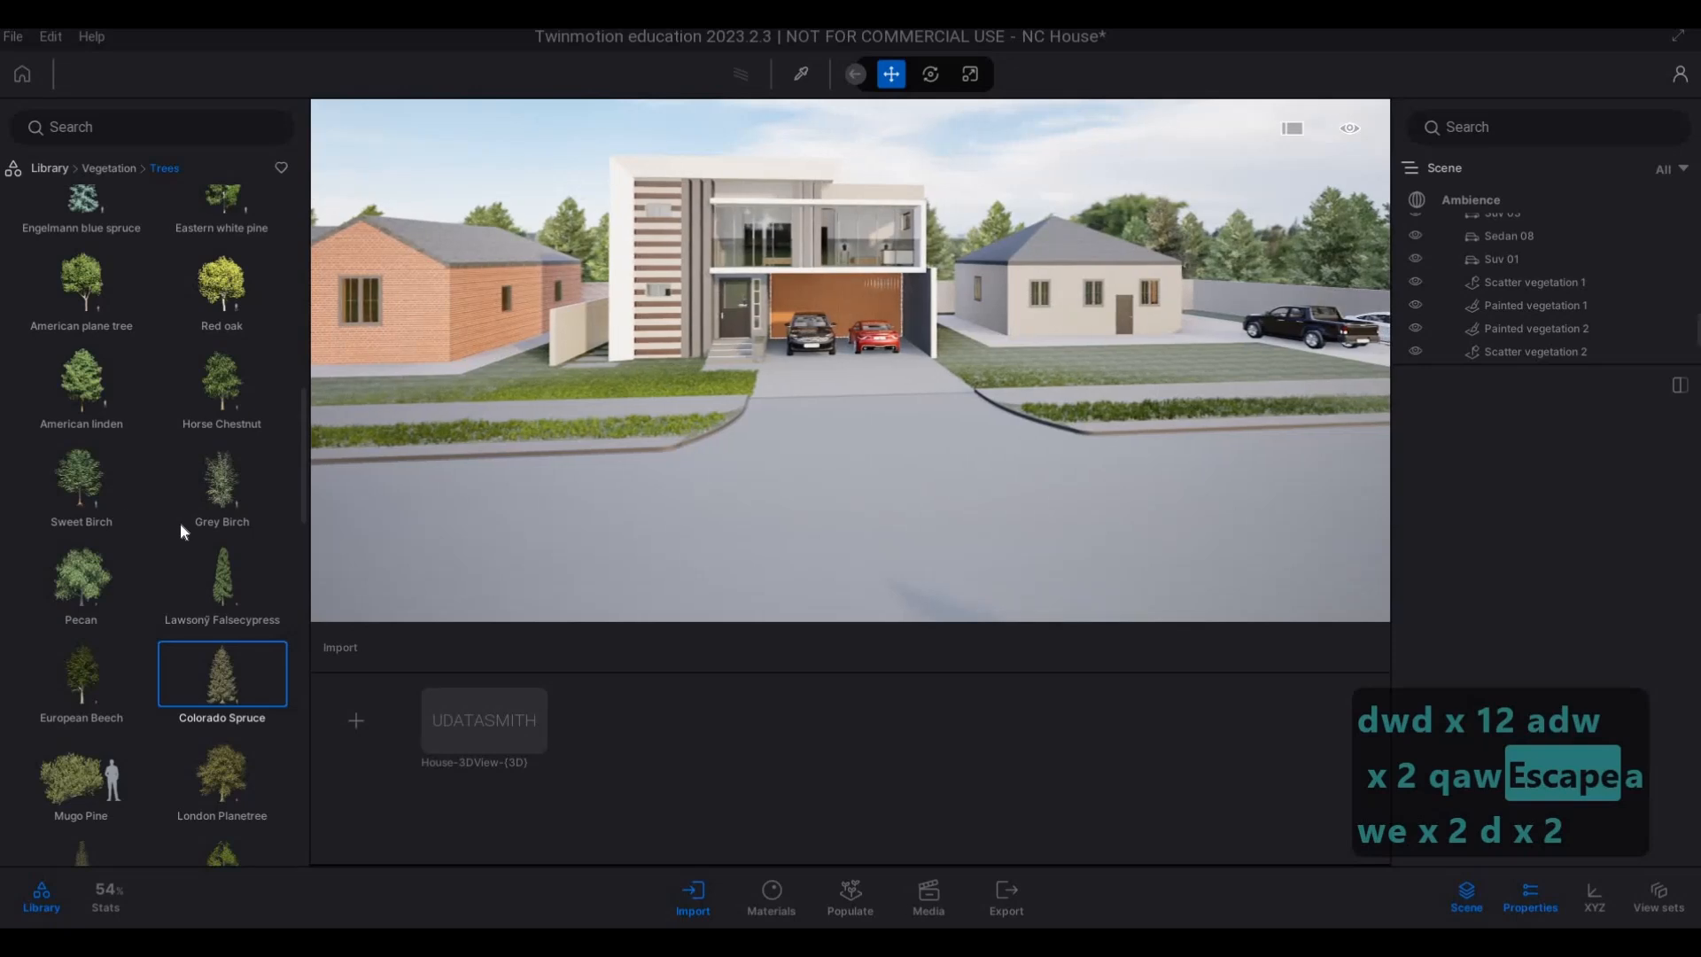
Plant a Lawson Falsecypress behind the rear boundary wall, in the gap between the white main house and the beige house.
{"action": "scroll", "coordinate": [207, 454], "scroll_direction": "down", "scroll_amount": 2}
{"action": "left_click", "coordinate": [222, 434]}
{"action": "key", "text": "w"}
{"action": "key", "text": "q"}
{"action": "key", "text": "q"}
{"action": "key", "text": "q"}
{"action": "key", "text": "q"}
{"action": "key", "text": "q"}
{"action": "key", "text": "q"}
{"action": "key", "text": "q"}
{"action": "key", "text": "q"}
{"action": "key", "text": "q"}
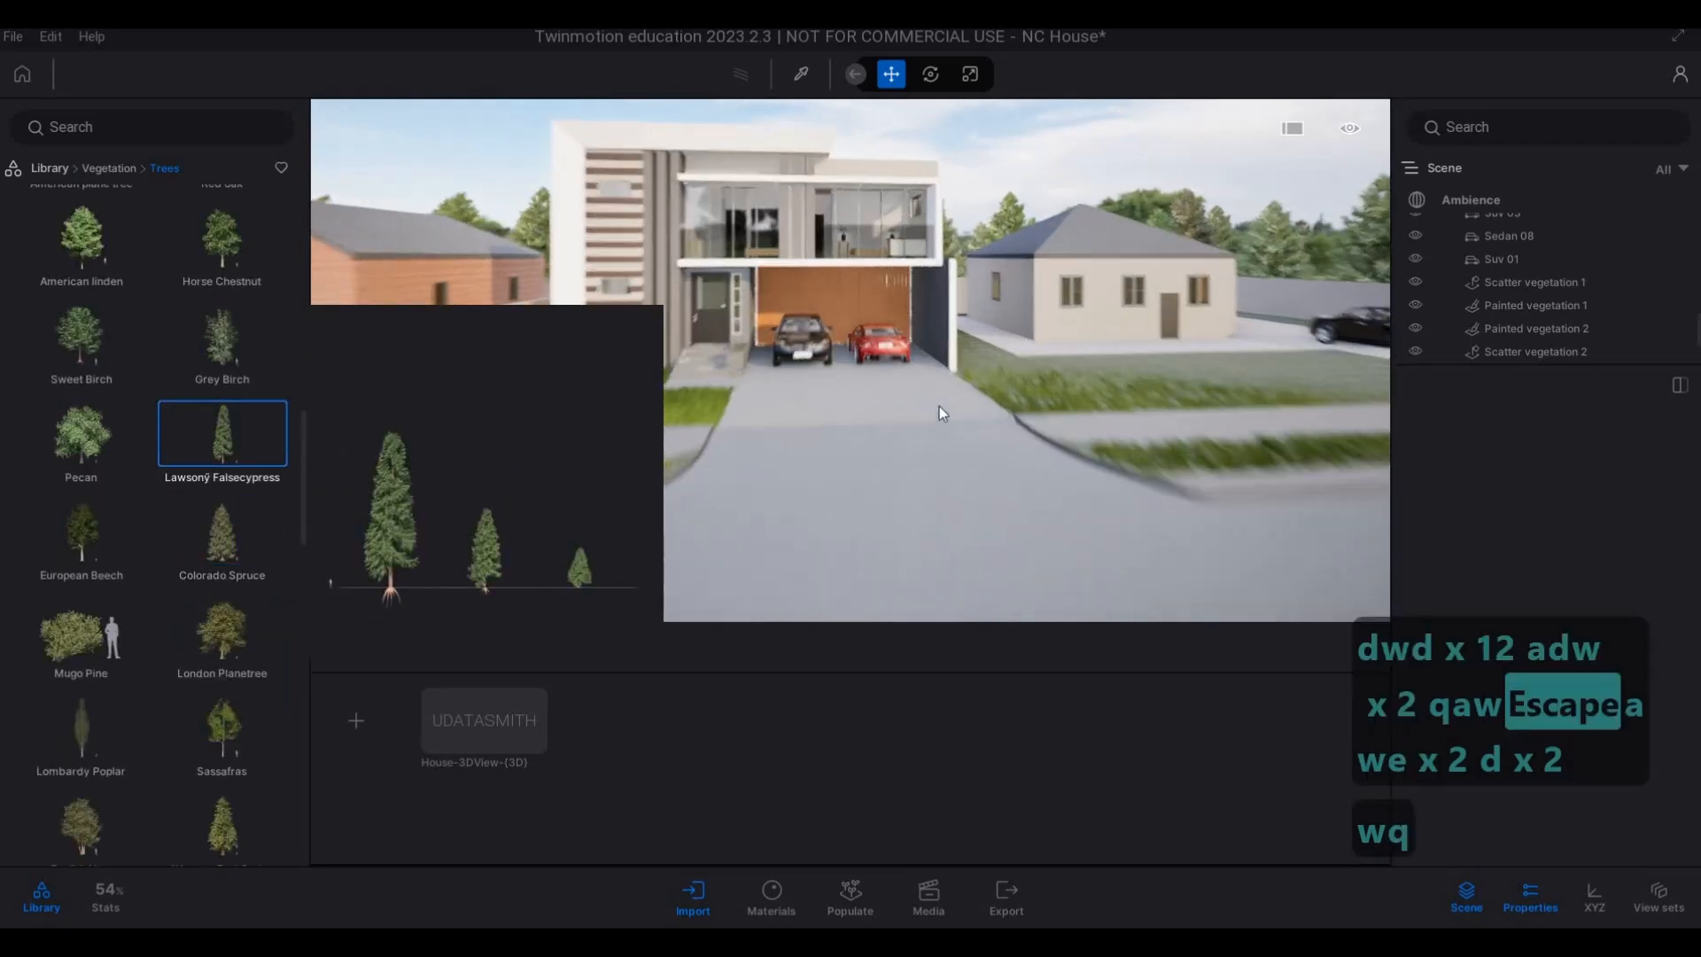
{"action": "key", "text": "s"}
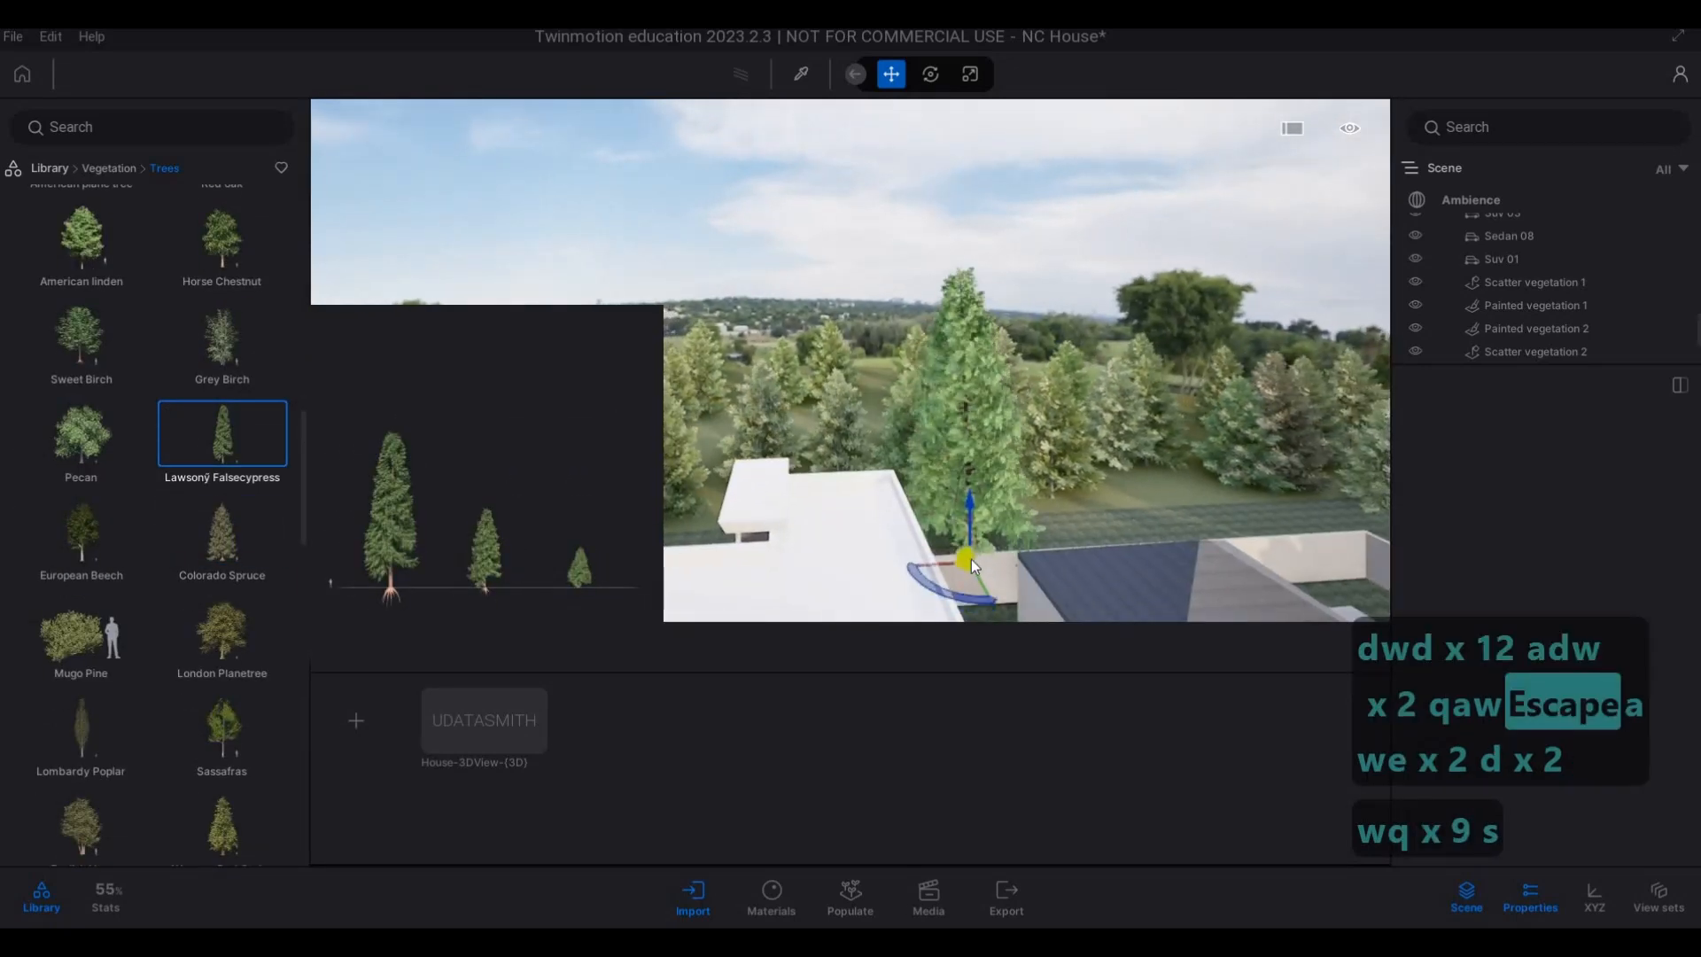
{"action": "key", "text": "w"}
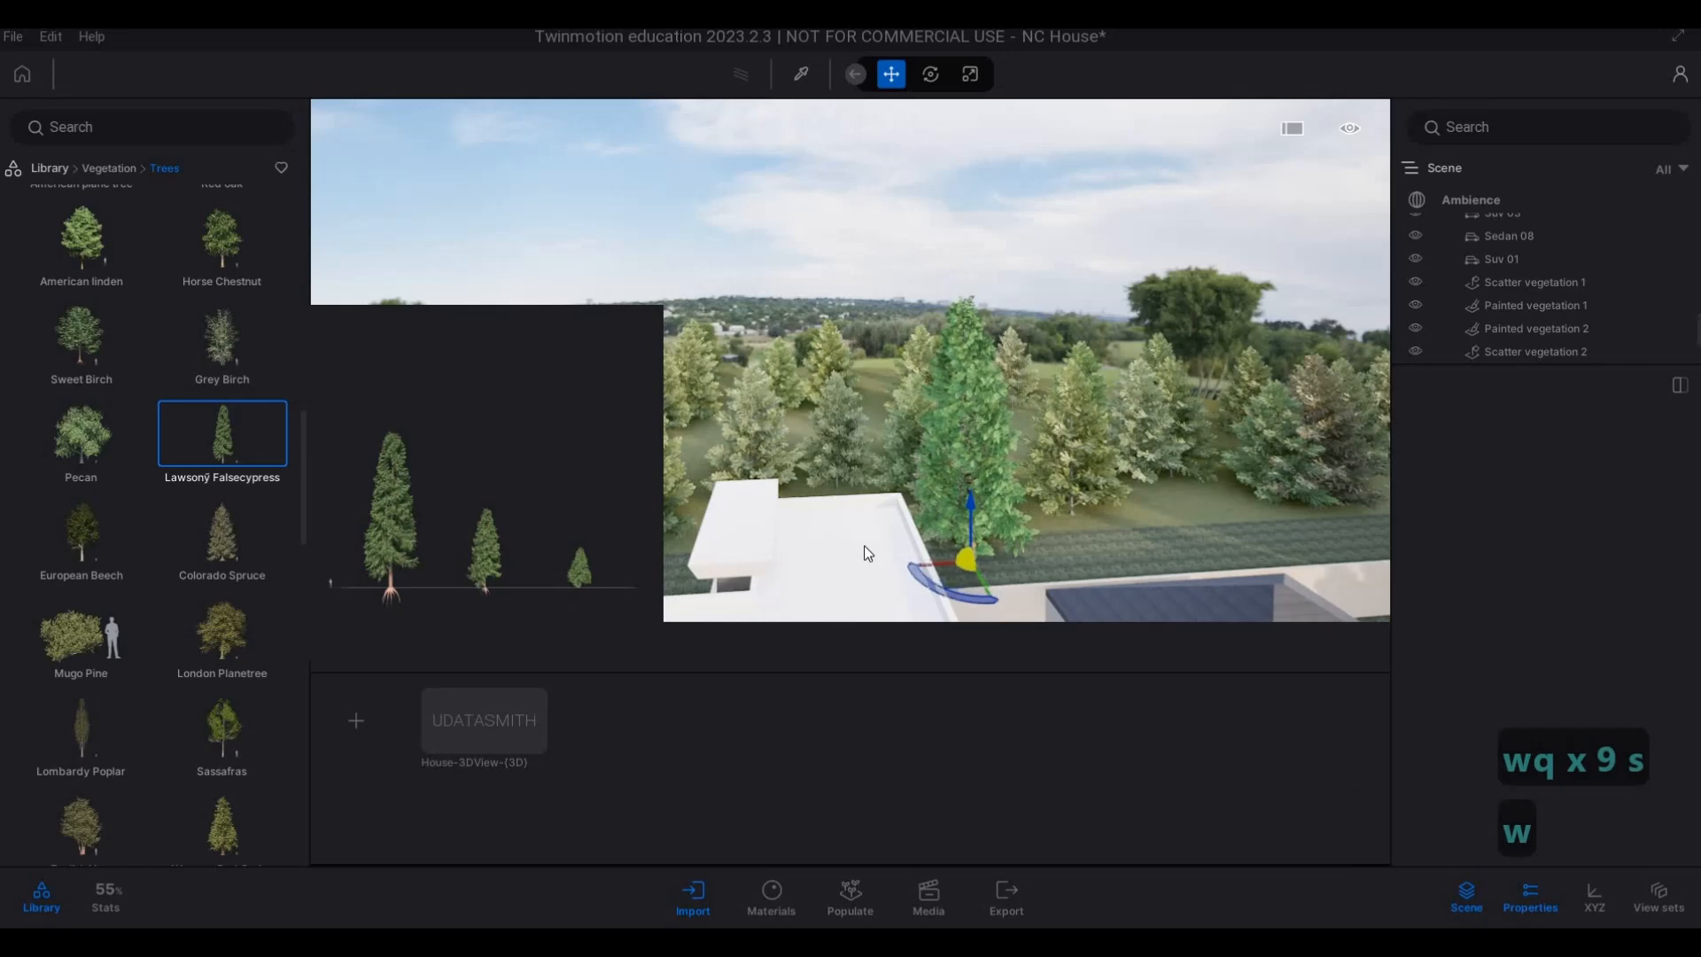
Plant another Lawson Falsecypress at the edge of the spruce belt, behind the gap between the brick house and the main house.
{"action": "key", "text": "a"}
{"action": "key", "text": "a"}
{"action": "key", "text": "a"}
{"action": "key", "text": "a"}
{"action": "key", "text": "a"}
{"action": "key", "text": "a"}
{"action": "key", "text": "a"}
{"action": "key", "text": "a"}
{"action": "key", "text": "a"}
{"action": "key", "text": "a"}
{"action": "key", "text": "a"}
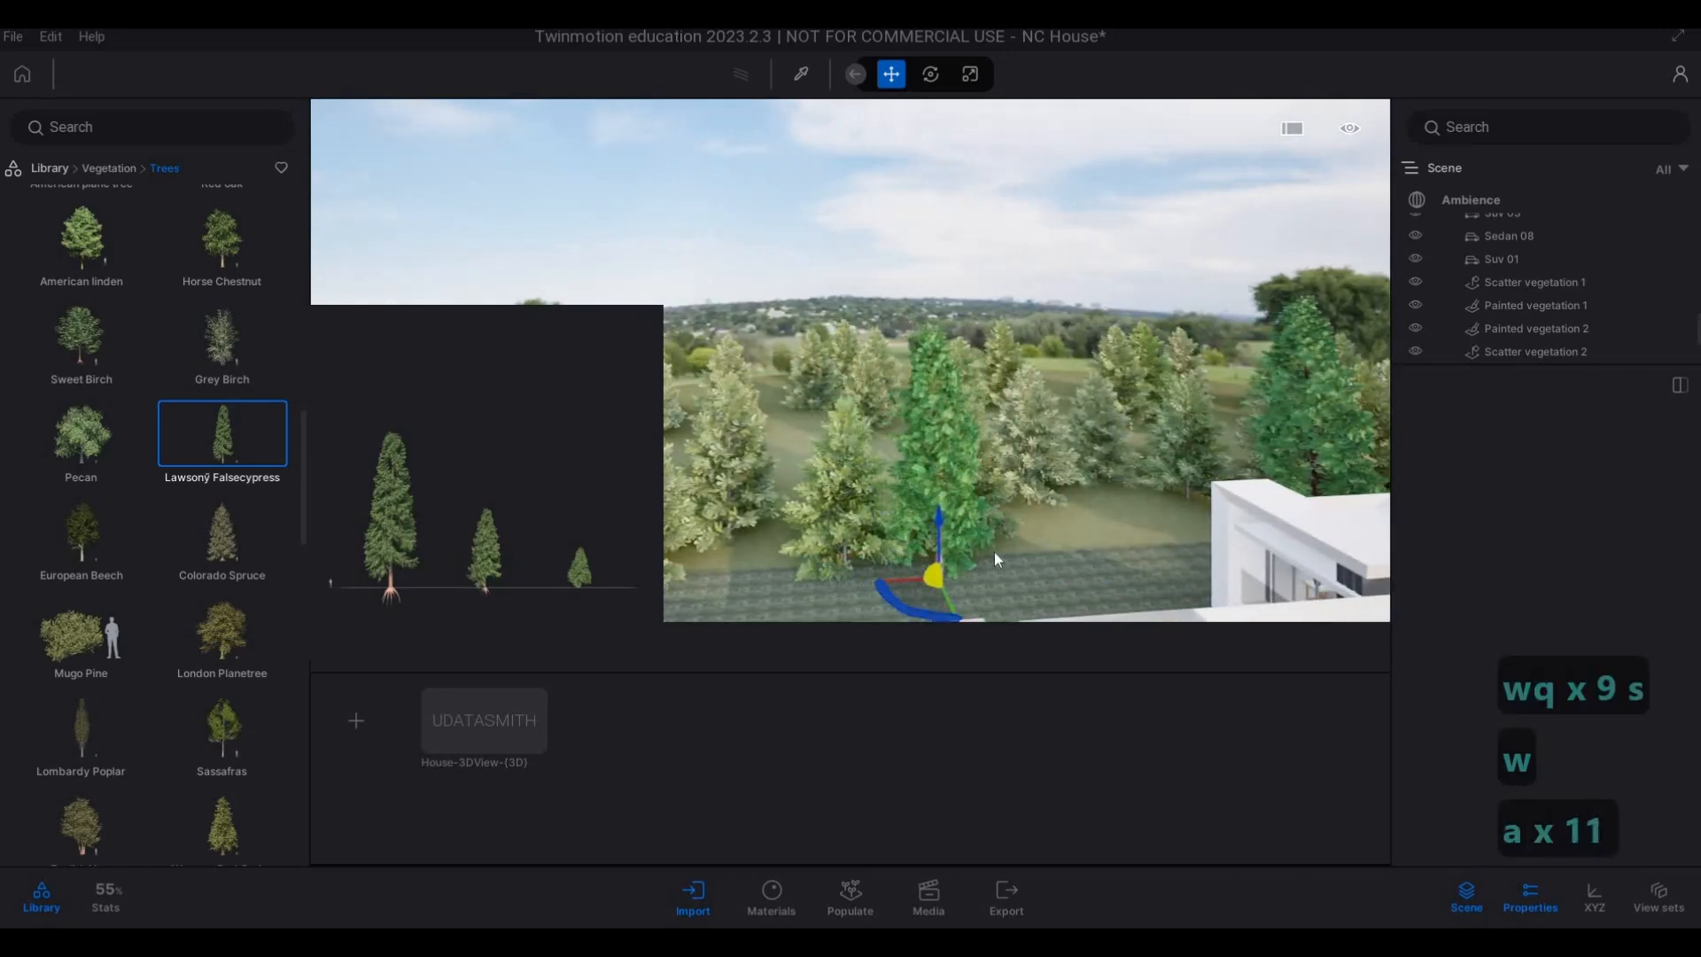
{"action": "key", "text": "d"}
{"action": "key", "text": "s"}
{"action": "key", "text": "a"}
{"action": "key", "text": "s"}
{"action": "key", "text": "a"}
{"action": "key", "text": "s"}
{"action": "key", "text": "a"}
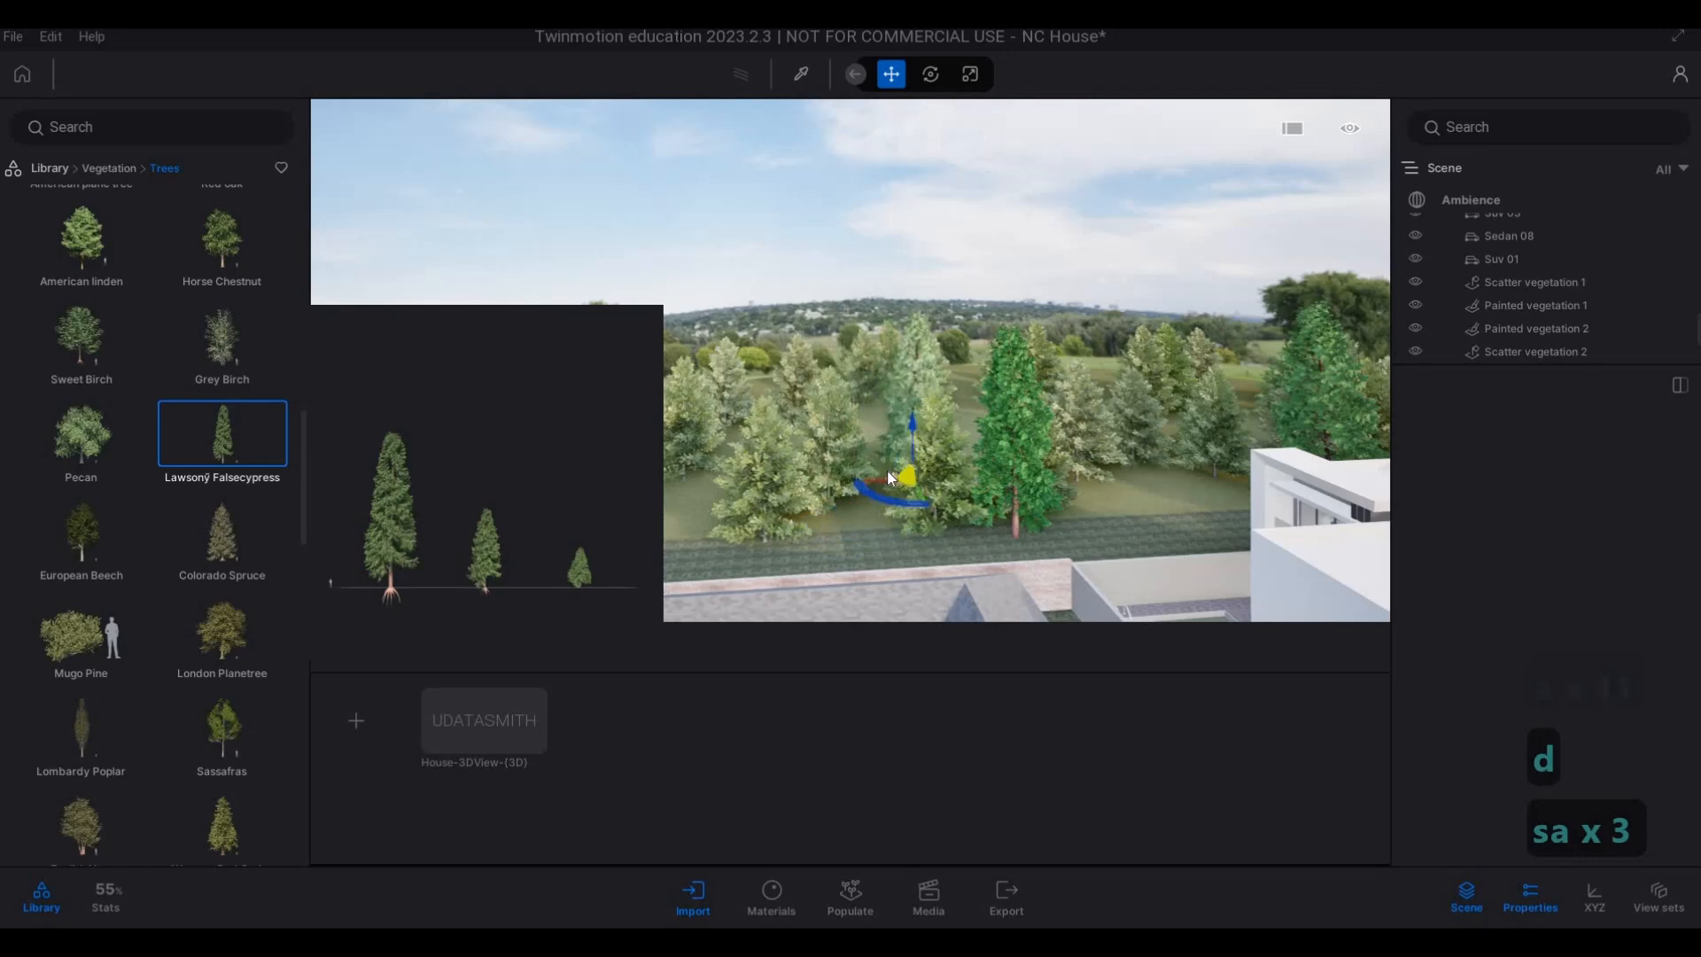
{"action": "key", "text": "s"}
{"action": "key", "text": "d"}
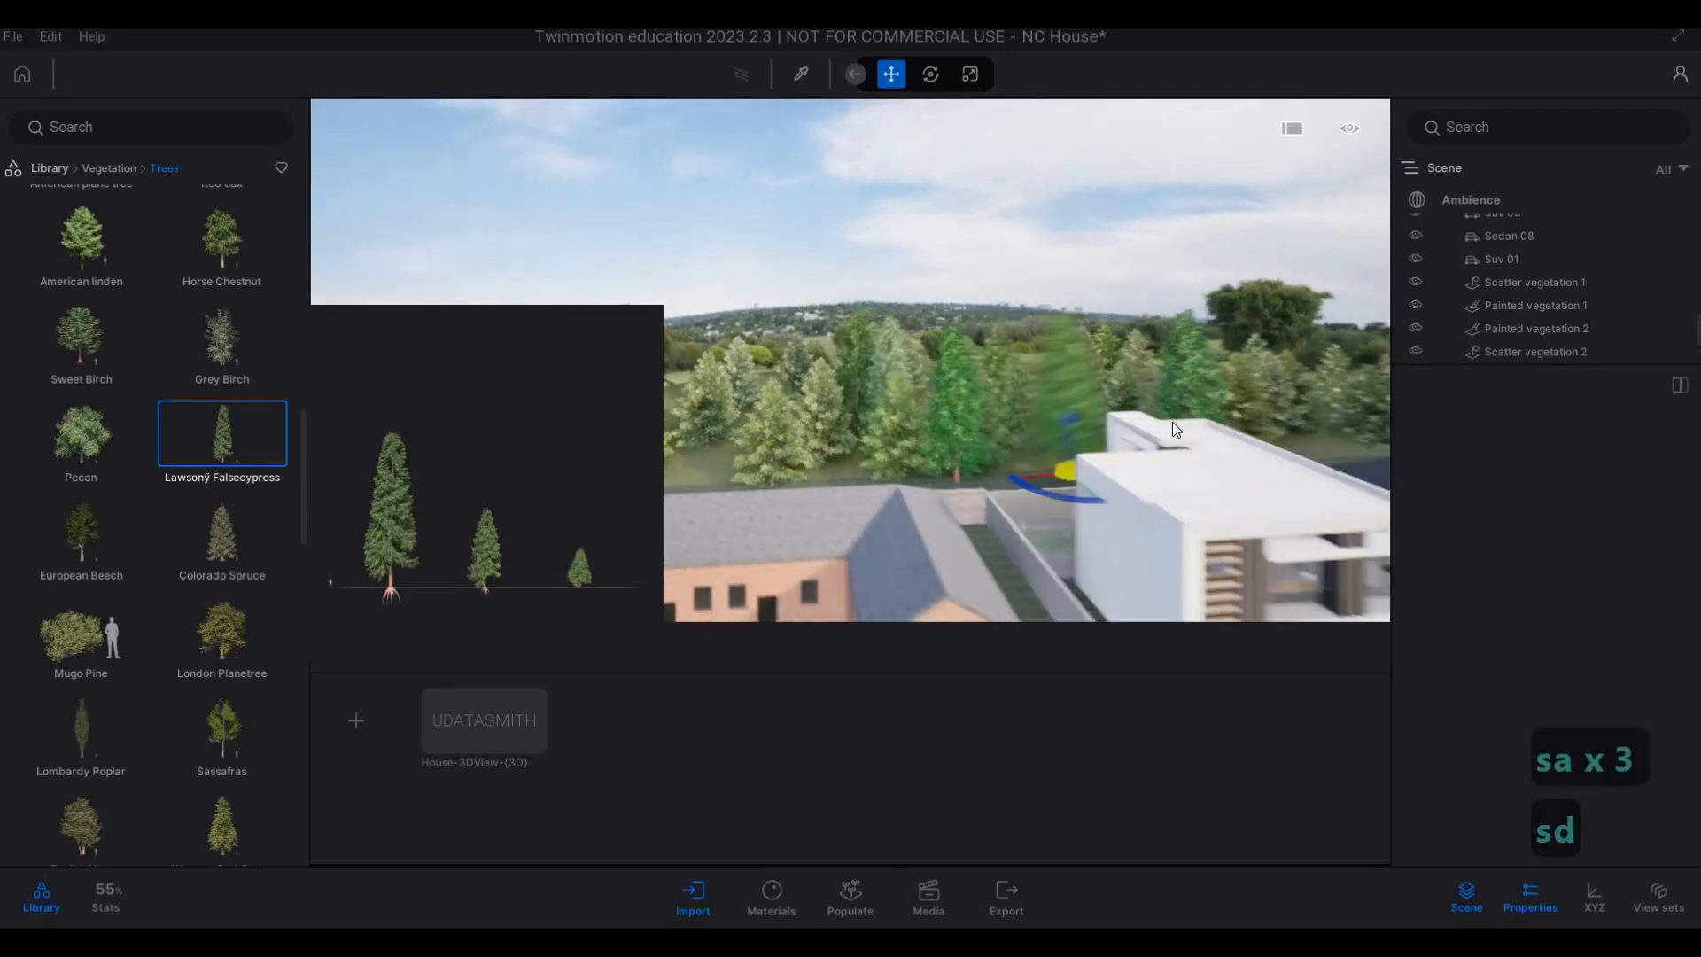
Plant two more Lawson Falsecypresses close together behind the rear wall of the beige house and end the placement.
{"action": "key", "text": "s"}
{"action": "key", "text": "w"}
{"action": "key", "text": "d"}
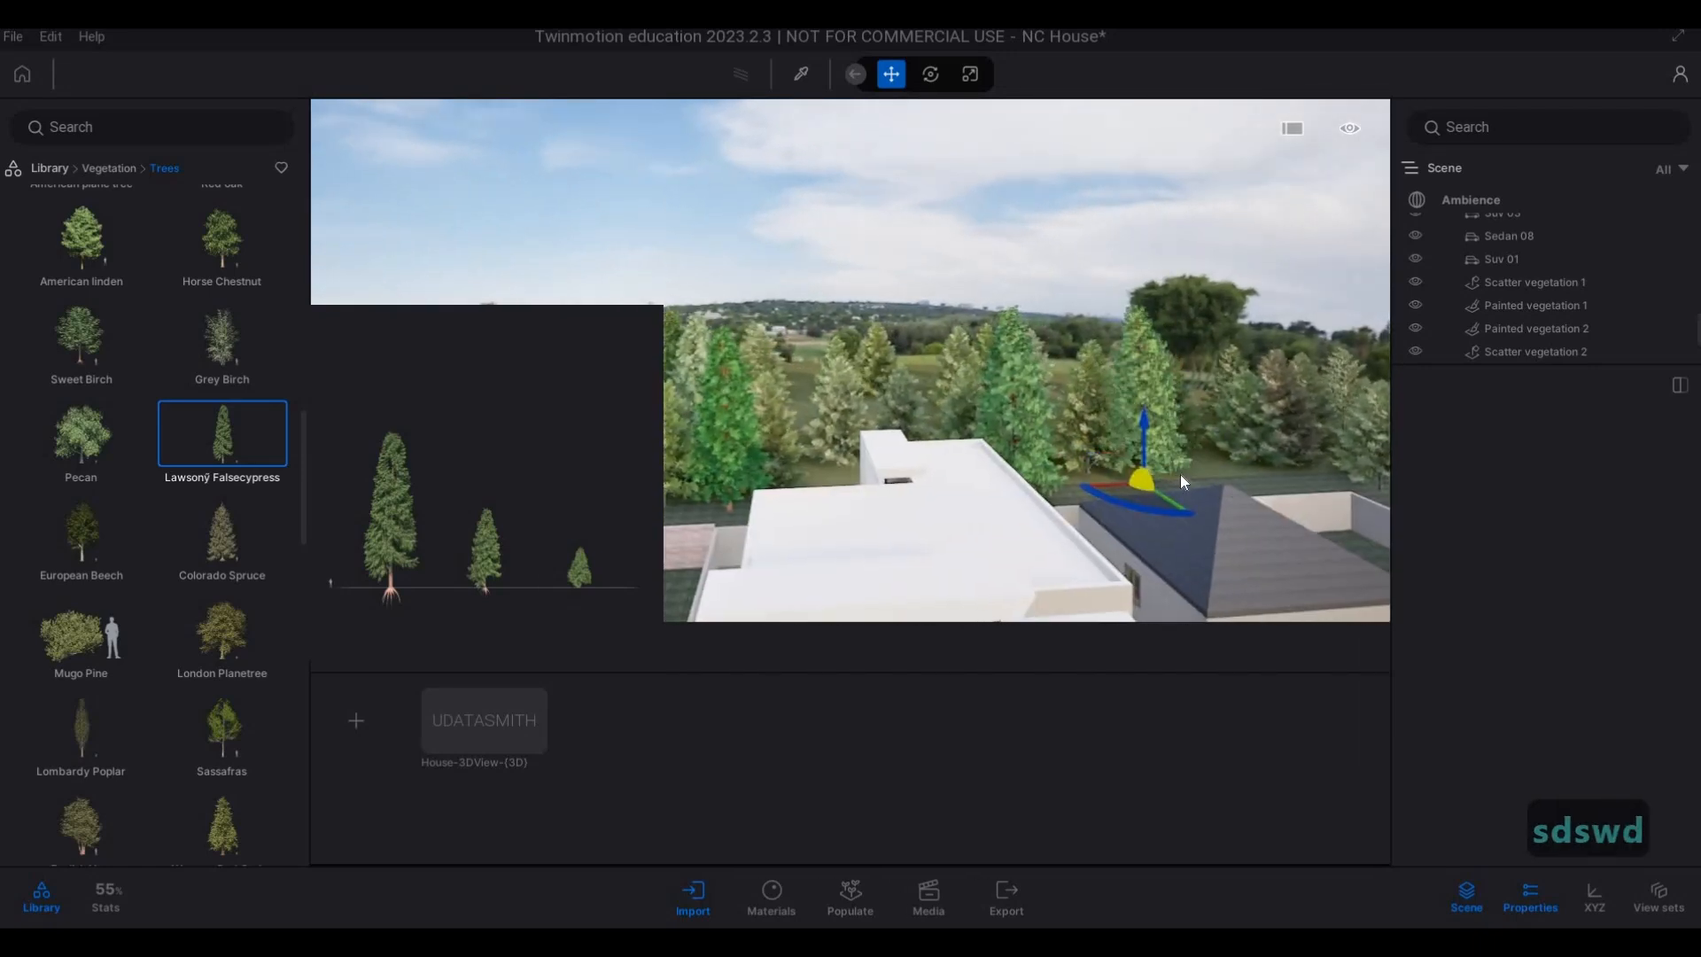
{"action": "key", "text": "d"}
{"action": "key", "text": "w"}
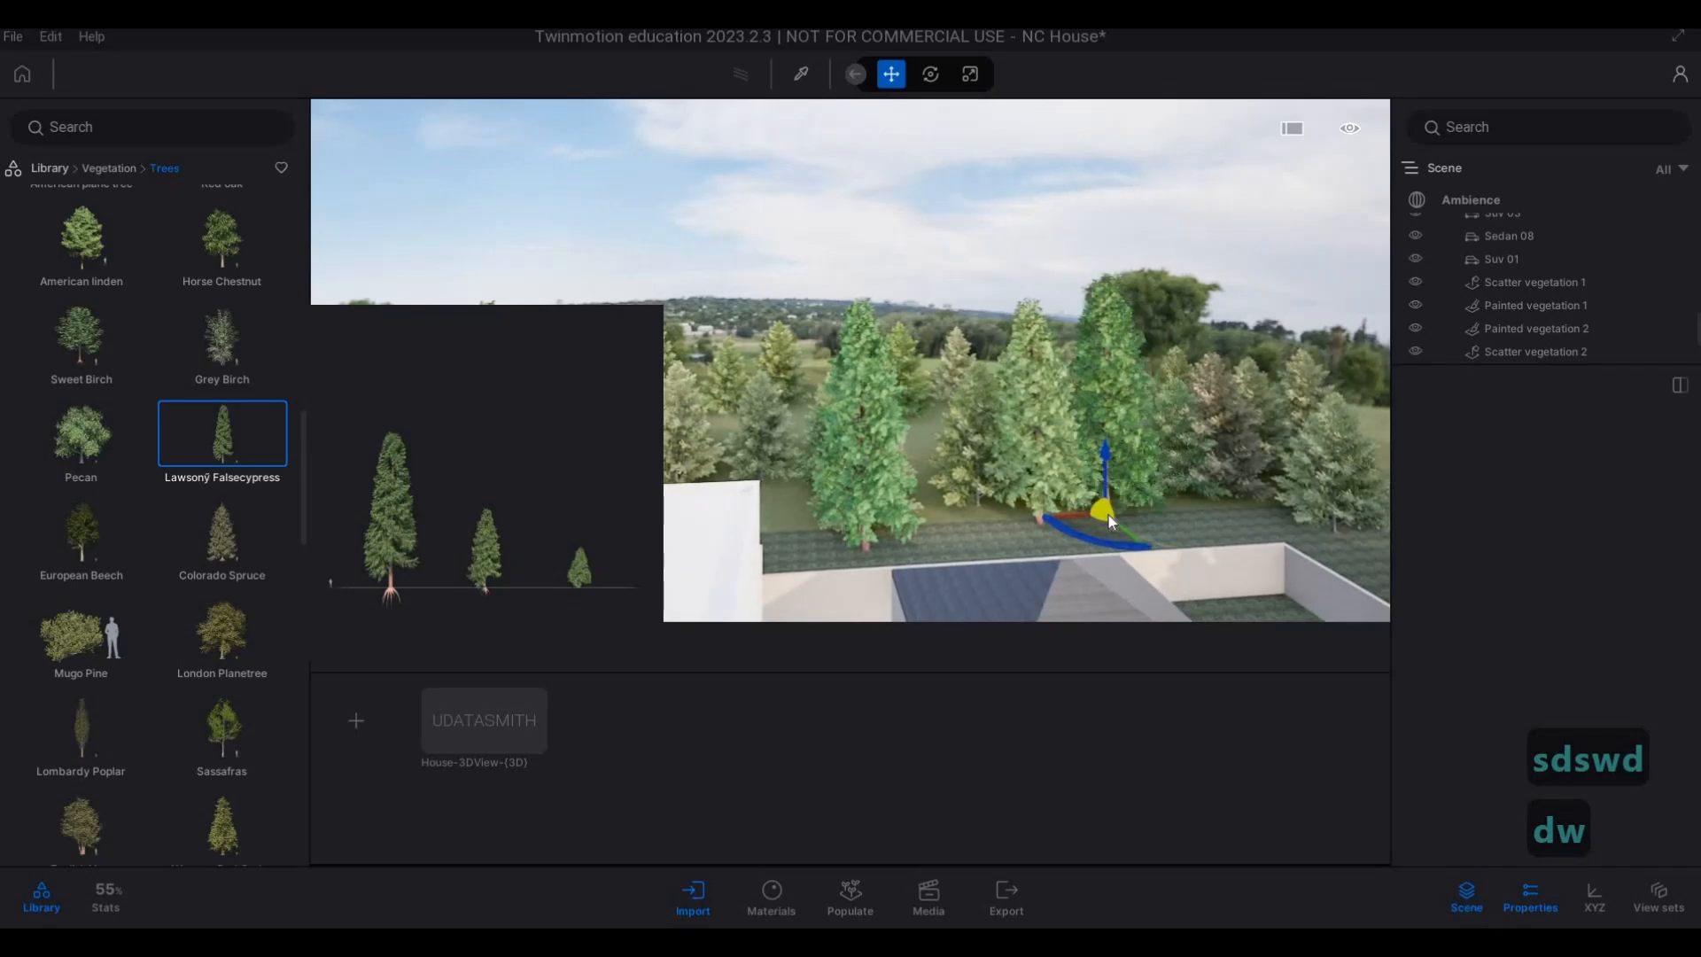
{"action": "key", "text": "a"}
{"action": "key", "text": "s"}
{"action": "key", "text": "e"}
{"action": "key", "text": "d"}
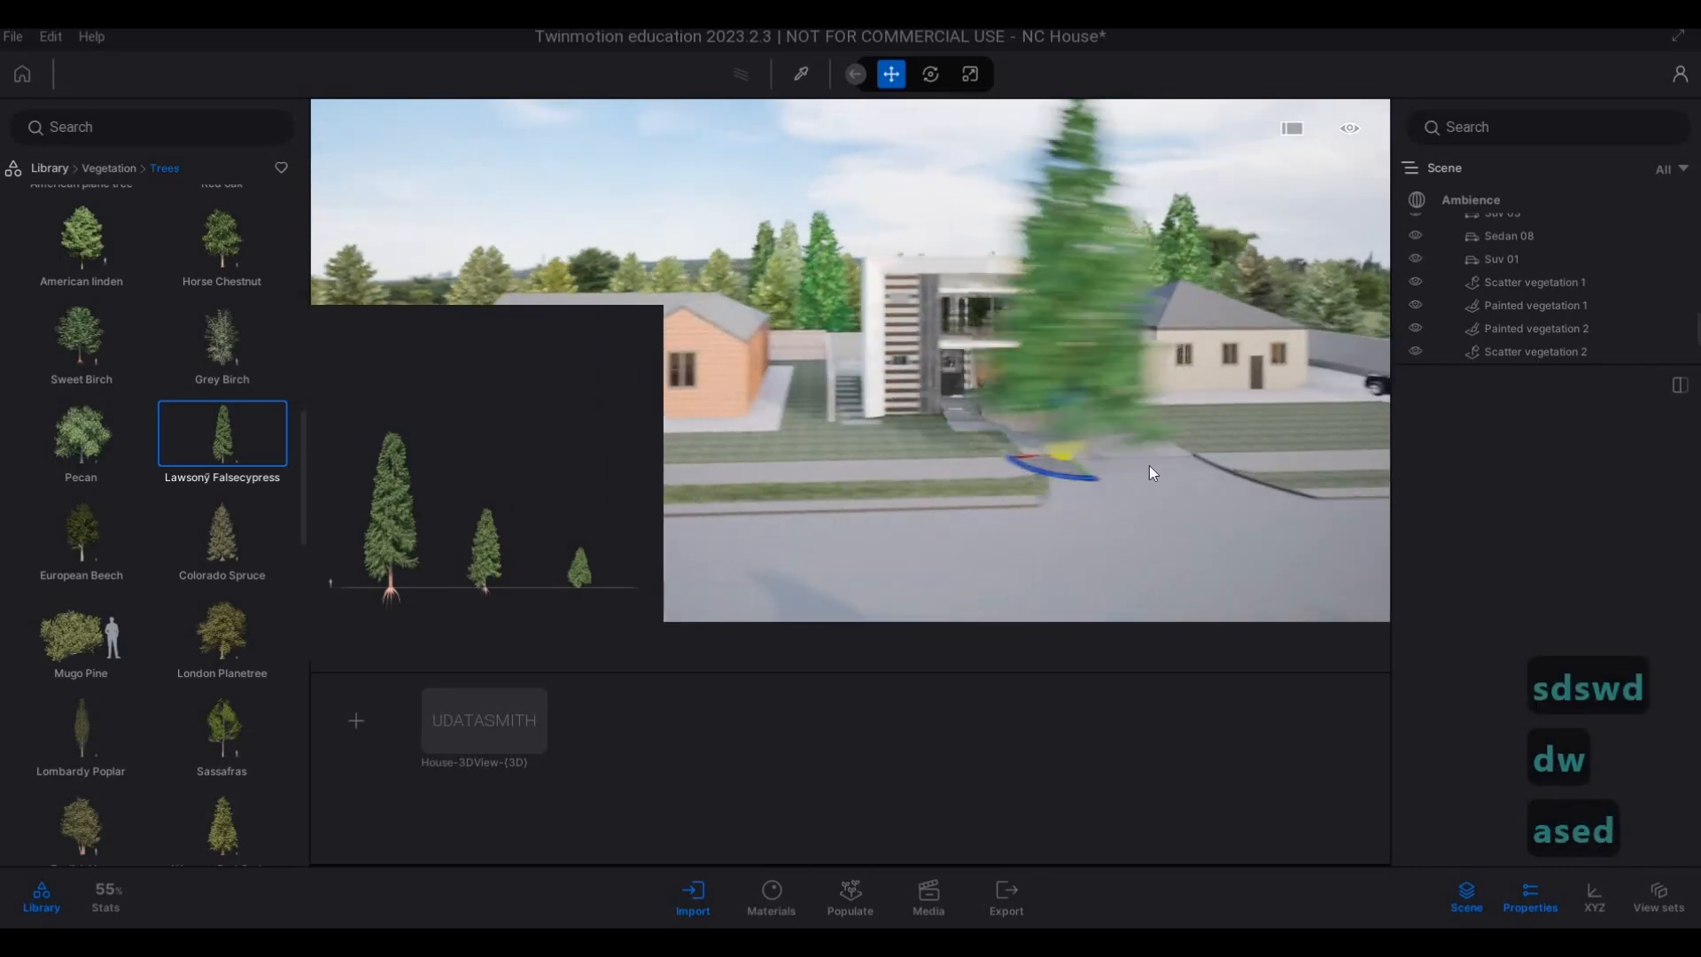
{"action": "key", "text": "Escape"}
Examine from the street how the new falsecypresses stand above the roofs of the main house and the beige house.
{"action": "key", "text": "d"}
{"action": "key", "text": "w"}
{"action": "key", "text": "e"}
{"action": "key", "text": "a"}
{"action": "key", "text": "a"}
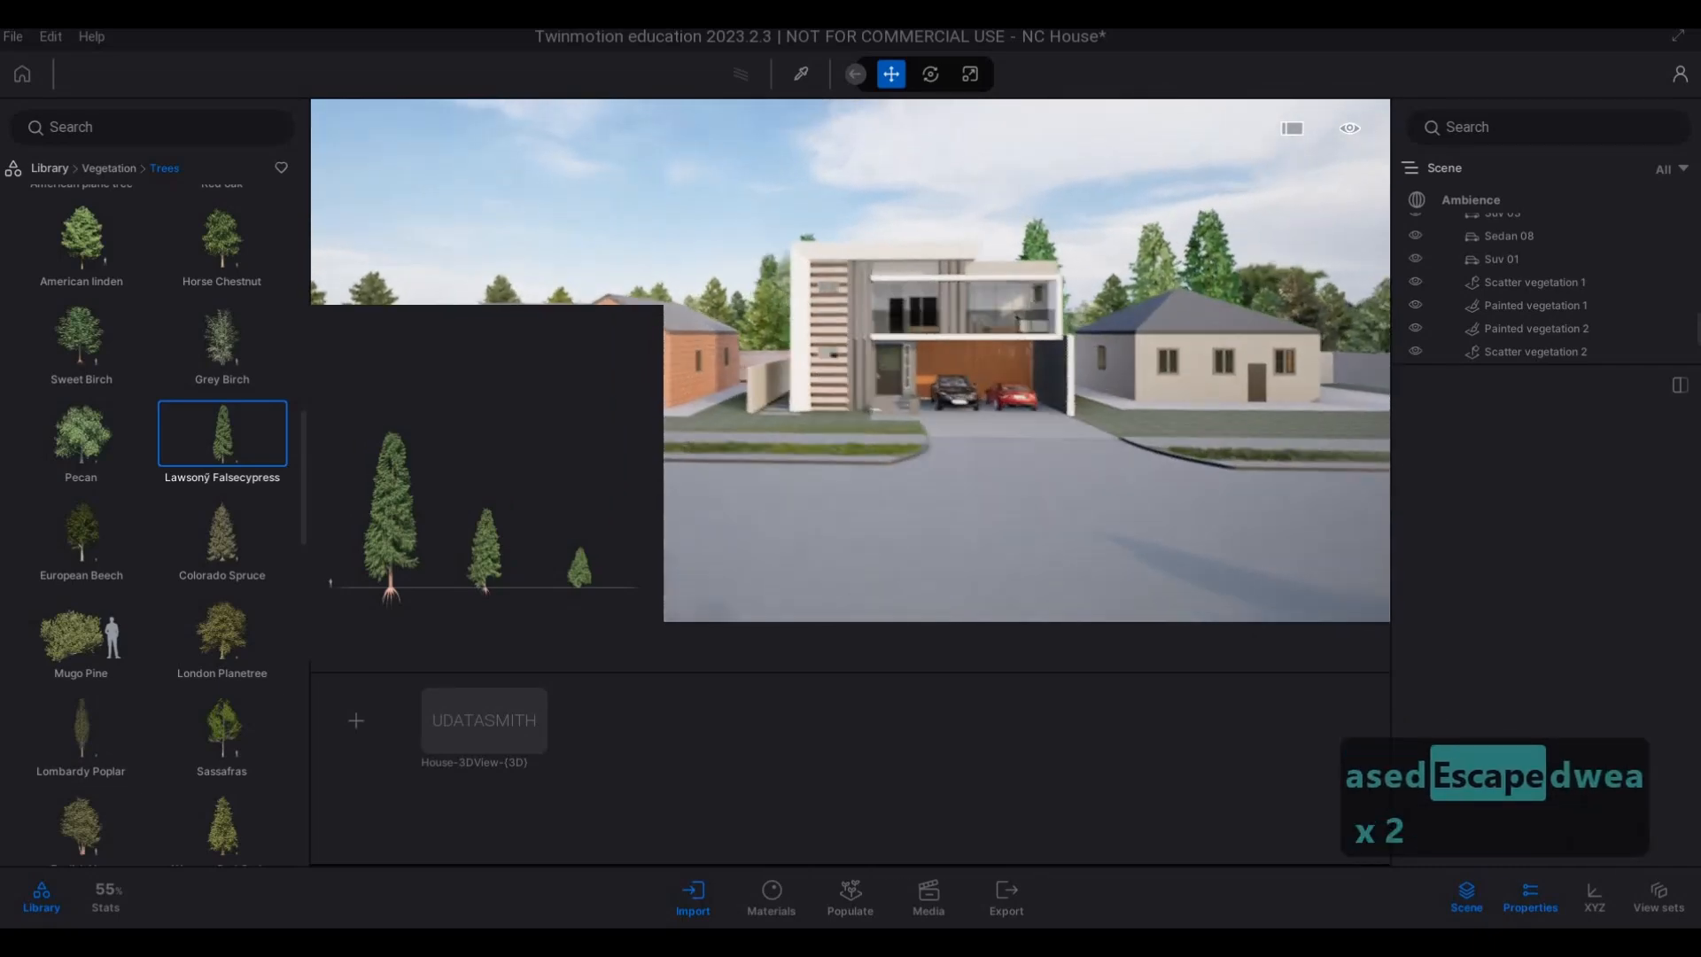
{"action": "key", "text": "e"}
{"action": "key", "text": "a"}
{"action": "key", "text": "d"}
{"action": "key", "text": "q"}
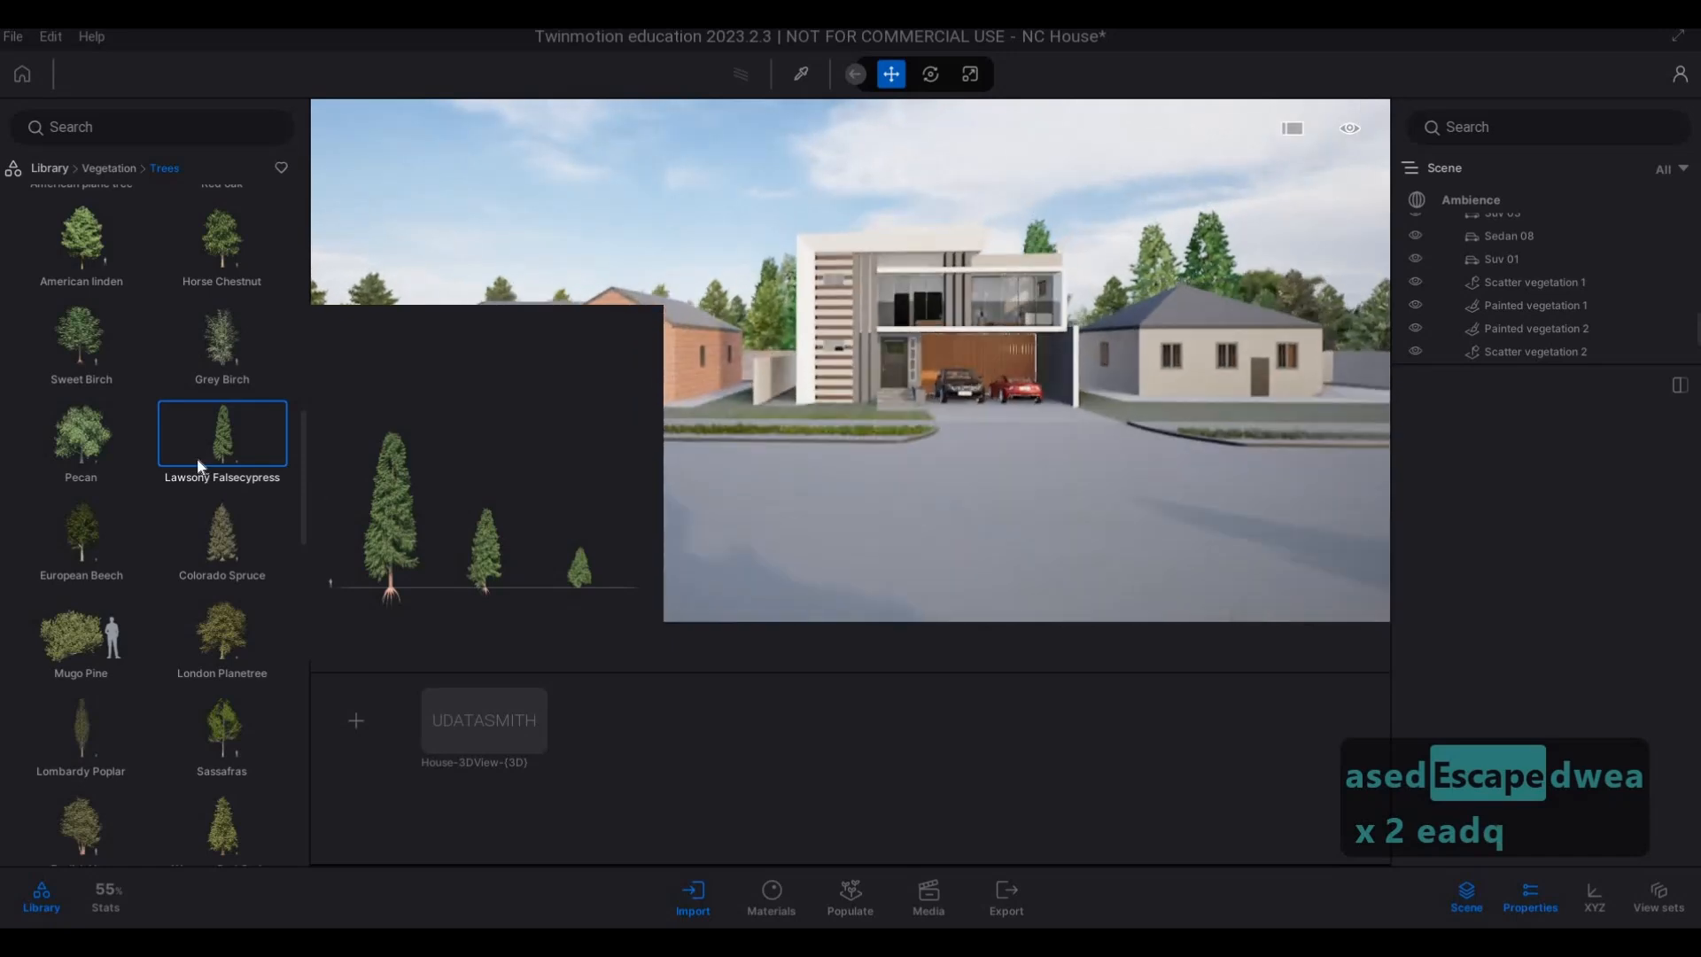
Plant a Red oak in the rear corner of the beige house's plot, at the end of its driveway.
{"action": "scroll", "coordinate": [85, 496], "scroll_direction": "down", "scroll_amount": 1}
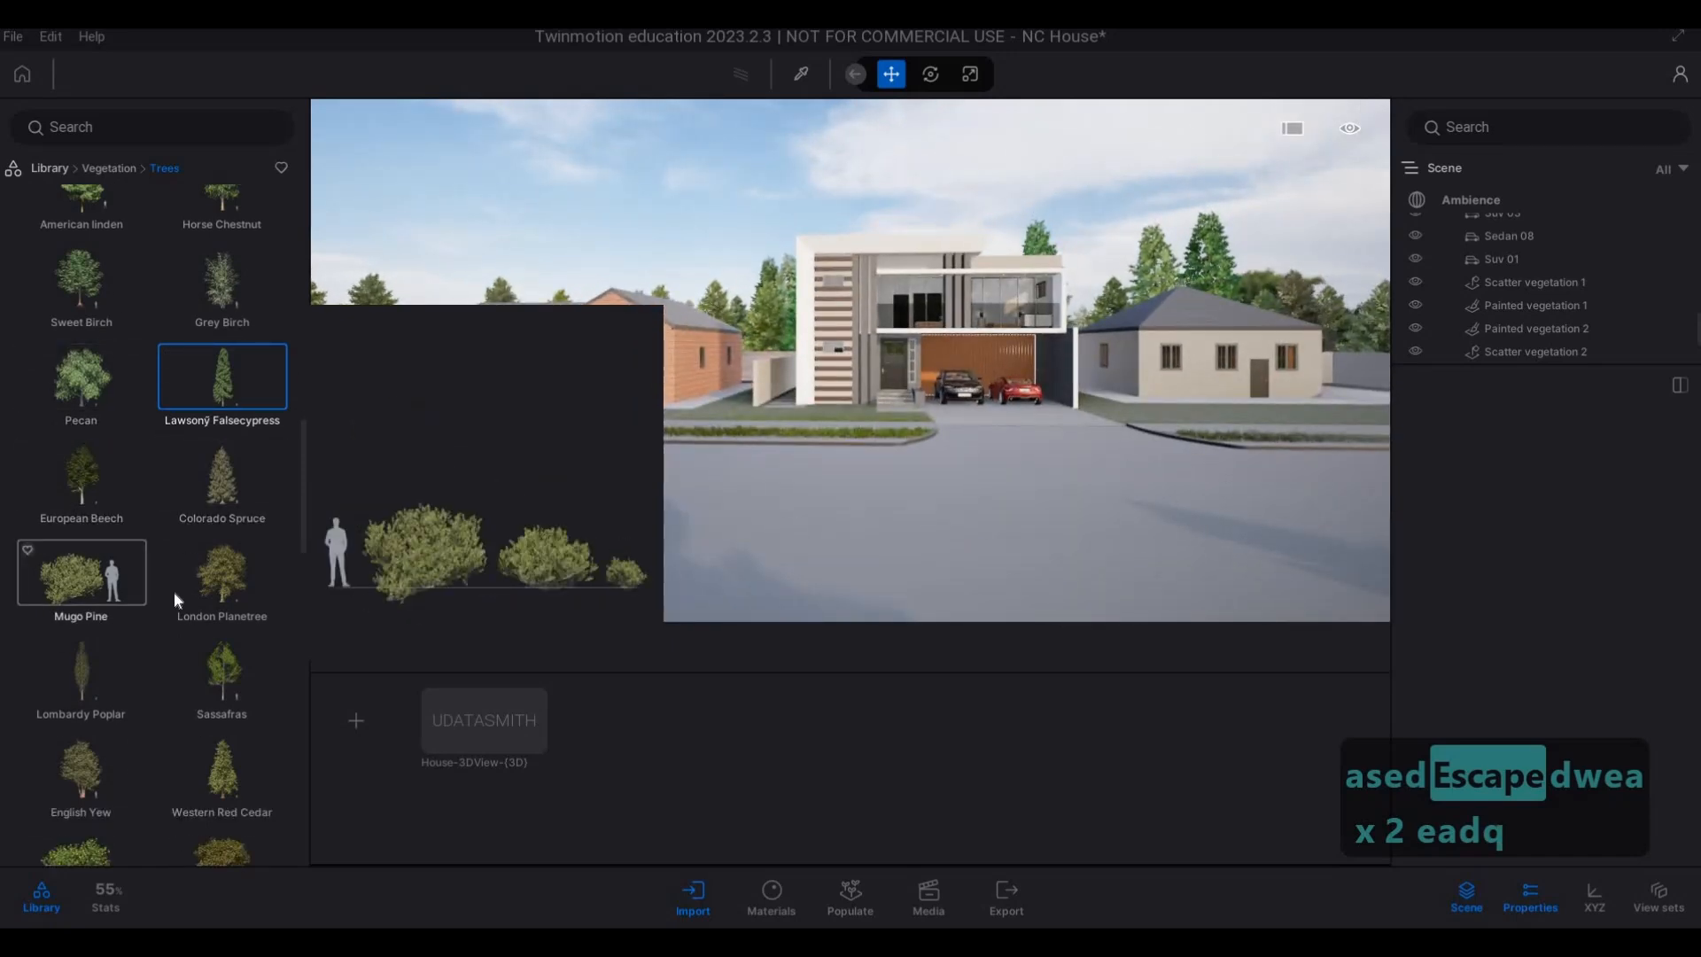
{"action": "scroll", "coordinate": [121, 564], "scroll_direction": "up", "scroll_amount": 1}
{"action": "scroll", "coordinate": [121, 564], "scroll_direction": "up", "scroll_amount": 3}
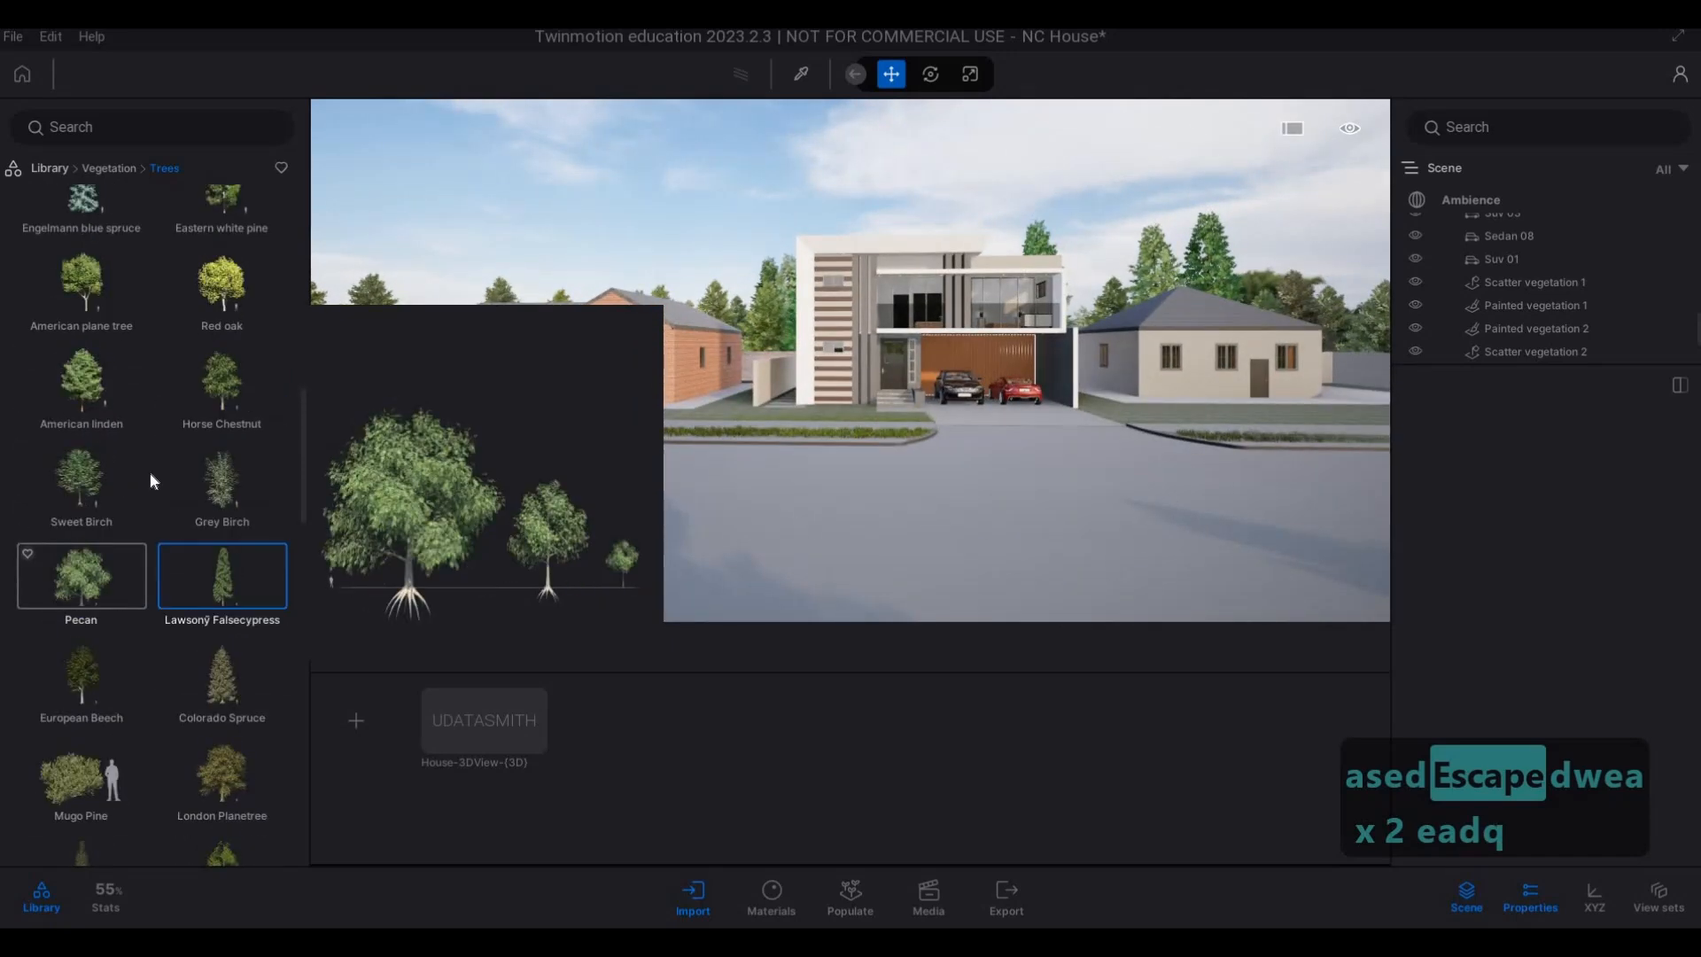
{"action": "scroll", "coordinate": [151, 481], "scroll_direction": "up", "scroll_amount": 2}
{"action": "left_click_drag", "start_coordinate": [1104, 425], "coordinate": [1143, 422]}
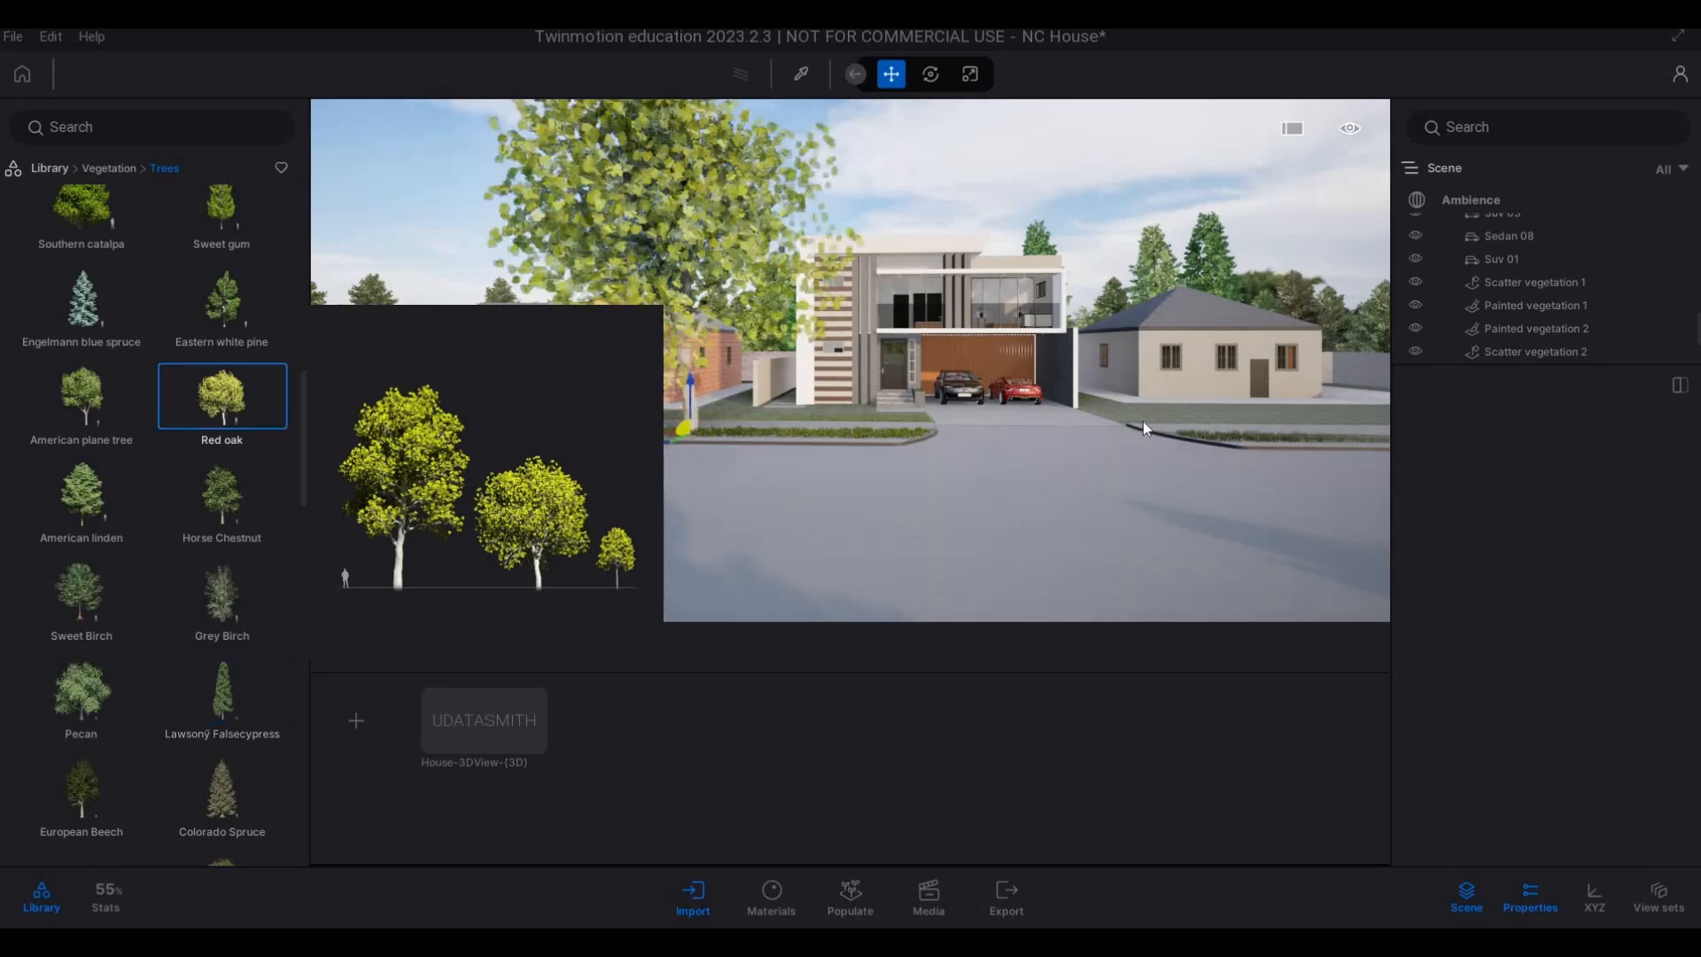
{"action": "key", "text": "w"}
{"action": "key", "text": "d"}
{"action": "key", "text": "w"}
{"action": "key", "text": "d"}
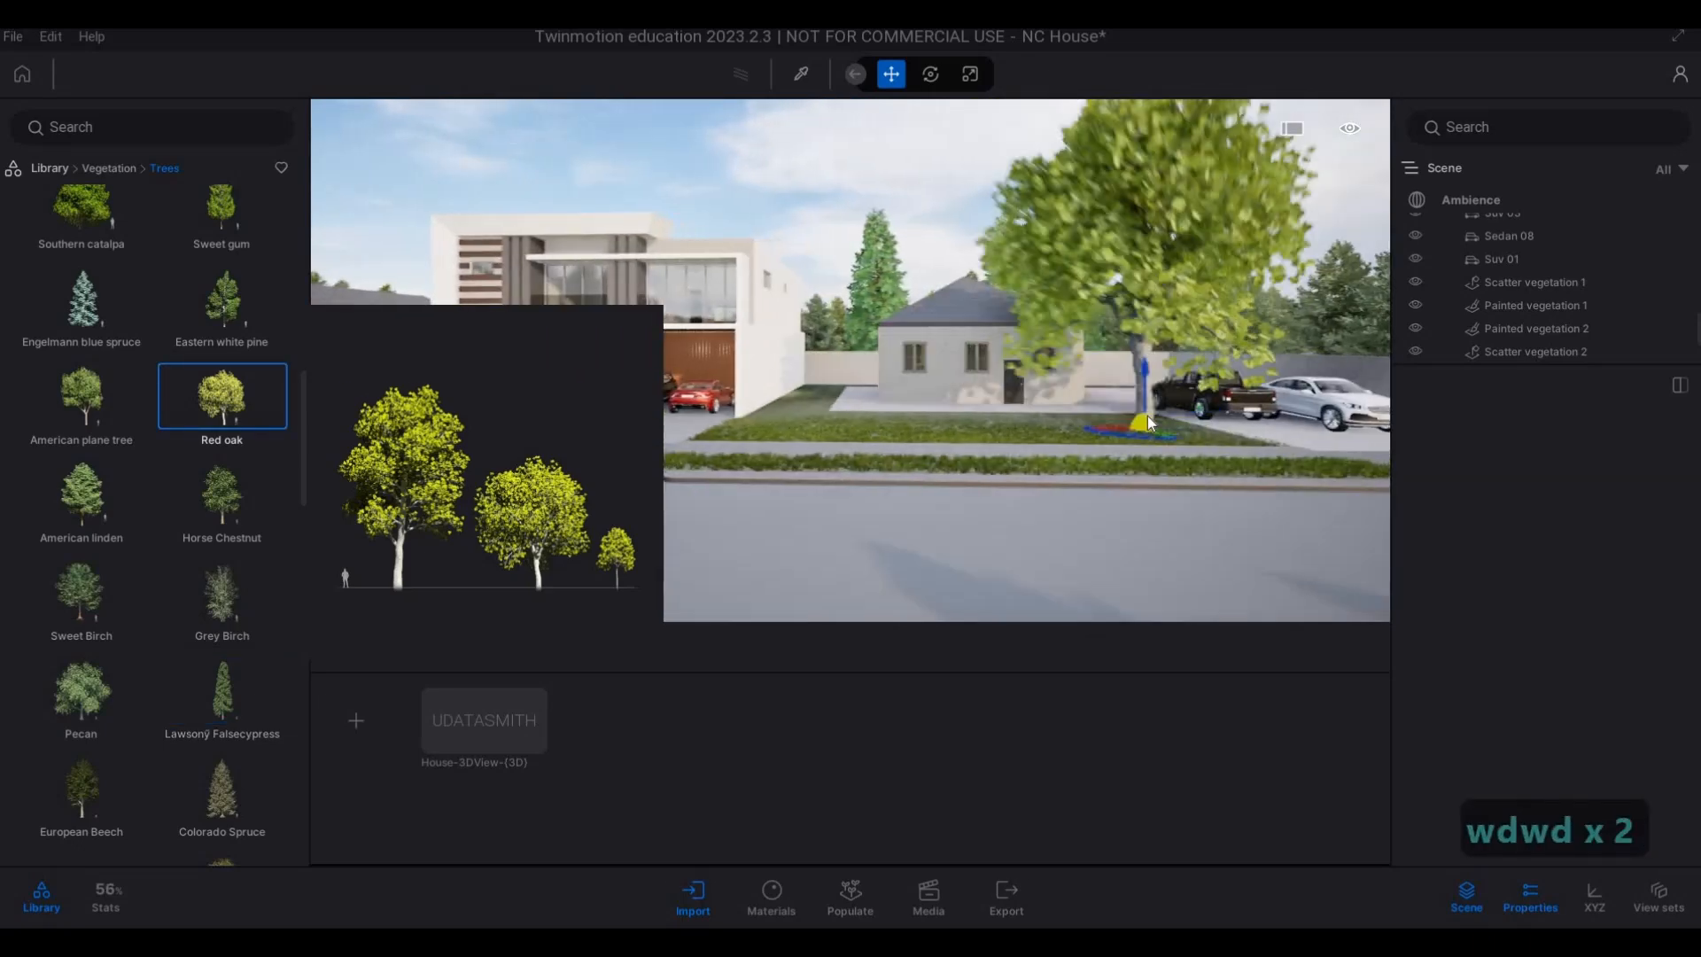
{"action": "key", "text": "w"}
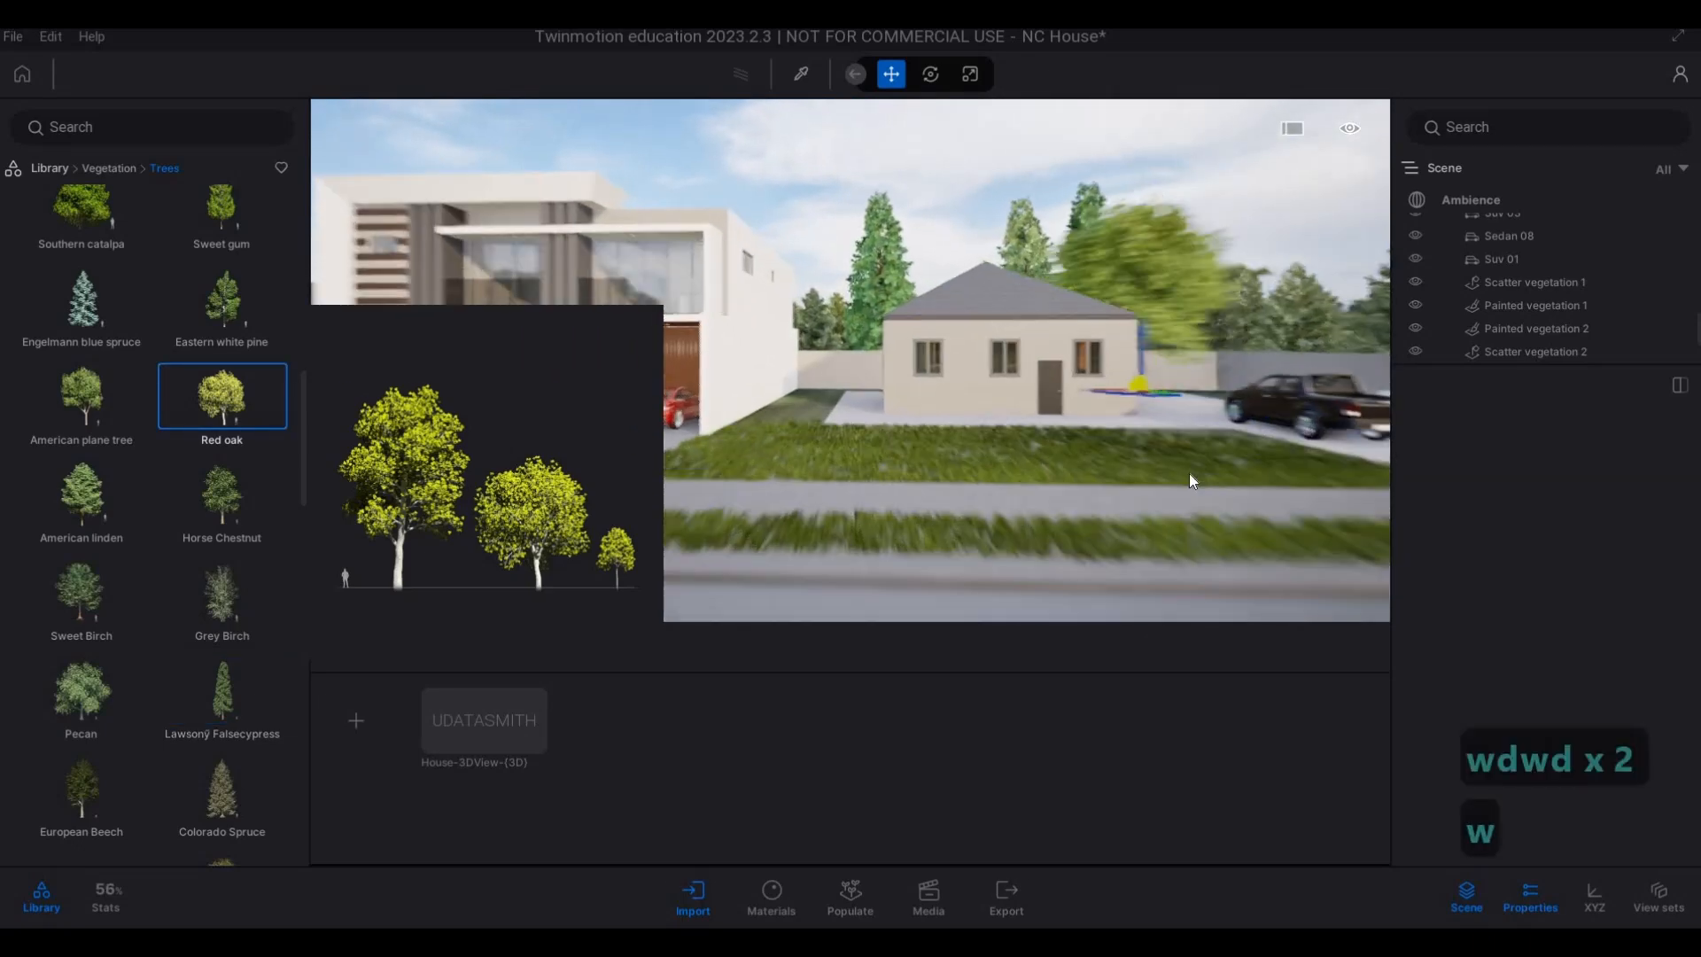
{"action": "key", "text": "w"}
{"action": "key", "text": "q"}
{"action": "key", "text": "d"}
{"action": "key", "text": "w"}
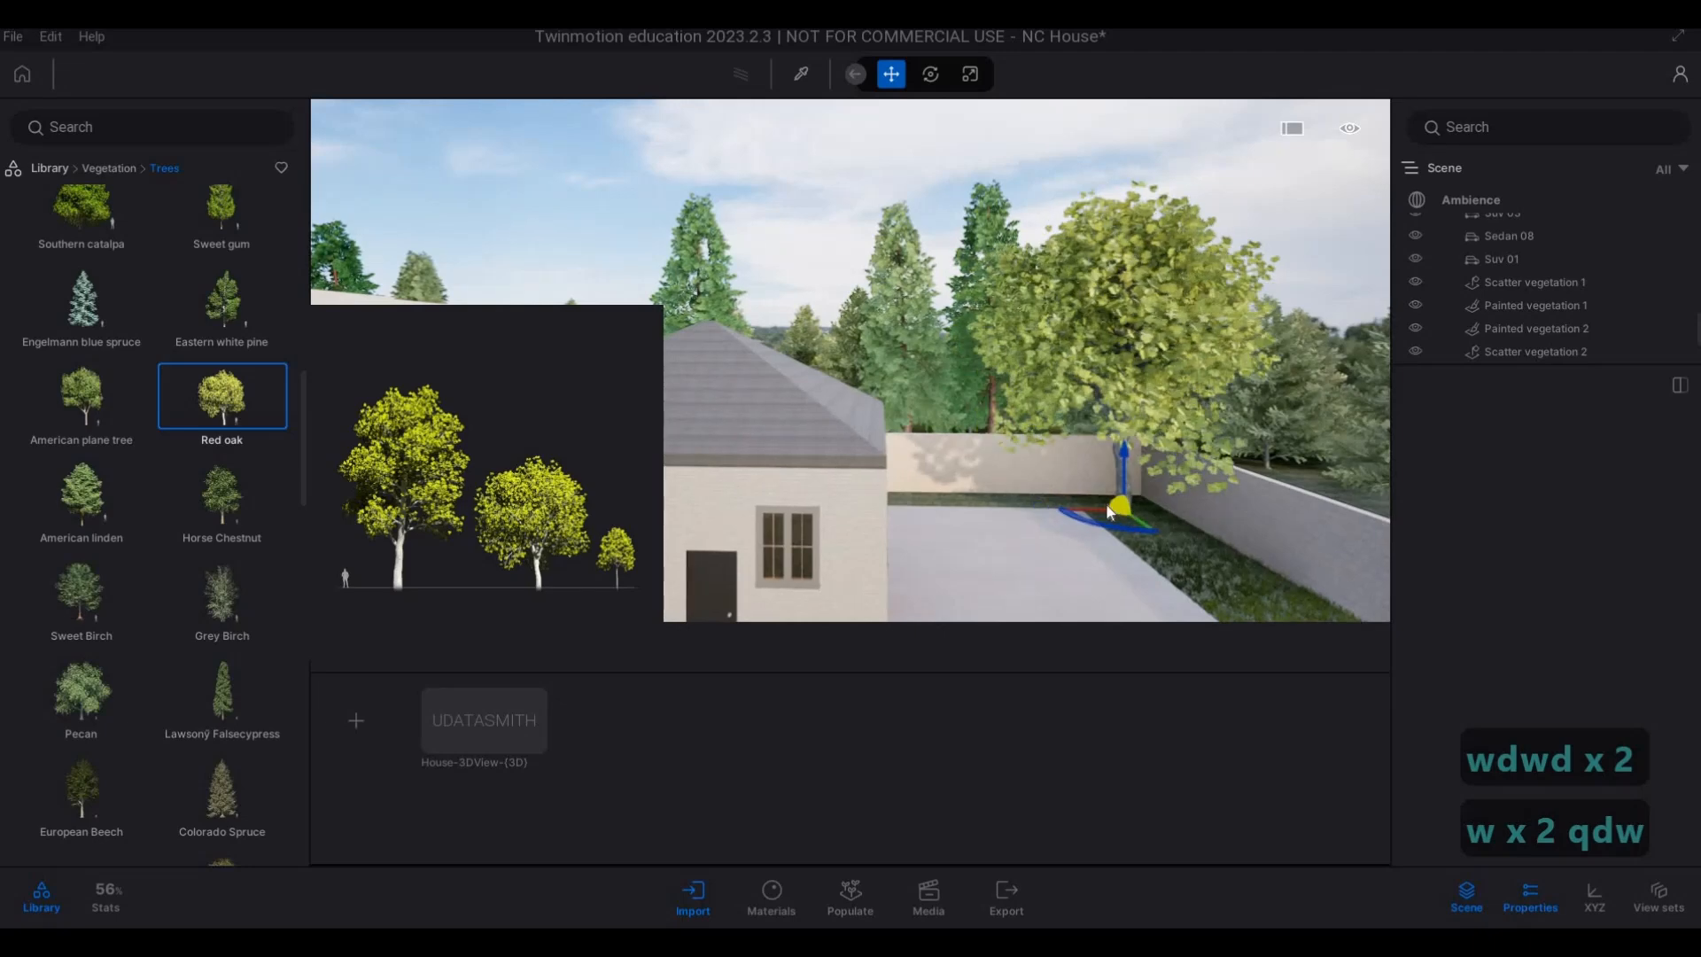
Plant a row of Vine maples along the boundary wall beside the cars parked at the beige house.
{"action": "key", "text": "s"}
{"action": "key", "text": "a"}
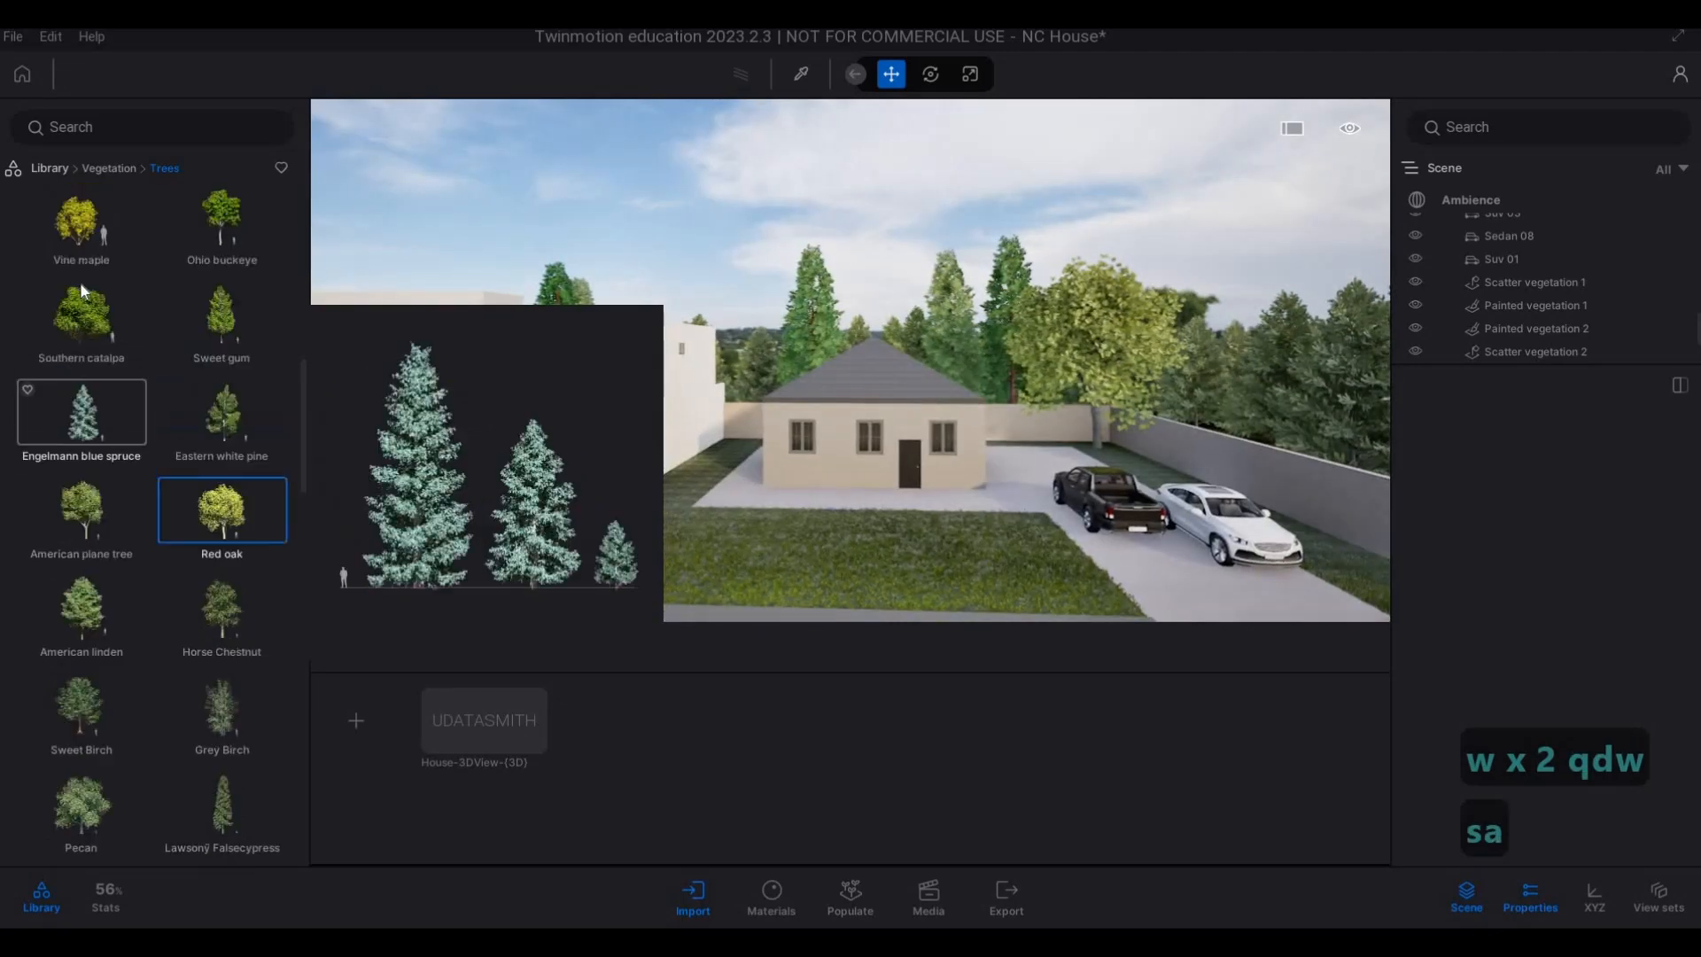
{"action": "scroll", "coordinate": [53, 266], "scroll_direction": "up", "scroll_amount": 2}
{"action": "left_click_drag", "start_coordinate": [1127, 432], "coordinate": [1155, 482]}
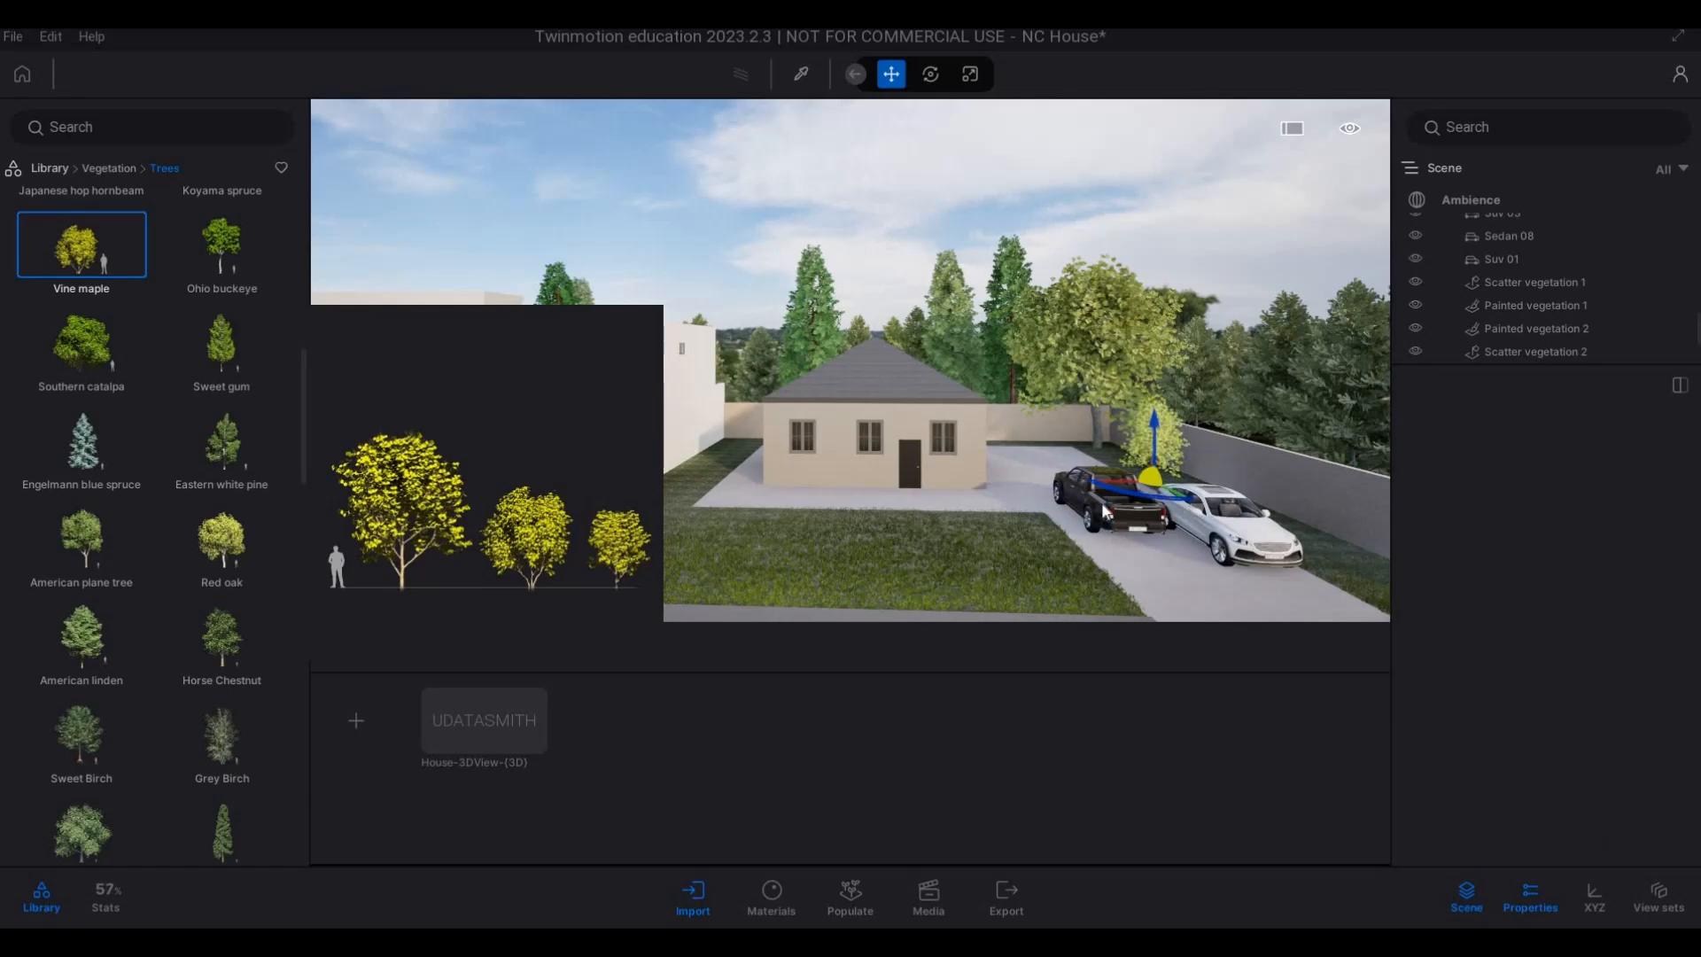
{"action": "key", "text": "d"}
{"action": "key", "text": "w"}
{"action": "left_click_drag", "start_coordinate": [1004, 554], "coordinate": [1065, 611]}
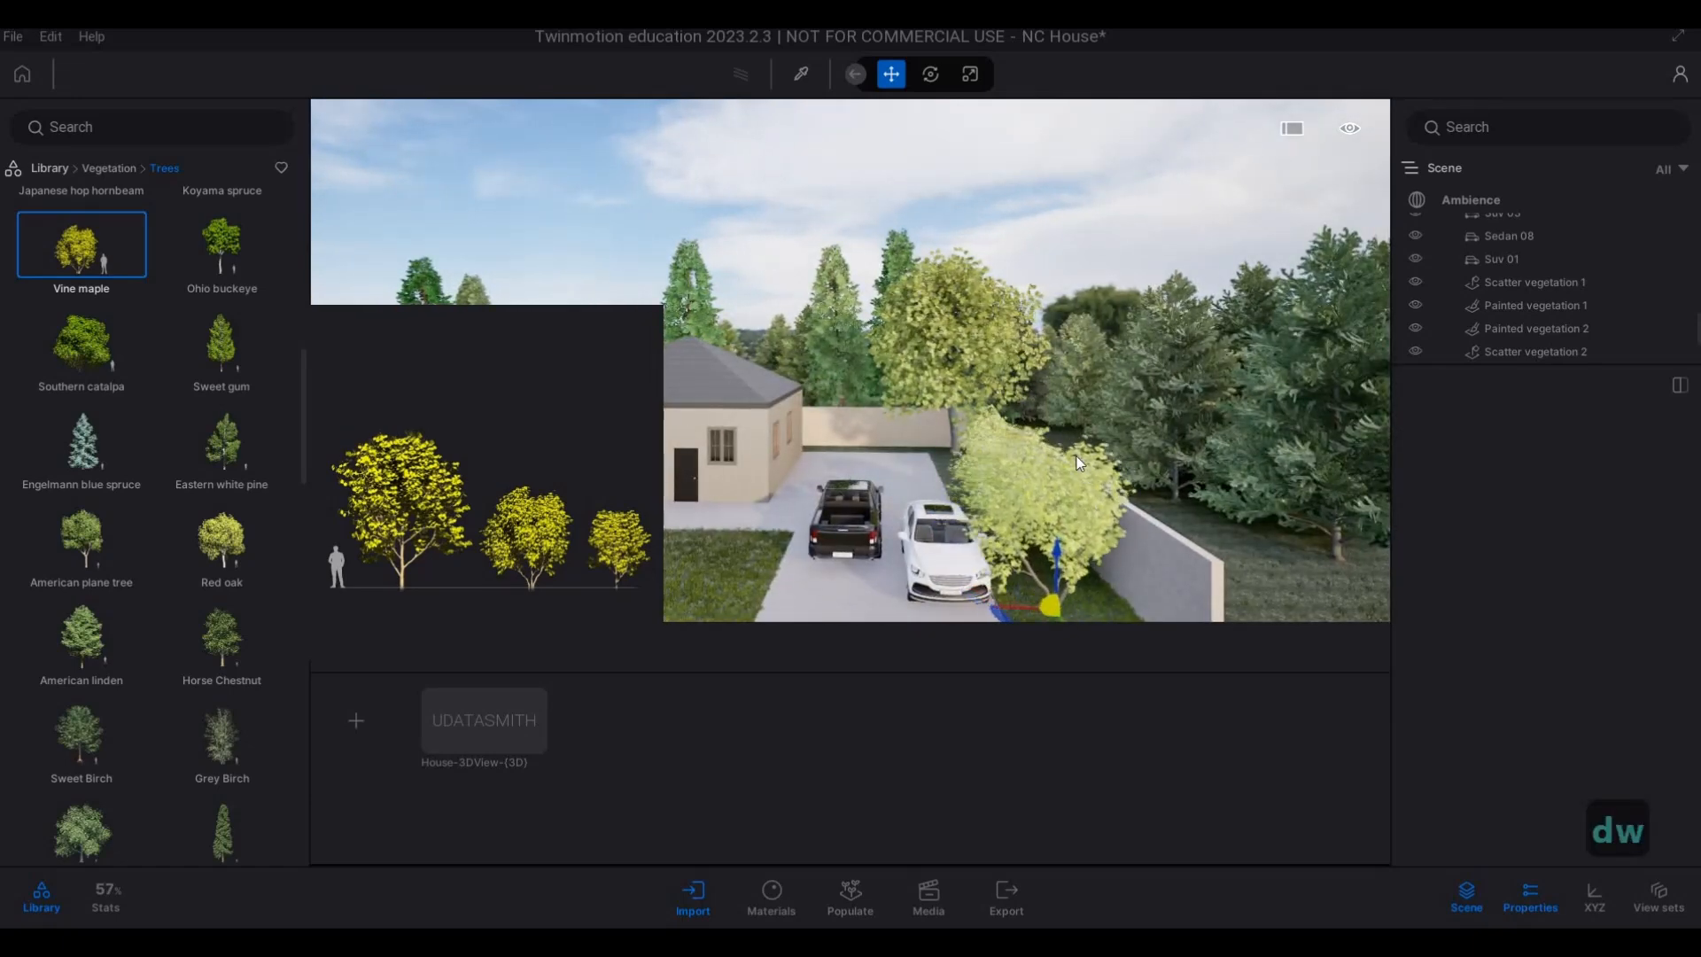
{"action": "key", "text": "a"}
{"action": "key", "text": "a"}
{"action": "key", "text": "a"}
{"action": "key", "text": "a"}
{"action": "key", "text": "a"}
{"action": "key", "text": "a"}
{"action": "key", "text": "a"}
{"action": "key", "text": "a"}
{"action": "key", "text": "a"}
{"action": "key", "text": "d"}
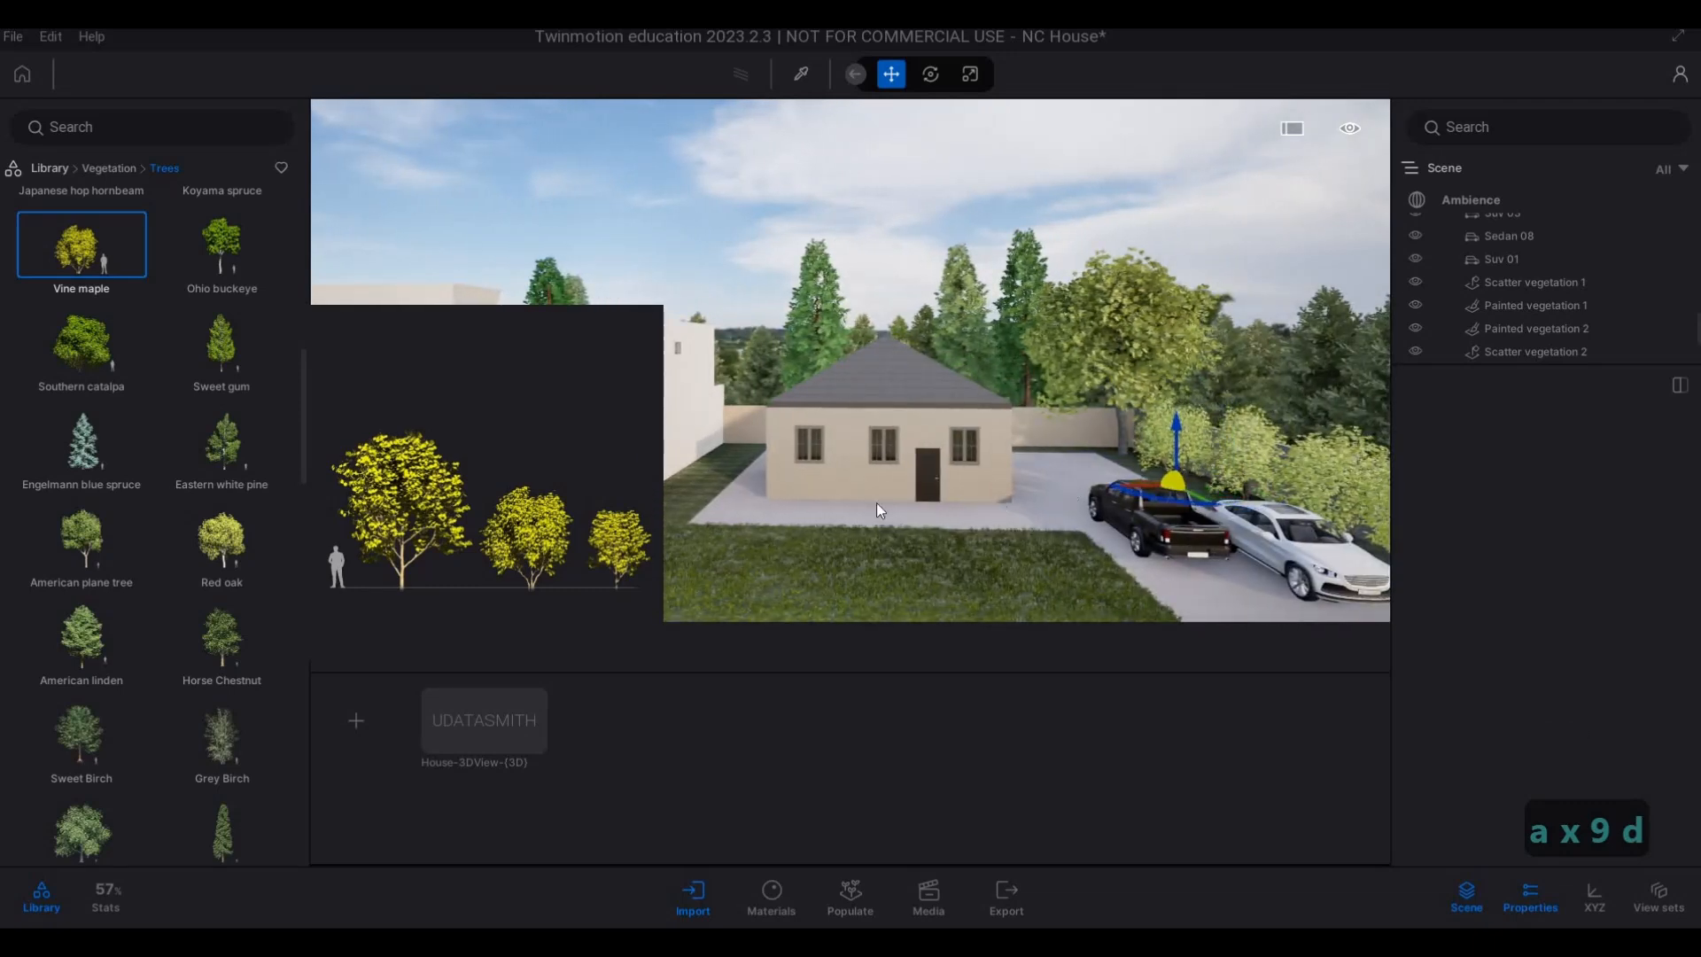
Plant a Vine maple on the lawn edge between the main house's driveway and the beige house, and end the placement.
{"action": "key", "text": "a"}
{"action": "key", "text": "d"}
{"action": "key", "text": "w"}
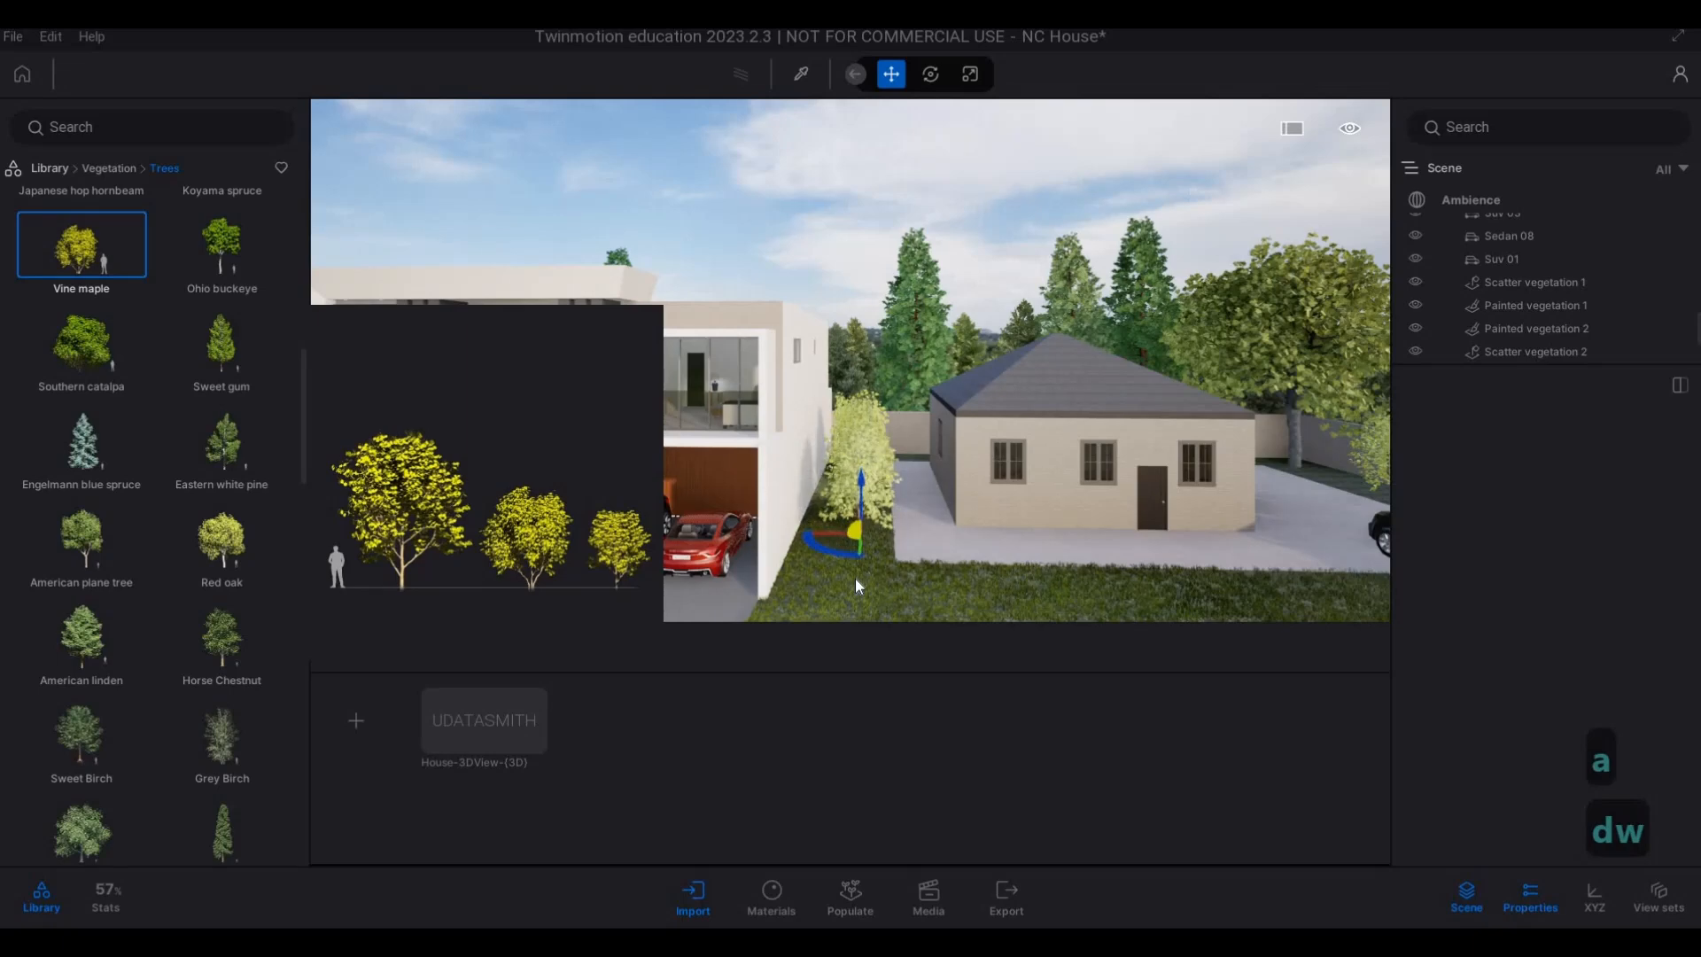
{"action": "key", "text": "s"}
{"action": "key", "text": "e"}
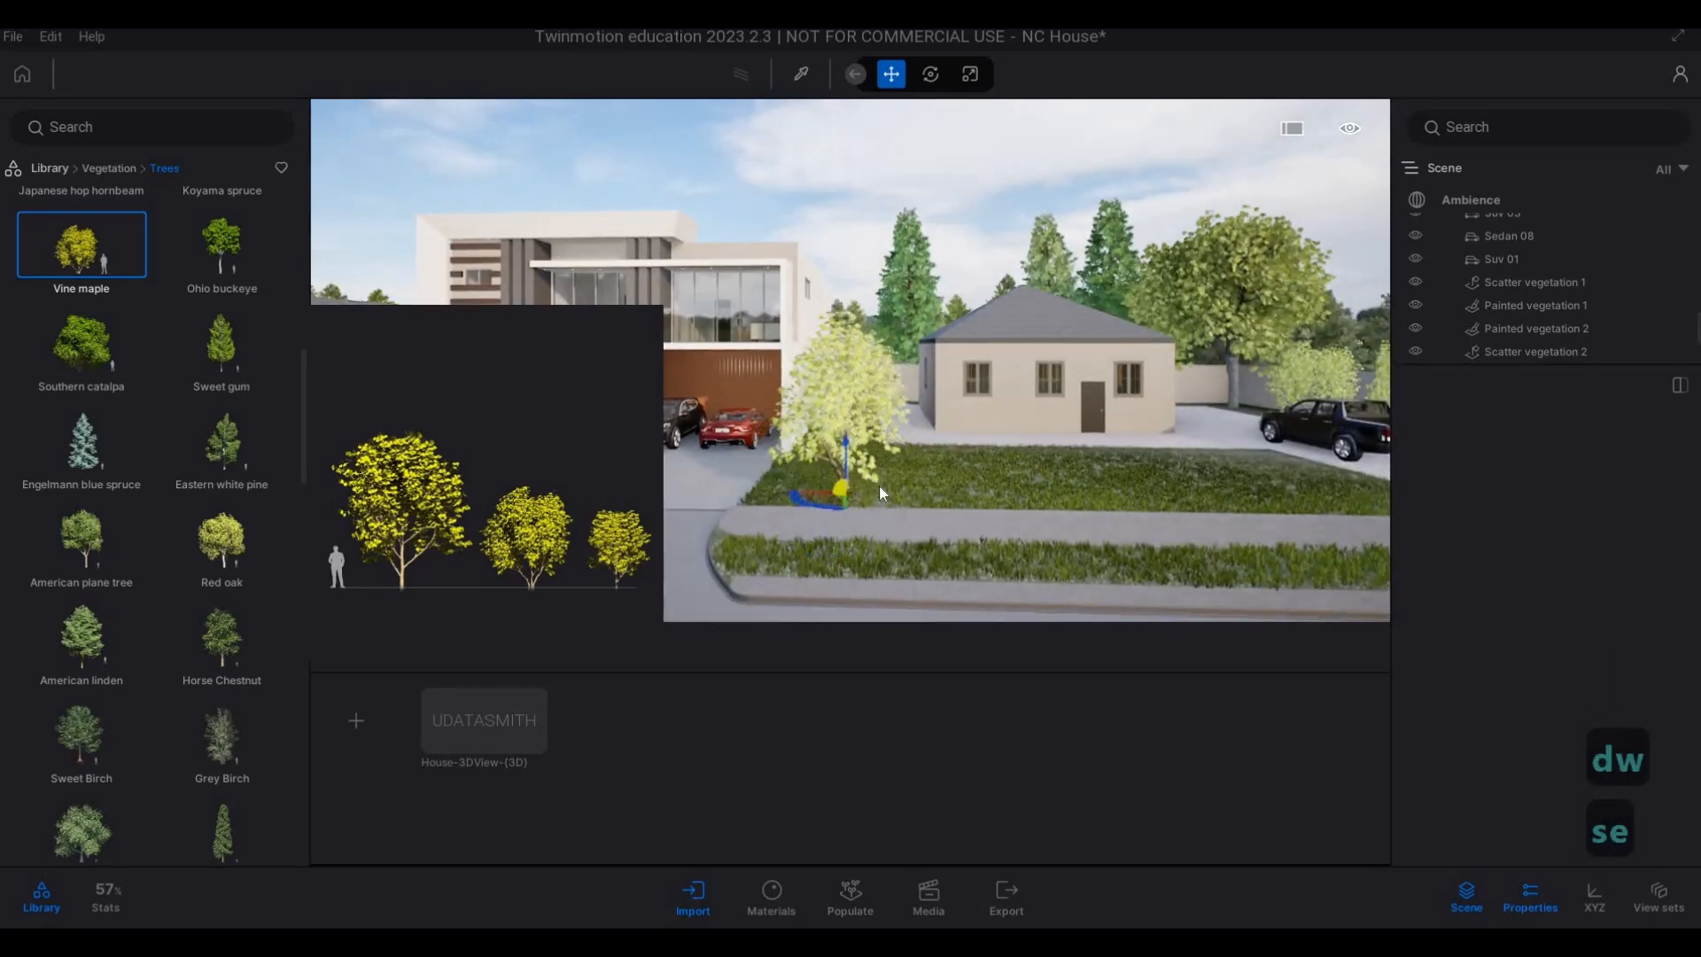
{"action": "key", "text": "a"}
{"action": "key", "text": "Escape"}
Check from the street how the Vine maples and the Red oak look around the main house and the beige house.
{"action": "key", "text": "a"}
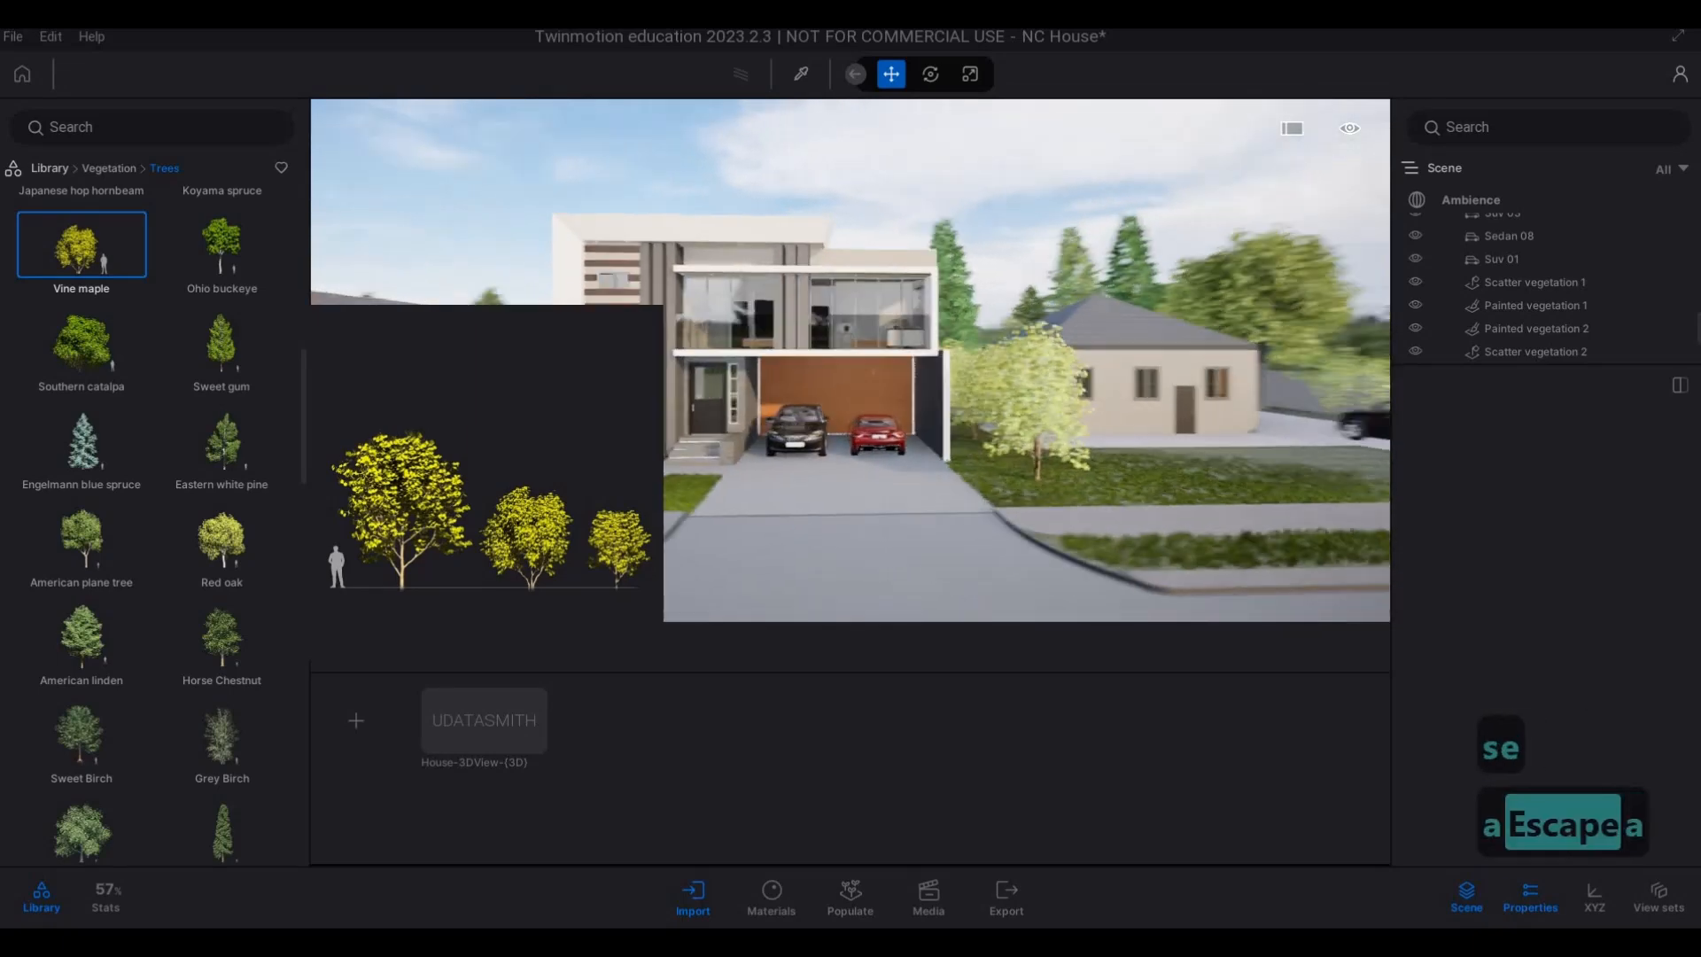
{"action": "key", "text": "d"}
{"action": "key", "text": "d"}
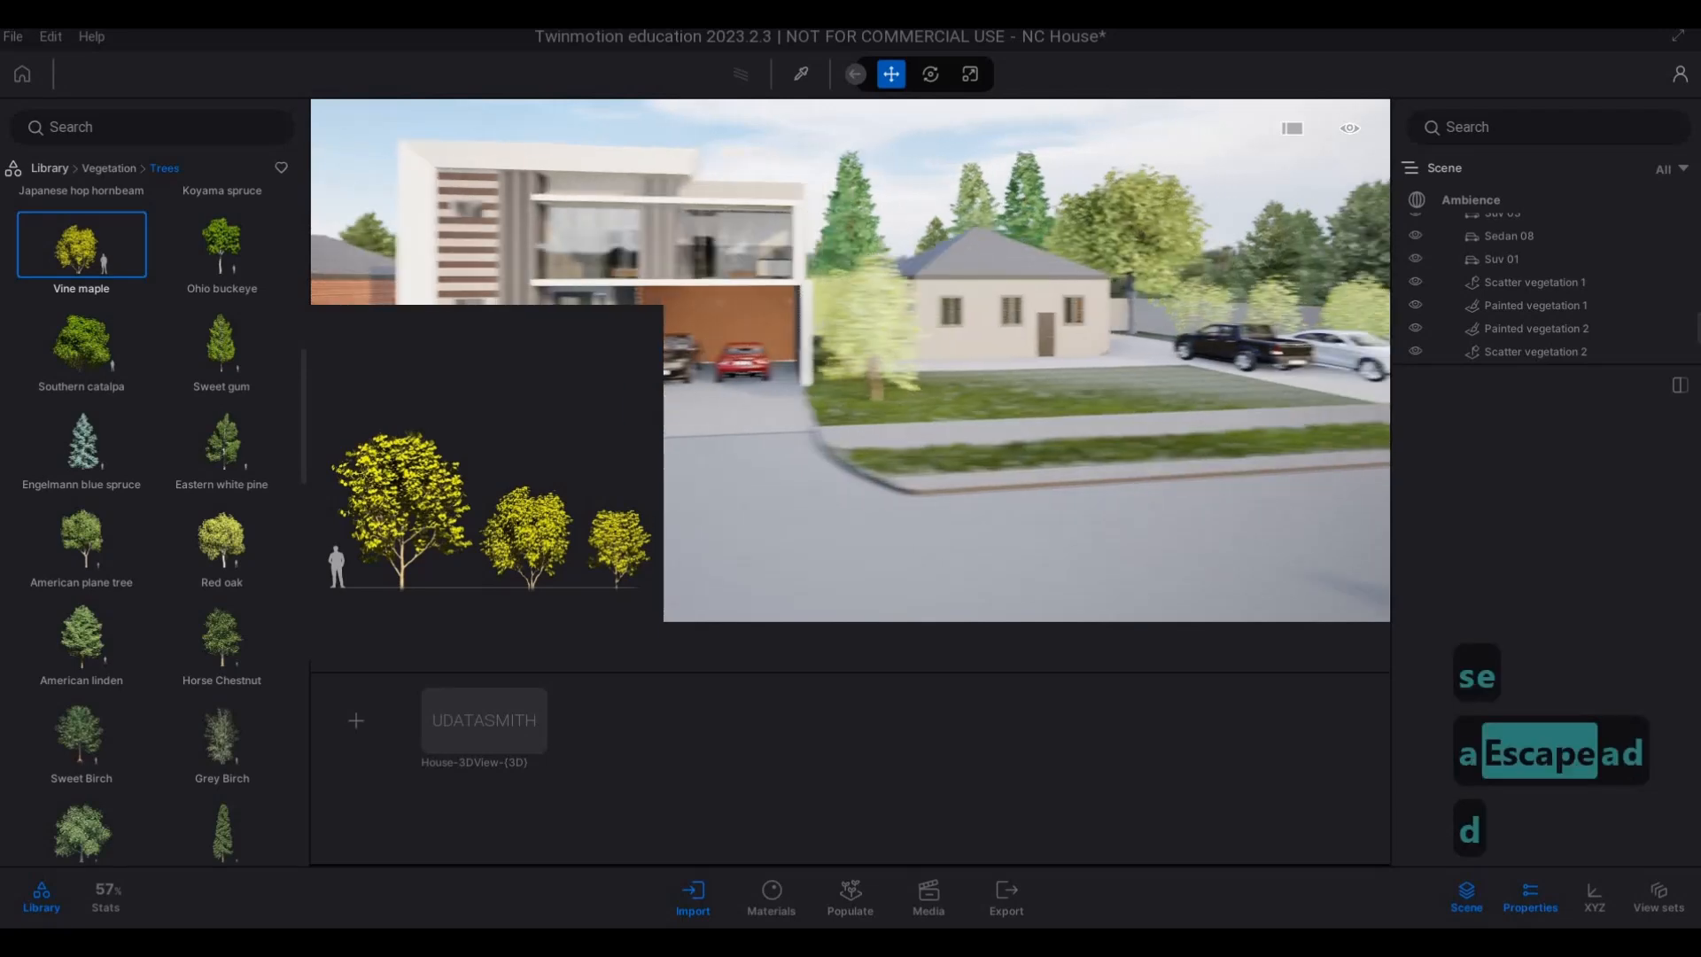
{"action": "key", "text": "d"}
{"action": "key", "text": "a"}
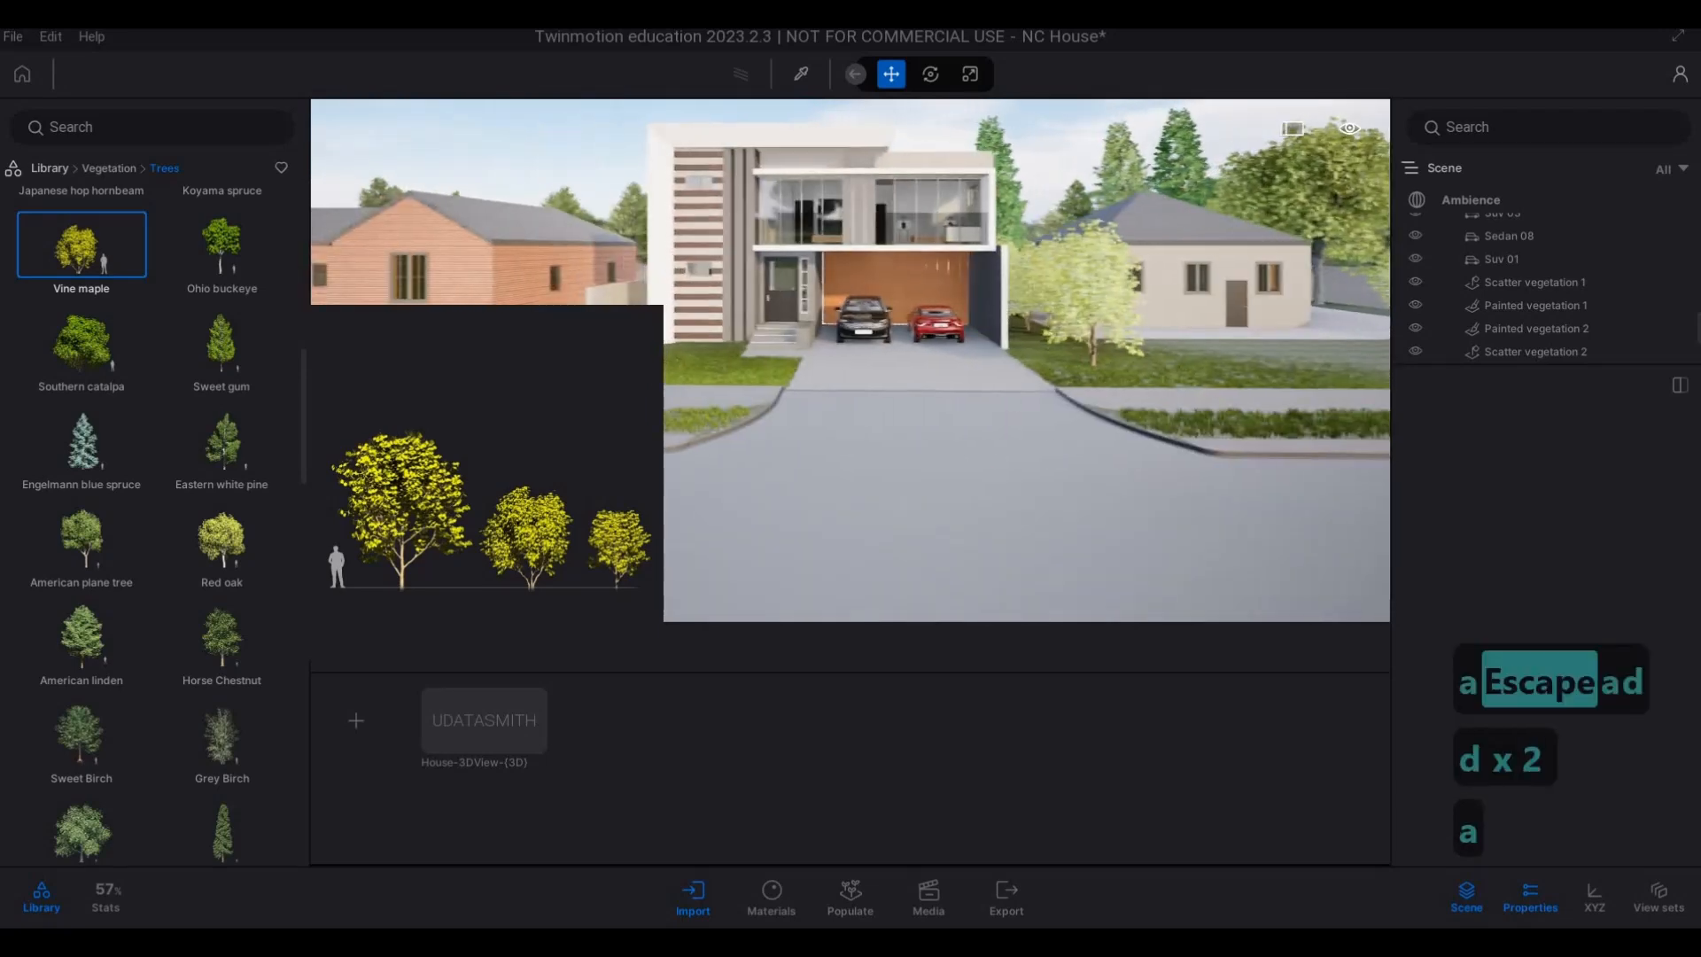
{"action": "key", "text": "d"}
{"action": "key", "text": "d+w"}
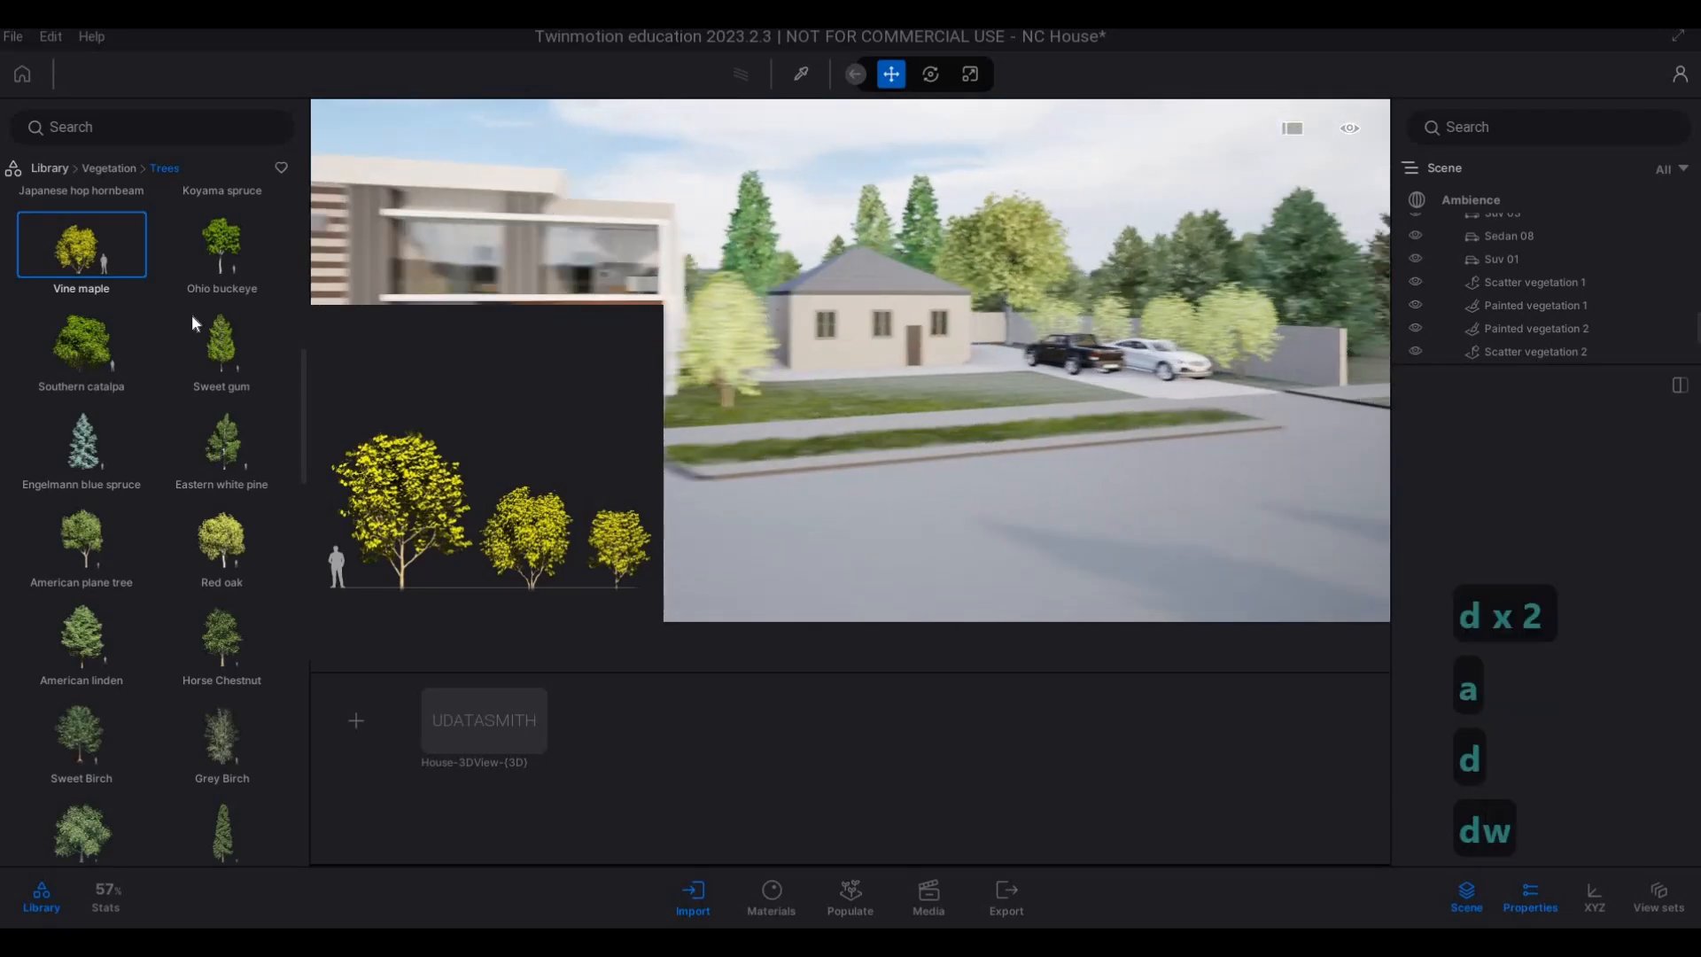
Plant a group of Ohio buckeyes on the lawn beside the driveway of the red brick house, near its boundary wall.
{"action": "key", "text": "a"}
{"action": "key", "text": "a"}
{"action": "key", "text": "a"}
{"action": "key", "text": "a"}
{"action": "key", "text": "a"}
{"action": "key", "text": "a"}
{"action": "key", "text": "a"}
{"action": "key", "text": "a"}
{"action": "key", "text": "a"}
{"action": "key", "text": "a"}
{"action": "key", "text": "a"}
{"action": "key", "text": "a"}
{"action": "key", "text": "a"}
{"action": "key", "text": "a"}
{"action": "key", "text": "a"}
{"action": "key", "text": "a"}
{"action": "key", "text": "a"}
{"action": "key", "text": "a"}
{"action": "key", "text": "a"}
{"action": "key", "text": "a"}
{"action": "key", "text": "a"}
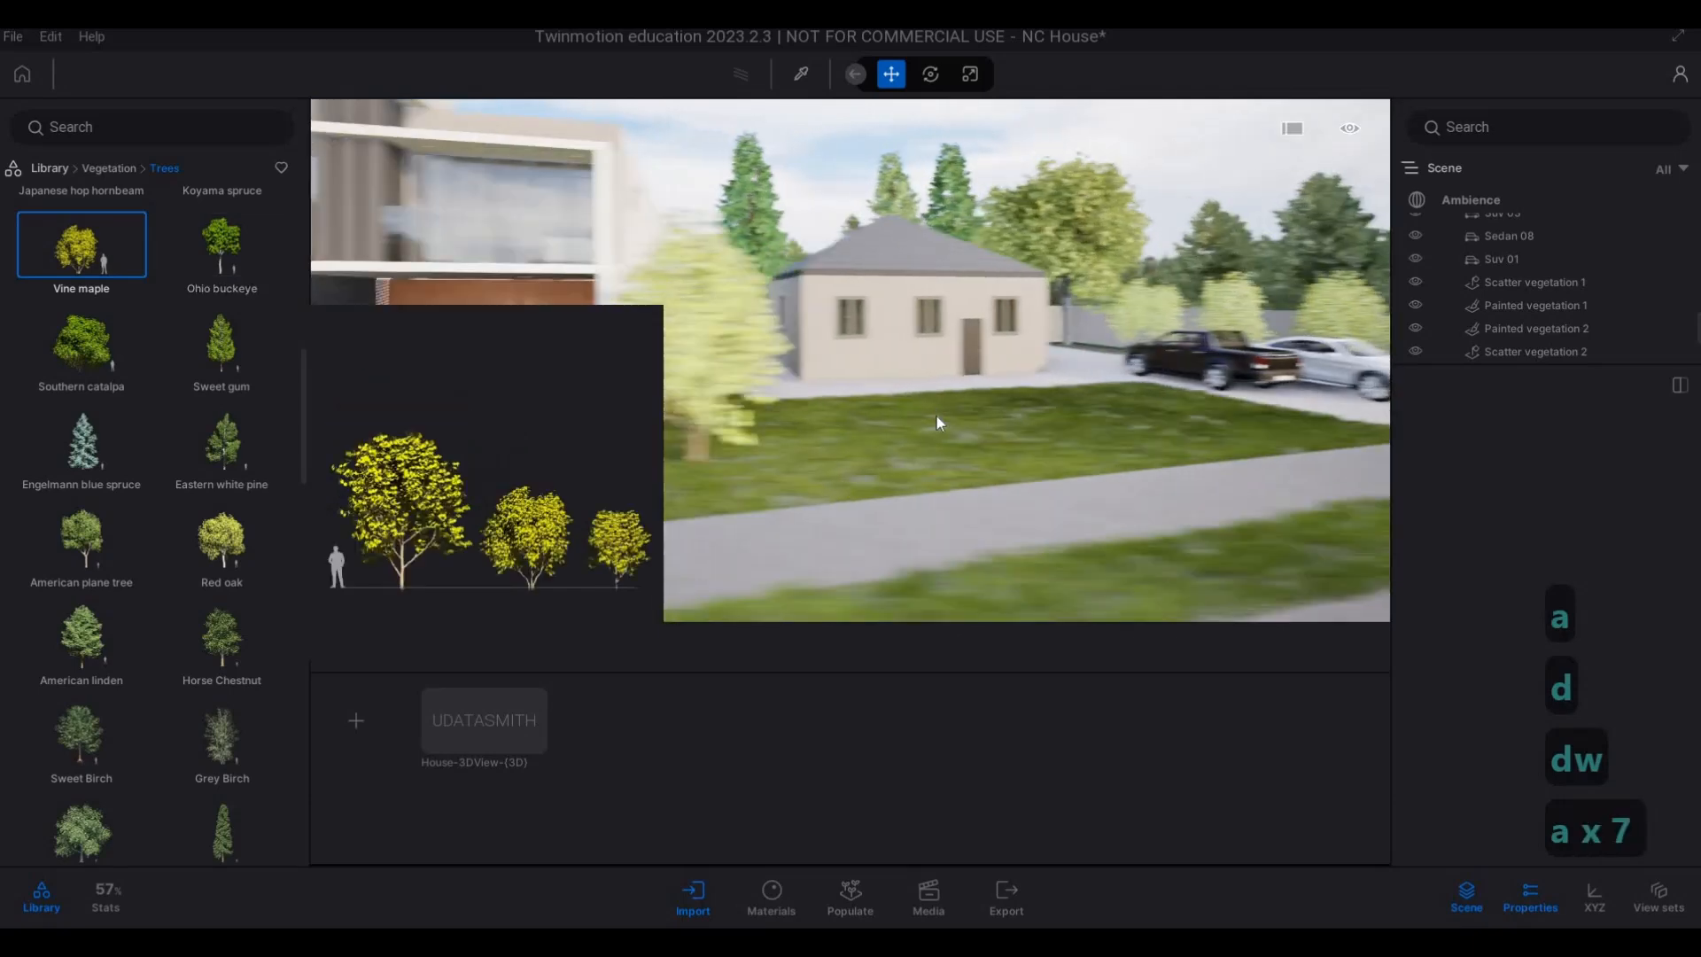
{"action": "key", "text": "s+a"}
{"action": "key", "text": "s+a"}
{"action": "key", "text": "s+a"}
{"action": "key", "text": "s+a"}
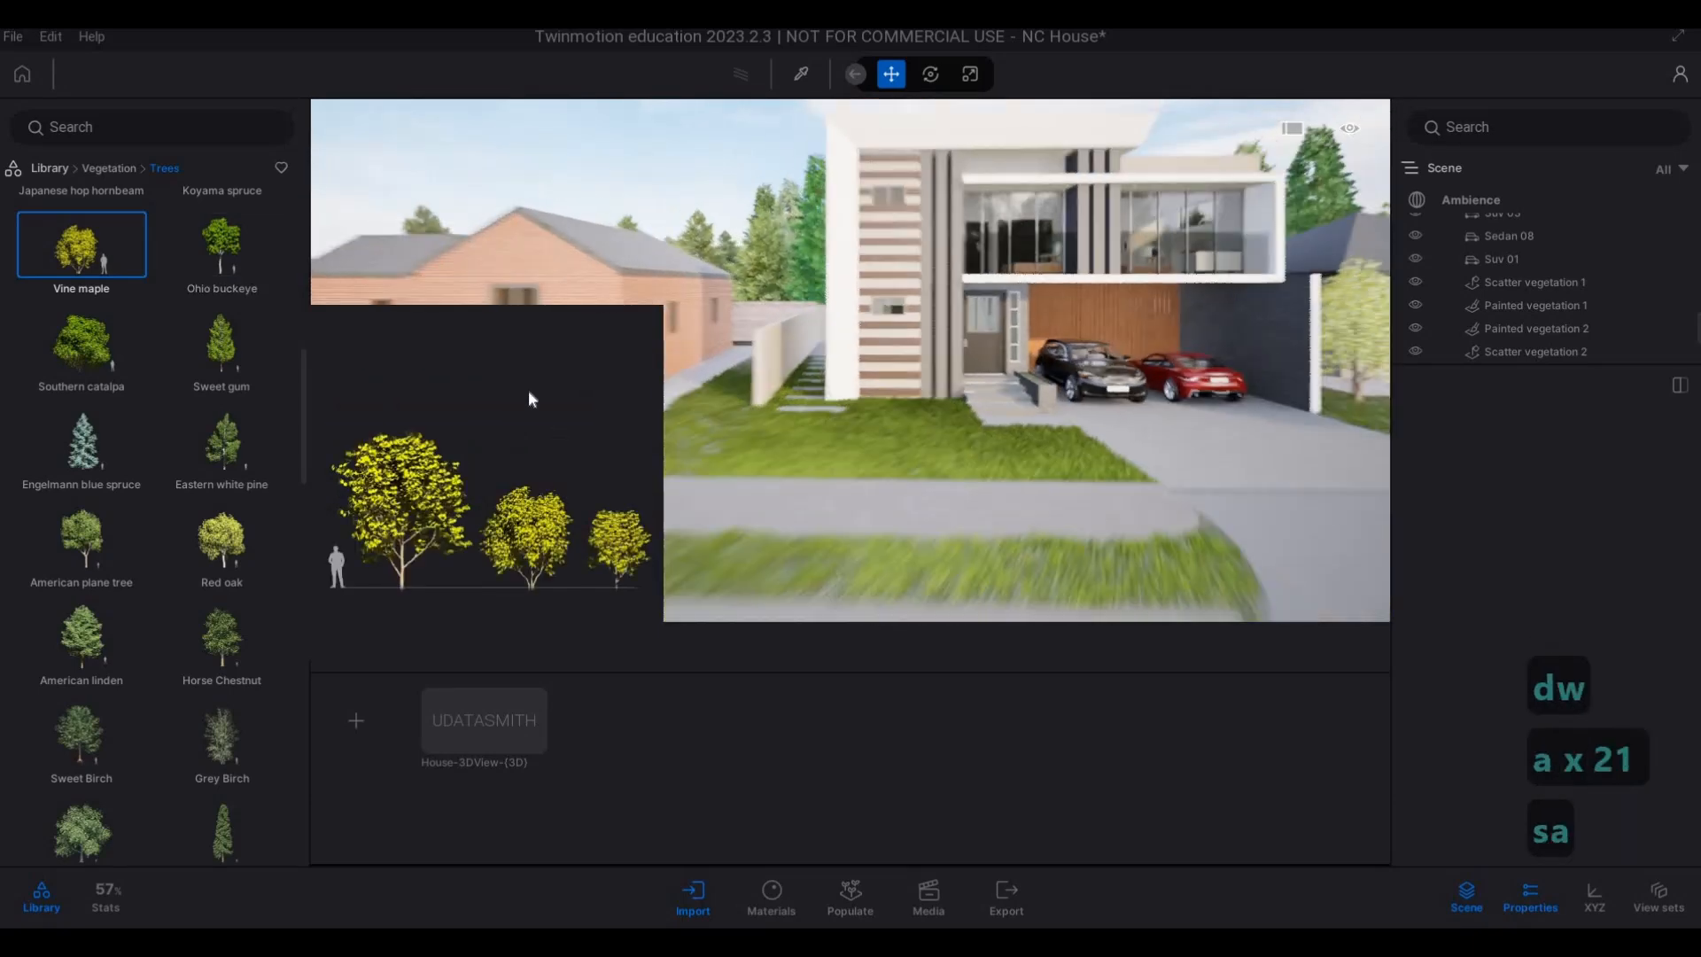
{"action": "key", "text": "a+w"}
{"action": "key", "text": "a+w"}
{"action": "key", "text": "a+w"}
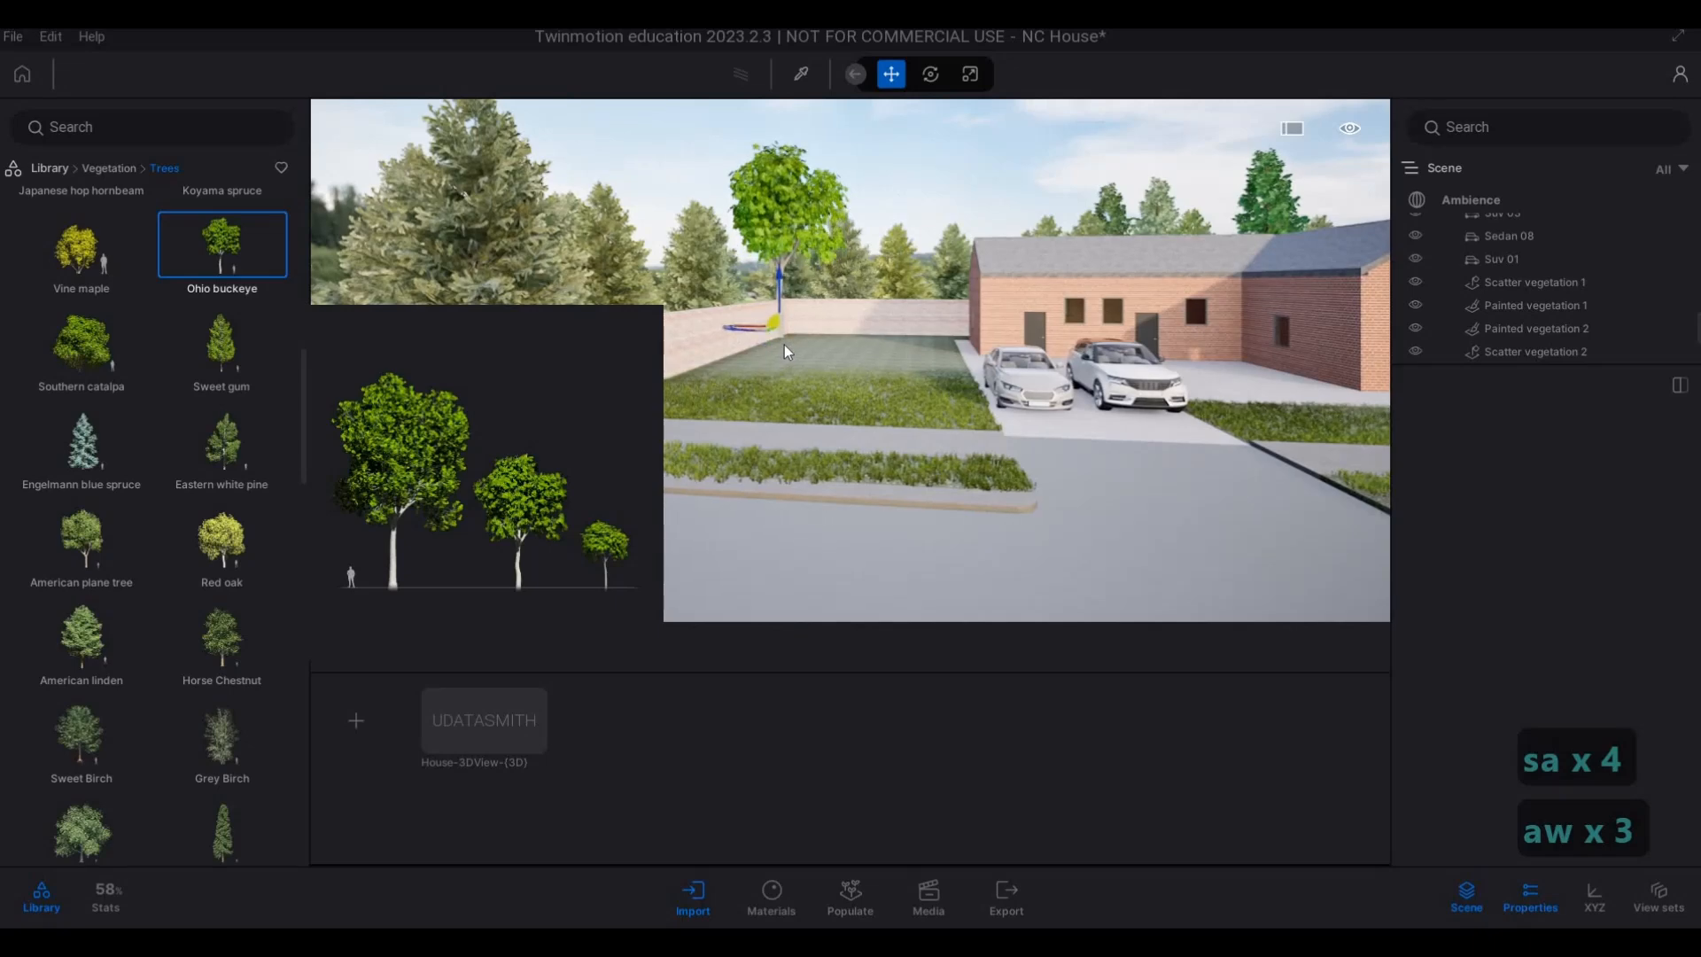
{"action": "left_click_drag", "start_coordinate": [784, 344], "coordinate": [720, 379]}
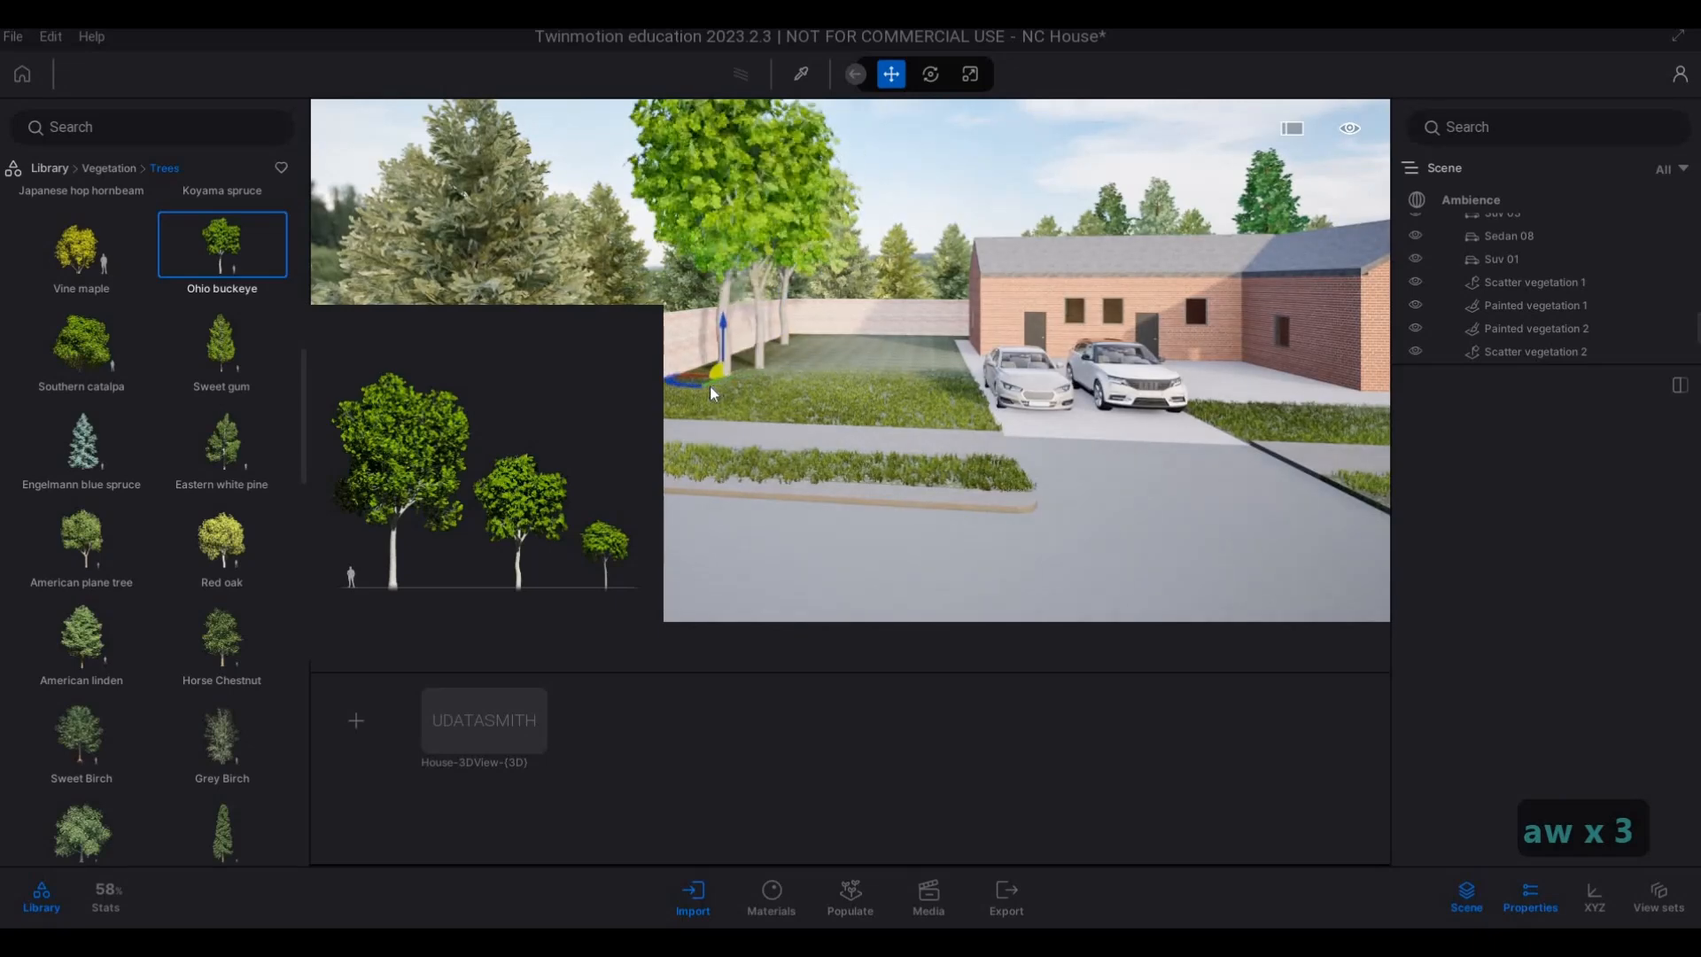
Plant three Mugo Pines on the front lawn between the red brick house and the main house.
{"action": "key", "text": "d"}
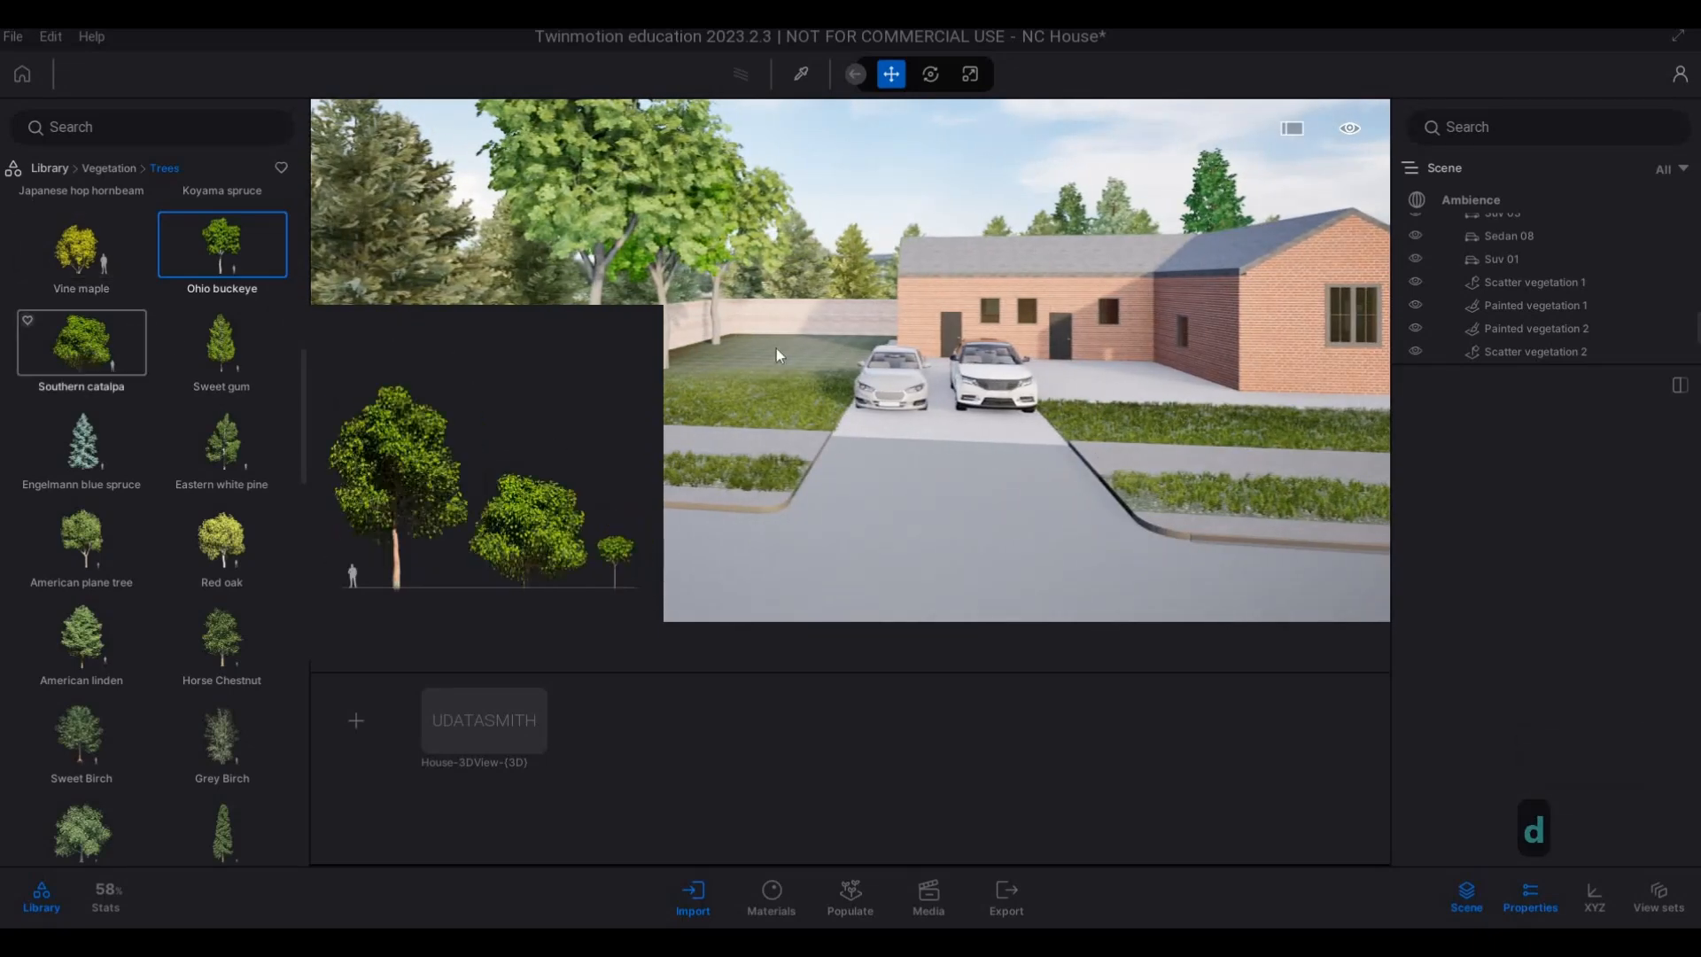
{"action": "key", "text": "d"}
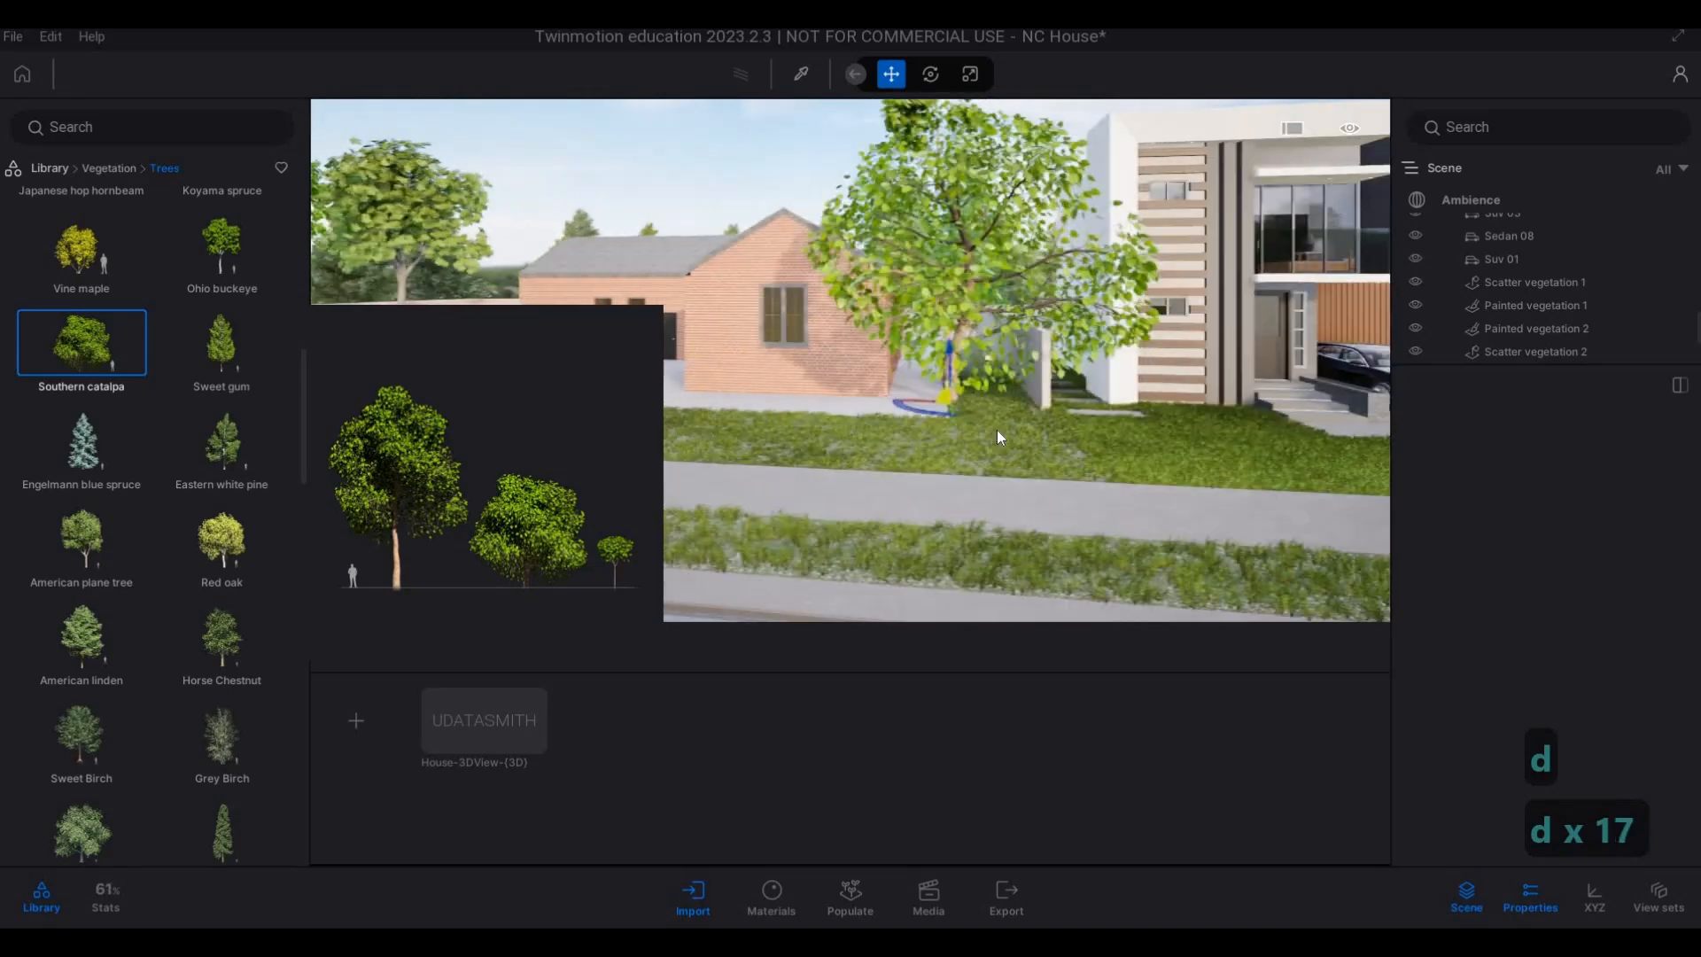
{"action": "scroll", "coordinate": [111, 531], "scroll_direction": "down", "scroll_amount": 2}
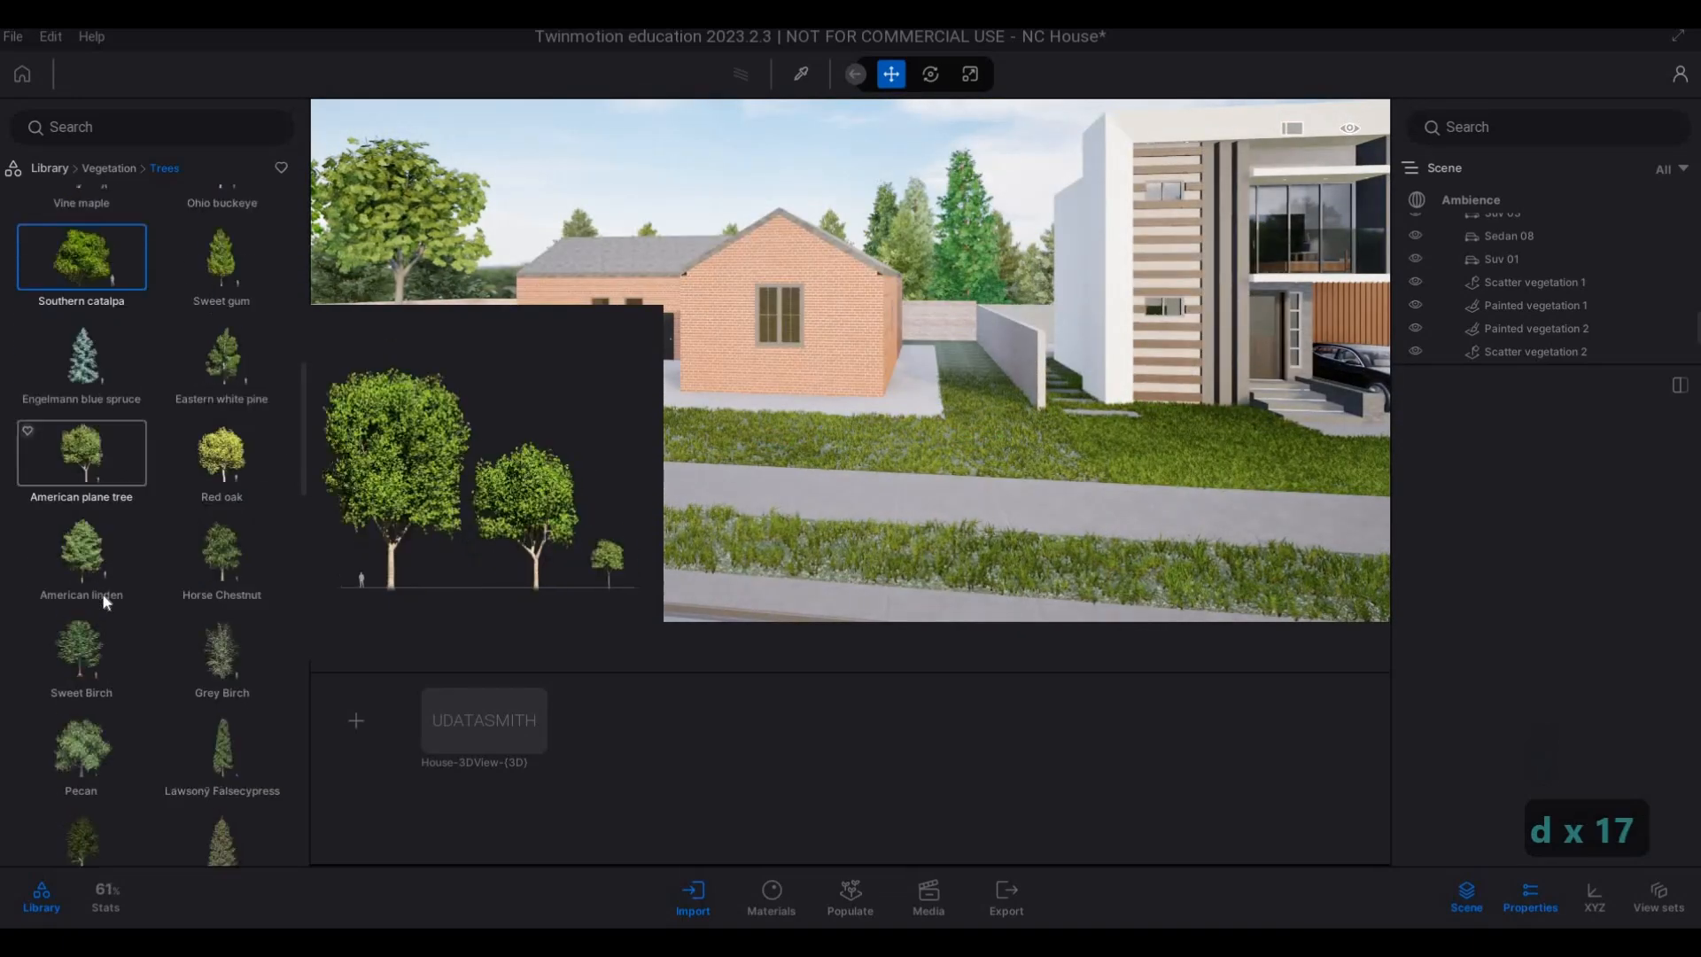
{"action": "scroll", "coordinate": [103, 587], "scroll_direction": "down", "scroll_amount": 3}
{"action": "left_click_drag", "start_coordinate": [90, 533], "coordinate": [1060, 444]}
{"action": "key", "text": "d"}
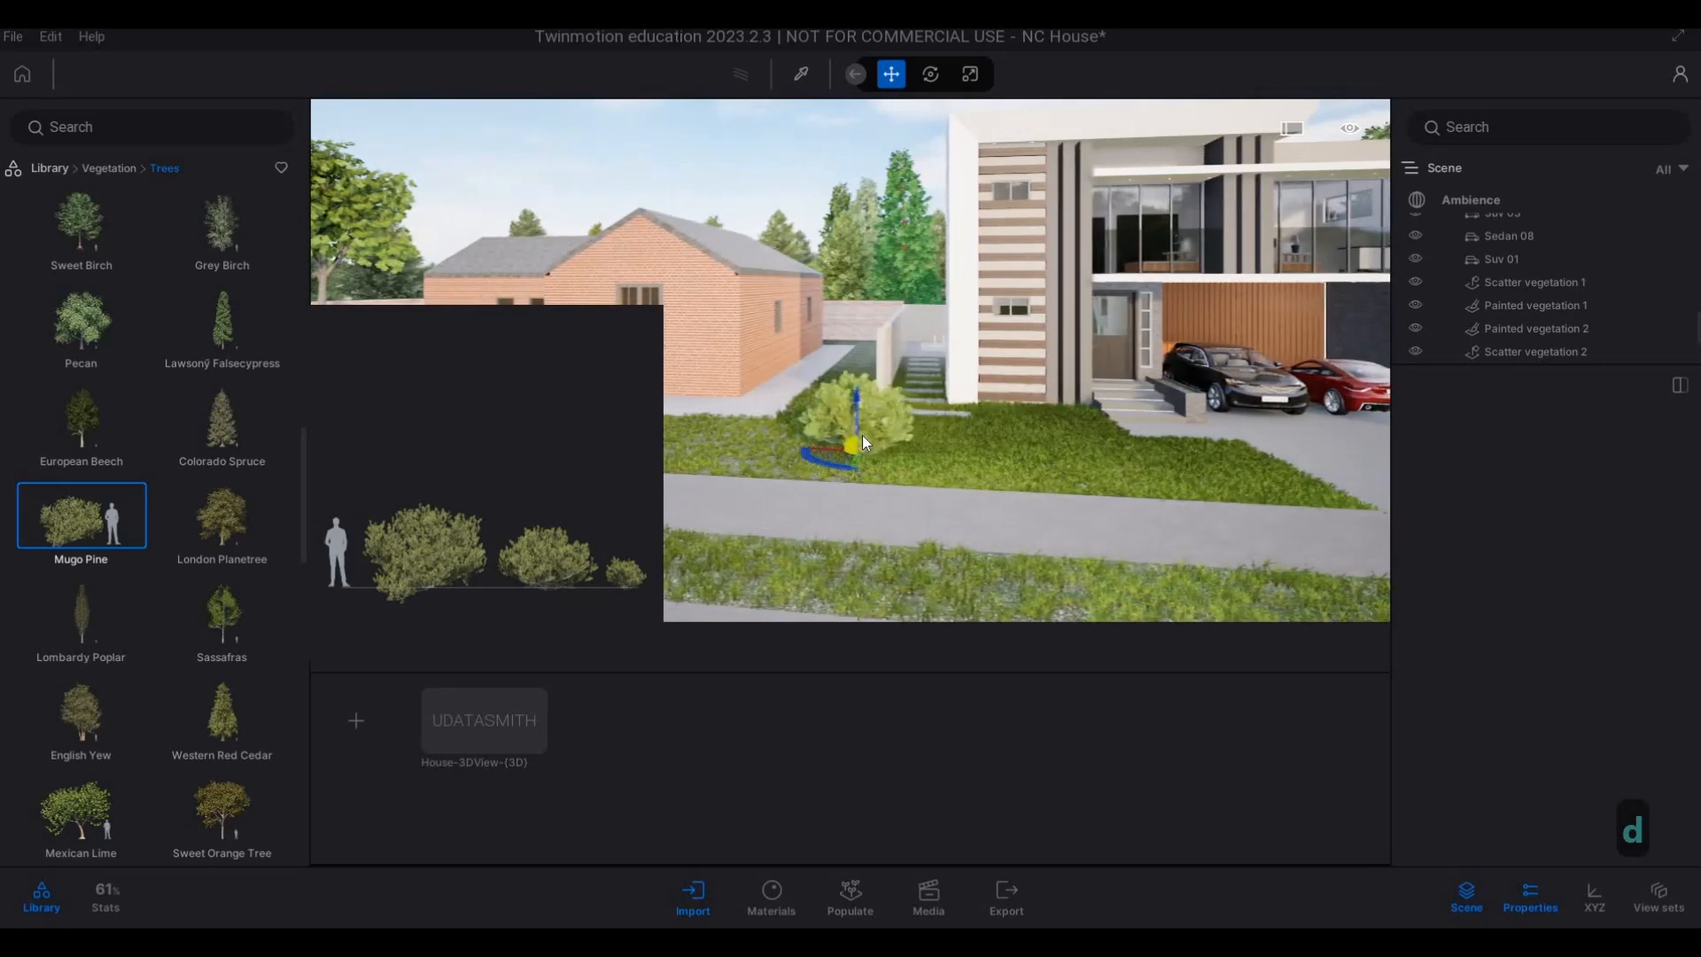
{"action": "left_click_drag", "start_coordinate": [863, 434], "coordinate": [829, 473]}
{"action": "left_click", "coordinate": [829, 473]}
{"action": "left_click", "coordinate": [815, 477]}
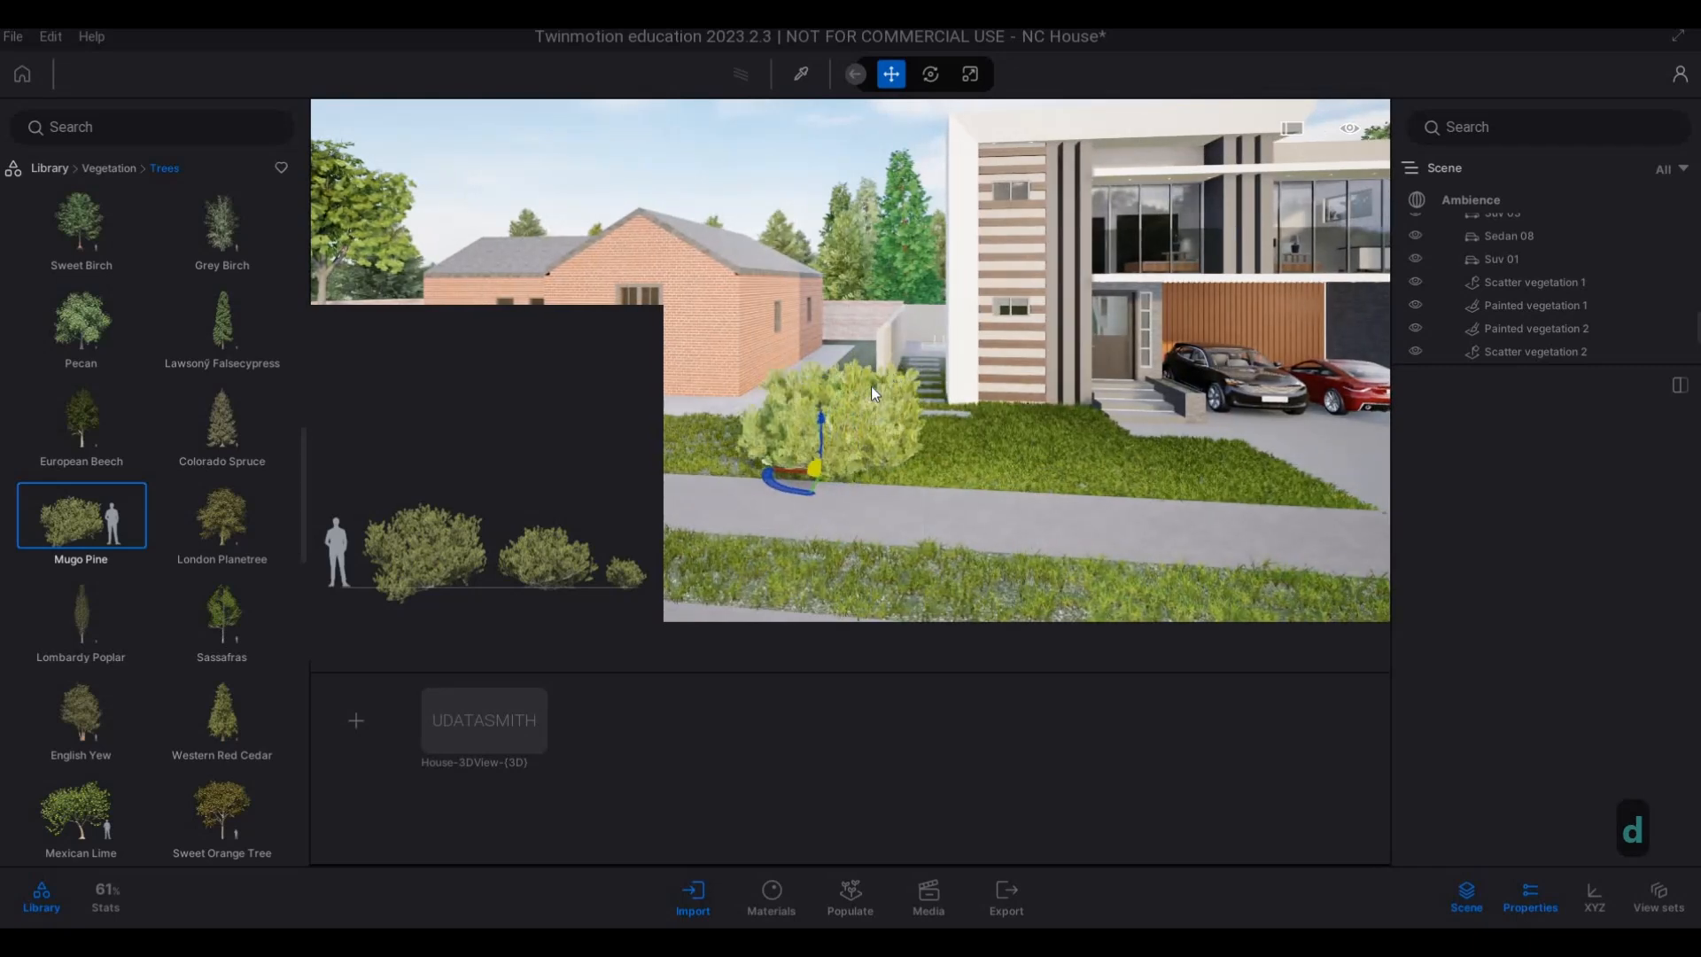
Try out a Lombardy Poplar and a Sassafras in the grass strip between the brick house and the boundary wall.
{"action": "key", "text": "w"}
{"action": "key", "text": "a"}
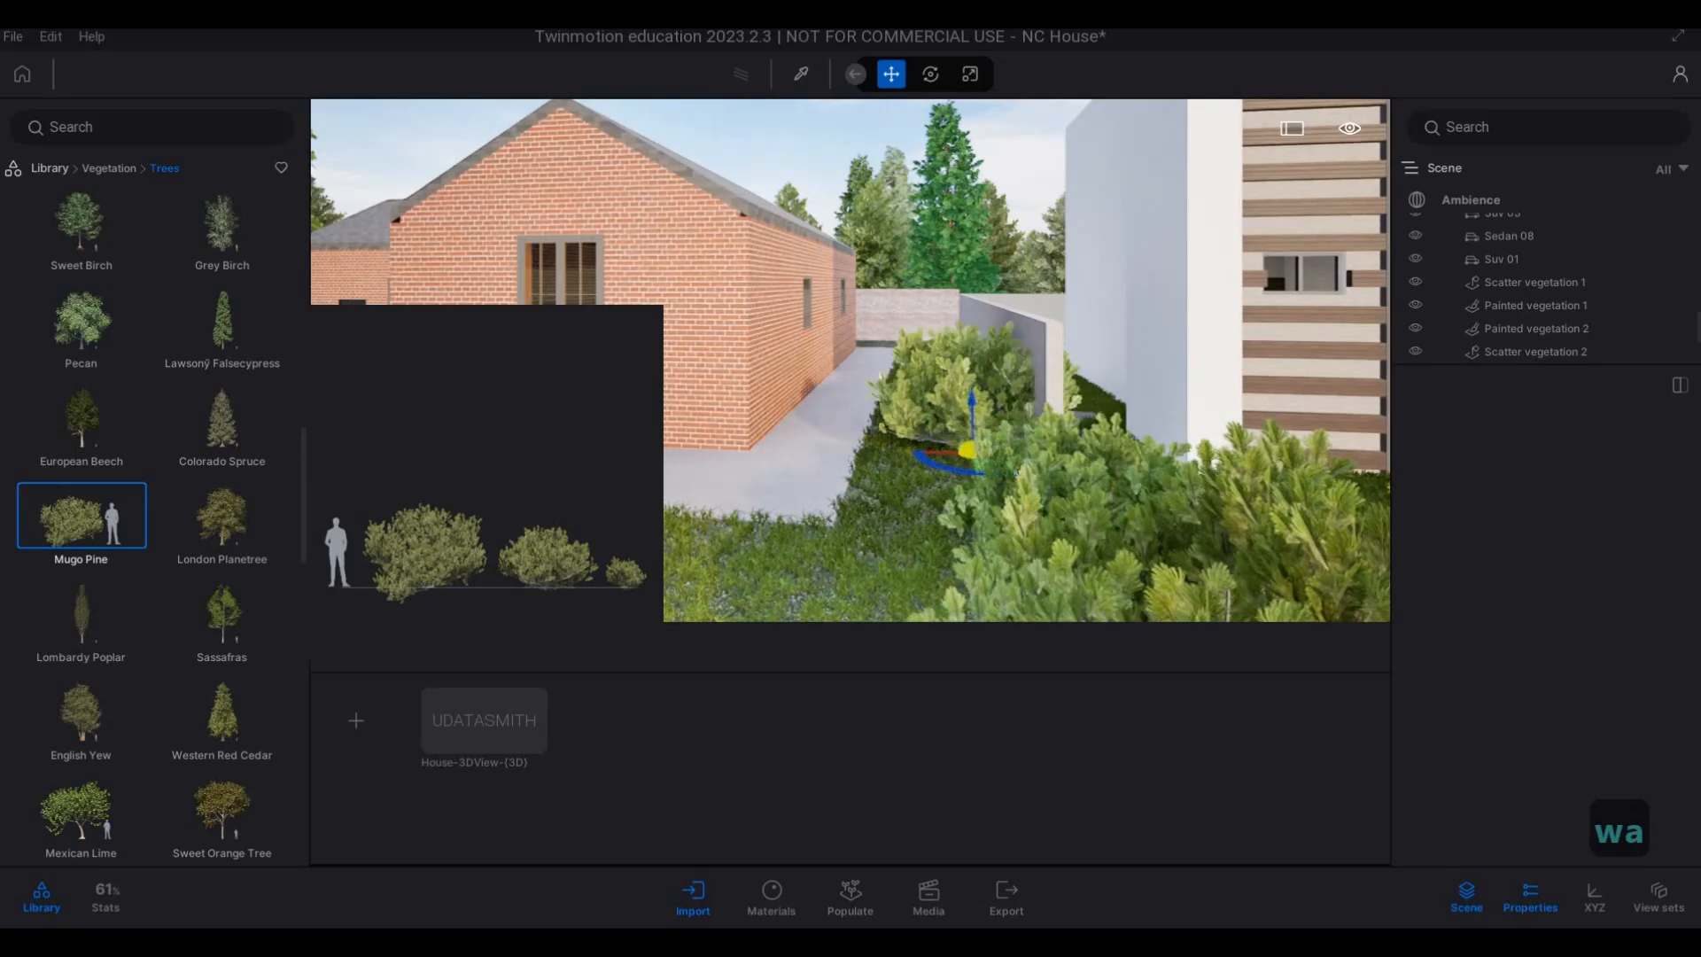
{"action": "scroll", "coordinate": [80, 611], "scroll_direction": "down", "scroll_amount": 1}
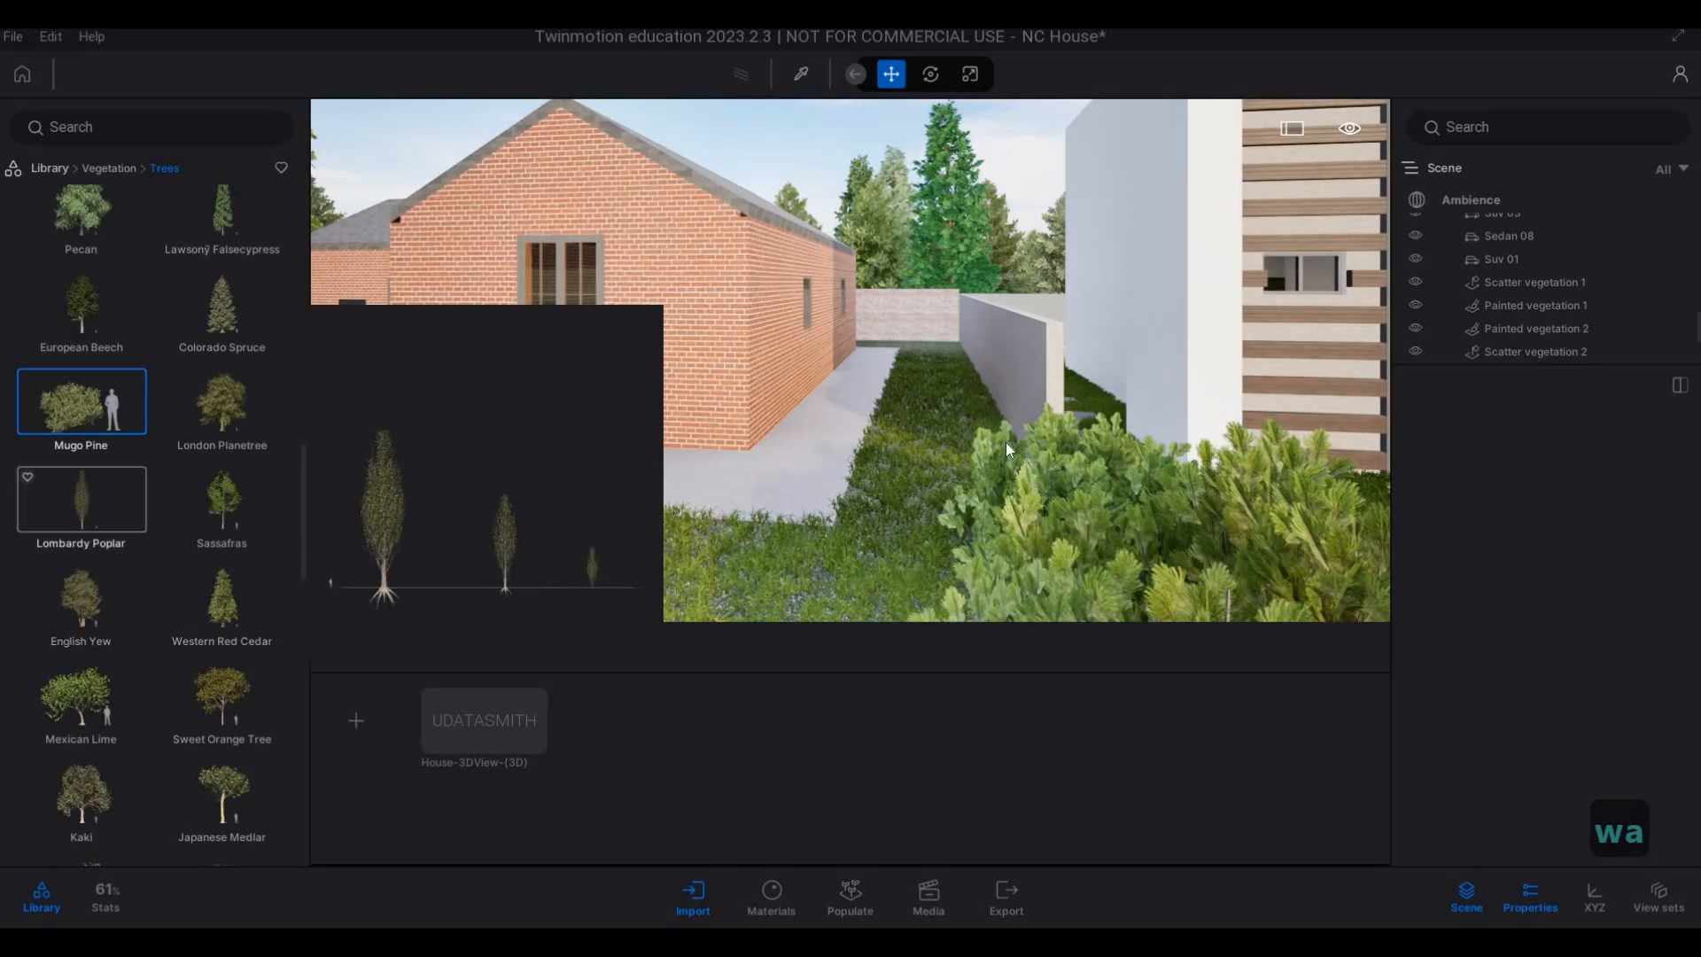
{"action": "left_click", "coordinate": [71, 505]}
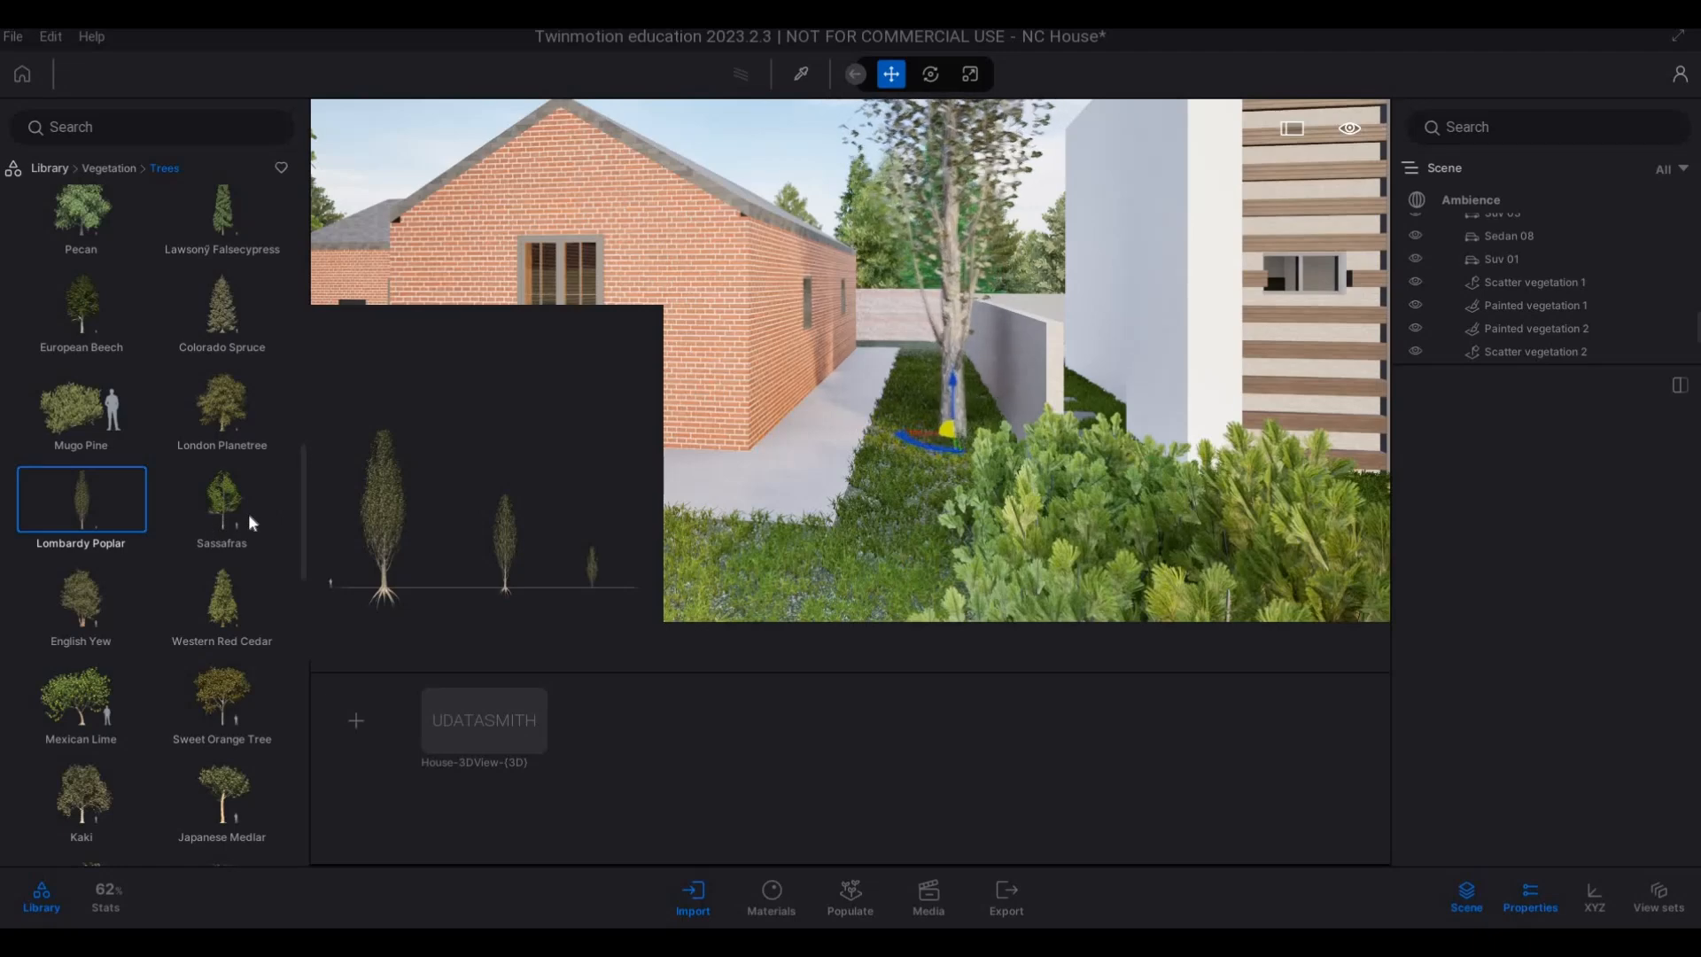
{"action": "key", "text": "d"}
{"action": "key", "text": "q"}
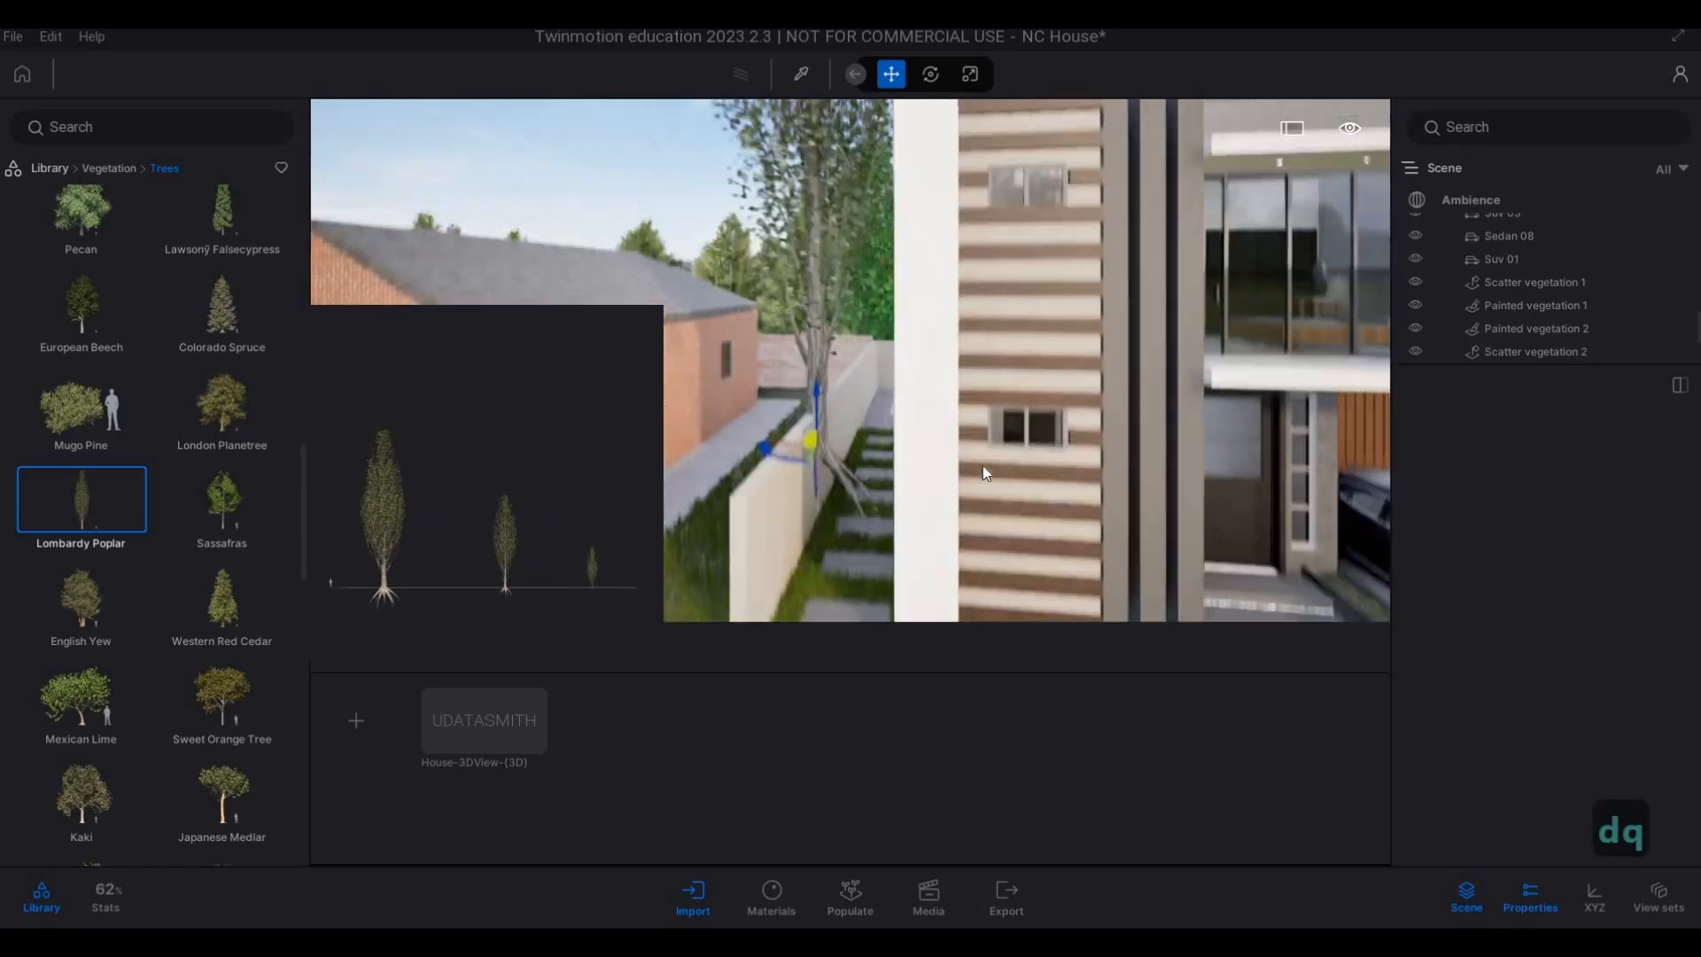
{"action": "key", "text": "a"}
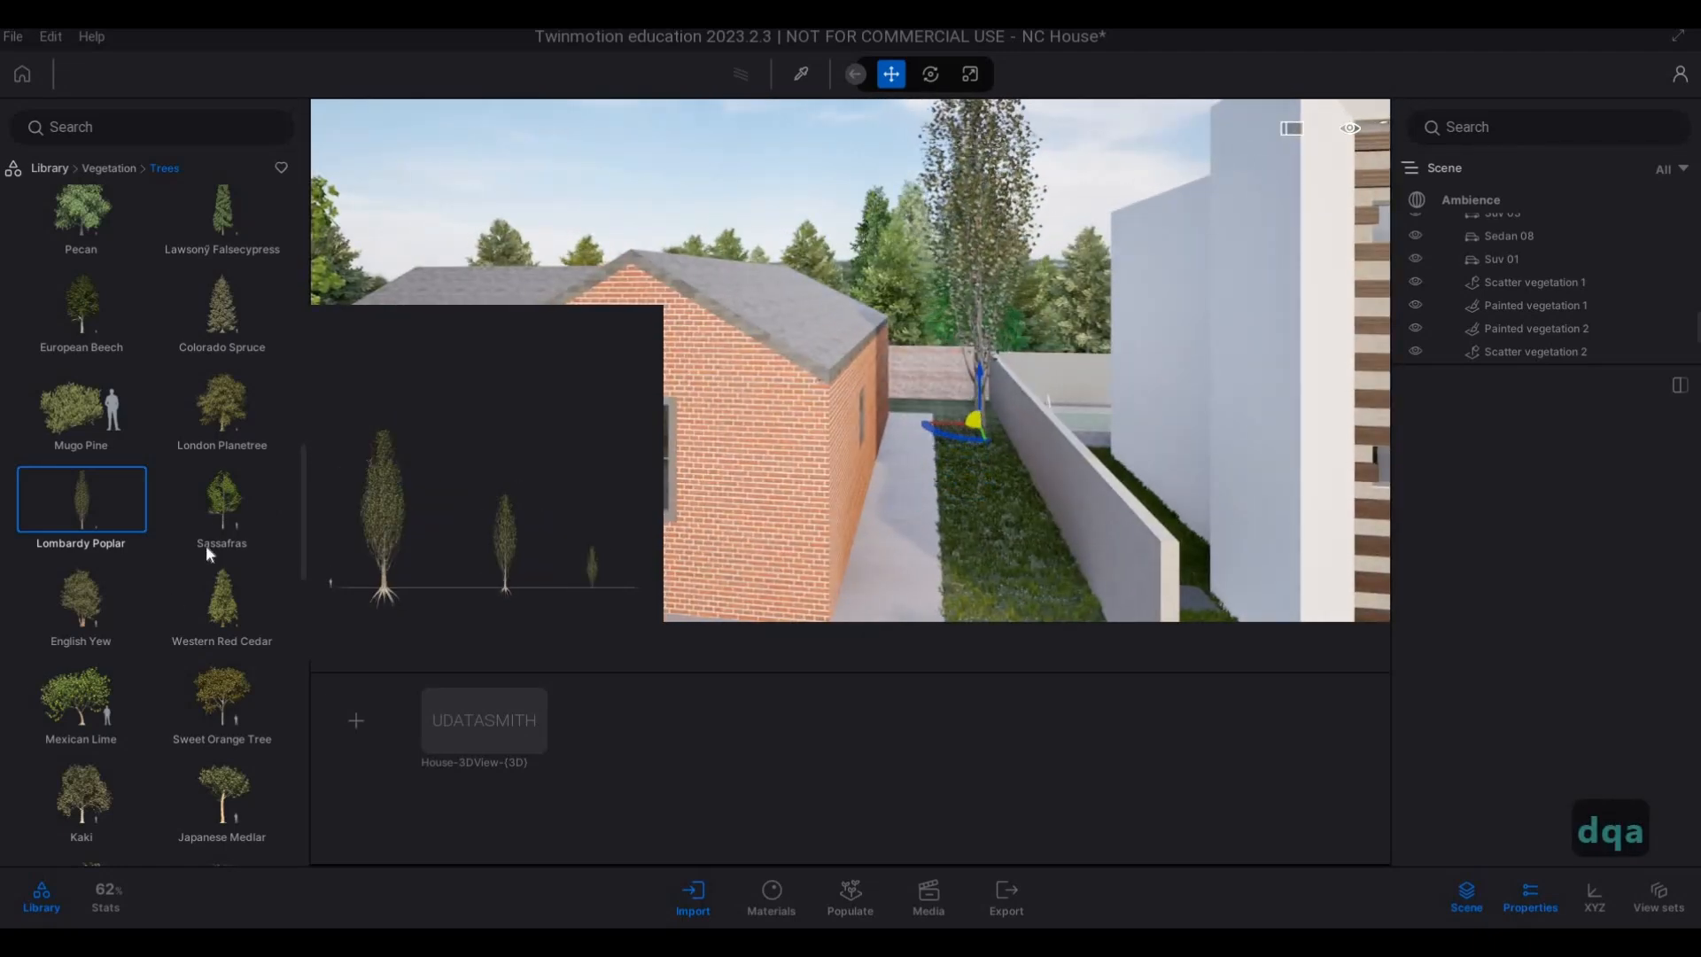
{"action": "left_click_drag", "start_coordinate": [229, 516], "coordinate": [907, 429]}
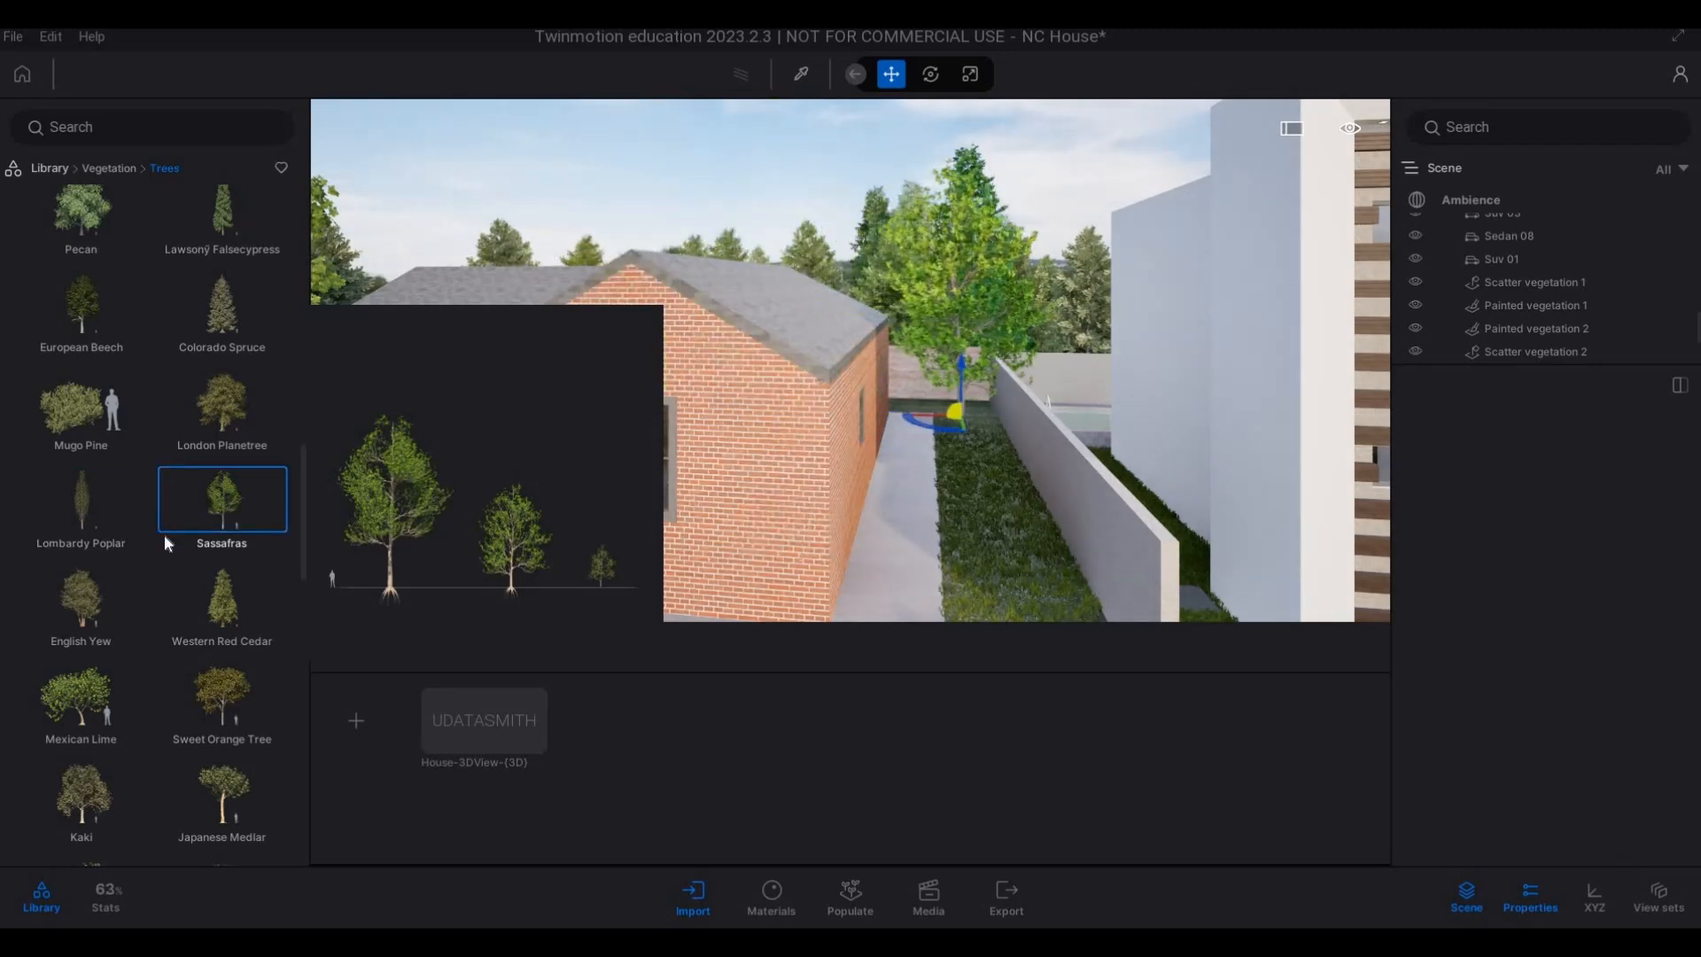
Plant an Italian Cypress at the rear end of the grass strip along the boundary wall and end the placement.
{"action": "scroll", "coordinate": [154, 592], "scroll_direction": "down", "scroll_amount": 1}
{"action": "scroll", "coordinate": [154, 588], "scroll_direction": "down", "scroll_amount": 10}
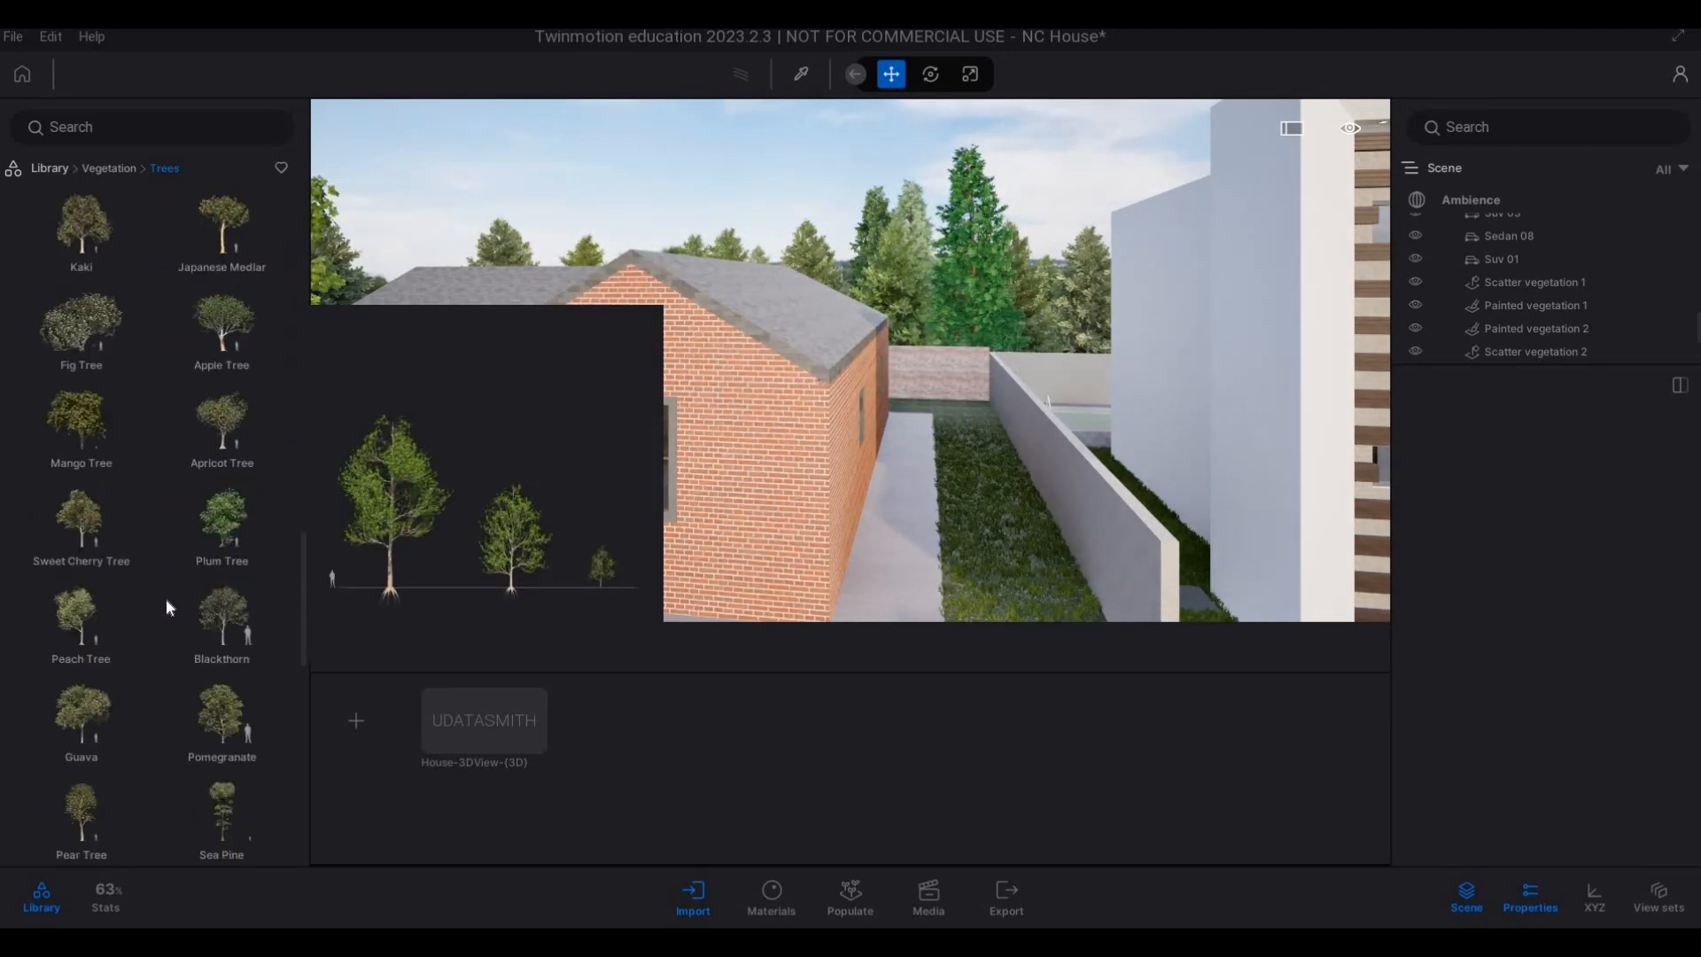
{"action": "left_click_drag", "start_coordinate": [986, 449], "coordinate": [948, 335]}
{"action": "scroll", "coordinate": [973, 425], "scroll_direction": "down", "scroll_amount": 5}
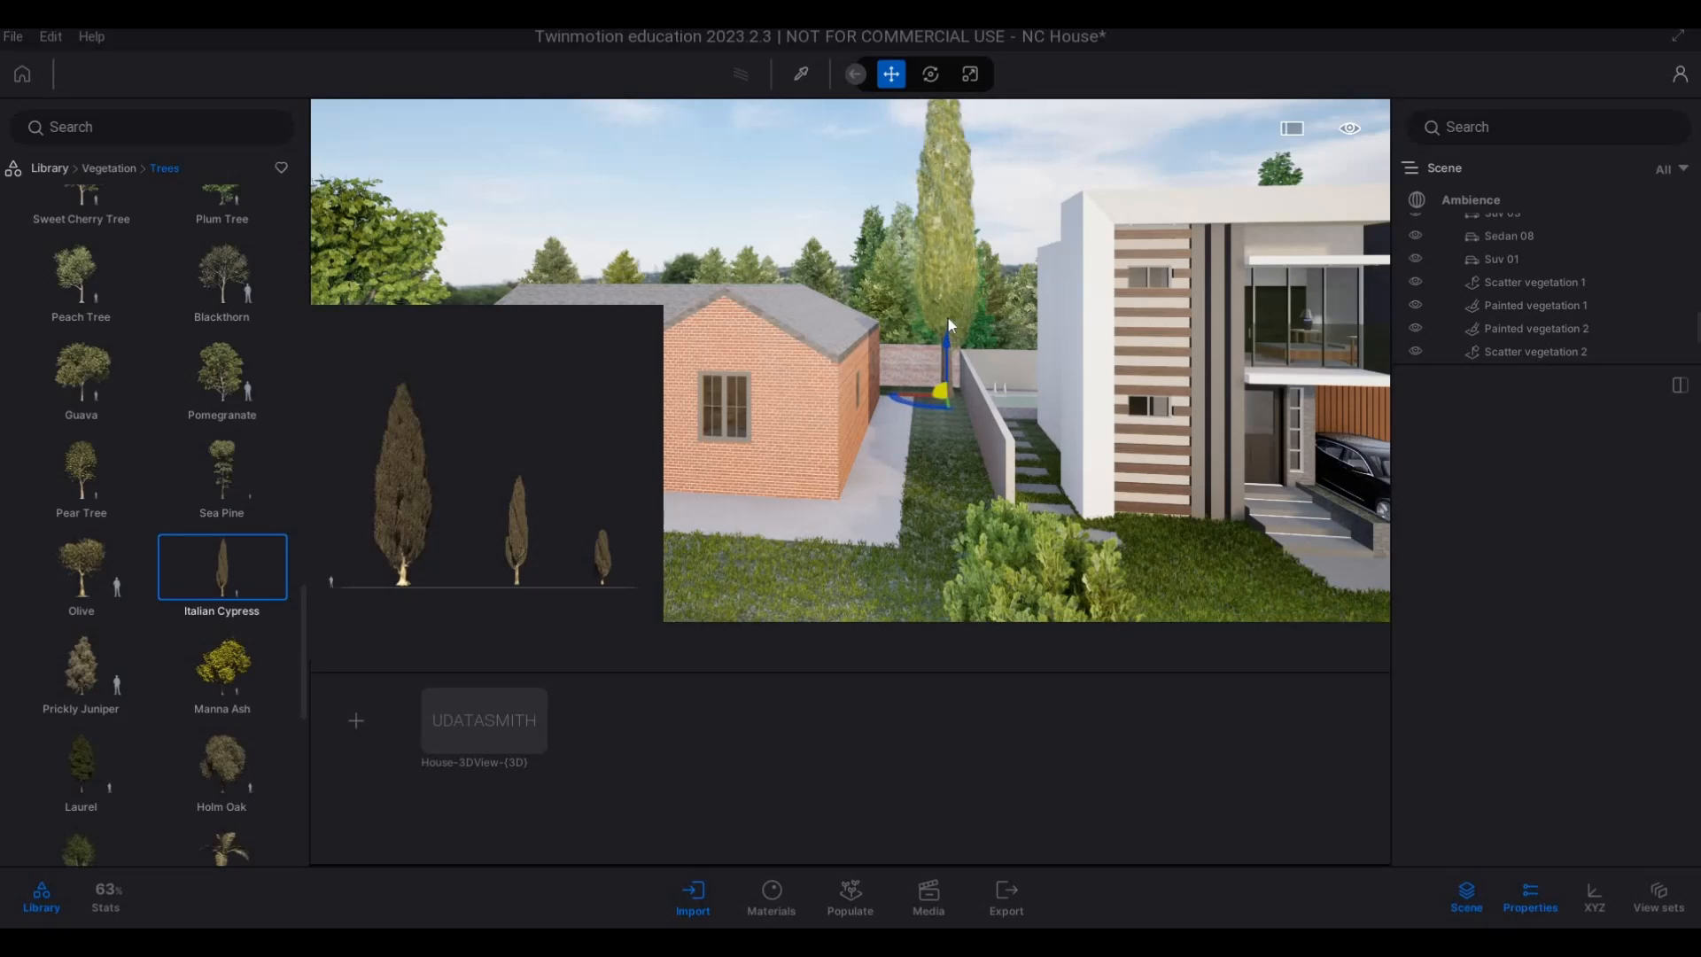
{"action": "key", "text": "Escape"}
{"action": "key", "text": "Escape"}
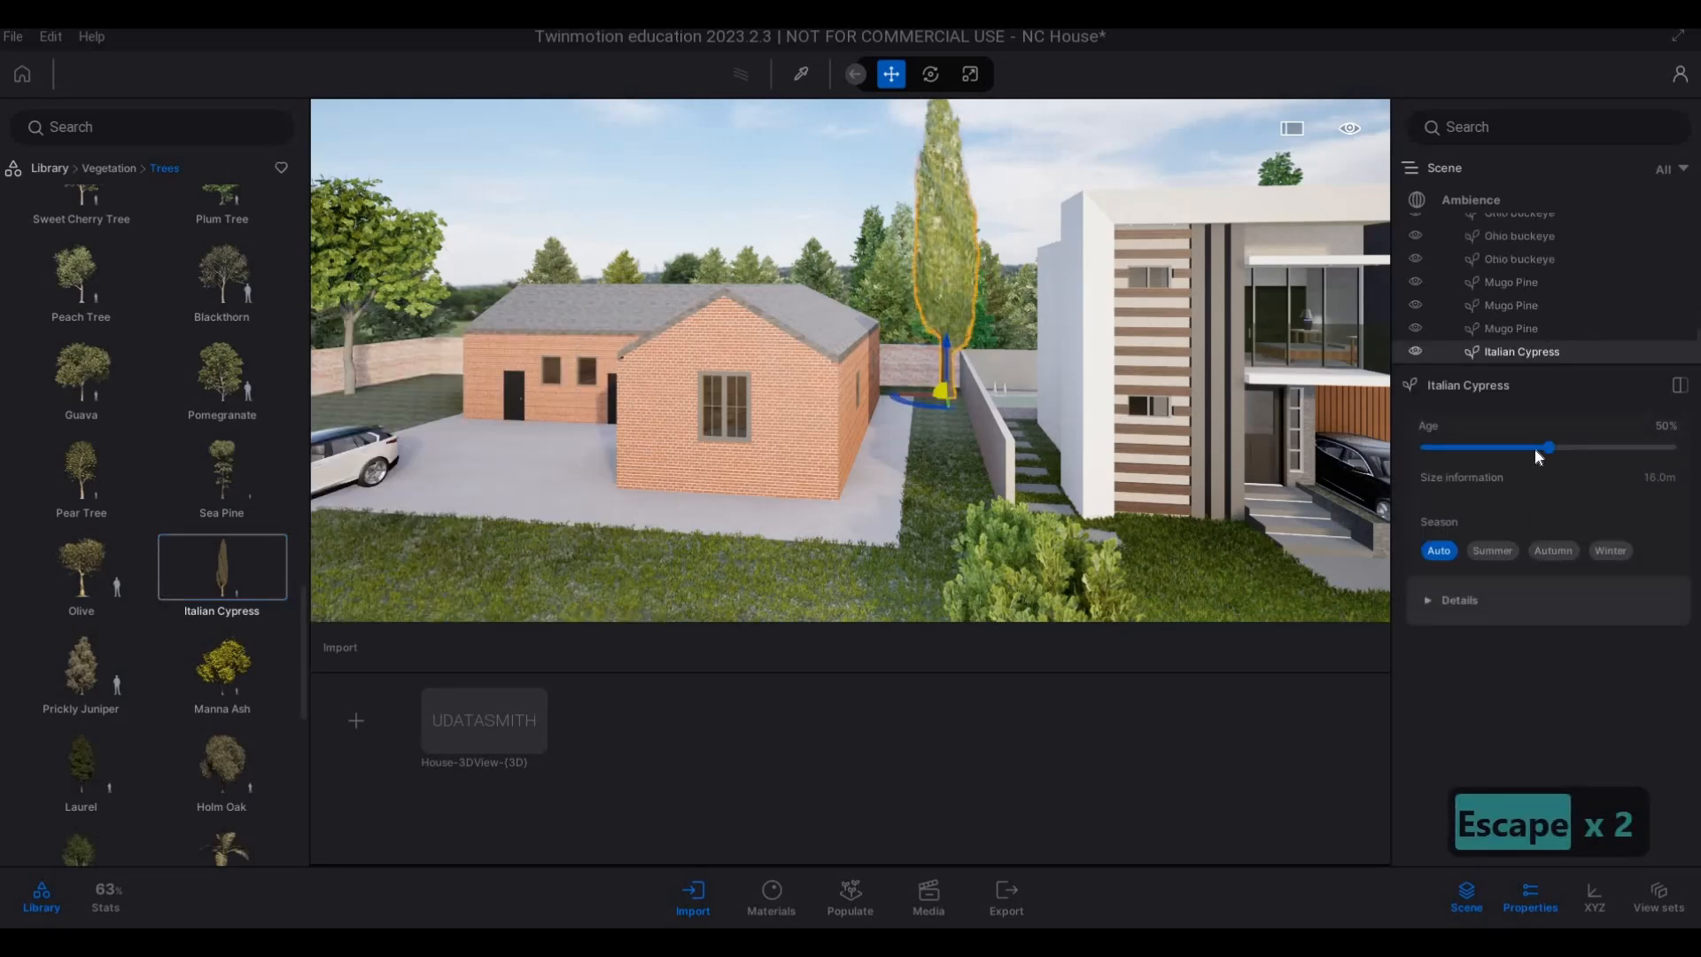
Reduce the age of the Italian Cypress beside the boundary wall to 0%.
{"action": "left_click_drag", "start_coordinate": [1441, 453], "coordinate": [1415, 459]}
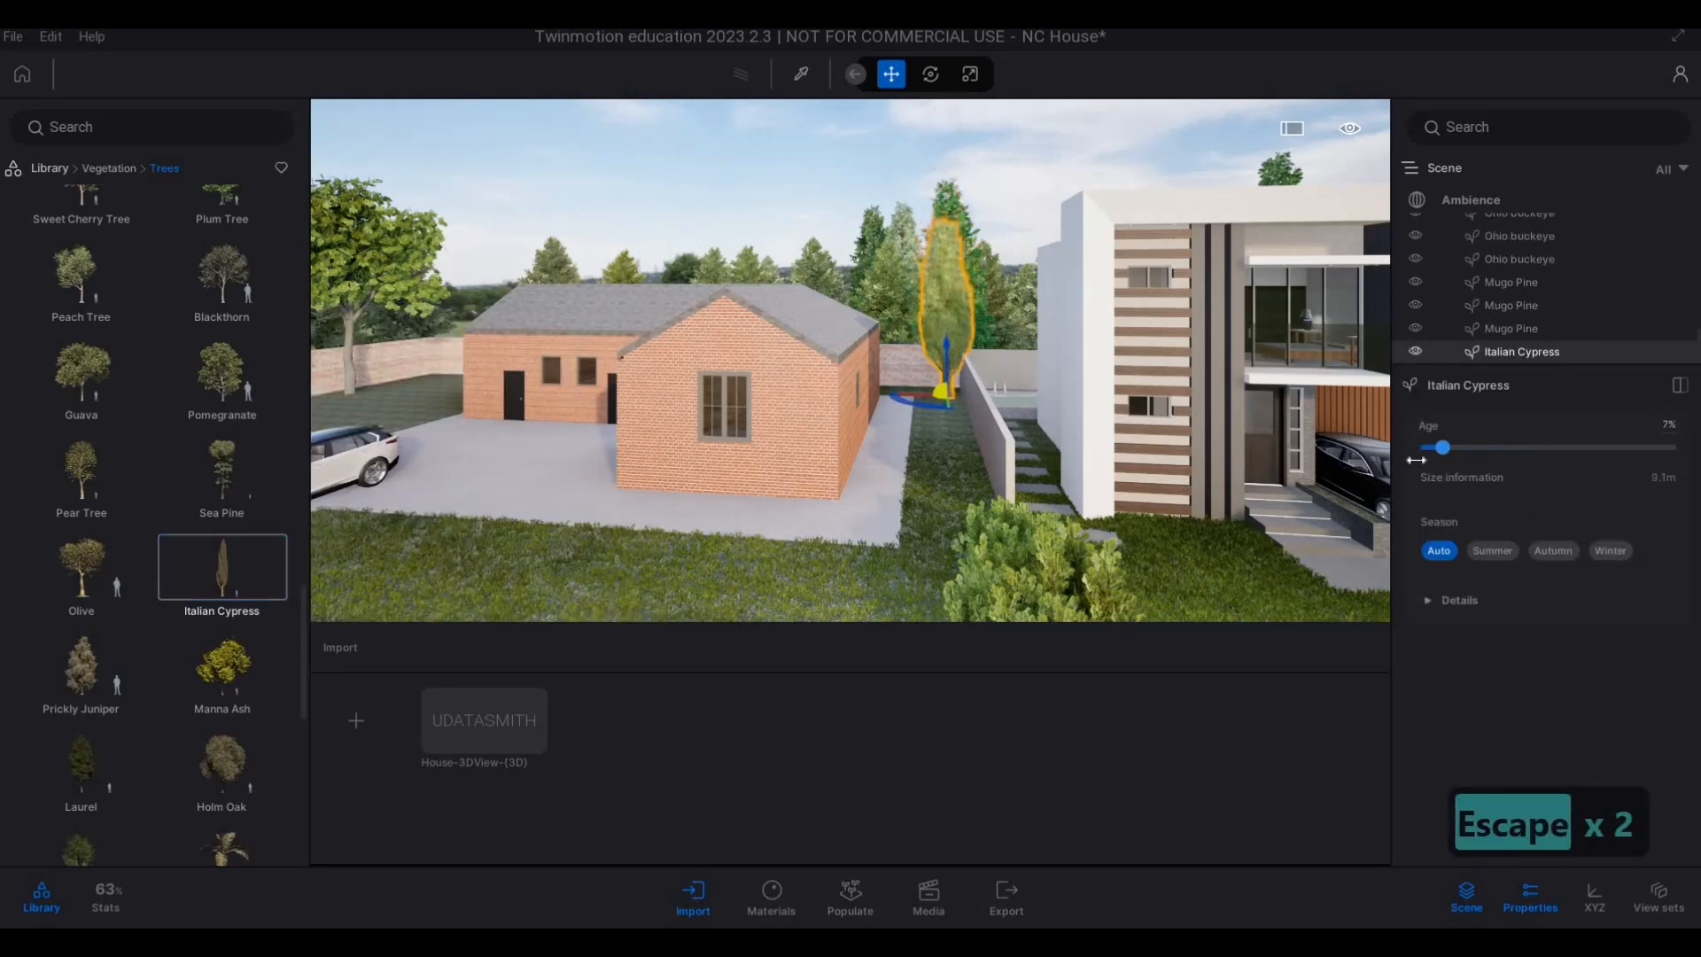
{"action": "key", "text": "Escape"}
{"action": "key", "text": "Escape"}
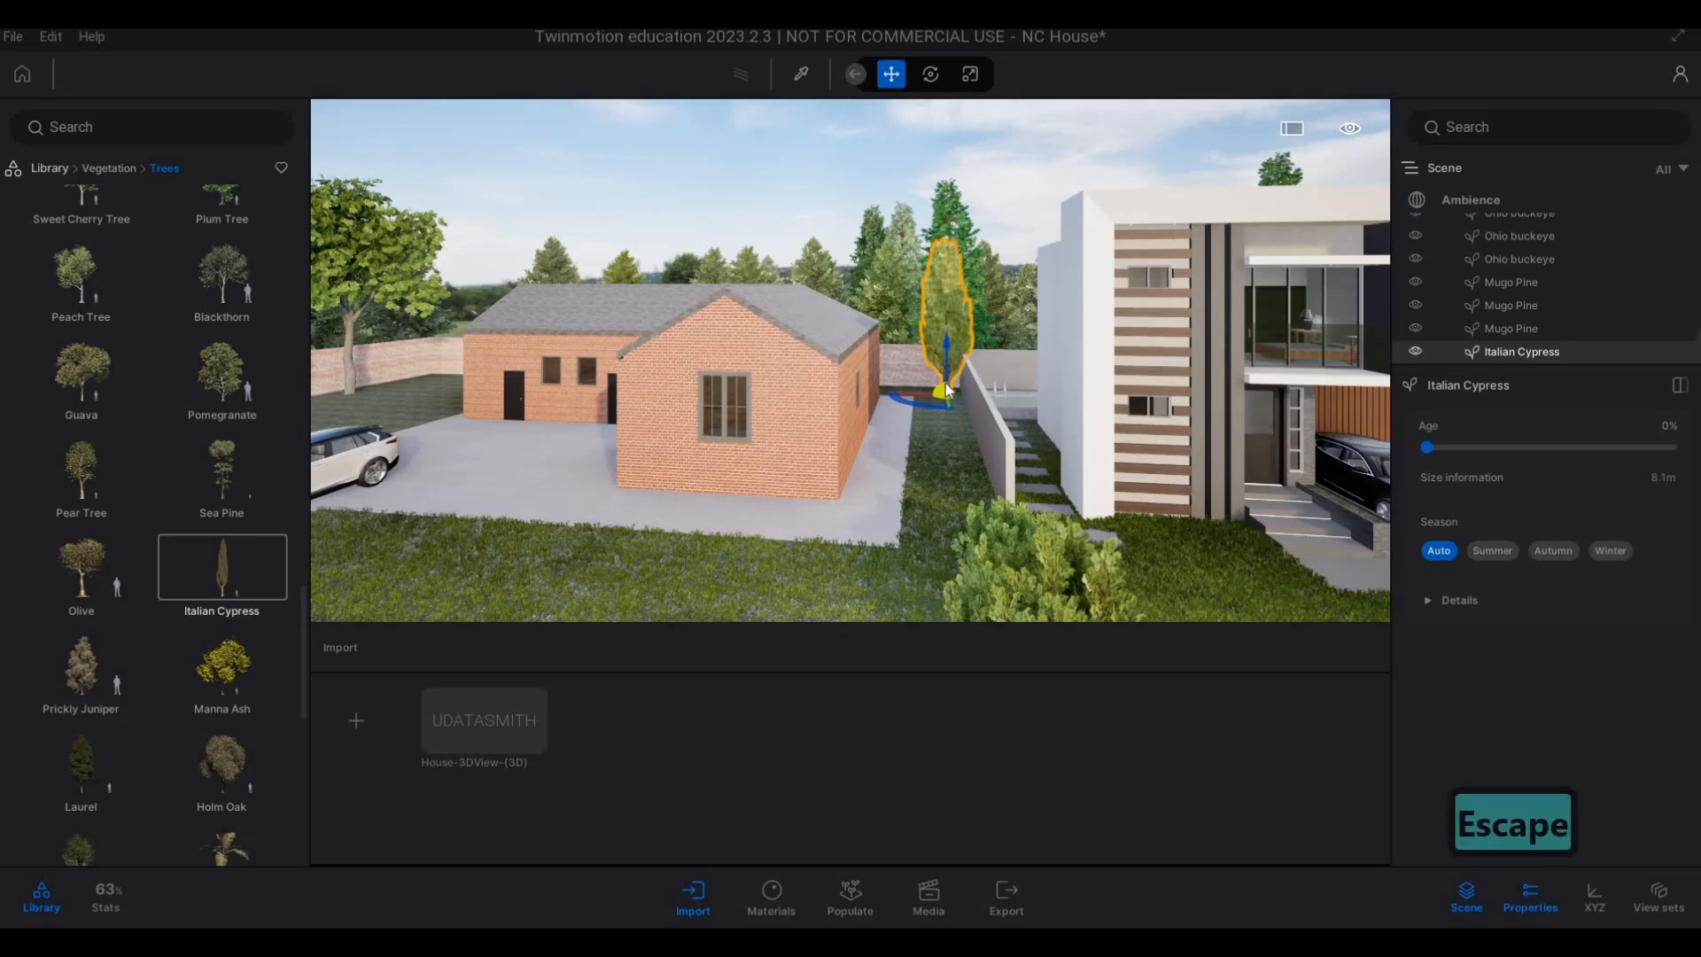
{"action": "left_click", "coordinate": [946, 387]}
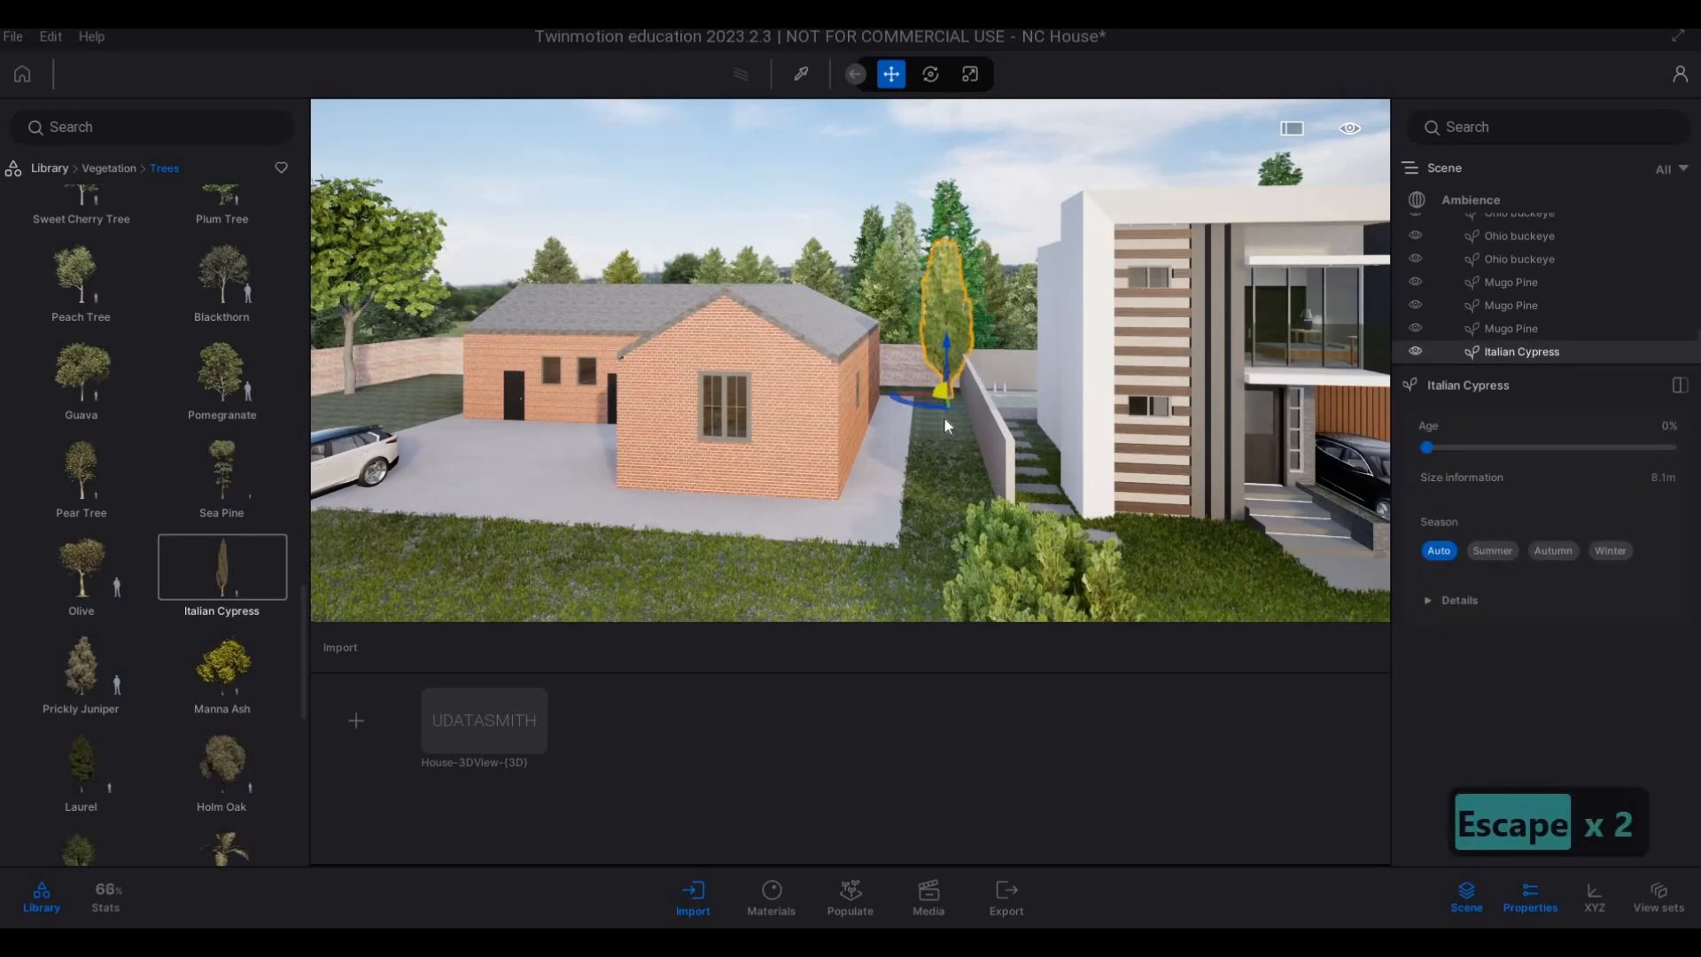
{"action": "key", "text": "Tab"}
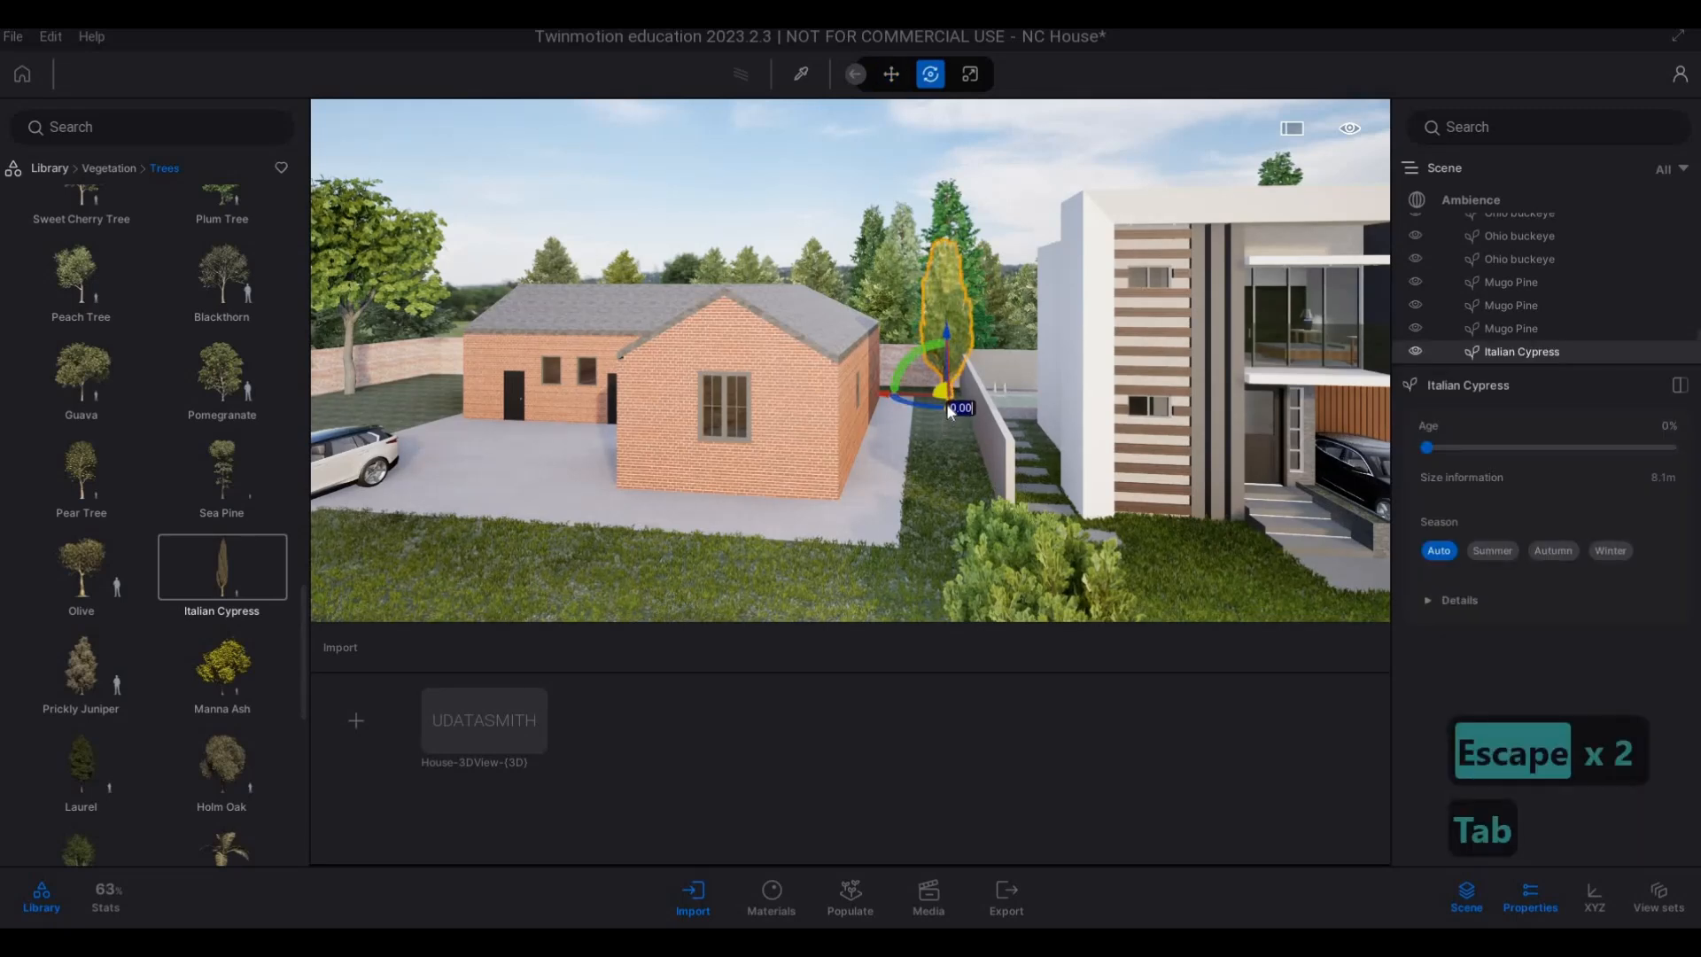
{"action": "left_click_drag", "start_coordinate": [948, 427], "coordinate": [947, 437], "text": "shift"}
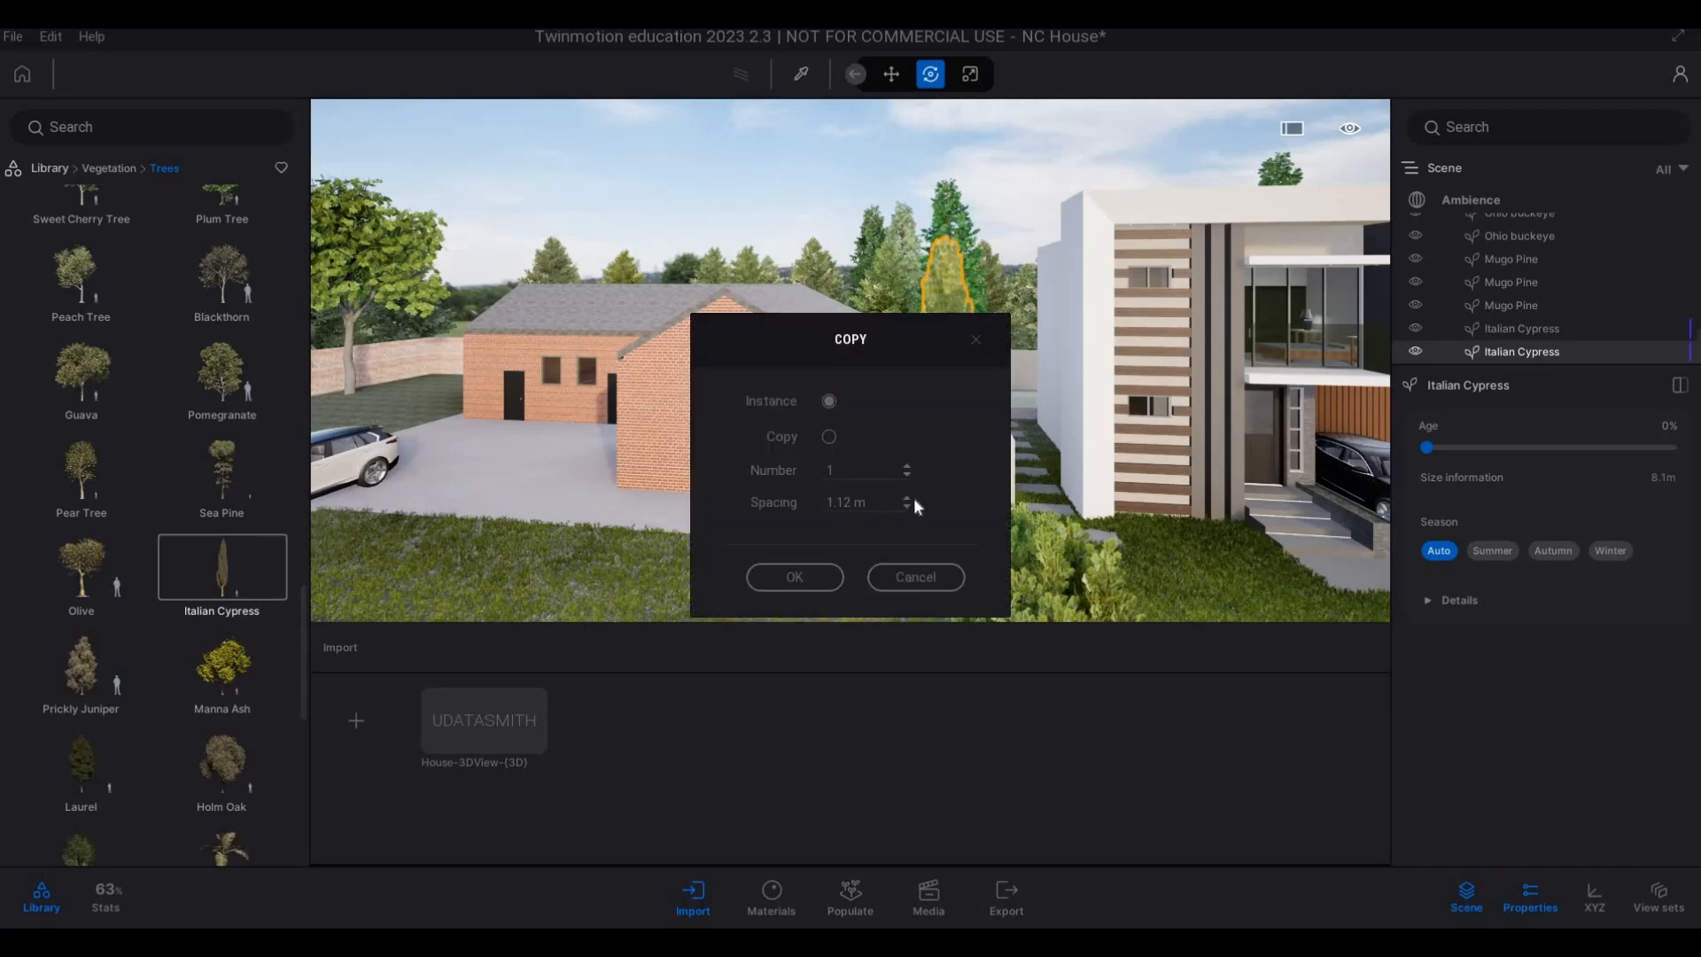
{"action": "key", "text": "Escape"}
{"action": "key", "text": "Escape"}
Copy the Italian Cypress along the boundary wall toward the street as 5 instances spaced 2.89 m apart.
{"action": "key", "text": "a"}
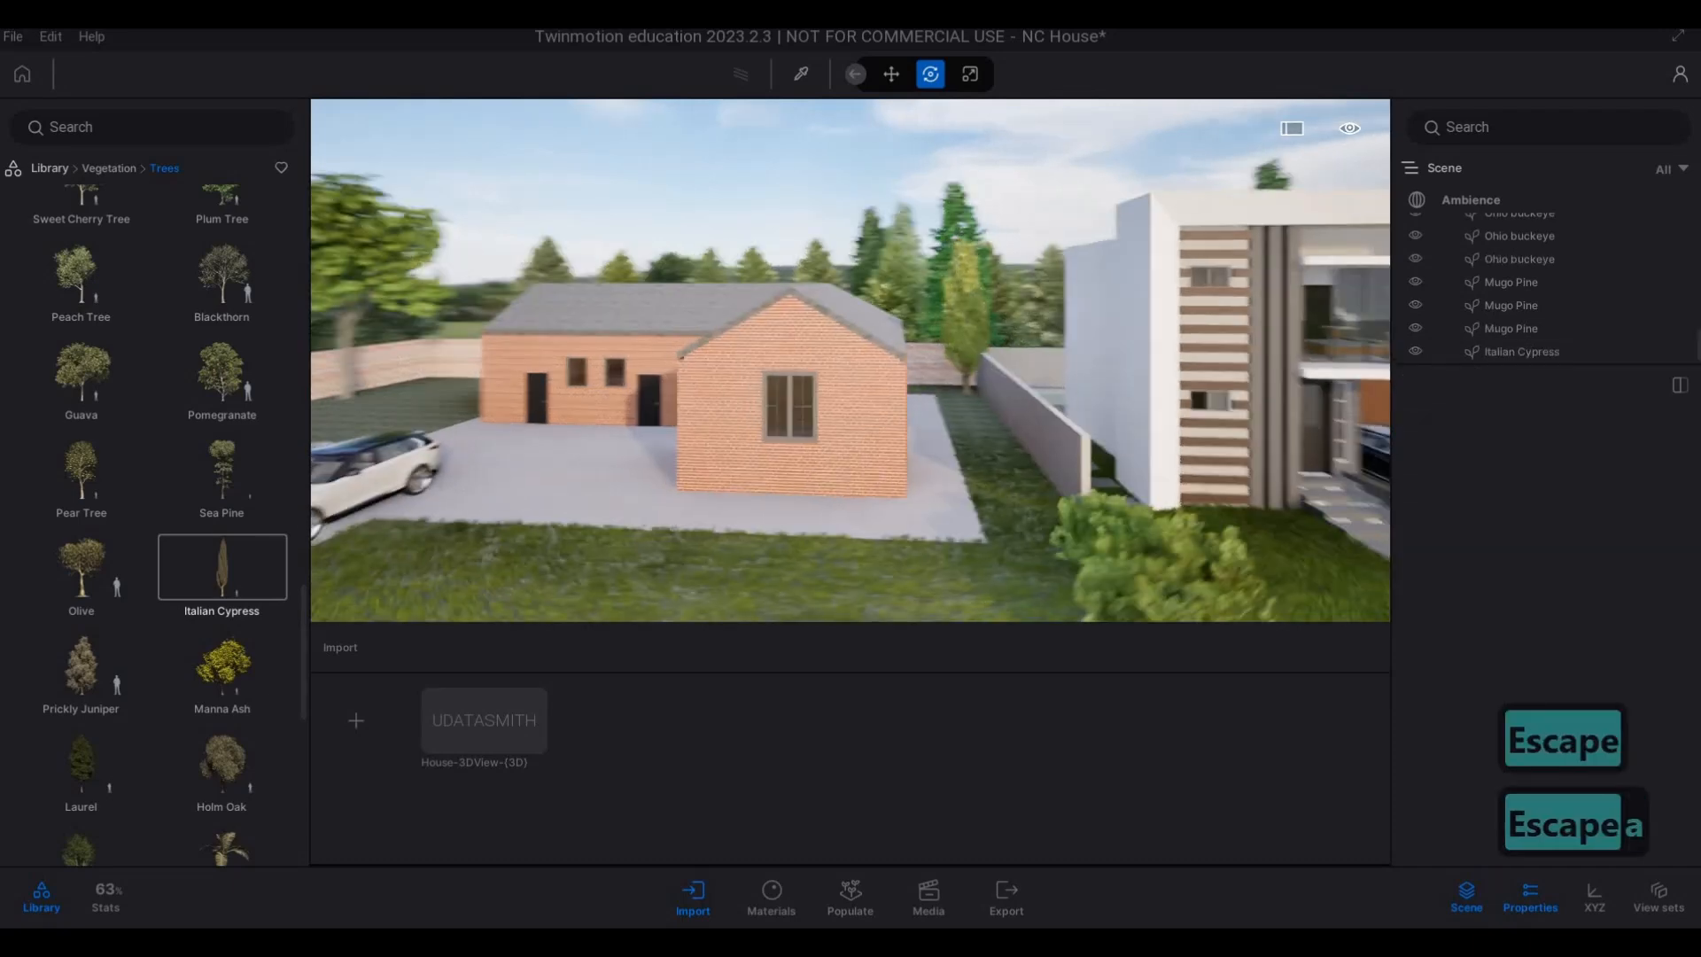
{"action": "key", "text": "w"}
{"action": "key", "text": "q"}
{"action": "key", "text": "a"}
{"action": "key", "text": "s"}
{"action": "key", "text": "a"}
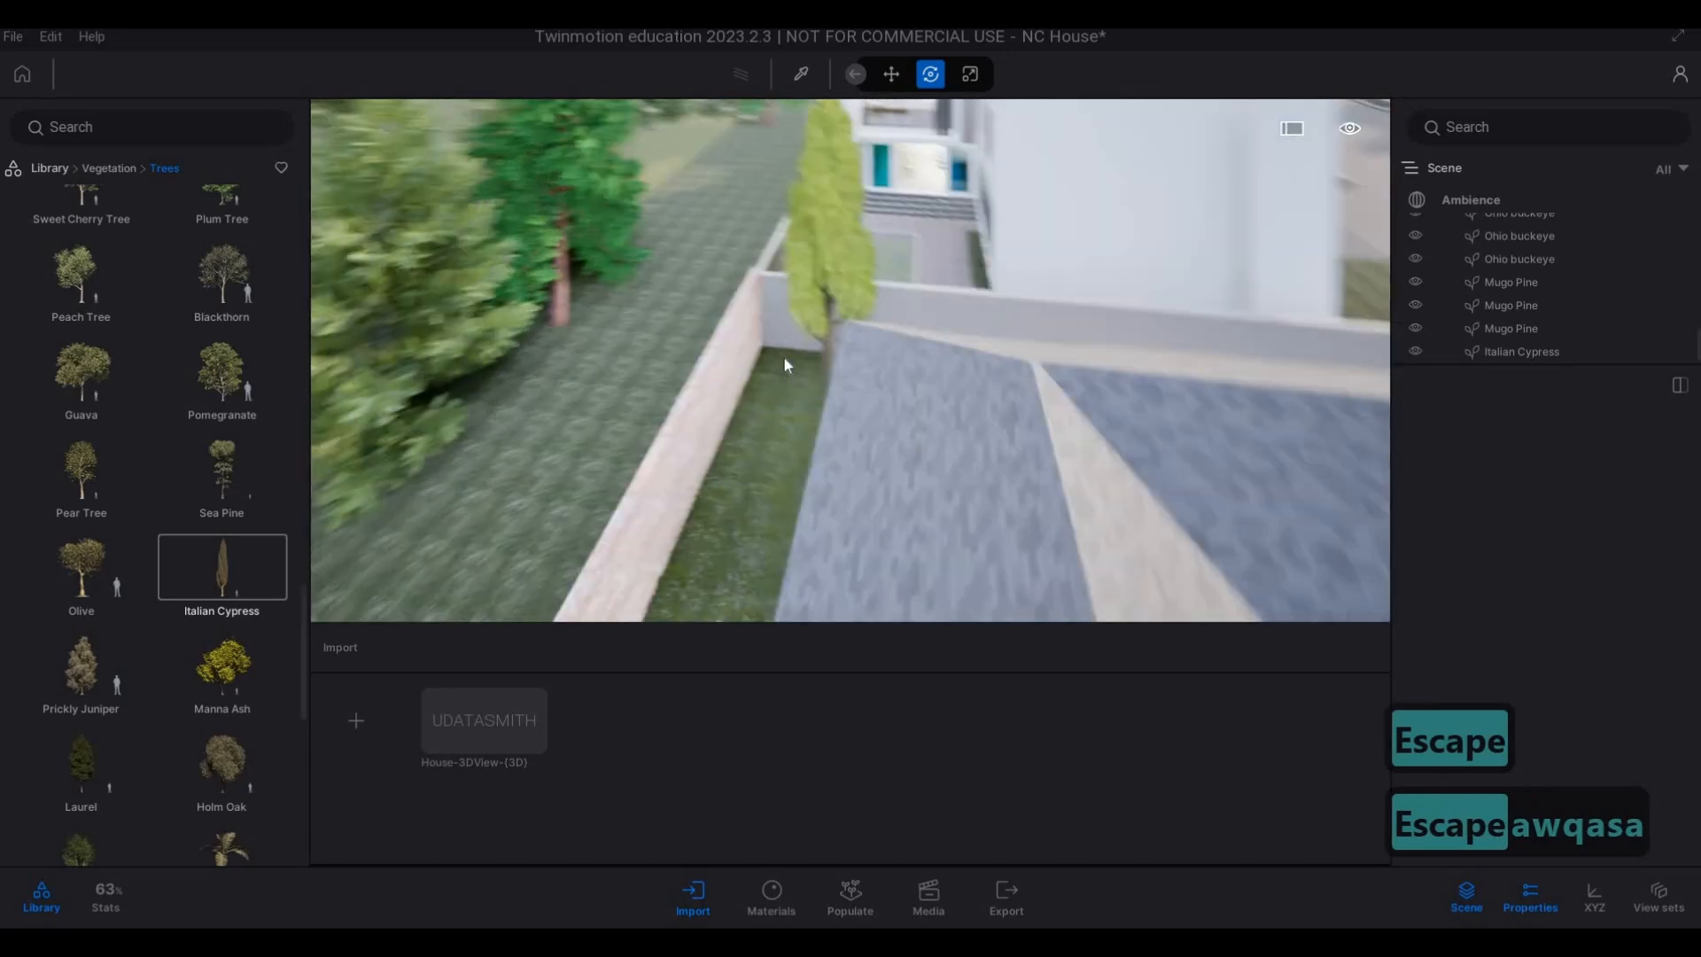
{"action": "key", "text": "w"}
{"action": "key", "text": "q"}
{"action": "key", "text": "d"}
{"action": "left_click", "coordinate": [647, 507]}
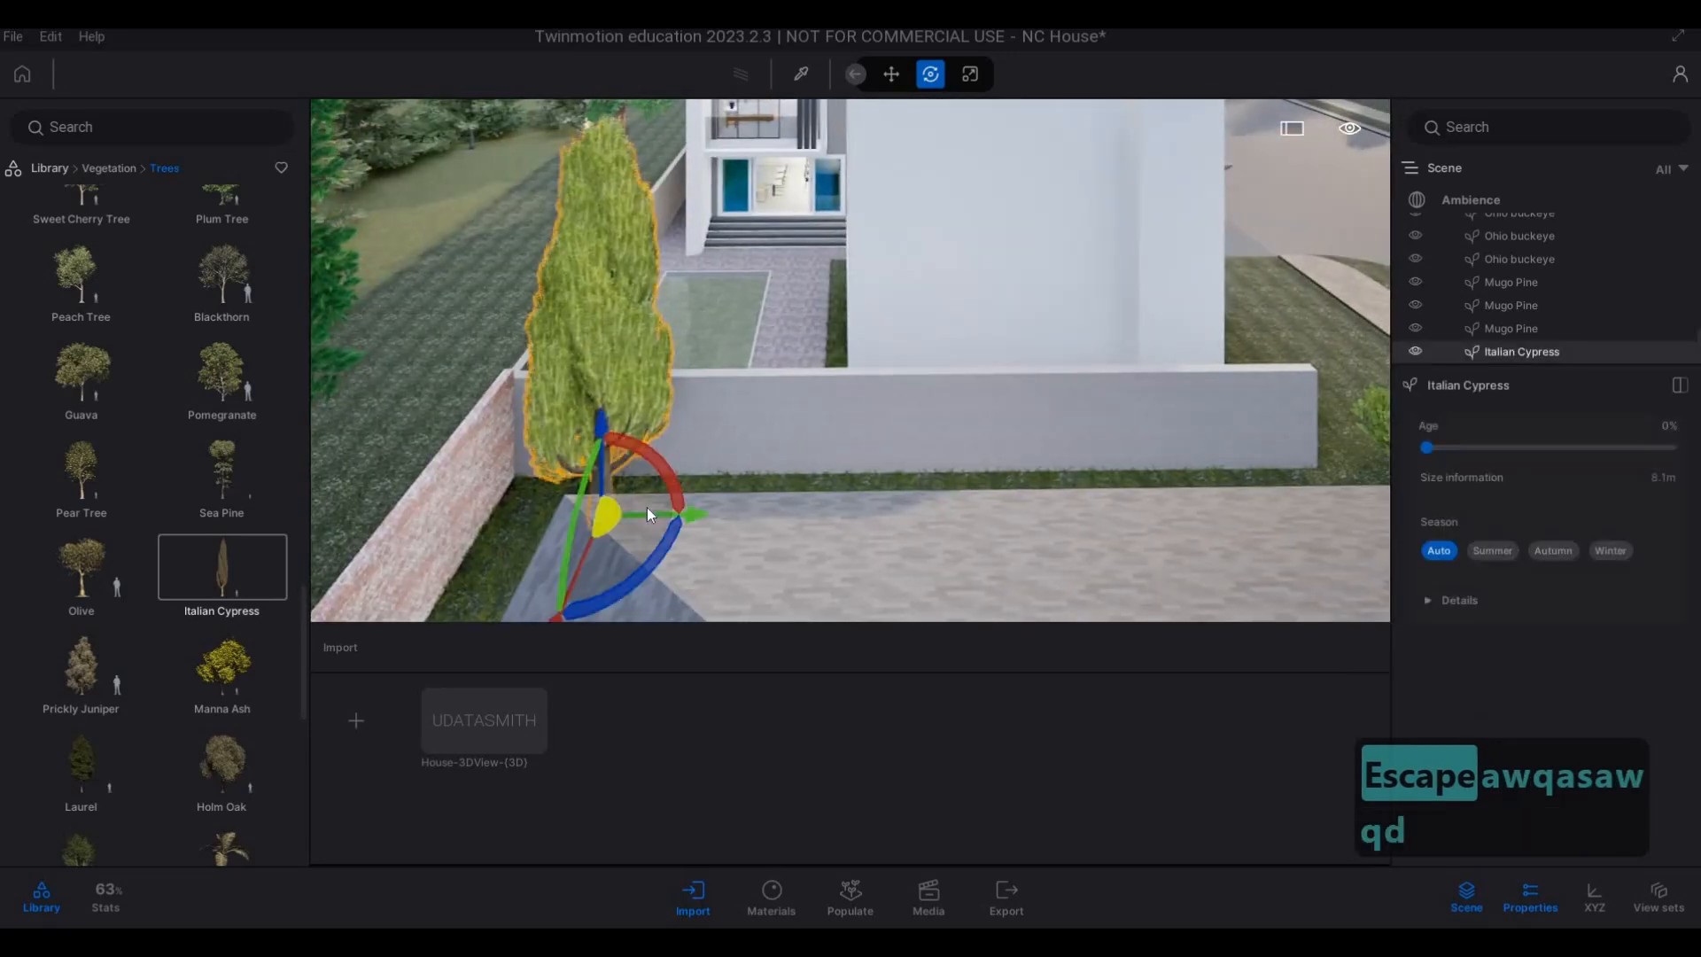
{"action": "left_click_drag", "start_coordinate": [656, 516], "coordinate": [875, 528]}
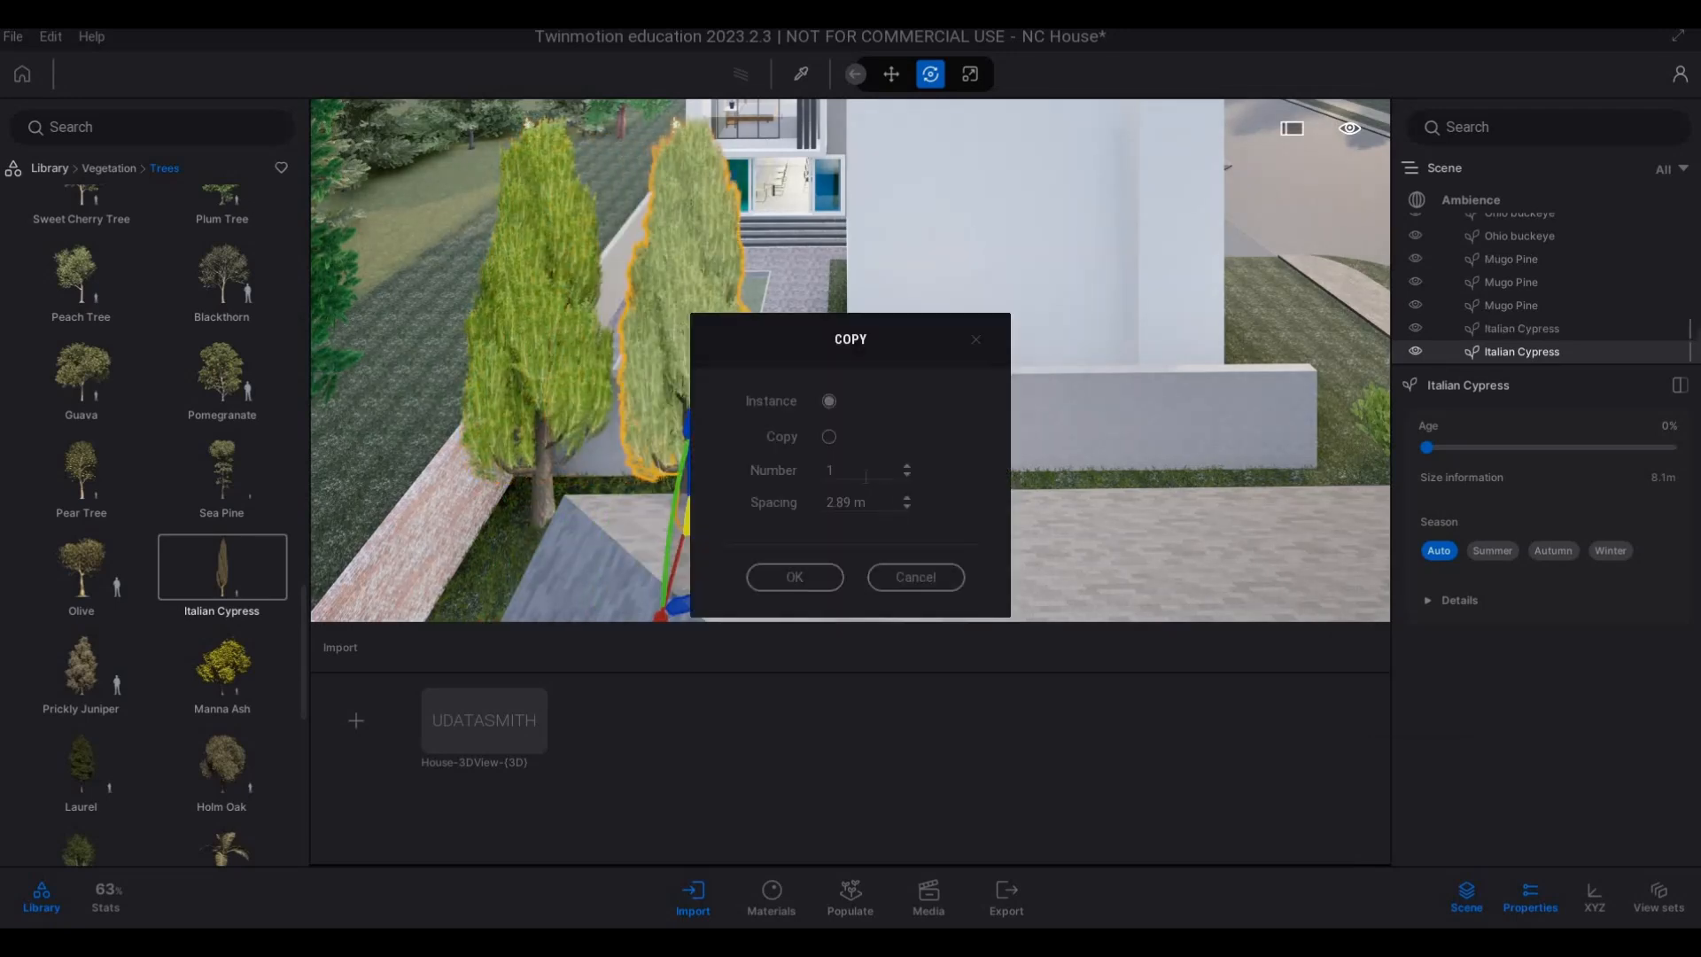
{"action": "left_click_drag", "start_coordinate": [838, 471], "coordinate": [770, 479]}
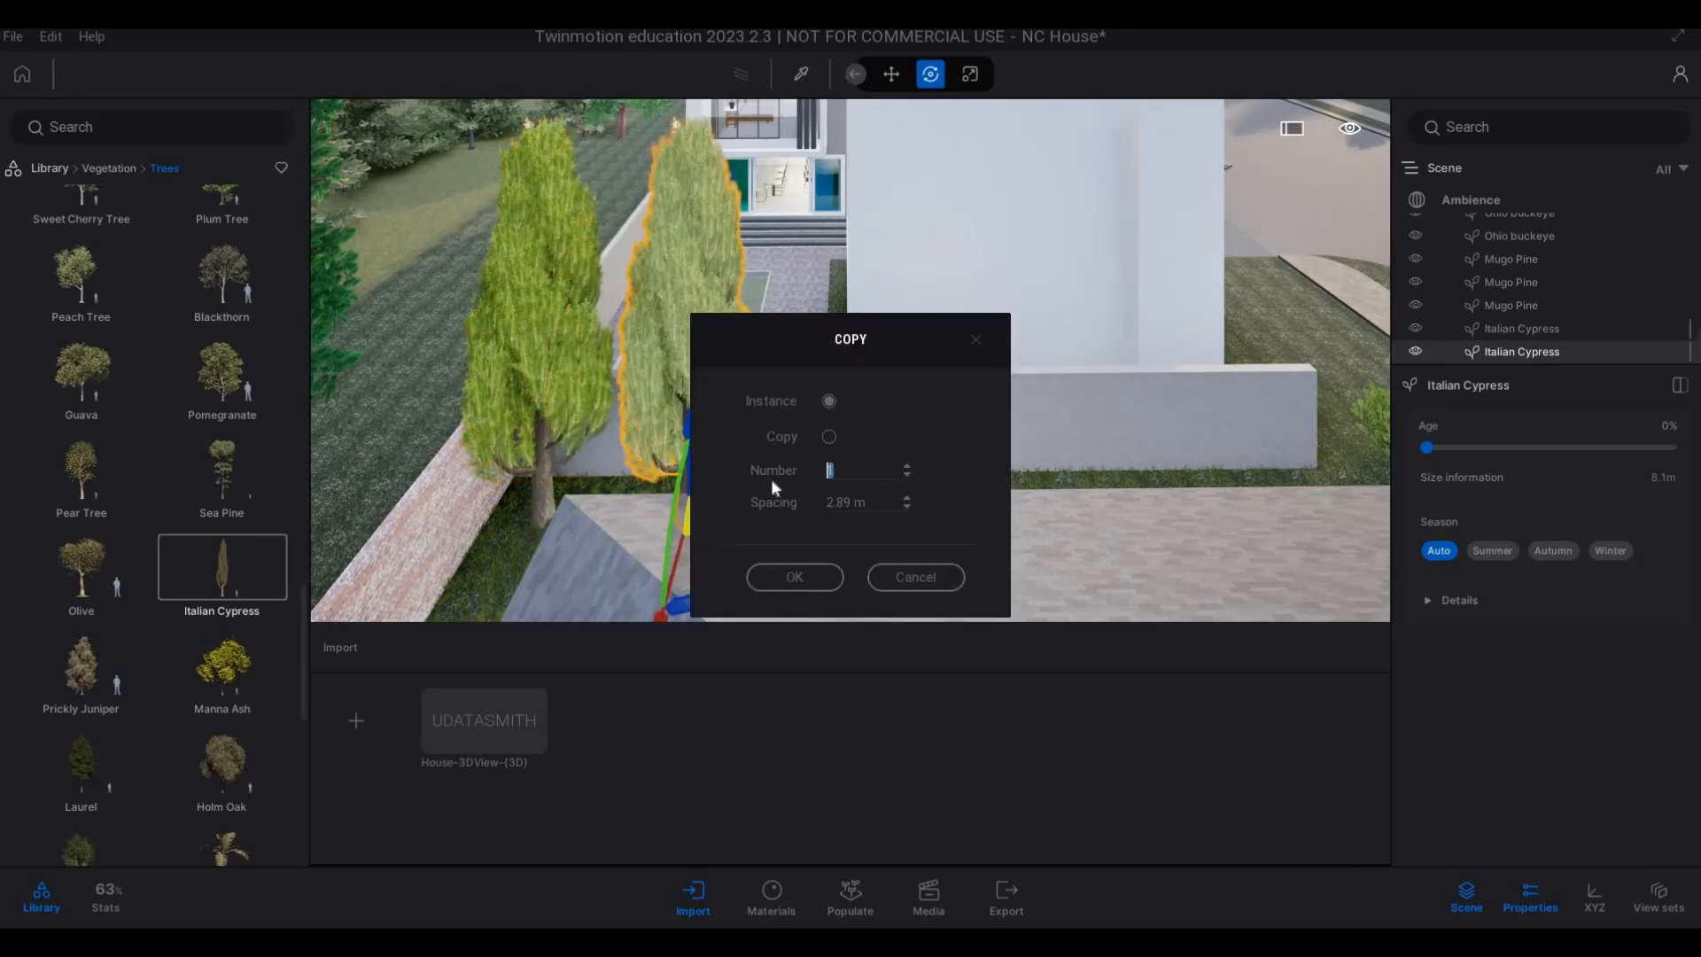
{"action": "type", "text": "5"}
{"action": "left_click", "coordinate": [822, 572]}
Move one Mugo Pine to the street-side end of the boundary wall, beside the row of Italian Cypresses.
{"action": "key", "text": "d"}
{"action": "key", "text": "d"}
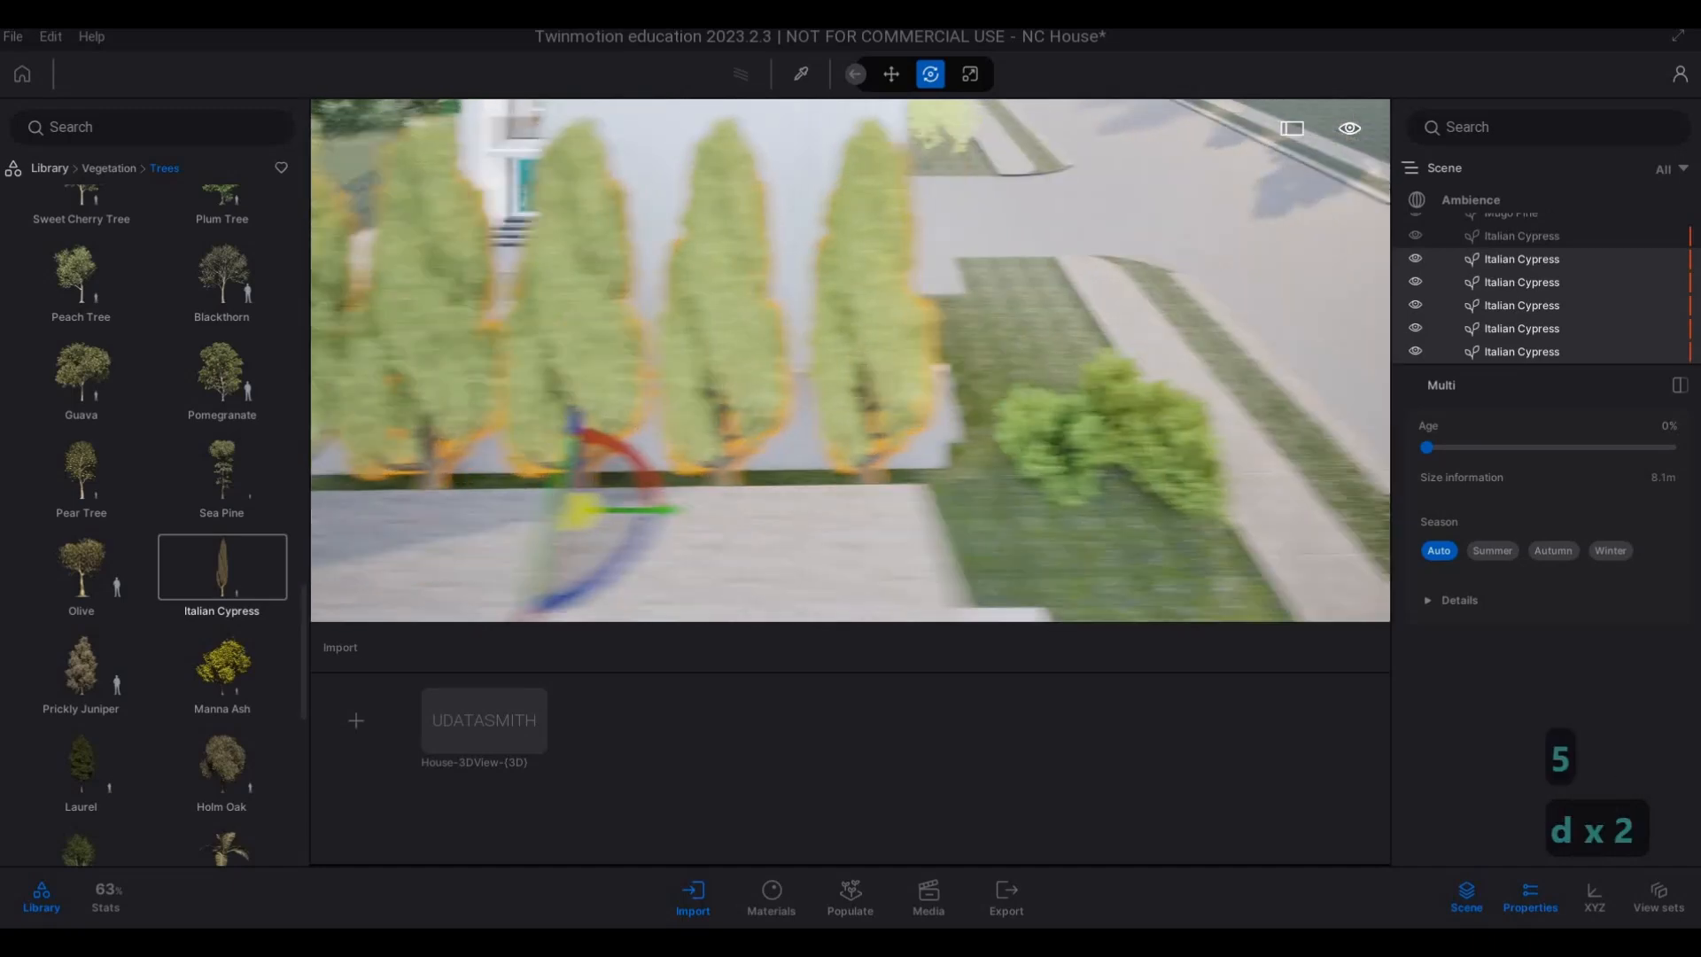
{"action": "key", "text": "d"}
{"action": "key", "text": "d"}
{"action": "key", "text": "d"}
{"action": "key", "text": "d"}
{"action": "key", "text": "d"}
{"action": "key", "text": "d"}
{"action": "key", "text": "d"}
{"action": "key", "text": "d"}
{"action": "key", "text": "d"}
{"action": "key", "text": "d"}
{"action": "key", "text": "d"}
{"action": "key", "text": "d"}
{"action": "key", "text": "d"}
{"action": "key", "text": "d"}
{"action": "key", "text": "d"}
{"action": "key", "text": "d"}
{"action": "key", "text": "d"}
{"action": "key", "text": "d"}
{"action": "key", "text": "d"}
{"action": "key", "text": "d"}
{"action": "key", "text": "a"}
{"action": "key", "text": "w"}
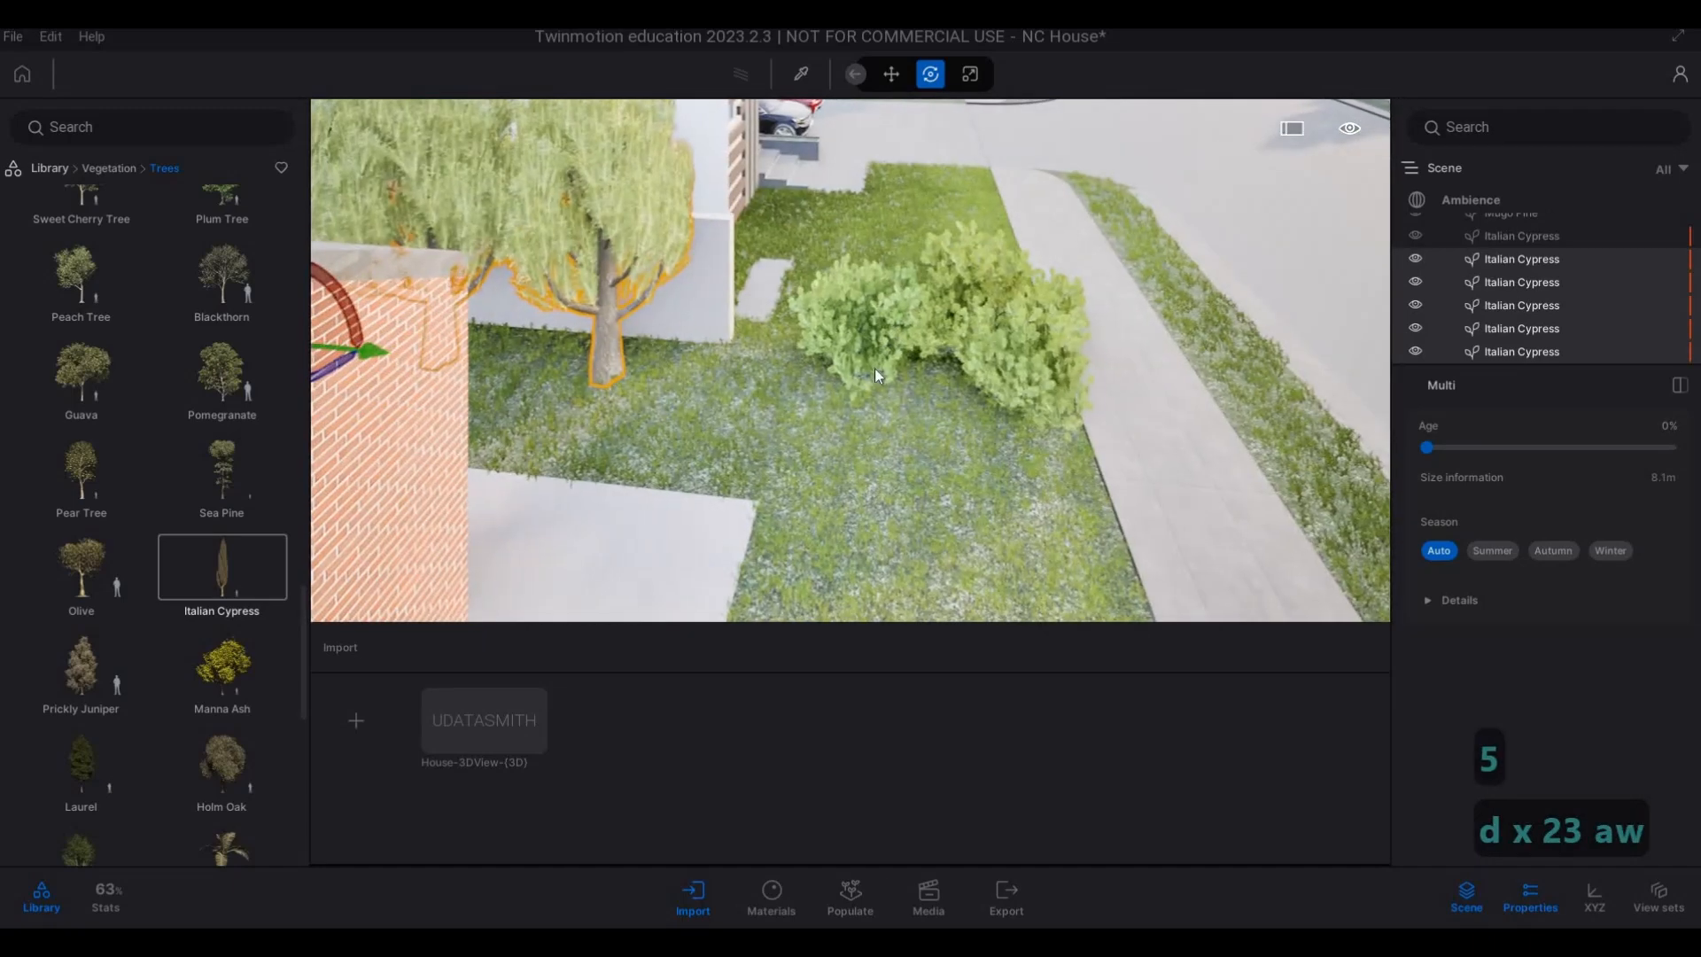
{"action": "left_click", "coordinate": [875, 372]}
{"action": "left_click", "coordinate": [1001, 284]}
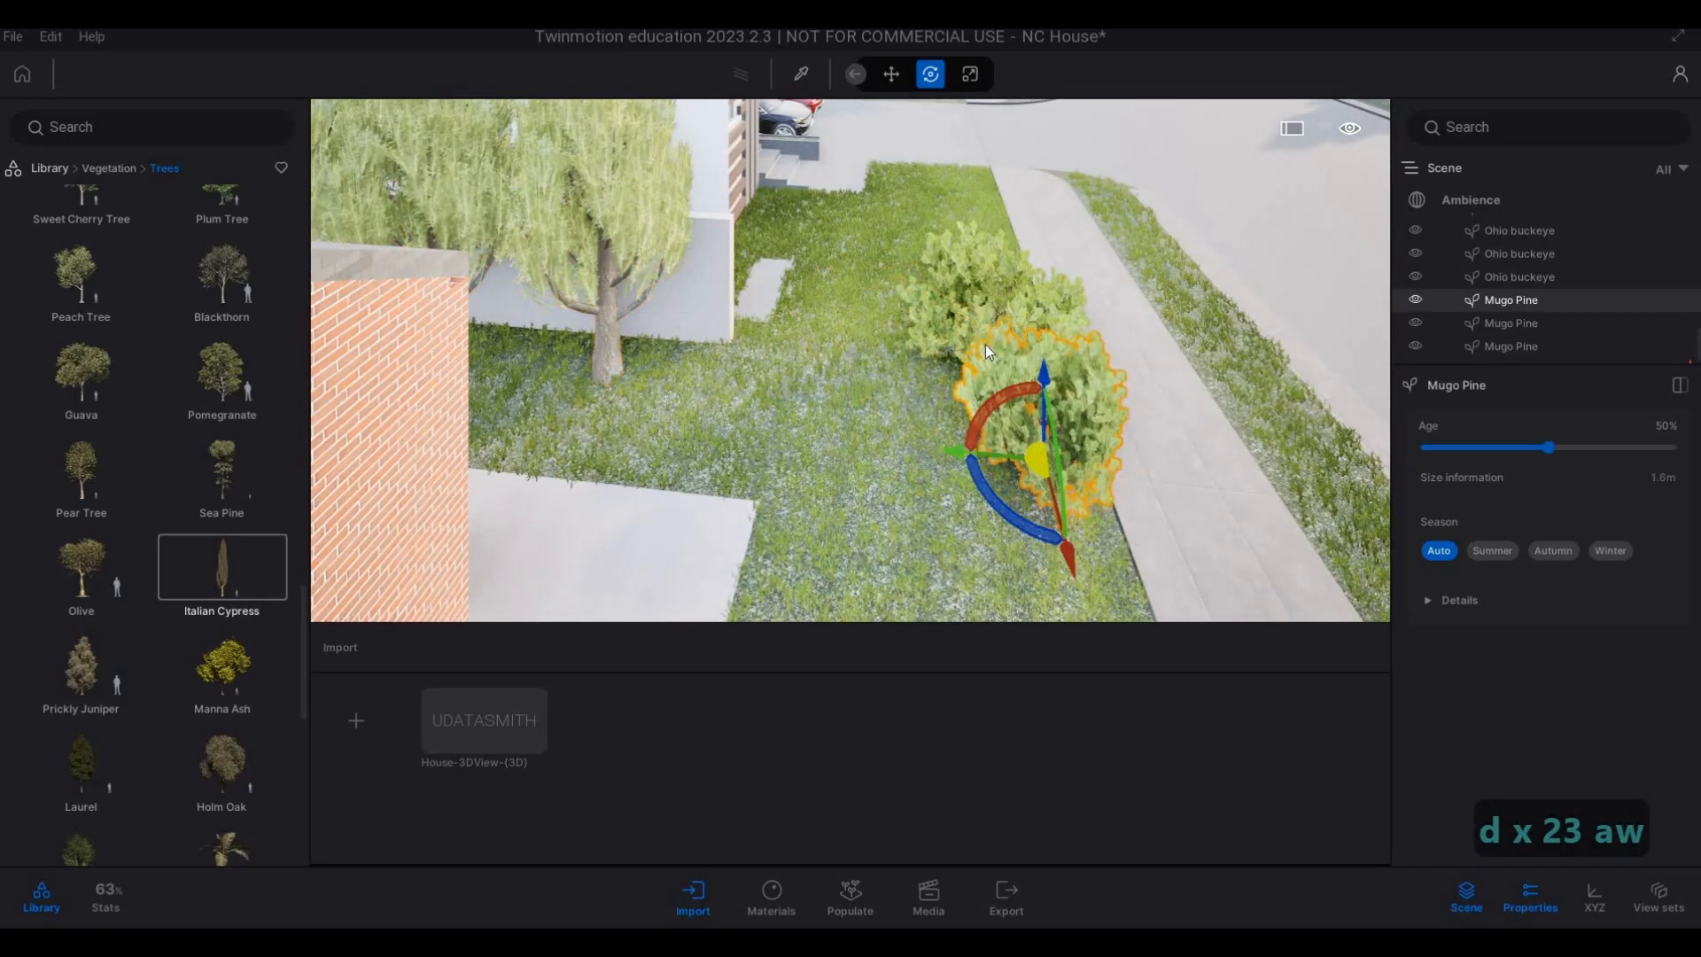
{"action": "left_click_drag", "start_coordinate": [986, 362], "coordinate": [784, 381]}
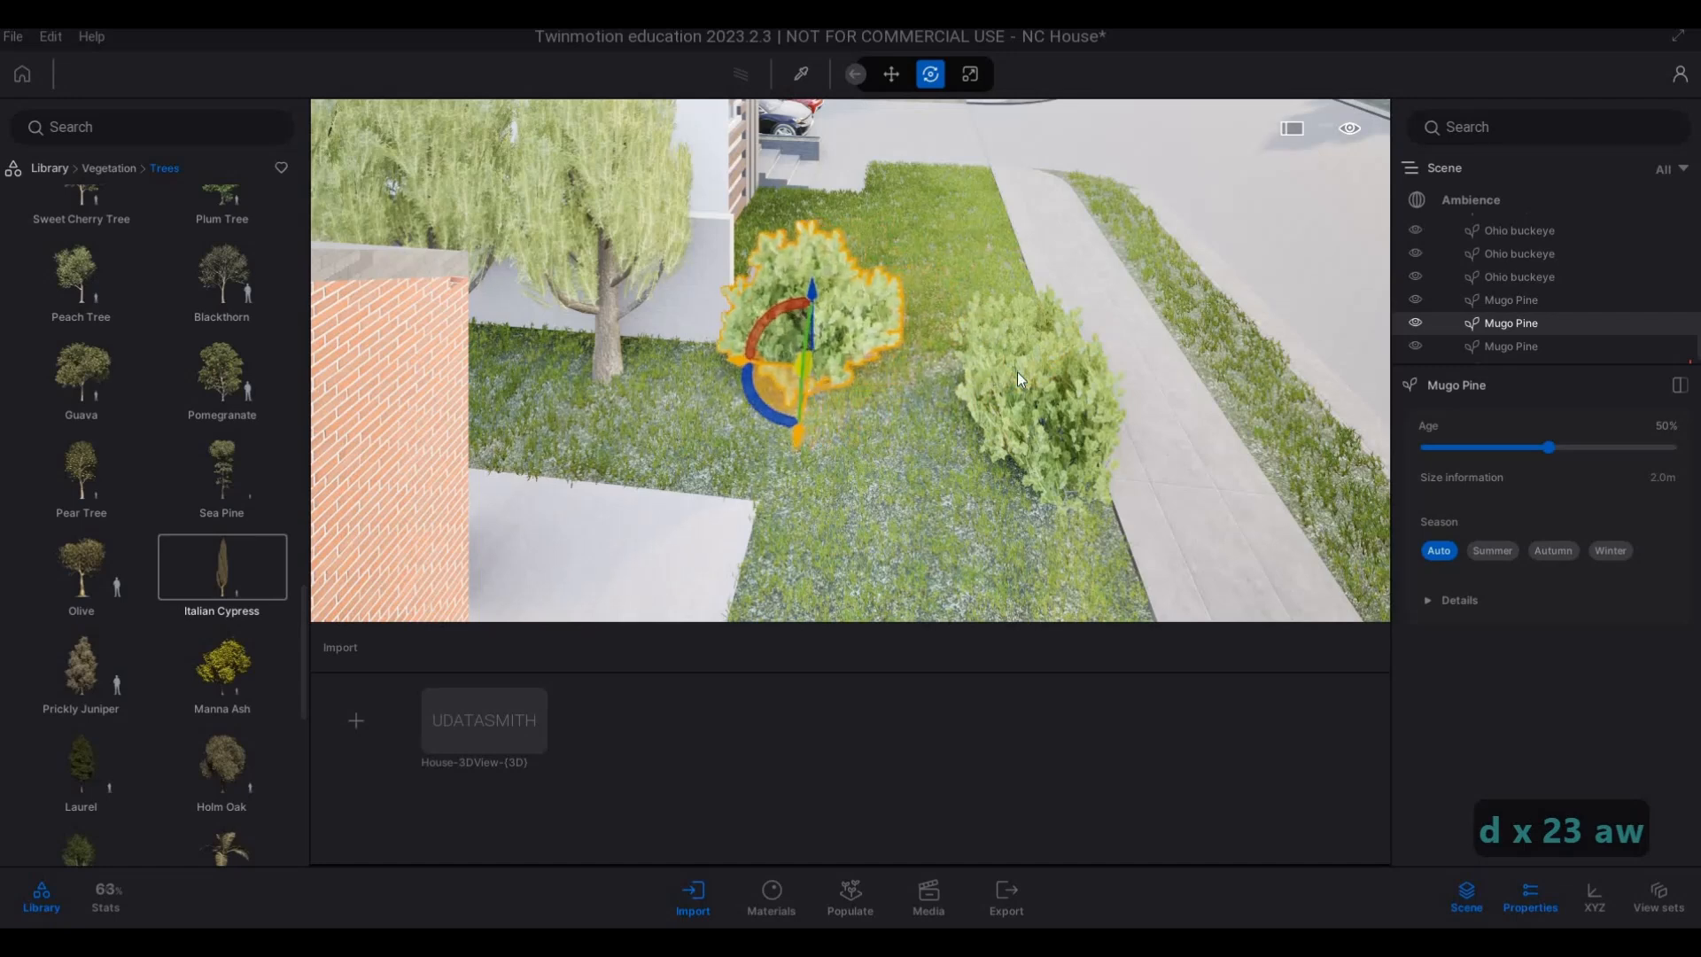
Line up the other two Mugo Pines beside the first one, forming a row across the lawn to the sidewalk.
{"action": "left_click", "coordinate": [1016, 407]}
{"action": "left_click_drag", "start_coordinate": [1015, 405], "coordinate": [1002, 351]}
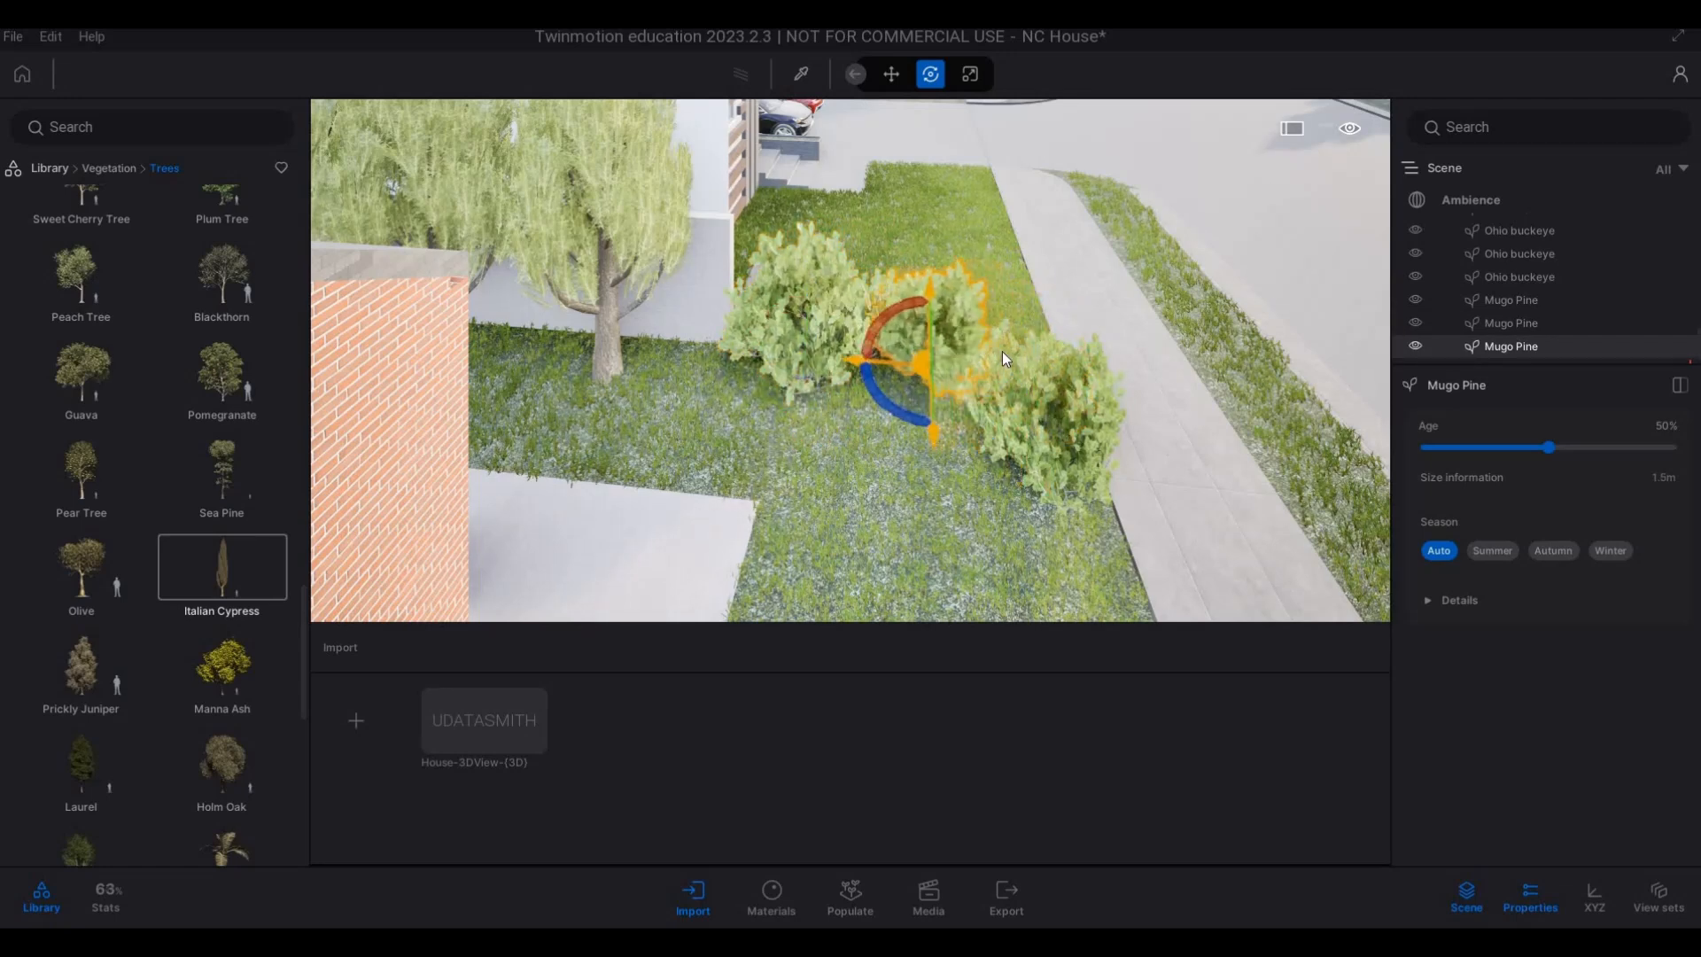
{"action": "left_click", "coordinate": [1058, 458]}
{"action": "left_click_drag", "start_coordinate": [898, 402], "coordinate": [1034, 326]}
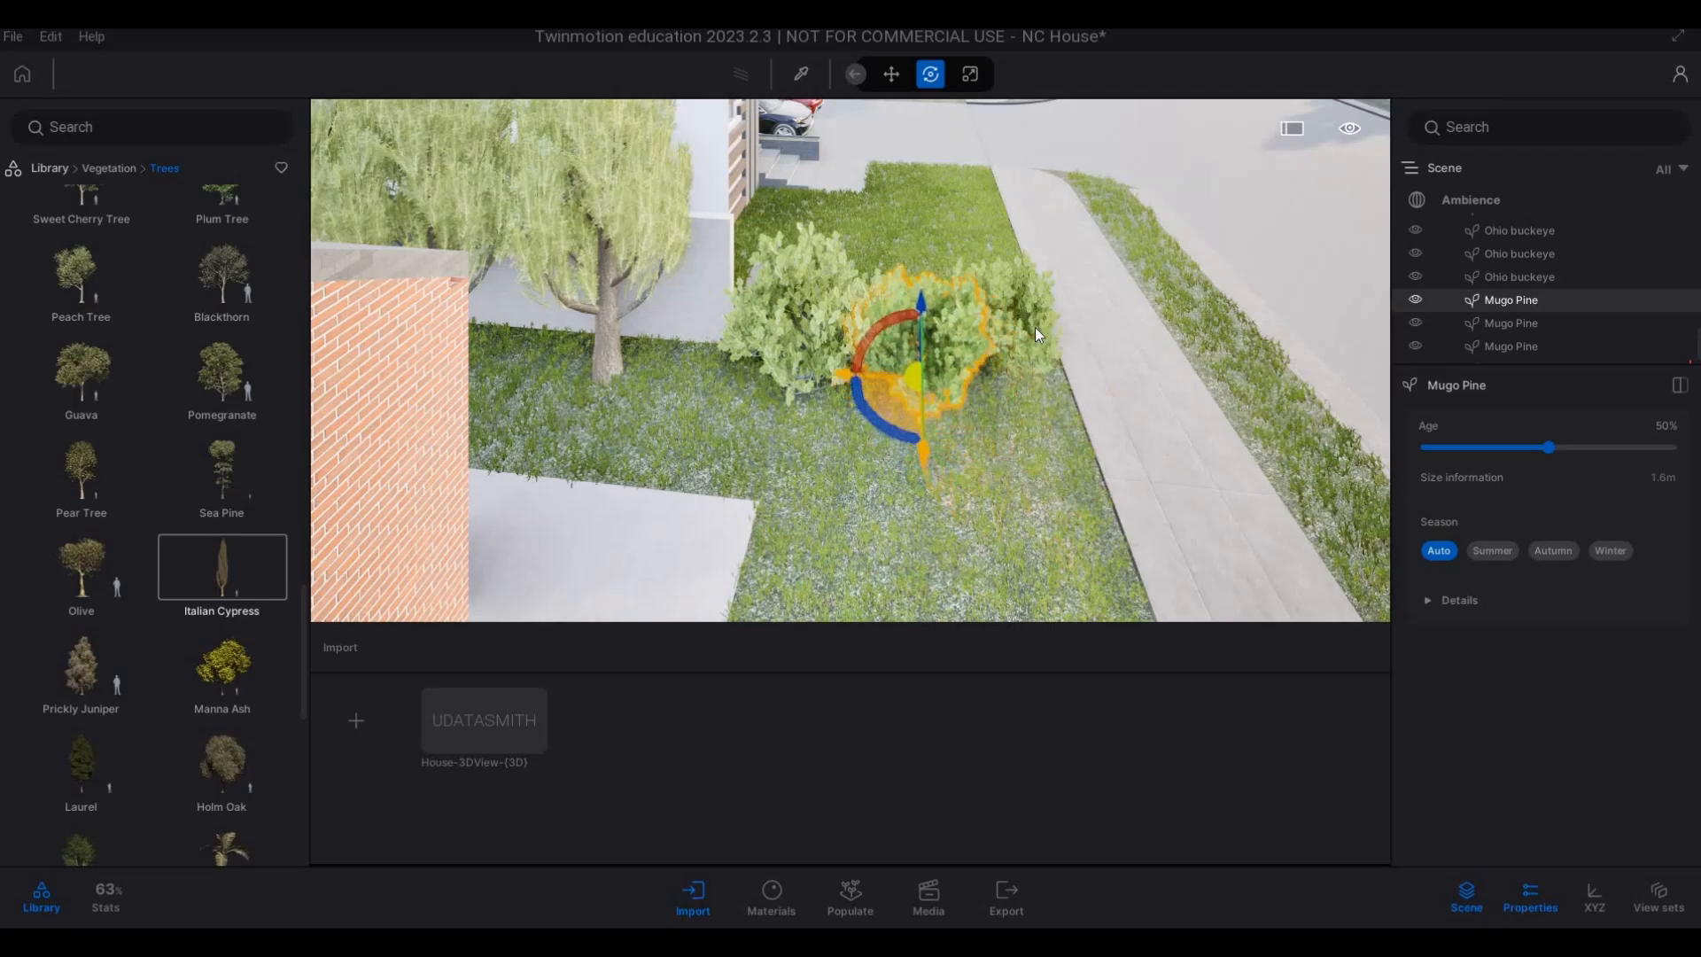
{"action": "left_click", "coordinate": [1008, 405]}
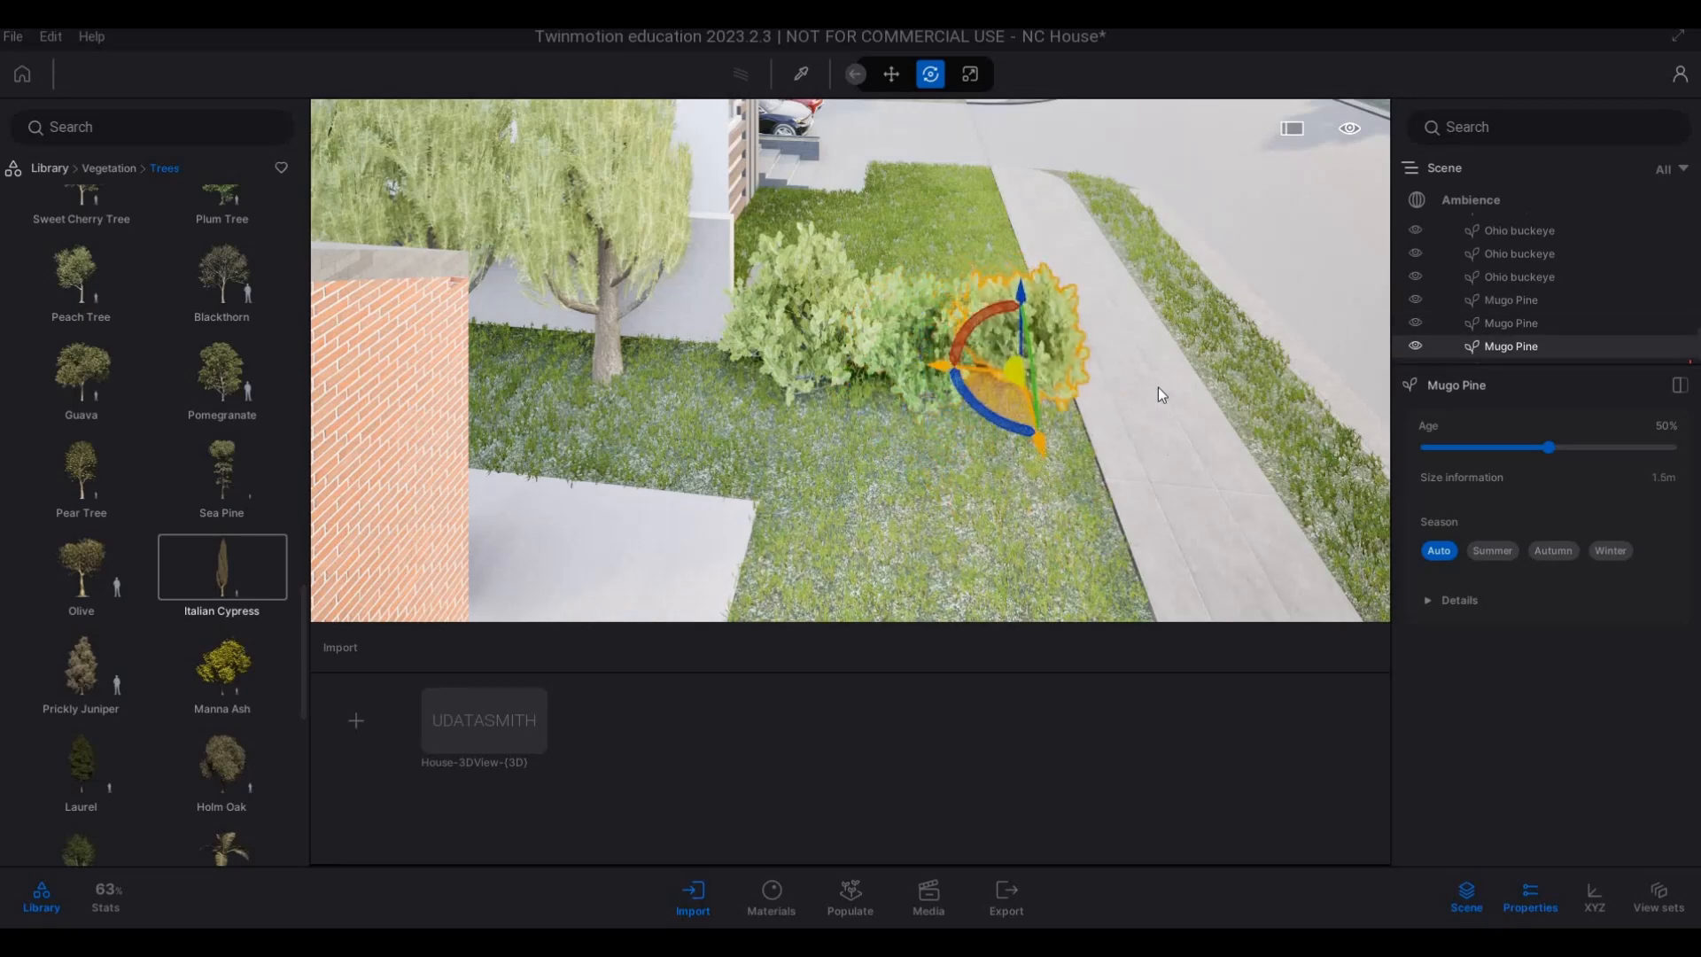
Reposition the front Vine maple on the lawn bordering the main house's driveway.
{"action": "key", "text": "Escape"}
{"action": "key", "text": "d"}
{"action": "key", "text": "s"}
{"action": "key", "text": "s"}
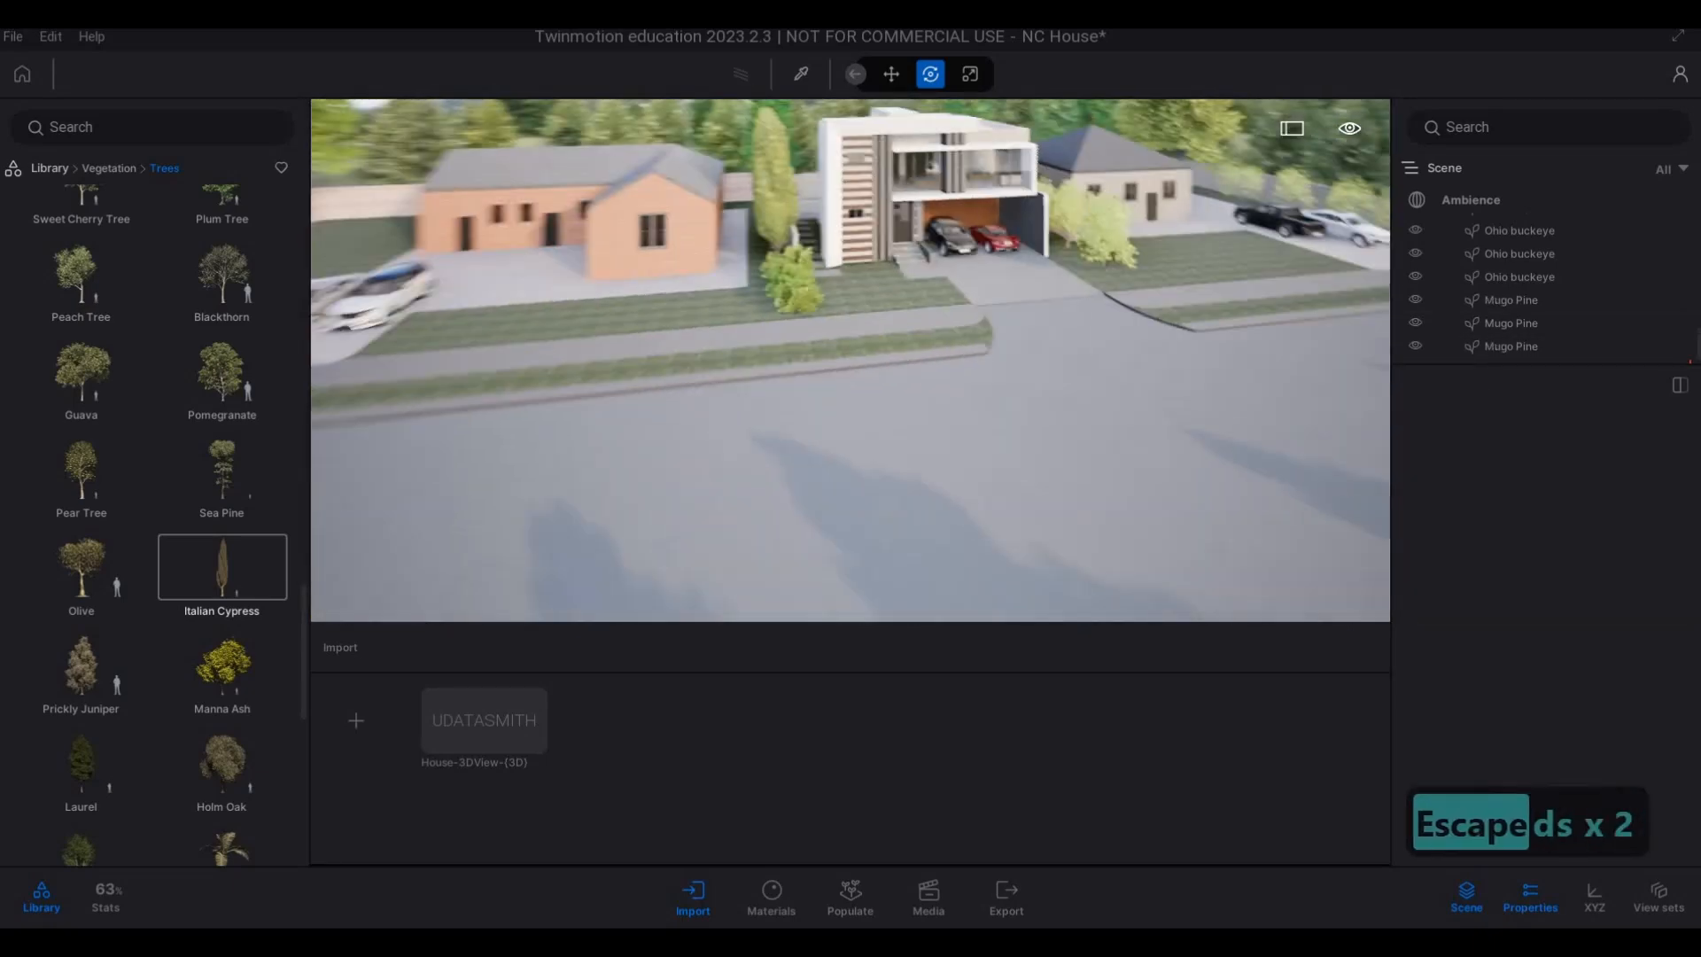
{"action": "key", "text": "e"}
{"action": "key", "text": "w"}
{"action": "key", "text": "q"}
{"action": "key", "text": "d"}
{"action": "key", "text": "w"}
{"action": "key", "text": "q"}
{"action": "key", "text": "q"}
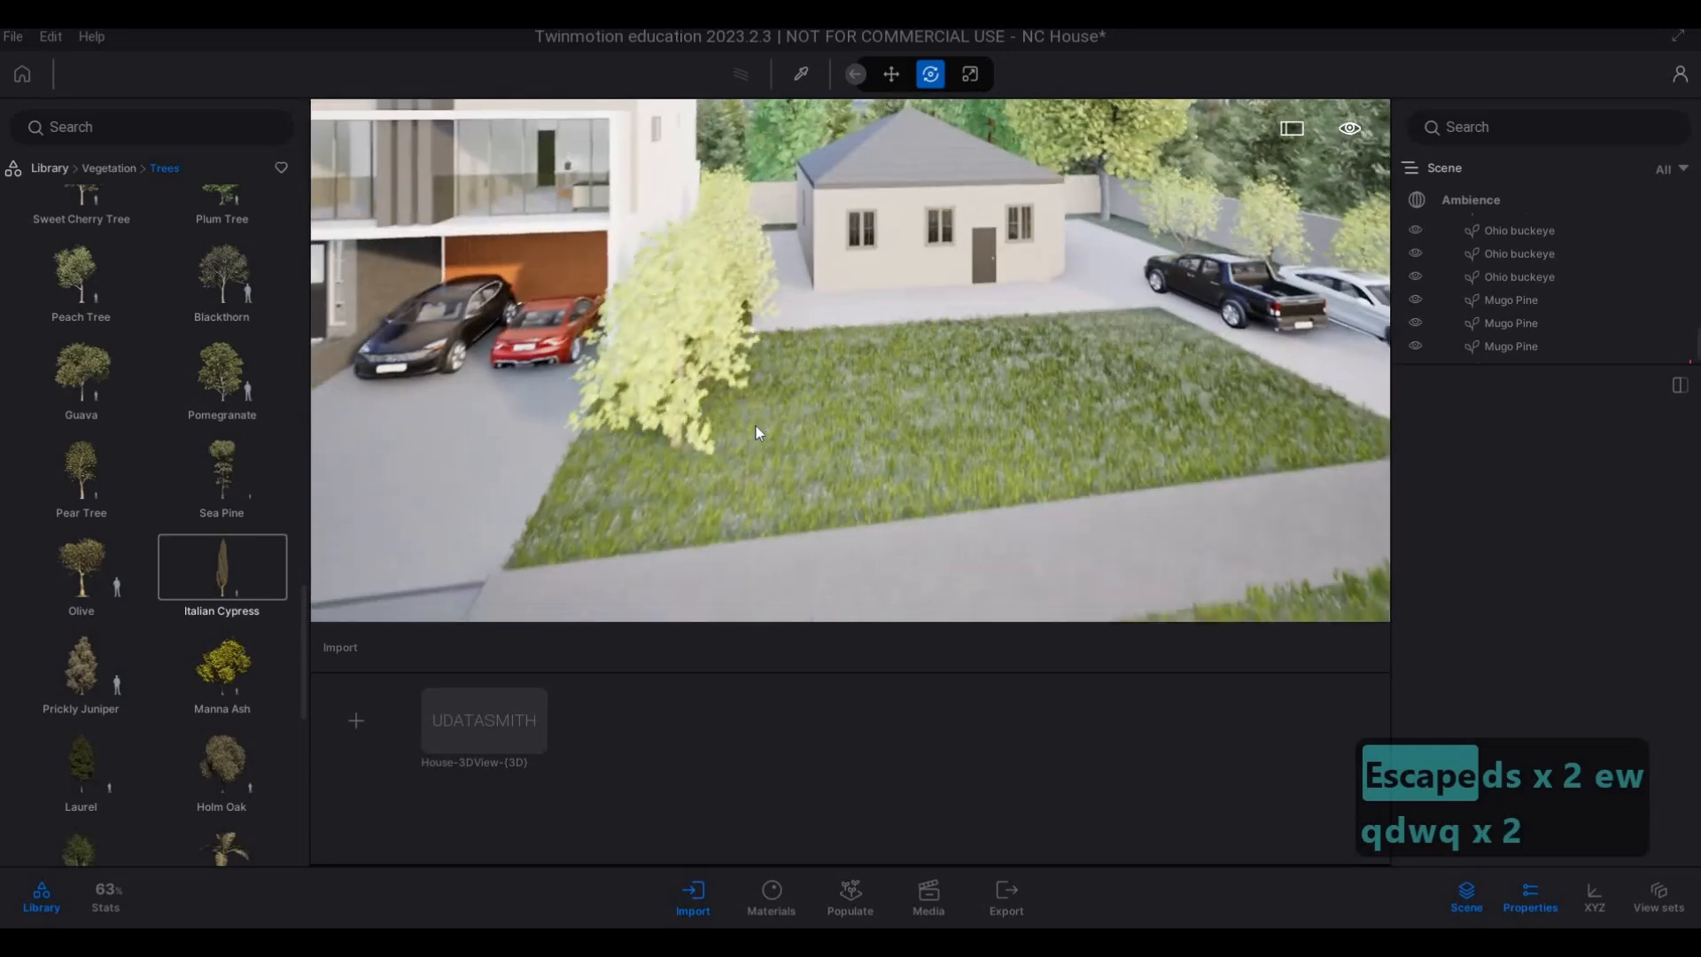
{"action": "key", "text": "a"}
{"action": "key", "text": "a"}
{"action": "left_click", "coordinate": [860, 439]}
{"action": "key", "text": "a"}
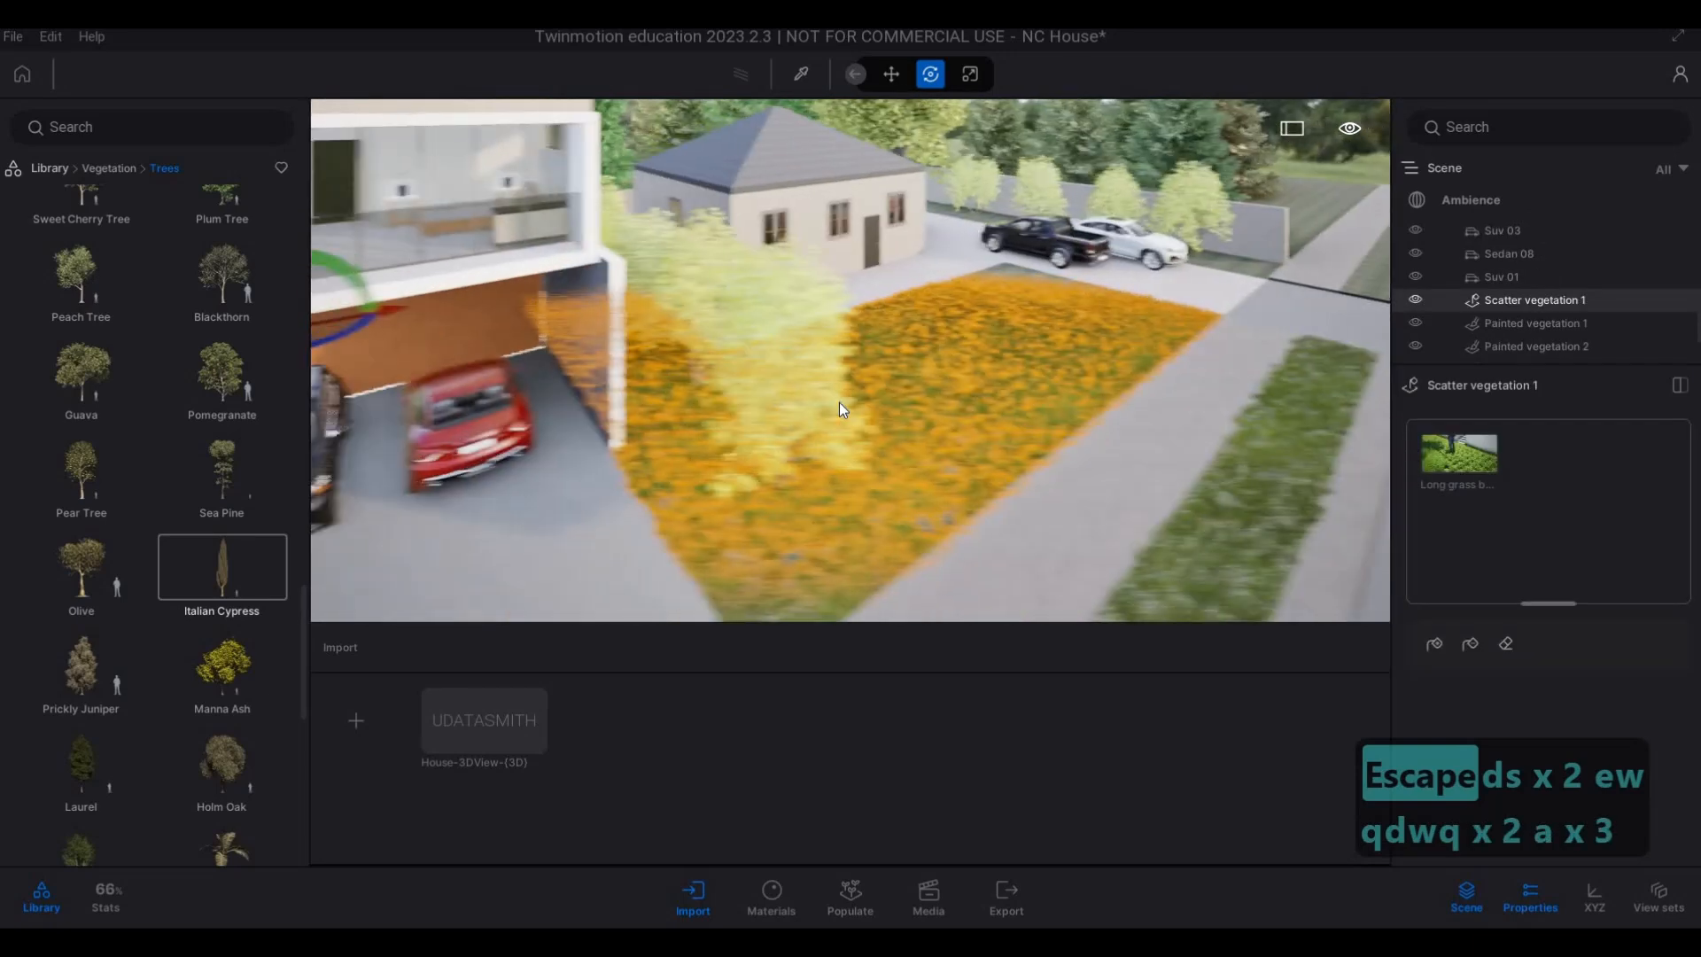
{"action": "key", "text": "grave"}
{"action": "left_click", "coordinate": [845, 381]}
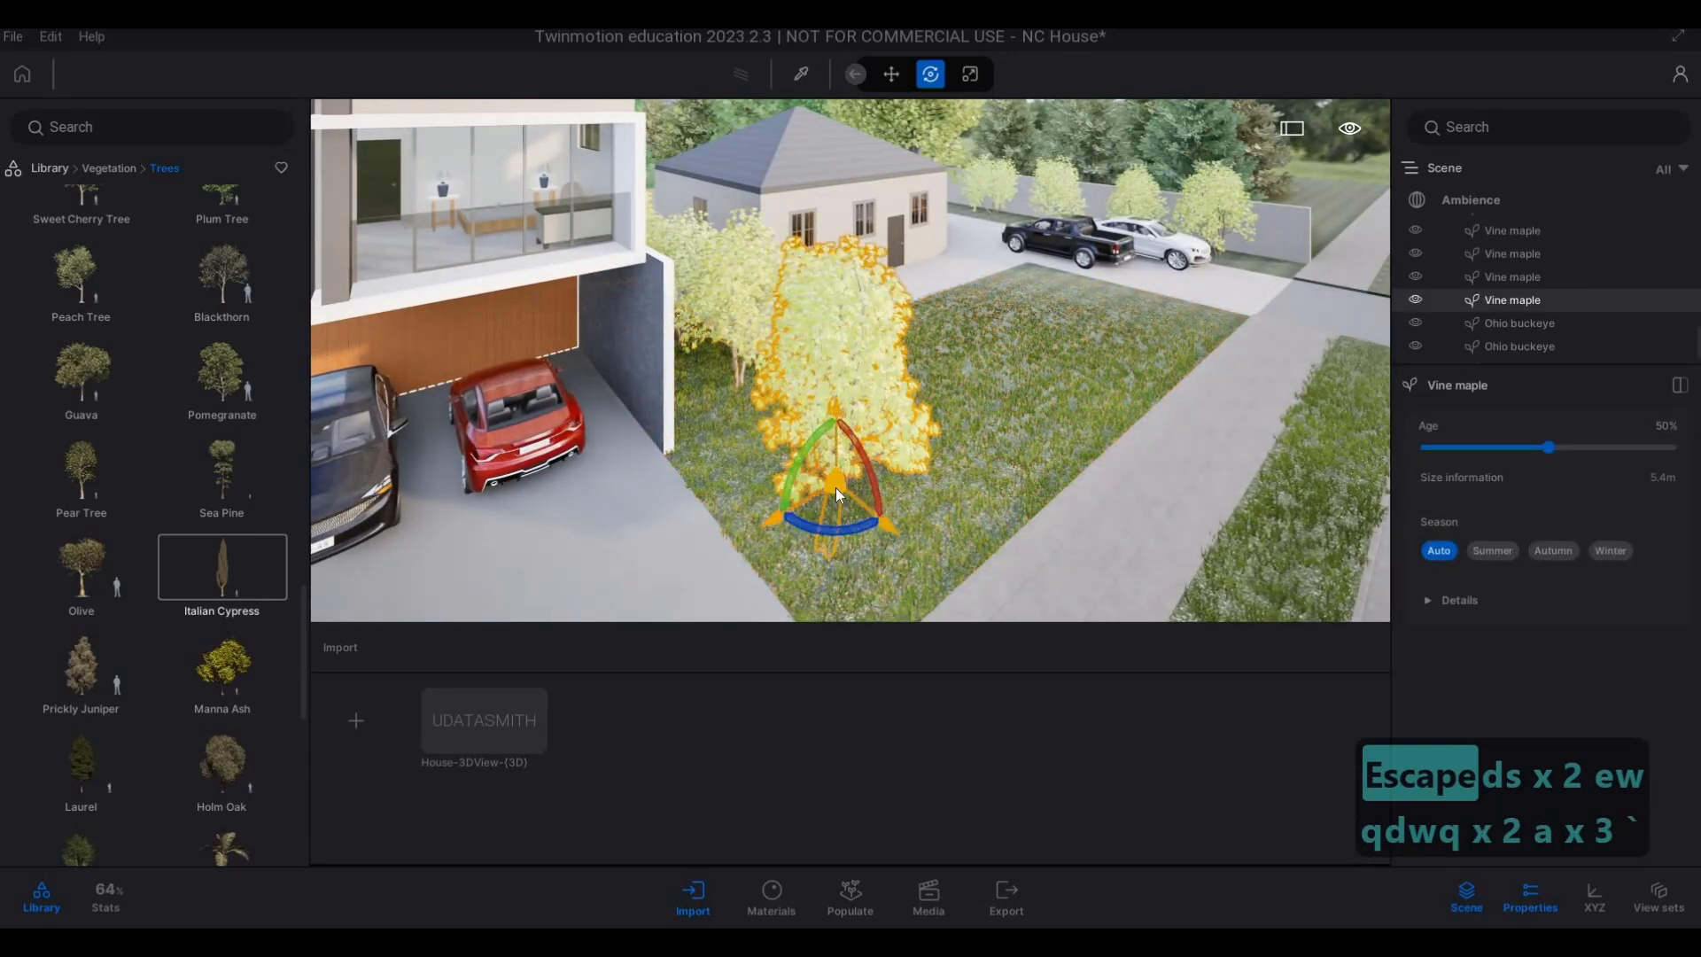
{"action": "key", "text": "Escape"}
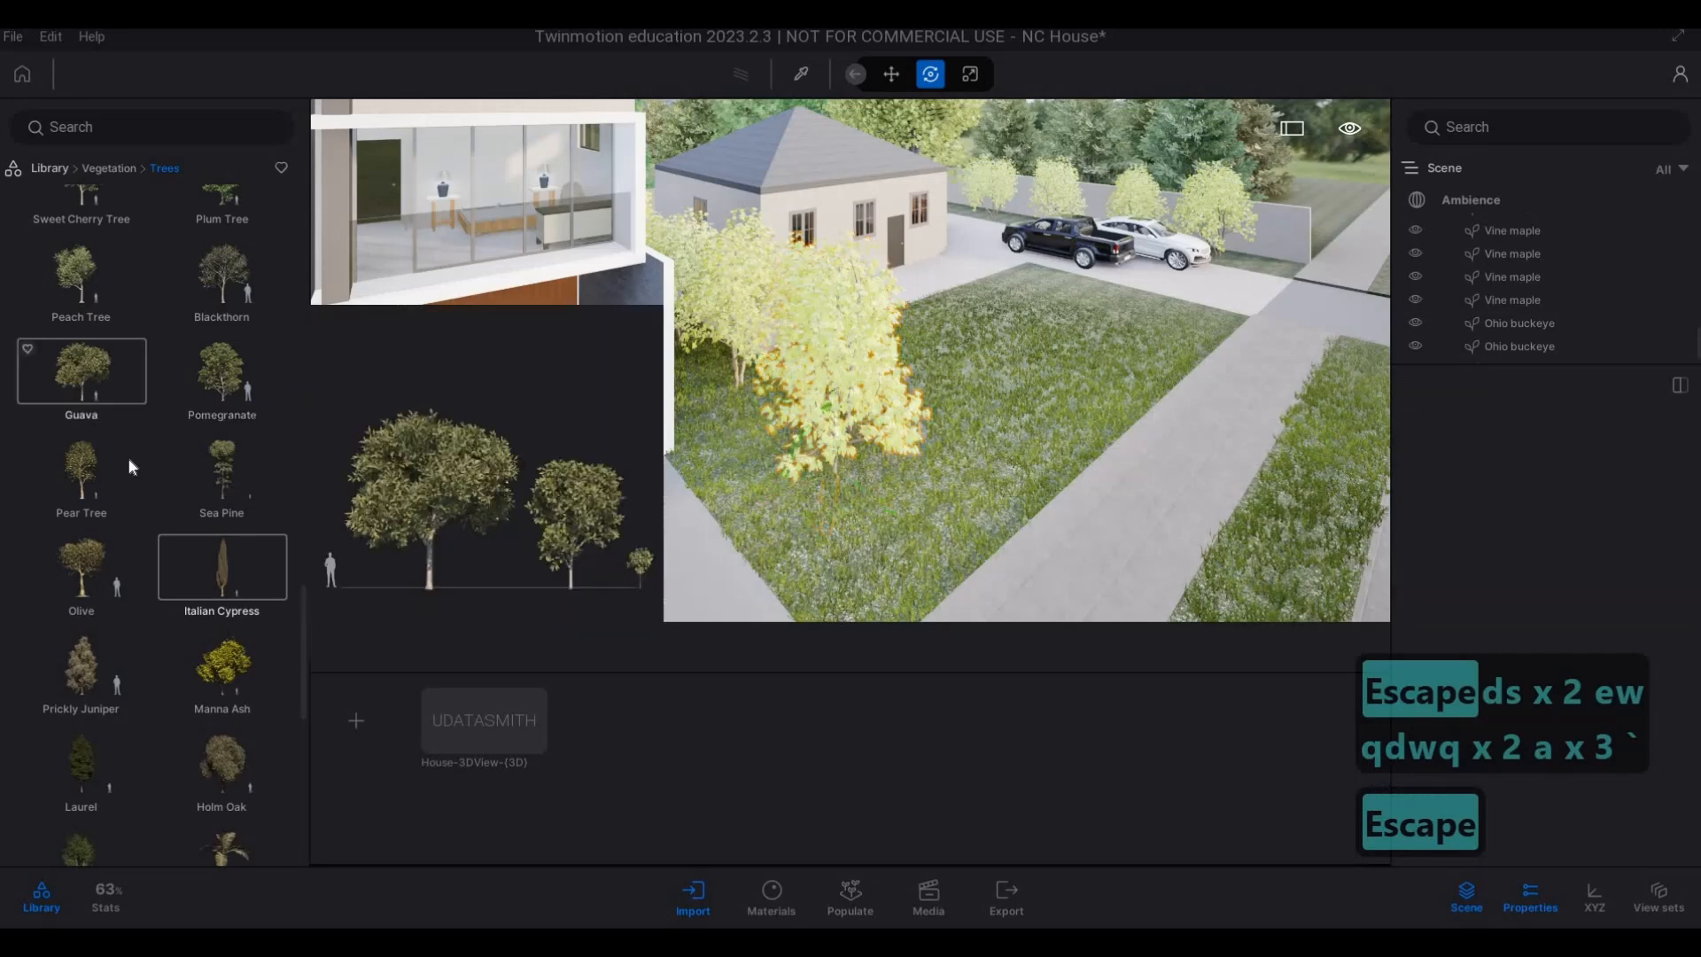
{"action": "scroll", "coordinate": [131, 467], "scroll_direction": "down", "scroll_amount": 2}
{"action": "scroll", "coordinate": [131, 466], "scroll_direction": "down", "scroll_amount": 3}
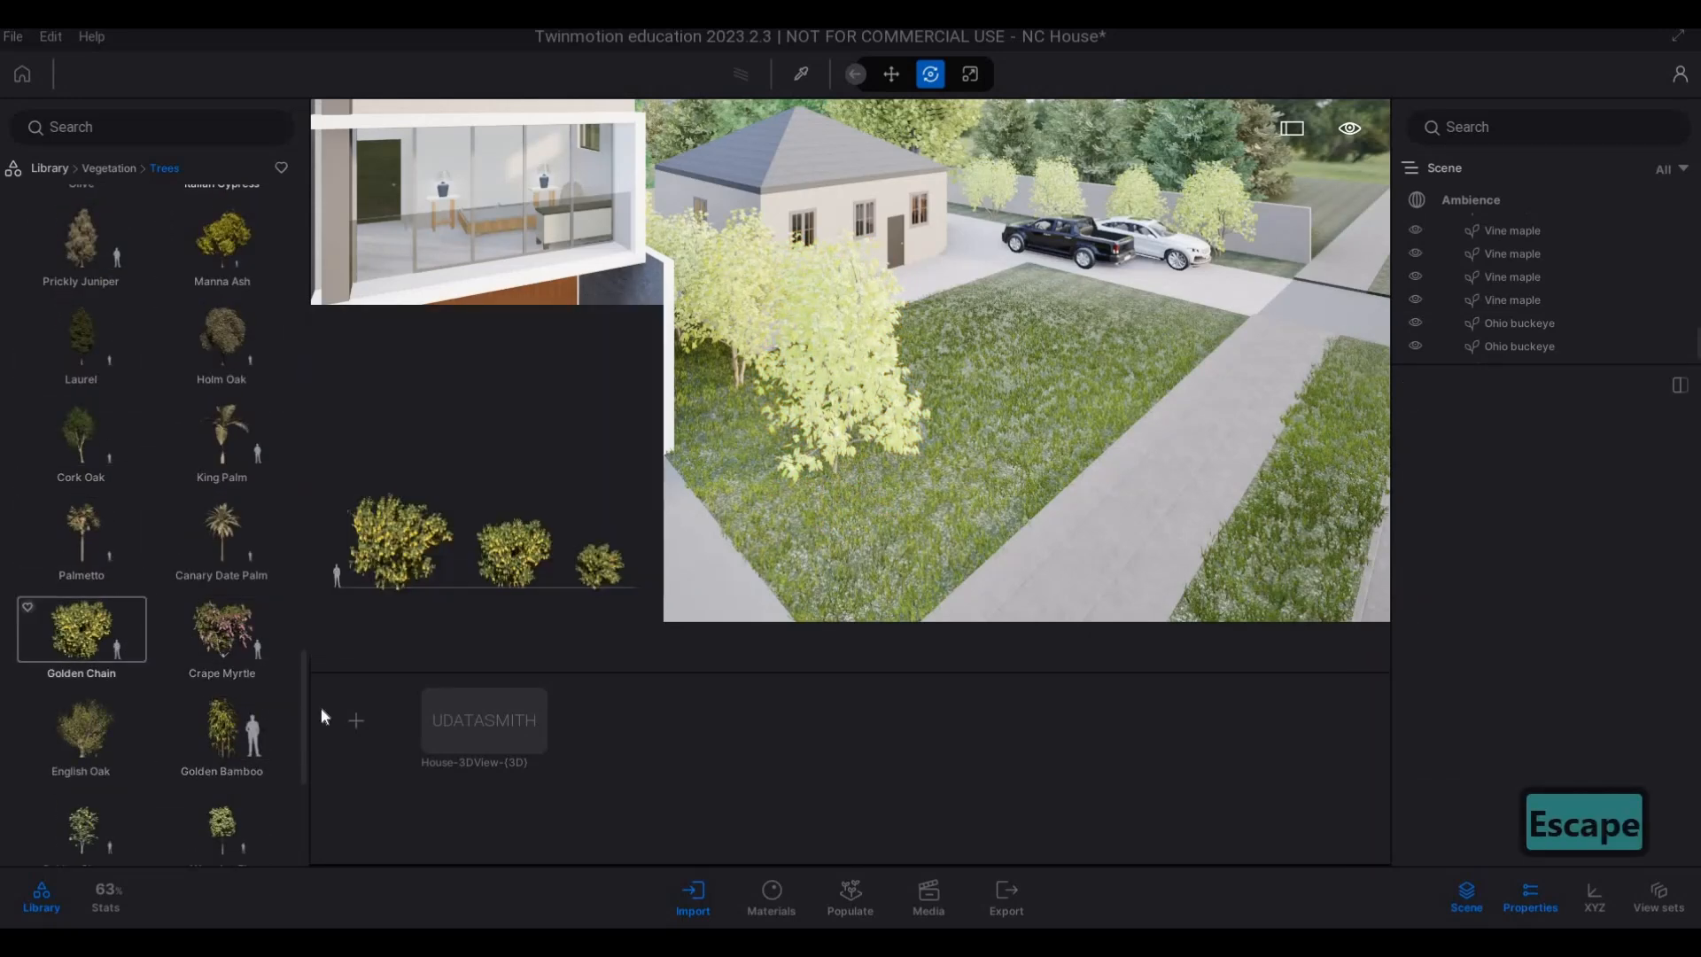
{"action": "scroll", "coordinate": [209, 726], "scroll_direction": "down", "scroll_amount": 1}
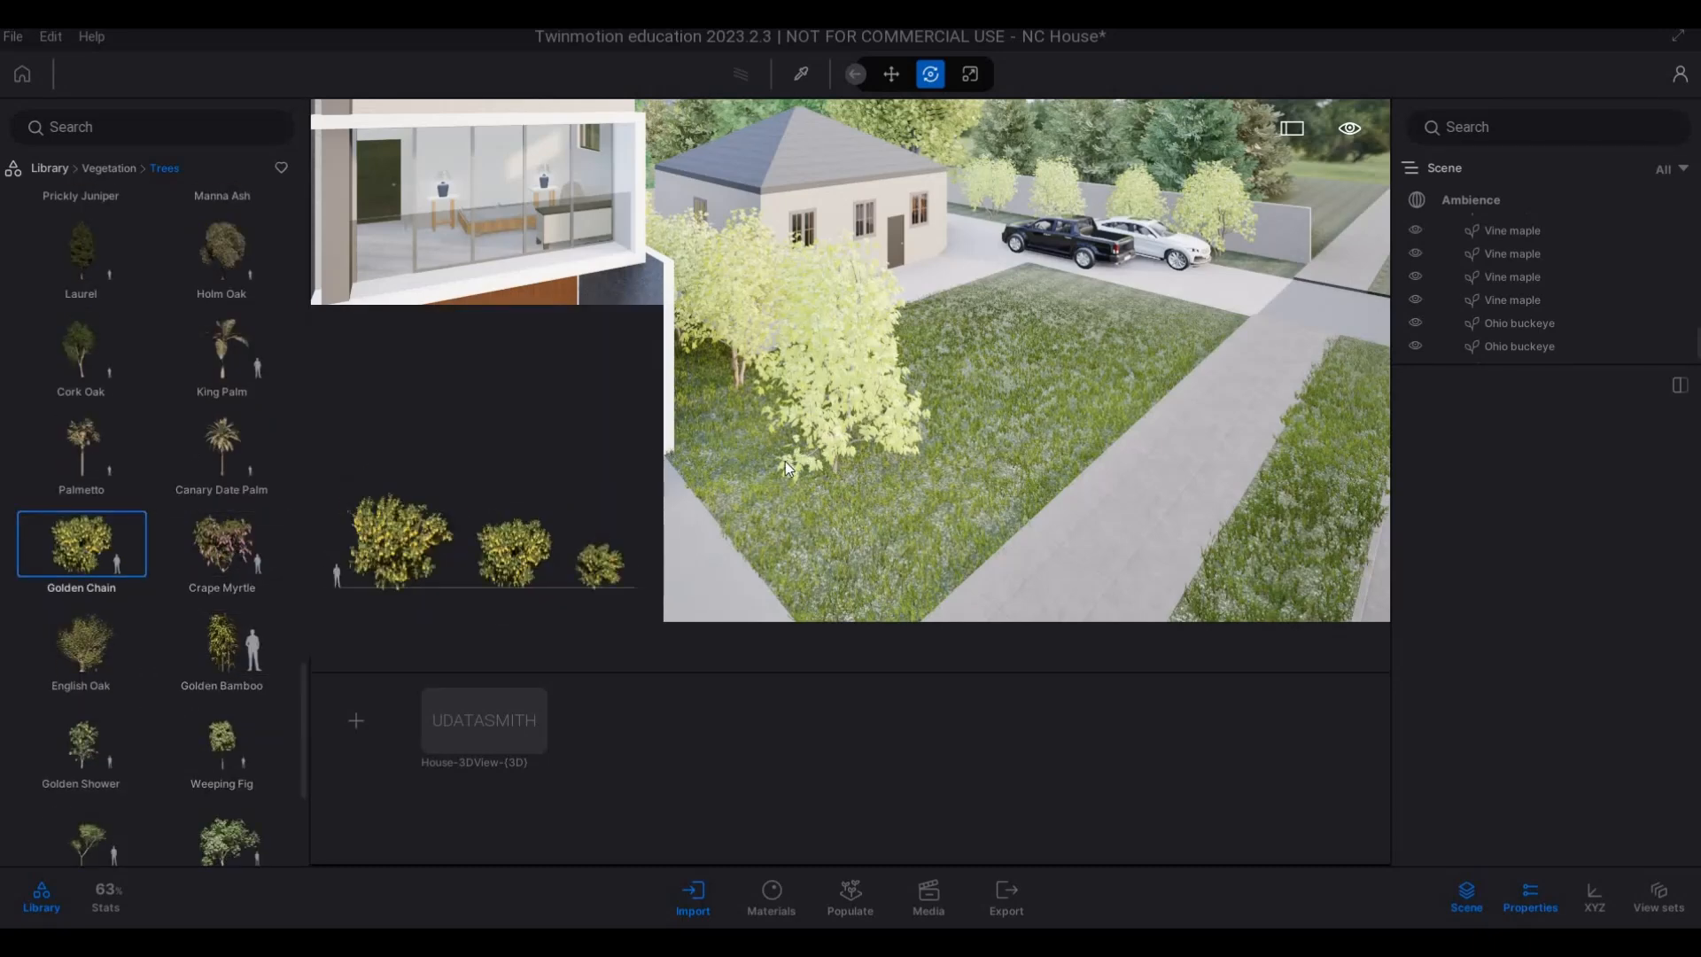
{"action": "left_click_drag", "start_coordinate": [787, 469], "coordinate": [845, 513]}
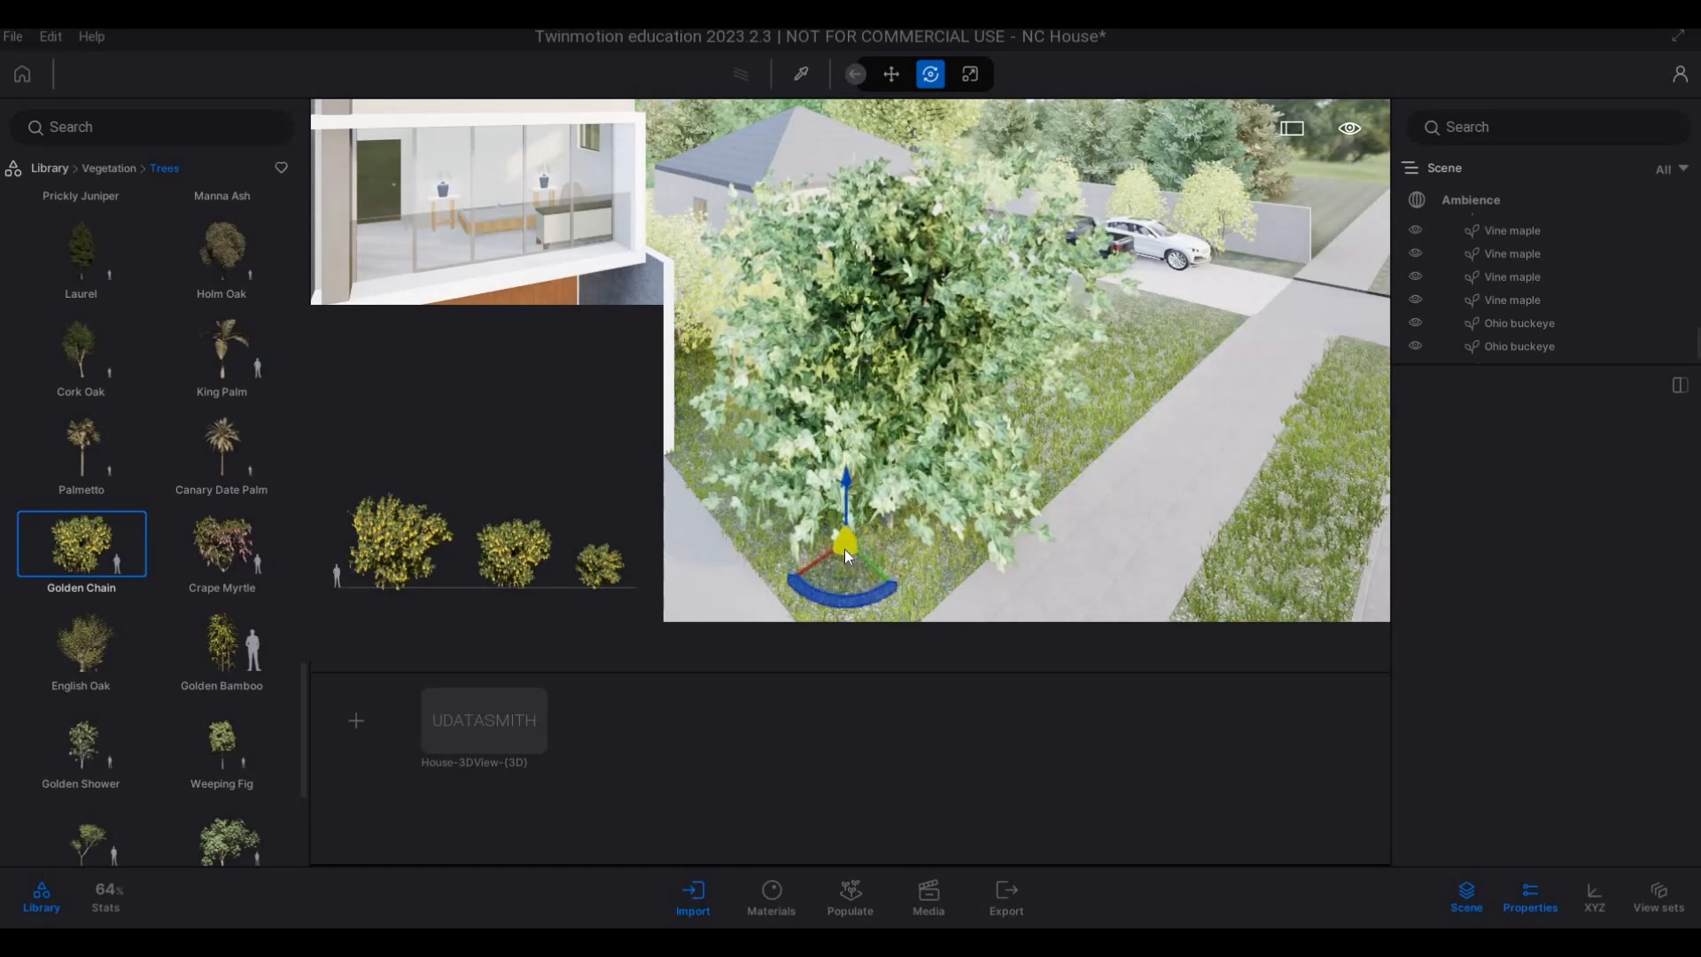
{"action": "key", "text": "Escape"}
Place three Common Rhododendrons in a row along the driveway edge of the lawn, beside the Vine maples.
{"action": "scroll", "coordinate": [133, 688], "scroll_direction": "down", "scroll_amount": 1}
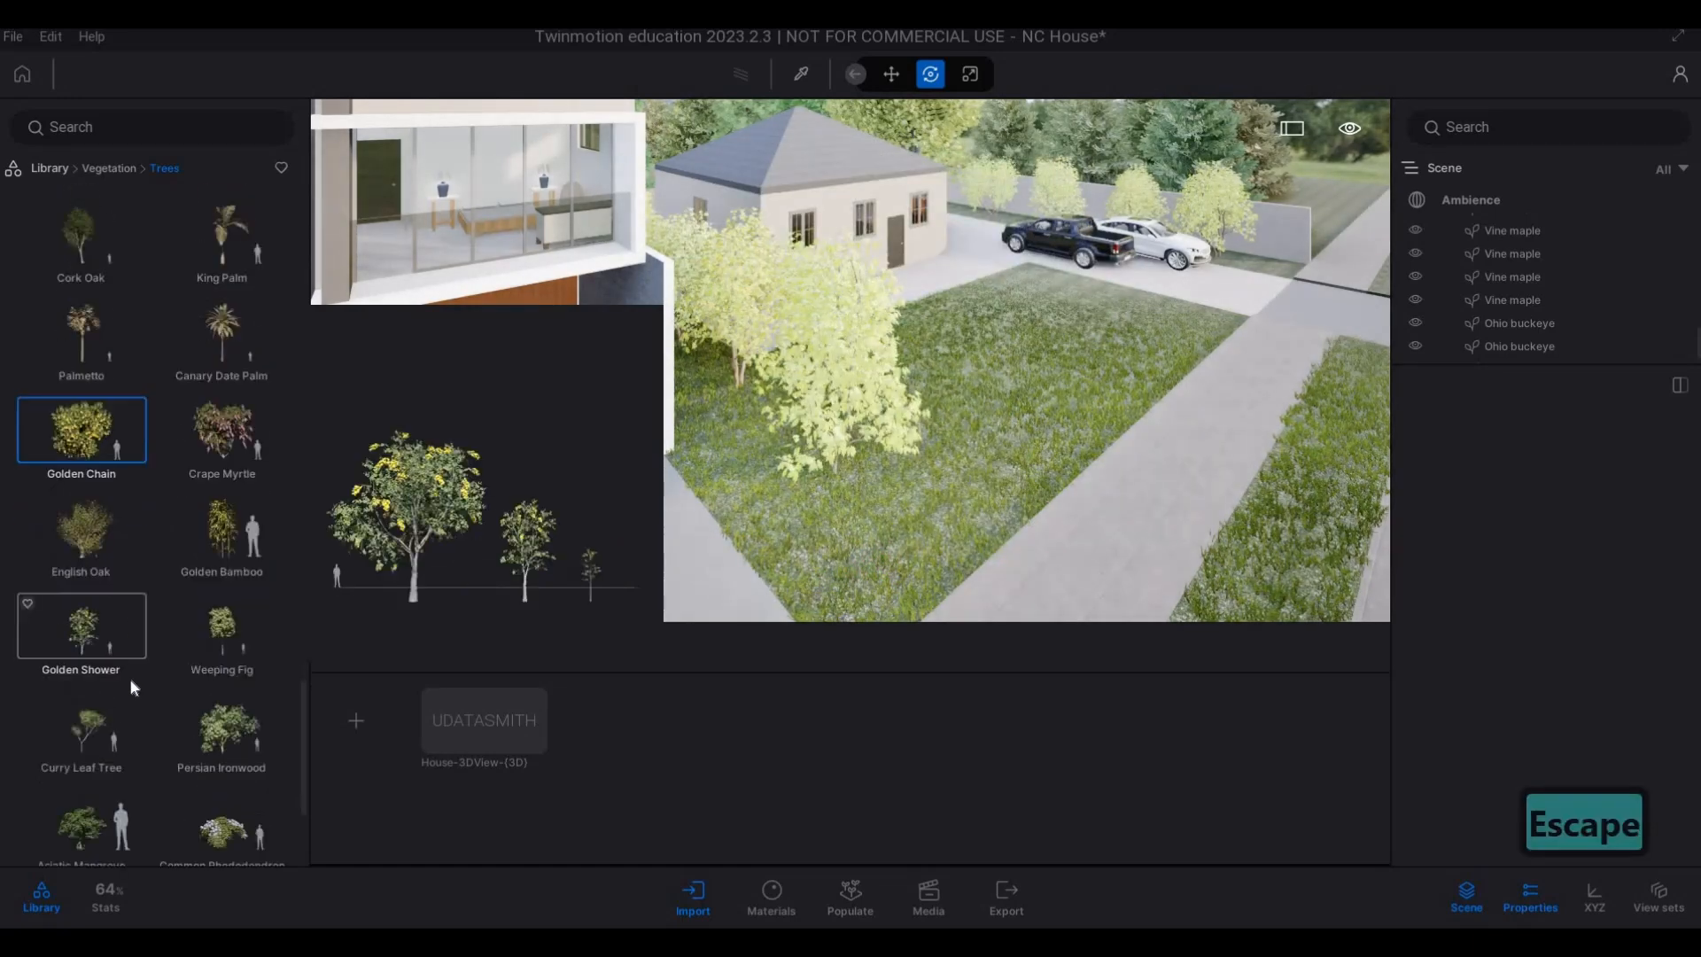
{"action": "scroll", "coordinate": [133, 687], "scroll_direction": "down", "scroll_amount": 2}
{"action": "key", "text": "Escape"}
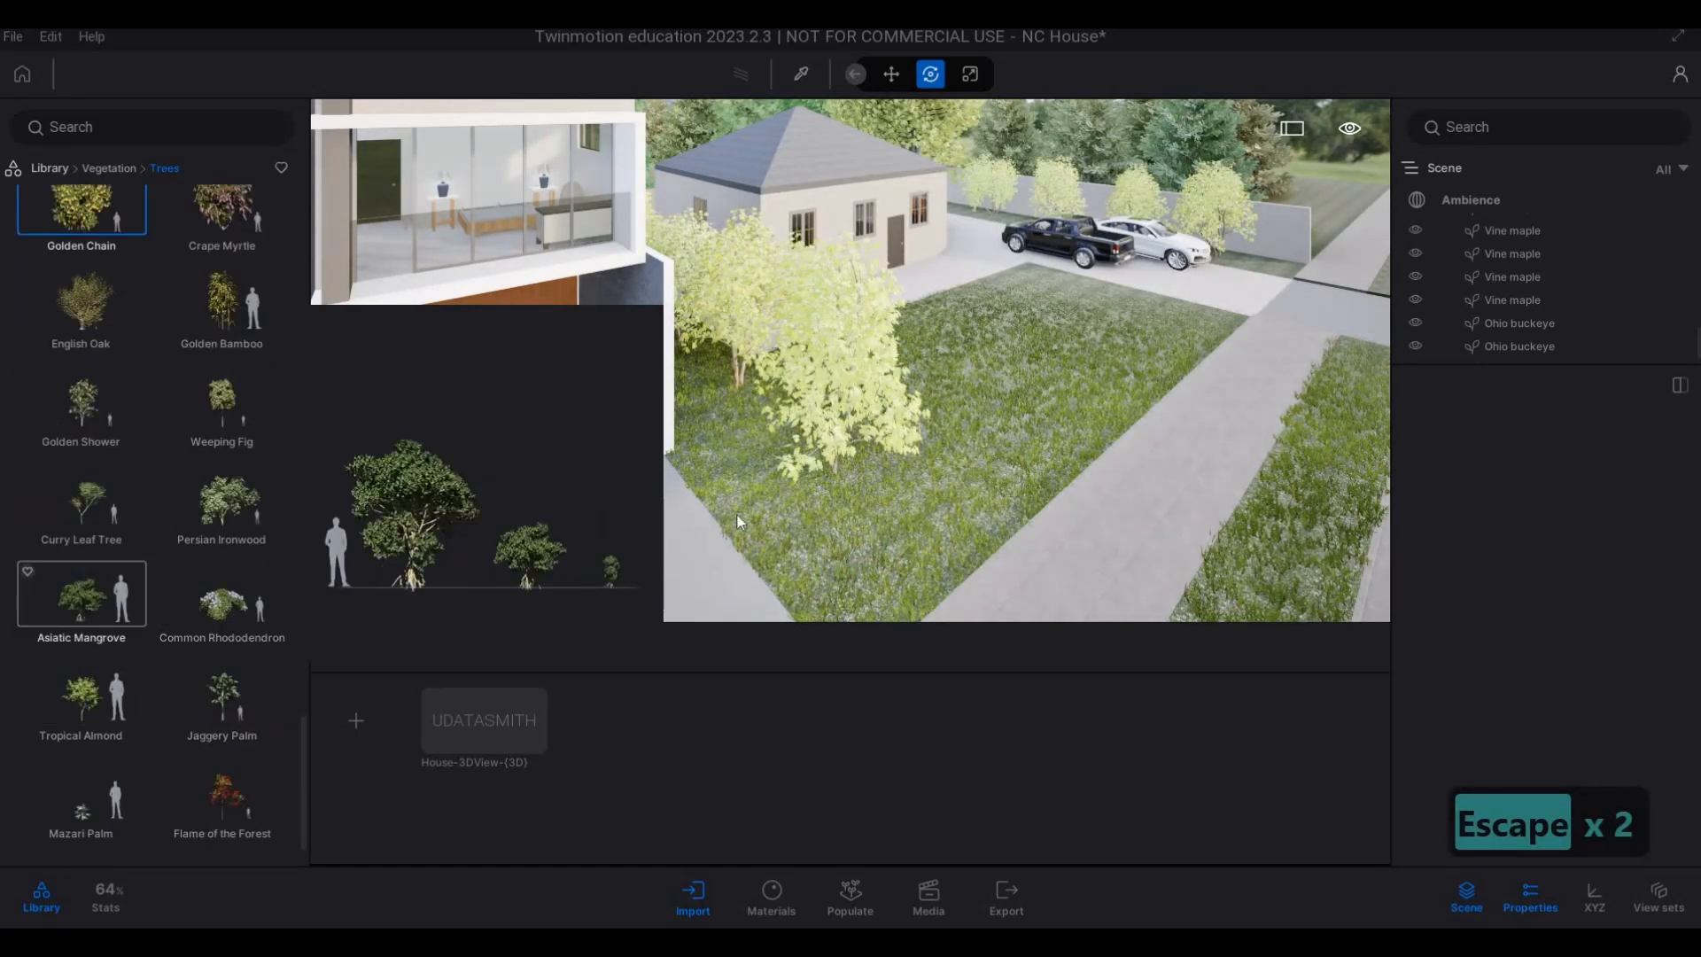
{"action": "left_click_drag", "start_coordinate": [734, 453], "coordinate": [732, 453]}
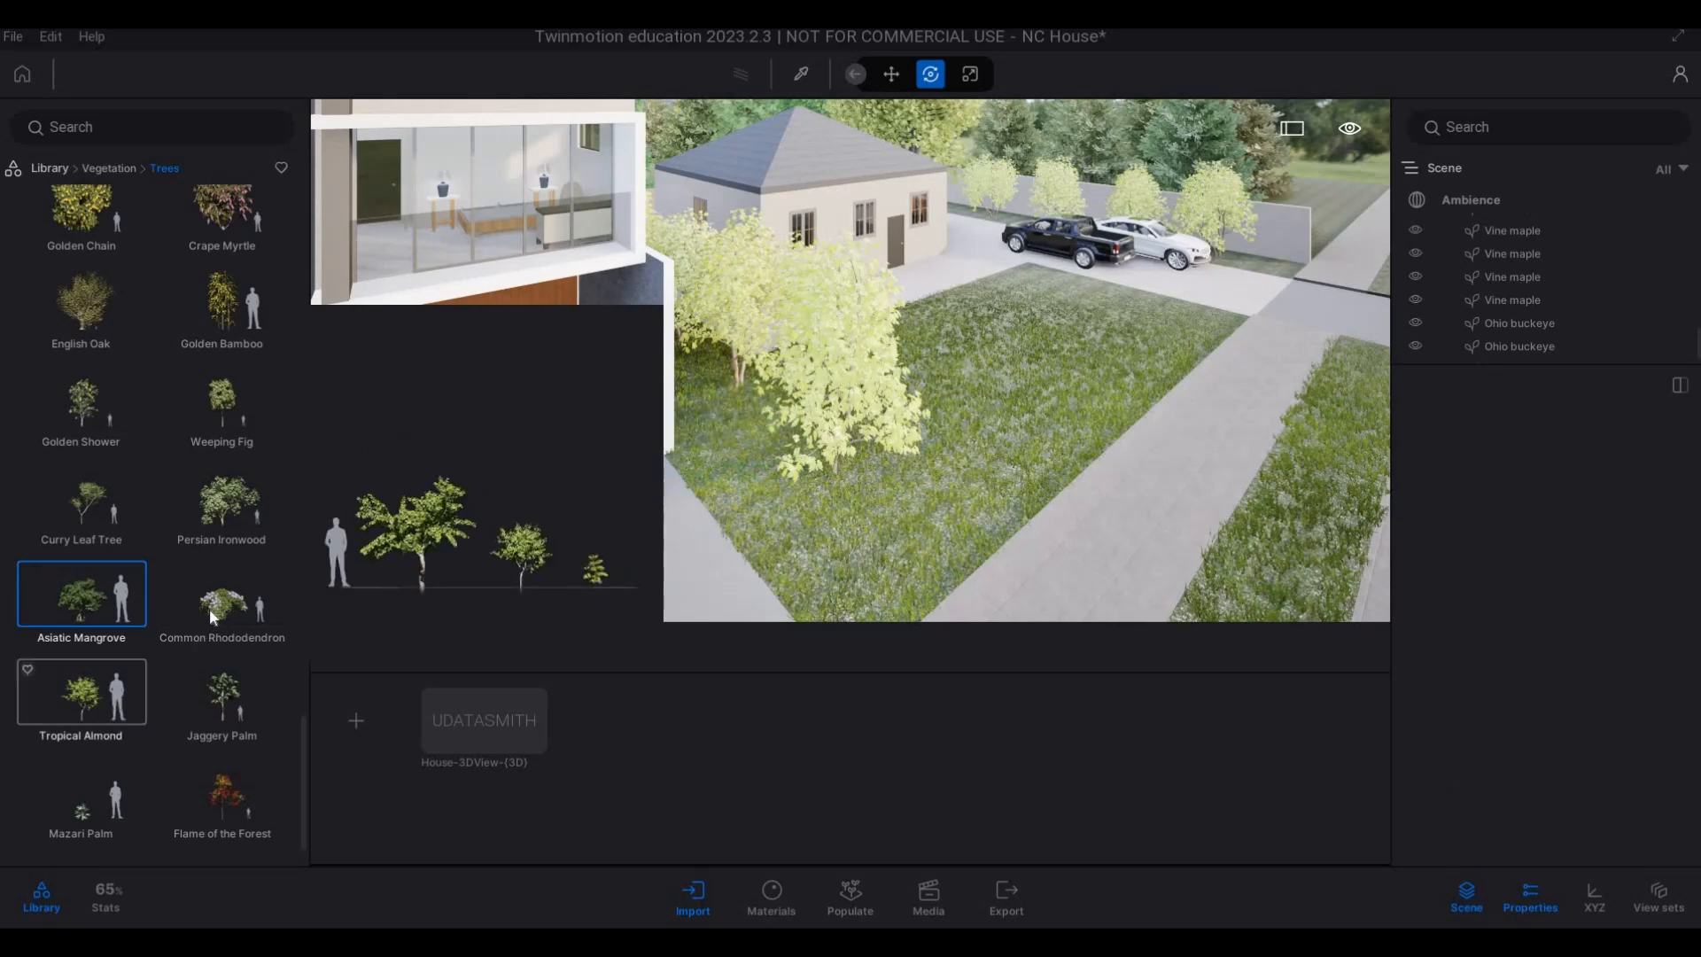
{"action": "left_click_drag", "start_coordinate": [209, 608], "coordinate": [1072, 544]}
{"action": "scroll", "coordinate": [1072, 544], "scroll_direction": "down", "scroll_amount": 4}
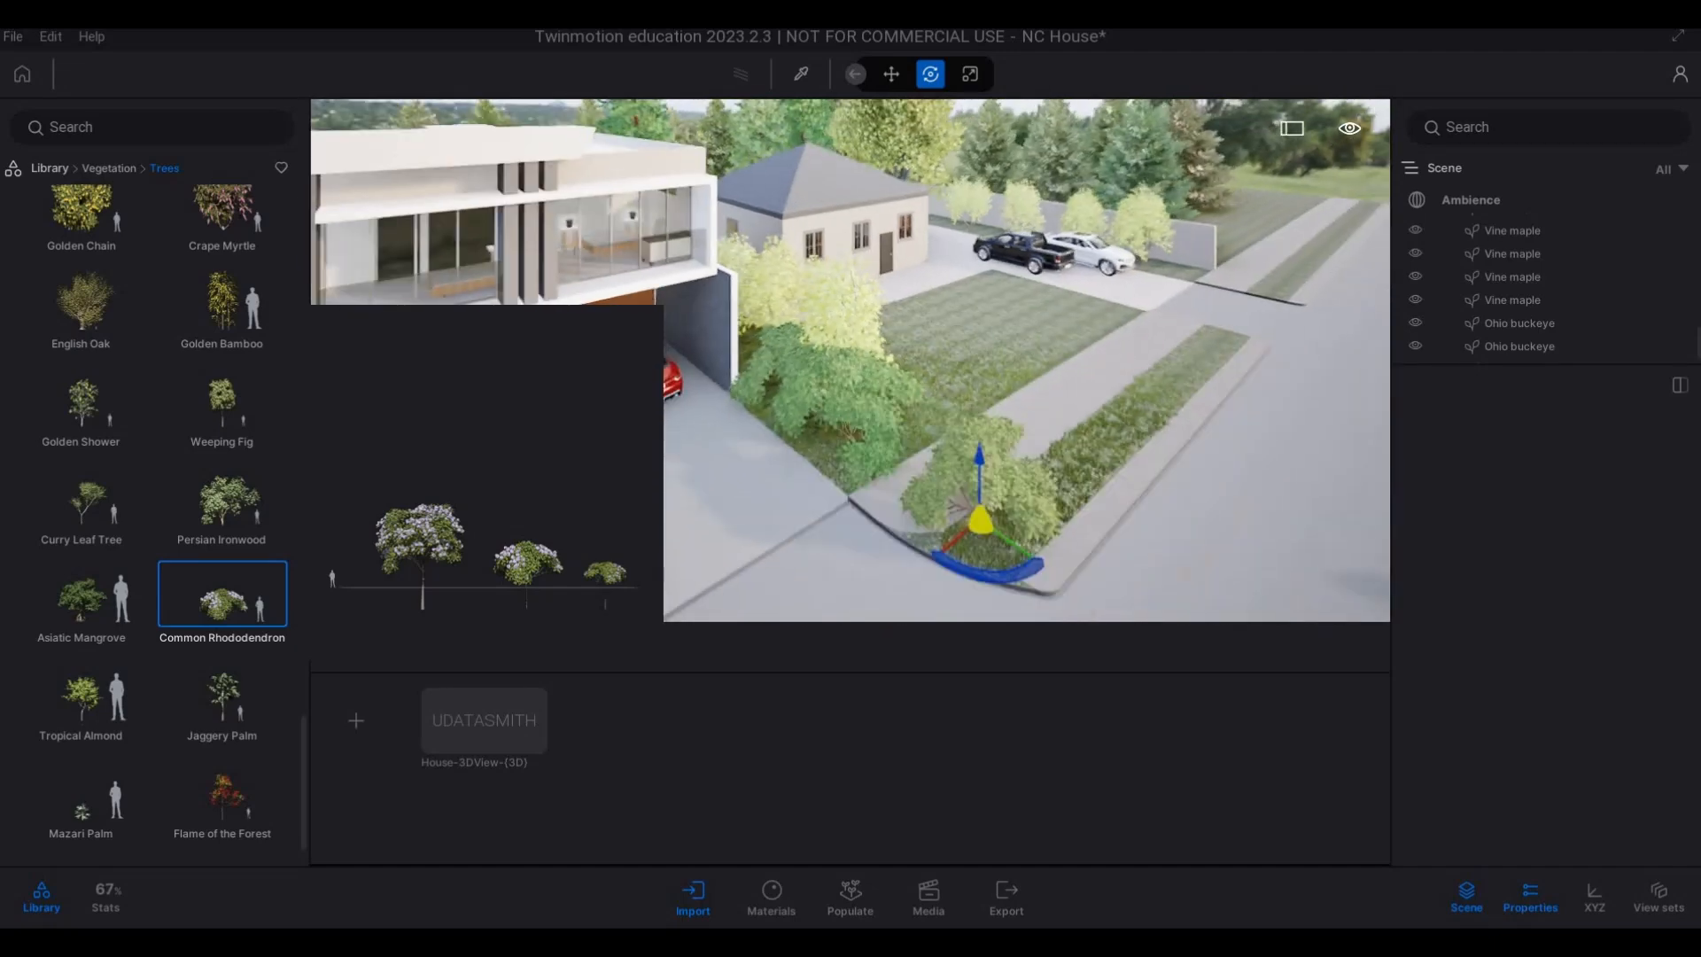
{"action": "key", "text": "Escape"}
Reduce the age of the Common Rhododendron nearest the sidewalk to 2%.
{"action": "key", "text": "d"}
{"action": "key", "text": "e"}
{"action": "right_click_drag", "start_coordinate": [1072, 544], "coordinate": [877, 509]}
{"action": "key", "text": "w"}
{"action": "key", "text": "q"}
{"action": "key", "text": "q"}
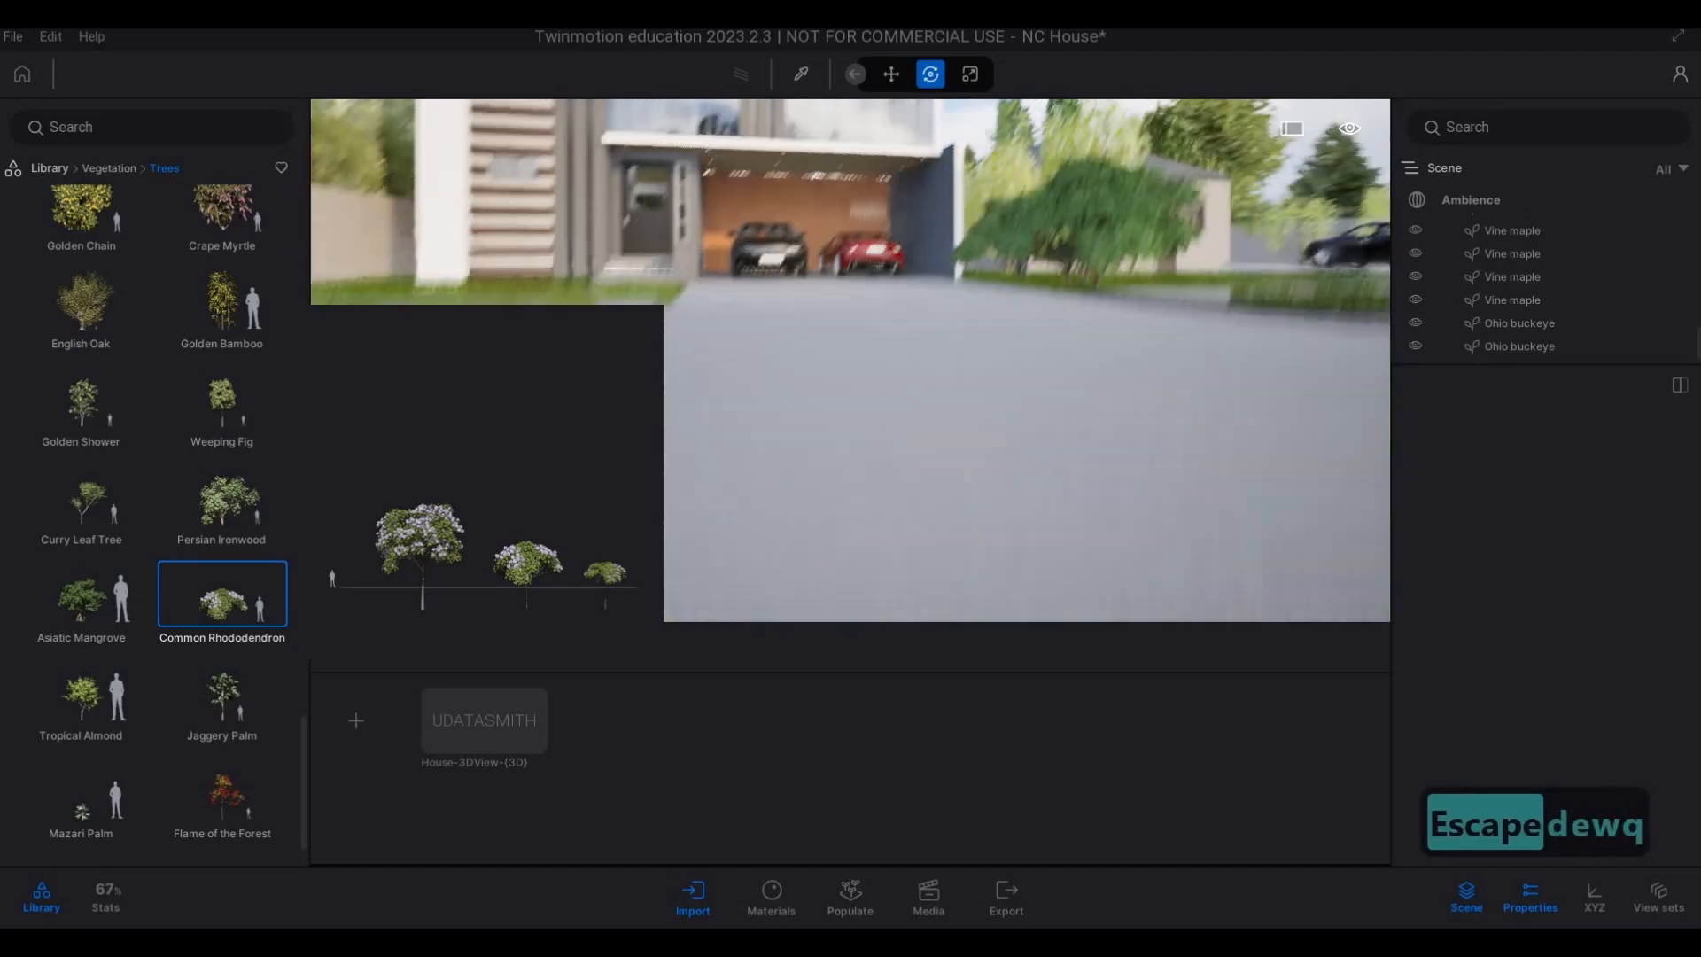
{"action": "key", "text": "d"}
{"action": "left_click", "coordinate": [944, 438]}
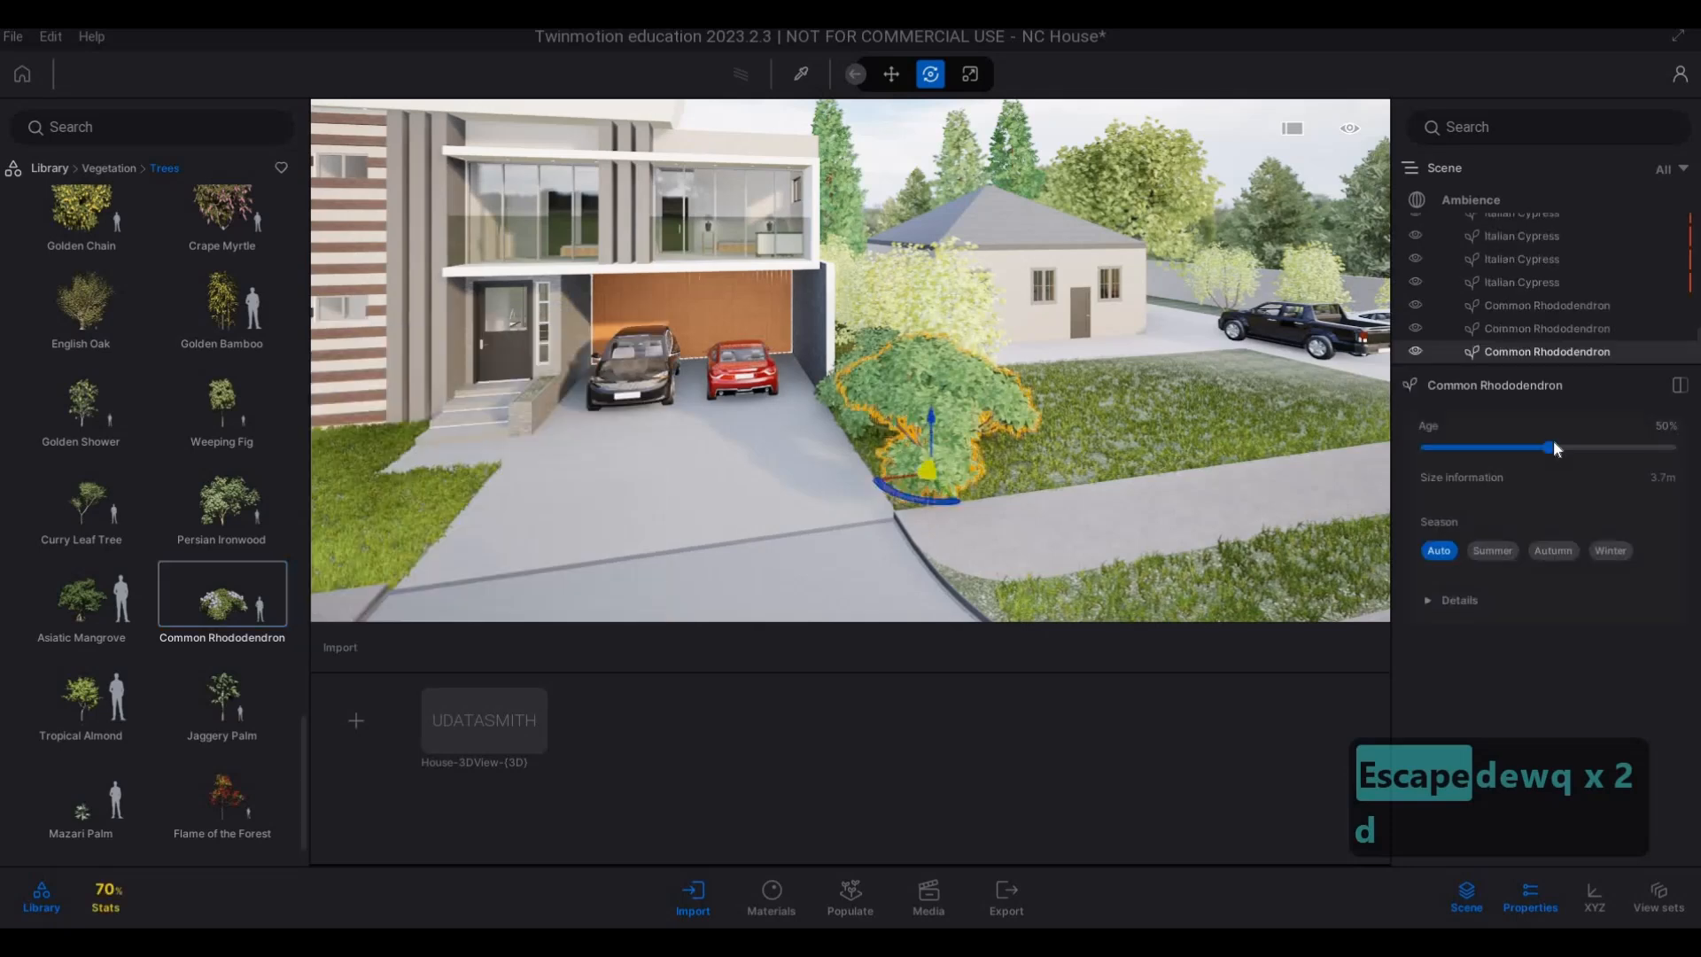
{"action": "left_click_drag", "start_coordinate": [1551, 447], "coordinate": [1429, 449]}
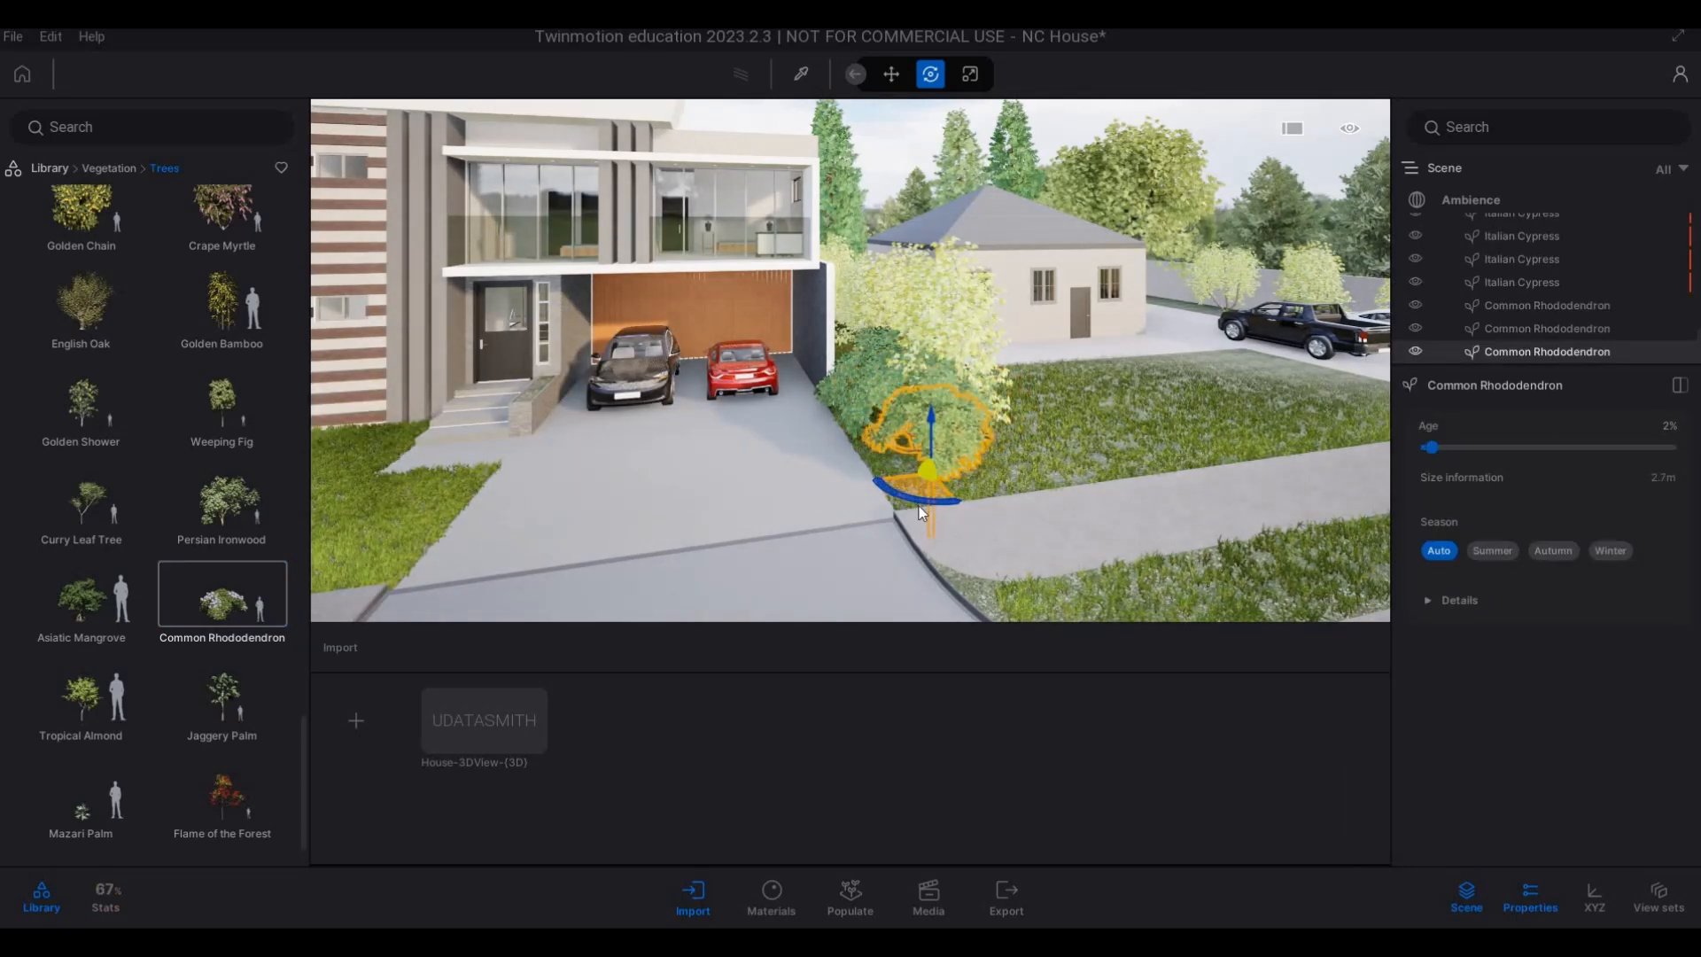
{"action": "key", "text": "Escape"}
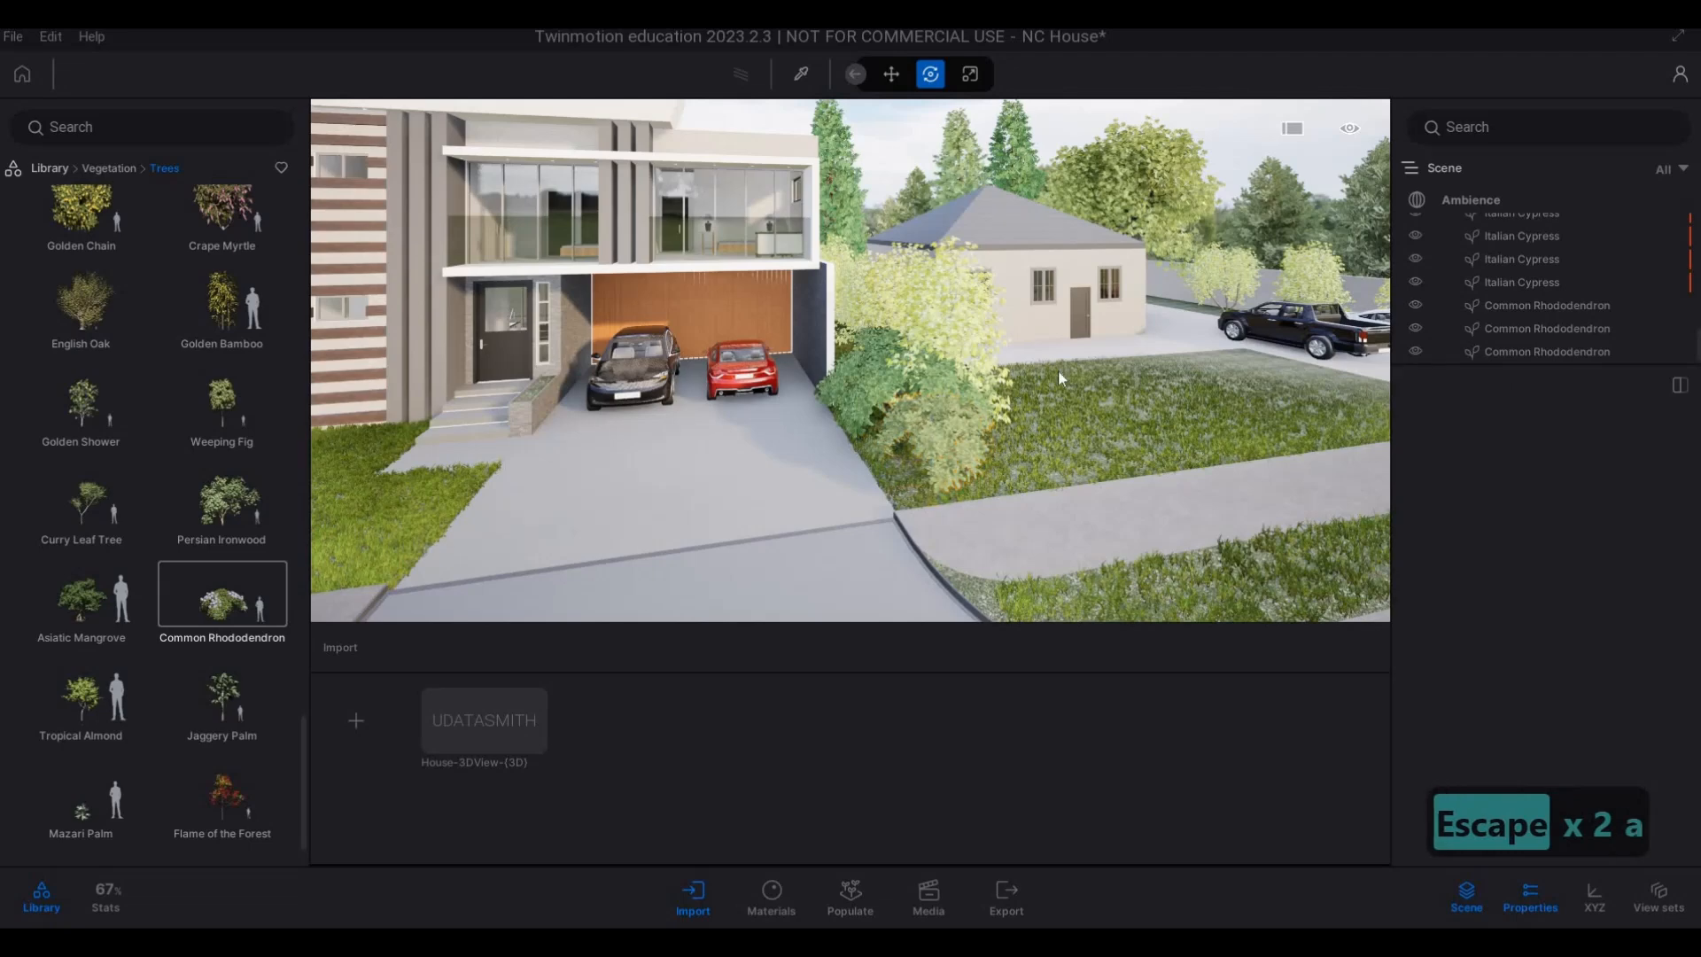
Set the age of the middle Common Rhododendron to 23% and of the one nearest the garage to 34%.
{"action": "key", "text": "w"}
{"action": "left_click", "coordinate": [1150, 383]}
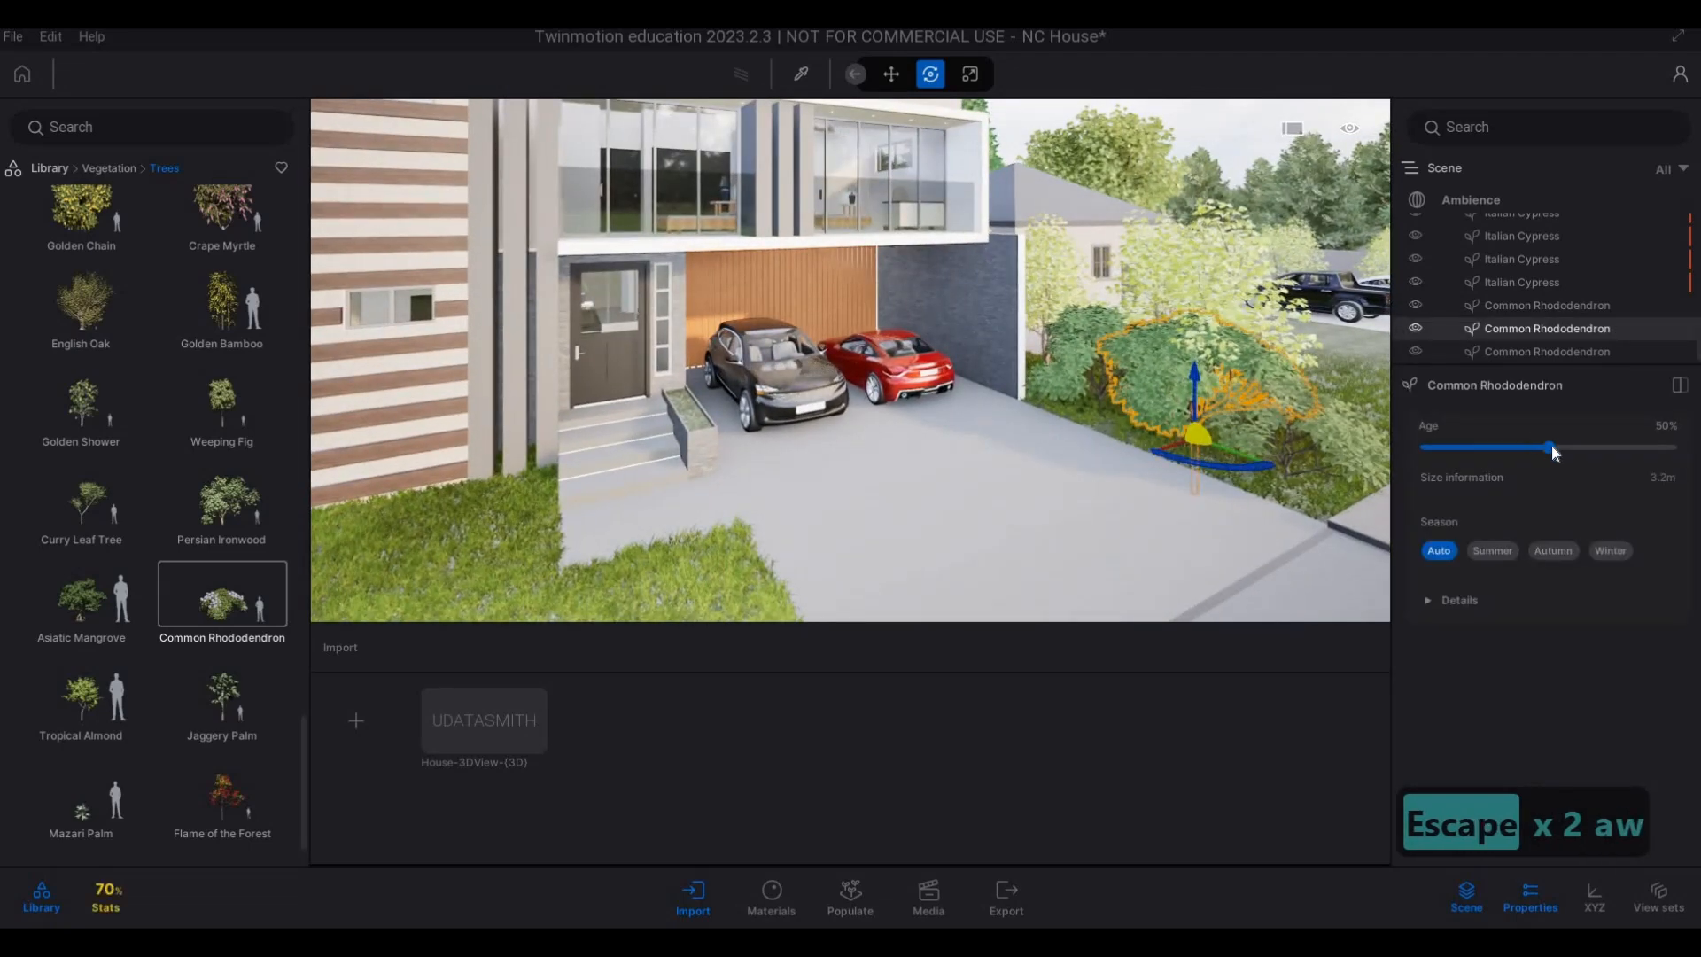
{"action": "left_click_drag", "start_coordinate": [1550, 444], "coordinate": [1484, 446]}
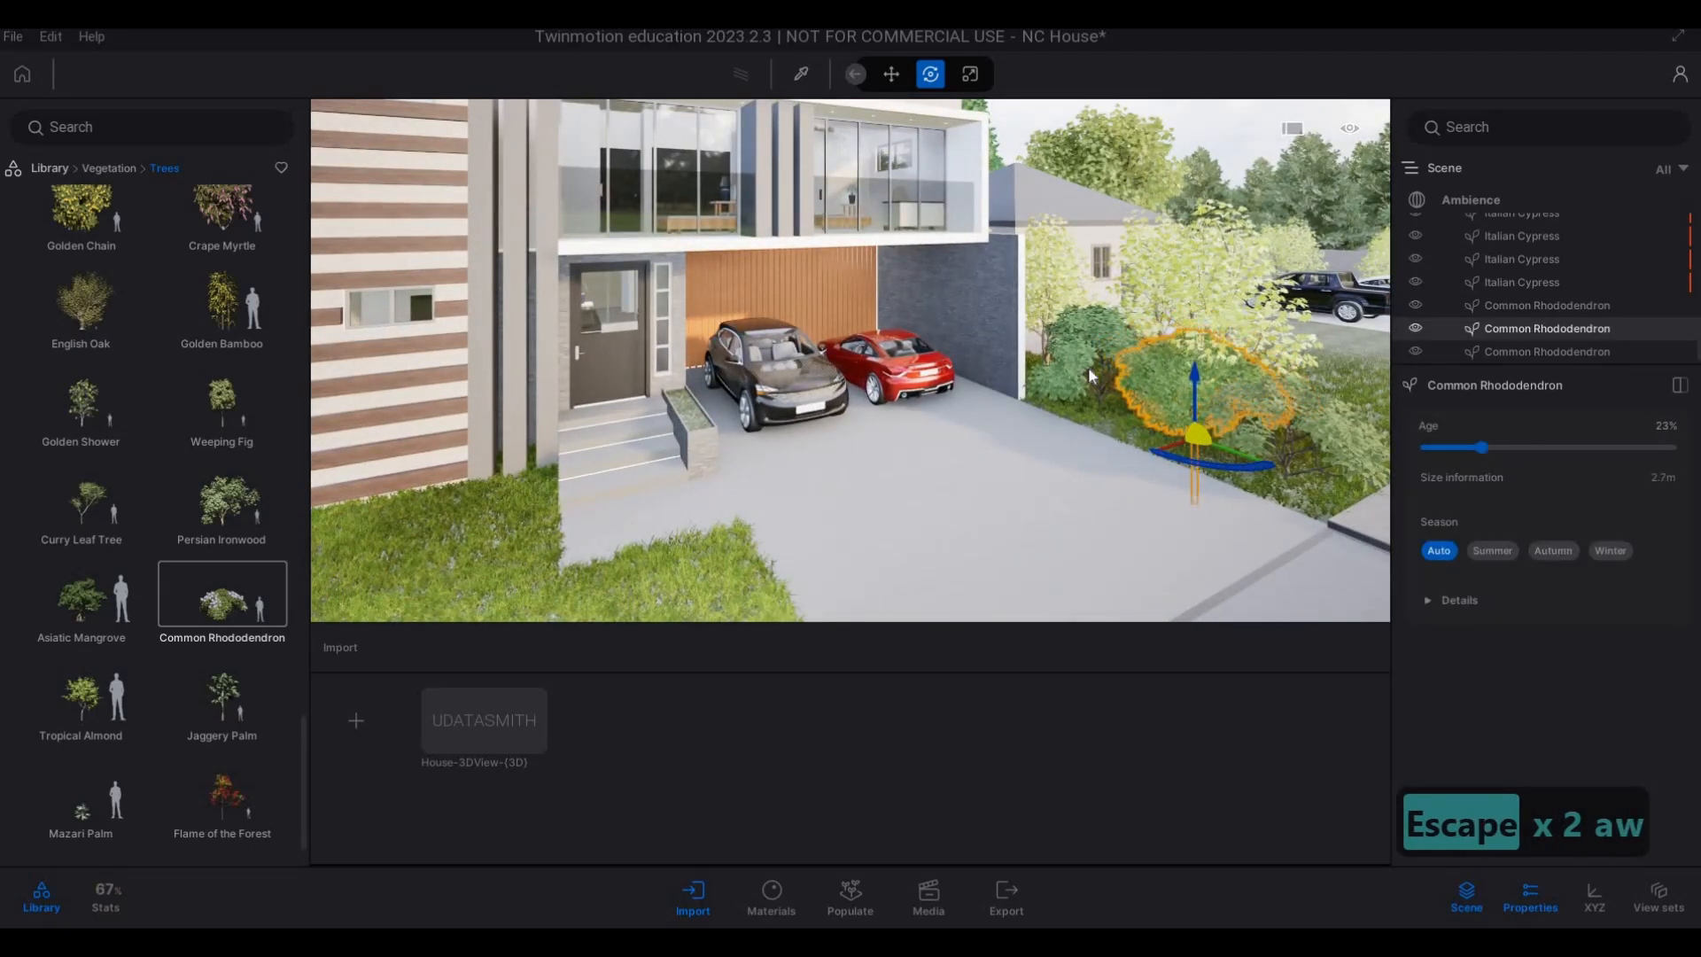
{"action": "left_click", "coordinate": [1508, 448]}
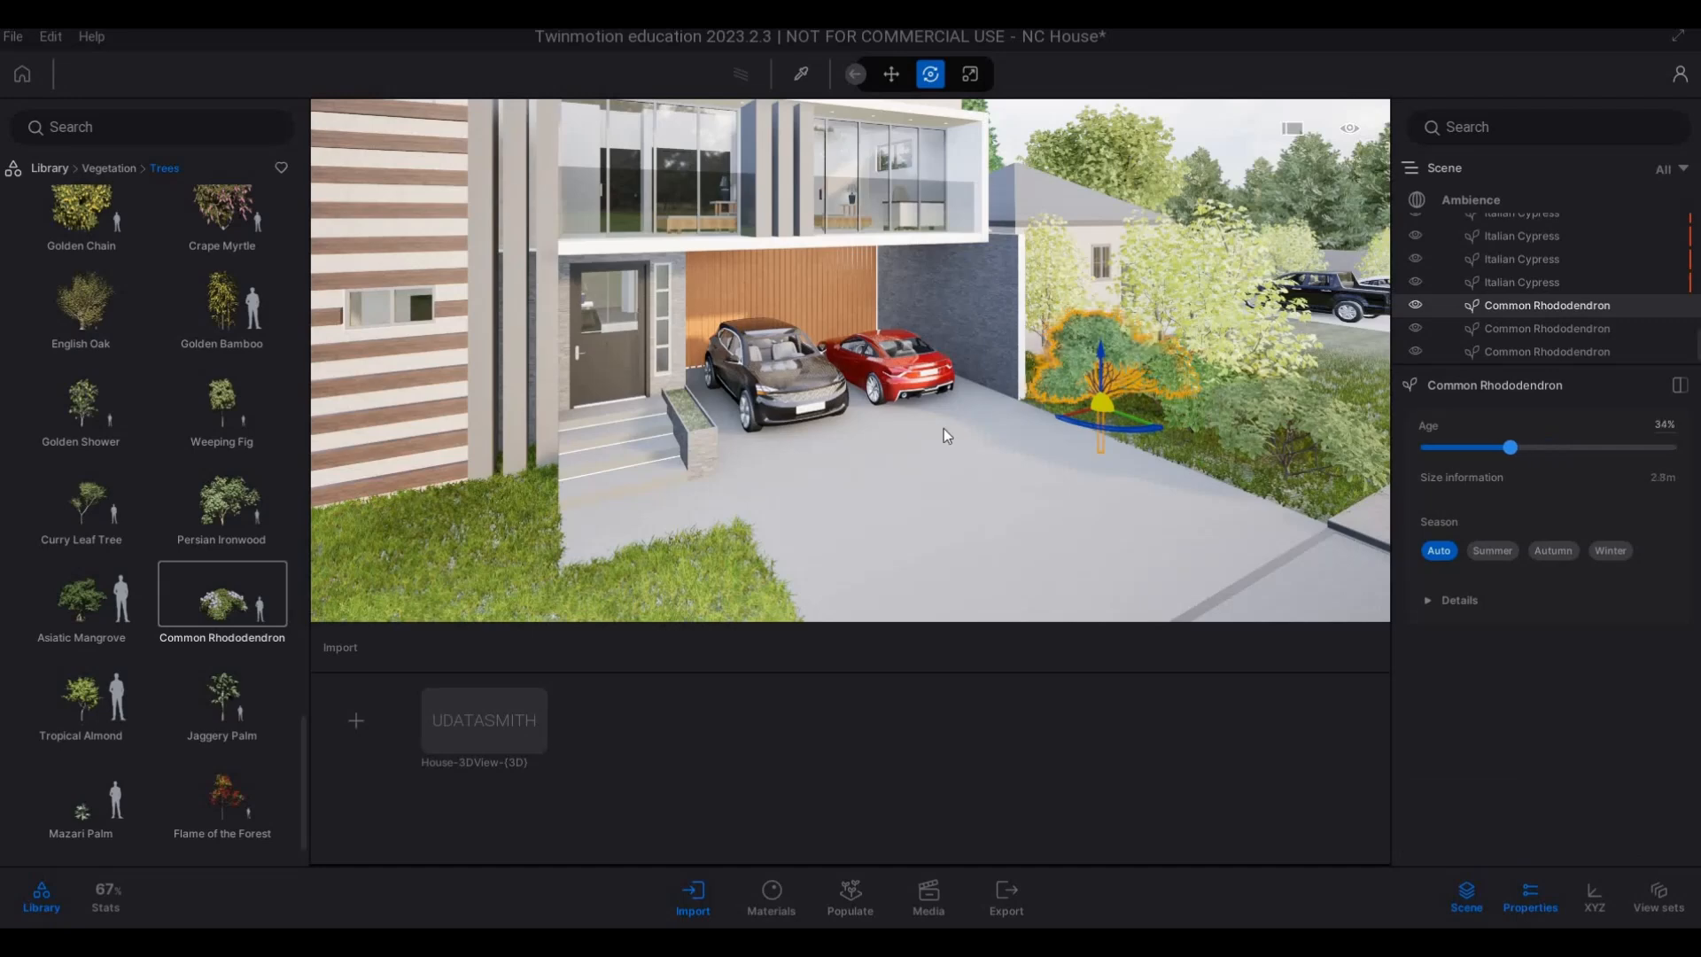
Place Holm Oak trees on the lawn beside the neighbouring brick house, near the existing large trees.
{"action": "key", "text": "d"}
{"action": "key", "text": "s"}
{"action": "key", "text": "a"}
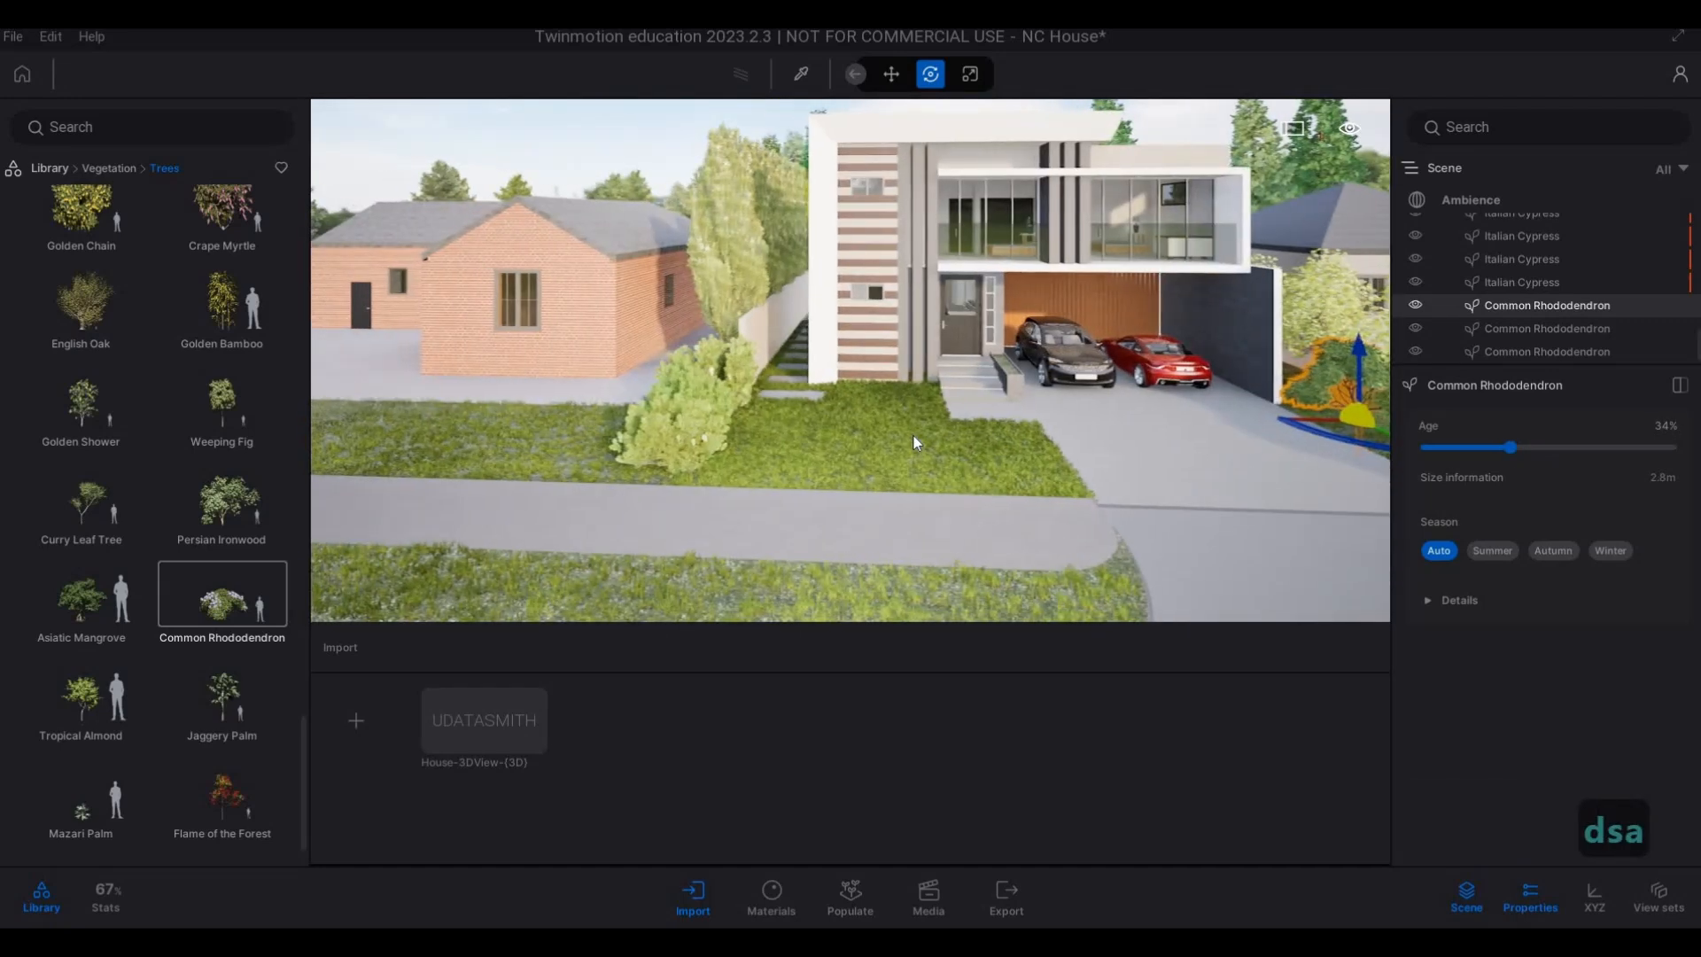
{"action": "key", "text": "a"}
{"action": "key", "text": "s"}
{"action": "key", "text": "a"}
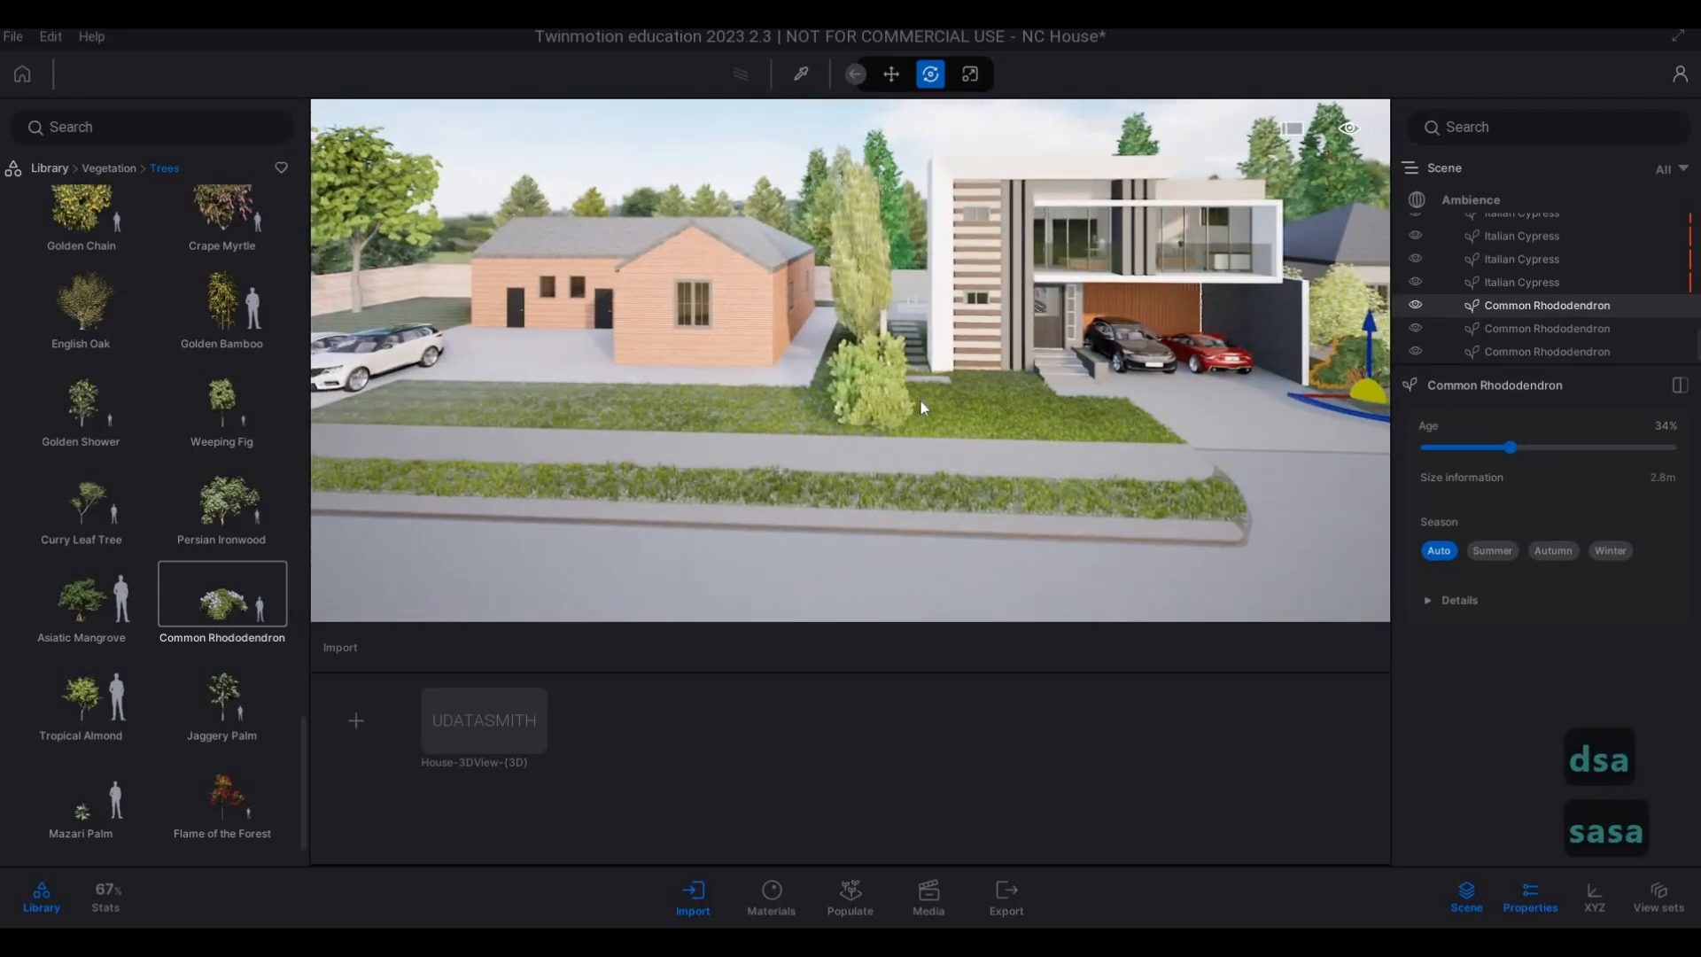
{"action": "key", "text": "s"}
{"action": "key", "text": "a"}
{"action": "key", "text": "s"}
{"action": "key", "text": "a"}
{"action": "key", "text": "s"}
{"action": "key", "text": "a"}
{"action": "key", "text": "w"}
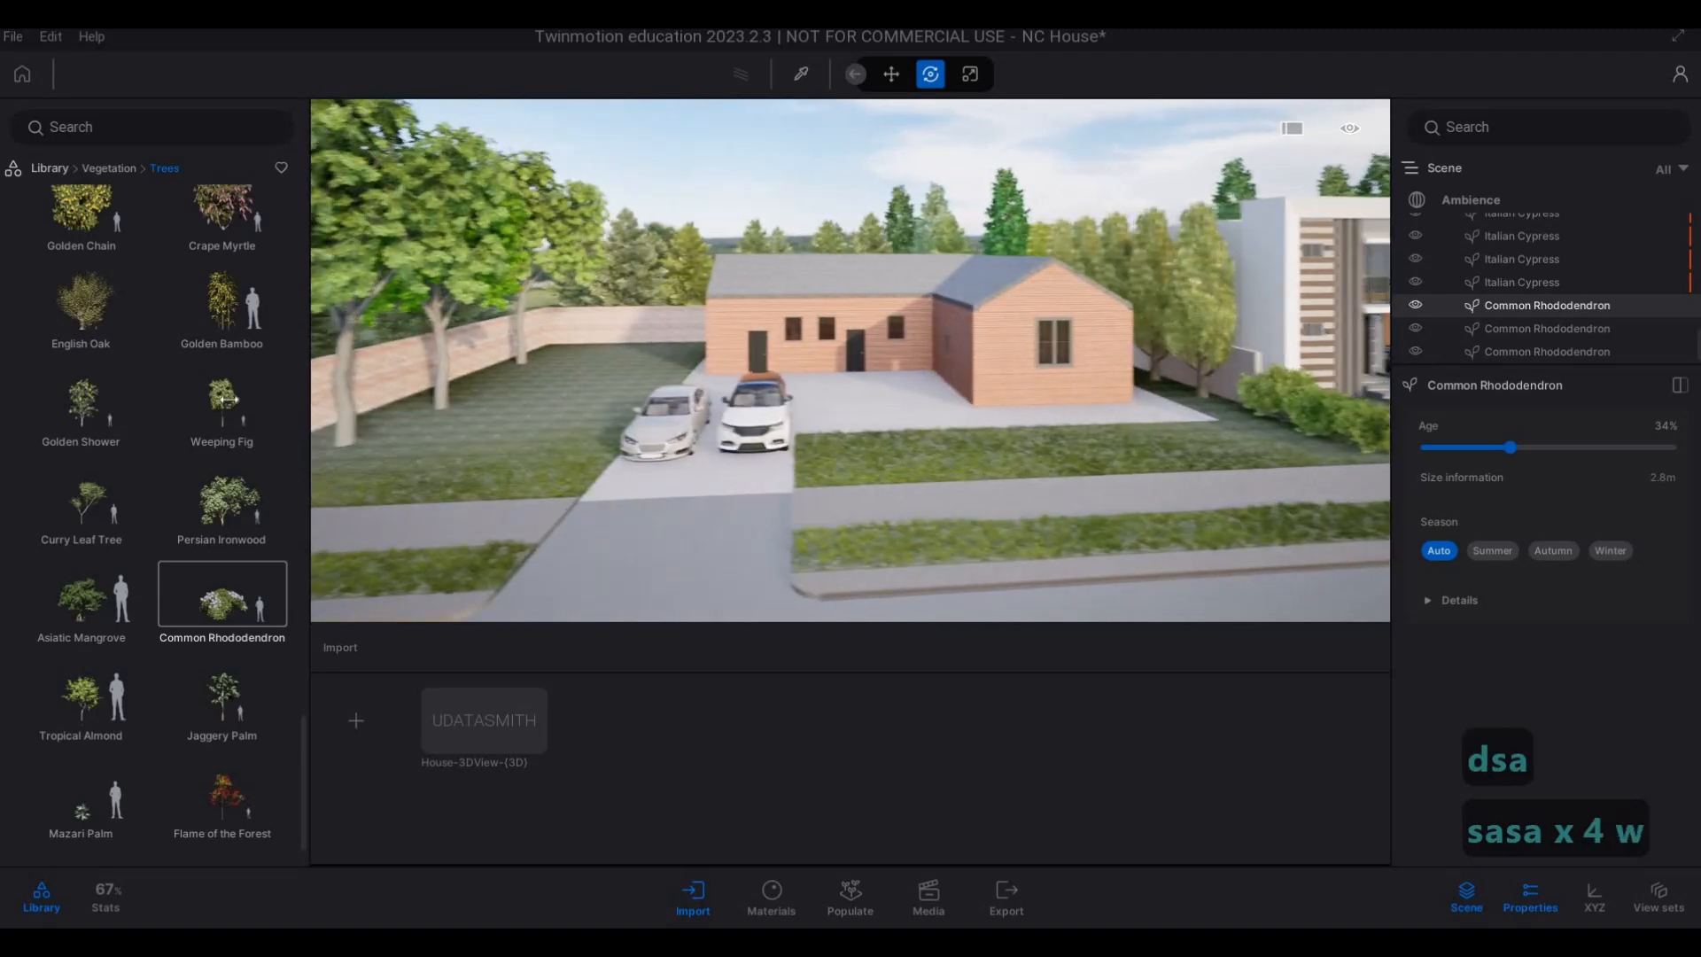
{"action": "key", "text": "w"}
{"action": "key", "text": "q"}
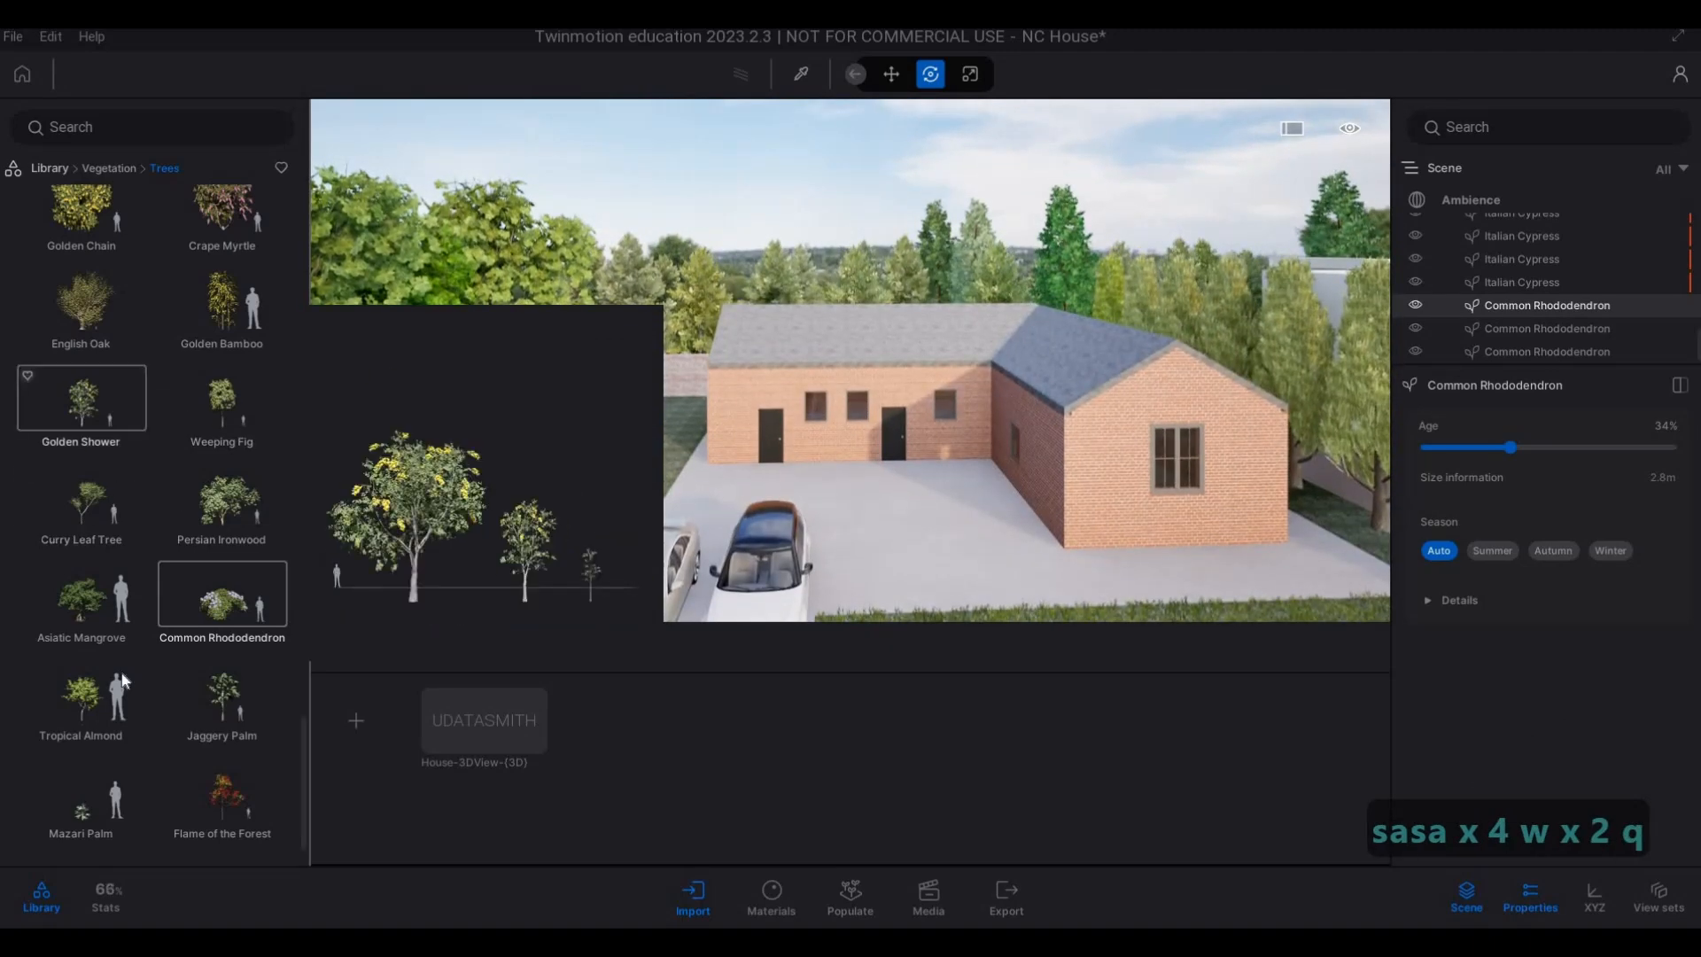
{"action": "scroll", "coordinate": [106, 429], "scroll_direction": "up", "scroll_amount": 5}
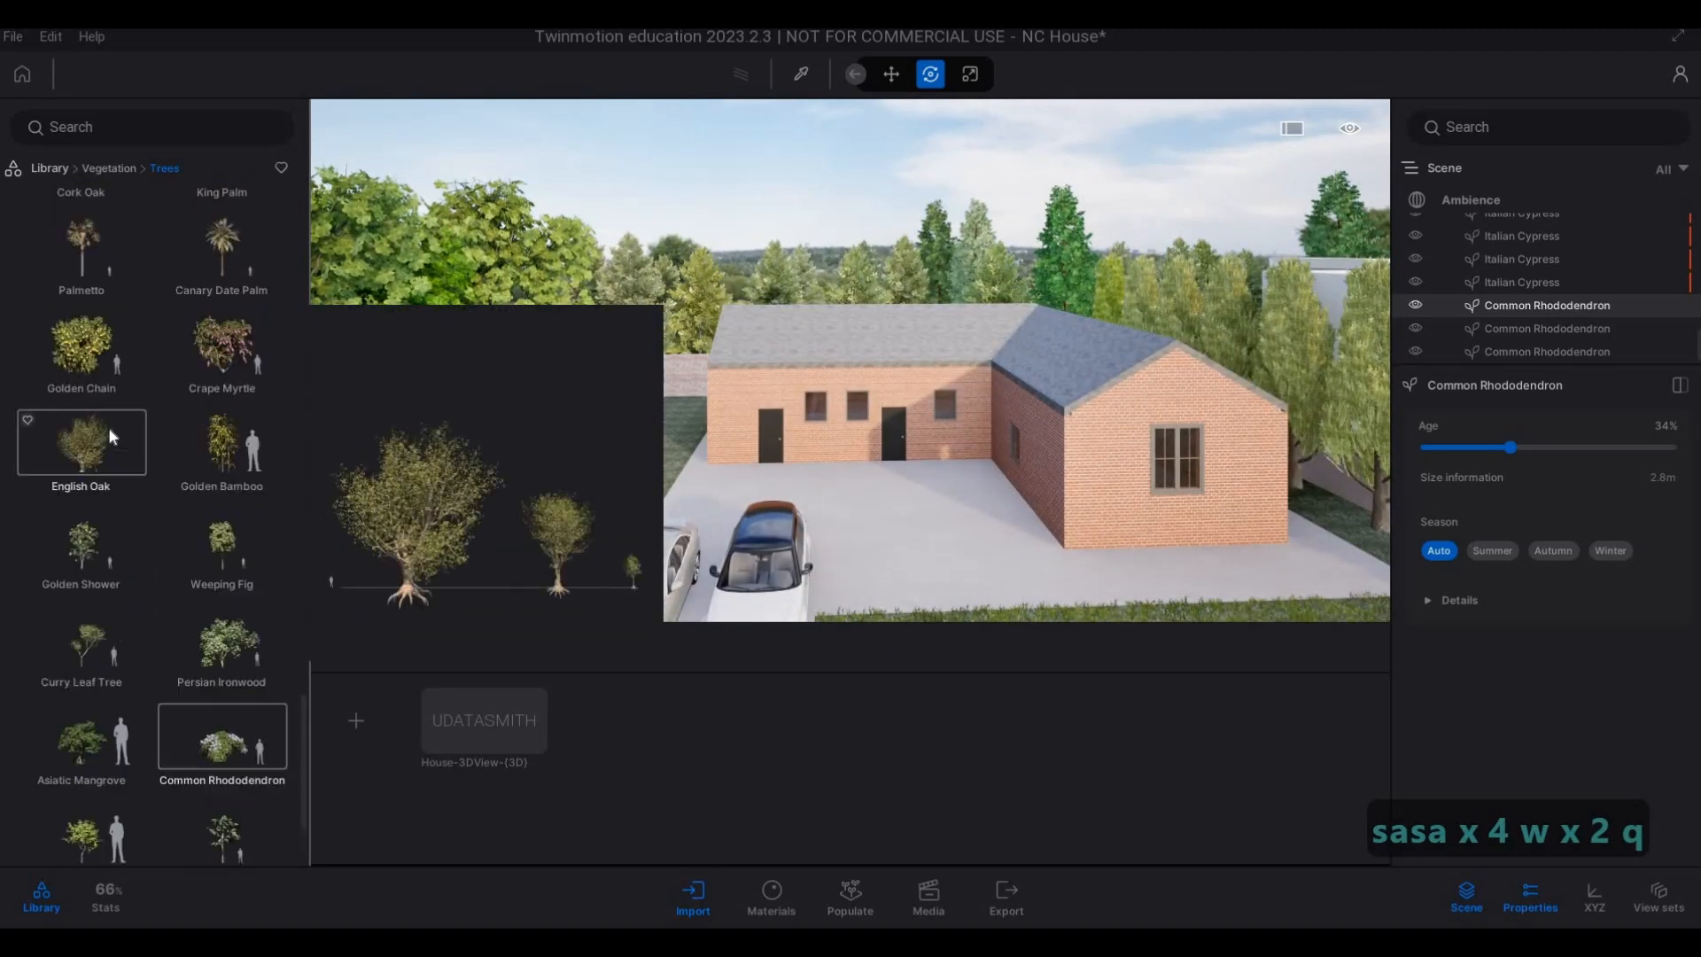
{"action": "scroll", "coordinate": [194, 502], "scroll_direction": "up", "scroll_amount": 1}
{"action": "left_click", "coordinate": [216, 479]}
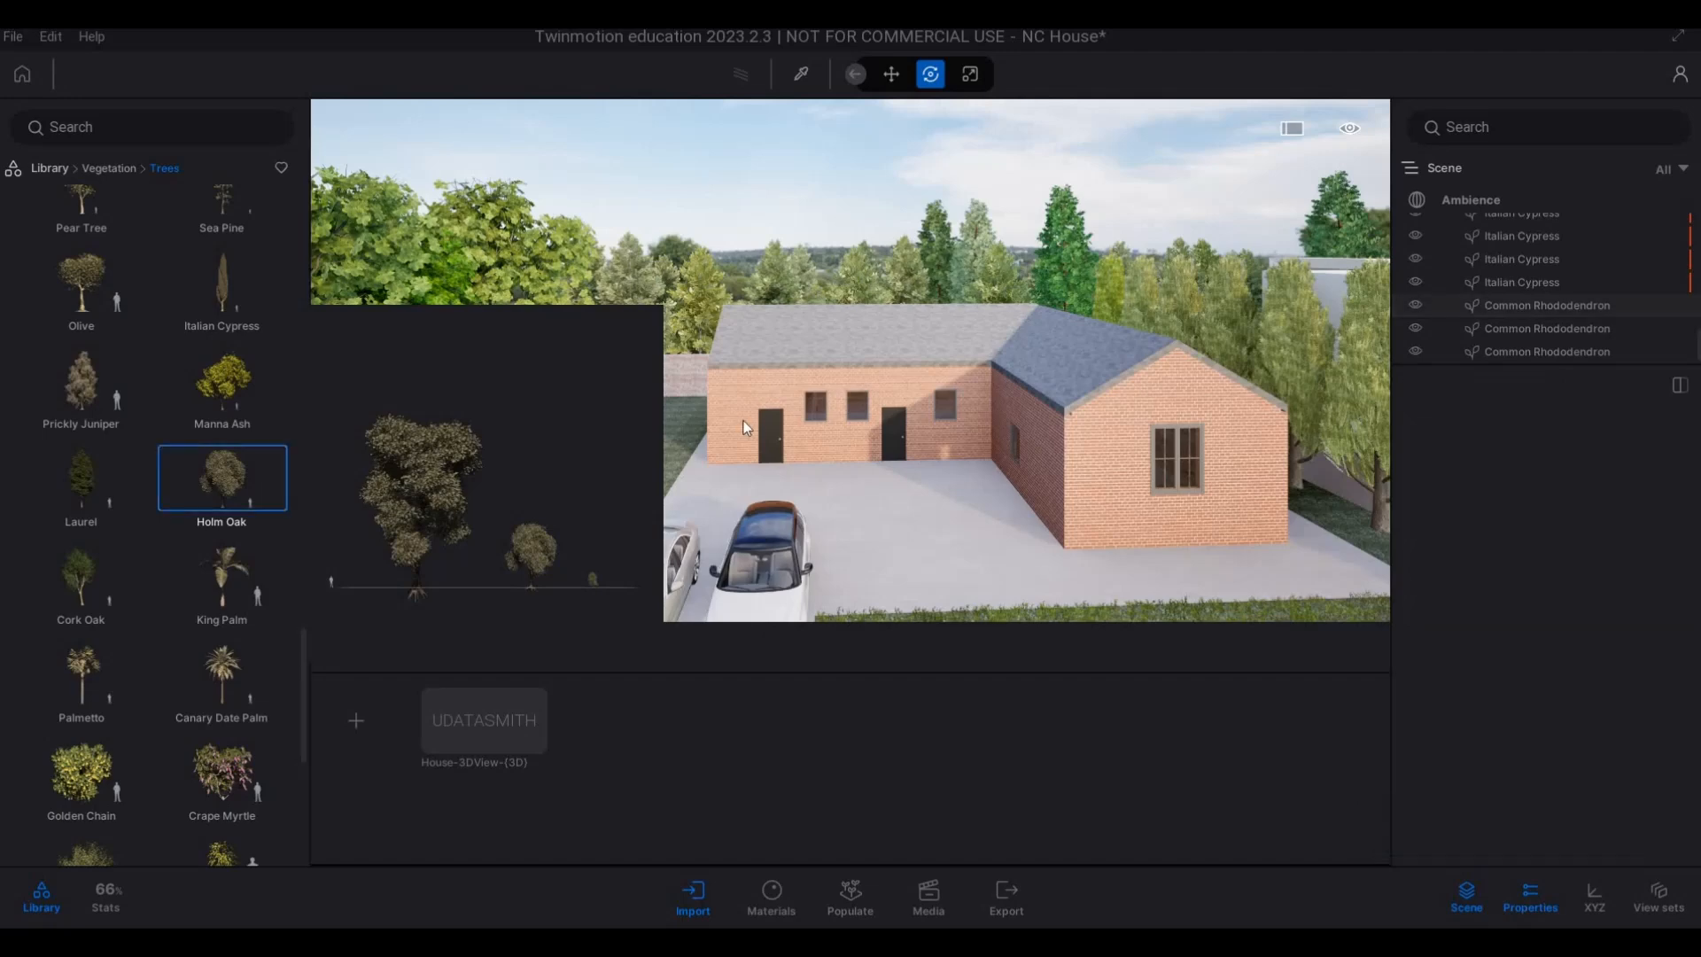
{"action": "key", "text": "a"}
{"action": "key", "text": "w"}
{"action": "key", "text": "d"}
{"action": "key", "text": "d"}
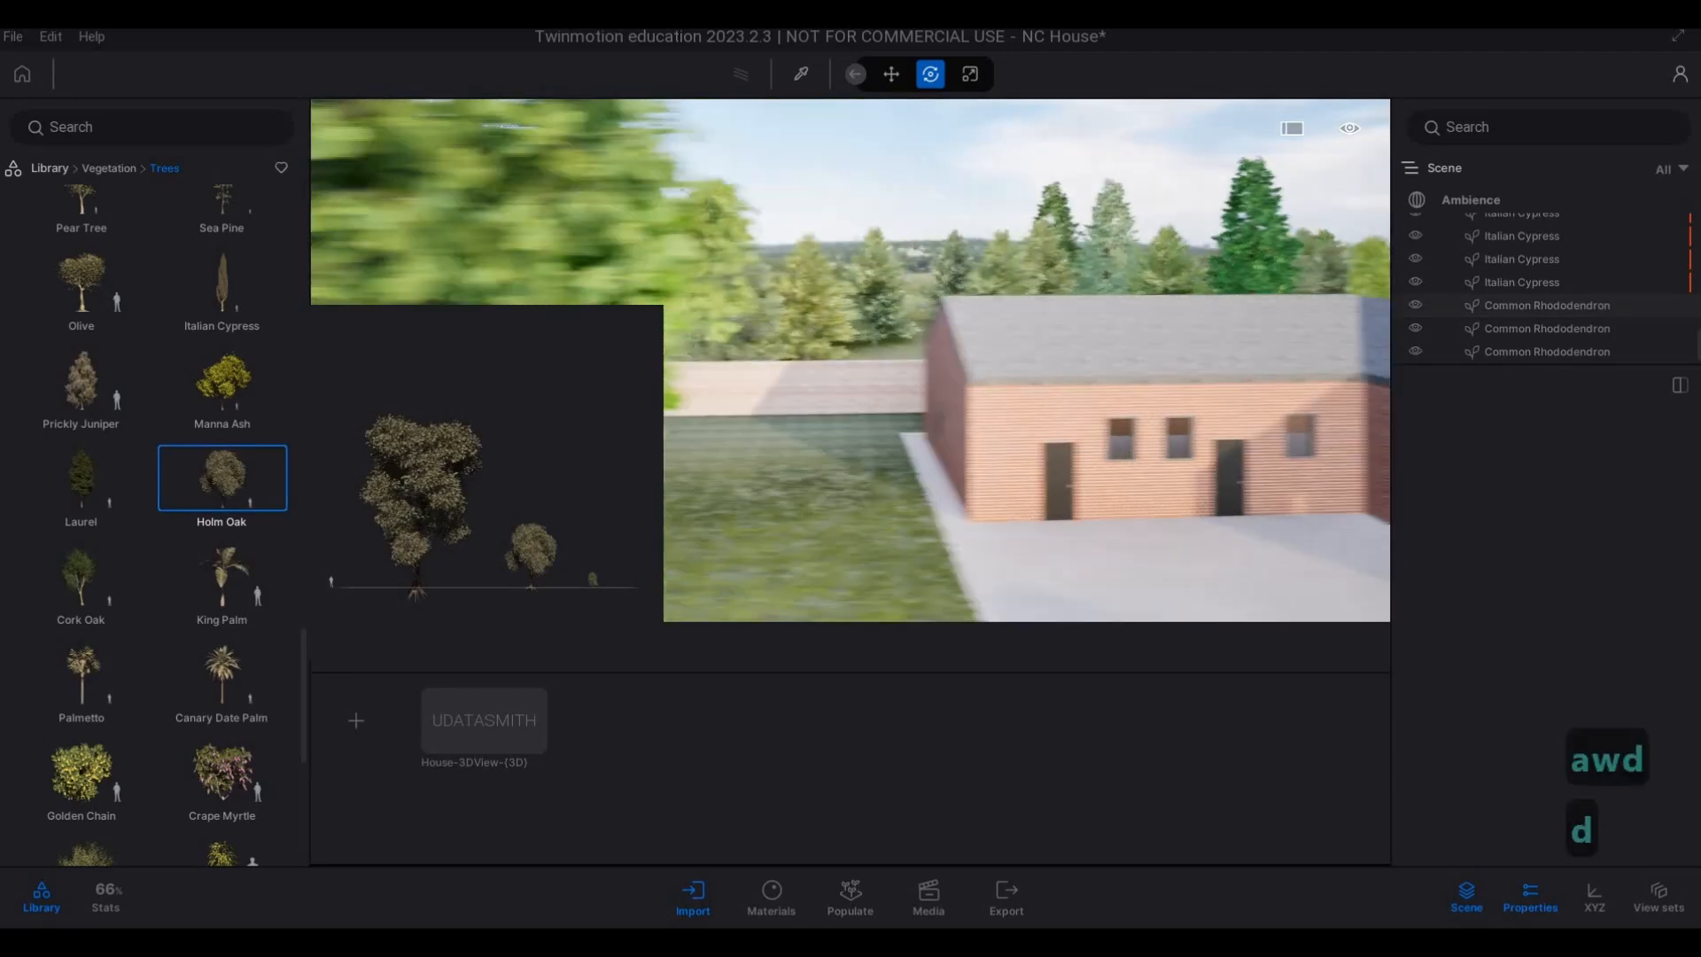
{"action": "right_click_drag", "start_coordinate": [425, 429], "coordinate": [248, 485]}
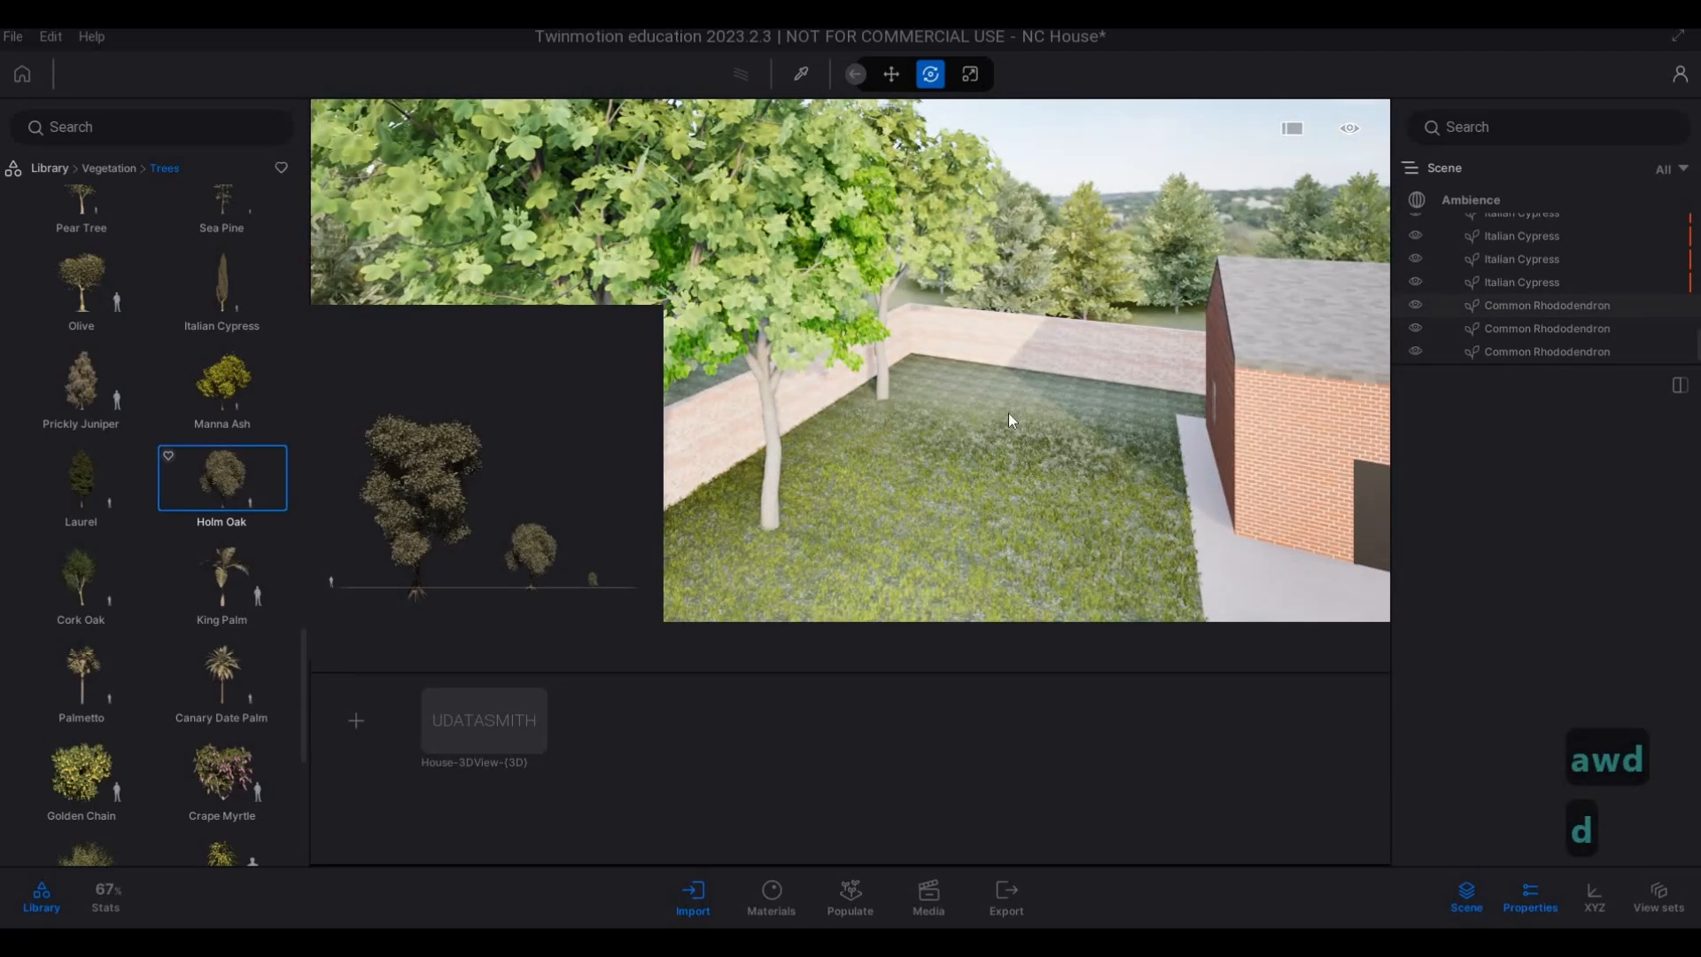
{"action": "left_click", "coordinate": [935, 418]}
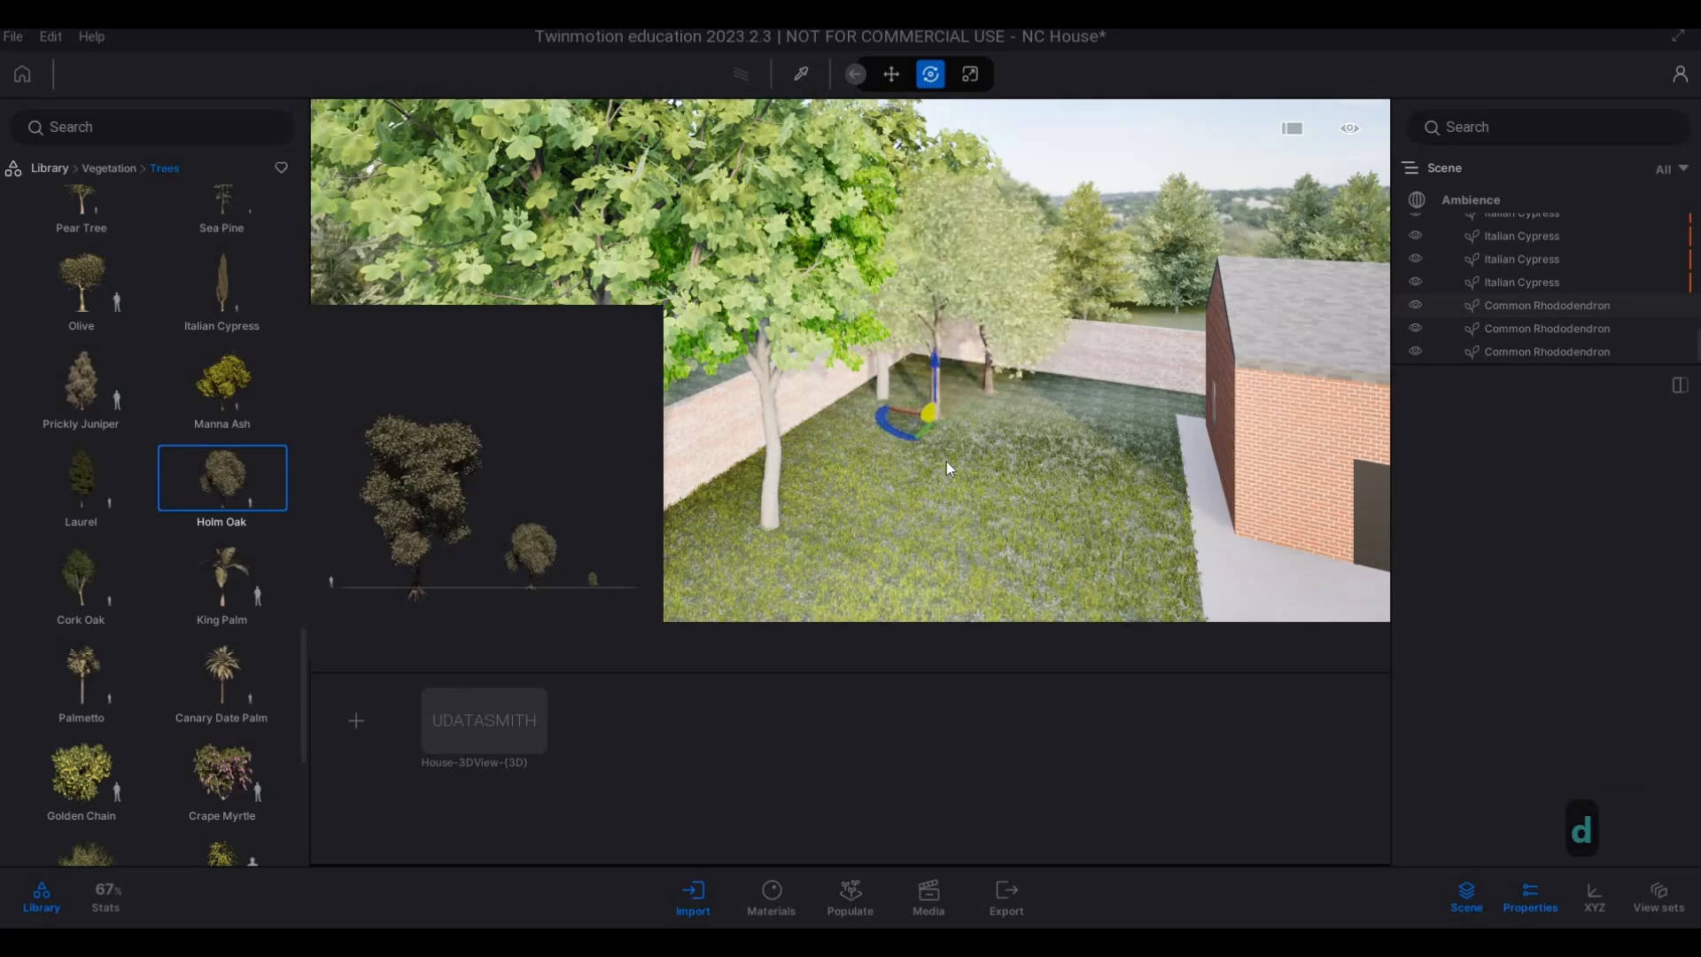
{"action": "key", "text": "s"}
{"action": "key", "text": "a"}
{"action": "key", "text": "e"}
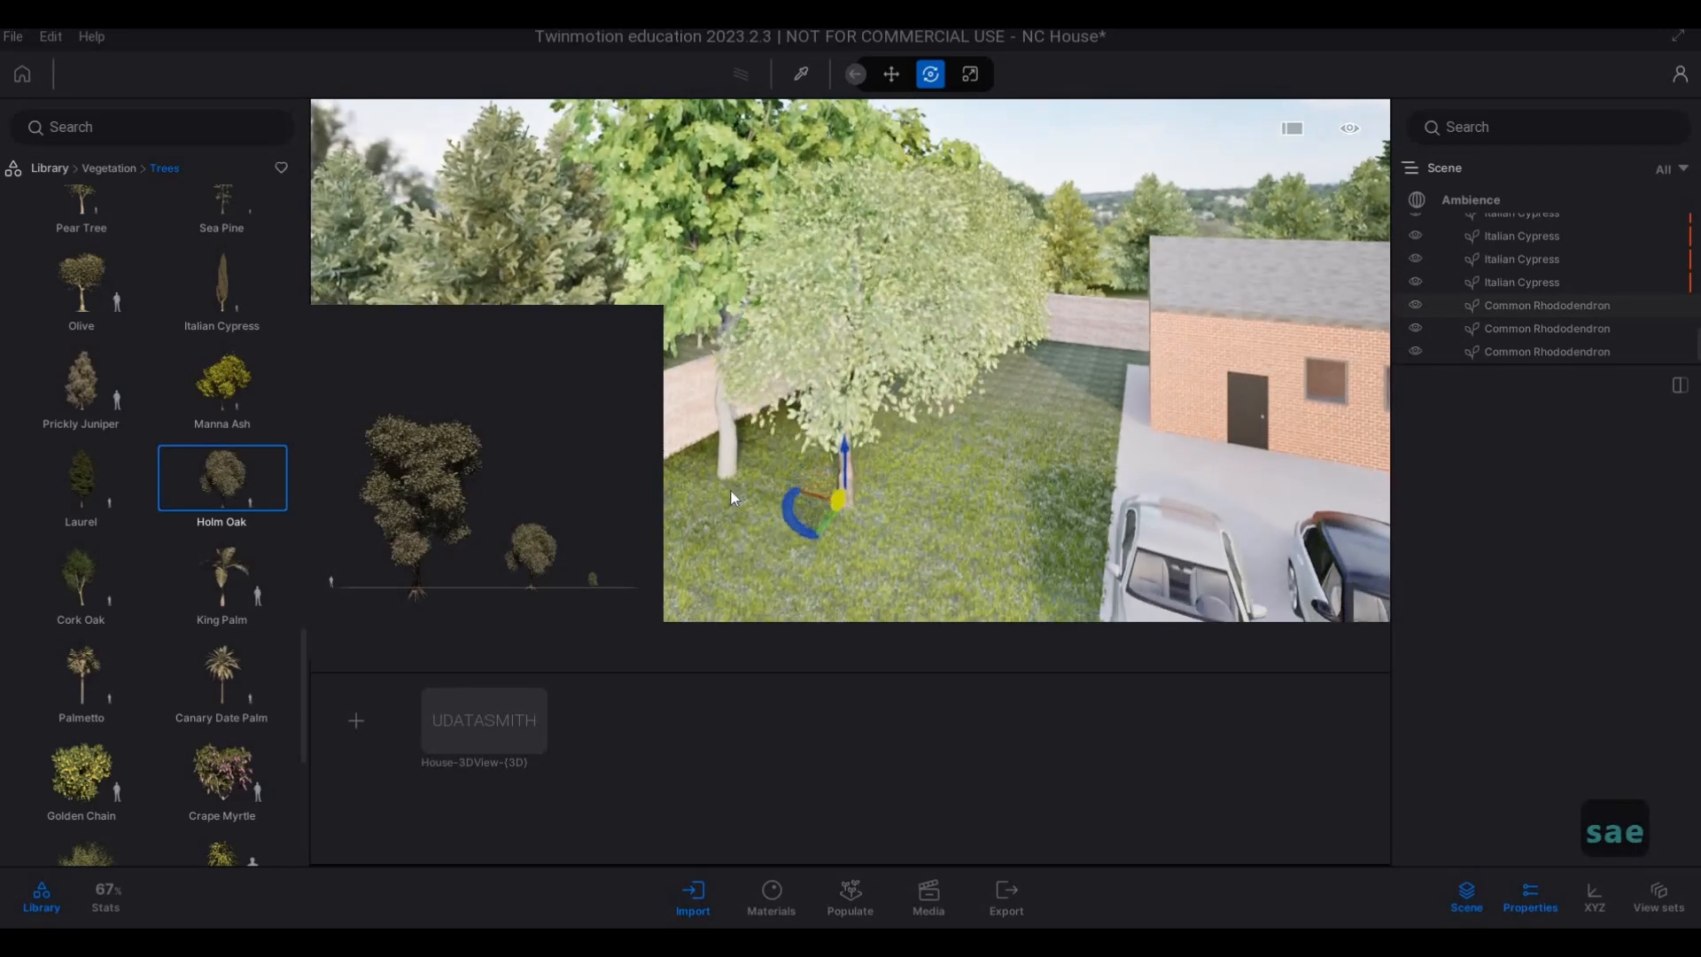
Place two Prickly Junipers side by side on the brick house's lawn, at the sidewalk end of the boundary wall.
{"action": "key", "text": "a"}
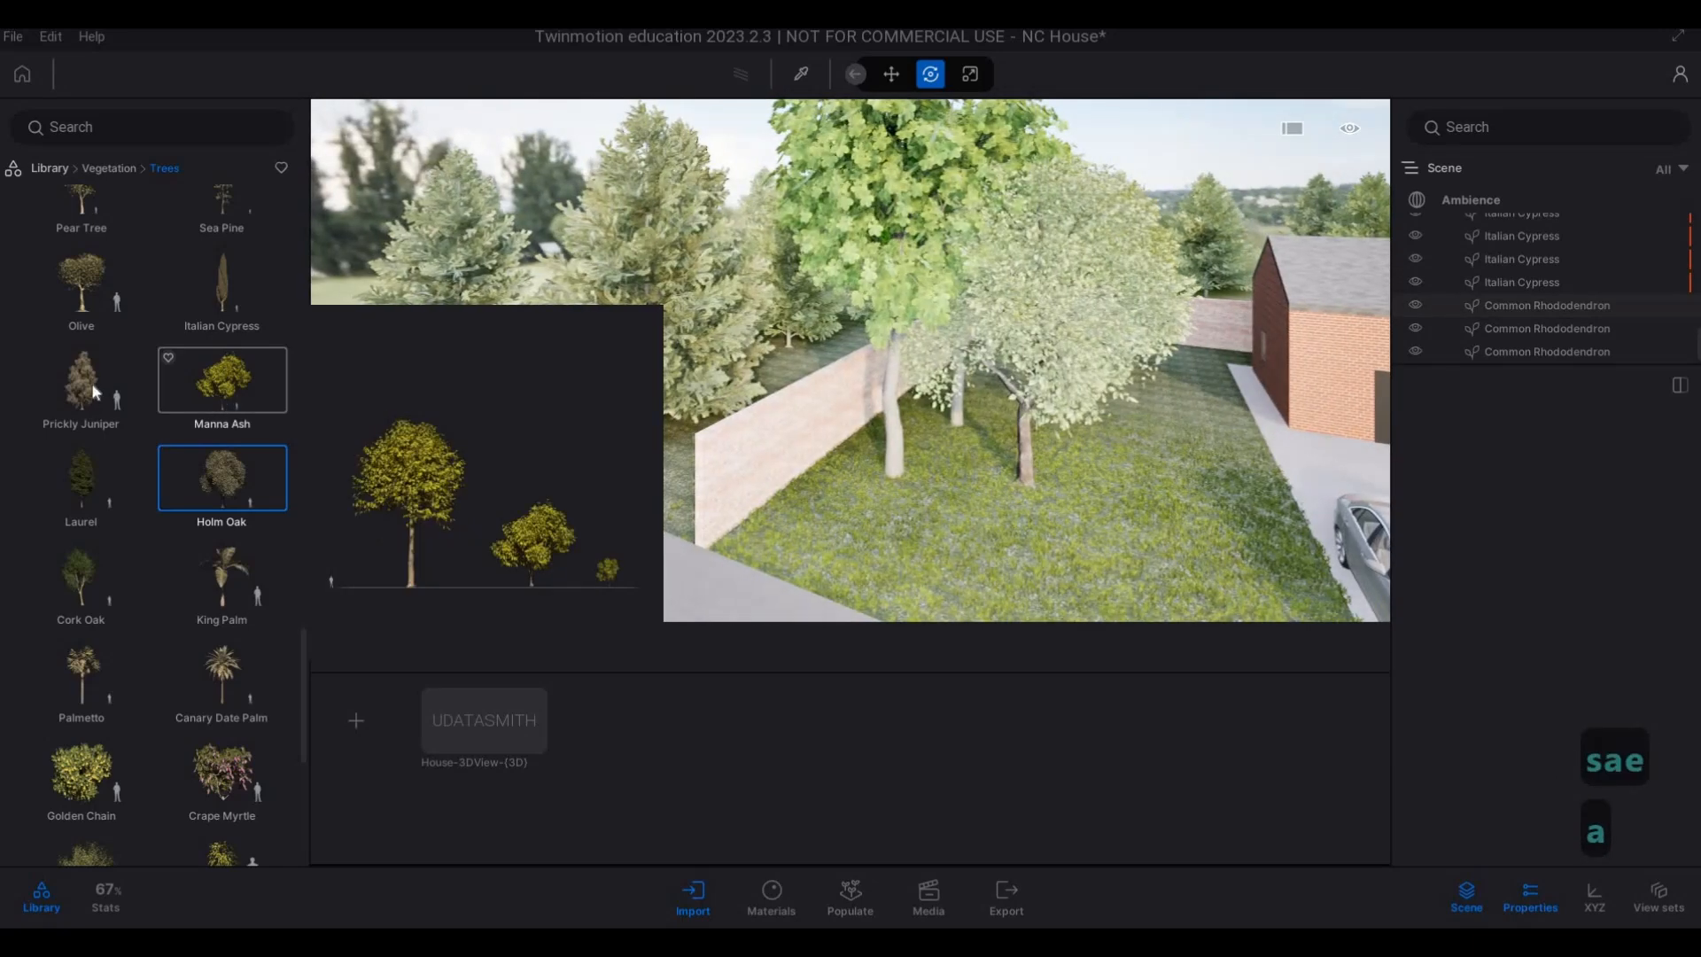
{"action": "key", "text": "s"}
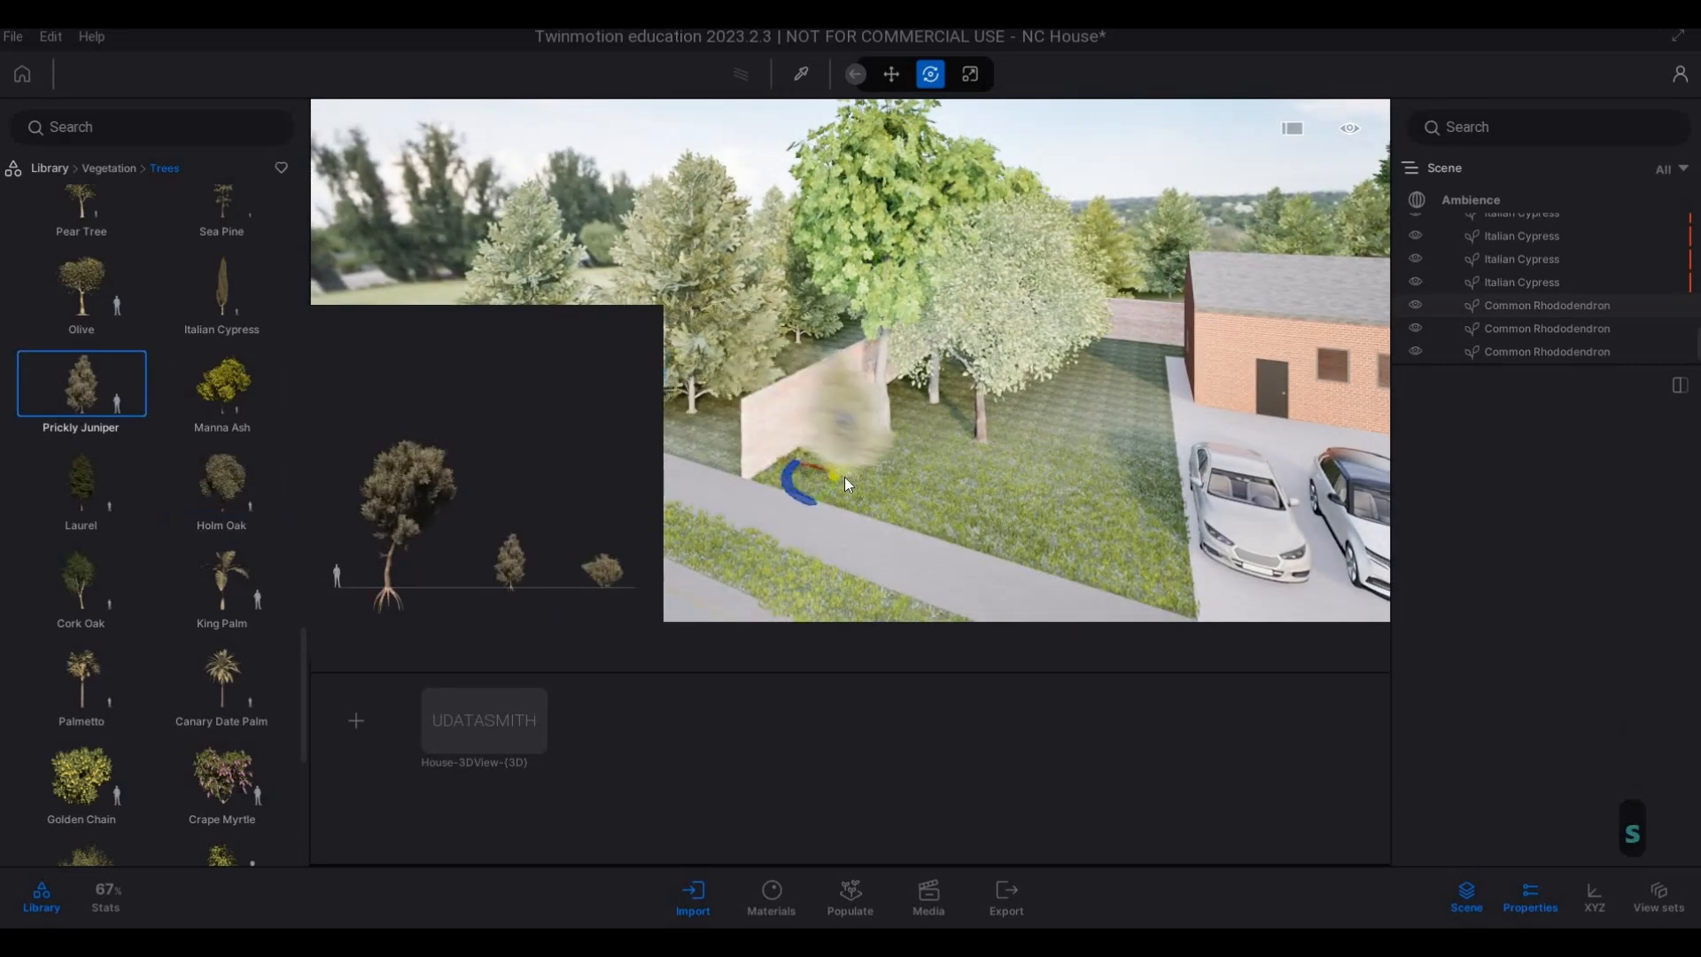
{"action": "left_click", "coordinate": [921, 496]}
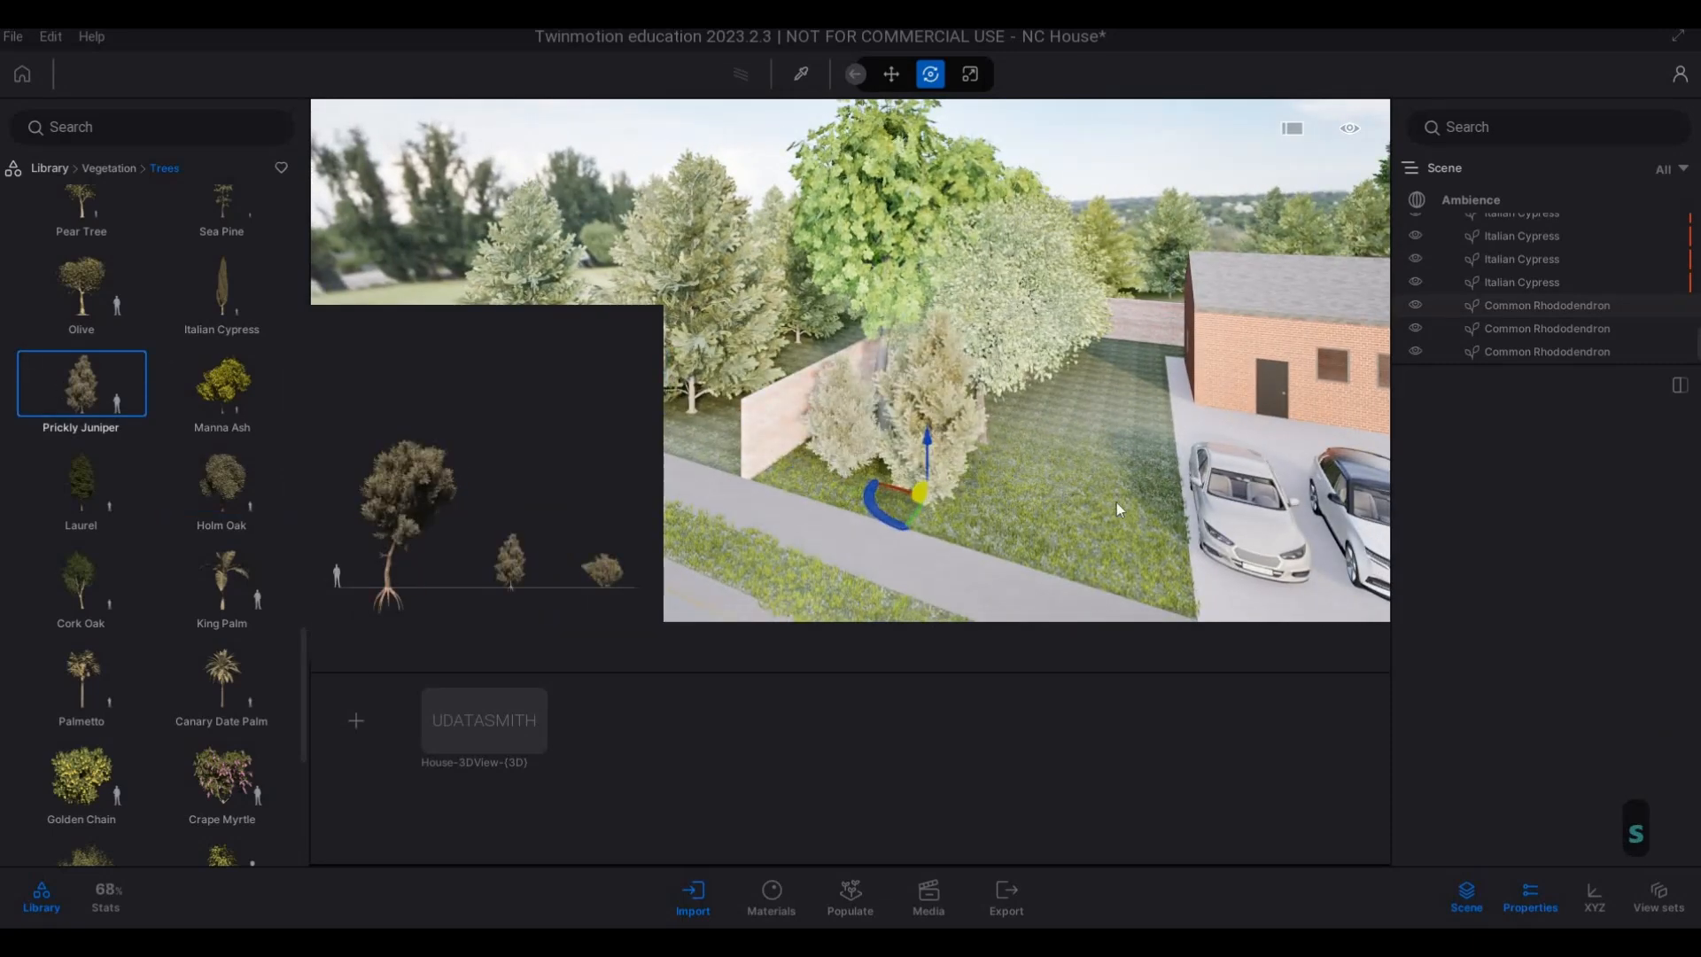
{"action": "key", "text": "Escape"}
Place more Prickly Junipers on the brick house's lawn, extending the group along the sidewalk towards the driveway.
{"action": "key", "text": "s"}
{"action": "key", "text": "e"}
{"action": "key", "text": "q"}
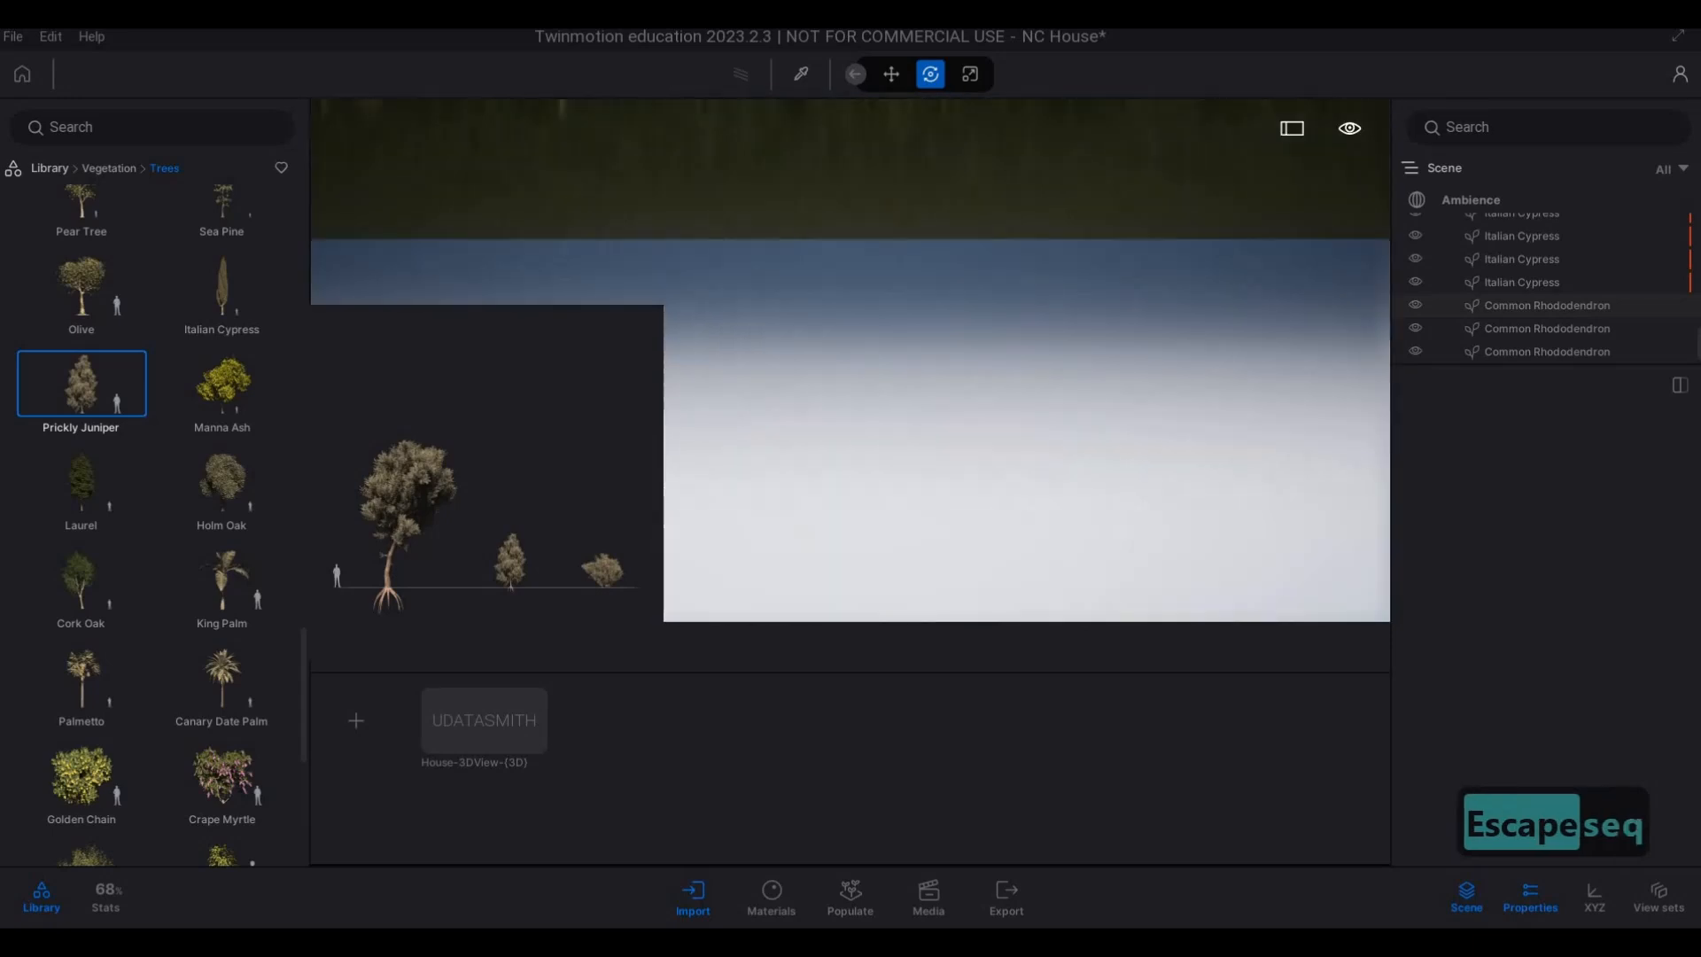
{"action": "key", "text": "d"}
{"action": "key", "text": "w"}
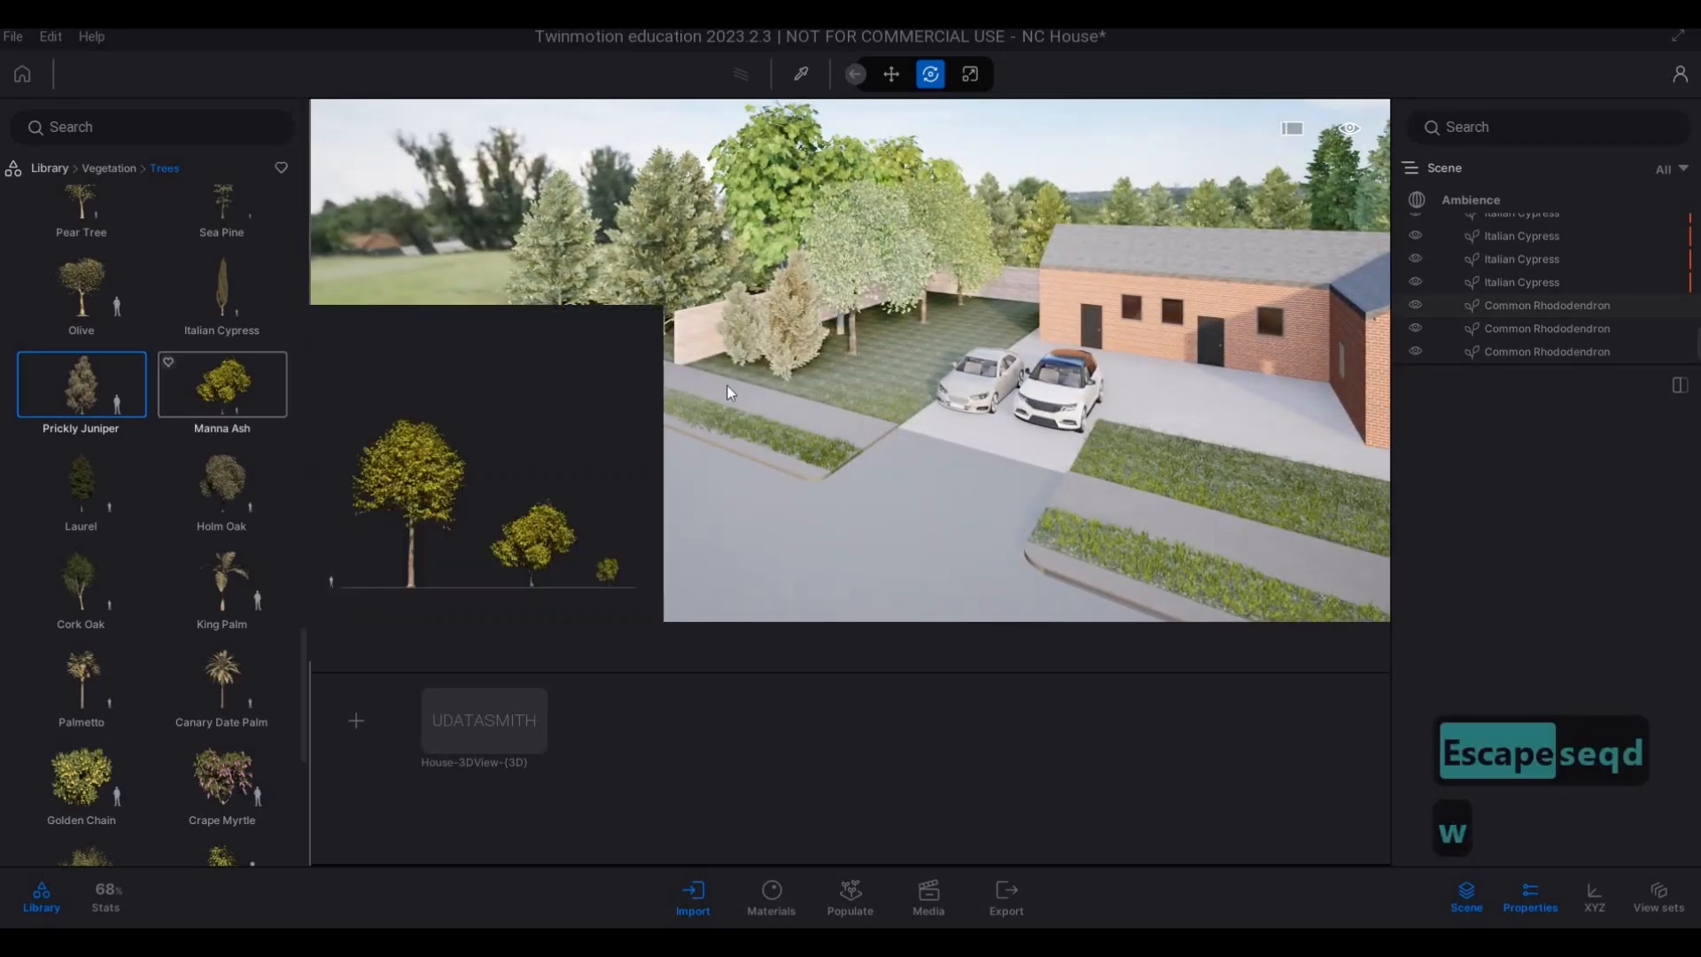
{"action": "left_click_drag", "start_coordinate": [106, 380], "coordinate": [837, 397]}
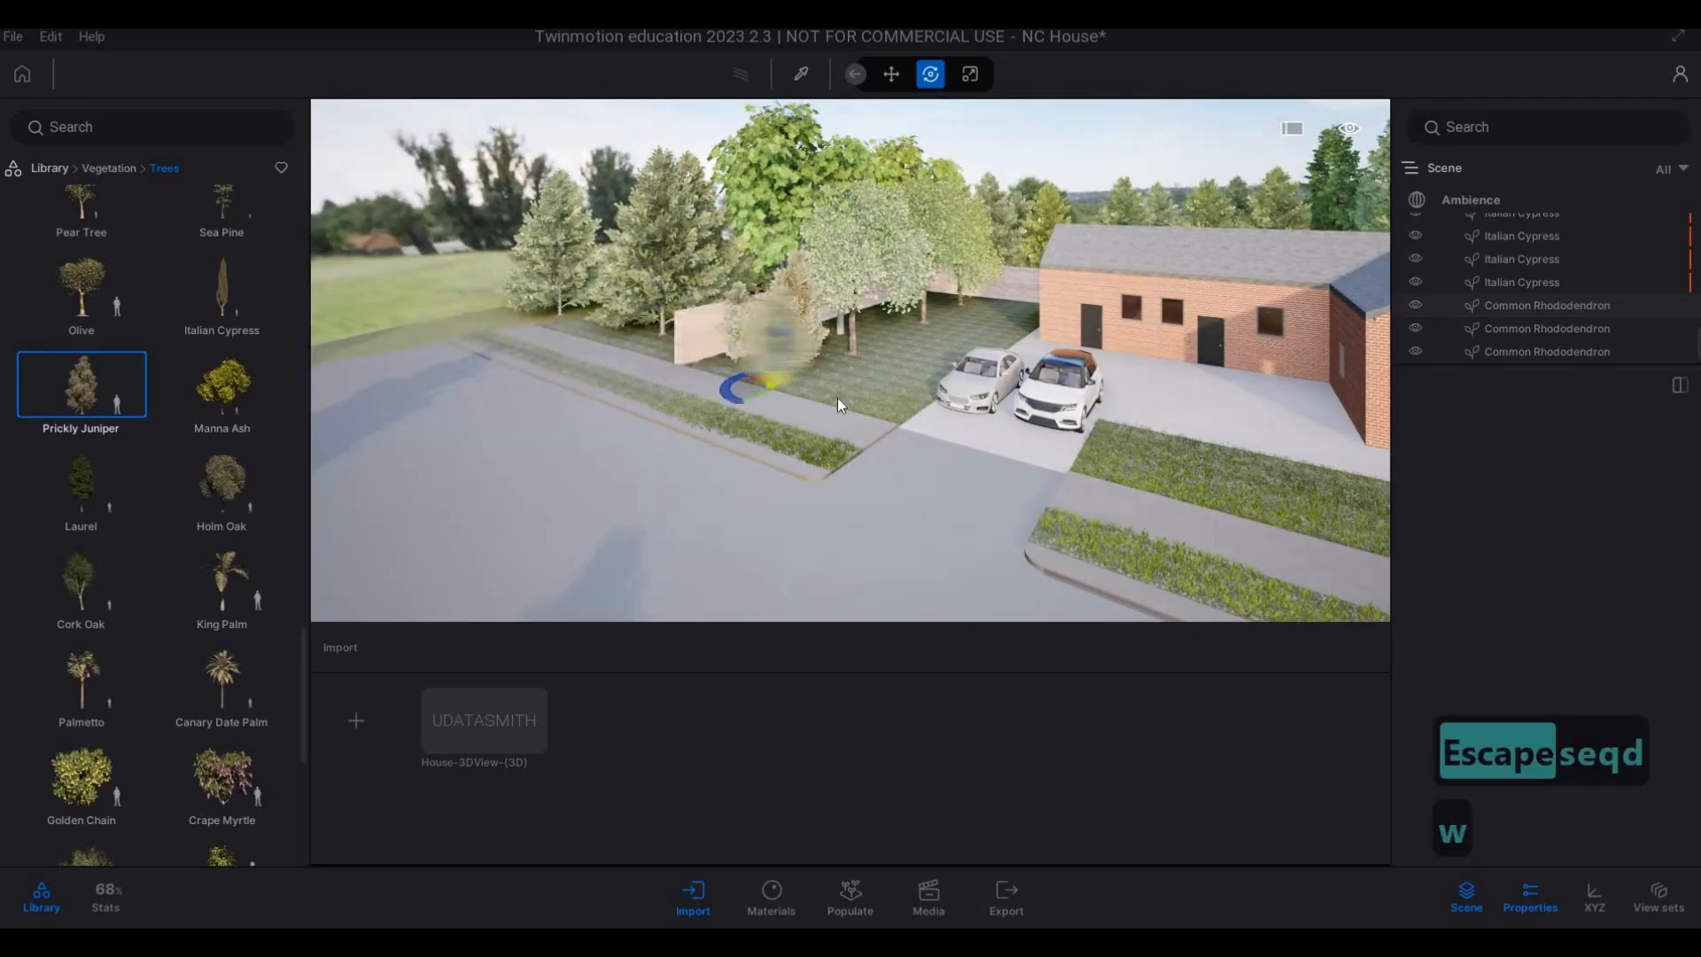
{"action": "left_click", "coordinate": [879, 423]}
{"action": "key", "text": "Escape"}
Browse the Bushes, Detail grasses and Misc. vegetation categories for planting to use in front of the brick house.
{"action": "key", "text": "d"}
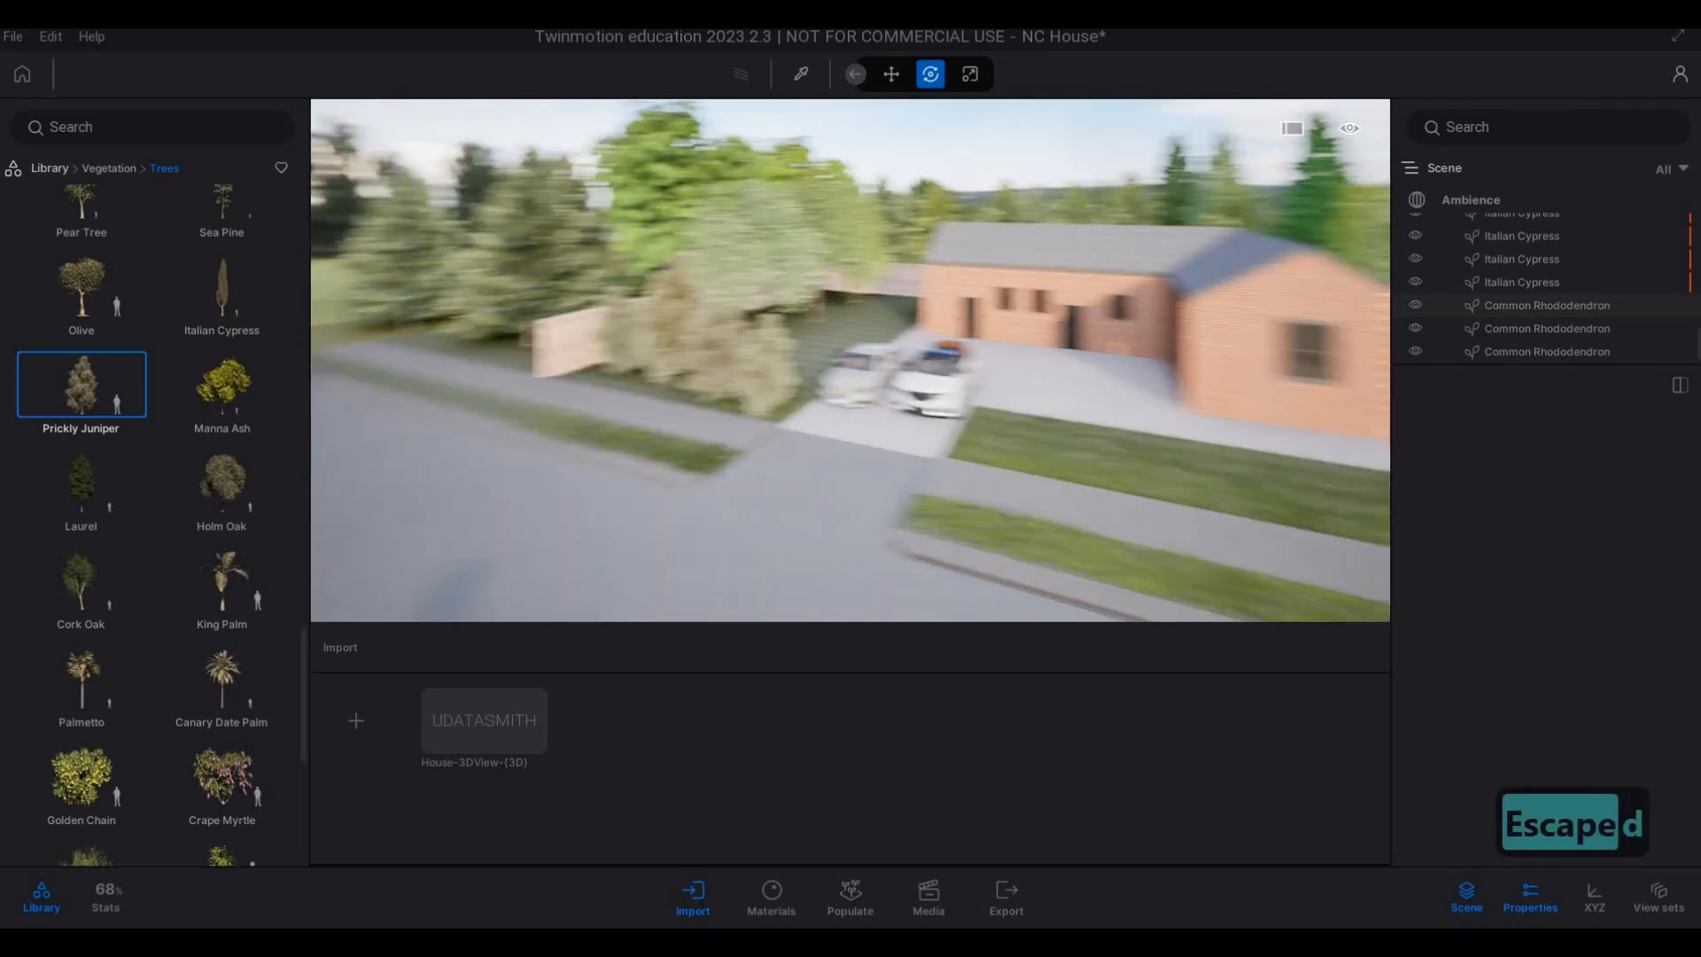
{"action": "key", "text": "e"}
{"action": "key", "text": "d"}
{"action": "key", "text": "q"}
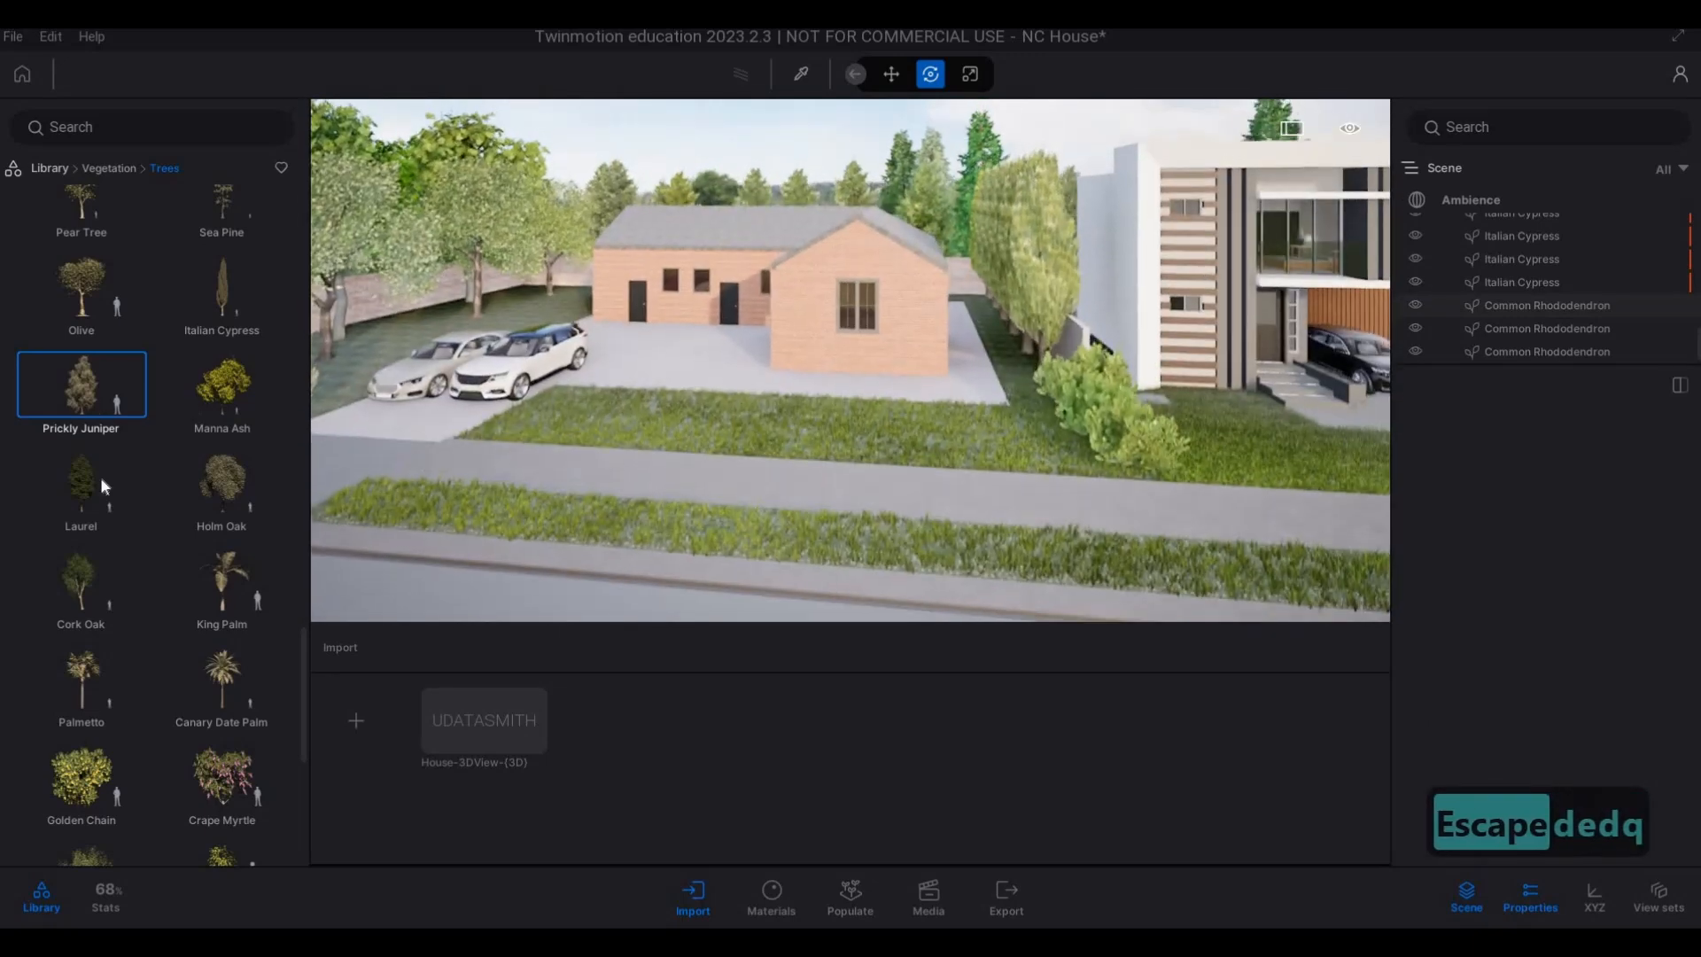
{"action": "scroll", "coordinate": [69, 188], "scroll_direction": "down", "scroll_amount": 1}
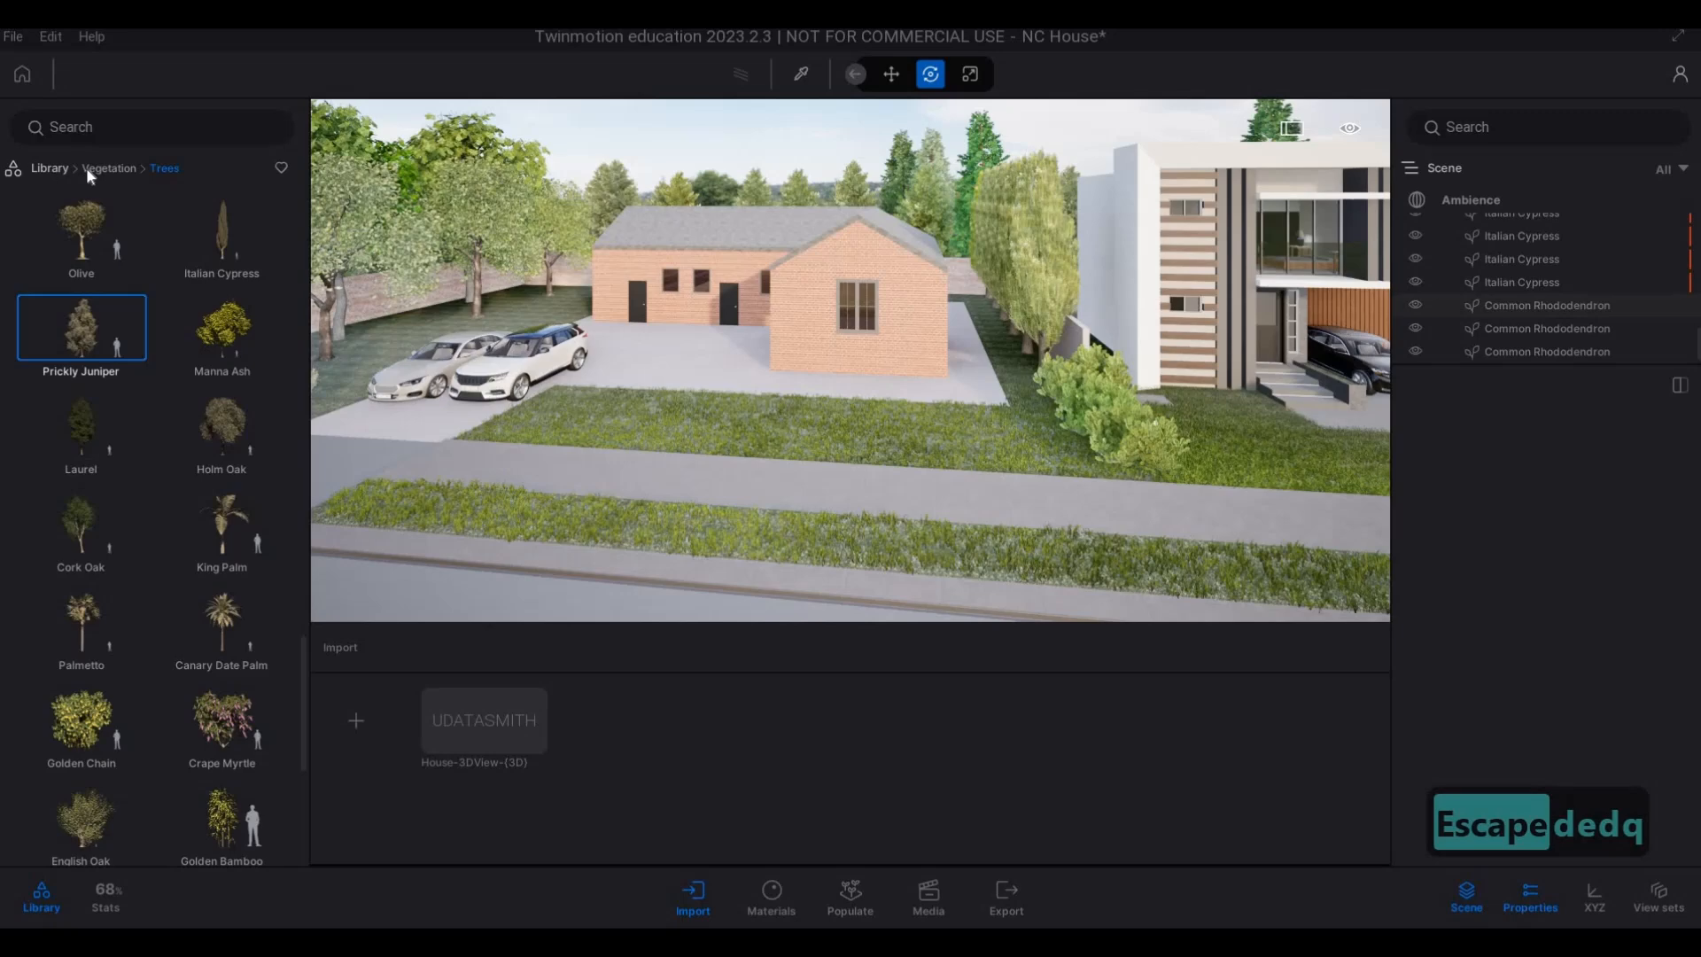
{"action": "left_click", "coordinate": [87, 168]}
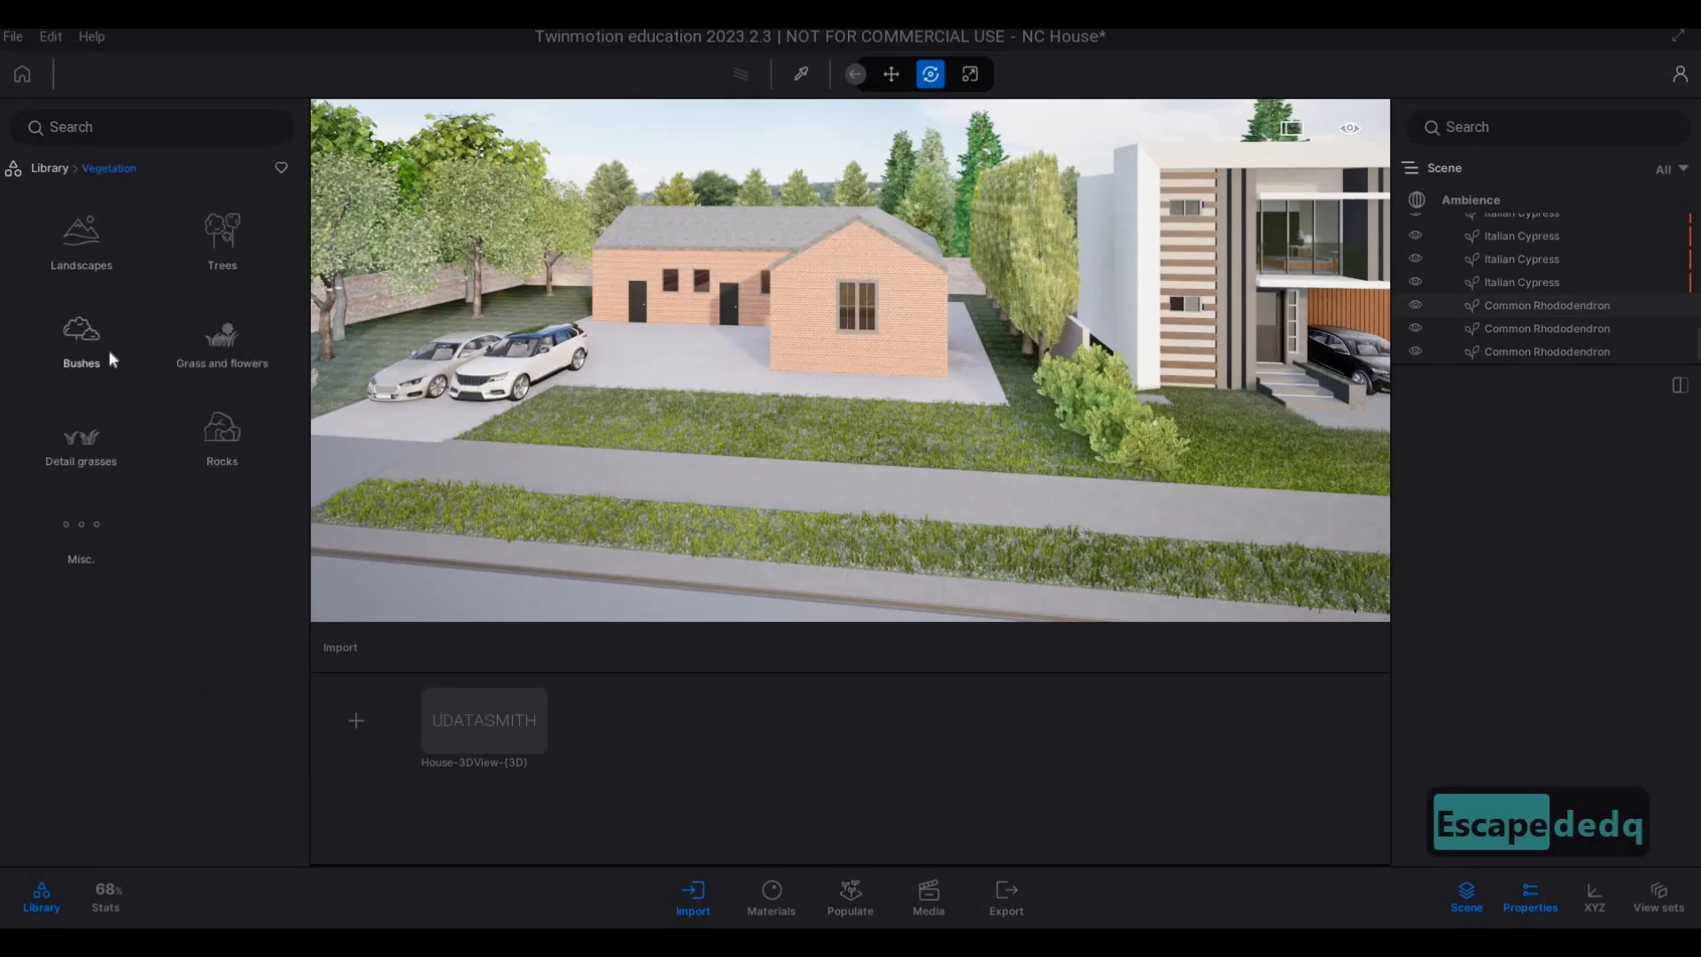
{"action": "left_click", "coordinate": [108, 353]}
{"action": "scroll", "coordinate": [206, 631], "scroll_direction": "down", "scroll_amount": 5}
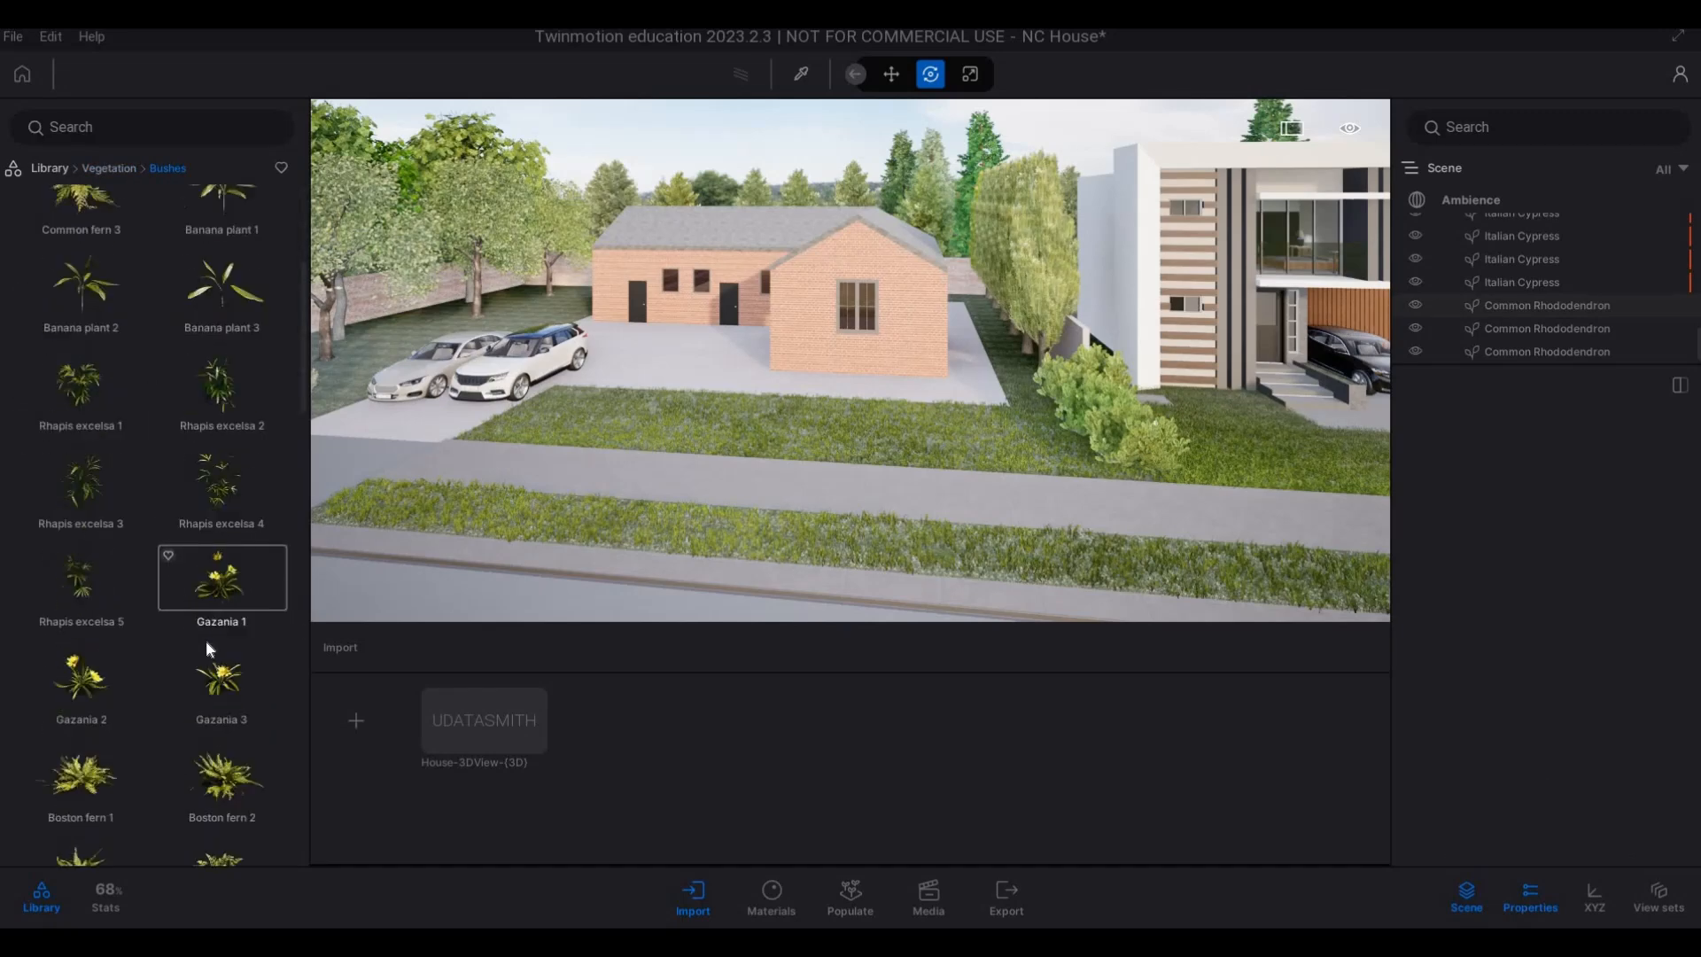
{"action": "scroll", "coordinate": [206, 649], "scroll_direction": "down", "scroll_amount": 15}
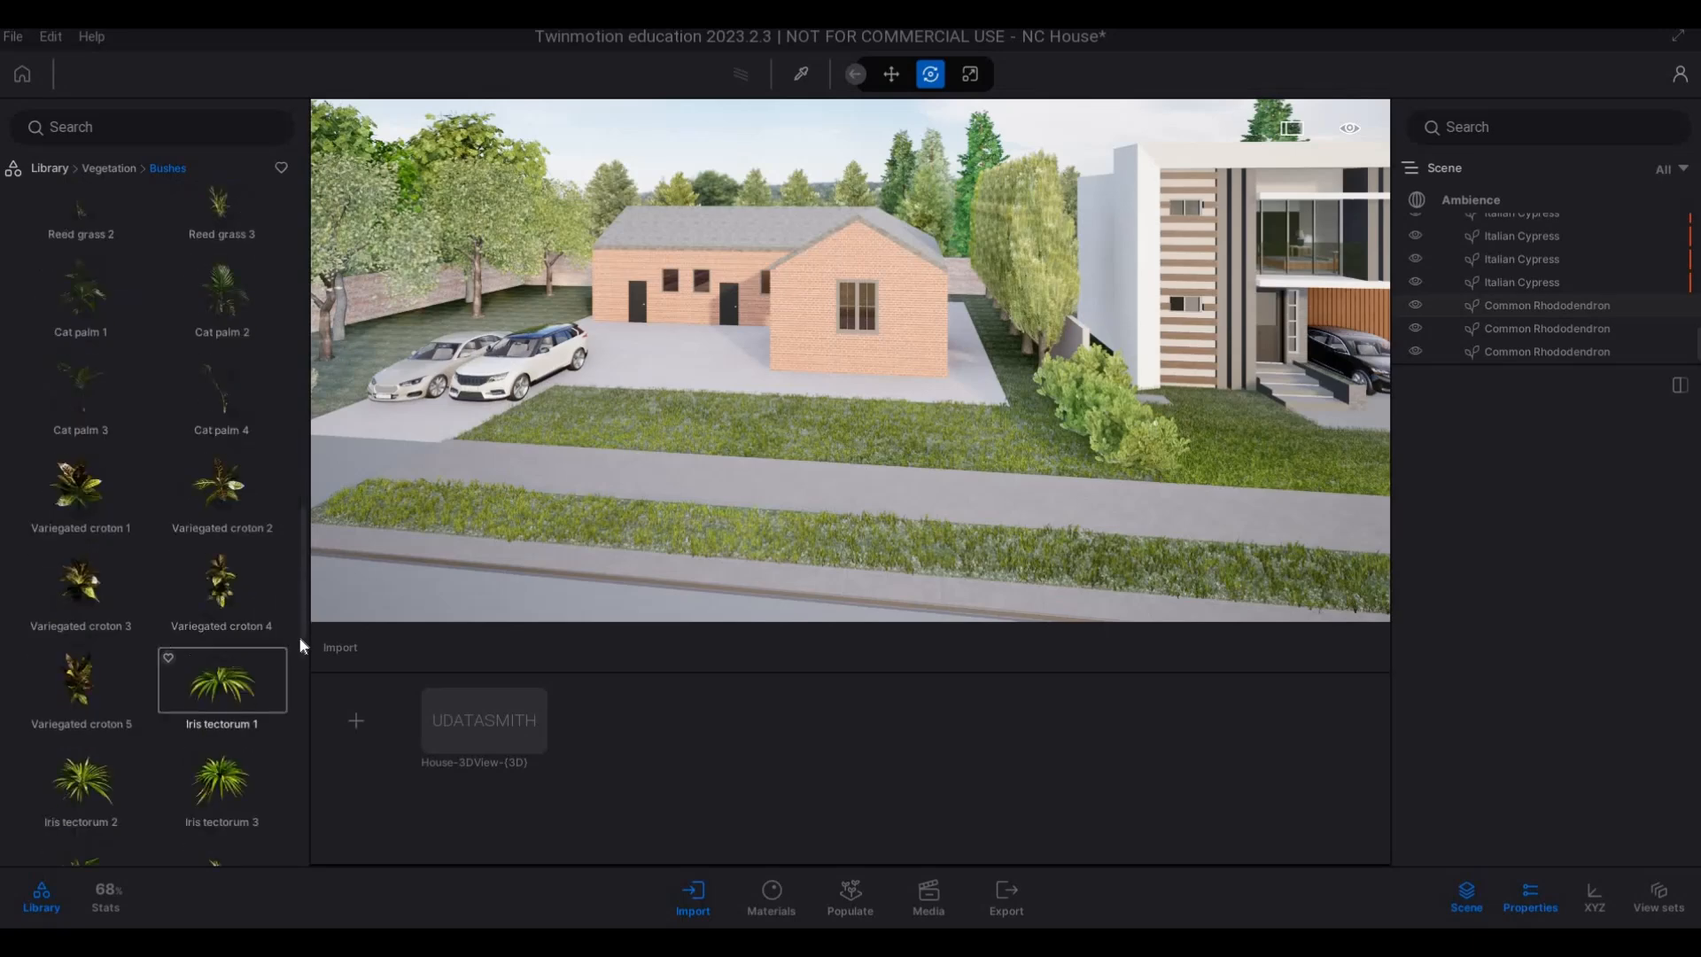
{"action": "left_click_drag", "start_coordinate": [301, 644], "coordinate": [315, 842]}
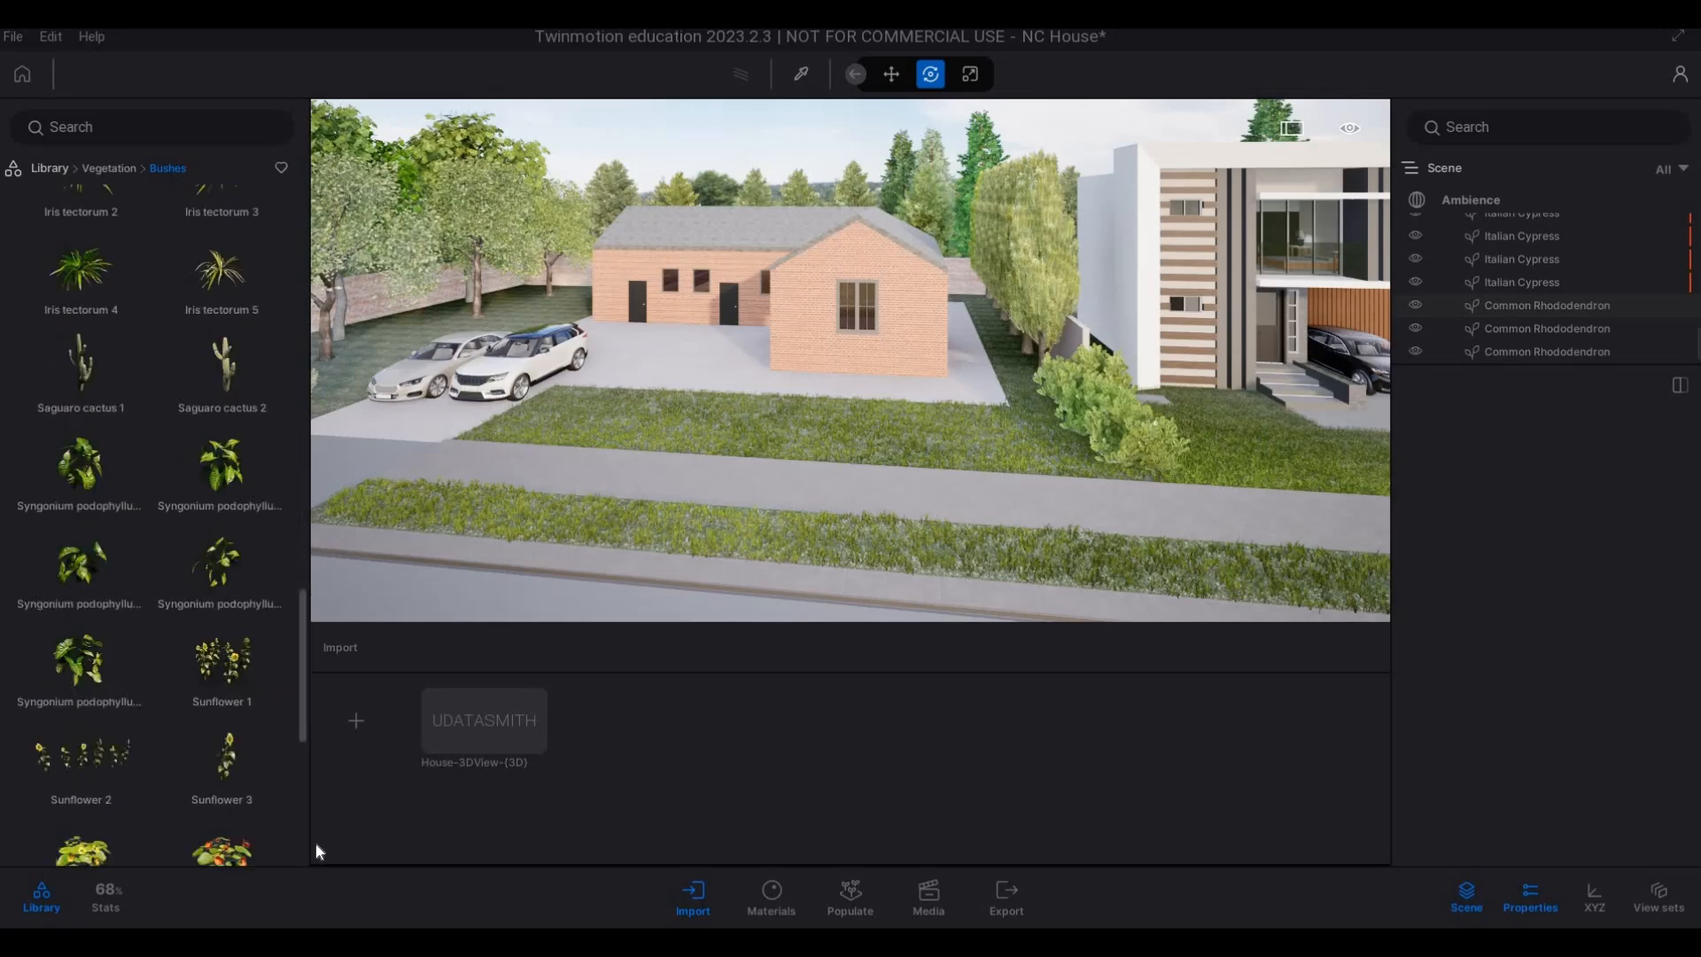
{"action": "left_click", "coordinate": [89, 171]}
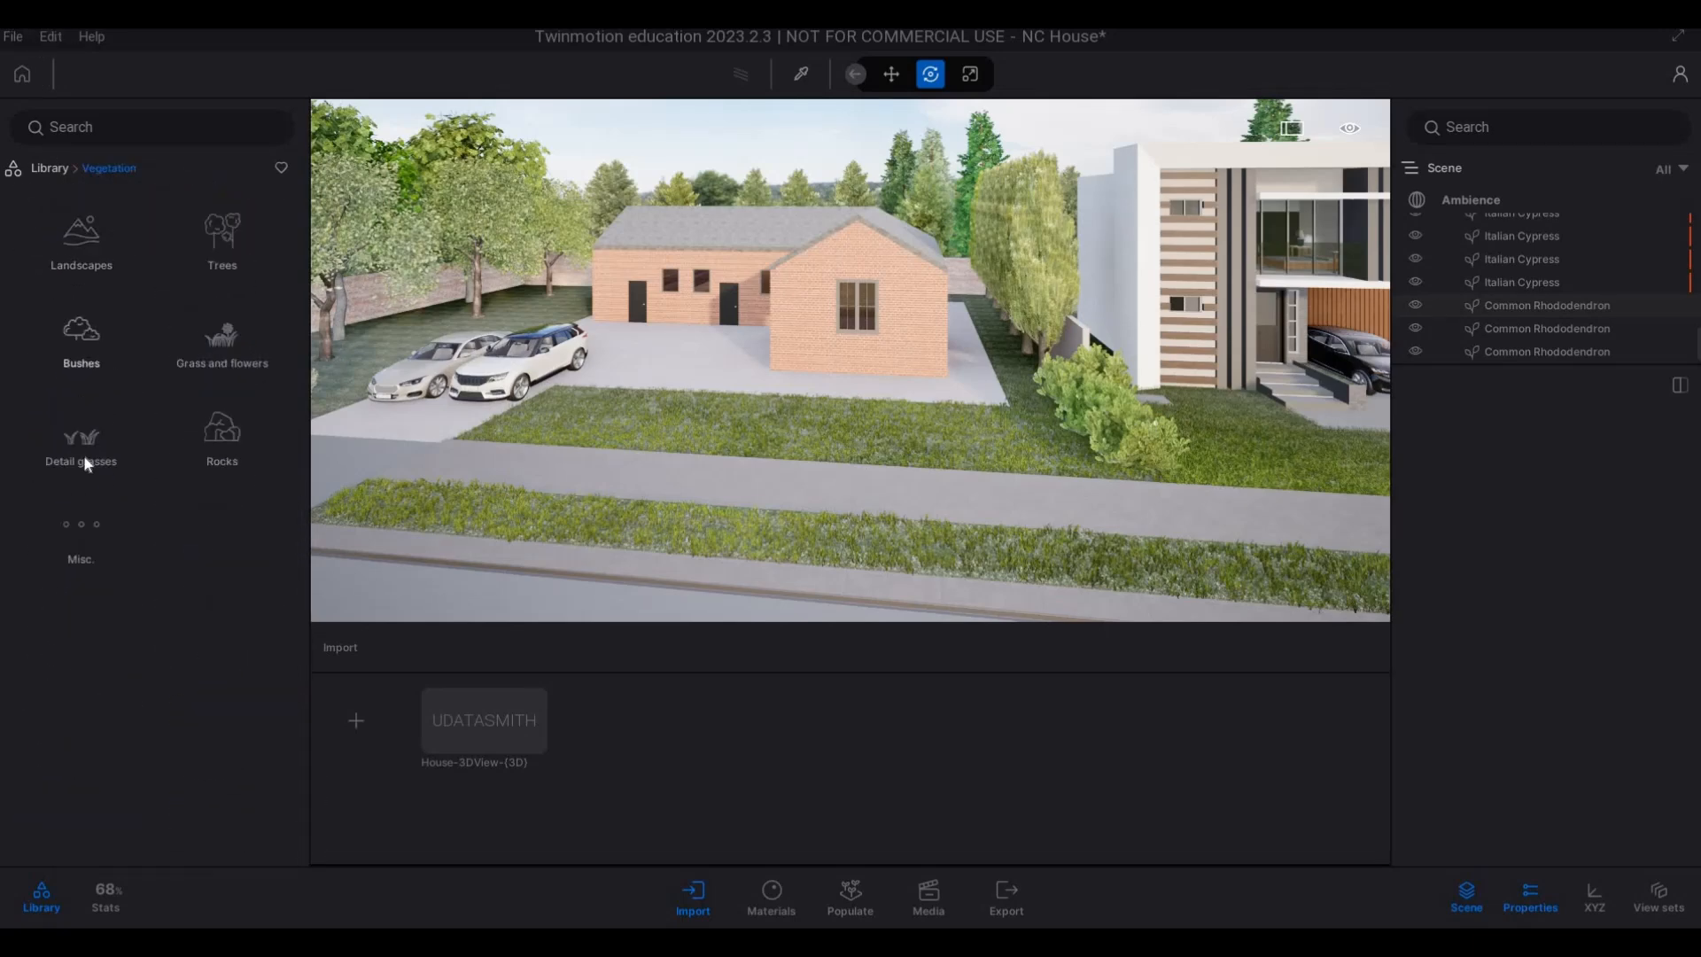
{"action": "left_click", "coordinate": [125, 417]}
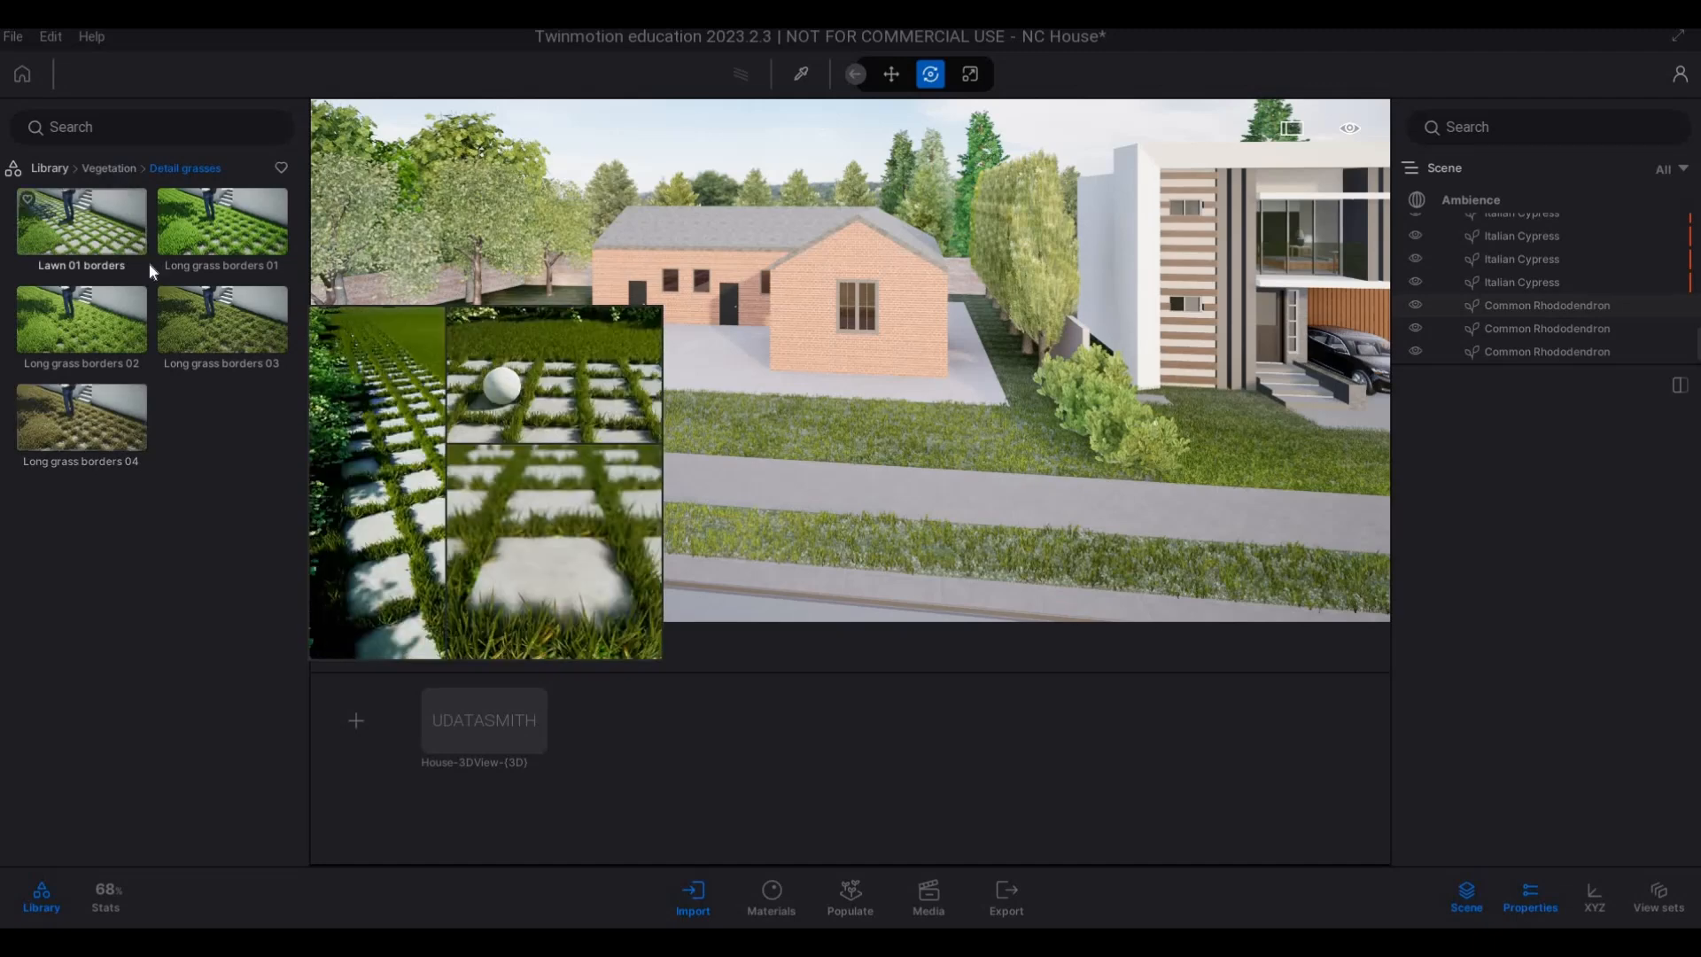
{"action": "left_click", "coordinate": [109, 169]}
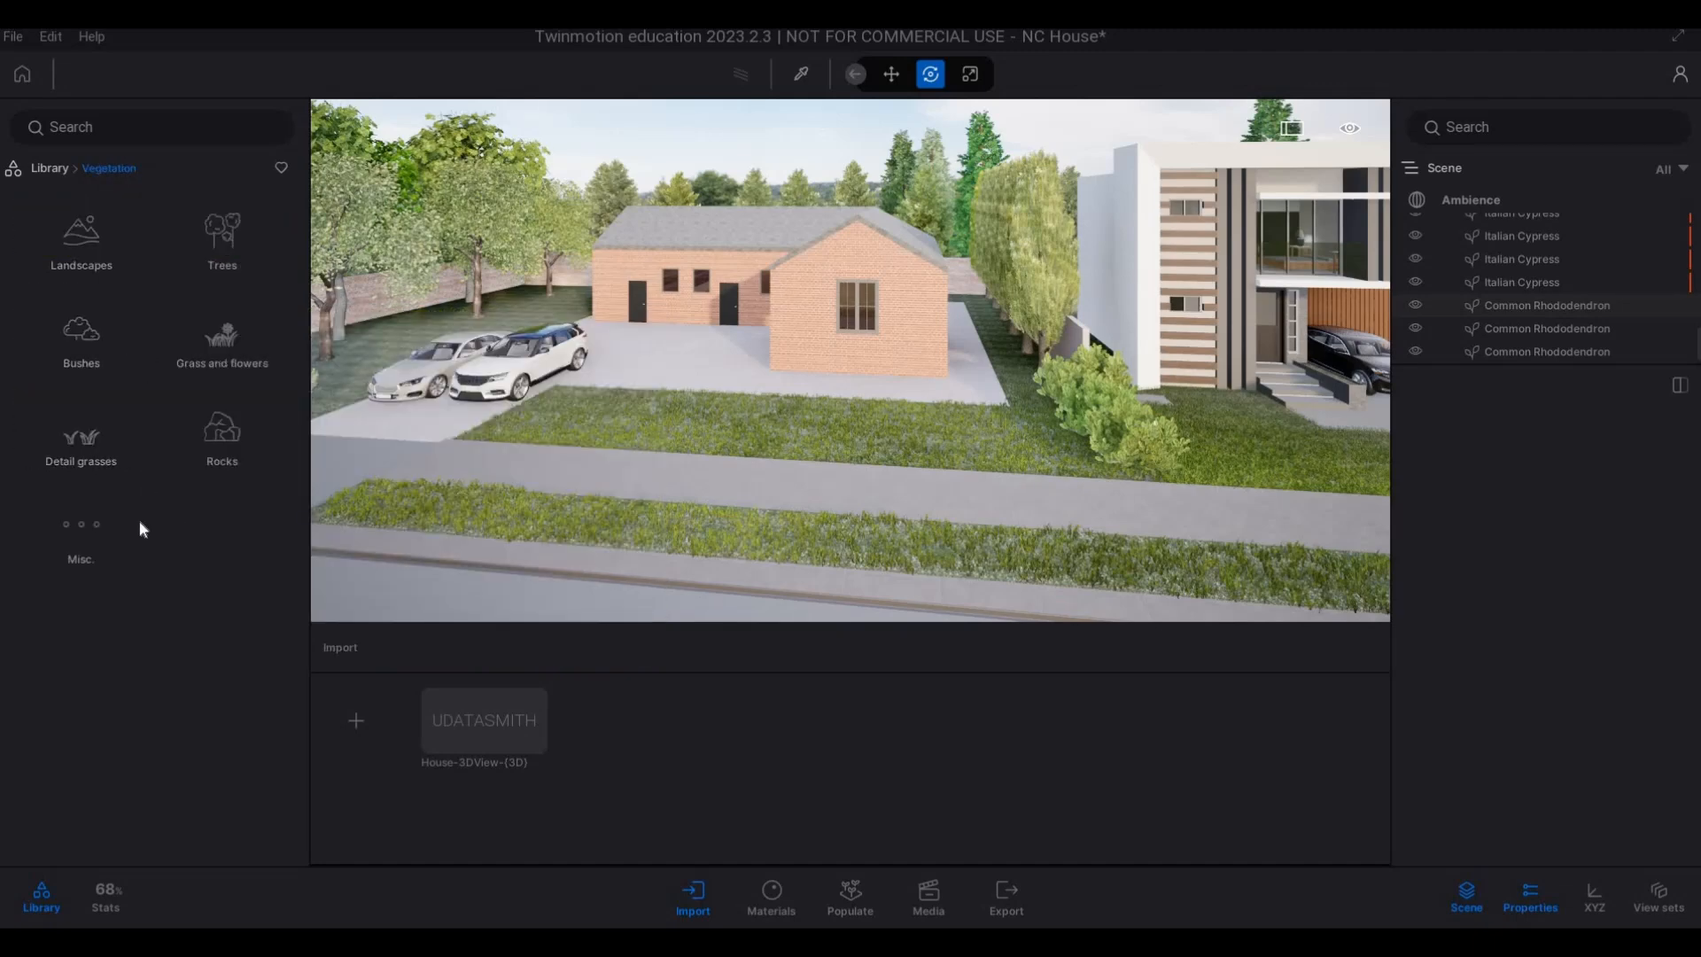
{"action": "left_click", "coordinate": [140, 522]}
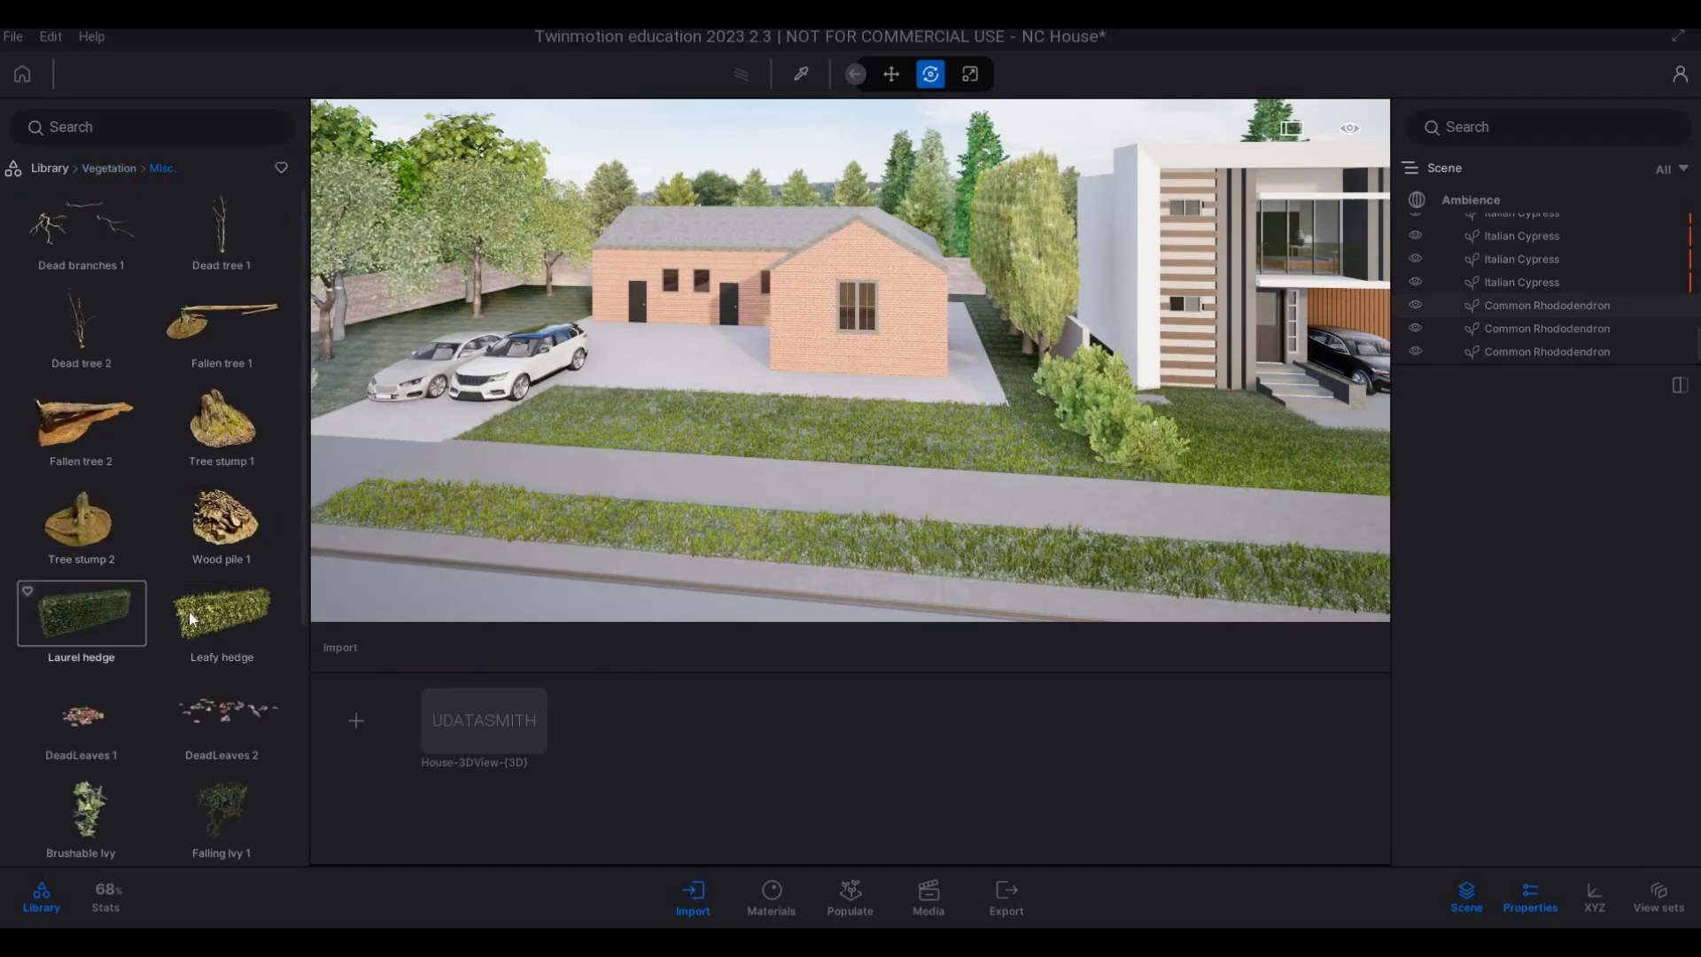
Try out a Leafy hedge on the brick house's front lawn beside the sidewalk, rotating it, and delete it.
{"action": "left_click_drag", "start_coordinate": [964, 454], "coordinate": [960, 476]}
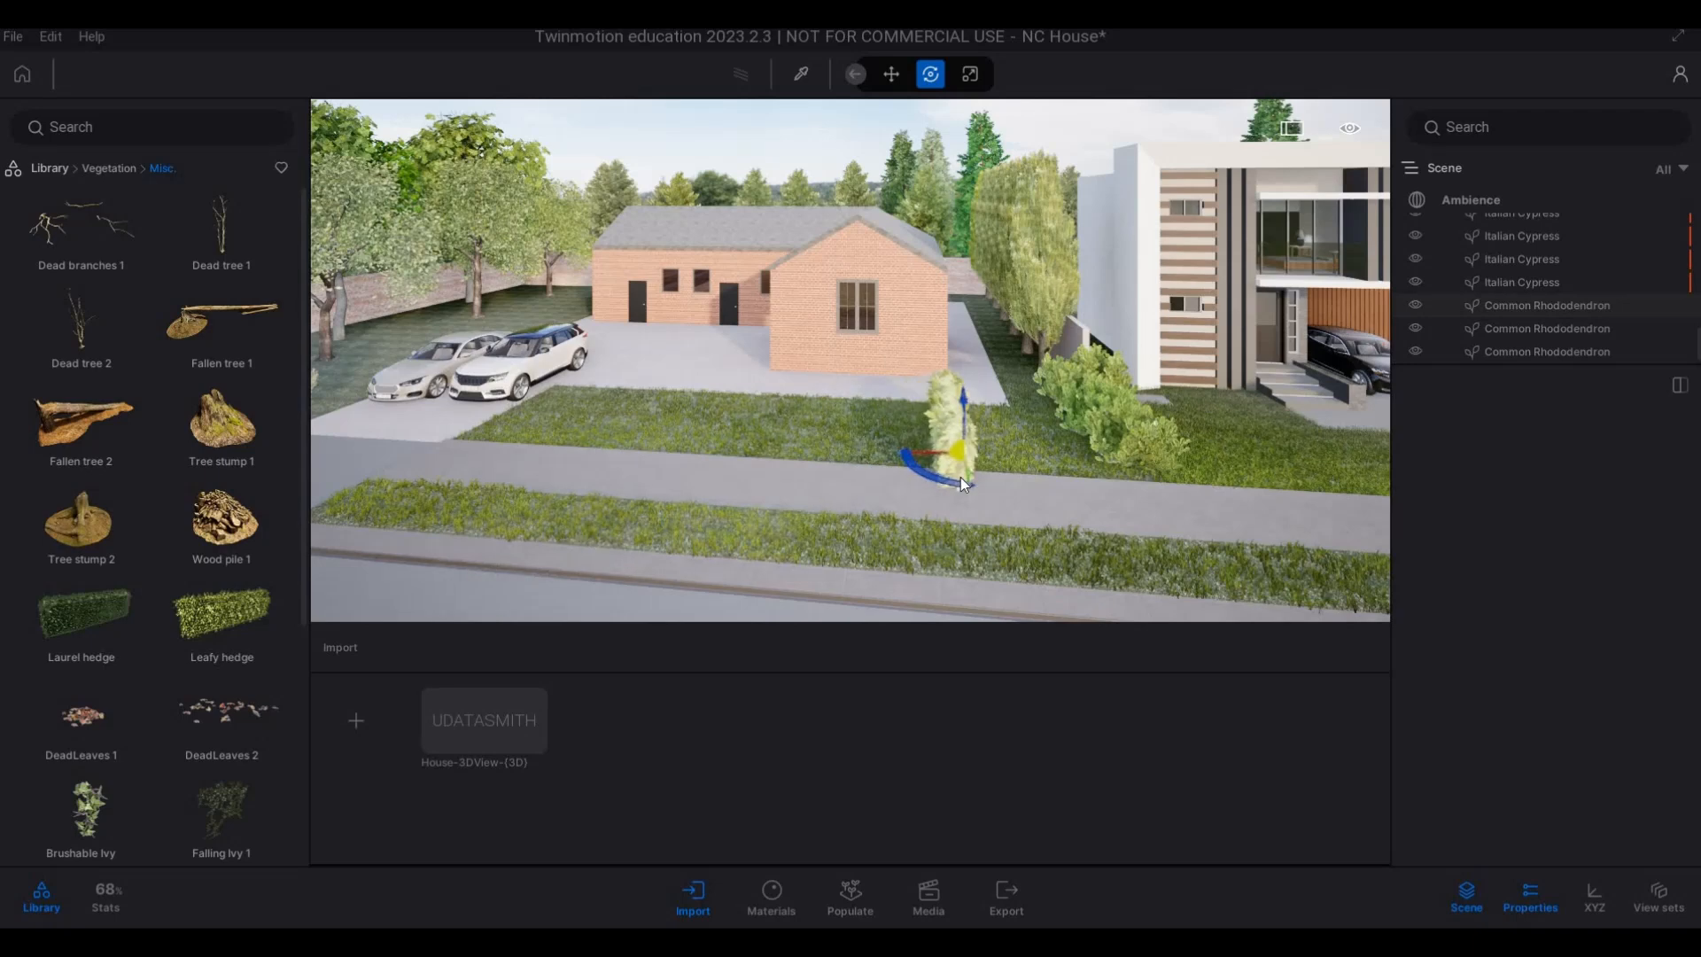
{"action": "key", "text": "Tab"}
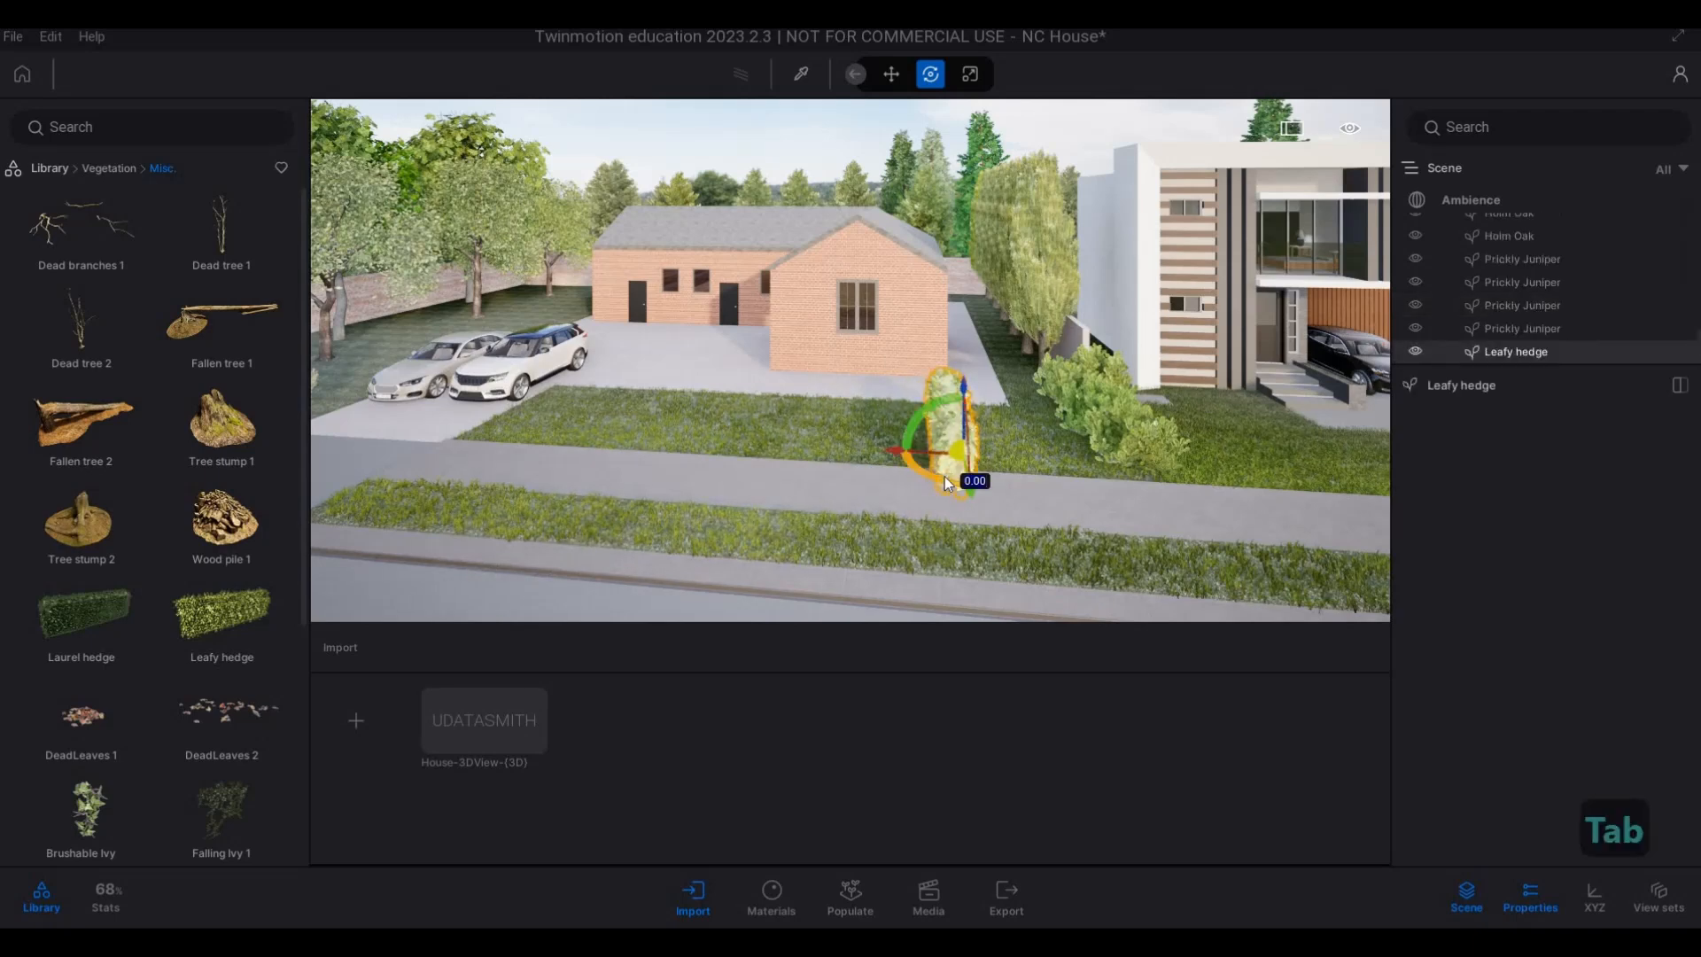
{"action": "left_click_drag", "start_coordinate": [859, 460], "coordinate": [899, 474]}
{"action": "left_click_drag", "start_coordinate": [737, 473], "coordinate": [907, 439]}
{"action": "left_click_drag", "start_coordinate": [1014, 497], "coordinate": [960, 482]}
{"action": "key", "text": "Delete"}
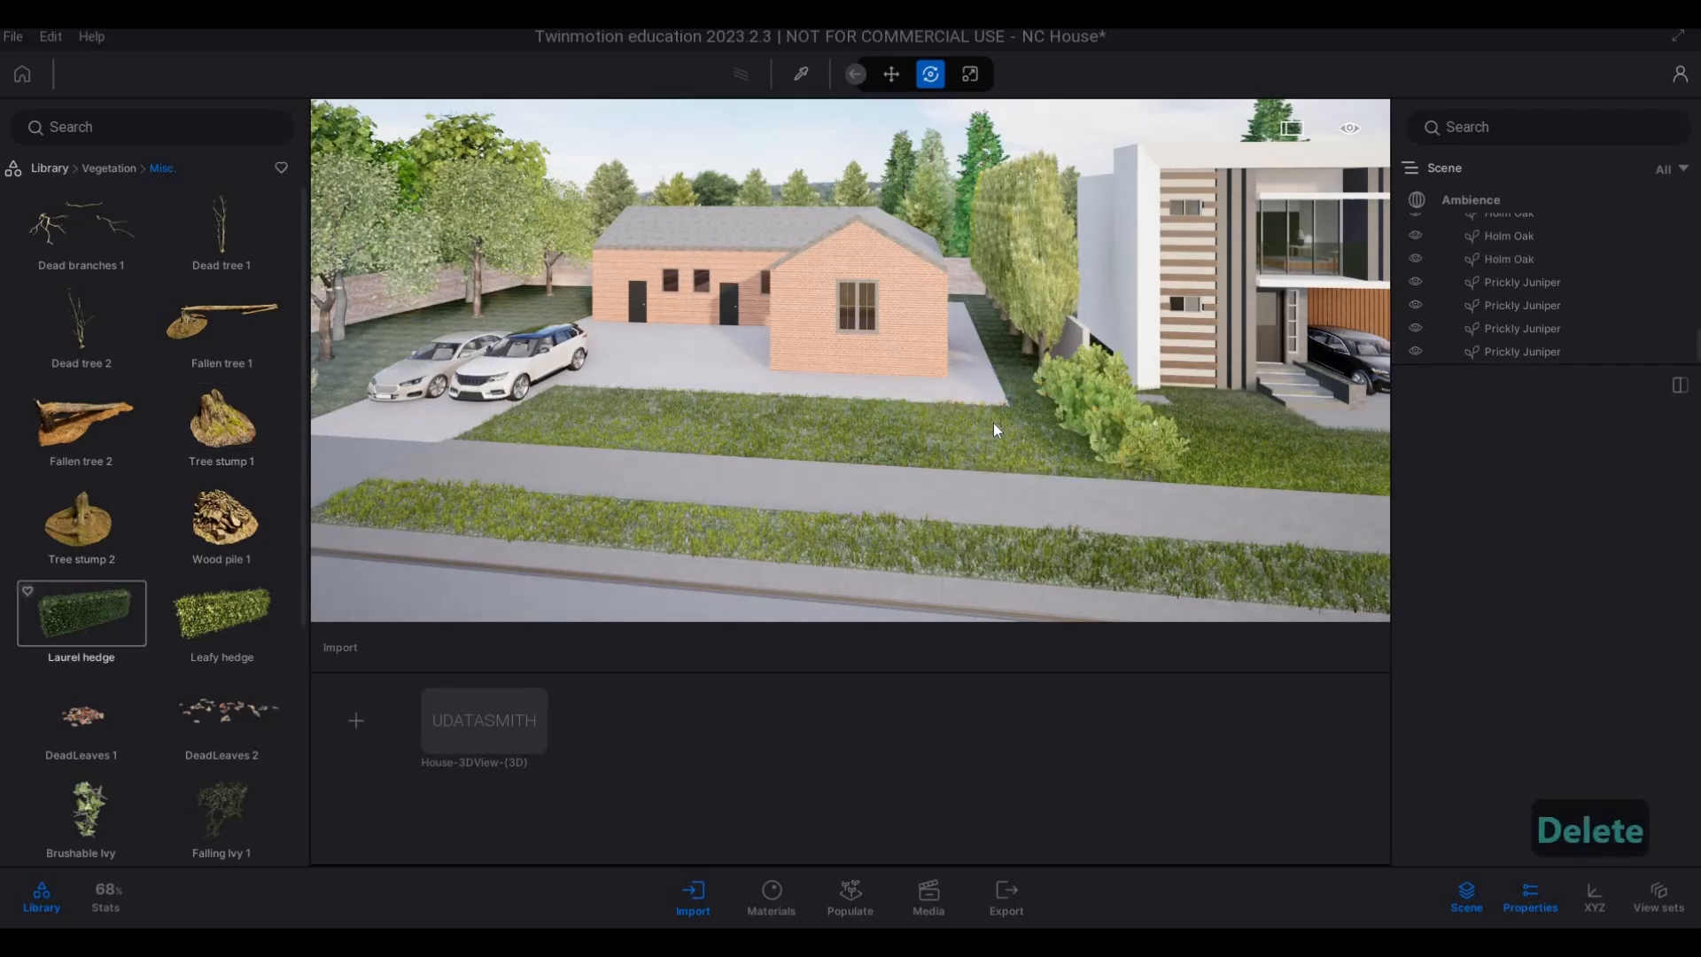
Place a Laurel hedge on the brick house's front lawn near the rhododendrons and rotate it 90 degrees parallel to the sidewalk.
{"action": "left_click_drag", "start_coordinate": [992, 422], "coordinate": [986, 450]}
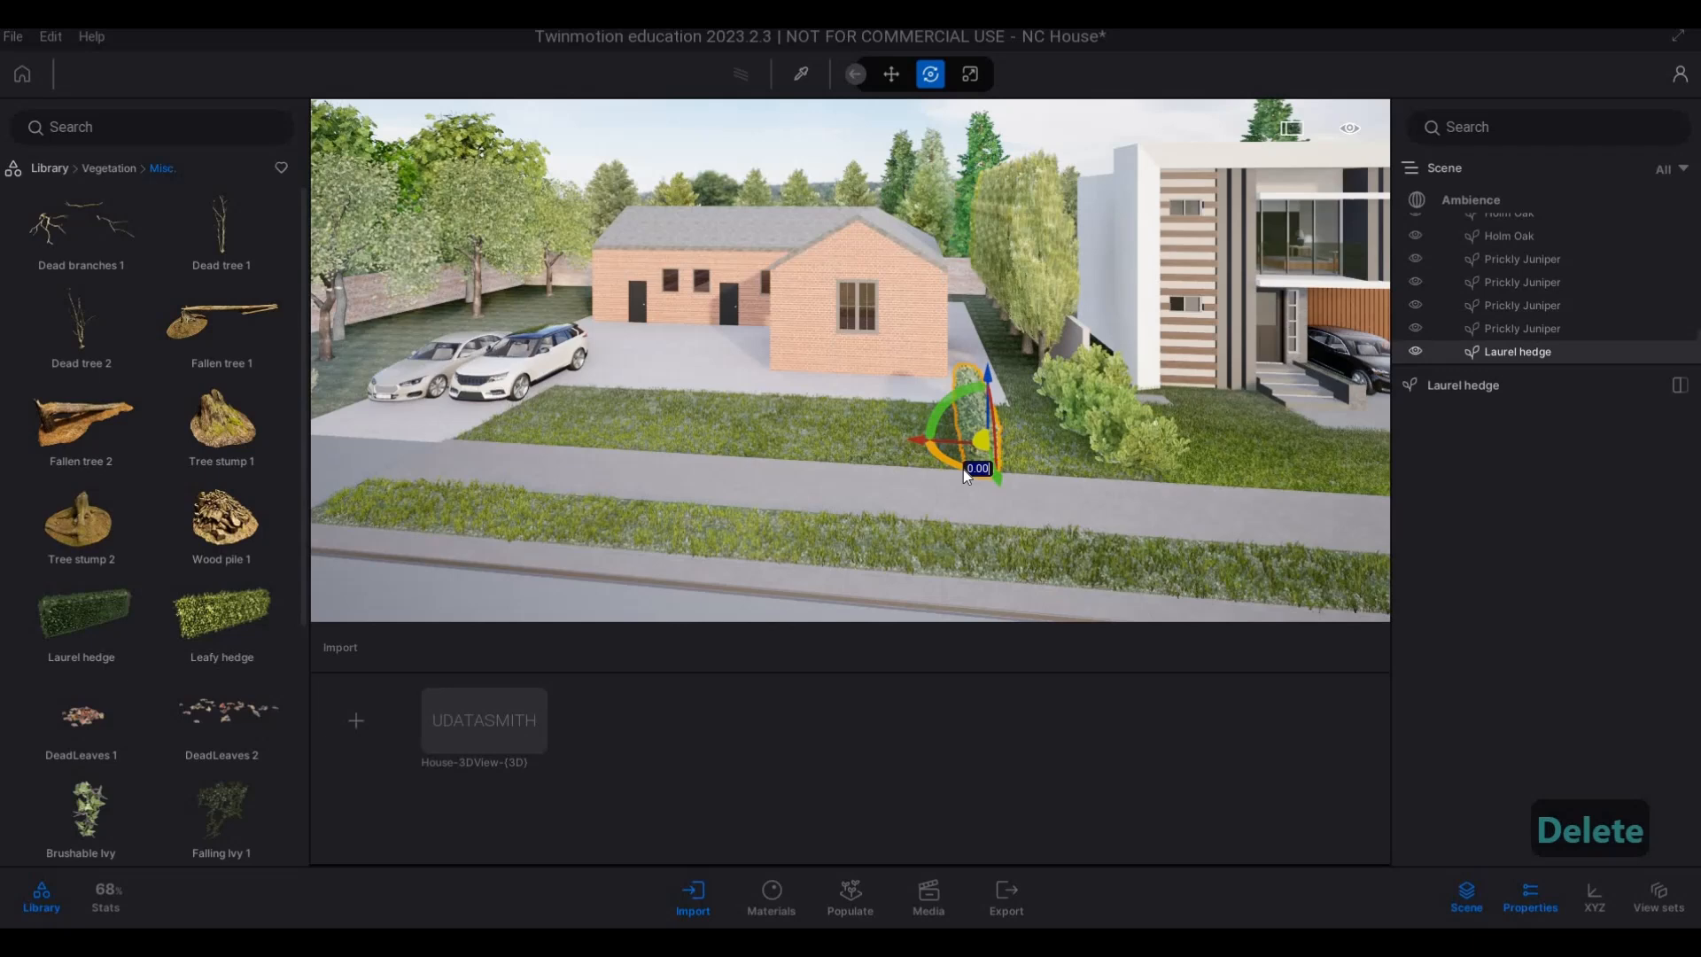
{"action": "type", "text": "0"}
{"action": "key", "text": "Return"}
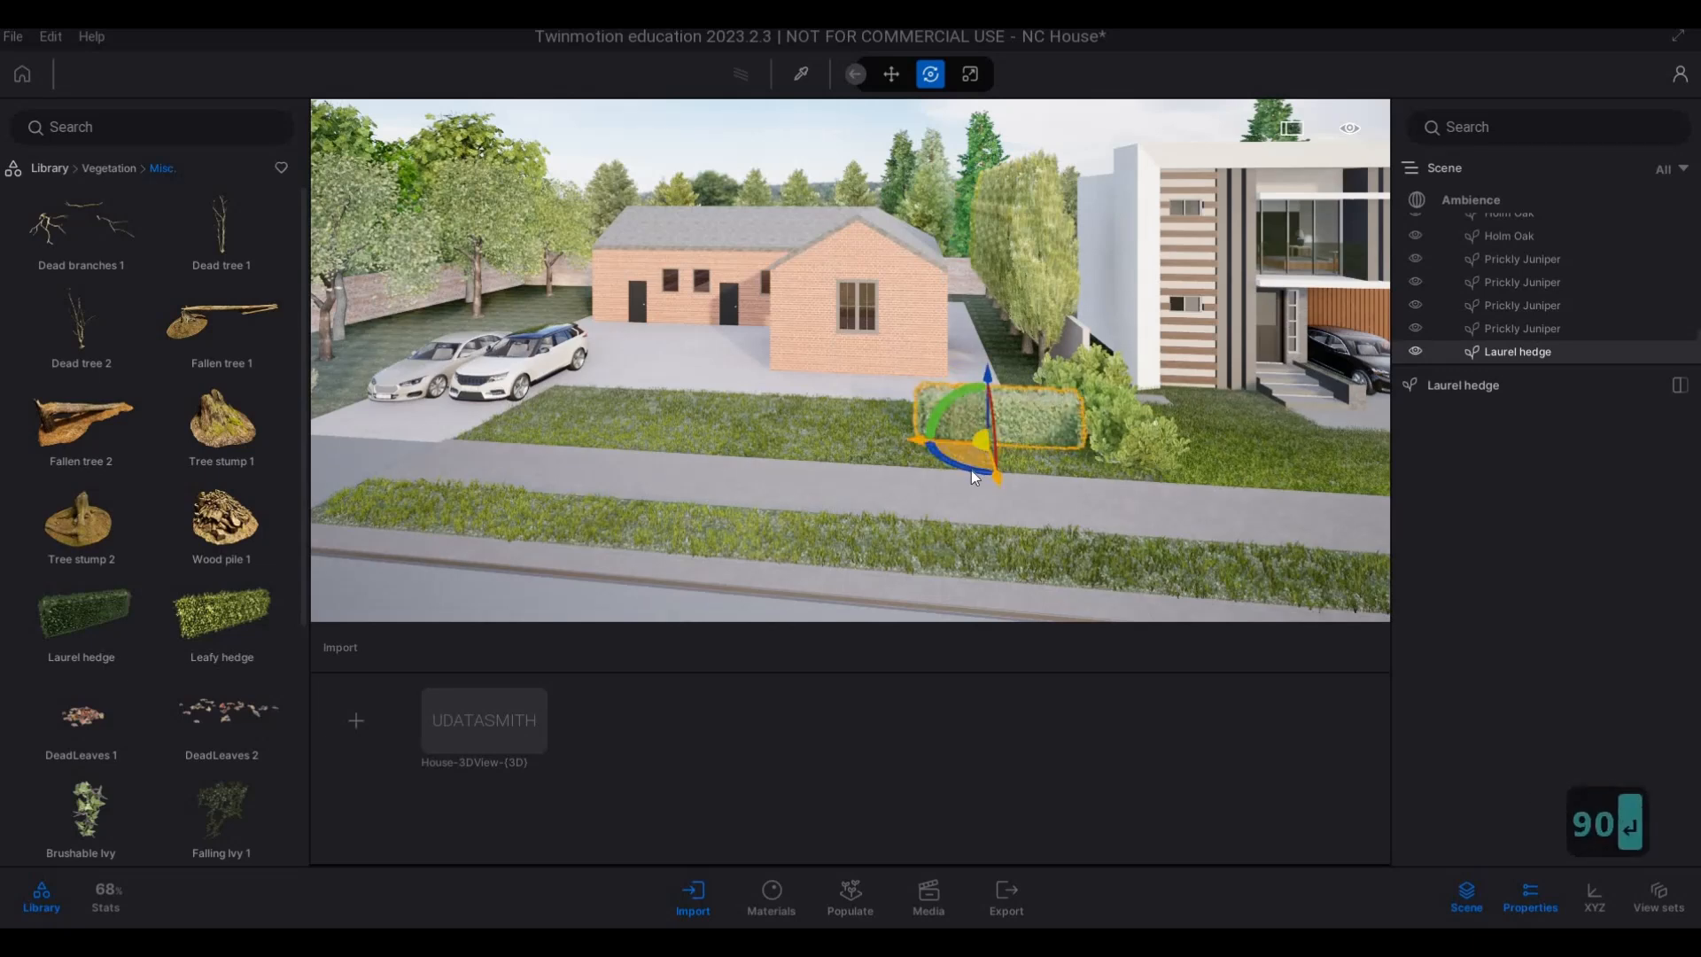
Copy the Laurel hedge as 3 instances in a row along the sidewalk towards the parked cars.
{"action": "left_click_drag", "start_coordinate": [976, 476], "coordinate": [747, 483]}
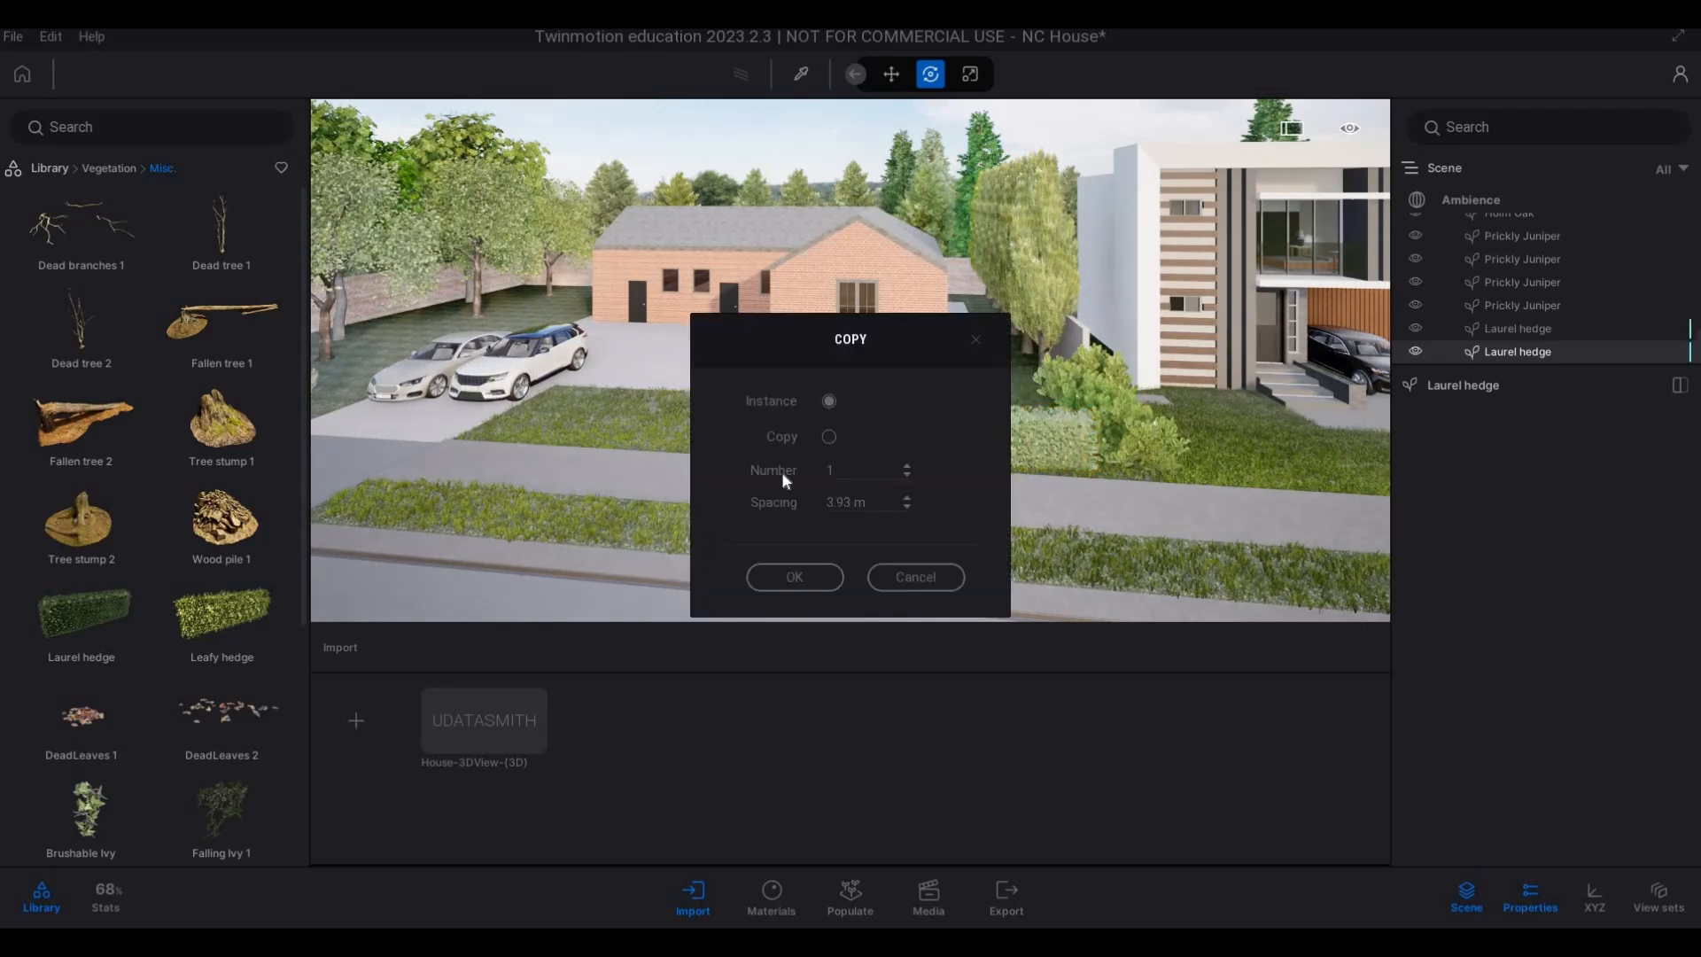
{"action": "left_click", "coordinate": [798, 577]}
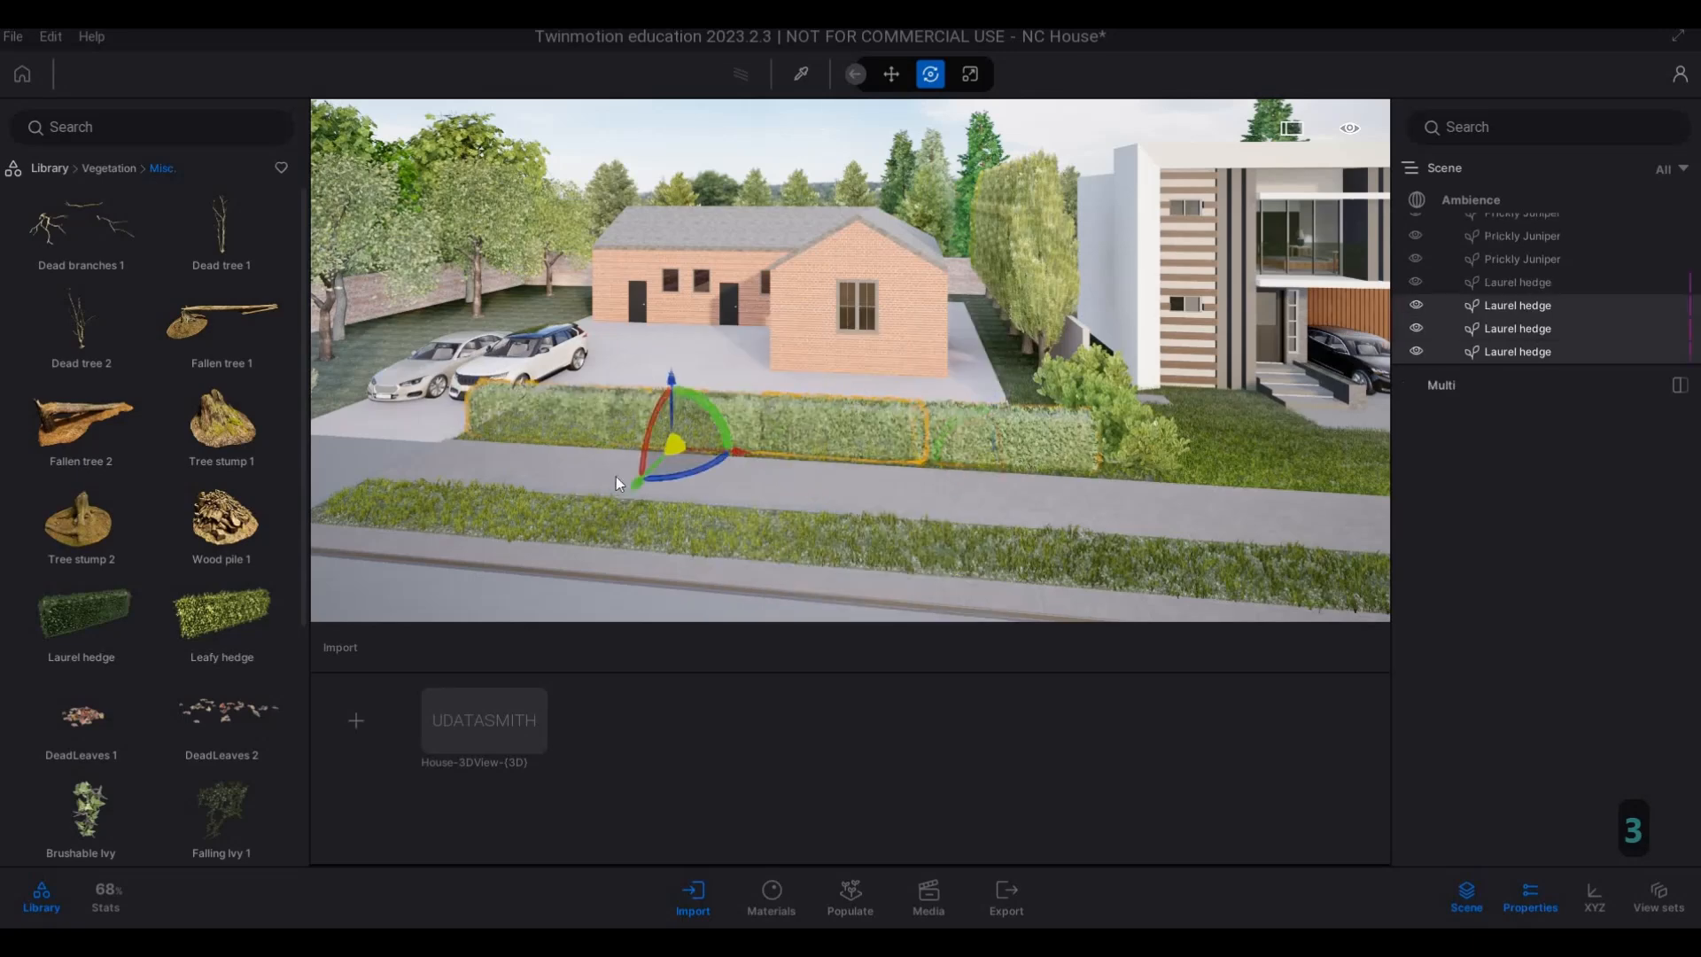
{"action": "key", "text": "Escape"}
{"action": "key", "text": "Escape"}
Inspect the new hedge and the street fronts of the brick house and the main house.
{"action": "key", "text": "s"}
{"action": "key", "text": "d"}
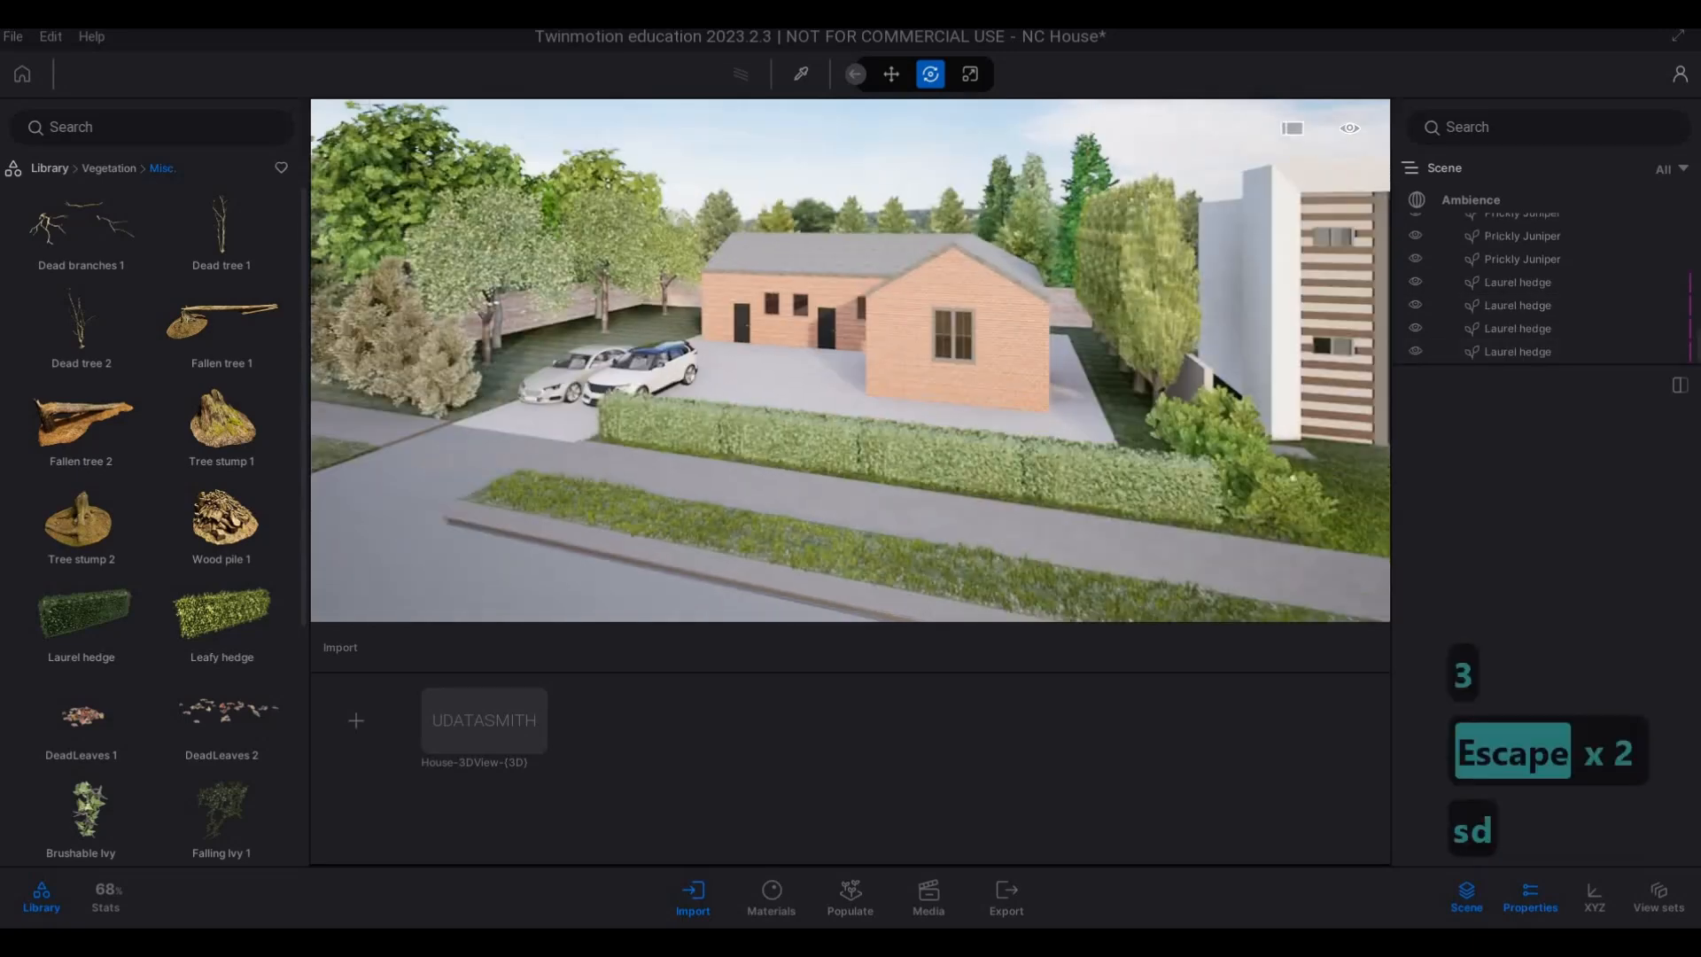
{"action": "key", "text": "e"}
{"action": "key", "text": "a"}
{"action": "key", "text": "w"}
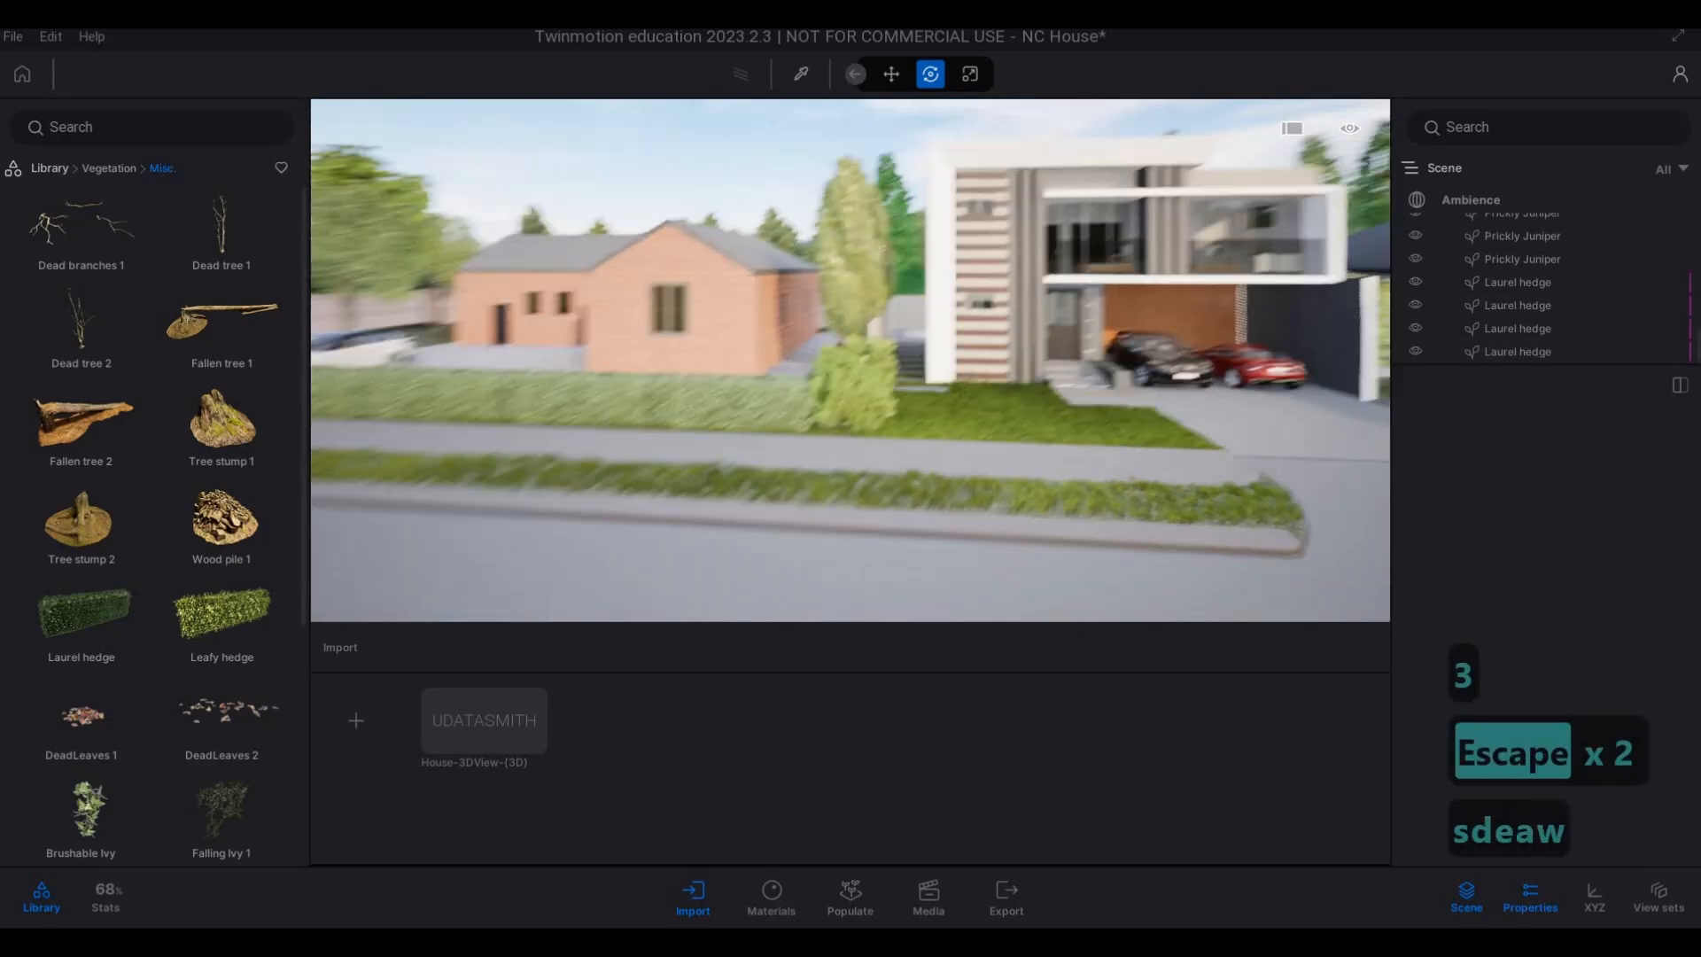
{"action": "key", "text": "a"}
{"action": "key", "text": "e"}
{"action": "key", "text": "d"}
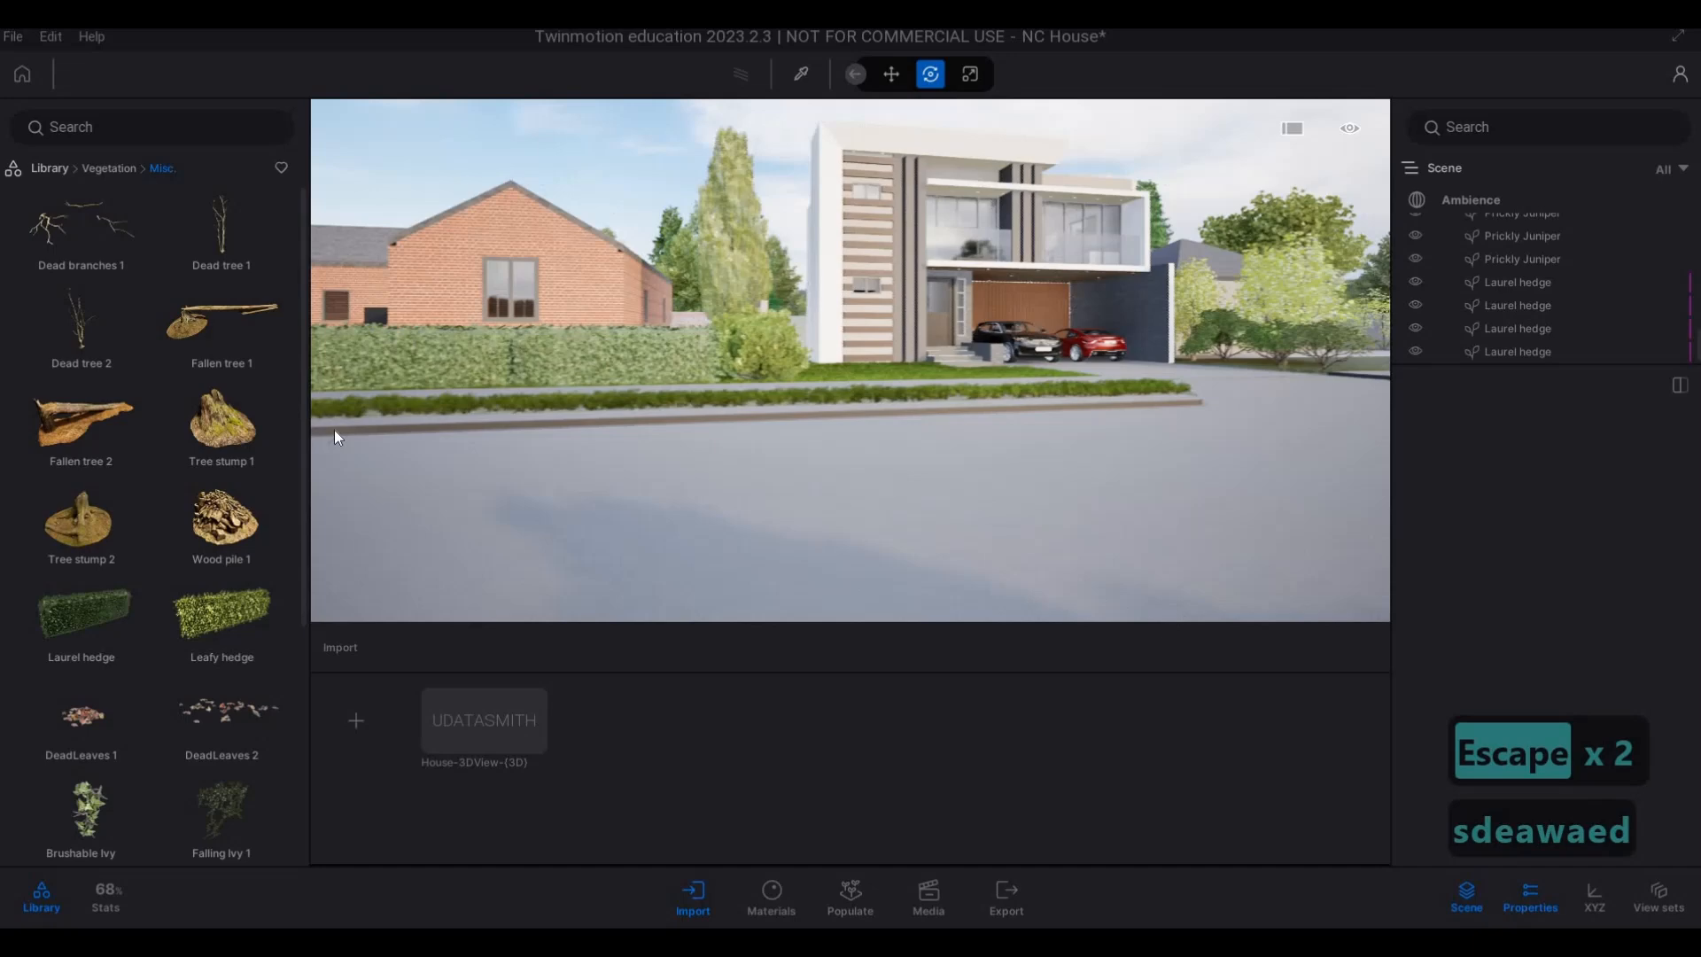
{"action": "key", "text": "q"}
{"action": "key", "text": "a"}
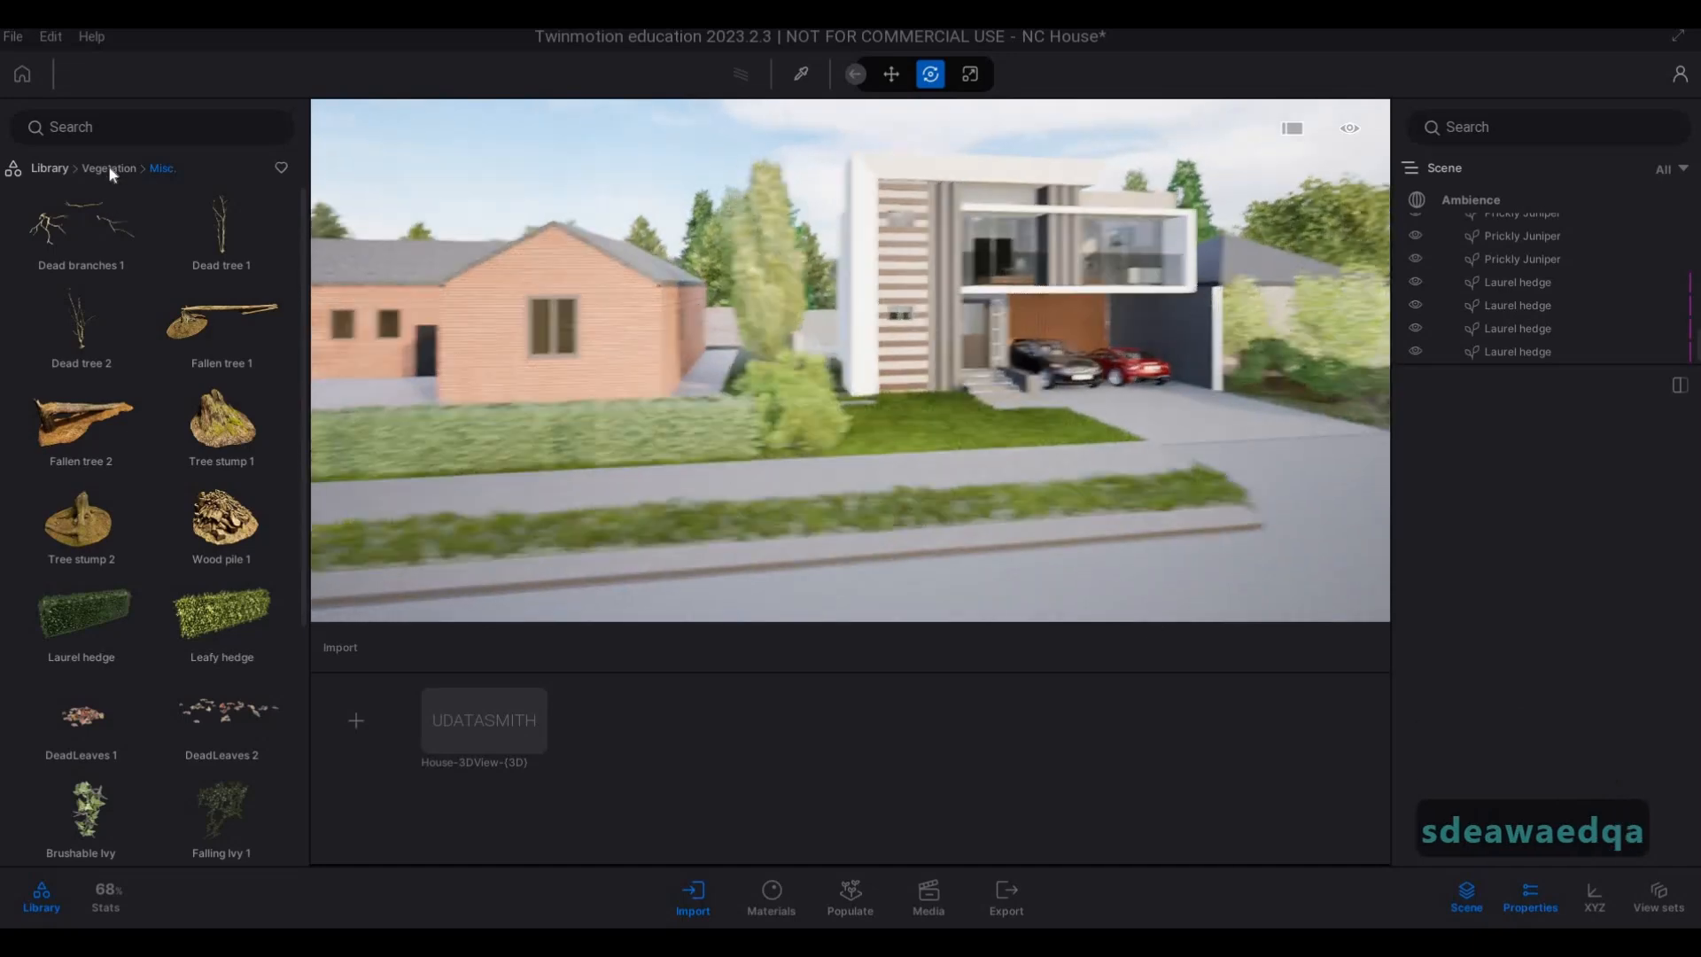
{"action": "key", "text": "w"}
Place a Chinaberry Tree behind the rhododendron end of the Laurel hedge, near the corner of the brick house.
{"action": "left_click", "coordinate": [108, 168]}
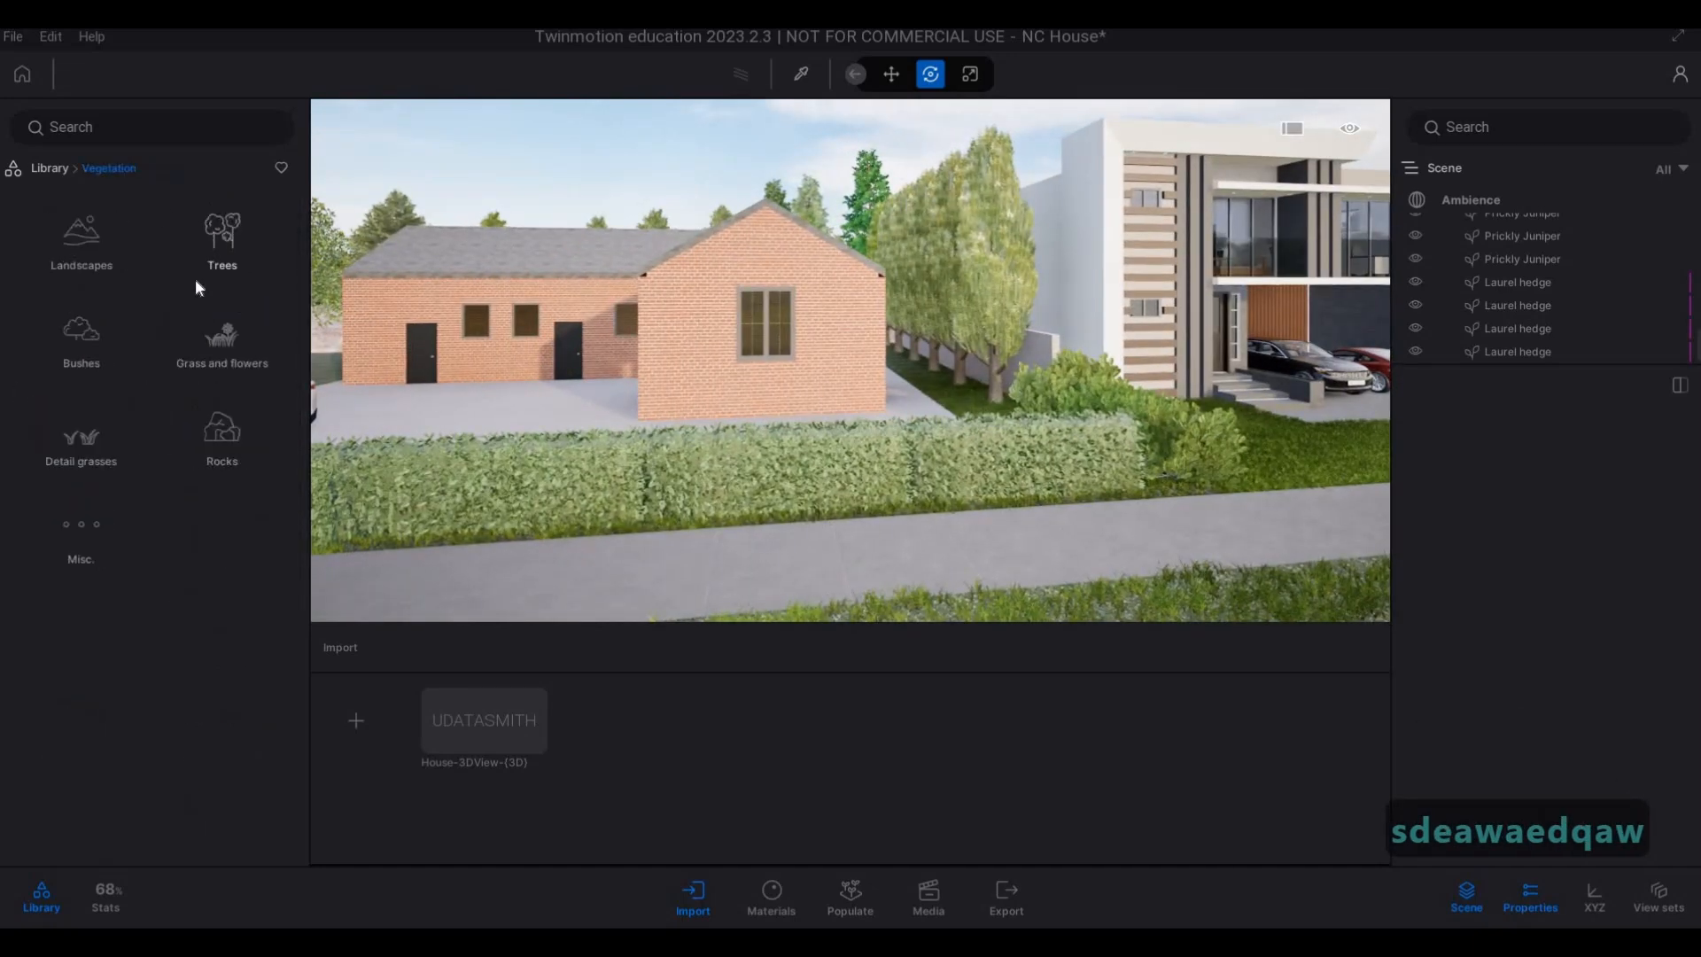
{"action": "left_click", "coordinate": [195, 278]}
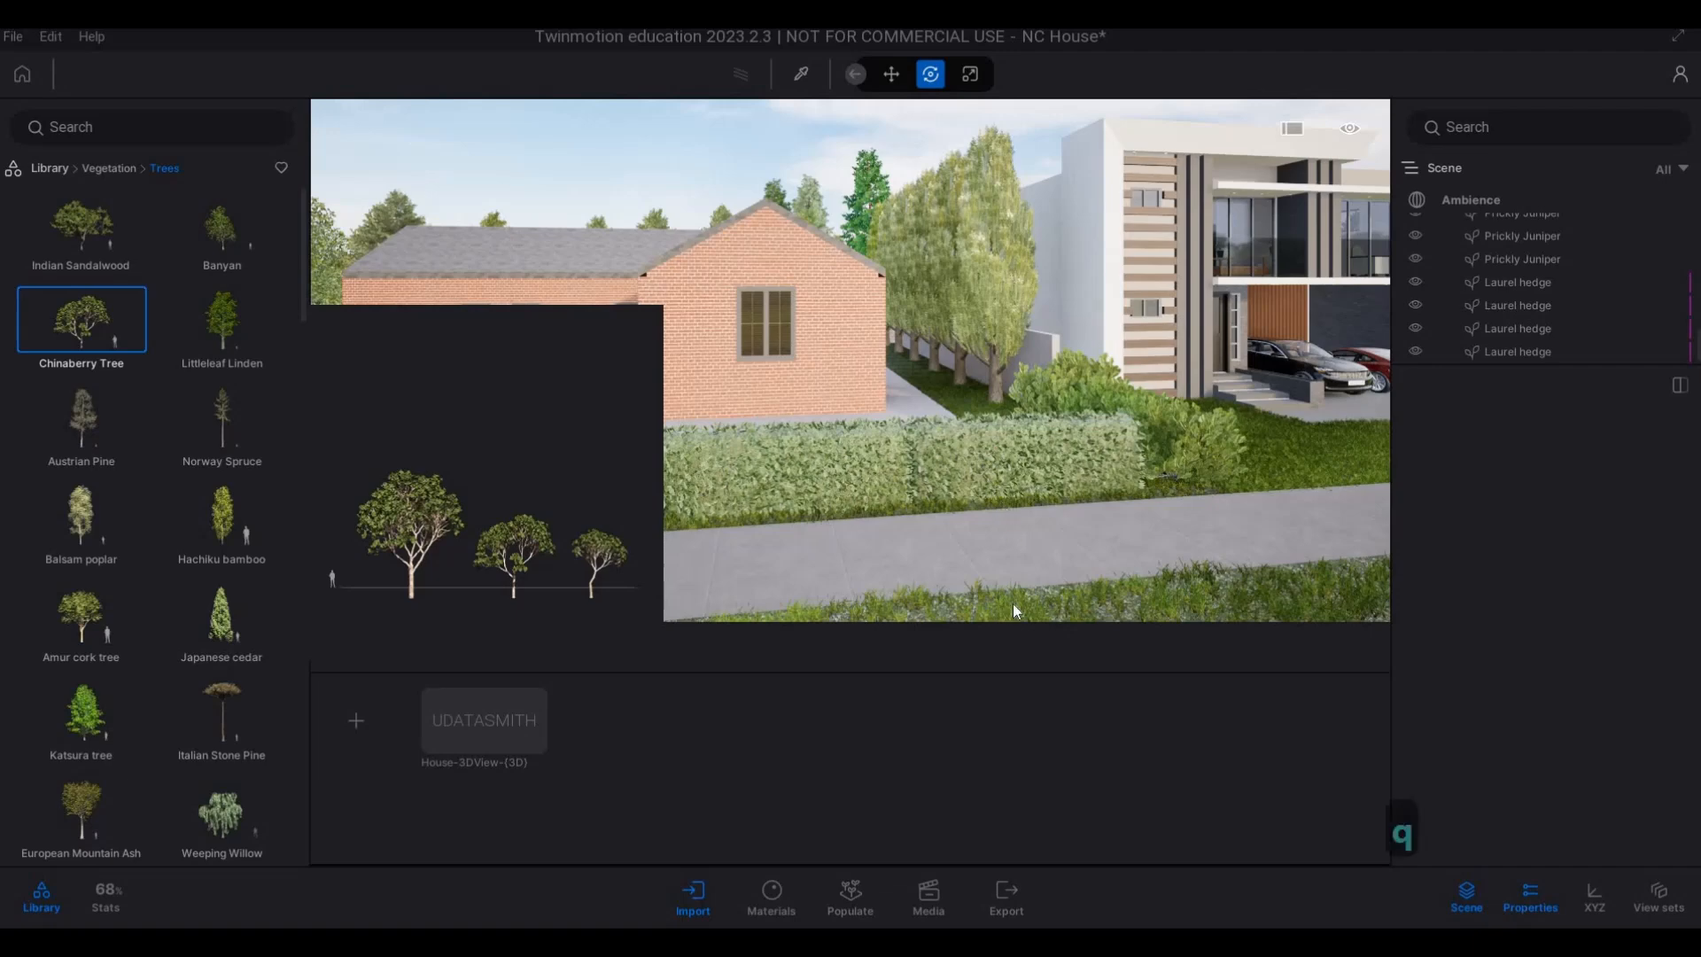
{"action": "key", "text": "w"}
{"action": "key", "text": "s"}
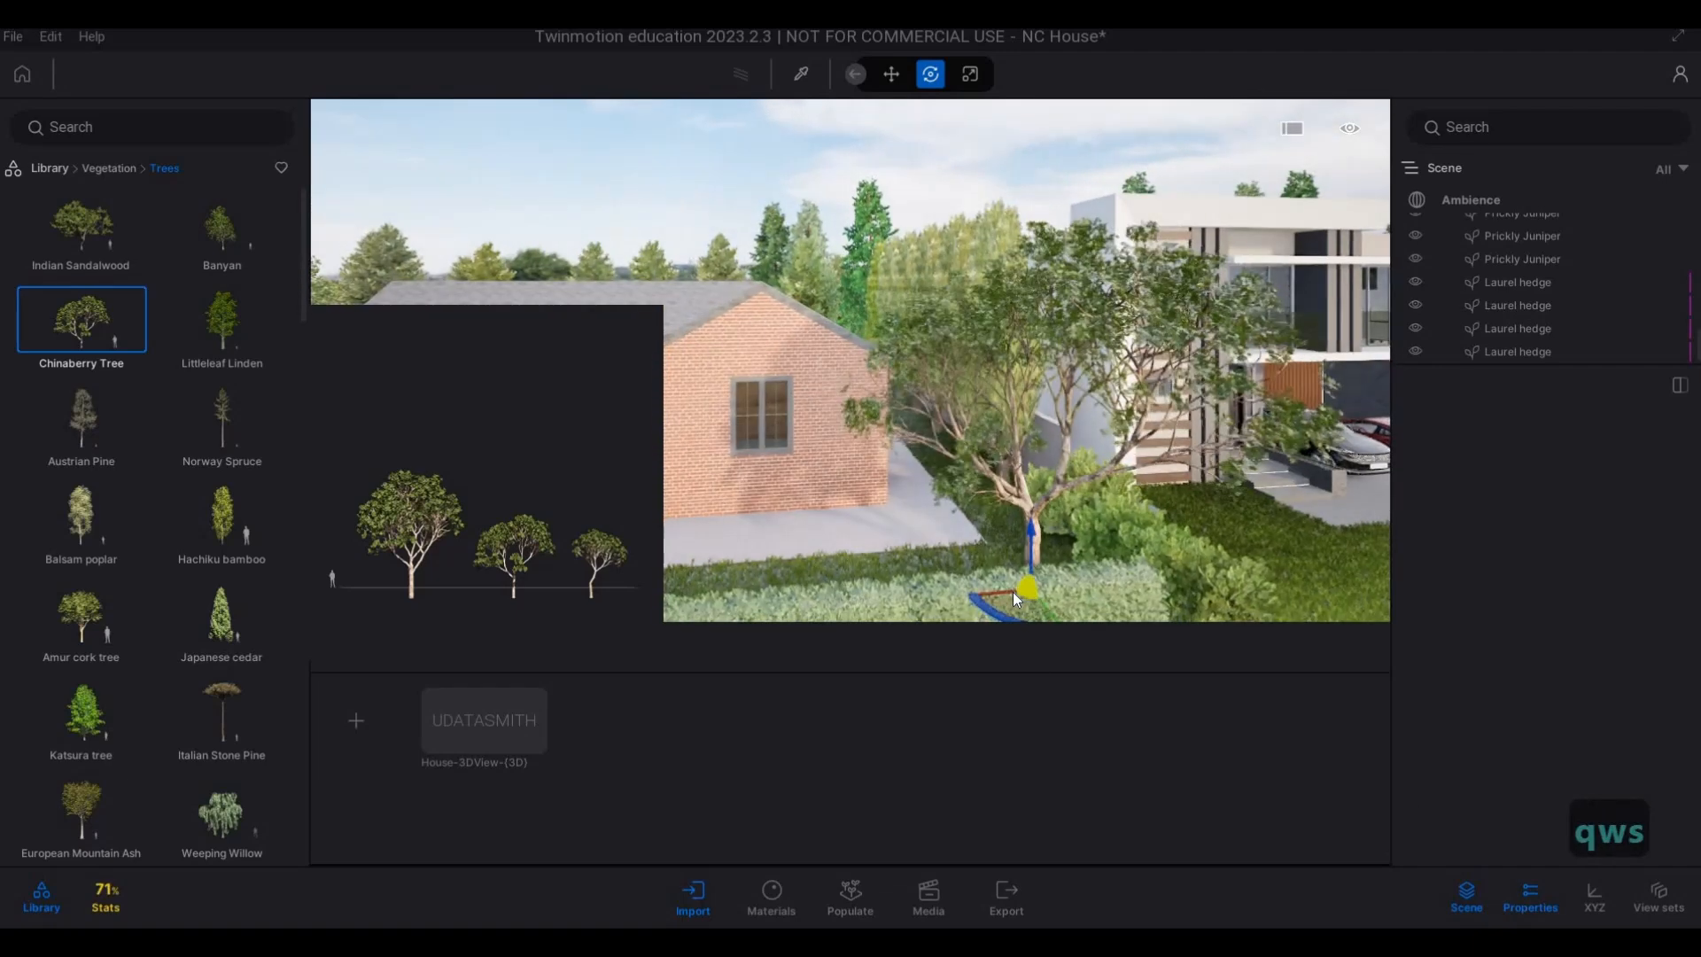
{"action": "left_click", "coordinate": [1013, 591]}
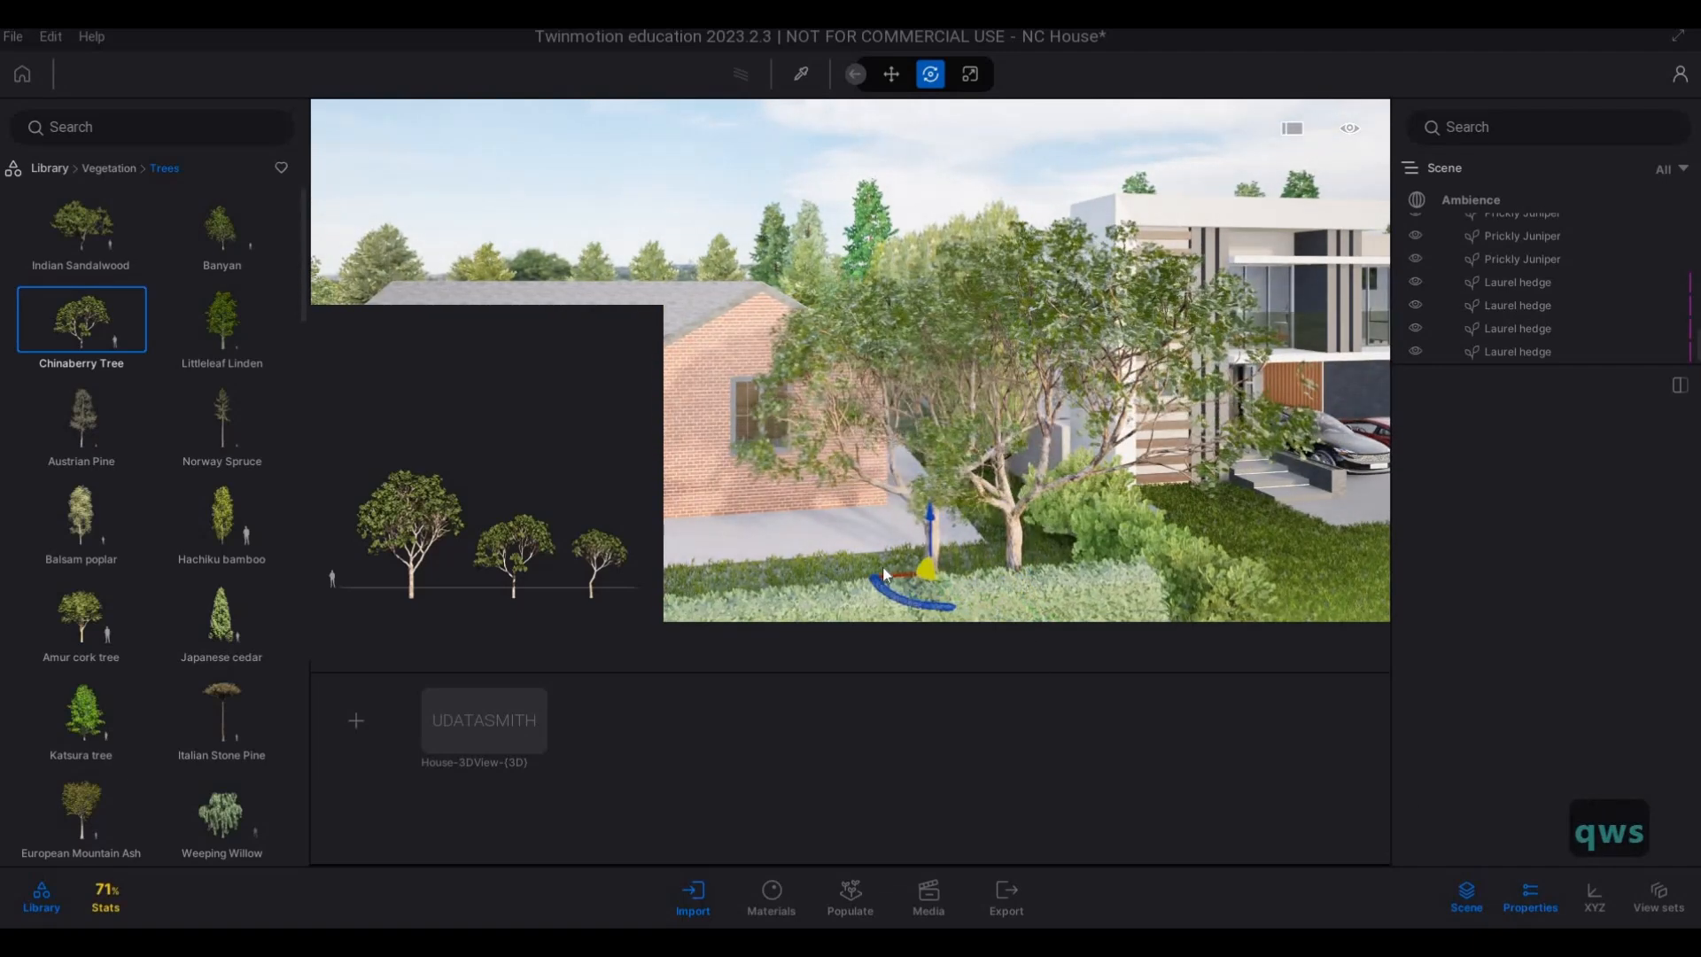
{"action": "key", "text": "d"}
{"action": "key", "text": "Escape"}
{"action": "key", "text": "Escape"}
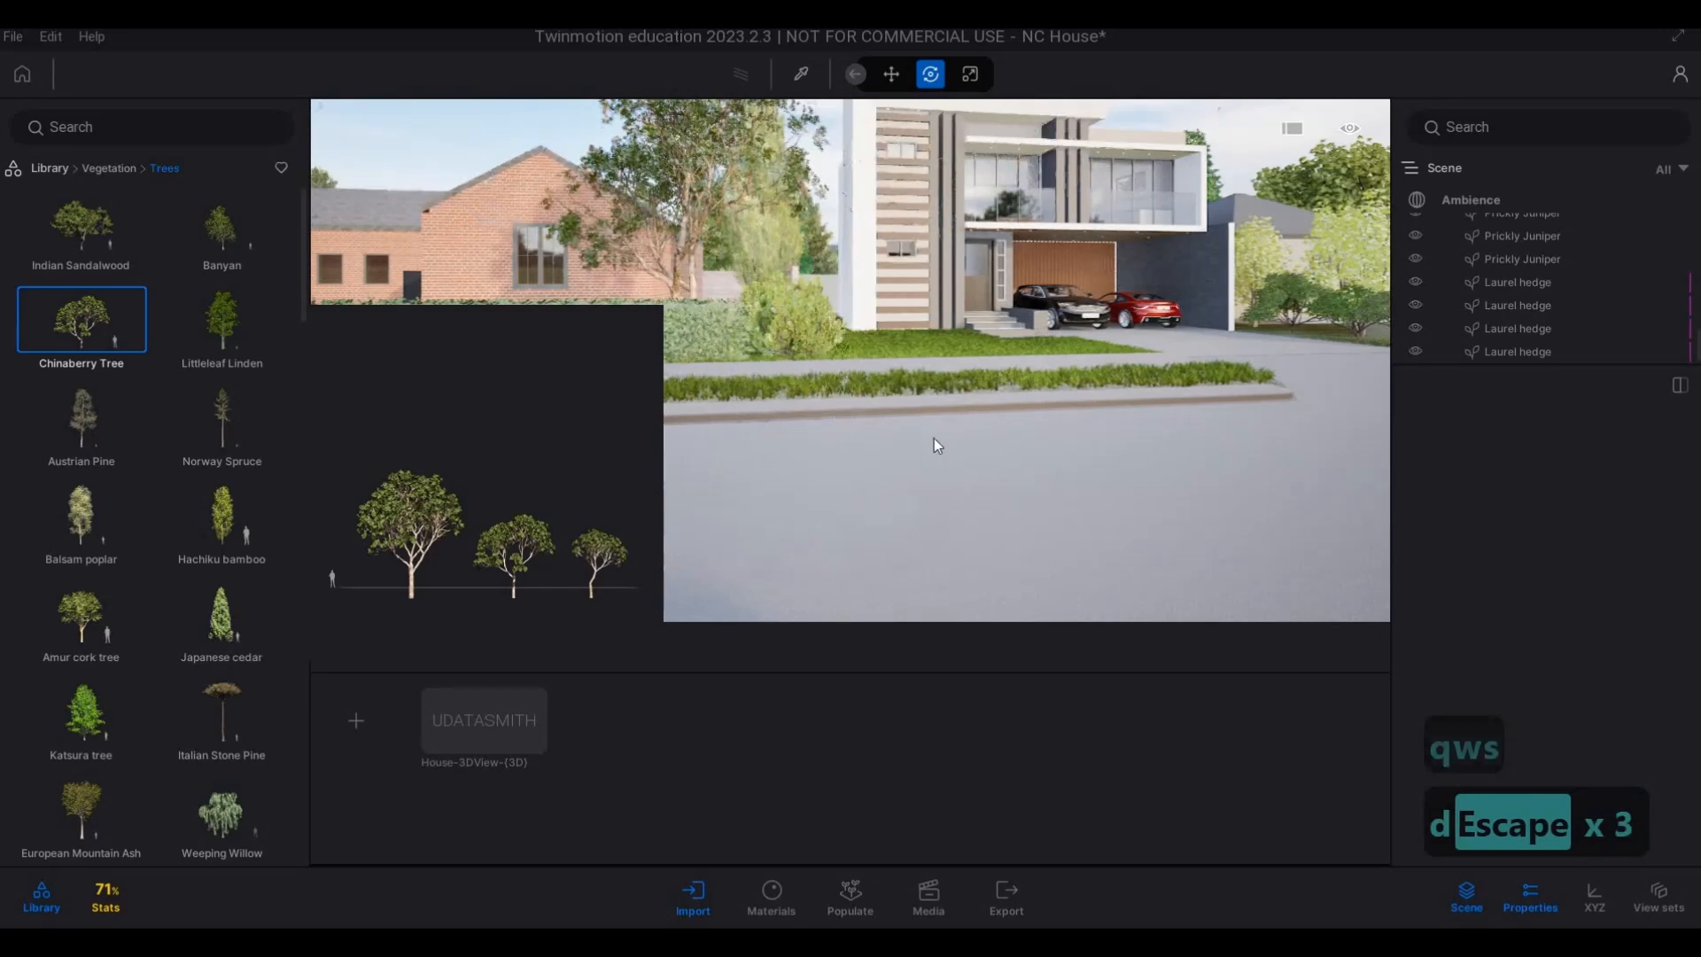
{"action": "key", "text": "d"}
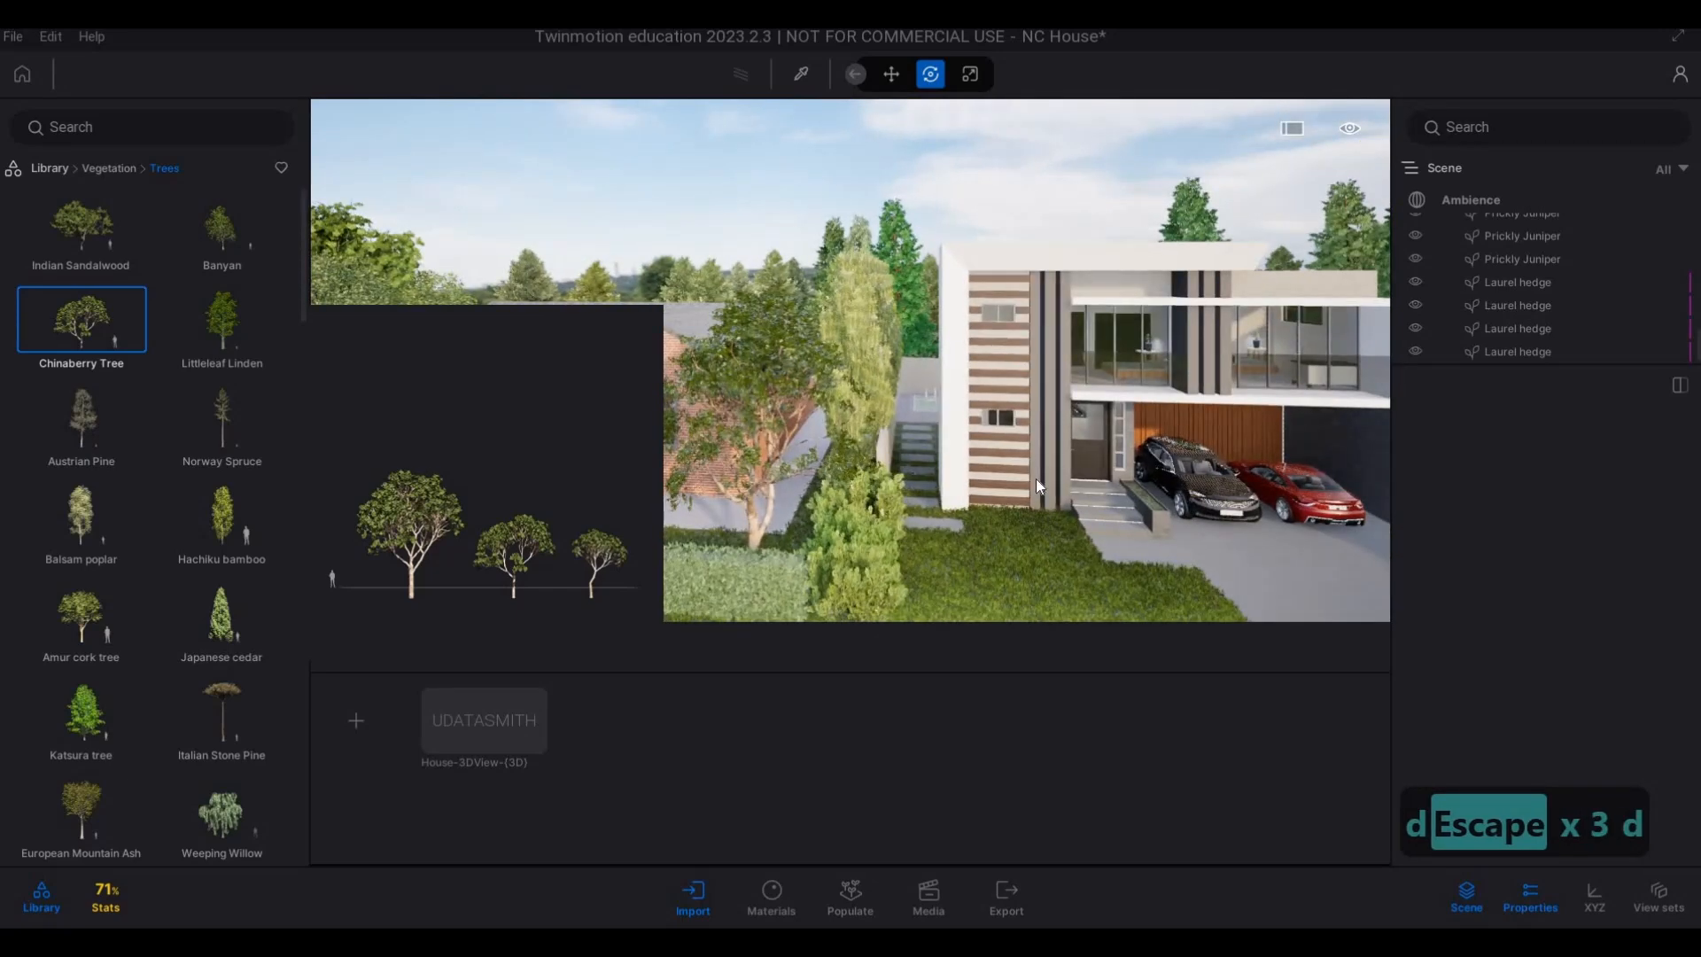
{"action": "key", "text": "Escape"}
Place a second Chinaberry Tree behind the middle of the Laurel hedge in front of the brick house.
{"action": "key", "text": "s"}
{"action": "key", "text": "a"}
{"action": "key", "text": "a"}
{"action": "key", "text": "w"}
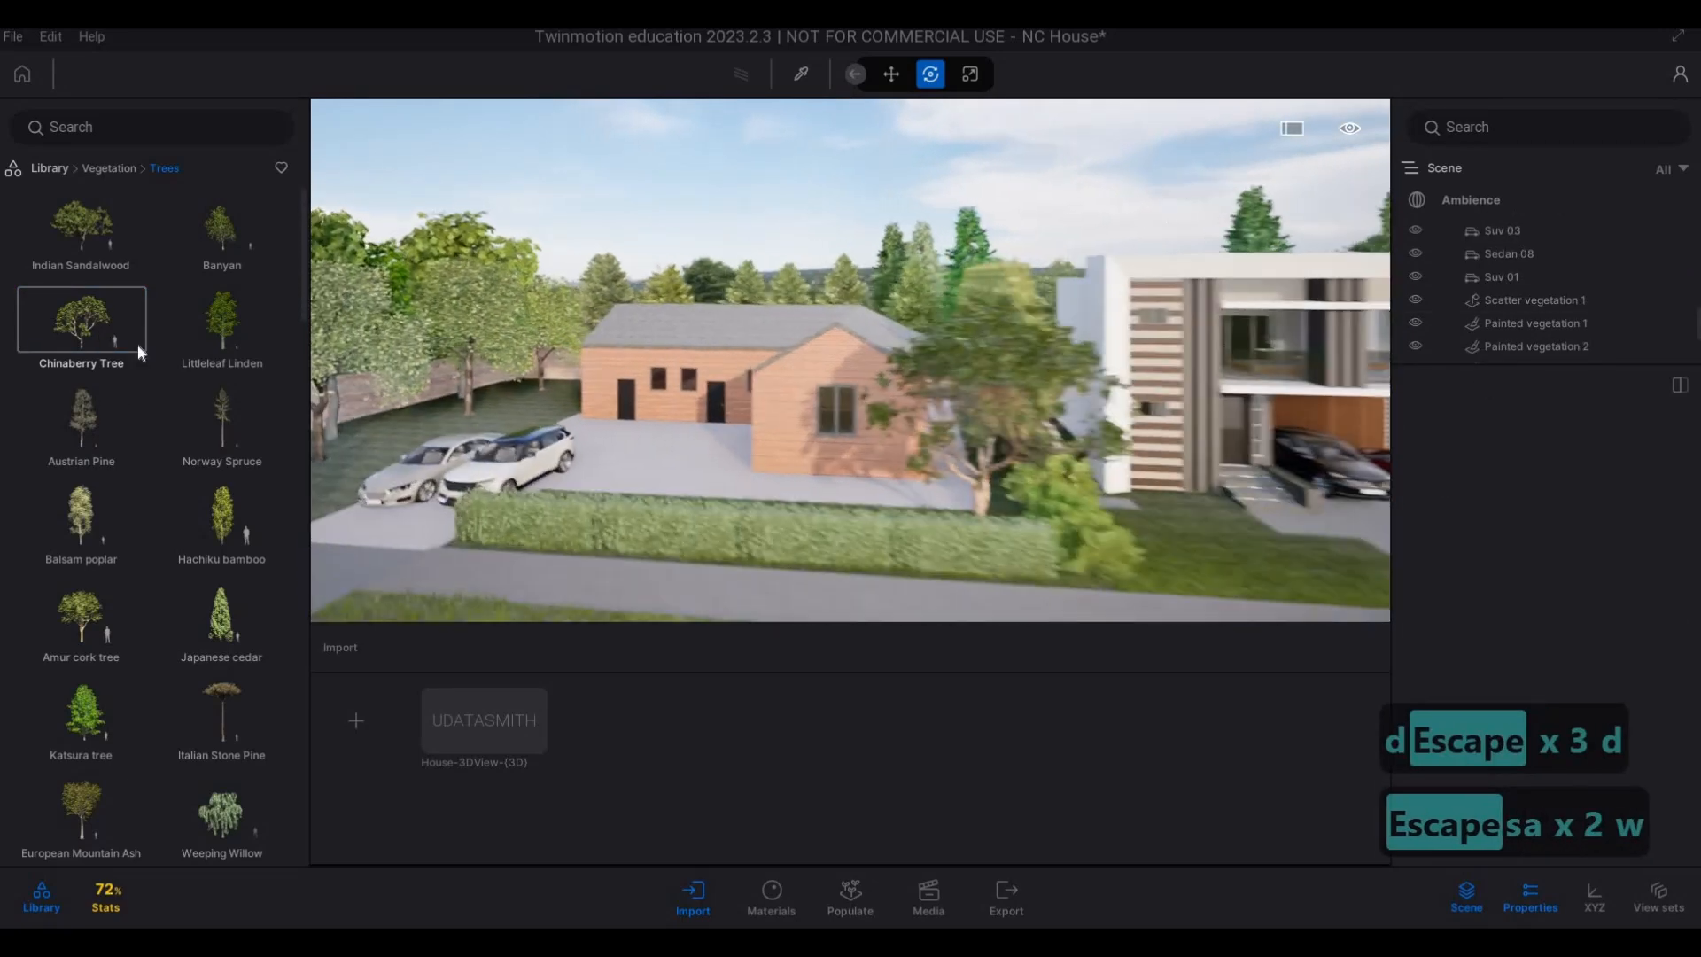
{"action": "key", "text": "a"}
{"action": "key", "text": "w"}
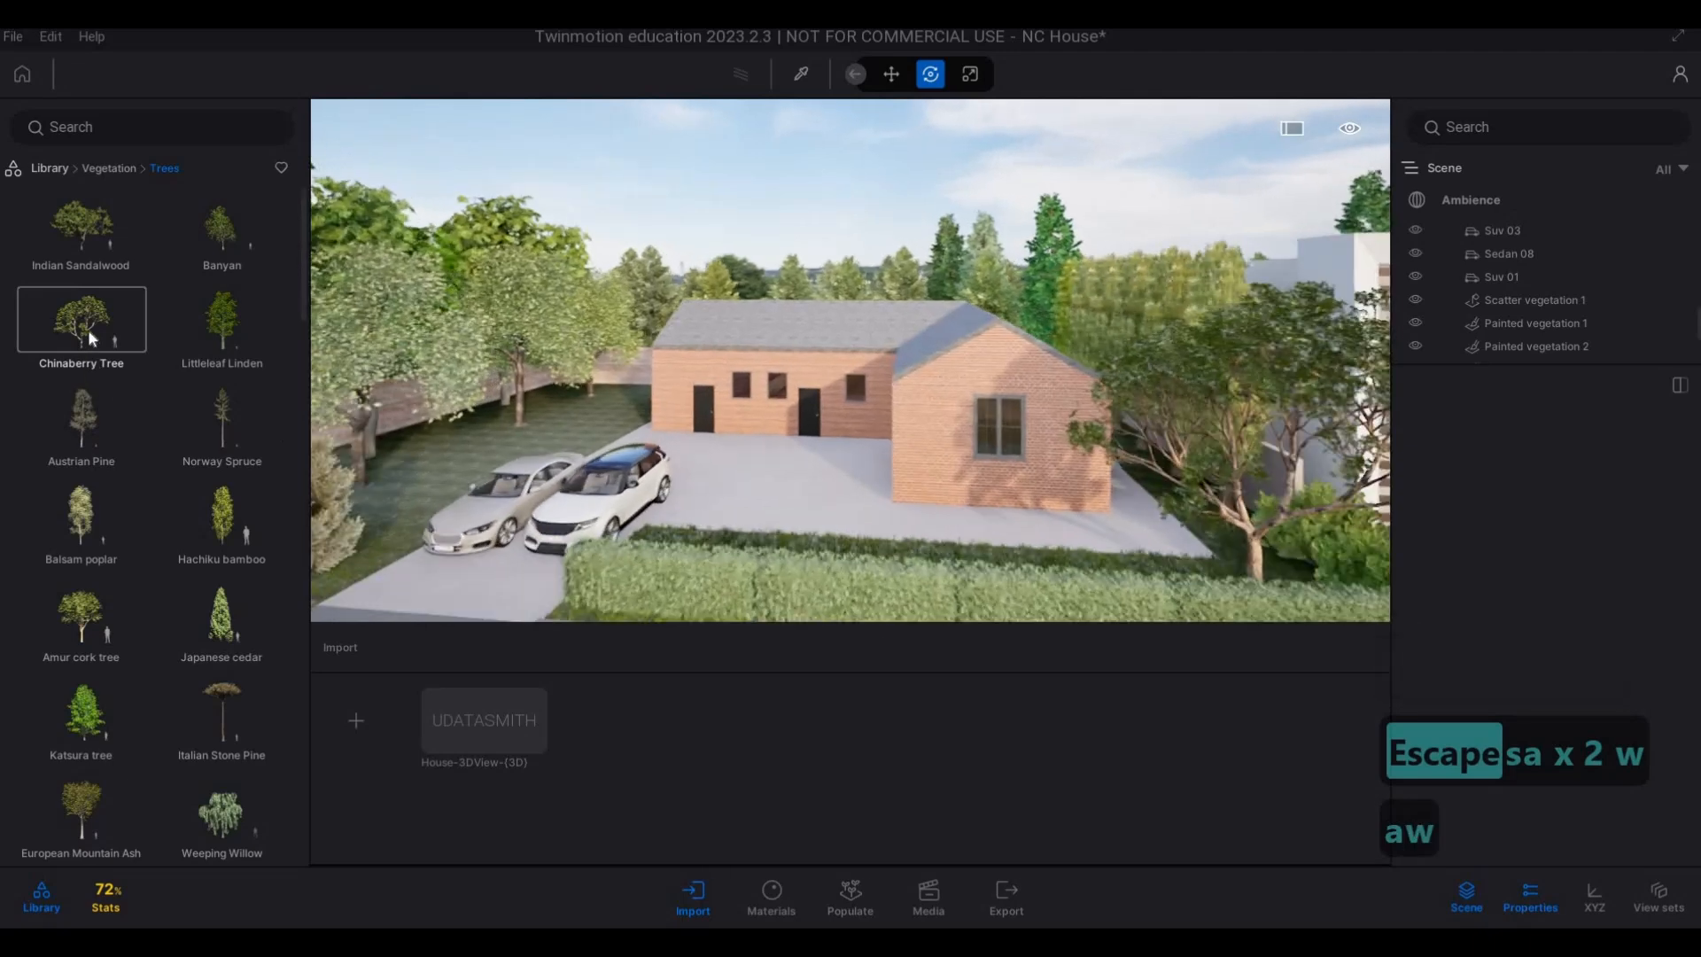
{"action": "left_click_drag", "start_coordinate": [88, 328], "coordinate": [827, 563]}
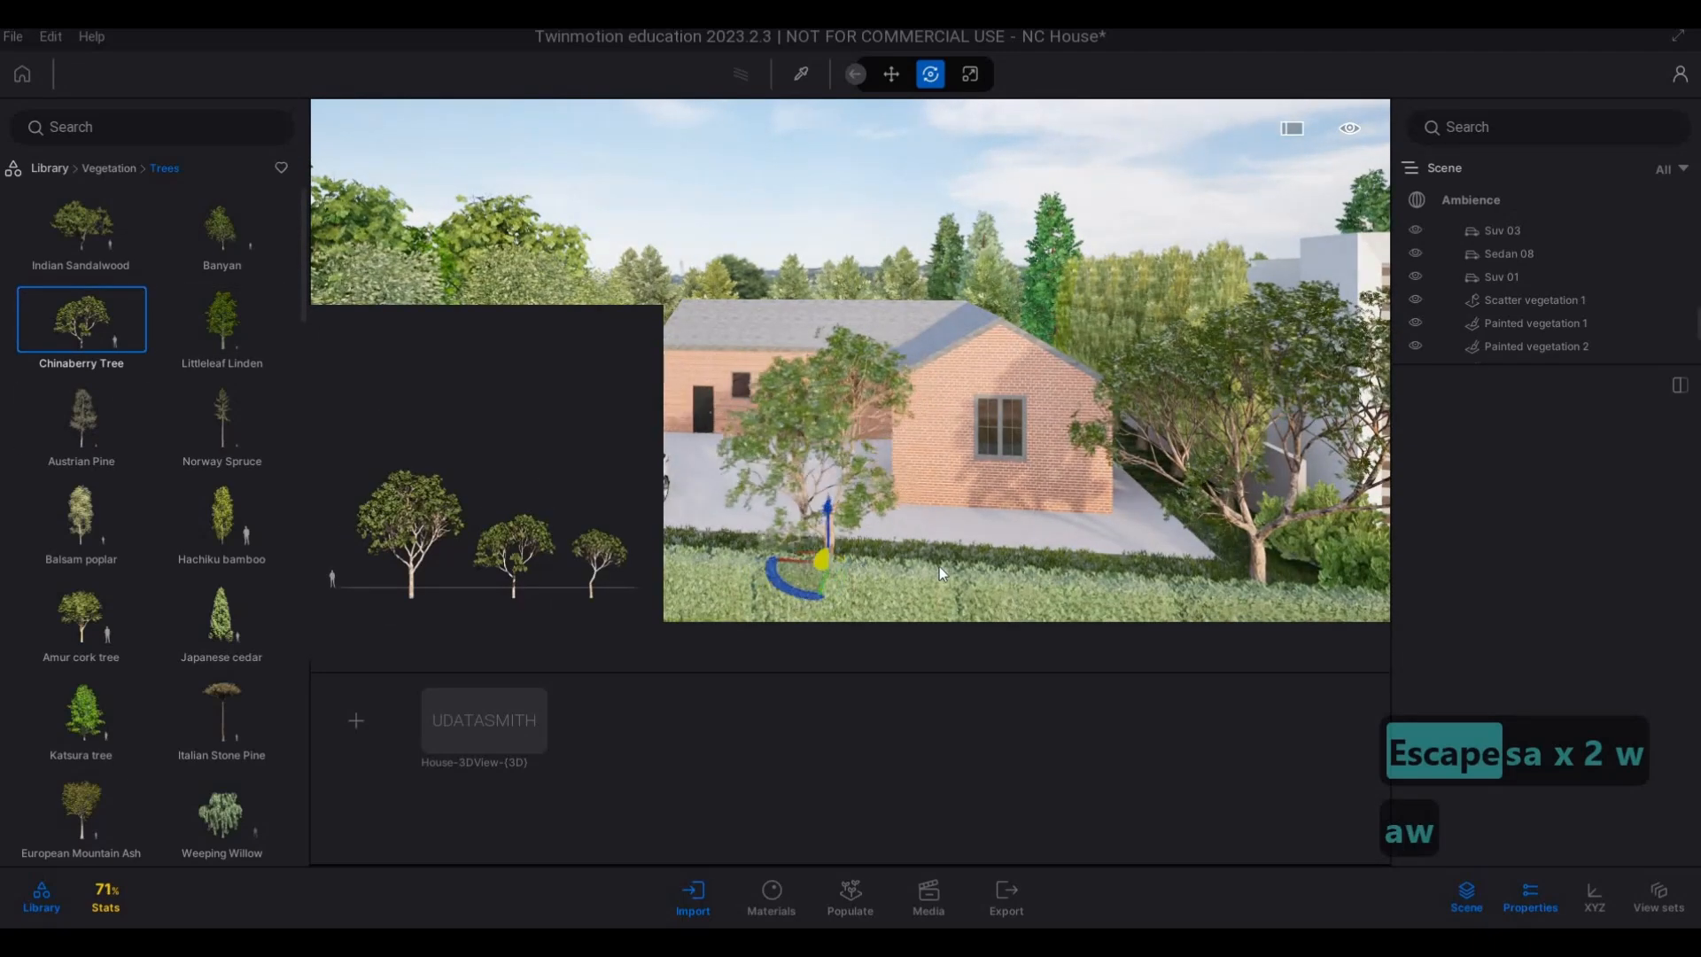
{"action": "left_click", "coordinate": [826, 564]}
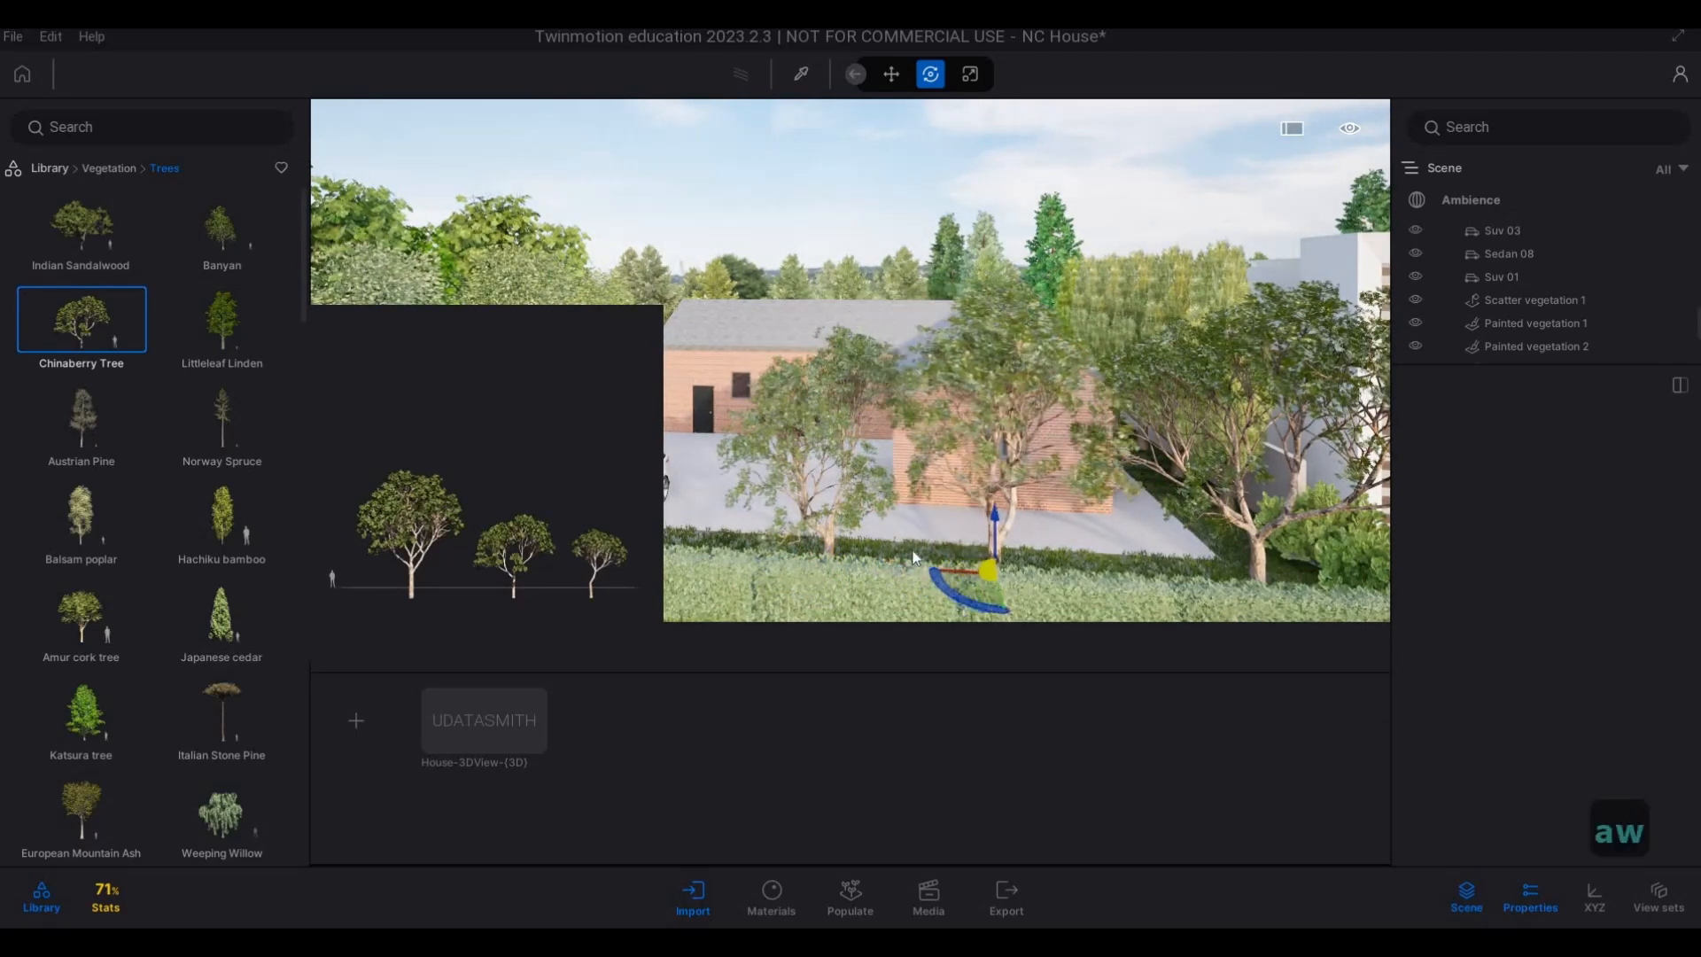
Place two more Chinaberry Trees behind the hedge, near the parked cars and the brick gable, setting the gable tree's age to 0%.
{"action": "key", "text": "a"}
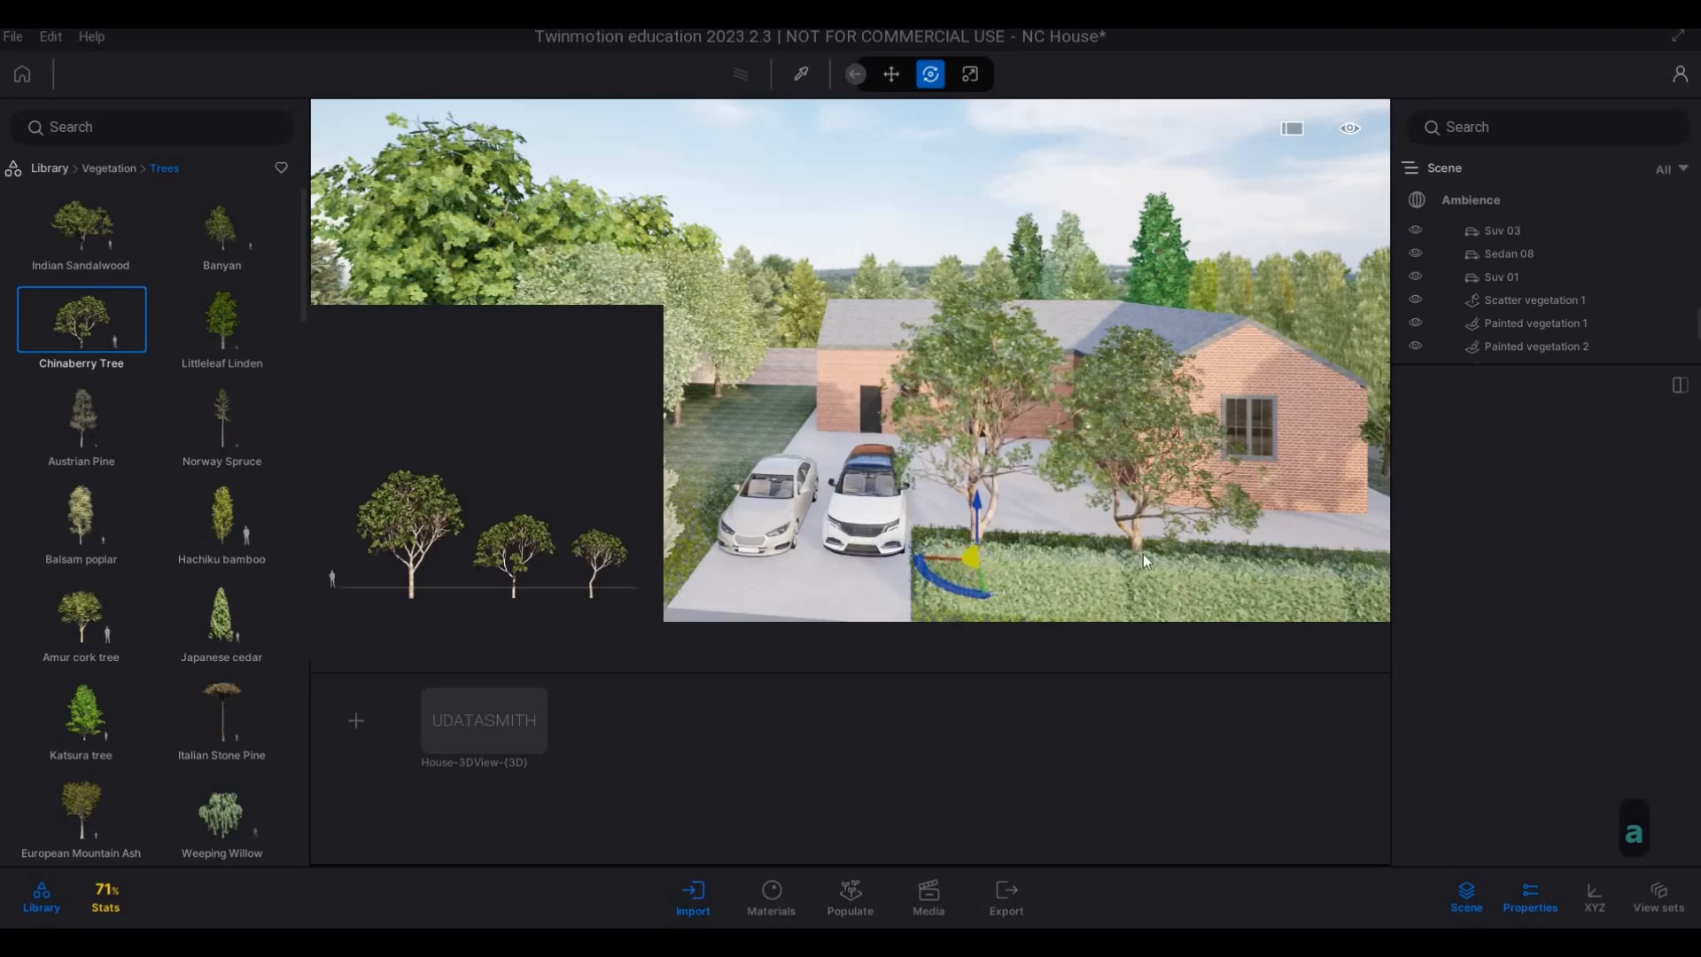
{"action": "key", "text": "d"}
{"action": "key", "text": "d"}
{"action": "key", "text": "d"}
{"action": "left_click", "coordinate": [975, 494]}
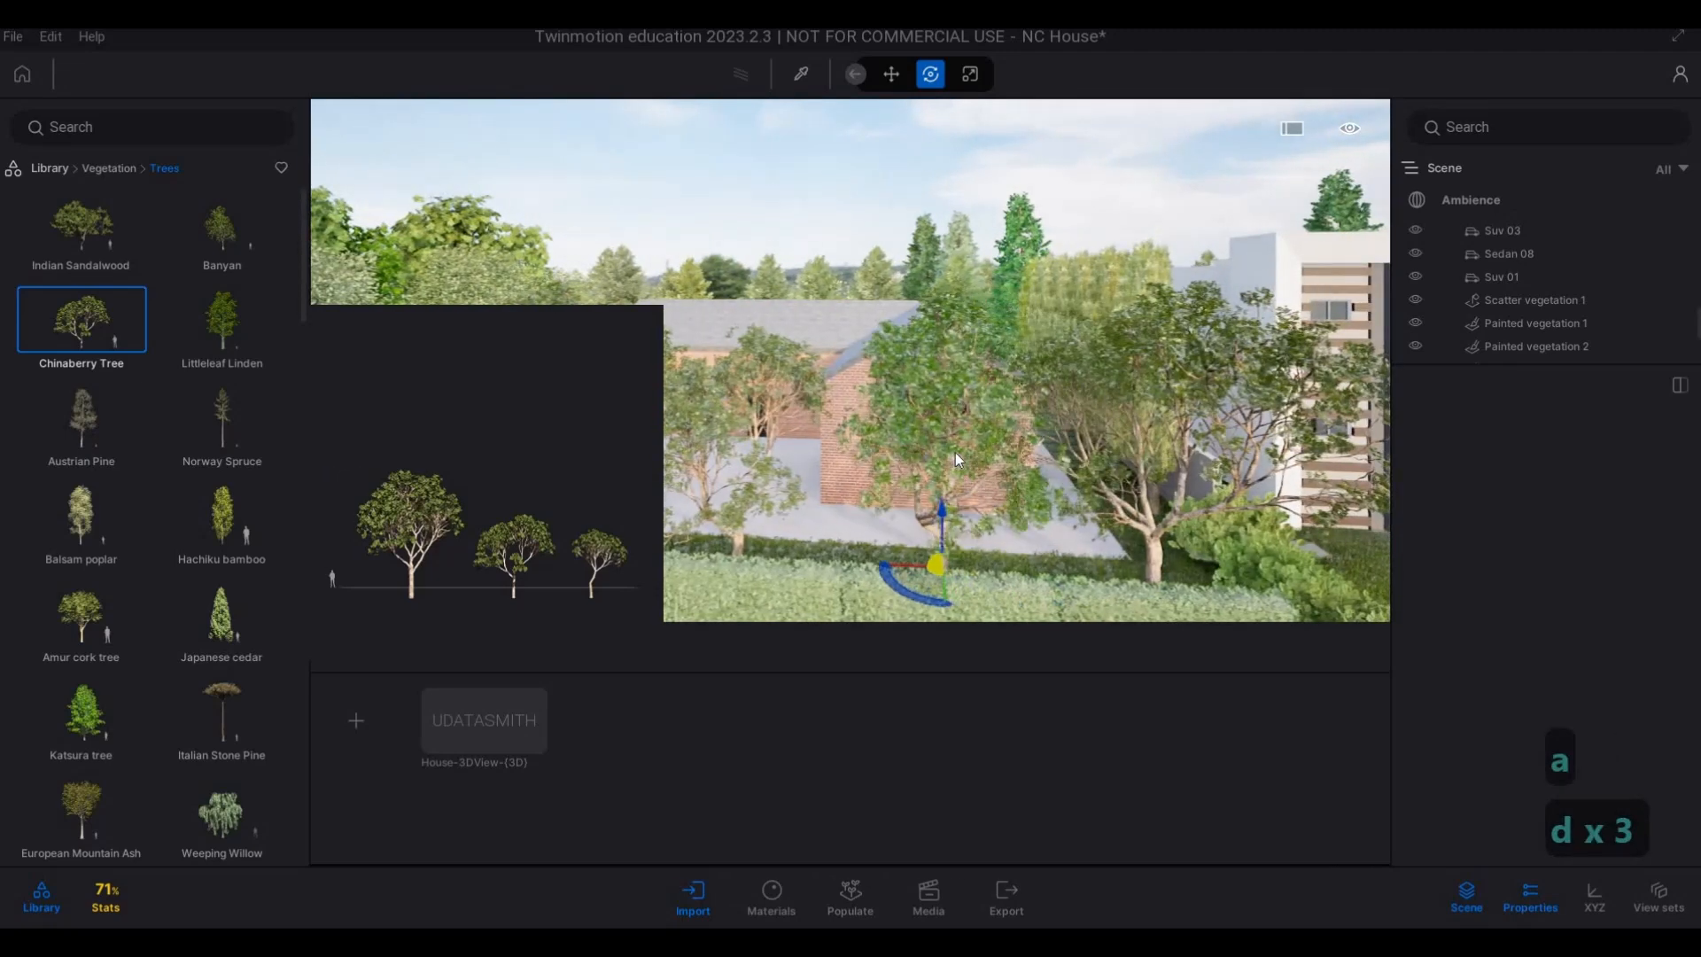
{"action": "key", "text": "Escape"}
{"action": "key", "text": "Escape"}
{"action": "left_click_drag", "start_coordinate": [1539, 448], "coordinate": [1398, 475]}
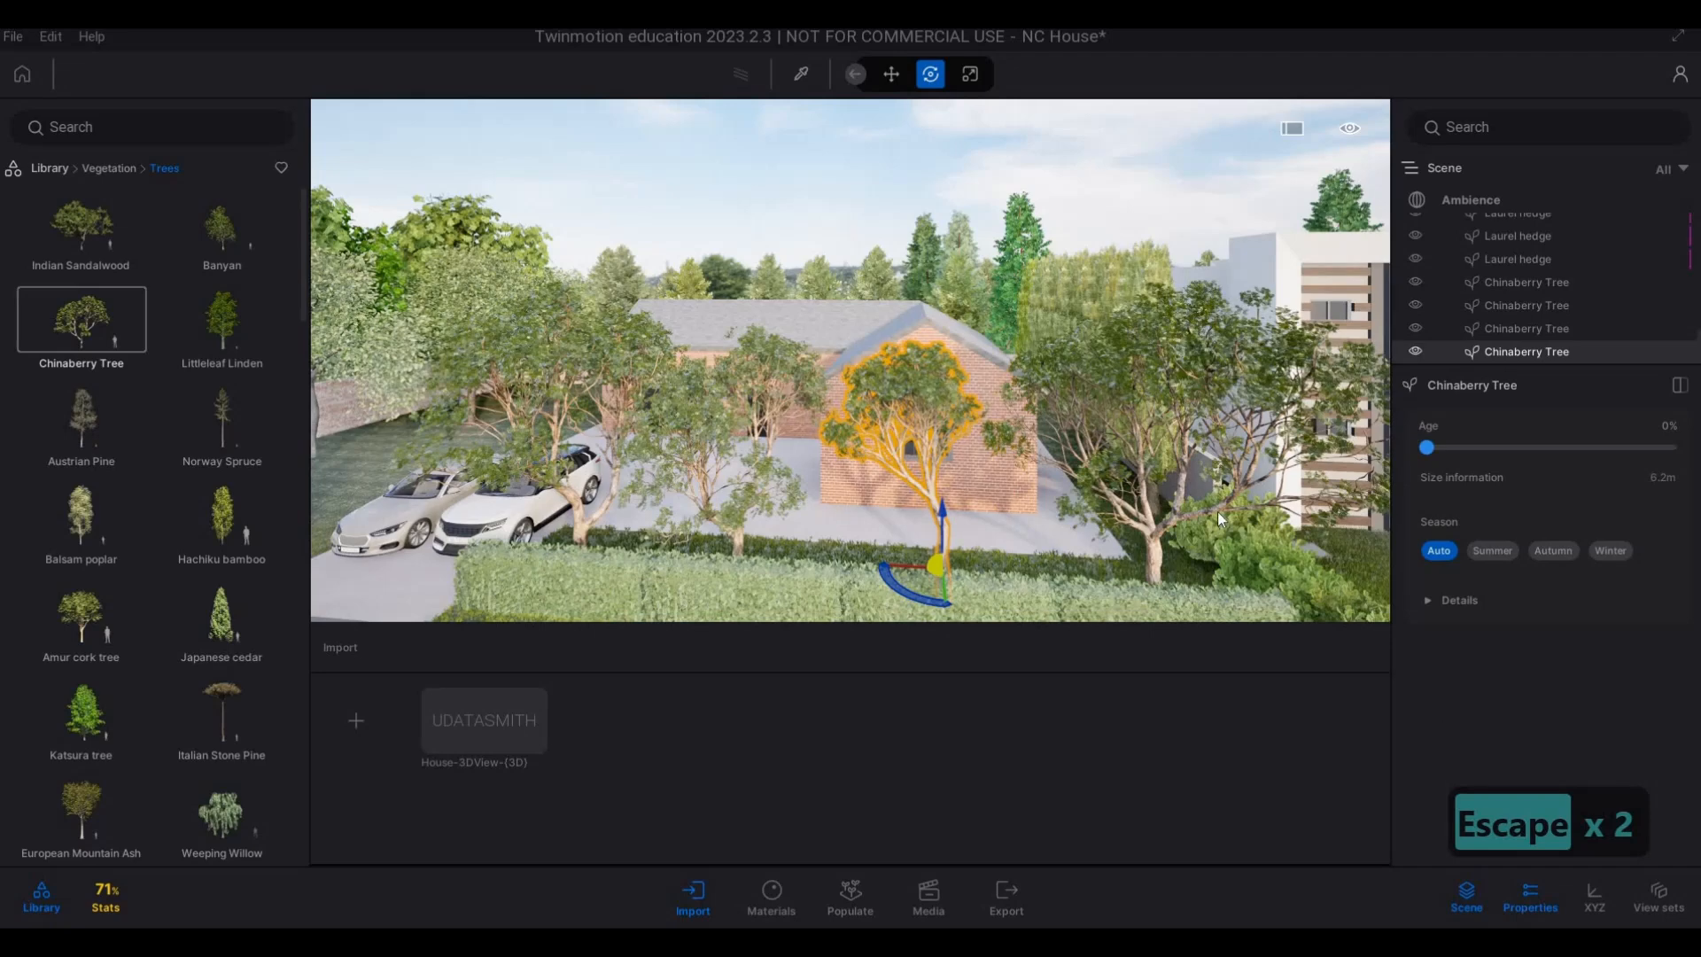
{"action": "key", "text": "Escape"}
Set the age of the Chinaberry Tree nearest the rhododendrons to 0% and shift it slightly along the hedge away from them.
{"action": "key", "text": "a"}
{"action": "key", "text": "e"}
{"action": "key", "text": "d"}
{"action": "key", "text": "d"}
{"action": "key", "text": "d"}
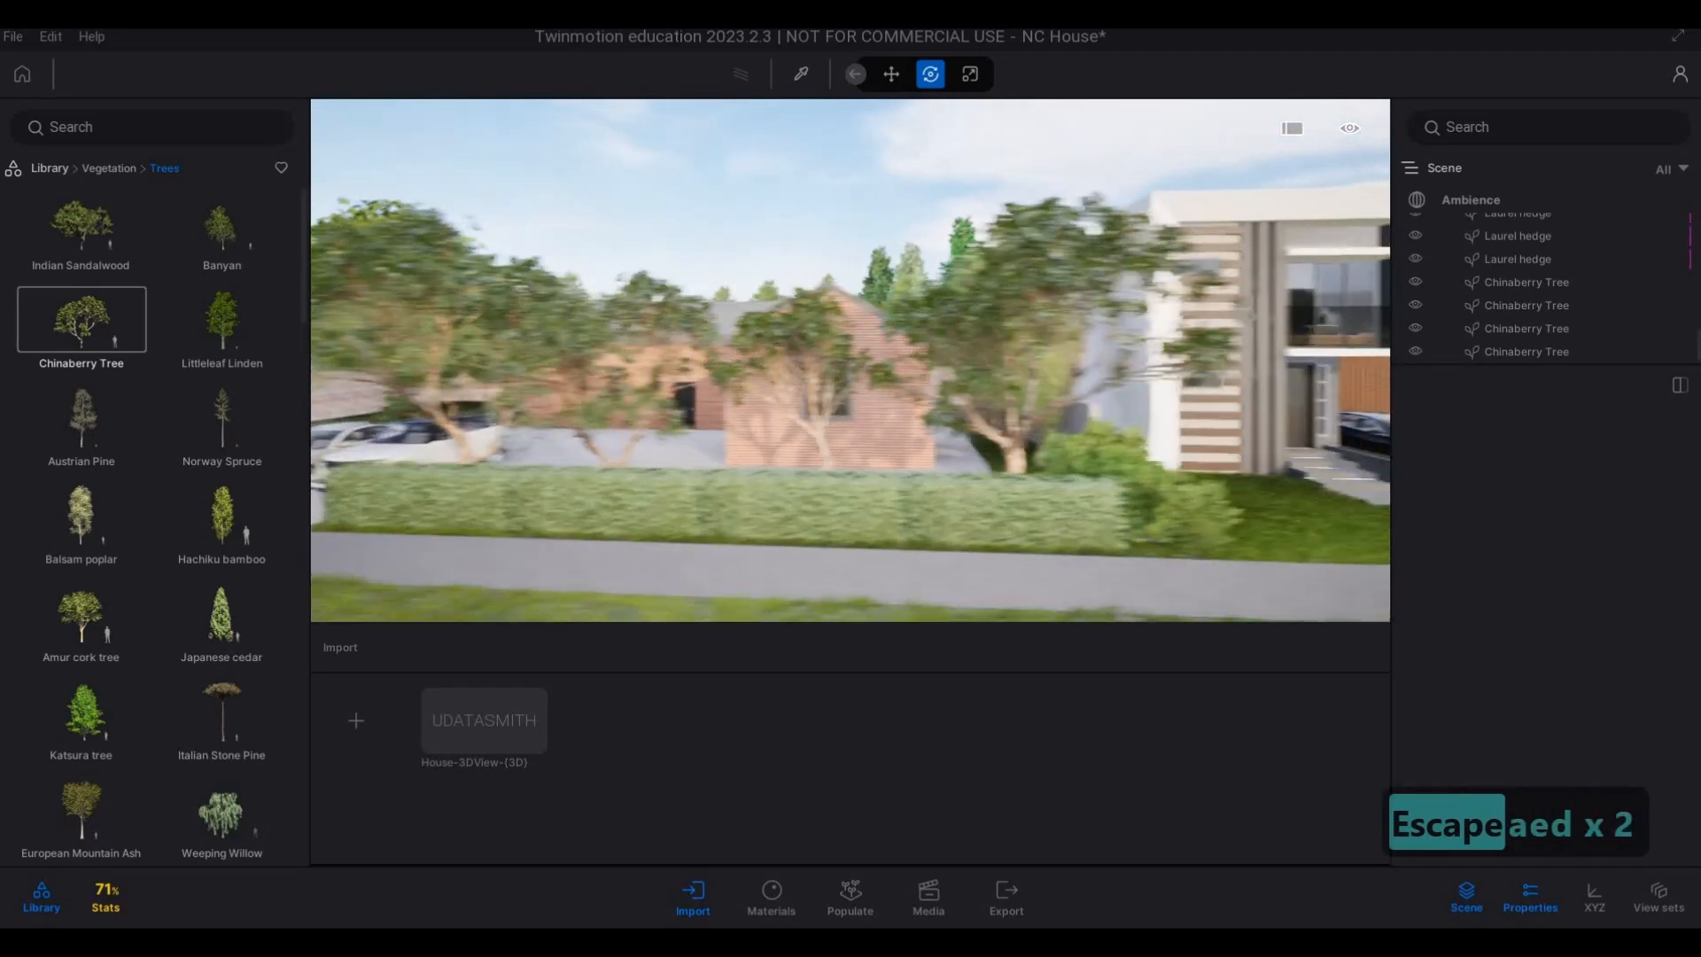
{"action": "right_click_drag", "start_coordinate": [389, 416], "coordinate": [679, 374]}
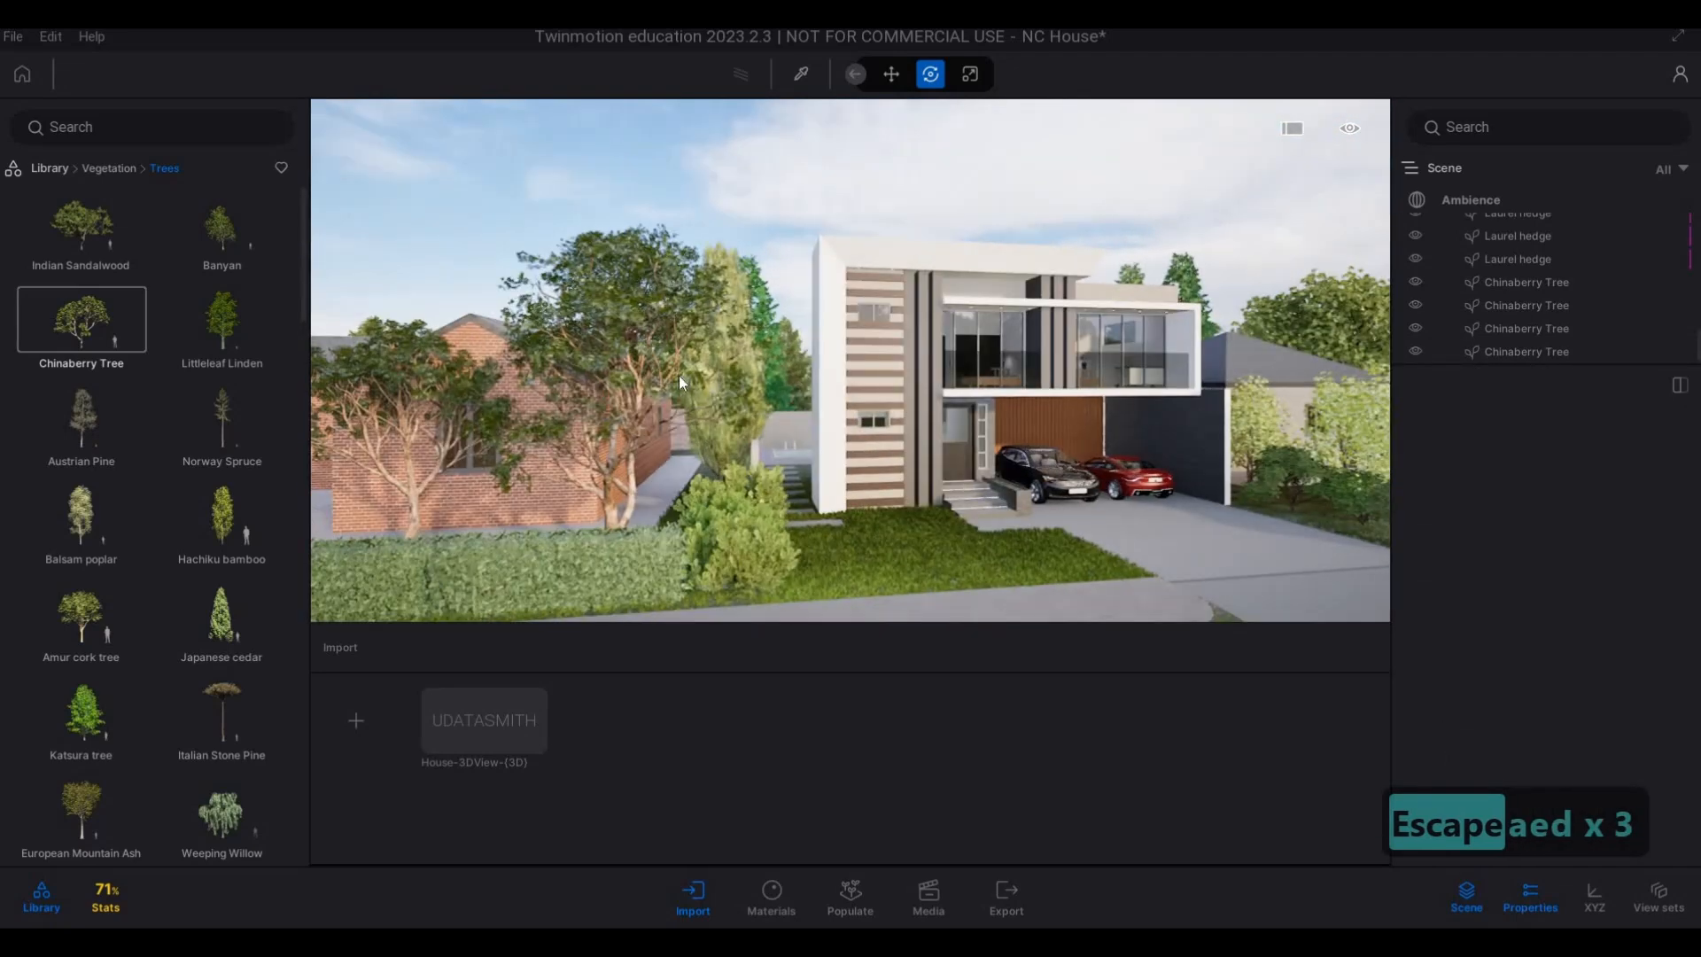
{"action": "left_click", "coordinate": [1525, 282]}
{"action": "left_click", "coordinate": [1432, 453]}
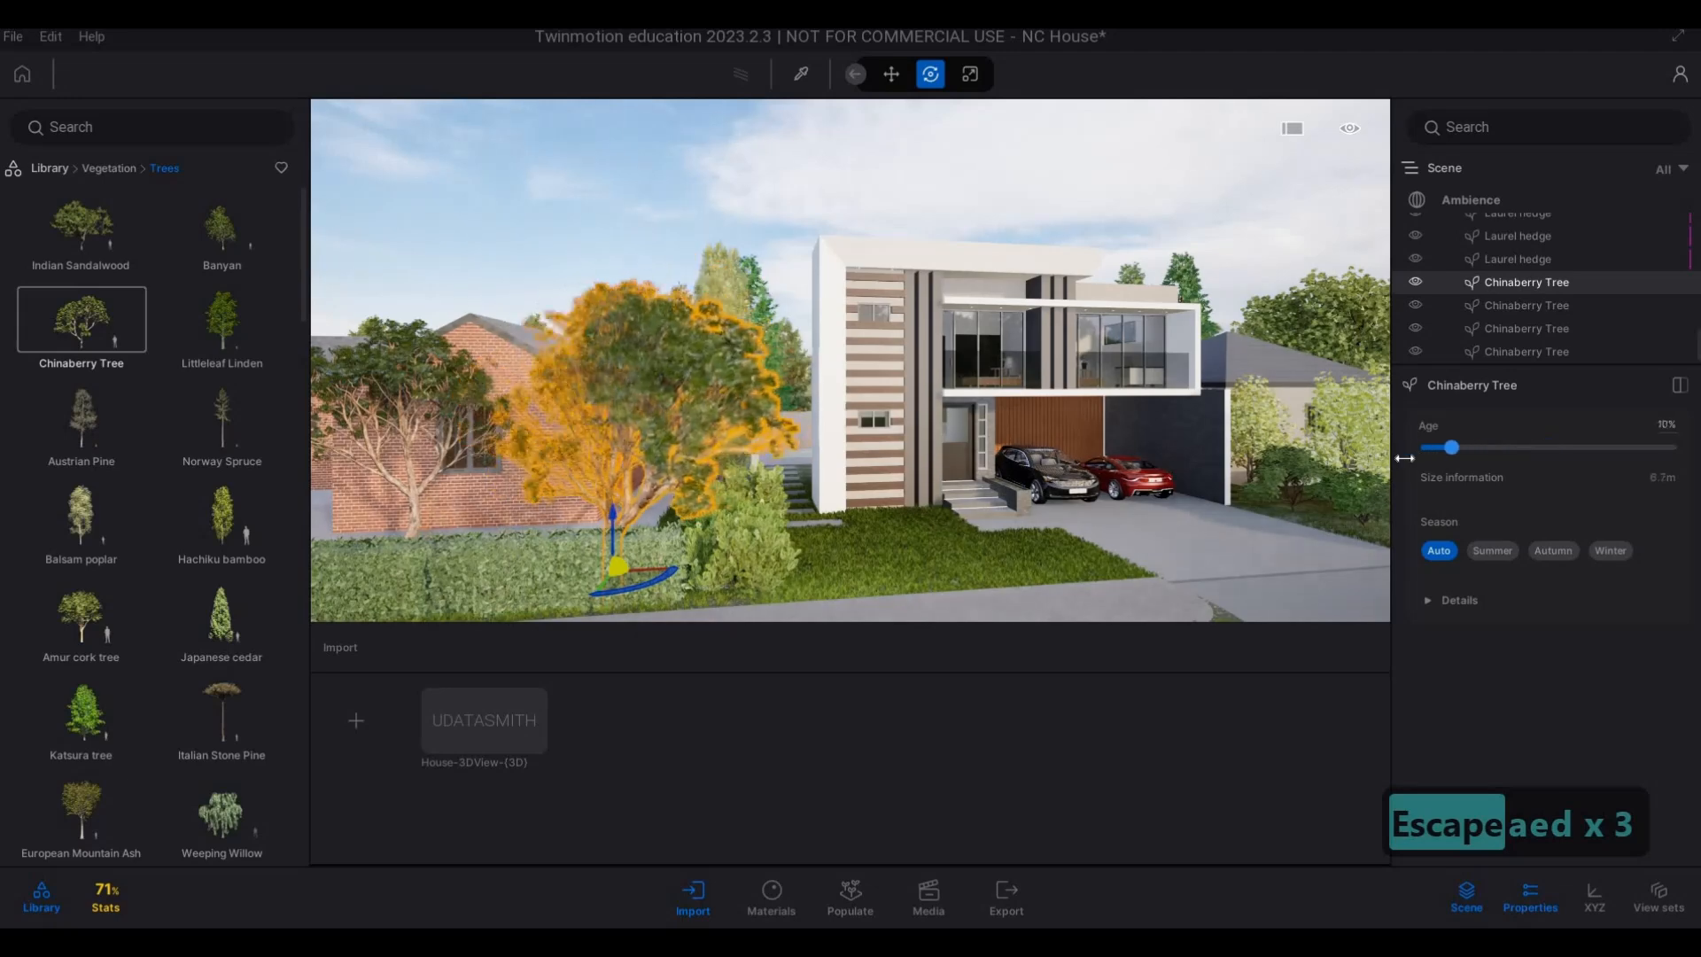
{"action": "key", "text": "a"}
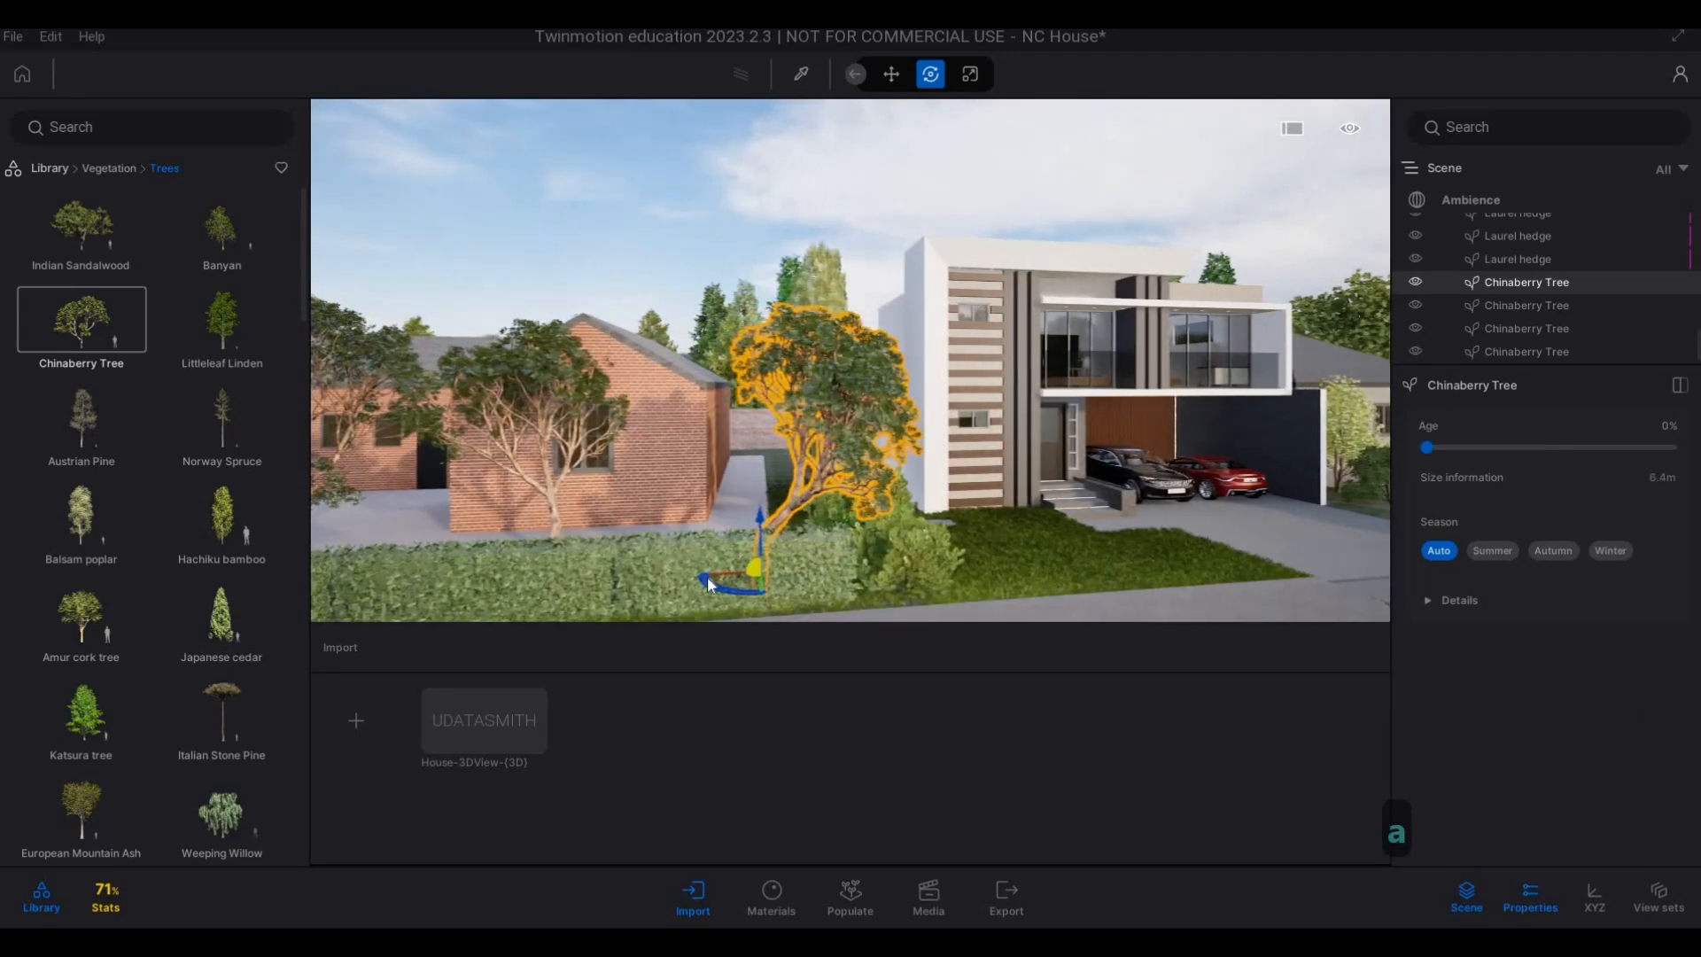
{"action": "key", "text": "d"}
{"action": "key", "text": "Escape"}
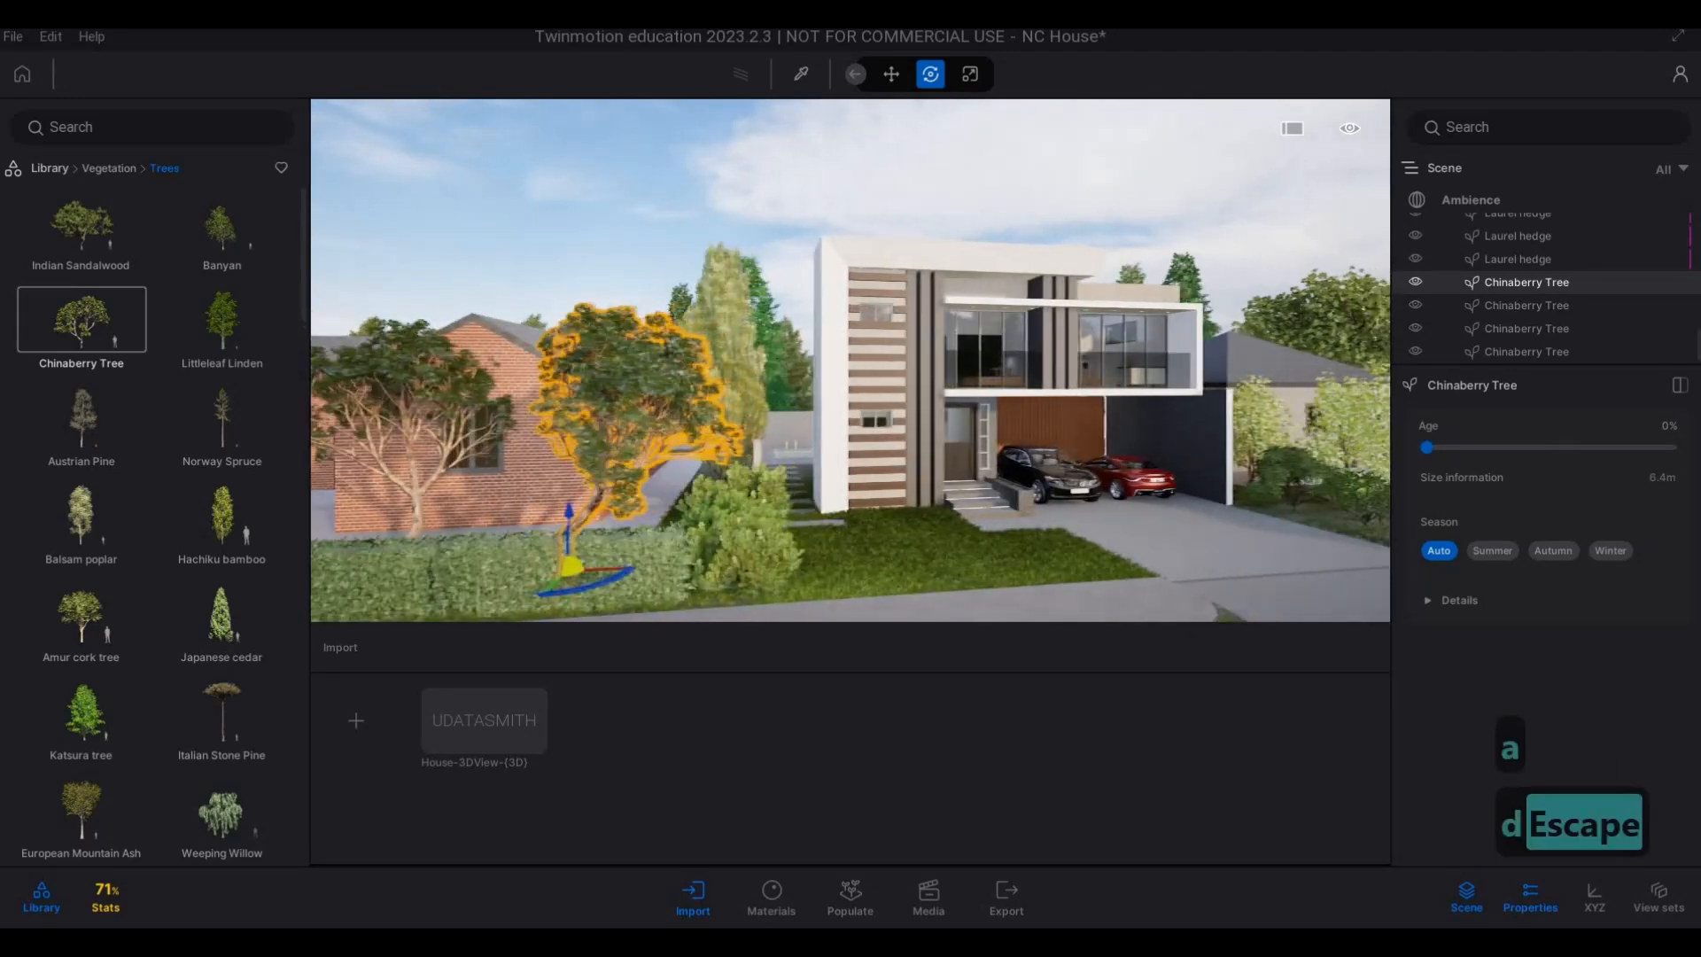
Inspect the main house's front, driveway and neighbouring plots from the street to check the planting.
{"action": "key", "text": "d"}
{"action": "key", "text": "d"}
{"action": "key", "text": "w"}
{"action": "key", "text": "d"}
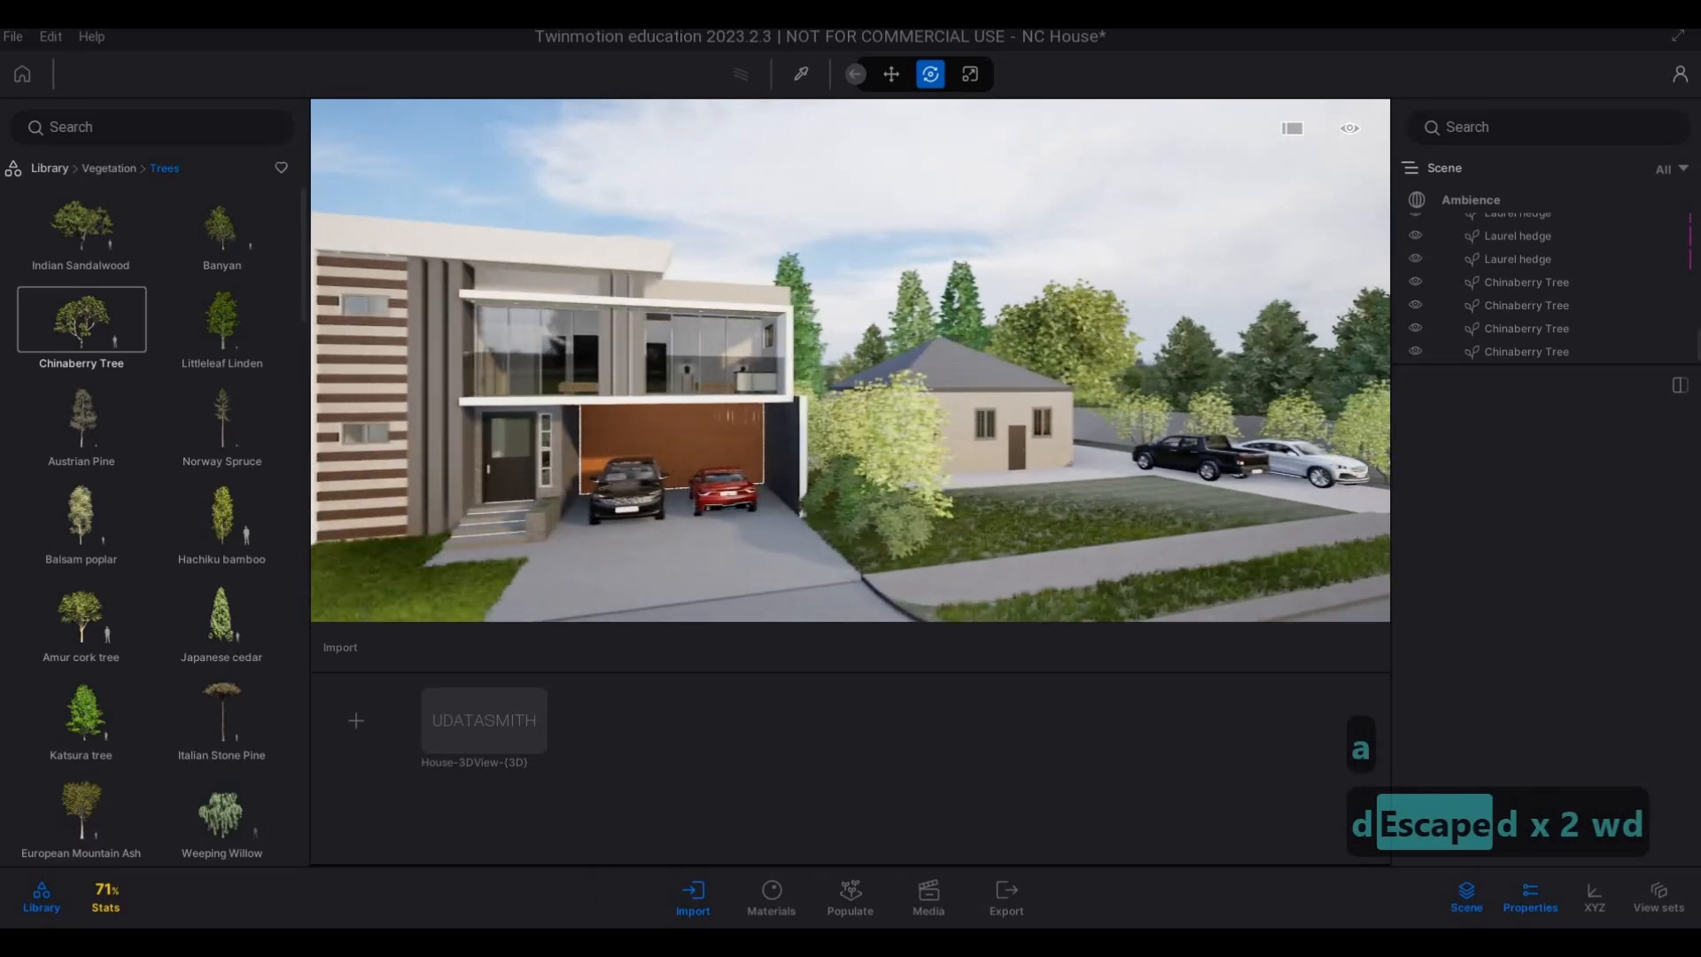
{"action": "key", "text": "d"}
{"action": "key", "text": "a"}
{"action": "key", "text": "e"}
{"action": "key", "text": "a"}
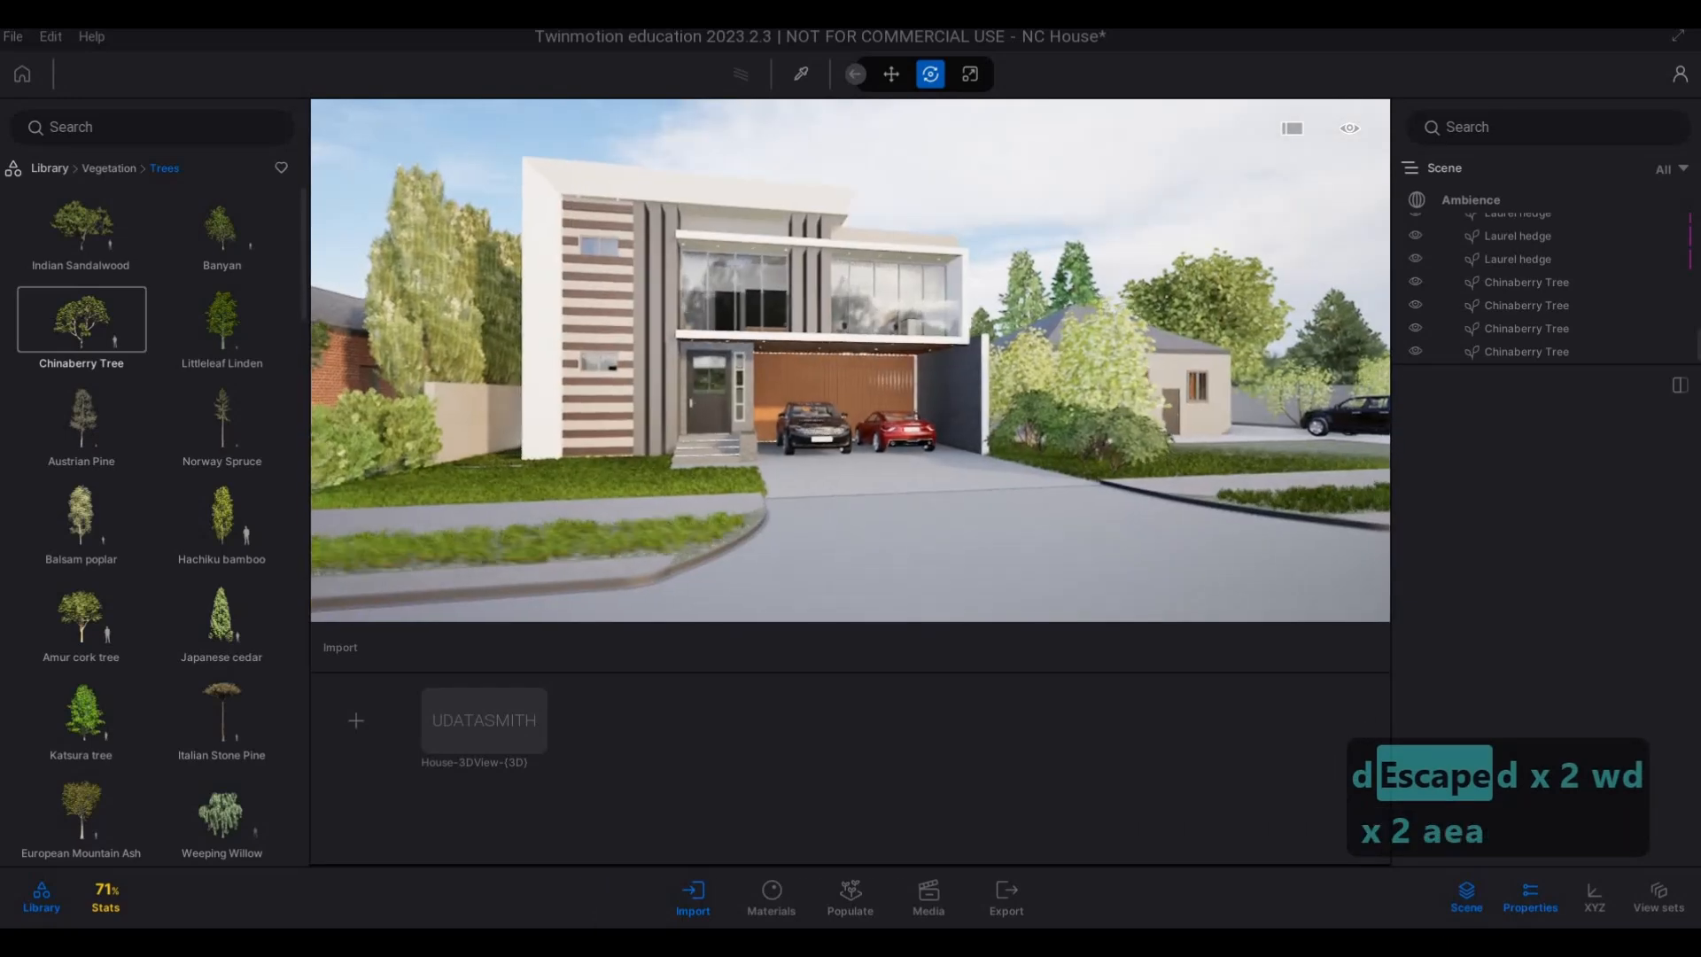
{"action": "key", "text": "d"}
{"action": "key", "text": "q"}
{"action": "key", "text": "q"}
{"action": "key", "text": "s"}
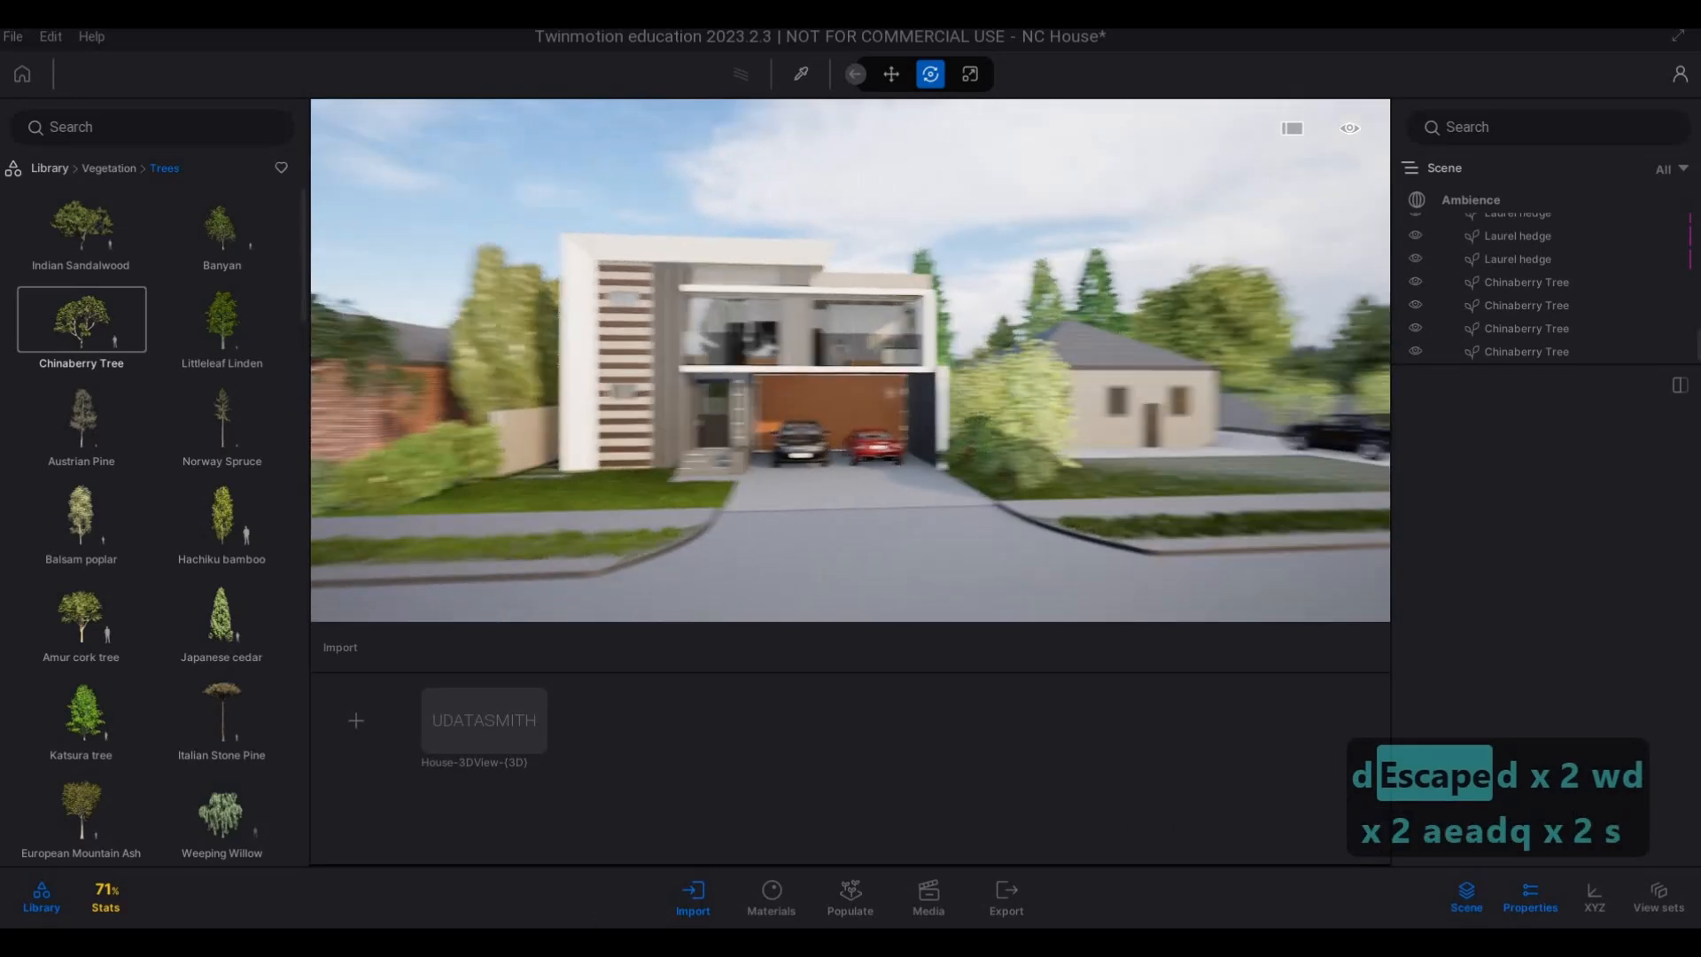
{"action": "key", "text": "a"}
{"action": "key", "text": "Escape"}
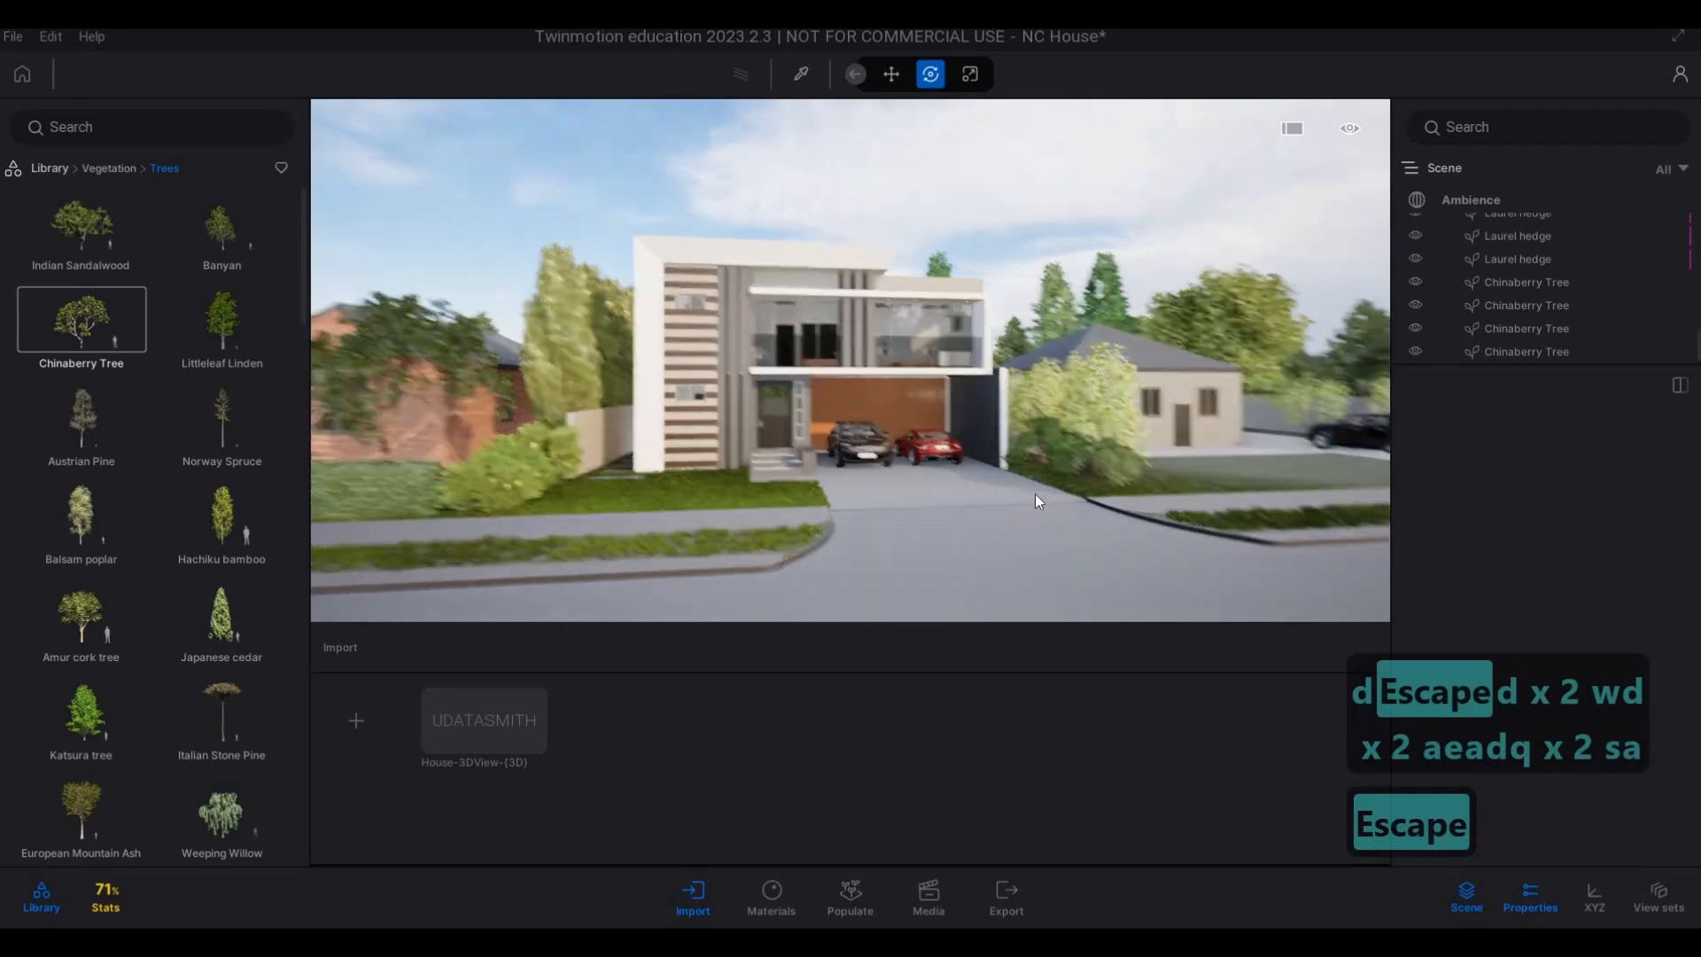
{"action": "key", "text": "w"}
{"action": "key", "text": "d"}
{"action": "key", "text": "a"}
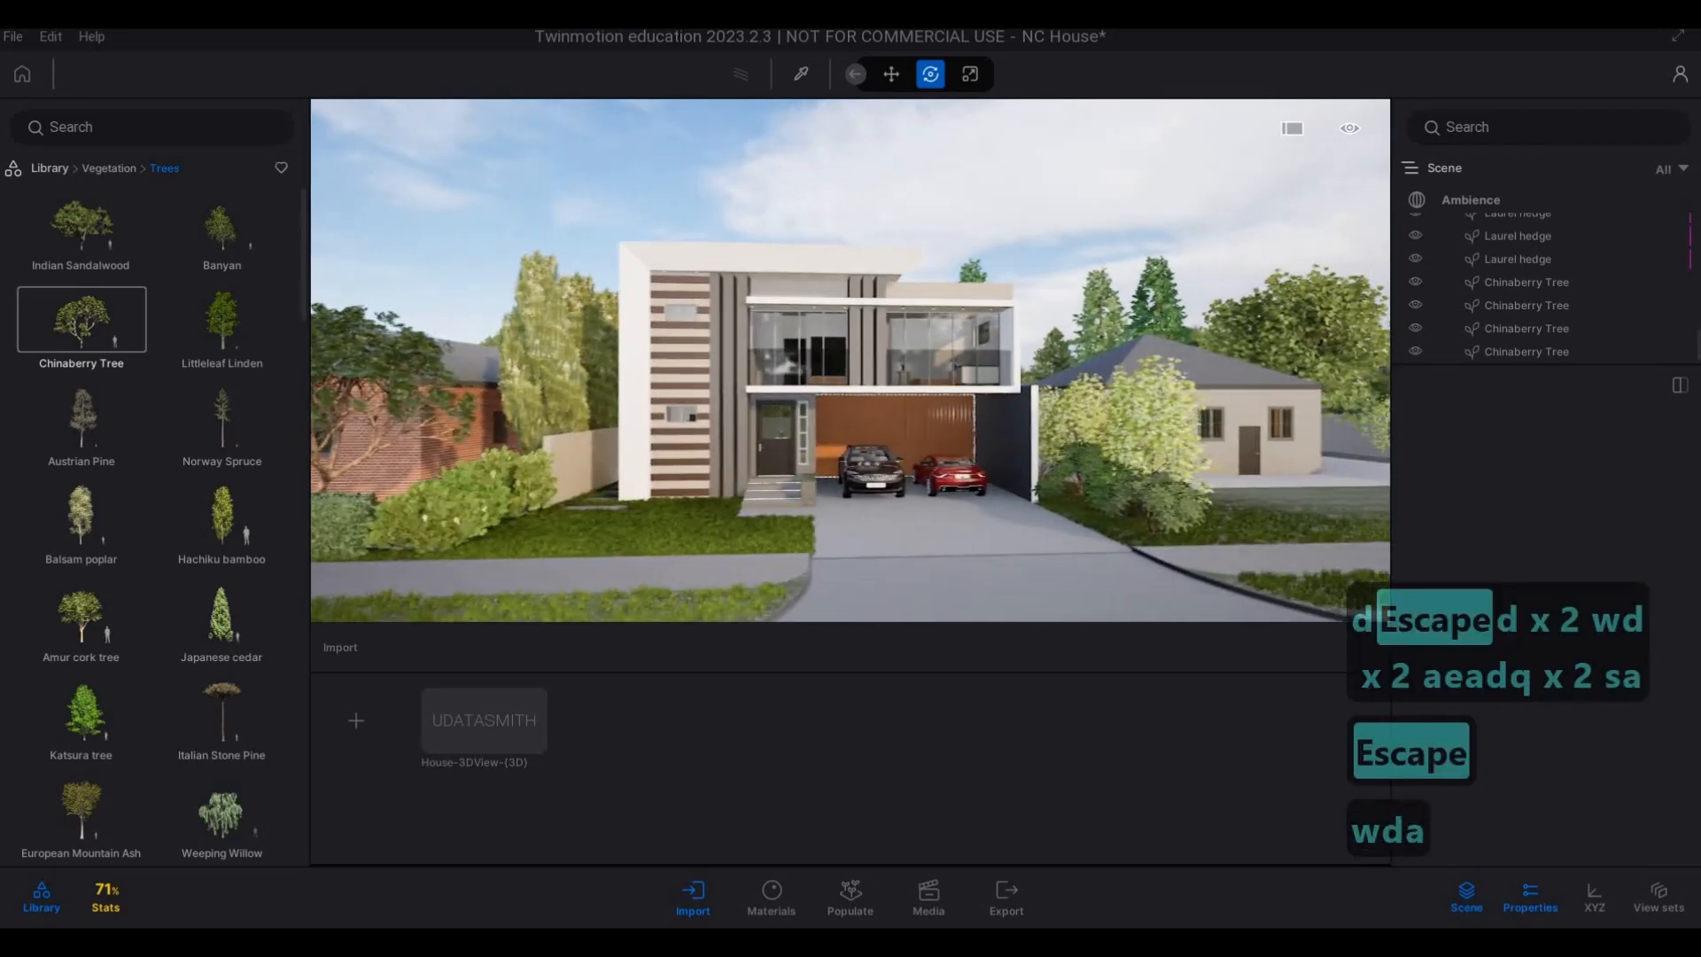
{"action": "key", "text": "d"}
{"action": "key", "text": "w"}
{"action": "key", "text": "d"}
{"action": "key", "text": "a"}
{"action": "key", "text": "d"}
{"action": "key", "text": "w"}
{"action": "key", "text": "d"}
{"action": "key", "text": "a"}
{"action": "key", "text": "d"}
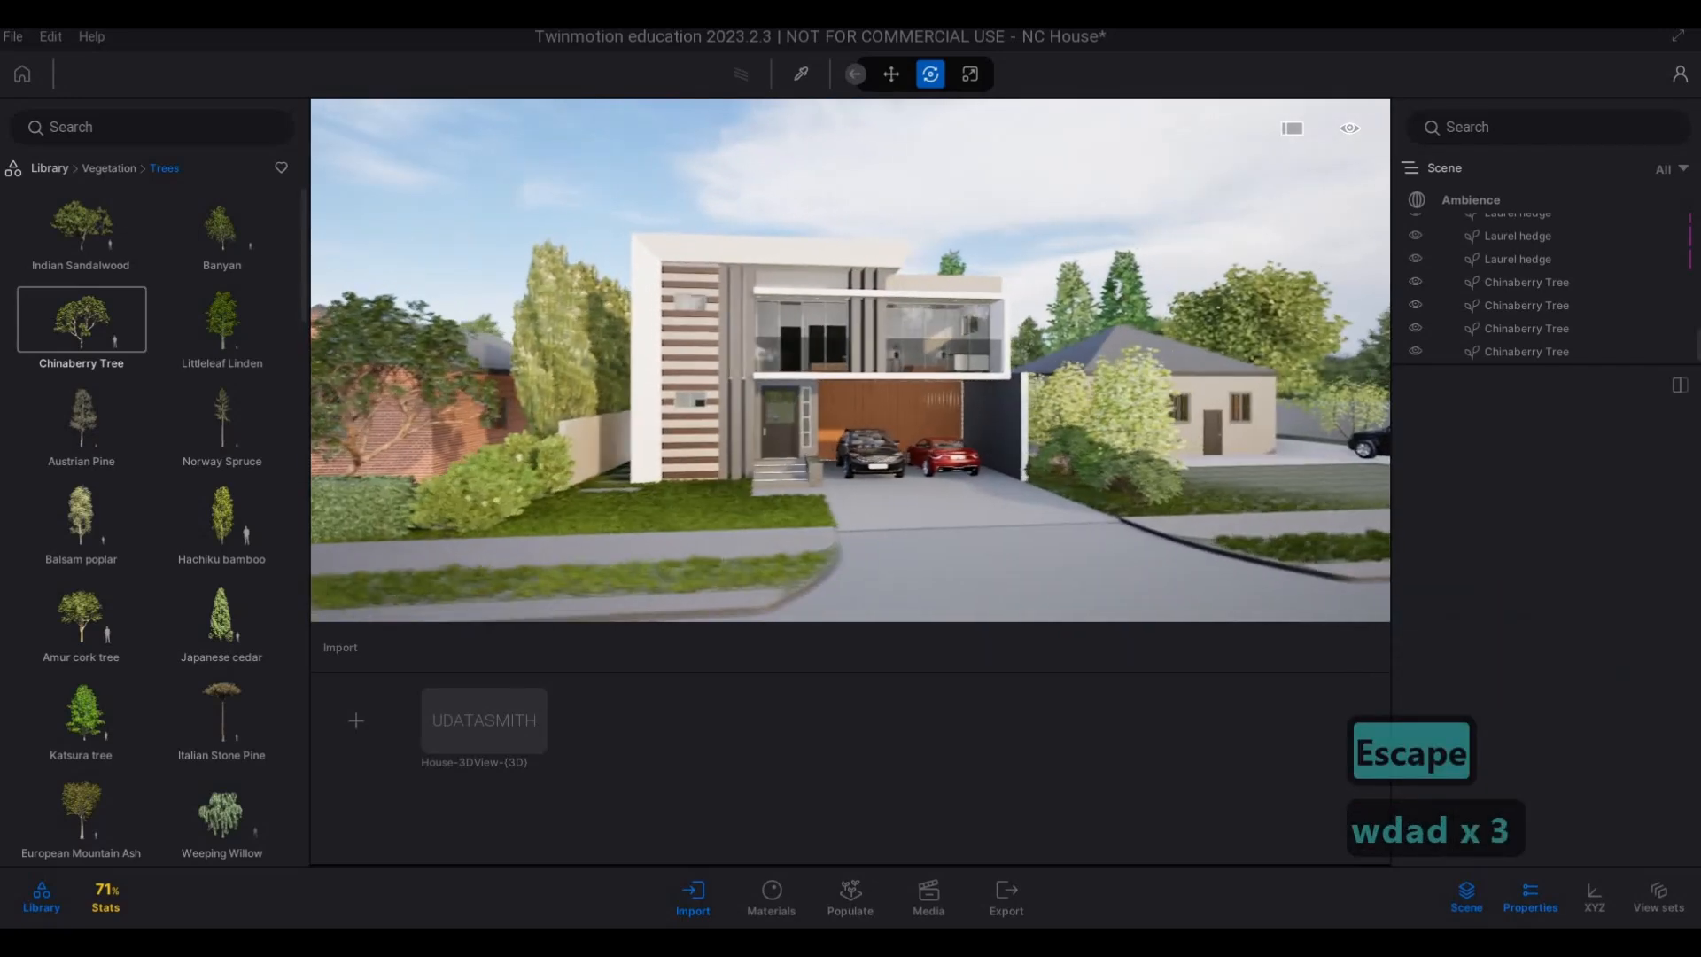
{"action": "key", "text": "w"}
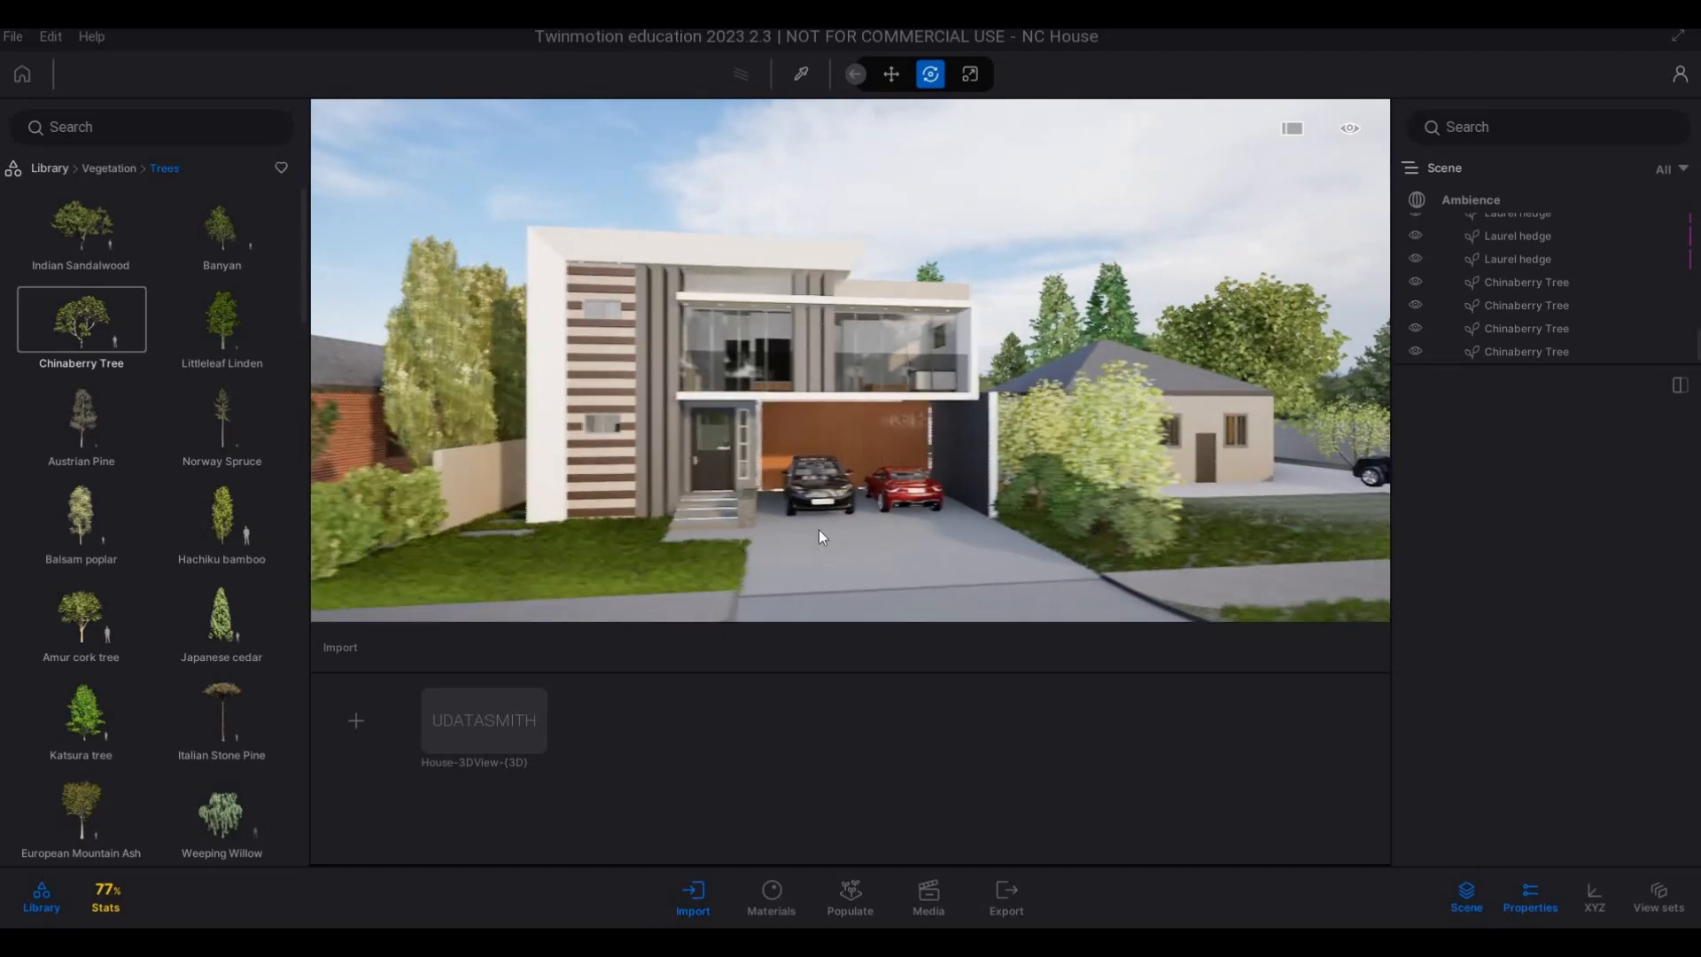
Place a Hybrid Bike Woman 02 from the two-wheeled vehicles on the main house's front lawn and tilt it by -45 degrees.
{"action": "key", "text": "w"}
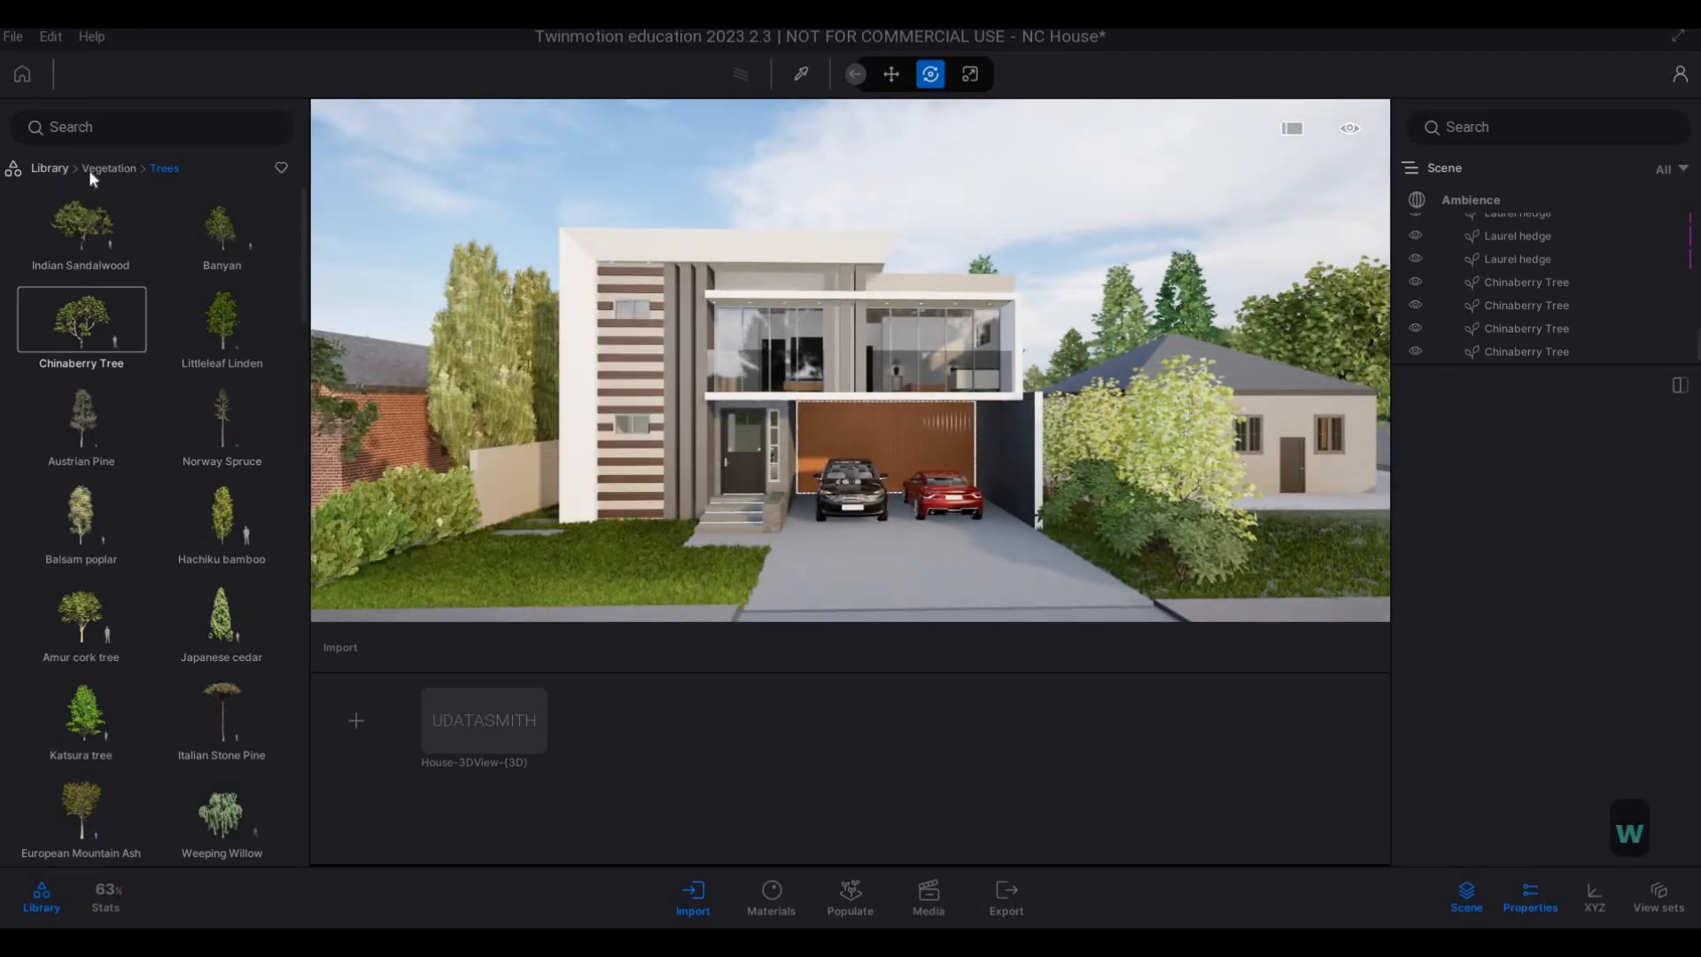
{"action": "left_click", "coordinate": [99, 168]}
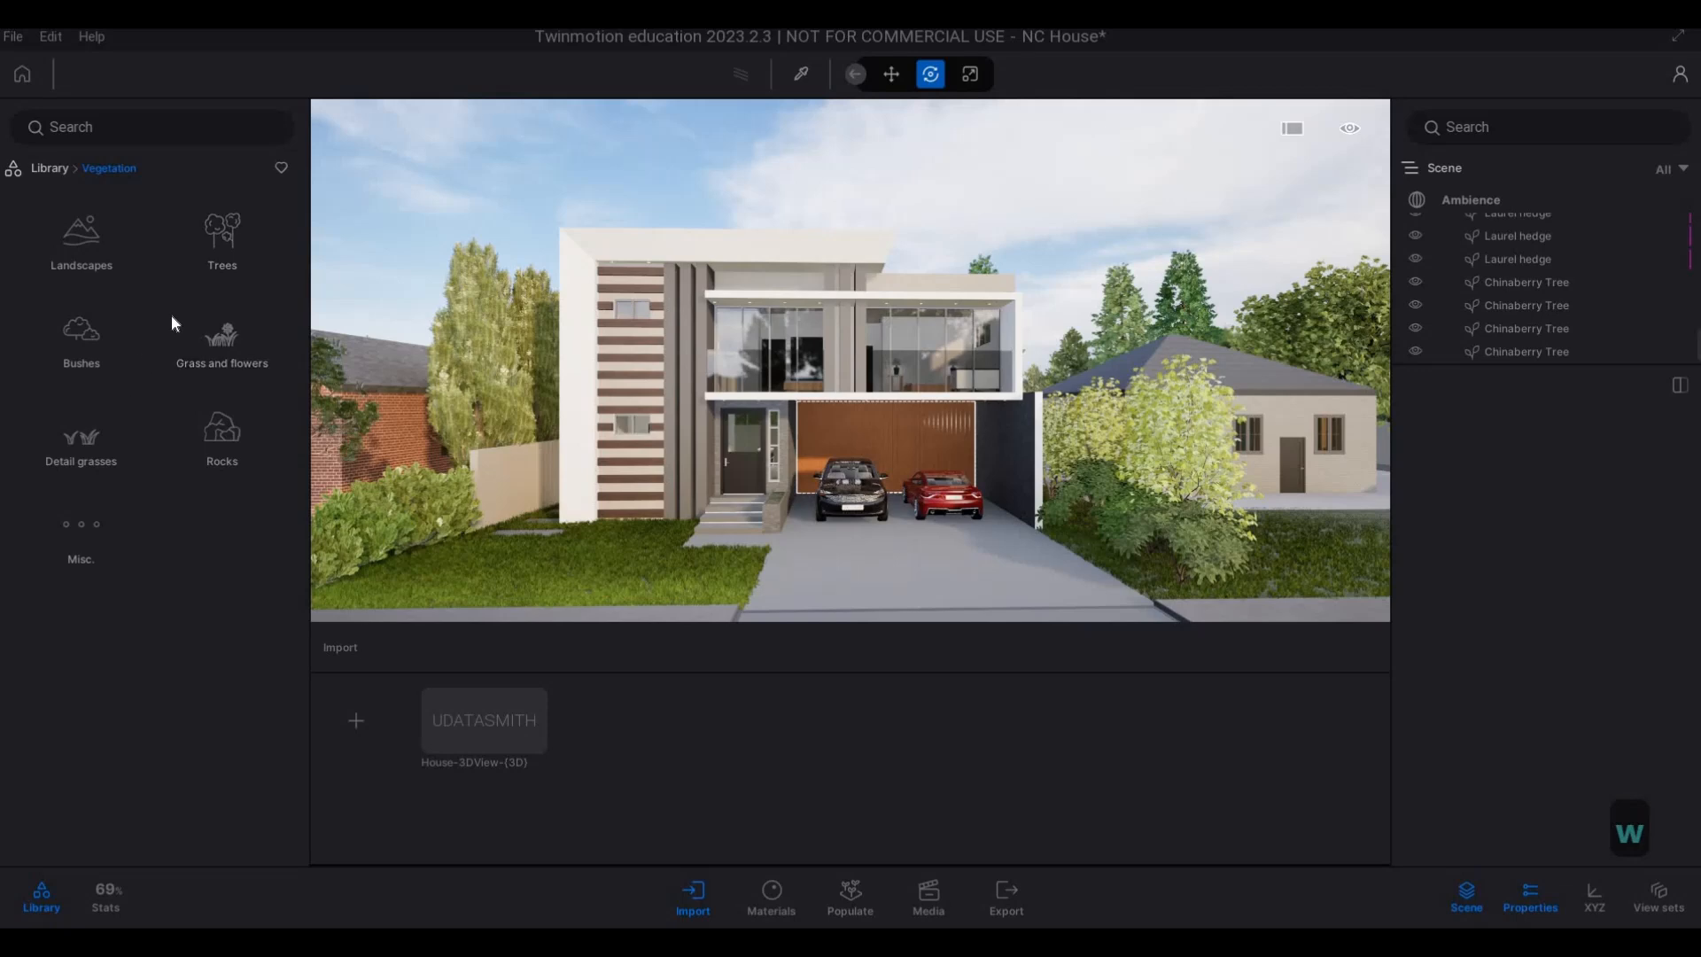
{"action": "left_click", "coordinate": [50, 168]}
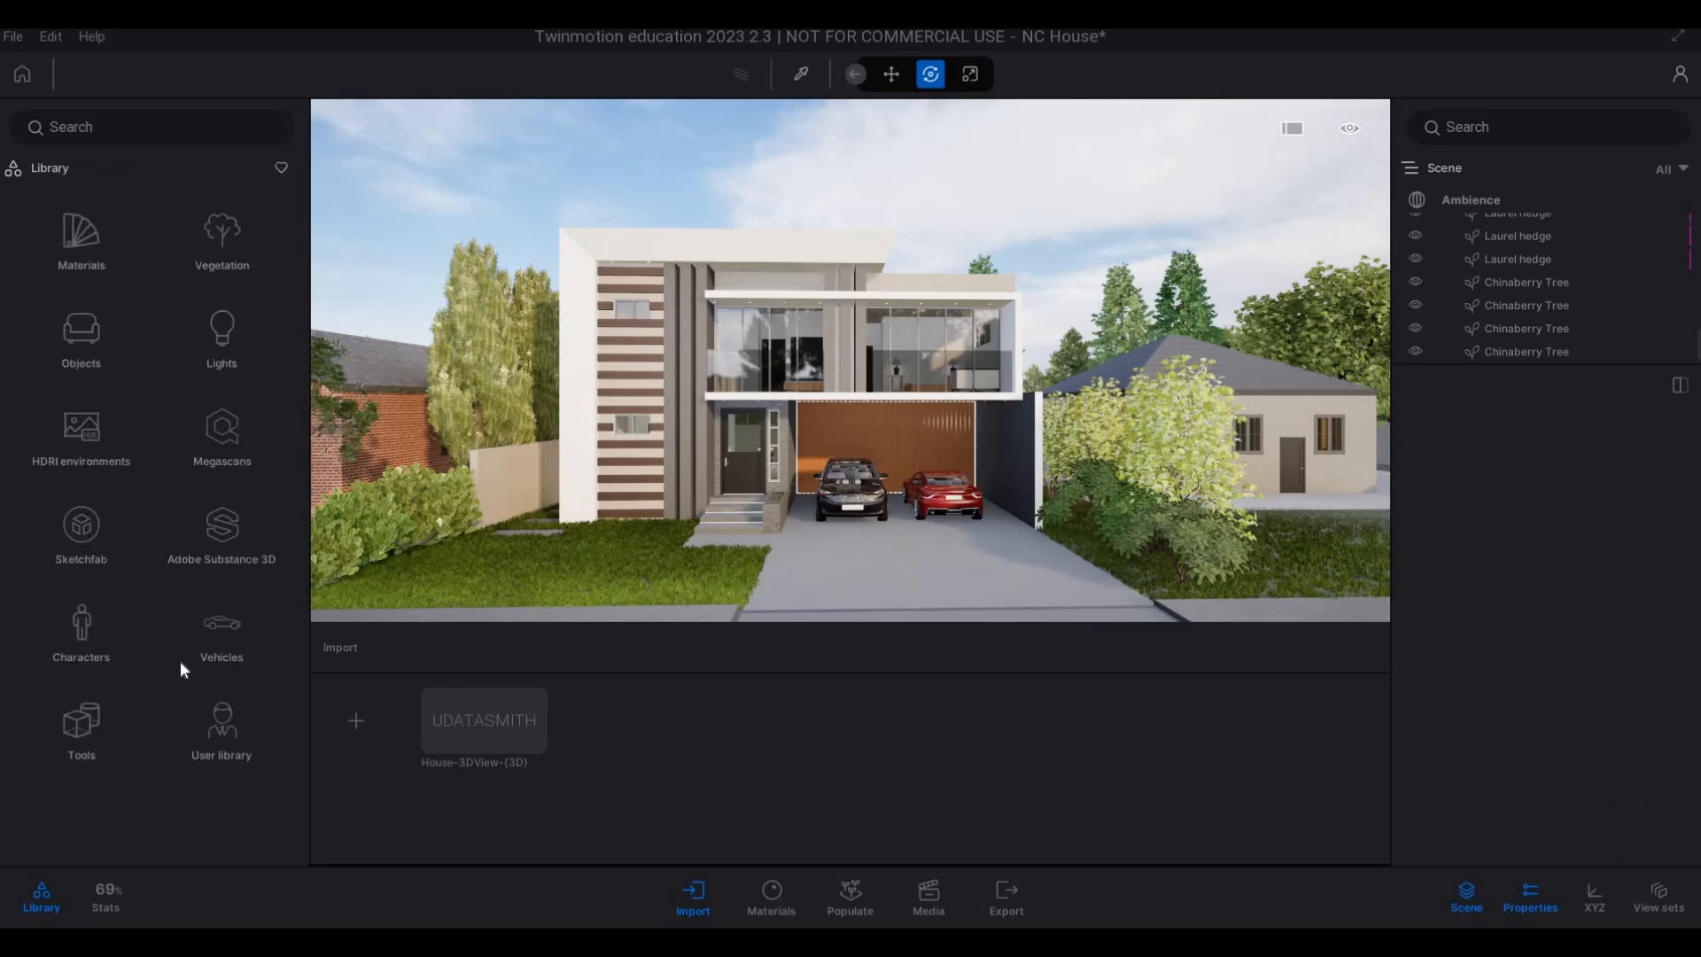
{"action": "left_click", "coordinate": [222, 625]}
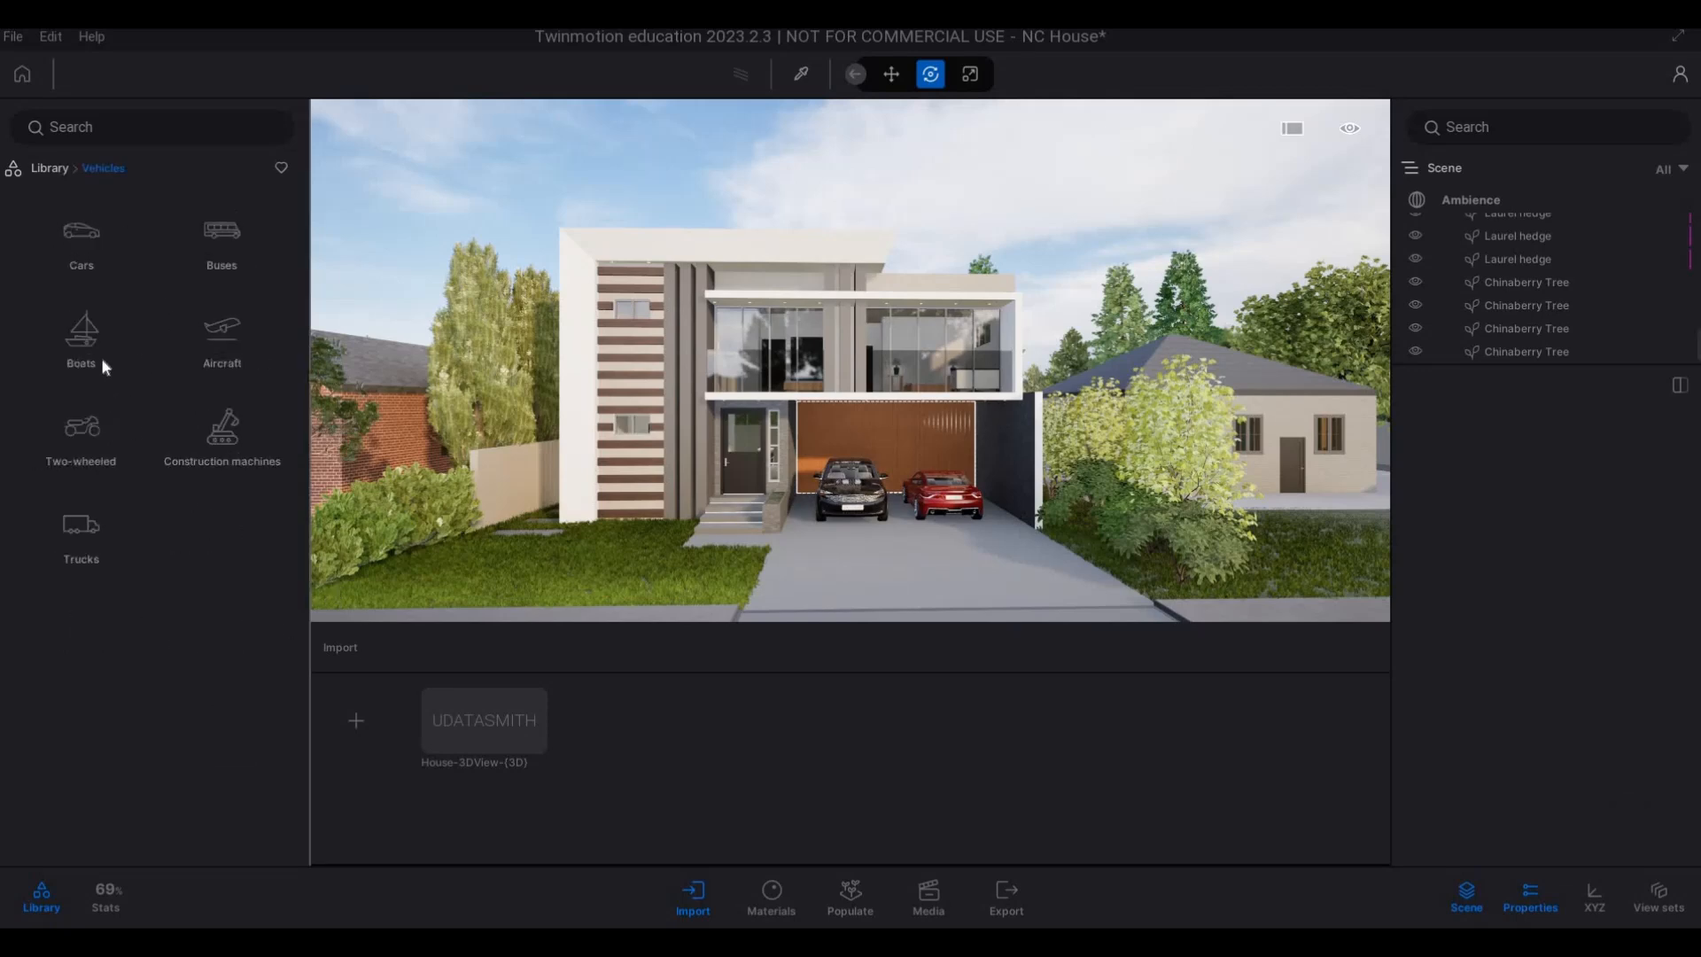
{"action": "left_click", "coordinate": [93, 438]}
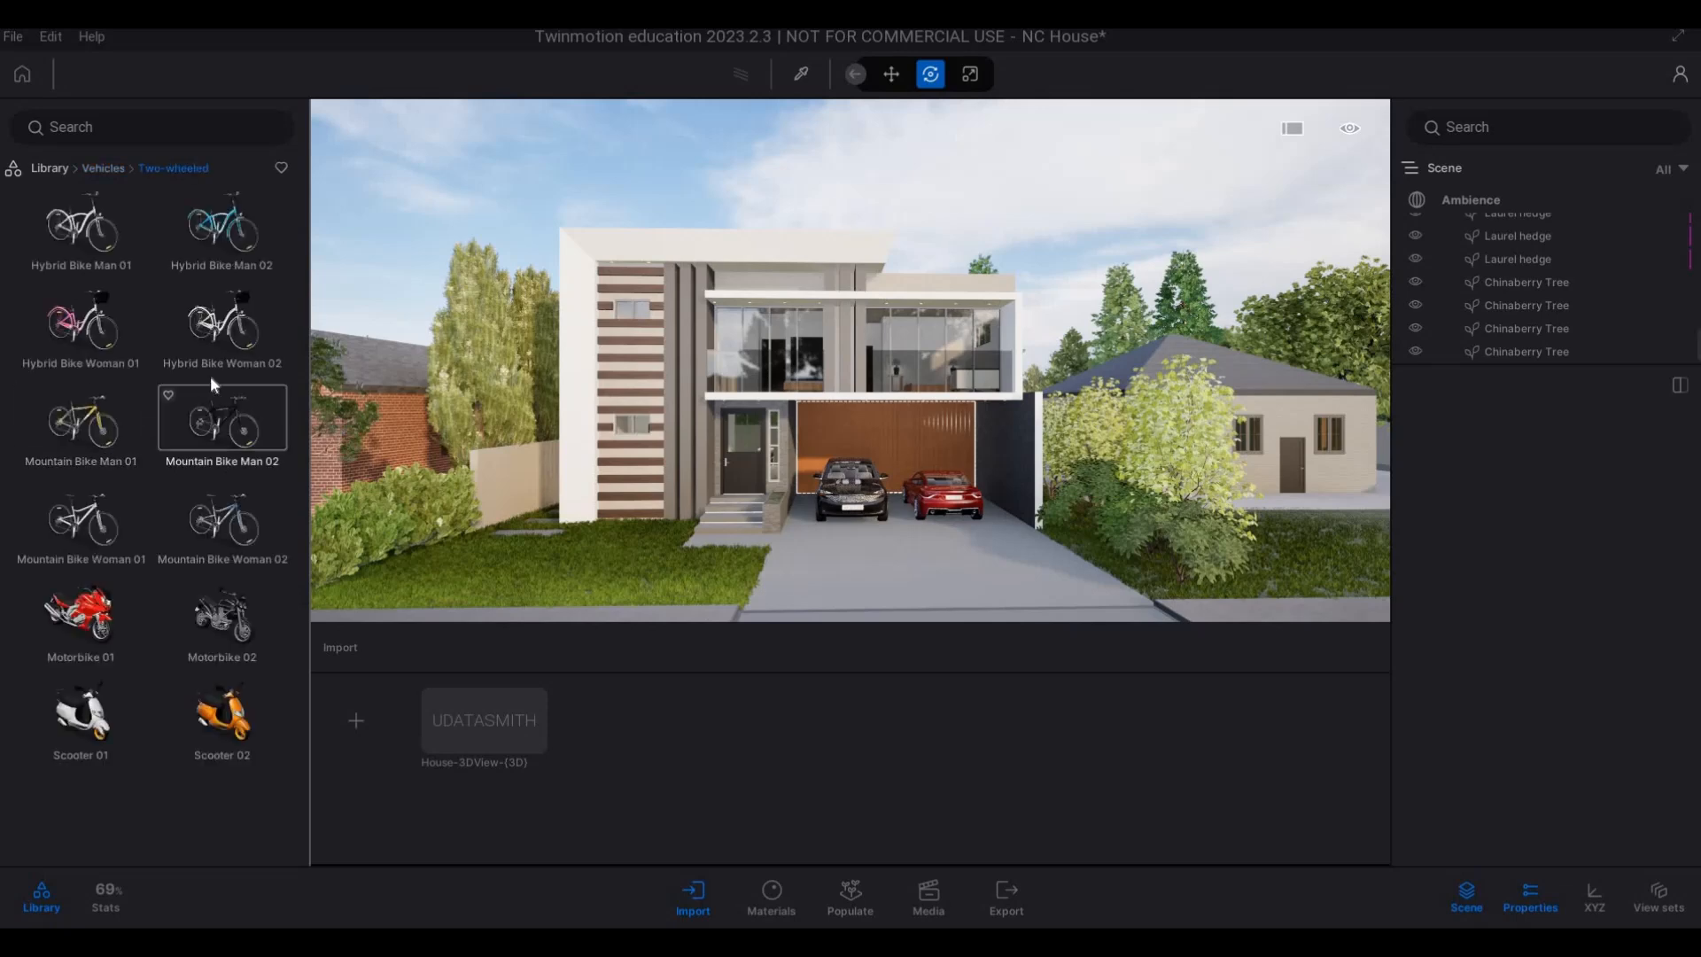
{"action": "left_click_drag", "start_coordinate": [229, 338], "coordinate": [510, 474]}
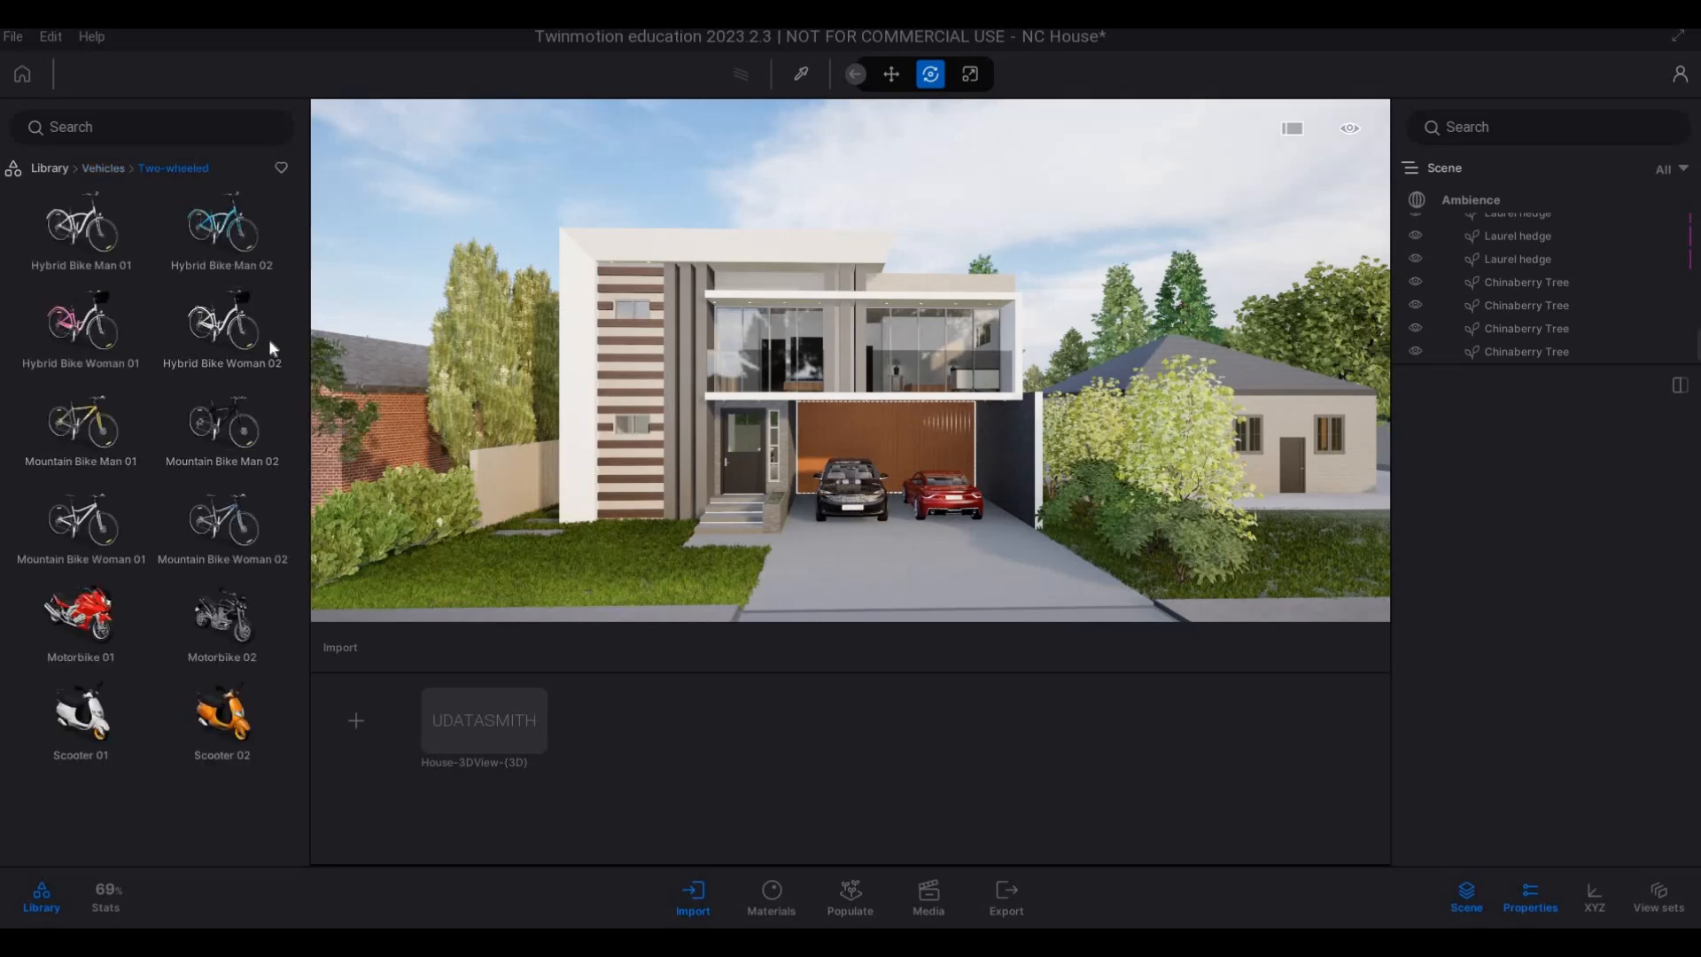
{"action": "key", "text": "a"}
{"action": "left_click_drag", "start_coordinate": [246, 346], "coordinate": [642, 538]}
{"action": "key", "text": "Tab"}
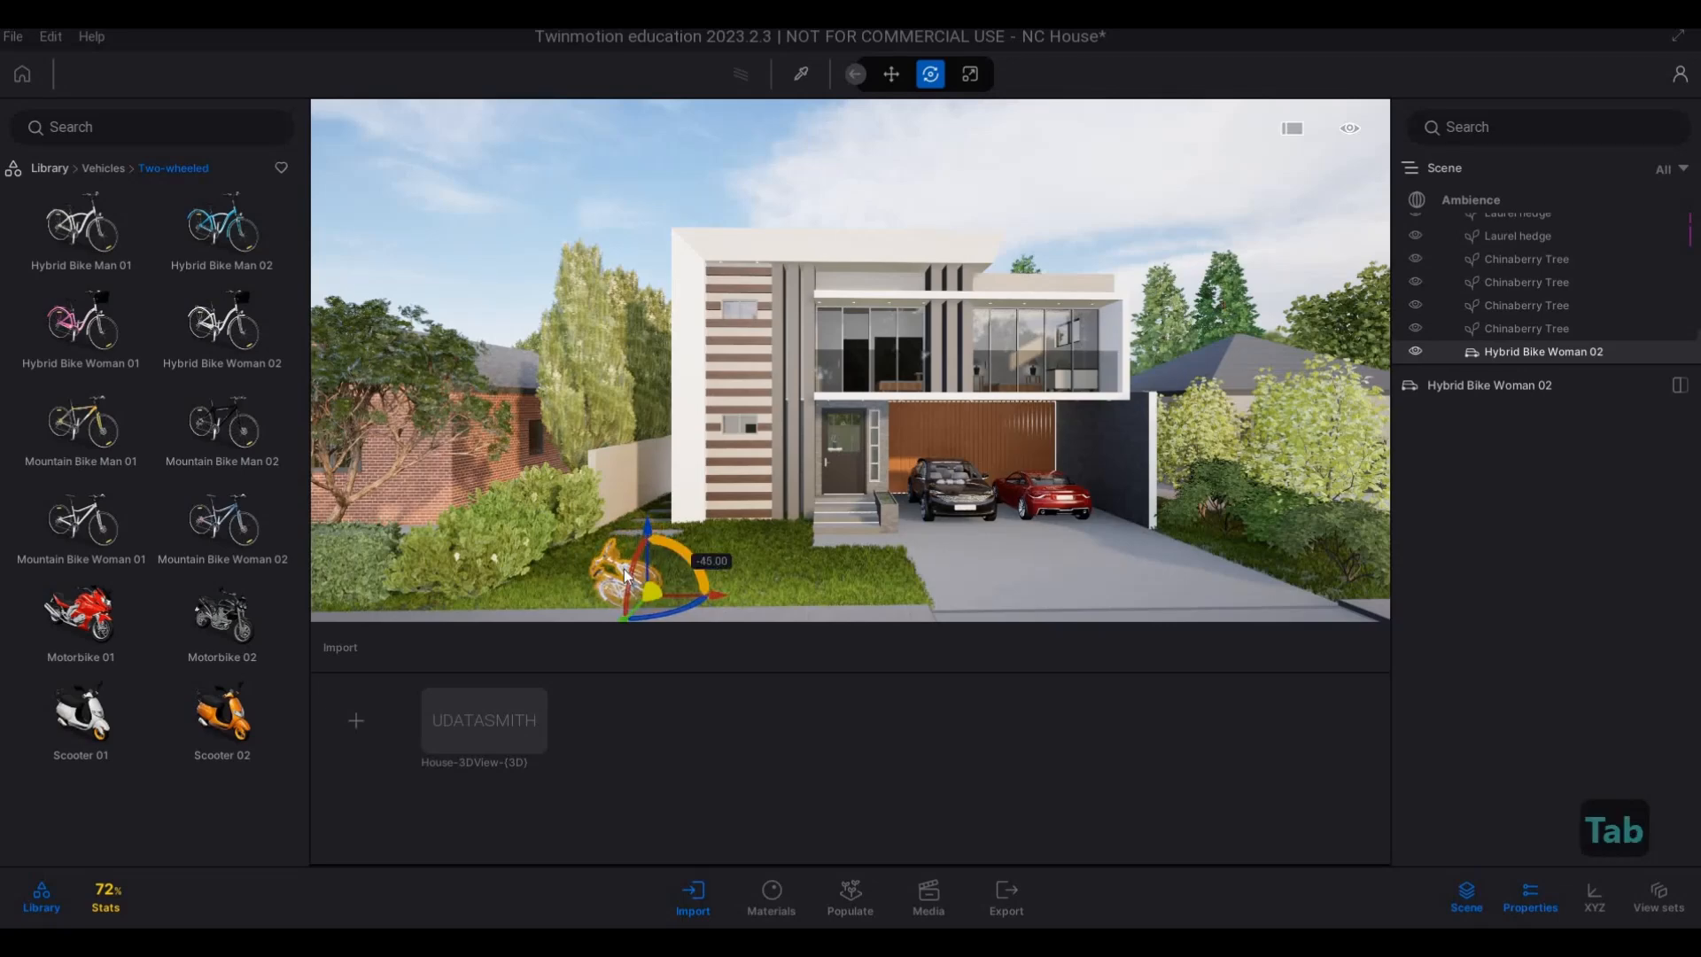
Rotate the bike further so that it lies down on its side on the grass.
{"action": "key", "text": "a"}
{"action": "key", "text": "w"}
{"action": "key", "text": "w"}
{"action": "key", "text": "e"}
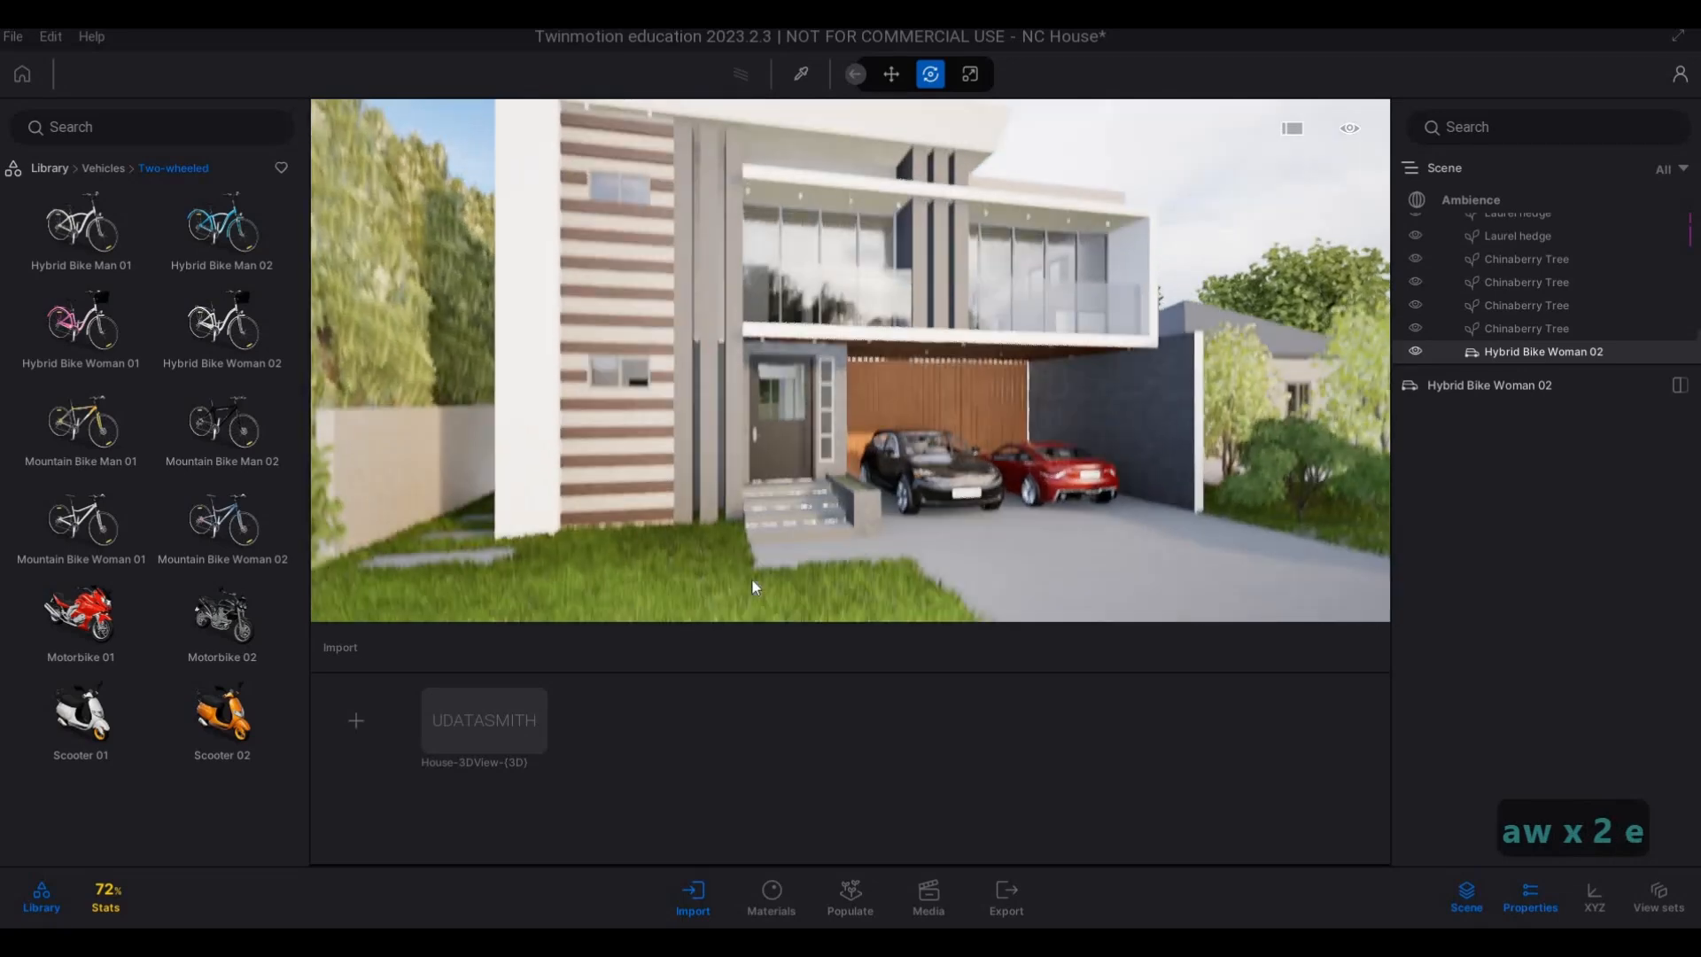
{"action": "key", "text": "a"}
{"action": "key", "text": "s"}
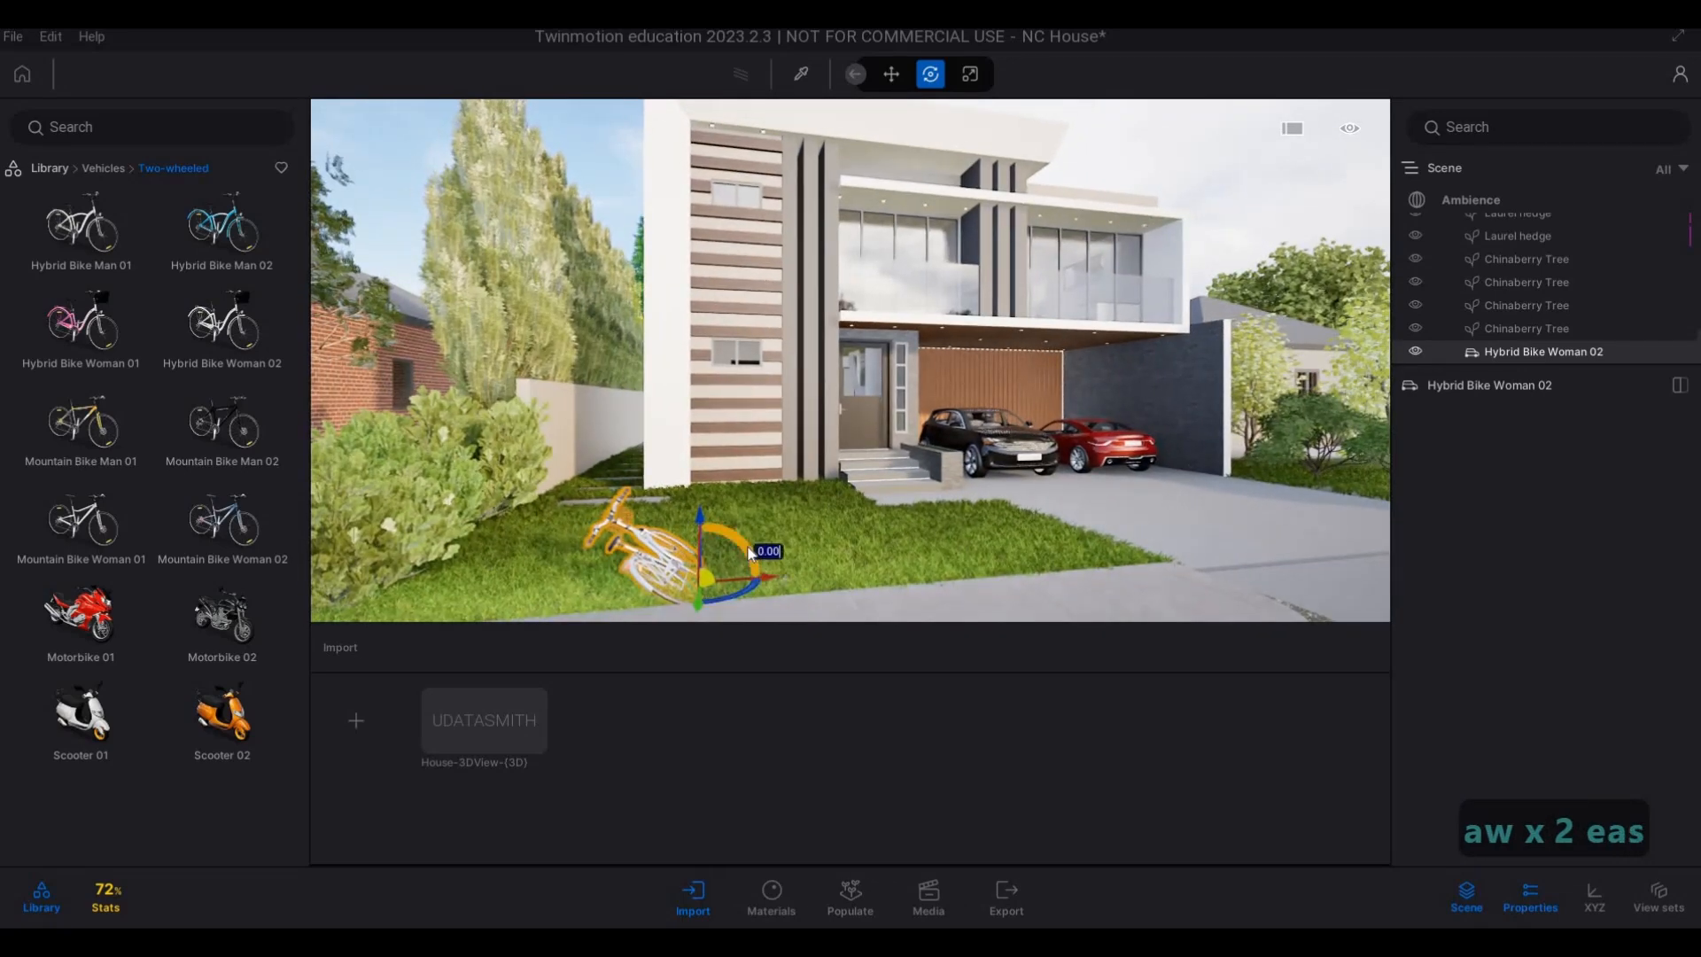
{"action": "left_click_drag", "start_coordinate": [748, 552], "coordinate": [736, 541]}
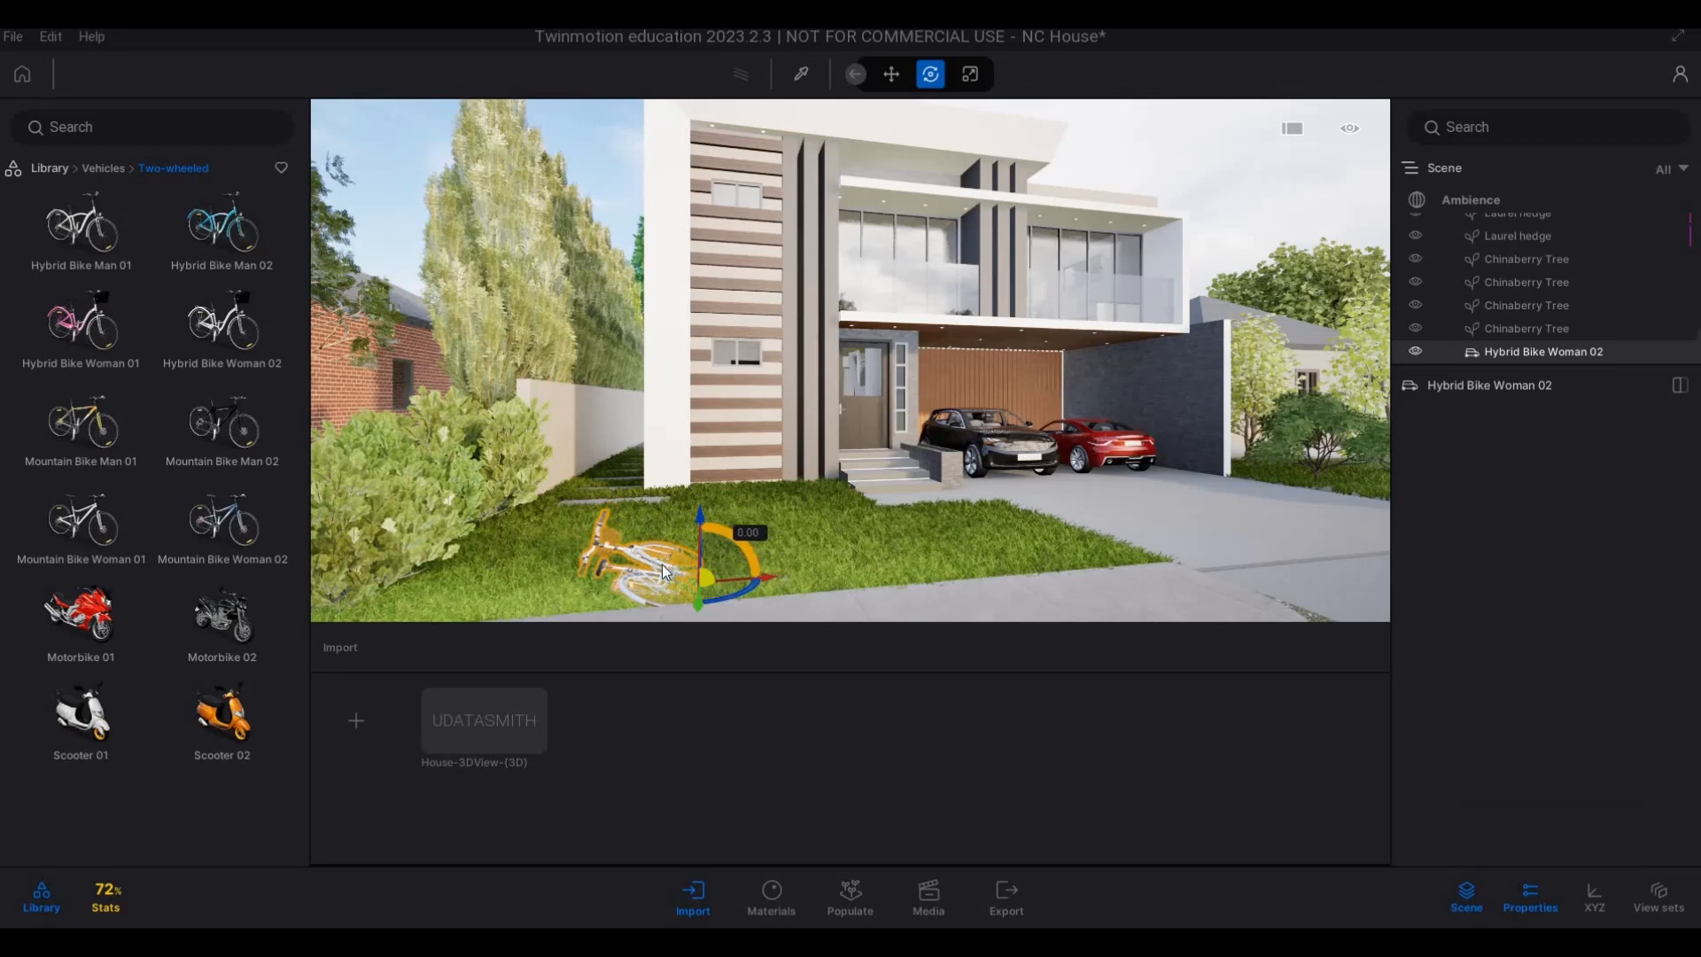
{"action": "key", "text": "a"}
{"action": "key", "text": "d"}
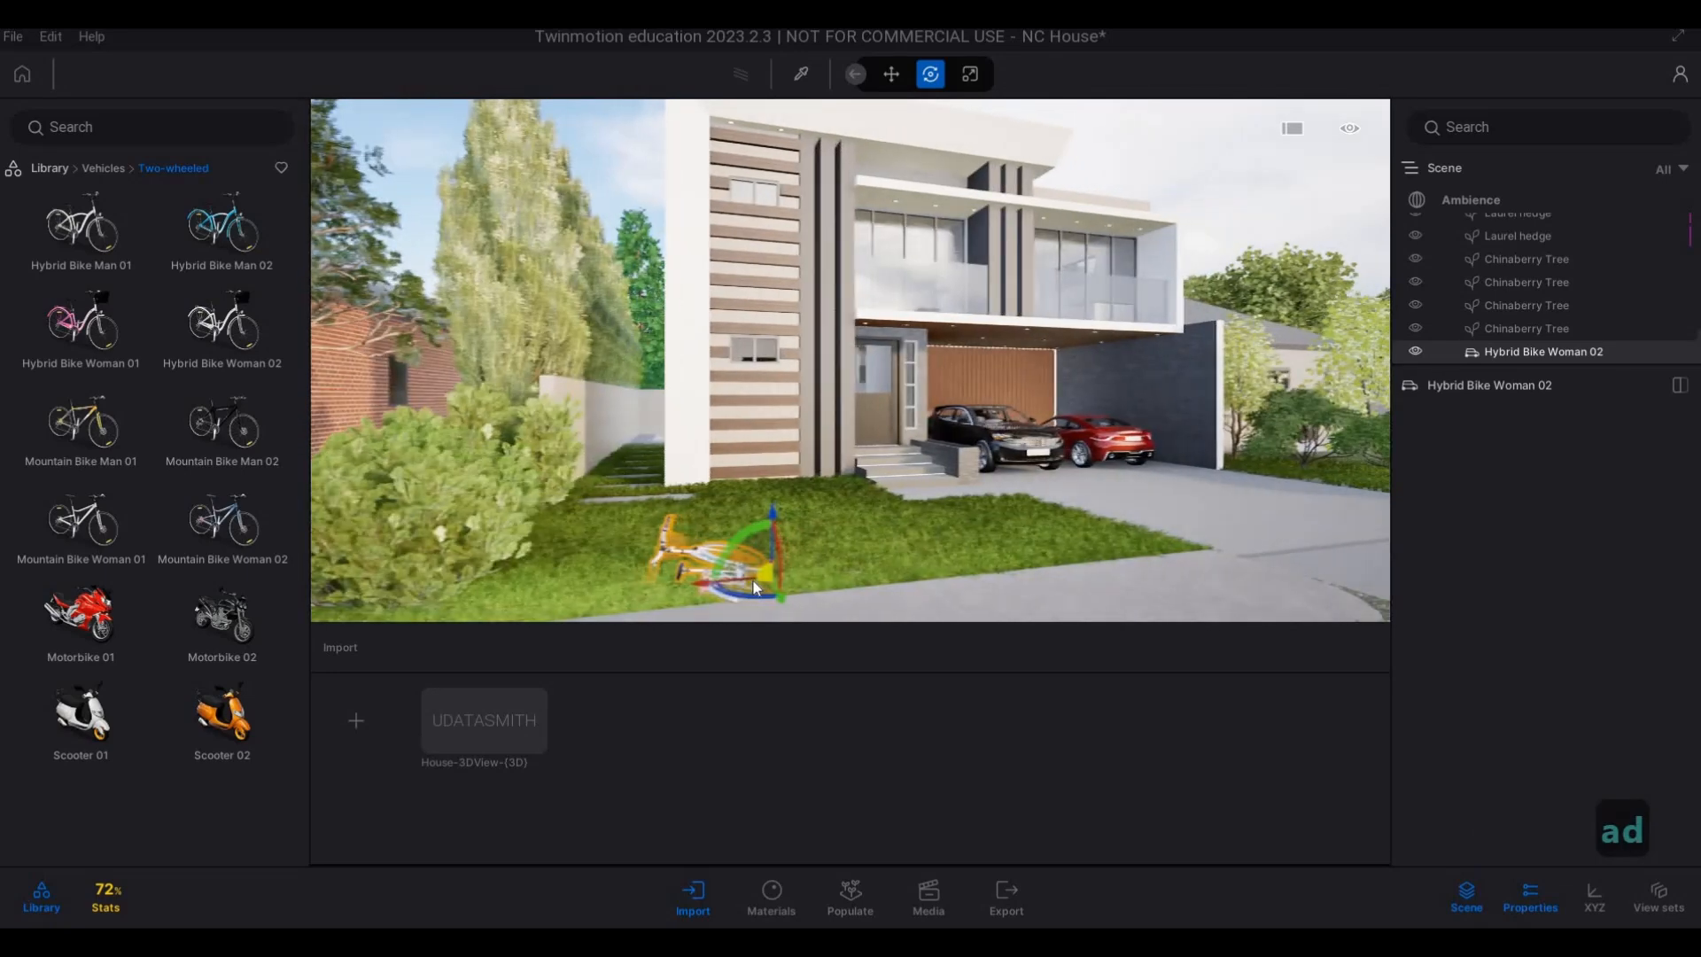
Move the lying bike across the front lawn to the corner beside the driveway, undoing the first placement attempt.
{"action": "left_click_drag", "start_coordinate": [806, 592], "coordinate": [1015, 503]}
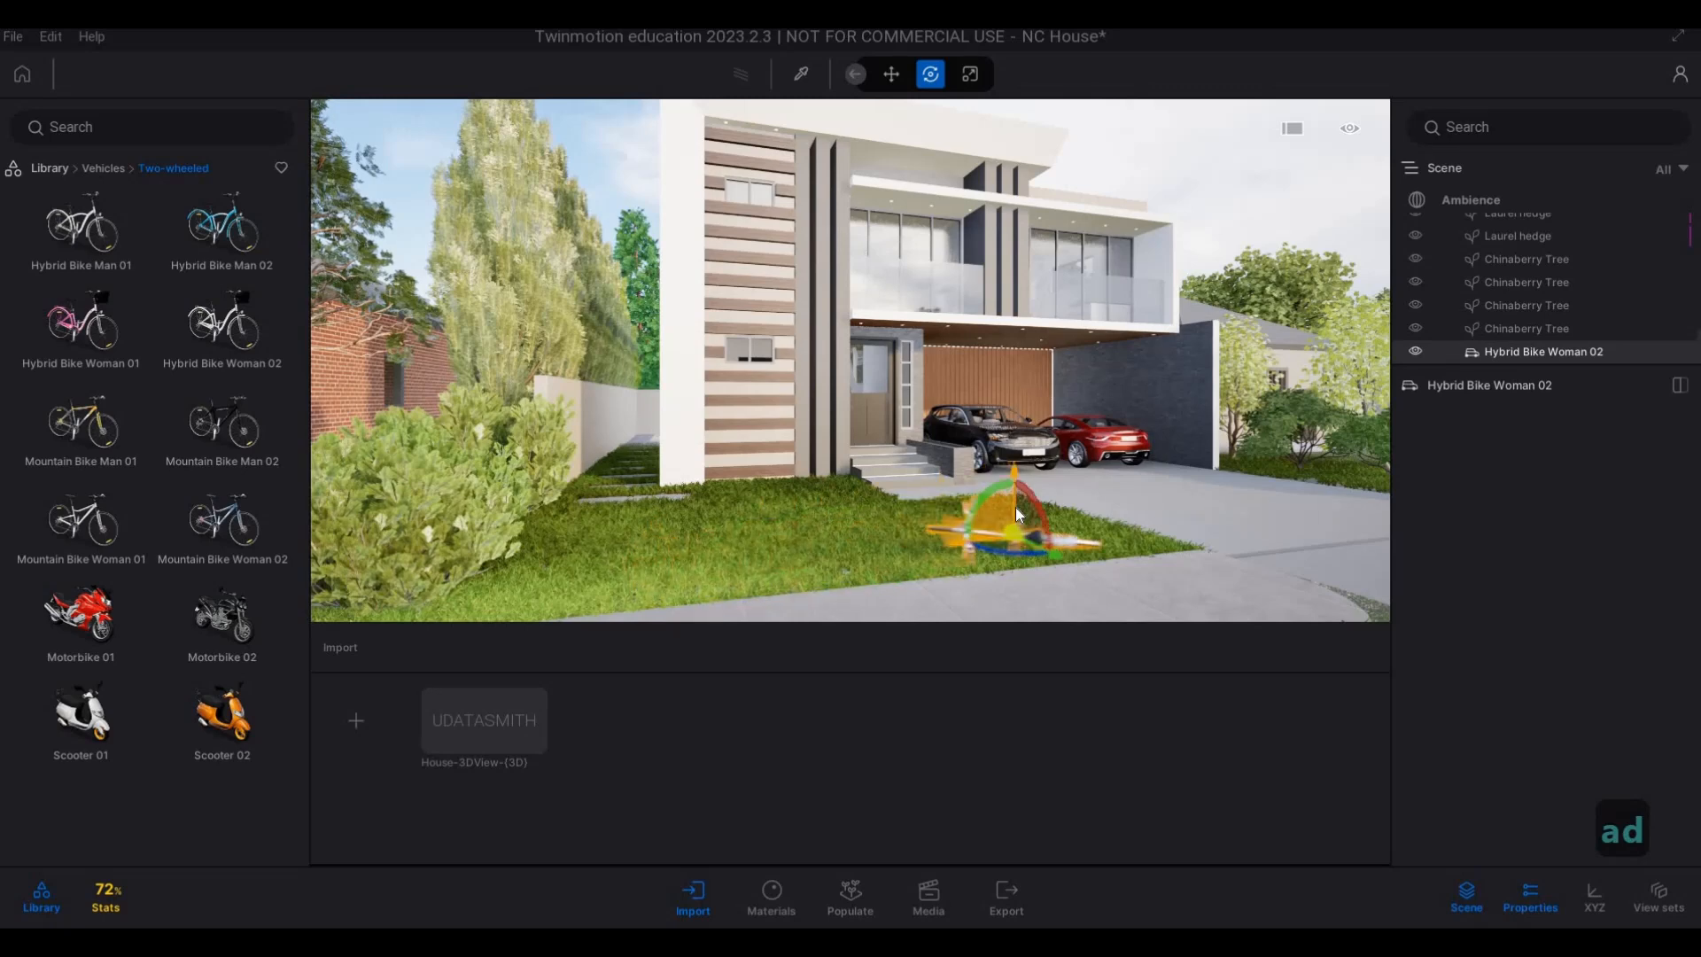
{"action": "key", "text": "ctrl+z"}
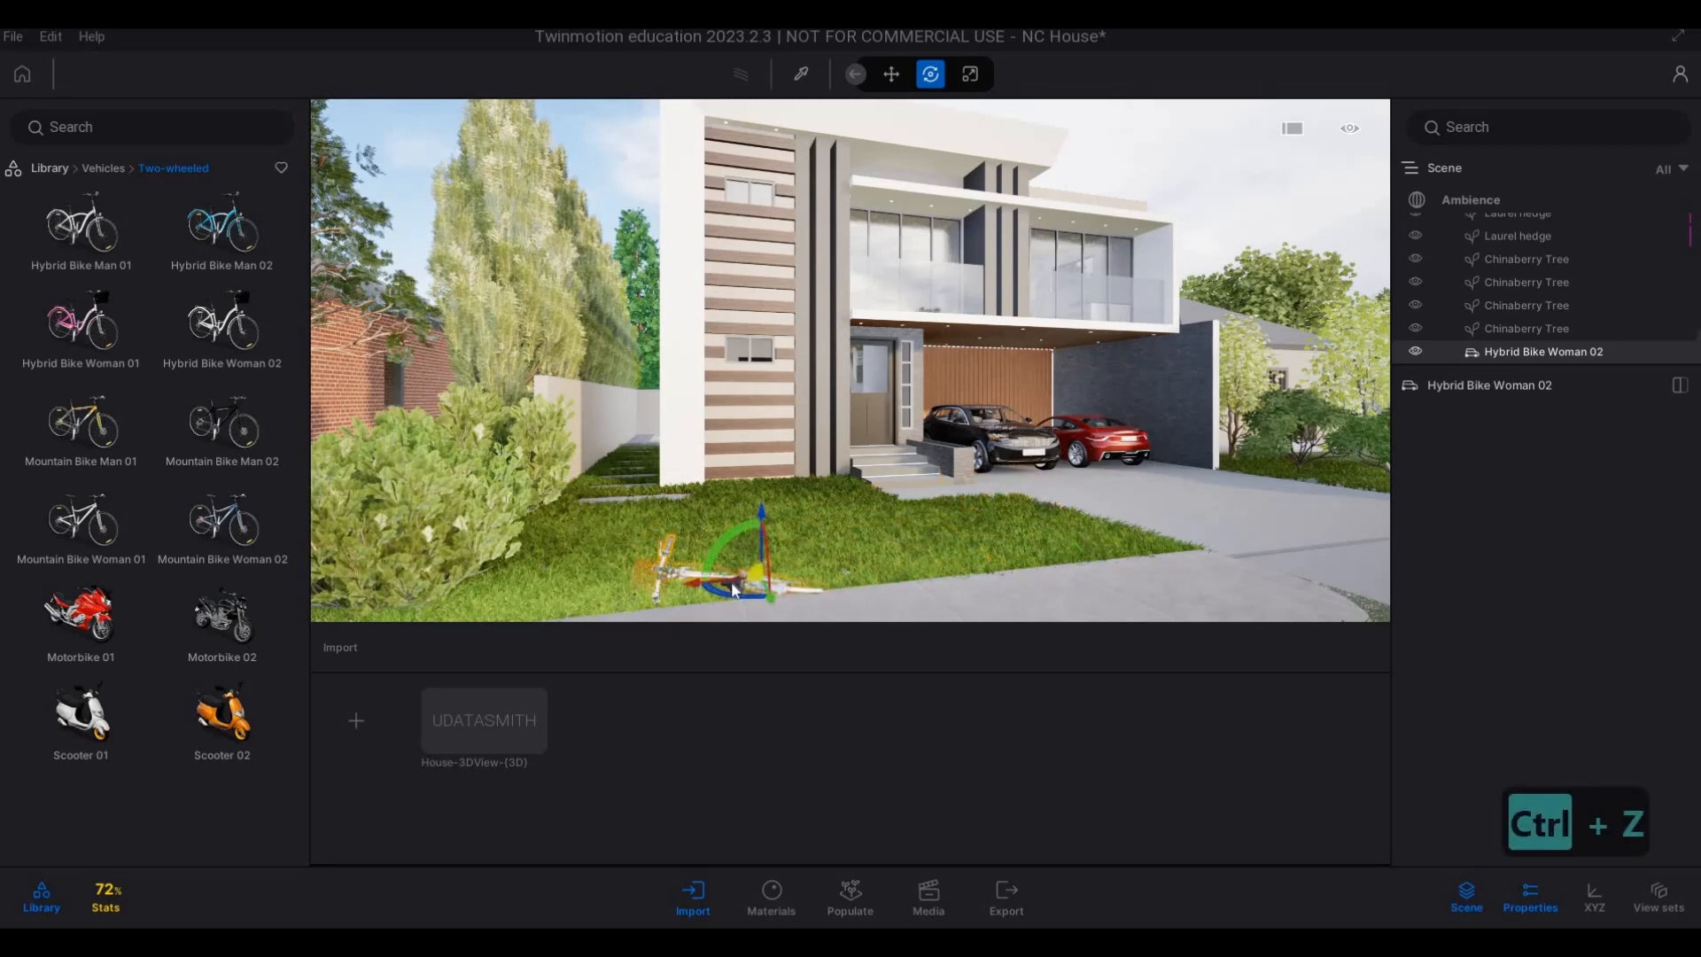
{"action": "left_click_drag", "start_coordinate": [733, 590], "coordinate": [1100, 547]}
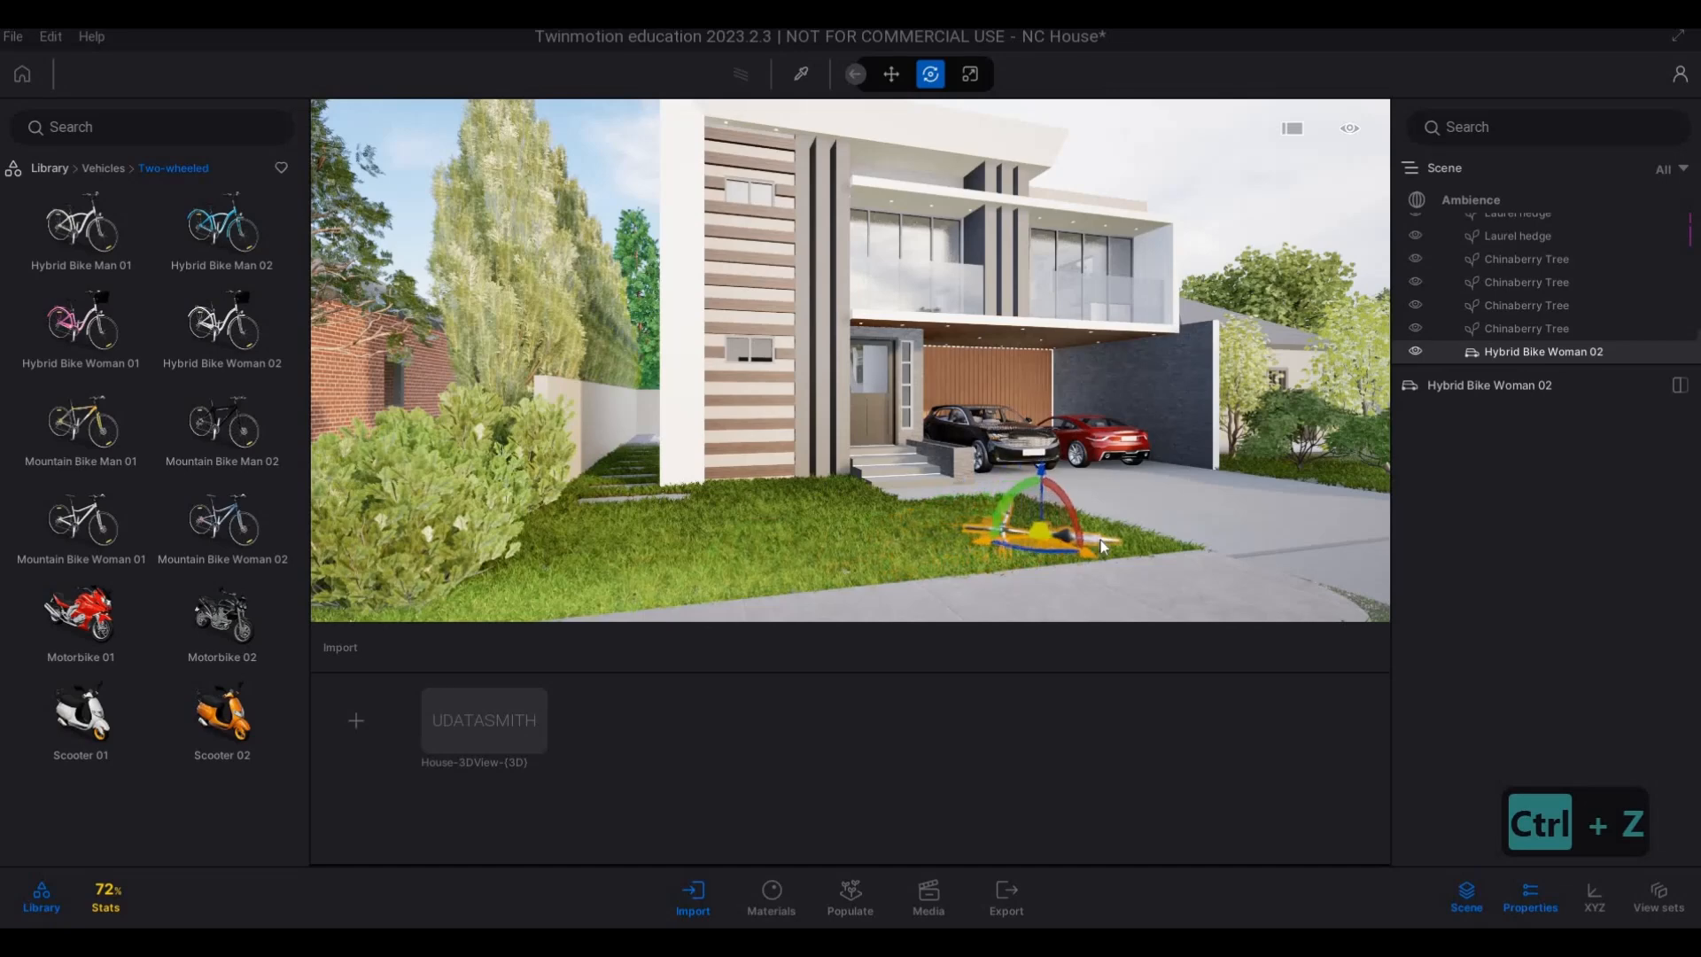
{"action": "key", "text": "Escape"}
Inspect the placed bike, the main house's driveway and the neighbouring house's front from the street.
{"action": "key", "text": "d"}
{"action": "right_click_drag", "start_coordinate": [1183, 546], "coordinate": [1048, 511]}
{"action": "key", "text": "d"}
{"action": "key", "text": "s"}
{"action": "key", "text": "w"}
{"action": "key", "text": "a"}
{"action": "key", "text": "e"}
{"action": "key", "text": "q"}
{"action": "key", "text": "d"}
{"action": "key", "text": "s"}
{"action": "key", "text": "d"}
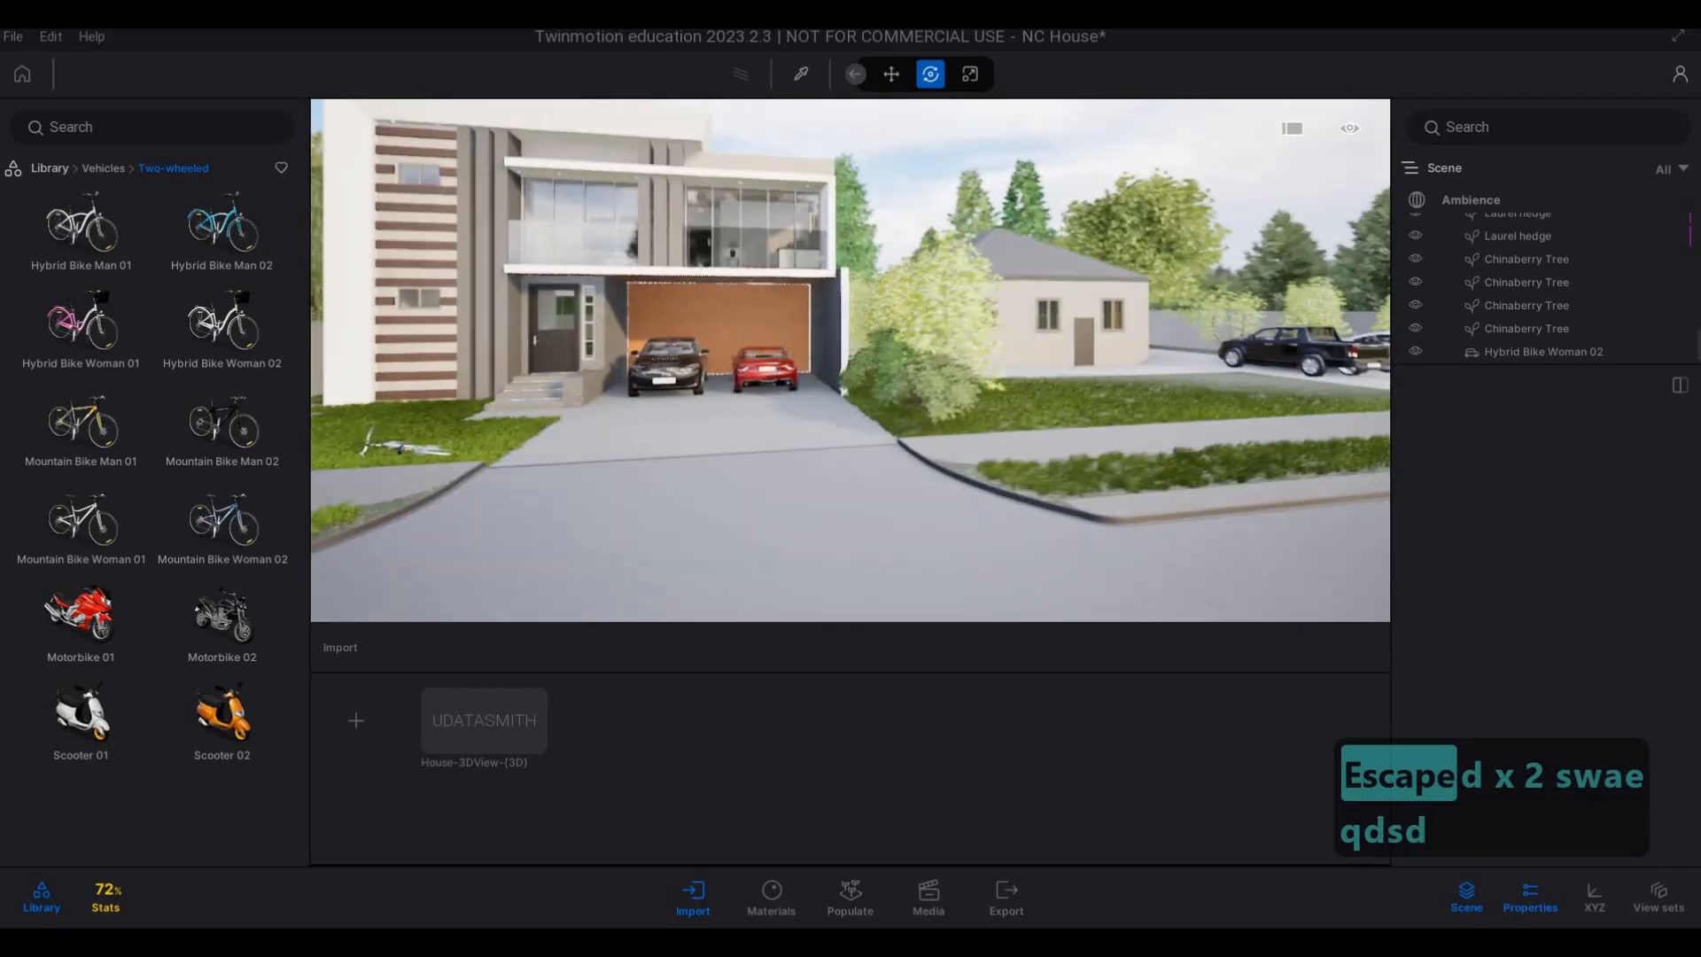
{"action": "key", "text": "a"}
{"action": "key", "text": "w"}
{"action": "key", "text": "d"}
{"action": "key", "text": "w"}
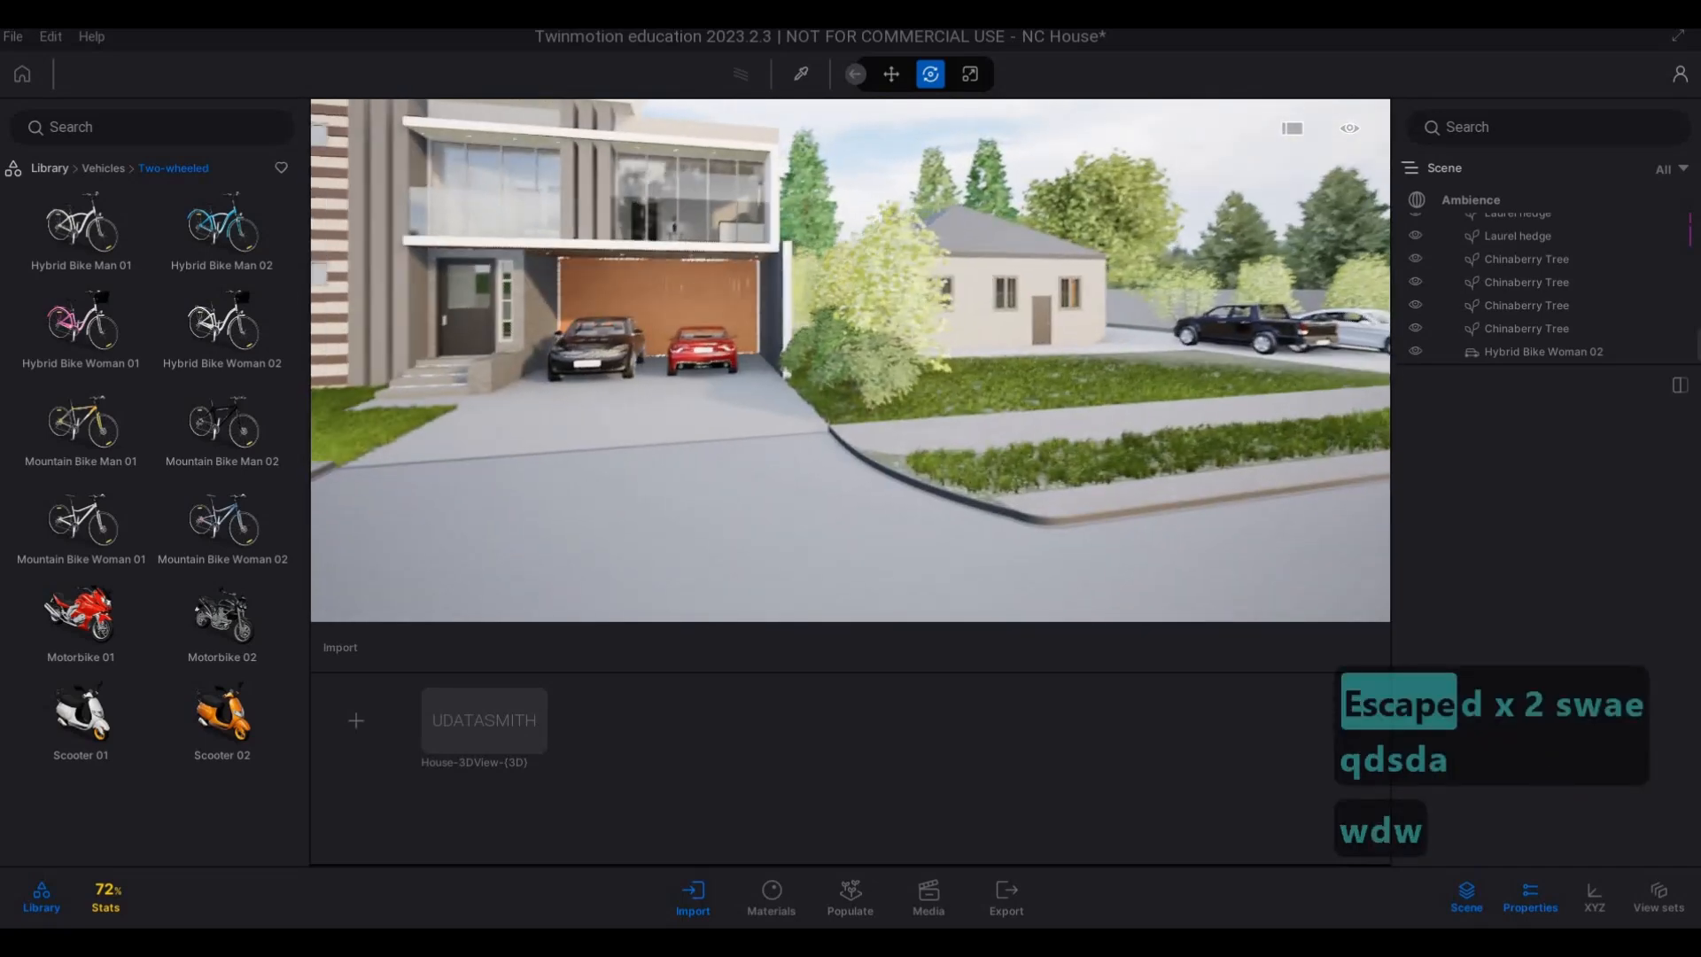
Select the painted Long grass 02 on the verge in front of the neighbouring house and activate its paint brush.
{"action": "key", "text": "s"}
{"action": "key", "text": "a"}
{"action": "key", "text": "a"}
{"action": "key", "text": "d"}
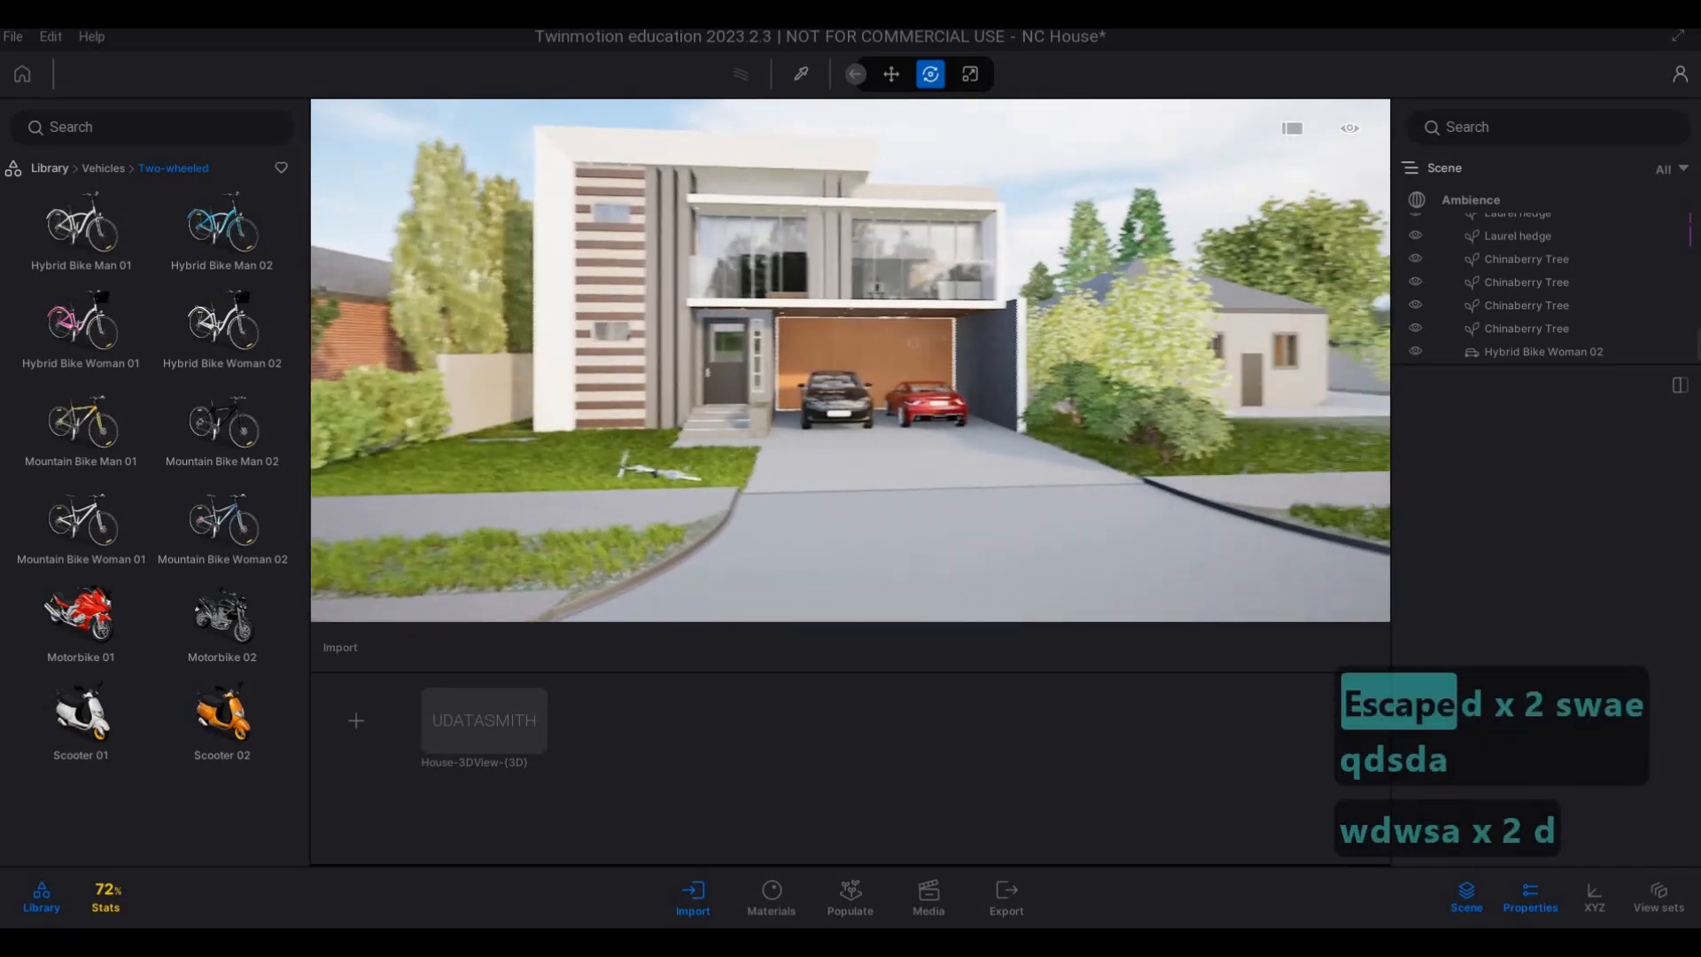
{"action": "key", "text": "d"}
{"action": "key", "text": "w"}
{"action": "key", "text": "d"}
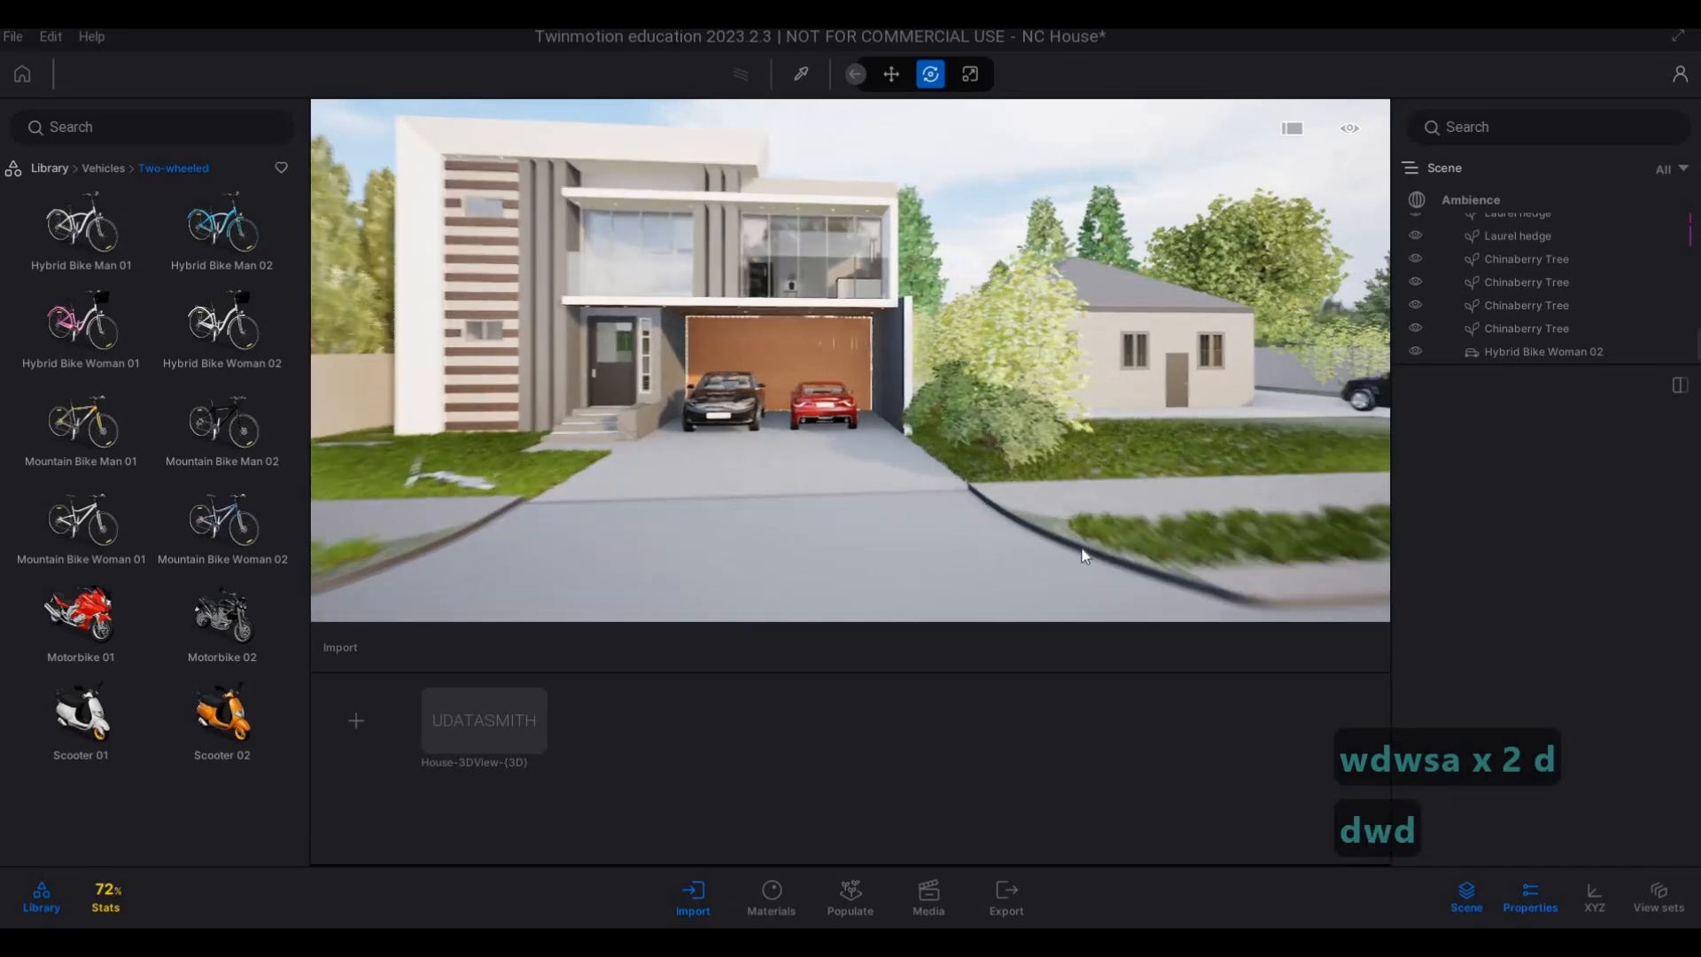
{"action": "key", "text": "w"}
{"action": "key", "text": "d"}
{"action": "left_click", "coordinate": [1337, 509]}
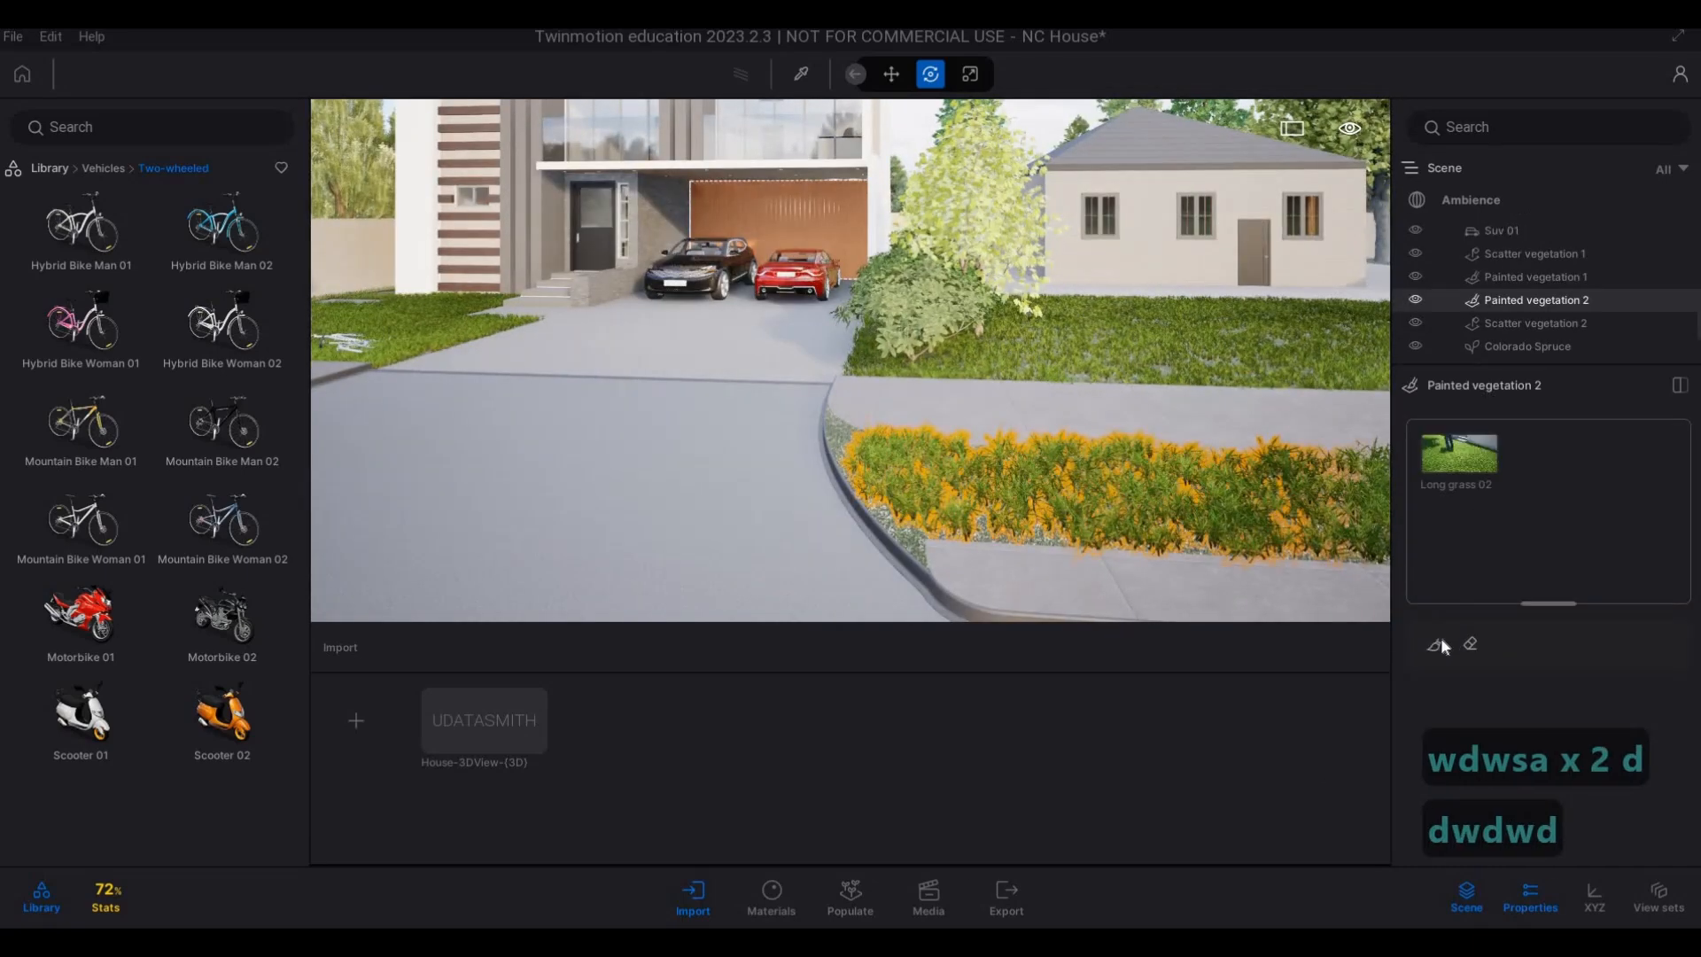
{"action": "left_click", "coordinate": [1435, 644]}
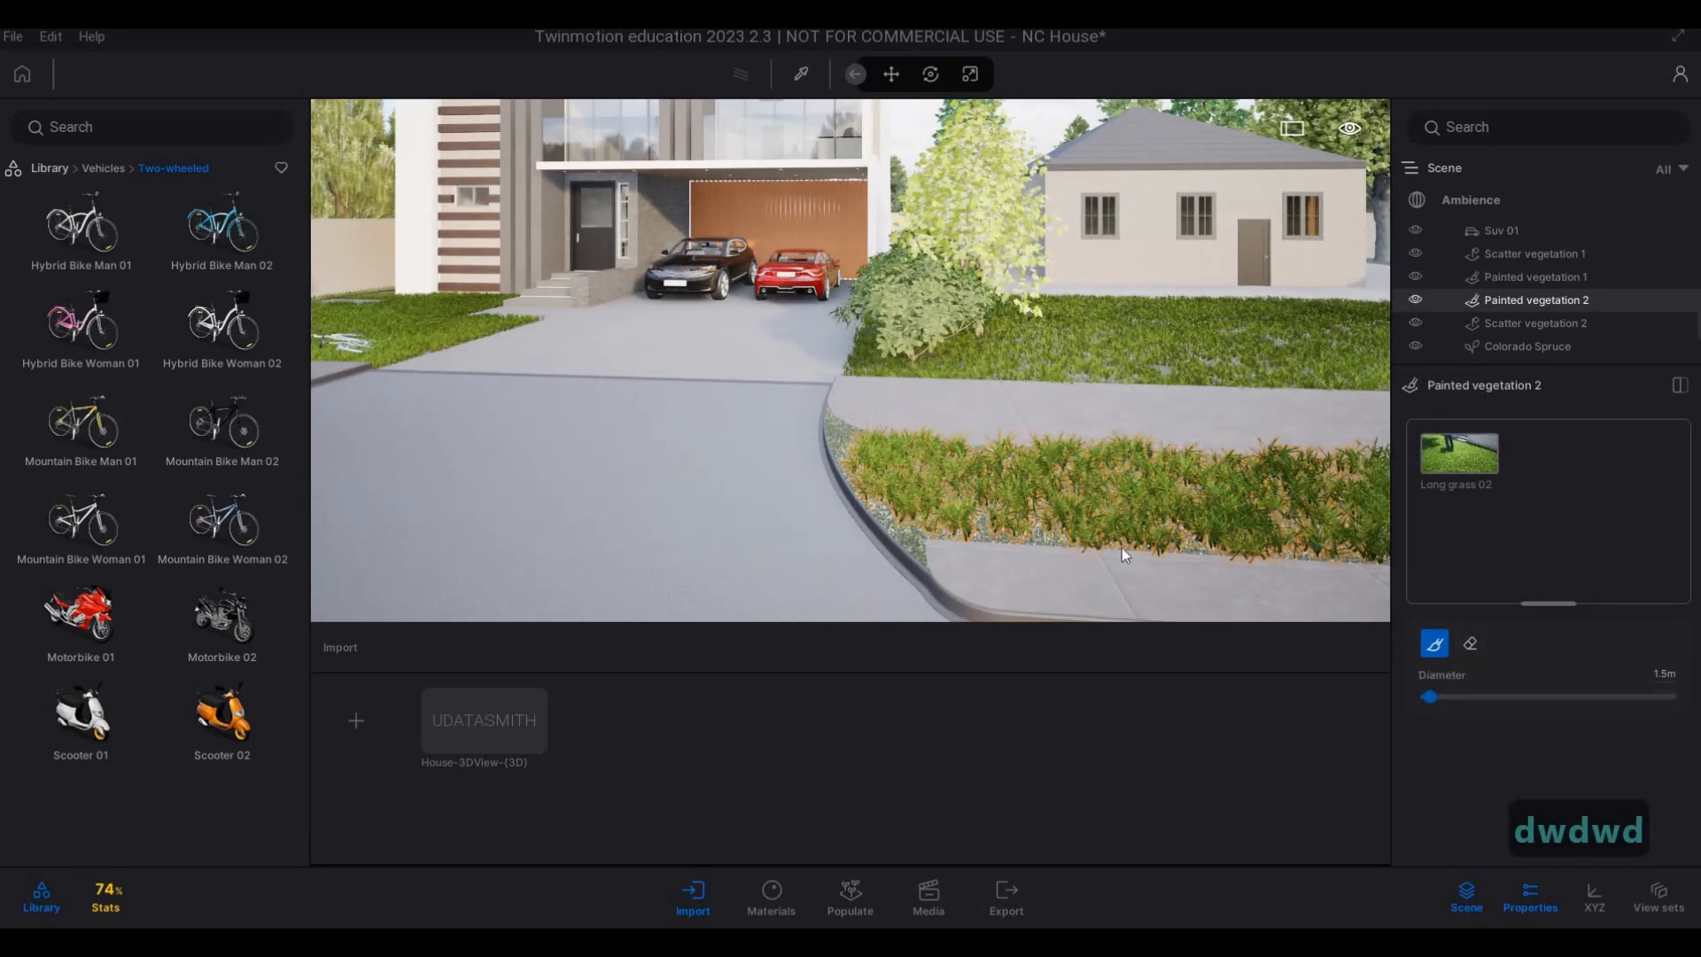
Try brush diameters of 0.04 m and 0.4 m for painting the verge grass.
{"action": "left_click", "coordinate": [1665, 674]}
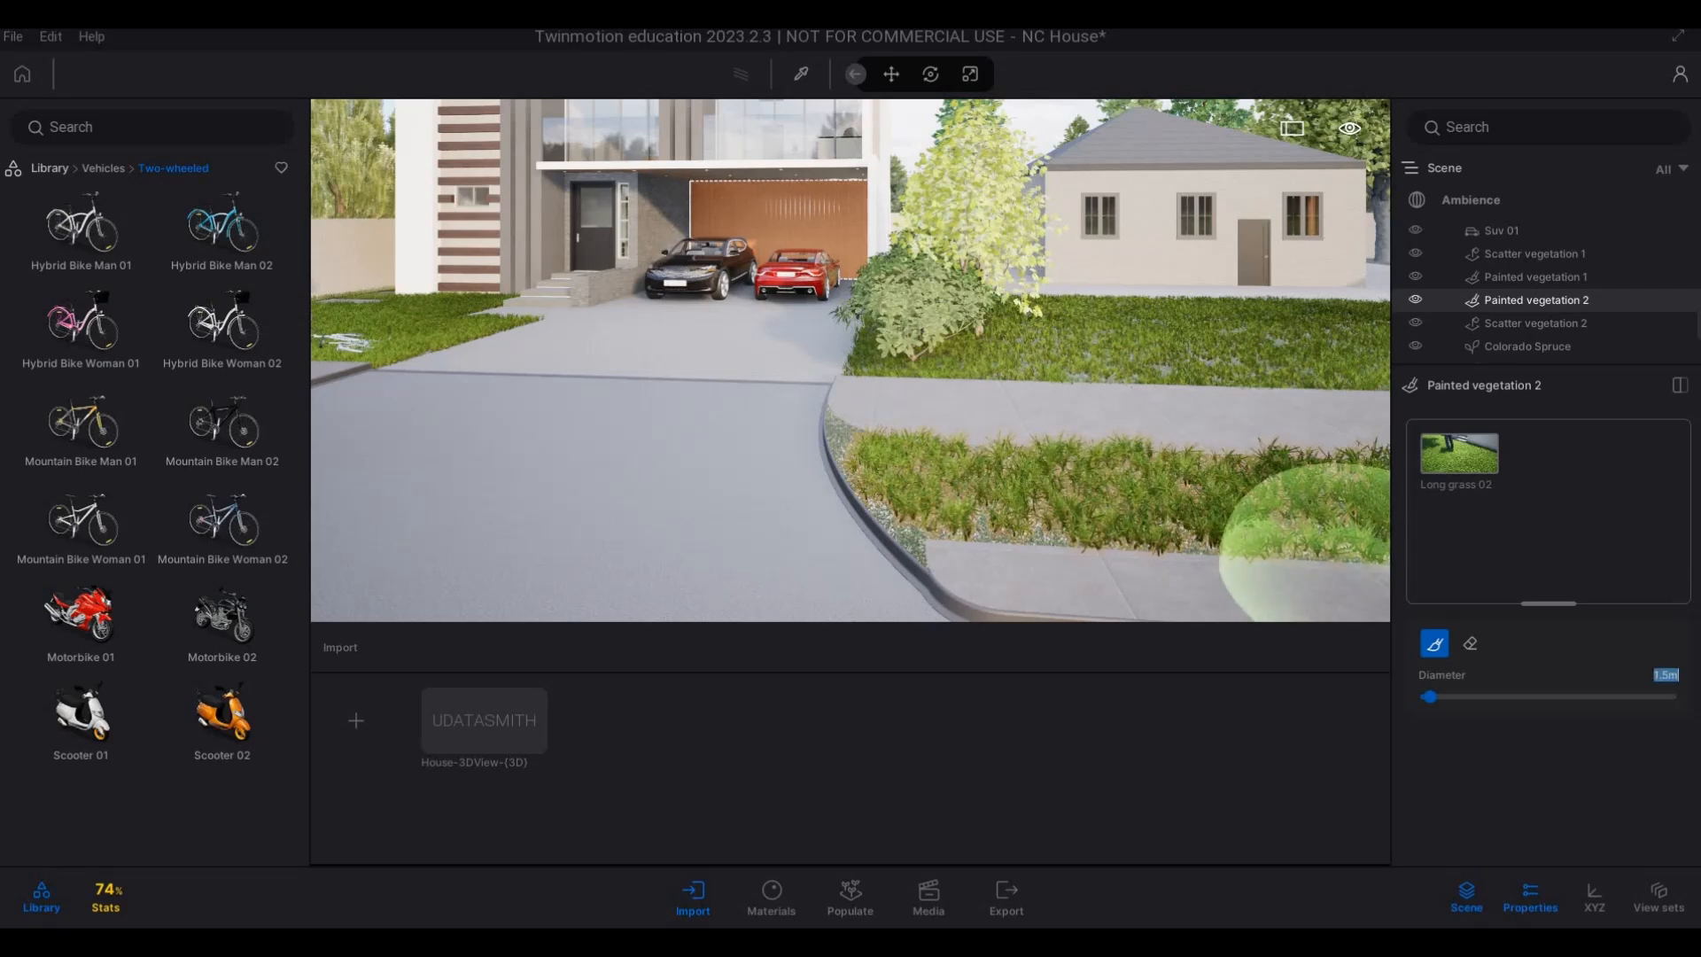
{"action": "type", "text": ".04"}
{"action": "key", "text": "Return"}
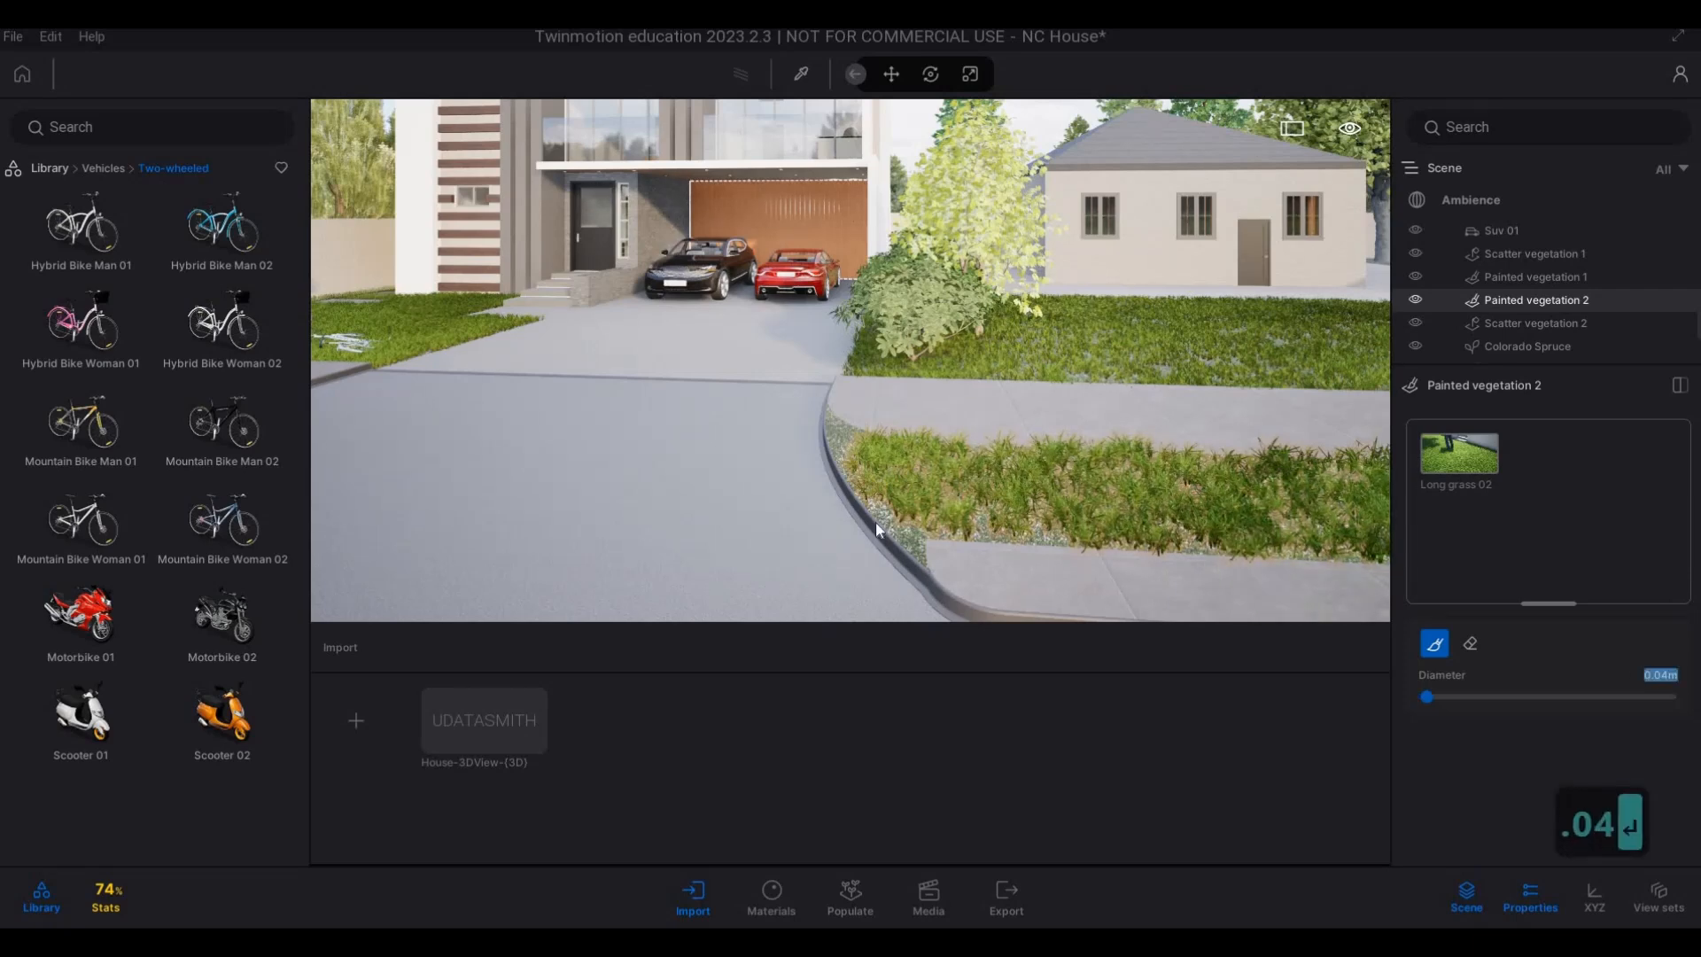
{"action": "scroll", "coordinate": [858, 535], "scroll_direction": "up", "scroll_amount": 3}
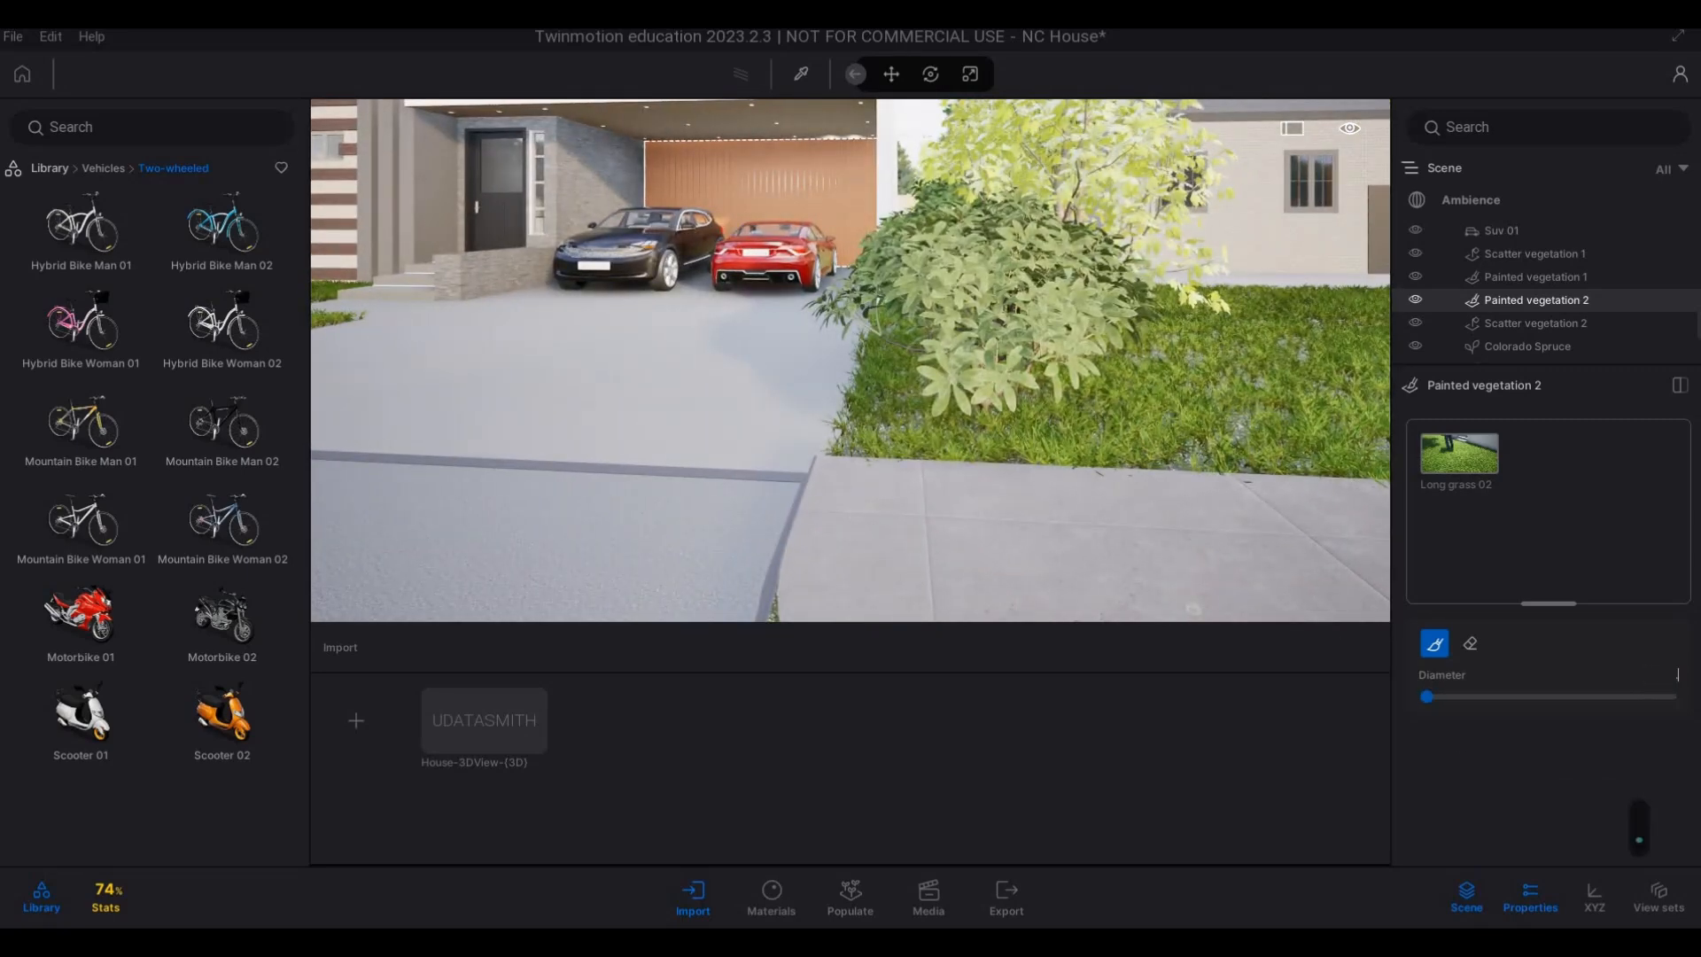
{"action": "type", "text": ".4"}
{"action": "key", "text": "Return"}
{"action": "key", "text": "s"}
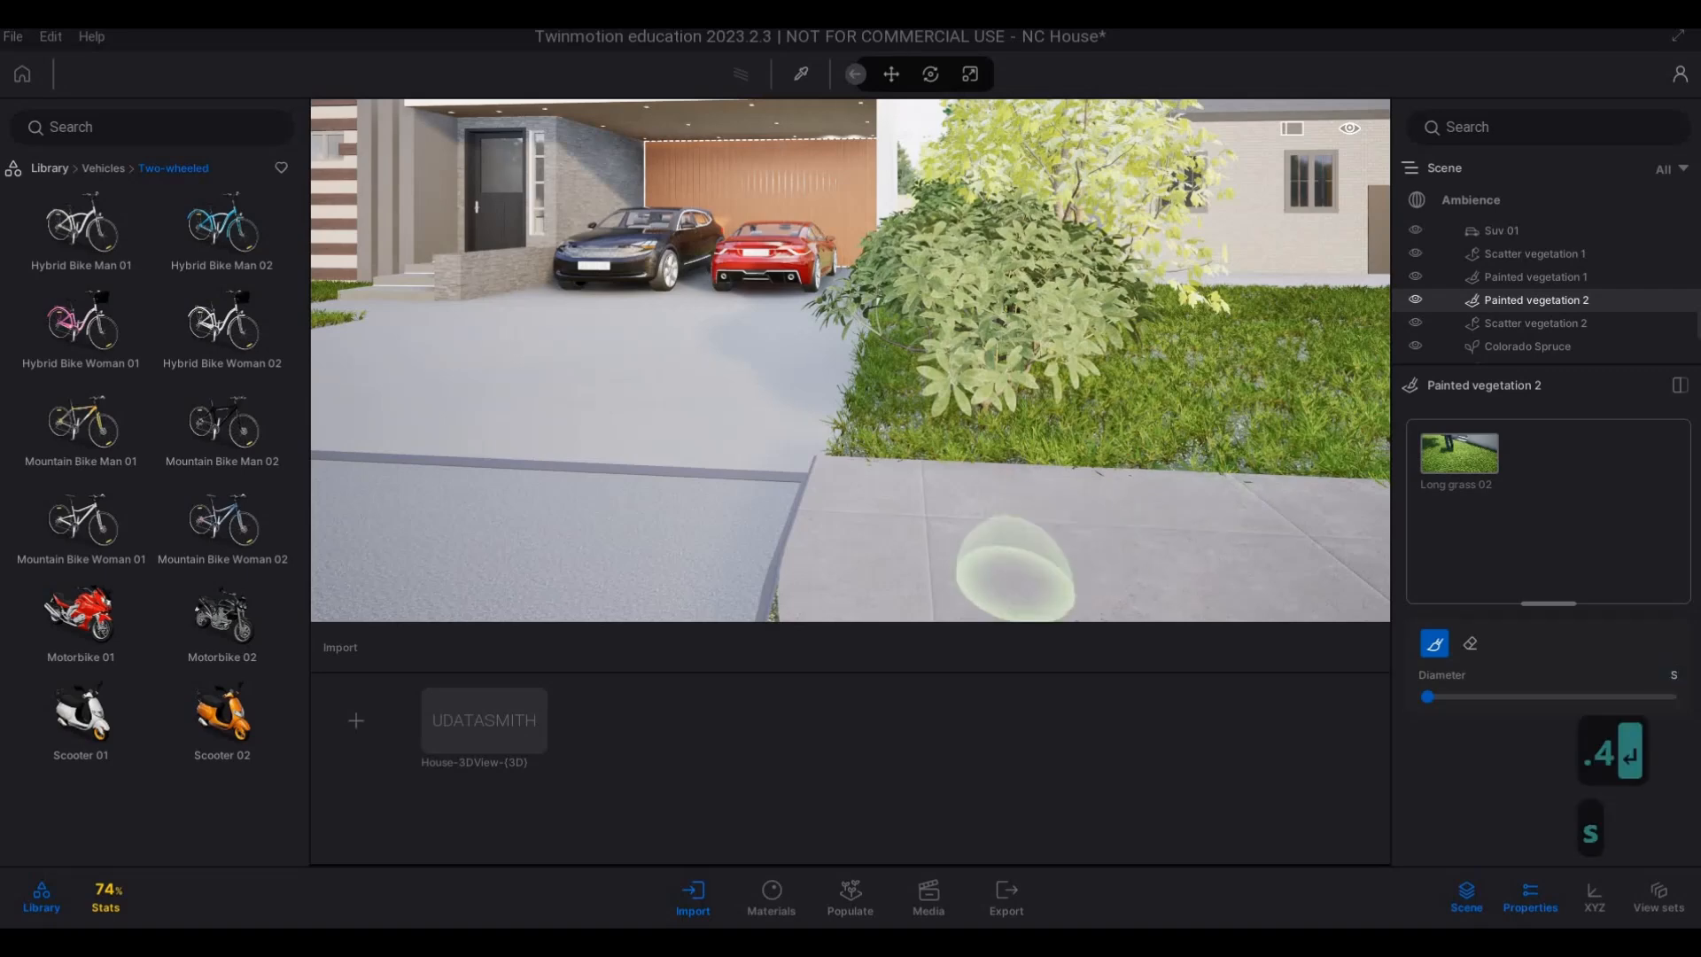
{"action": "key", "text": "s"}
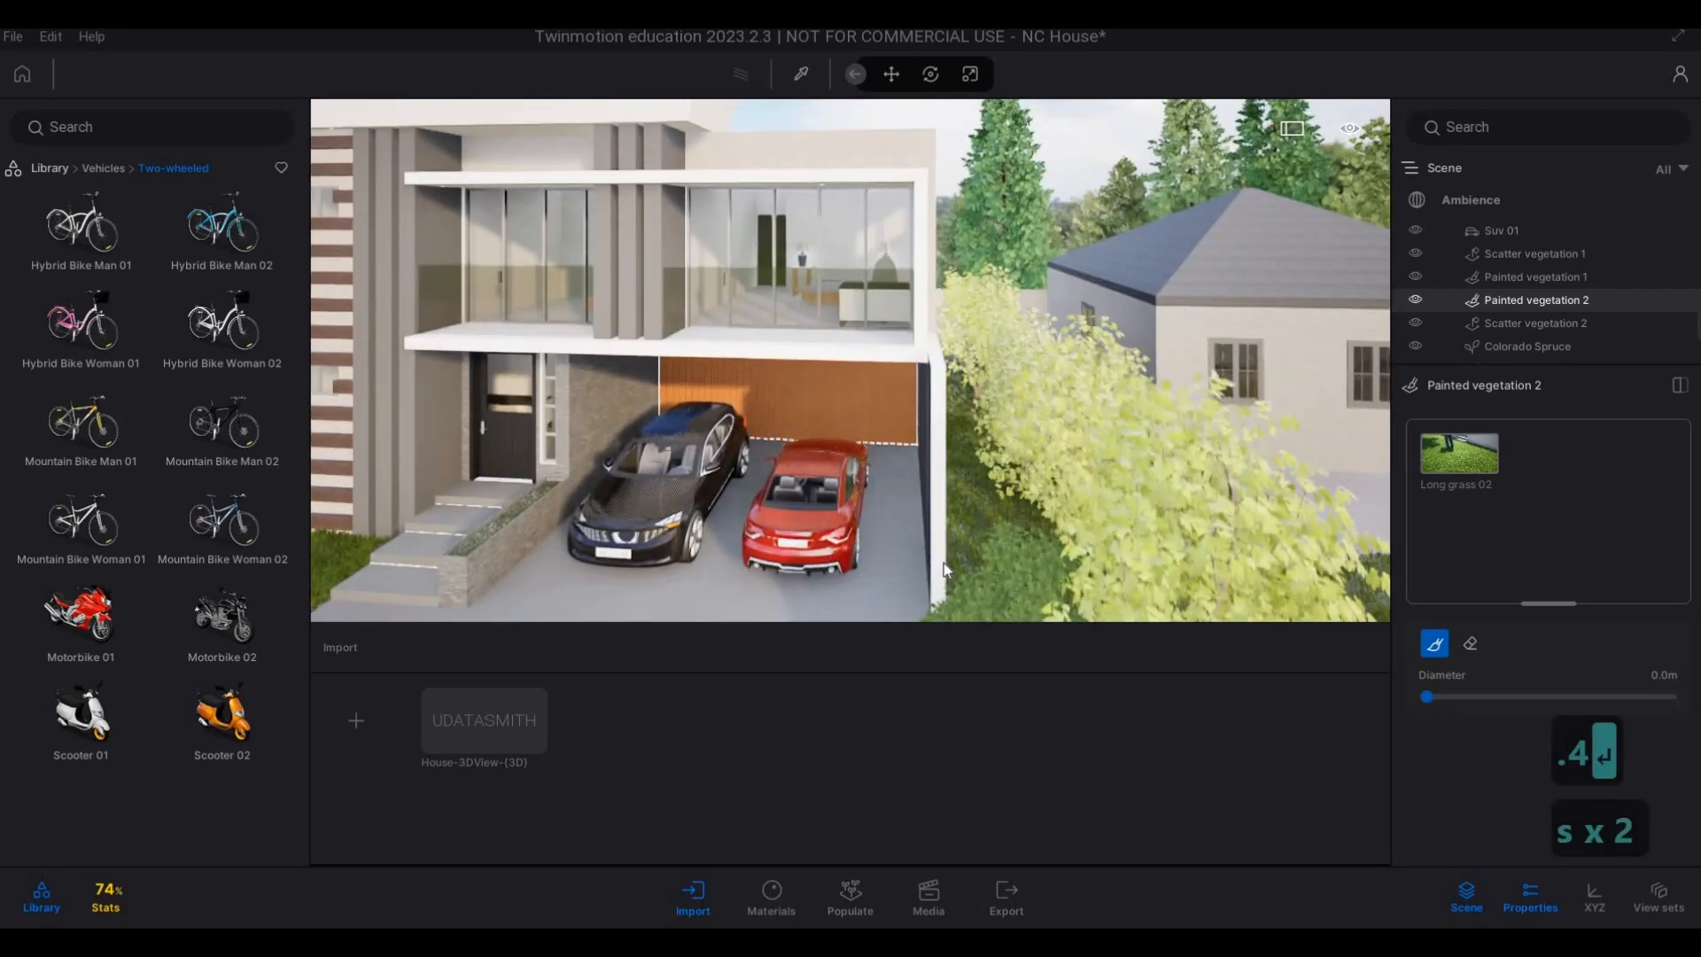
{"action": "key", "text": "e"}
{"action": "key", "text": "e"}
{"action": "key", "text": "w"}
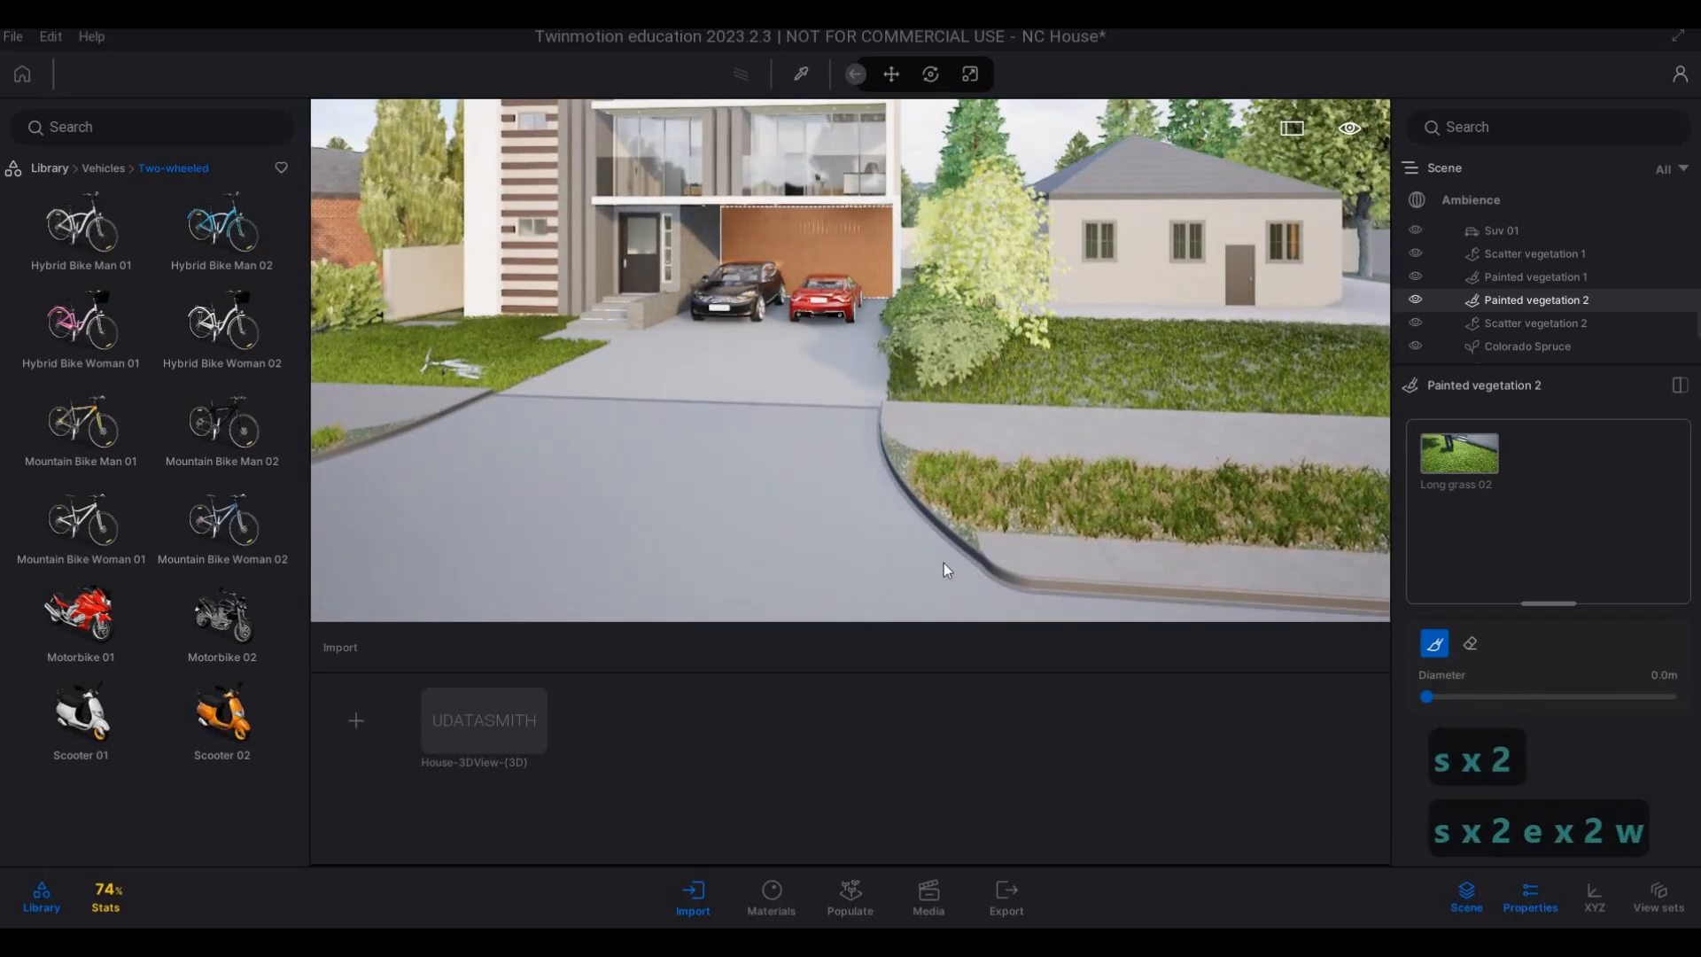
{"action": "key", "text": "w"}
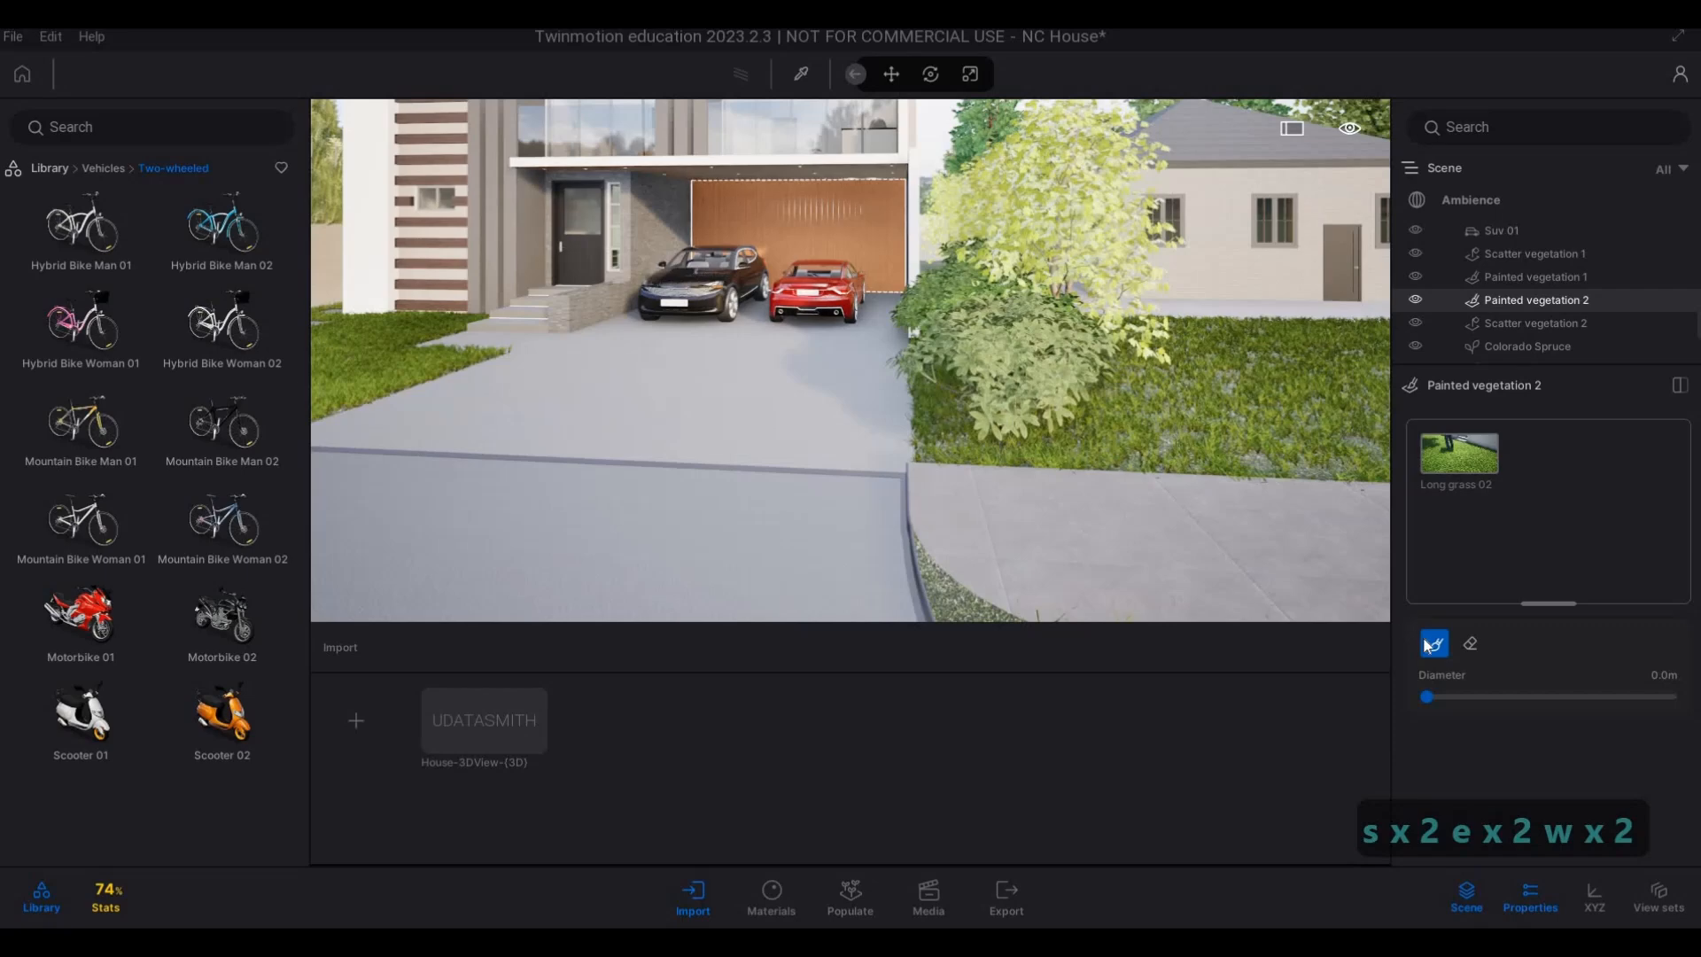
Set the brush diameter to 0.2 m and paint Long grass 02 along the bare kerb edges on both sides of the driveway.
{"action": "key", "text": "s"}
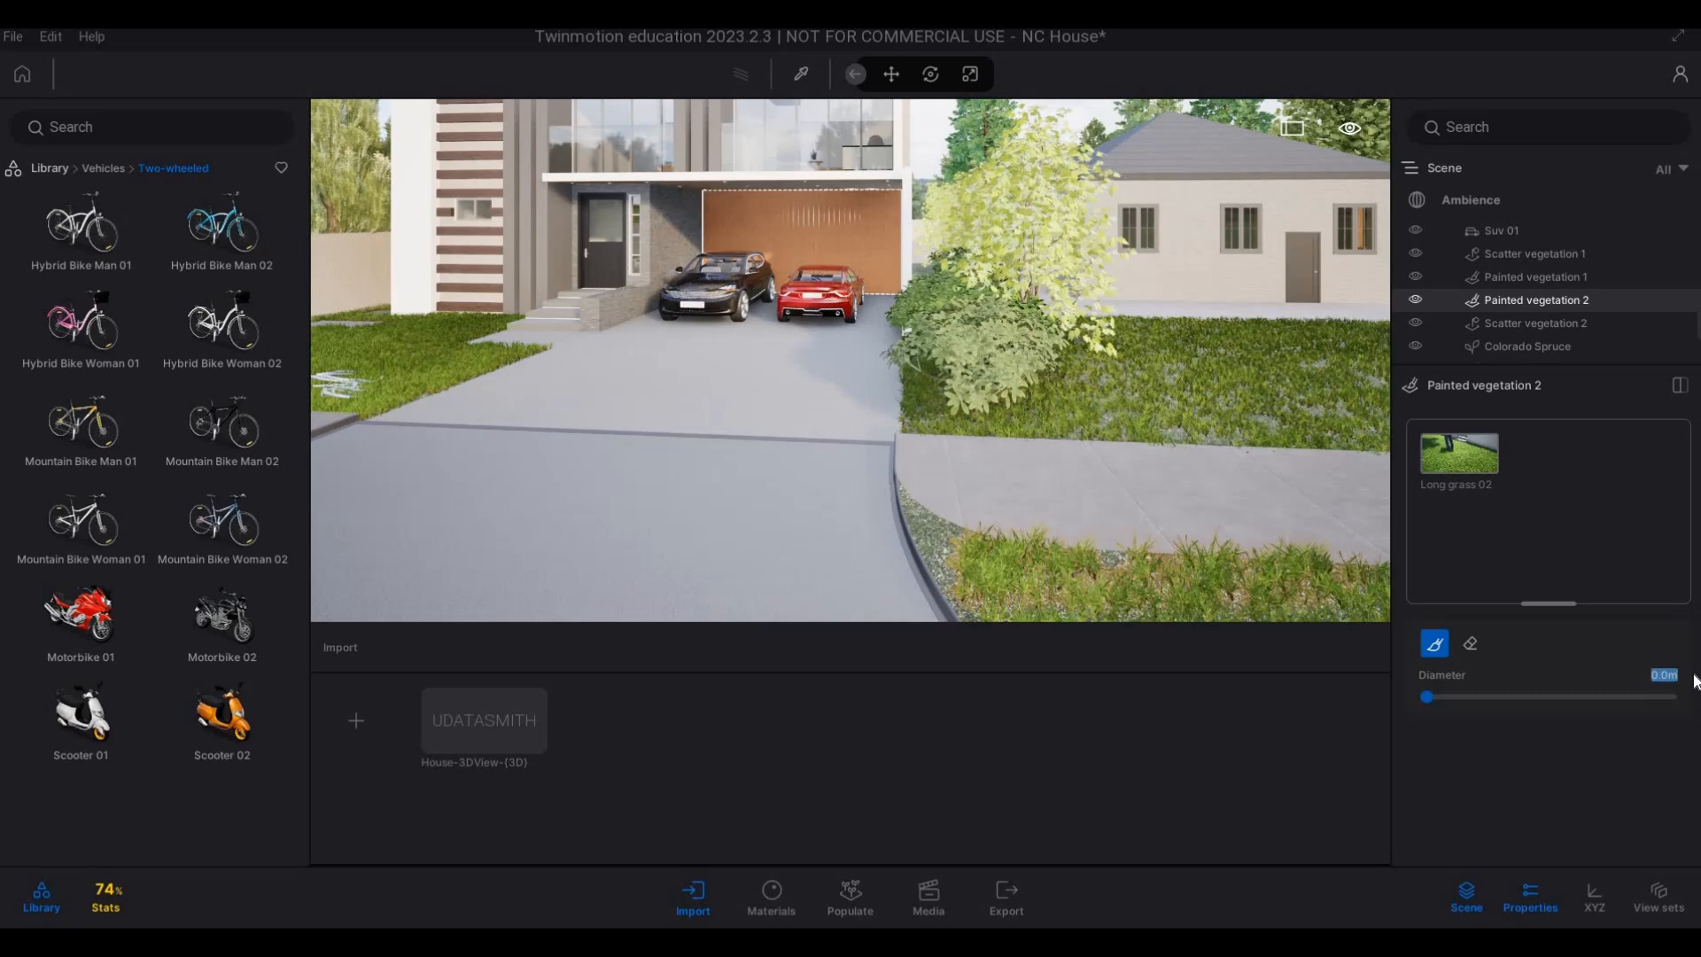
{"action": "type", "text": ".2"}
{"action": "key", "text": "Return"}
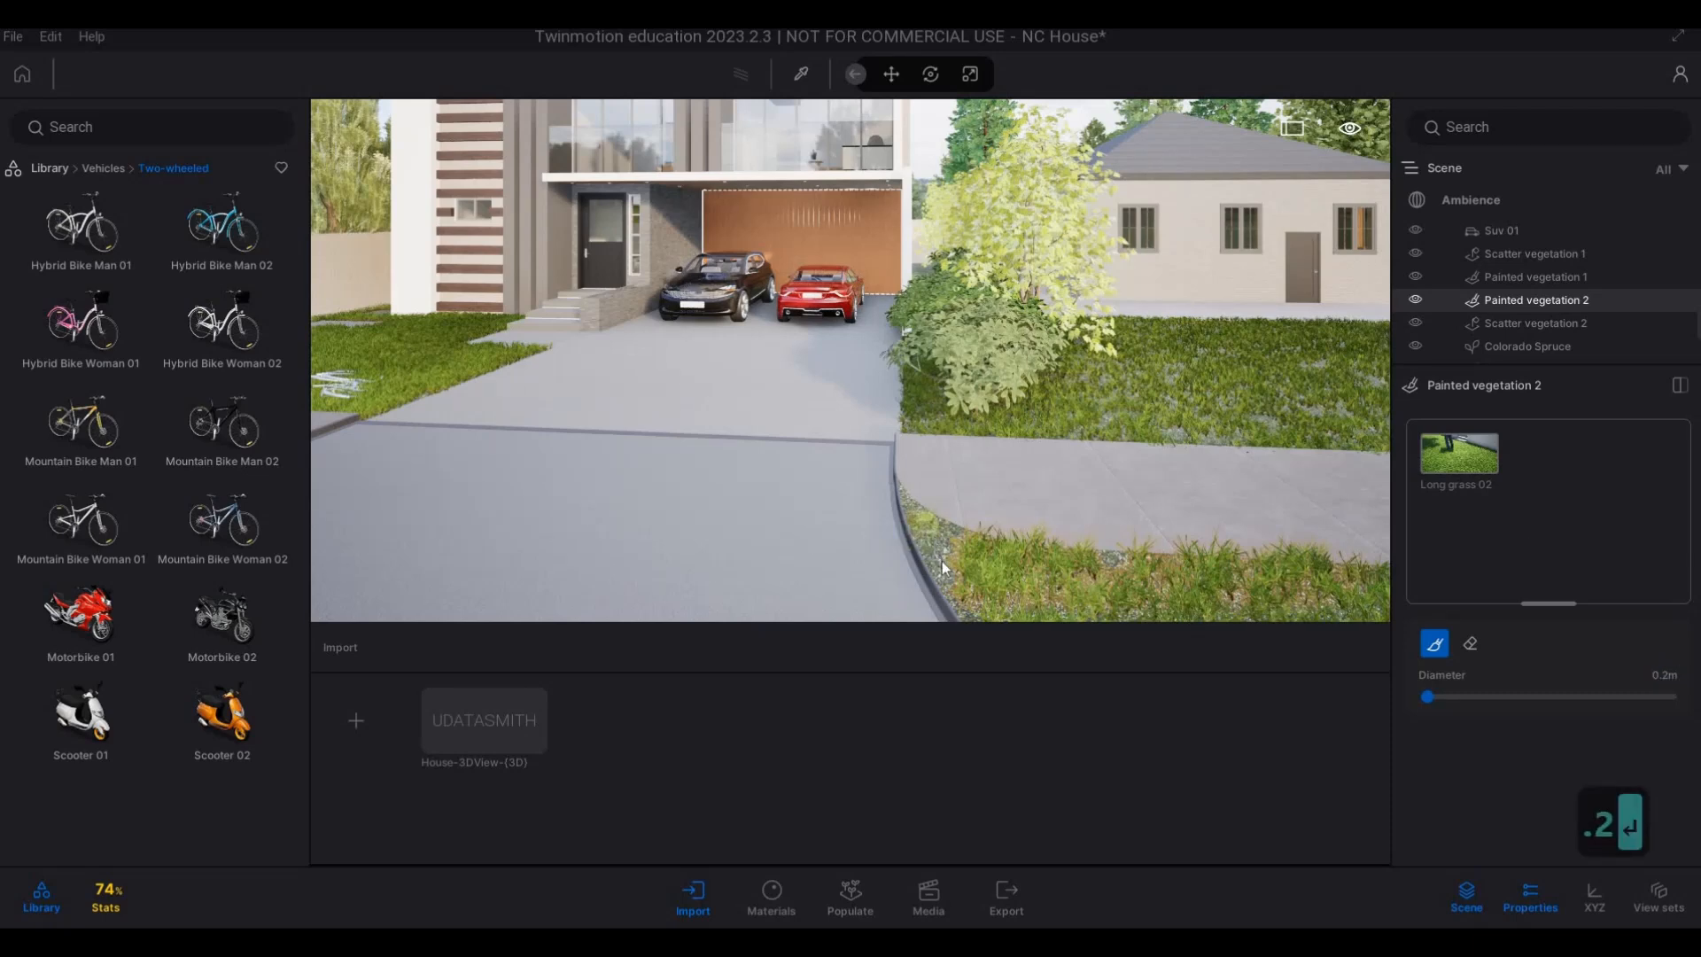
{"action": "left_click", "coordinate": [918, 521]}
{"action": "key", "text": "a"}
{"action": "key", "text": "a"}
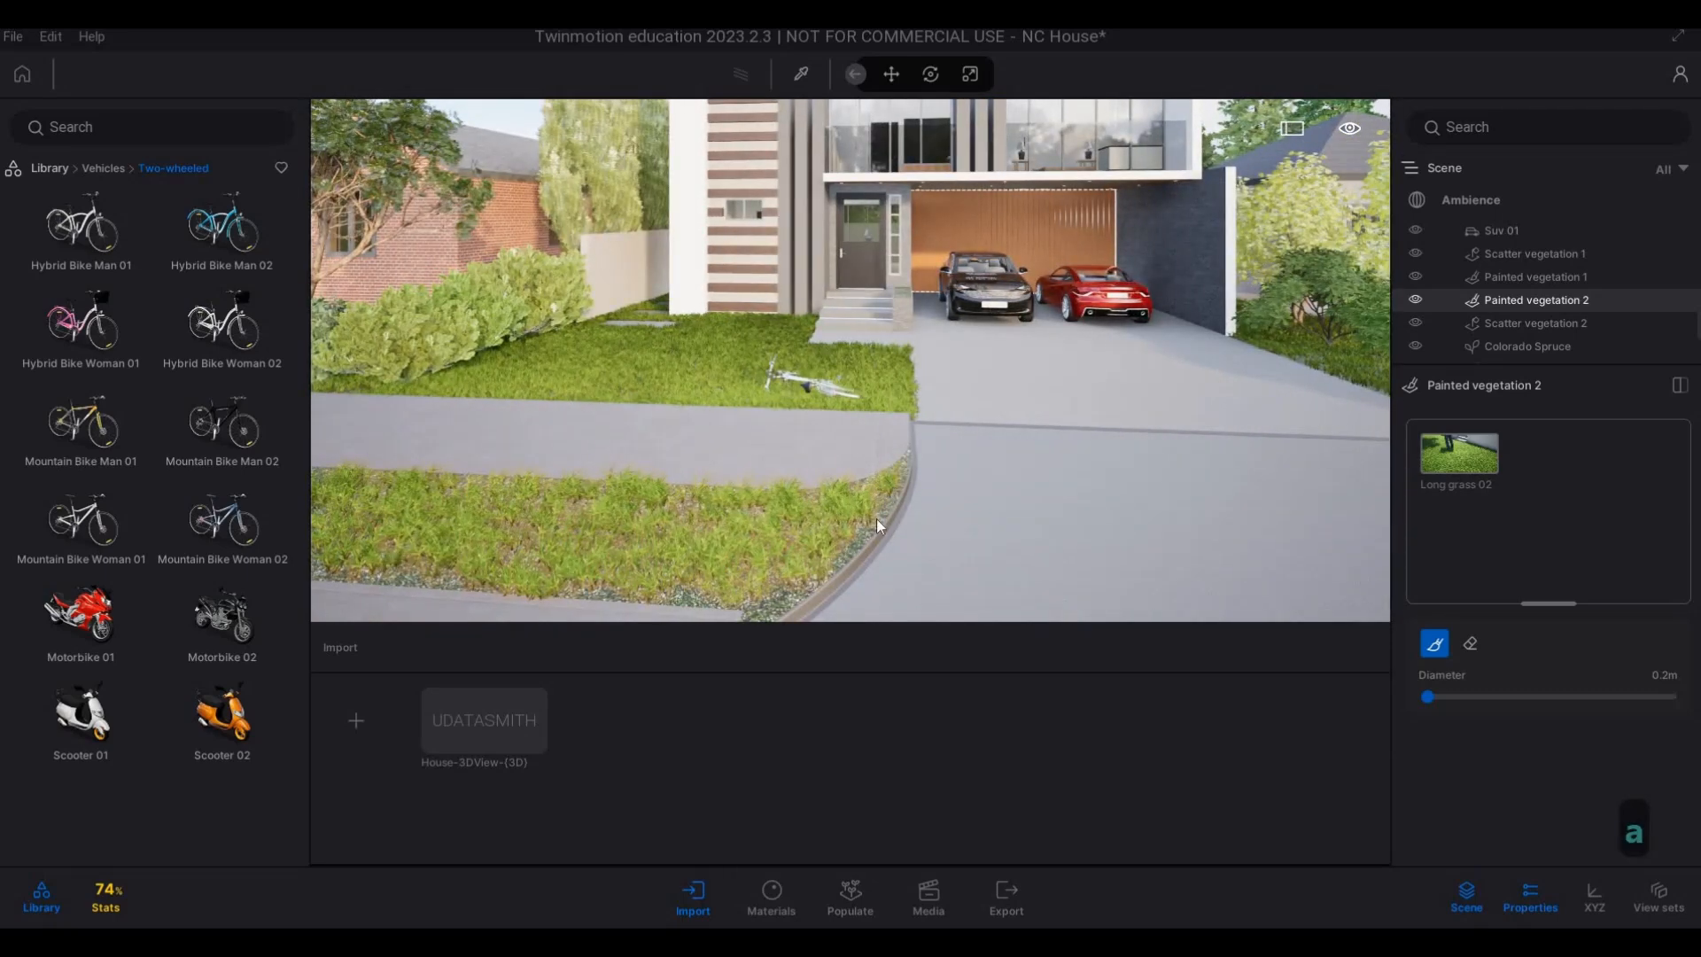
{"action": "mouse_move", "coordinate": [851, 542]}
{"action": "left_mouse_down"}
{"action": "mouse_move", "coordinate": [776, 602]}
{"action": "mouse_move", "coordinate": [720, 595]}
{"action": "left_mouse_up"}
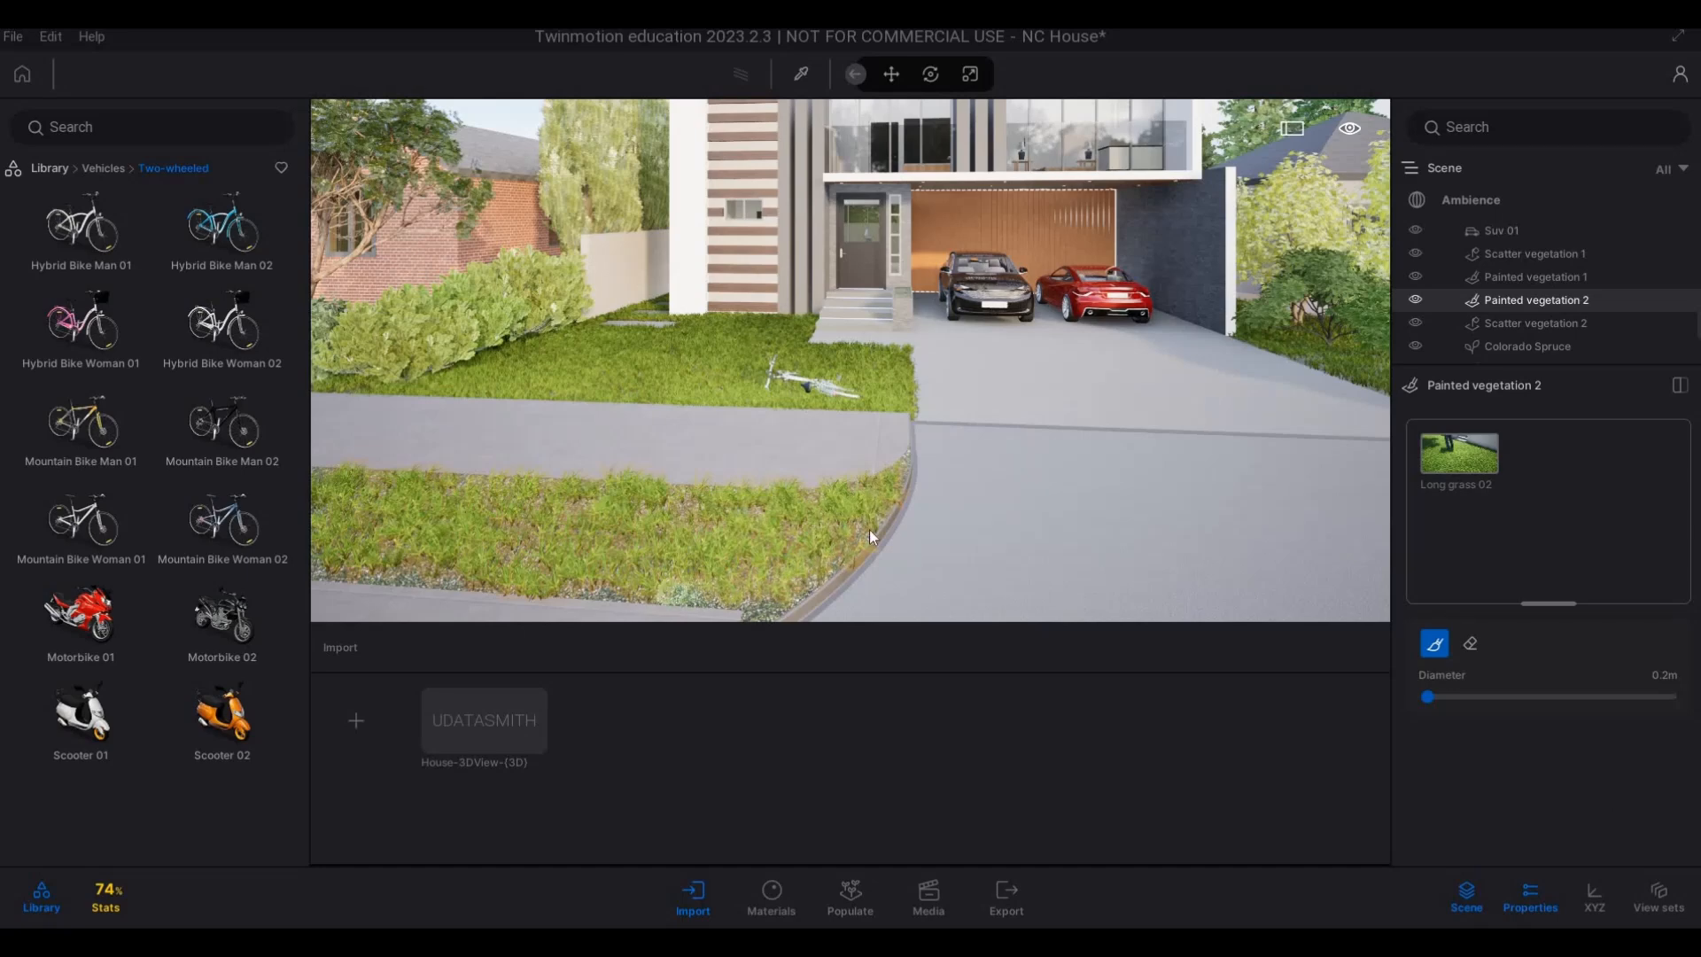
{"action": "key", "text": "d"}
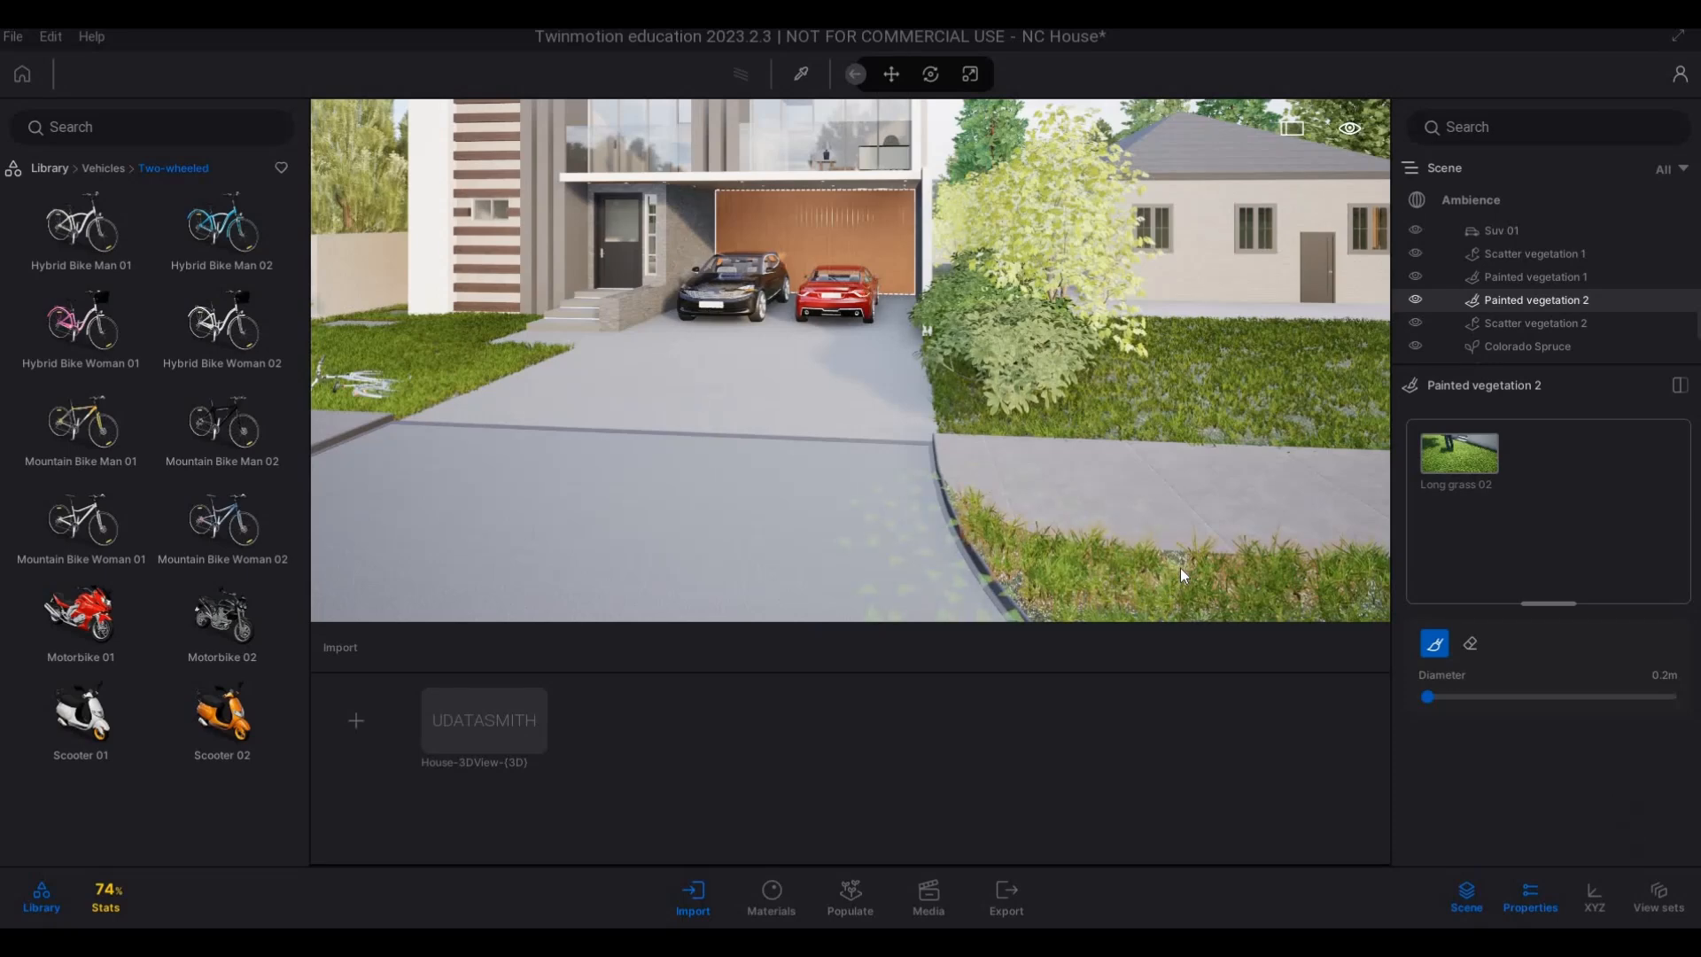
{"action": "key", "text": "Escape"}
Open the detail settings of the long grass scattered over the lawns beside the driveway.
{"action": "key", "text": "a"}
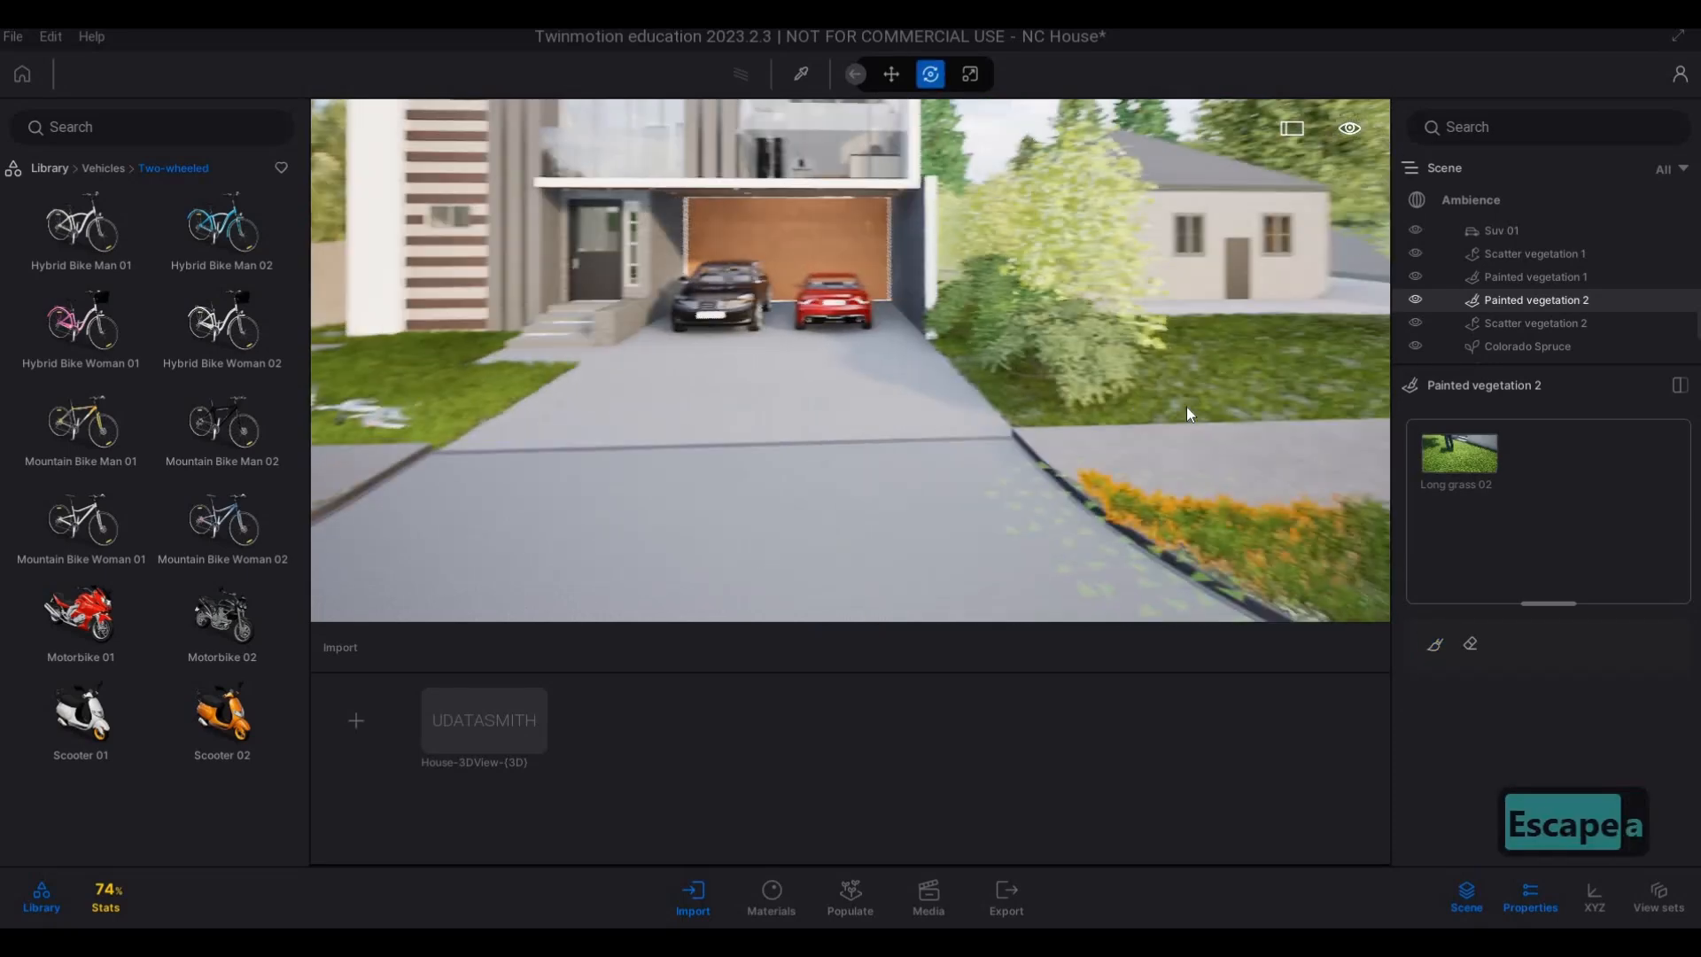
{"action": "left_click", "coordinate": [1196, 402]}
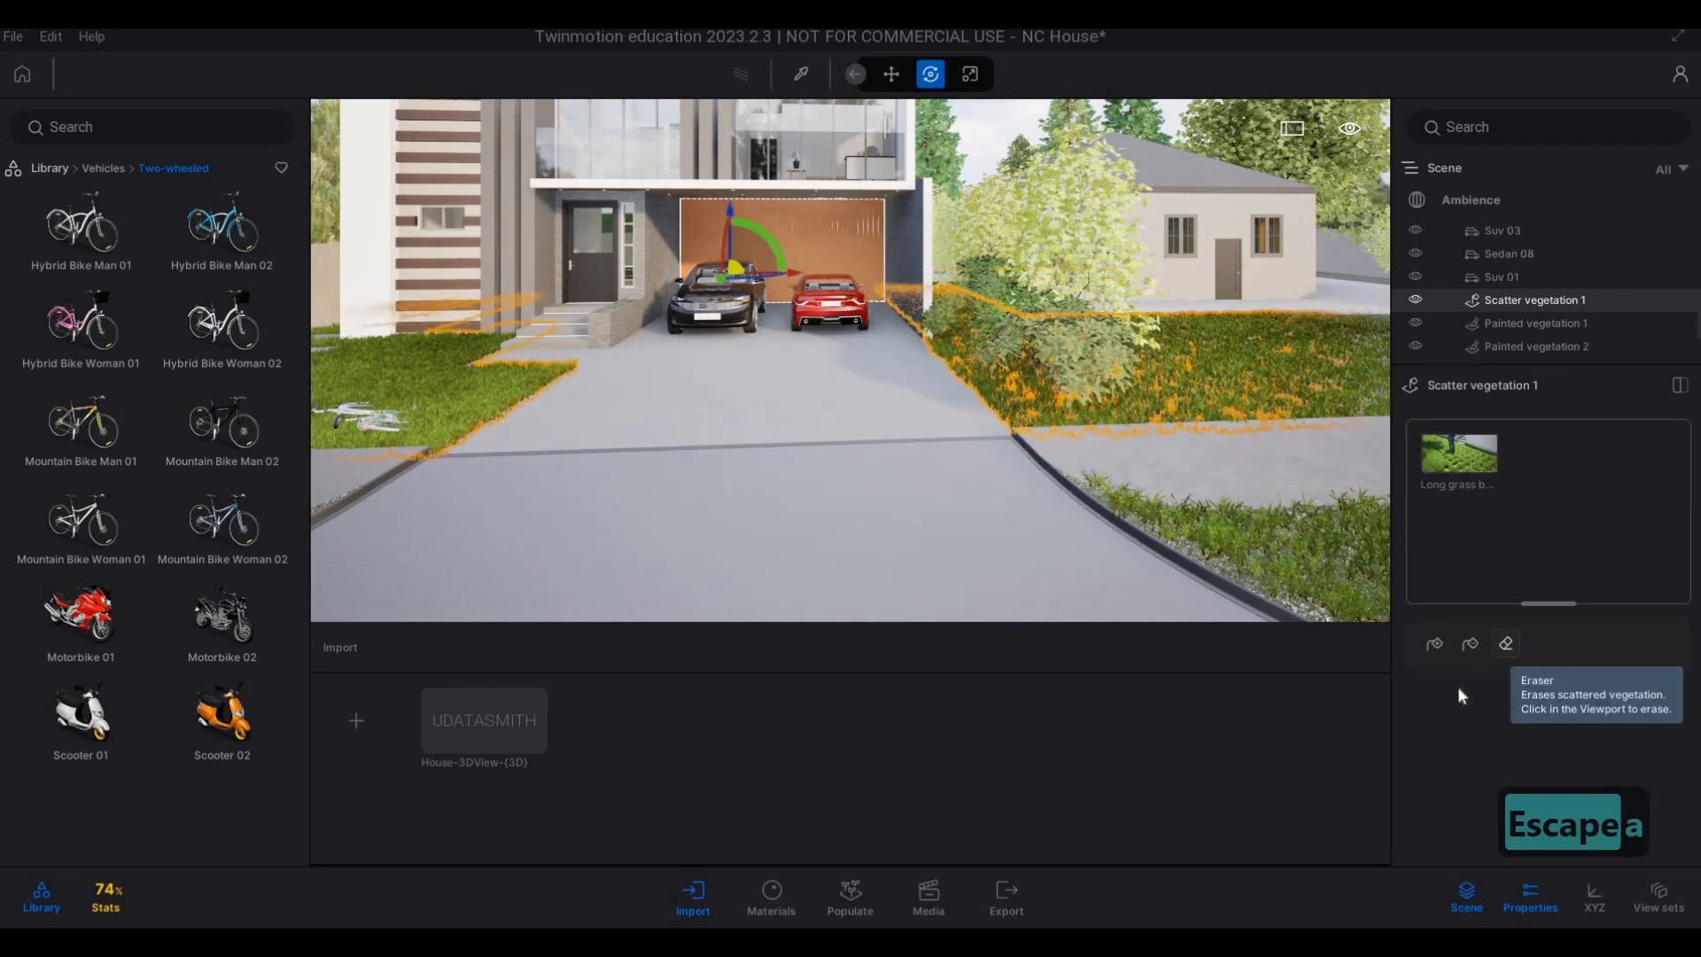
{"action": "left_click", "coordinate": [1436, 642]}
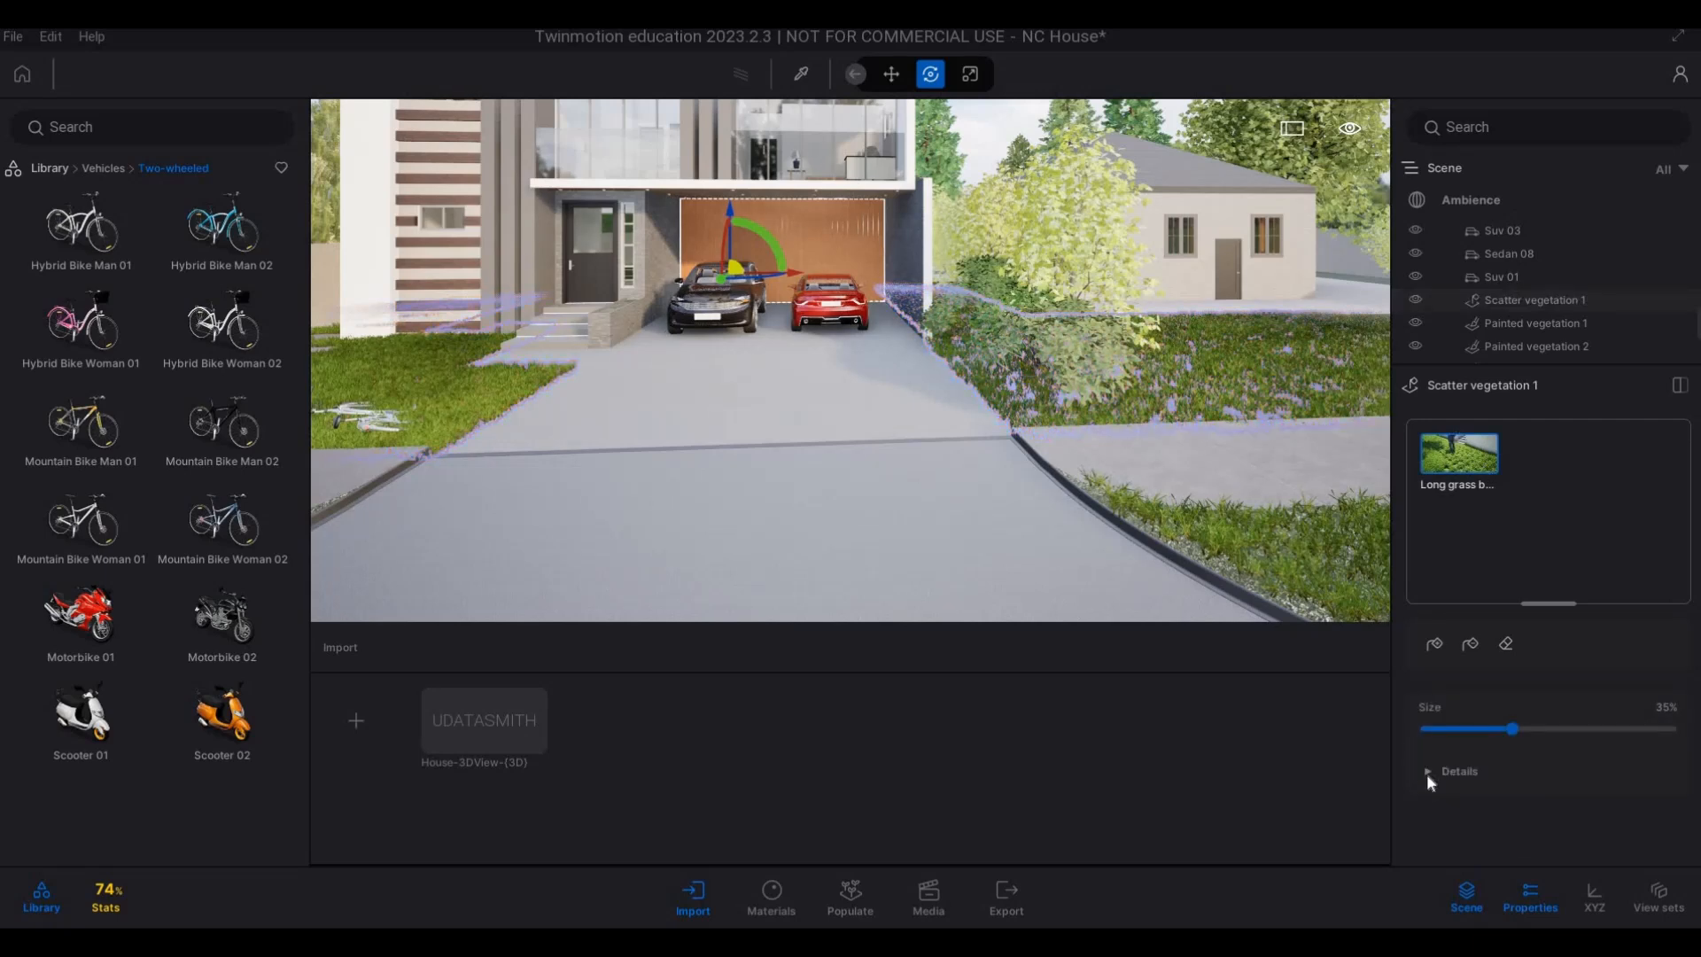
{"action": "left_click", "coordinate": [1475, 768]}
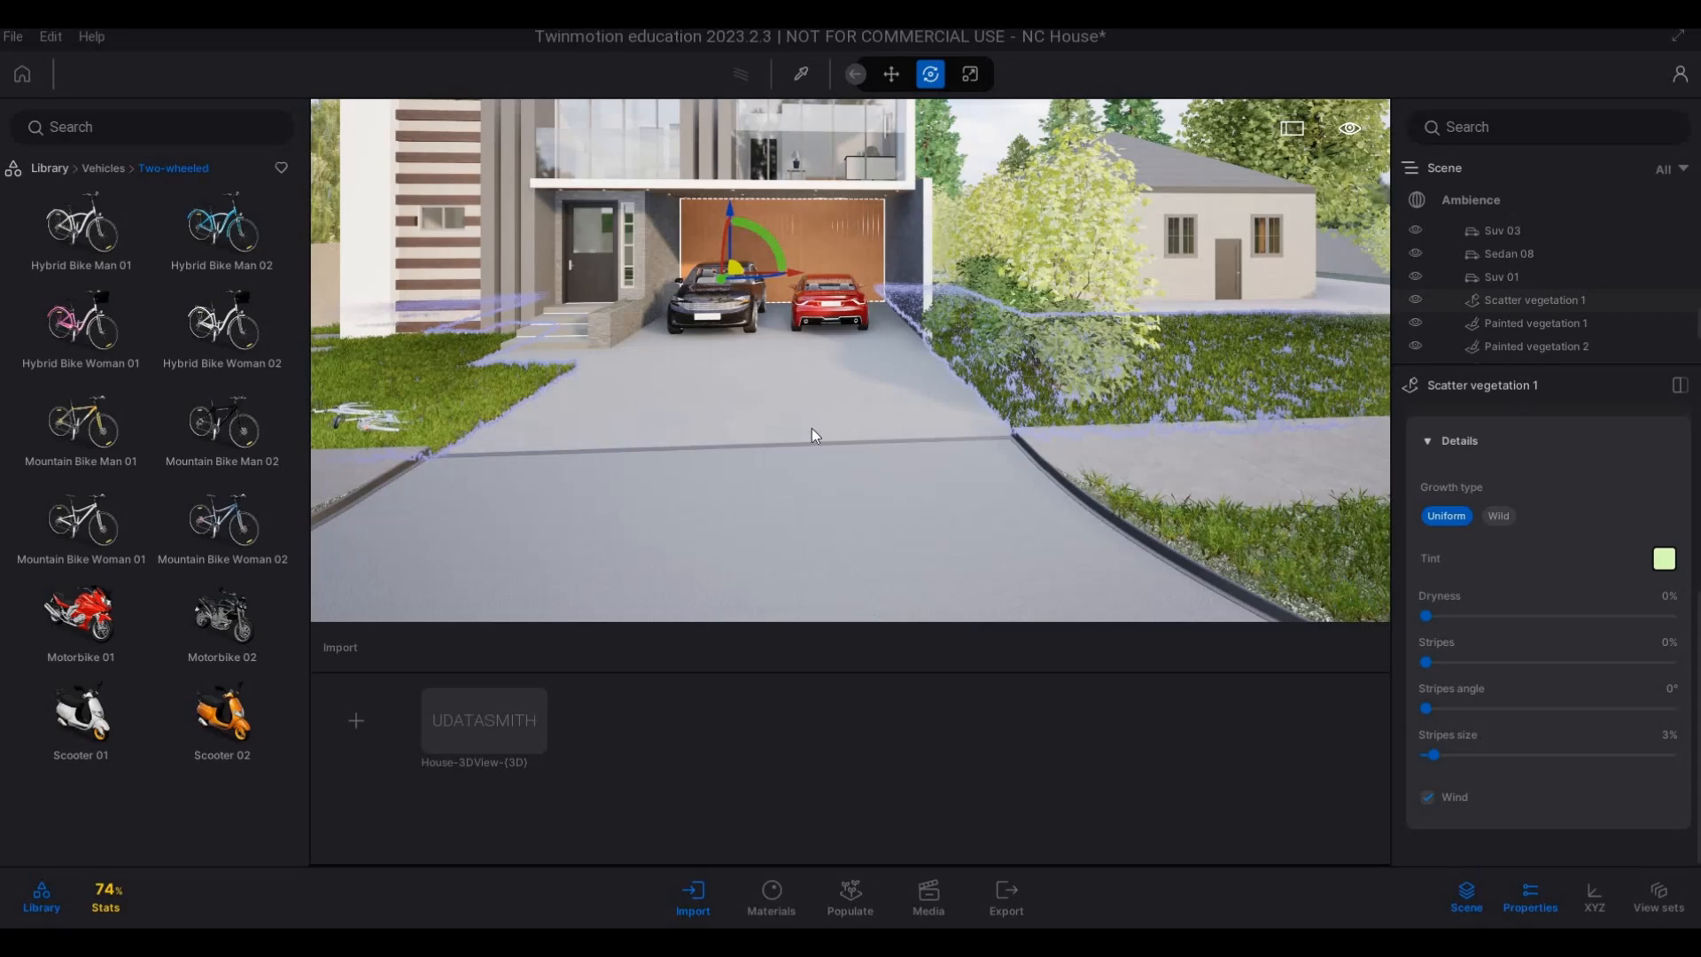
{"action": "key", "text": "Escape"}
{"action": "key", "text": "Escape"}
Examine the main house's front, lawns and planted verges from the street at different heights.
{"action": "scroll", "coordinate": [812, 428], "scroll_direction": "down", "scroll_amount": 6}
{"action": "left_click", "coordinate": [845, 355]}
{"action": "key", "text": "Escape"}
{"action": "right_click_drag", "start_coordinate": [845, 352], "coordinate": [829, 342]}
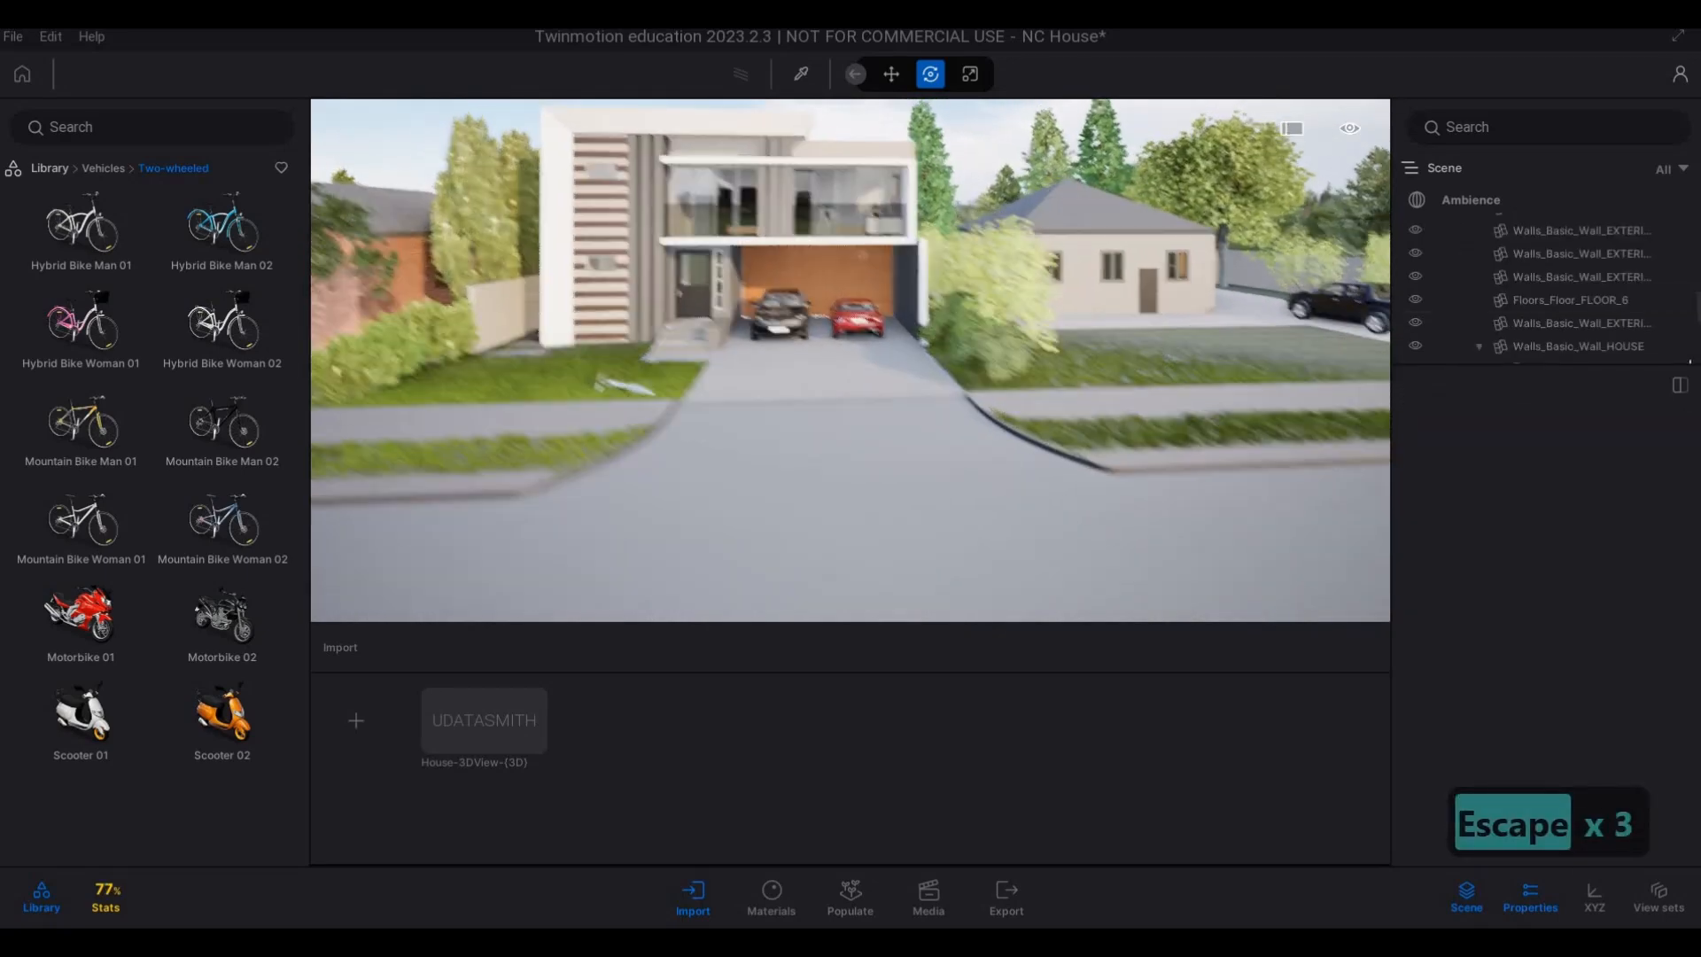
{"action": "key", "text": "s"}
{"action": "key", "text": "e"}
{"action": "key", "text": "w"}
{"action": "key", "text": "w"}
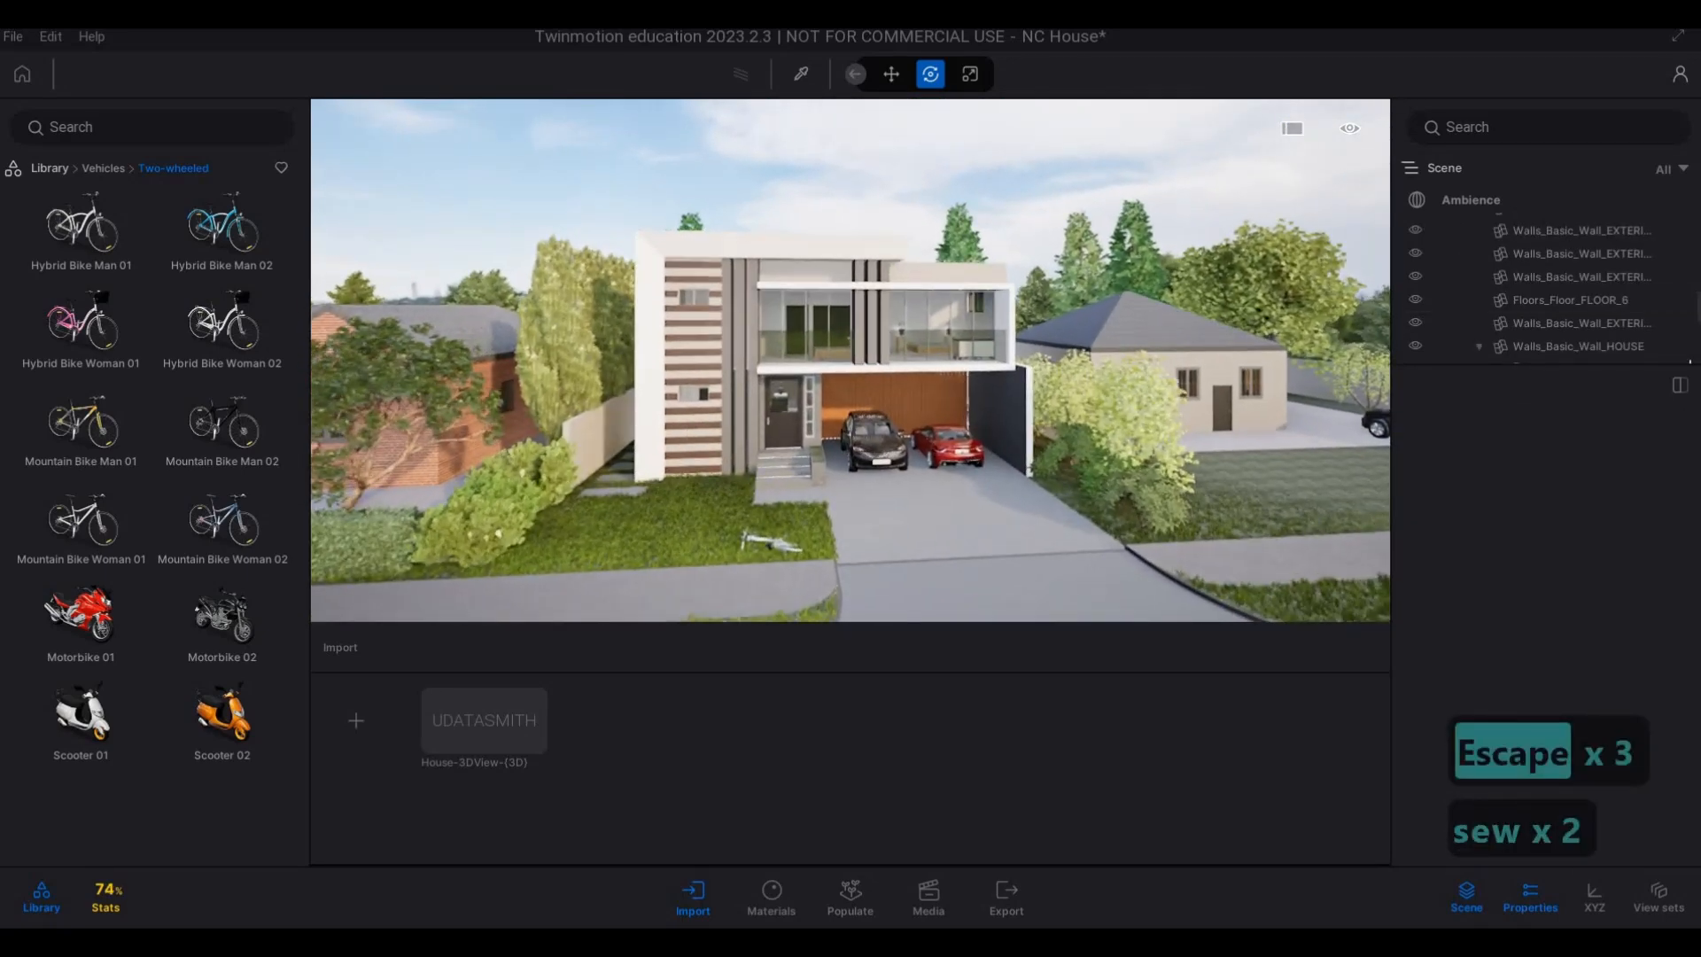
{"action": "key", "text": "e"}
{"action": "key", "text": "e"}
{"action": "key", "text": "e"}
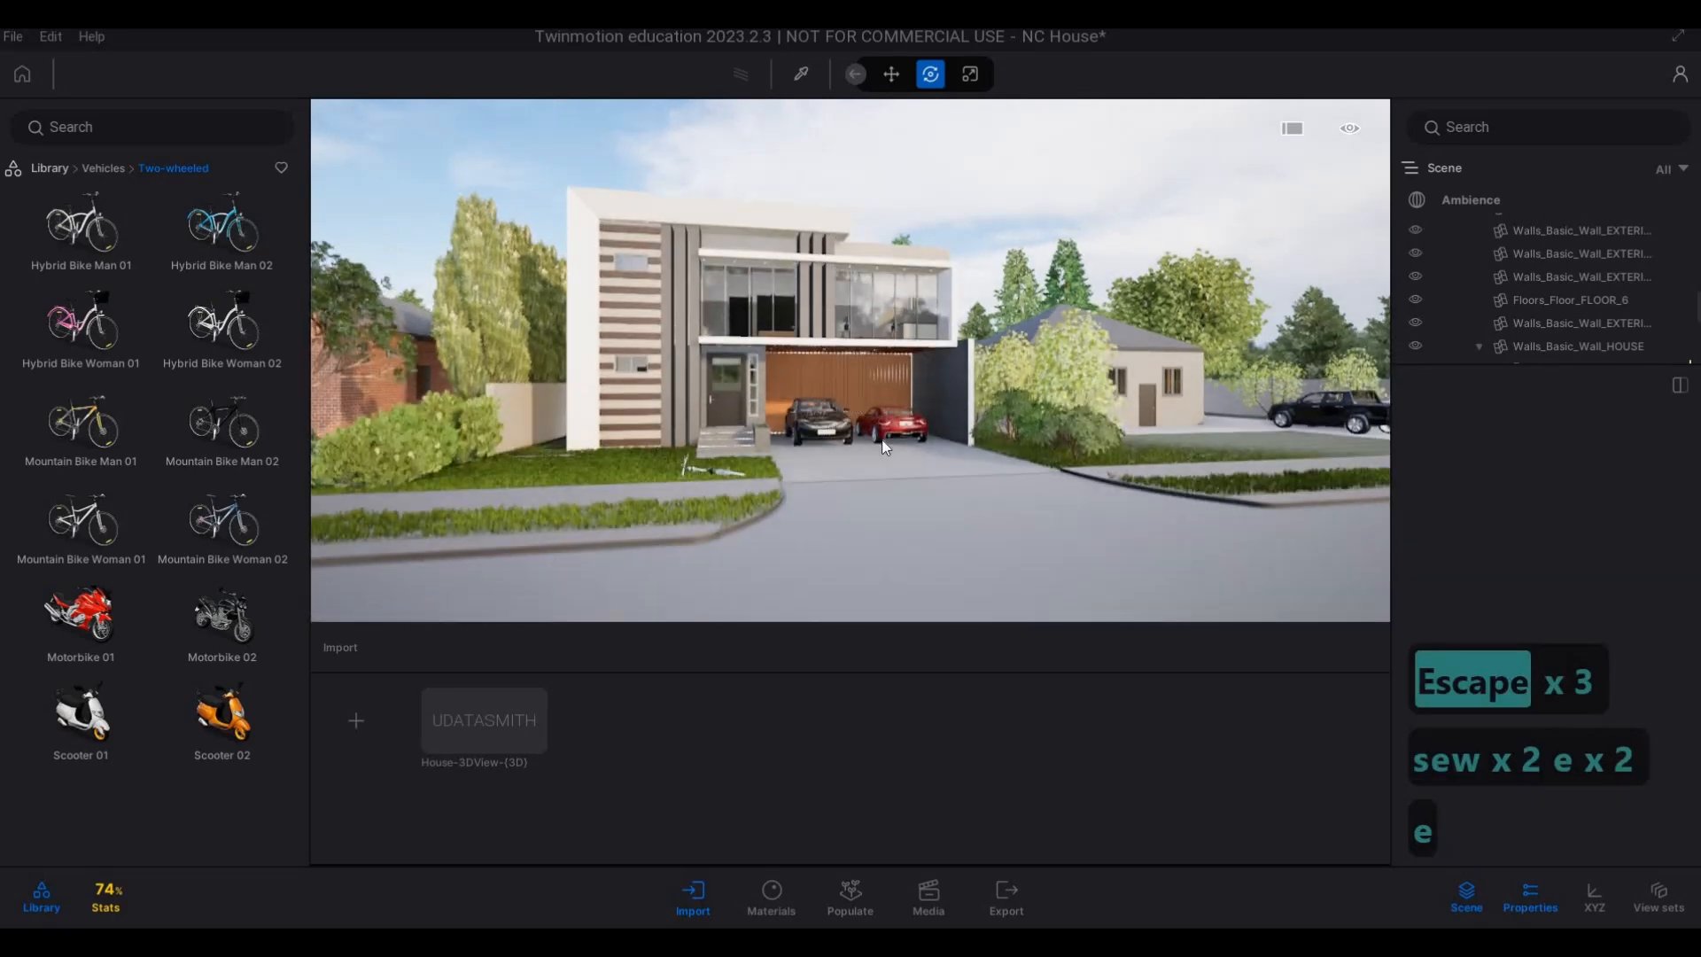
{"action": "key", "text": "q"}
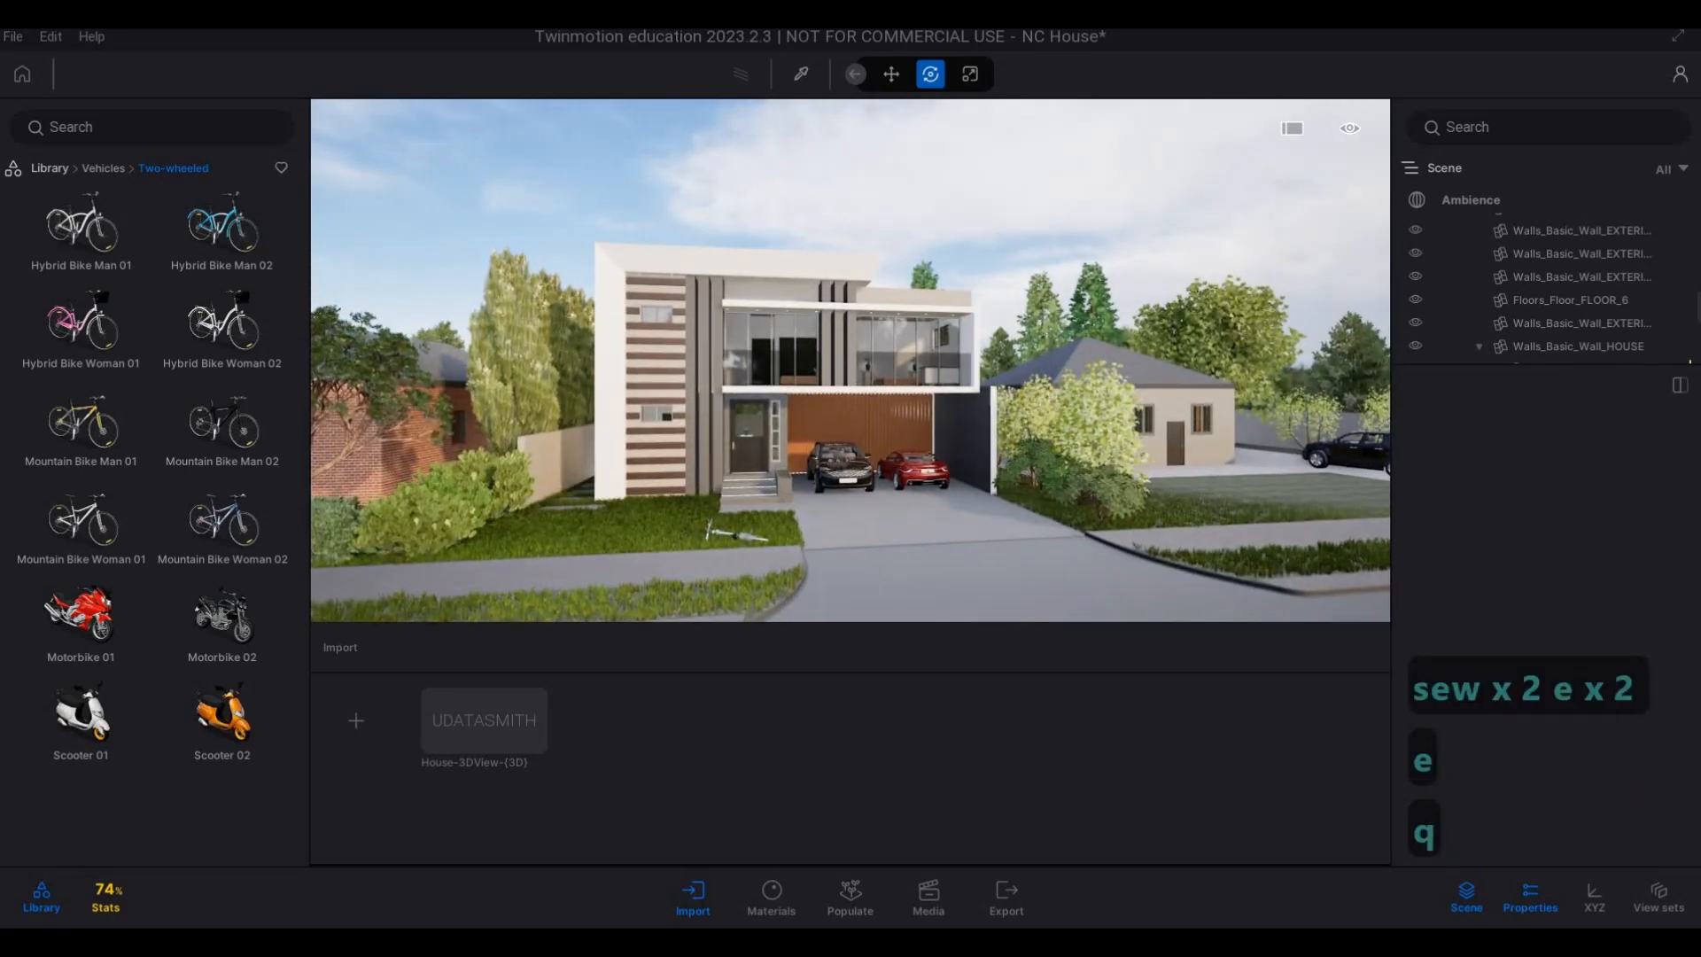
{"action": "key", "text": "e"}
{"action": "key", "text": "e"}
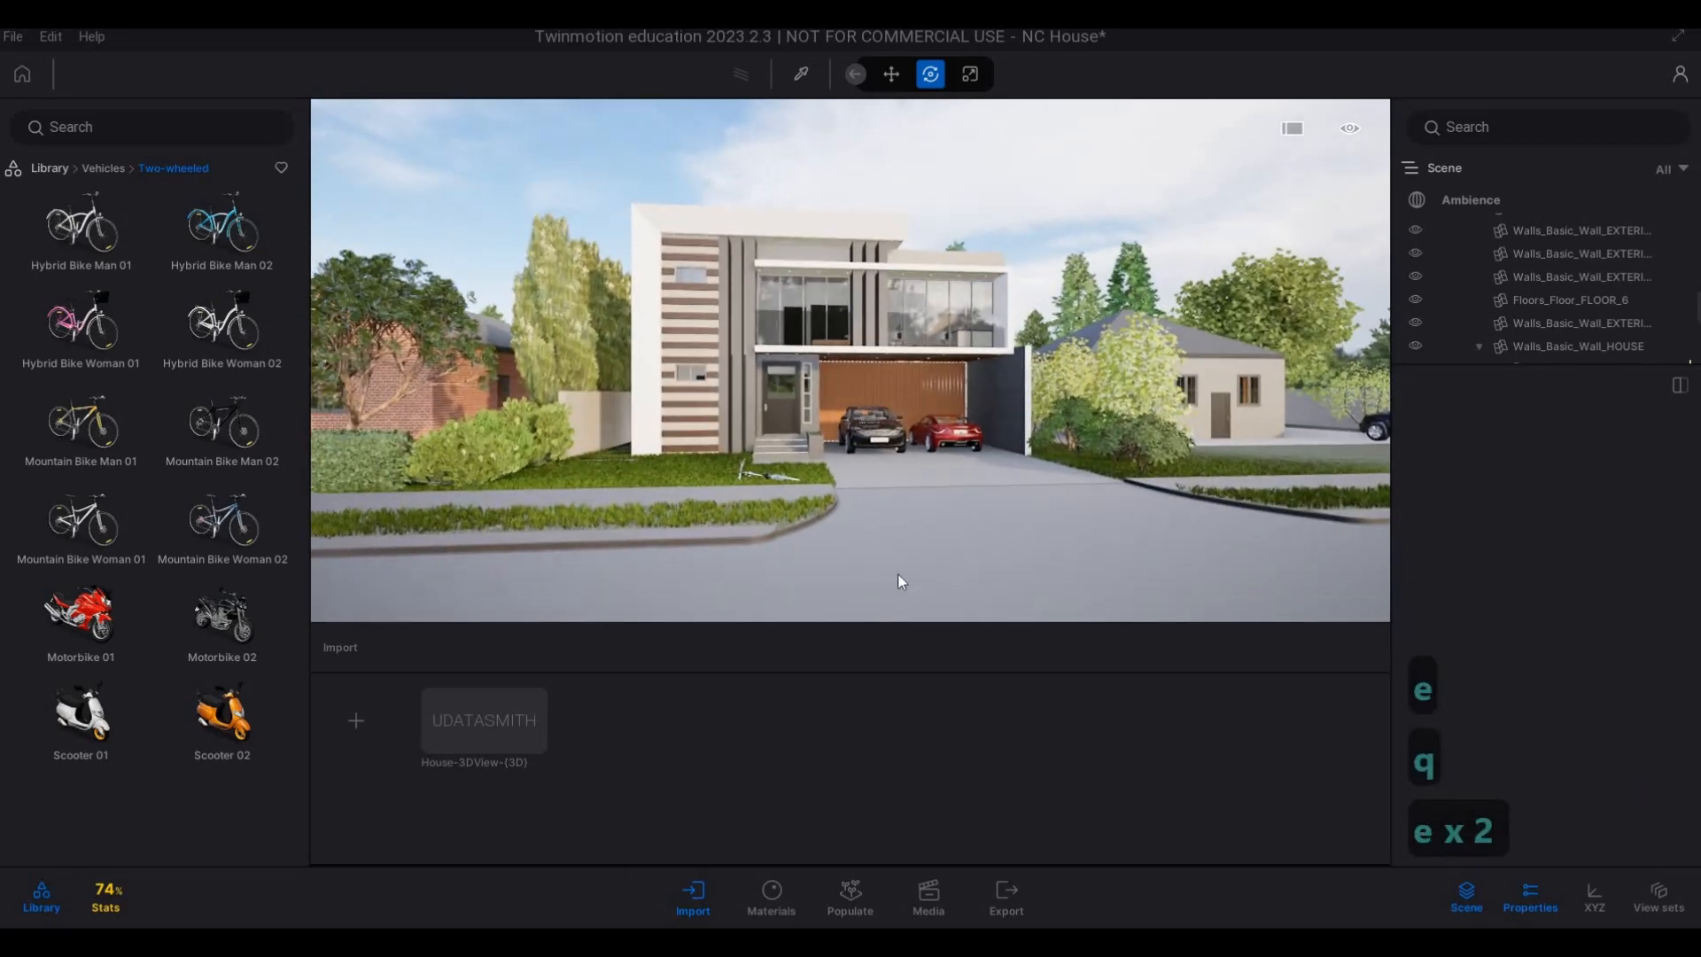